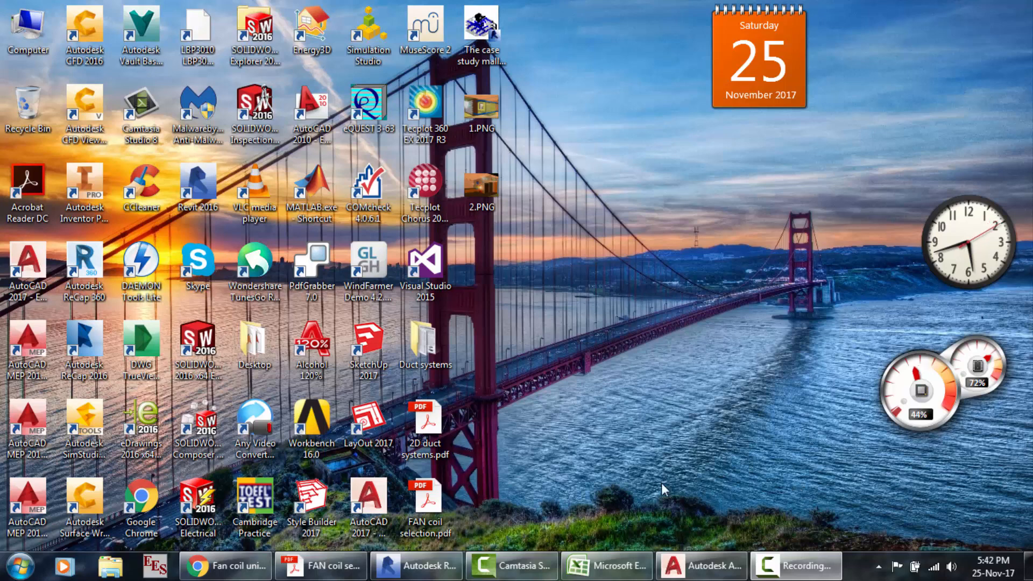
# - Switch to Chrome and read through the Wikipedia article on fan coil units, highlighting the phrase "Due to their simplicity and flexibility"
pyautogui.click(231, 566)
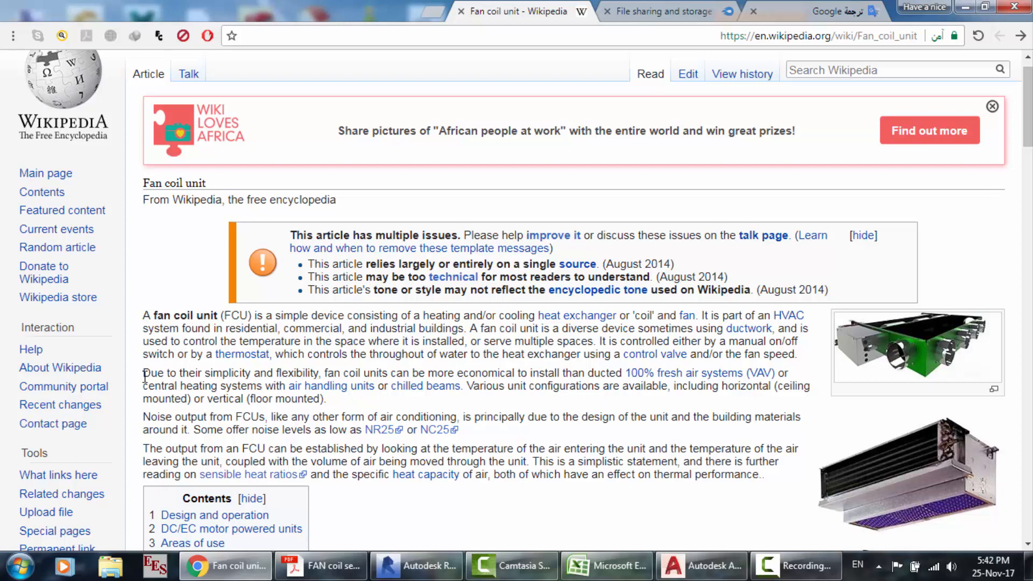
pyautogui.moveTo(144, 372); pyautogui.dragTo(324, 372)
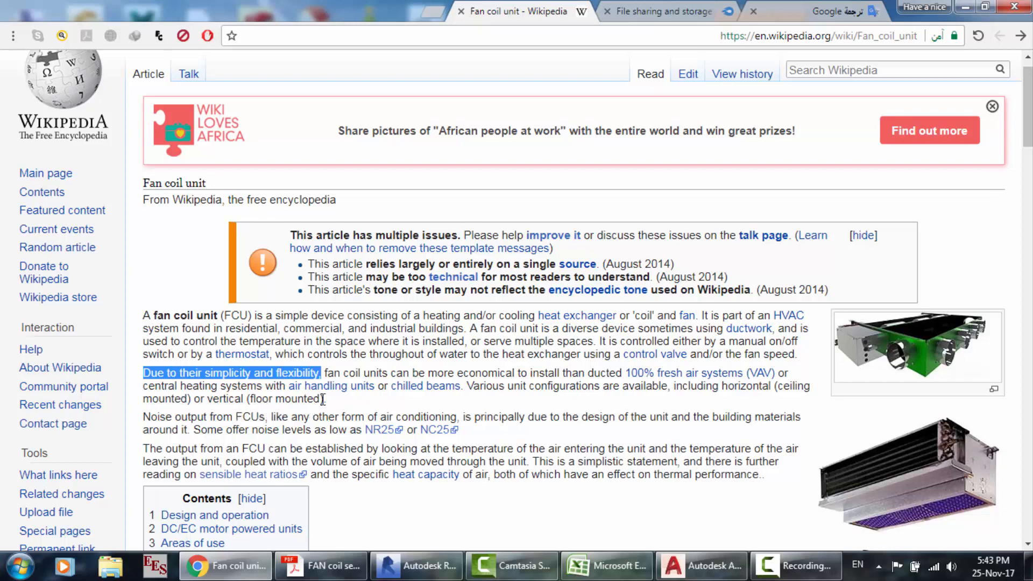
pyautogui.scroll(-1, 322, 399)
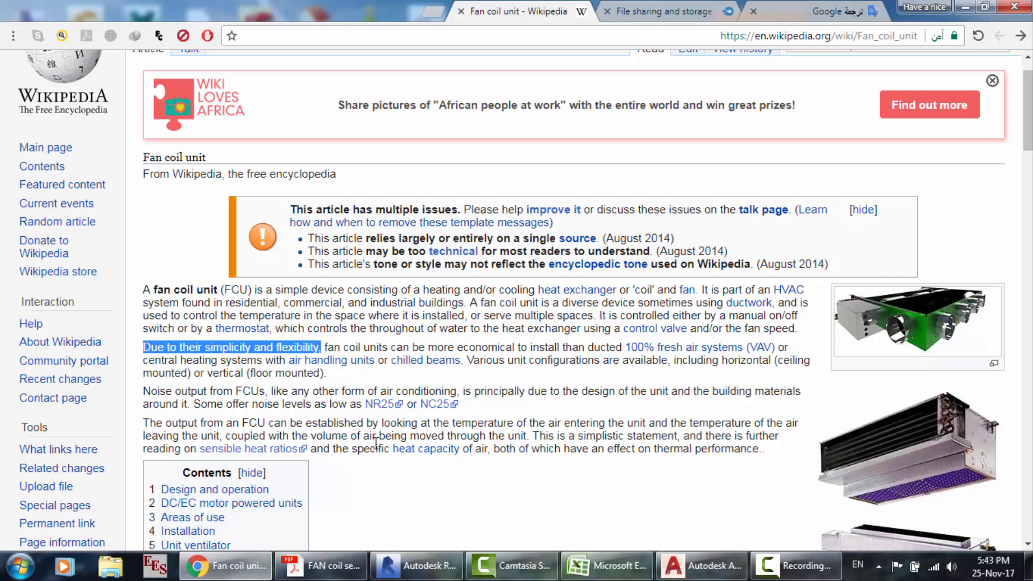
pyautogui.scroll(-3, 556, 385)
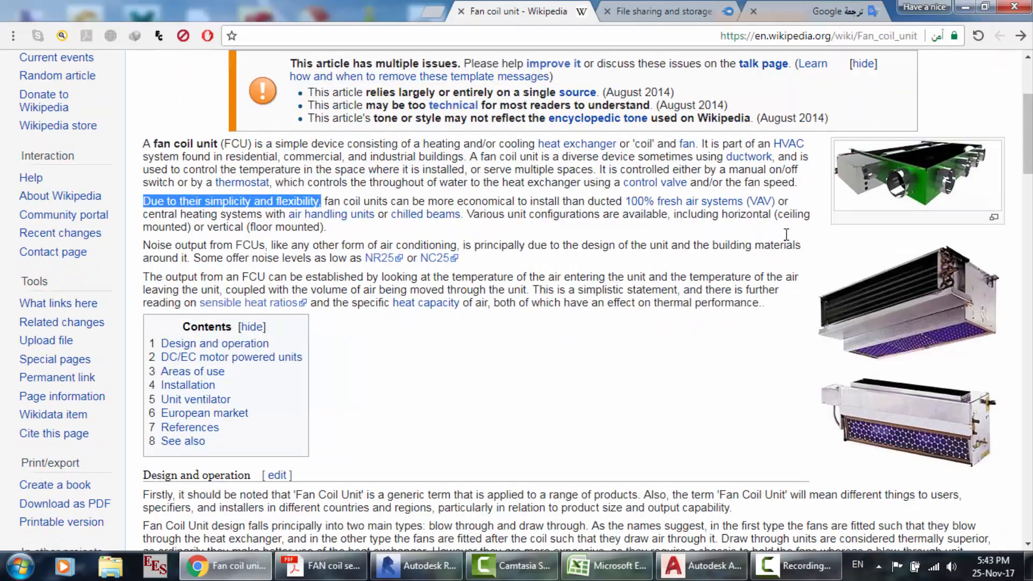
pyautogui.scroll(-15, 786, 235)
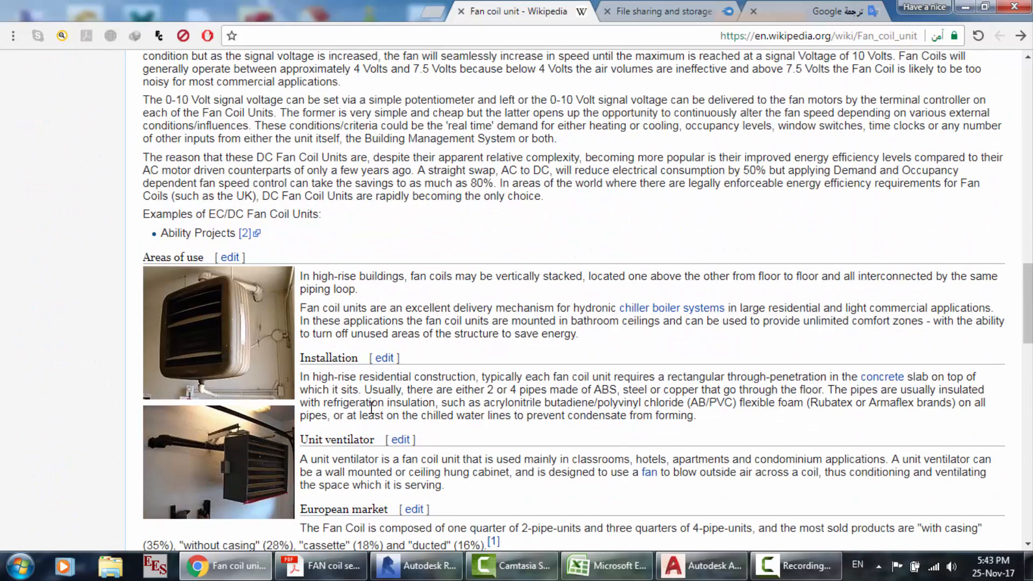
pyautogui.scroll(-3, 371, 407)
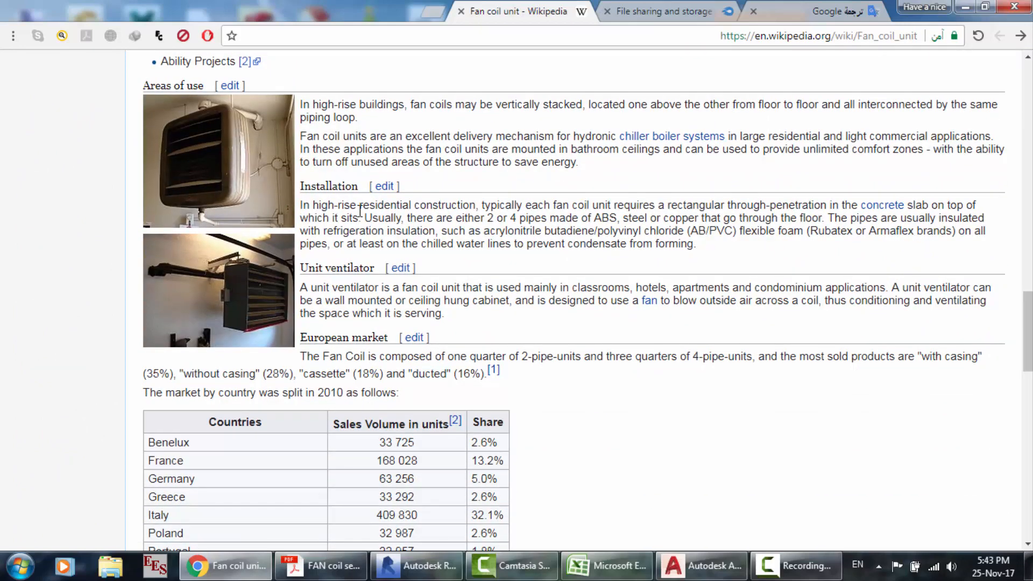
pyautogui.scroll(-4, 404, 212)
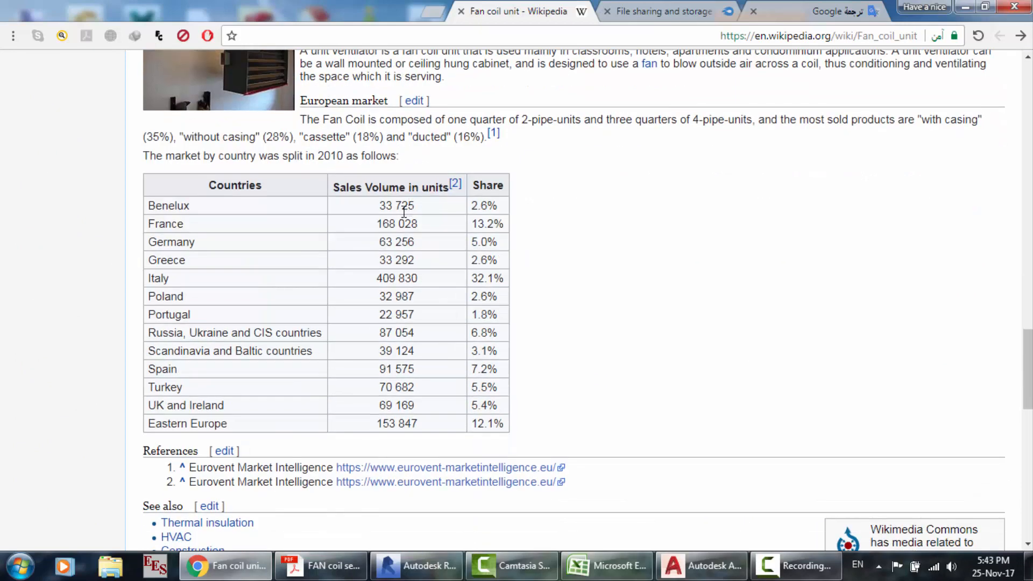
pyautogui.scroll(15, 199, 223)
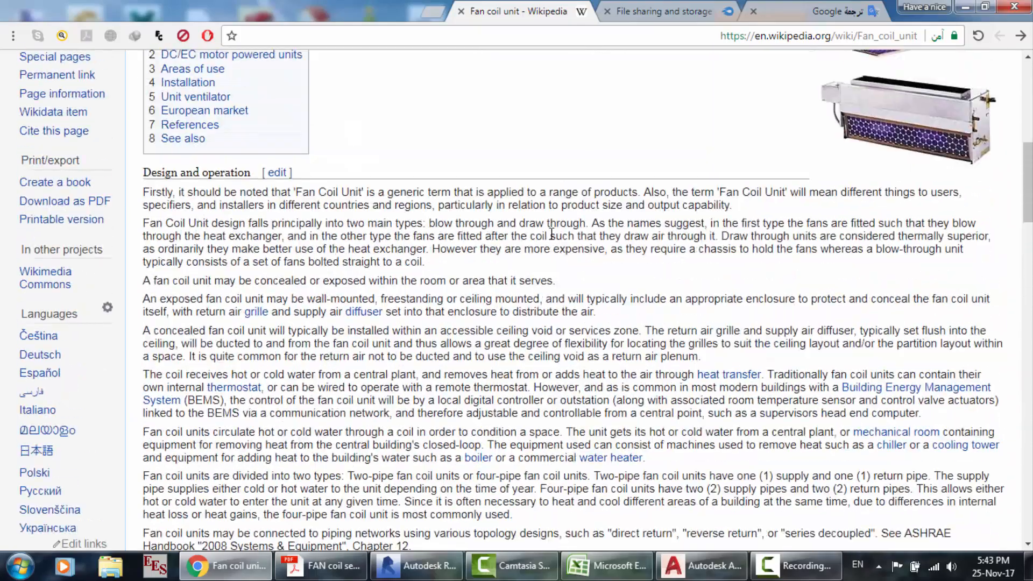
pyautogui.scroll(5, 551, 234)
pyautogui.scroll(3, 552, 234)
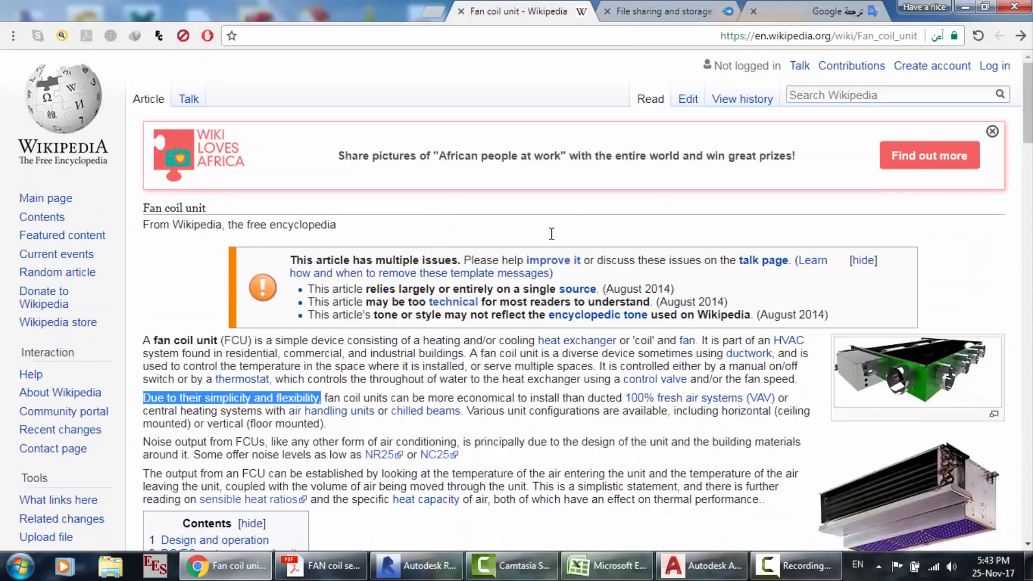
# - Return to the Google results for "fan coil" and browse the image results for different fan coil unit types
pyautogui.click(1020, 36)
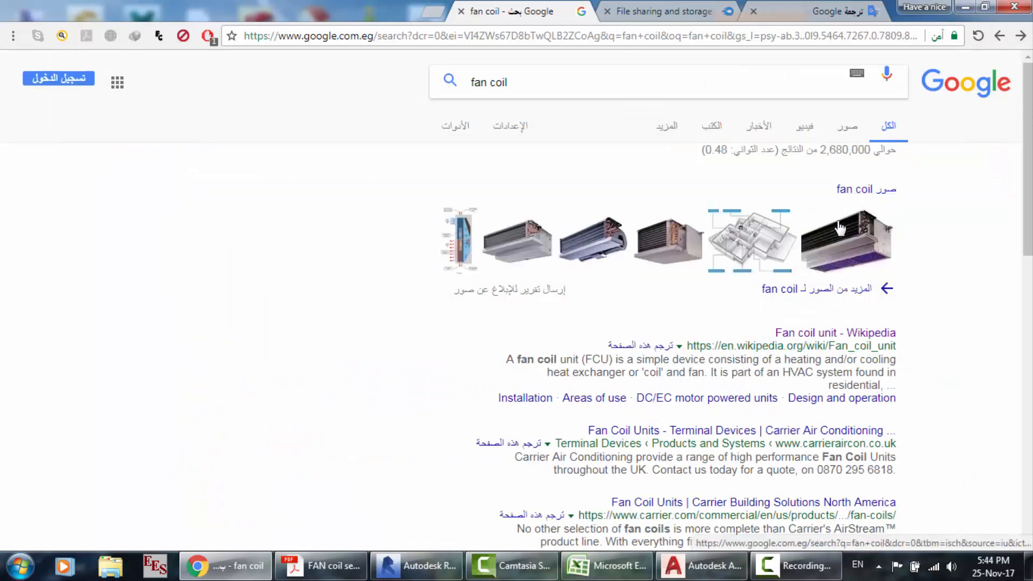
pyautogui.click(845, 133)
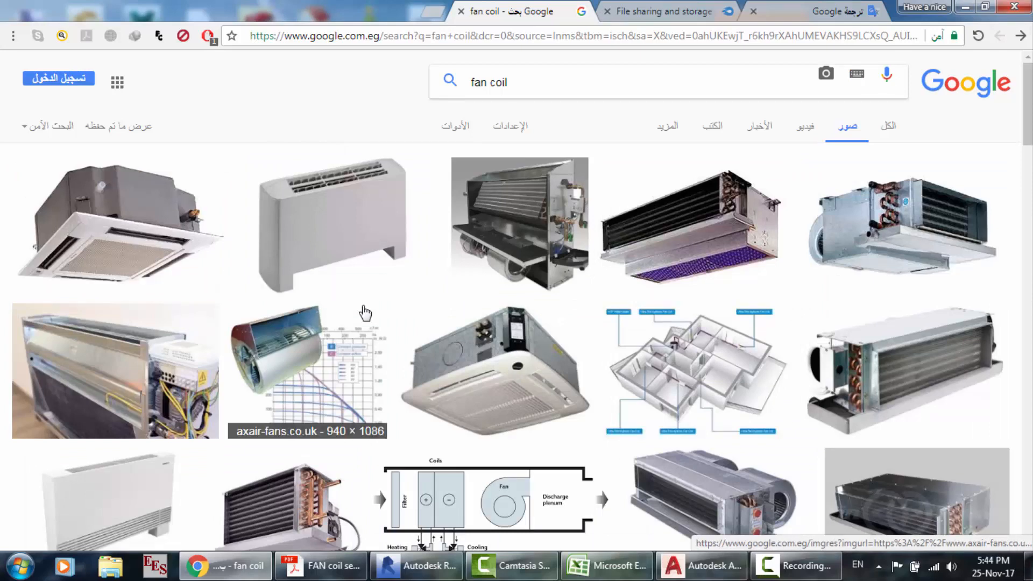
pyautogui.scroll(-3, 795, 351)
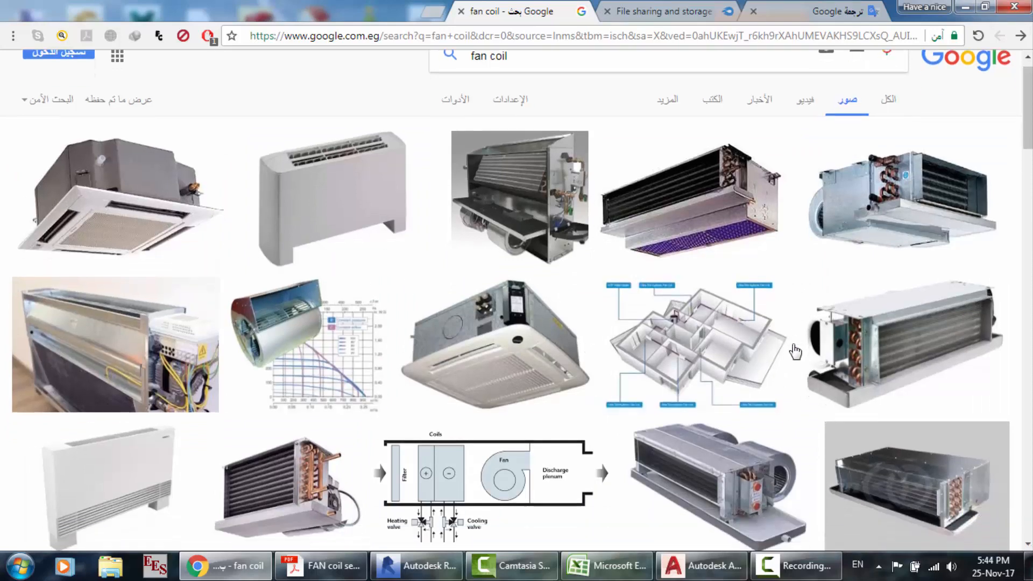
pyautogui.scroll(-3, 525, 317)
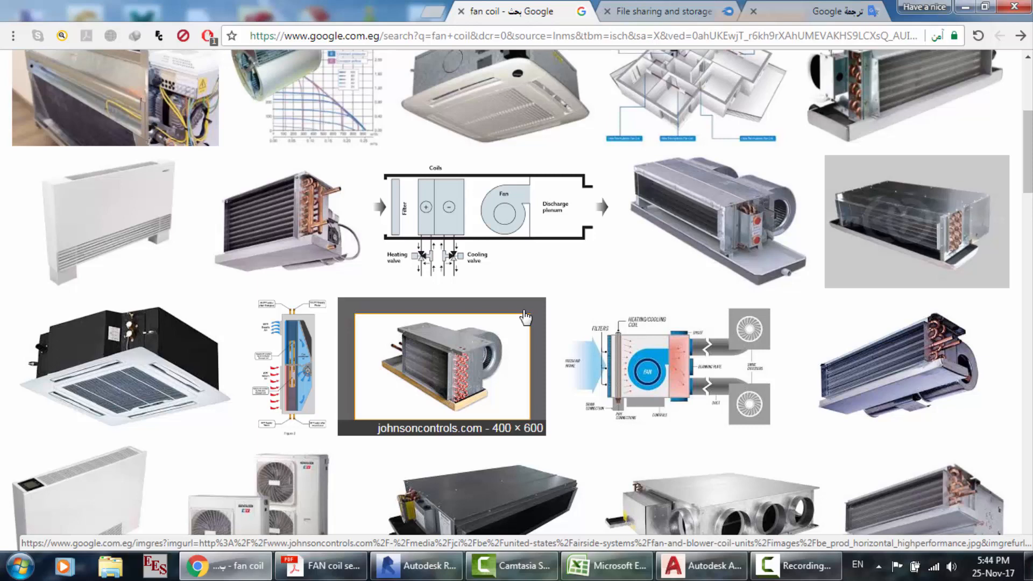
pyautogui.scroll(5, 526, 317)
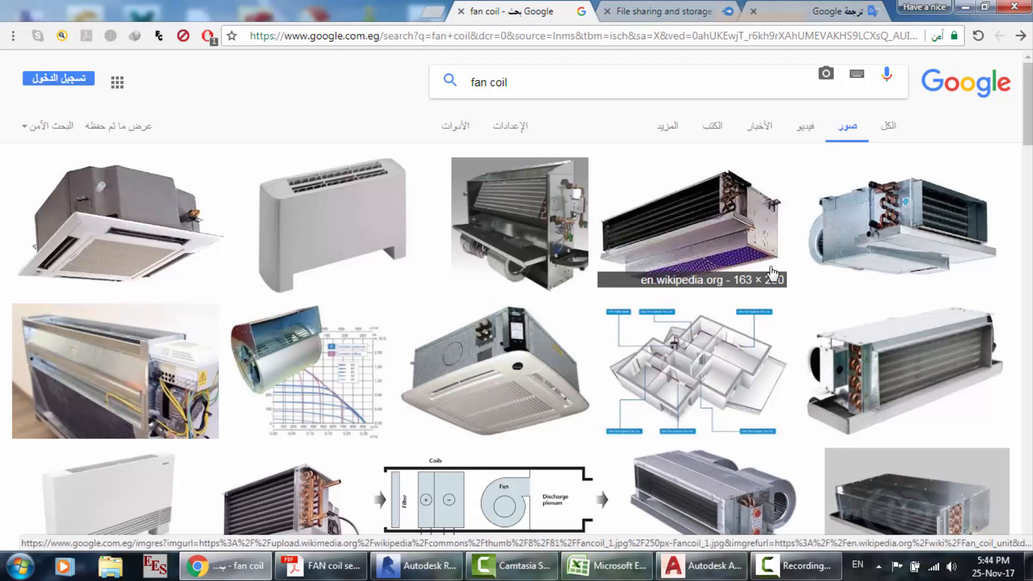
pyautogui.scroll(-10, 772, 272)
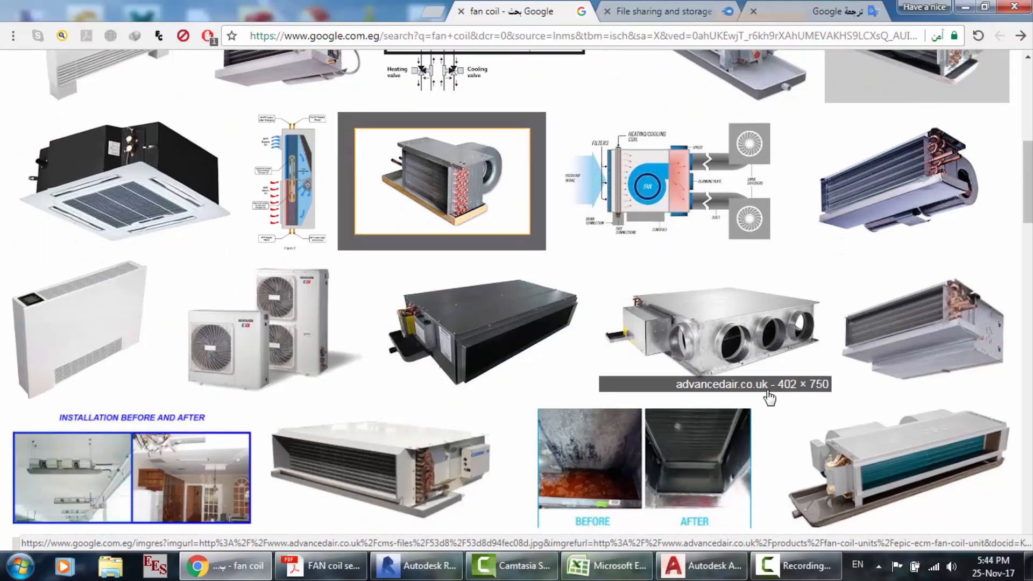
pyautogui.scroll(-1, 769, 397)
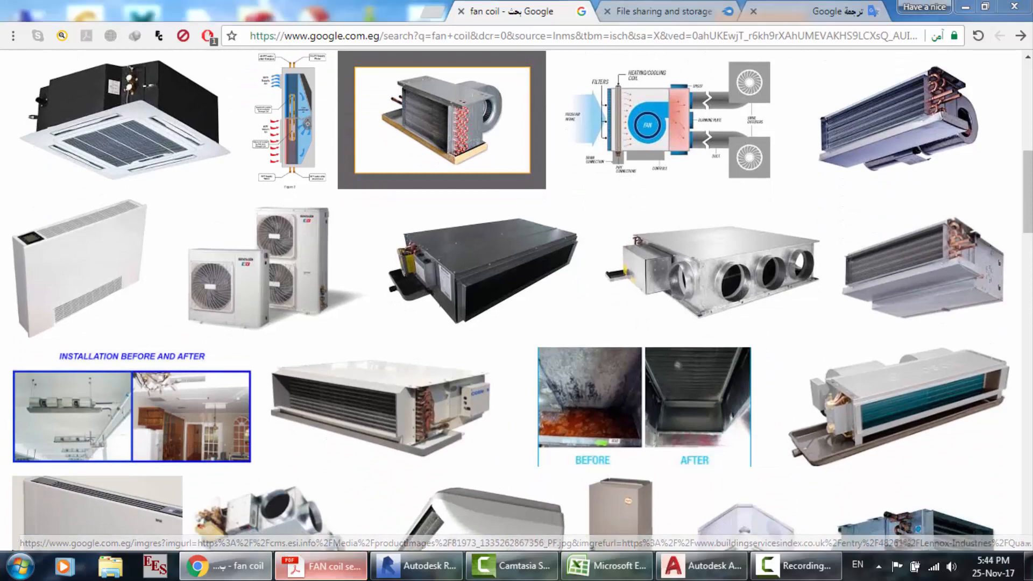
# - Switch to Adobe Acrobat Reader, bring up 2D duct systems.pdf and set its zoom to 100%
pyautogui.click(321, 565)
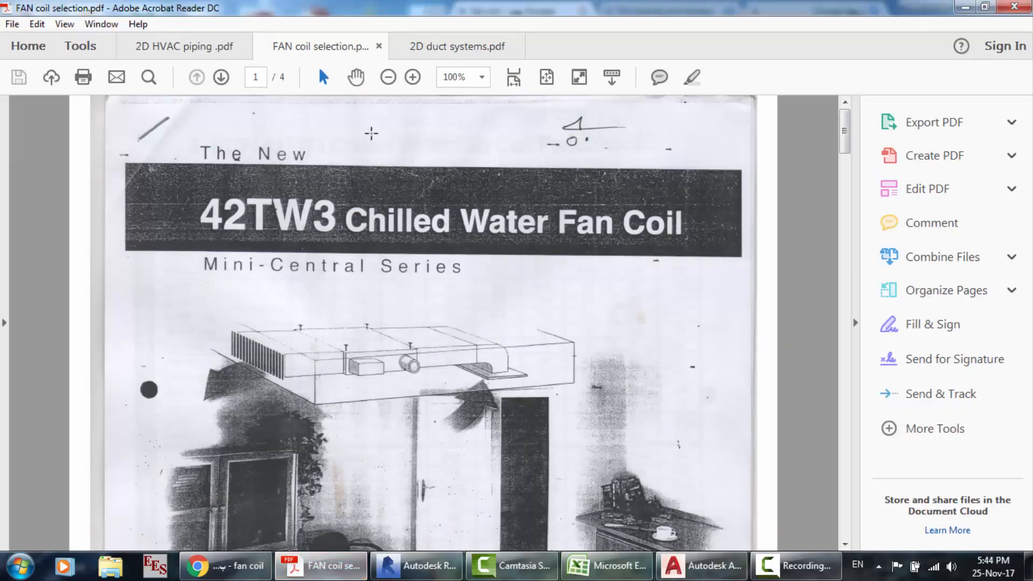
pyautogui.click(424, 43)
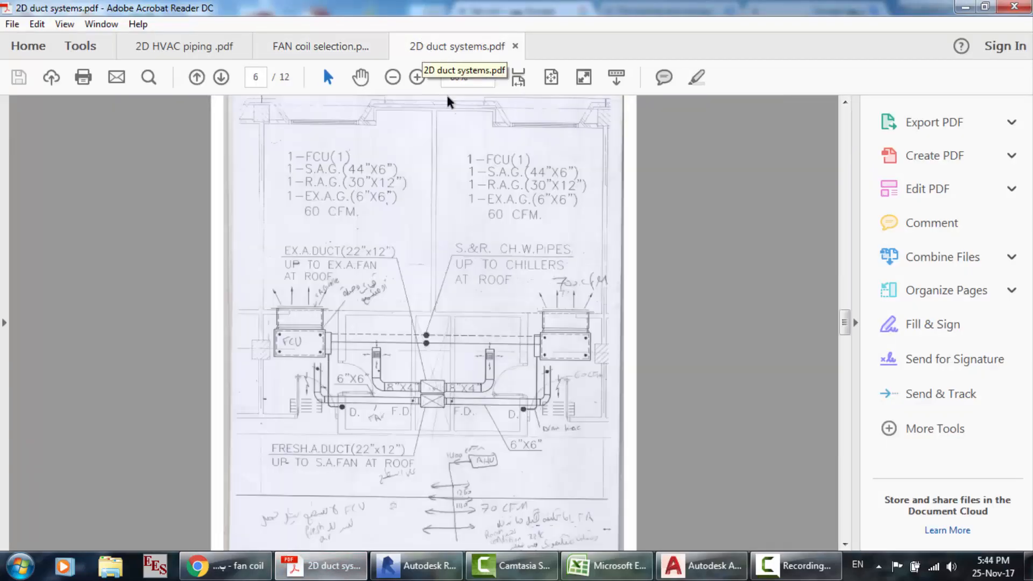
pyautogui.click(453, 78)
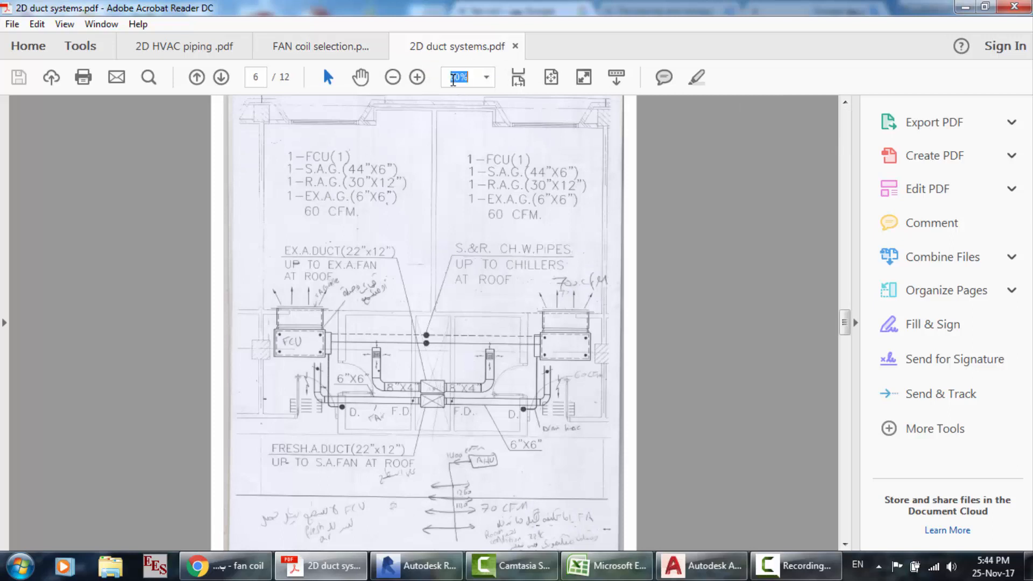
pyautogui.write('100')
pyautogui.press('Return')
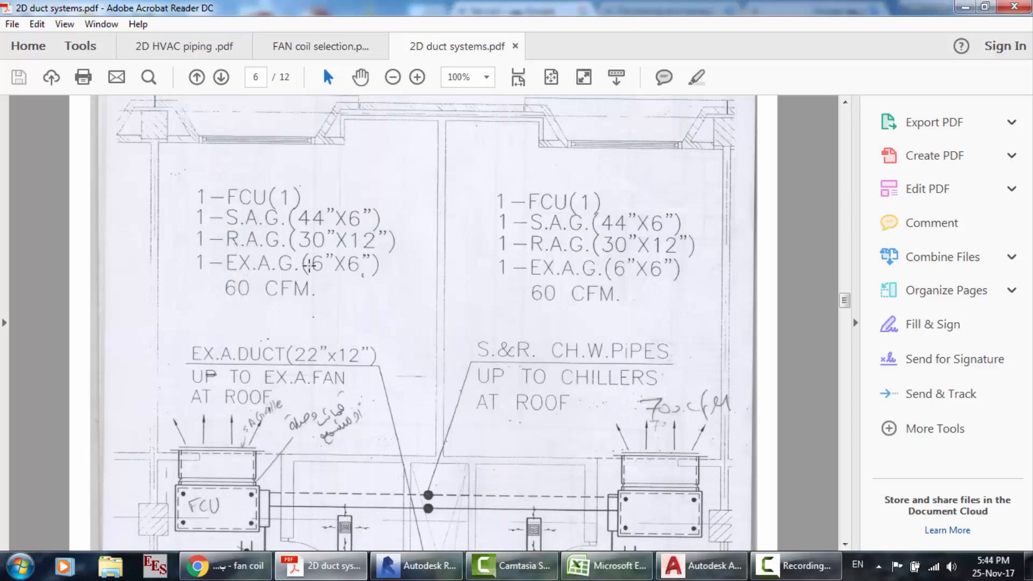
# - Examine the fan coil layout on page 6, including the grille sizes, chilled water pipes, exhaust and fresh air ducts, and drain lines
pyautogui.scroll(-3, 621, 258)
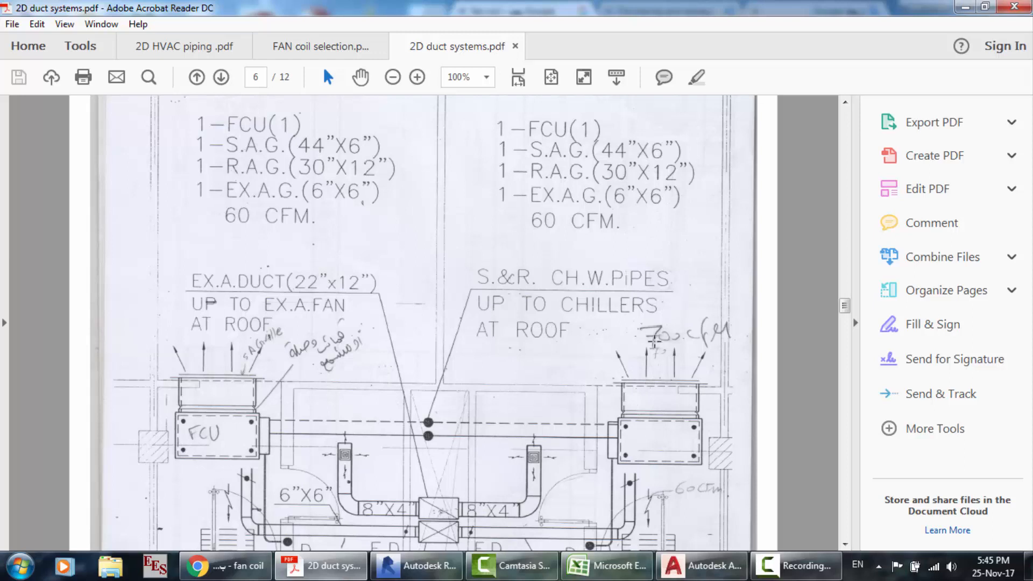
pyautogui.scroll(1, 648, 339)
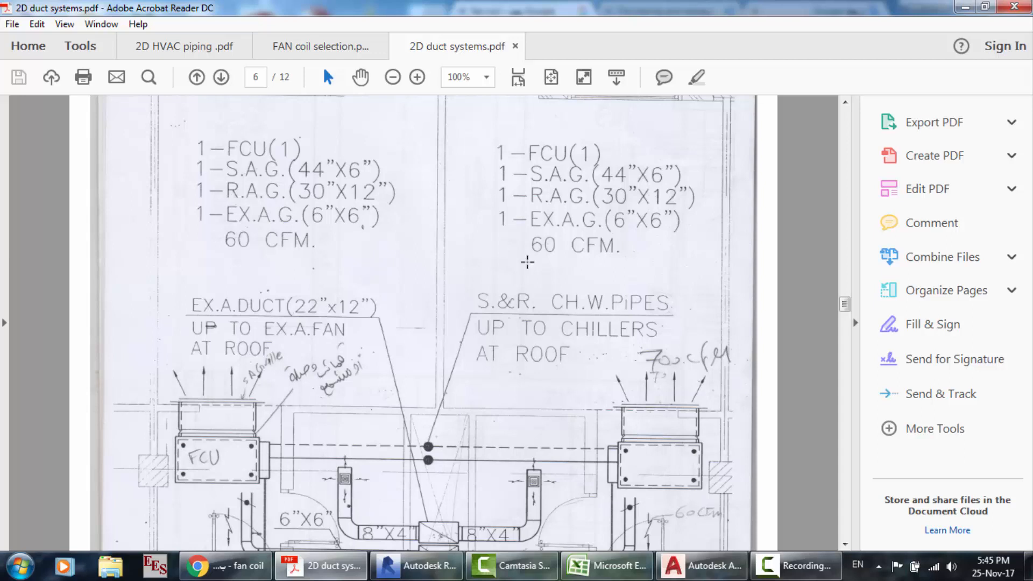
pyautogui.scroll(-1, 530, 260)
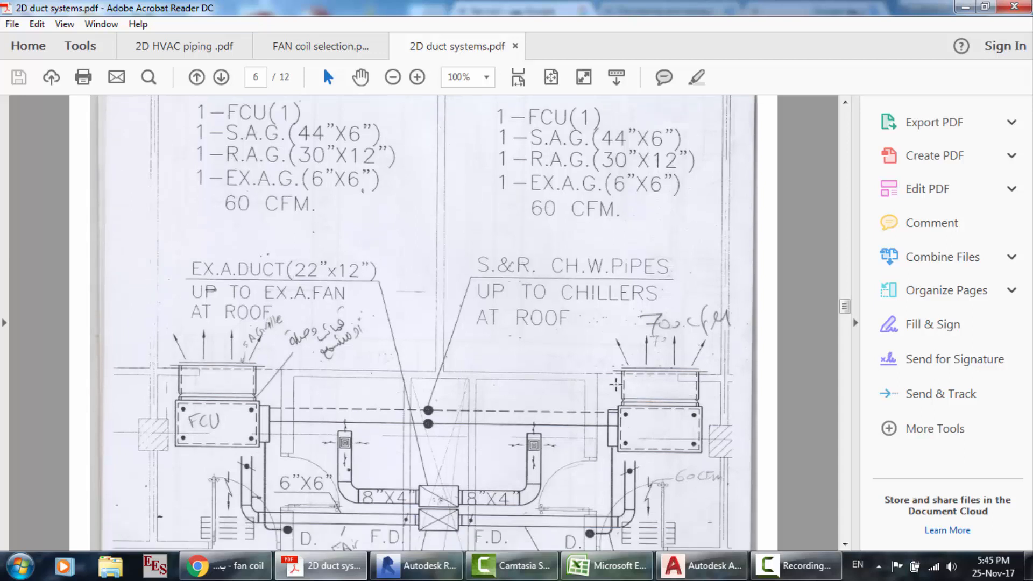
pyautogui.scroll(-1, 511, 400)
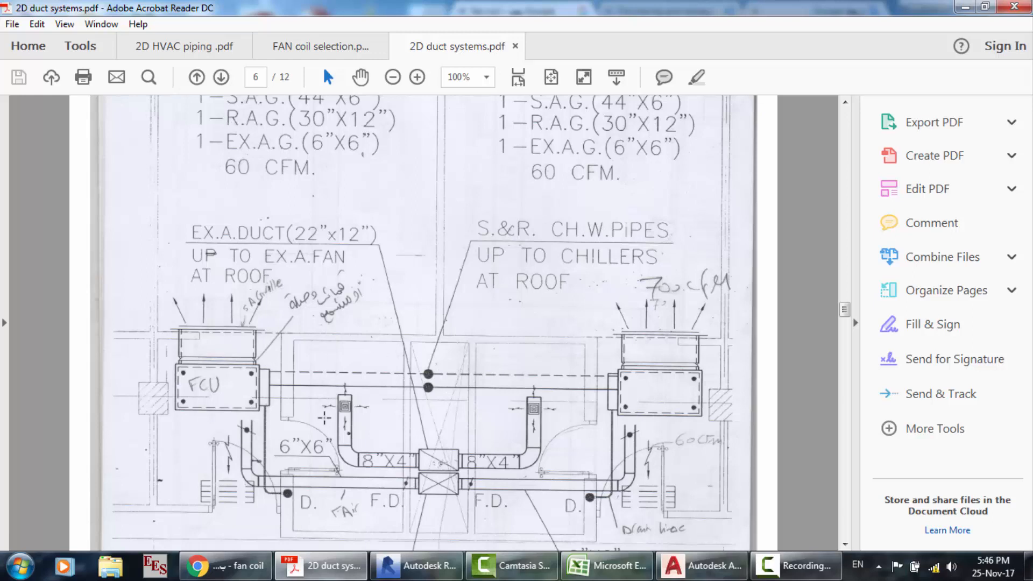
pyautogui.scroll(-2, 442, 495)
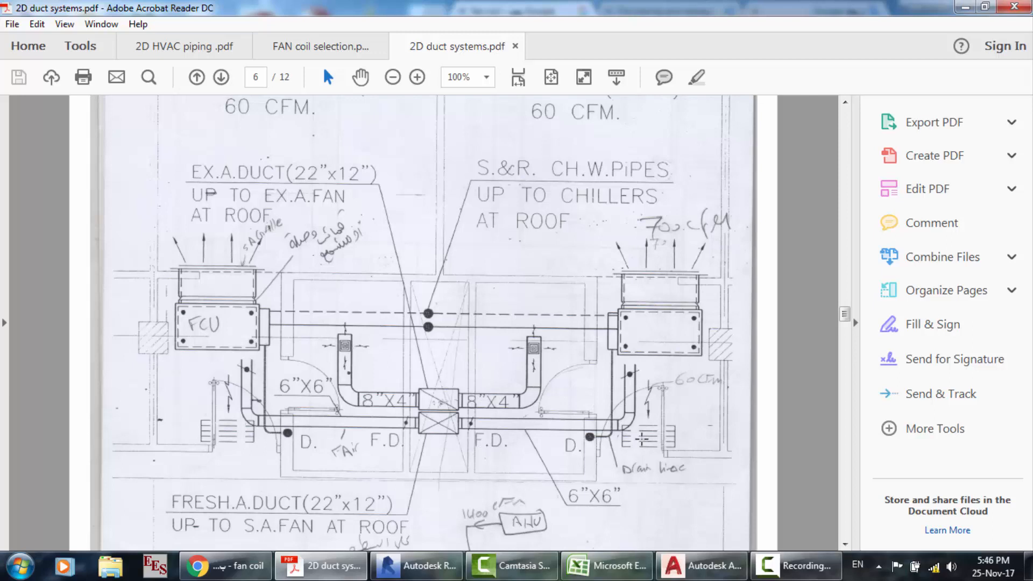
pyautogui.scroll(1, 641, 439)
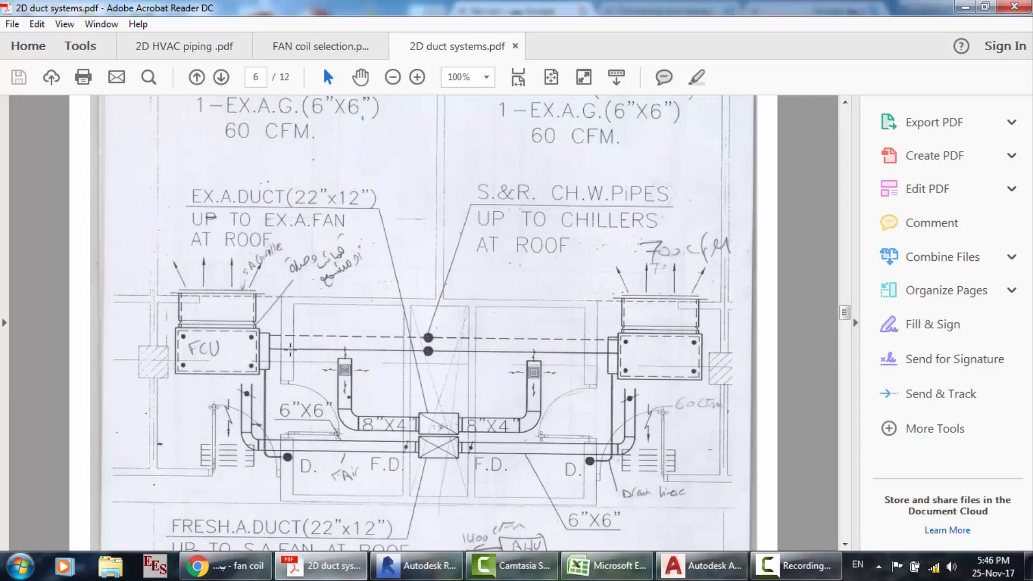
pyautogui.scroll(2, 290, 349)
pyautogui.scroll(2, 214, 378)
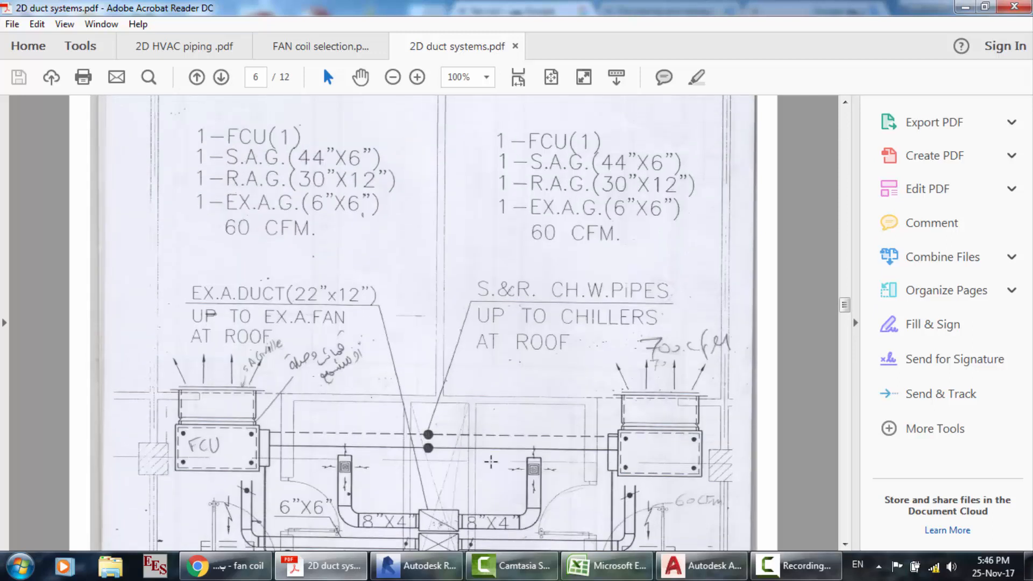
pyautogui.click(701, 565)
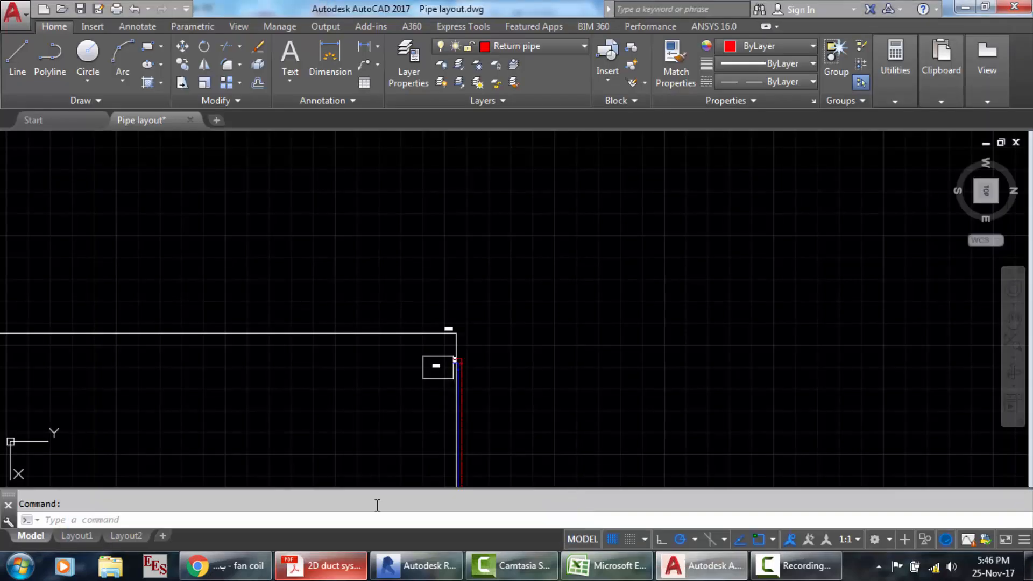
pyautogui.click(339, 565)
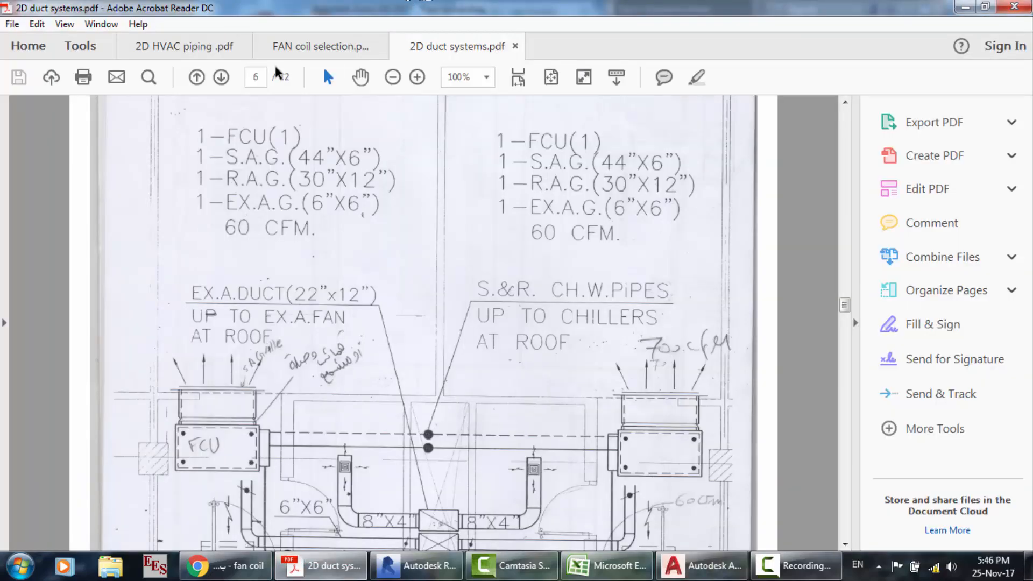
# - Go to page 1 of 2D duct systems.pdf and rotate the view clockwise three times
pyautogui.press('Return')
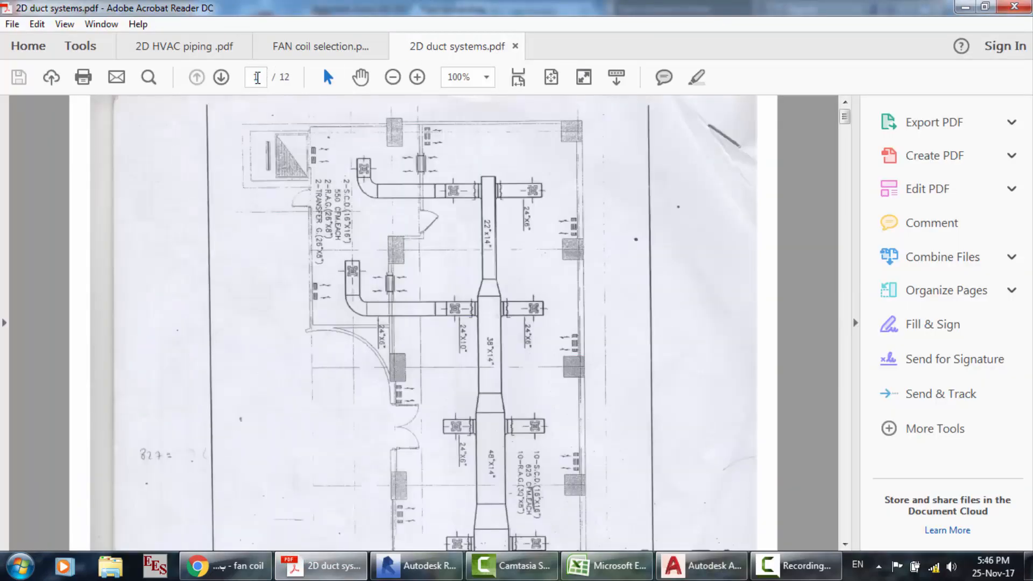
pyautogui.click(64, 24)
pyautogui.moveTo(162, 47)
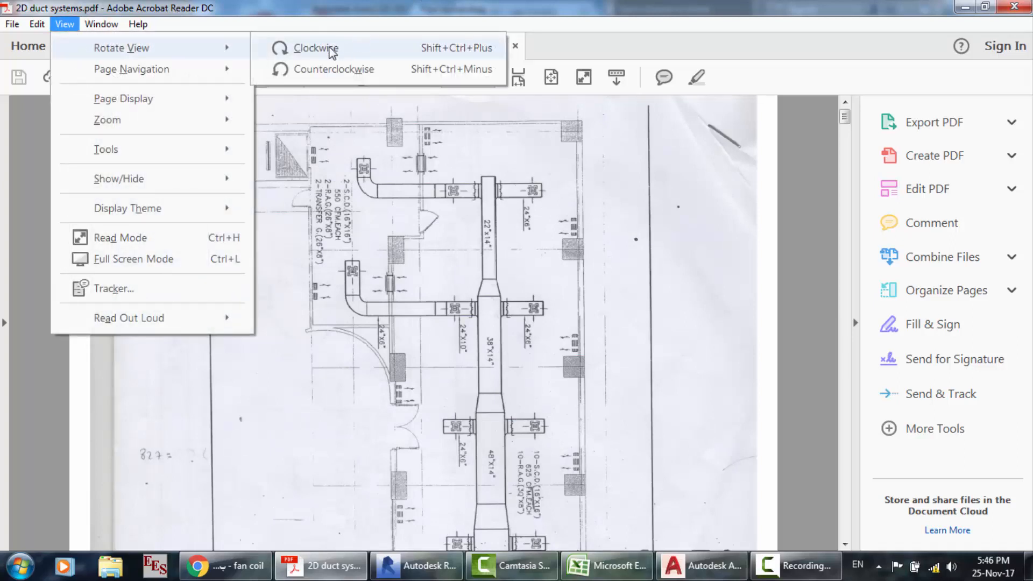
pyautogui.click(329, 47)
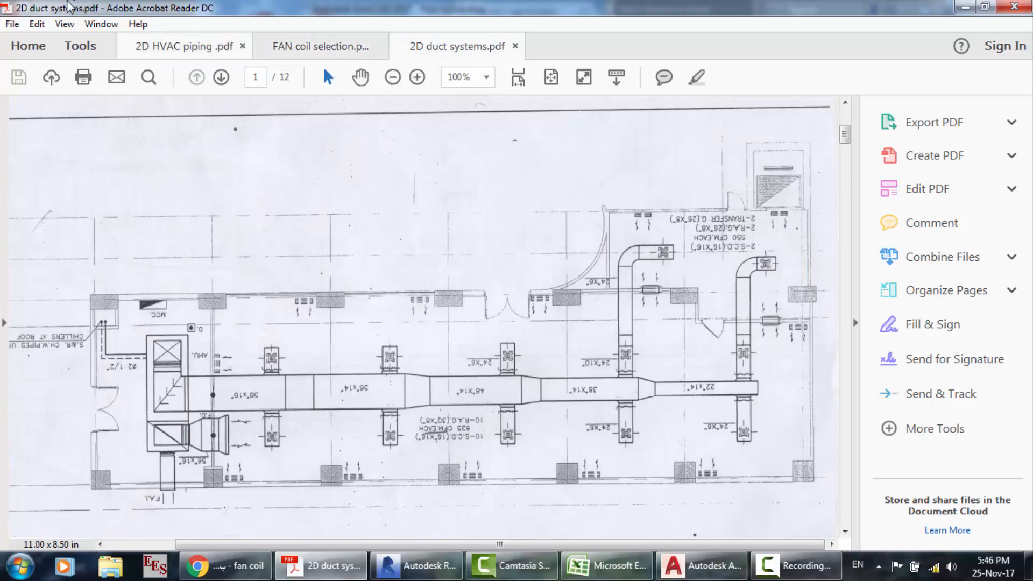
pyautogui.click(66, 24)
pyautogui.moveTo(108, 48)
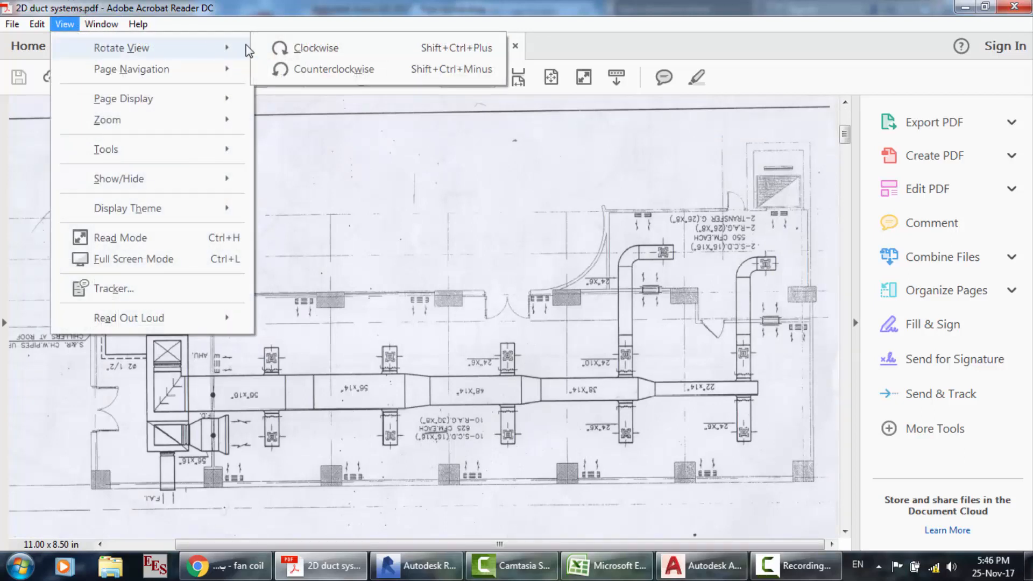
pyautogui.click(280, 48)
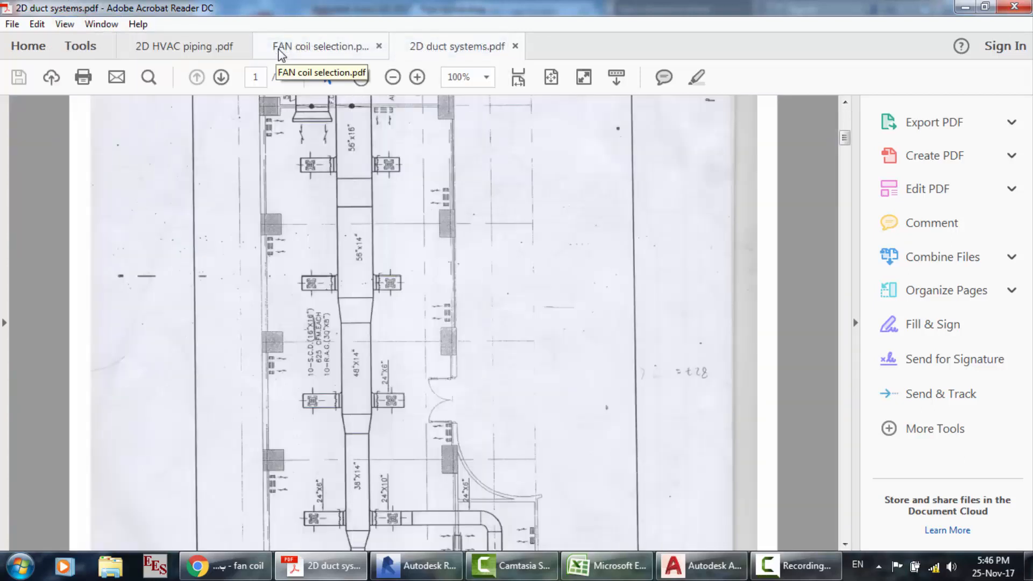
pyautogui.click(65, 23)
pyautogui.moveTo(83, 48)
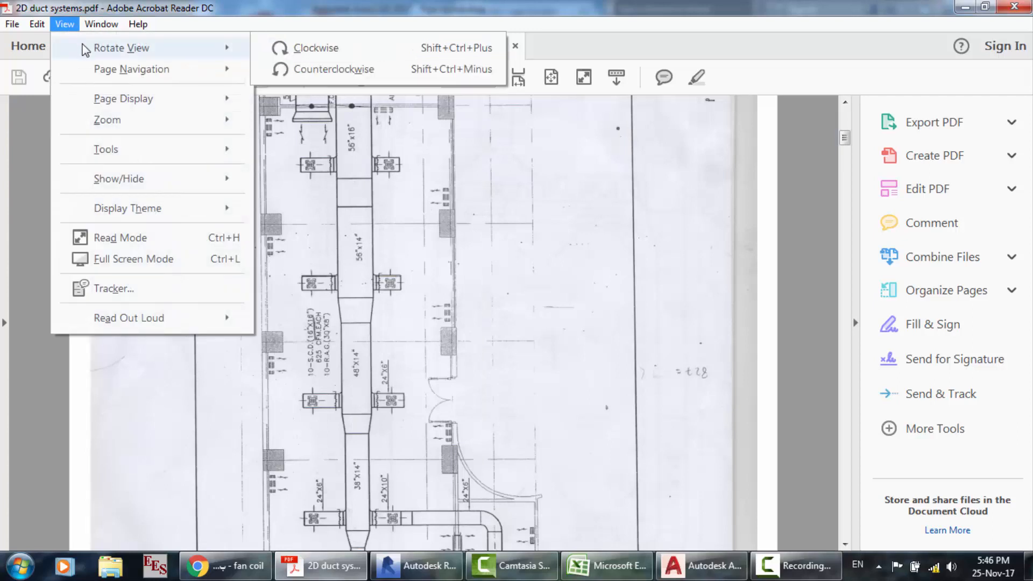
pyautogui.click(276, 47)
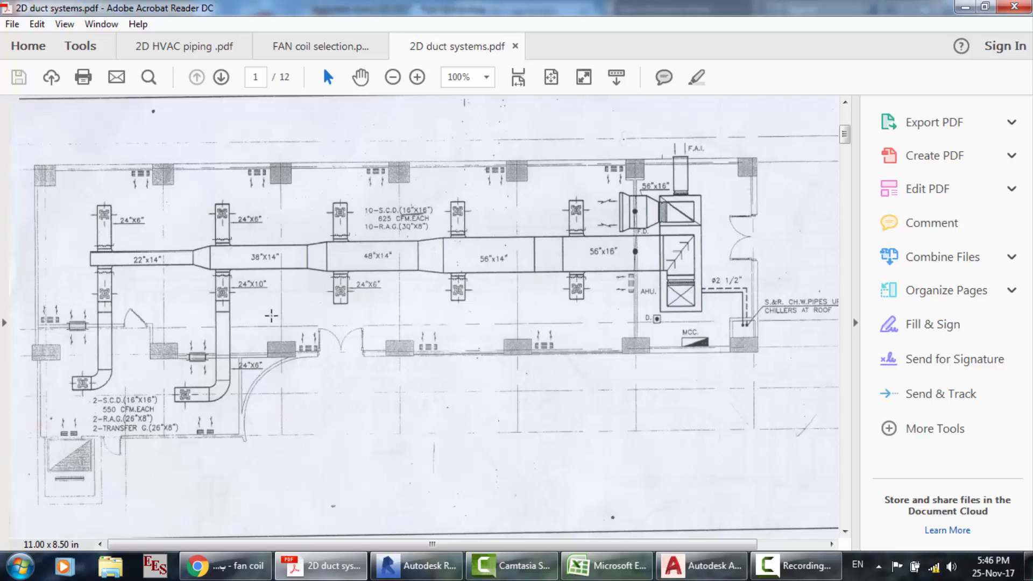
# - Look through the duct layouts on pages 2 to 6, including the AHU ducts, supply and return grilles, and restroom exhaust ducts
pyautogui.scroll(-1, 338, 338)
pyautogui.scroll(-10, 338, 338)
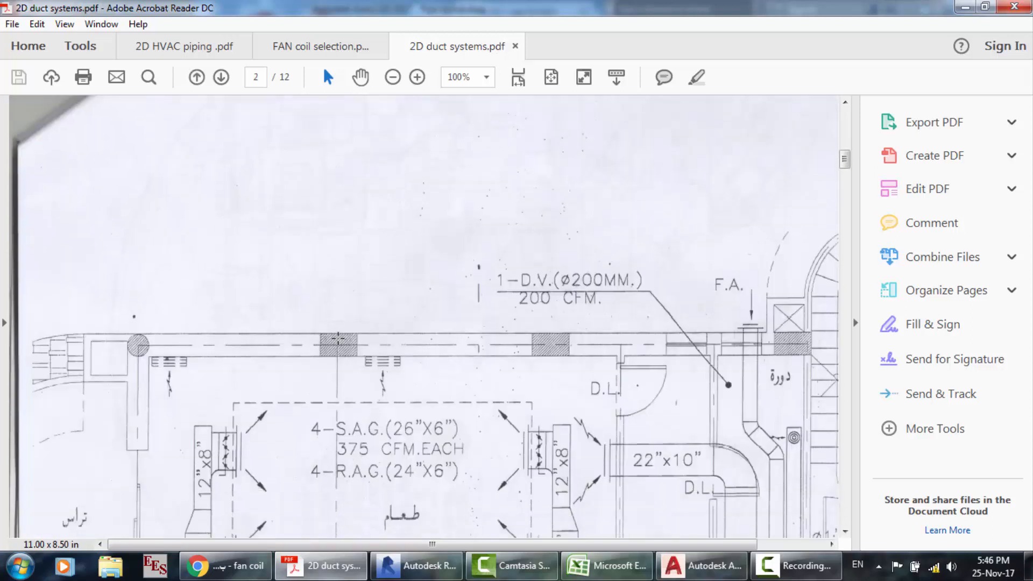
pyautogui.scroll(-1, 337, 338)
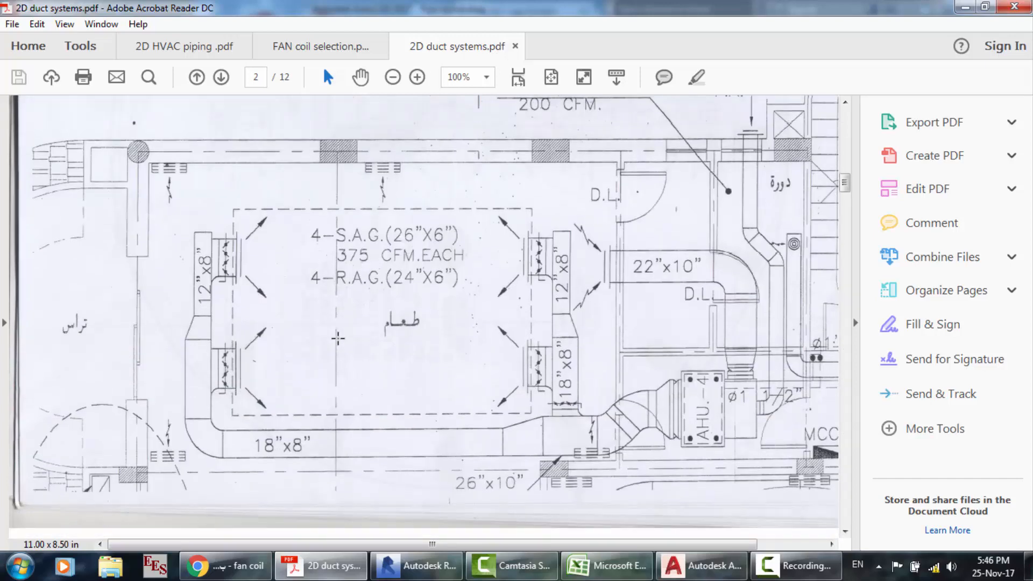
pyautogui.scroll(-5, 433, 324)
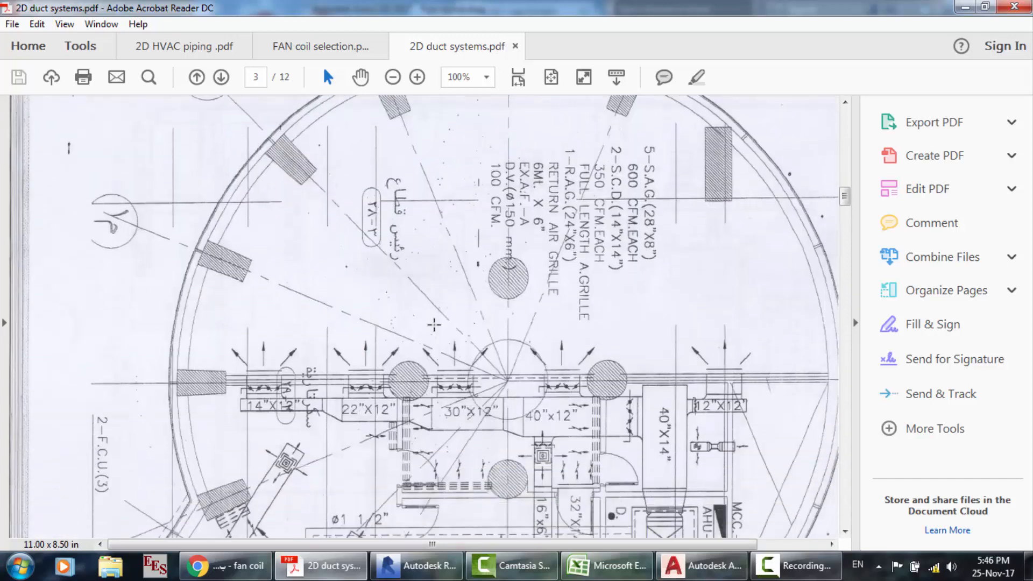
pyautogui.scroll(-5, 433, 324)
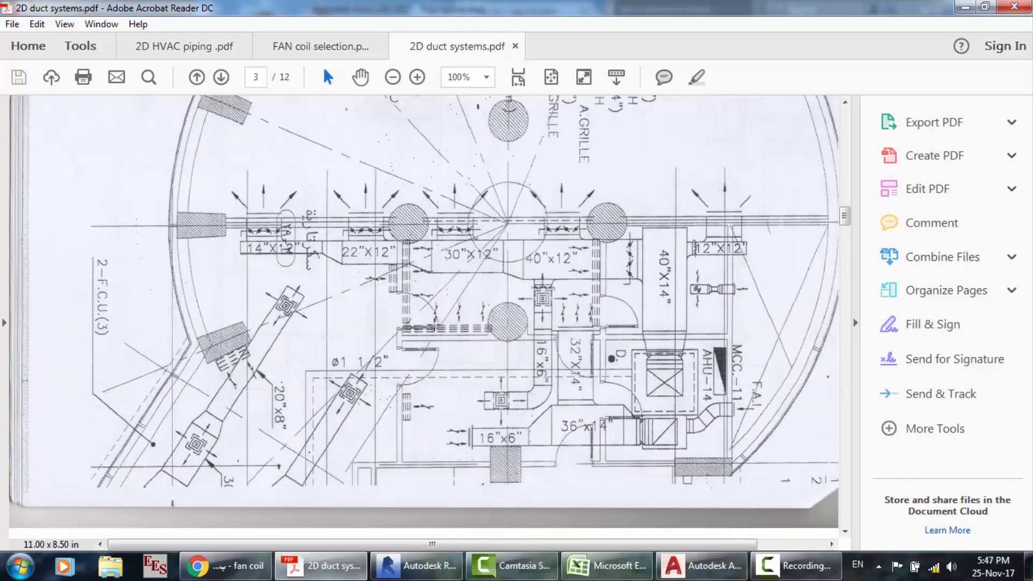
pyautogui.scroll(-5, 434, 325)
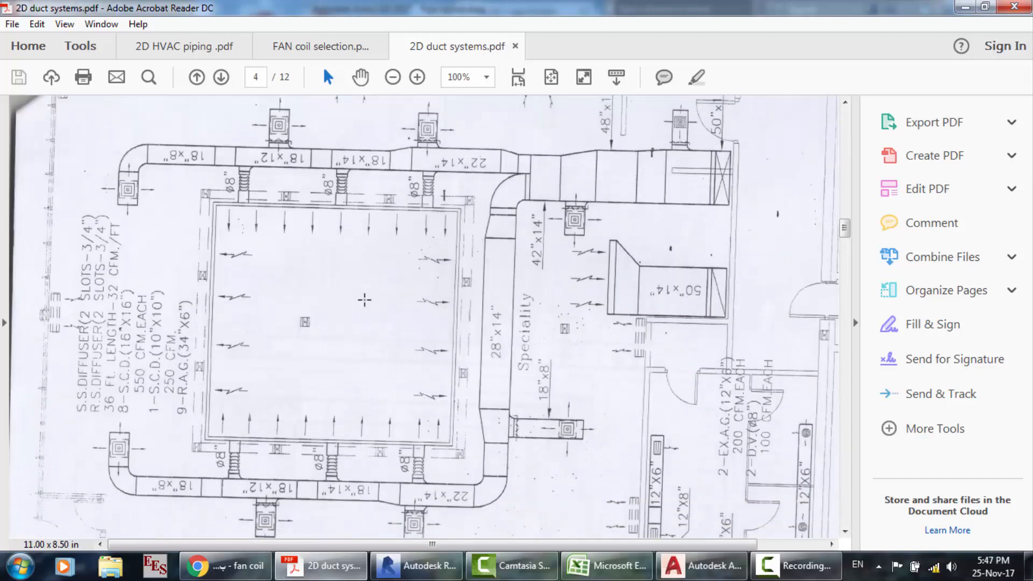
pyautogui.scroll(-4, 443, 385)
pyautogui.scroll(-6, 442, 385)
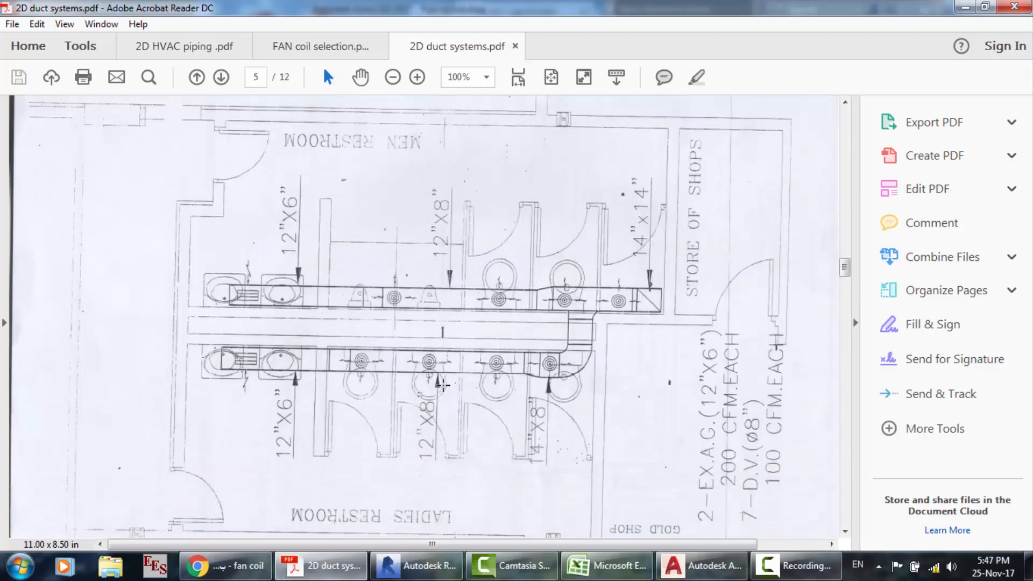
pyautogui.scroll(-12, 443, 386)
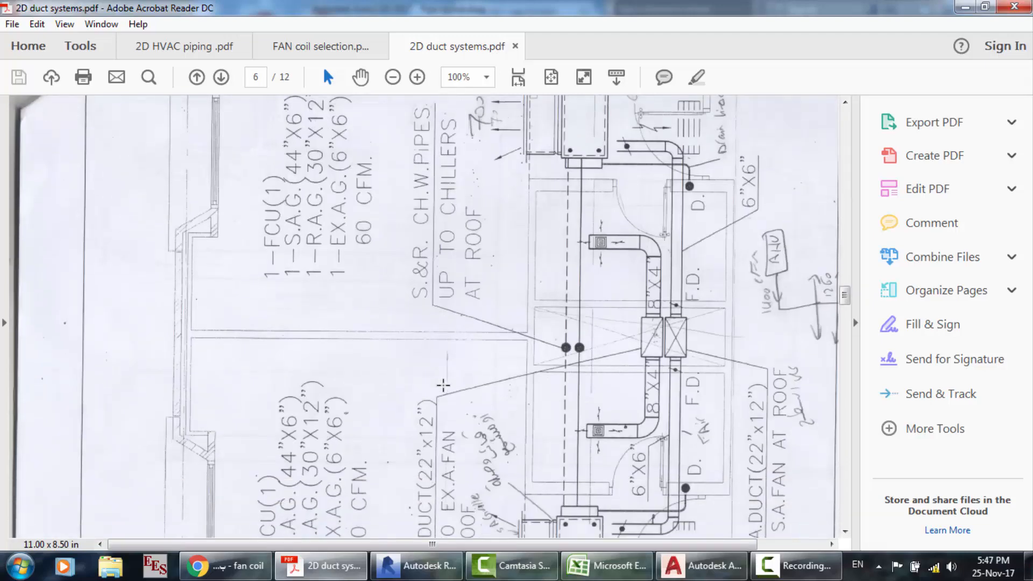
# - Examine the shop, coffee shop and AHU duct layouts on pages 7 to 12, including duct sizes, diffusers and condensing units
pyautogui.scroll(3, 442, 385)
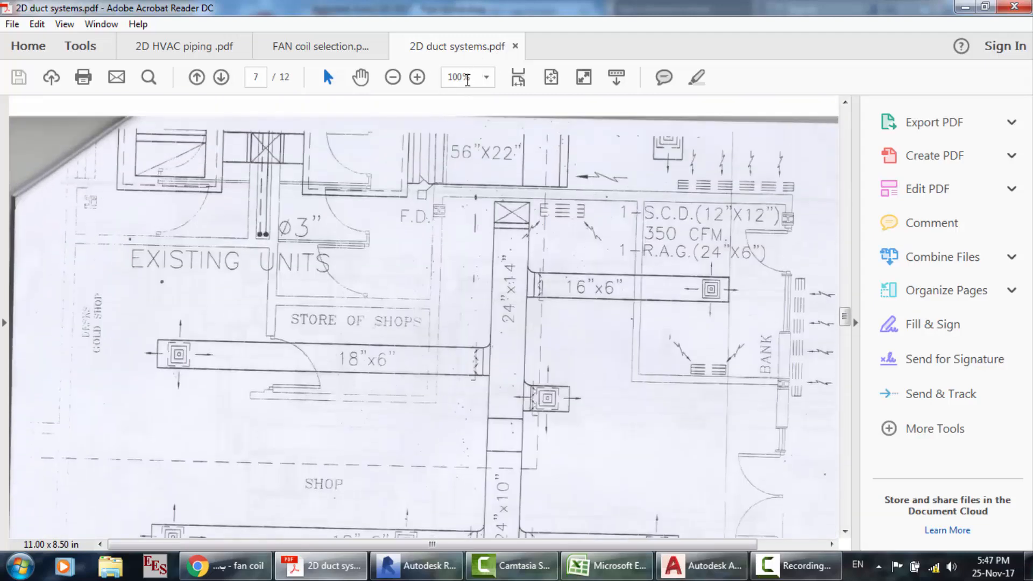
pyautogui.scroll(-2, 426, 364)
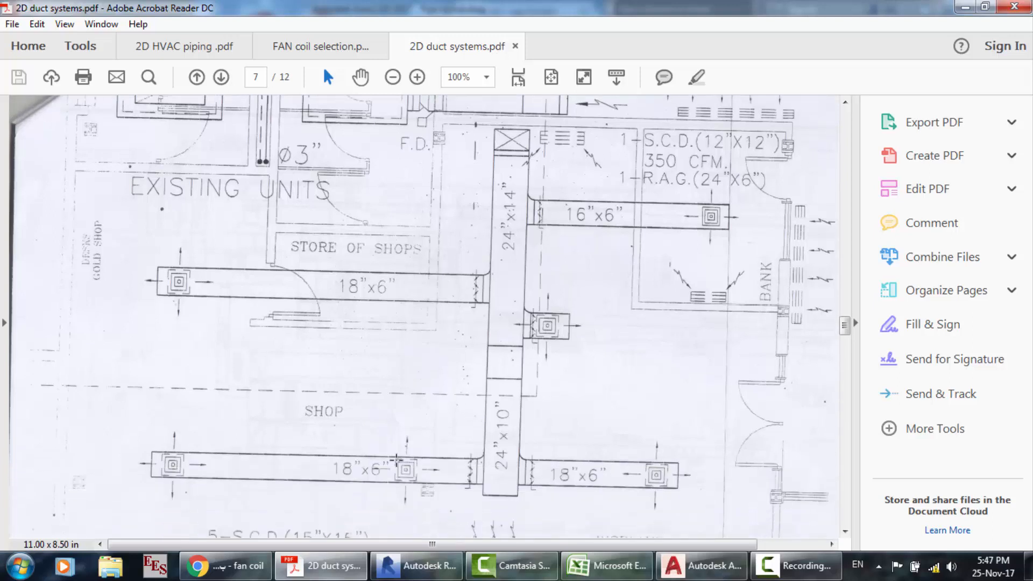
pyautogui.scroll(-3, 398, 459)
pyautogui.scroll(2, 430, 404)
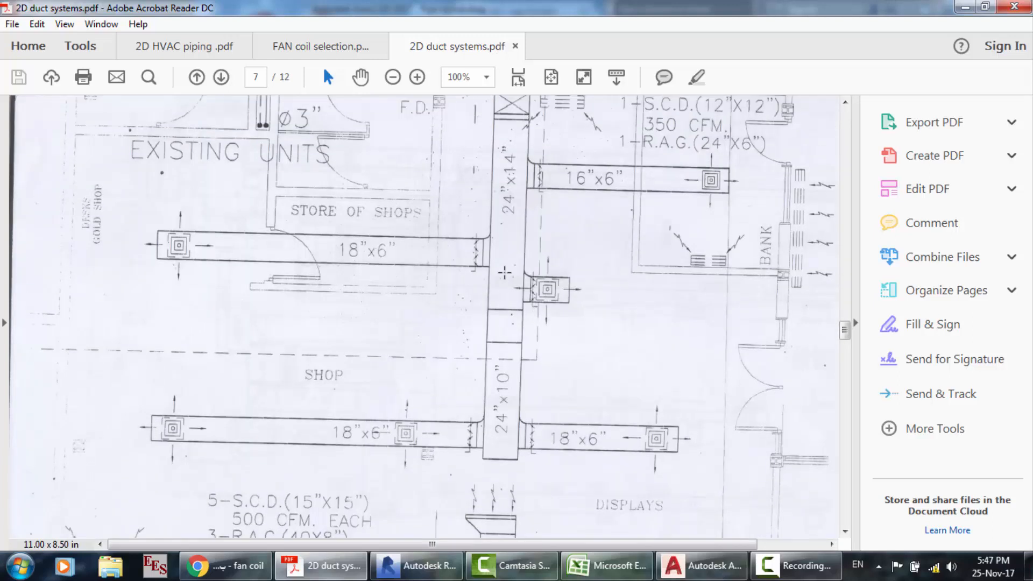
pyautogui.scroll(-6, 484, 302)
pyautogui.scroll(2, 505, 272)
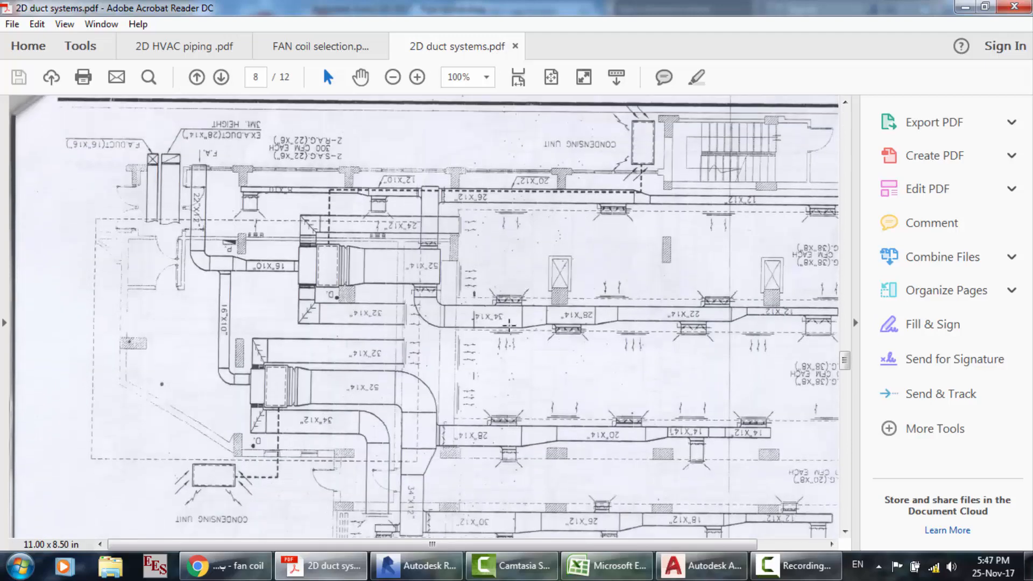
pyautogui.scroll(-15, 699, 381)
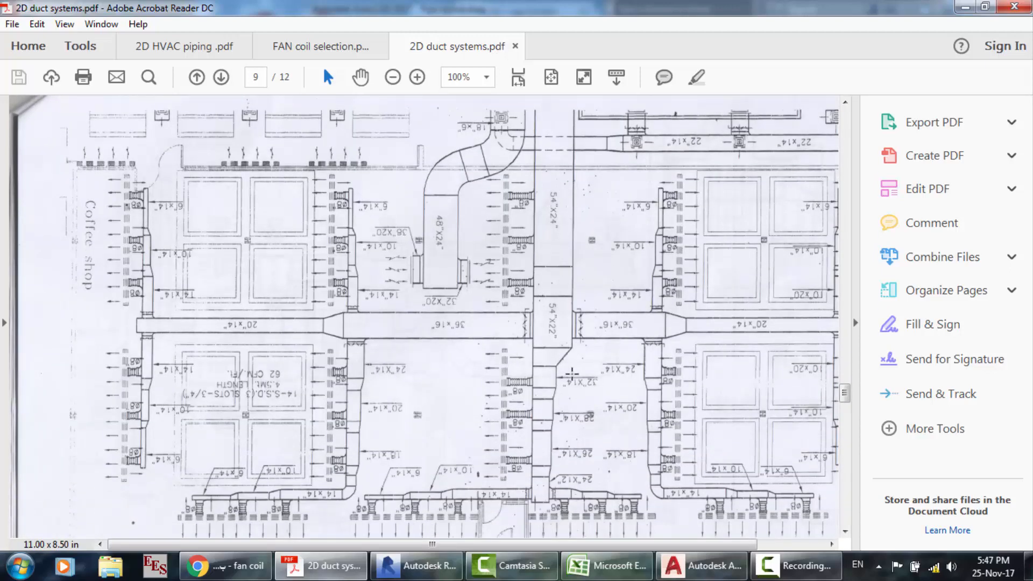
pyautogui.scroll(-1, 493, 425)
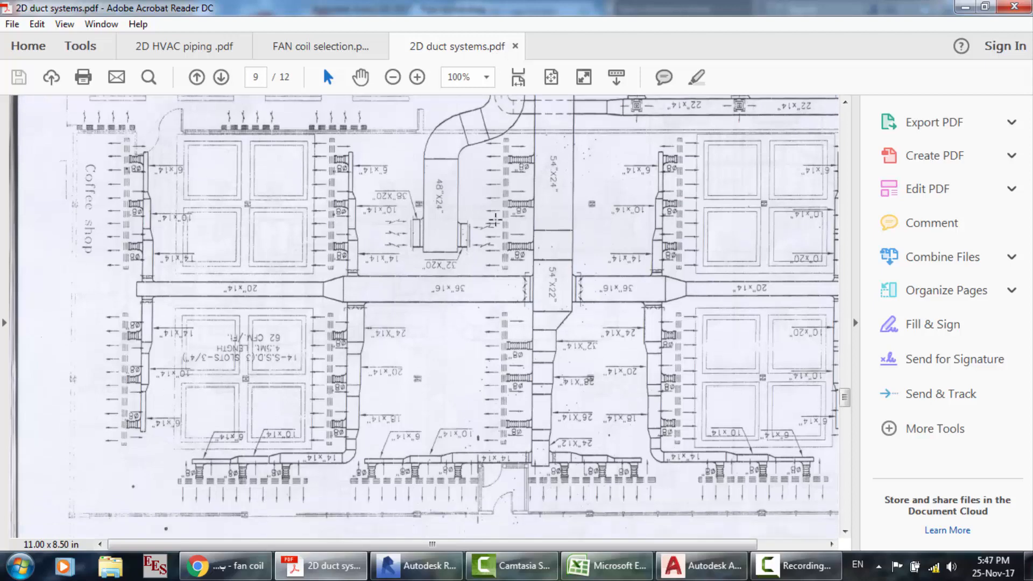
pyautogui.scroll(-12, 496, 219)
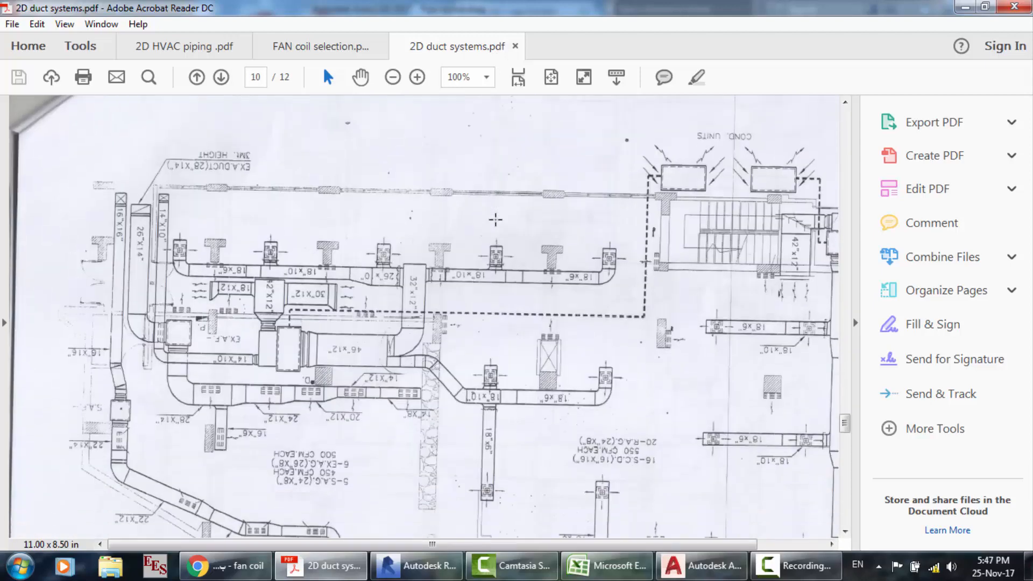
pyautogui.scroll(-12, 495, 219)
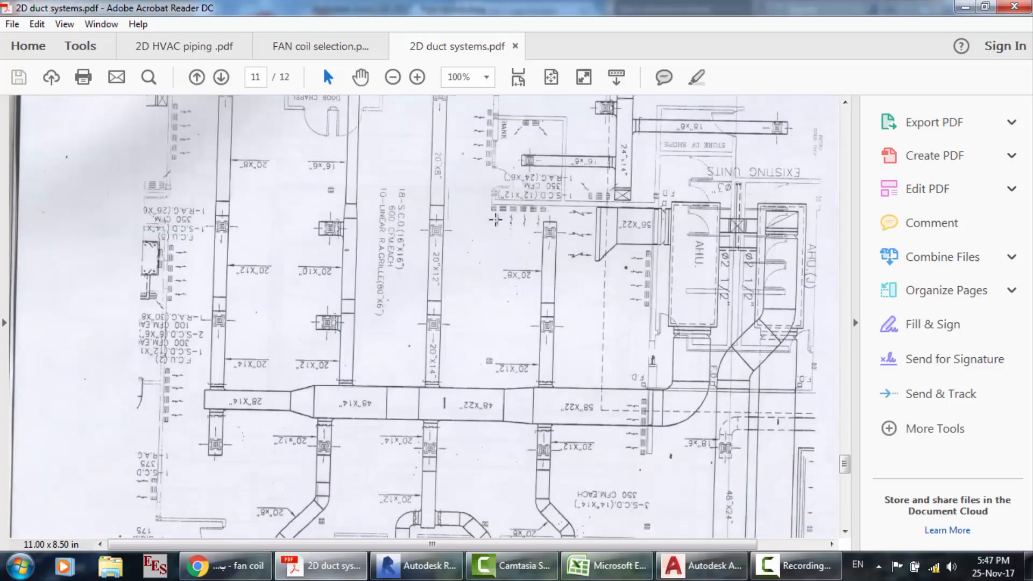
pyautogui.scroll(-12, 495, 219)
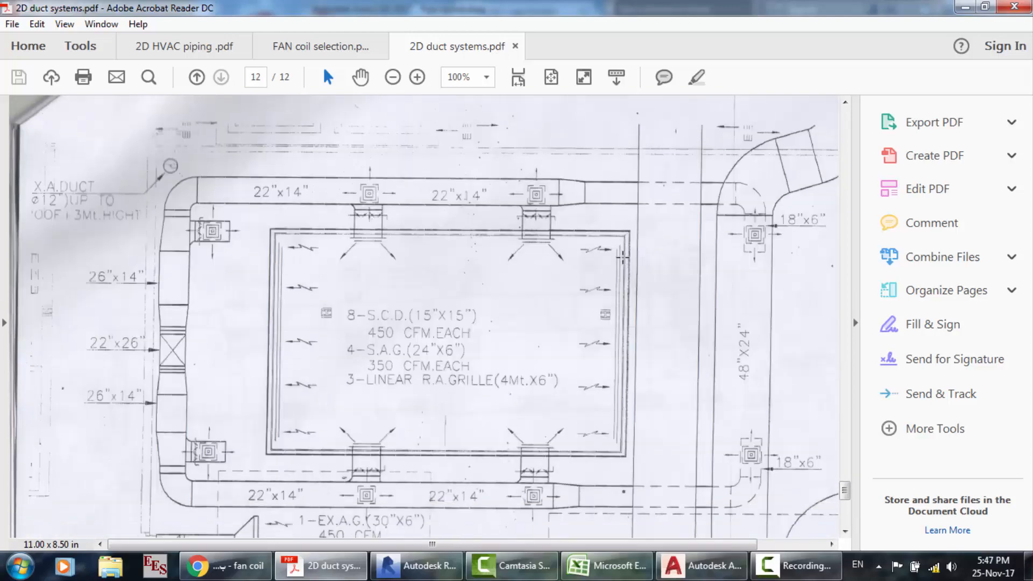
pyautogui.scroll(-5, 622, 259)
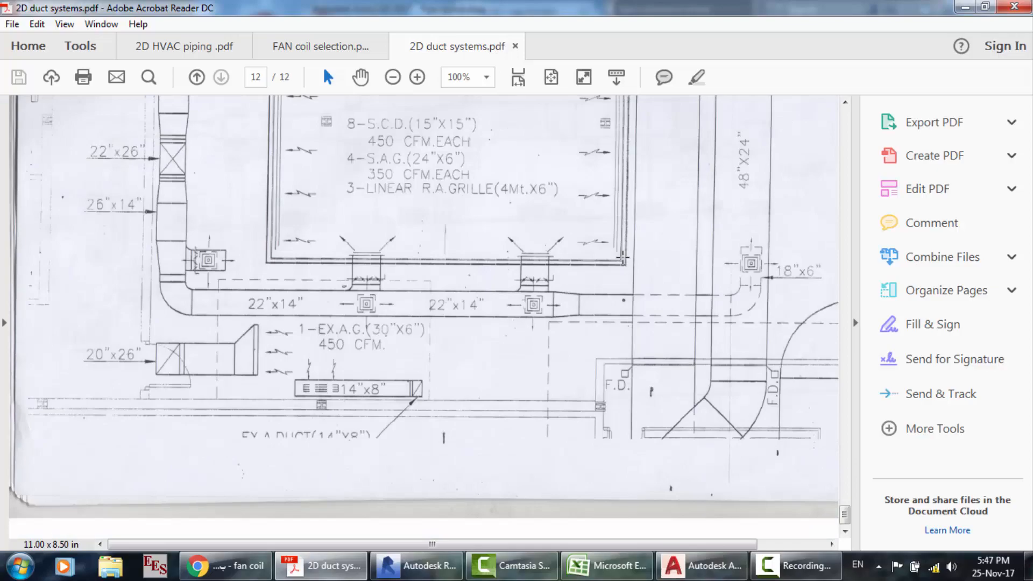
# - Go back through the duct drawings to the fan coil layout on page 6 and highlight a band across one FCU's ductwork
pyautogui.scroll(20, 622, 258)
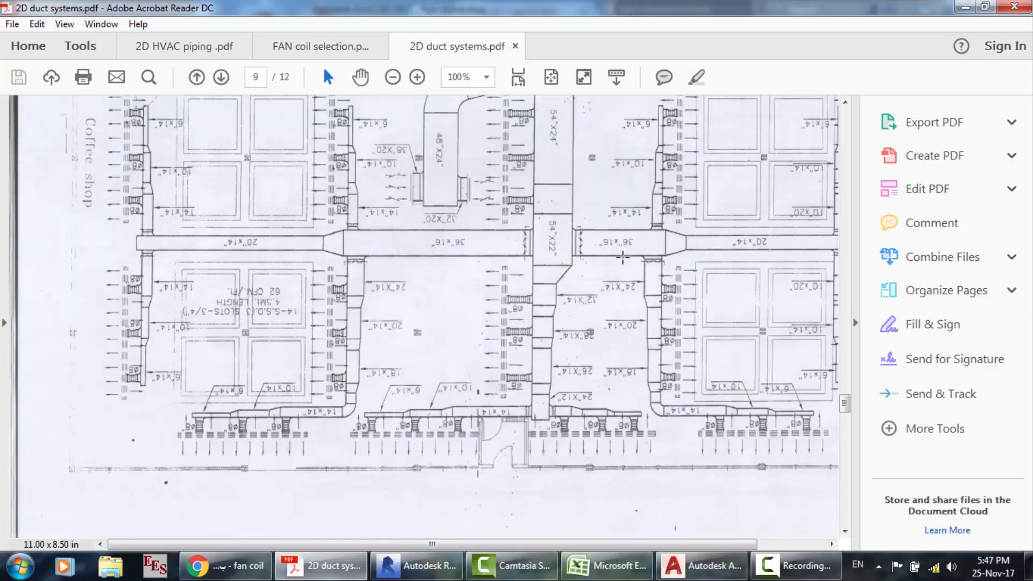
pyautogui.scroll(20, 623, 257)
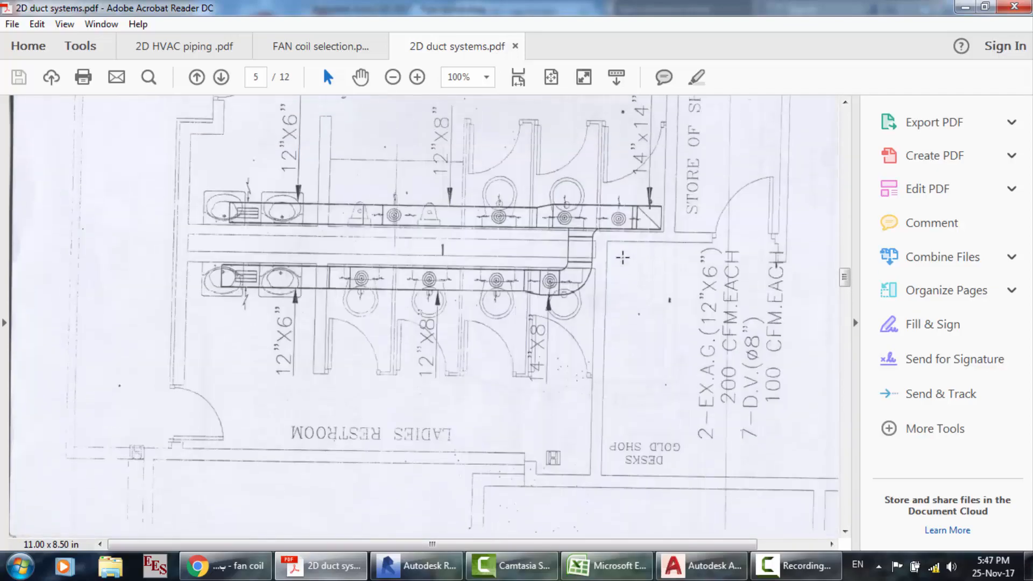
pyautogui.scroll(20, 622, 257)
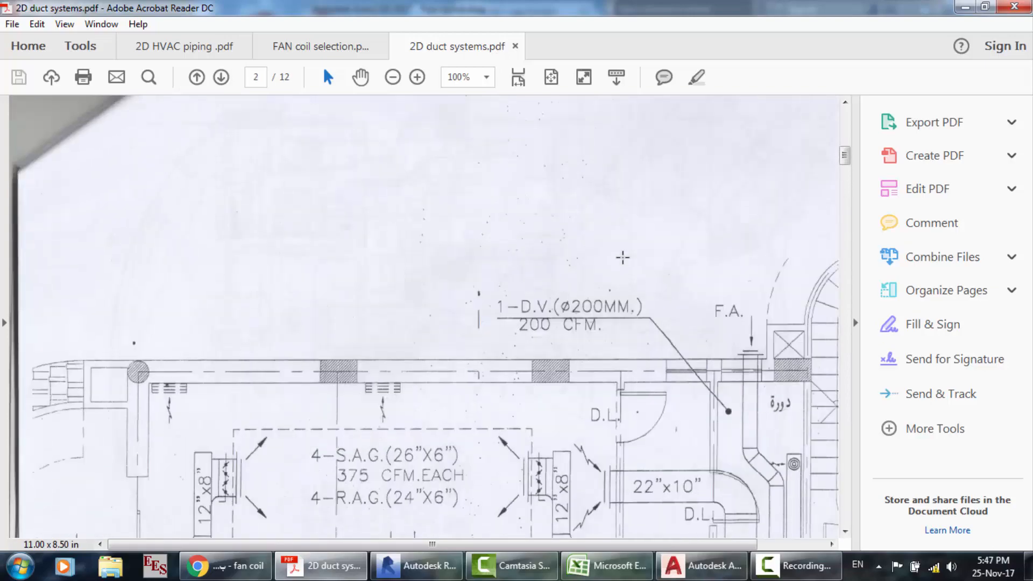
pyautogui.scroll(10, 622, 257)
pyautogui.scroll(-10, 622, 257)
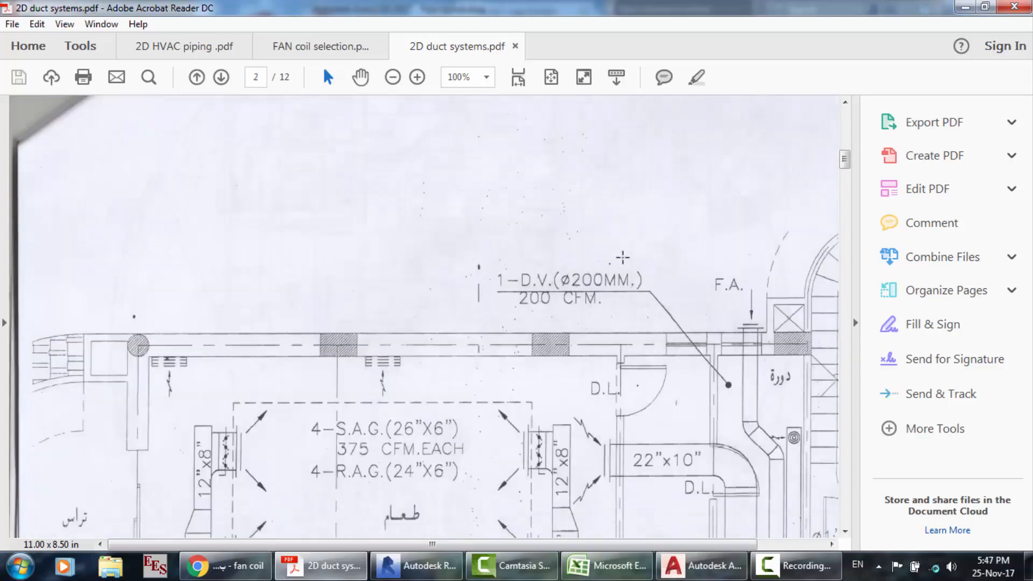
pyautogui.scroll(-20, 622, 258)
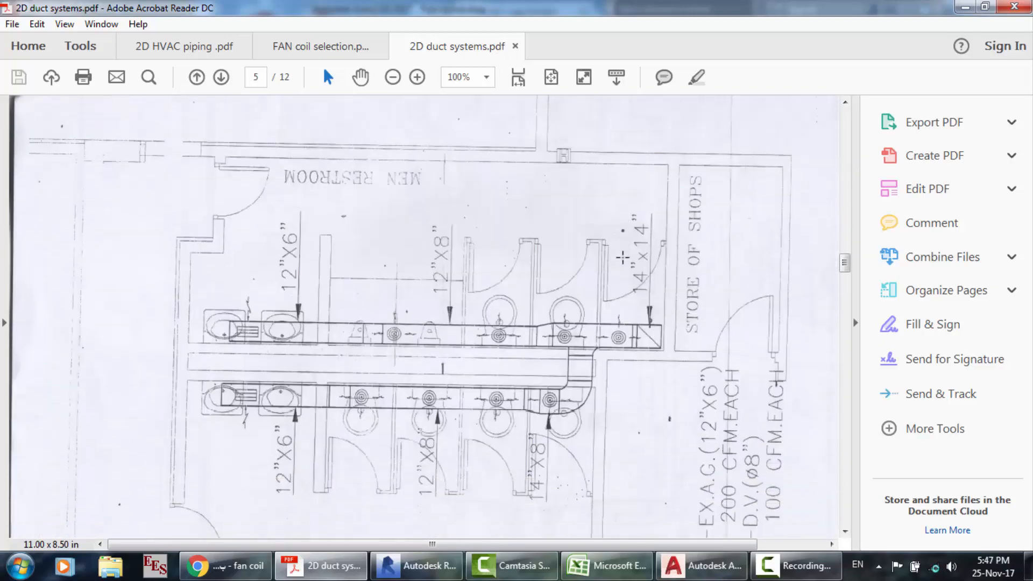
pyautogui.scroll(-12, 623, 258)
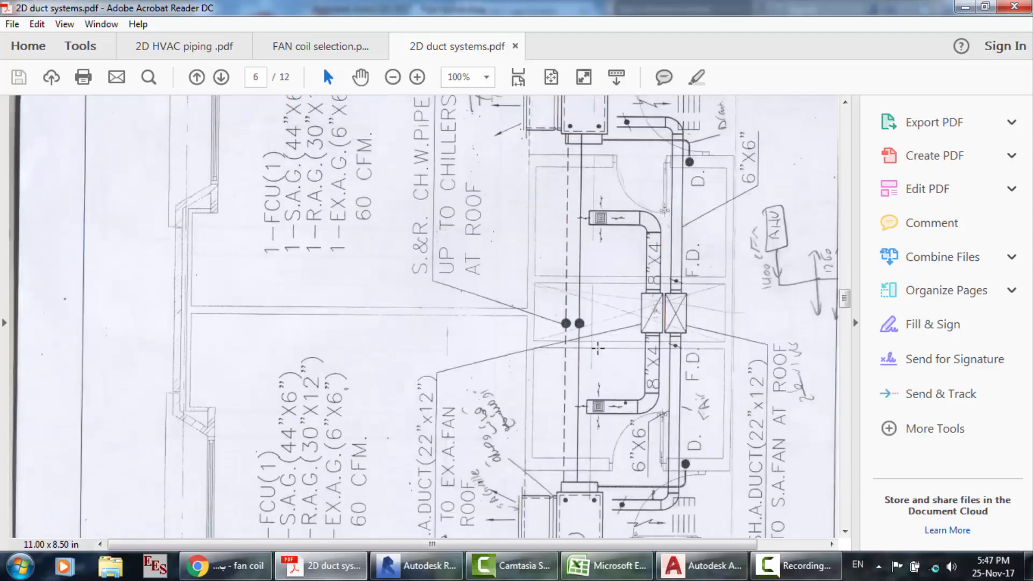
pyautogui.click(592, 324)
pyautogui.click(601, 175)
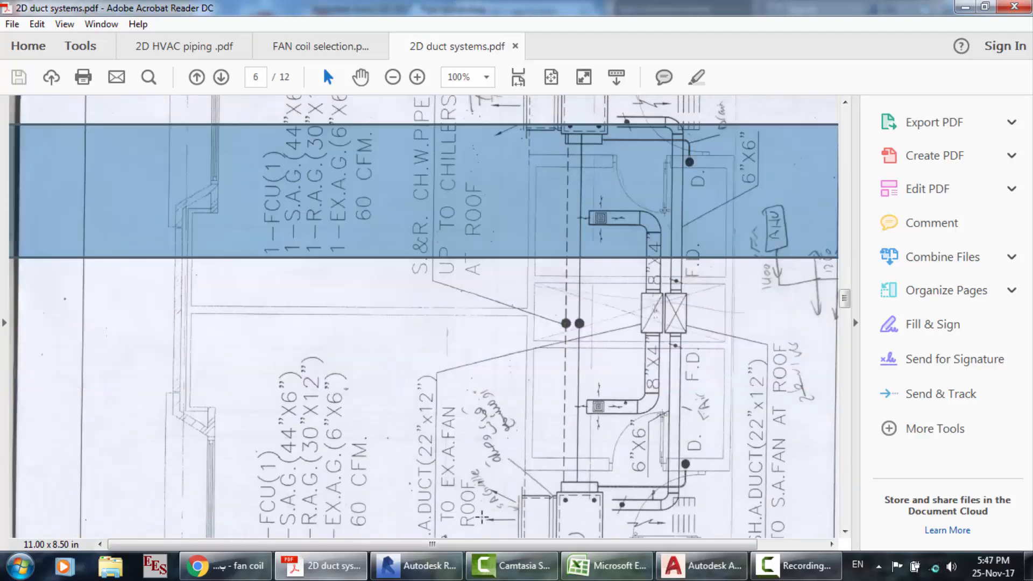
# - Switch to AutoCAD to view Pipe layout.dwg, and to Revit to view the 3D model of the mall's chillers, pipes and ducts
pyautogui.click(700, 565)
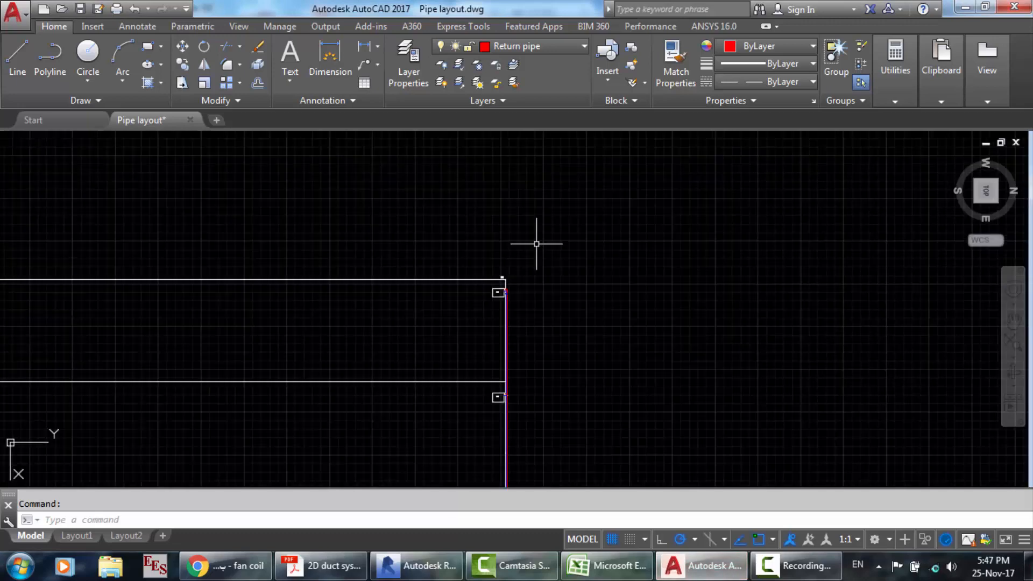
pyautogui.scroll(-3, 537, 244)
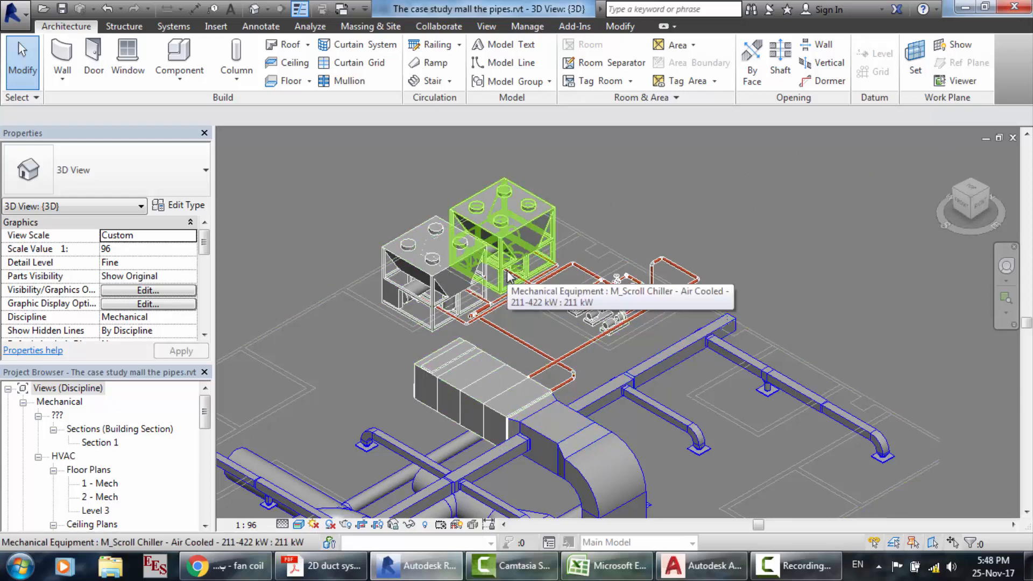
# - Switch back to Adobe Acrobat Reader and bring up the fan coil unit hook-up diagram in 2D HVAC piping.pdf
pyautogui.click(318, 575)
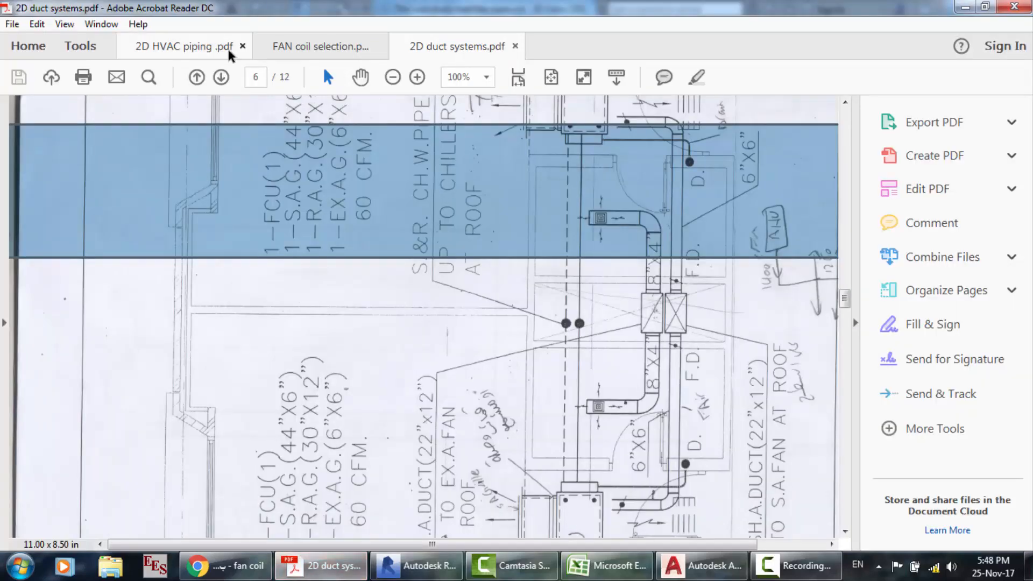
pyautogui.click(173, 47)
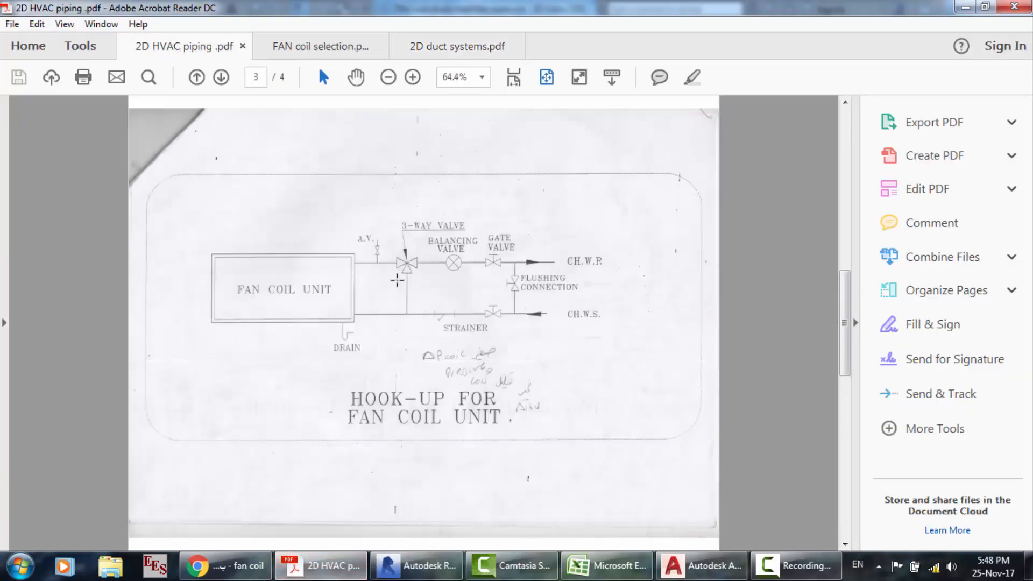
# - Revisit the chilled water flow diagram and the fan coil hook-up, and switch to Revit to view the mall's 3D model from the right side
pyautogui.scroll(5, 396, 279)
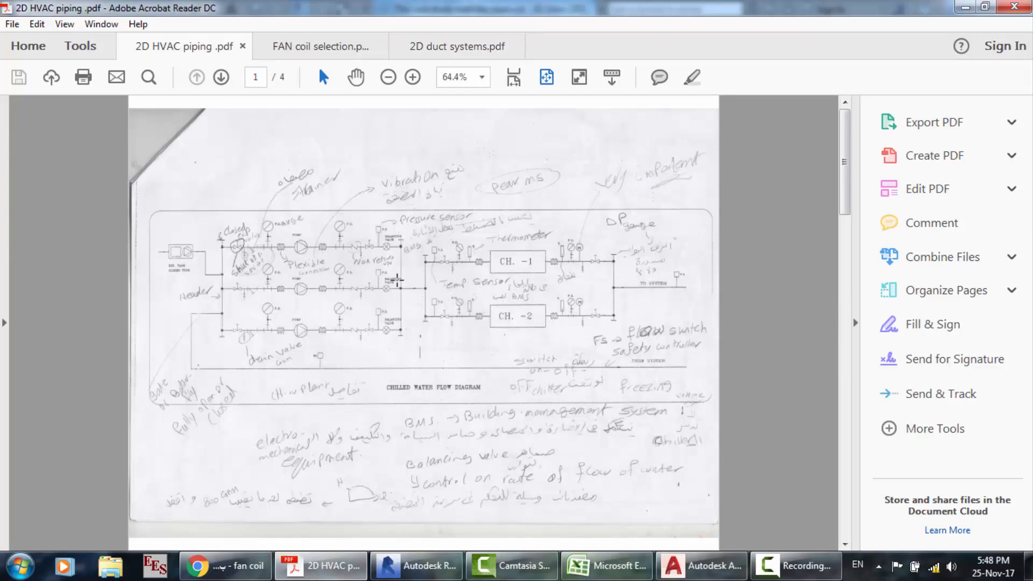
pyautogui.scroll(-5, 396, 278)
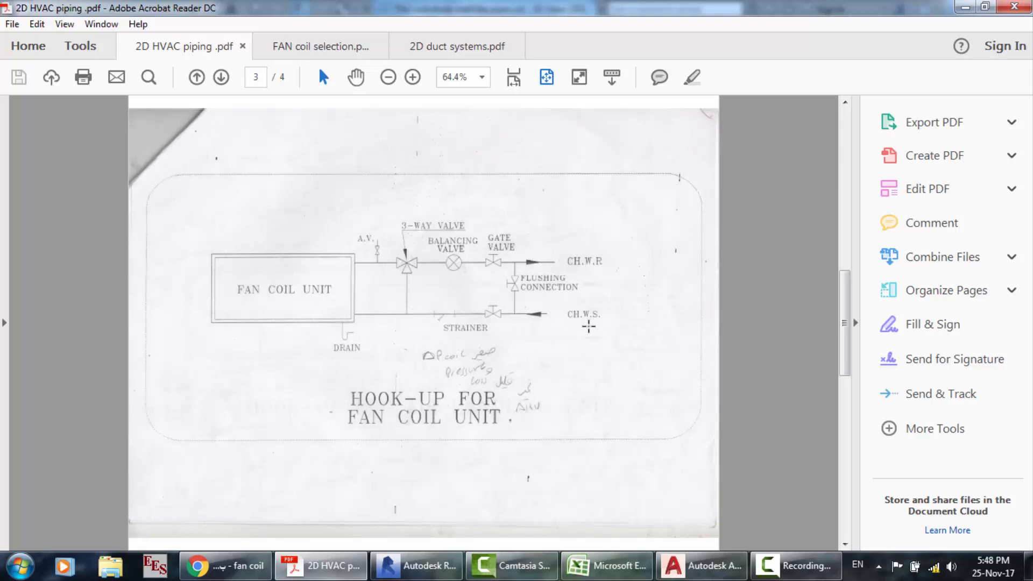
pyautogui.click(417, 565)
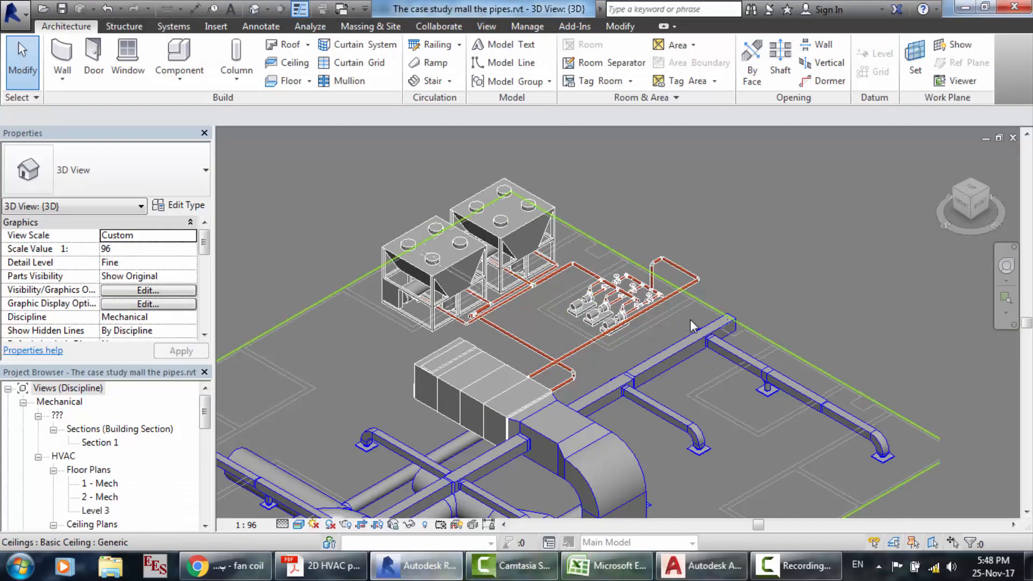
pyautogui.click(945, 157)
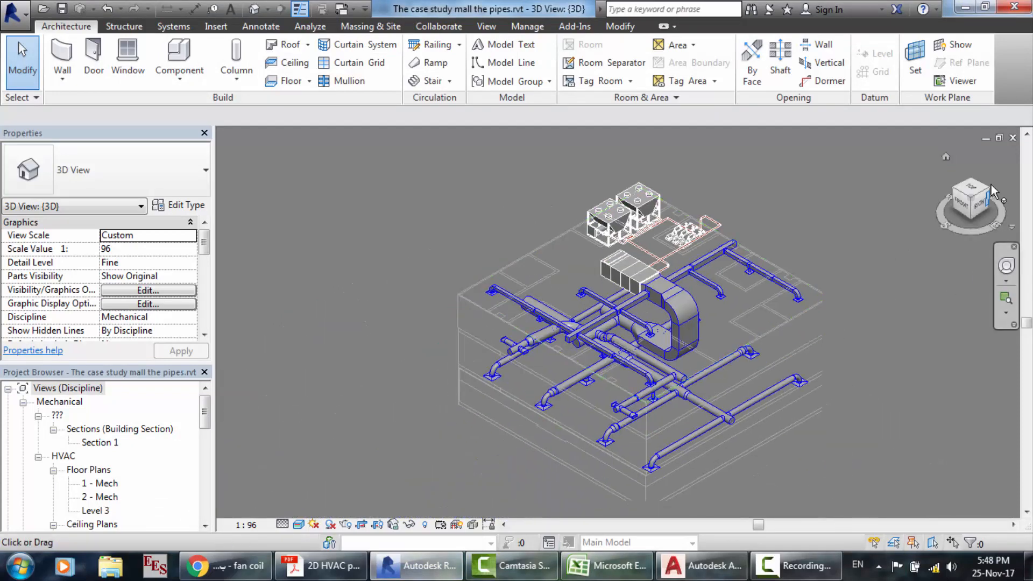
pyautogui.click(980, 209)
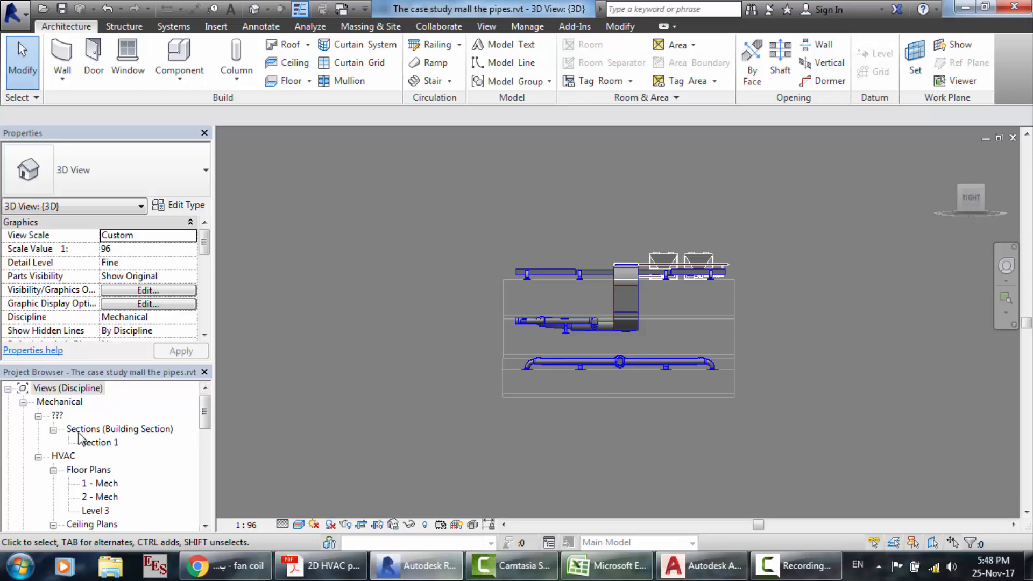
# - Delete the Section 1 building section view and open the 1 - Ceiling Mech ceiling plan
pyautogui.click(99, 442)
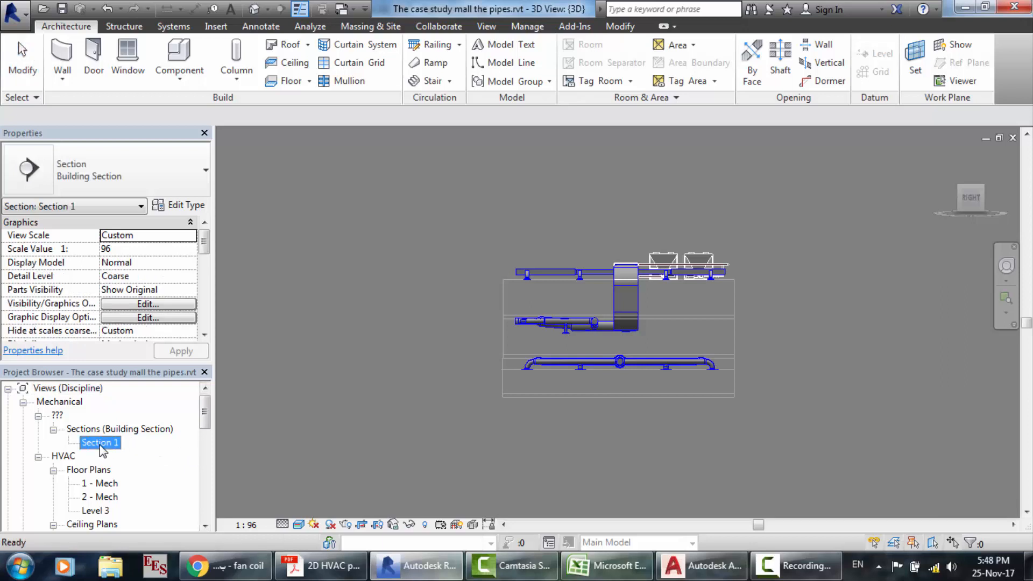
pyautogui.press('Delete')
pyautogui.scroll(-2, 153, 468)
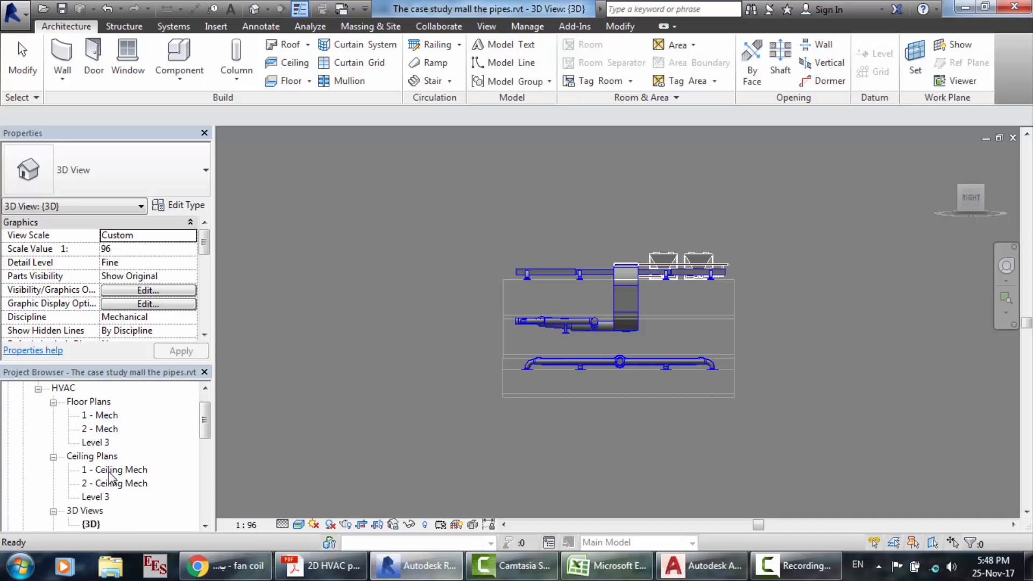
pyautogui.click(113, 470)
pyautogui.doubleClick(111, 471)
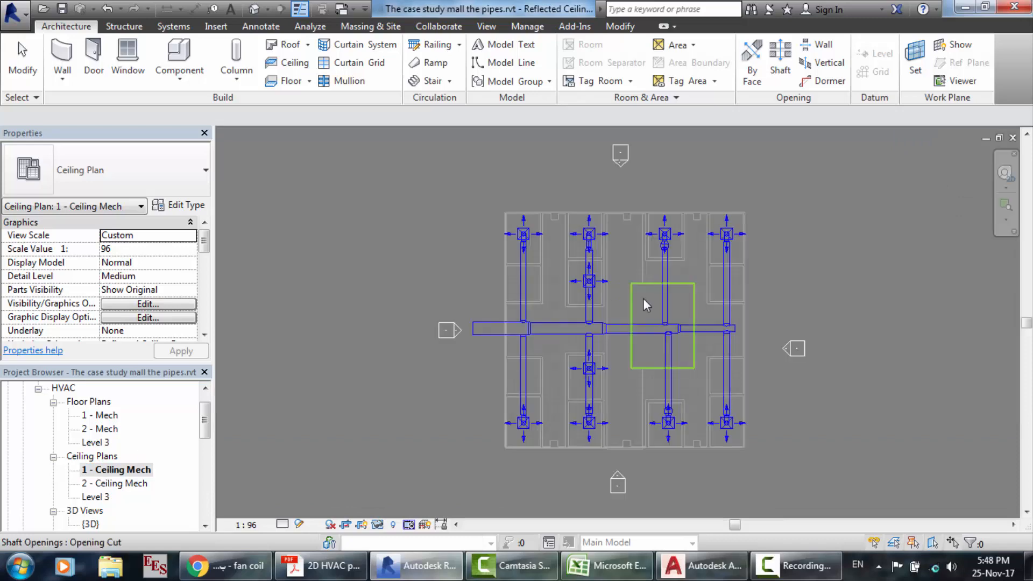
pyautogui.scroll(5, 785, 231)
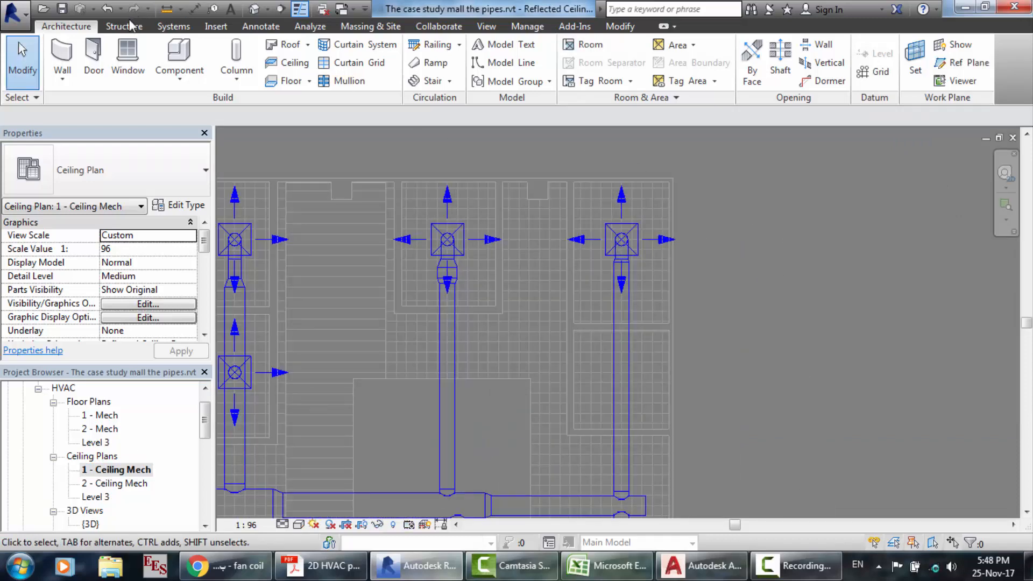
# - Hide the ducts, duct placeholders, duct linings, duct insulations, duct fittings and duct accessories in the 1 - Ceiling Mech plan
pyautogui.click(172, 27)
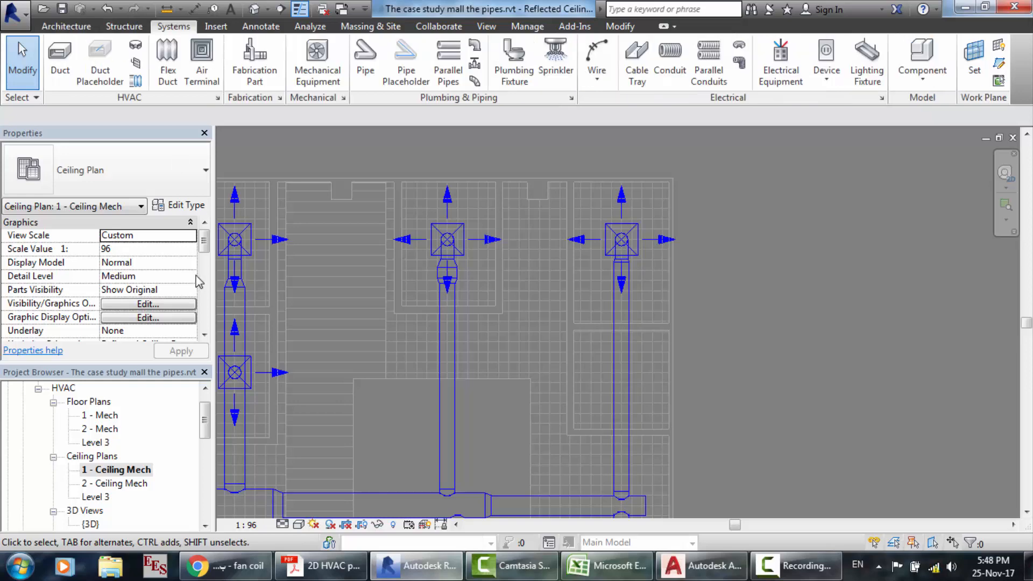
pyautogui.click(147, 304)
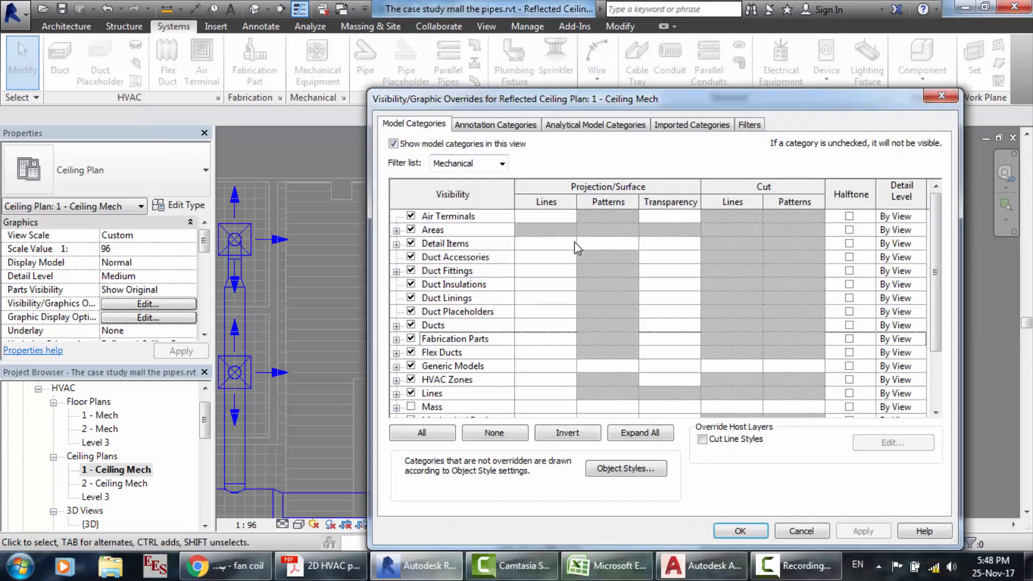
pyautogui.click(412, 338)
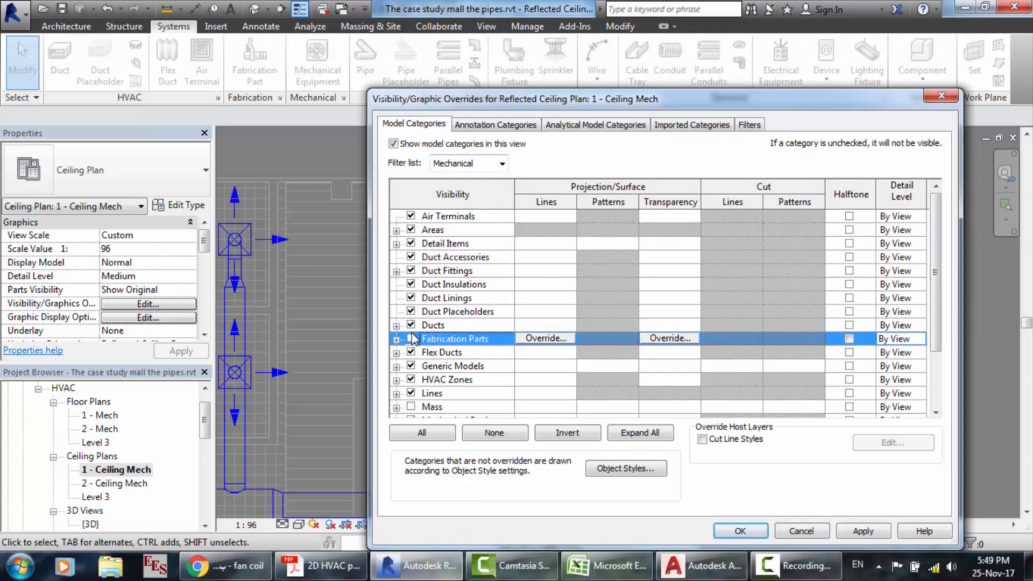
pyautogui.click(411, 325)
pyautogui.click(411, 312)
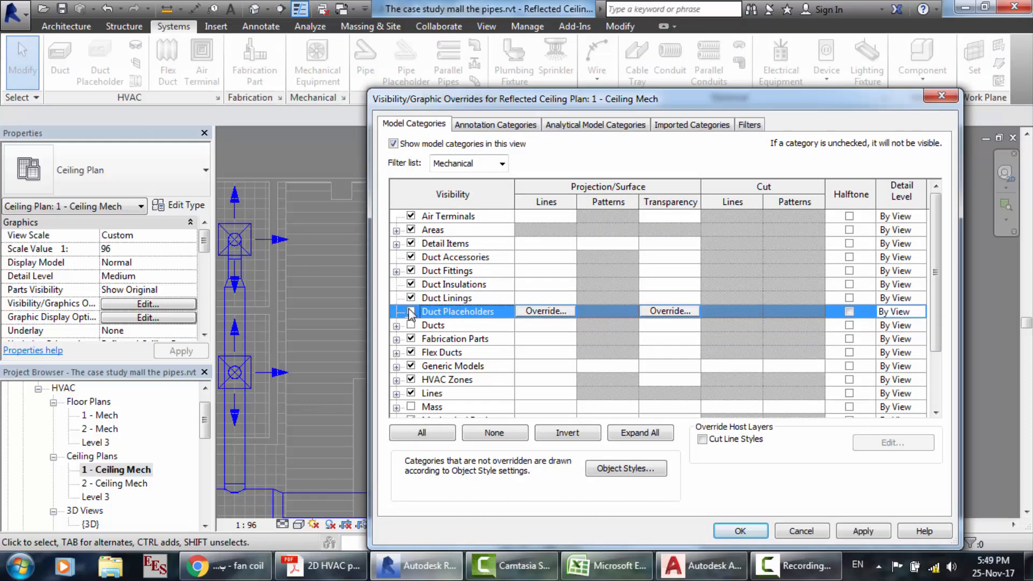
pyautogui.click(411, 297)
pyautogui.click(410, 285)
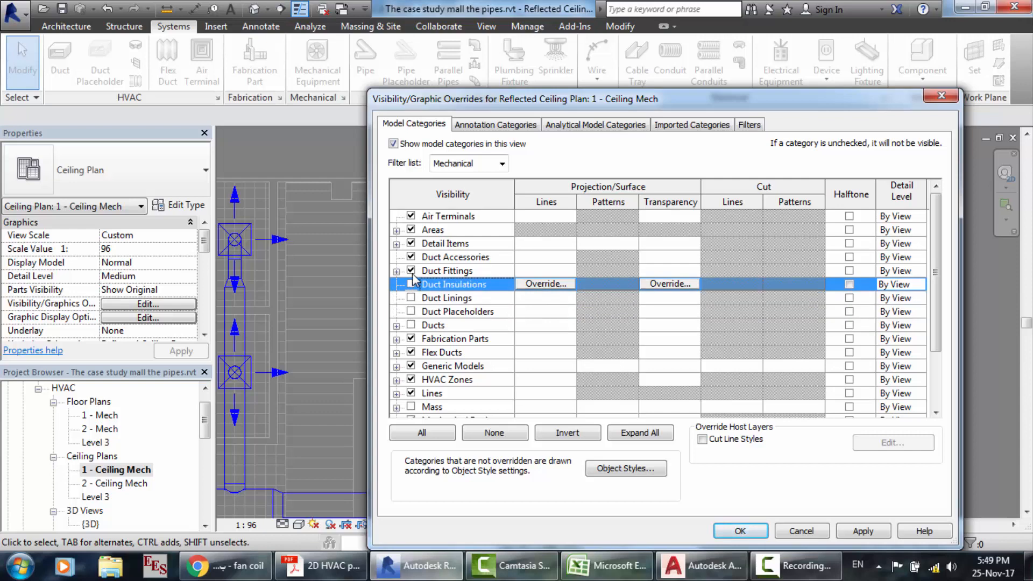
pyautogui.click(412, 270)
pyautogui.click(411, 256)
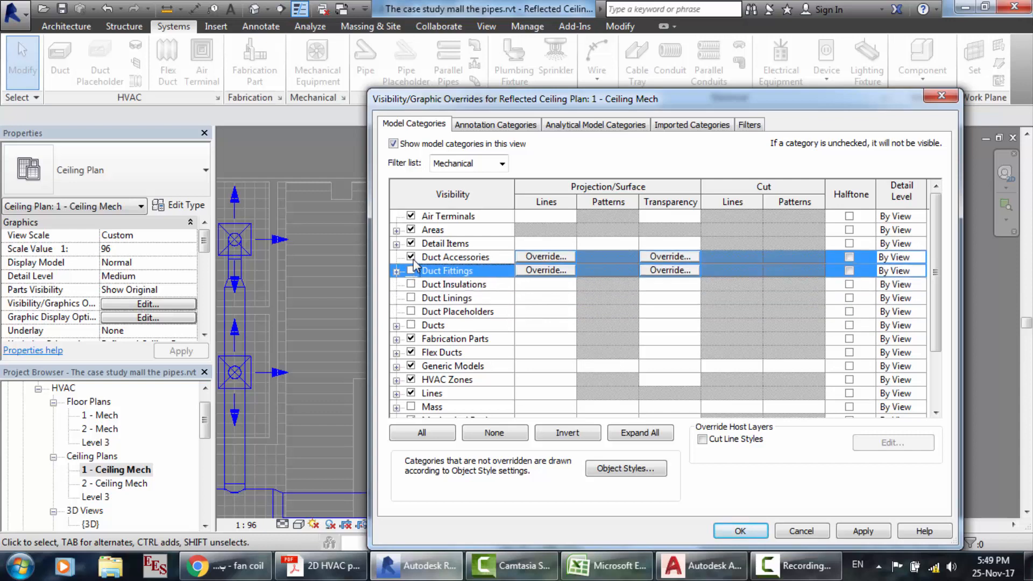
pyautogui.click(755, 535)
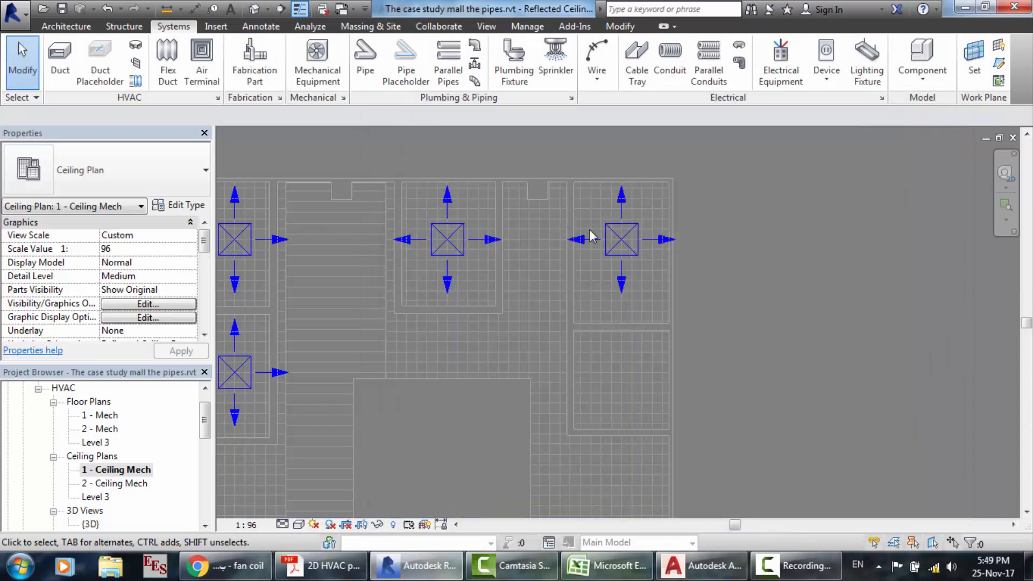
# - Hide the air terminals in the 1 - Ceiling Mech plan as well, leaving Detail Items visible
pyautogui.click(116, 304)
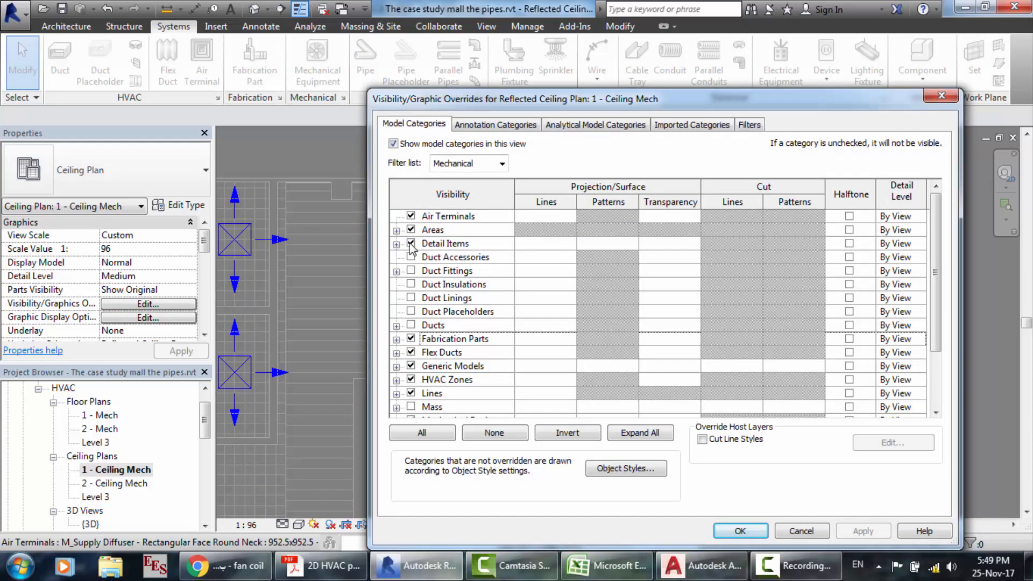
pyautogui.click(410, 216)
pyautogui.click(747, 528)
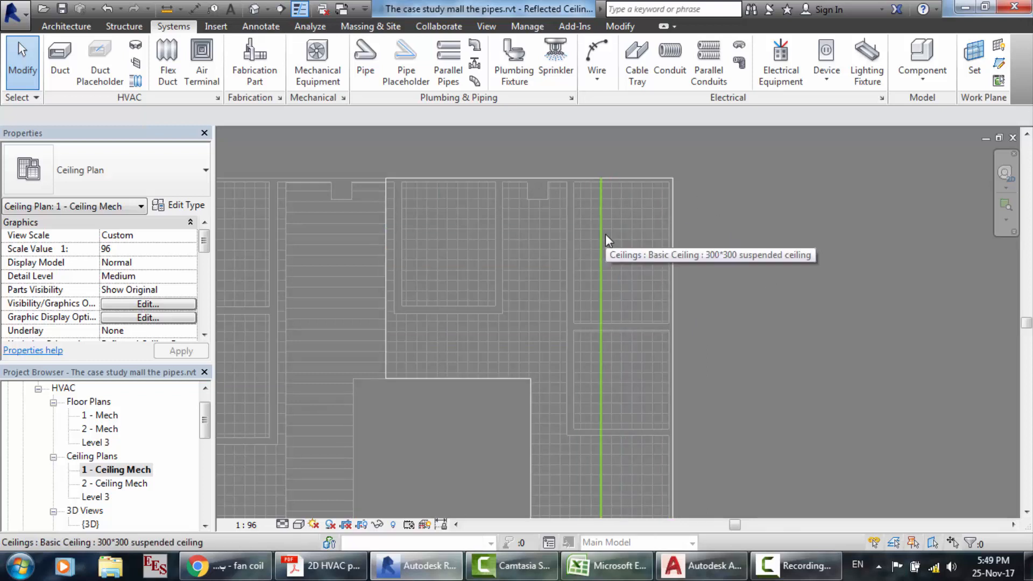
# - Check the 2 - Ceiling Mech ceiling plan and open the Level 3 ceiling plan
pyautogui.click(113, 484)
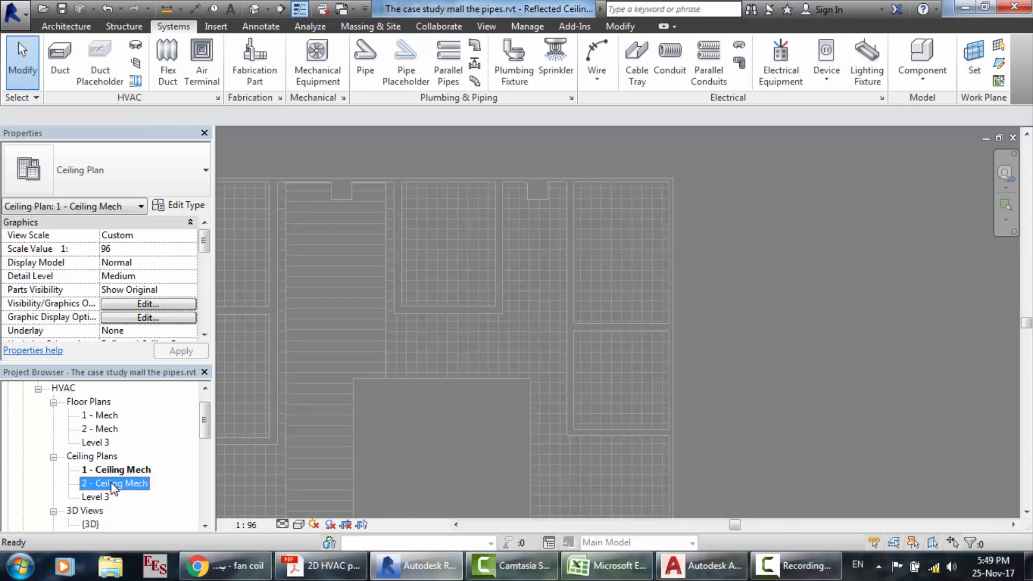
pyautogui.doubleClick(113, 483)
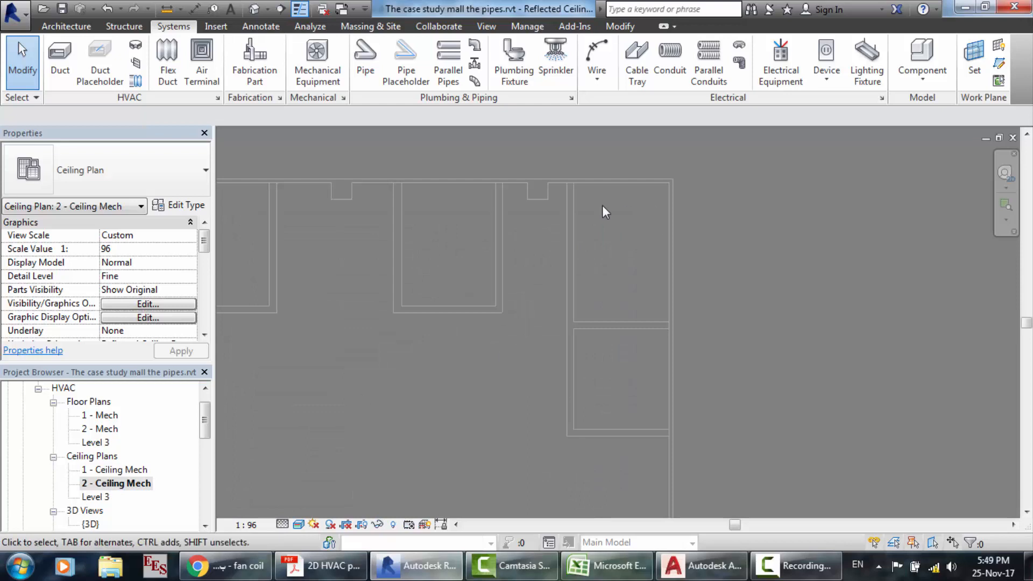
pyautogui.click(101, 496)
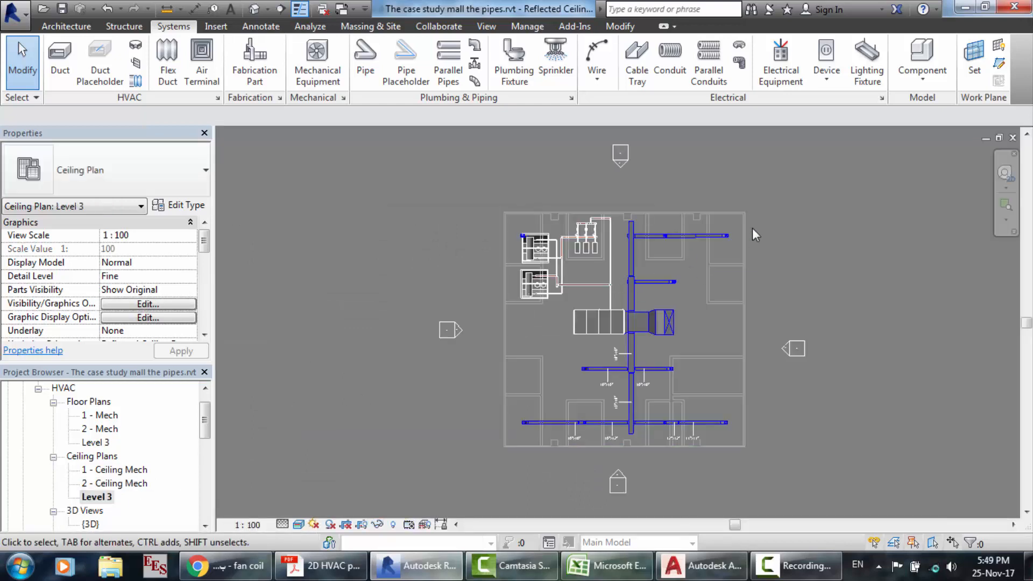
pyautogui.scroll(1, 752, 235)
# - Hide the duct accessories, fittings, insulations, linings, placeholders and ducts in the Level 3 ceiling plan, keeping Detail Items visible
pyautogui.click(145, 303)
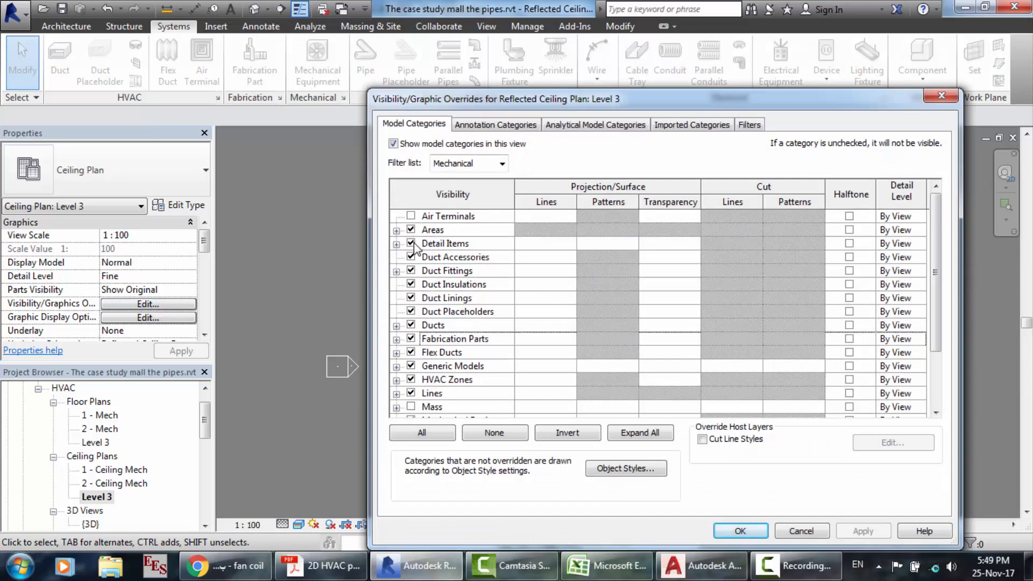
pyautogui.click(412, 244)
pyautogui.click(411, 257)
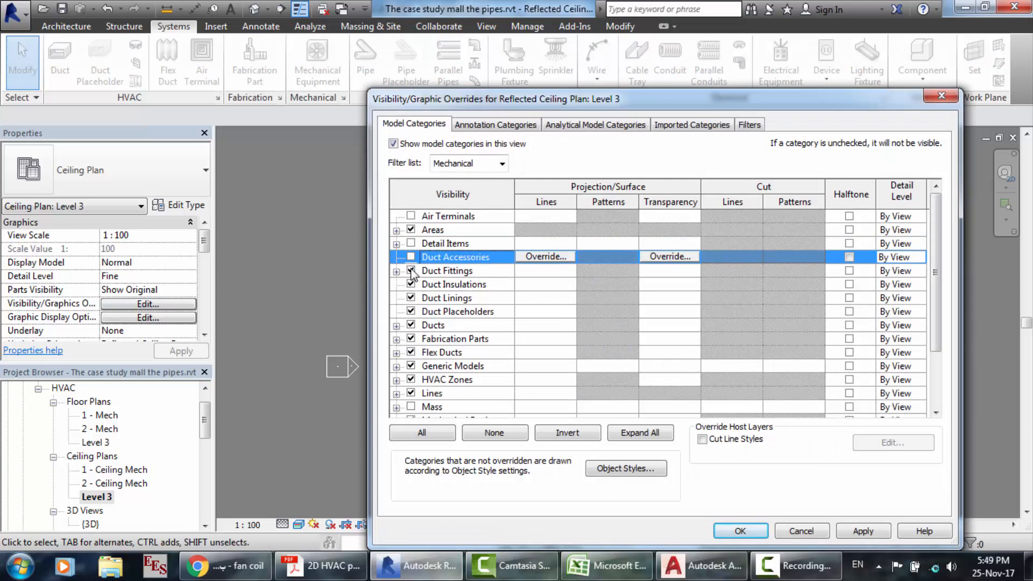
pyautogui.click(411, 270)
pyautogui.click(411, 244)
pyautogui.click(411, 285)
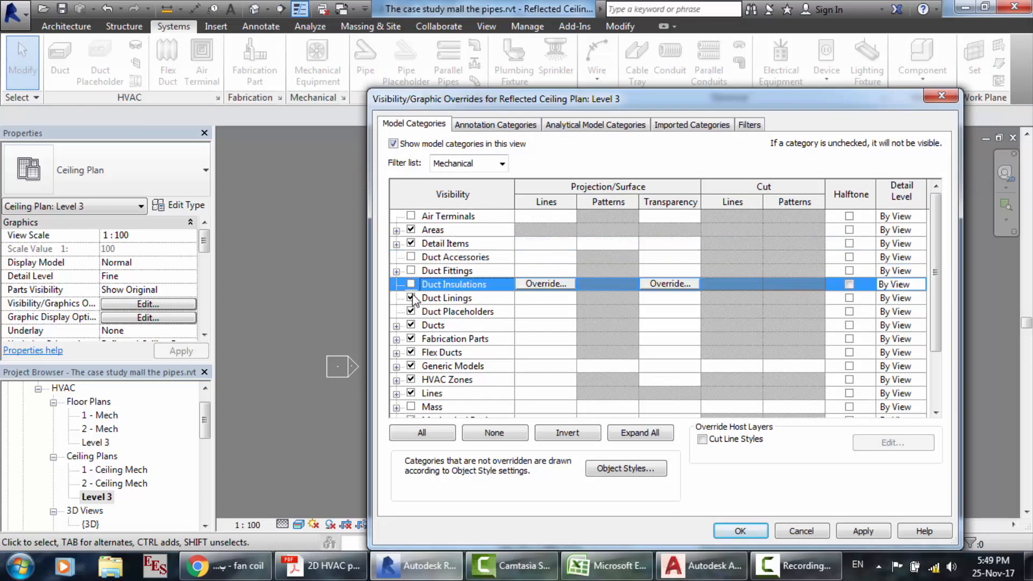
pyautogui.click(411, 297)
pyautogui.click(411, 311)
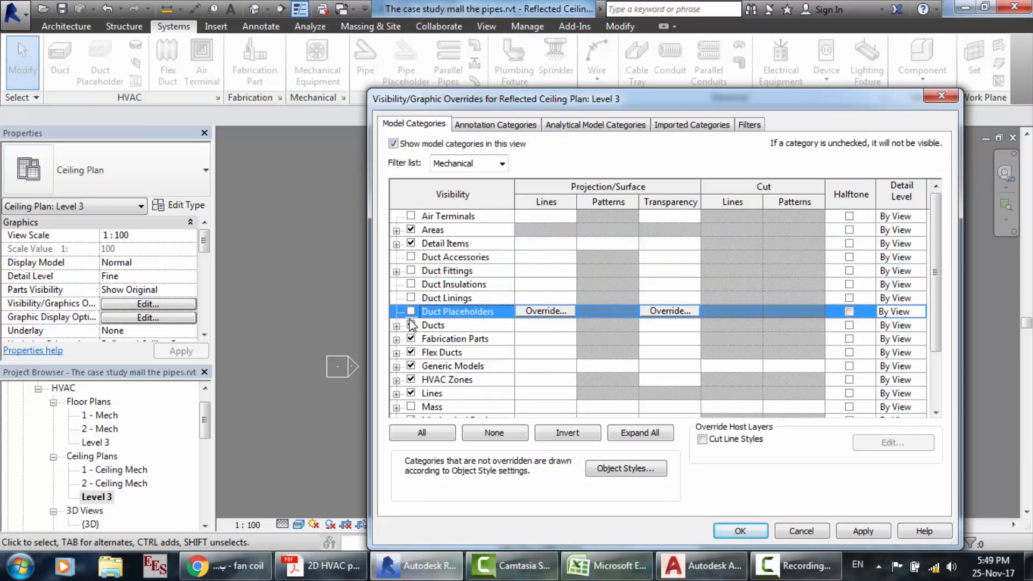
pyautogui.click(411, 325)
pyautogui.click(740, 531)
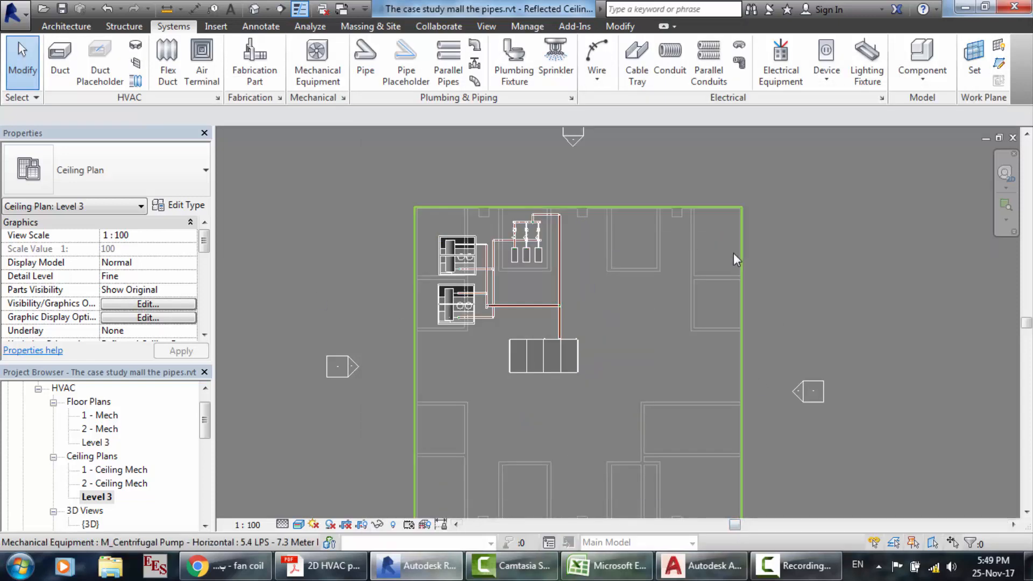
pyautogui.scroll(2, 786, 223)
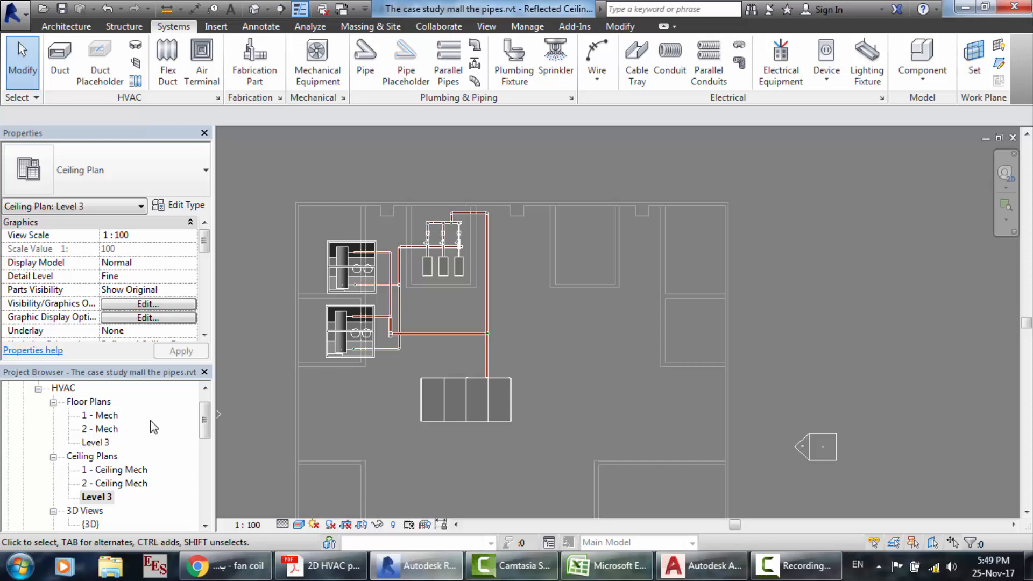
# - Check the 1 - Mech floor plan, and reopen the default 3D view and orbit it to an angled view of the ductwork
pyautogui.click(107, 417)
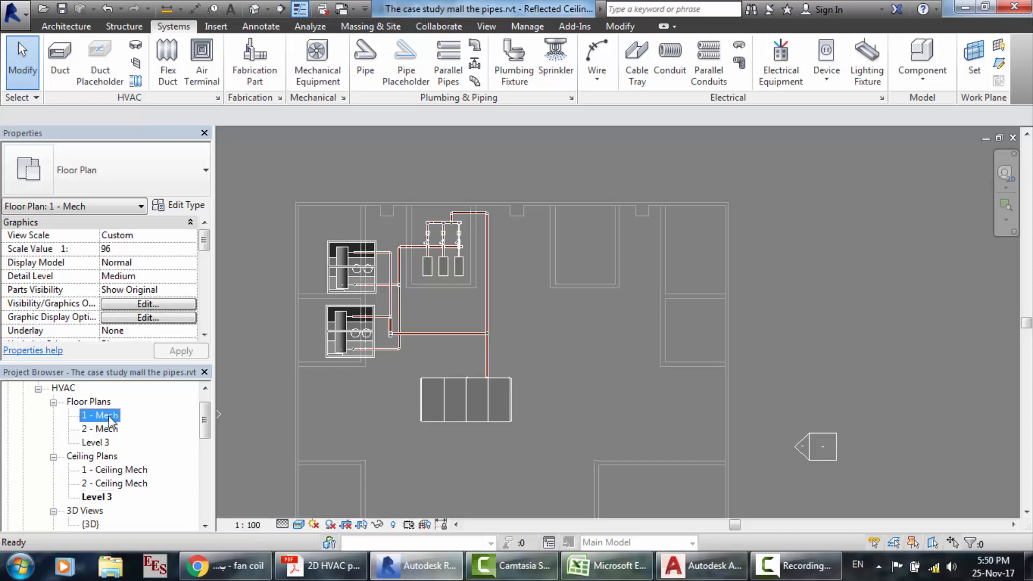
pyautogui.doubleClick(108, 416)
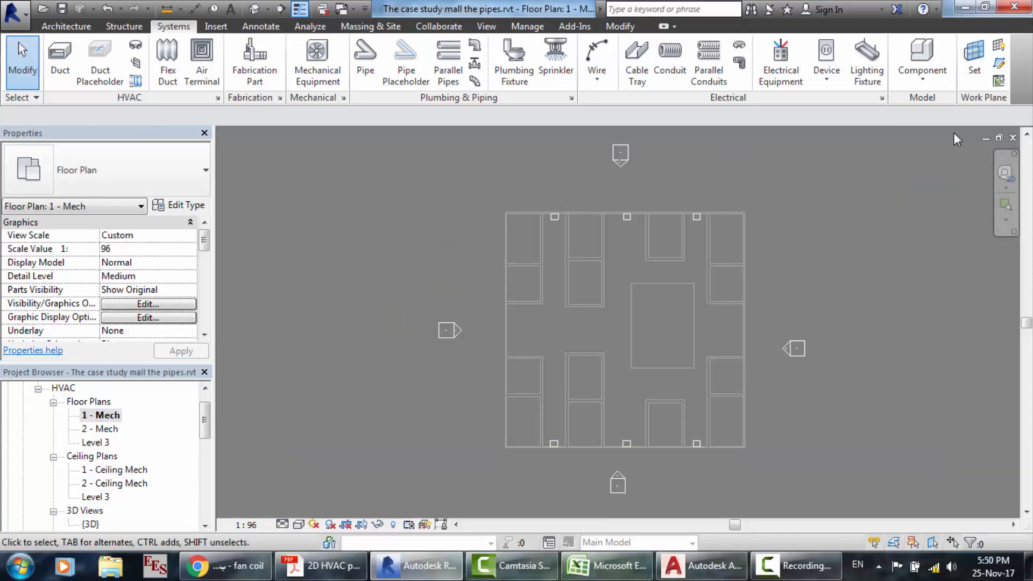
pyautogui.click(255, 9)
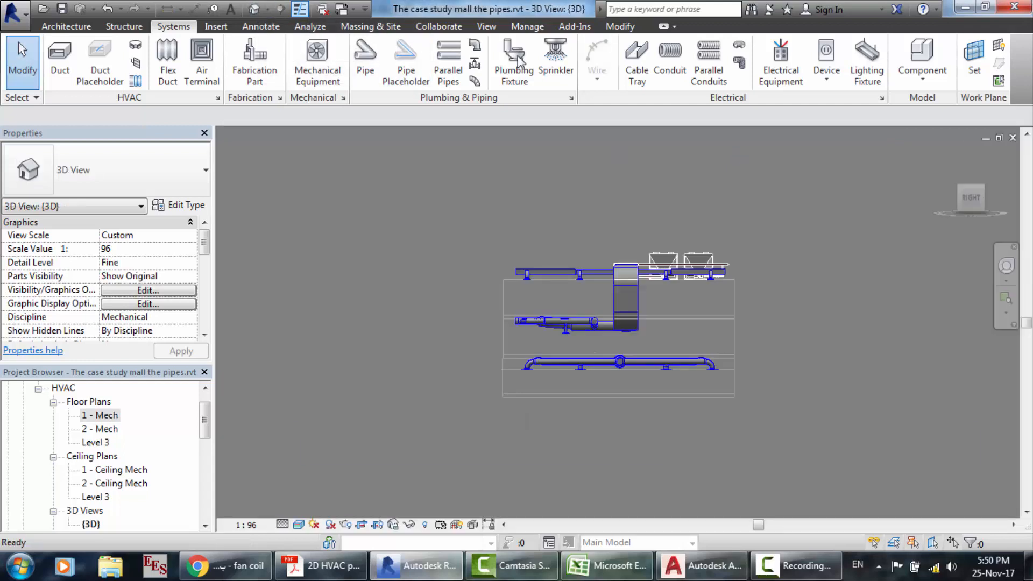
pyautogui.click(1004, 266)
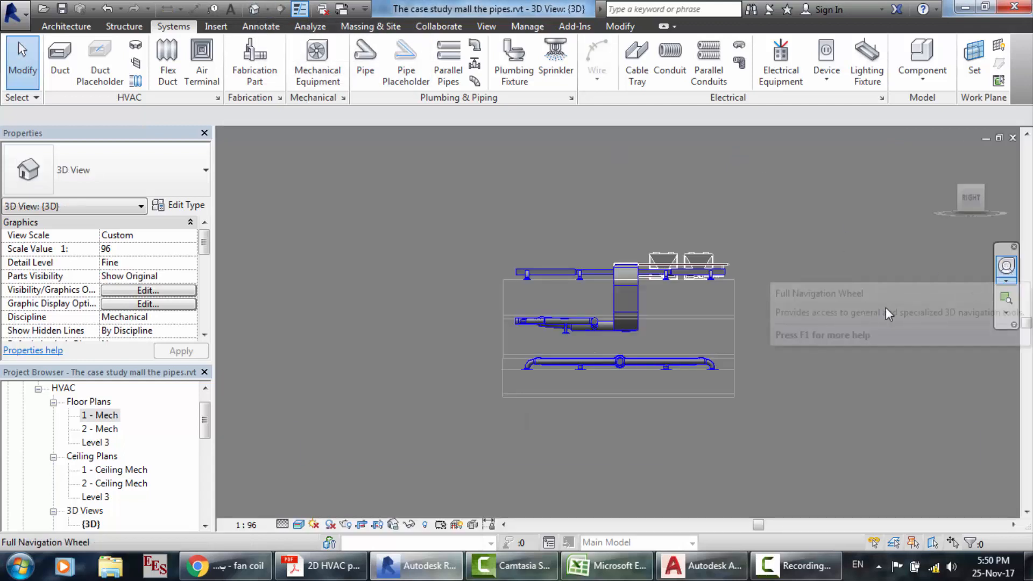
pyautogui.moveTo(758, 360); pyautogui.dragTo(879, 395)
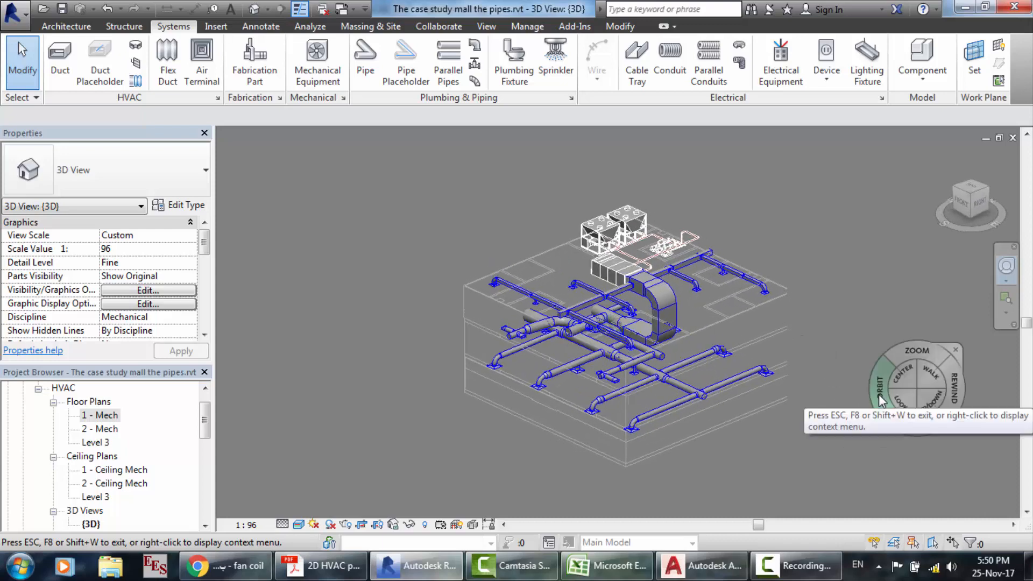
pyautogui.scroll(3, 879, 395)
pyautogui.scroll(2, 811, 231)
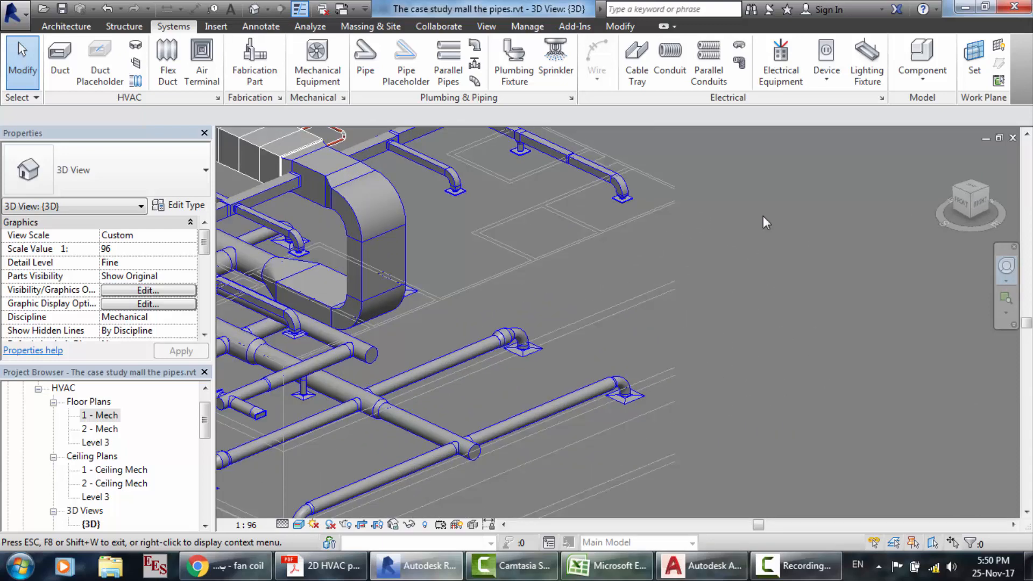
pyautogui.scroll(1, 705, 190)
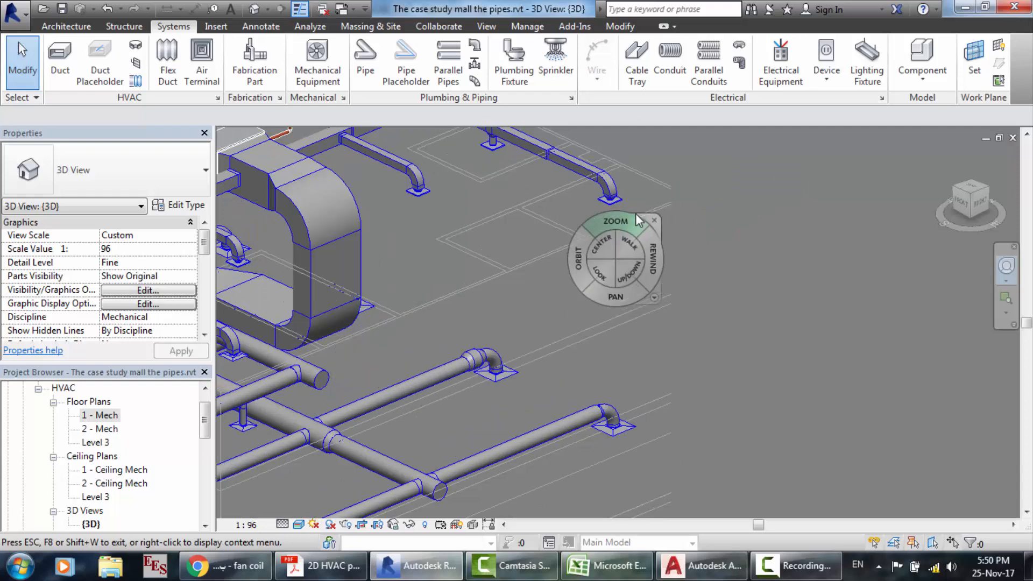
pyautogui.press('Escape')
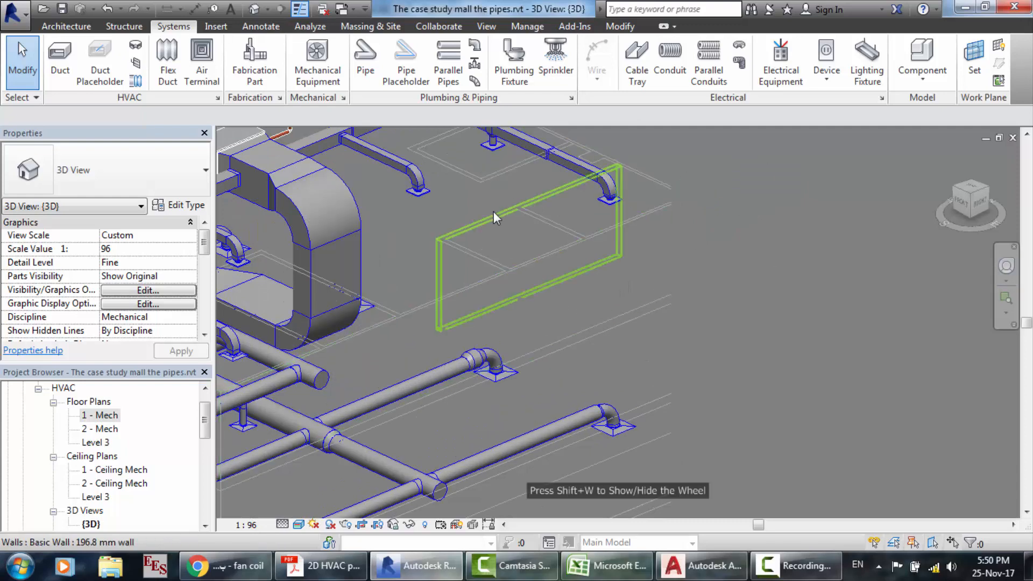
# - Examine the duct runs and rooftop mechanical equipment in the 3D model of the mall
pyautogui.scroll(1, 737, 190)
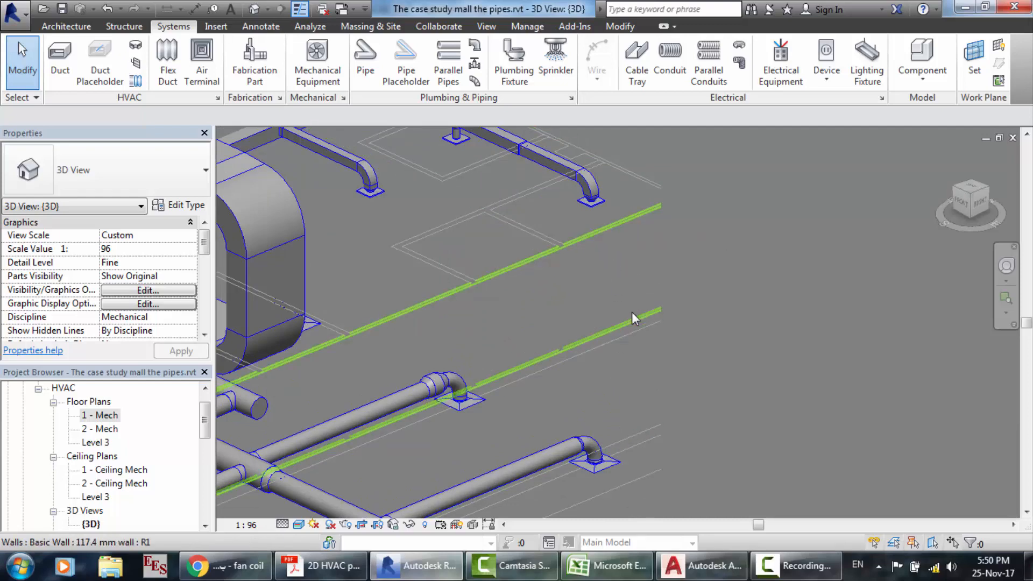
pyautogui.scroll(-6, 631, 312)
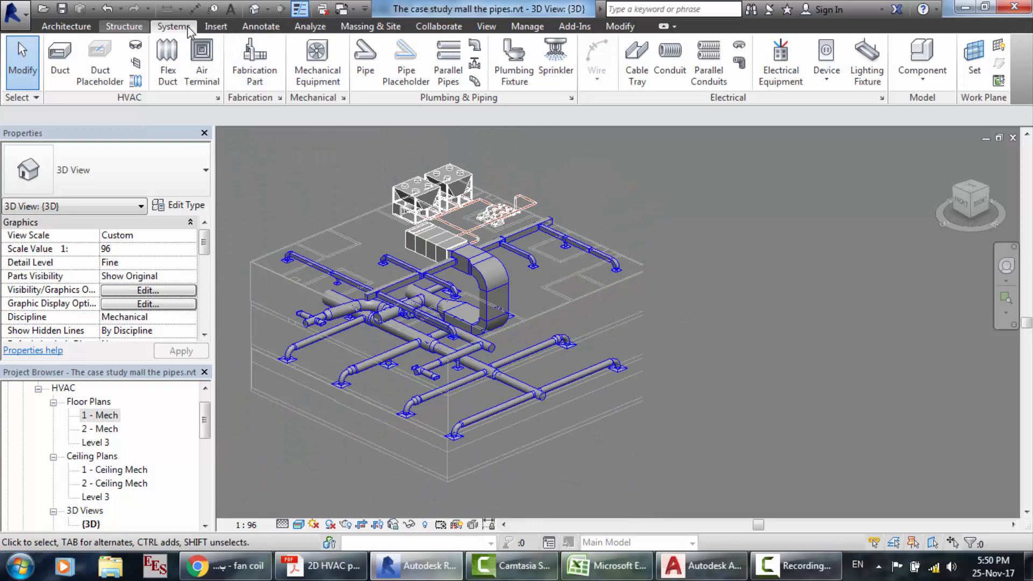
pyautogui.scroll(1, 189, 31)
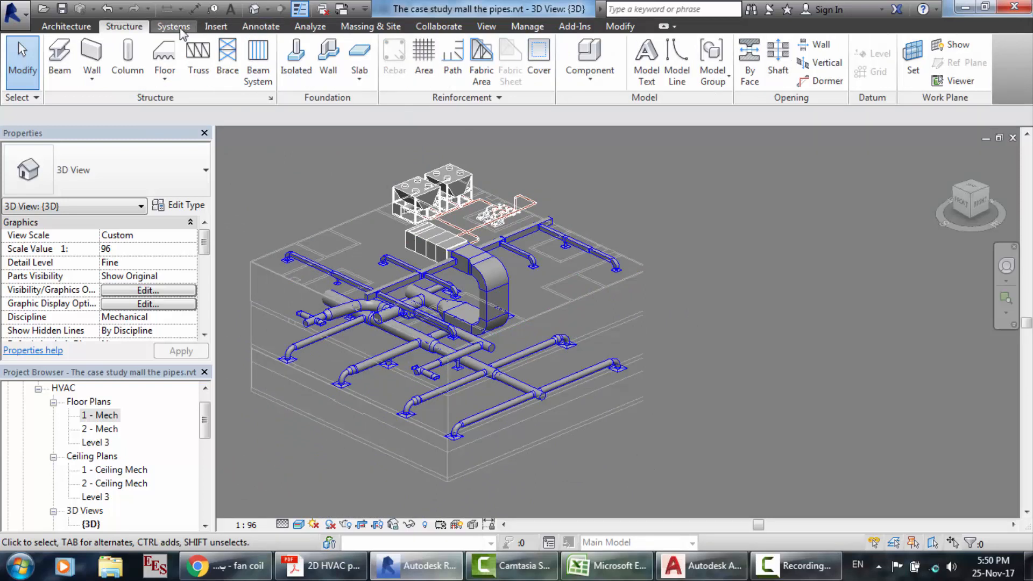
pyautogui.click(486, 26)
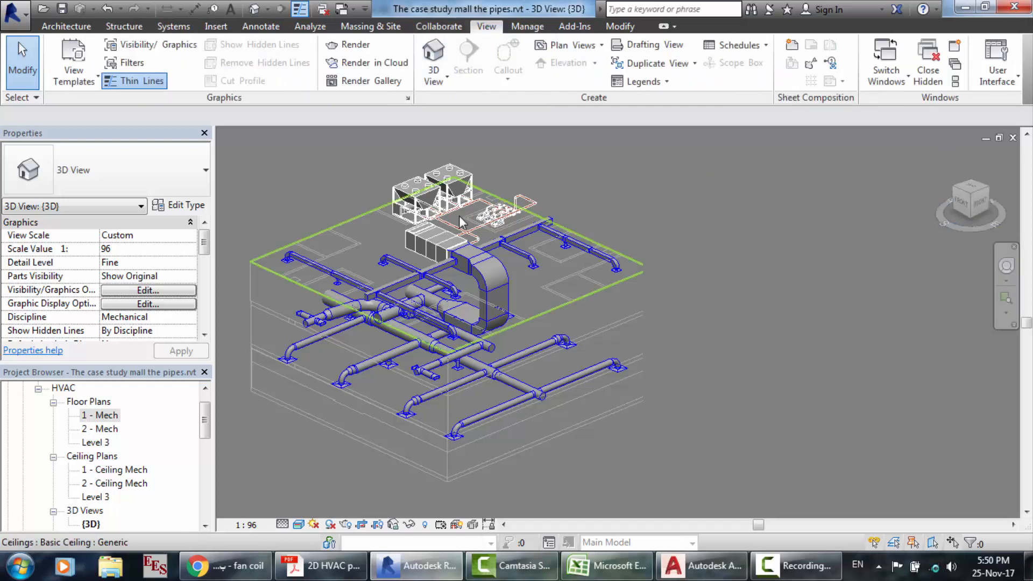
pyautogui.click(1004, 267)
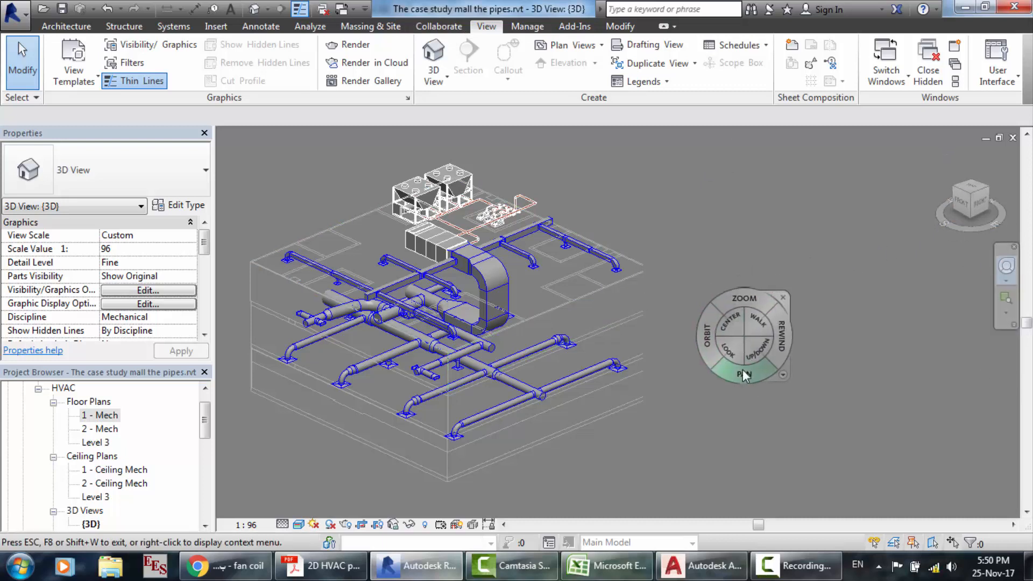
pyautogui.moveTo(743, 369); pyautogui.dragTo(642, 382)
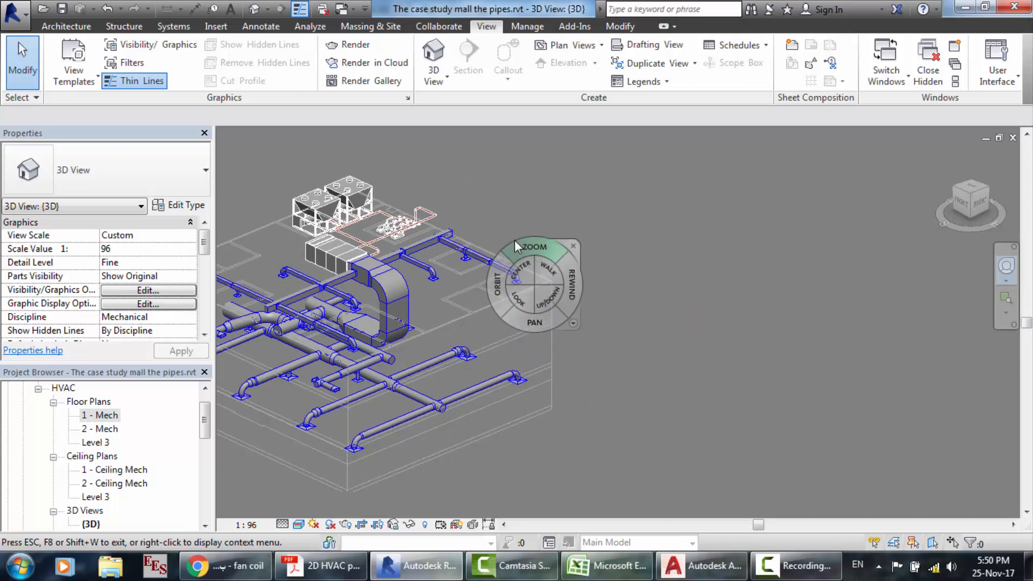
pyautogui.scroll(2, 514, 240)
pyautogui.scroll(1, 586, 456)
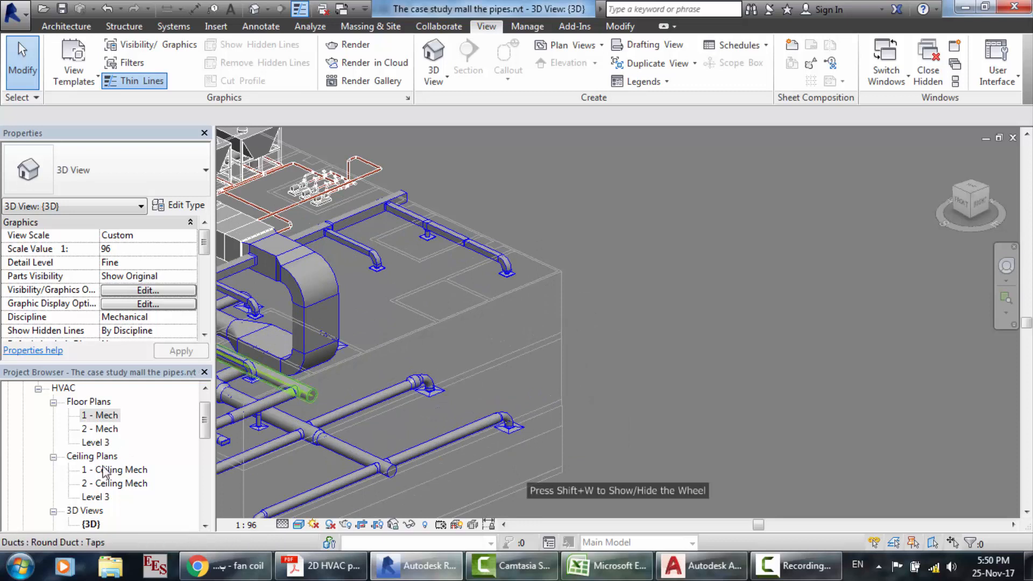
# - Open the 1 - Mech floor plan
pyautogui.doubleClick(102, 415)
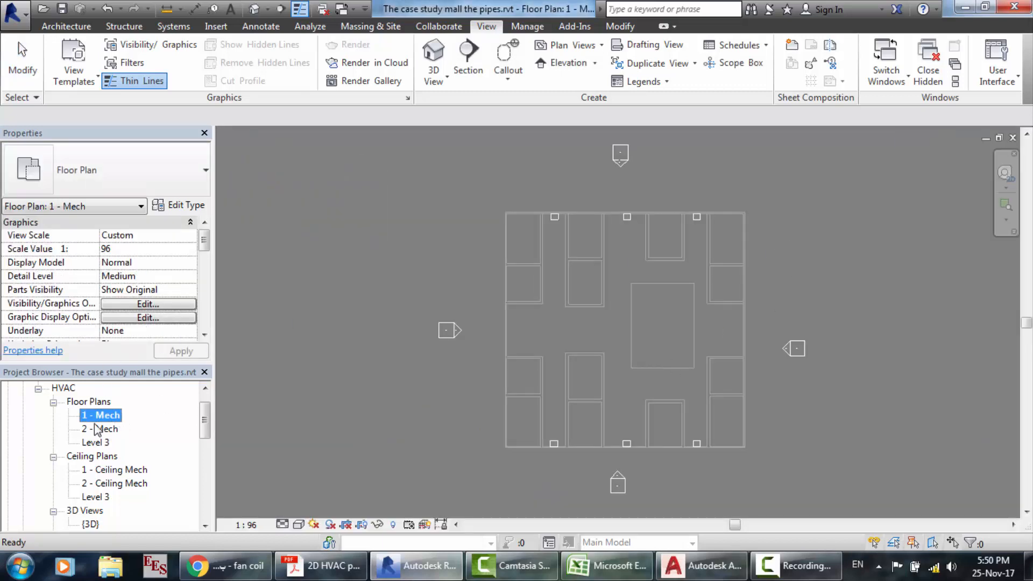
pyautogui.click(796, 565)
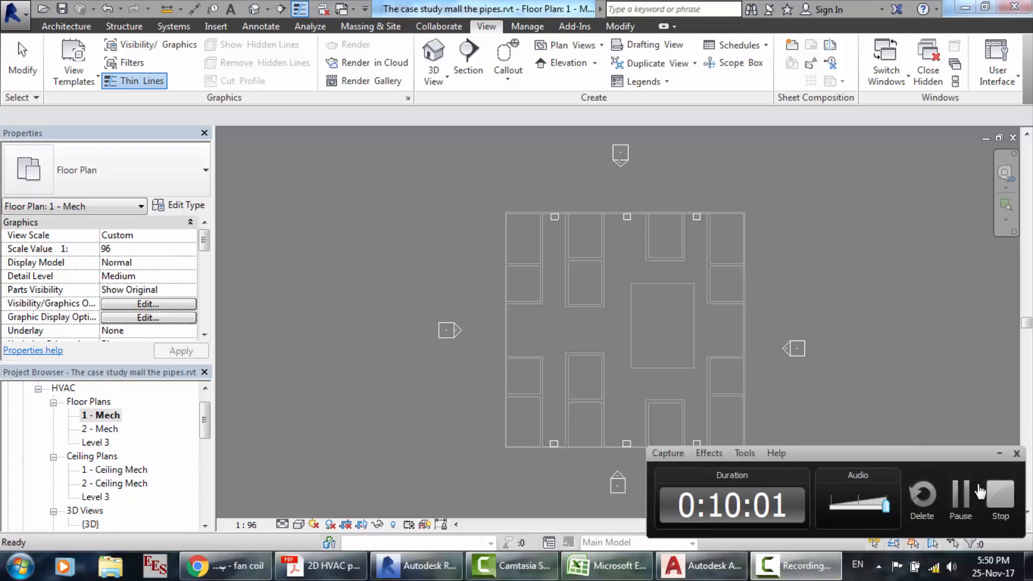
pyautogui.click(963, 494)
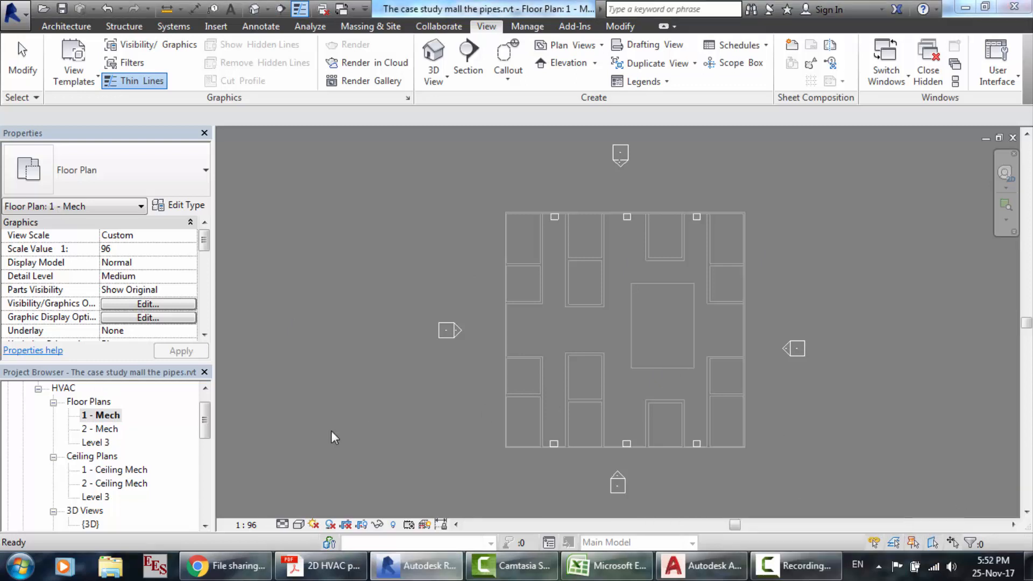
# - Switch to Acrobat Reader and review the 42TW3 Chilled Water Fan Coil illustration on page 1 of FAN coil selection.pdf
pyautogui.click(321, 565)
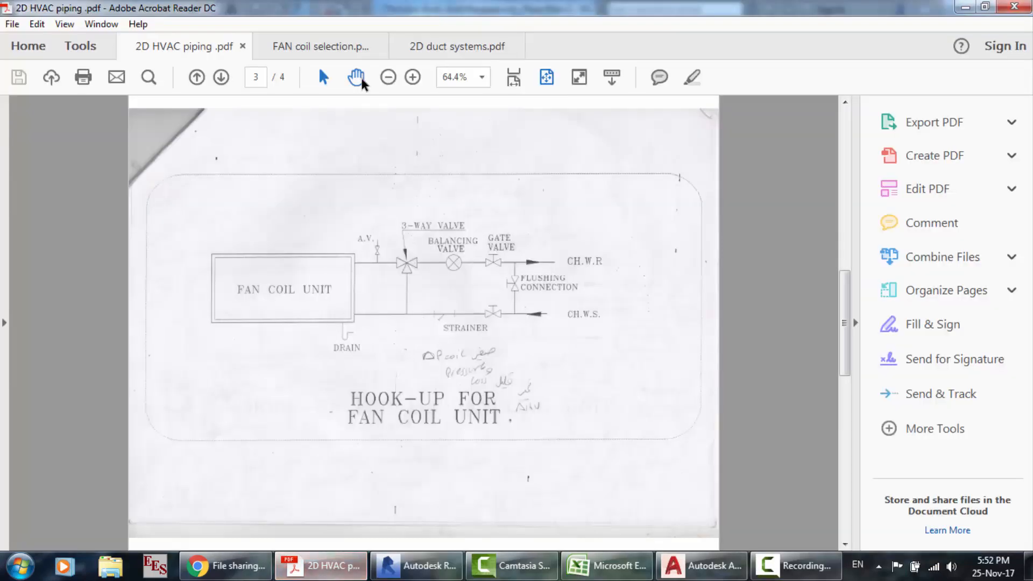
pyautogui.click(305, 44)
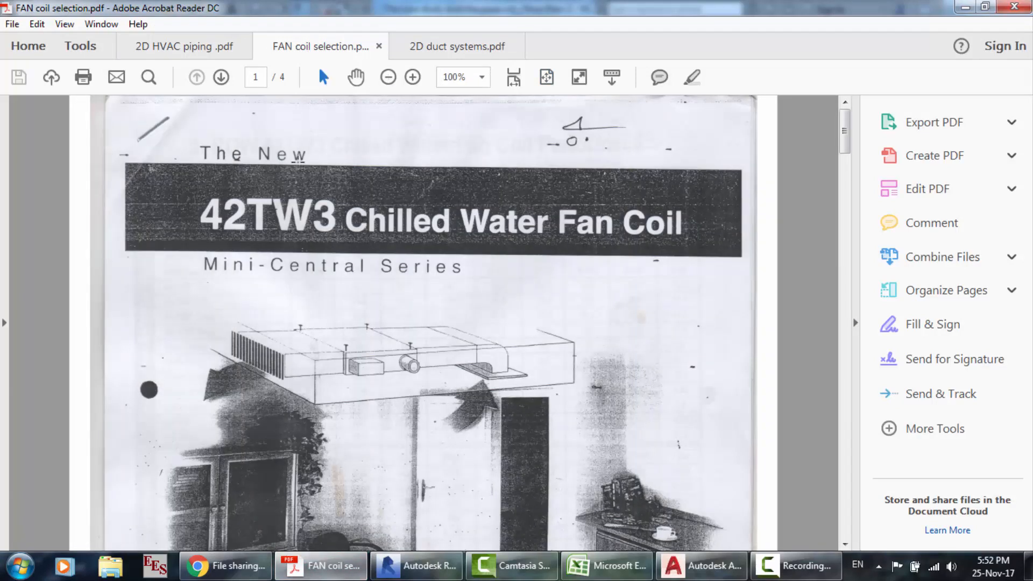
pyautogui.scroll(-3, 350, 318)
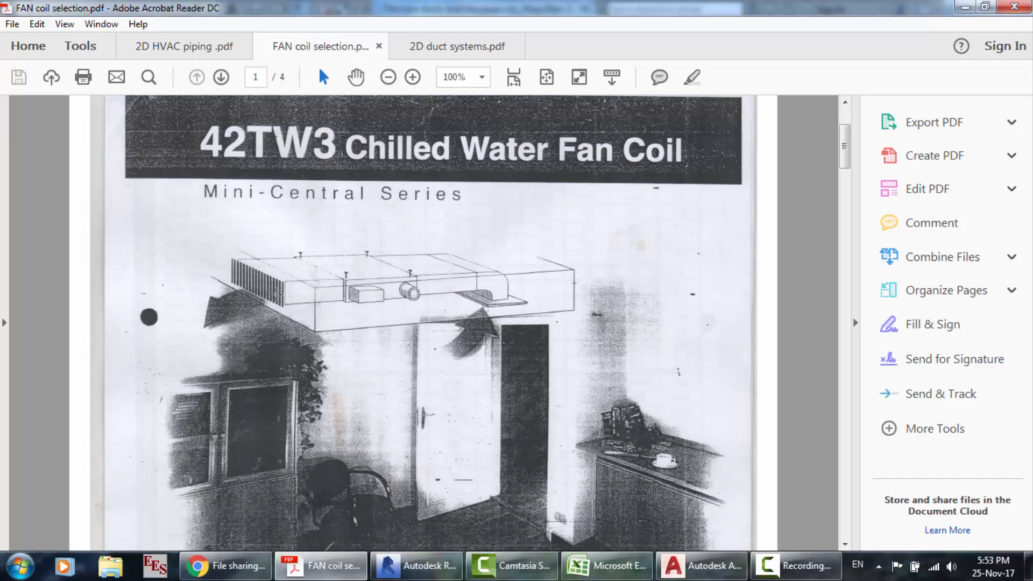
pyautogui.scroll(-1, 276, 294)
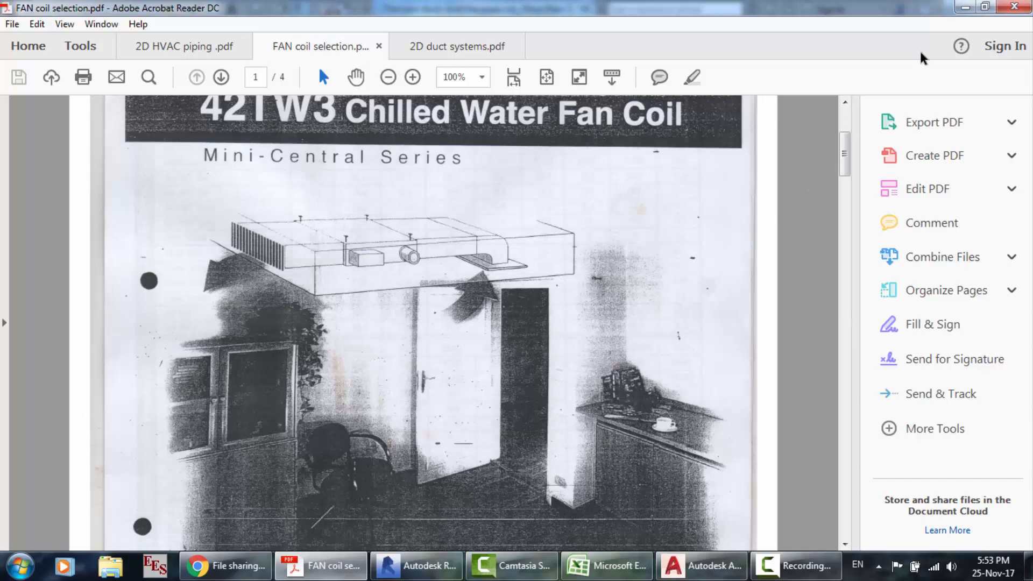
# - Minimize the open windows to reach the desktop and view the fan coil pictures 1.PNG and 2.PNG in Photo Gallery
pyautogui.click(959, 8)
pyautogui.click(959, 7)
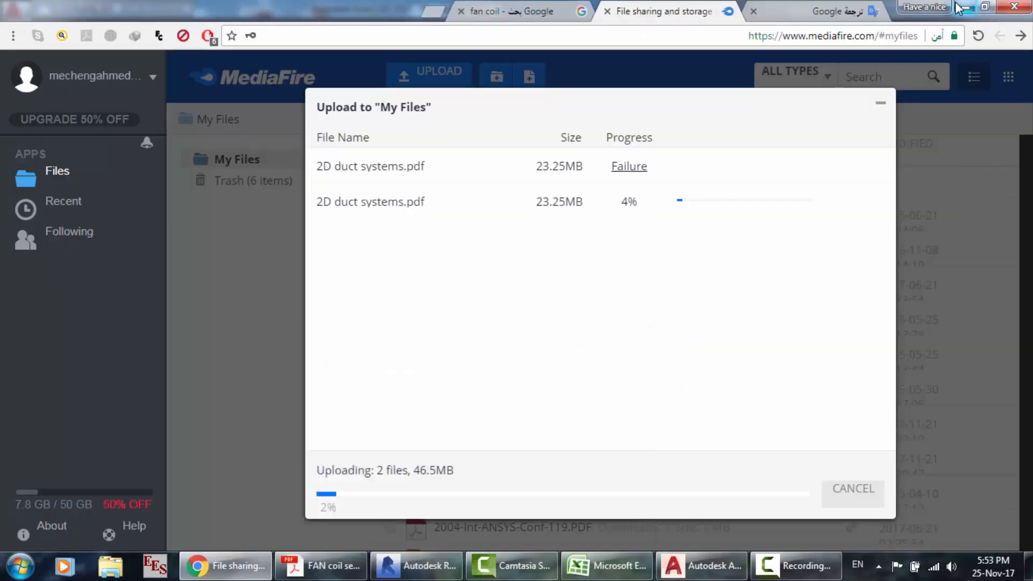
pyautogui.click(959, 7)
pyautogui.click(959, 7)
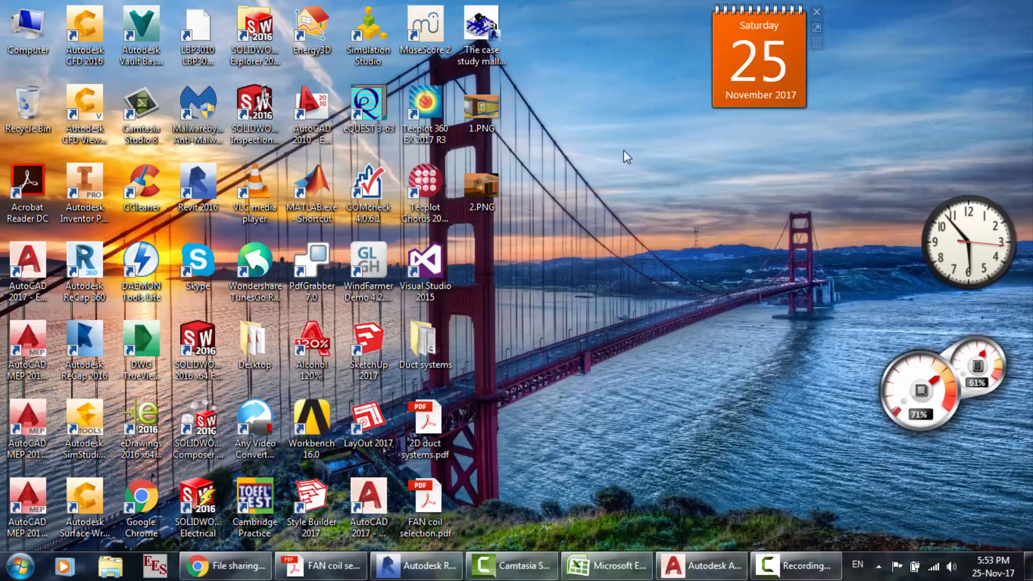
pyautogui.doubleClick(481, 108)
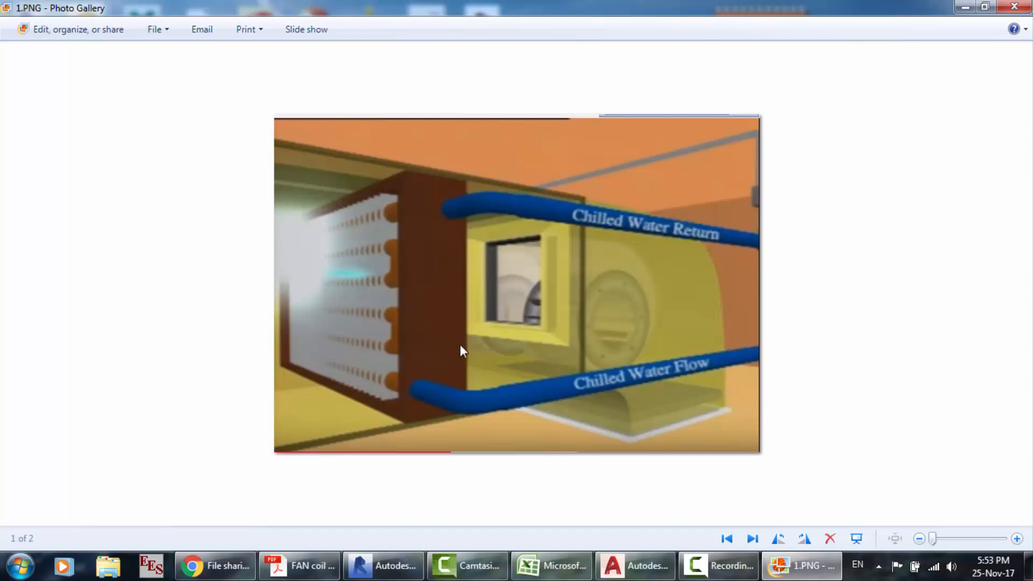
pyautogui.press('Right')
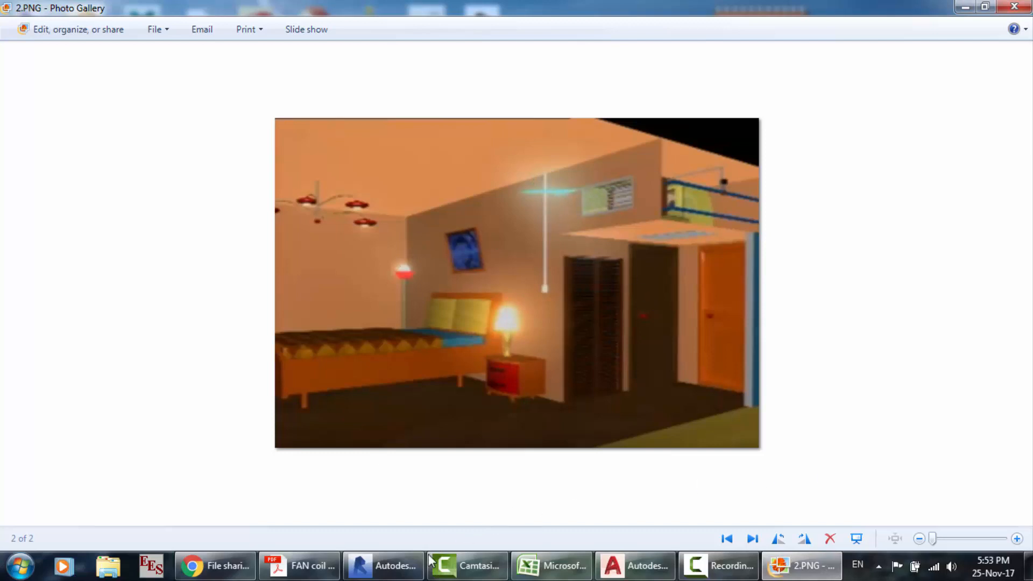
# - Switch to Pipe sizing.xlsx in Excel and select the fan coil unit pipe table, cells J1 to Q11, for review
pyautogui.click(383, 565)
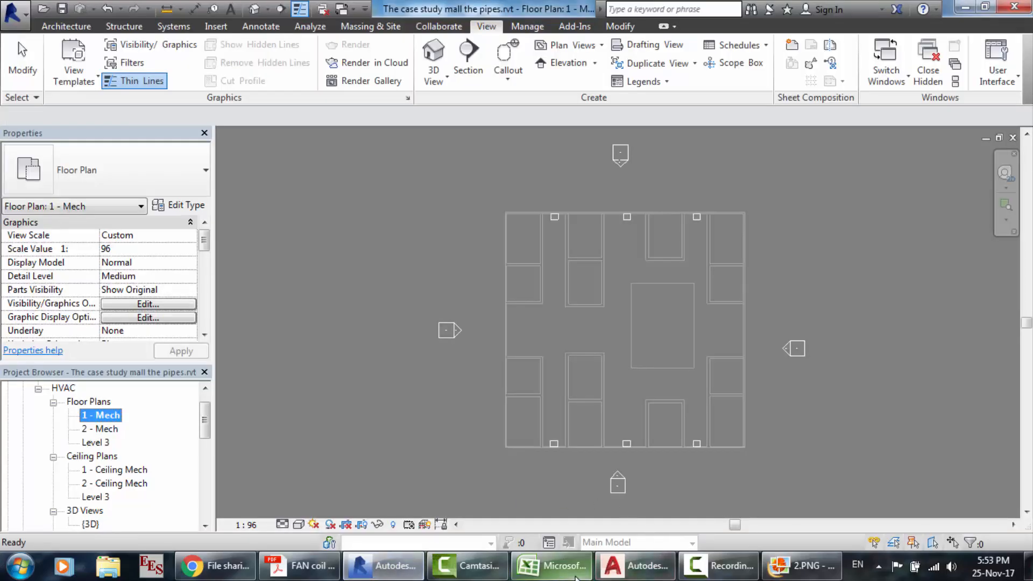
pyautogui.click(576, 577)
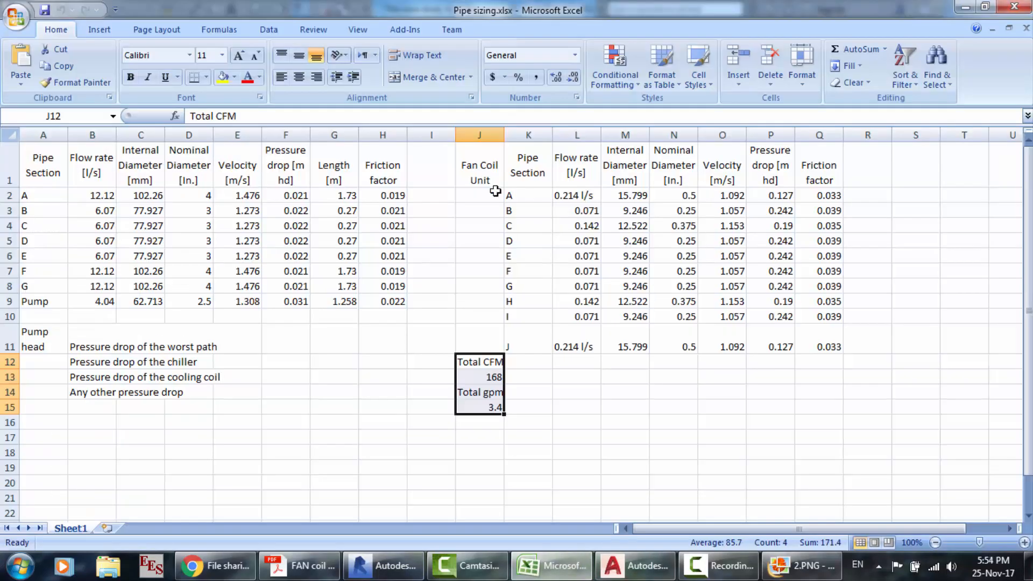
pyautogui.moveTo(476, 159); pyautogui.dragTo(823, 337)
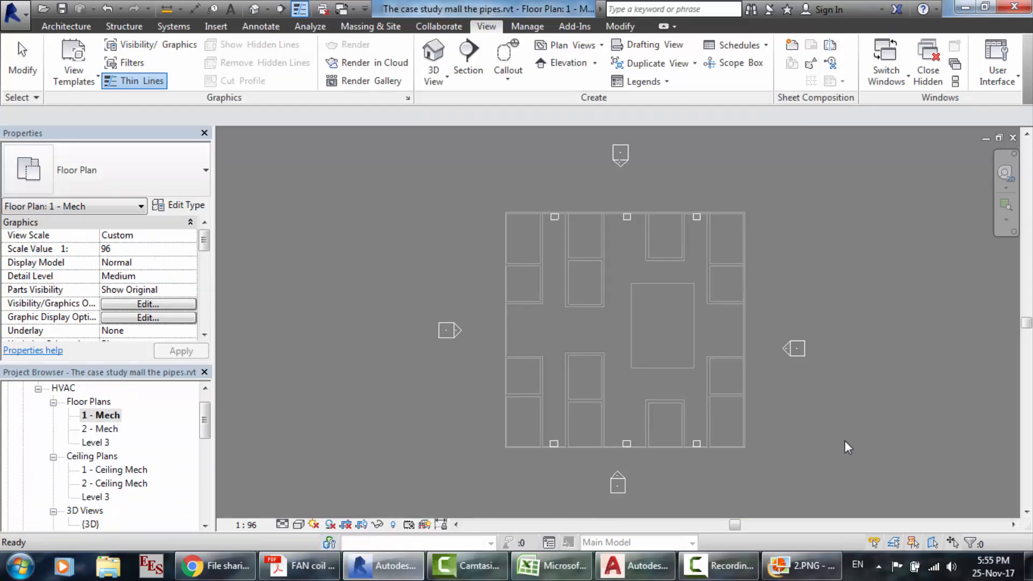
# - Place an M_Centrifugal Pump - Horizontal, type 5.4 LPS - 7.3 Meter Head, on Level 1 outside the building's right-hand wall in the 1 - Mech plan
pyautogui.scroll(3, 845, 441)
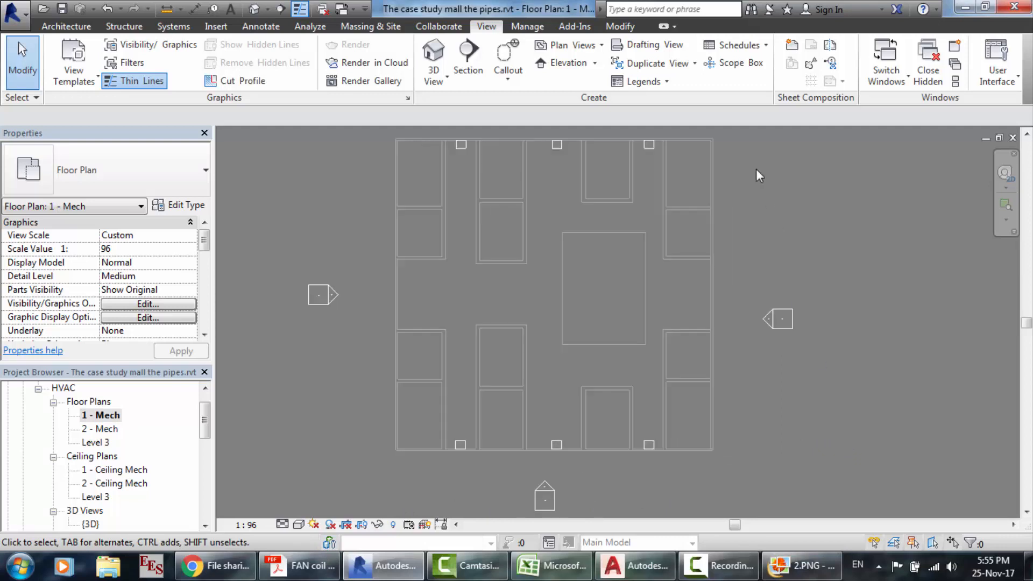
pyautogui.click(173, 27)
pyautogui.click(323, 72)
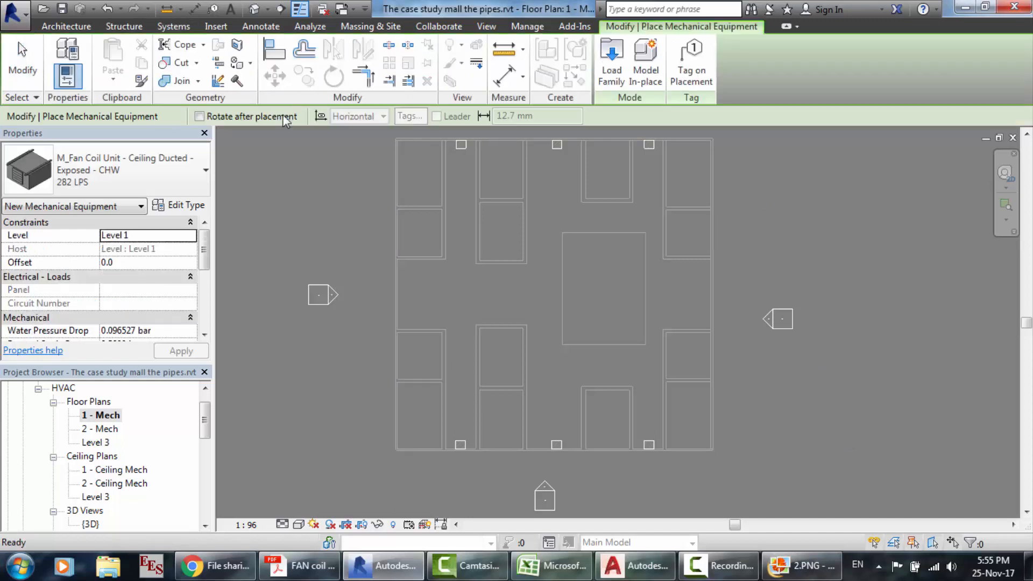
pyautogui.click(169, 185)
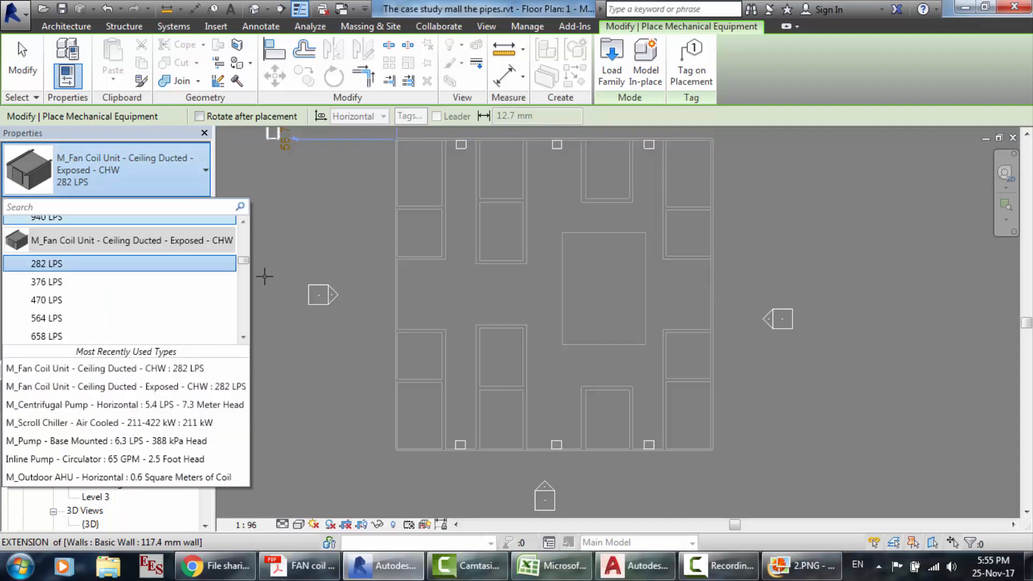
pyautogui.scroll(5, 246, 242)
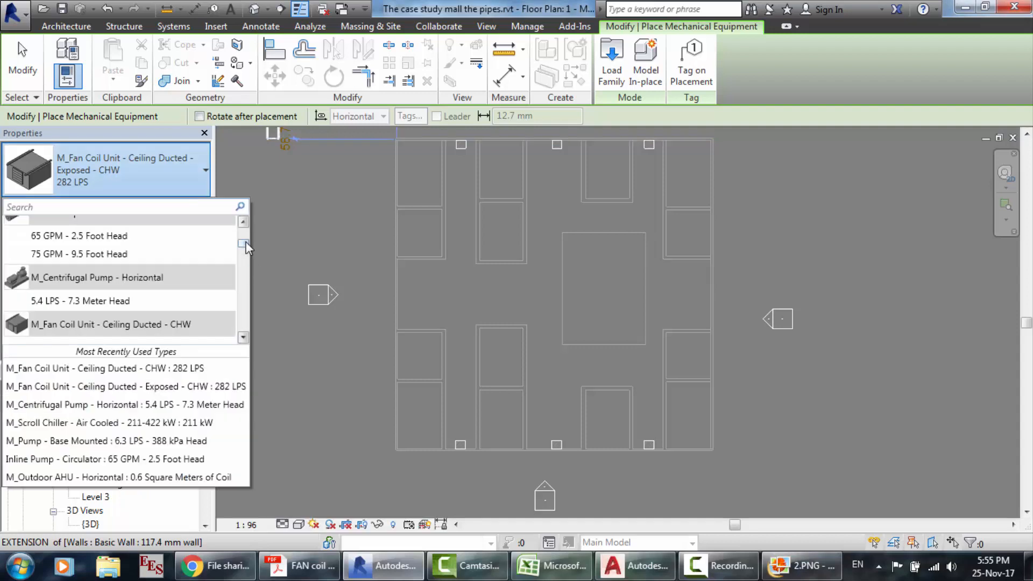
pyautogui.click(62, 299)
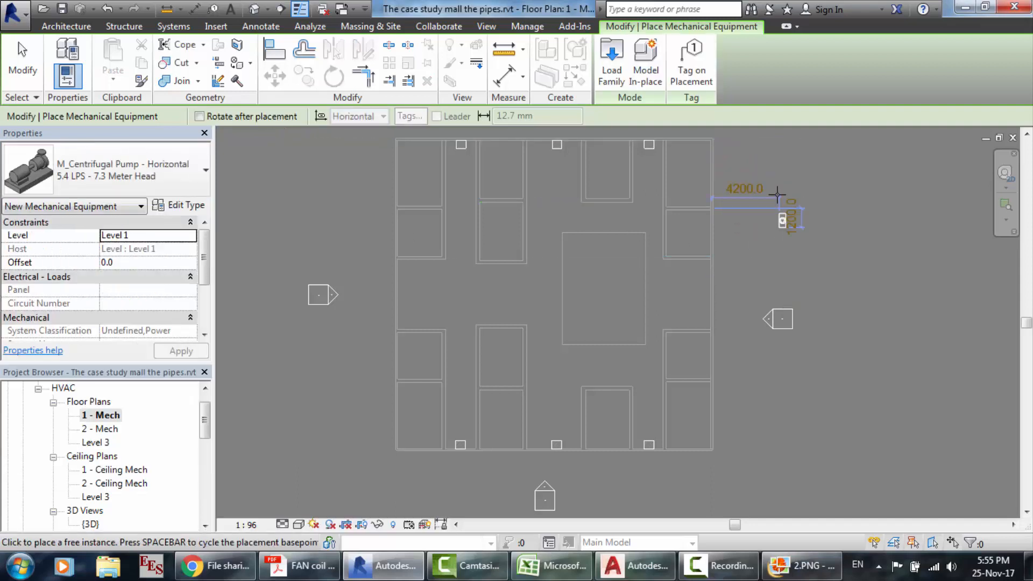
pyautogui.scroll(2, 820, 174)
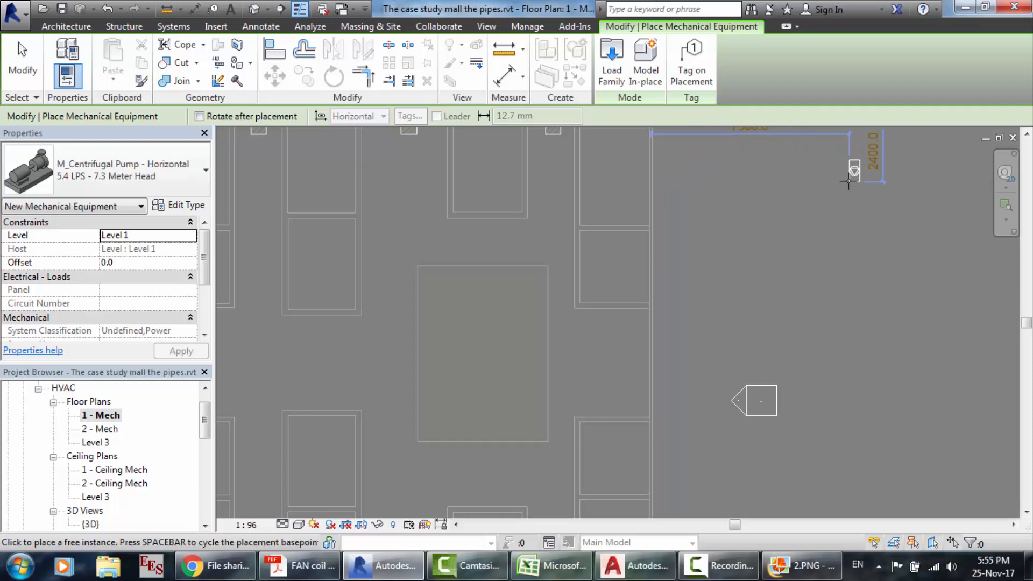
pyautogui.click(849, 181)
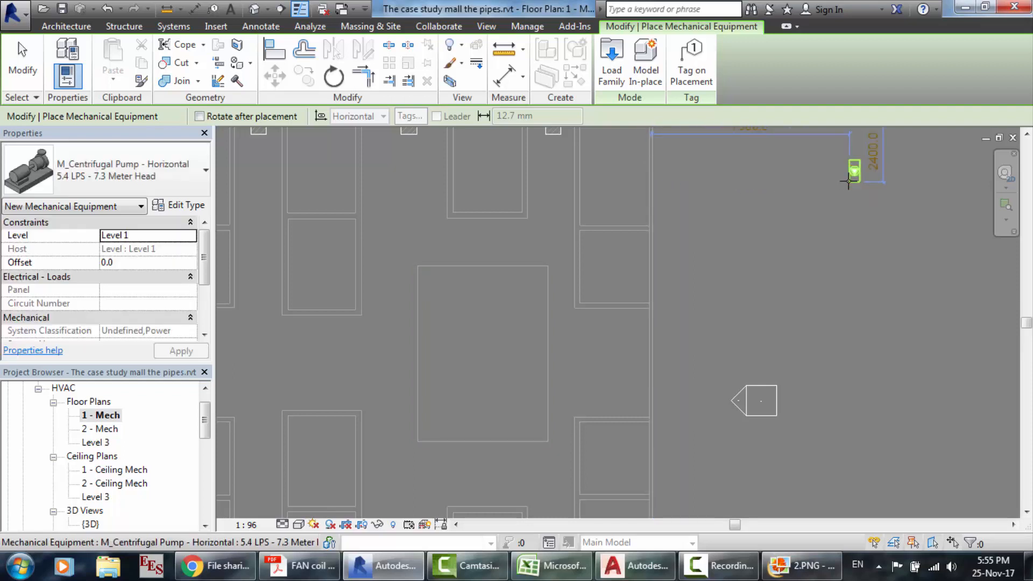
pyautogui.press('Escape')
pyautogui.press('Escape')
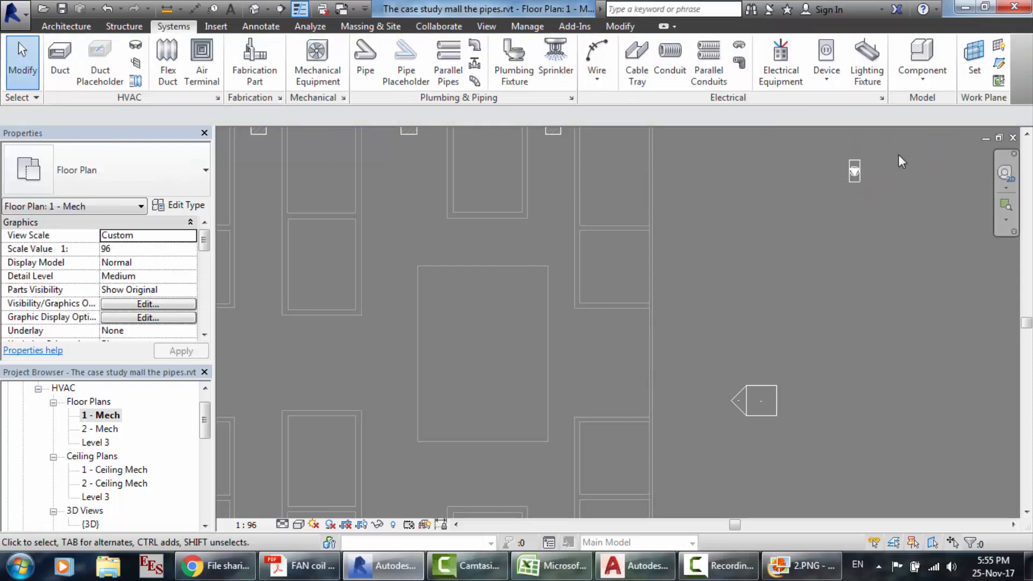
# - Check the fan coil unit pipe sizing table in Excel again and return to the Revit floor plan
pyautogui.scroll(2, 898, 155)
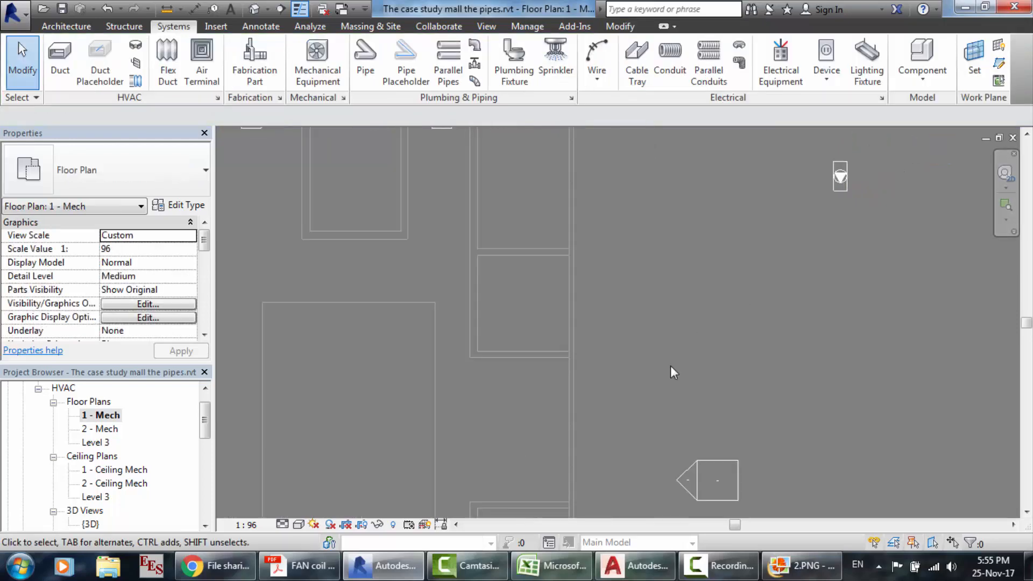
pyautogui.click(557, 562)
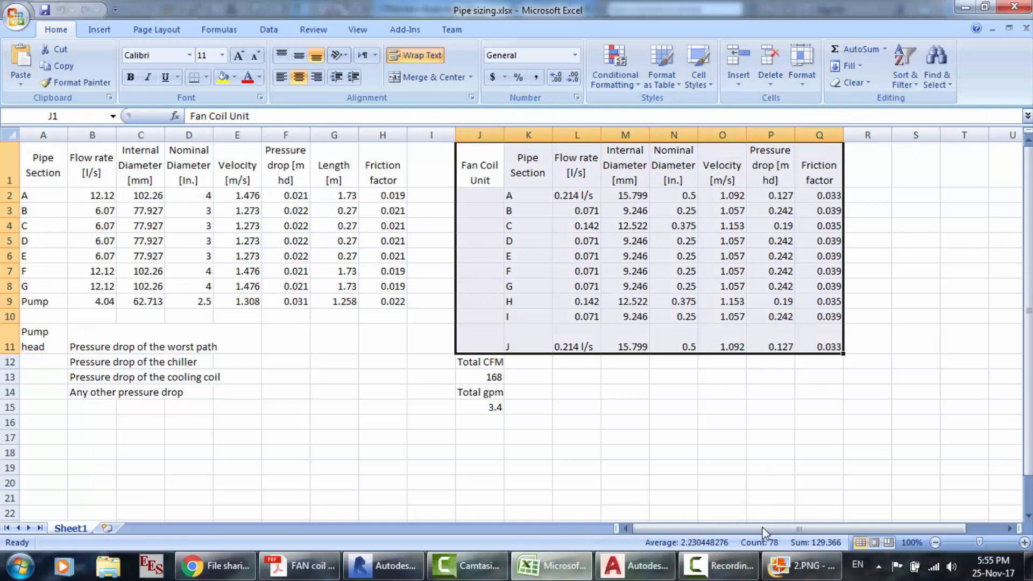
pyautogui.click(385, 564)
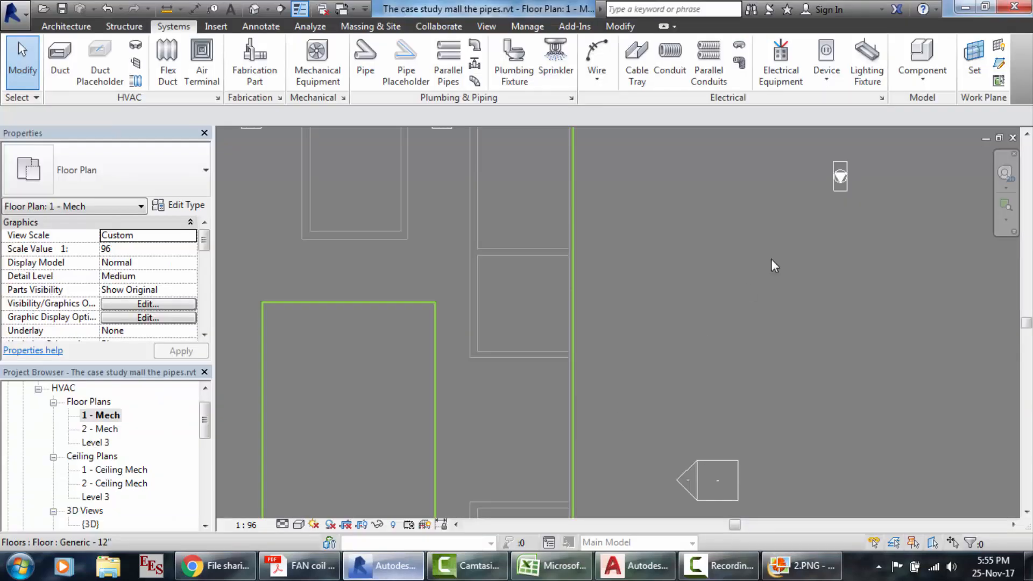
# - Rotate the centrifugal pump 90° clockwise about its centre so that its arrow faces the building
pyautogui.click(843, 186)
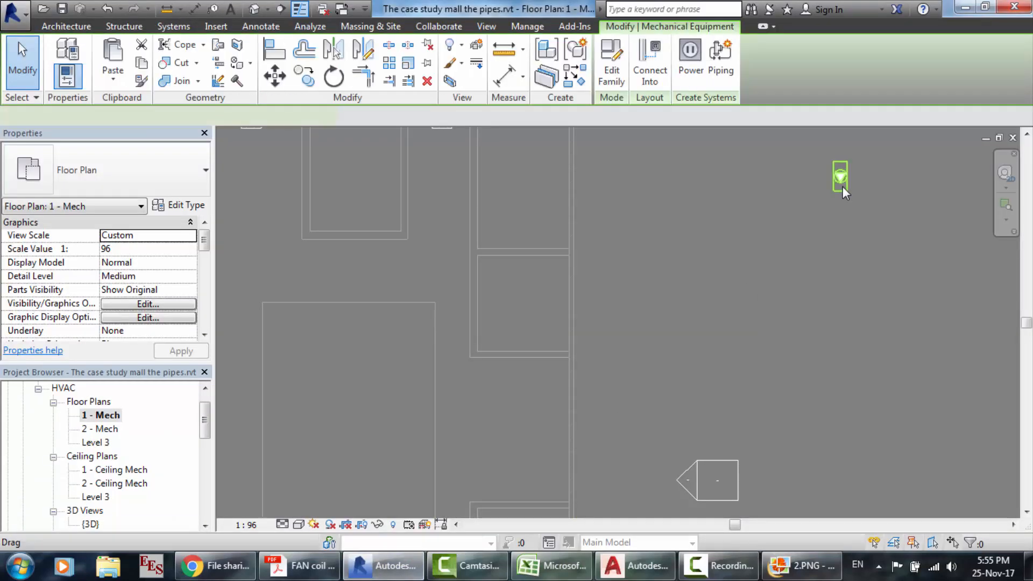
pyautogui.click(334, 78)
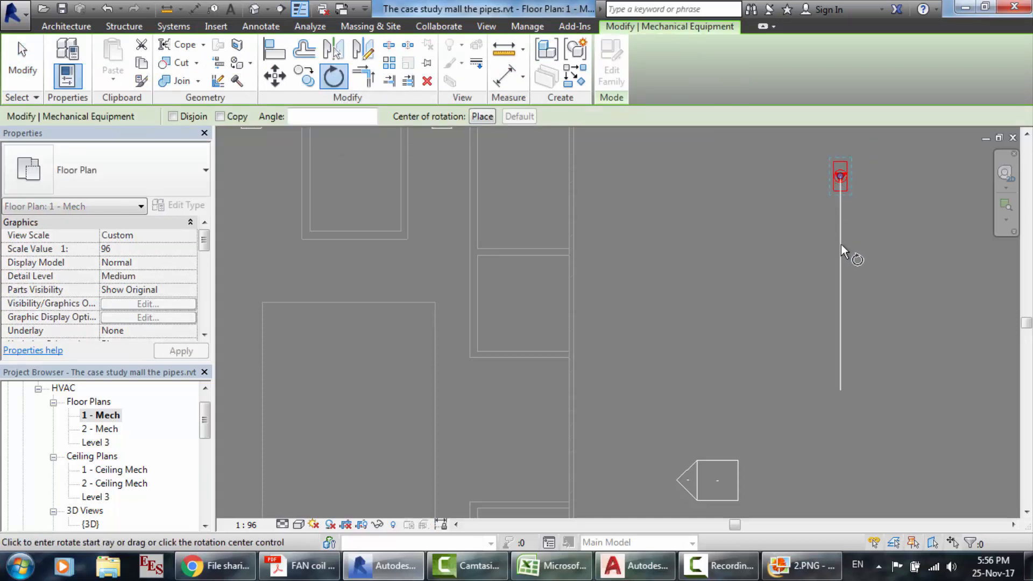
pyautogui.click(842, 244)
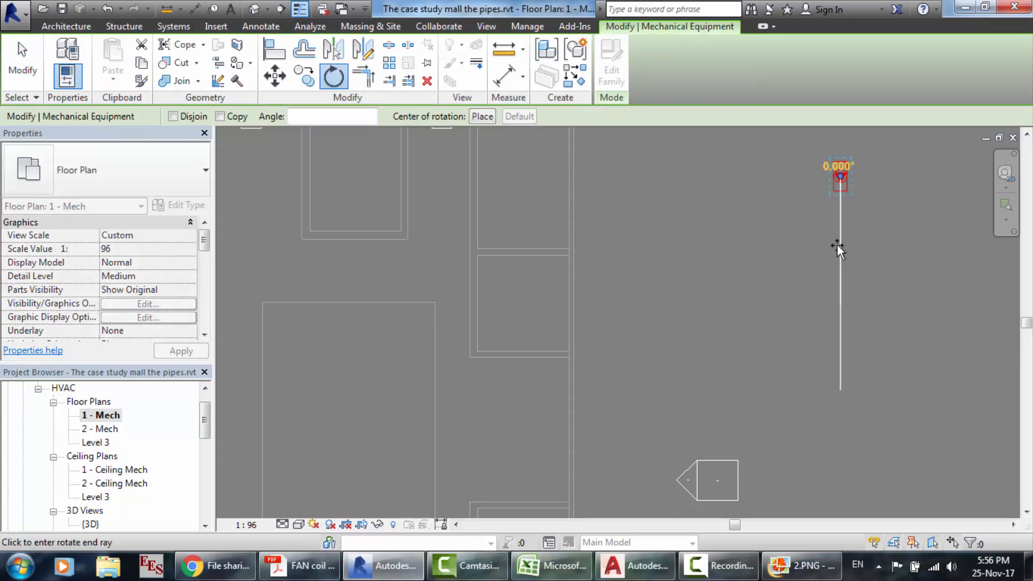
pyautogui.click(776, 176)
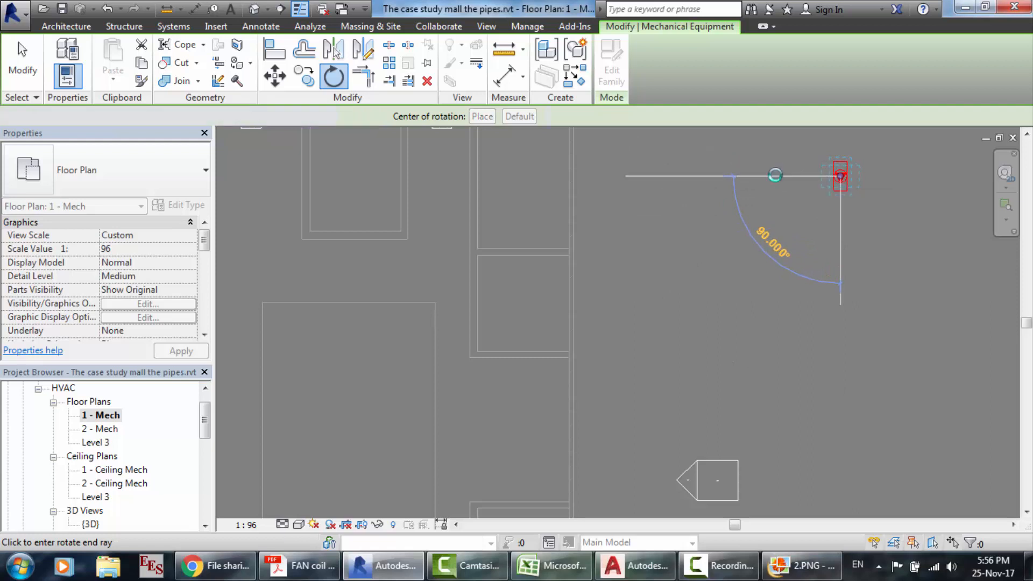
pyautogui.click(753, 339)
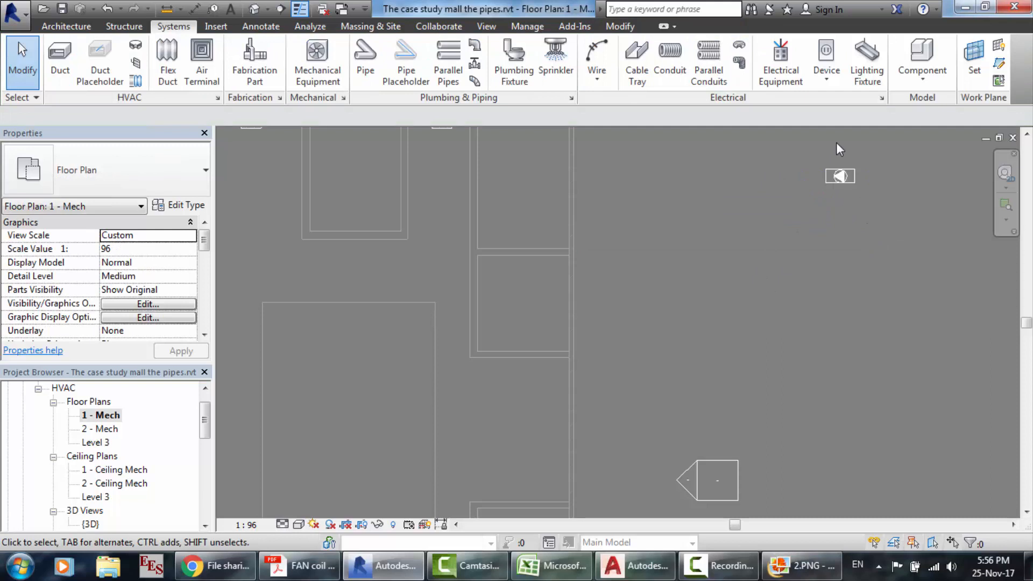
# - Place an M_Scroll Chiller - Air Cooled - 211-422 kW, type 211 kW, on Level 1 between the building's outer wall and the pump
pyautogui.click(317, 76)
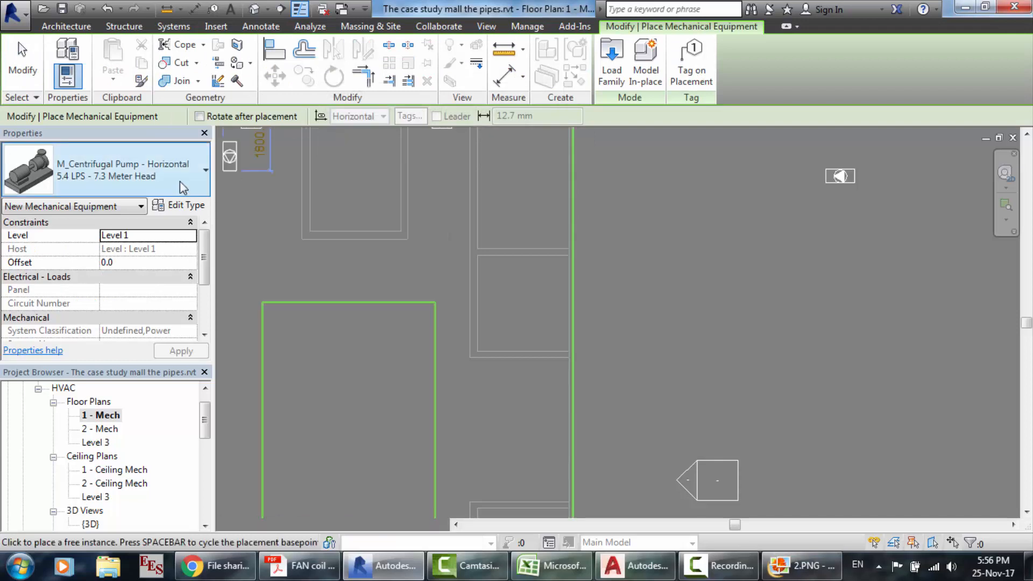
pyautogui.click(180, 181)
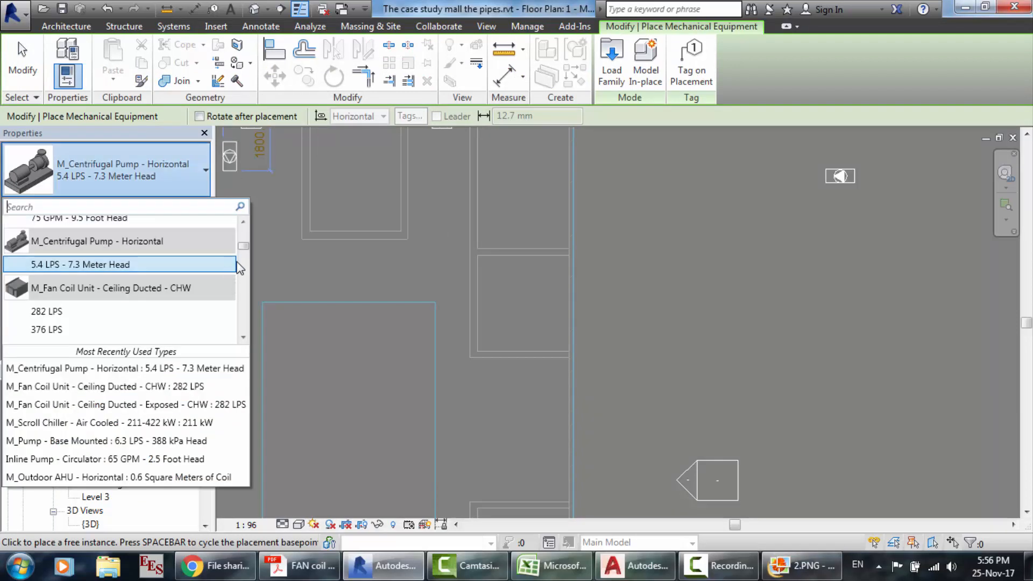
pyautogui.click(247, 236)
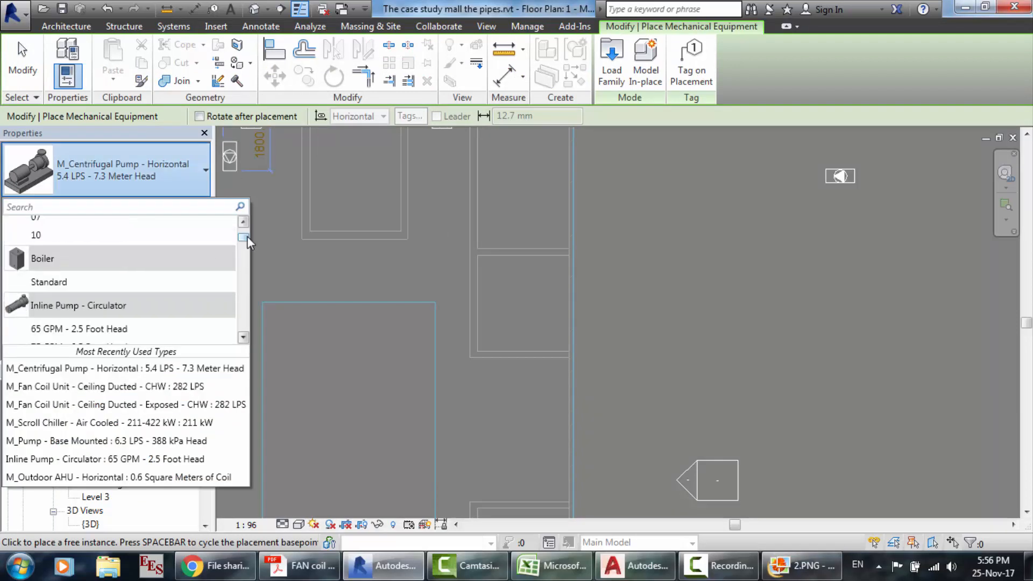
pyautogui.click(245, 273)
pyautogui.click(243, 278)
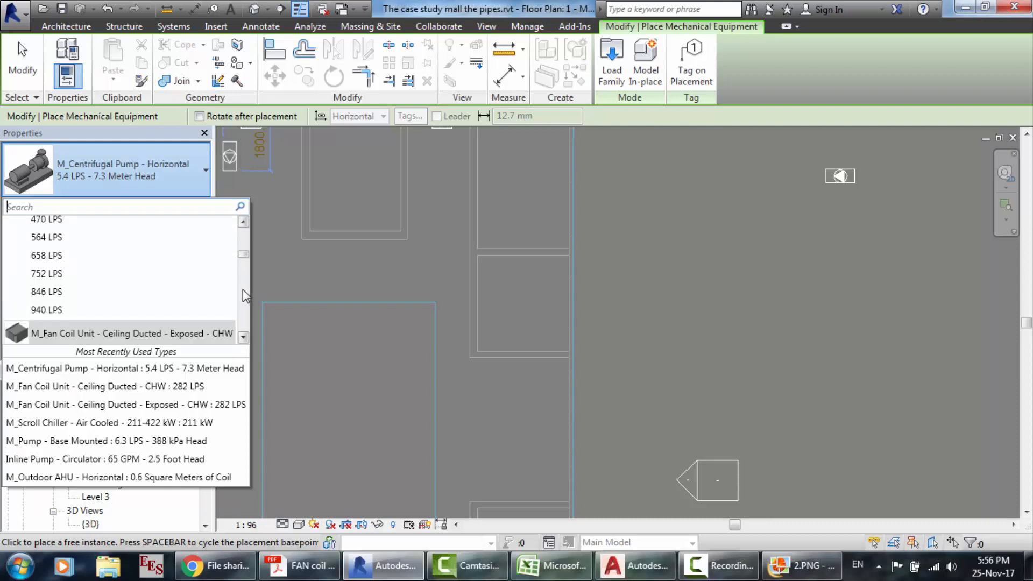
pyautogui.click(243, 290)
pyautogui.click(240, 304)
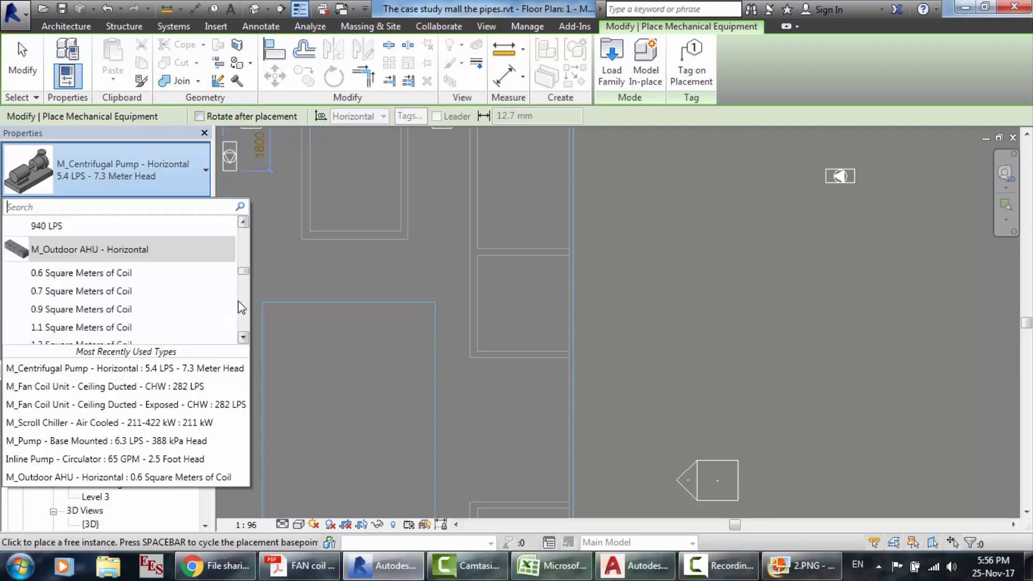
pyautogui.click(241, 307)
pyautogui.click(243, 313)
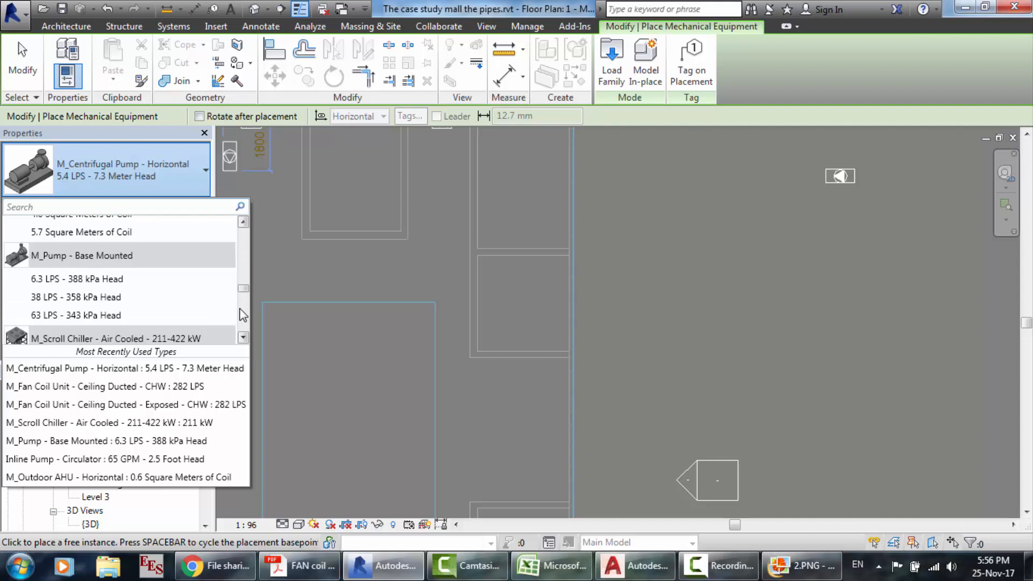
pyautogui.click(243, 337)
pyautogui.click(243, 337)
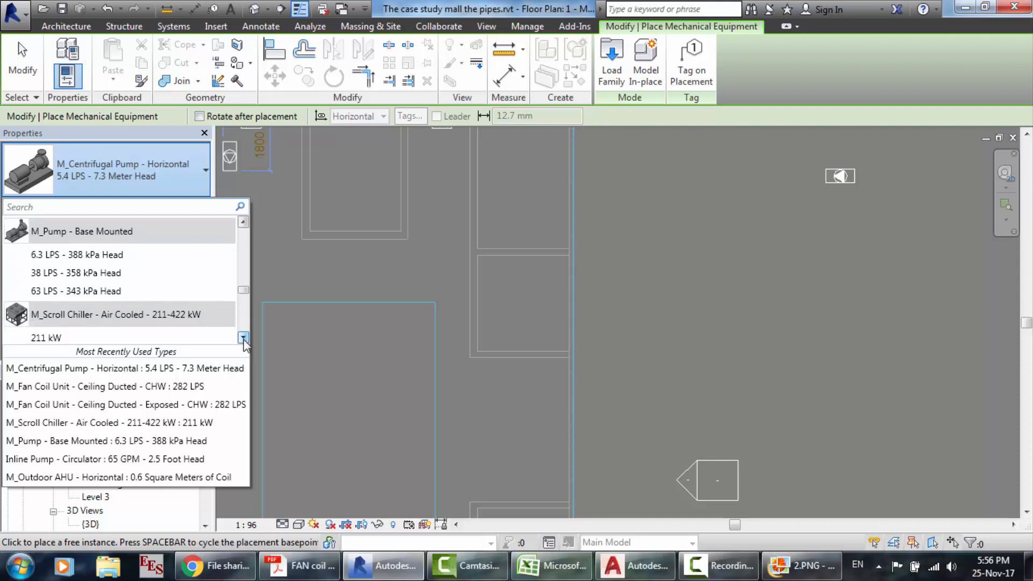
pyautogui.click(243, 337)
pyautogui.click(126, 326)
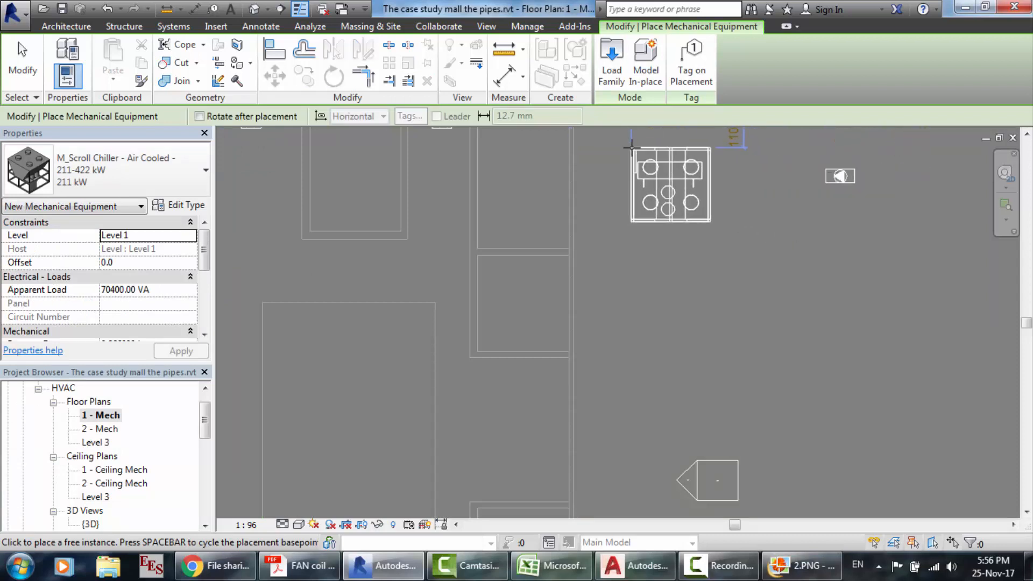
pyautogui.click(632, 146)
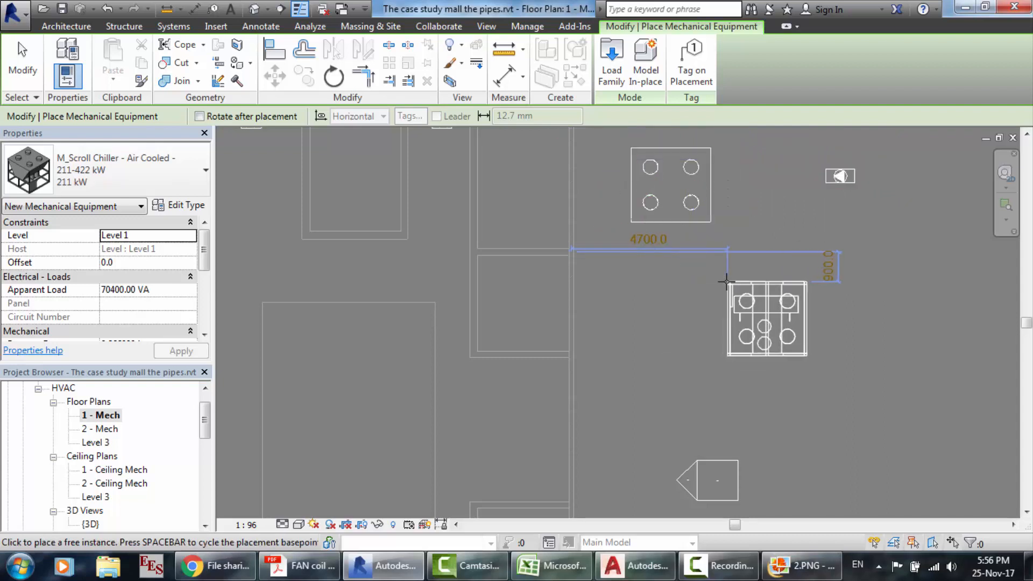
pyautogui.press('Escape')
pyautogui.press('Escape')
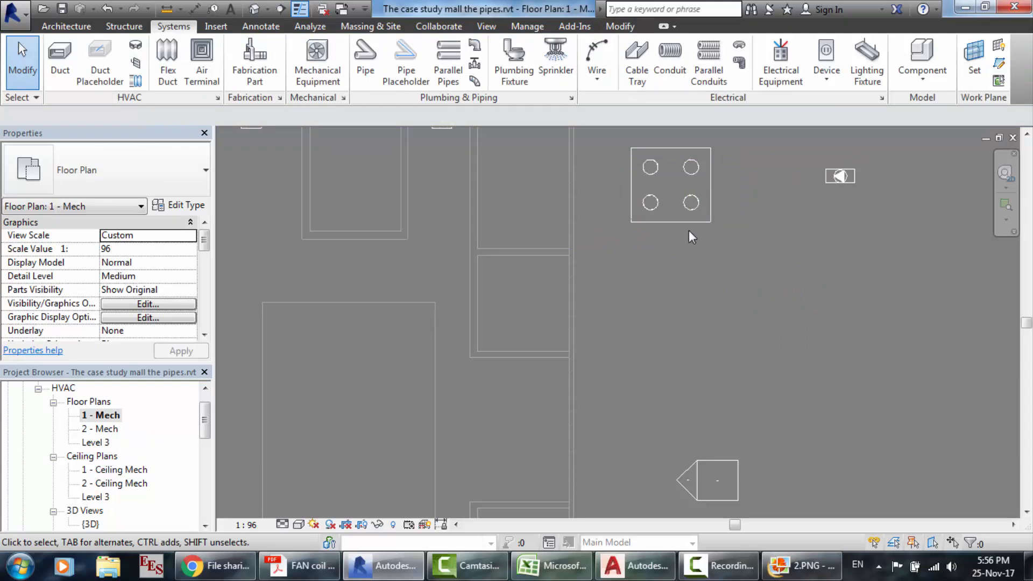
# - Rotate the scroll chiller 90° counterclockwise about its centre
pyautogui.click(650, 215)
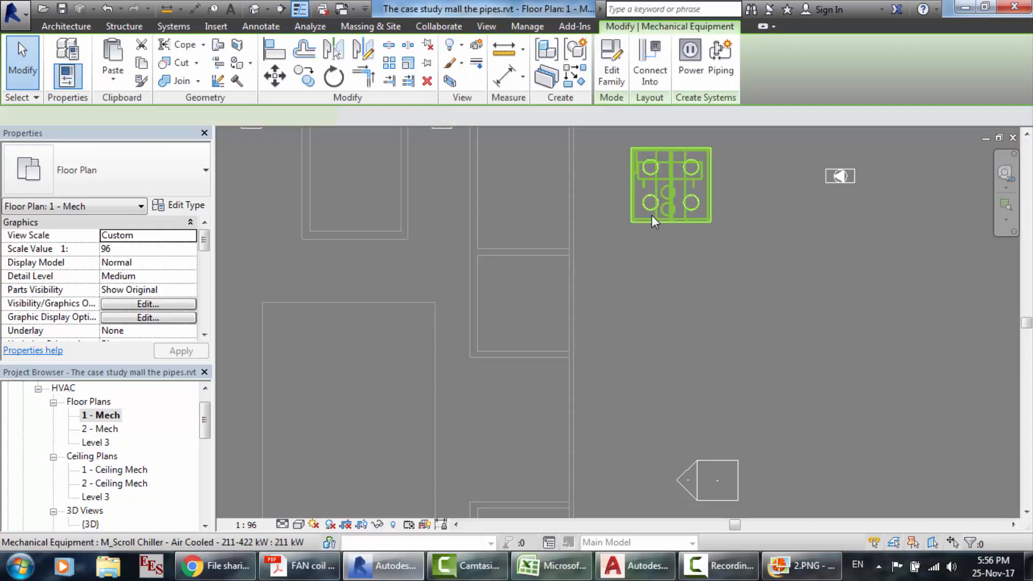
pyautogui.click(333, 77)
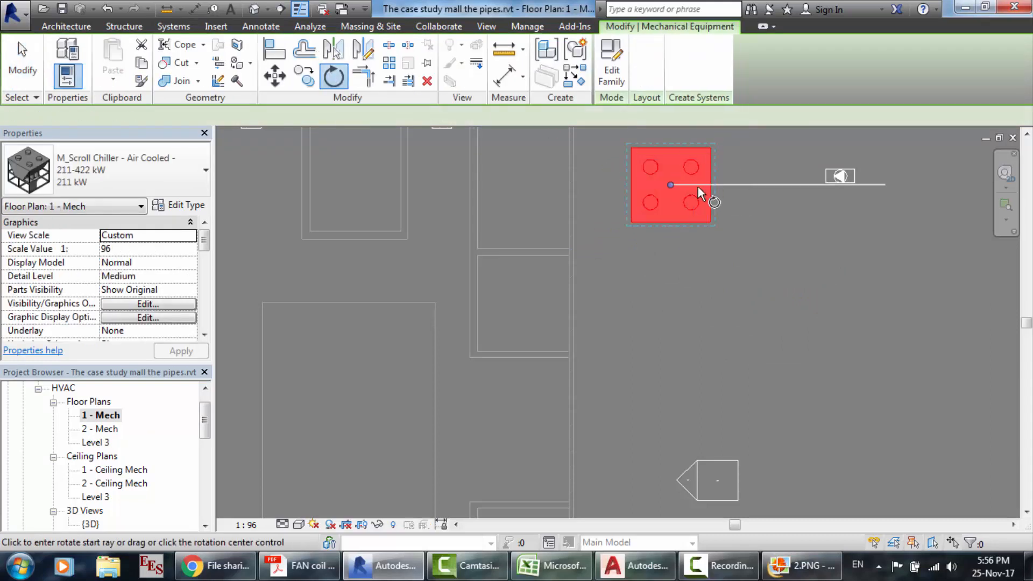
pyautogui.click(753, 184)
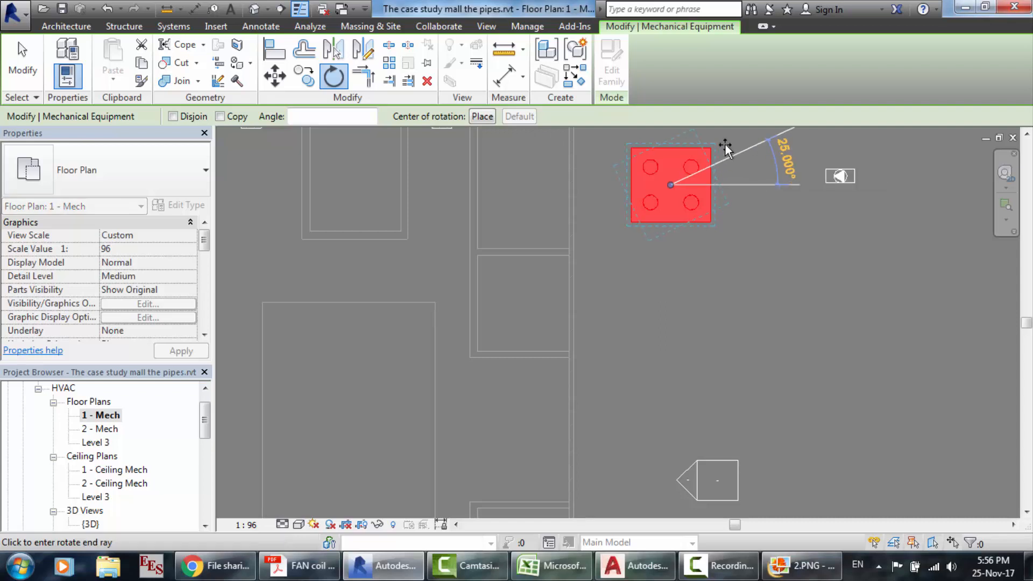
pyautogui.click(672, 132)
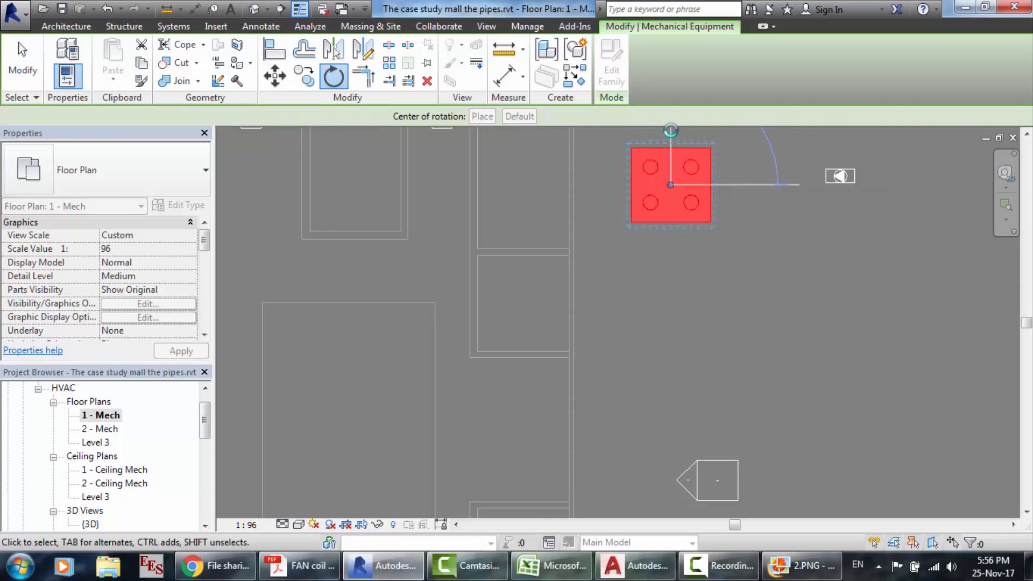
pyautogui.click(775, 160)
# - Try to draw a 1/2" pipe about 1000 mm long from the pump's connector toward the chiller
pyautogui.scroll(2, 843, 146)
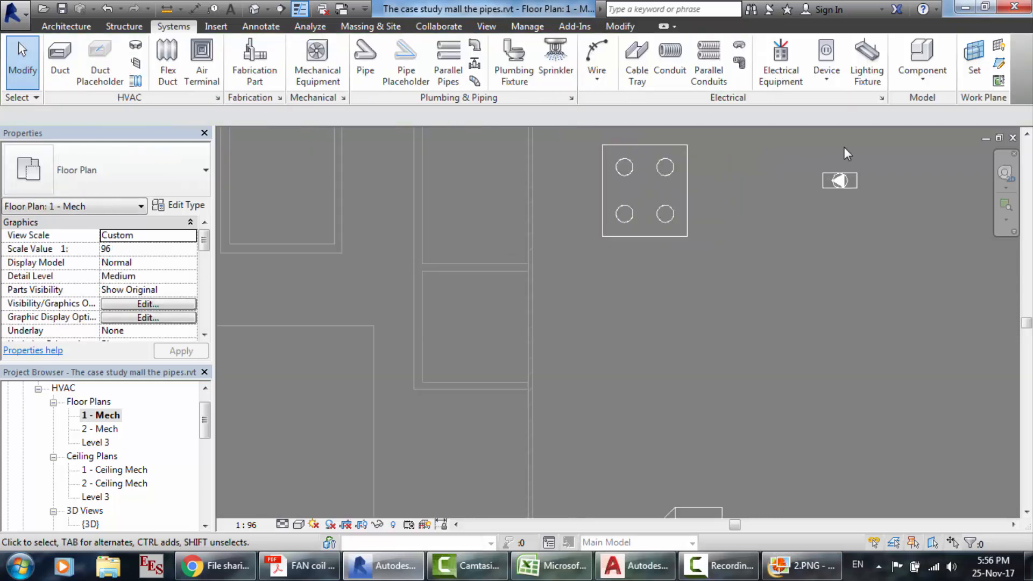
pyautogui.scroll(1, 843, 147)
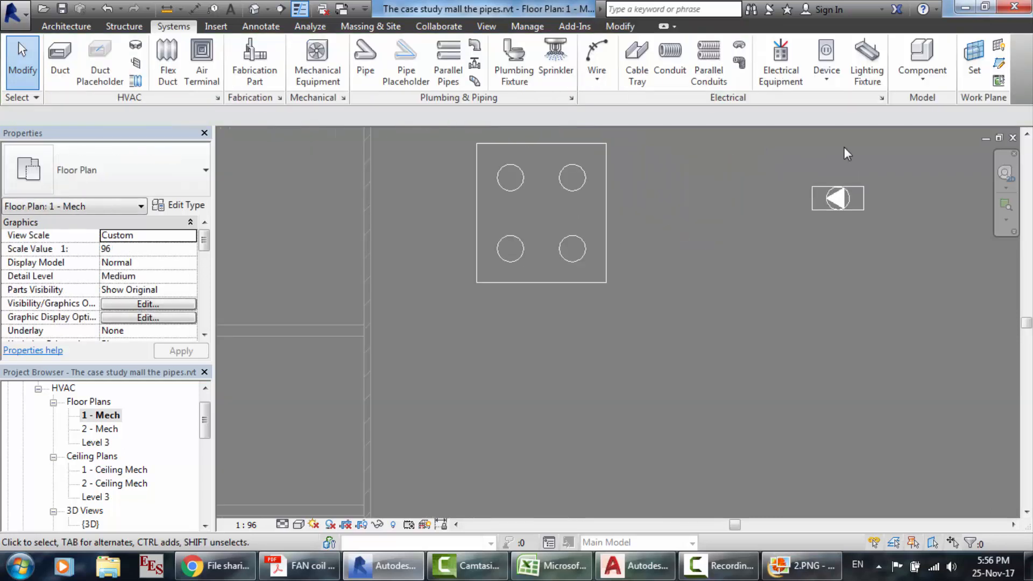
pyautogui.click(602, 276)
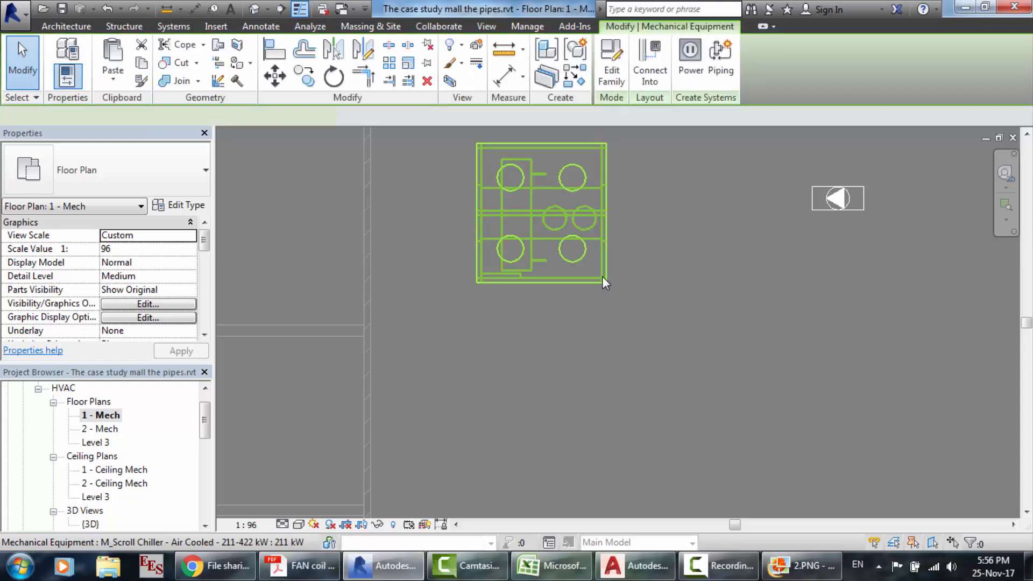
pyautogui.click(814, 199)
pyautogui.moveTo(815, 199); pyautogui.dragTo(773, 200)
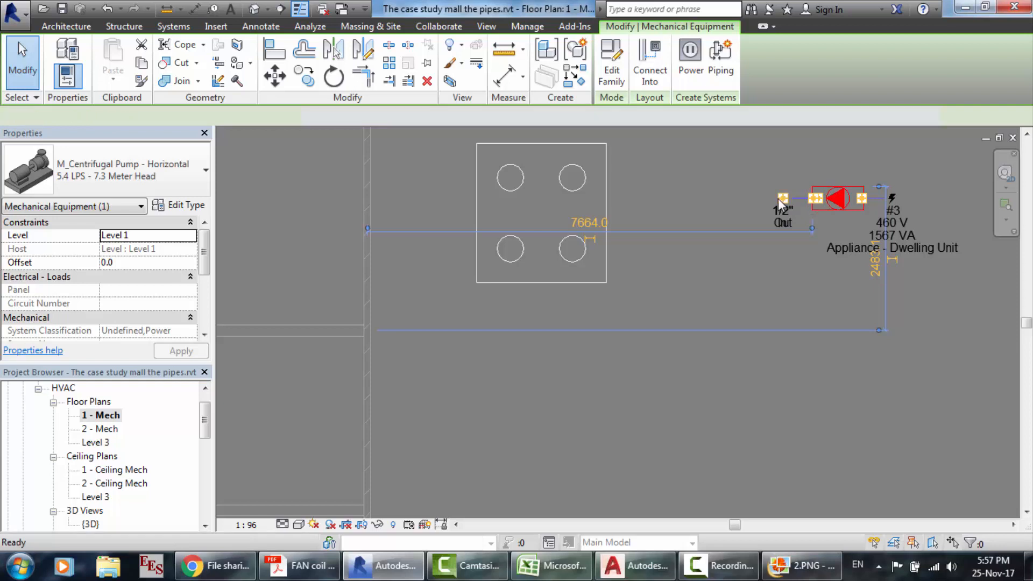
pyautogui.click(778, 199)
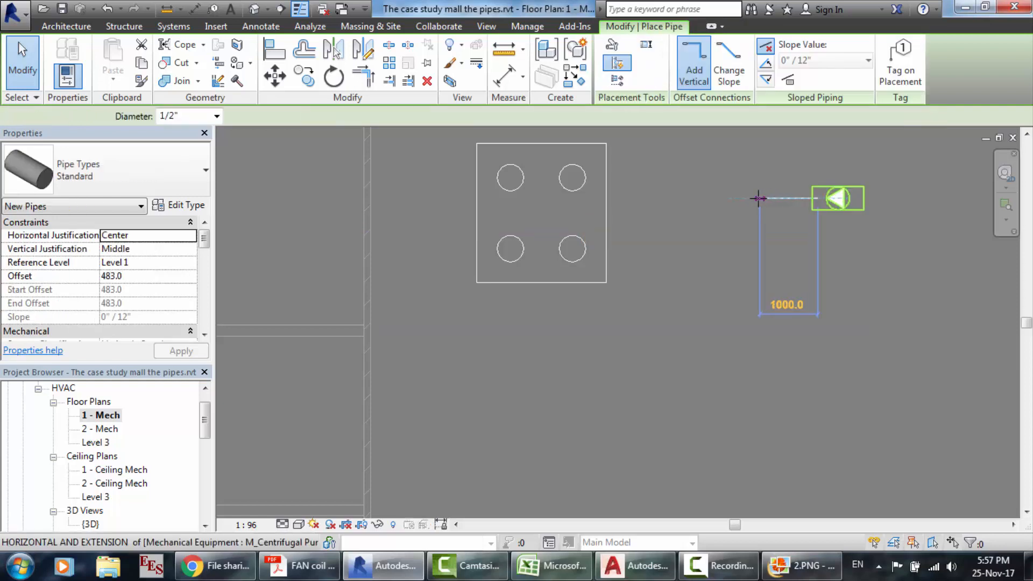
pyautogui.click(759, 199)
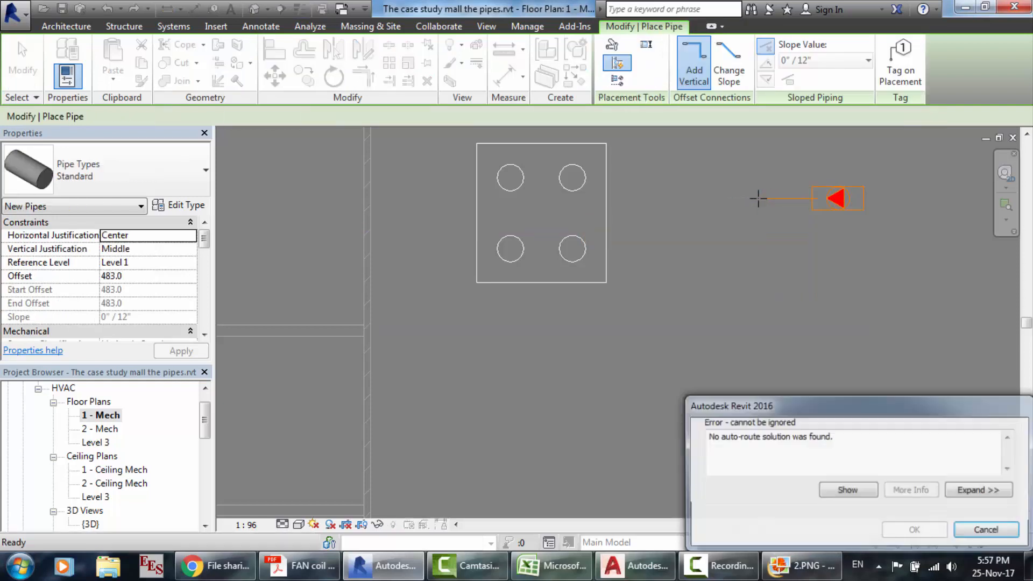
pyautogui.click(986, 531)
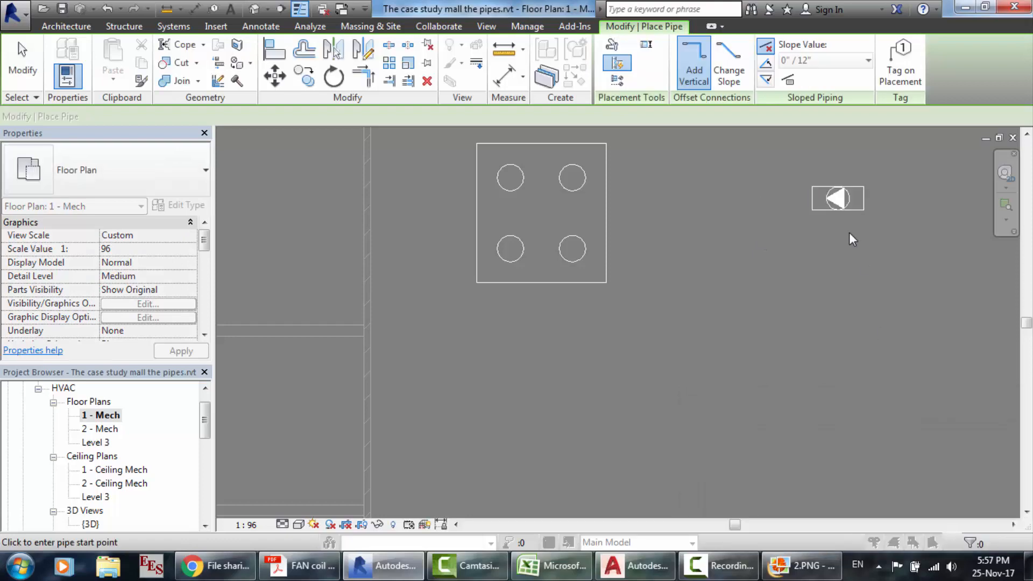
pyautogui.press('Escape')
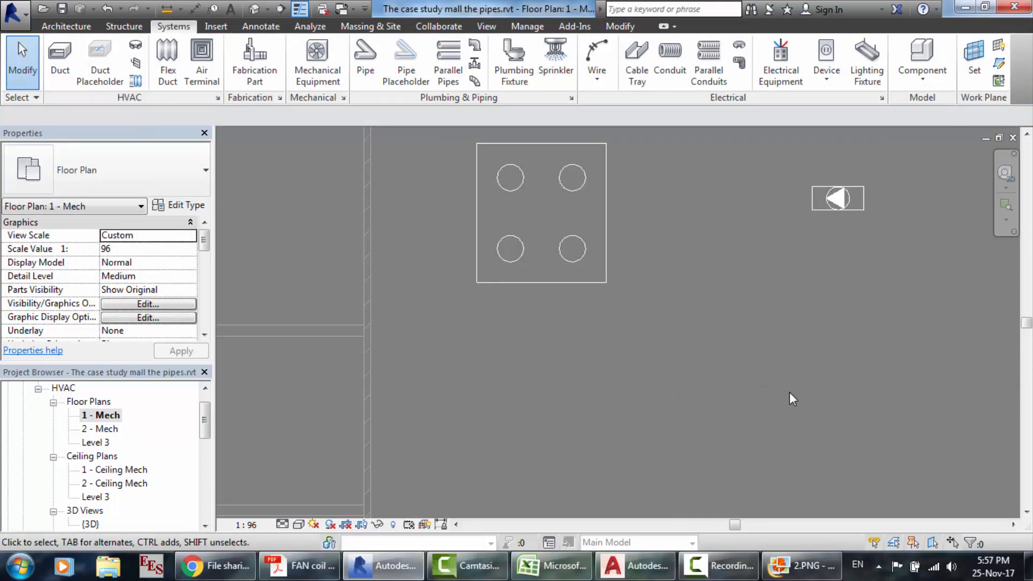
# - Check the nominal diameter of fan coil pipe section A in the Excel sheet, return to Revit, and close the 2.PNG picture
pyautogui.click(553, 566)
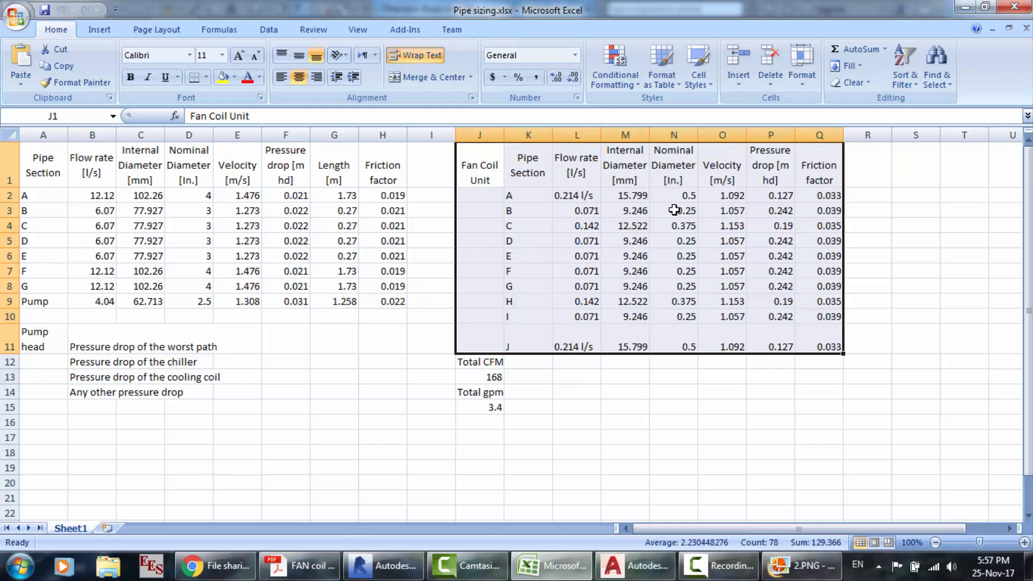
pyautogui.click(659, 195)
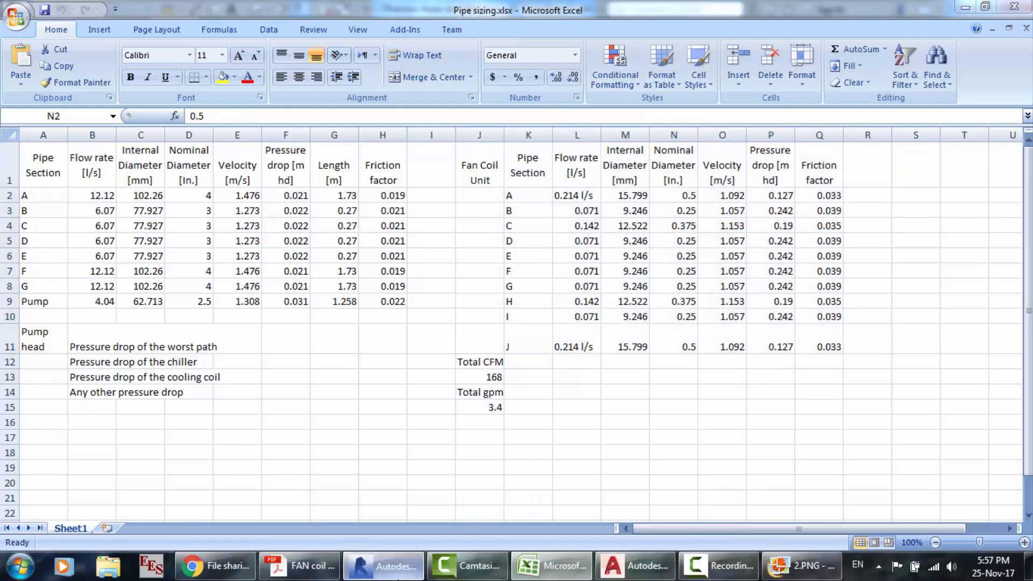
pyautogui.click(385, 566)
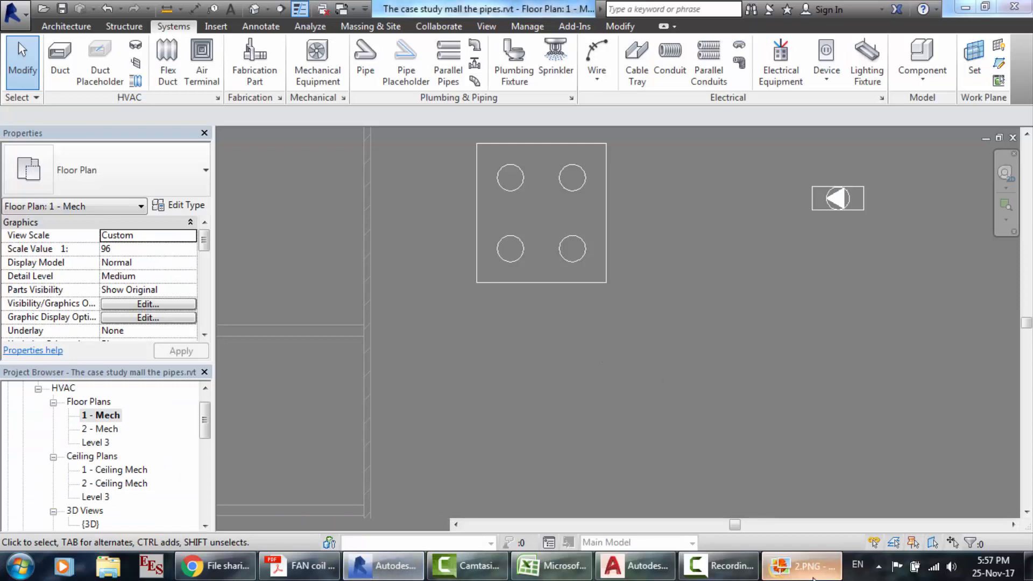
pyautogui.click(780, 574)
pyautogui.click(1018, 7)
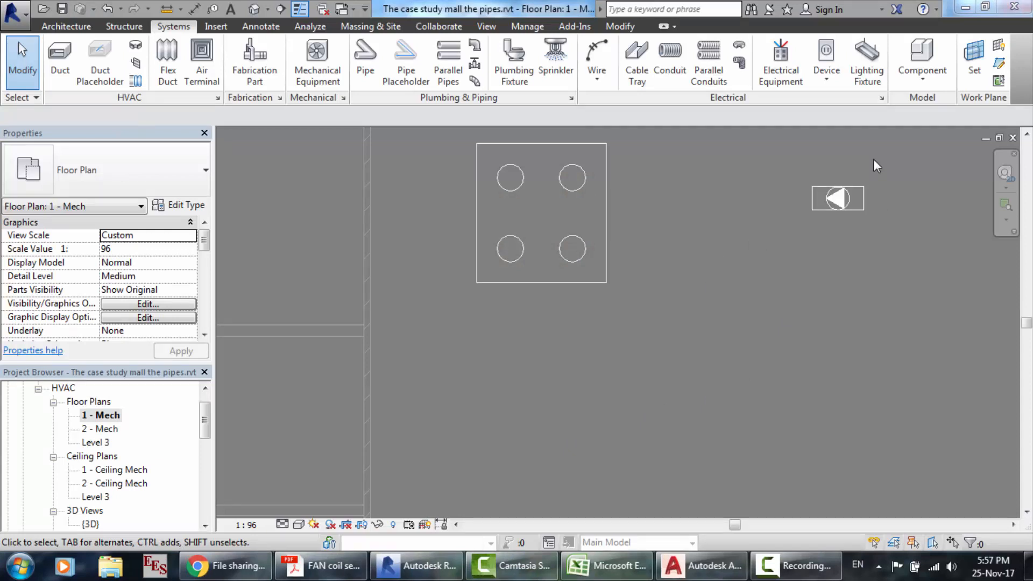
# - Open the type properties of the horizontal centrifugal pump and try a Suction Nominal Radius of .5
pyautogui.scroll(3, 873, 158)
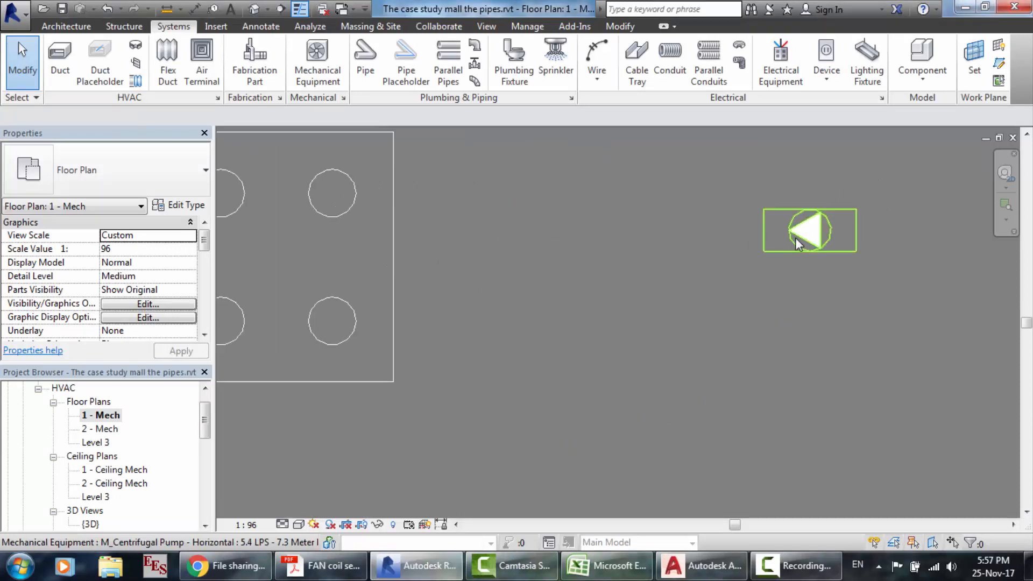
pyautogui.click(795, 238)
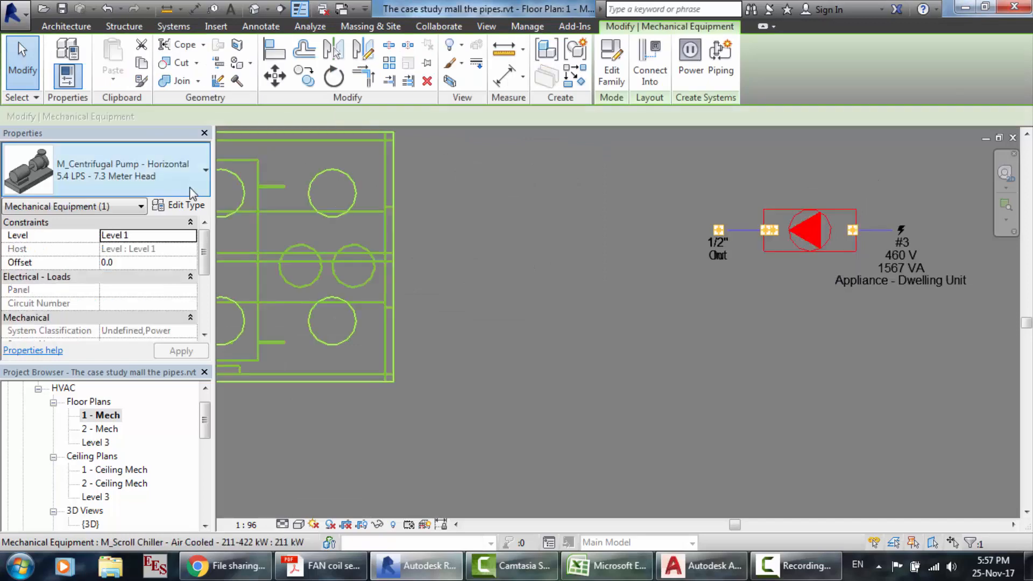
pyautogui.click(173, 207)
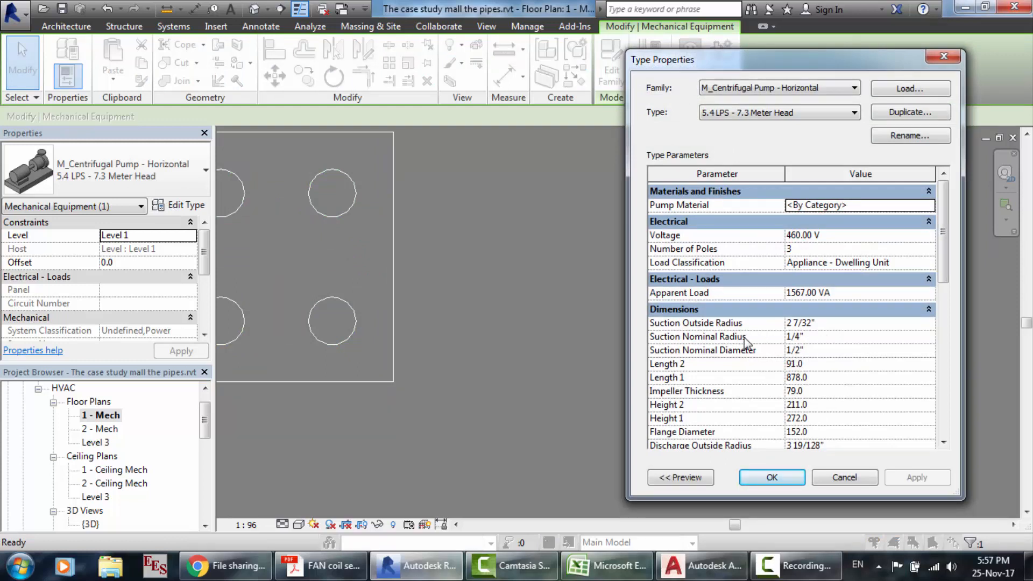
pyautogui.click(827, 337)
pyautogui.write('.5')
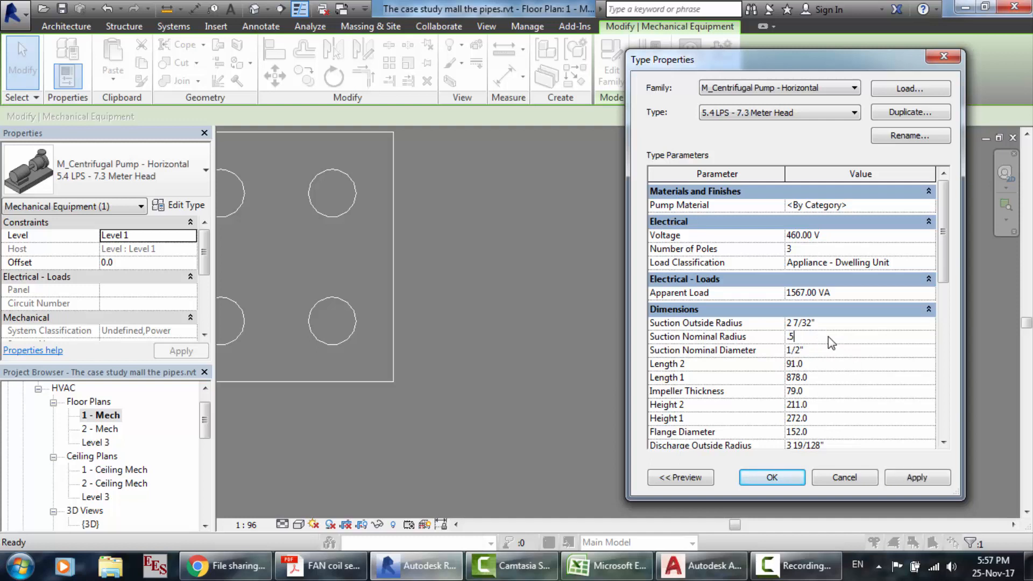
pyautogui.click(803, 349)
pyautogui.click(820, 418)
# - Set the pump type's Discharge Nominal Diameter to .5 and accept the type properties
pyautogui.moveTo(947, 238); pyautogui.dragTo(946, 283)
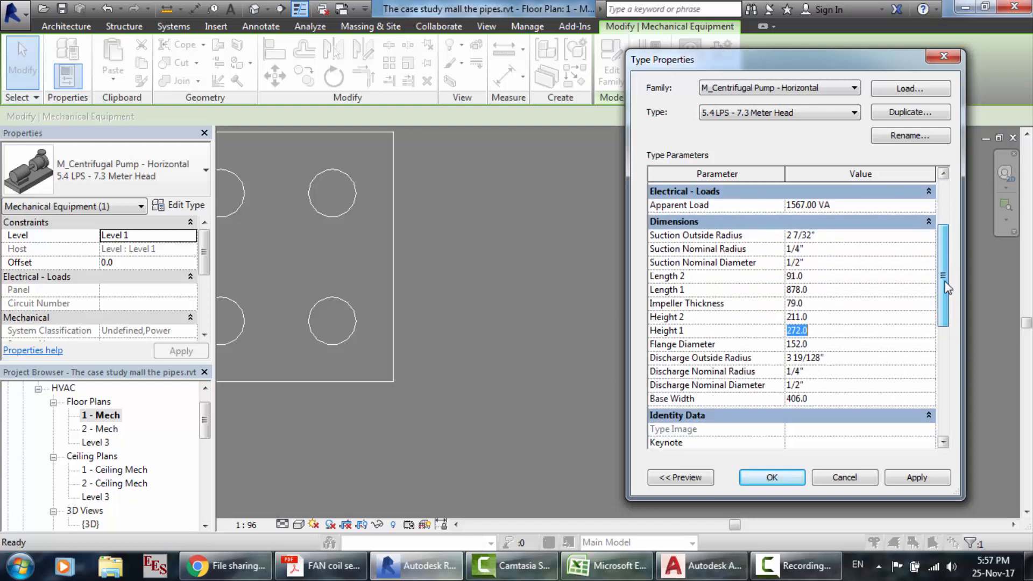
pyautogui.click(797, 385)
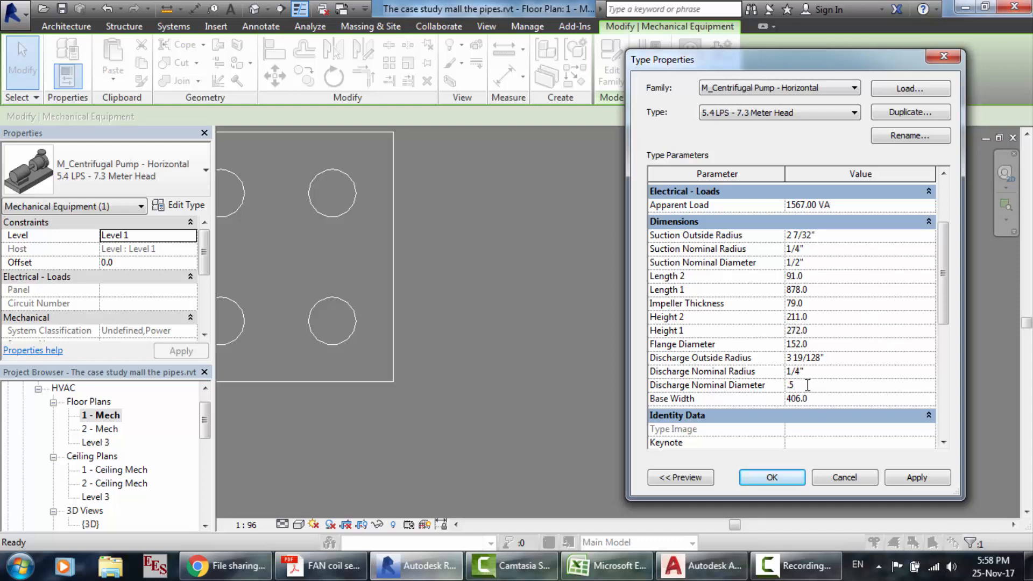
pyautogui.click(796, 483)
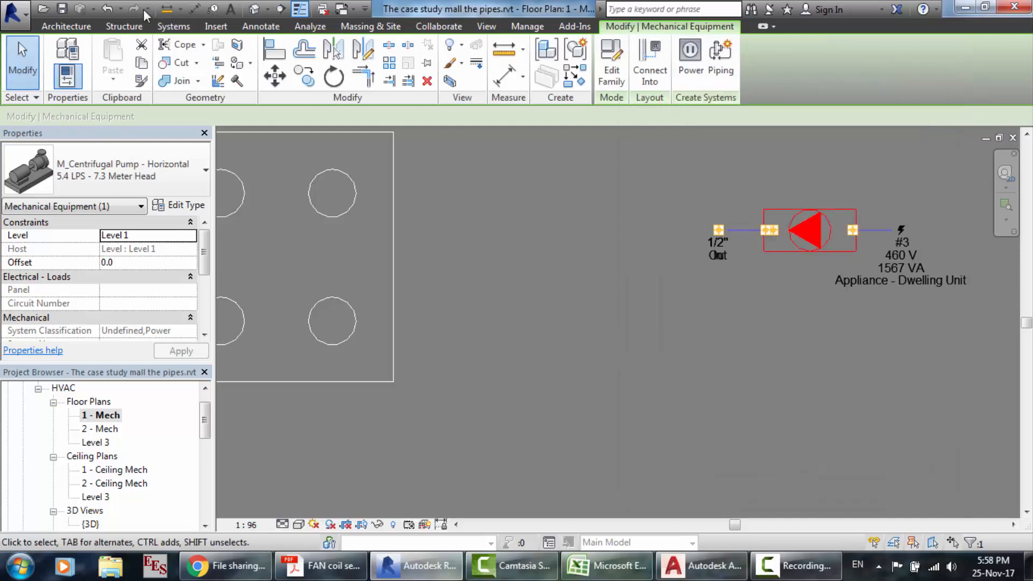
# - Open the default 3D view and select the centrifugal pump beside the chiller to examine its inlet and outlet connectors
pyautogui.click(260, 8)
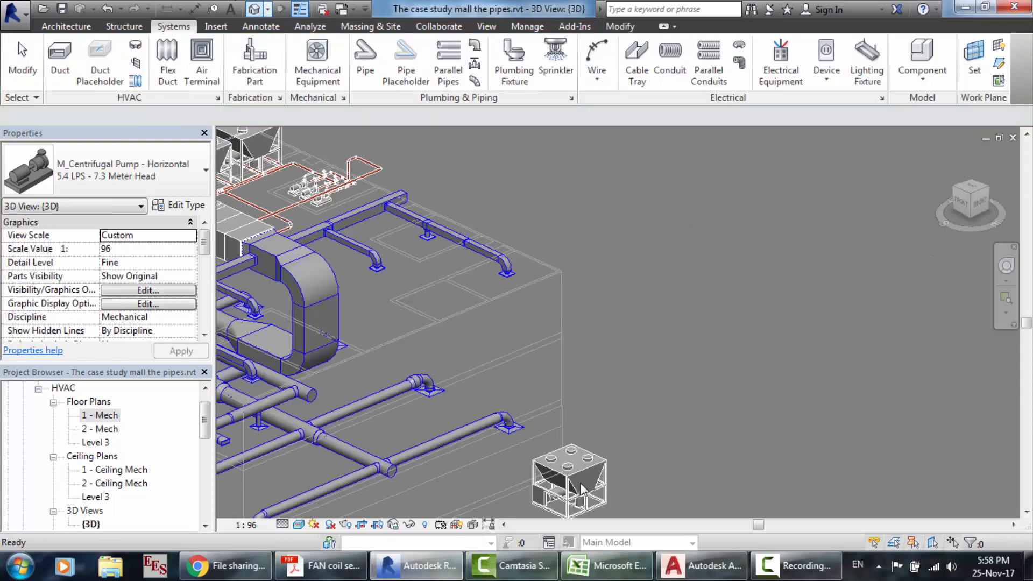
pyautogui.scroll(-3, 680, 366)
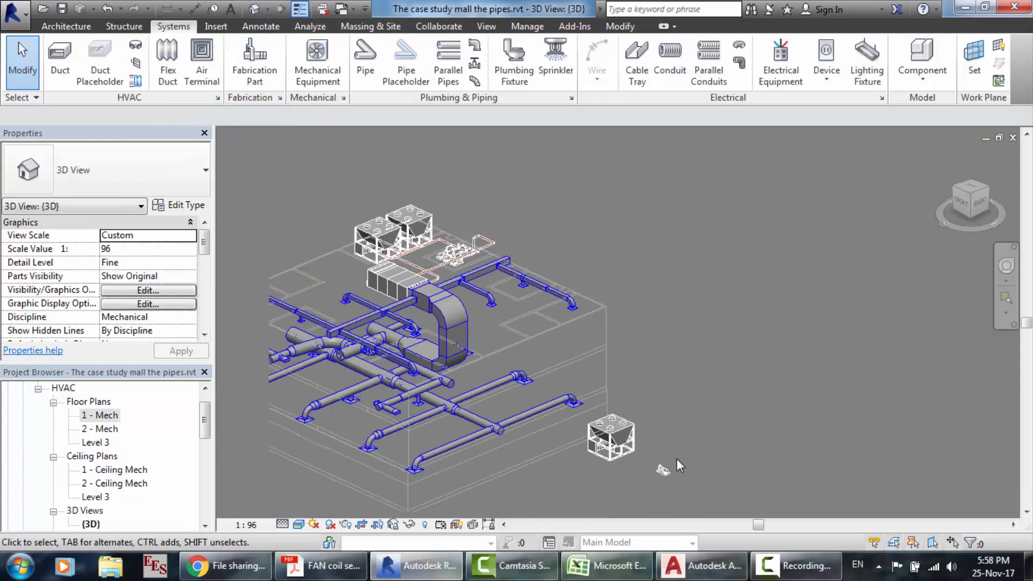
pyautogui.scroll(5, 672, 471)
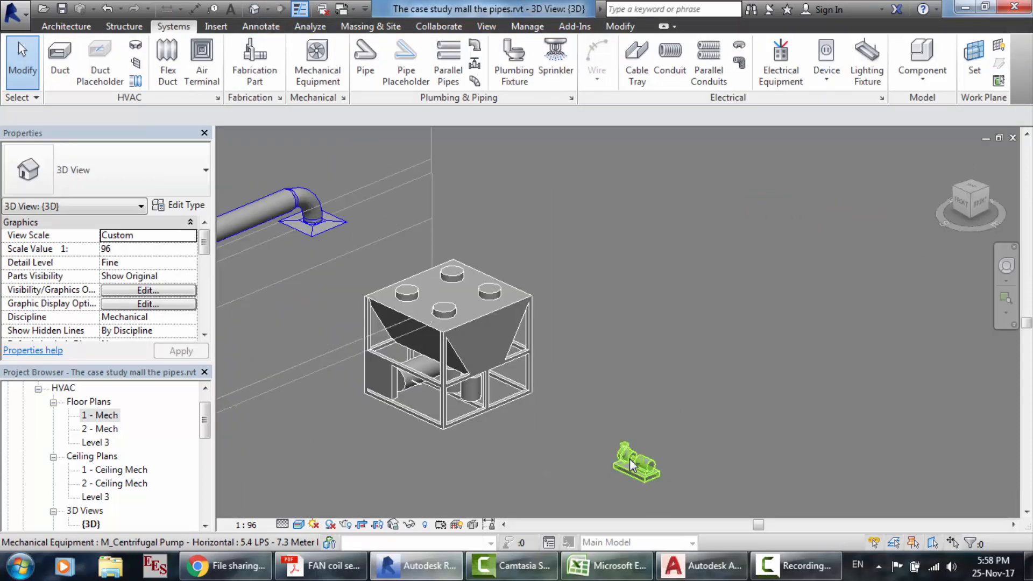
pyautogui.scroll(2, 629, 458)
pyautogui.click(628, 458)
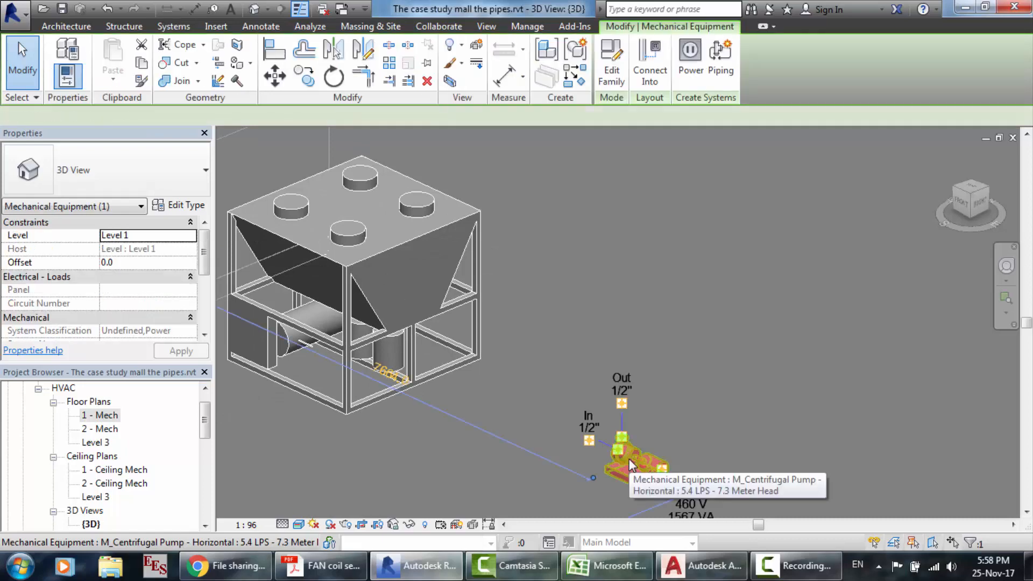
pyautogui.scroll(3, 628, 459)
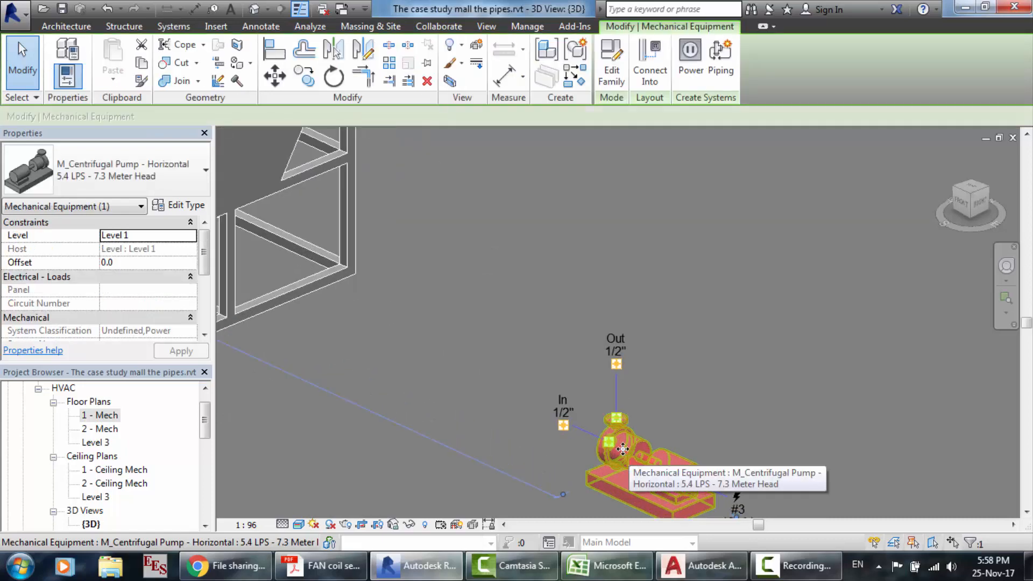
pyautogui.scroll(1, 573, 347)
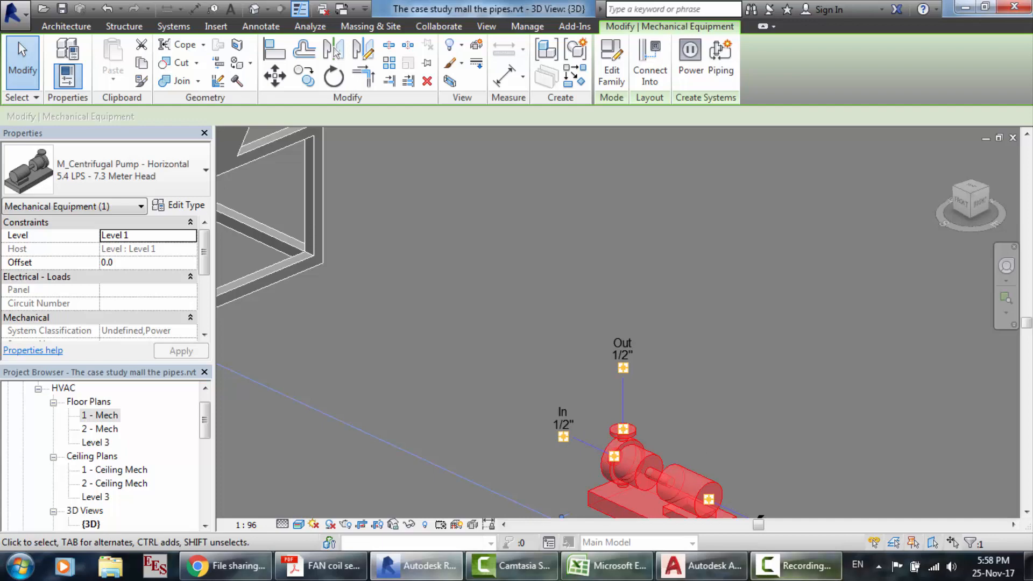
# - In AutoCAD's Pipe layout drawing, examine the riser elevation and the piping around the water chiller and pump
pyautogui.click(796, 565)
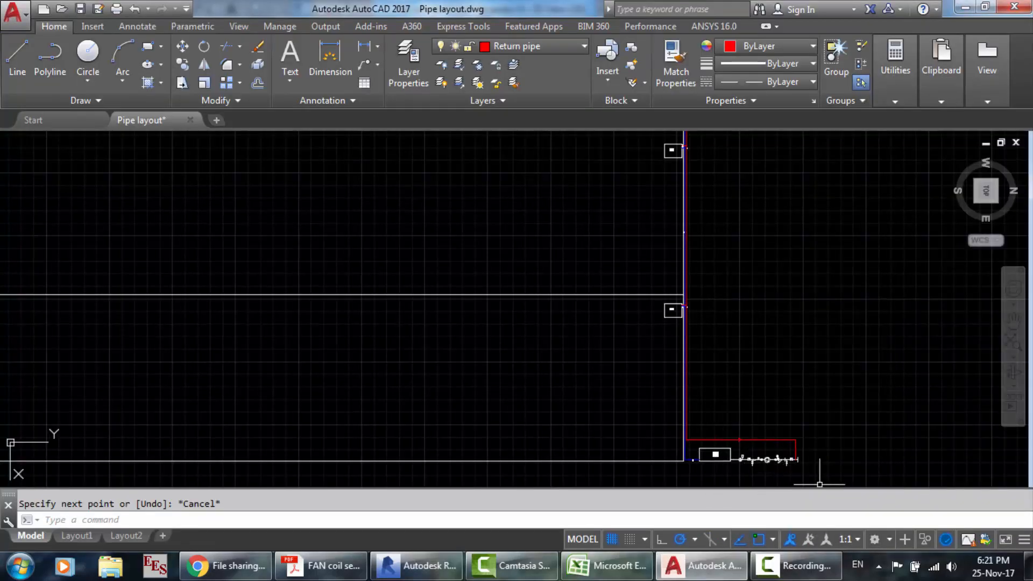
pyautogui.scroll(2, 819, 484)
pyautogui.scroll(-5, 734, 273)
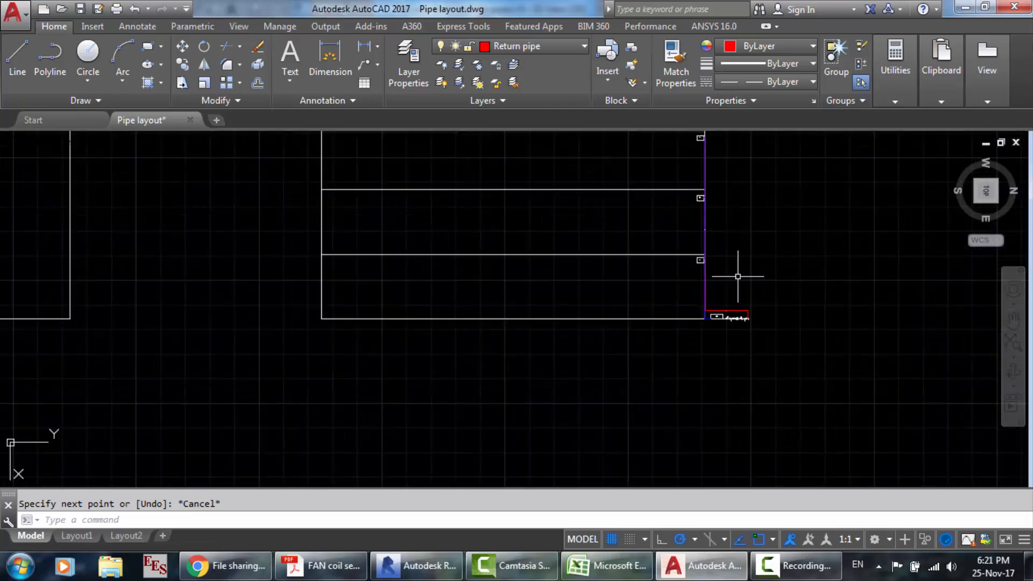
pyautogui.scroll(-4, 765, 218)
pyautogui.scroll(6, 783, 169)
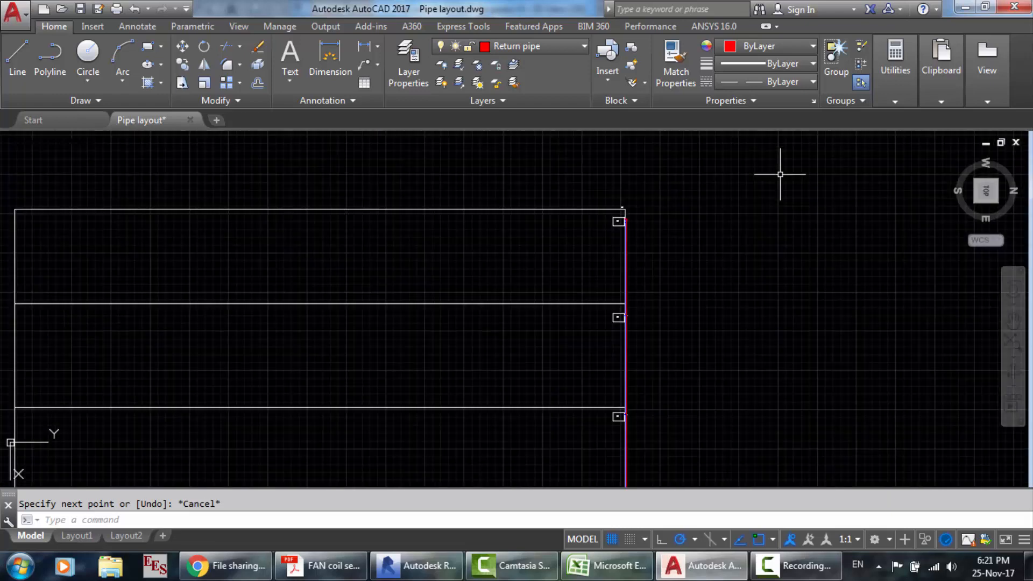
pyautogui.scroll(-2, 656, 204)
pyautogui.scroll(5, 652, 345)
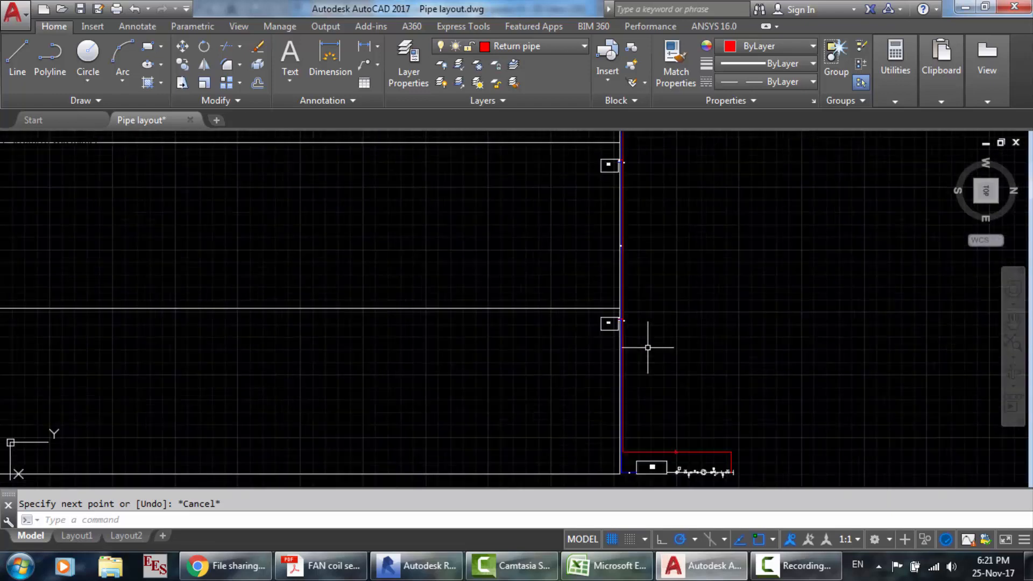
pyautogui.scroll(-3, 588, 307)
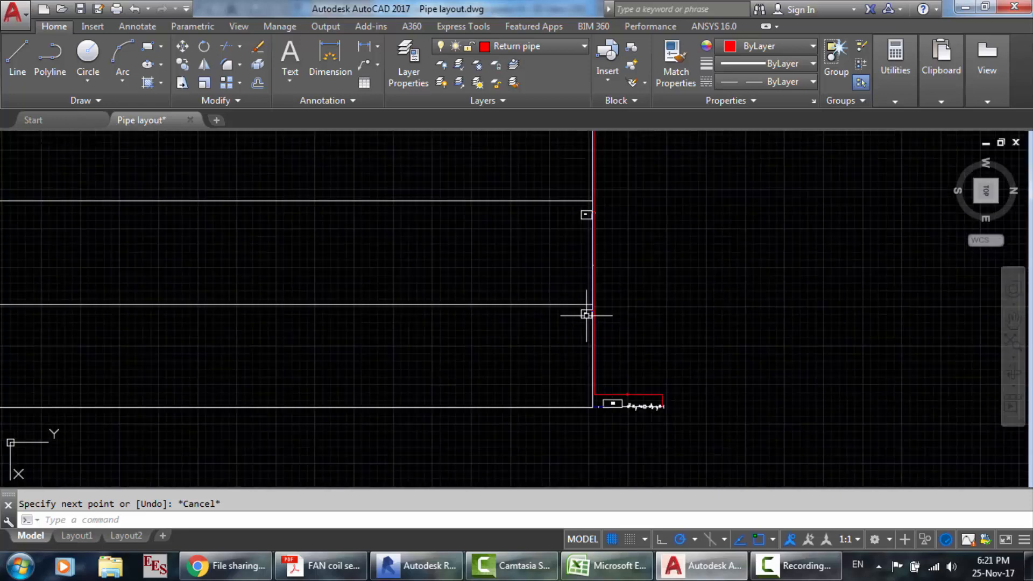
pyautogui.scroll(-2, 584, 216)
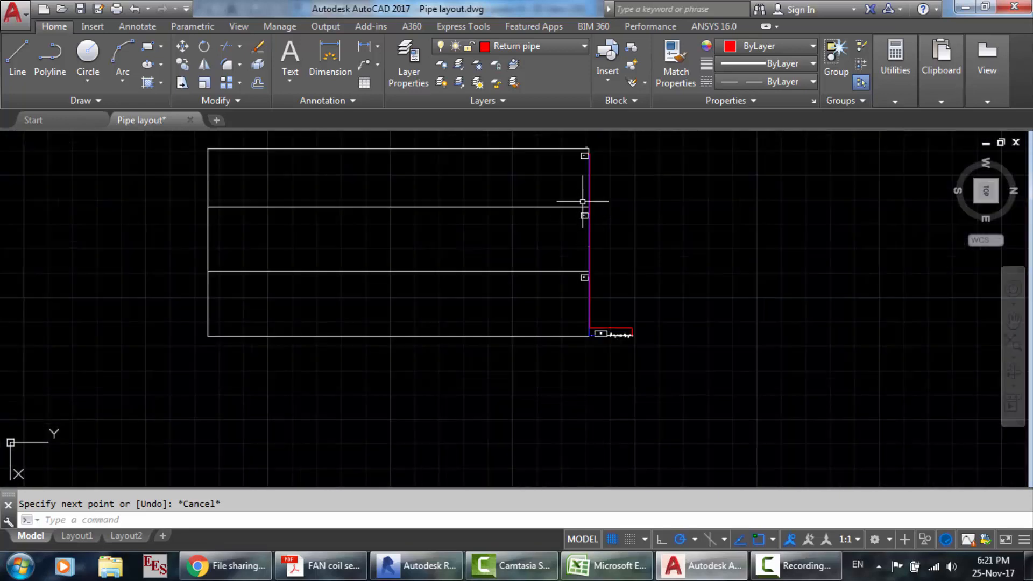
pyautogui.scroll(4, 606, 336)
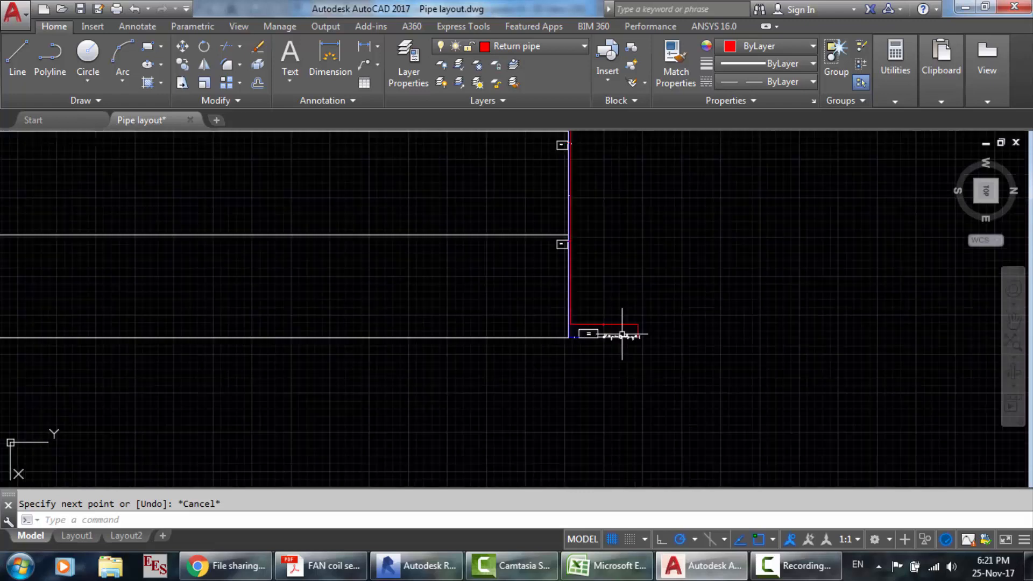
pyautogui.scroll(2, 597, 340)
pyautogui.scroll(3, 535, 276)
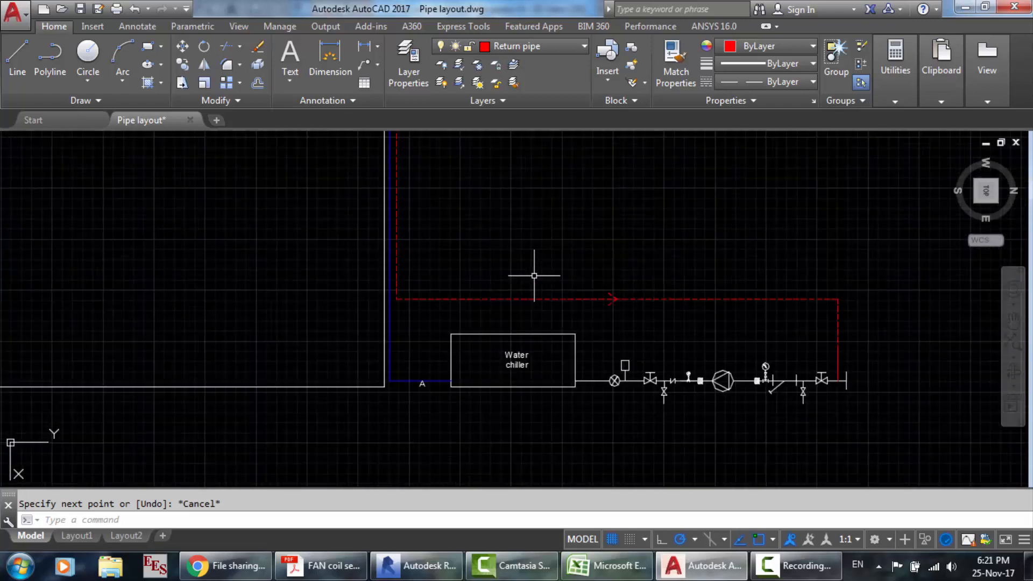
pyautogui.scroll(-2, 826, 401)
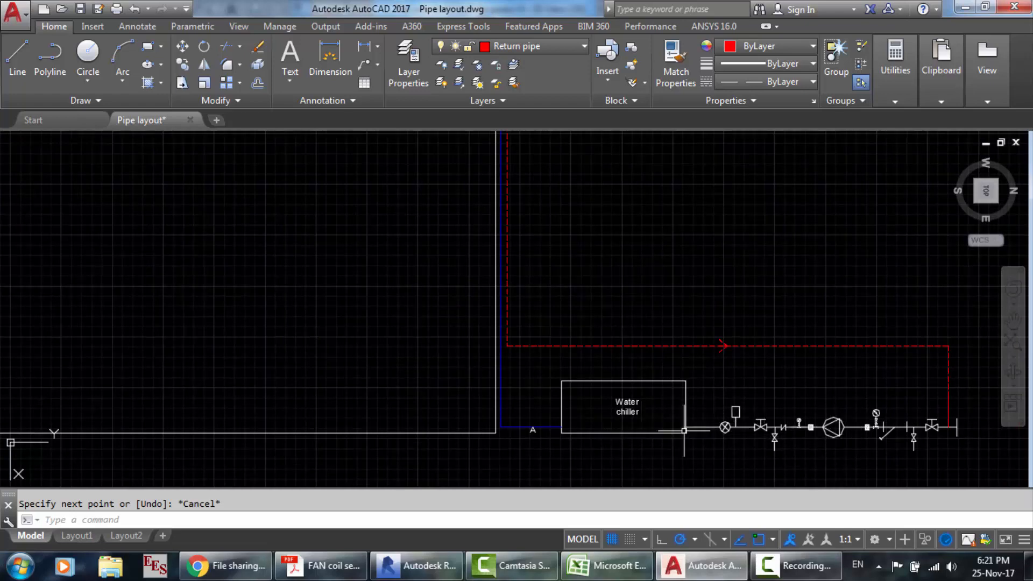
# - Switch to Revit, select the scroll chiller, and compare its water connectors with supply pipe A in the AutoCAD layout
pyautogui.click(431, 565)
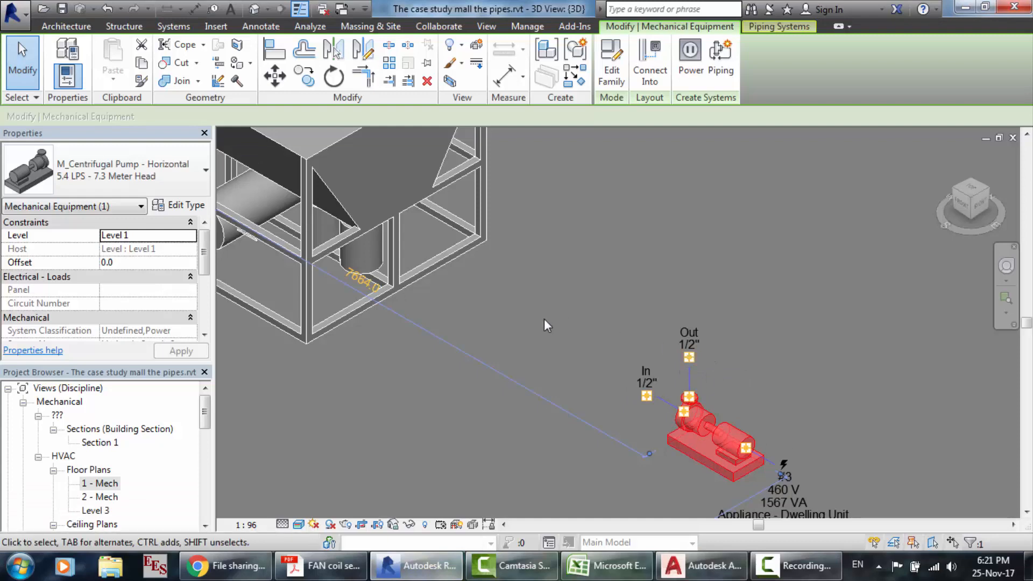
pyautogui.click(351, 235)
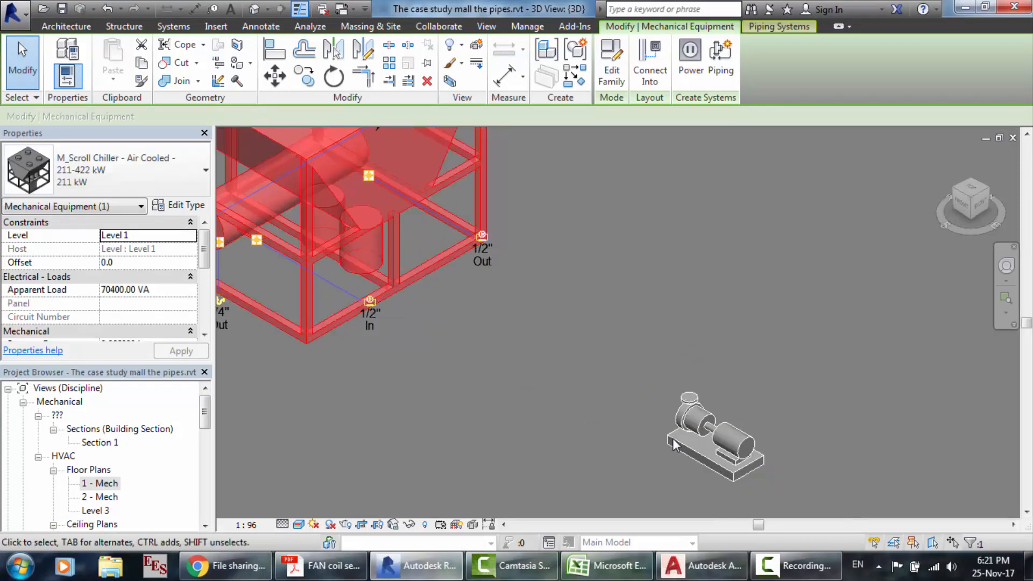
pyautogui.click(702, 572)
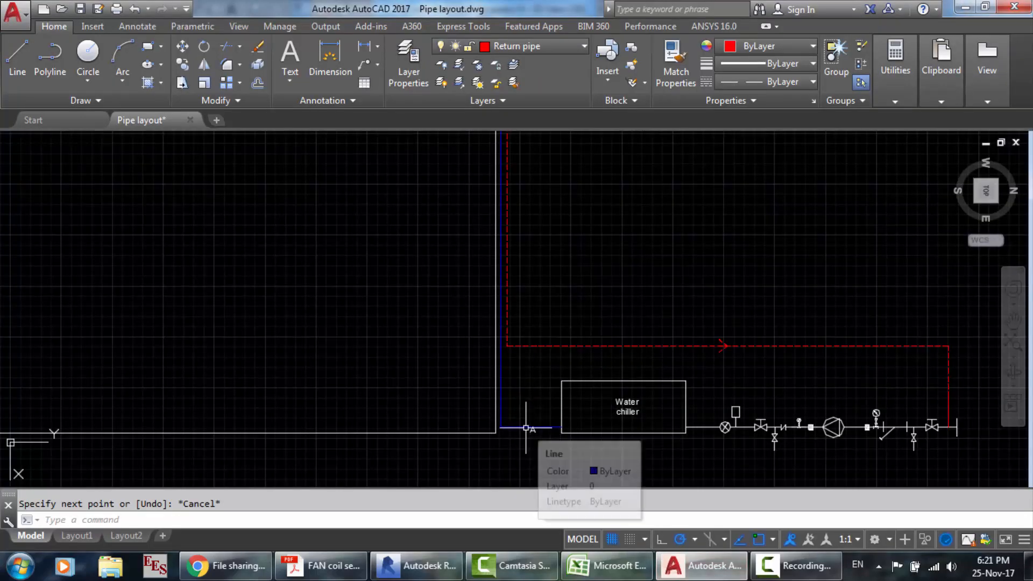
pyautogui.click(417, 566)
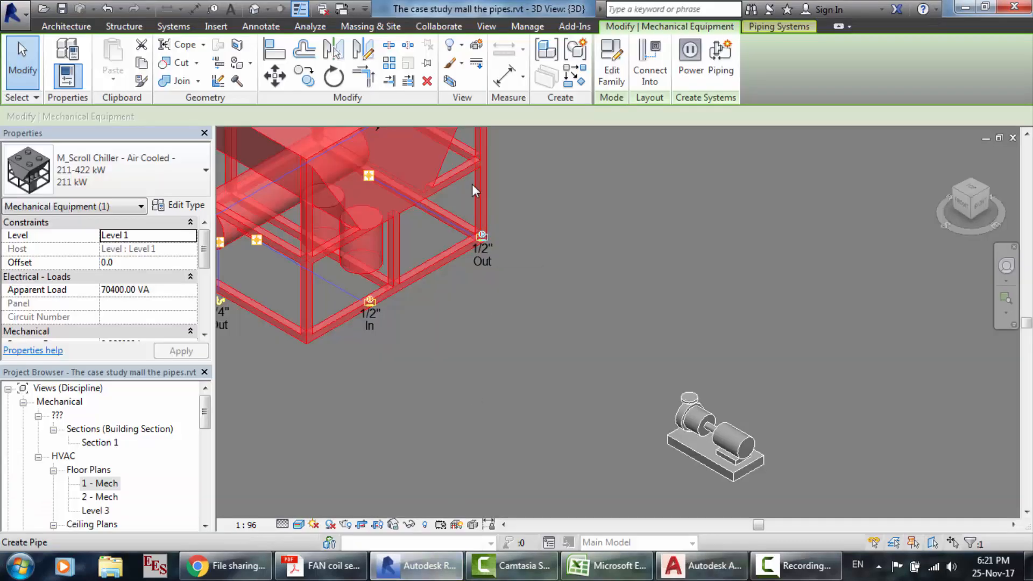
# - Switch to AutoCAD and examine the supply and return risers and their labelled branches to the fan coil unit on each floor
pyautogui.click(702, 566)
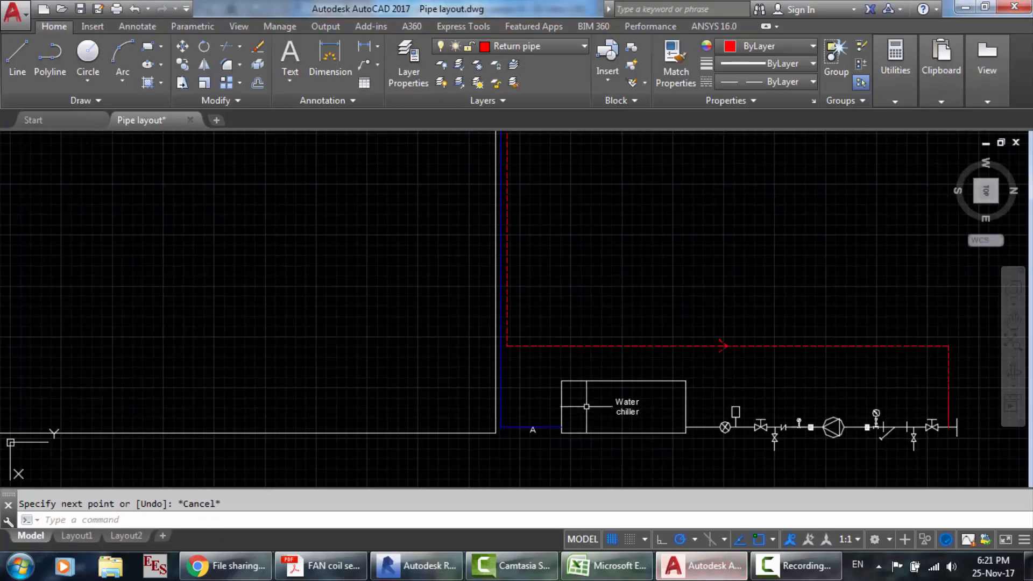
pyautogui.scroll(-5, 511, 288)
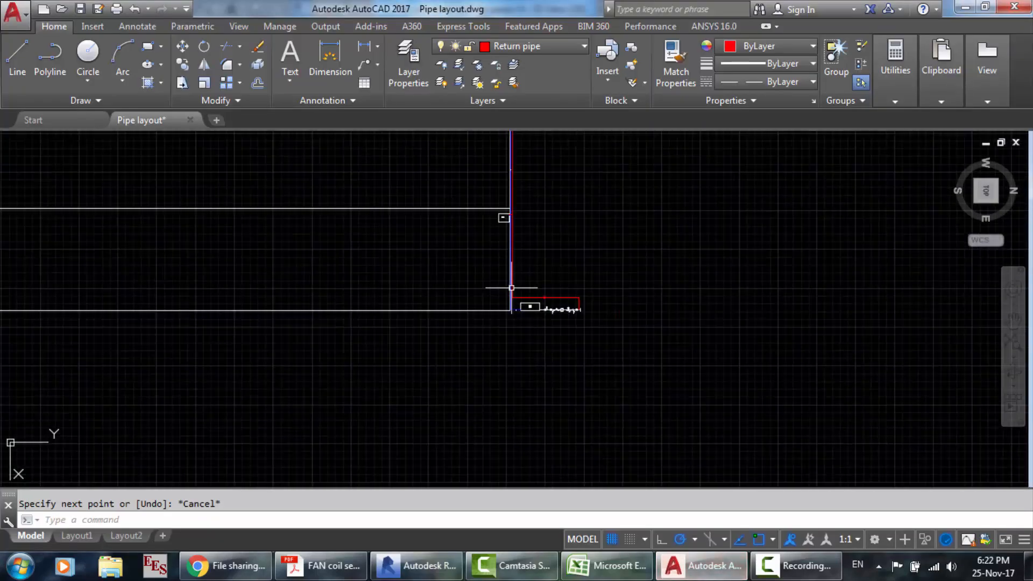
pyautogui.scroll(3, 510, 219)
pyautogui.scroll(10, 497, 206)
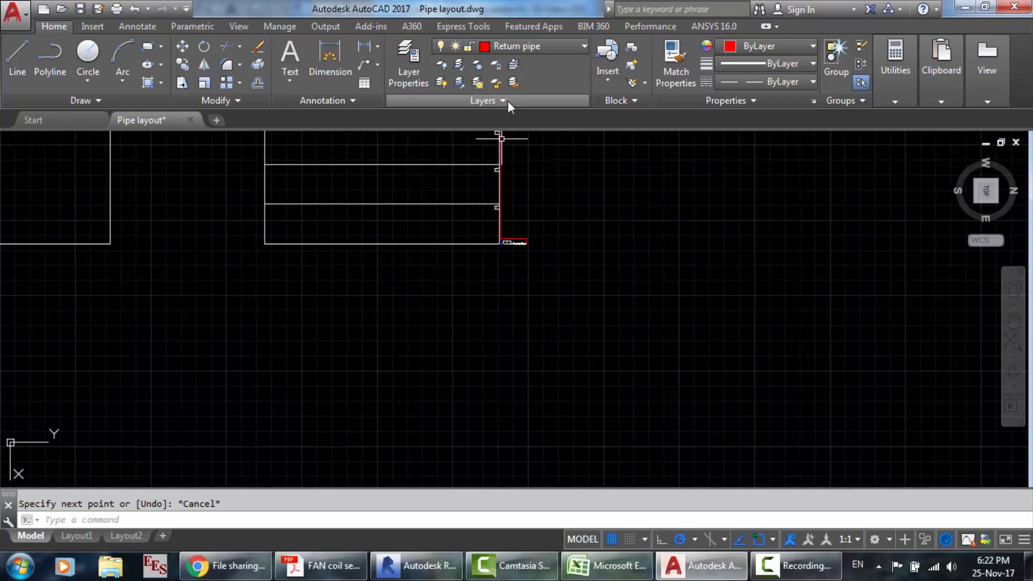
pyautogui.scroll(-2, 503, 161)
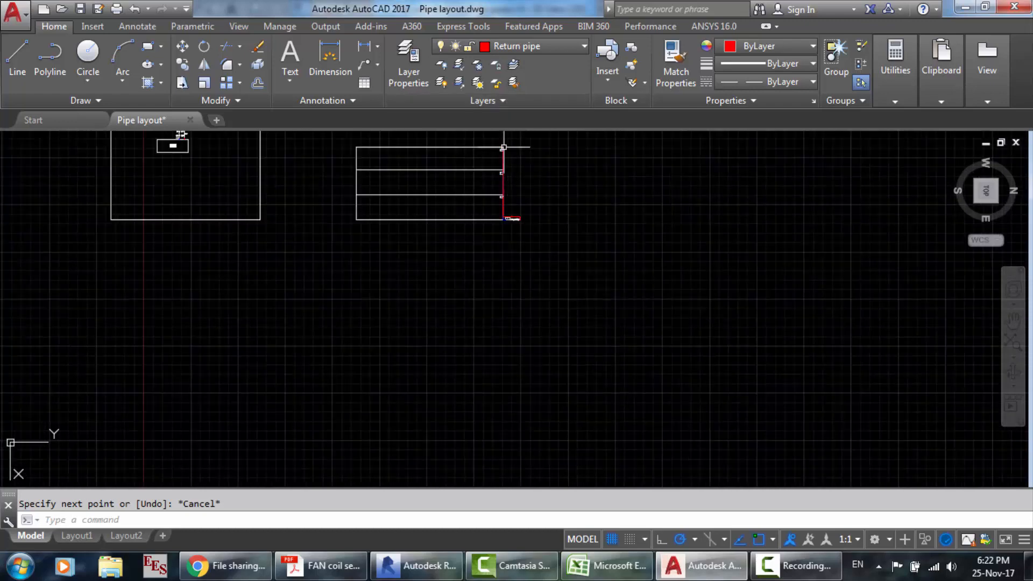
pyautogui.scroll(6, 502, 143)
pyautogui.scroll(4, 420, 197)
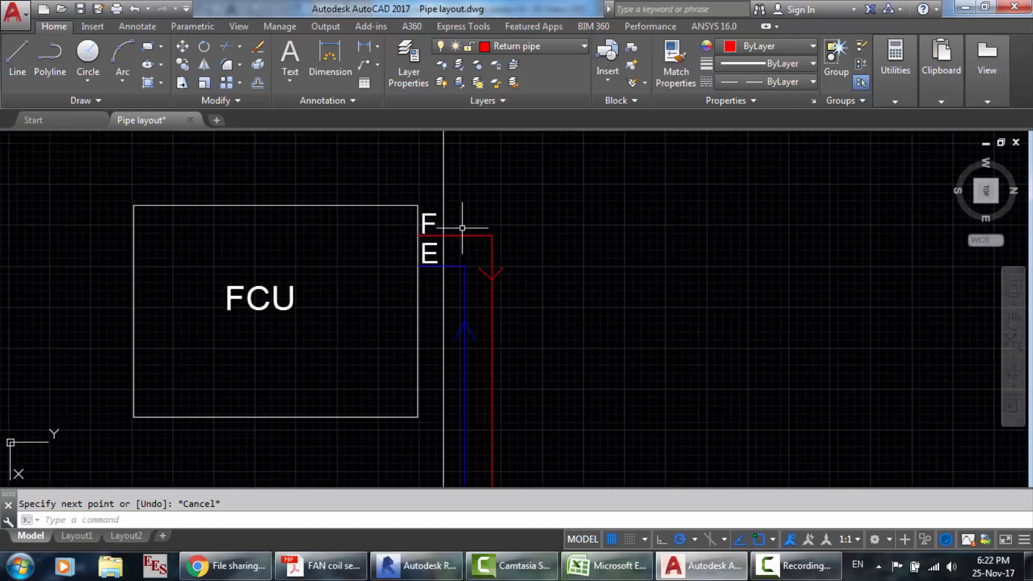
pyautogui.scroll(-4, 511, 364)
pyautogui.scroll(5, 511, 372)
pyautogui.scroll(-3, 511, 372)
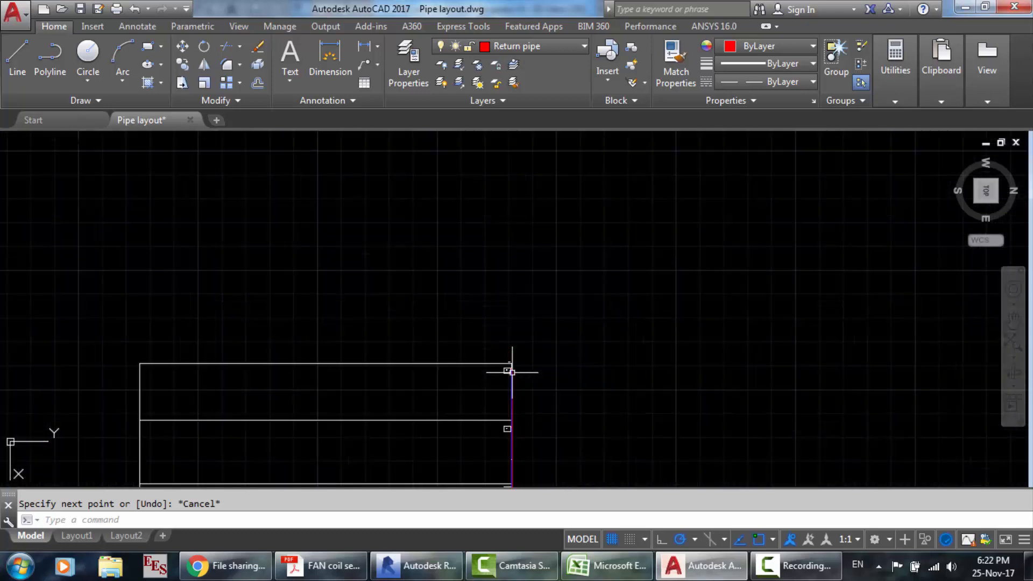
pyautogui.scroll(4, 507, 428)
pyautogui.scroll(6, 497, 372)
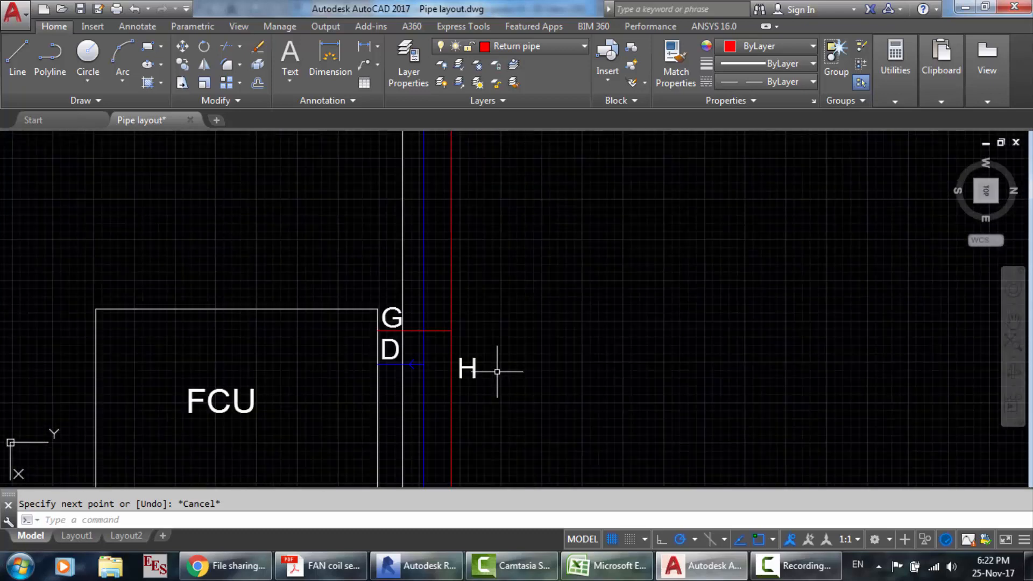
pyautogui.scroll(-5, 481, 402)
pyautogui.scroll(5, 481, 401)
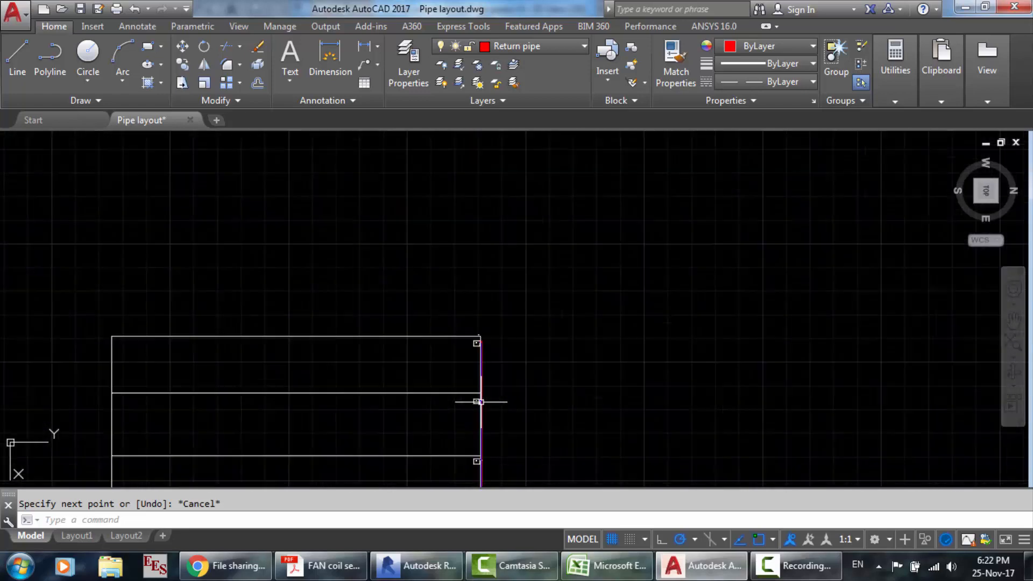
pyautogui.scroll(-4, 477, 396)
pyautogui.scroll(3, 484, 428)
pyautogui.scroll(-1, 473, 429)
pyautogui.scroll(-5, 533, 464)
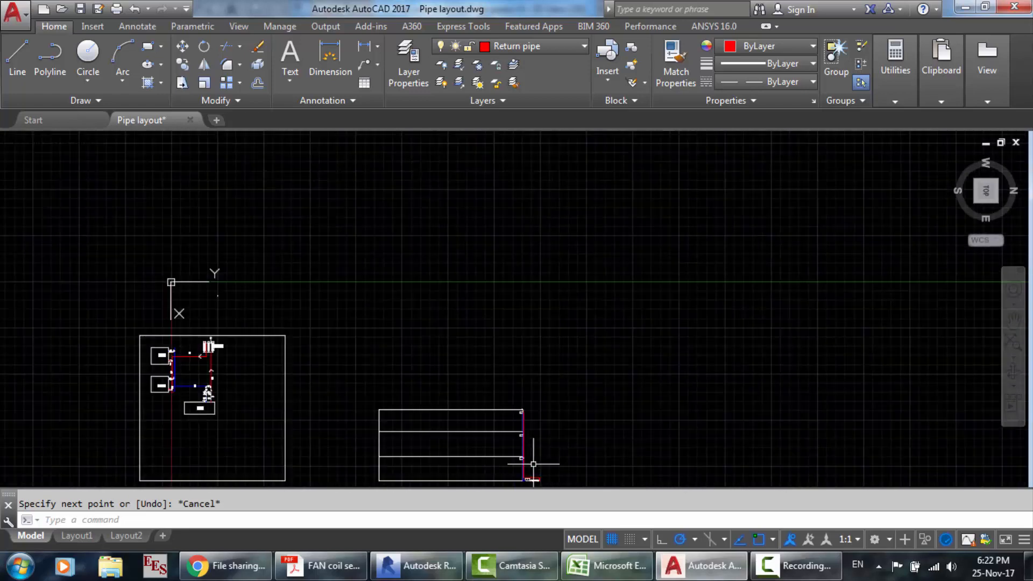
# - Examine the return pipe run into the pump and water chiller in the AutoCAD layout, and switch to Revit
pyautogui.scroll(5, 534, 476)
pyautogui.scroll(-2, 535, 476)
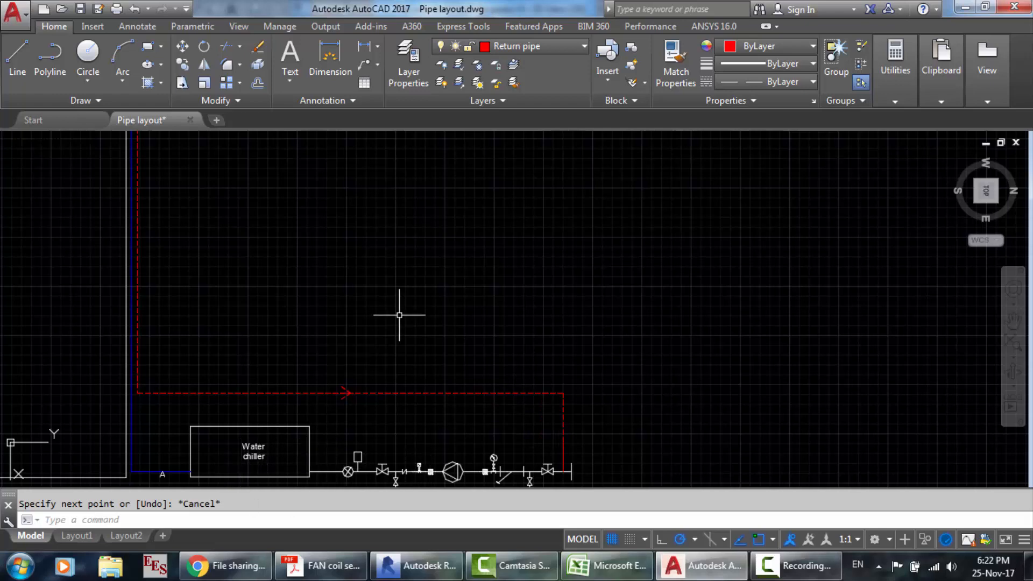
pyautogui.scroll(-2, 401, 315)
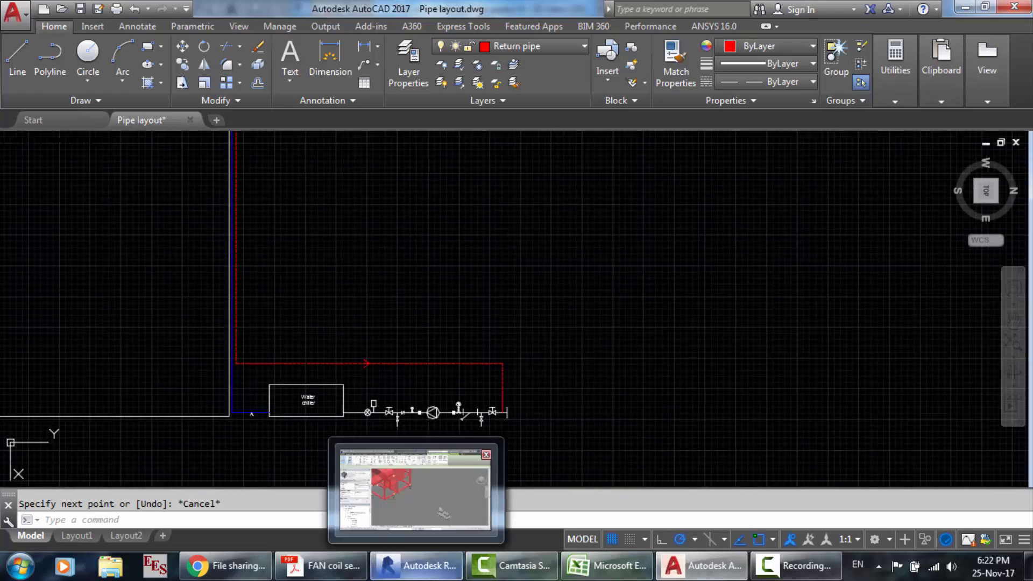
pyautogui.click(417, 566)
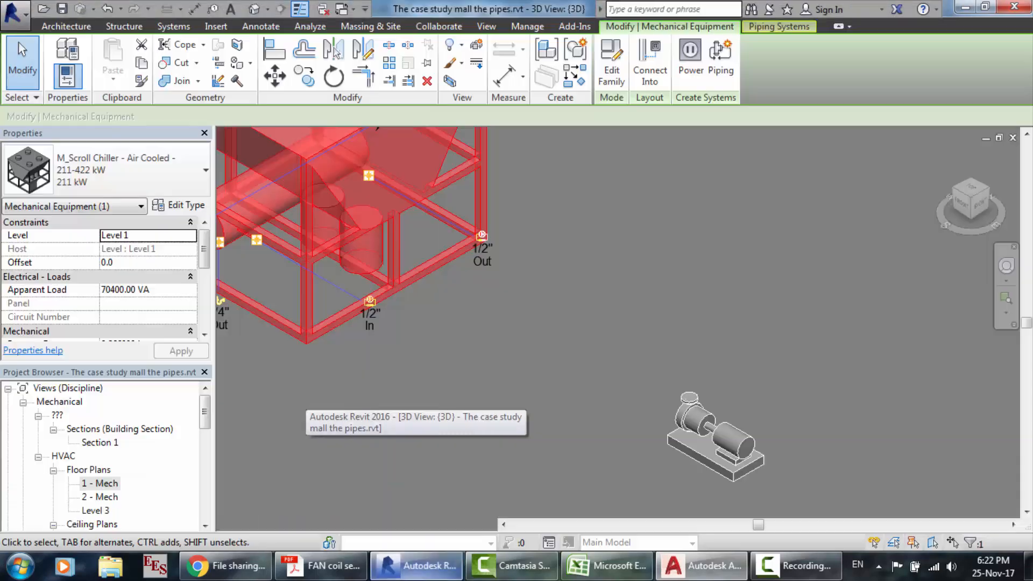
# - Try to draw a 1/2" pipe from the centrifugal pump's outlet in the 3D view
pyautogui.click(698, 427)
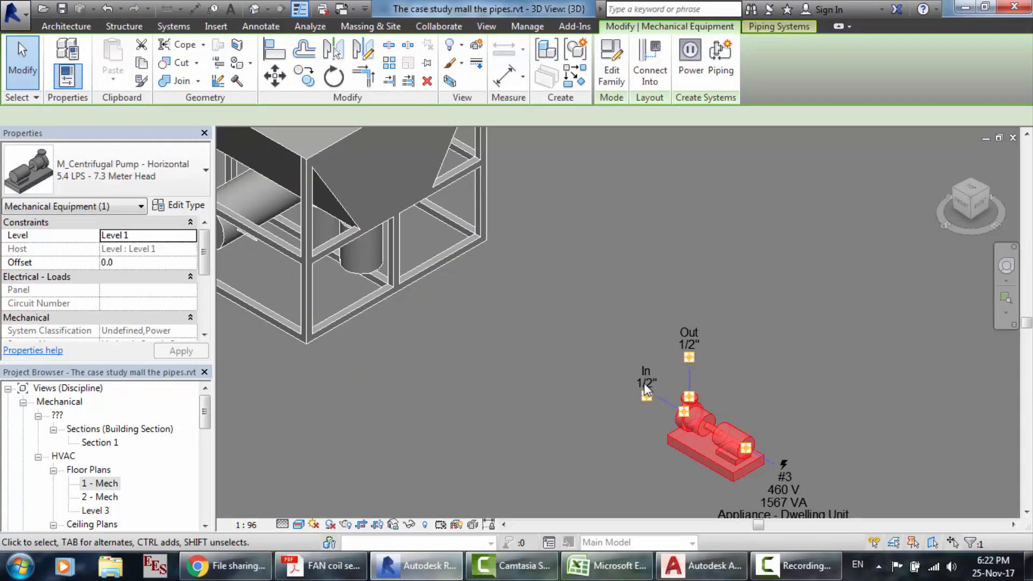
pyautogui.click(689, 357)
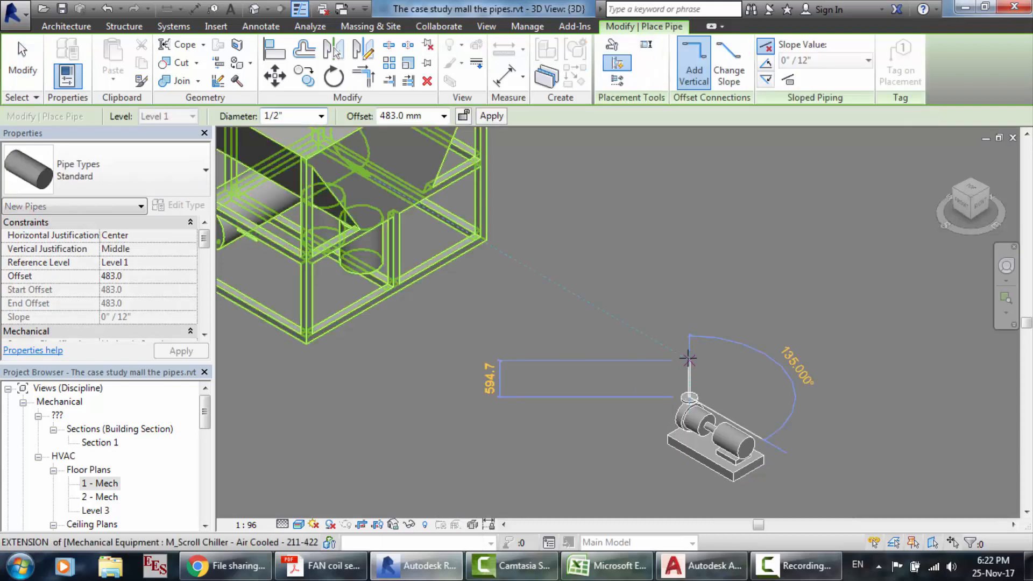
pyautogui.click(688, 358)
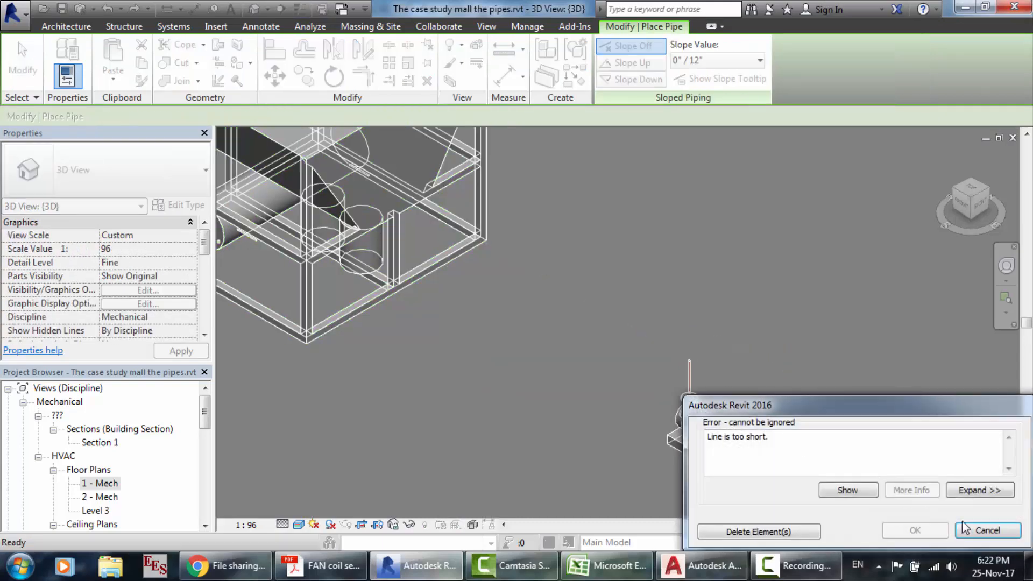
pyautogui.click(987, 531)
pyautogui.press('Escape')
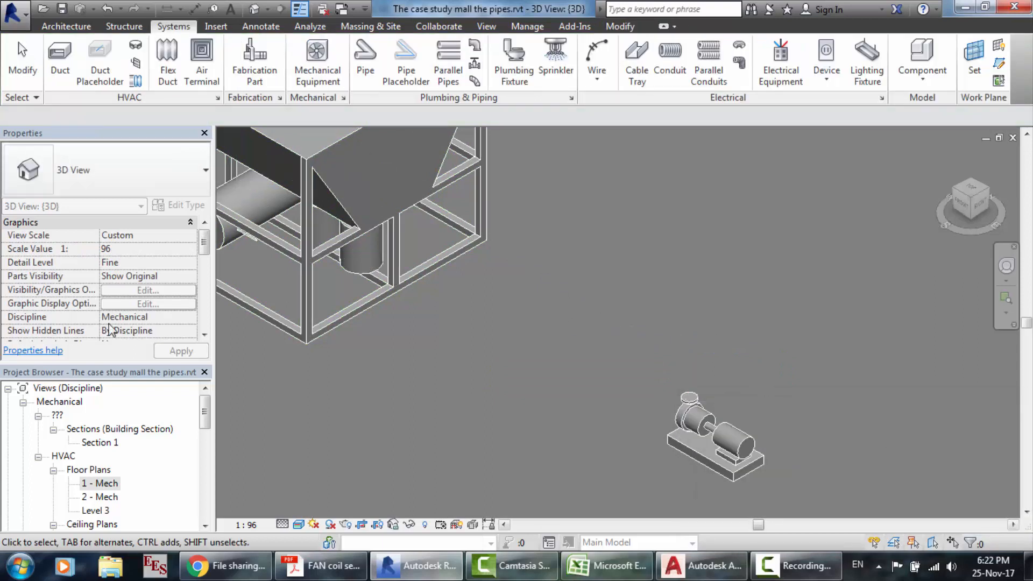
# - Delete the existing Section 1 view and open the 1 - Mech floor plan
pyautogui.click(99, 442)
pyautogui.press('Delete')
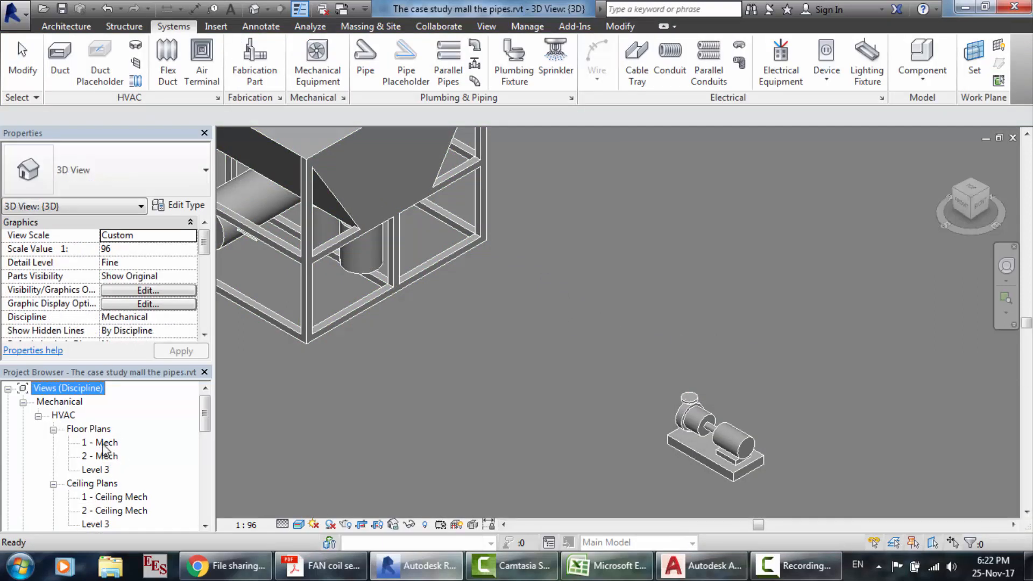
pyautogui.doubleClick(105, 442)
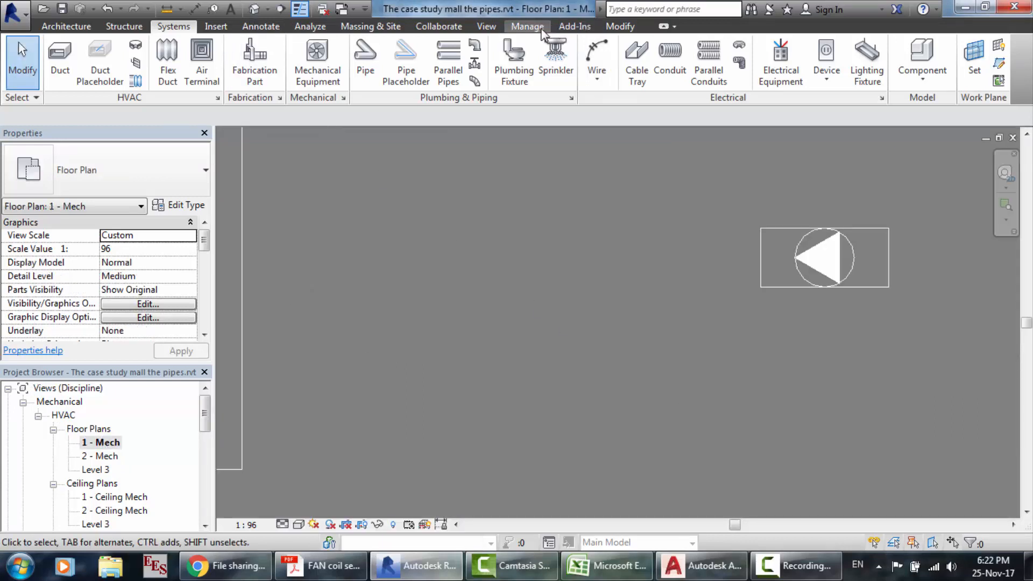
# - Create a building section running horizontally through the pump in the floor plan and open the view it defines
pyautogui.click(486, 27)
pyautogui.click(468, 59)
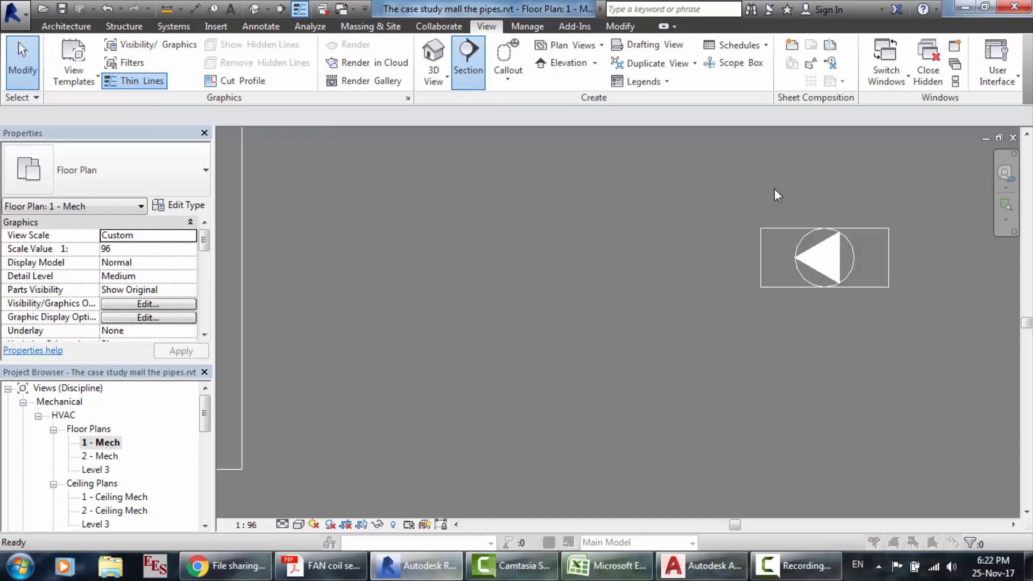
pyautogui.click(518, 239)
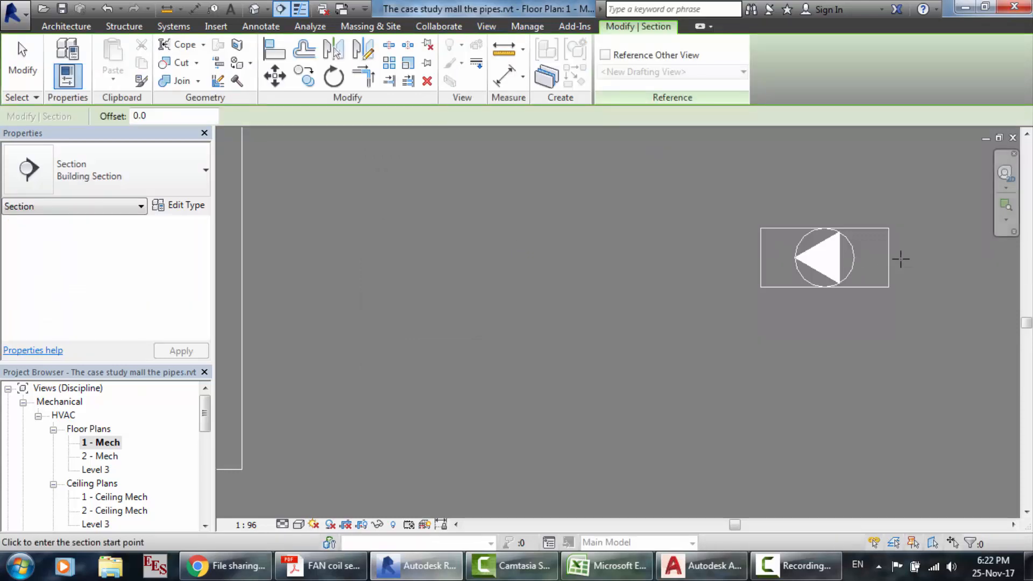
pyautogui.click(811, 257)
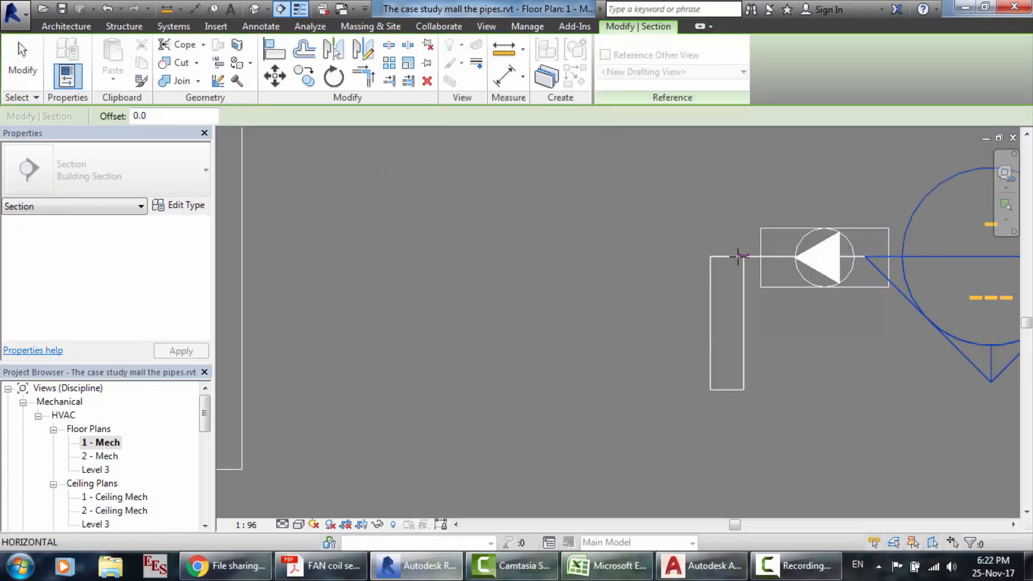
pyautogui.press('Escape')
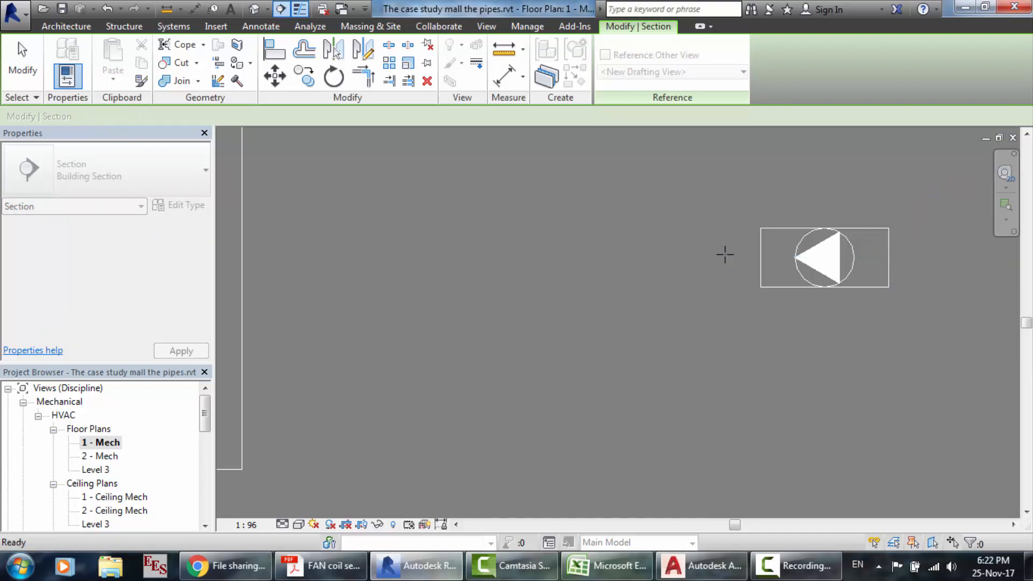
pyautogui.click(718, 259)
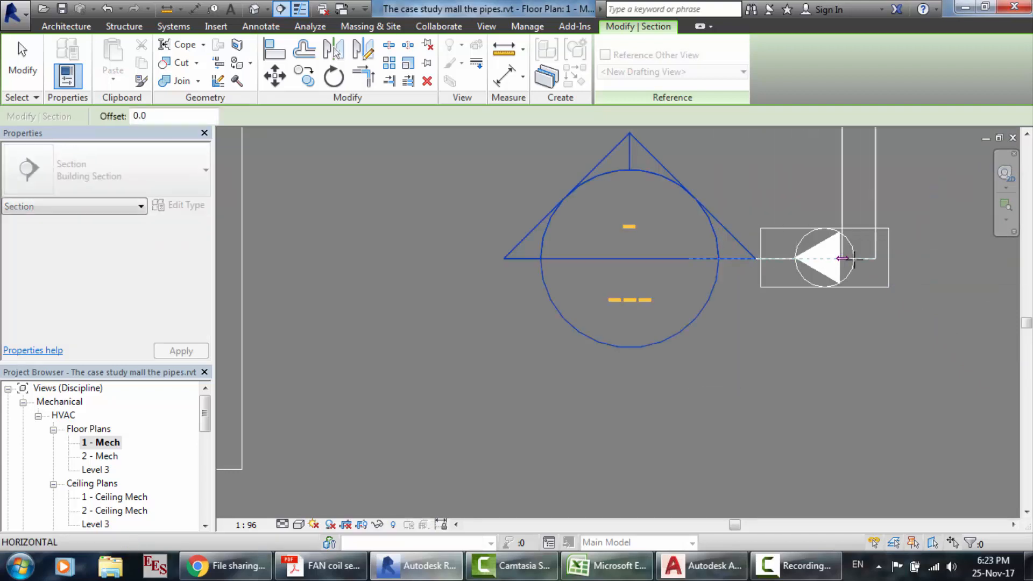
pyautogui.click(935, 259)
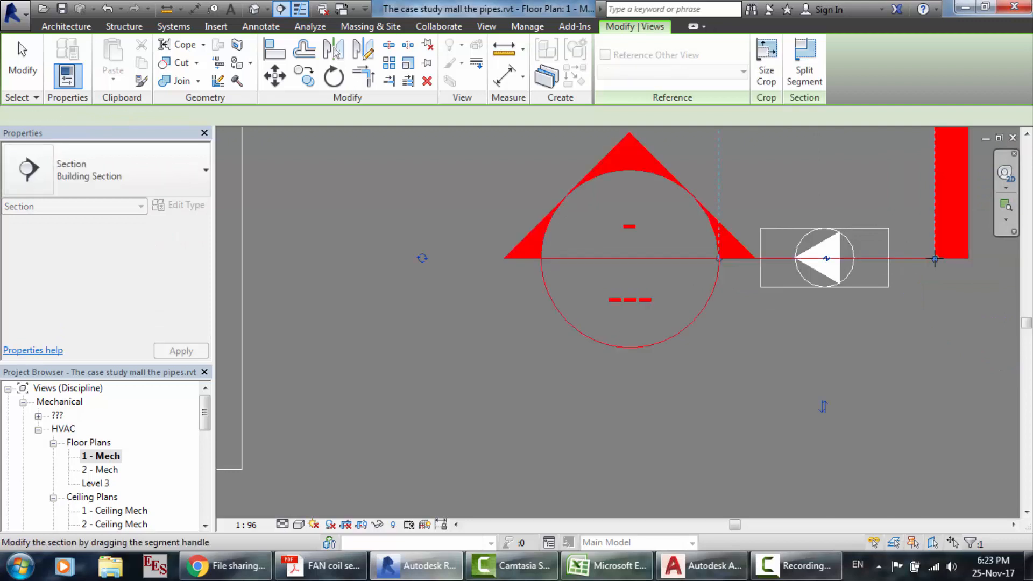
pyautogui.press('Escape')
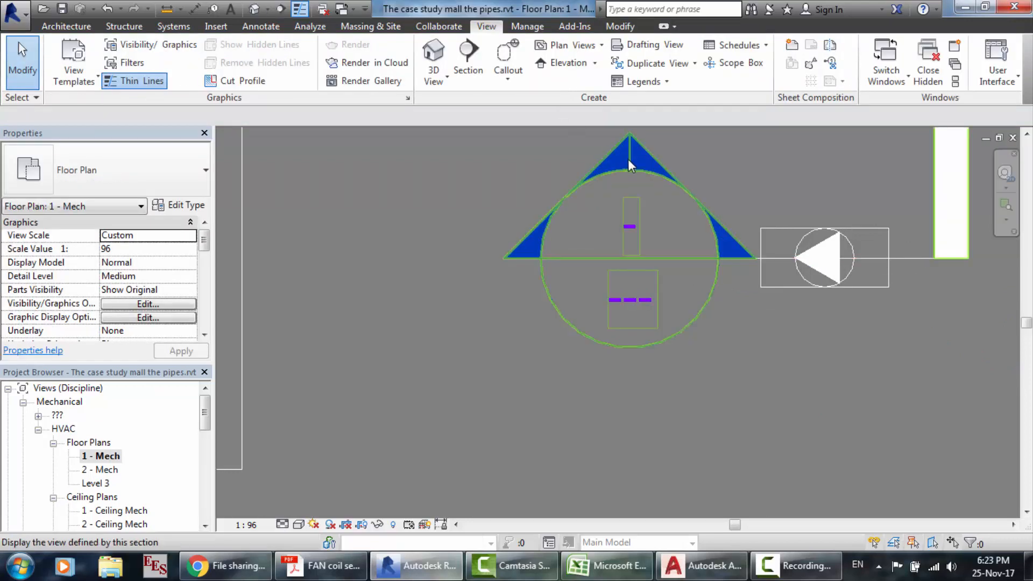
pyautogui.doubleClick(627, 159)
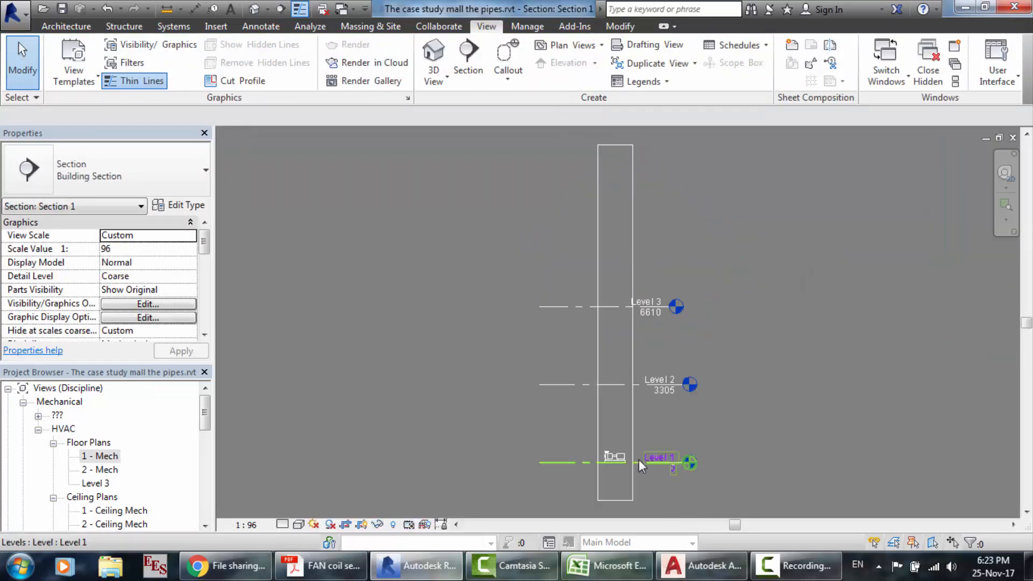
# - Draw a vertical 1/2" pipe from the pump's outlet connector up to an offset of 1103 mm in the section view
pyautogui.scroll(5, 569, 459)
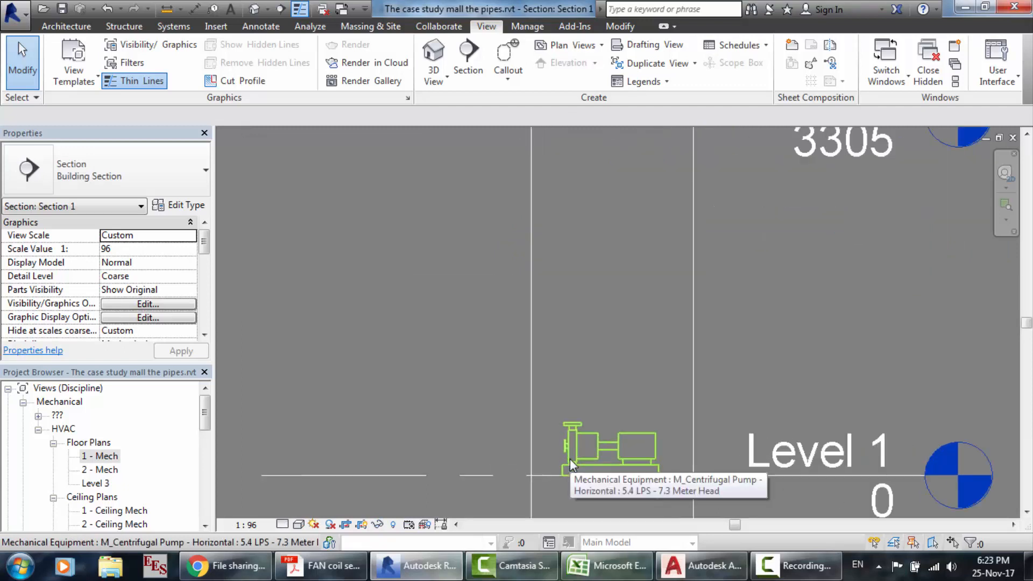
pyautogui.scroll(2, 569, 458)
pyautogui.click(595, 454)
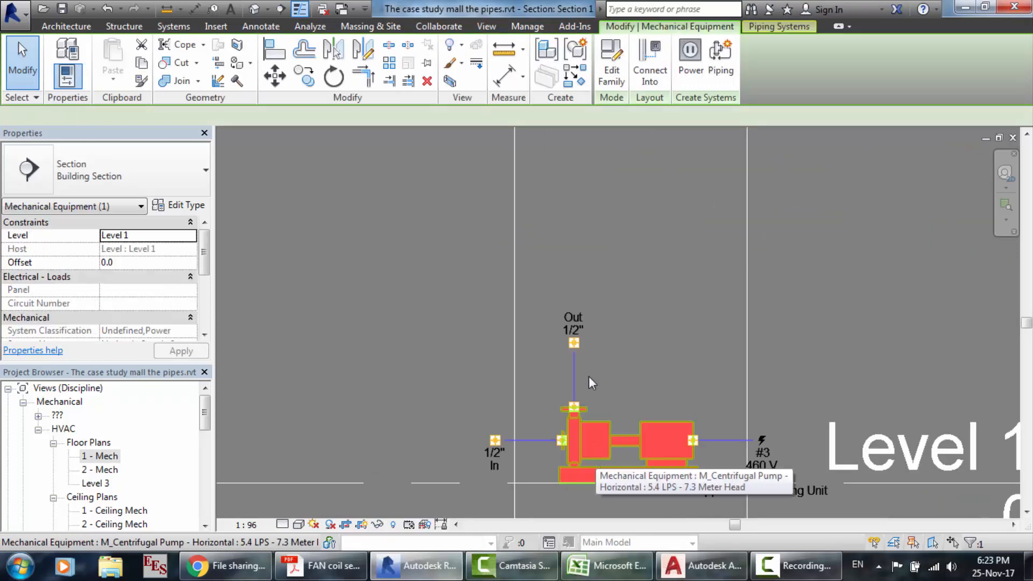
pyautogui.click(572, 341)
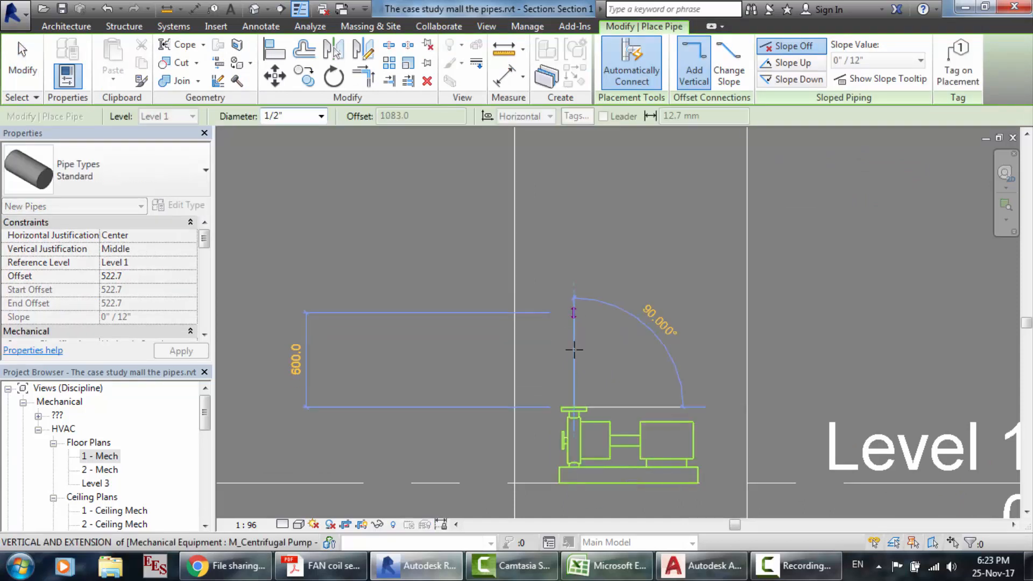
pyautogui.click(573, 309)
pyautogui.press('Escape')
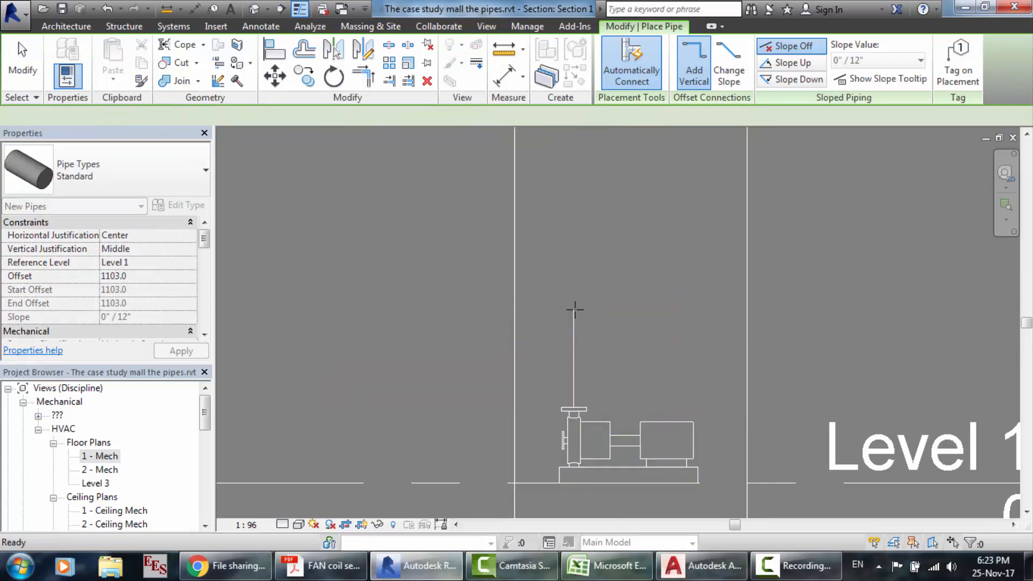
pyautogui.press('Escape')
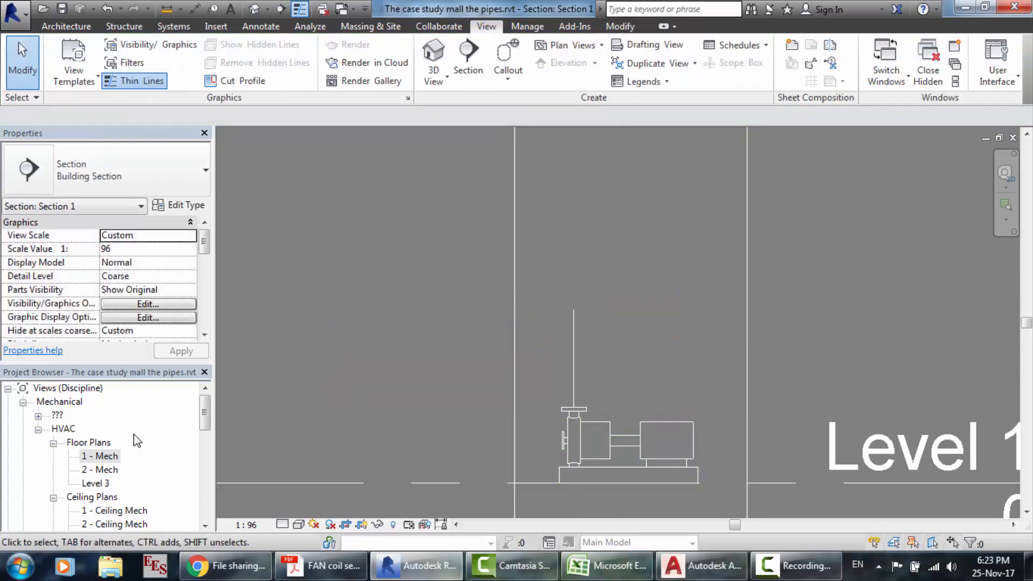
# - Check the nominal diameters in the Excel pipe sizing sheet and the pump's suction and discharge diameters in its Revit type properties
pyautogui.click(607, 565)
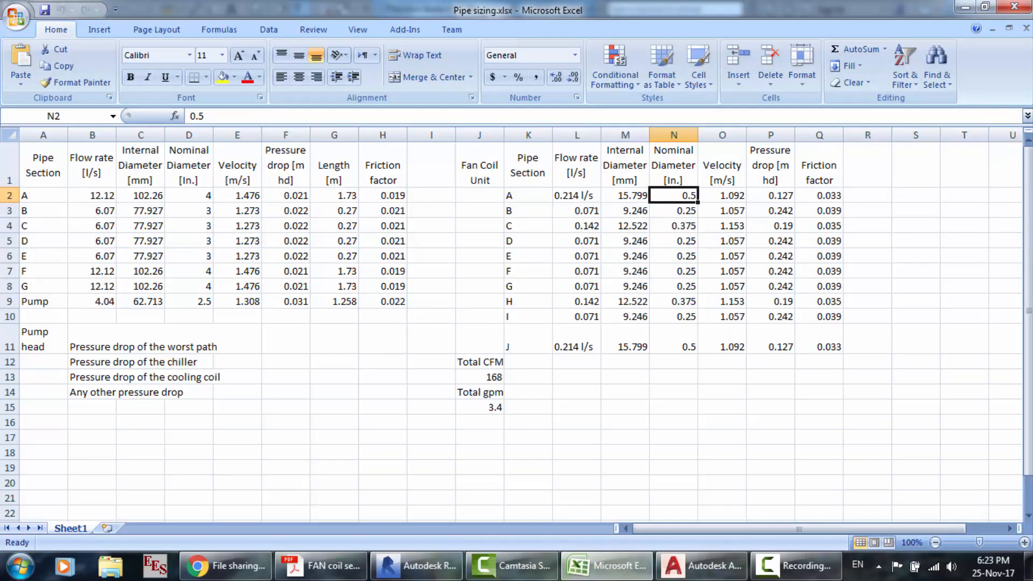
pyautogui.click(417, 566)
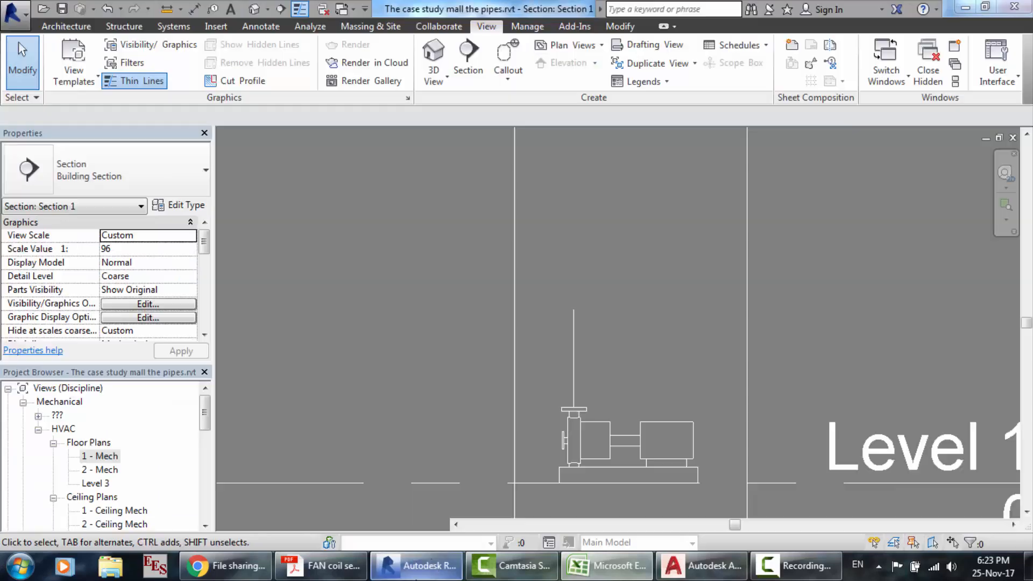
pyautogui.click(594, 425)
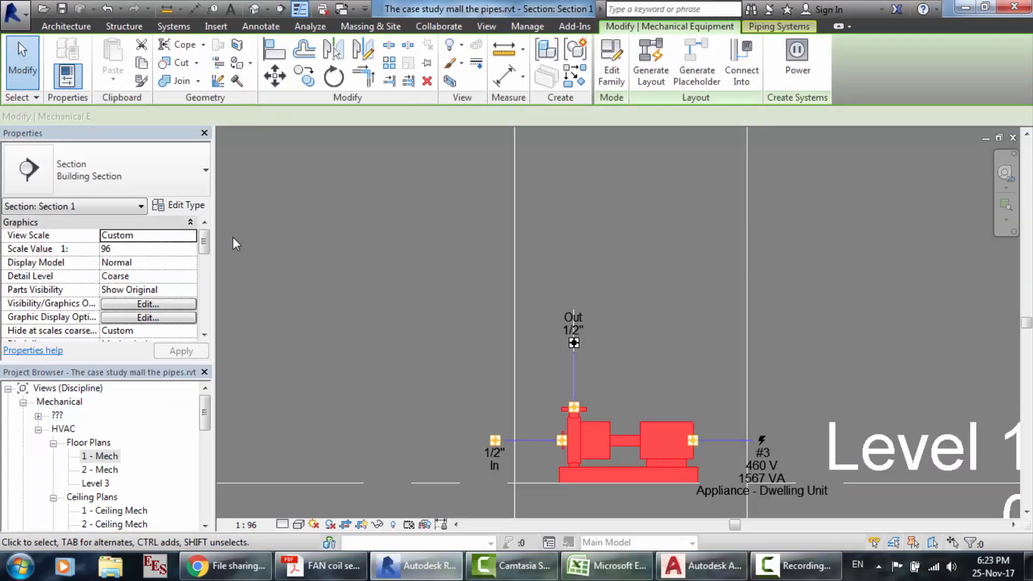
pyautogui.click(175, 207)
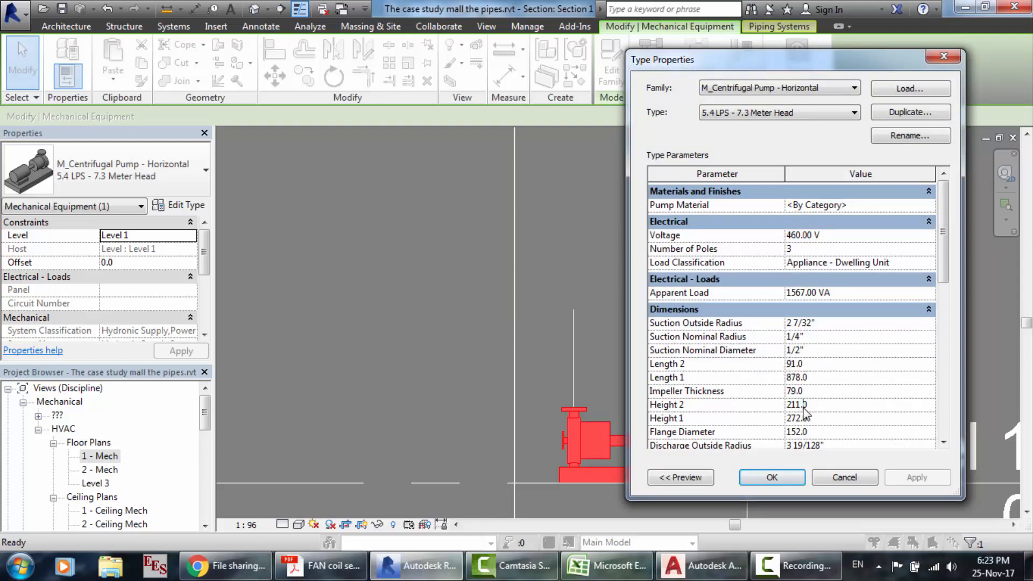
pyautogui.scroll(-2, 944, 299)
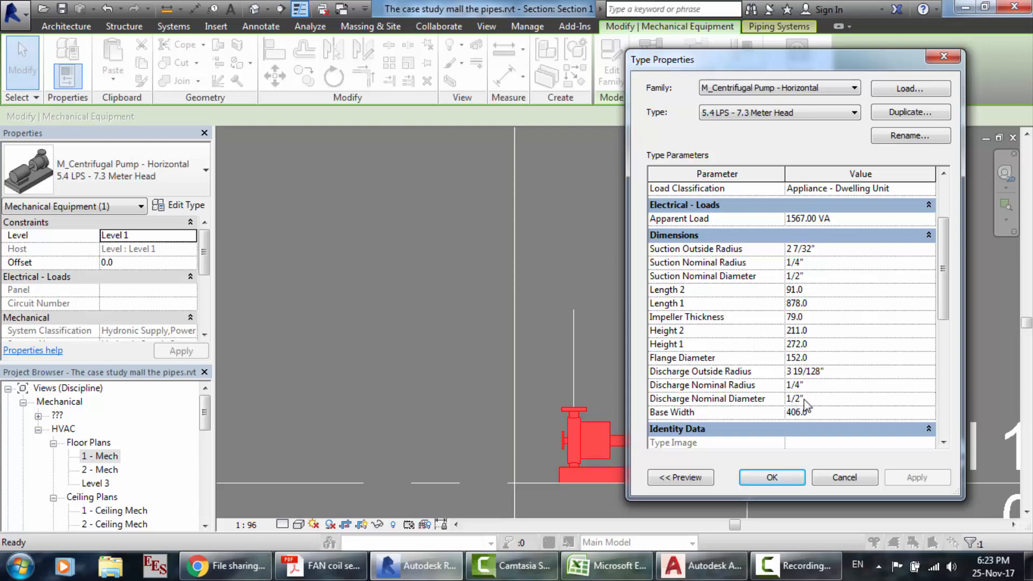
pyautogui.click(835, 478)
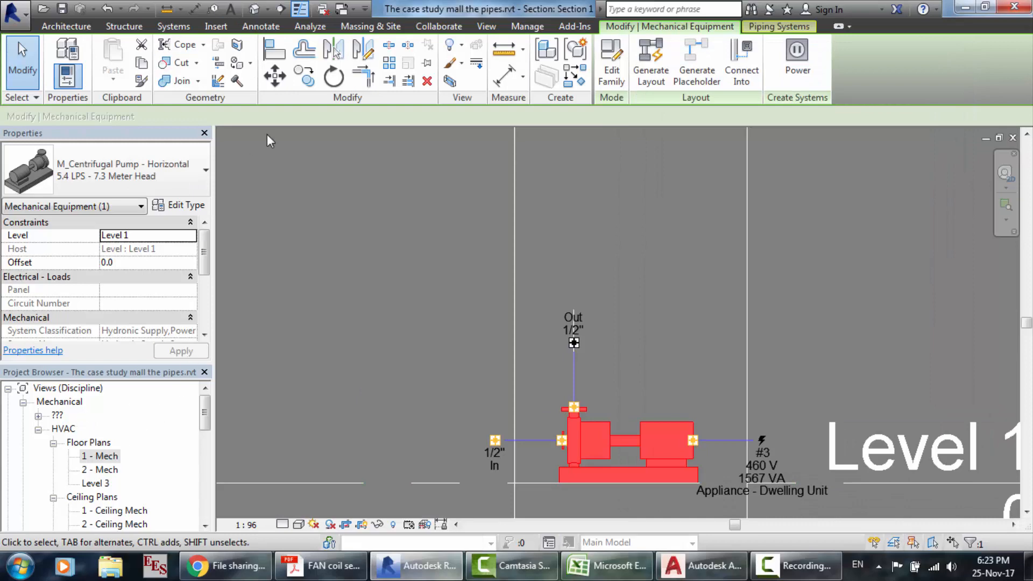
# - In the 3D view, draw a straight 1/2" pipe from the scroll chiller's inlet toward the pump at 483 mm offset, extending it by 980 mm
pyautogui.click(252, 10)
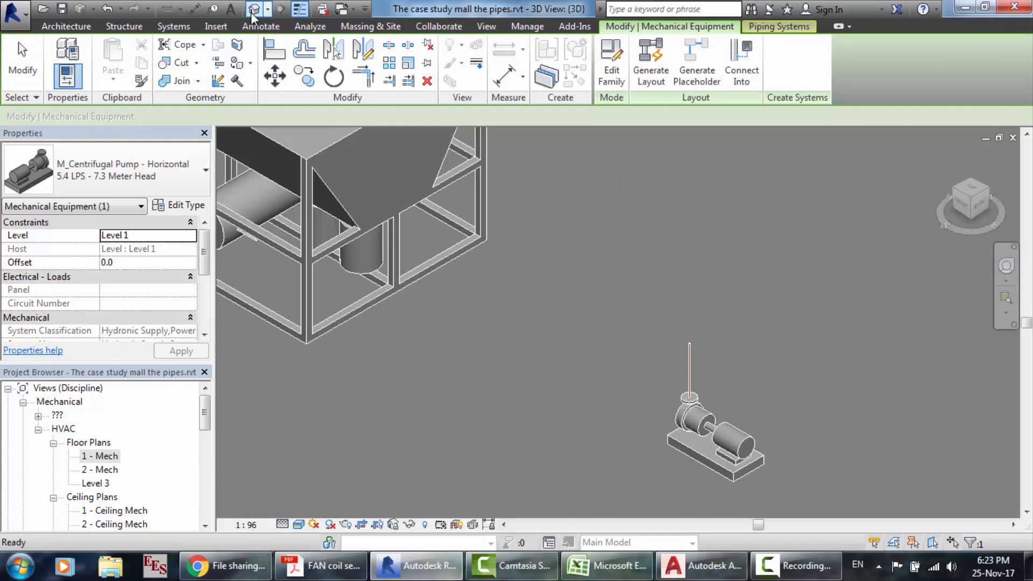
pyautogui.click(394, 209)
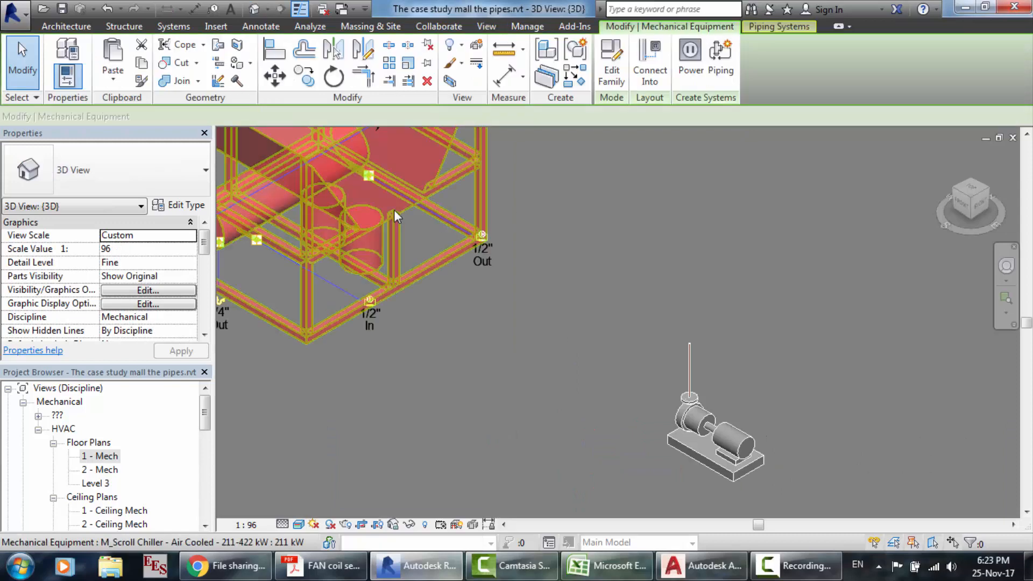
pyautogui.click(369, 302)
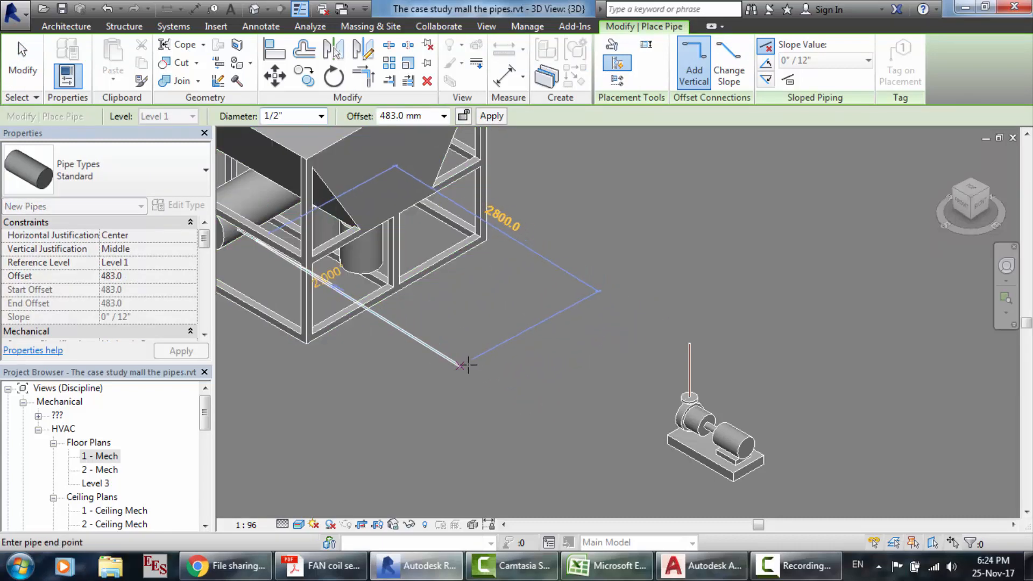
pyautogui.click(473, 363)
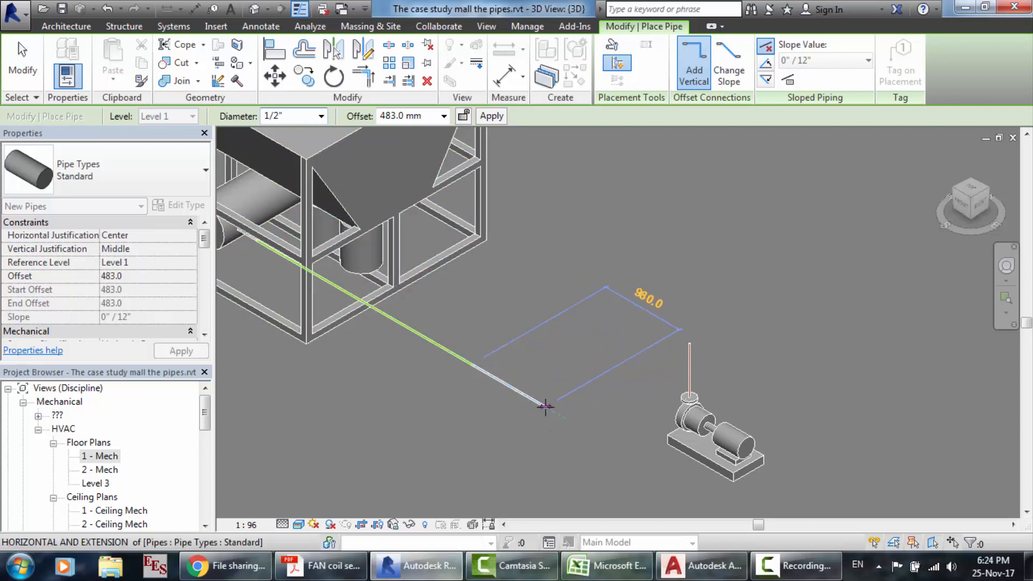
pyautogui.click(545, 406)
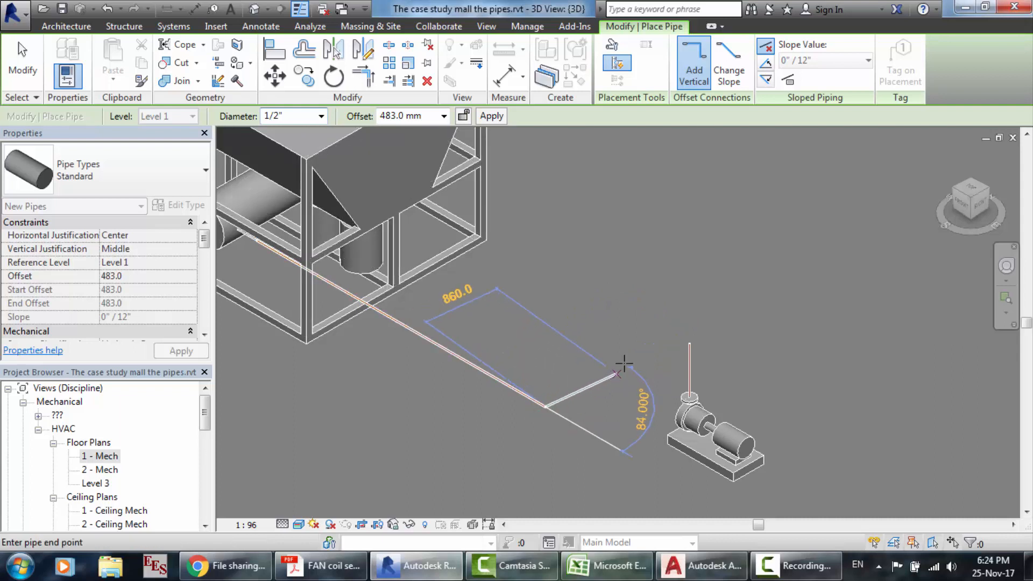
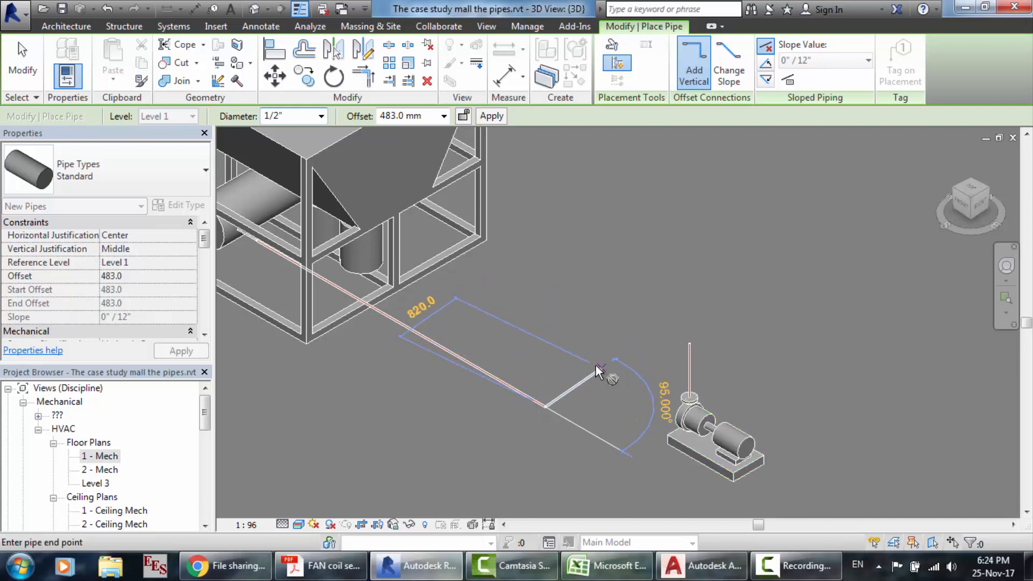
pyautogui.press('Escape')
pyautogui.press('Escape')
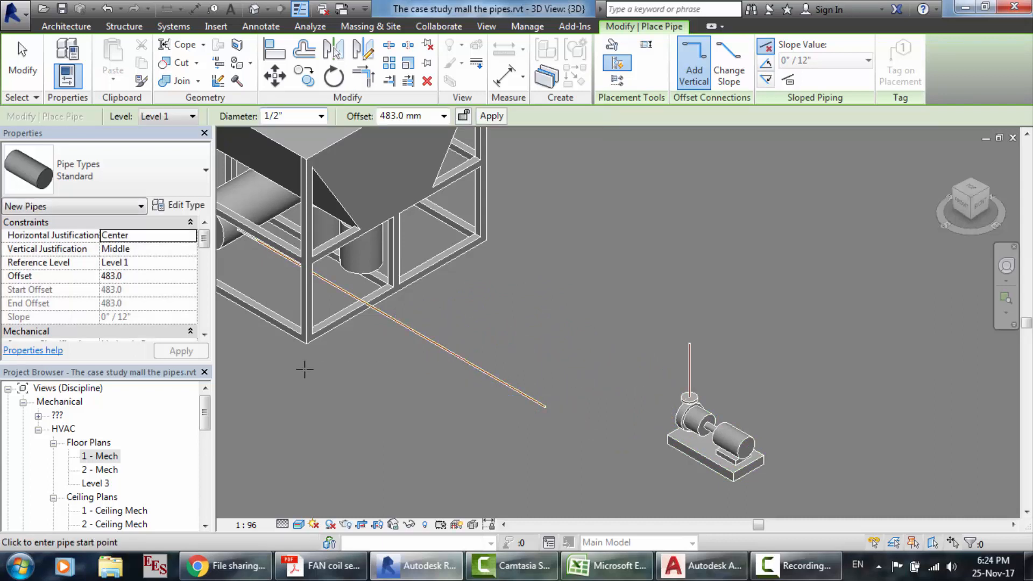
# - Delete the building section Section 1 that runs through the pump, working from the 1 - Mech floor plan
pyautogui.doubleClick(106, 456)
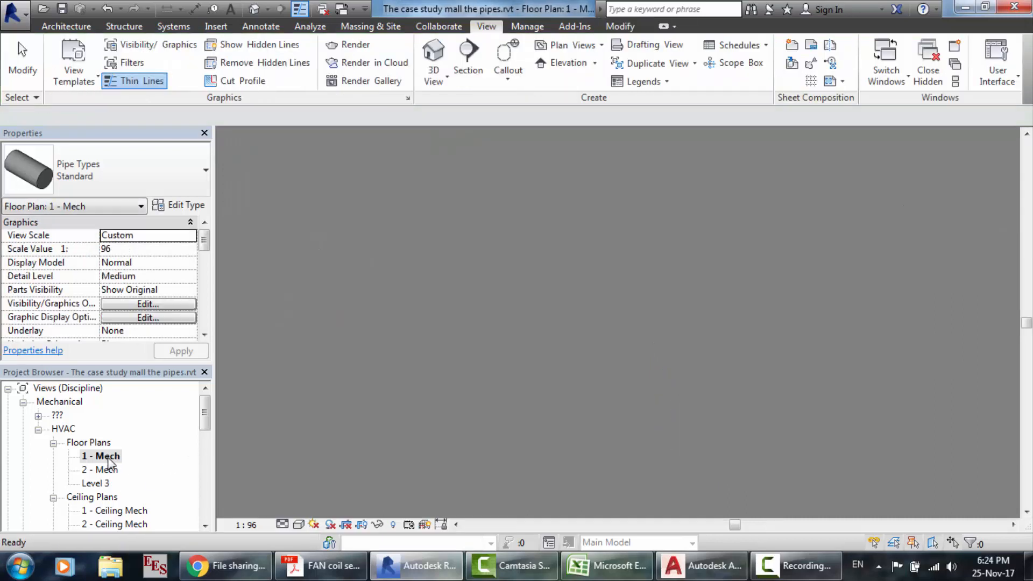
pyautogui.scroll(-2, 717, 320)
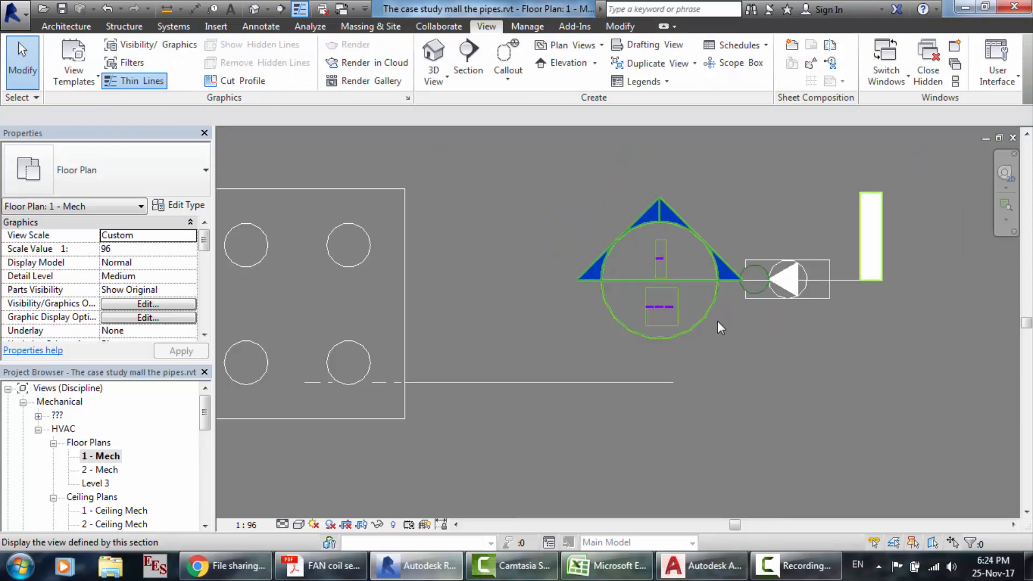
pyautogui.scroll(1, 673, 363)
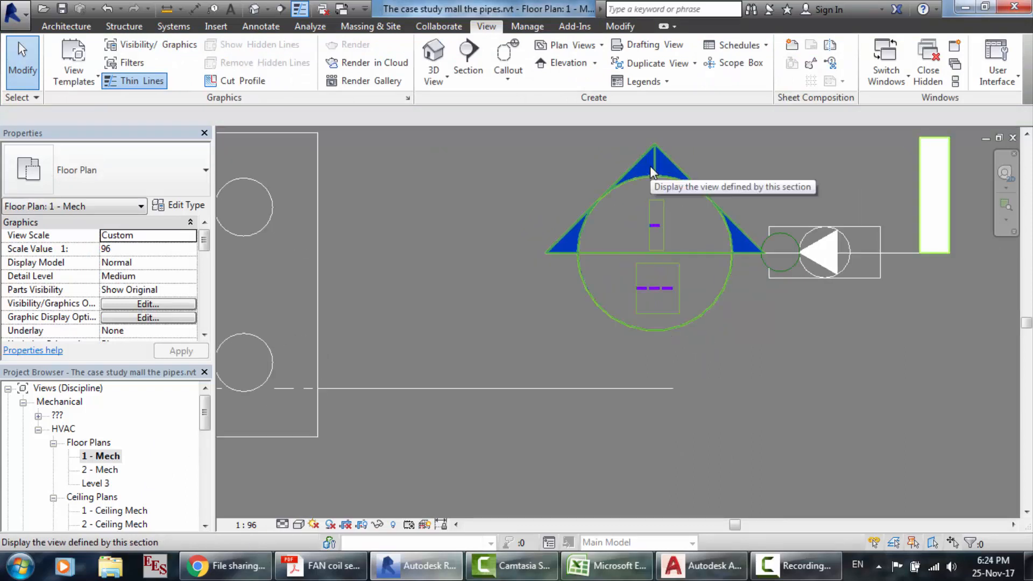
pyautogui.click(38, 416)
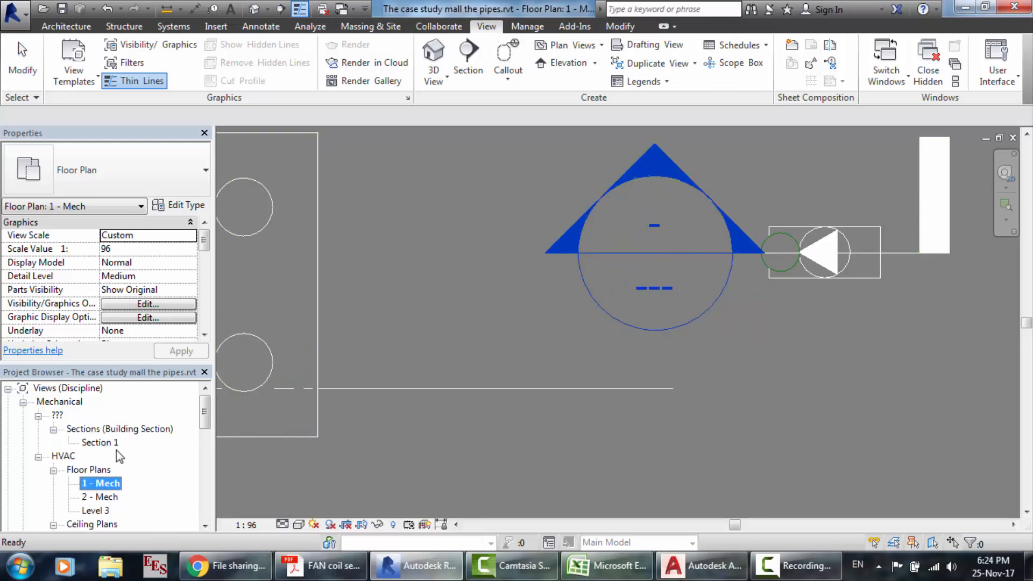
pyautogui.click(102, 444)
pyautogui.press('Delete')
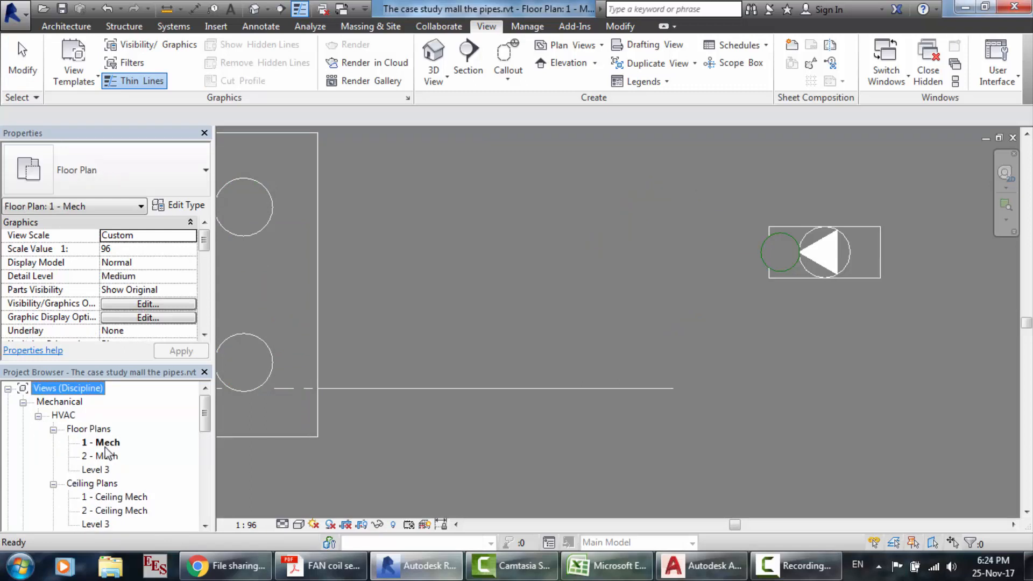
# - Draw a 1/2" pipe at 483 mm offset from the chiller pipe's free end, perpendicular for 1072.5 mm, to align with the pump's centreline
pyautogui.click(788, 275)
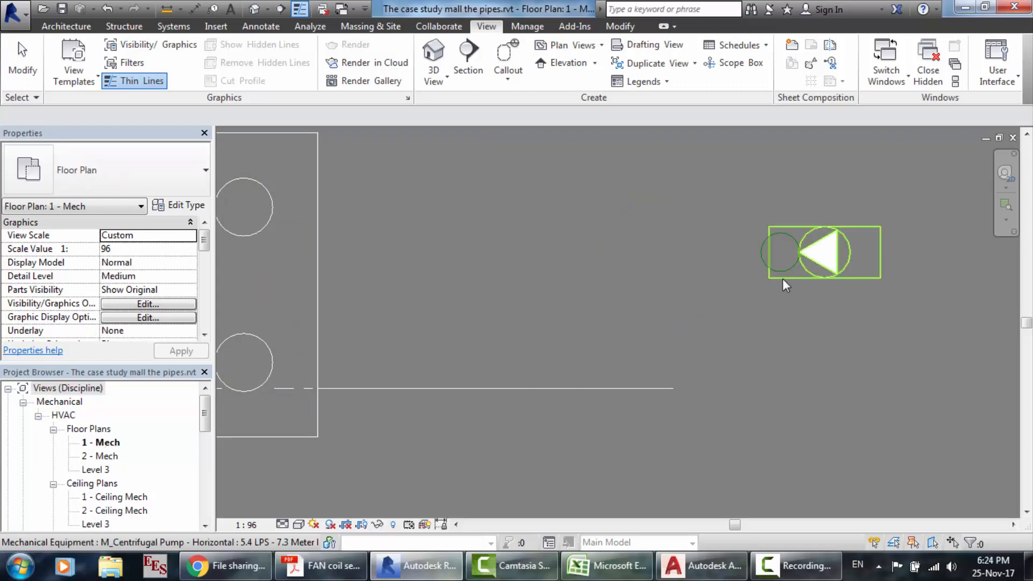
pyautogui.click(668, 387)
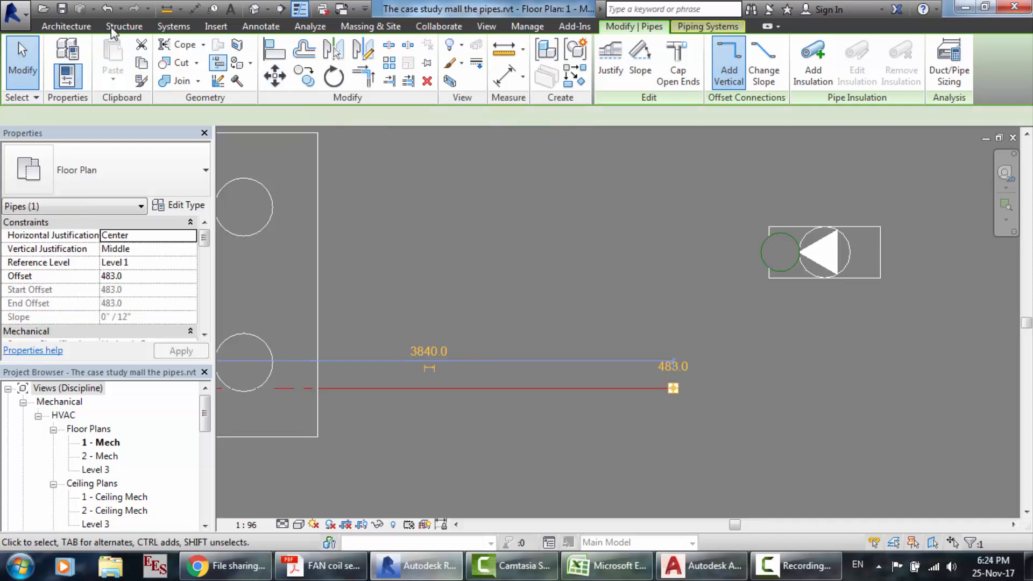
pyautogui.click(181, 30)
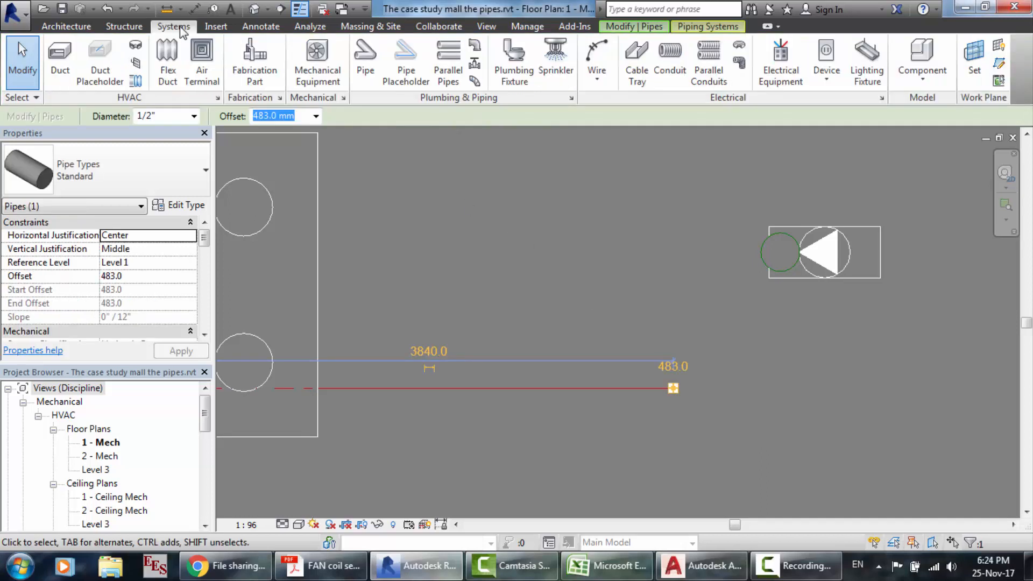
pyautogui.click(365, 70)
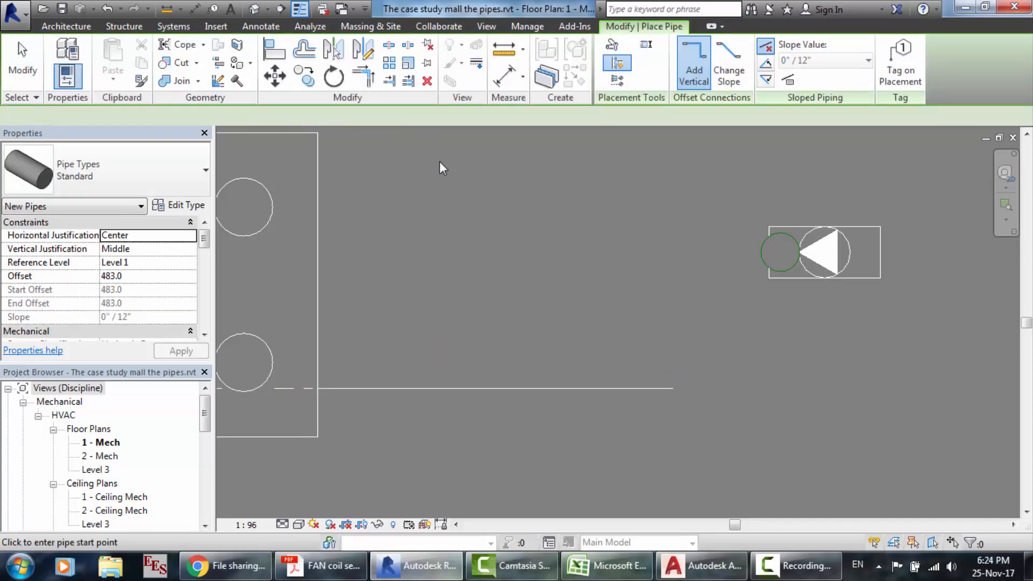
pyautogui.click(673, 388)
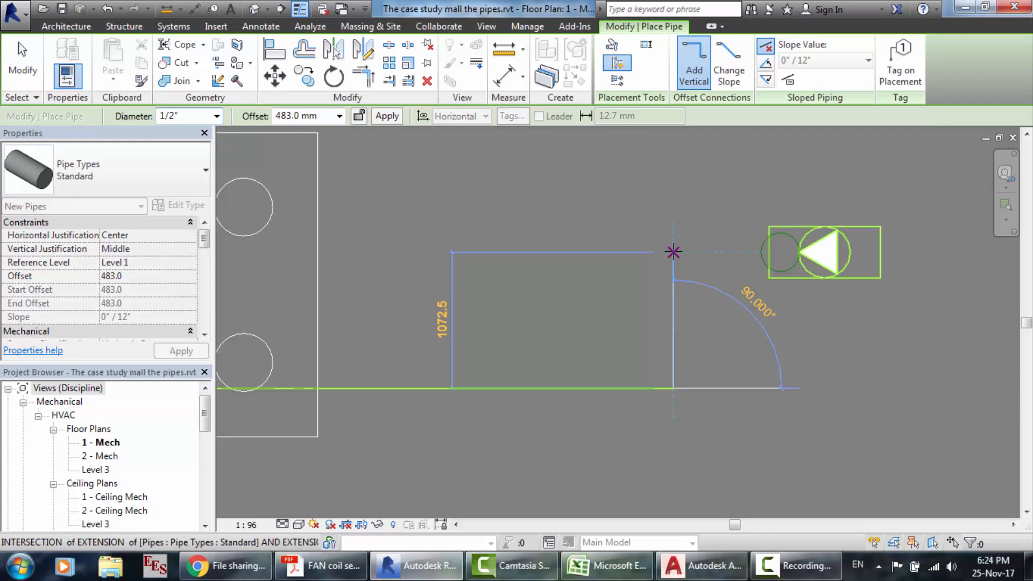
pyautogui.click(673, 251)
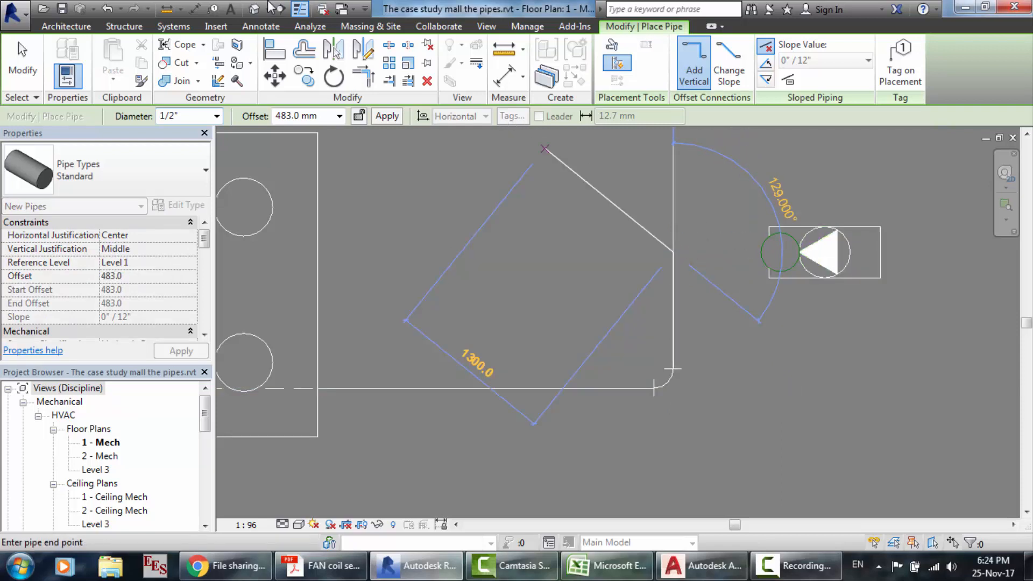
# - In the 3D view, try to connect the new branch's free end to the top of the pump's vertical pipe
pyautogui.click(250, 11)
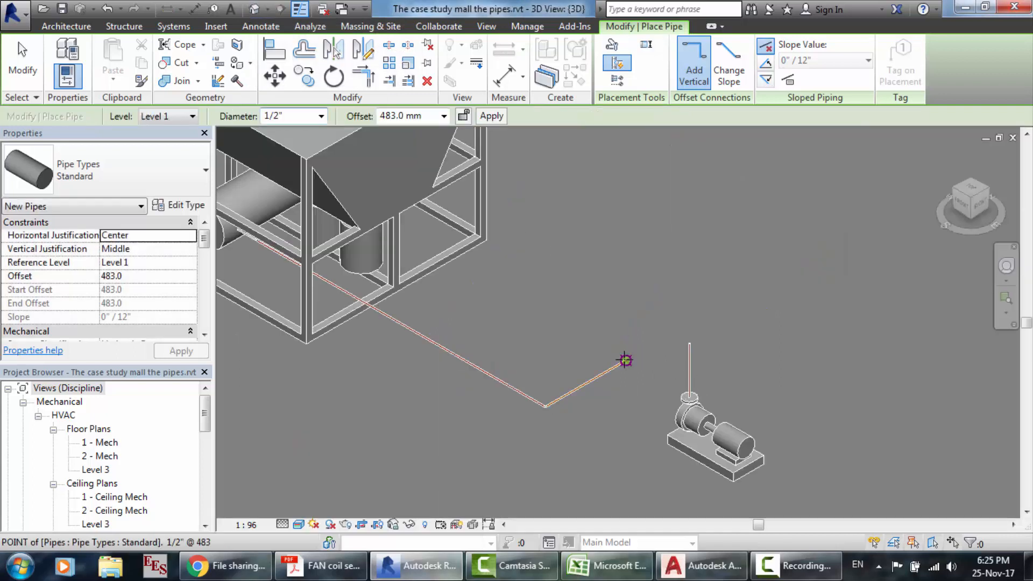
pyautogui.scroll(1, 626, 360)
pyautogui.scroll(2, 626, 359)
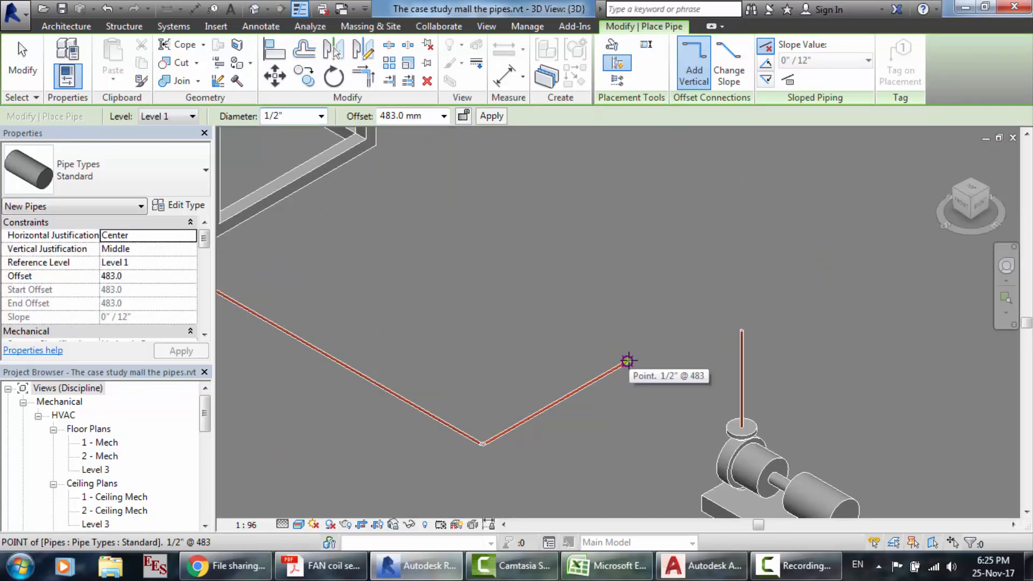
pyautogui.click(630, 360)
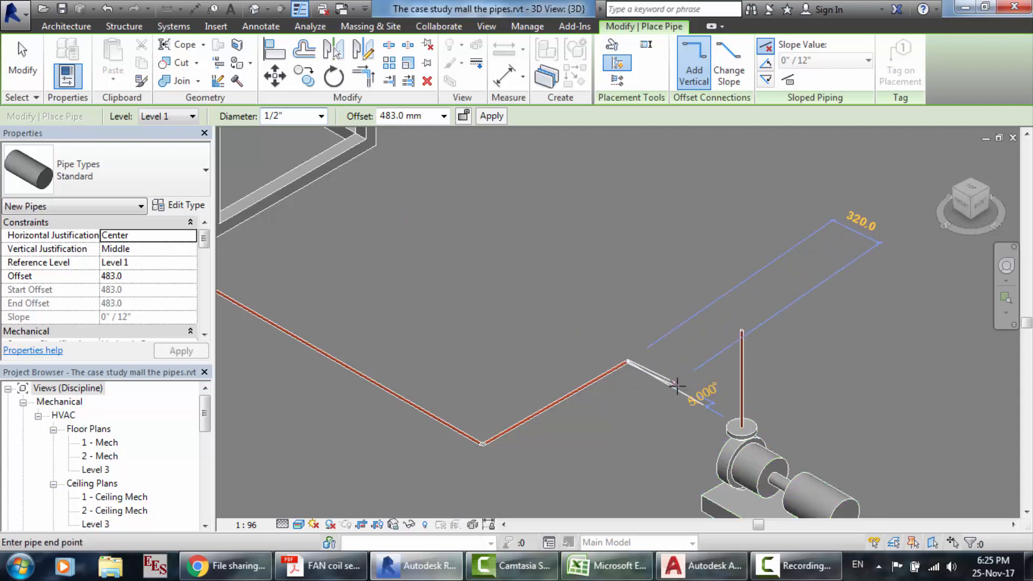
pyautogui.click(745, 329)
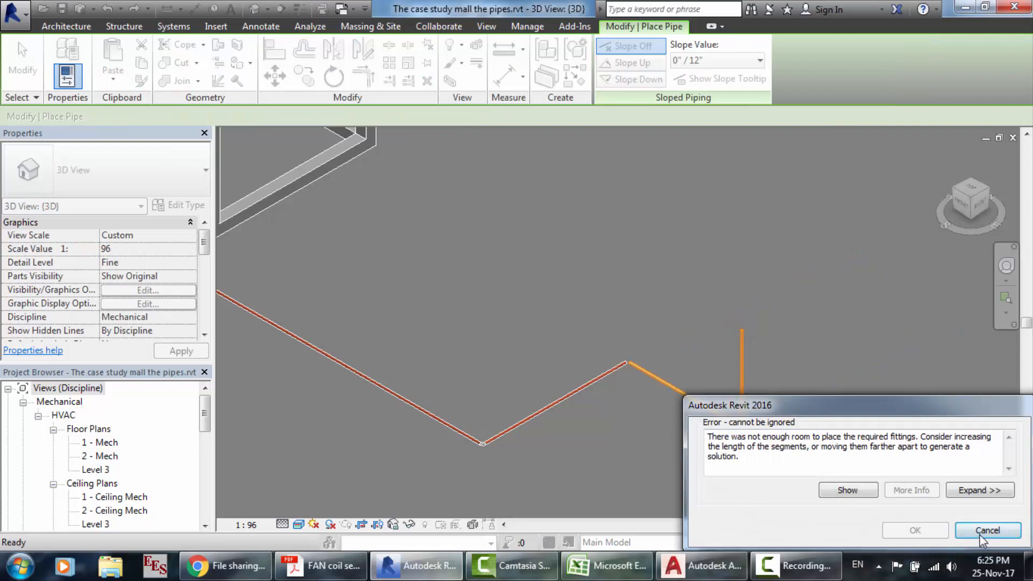
pyautogui.click(981, 534)
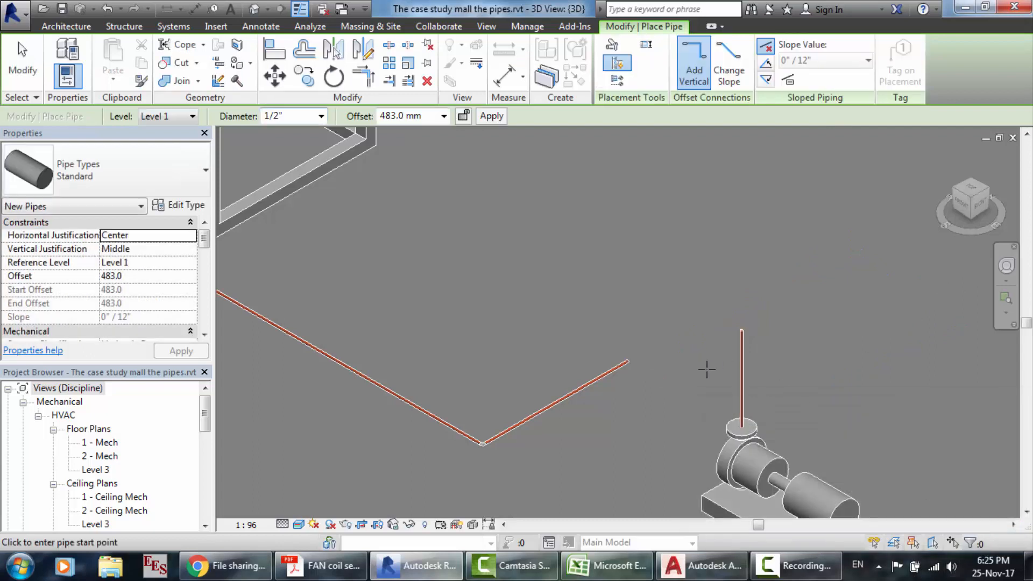
pyautogui.press('Escape')
pyautogui.press('Escape')
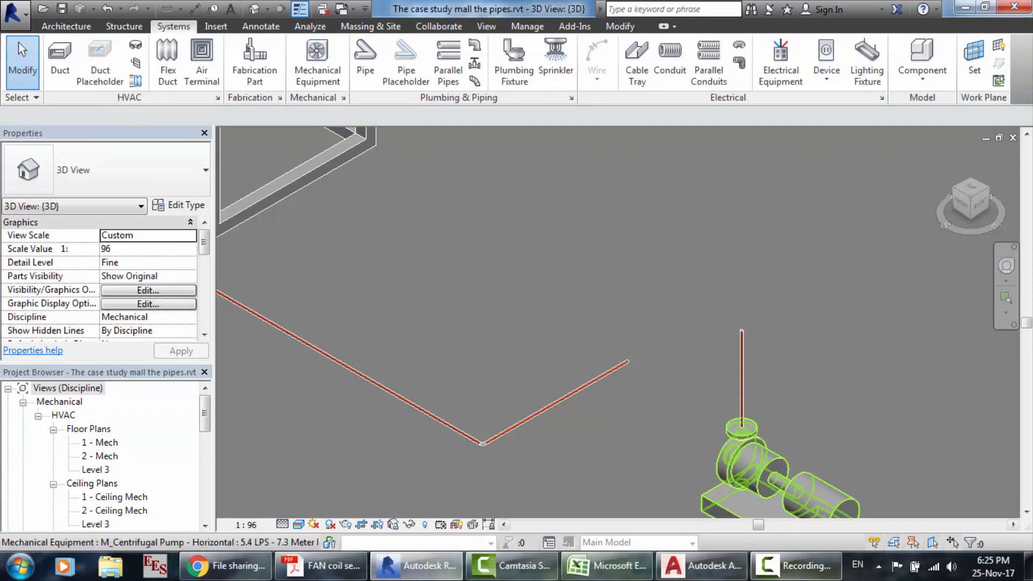
pyautogui.click(959, 501)
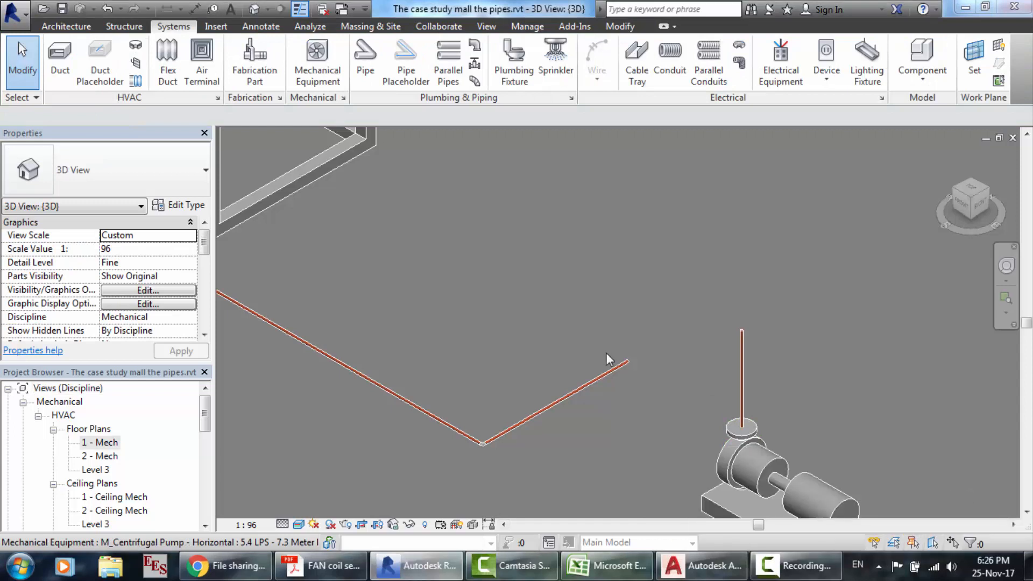
# - In the 1 - Mech floor plan, measure the distance from the branch pipe's free end to the pump outlet's centre
pyautogui.doubleClick(103, 442)
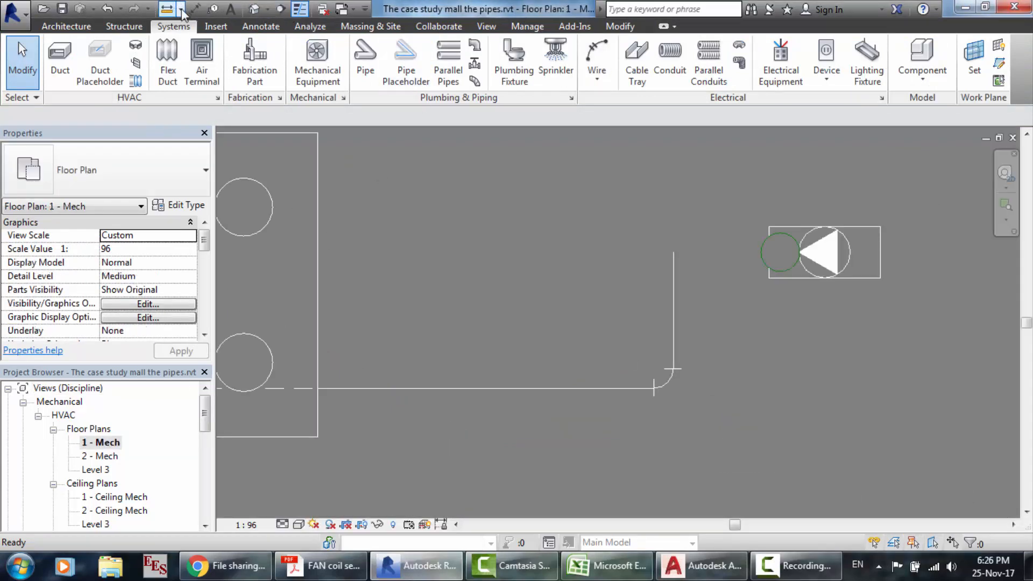
pyautogui.click(181, 10)
pyautogui.click(673, 252)
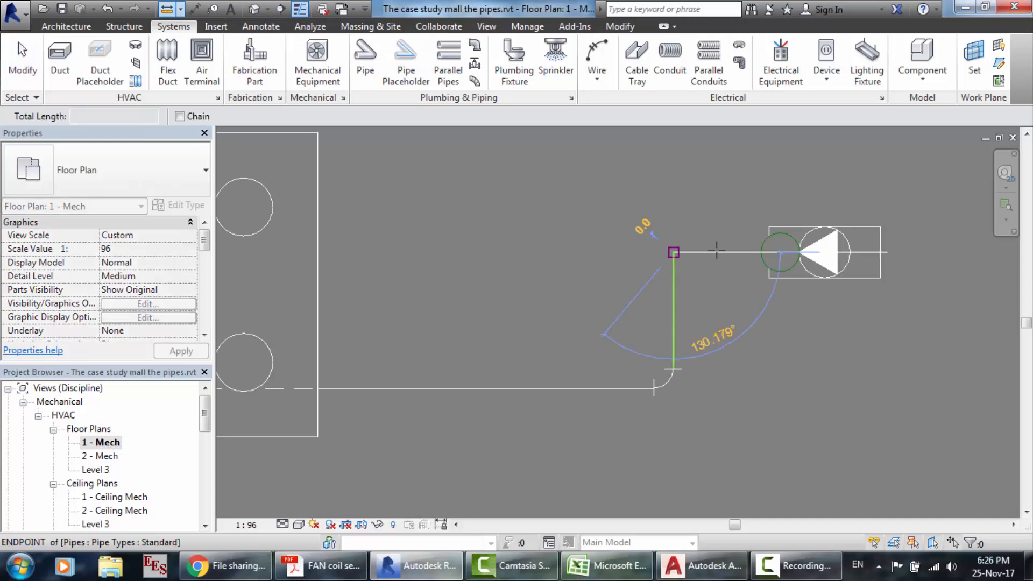
pyautogui.click(781, 252)
pyautogui.press('Escape')
pyautogui.press('Escape')
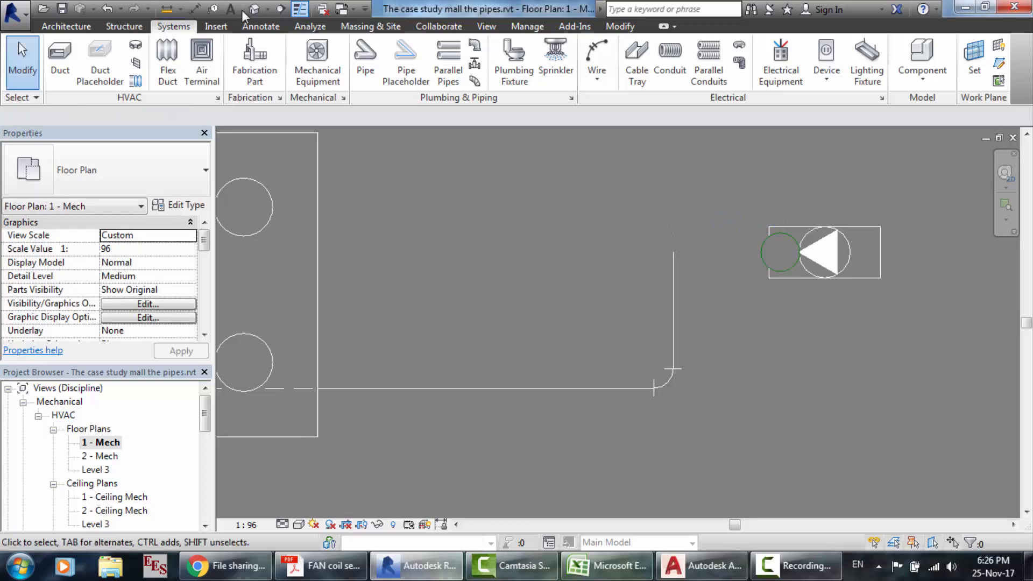
pyautogui.click(253, 11)
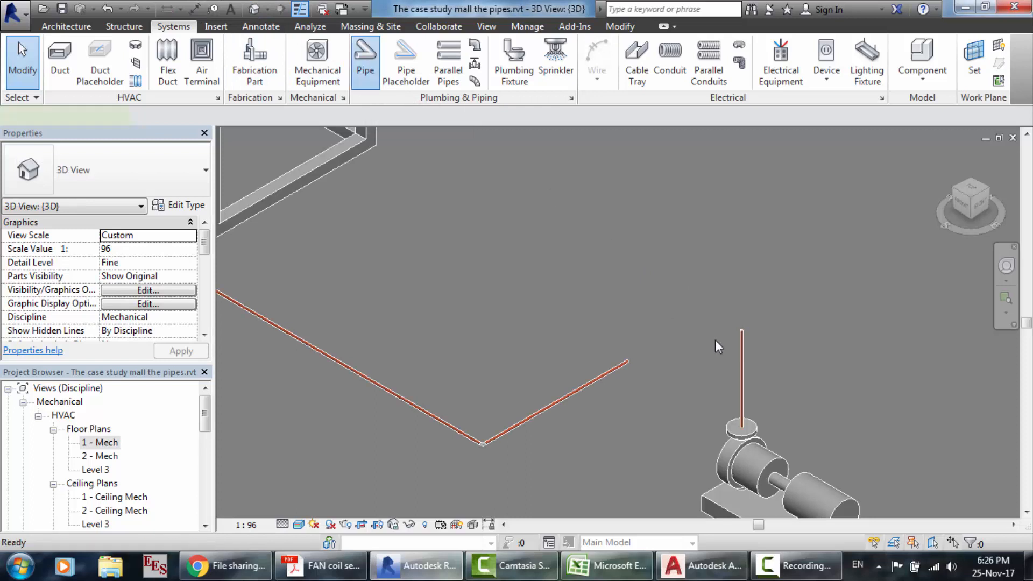
pyautogui.click(742, 329)
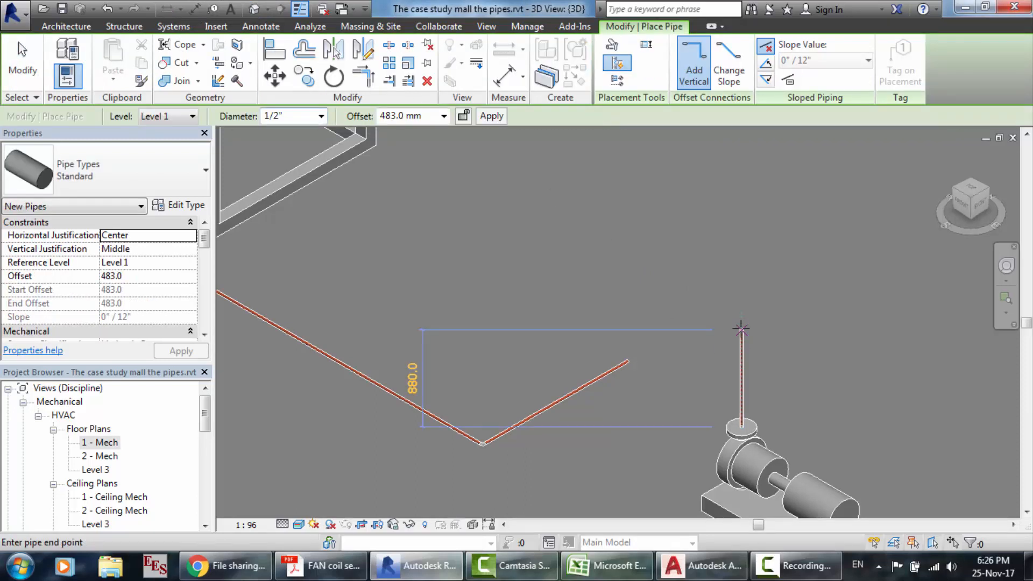
pyautogui.press('Escape')
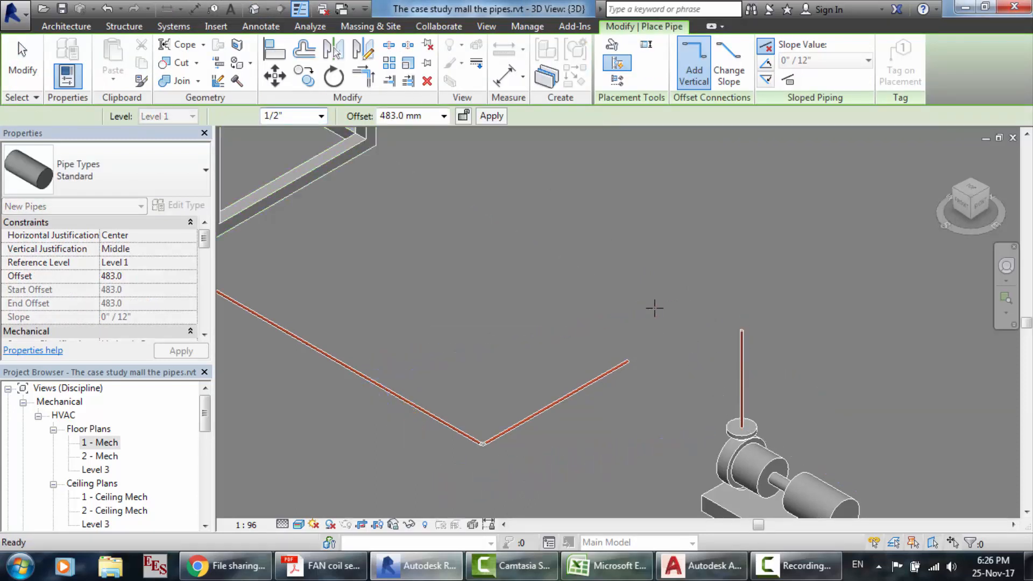
pyautogui.press('Escape')
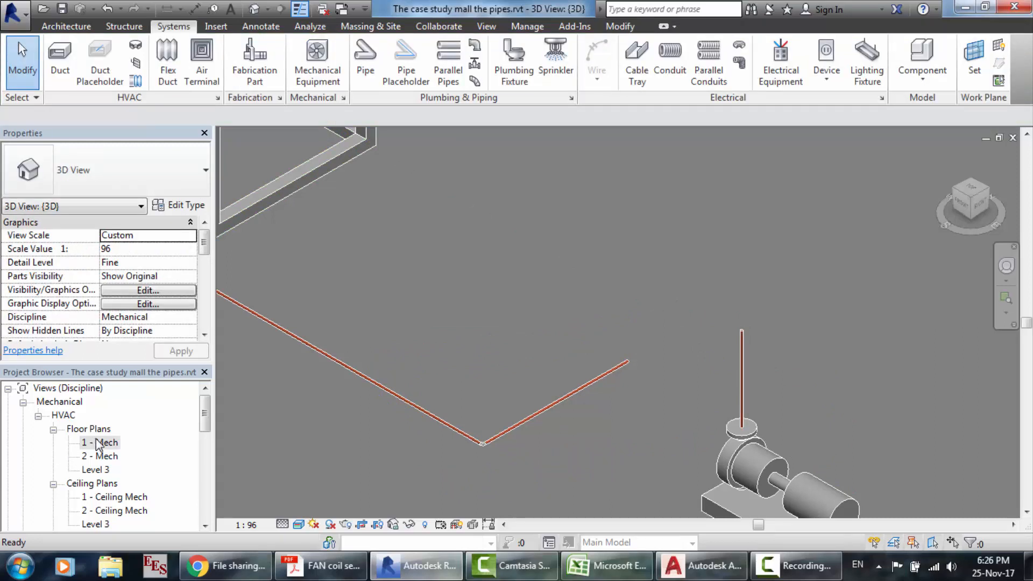
# - Create a building section running horizontally through the pump in the 1 - Mech floor plan and open its section view
pyautogui.doubleClick(100, 442)
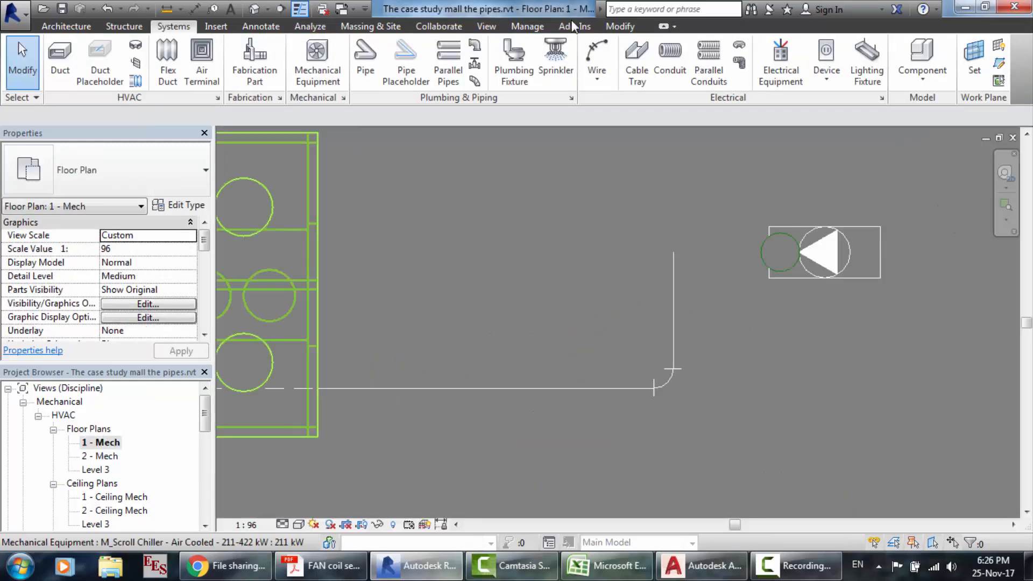
pyautogui.click(487, 27)
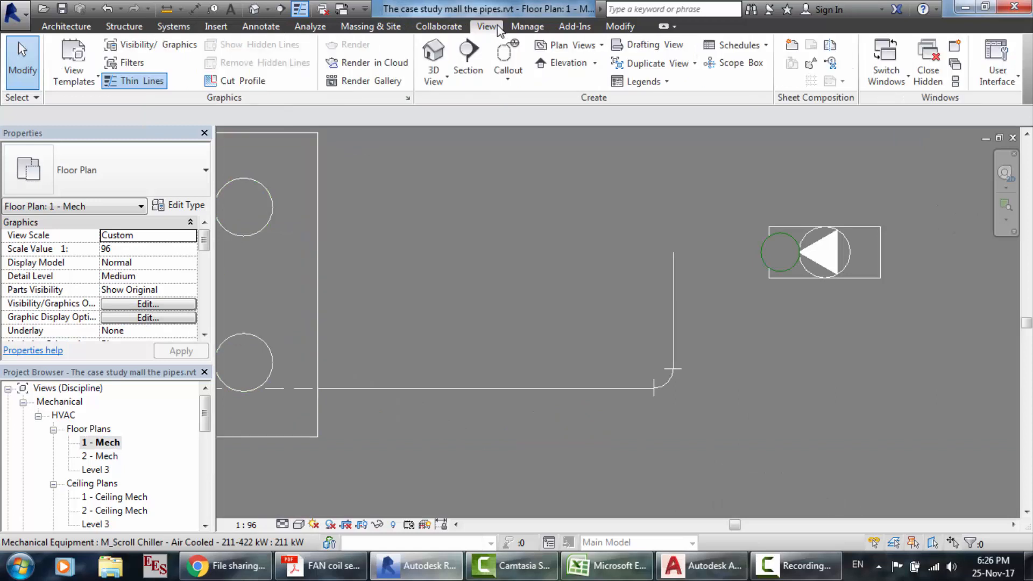
pyautogui.click(468, 54)
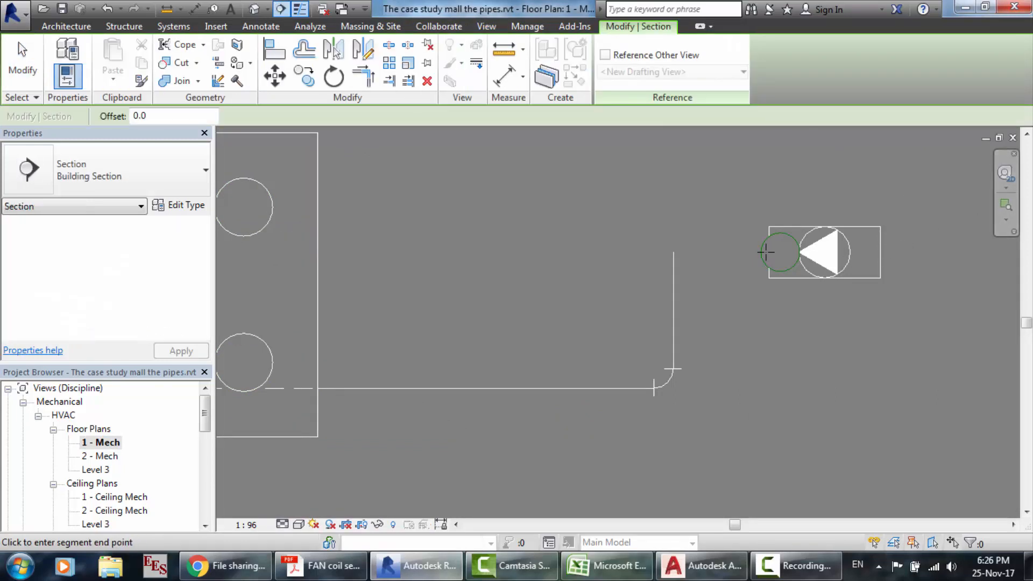
pyautogui.press('Escape')
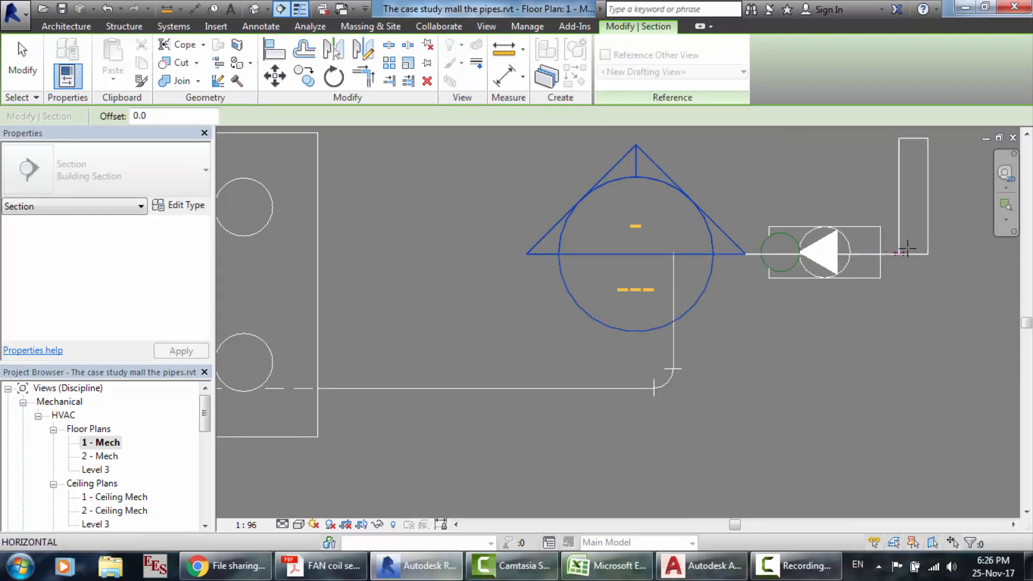
pyautogui.click(909, 252)
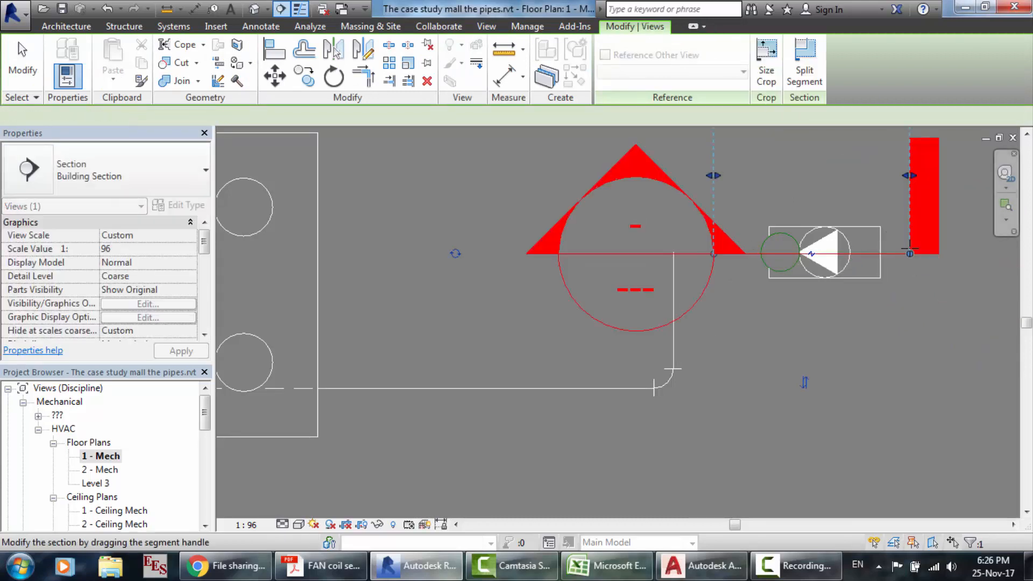
pyautogui.press('Escape')
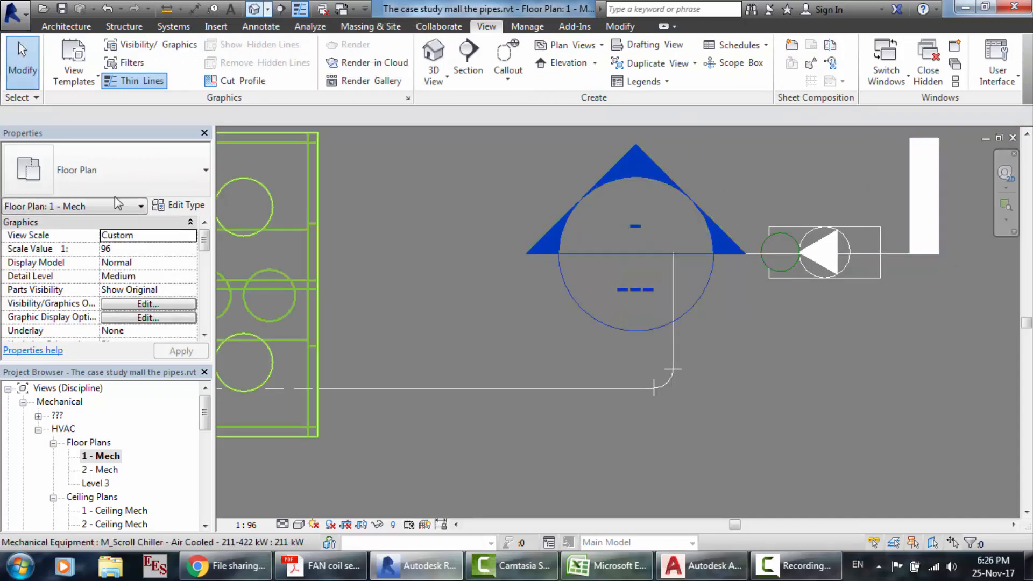
pyautogui.click(37, 416)
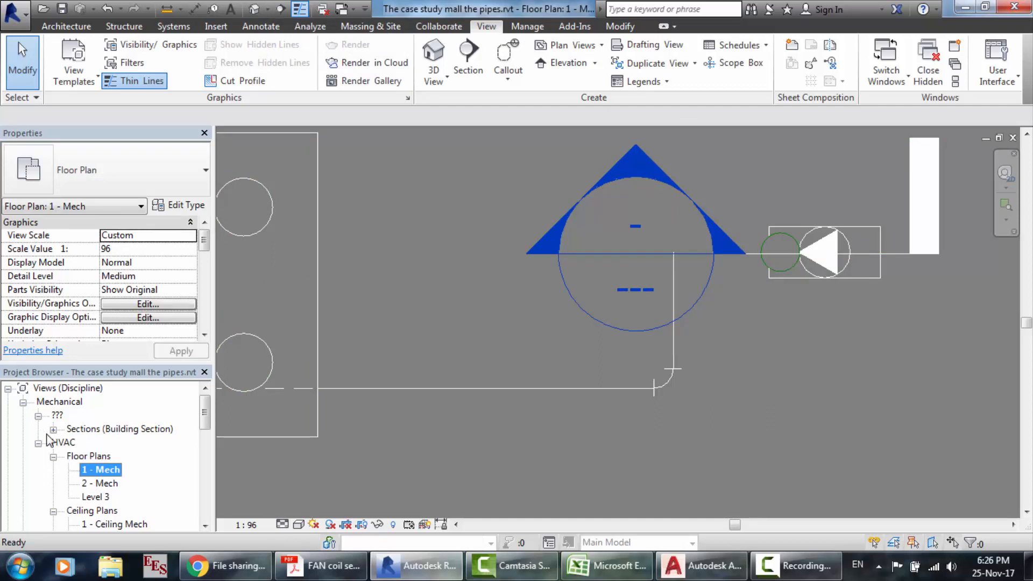
pyautogui.click(53, 429)
pyautogui.doubleClick(103, 443)
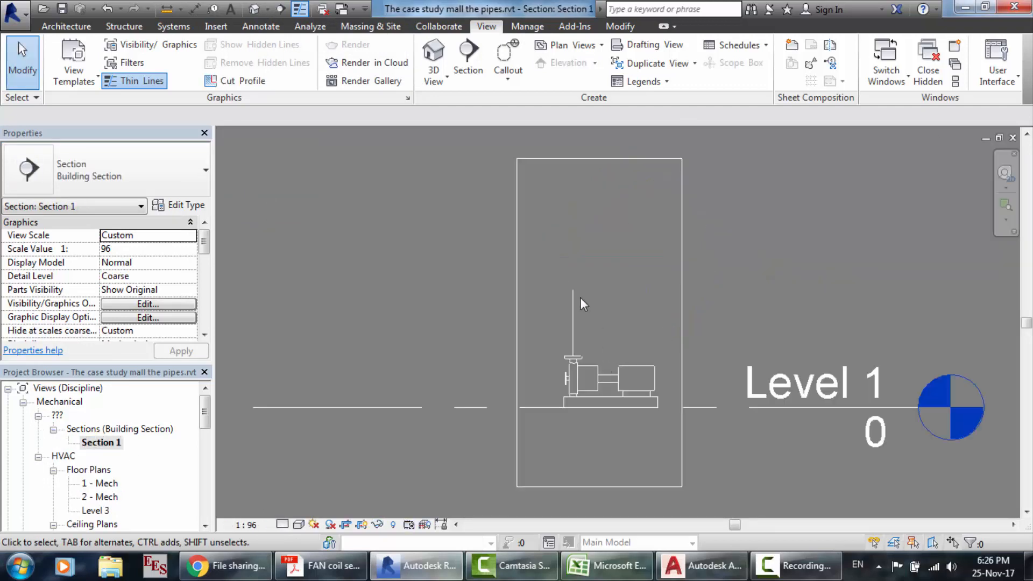
# - In Section 1, draw a 1/2" horizontal pipe about 666 mm long from the top of the pump's vertical pipe, away from the pump
pyautogui.scroll(3, 572, 275)
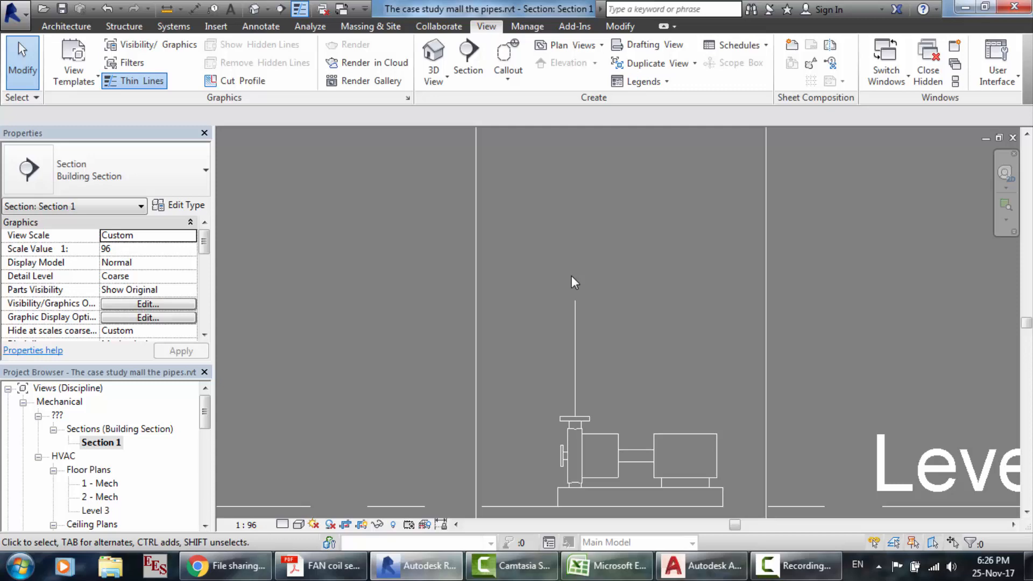
pyautogui.click(576, 304)
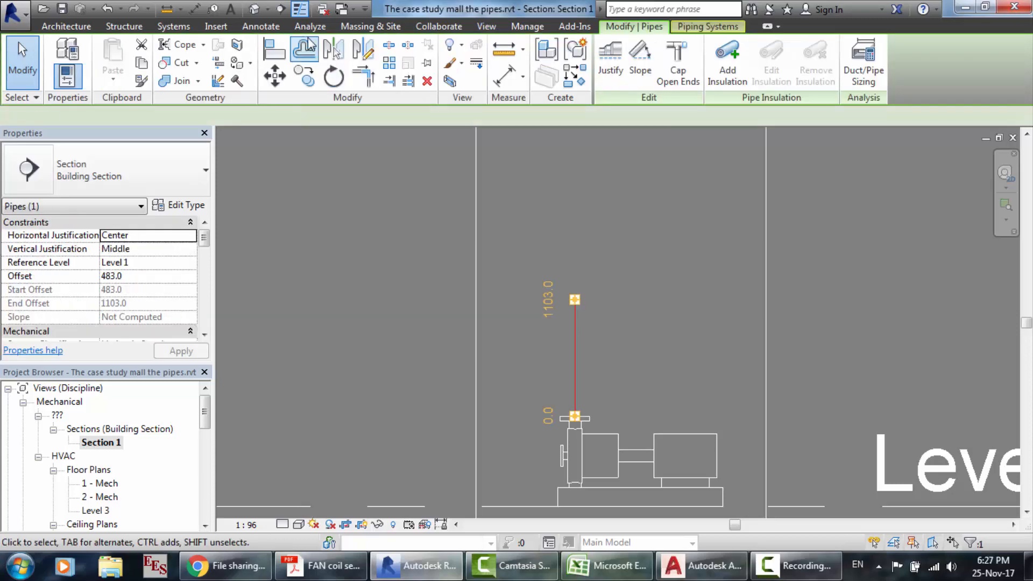
pyautogui.click(173, 27)
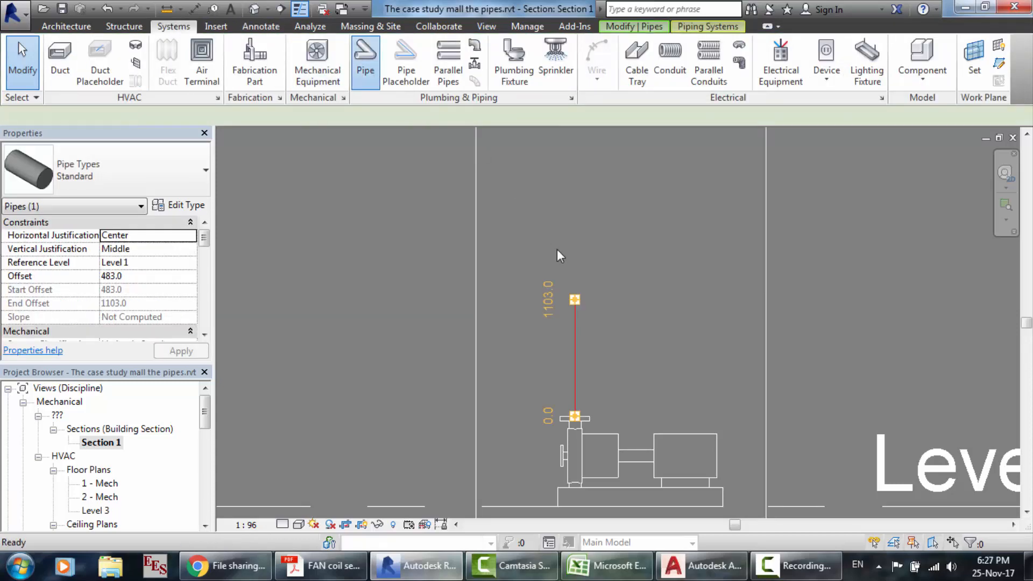
pyautogui.press('p')
pyautogui.press('i')
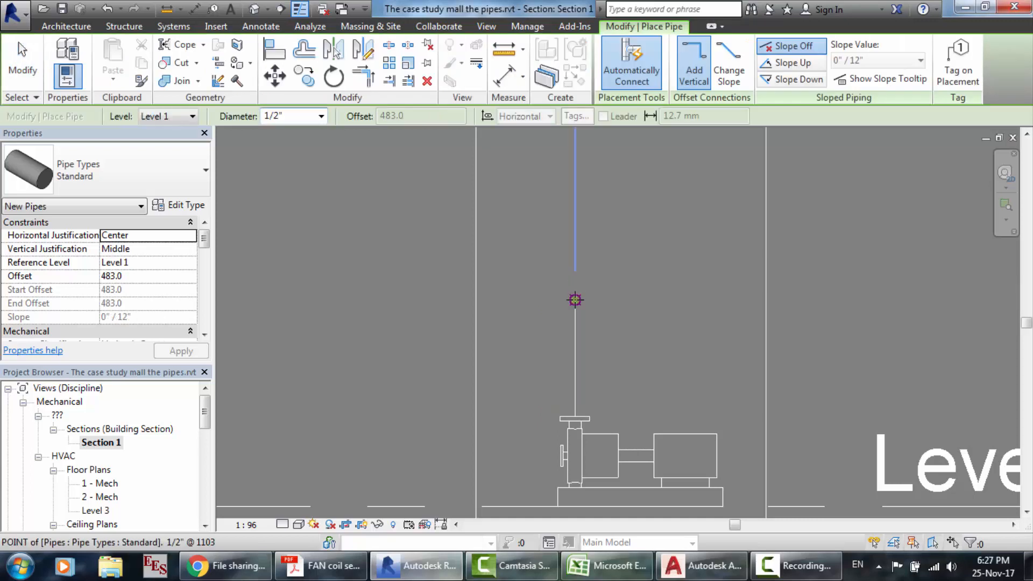
pyautogui.click(575, 300)
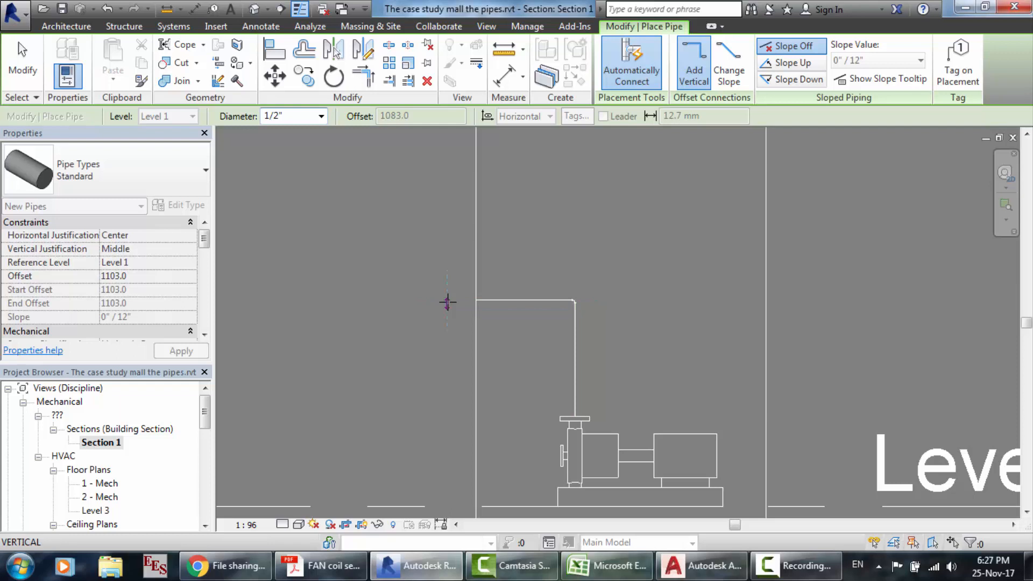
pyautogui.press('Escape')
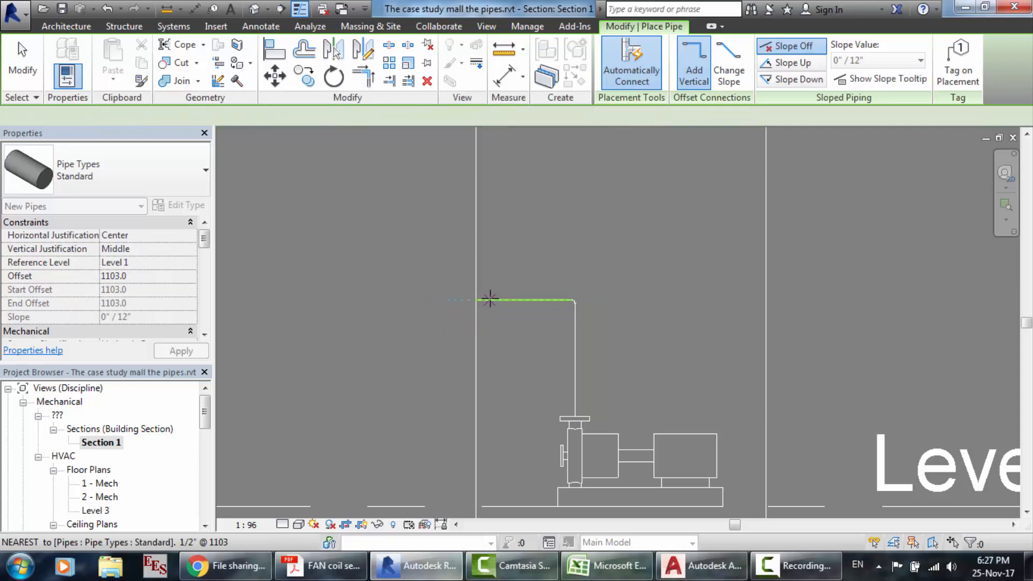
pyautogui.press('Escape')
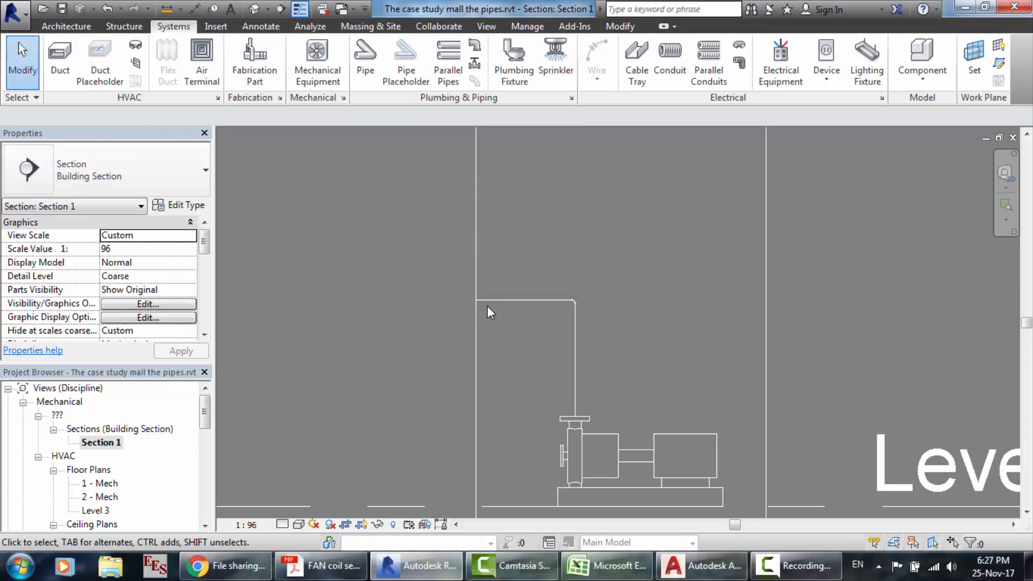
# - In the 3D view, set the length of the pump's new horizontal pipe to 850.6 mm
pyautogui.click(490, 305)
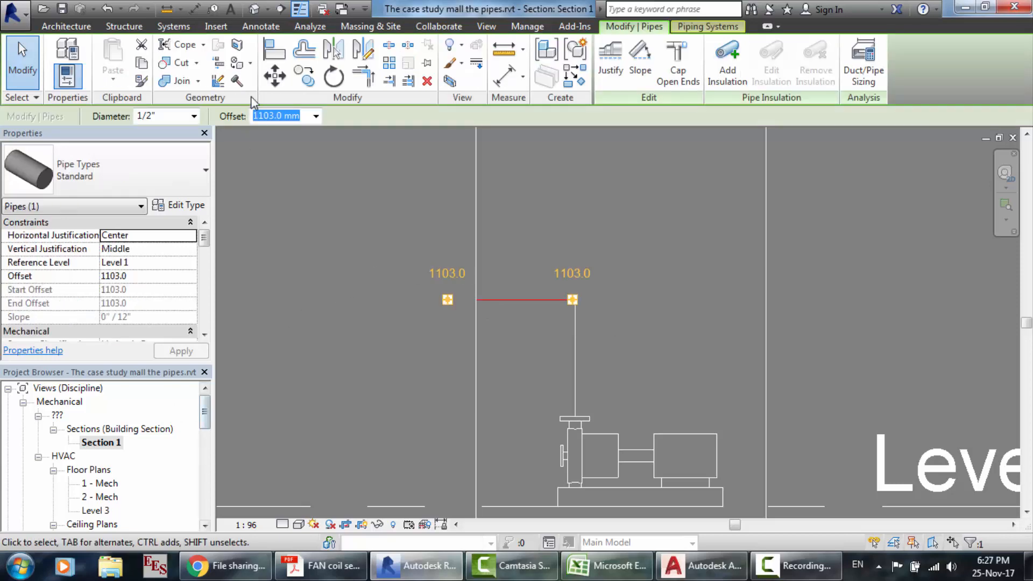
pyautogui.click(255, 9)
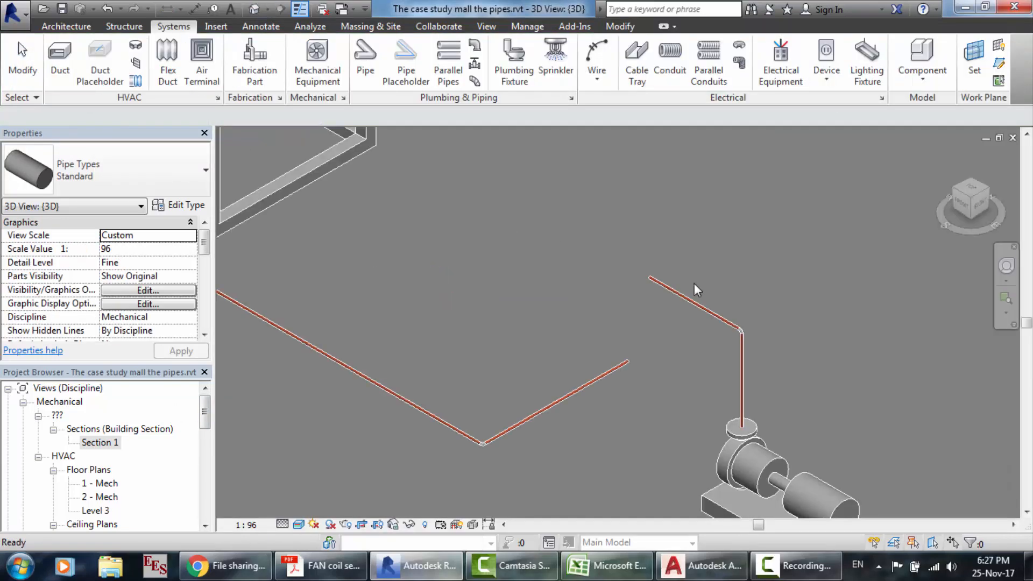
pyautogui.click(696, 301)
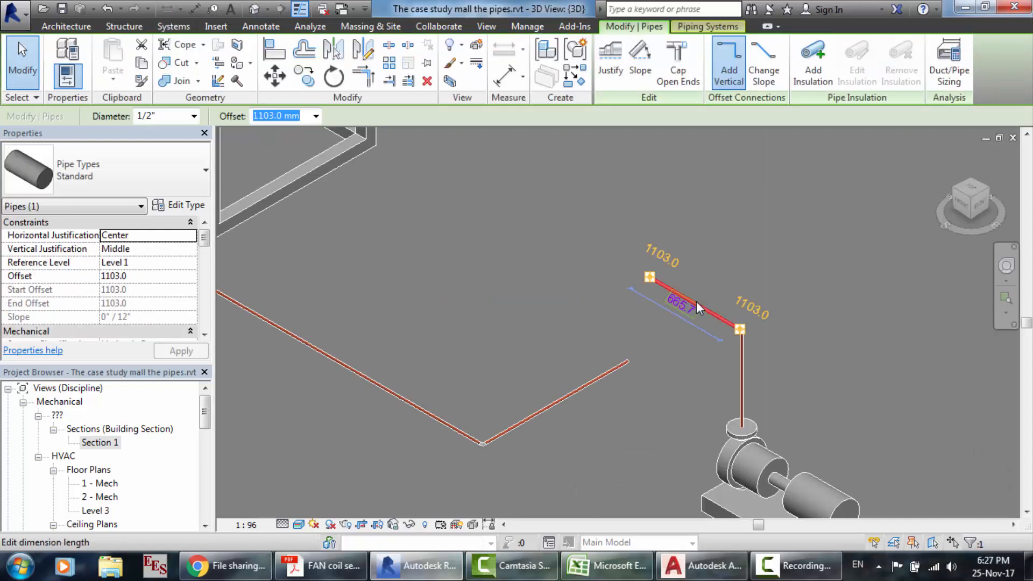
pyautogui.click(681, 304)
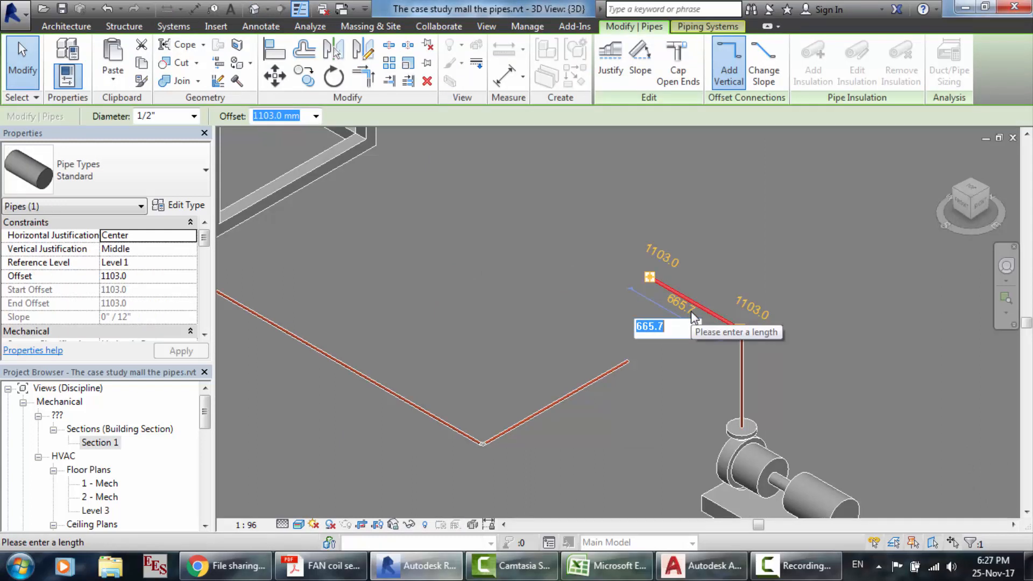
pyautogui.write('850.6')
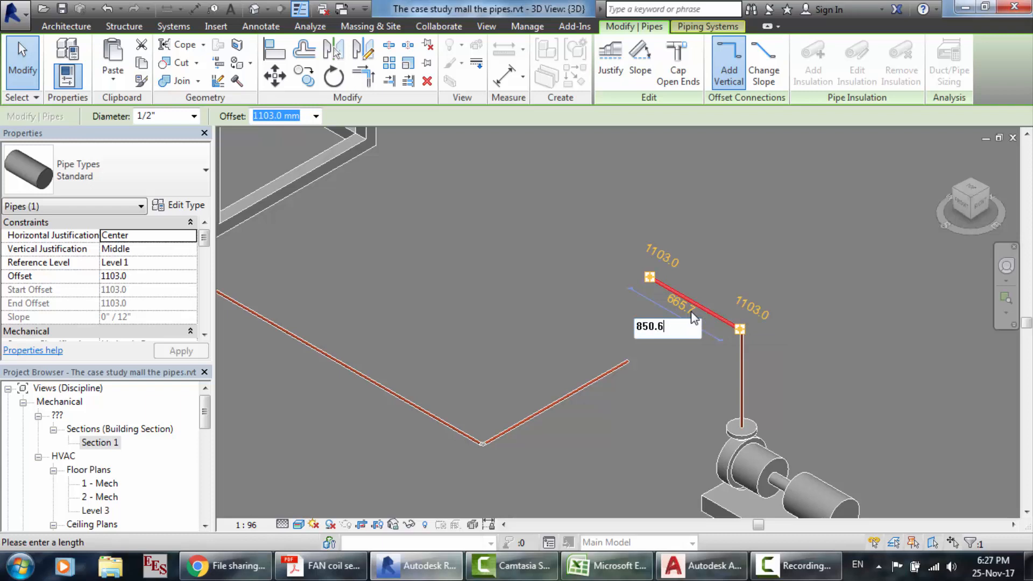
pyautogui.press('Return')
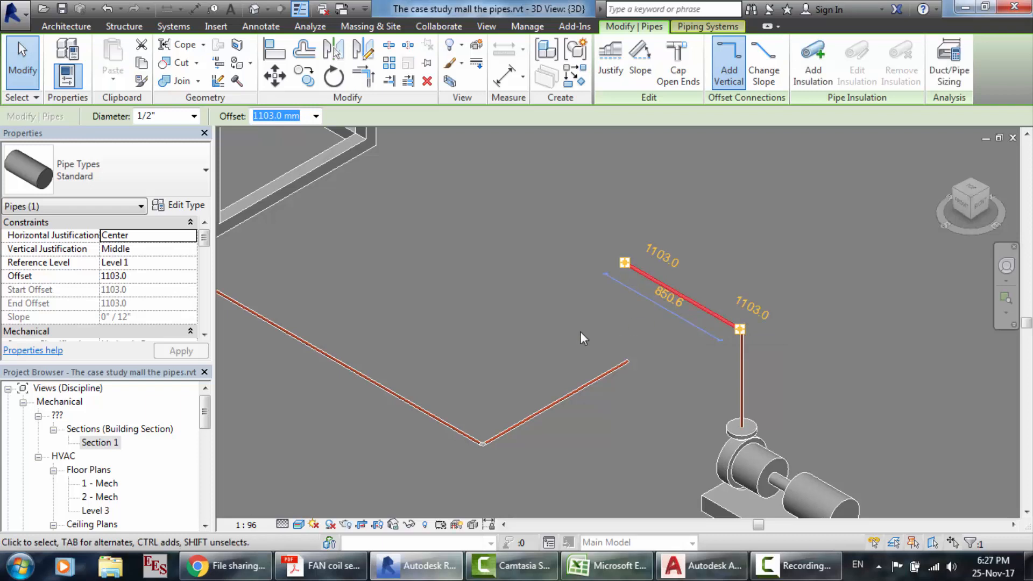
pyautogui.press('Escape')
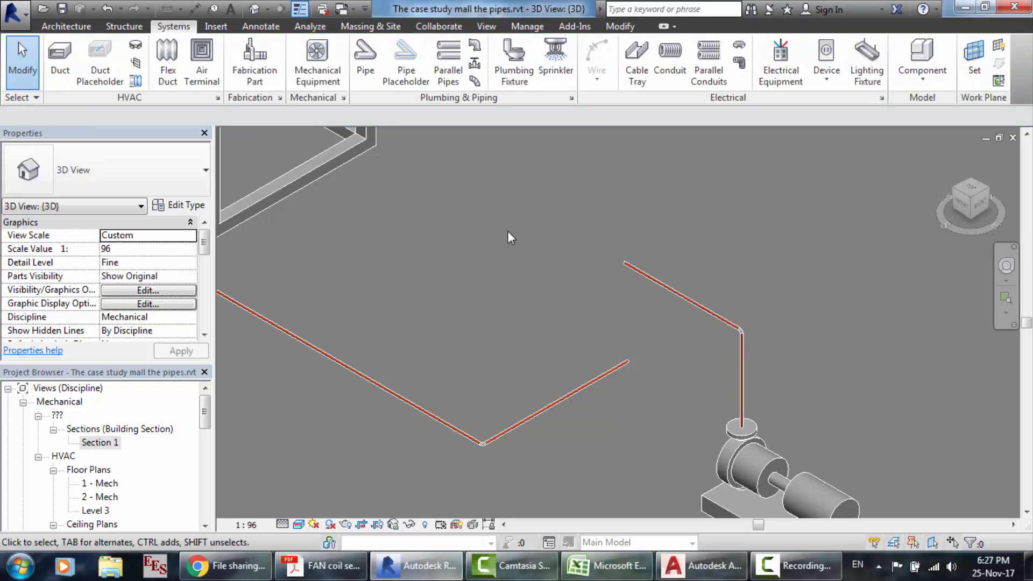
# - Try to draw a 1/2" pipe from the free end of the pump's horizontal pipe down to the chiller branch's free end
pyautogui.click(365, 69)
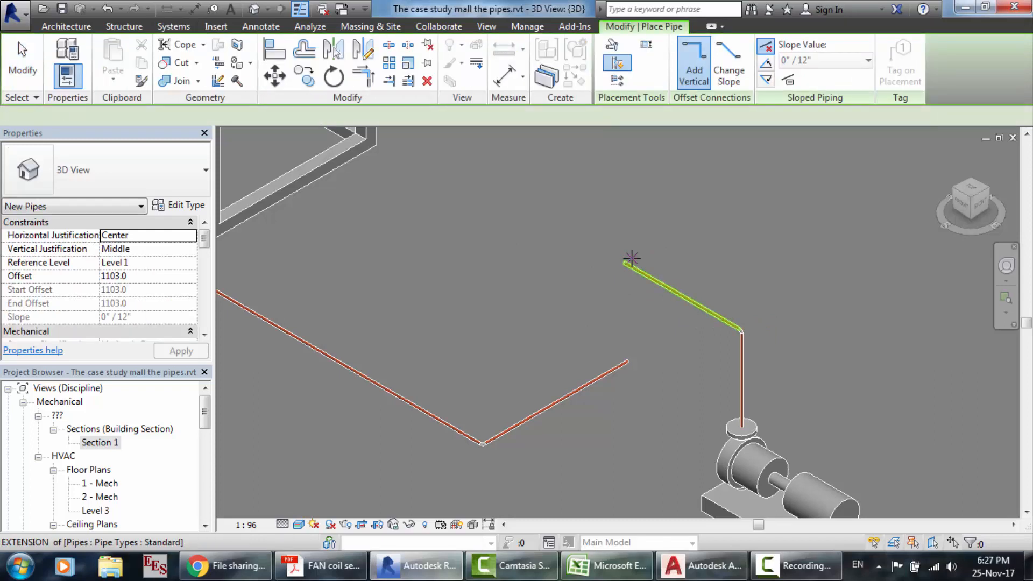
pyautogui.scroll(2, 632, 259)
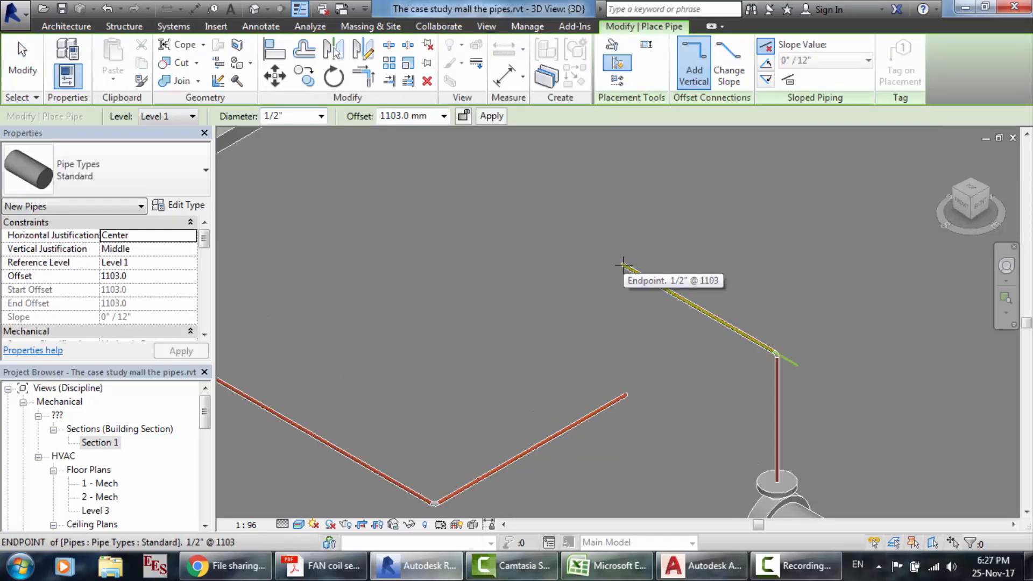
pyautogui.scroll(2, 622, 265)
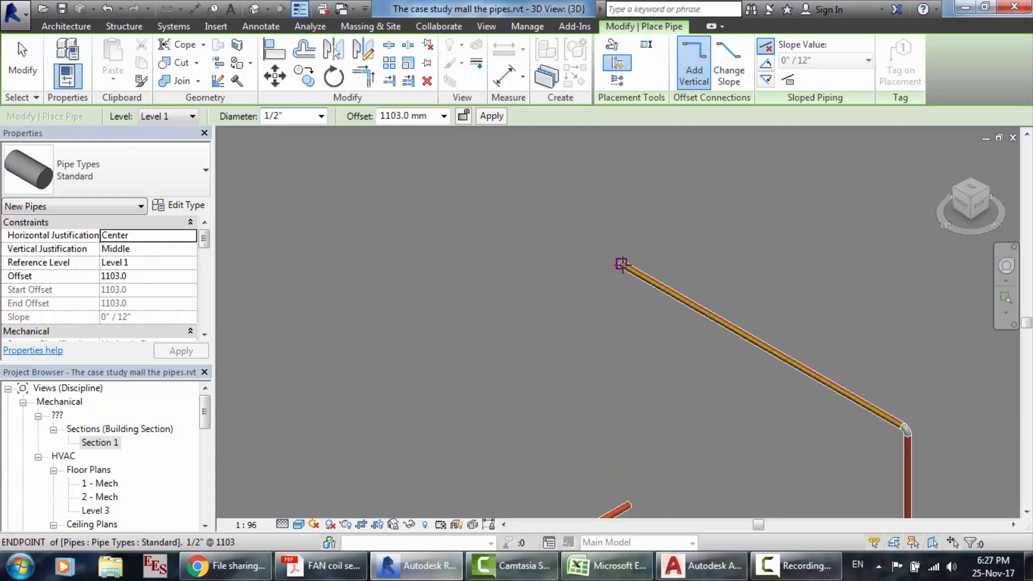
pyautogui.scroll(3, 624, 265)
pyautogui.scroll(1, 622, 265)
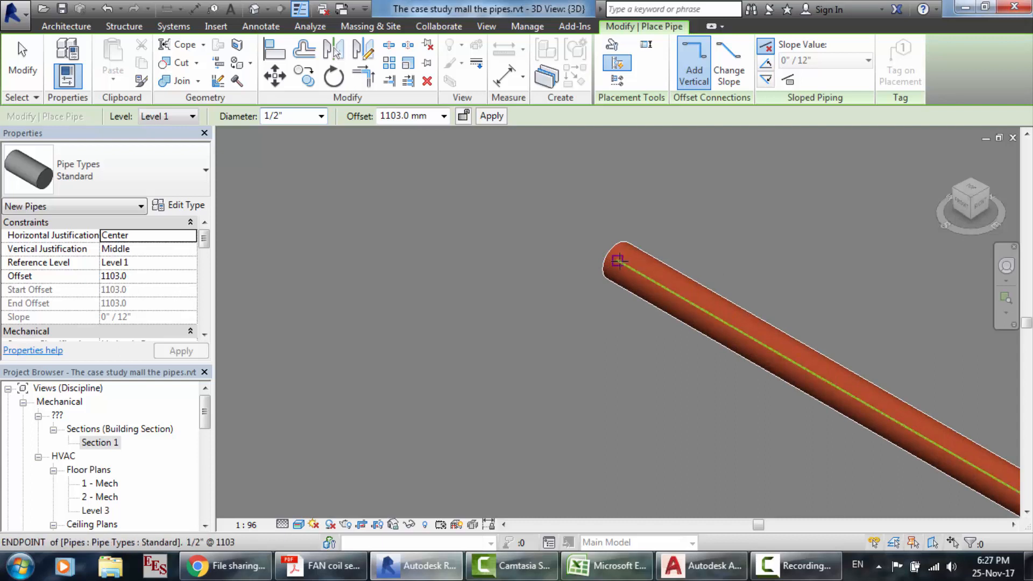
pyautogui.click(617, 260)
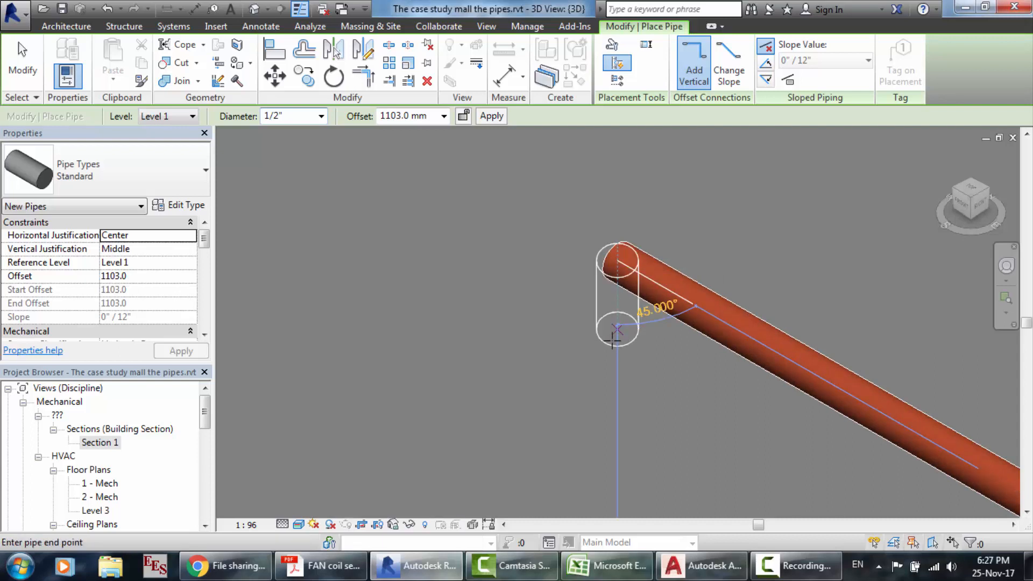
pyautogui.scroll(-5, 613, 340)
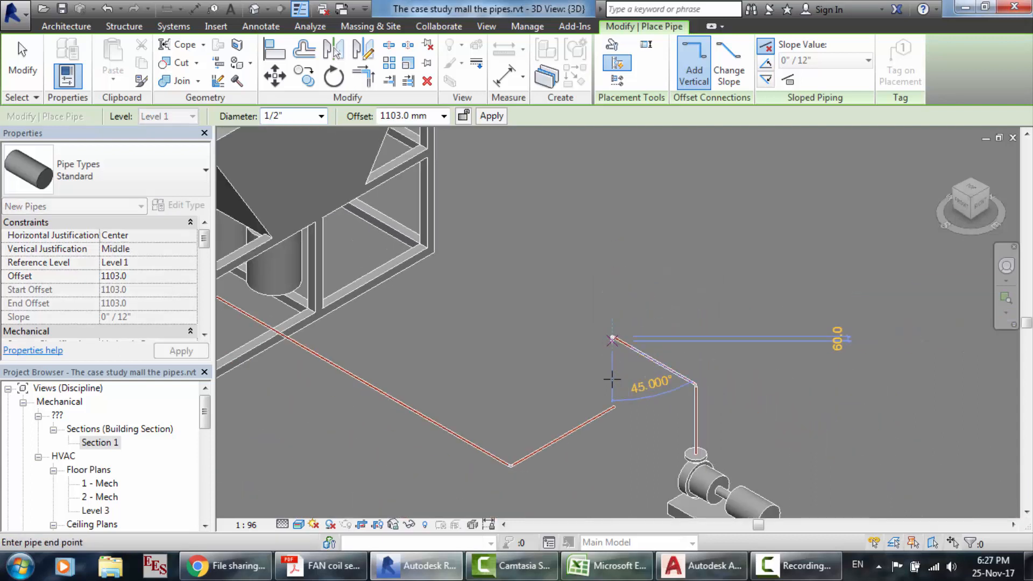
pyautogui.scroll(5, 611, 409)
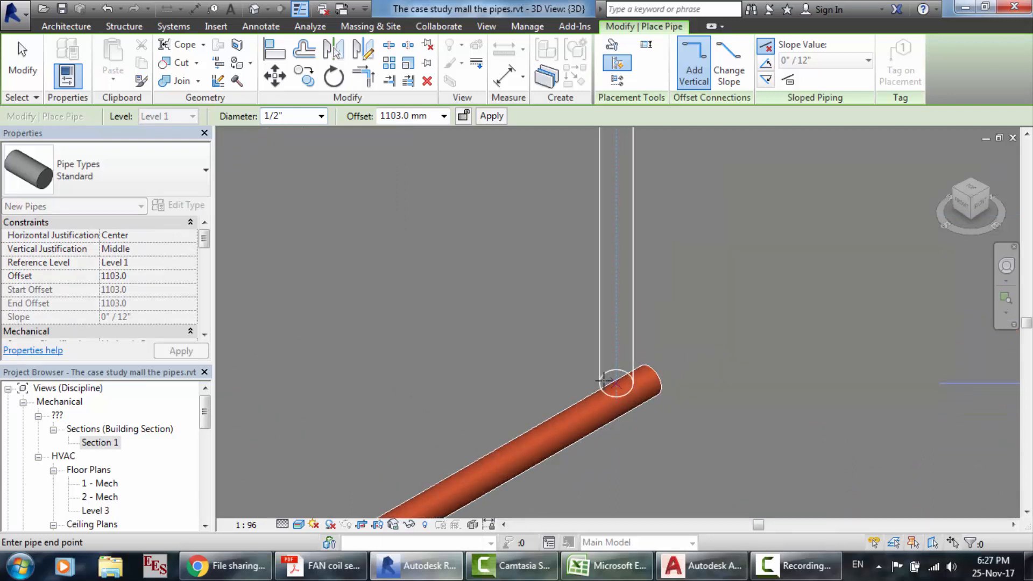
pyautogui.click(605, 461)
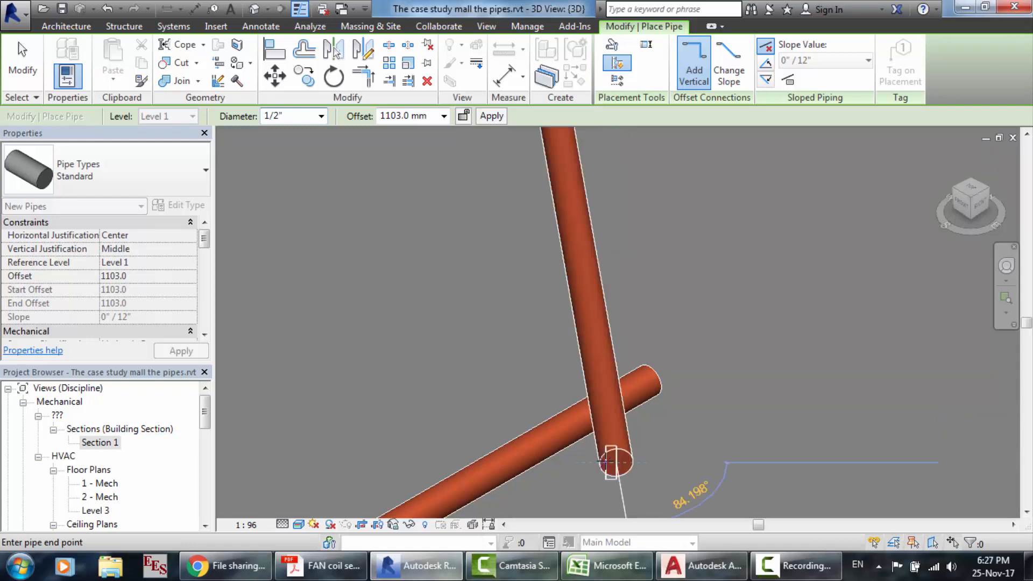
pyautogui.press('Escape')
pyautogui.press('Escape')
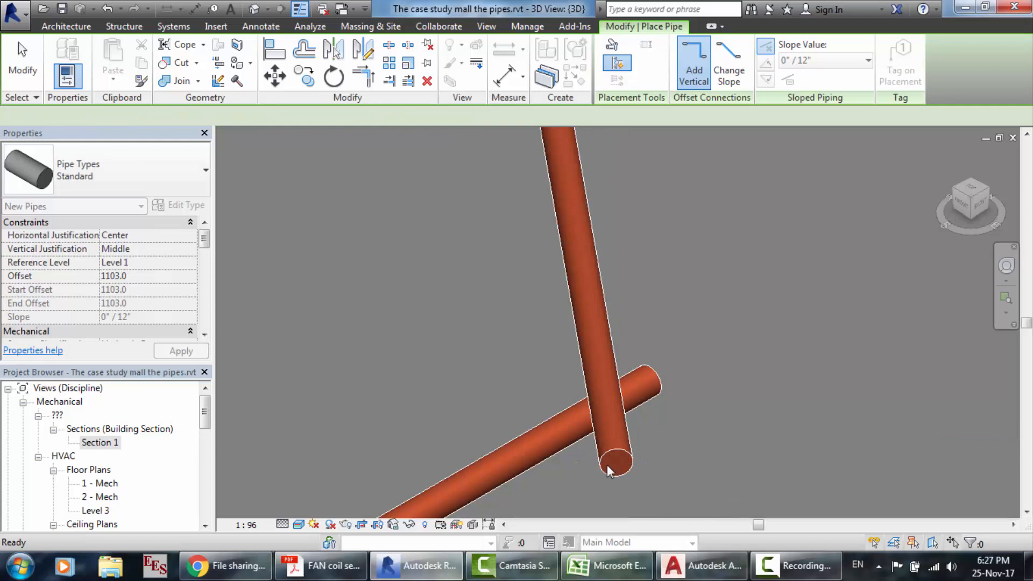
# - Undo the connecting pipes just drawn between the pump's horizontal pipe and the chiller branch
pyautogui.scroll(-6, 643, 282)
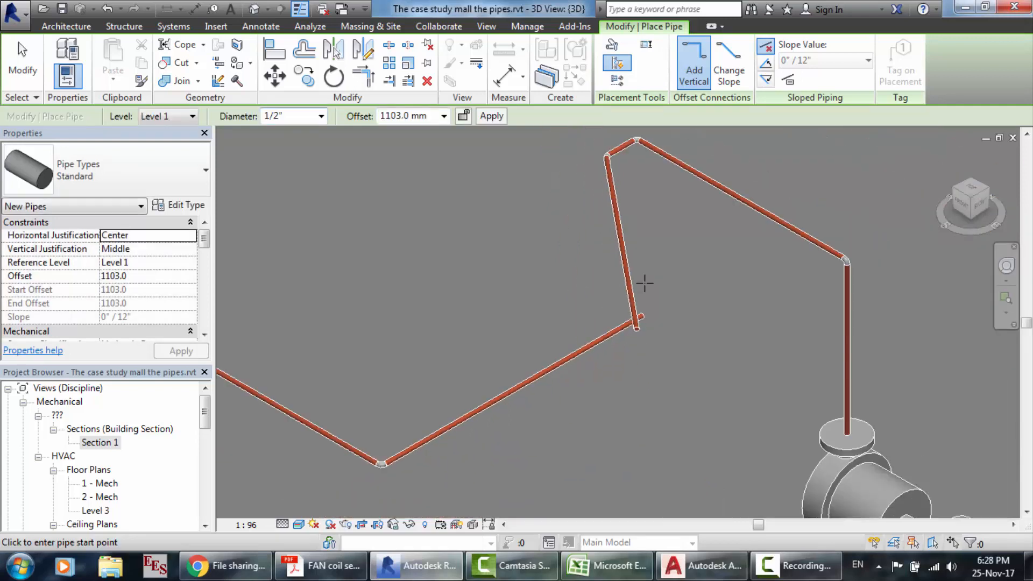
pyautogui.scroll(-1, 644, 283)
pyautogui.press('Escape')
pyautogui.press('Escape')
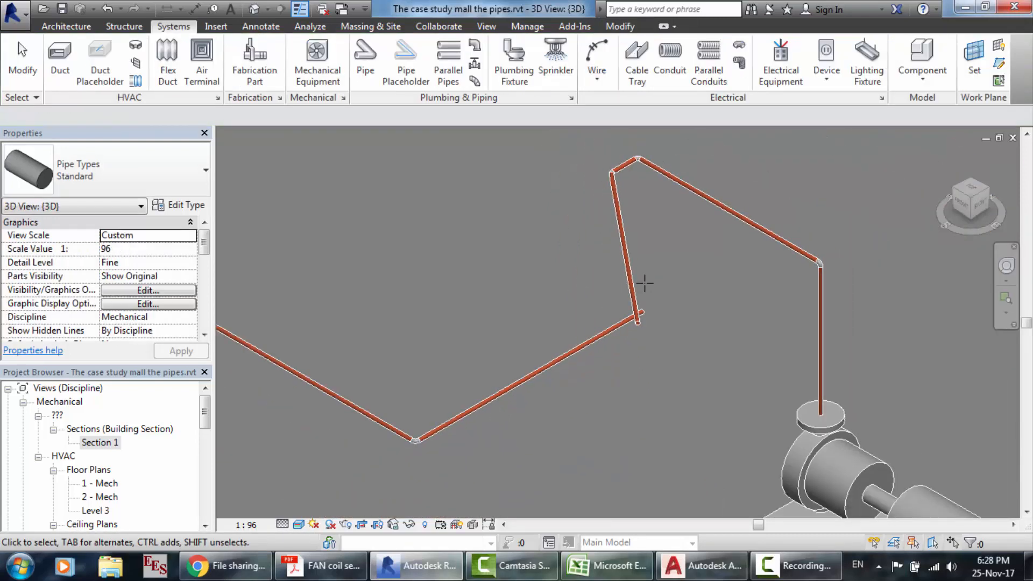
pyautogui.scroll(5, 644, 283)
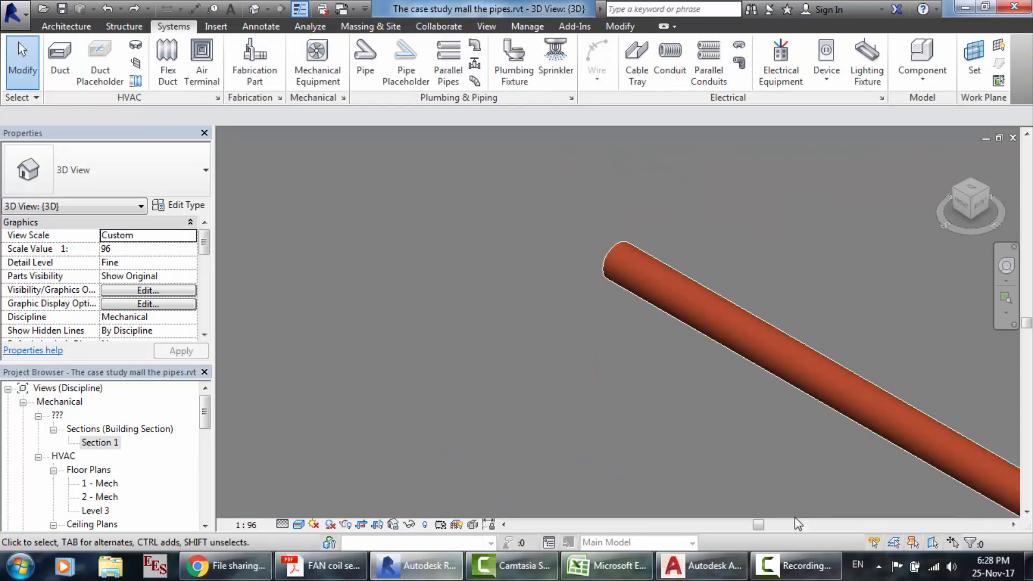
pyautogui.click(796, 565)
pyautogui.click(961, 495)
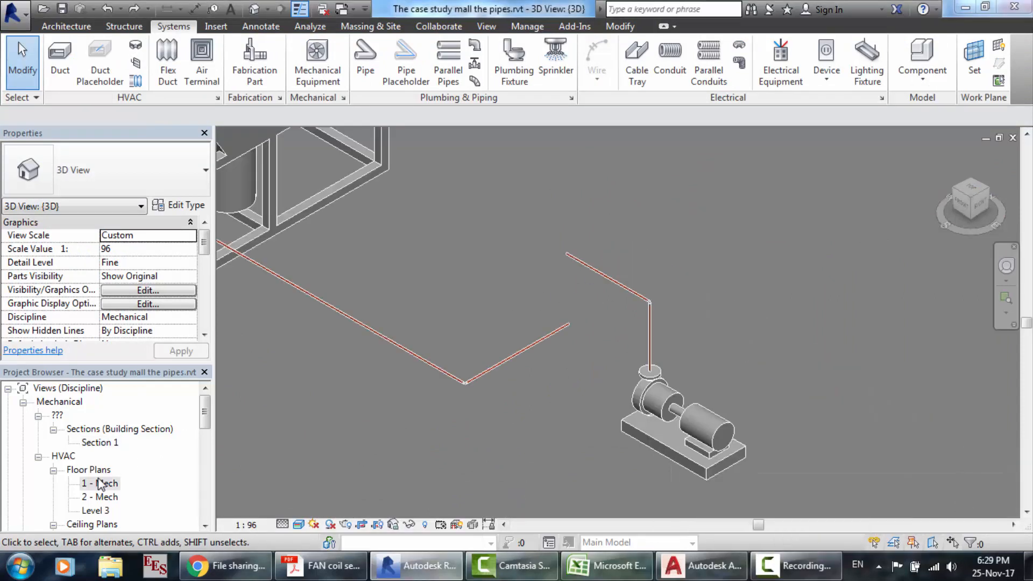
# - In the 1 - Mech floor plan, examine how the pump's horizontal pipe lines up with the chiller branch
pyautogui.doubleClick(100, 483)
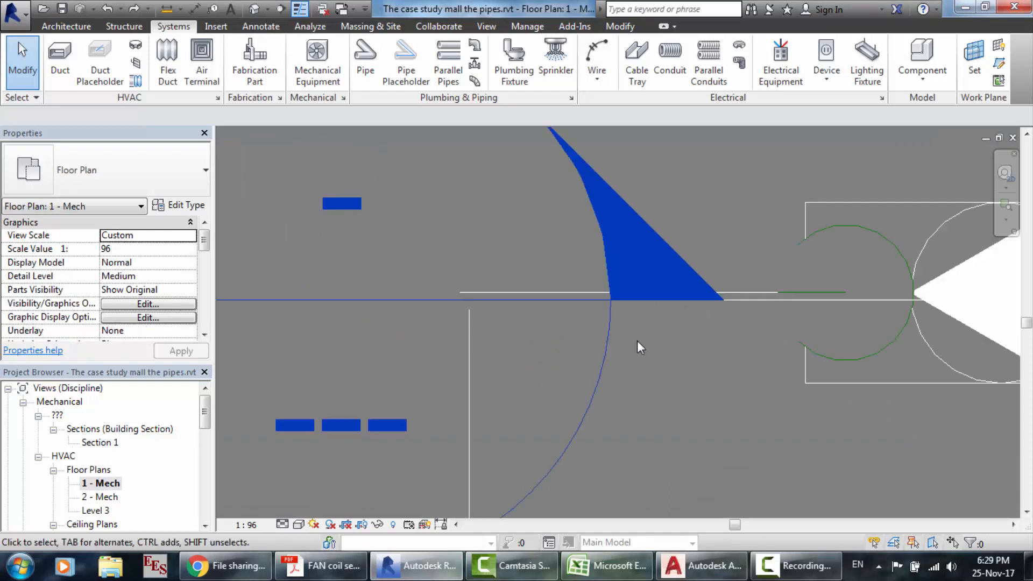
pyautogui.scroll(-4, 638, 346)
pyautogui.scroll(2, 665, 274)
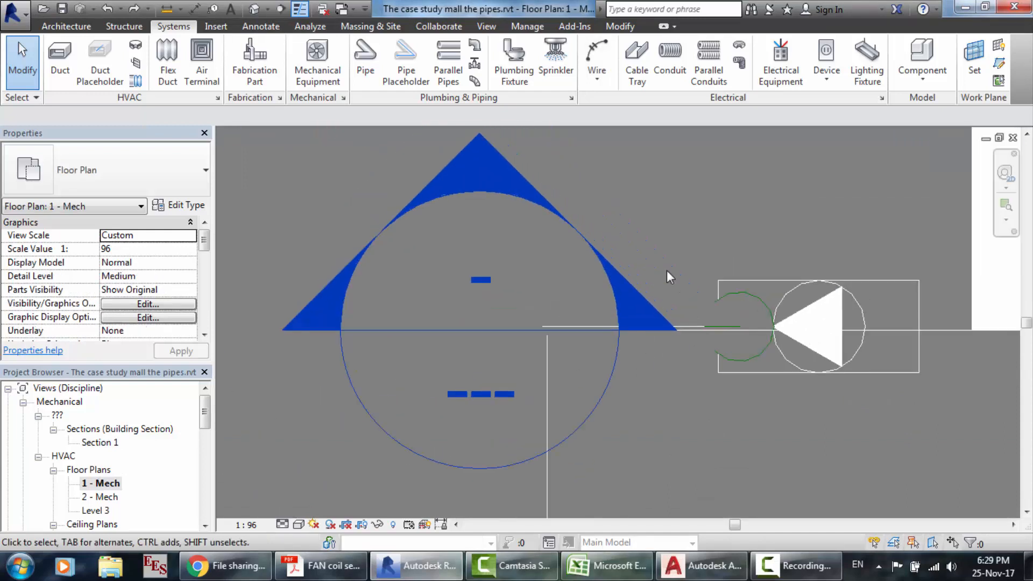
# - Show the 3D view from the top with north up and examine the corner where the pump and chiller pipes meet
pyautogui.click(254, 10)
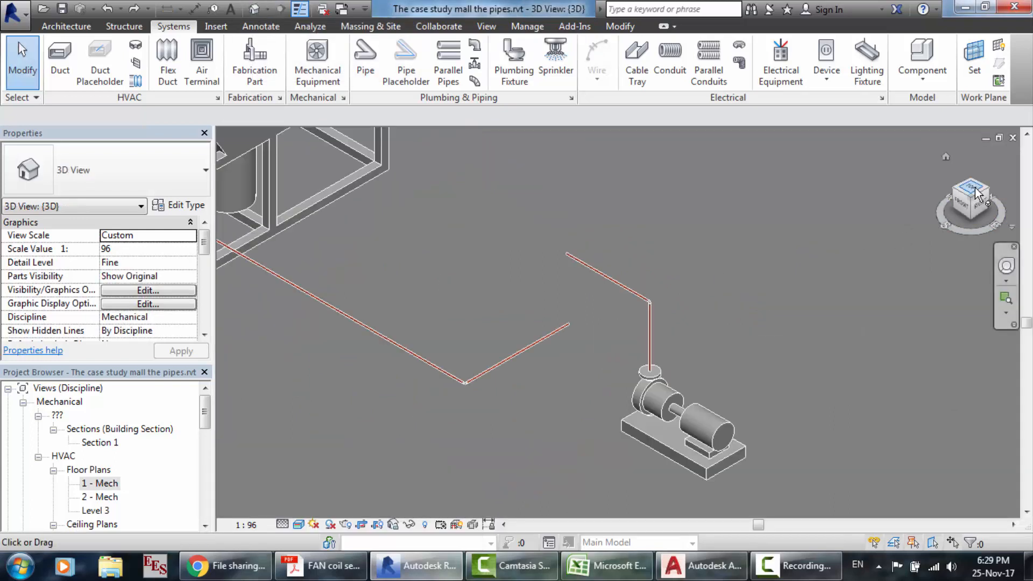
pyautogui.click(976, 193)
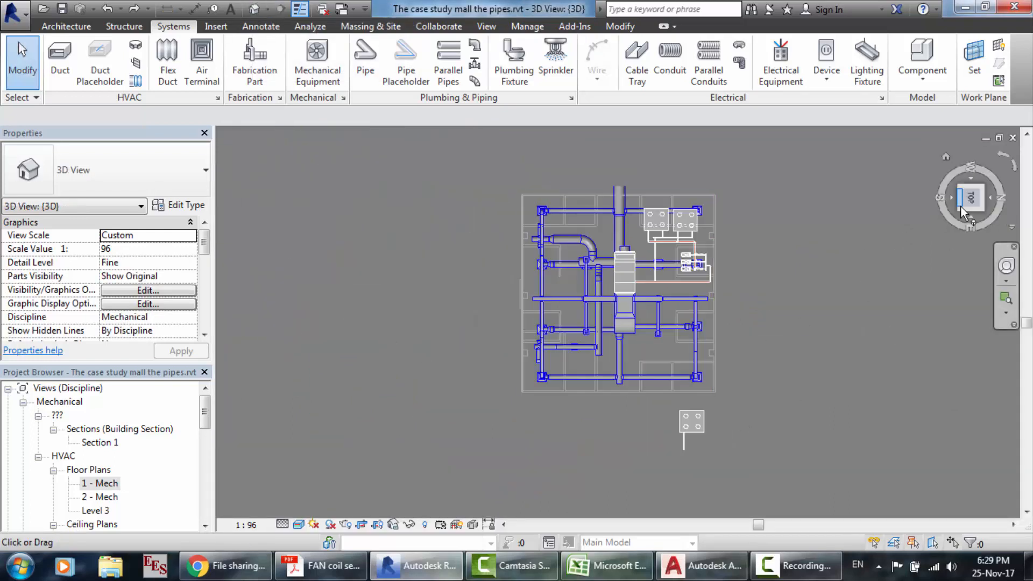
pyautogui.click(1004, 159)
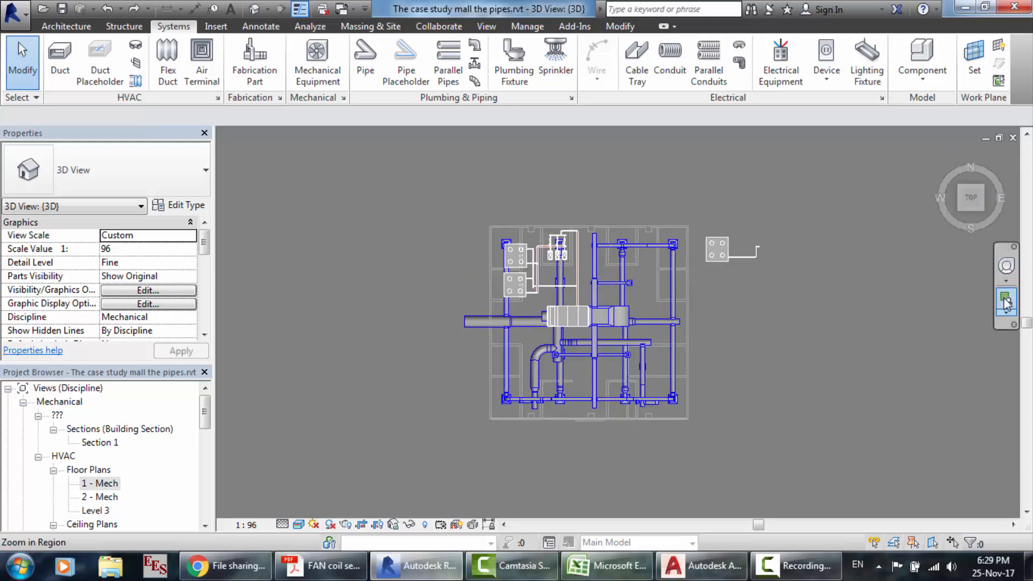
pyautogui.click(1005, 271)
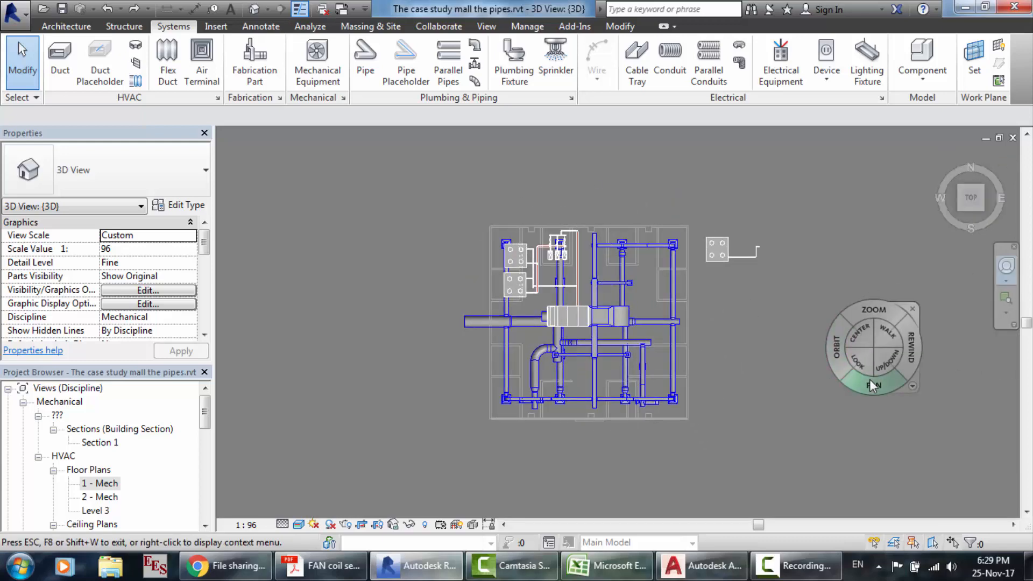
pyautogui.moveTo(869, 379); pyautogui.dragTo(692, 373)
pyautogui.scroll(4, 563, 218)
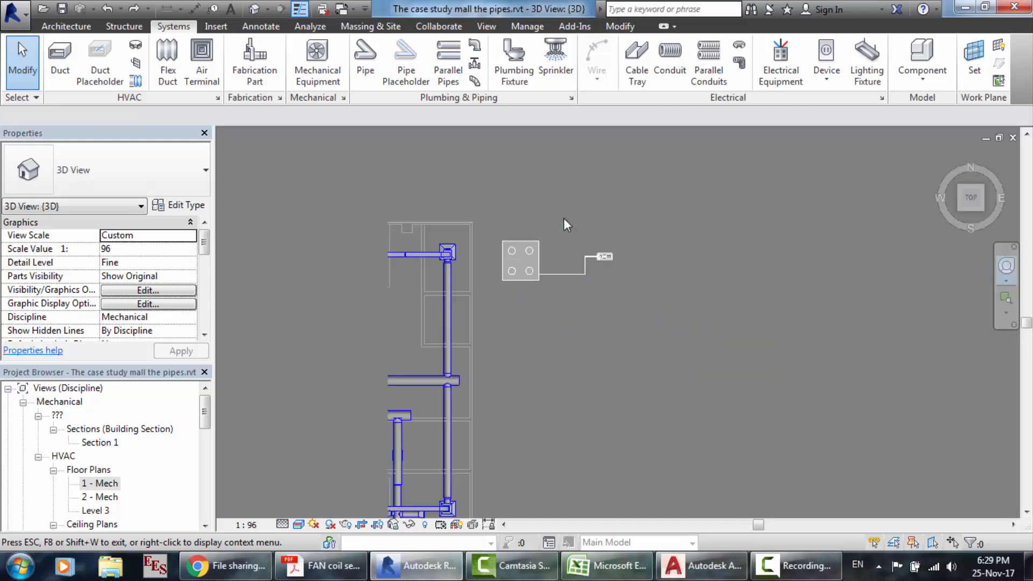
pyautogui.scroll(3, 635, 382)
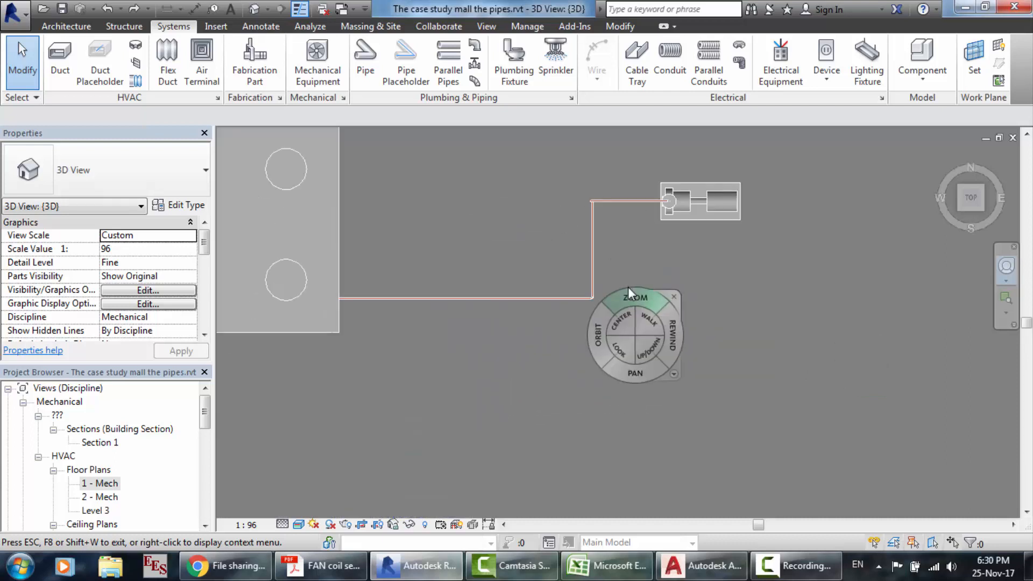
# - Open the 1 - Mech floor plan and delete the Section 1 view from the project
pyautogui.scroll(3, 602, 131)
pyautogui.scroll(2, 620, 229)
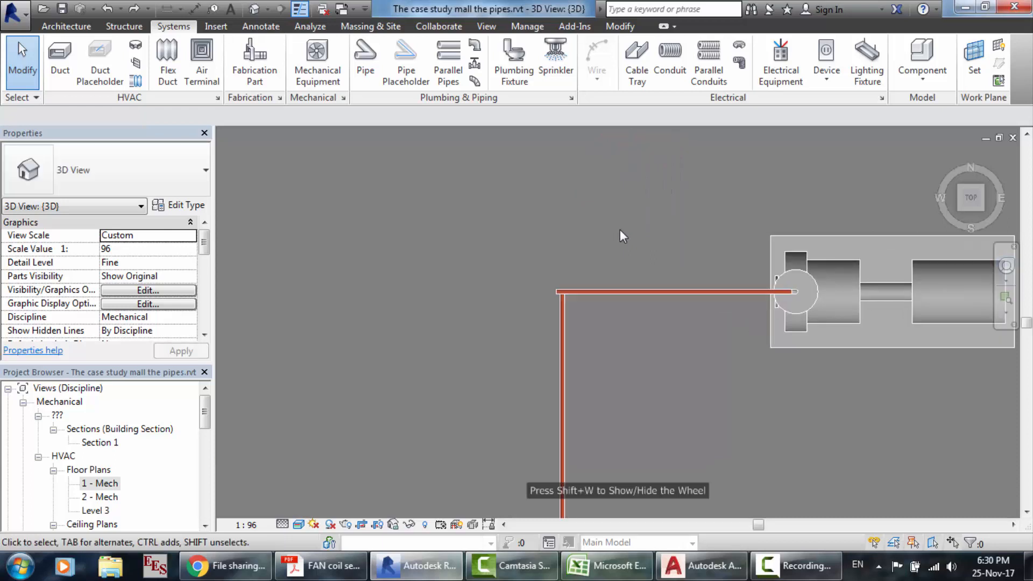
pyautogui.click(560, 351)
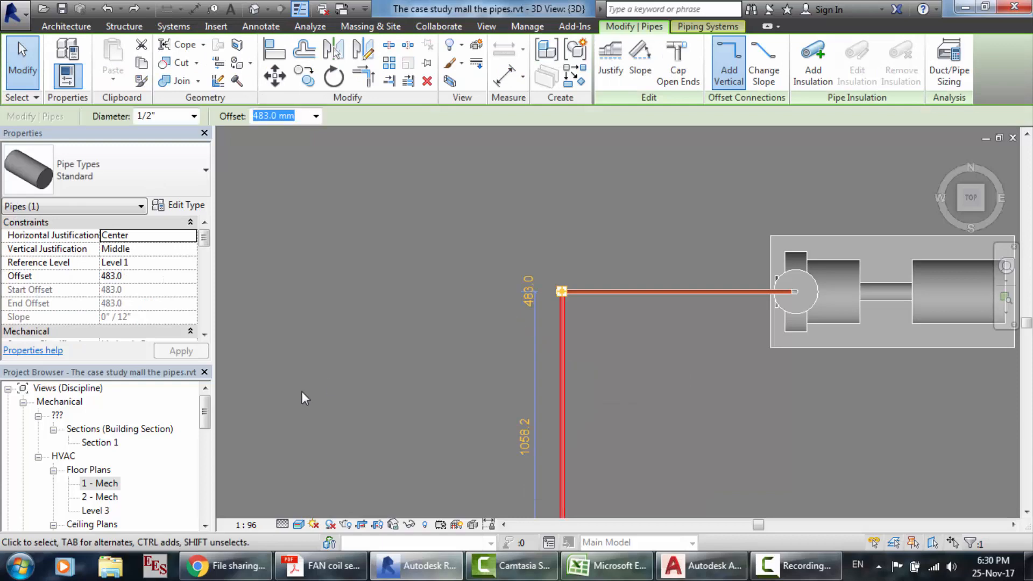
pyautogui.doubleClick(95, 484)
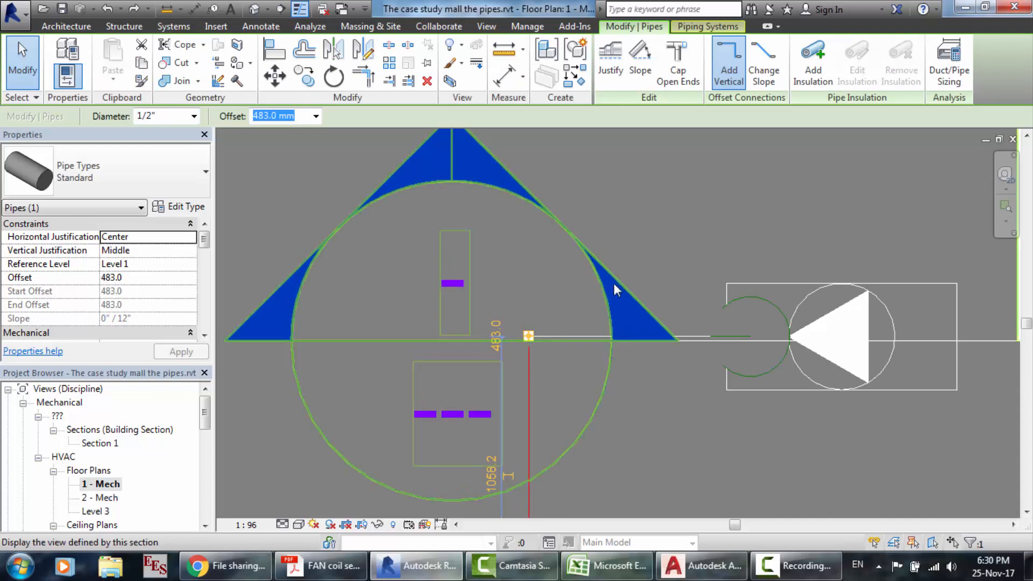
pyautogui.click(87, 443)
pyautogui.press('Delete')
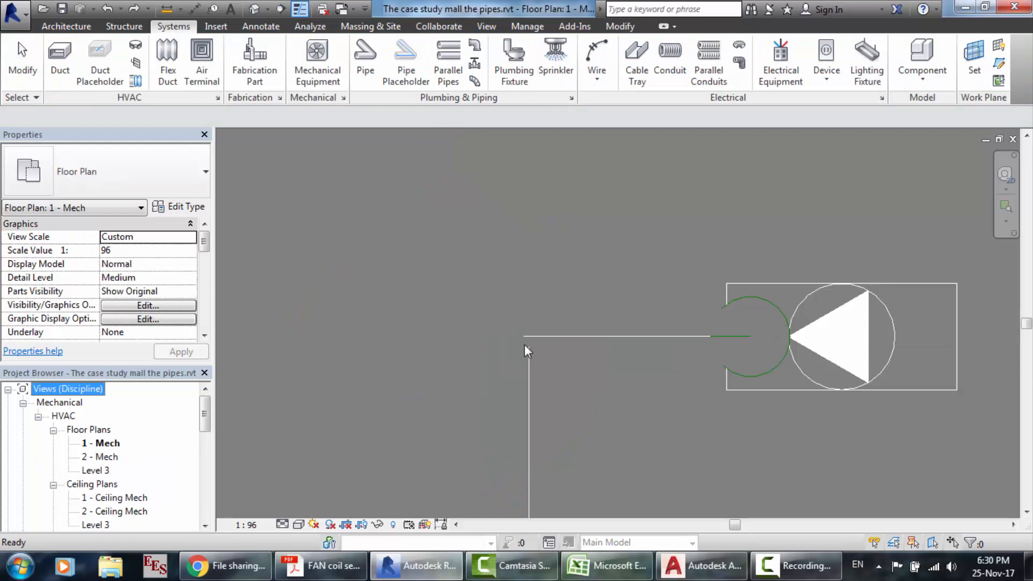
pyautogui.scroll(2, 524, 343)
pyautogui.scroll(2, 524, 344)
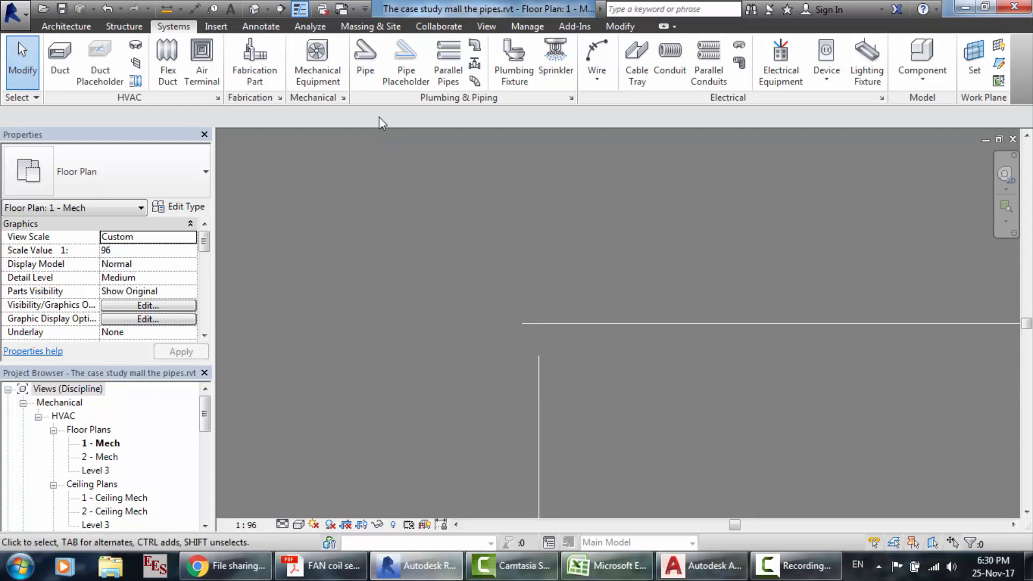
pyautogui.click(359, 76)
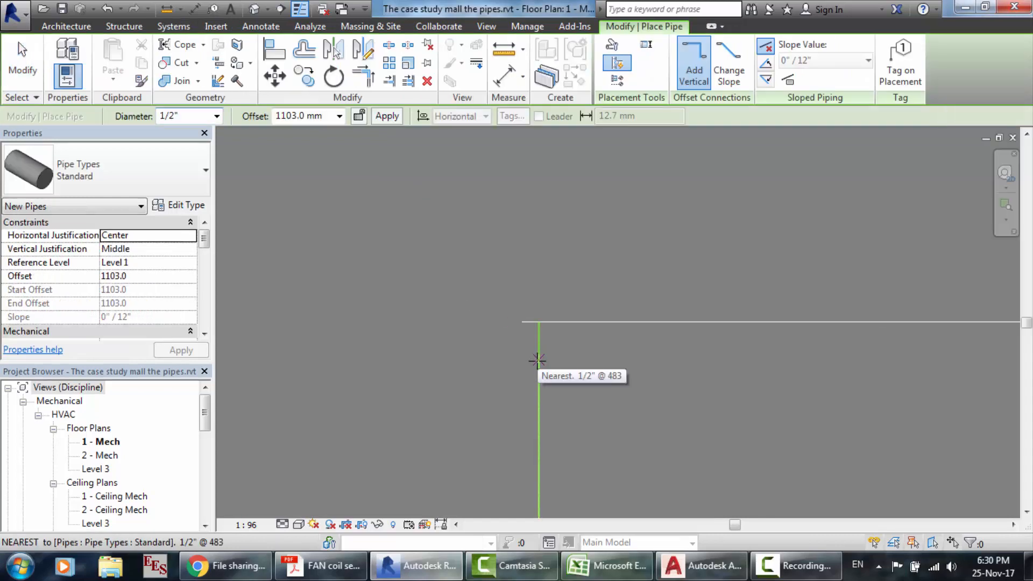
pyautogui.scroll(3, 537, 360)
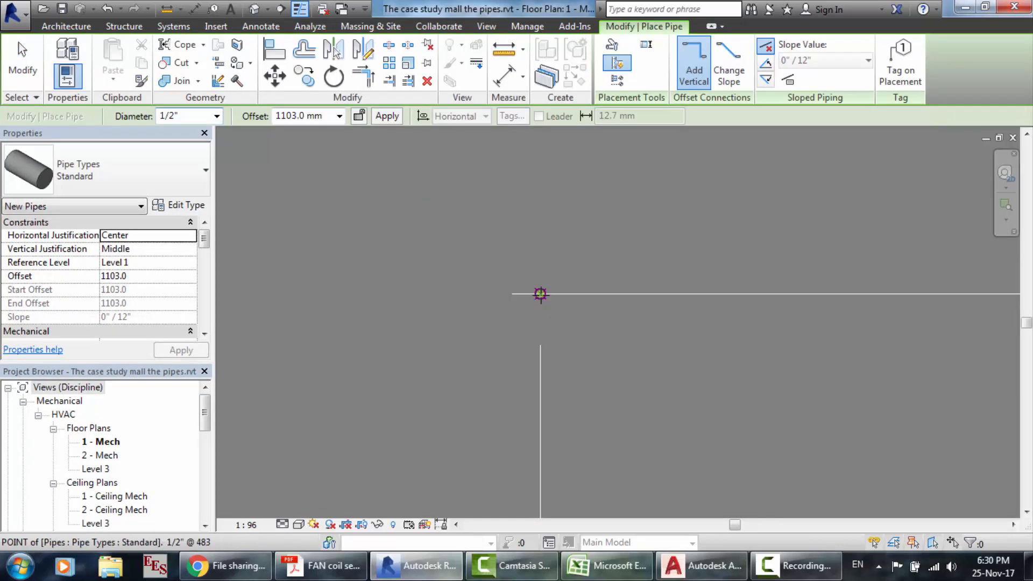
pyautogui.press('Escape')
pyautogui.press('Escape')
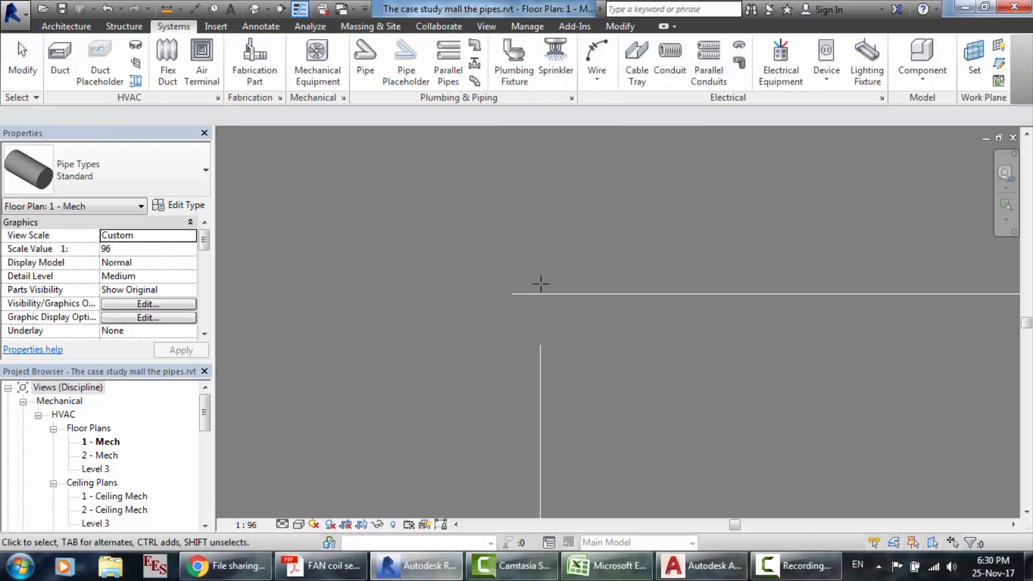
# - Measure how far the free end of the pump's horizontal pipe extends past the line of the chiller branch
pyautogui.click(167, 8)
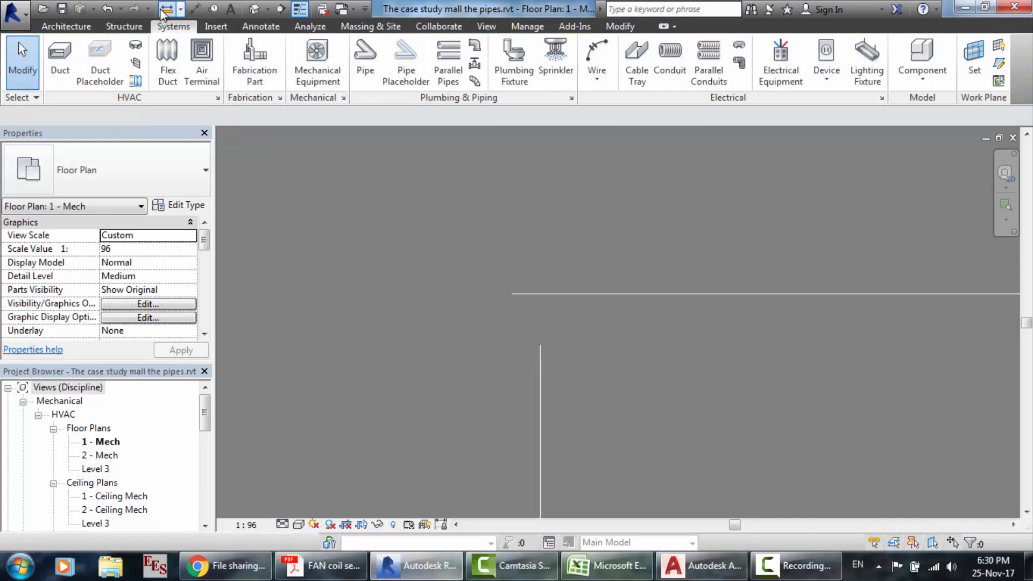
pyautogui.click(540, 294)
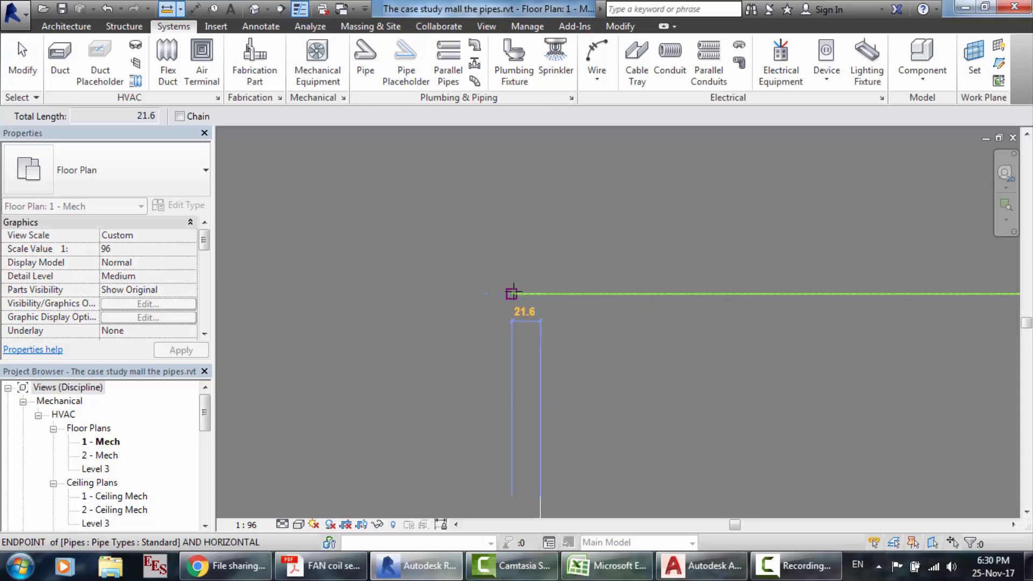
pyautogui.press('Escape')
pyautogui.press('Escape')
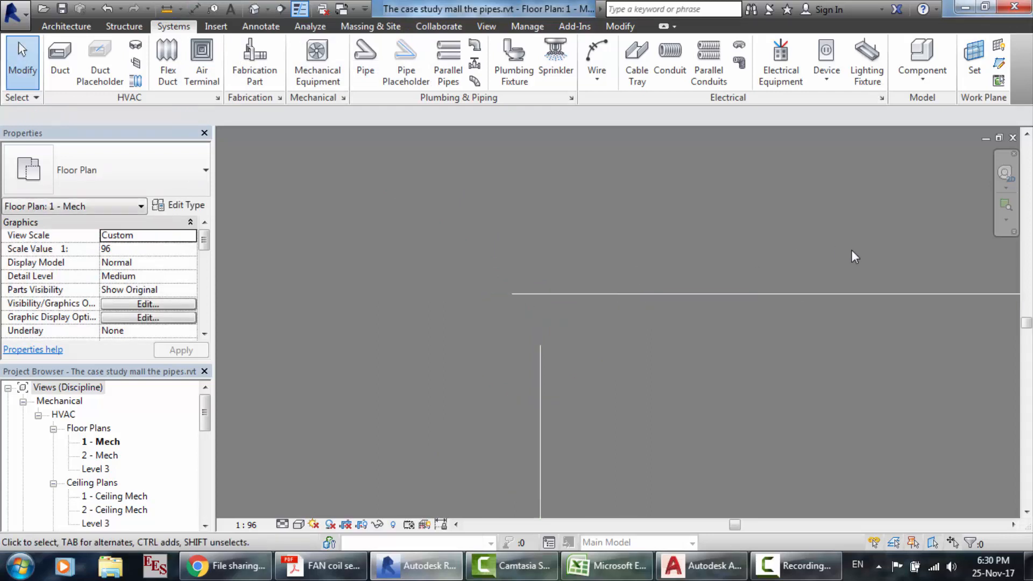
# - In the 3D view, set the length of the pump's horizontal pipe to 828.4 mm
pyautogui.scroll(-2, 852, 250)
pyautogui.click(253, 11)
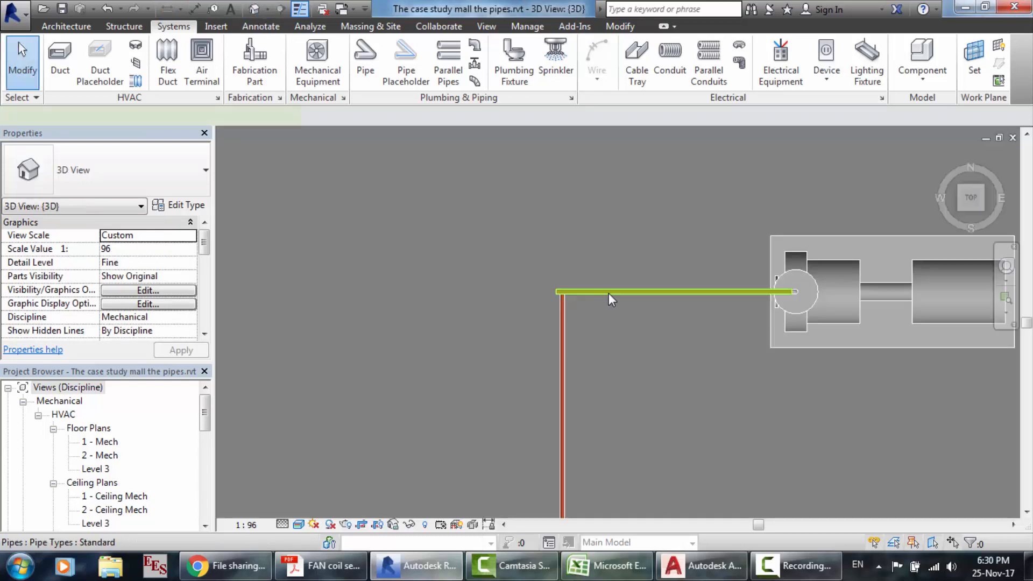
pyautogui.click(608, 293)
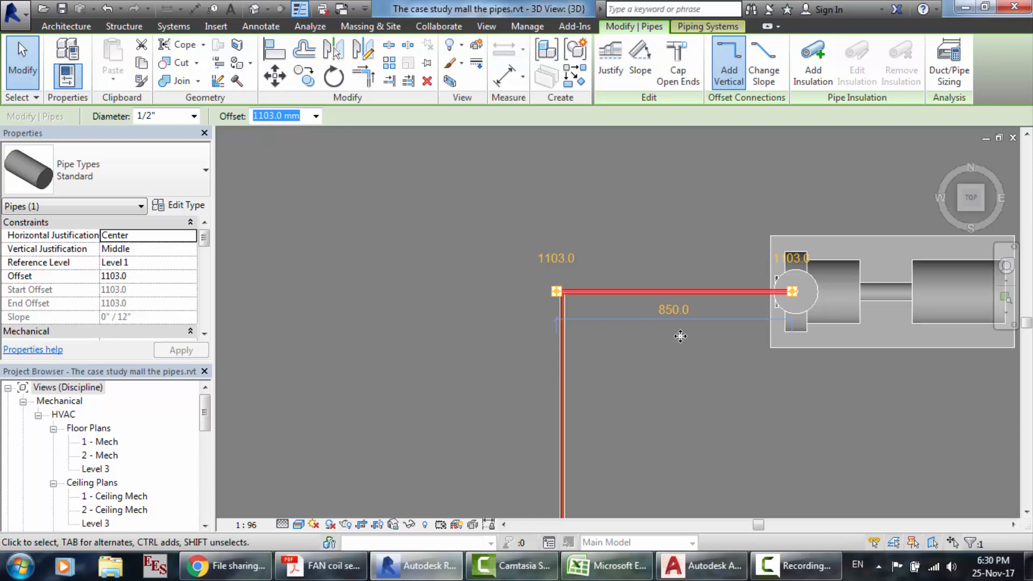
pyautogui.click(670, 308)
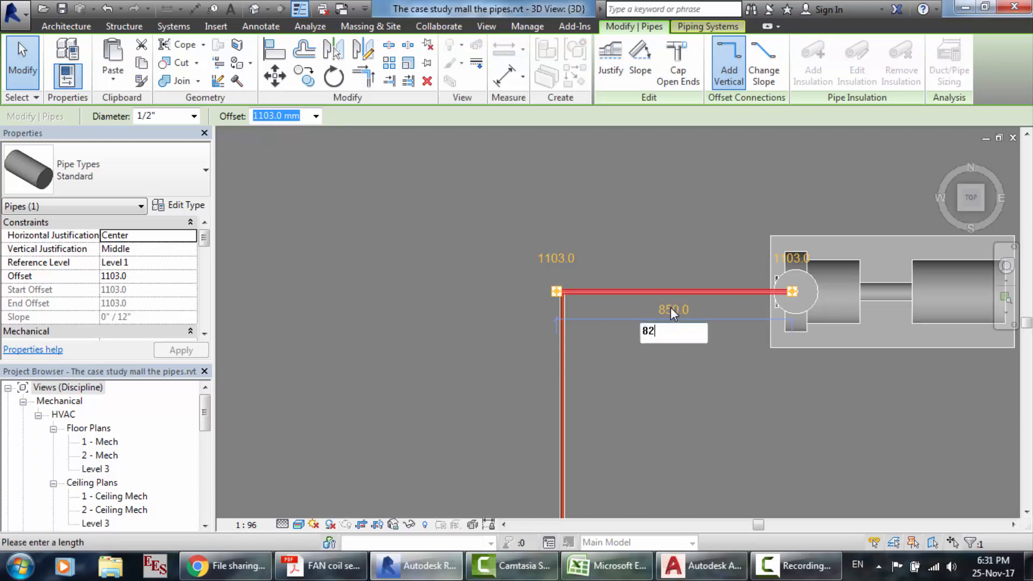
pyautogui.write('828.4')
pyautogui.press('Return')
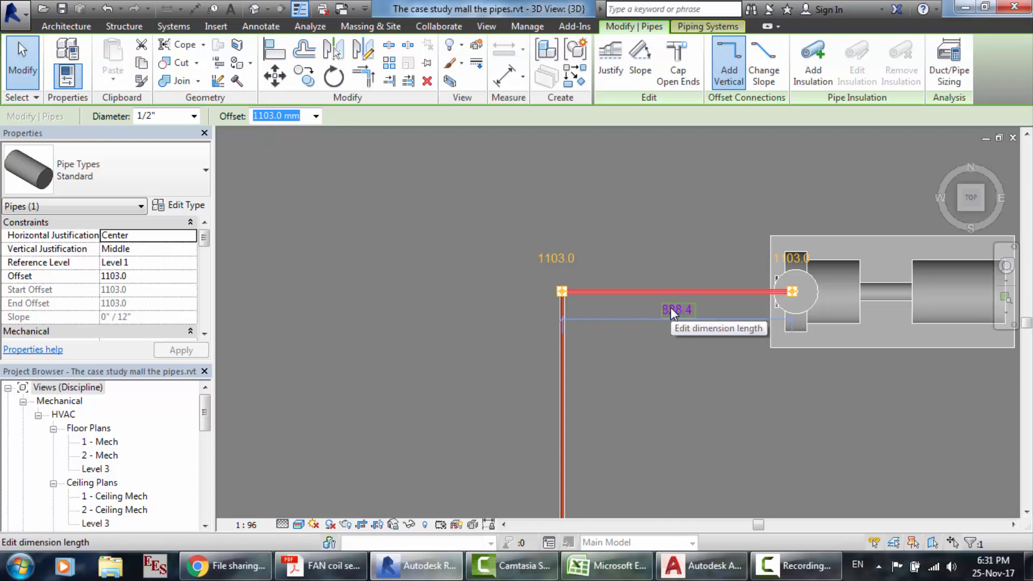
pyautogui.press('Escape')
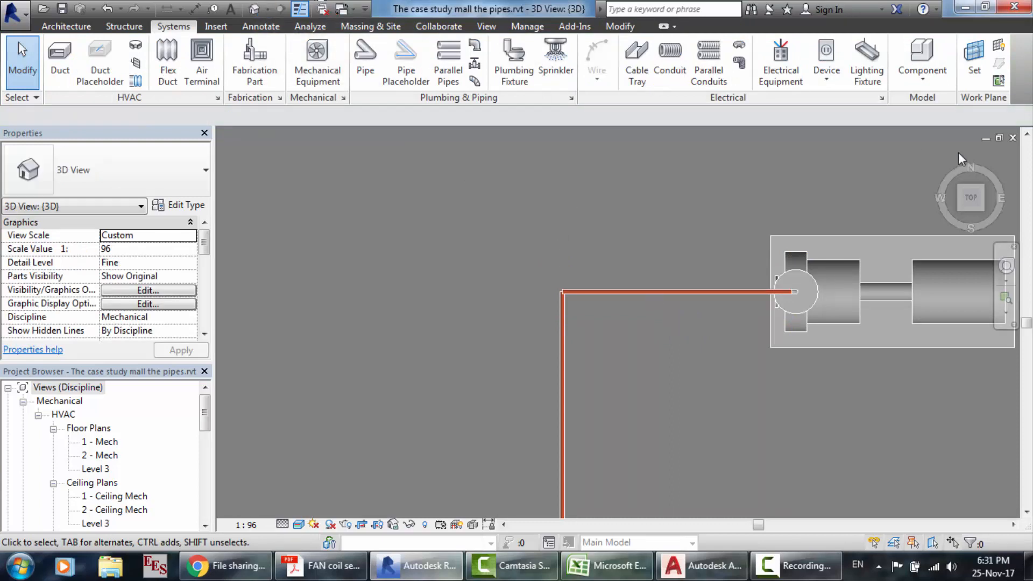
# - Return the 3D view to its home orientation and examine the gap between the pump pipe's free end and the chiller branch
pyautogui.click(944, 154)
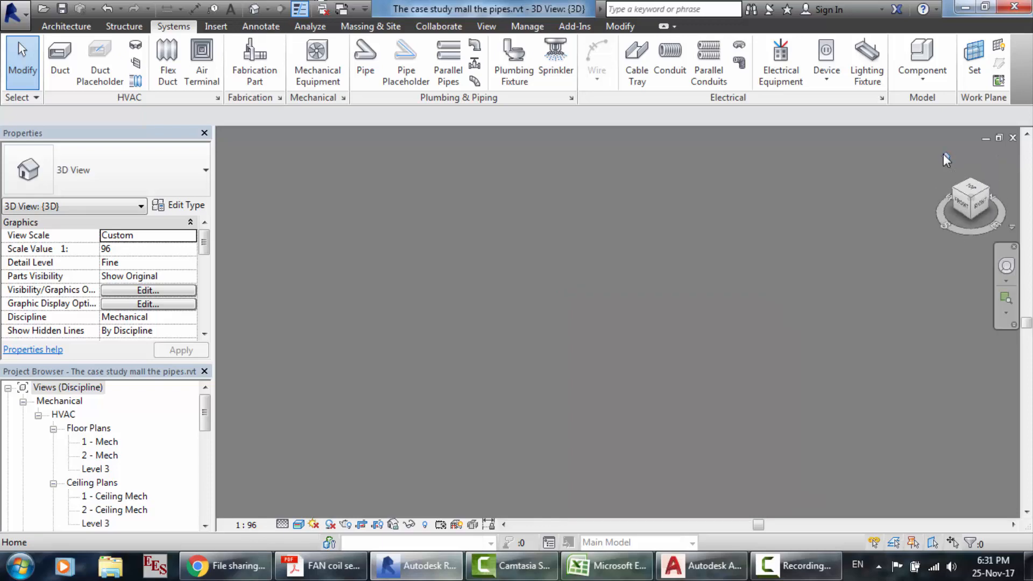
pyautogui.scroll(3, 872, 433)
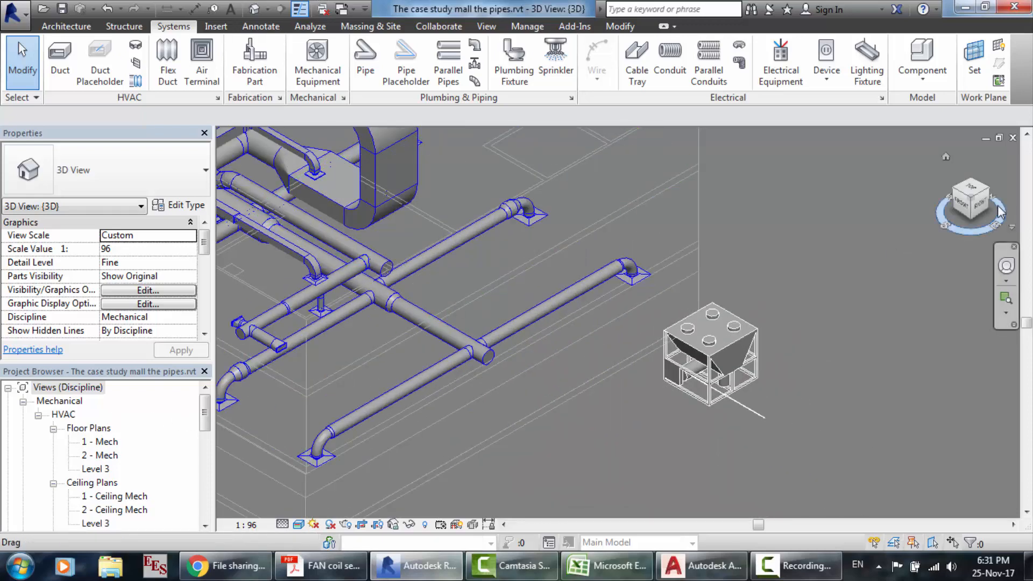
pyautogui.click(1006, 268)
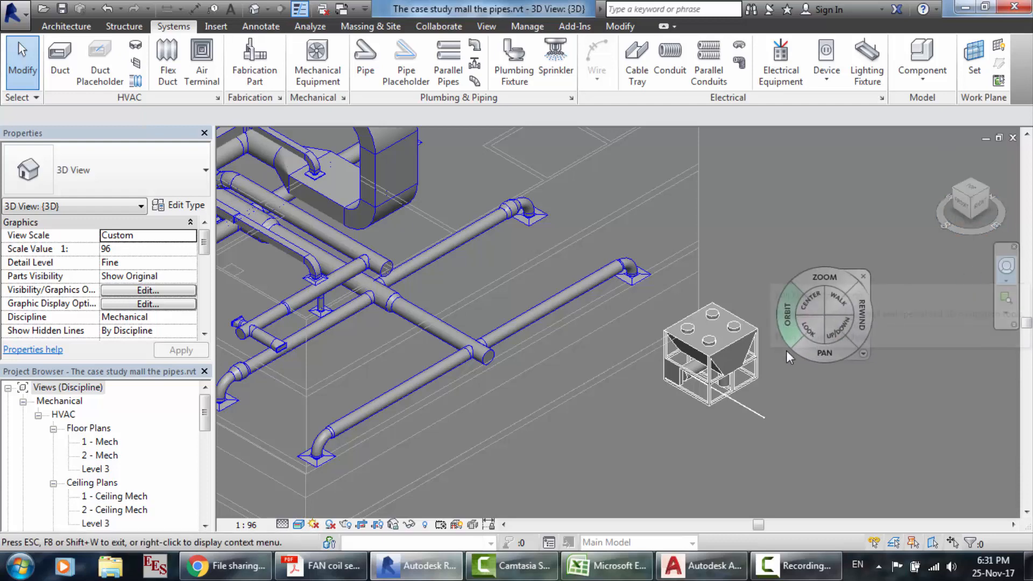
pyautogui.moveTo(809, 355); pyautogui.dragTo(663, 325)
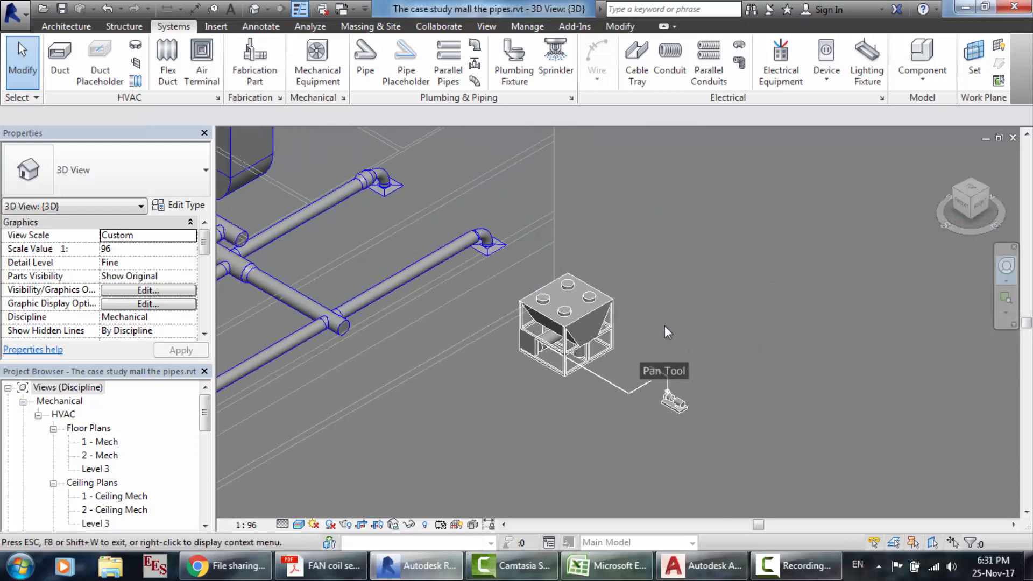
pyautogui.scroll(5, 669, 391)
pyautogui.scroll(4, 669, 392)
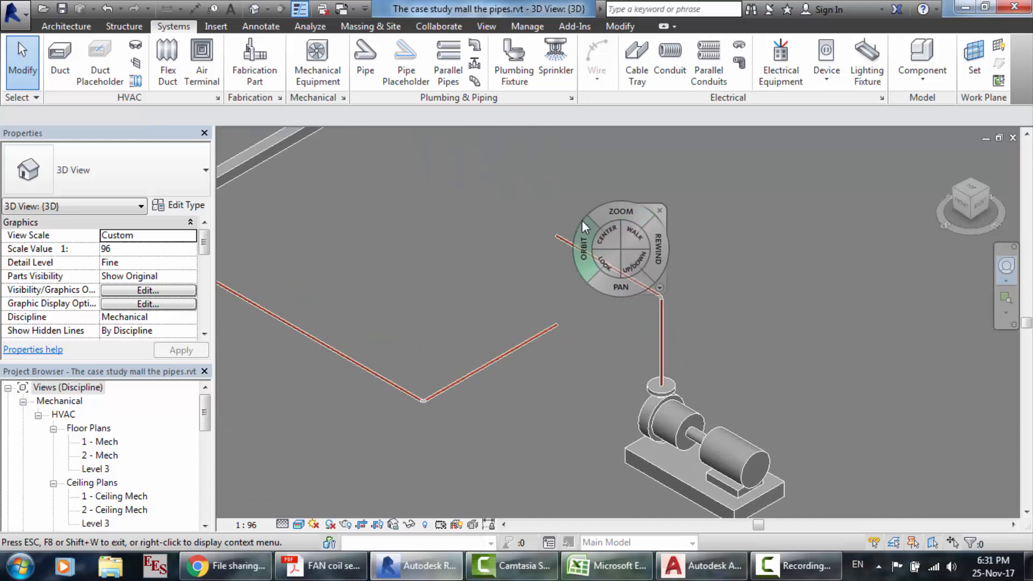
pyautogui.scroll(2, 582, 221)
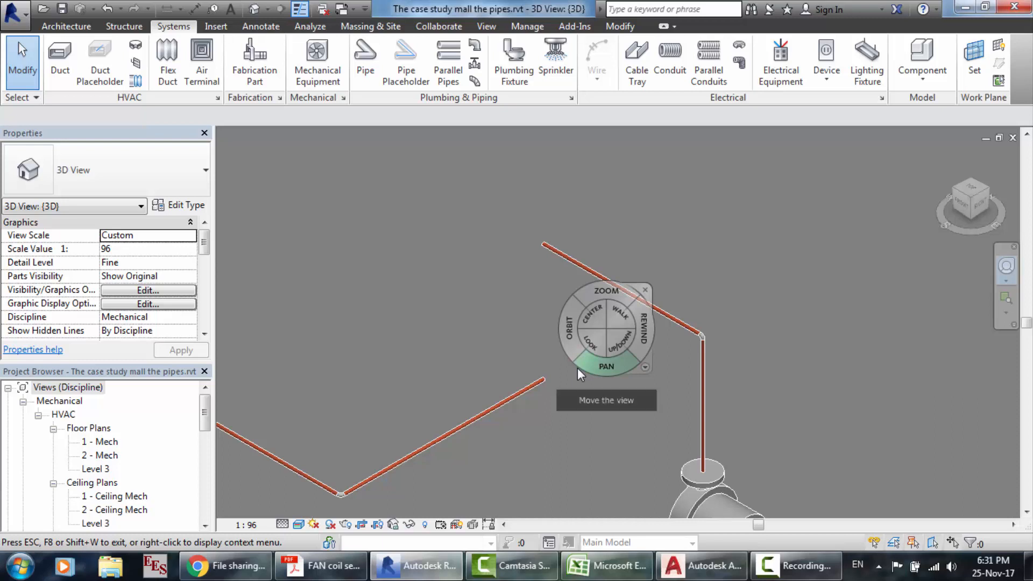
pyautogui.press('Escape')
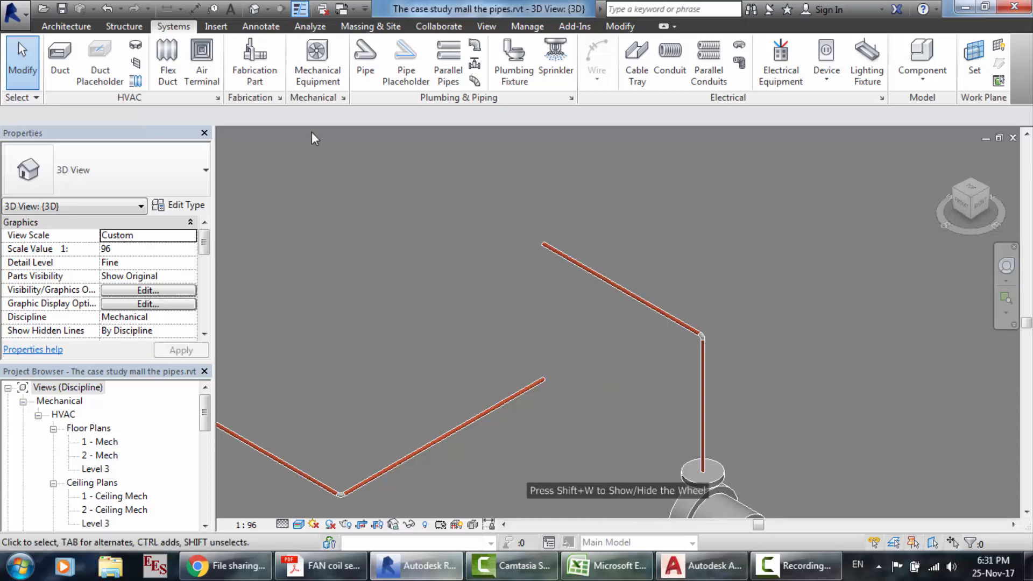
pyautogui.click(366, 68)
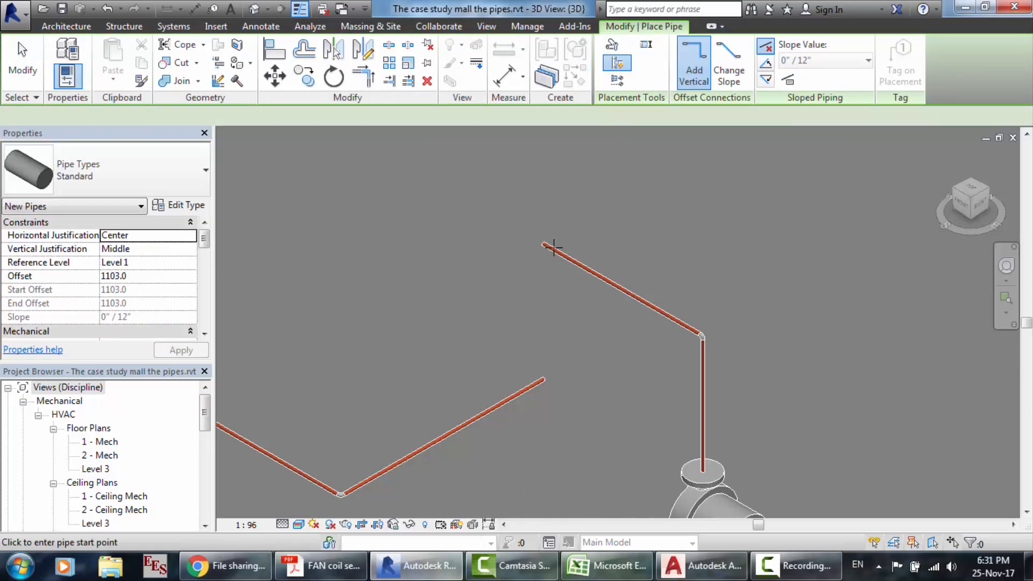
pyautogui.scroll(3, 544, 379)
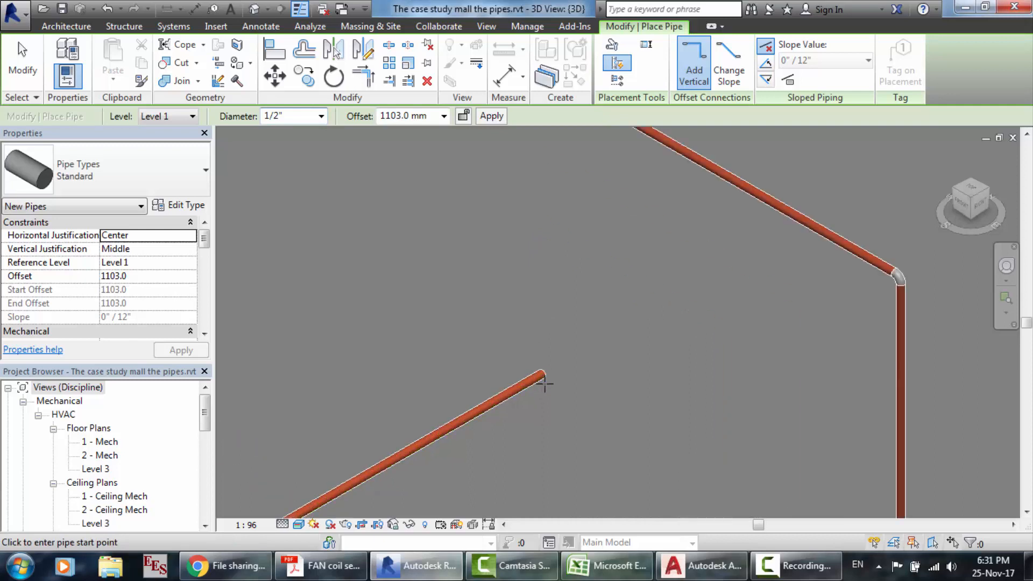
pyautogui.scroll(2, 544, 380)
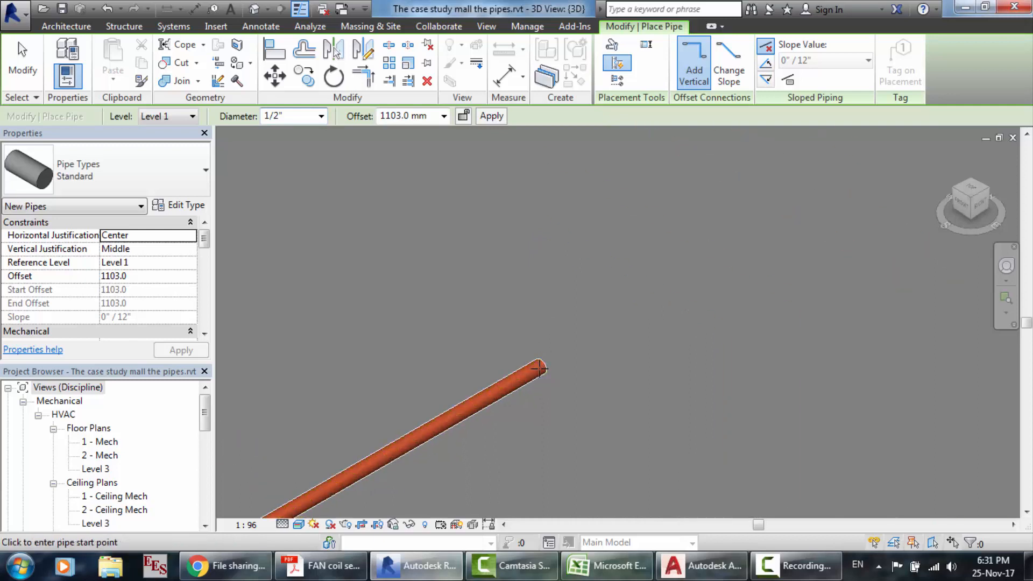
pyautogui.scroll(2, 539, 368)
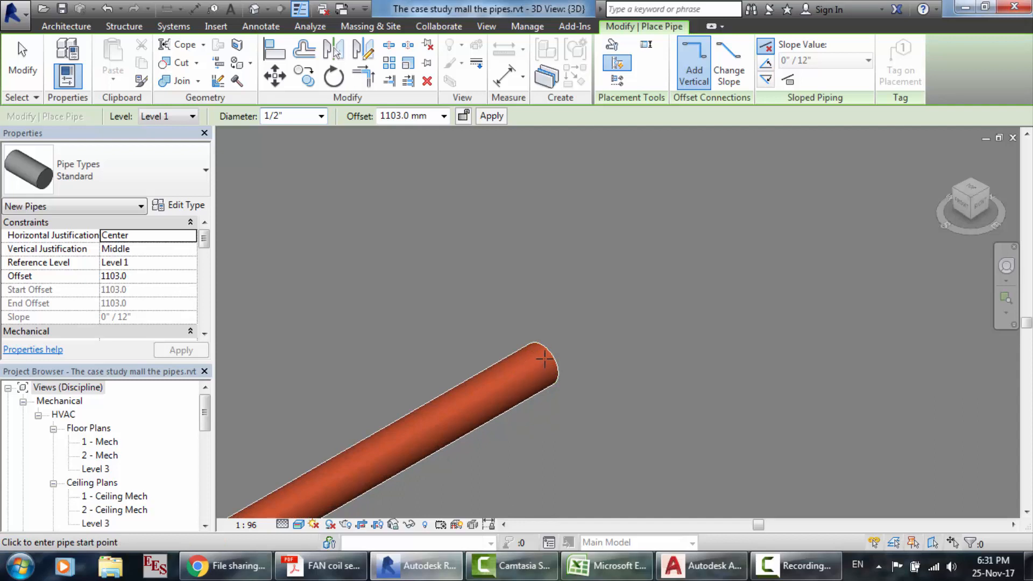
pyautogui.click(545, 353)
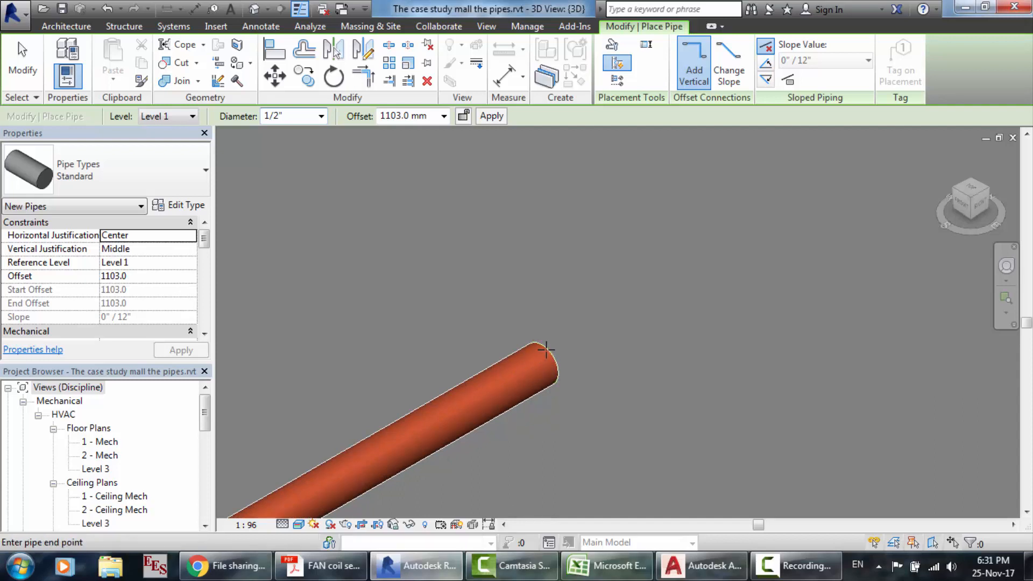
pyautogui.press('Escape')
pyautogui.press('Escape')
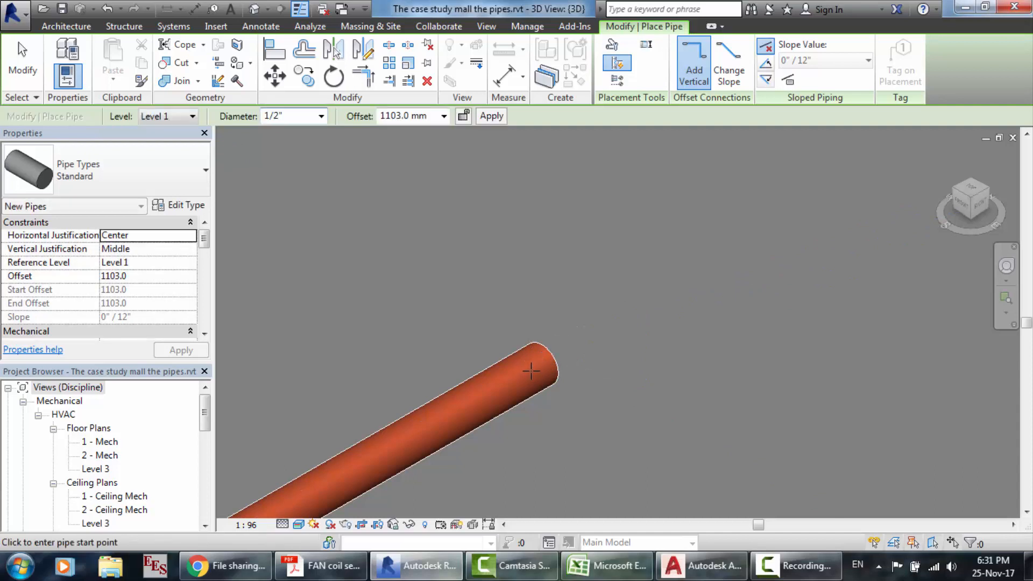
# - Try to draw a 1/2" pipe in the 3D view from the upper pipe's open end down toward the lower pipe
pyautogui.scroll(-4, 531, 371)
pyautogui.scroll(-2, 531, 371)
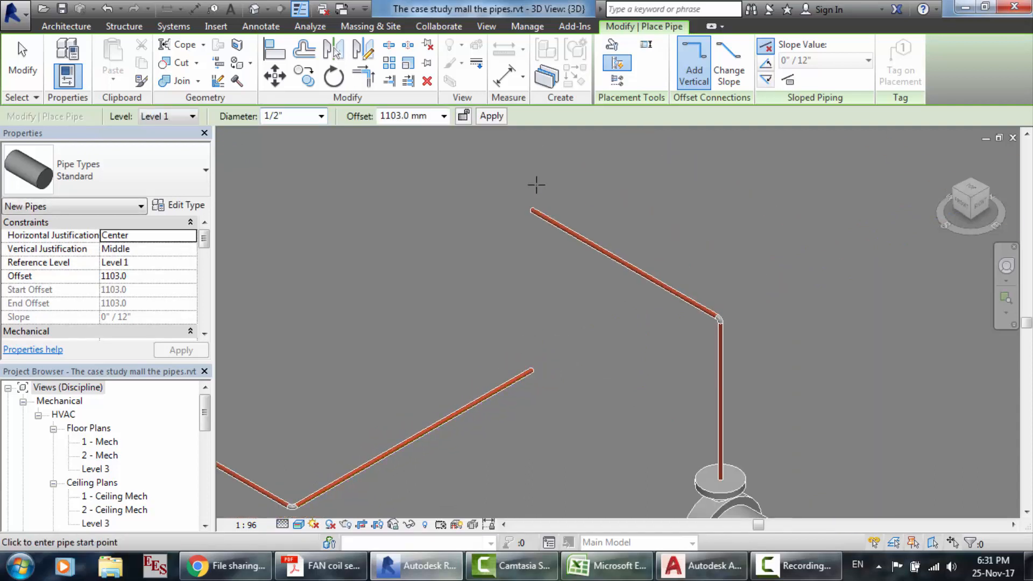
pyautogui.scroll(2, 535, 209)
pyautogui.scroll(3, 534, 209)
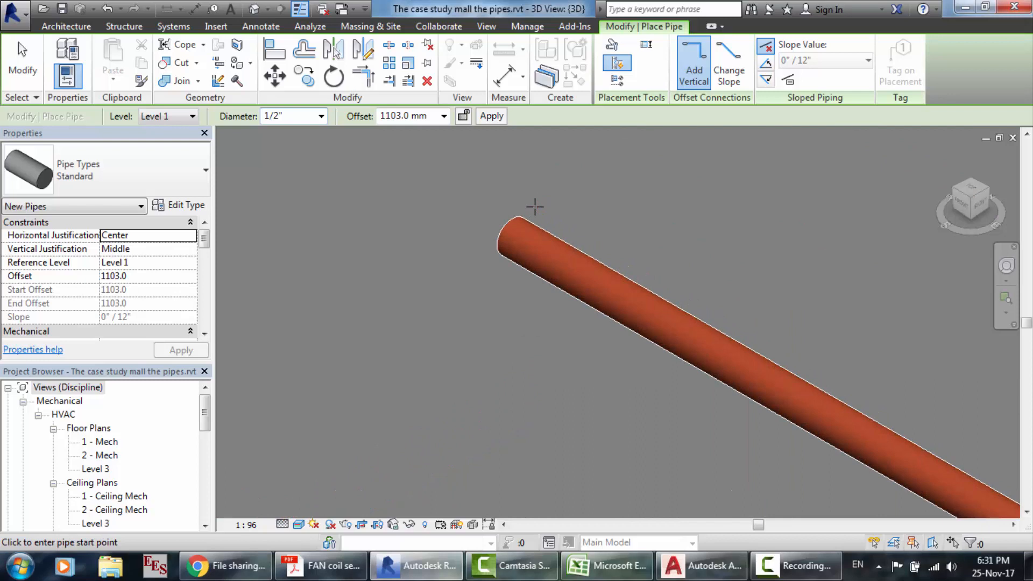
pyautogui.click(513, 235)
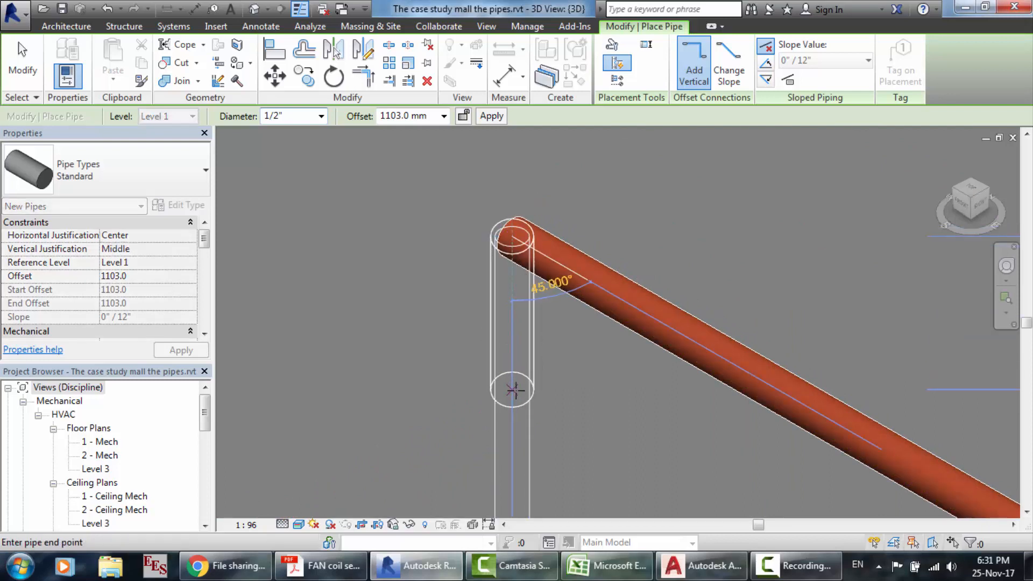
pyautogui.click(512, 390)
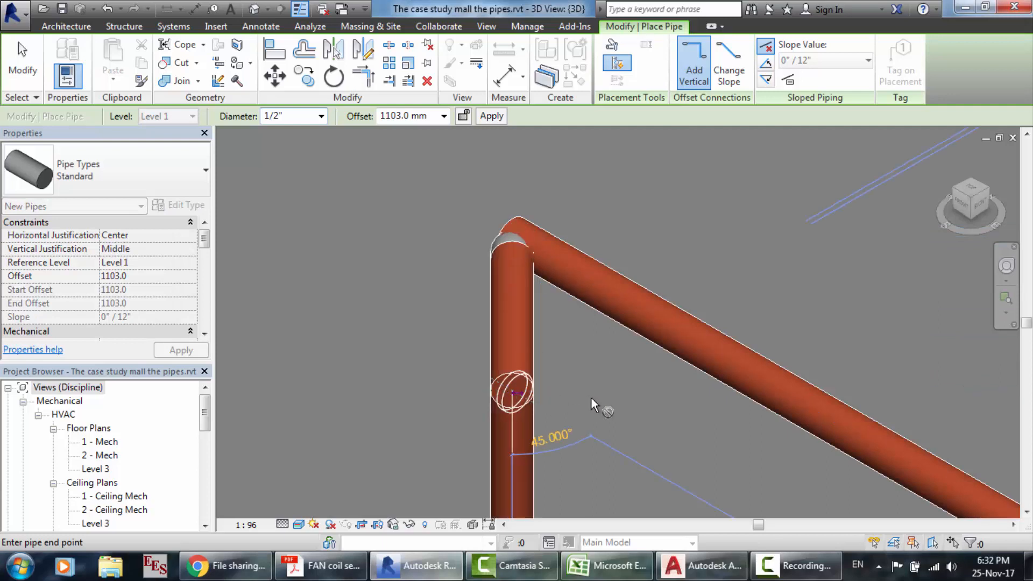
pyautogui.press('Escape')
pyautogui.press('Escape')
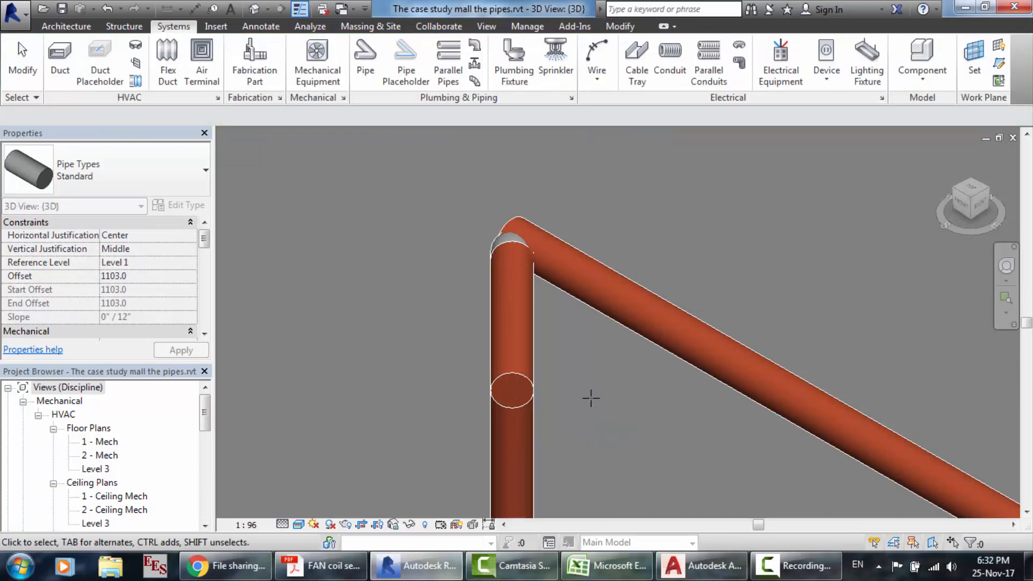
# - In the 1 - Mech floor plan, draw a horizontal section line through the pump and its connected pipe
pyautogui.doubleClick(105, 442)
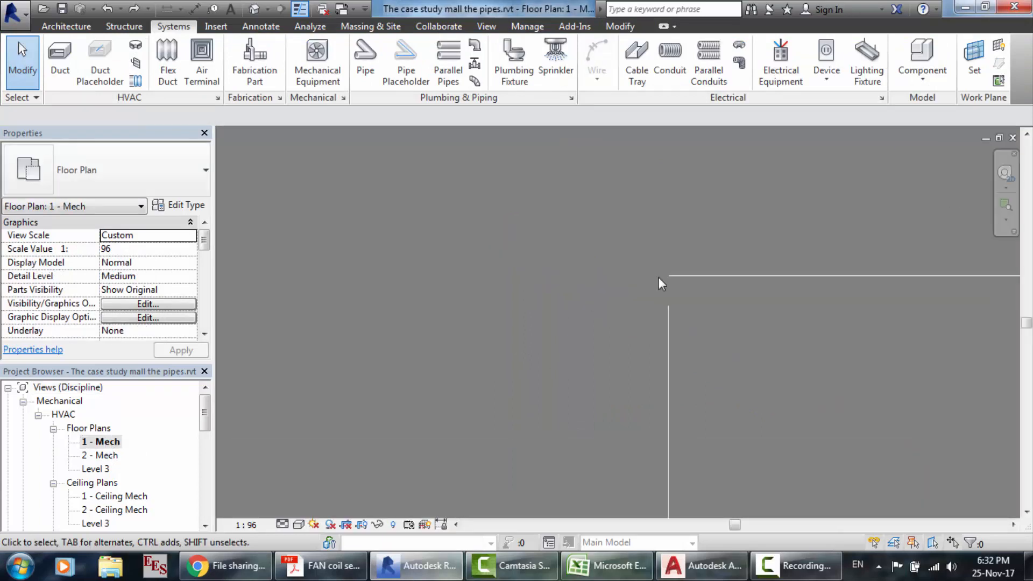
pyautogui.scroll(-5, 659, 277)
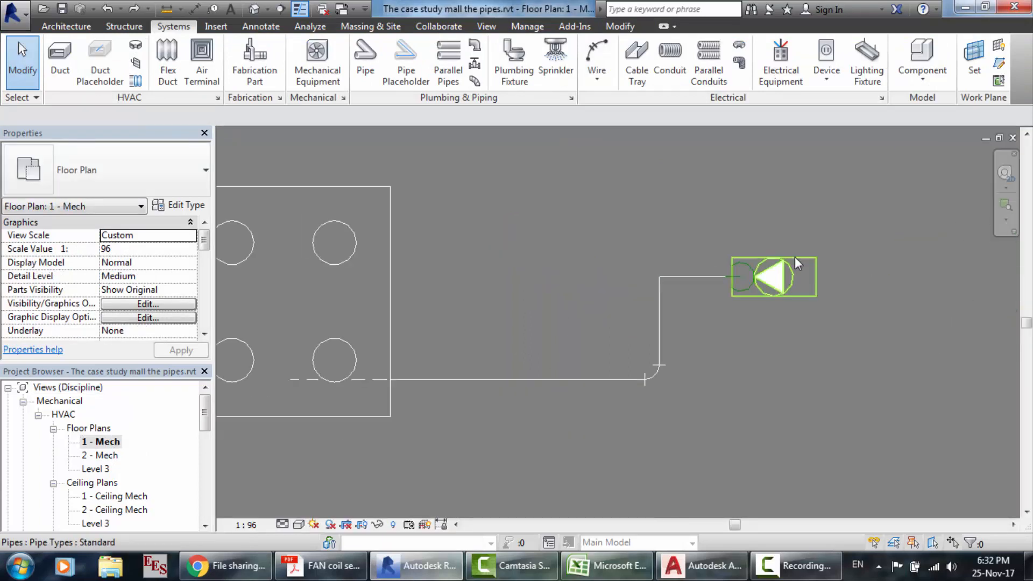
pyautogui.scroll(2, 809, 260)
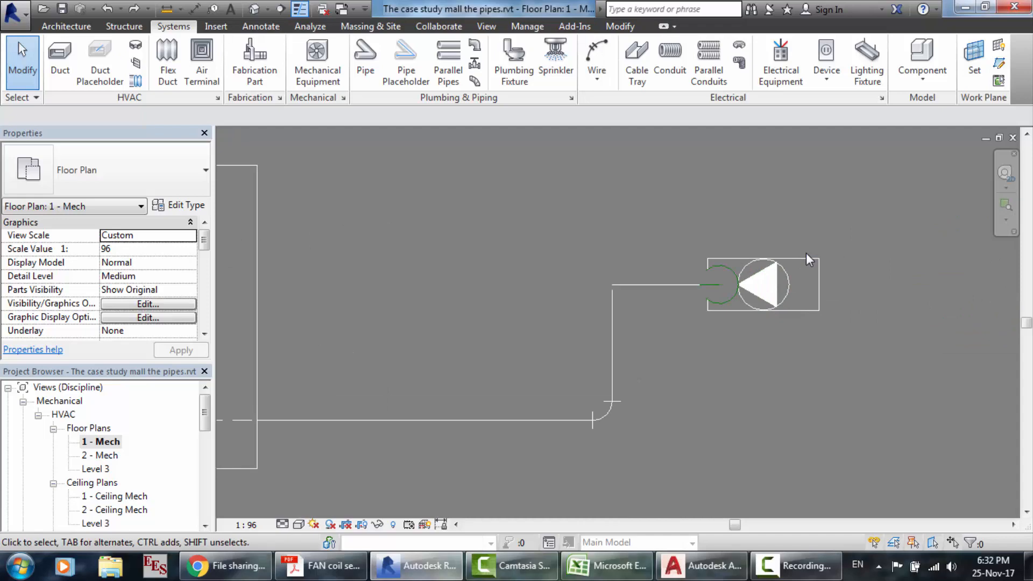
pyautogui.click(486, 27)
pyautogui.click(479, 60)
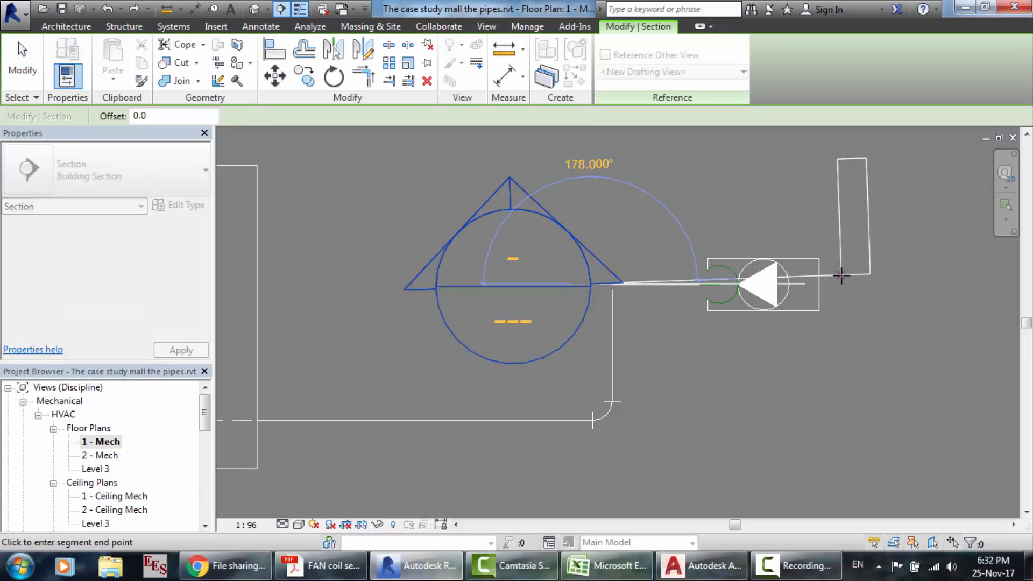
pyautogui.press('Escape')
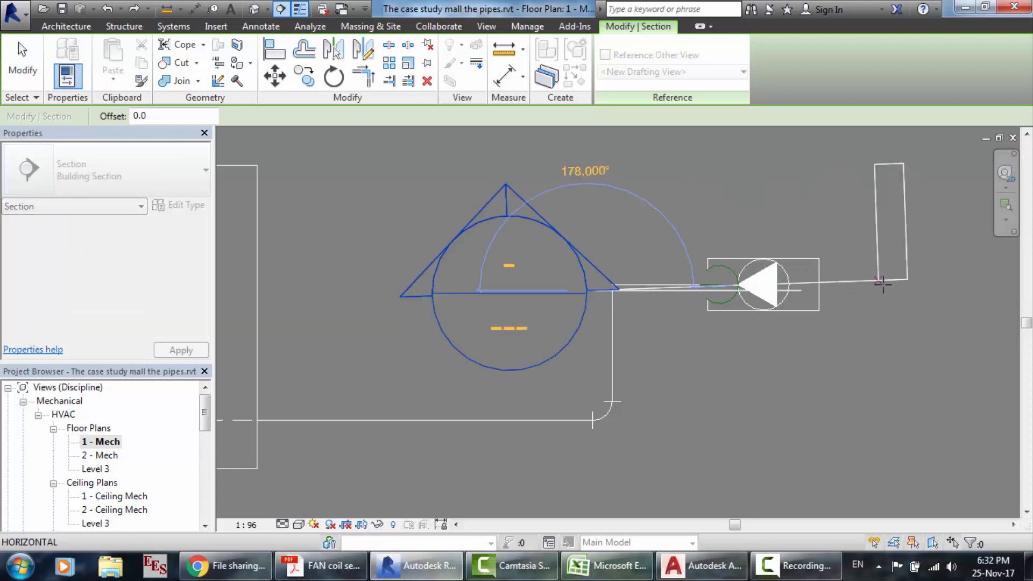
pyautogui.click(883, 283)
pyautogui.press('Escape')
pyautogui.press('Escape')
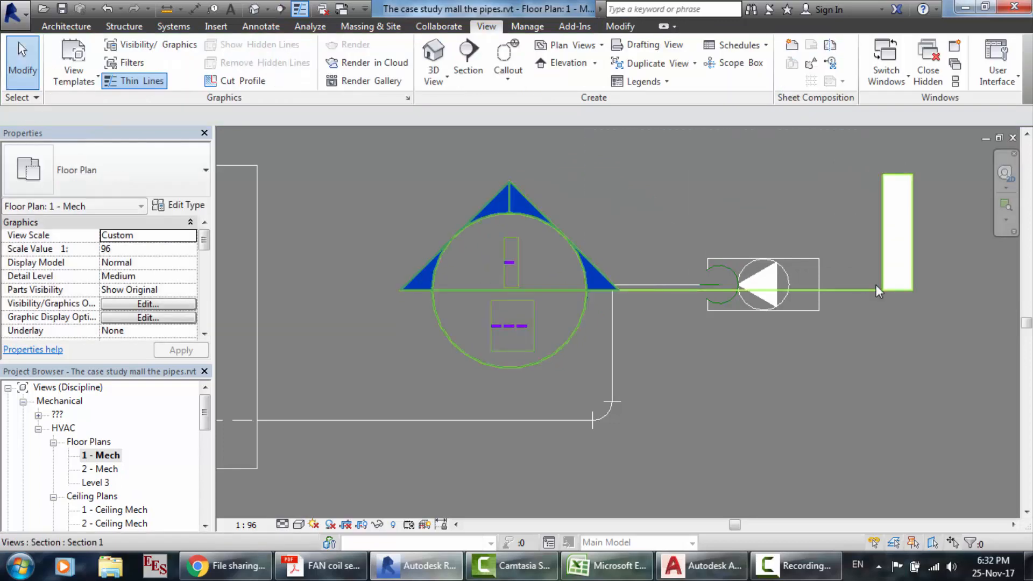
# - In the new section view, draw a vertical 1/2" pipe from the horizontal pipe's open end down to a 963 mm offset
pyautogui.doubleClick(504, 205)
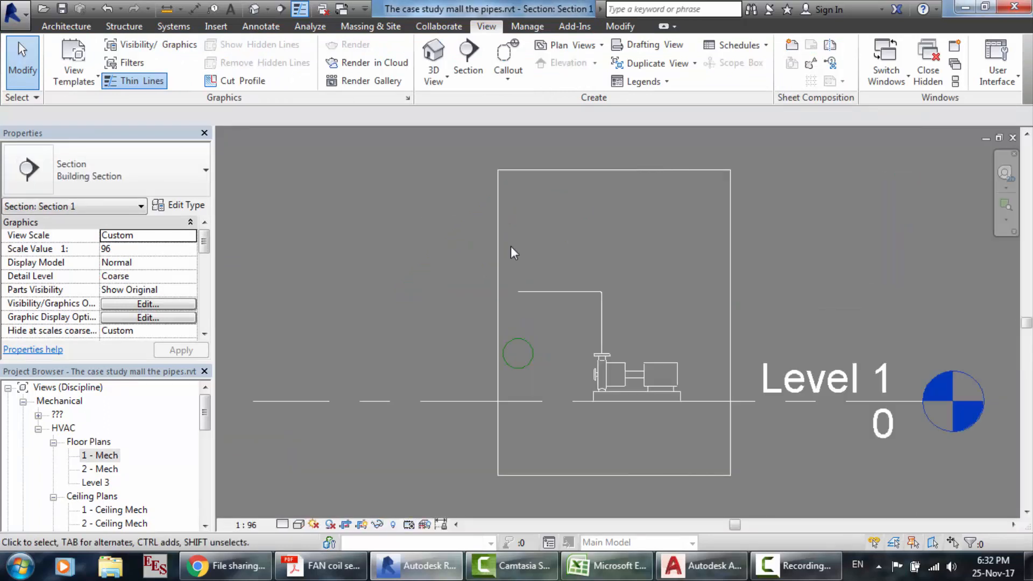
pyautogui.scroll(5, 505, 271)
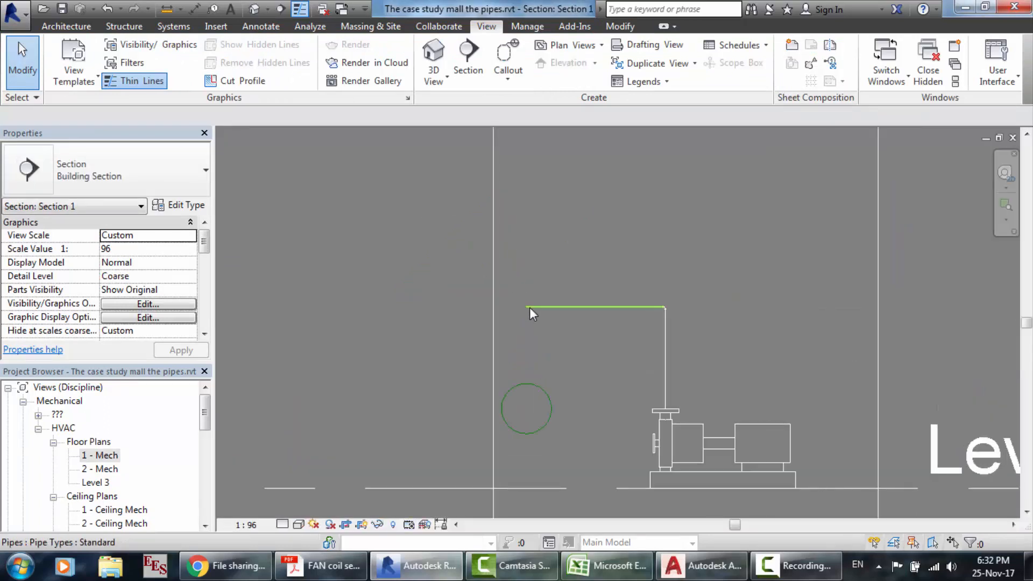
pyautogui.click(173, 26)
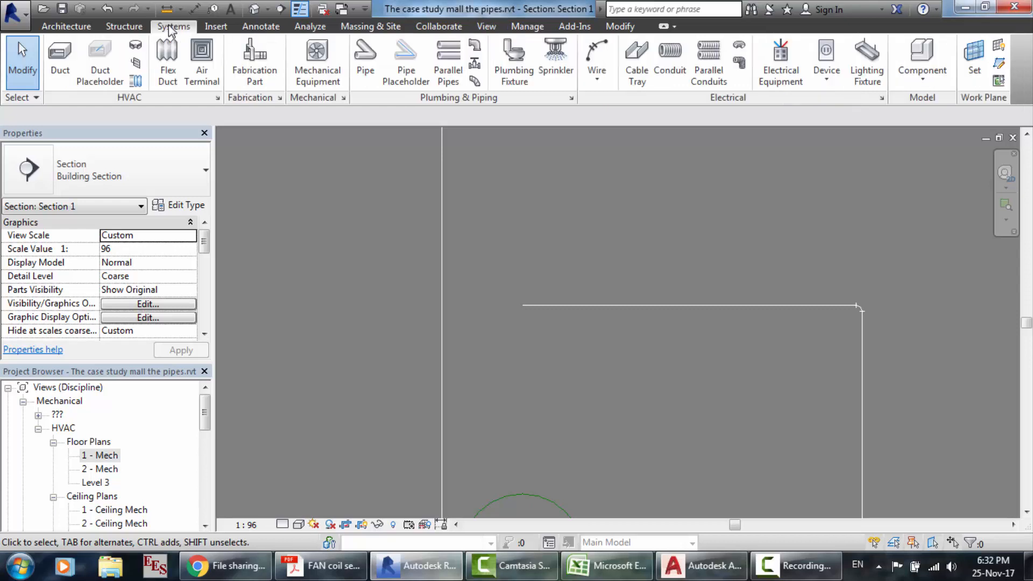
pyautogui.click(365, 58)
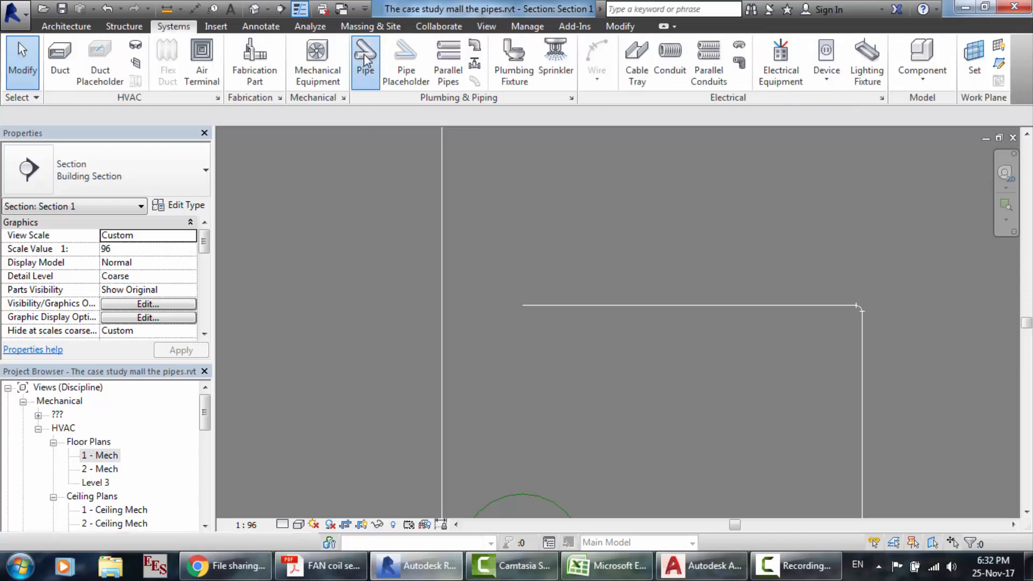
pyautogui.click(522, 305)
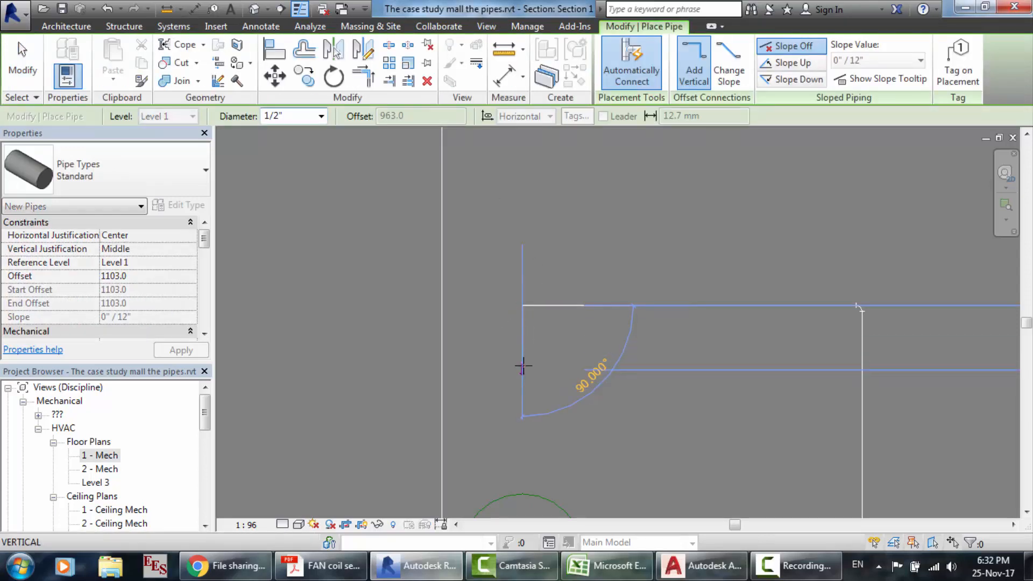
pyautogui.click(522, 360)
pyautogui.press('Escape')
pyautogui.press('Escape')
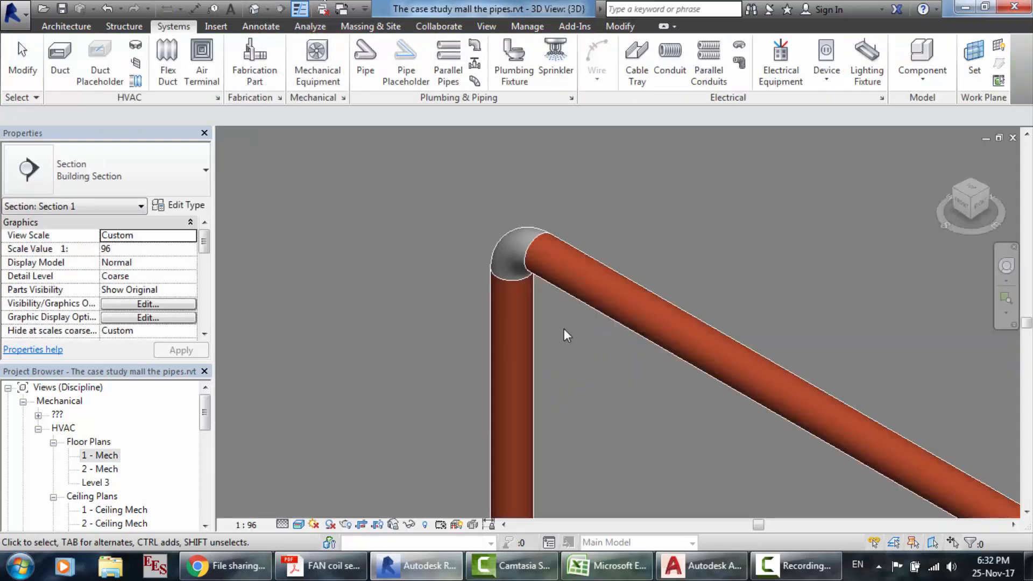
# - In the 3D view, try to extend the short vertical pipe downward from its open lower end
pyautogui.scroll(-4, 564, 329)
pyautogui.scroll(-2, 564, 329)
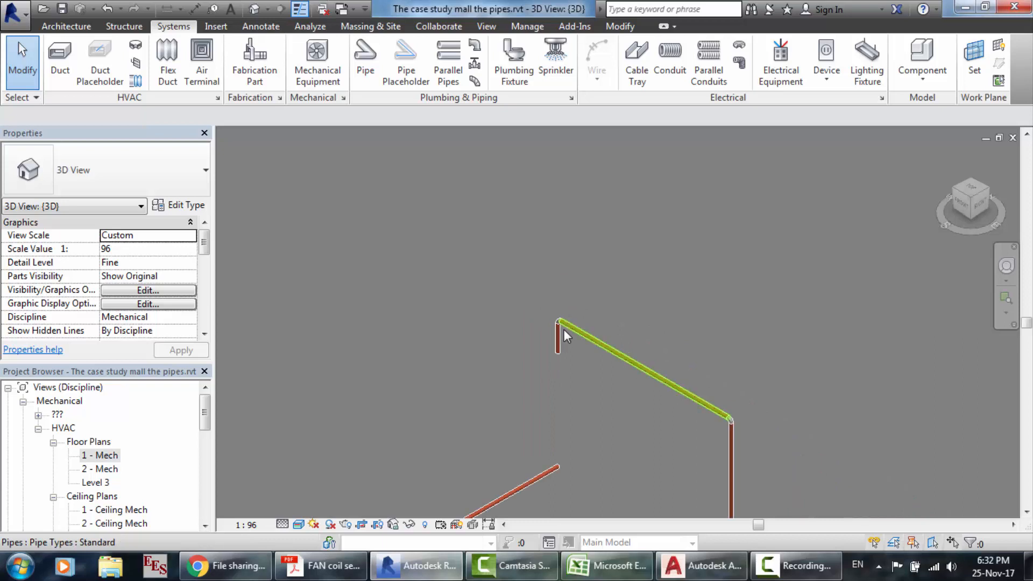
pyautogui.scroll(3, 556, 444)
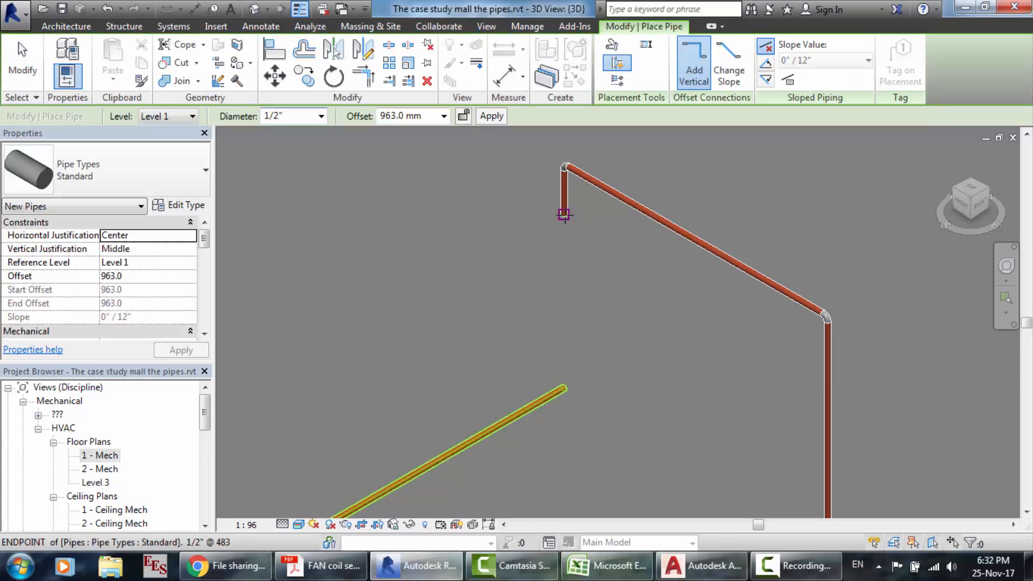
pyautogui.scroll(8, 565, 215)
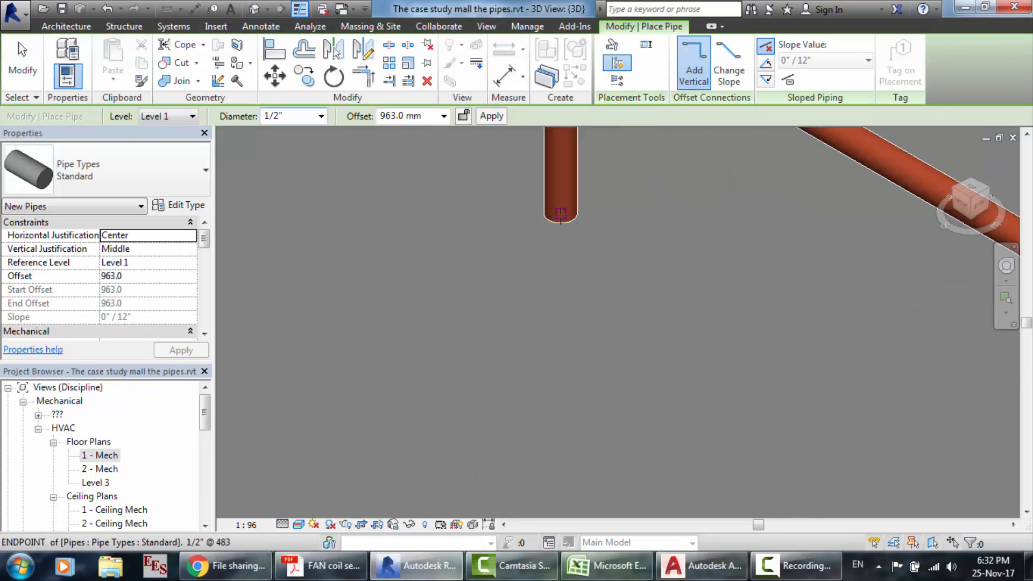
pyautogui.click(562, 225)
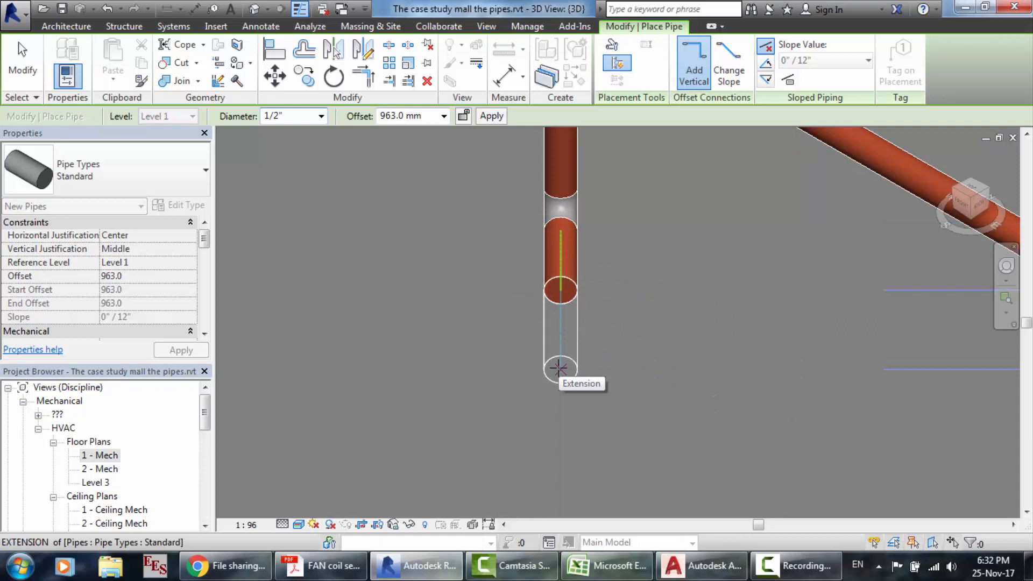
pyautogui.press('Escape')
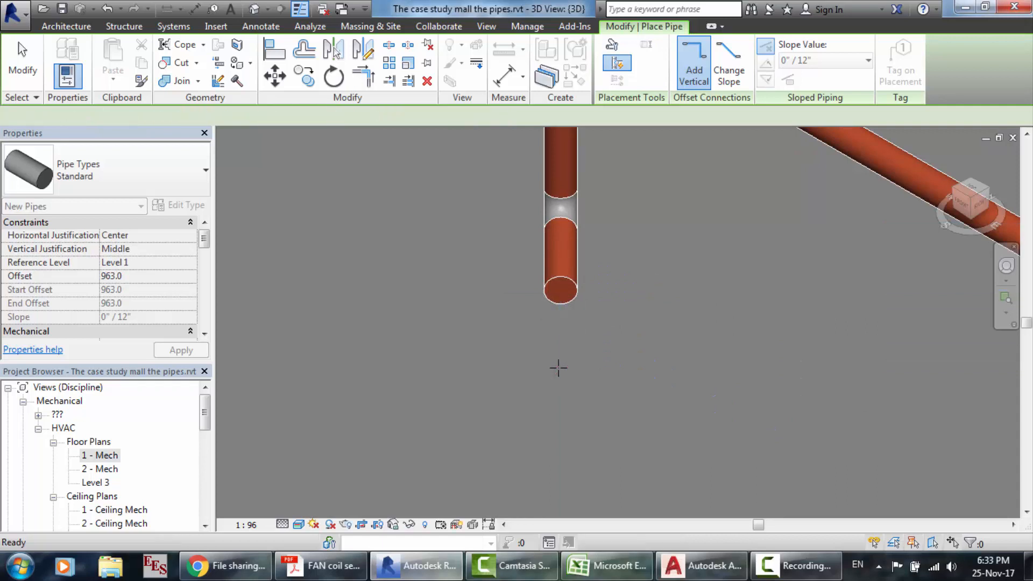
pyautogui.hotkey('ctrl', 'z')
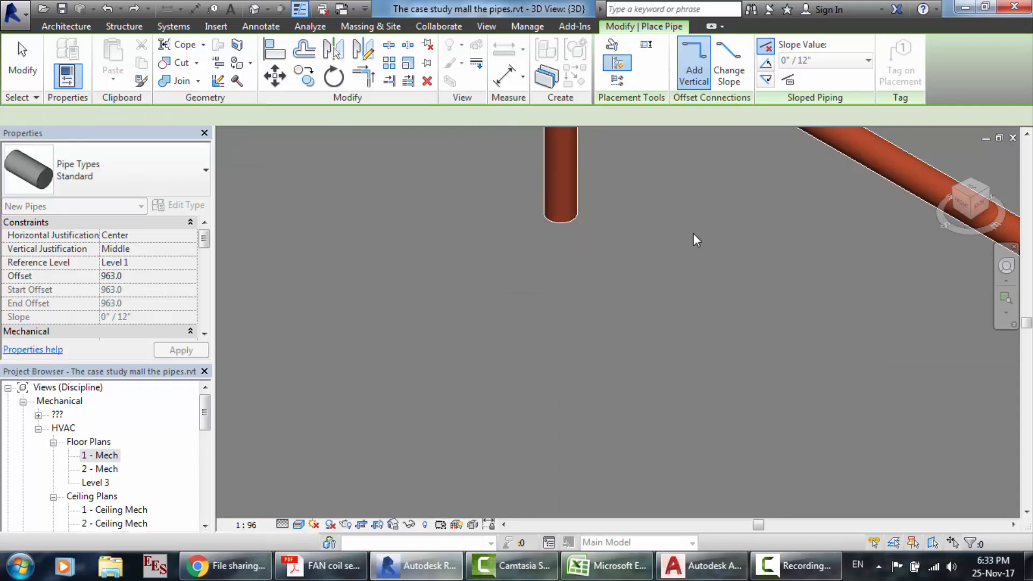
pyautogui.click(559, 212)
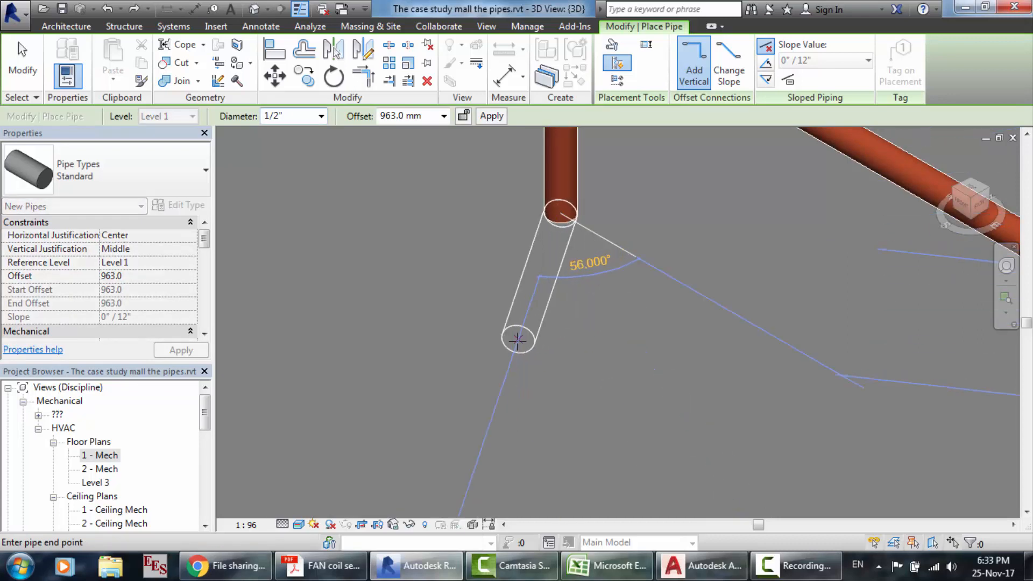
pyautogui.press('Escape')
pyautogui.press('Escape')
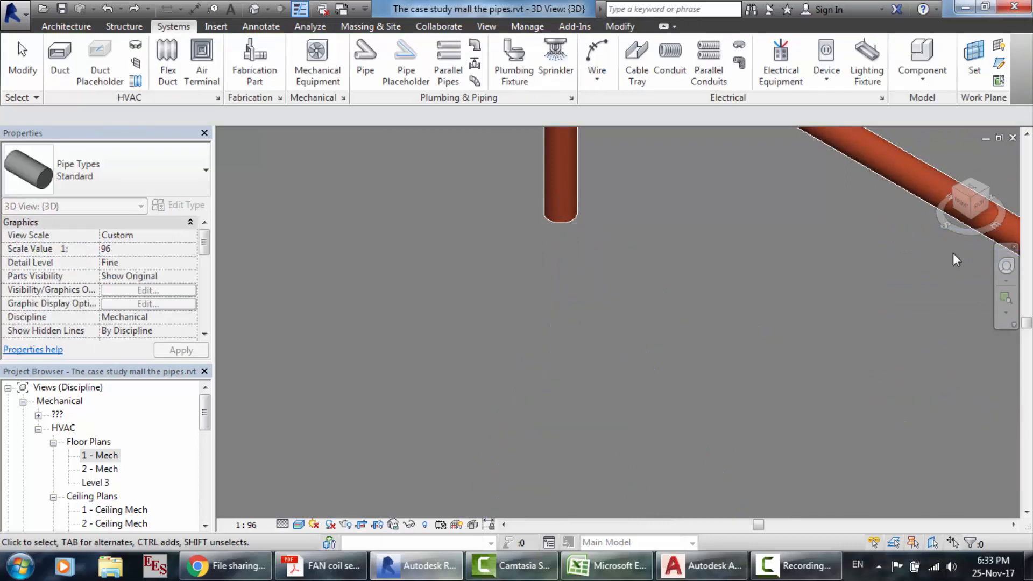
# - Try to draw a 1/2" pipe downward from the short vertical pipe's open lower end in the 3D view, using a 963 mm offset
pyautogui.click(1006, 267)
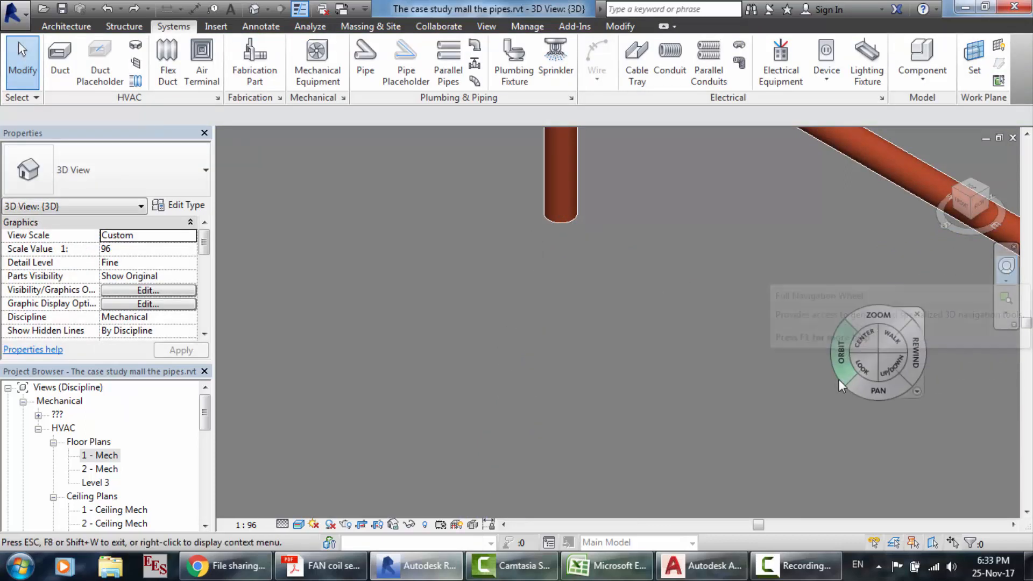
pyautogui.moveTo(838, 360); pyautogui.dragTo(873, 274)
pyautogui.scroll(-6, 839, 360)
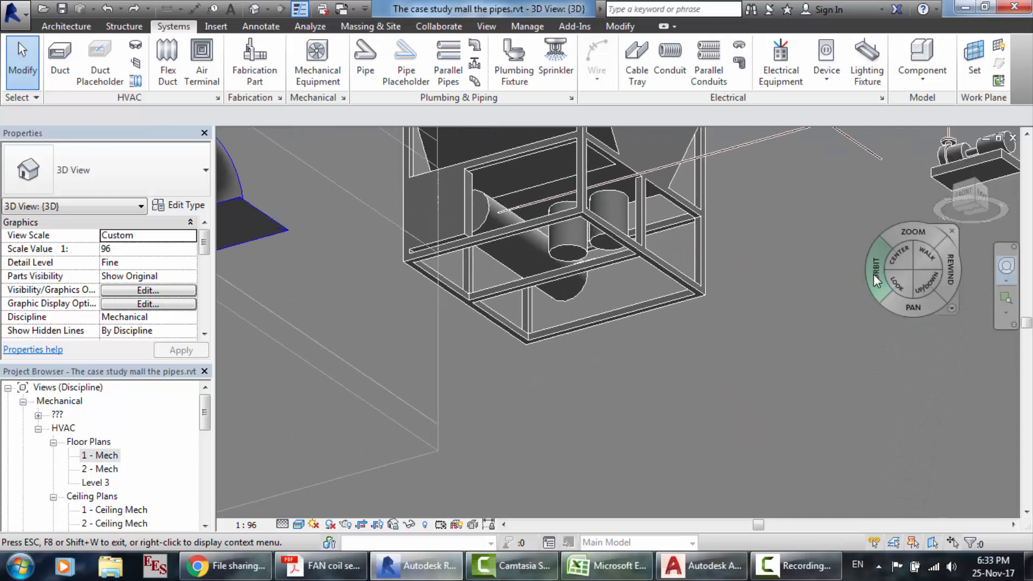
pyautogui.scroll(-3, 873, 273)
pyautogui.scroll(6, 902, 166)
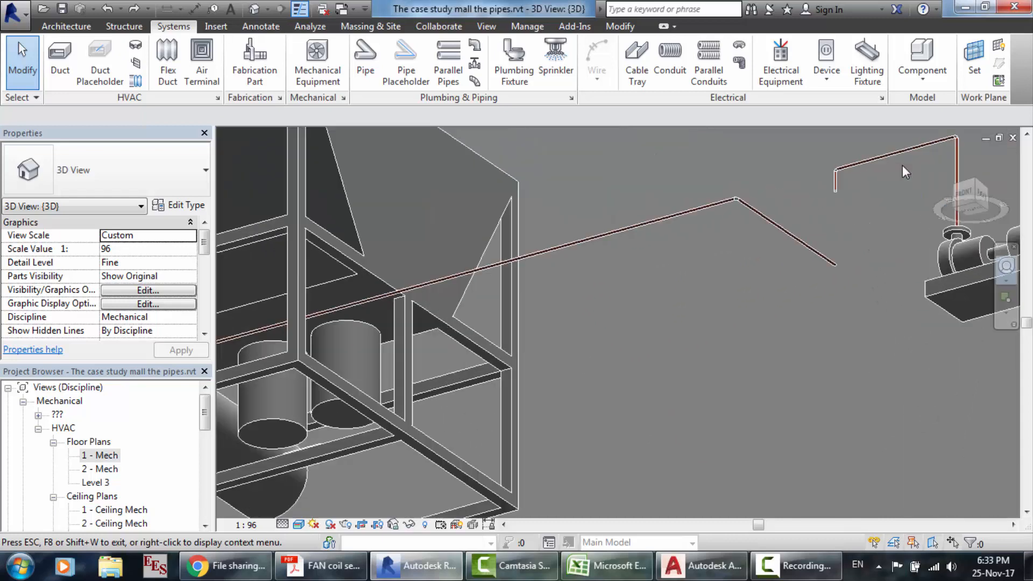
pyautogui.scroll(5, 714, 247)
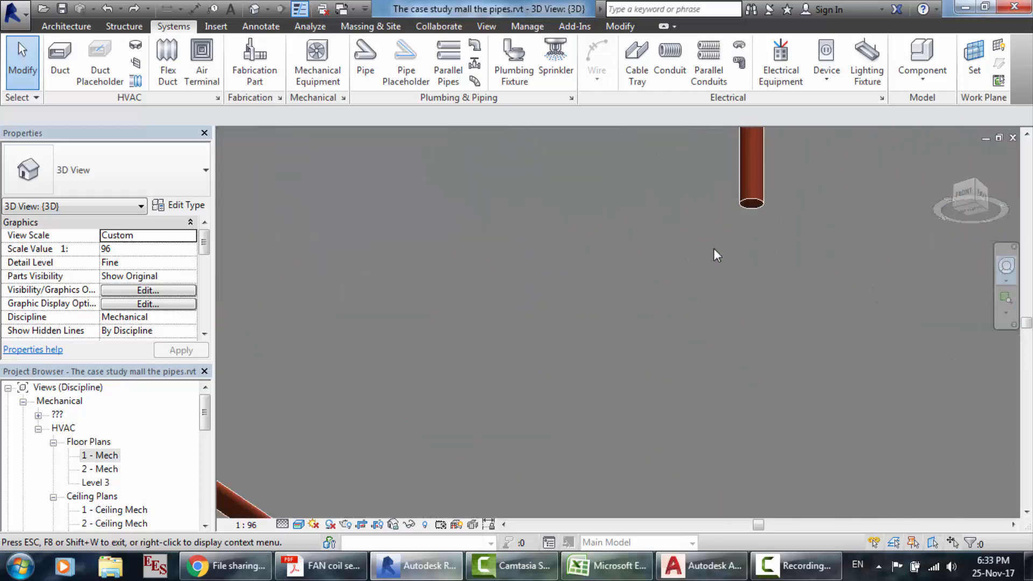
pyautogui.click(751, 204)
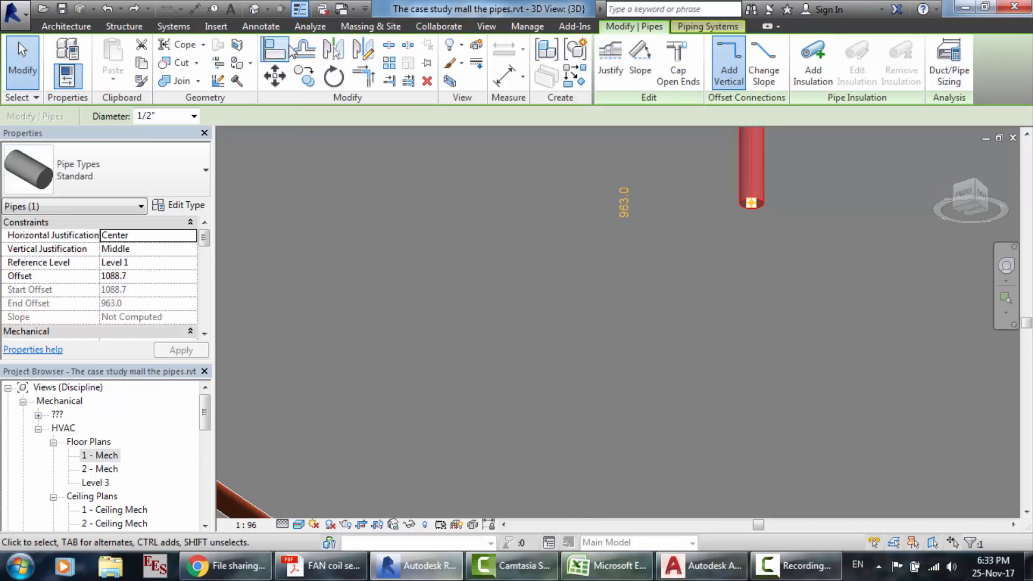
pyautogui.click(174, 27)
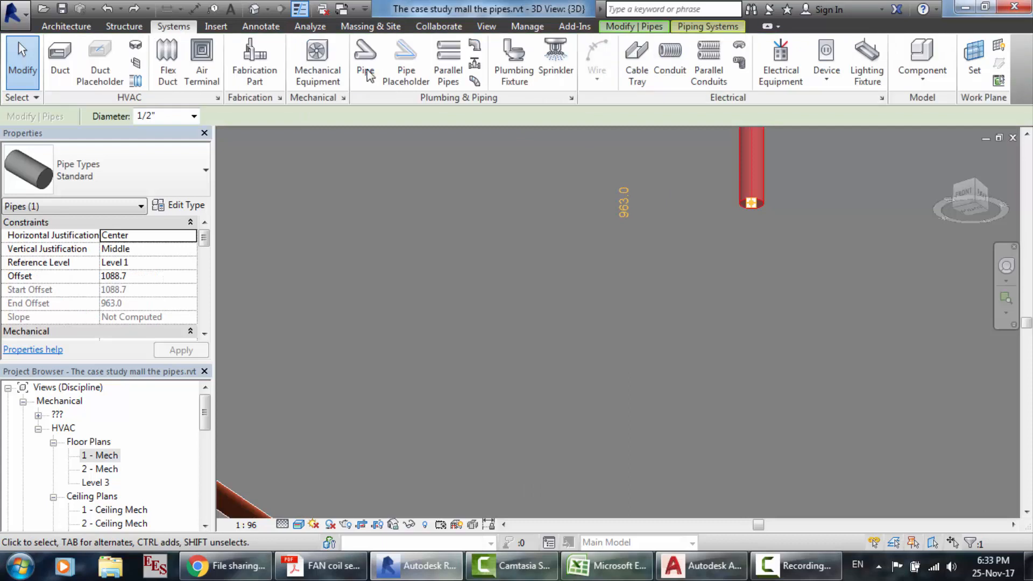
pyautogui.click(380, 73)
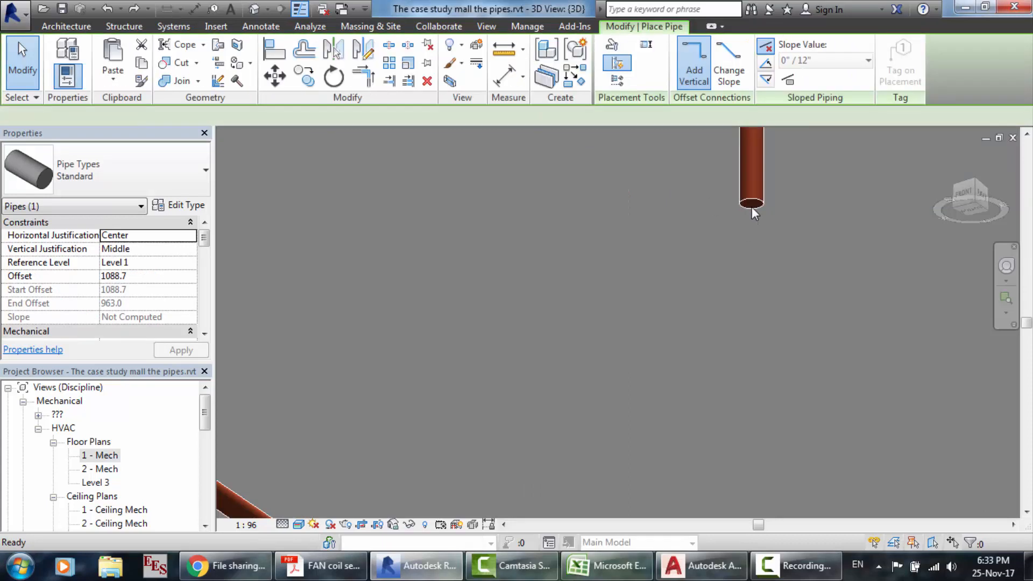
pyautogui.scroll(3, 751, 207)
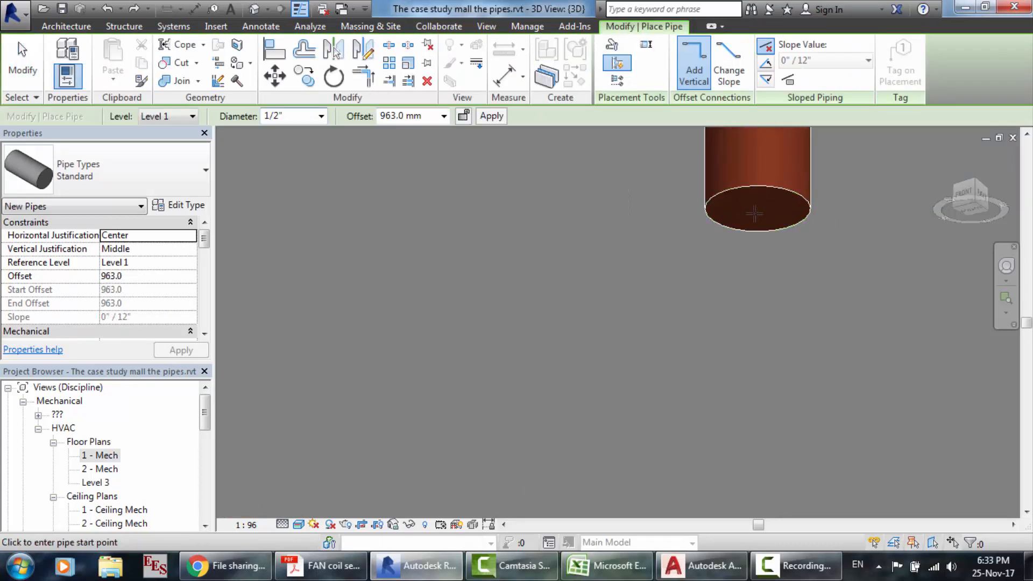
pyautogui.click(758, 207)
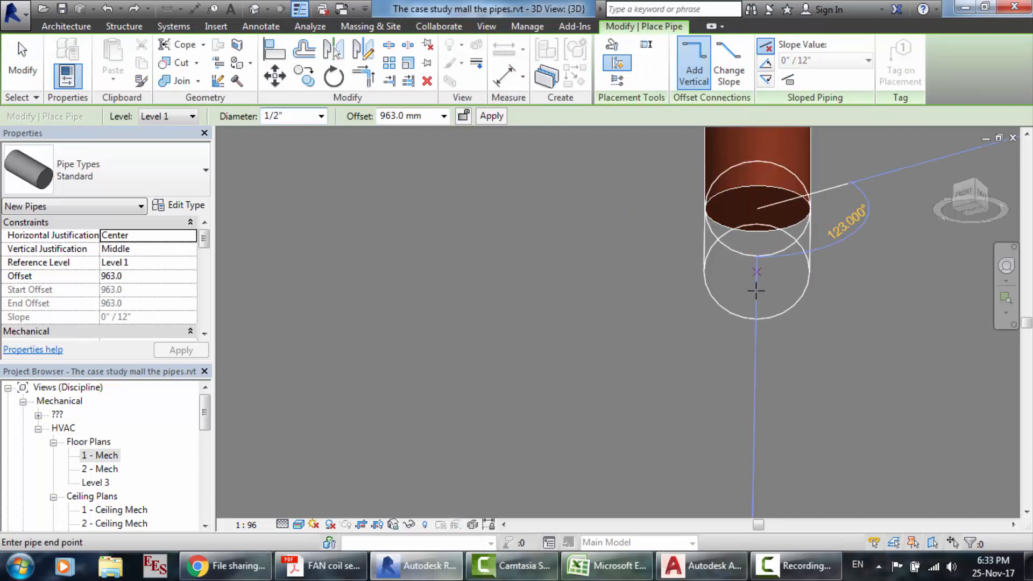
pyautogui.click(753, 347)
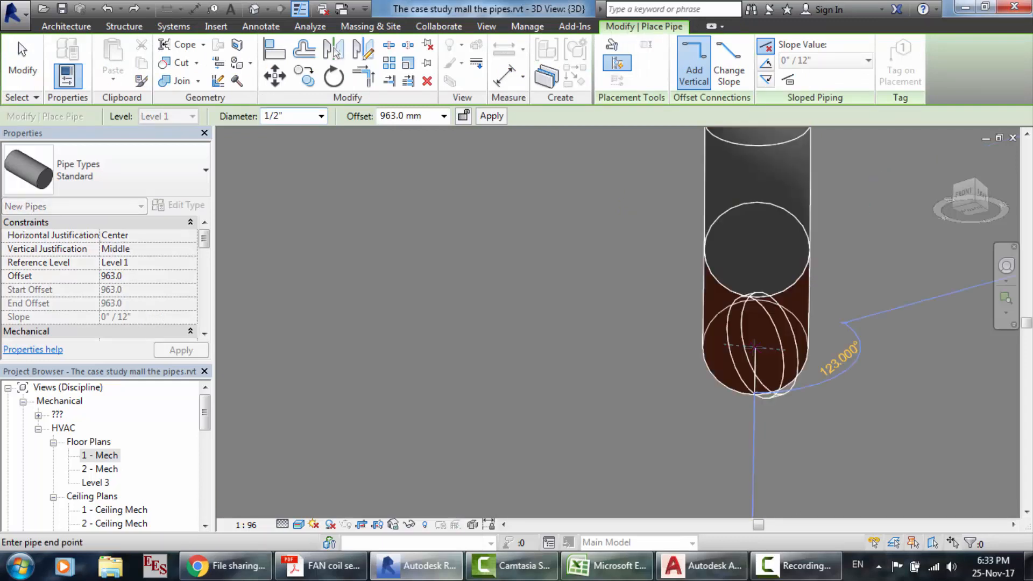
pyautogui.scroll(-3, 754, 347)
pyautogui.scroll(-2, 758, 347)
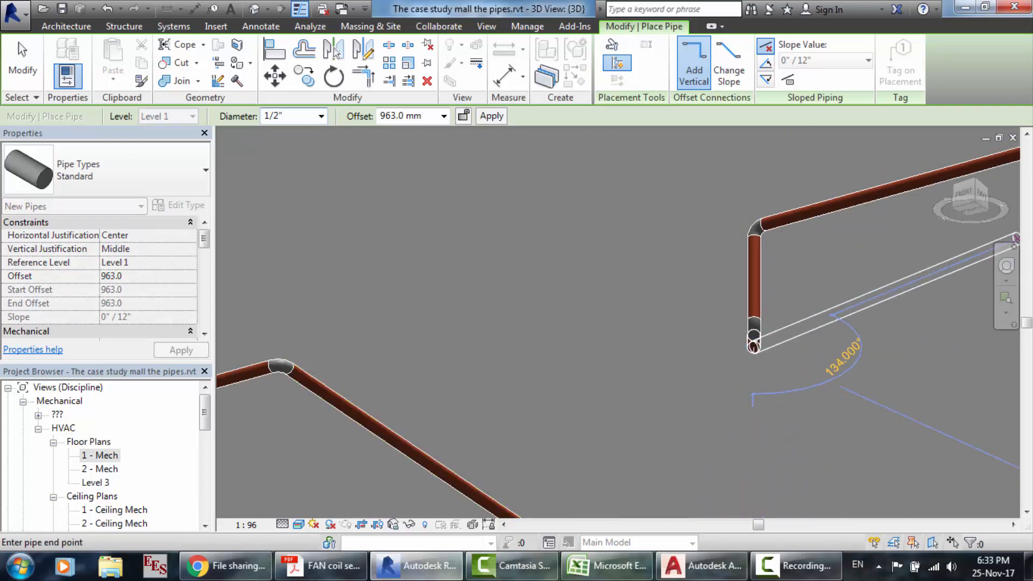
pyautogui.click(1007, 266)
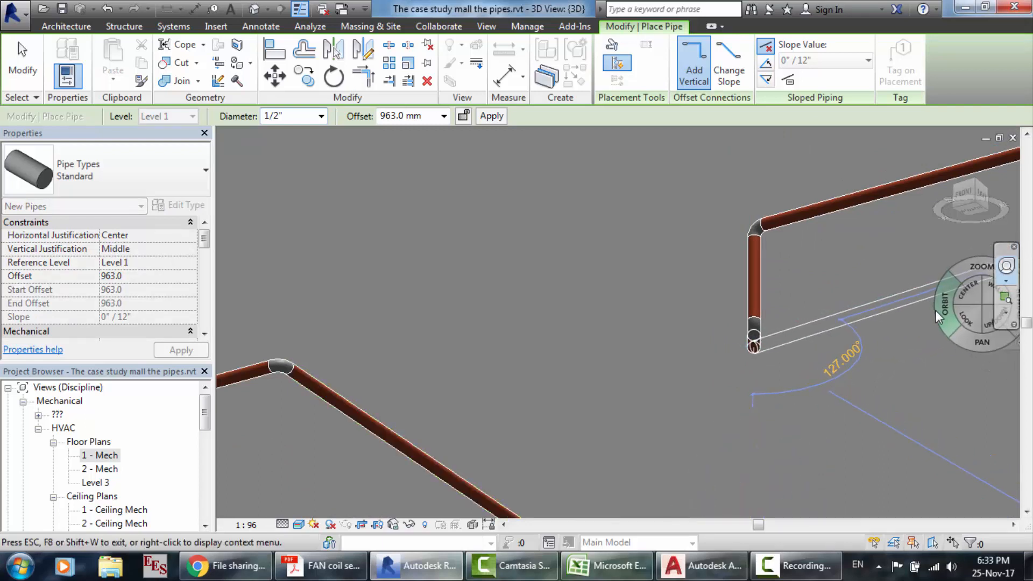
pyautogui.moveTo(935, 311); pyautogui.dragTo(908, 353)
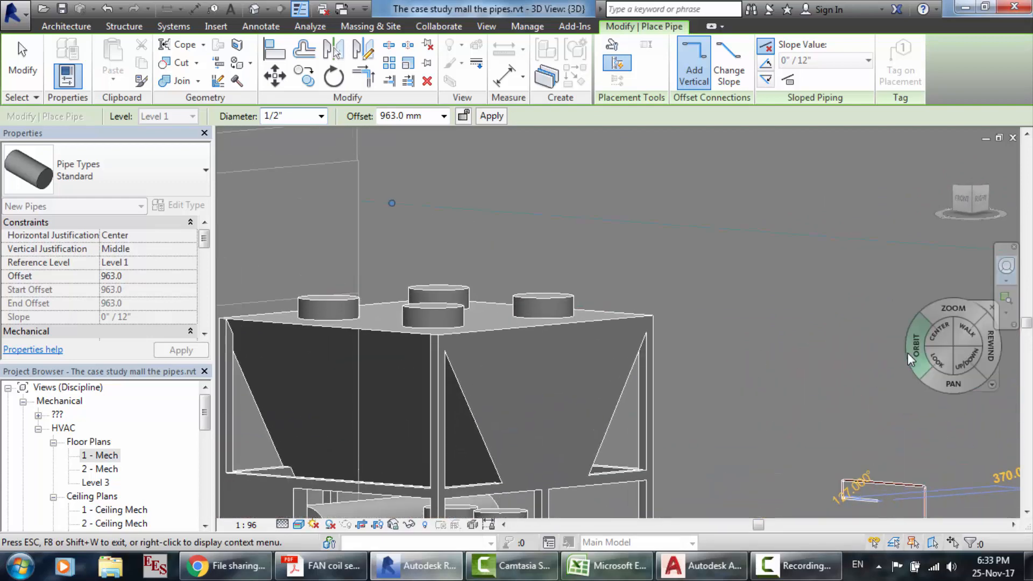
pyautogui.scroll(-2, 908, 353)
pyautogui.click(817, 569)
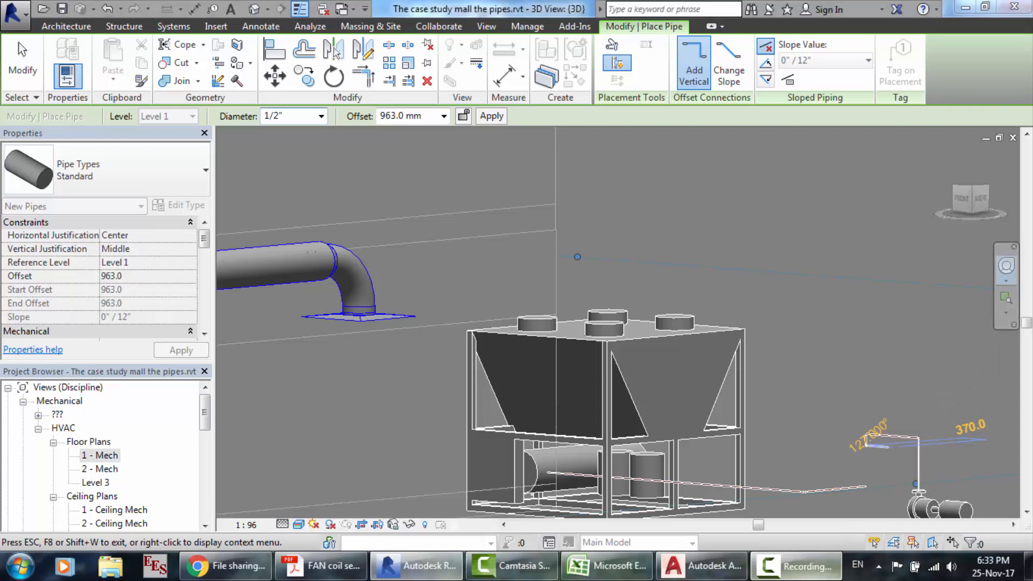
pyautogui.click(962, 497)
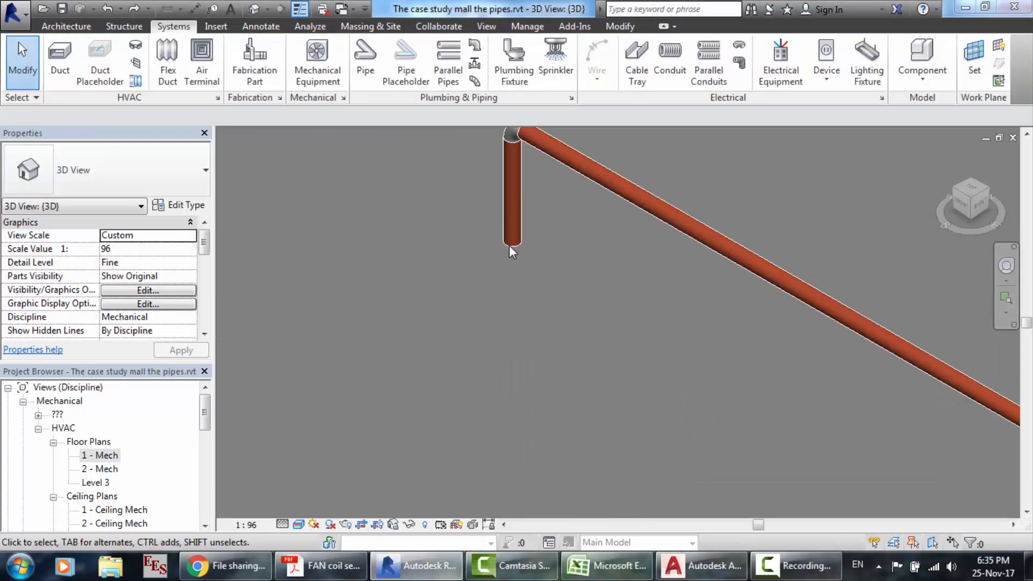
# - Open the Section 1 view and examine the gap between the short vertical pipe and the lower pipe run
pyautogui.click(38, 415)
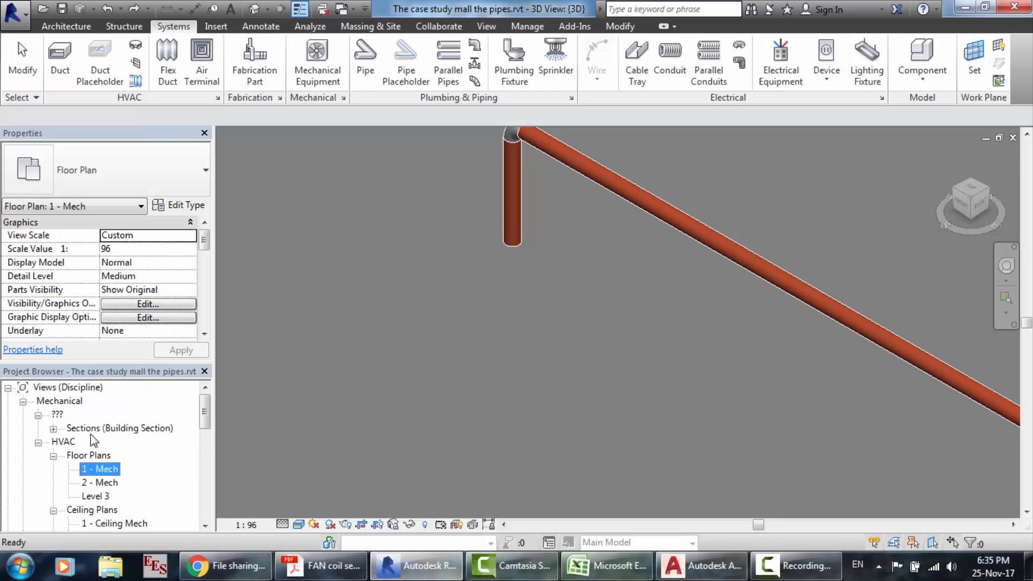
pyautogui.click(53, 429)
pyautogui.doubleClick(97, 442)
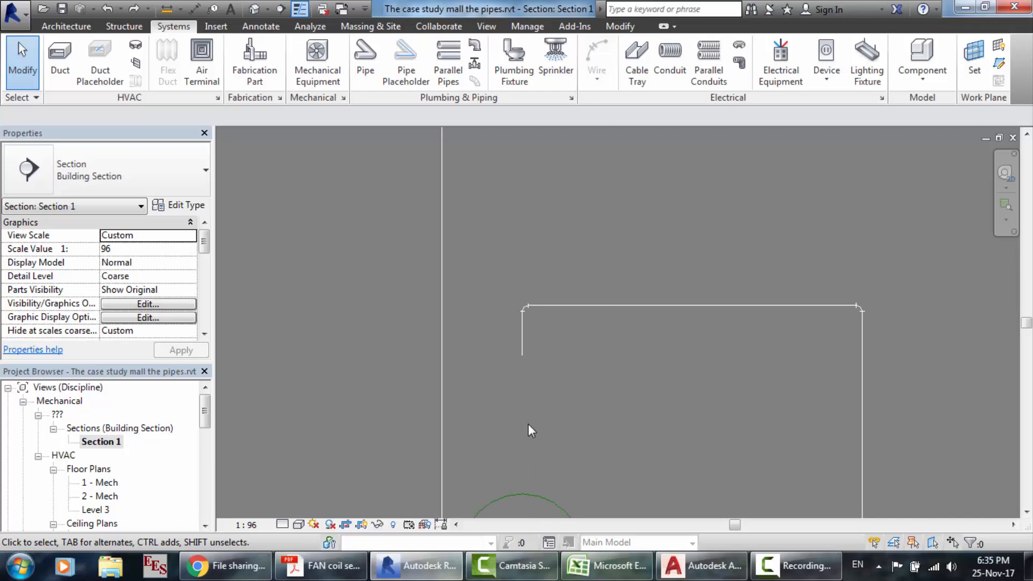
pyautogui.scroll(-4, 527, 424)
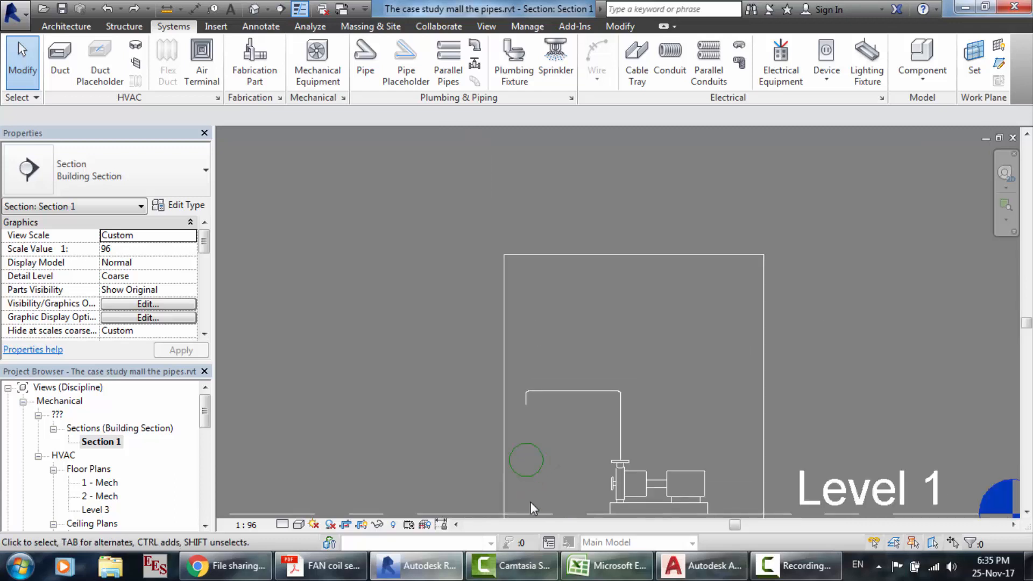
pyautogui.scroll(3, 535, 514)
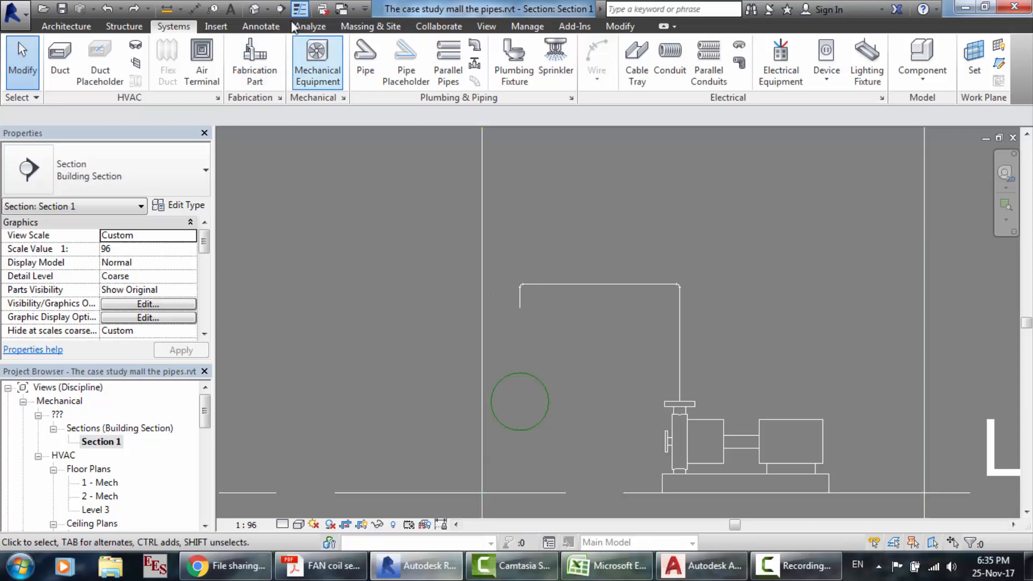
# - In the 1 - Mech floor plan, draw a horizontal section line just below the lower pipe run, from the chiller unit past the pump
pyautogui.doubleClick(103, 482)
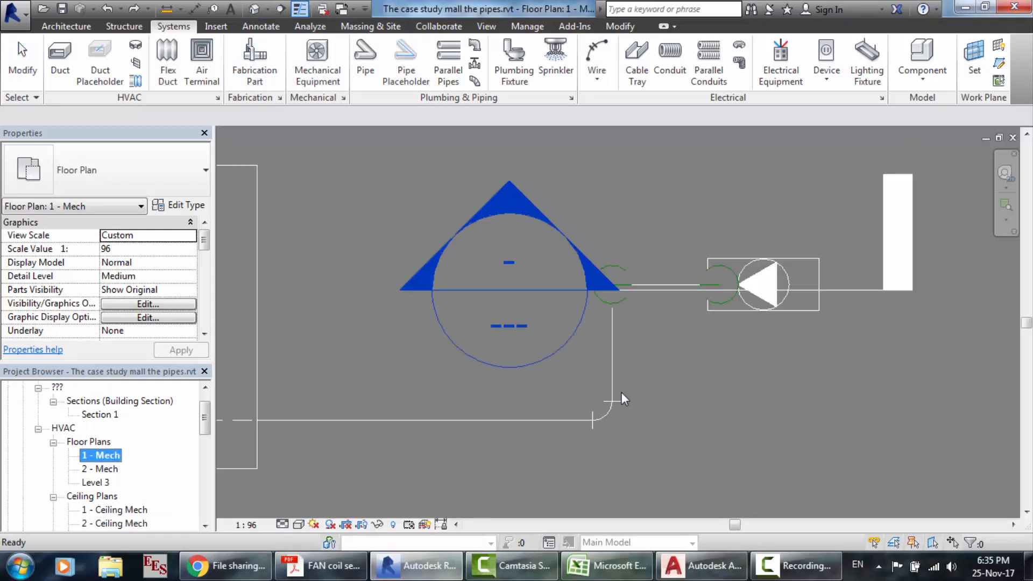
pyautogui.scroll(-2, 622, 395)
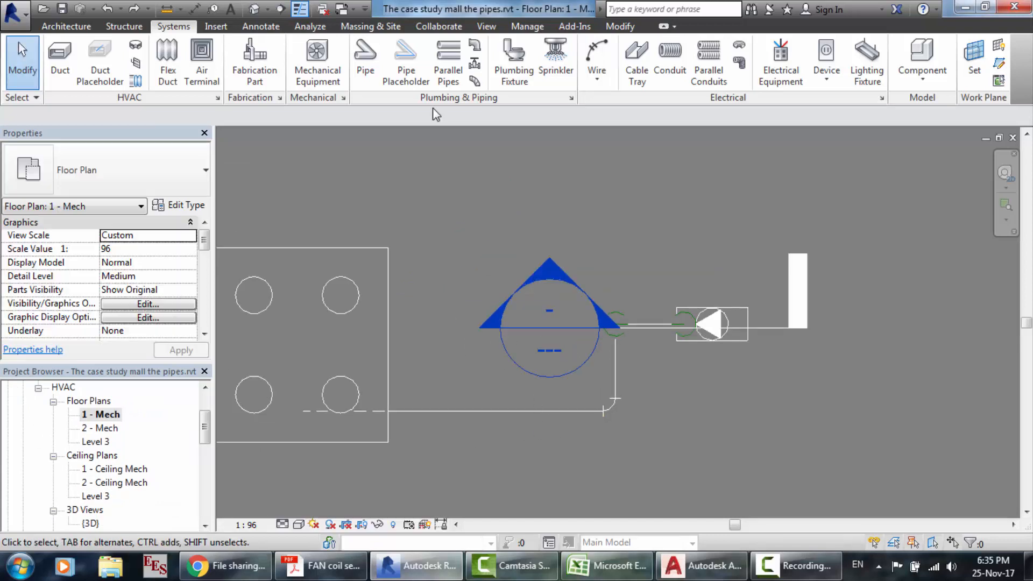
pyautogui.click(484, 27)
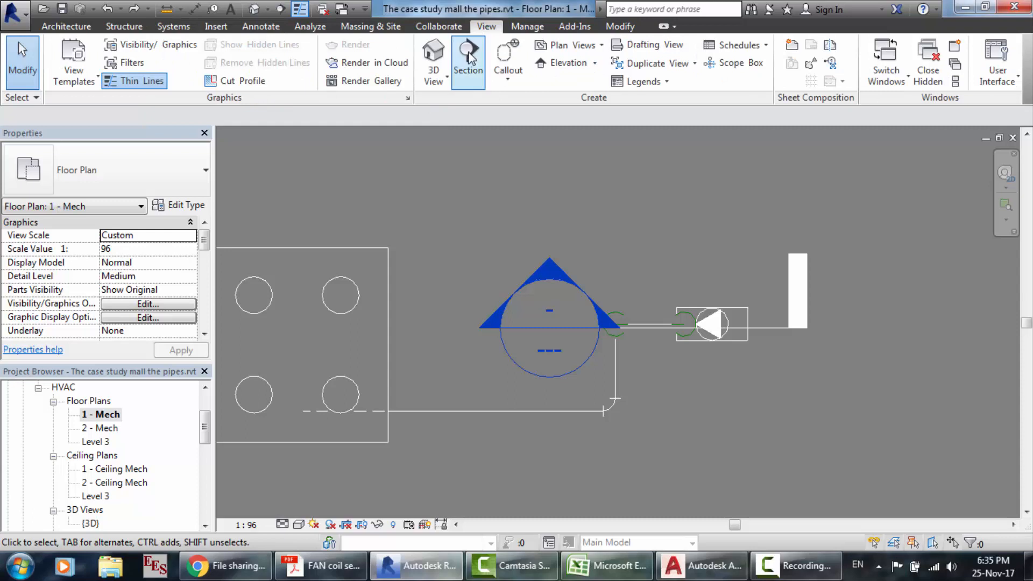
pyautogui.click(460, 443)
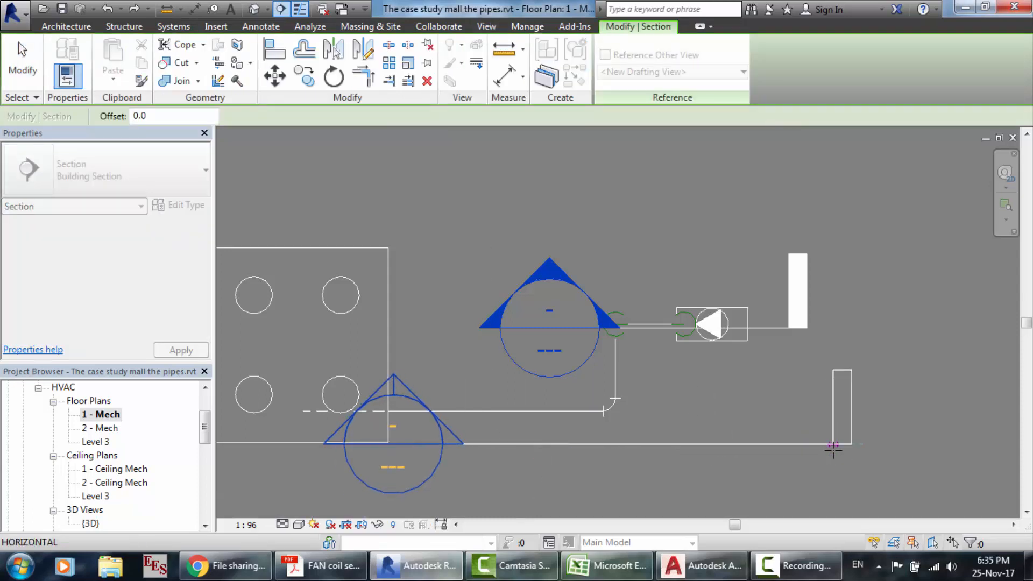
pyautogui.click(833, 445)
pyautogui.press('Escape')
pyautogui.press('Escape')
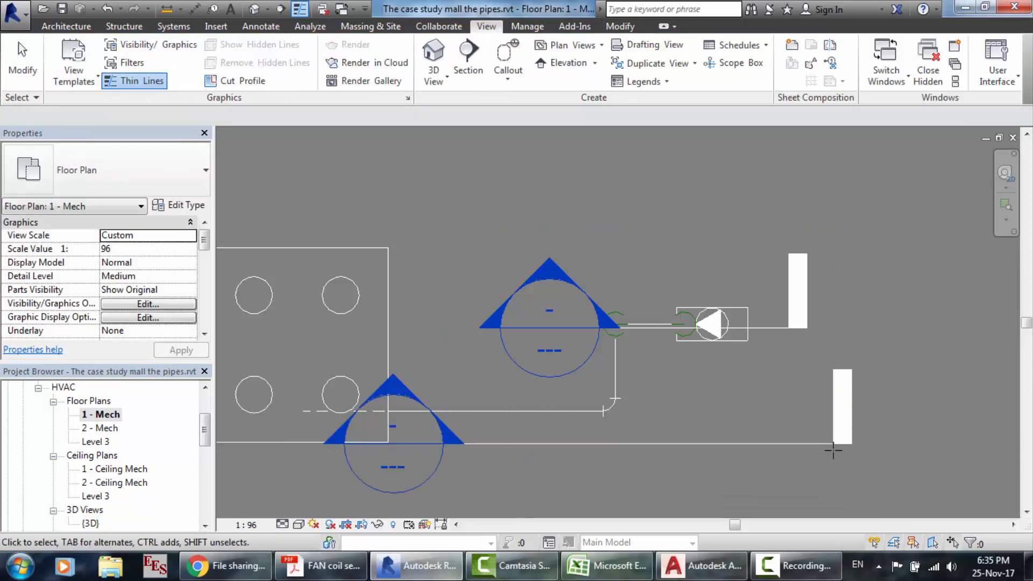
# - Open the new section's view and inspect the short vertical pipe and the lower pipe run
pyautogui.doubleClick(399, 390)
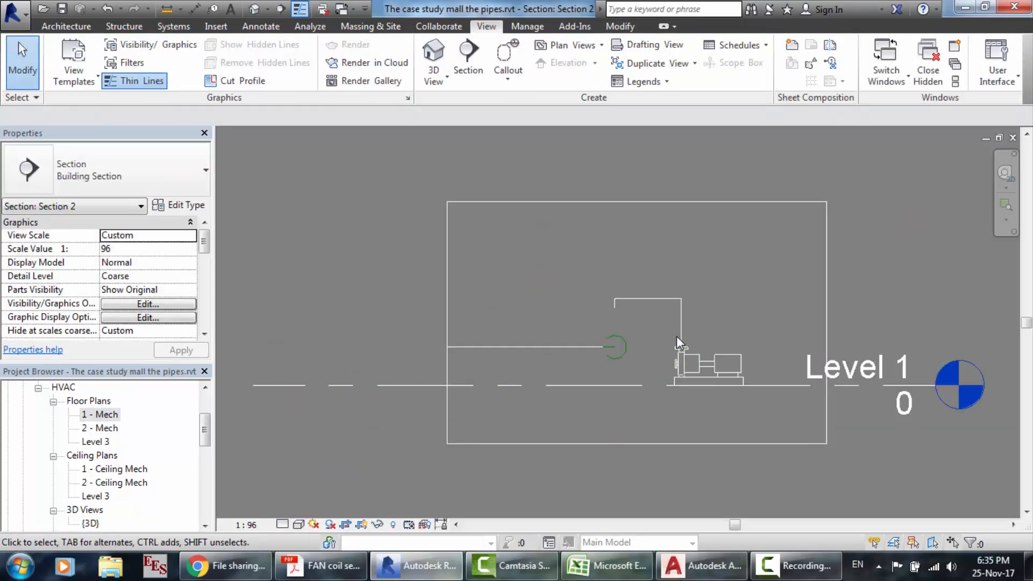
pyautogui.scroll(2, 676, 336)
pyautogui.scroll(1, 676, 336)
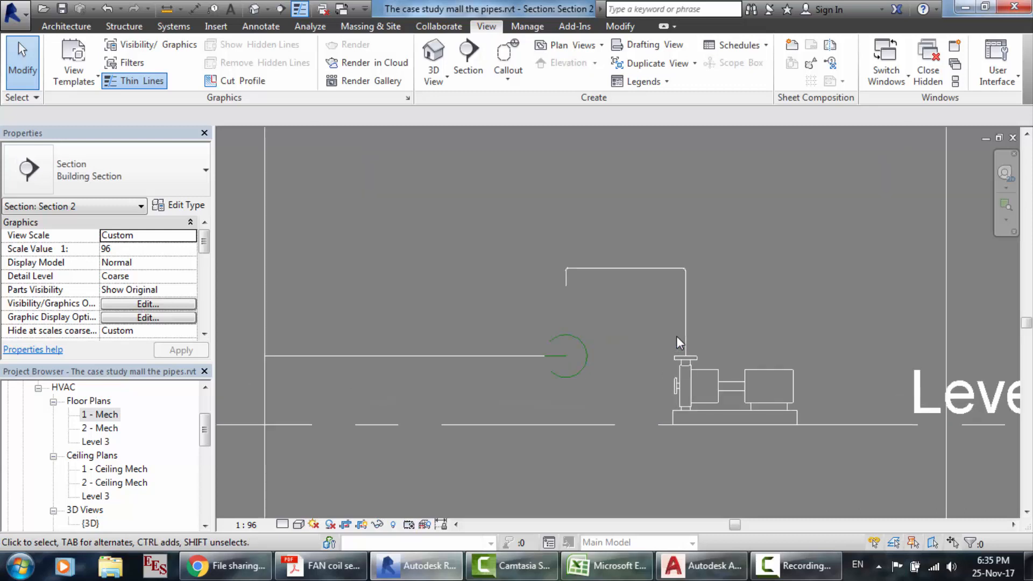
pyautogui.scroll(1, 676, 344)
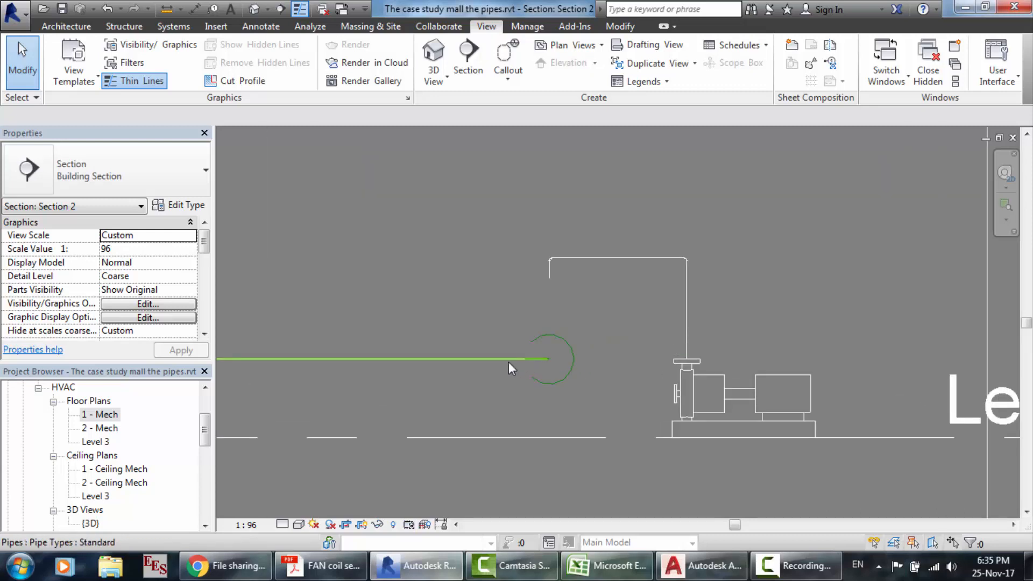
pyautogui.scroll(-2, 508, 362)
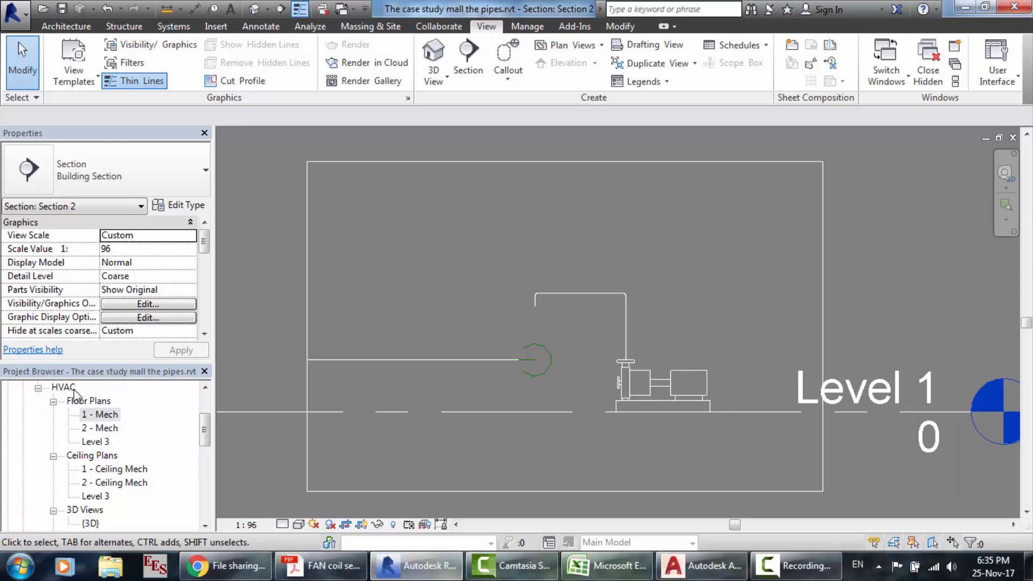
# - Delete the Section 1 view from the project and keep Section 2 selected
pyautogui.click(71, 401)
pyautogui.scroll(1, 71, 401)
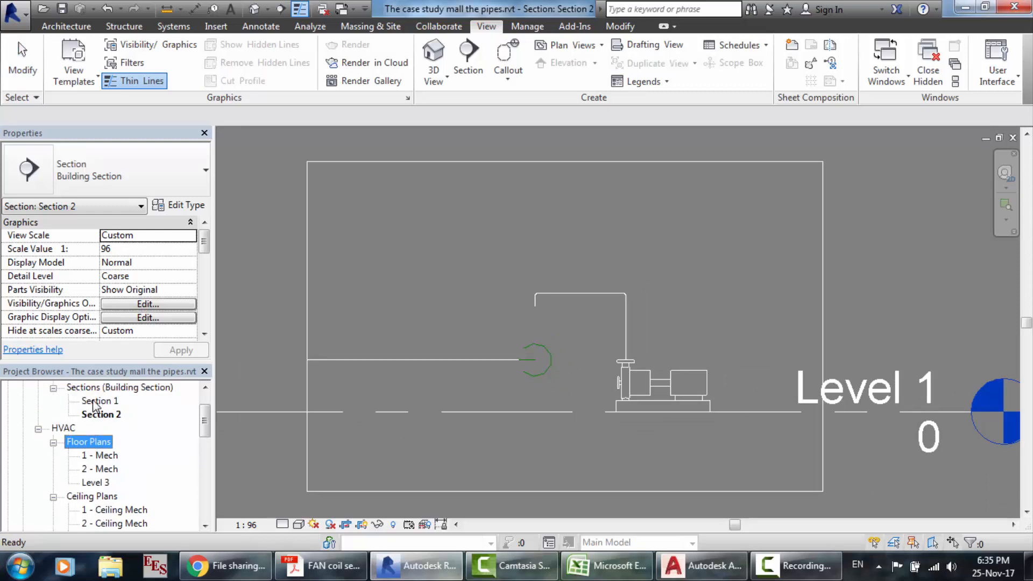
pyautogui.press('Delete')
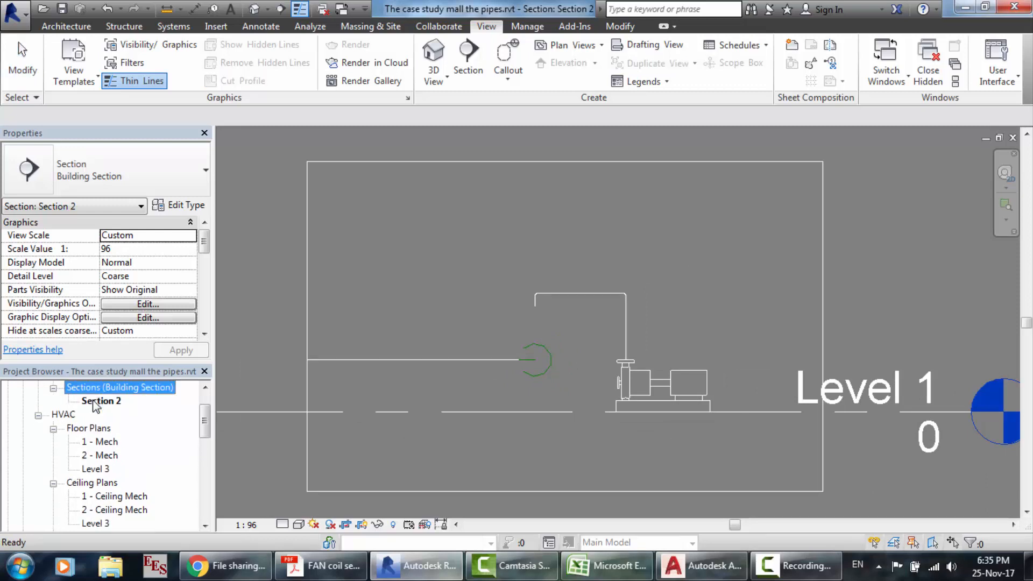
pyautogui.click(111, 401)
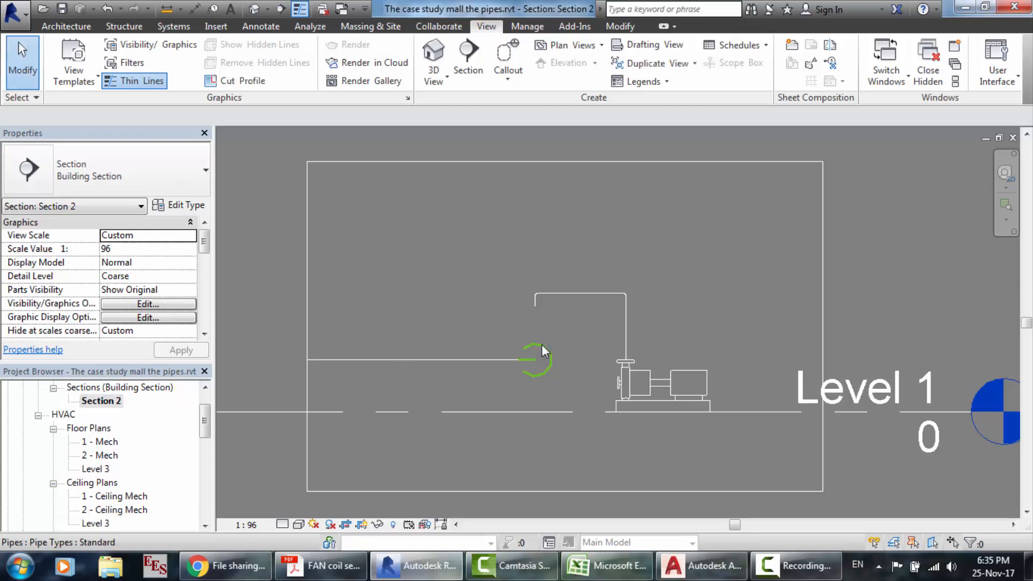
# - Draw a vertical 1/2" pipe about 490 mm long from the short vertical pipe's open end down to the lower pipe run
pyautogui.scroll(2, 575, 358)
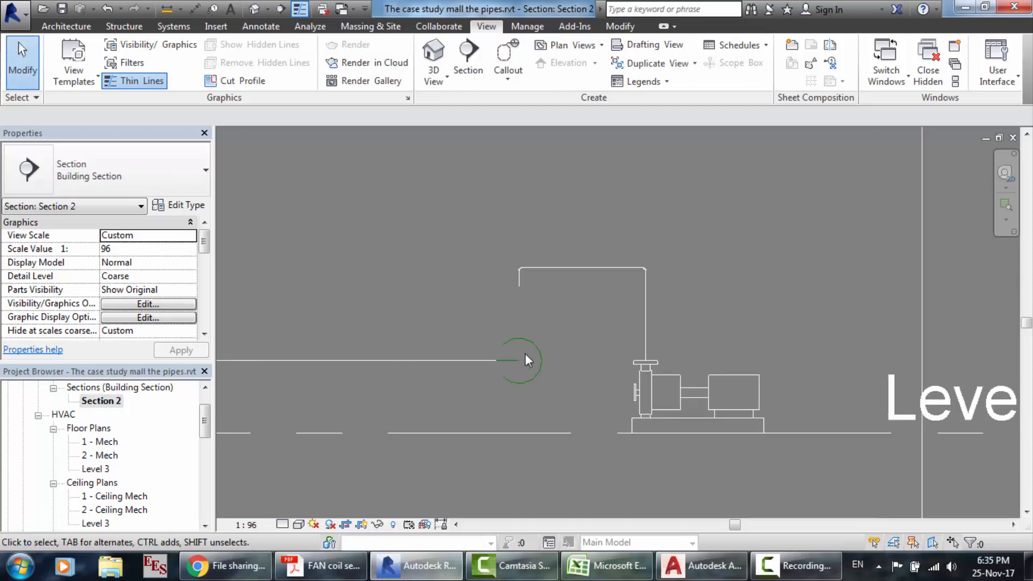
pyautogui.click(519, 277)
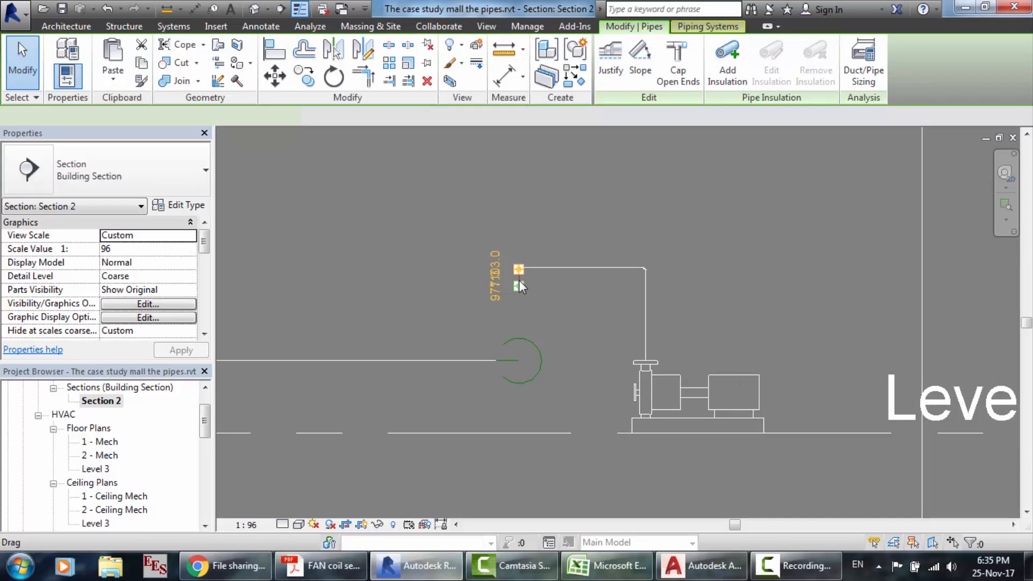
pyautogui.scroll(4, 519, 279)
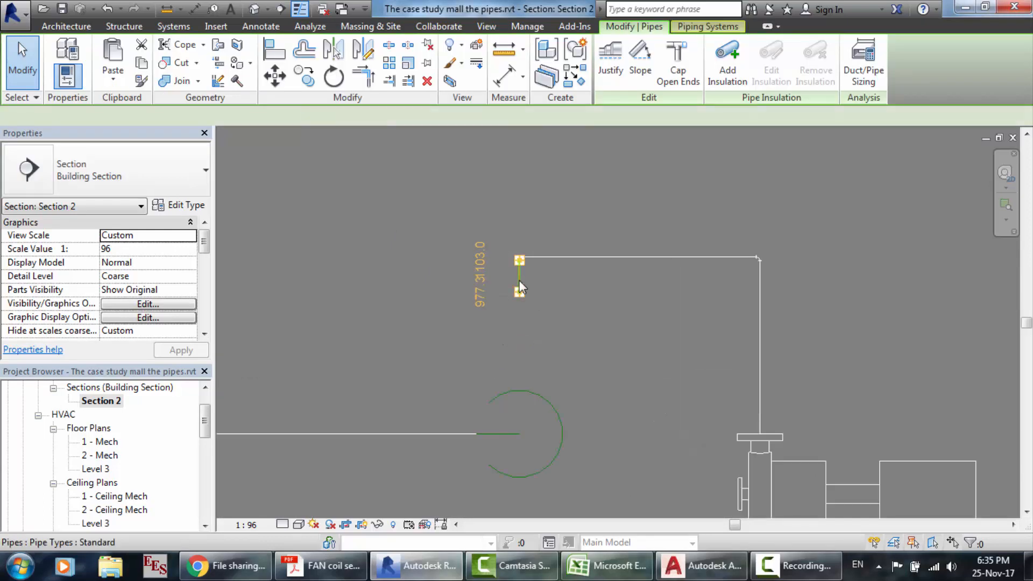
pyautogui.click(183, 30)
pyautogui.click(365, 57)
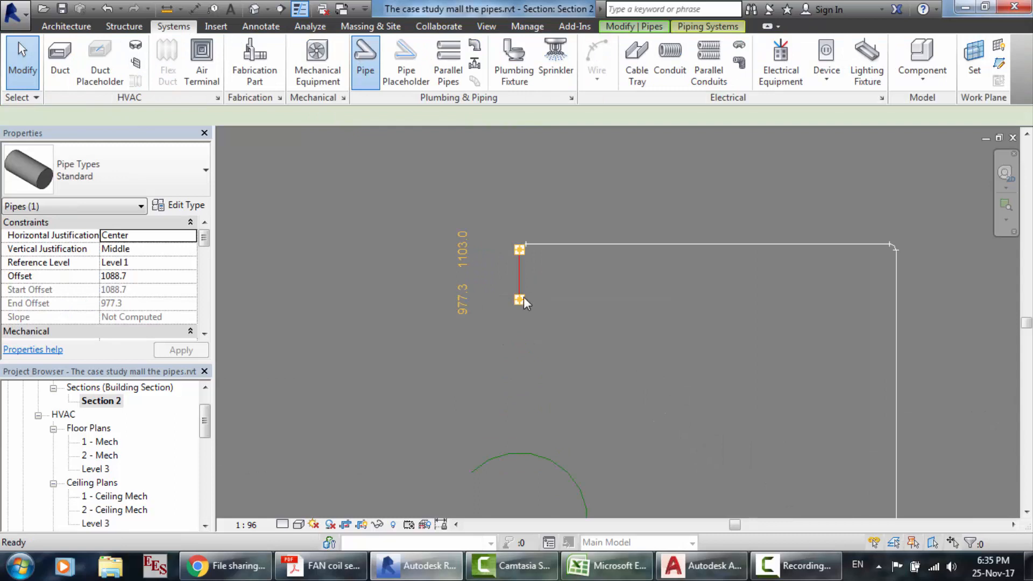
pyautogui.click(520, 300)
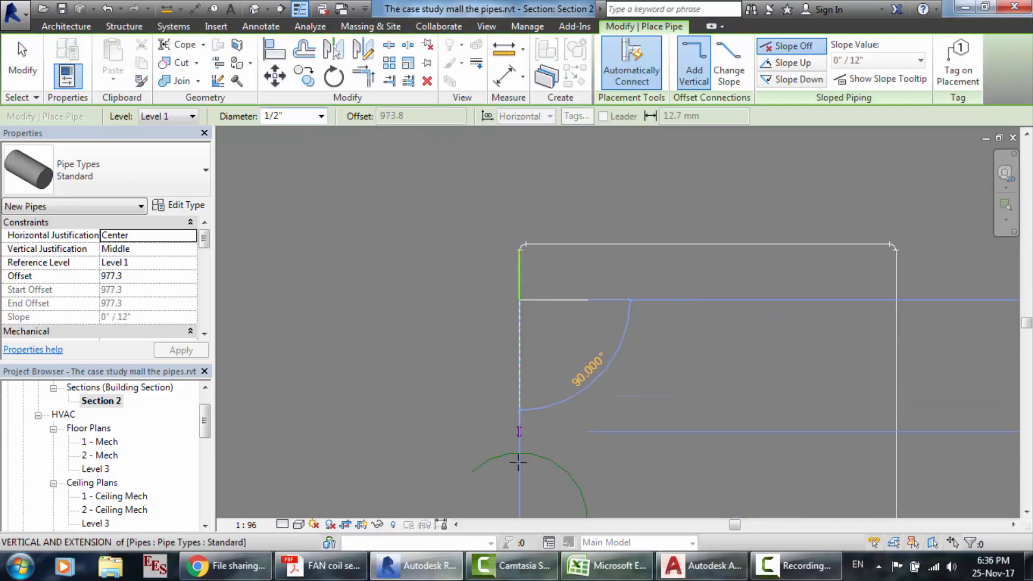
pyautogui.scroll(-3, 518, 461)
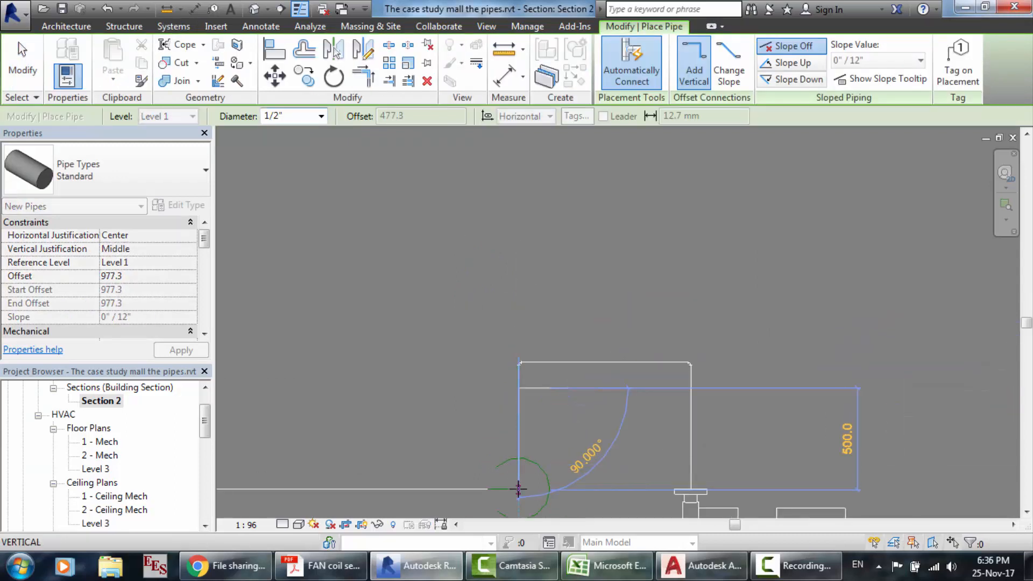
pyautogui.scroll(5, 518, 489)
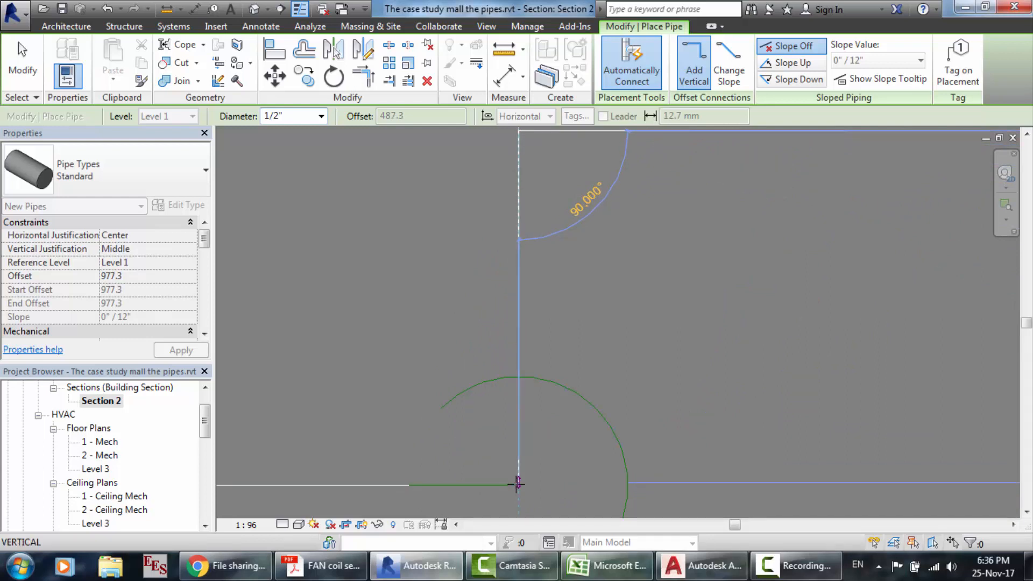
pyautogui.click(518, 484)
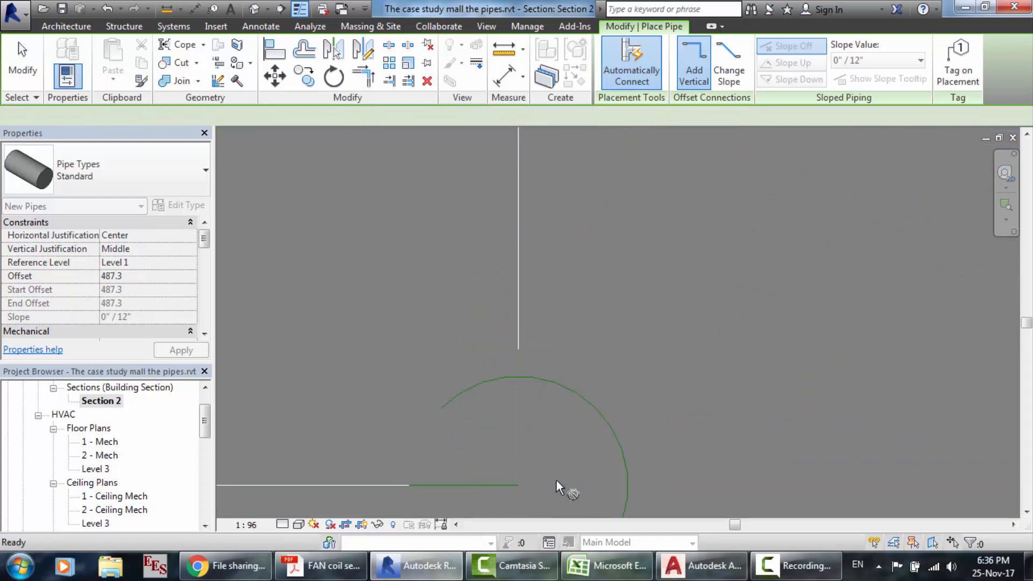
# - Open the 3D view and examine the joint between the new vertical pipe and the lower pipe run
pyautogui.click(254, 9)
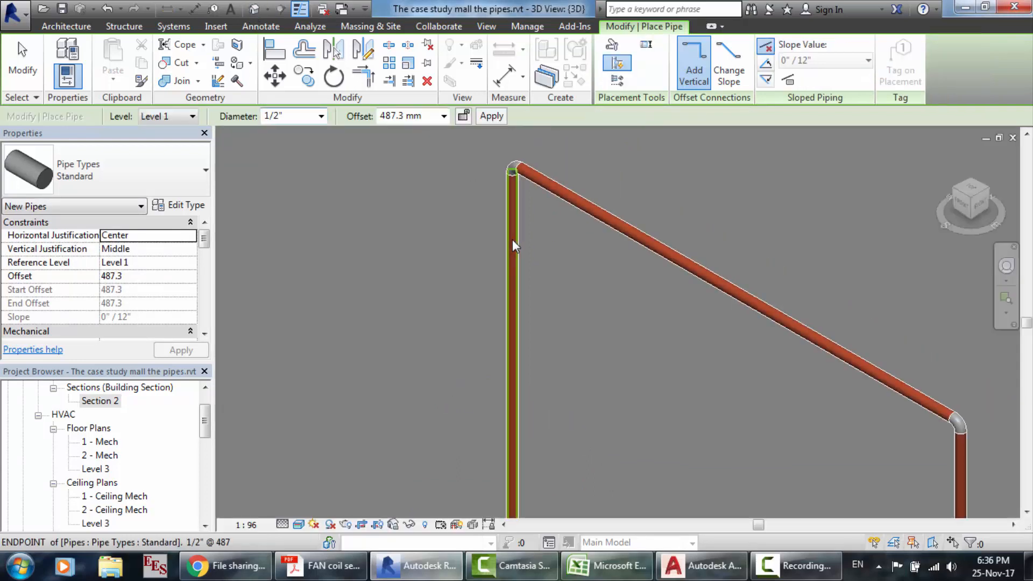
pyautogui.scroll(-5, 512, 240)
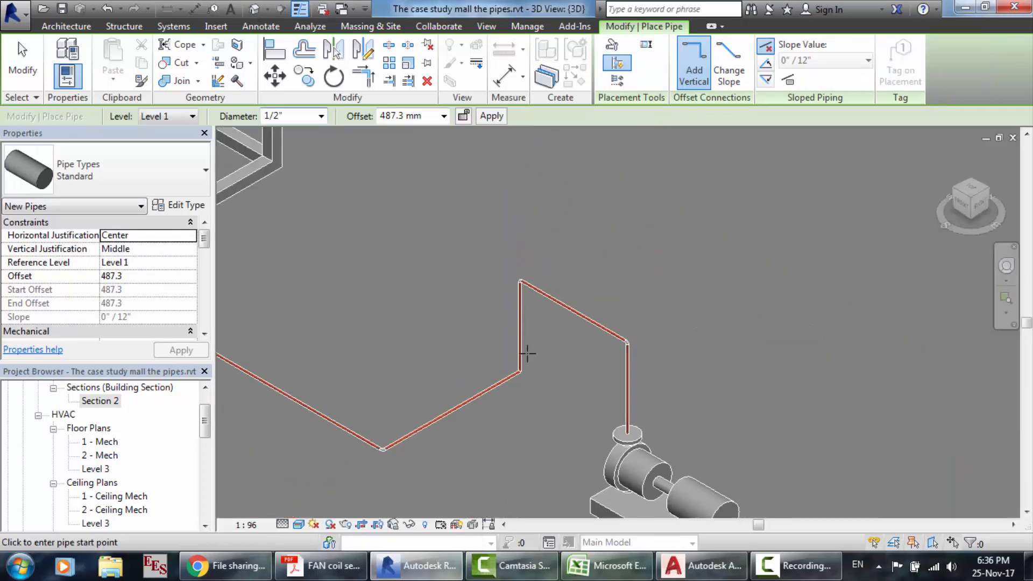
pyautogui.scroll(-3, 527, 353)
pyautogui.scroll(-2, 306, 305)
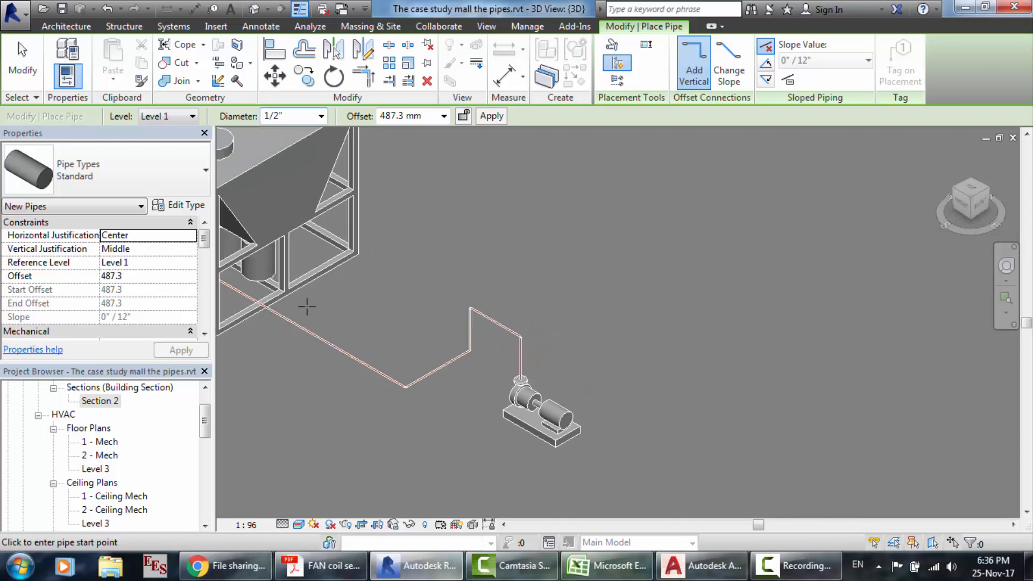
pyautogui.scroll(-2, 347, 391)
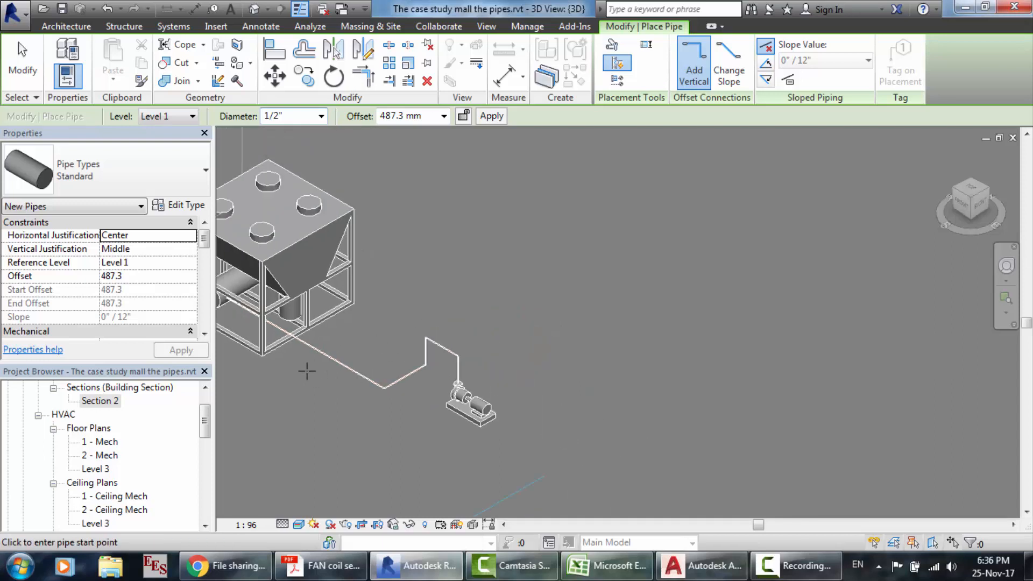
pyautogui.scroll(2, 290, 367)
pyautogui.scroll(3, 365, 442)
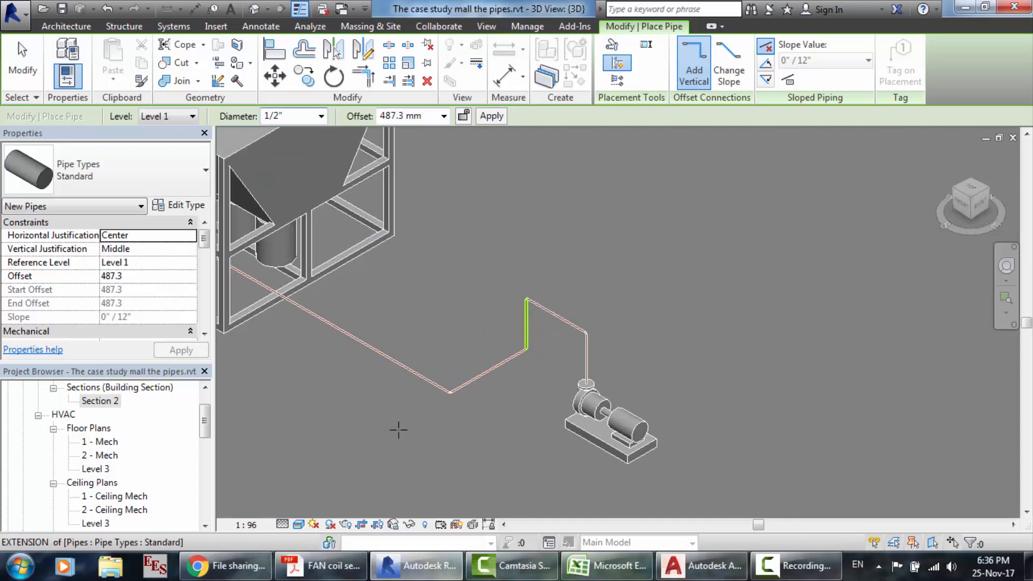
pyautogui.press('Escape')
pyautogui.scroll(4, 638, 302)
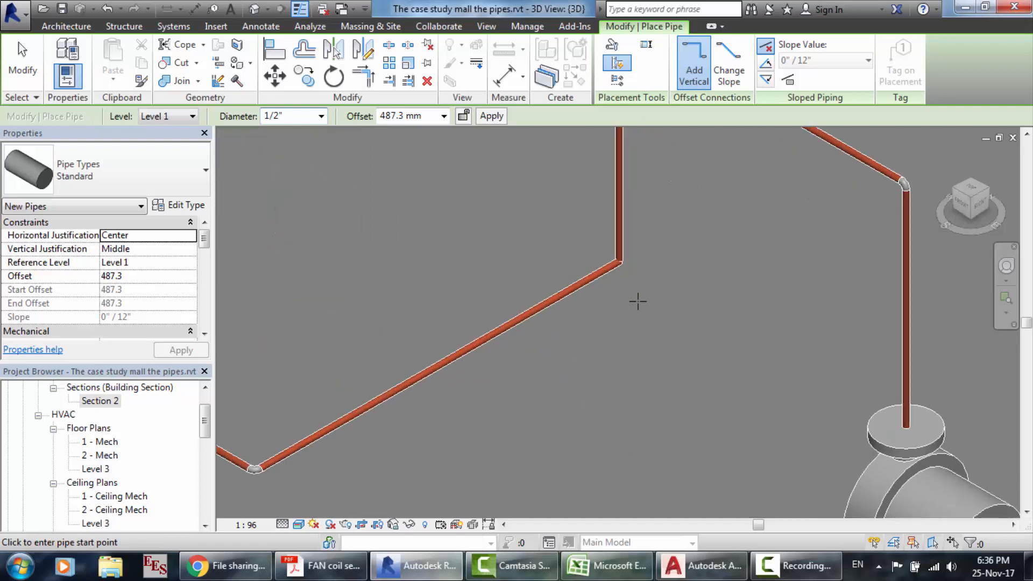
pyautogui.scroll(5, 632, 264)
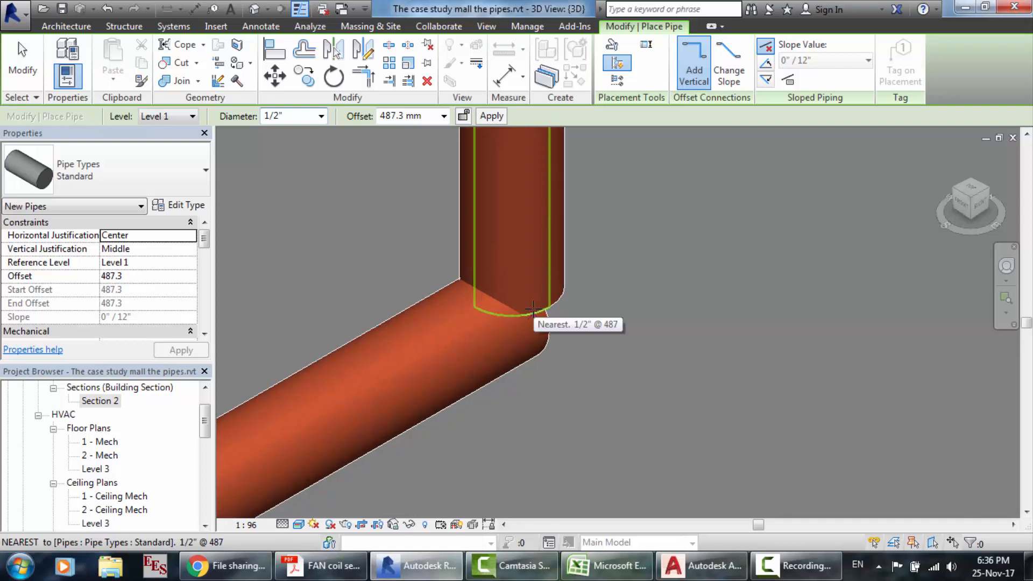
# - Try to join the vertical pipe to the lower run with a 1/2" pipe started at the vertical pipe's lower end
pyautogui.click(532, 311)
pyautogui.press('Escape')
pyautogui.press('Escape')
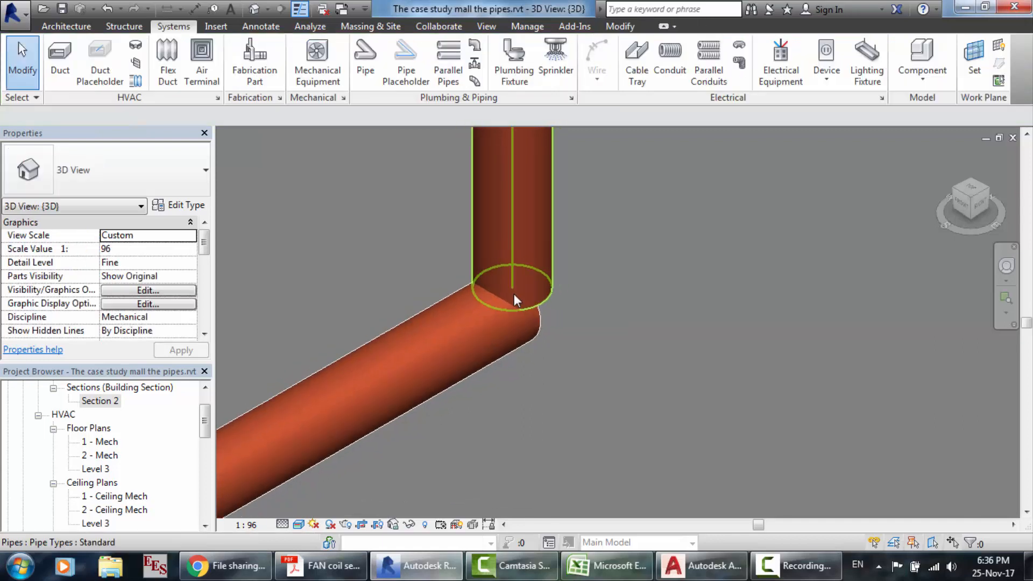
pyautogui.scroll(3, 516, 299)
pyautogui.scroll(-5, 586, 311)
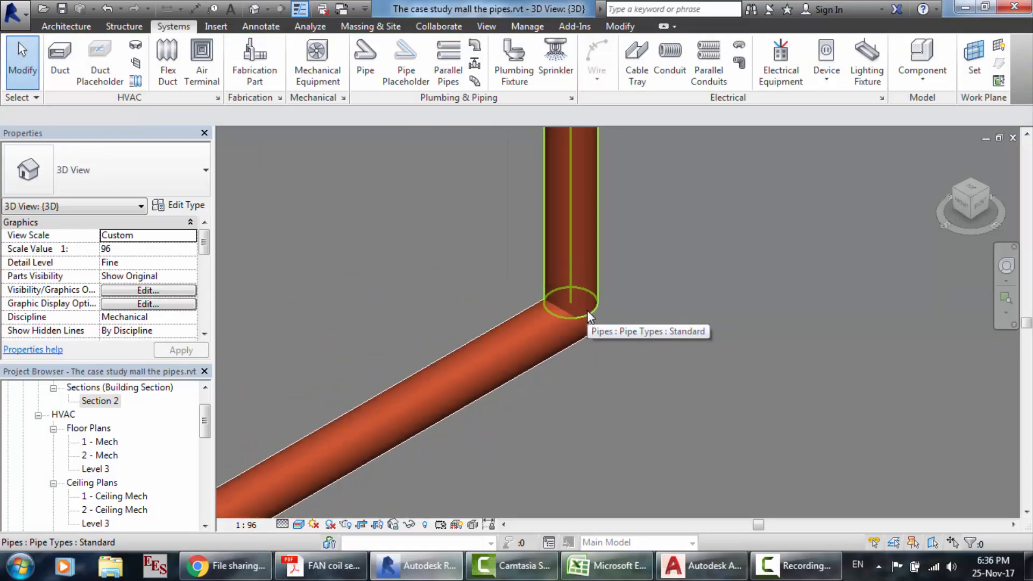
pyautogui.click(569, 261)
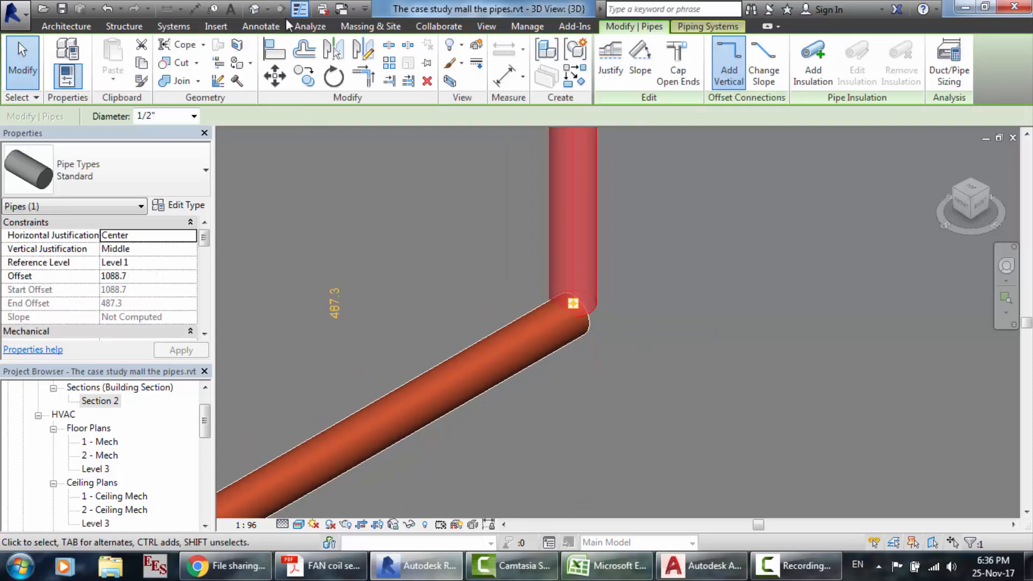
pyautogui.click(173, 26)
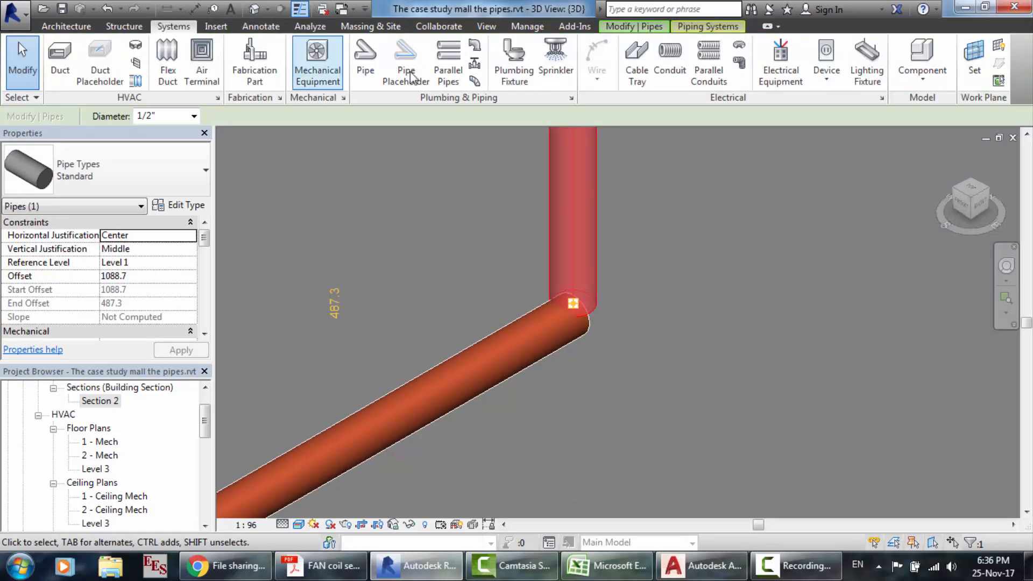
pyautogui.click(366, 68)
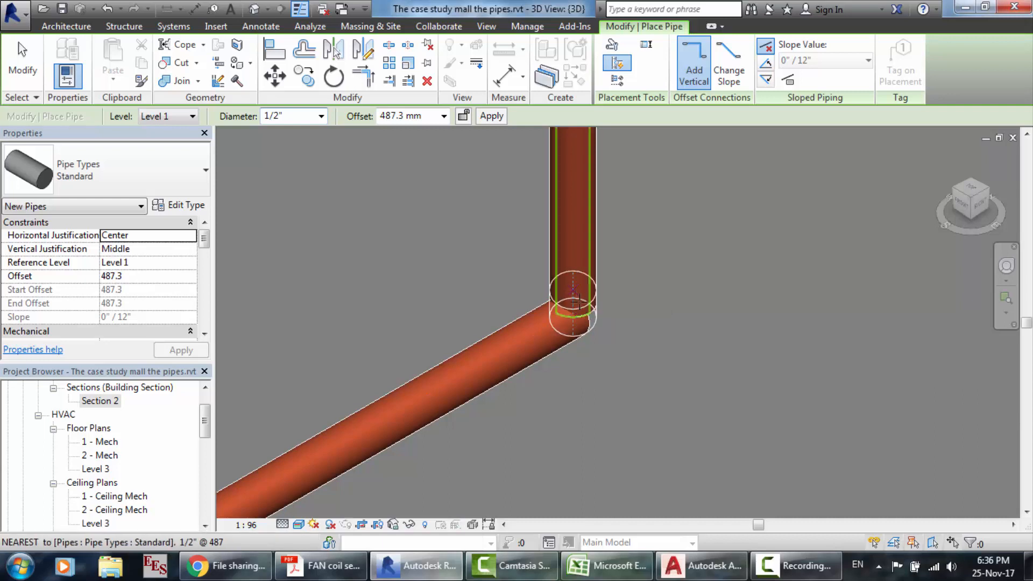
pyautogui.click(573, 285)
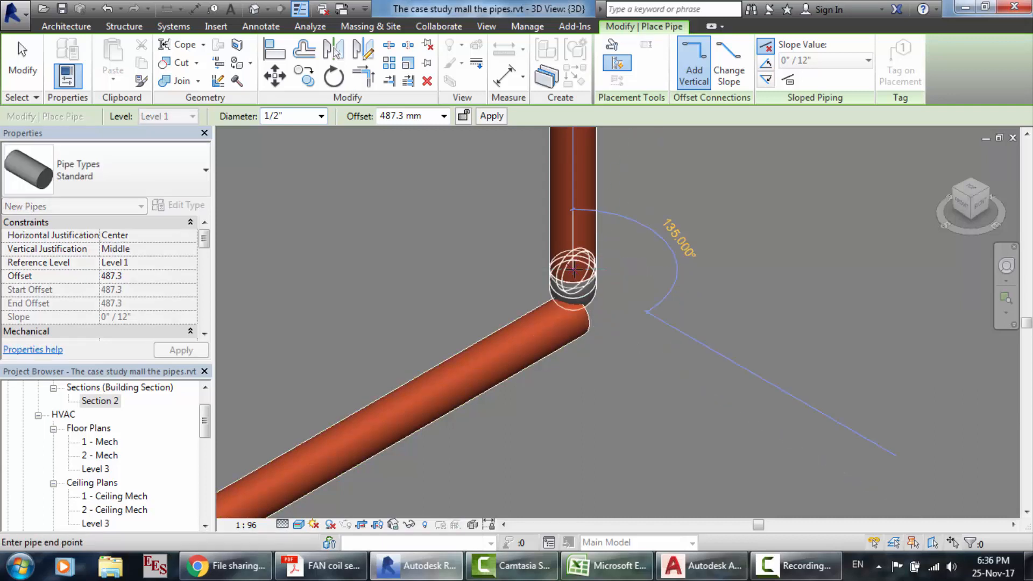
pyautogui.press('Escape')
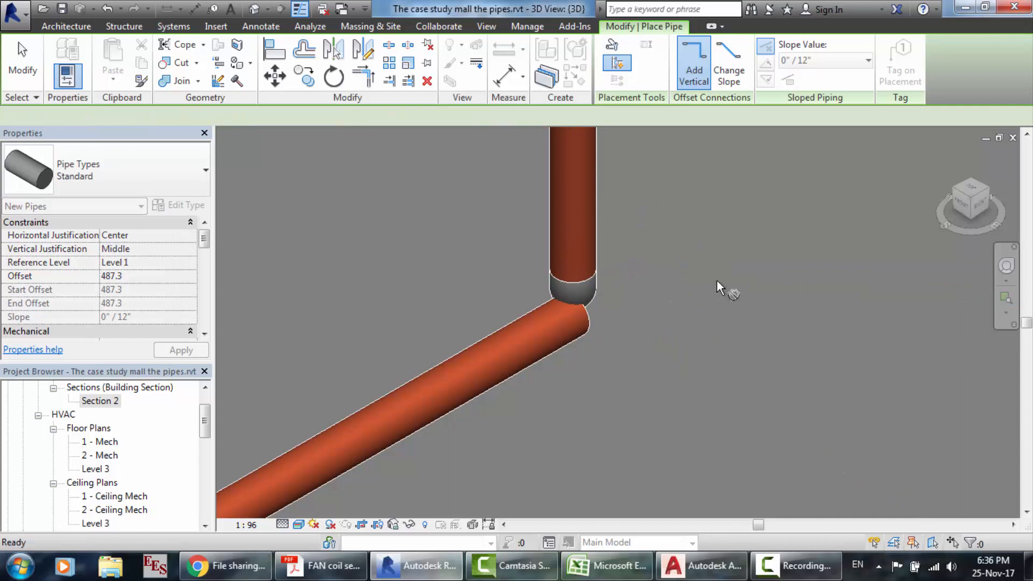
pyautogui.scroll(-4, 717, 282)
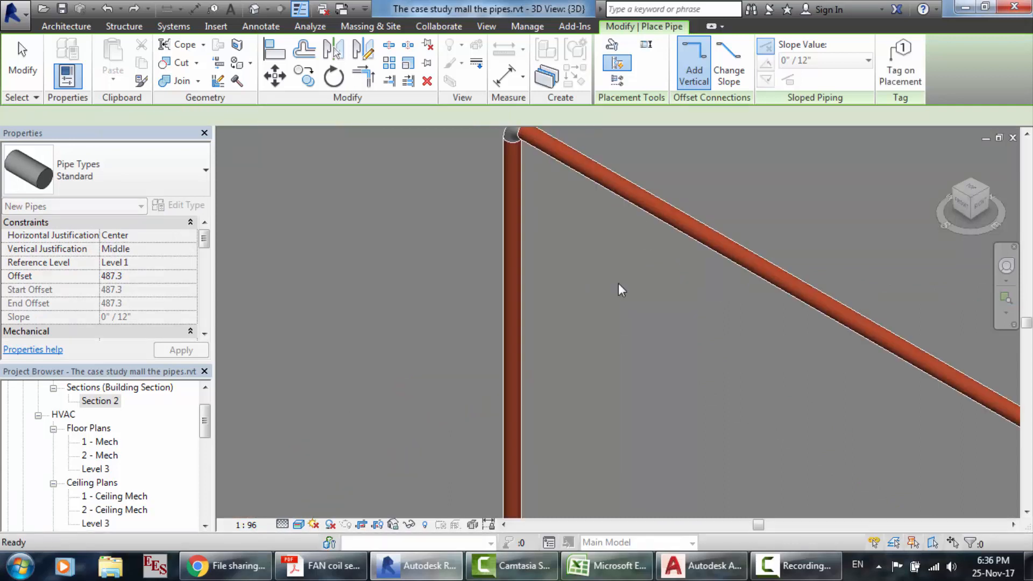
pyautogui.press('Escape')
# - Set the length of the lower horizontal pipe that meets the vertical pipe to 1000 mm and deselect it
pyautogui.scroll(-2, 620, 281)
pyautogui.scroll(-2, 620, 281)
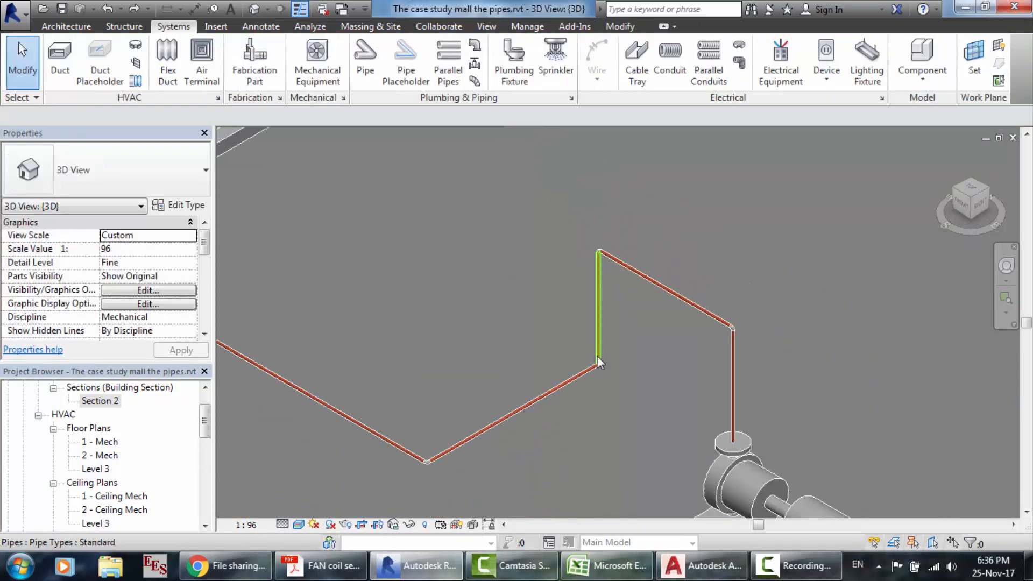
pyautogui.scroll(4, 597, 356)
pyautogui.scroll(-2, 606, 377)
pyautogui.scroll(3, 470, 352)
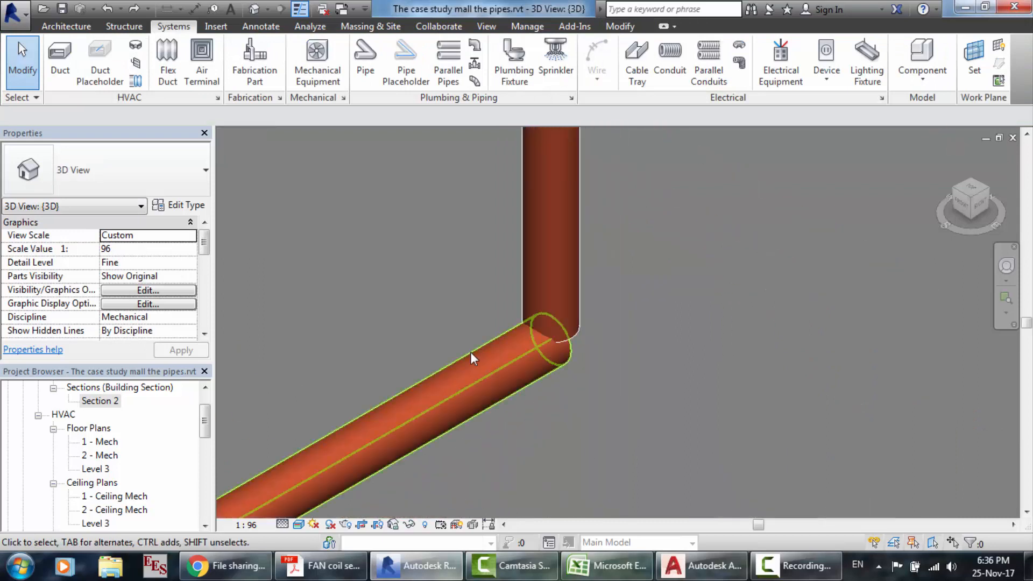
pyautogui.click(470, 352)
pyautogui.scroll(-6, 476, 353)
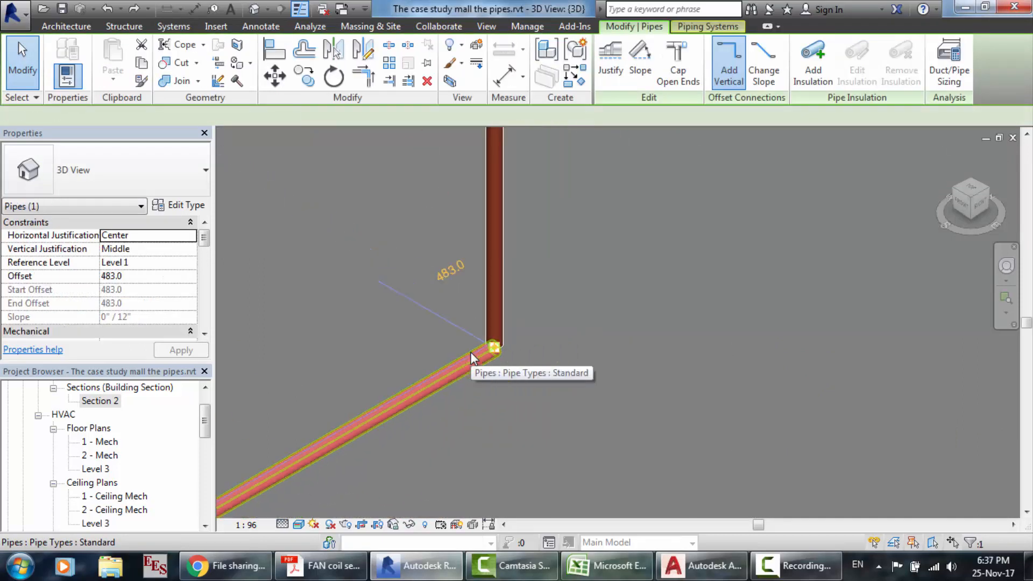
pyautogui.click(328, 422)
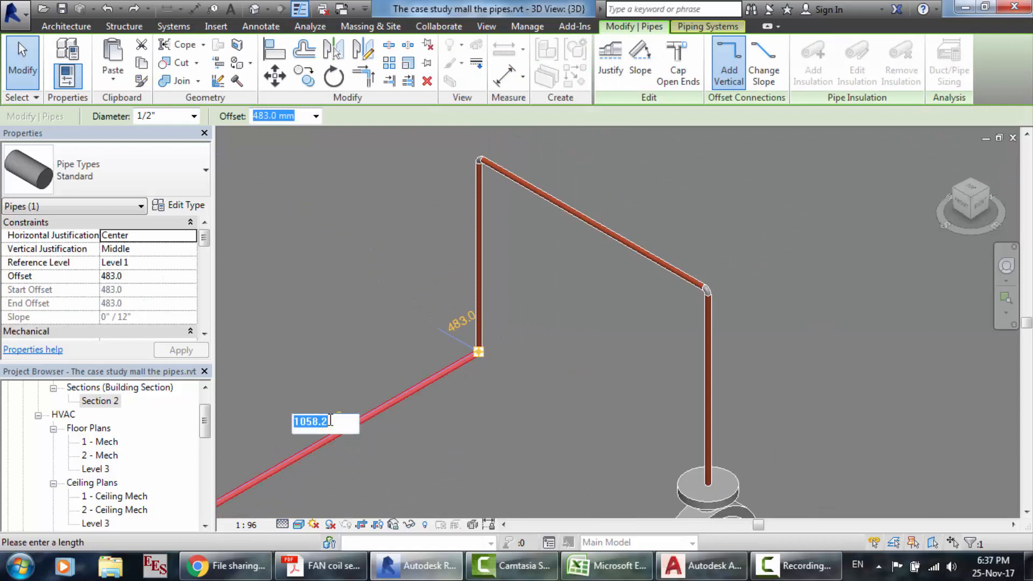
pyautogui.write('1000')
pyautogui.press('Return')
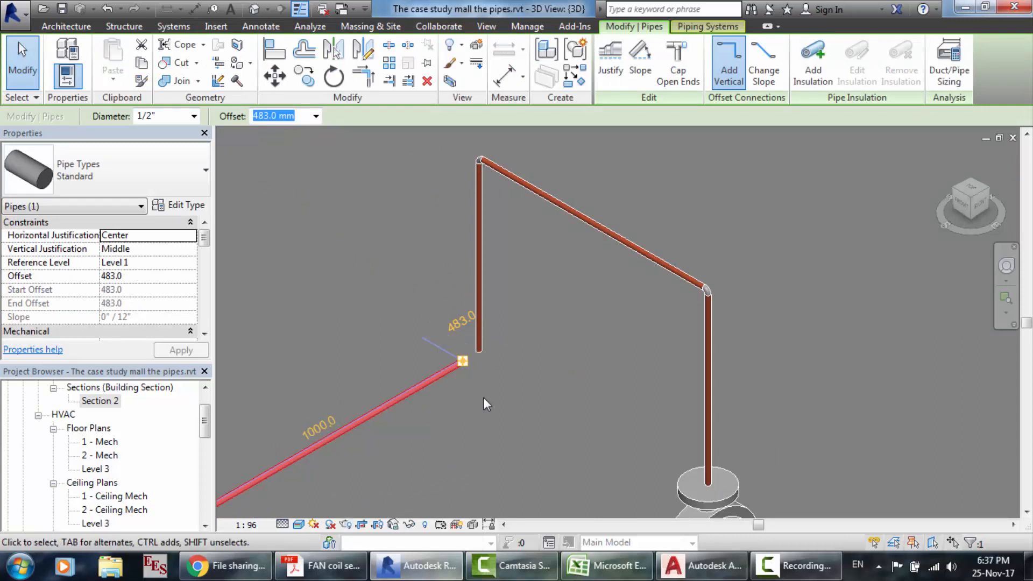
pyautogui.scroll(3, 484, 398)
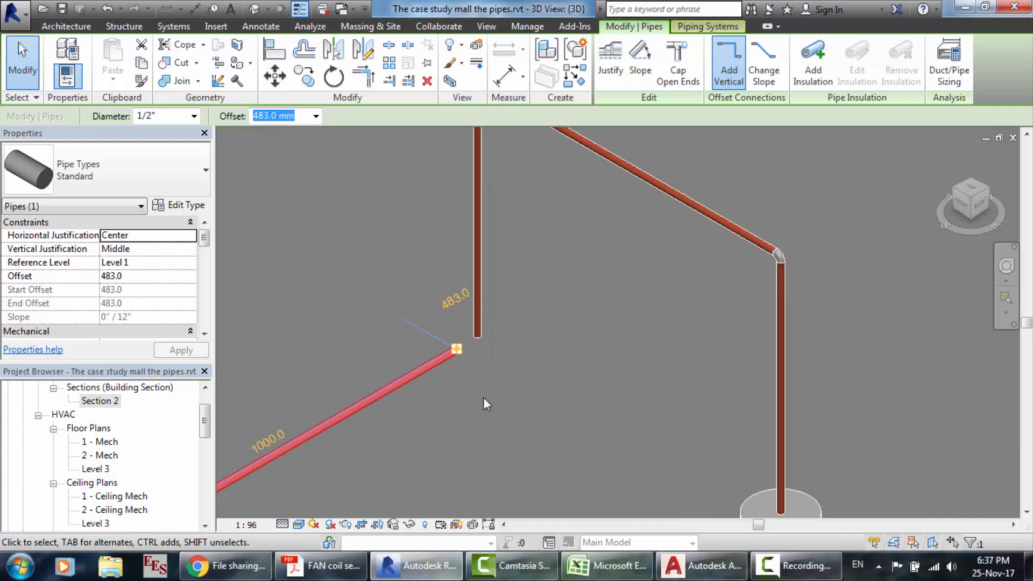
pyautogui.click(405, 281)
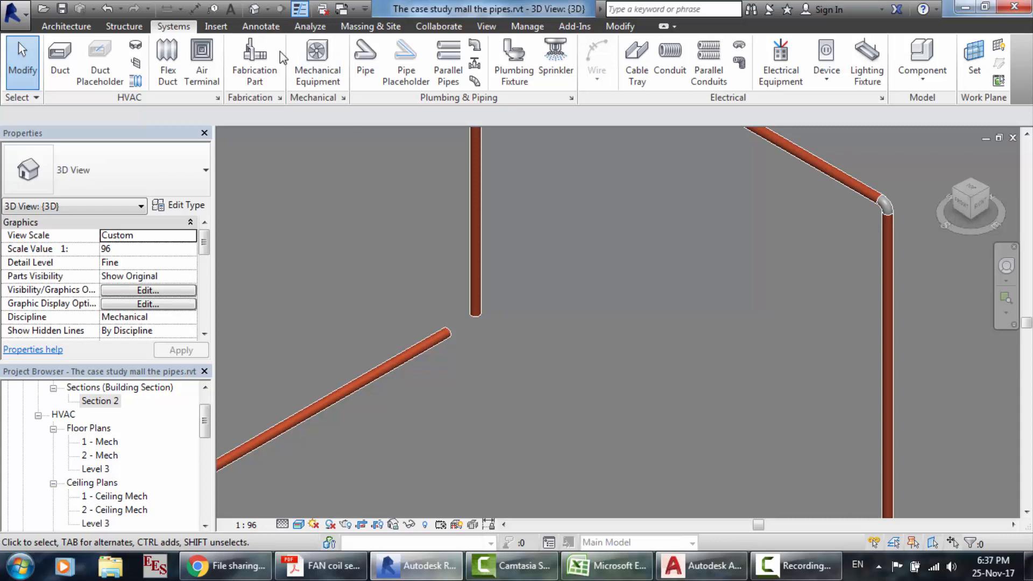
# - In the 1 - Mech floor plan, draw a short vertical section line above the pump's horizontal pipe, facing the chiller unit
pyautogui.scroll(-4, 525, 124)
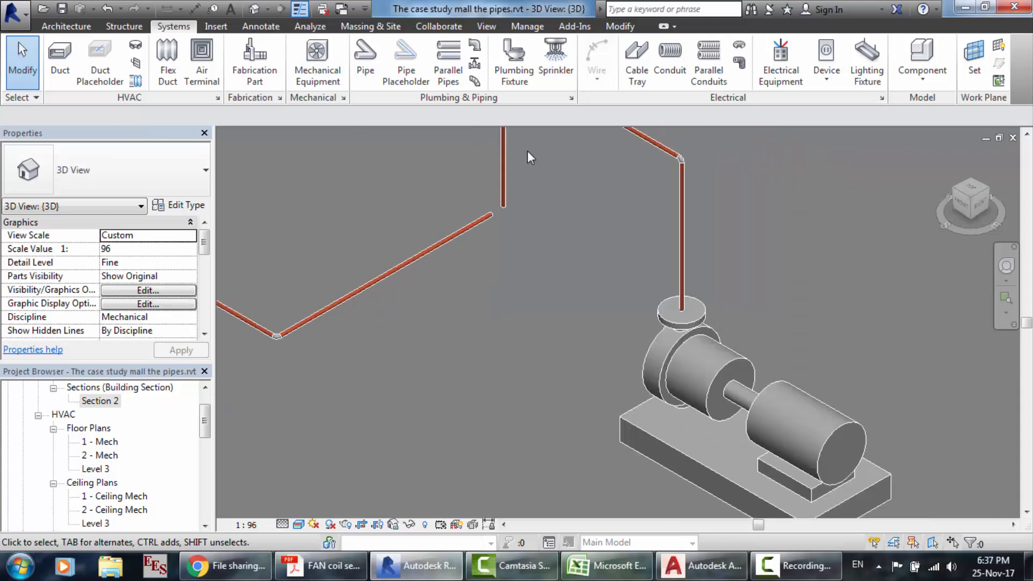
pyautogui.doubleClick(106, 442)
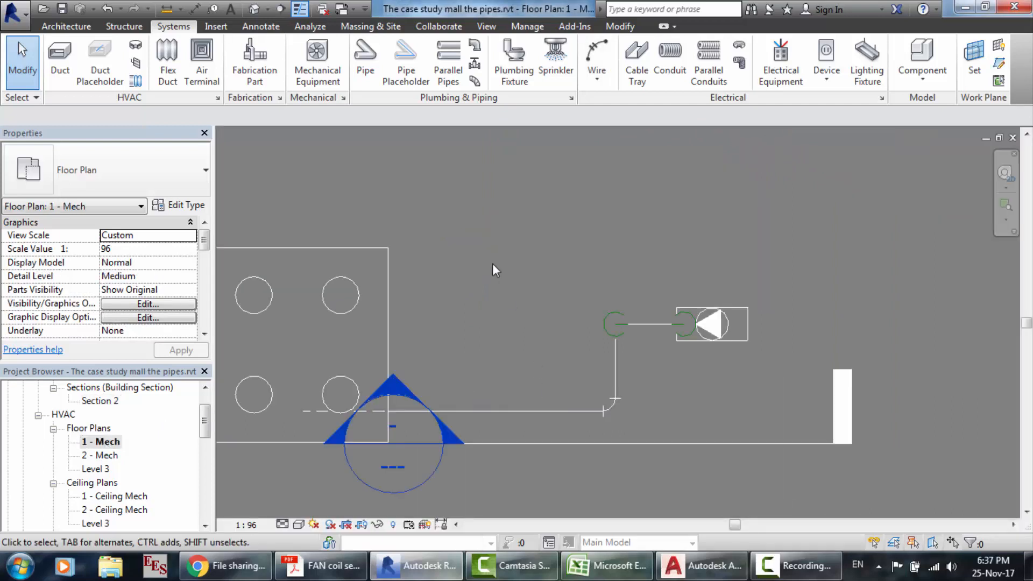
pyautogui.click(482, 27)
pyautogui.click(462, 57)
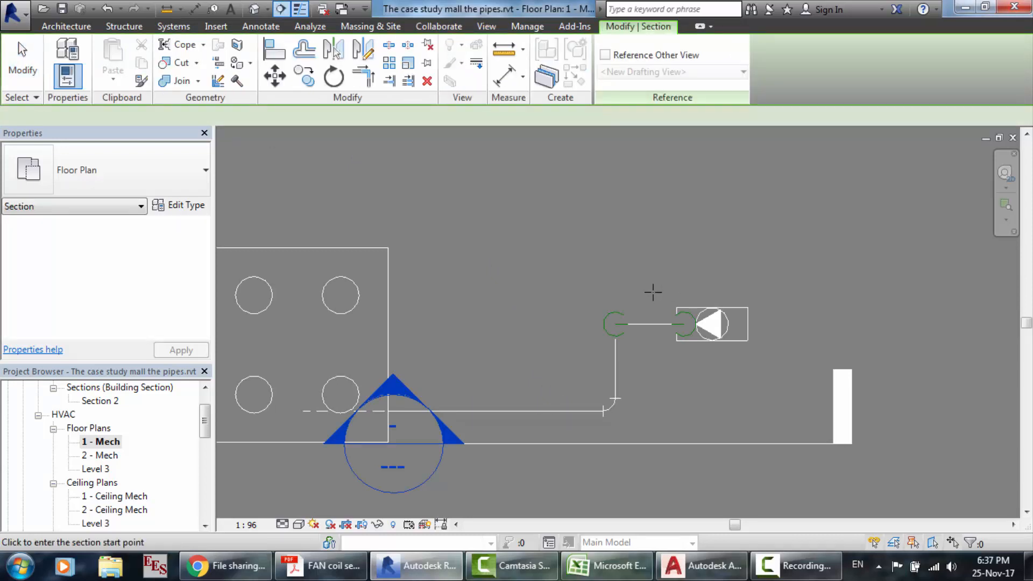
pyautogui.click(697, 289)
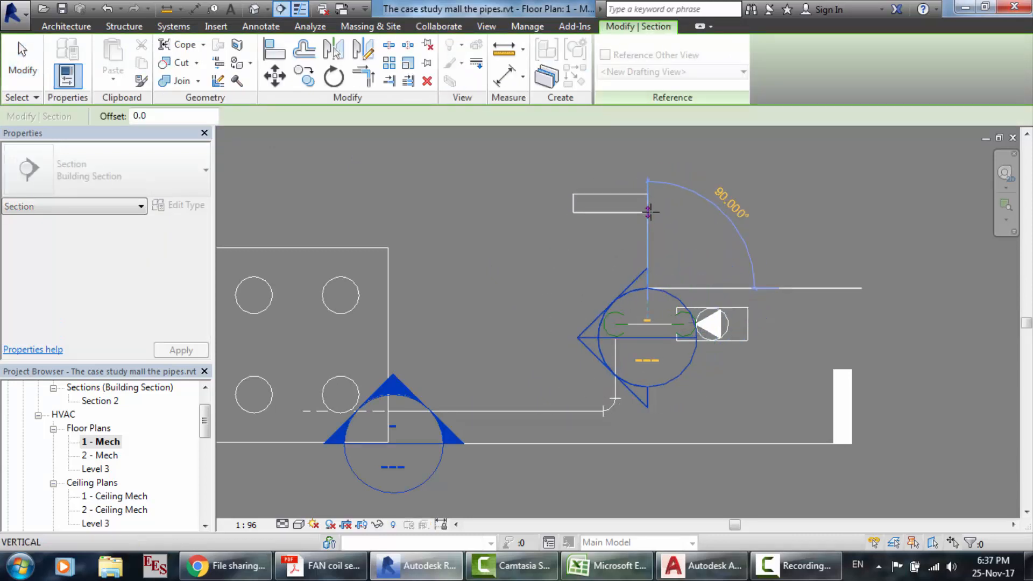
pyautogui.click(649, 212)
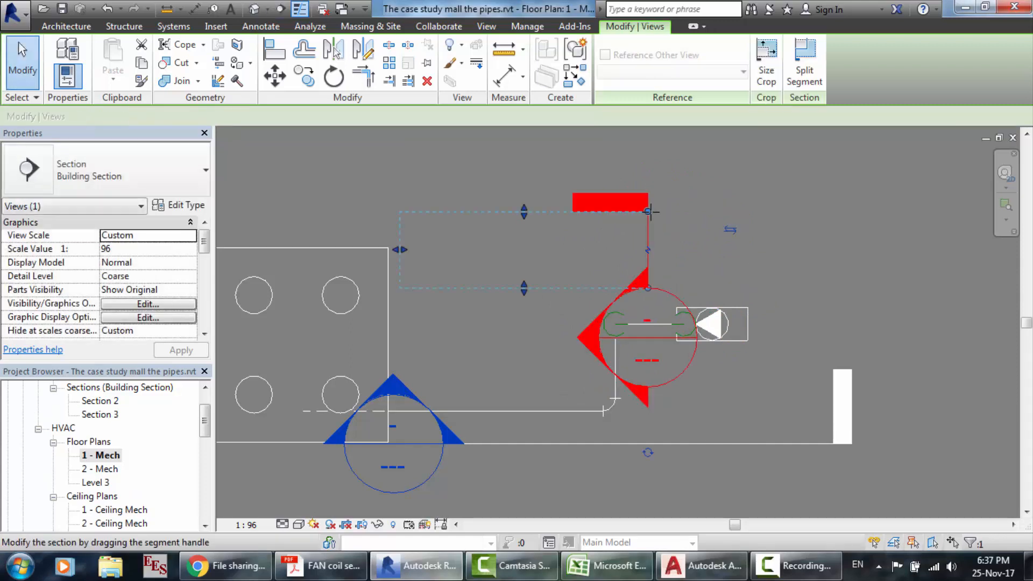
# - Open the view of the new section beside the pump to check it, and delete Section 3 from the project
pyautogui.press('Escape')
pyautogui.press('Escape')
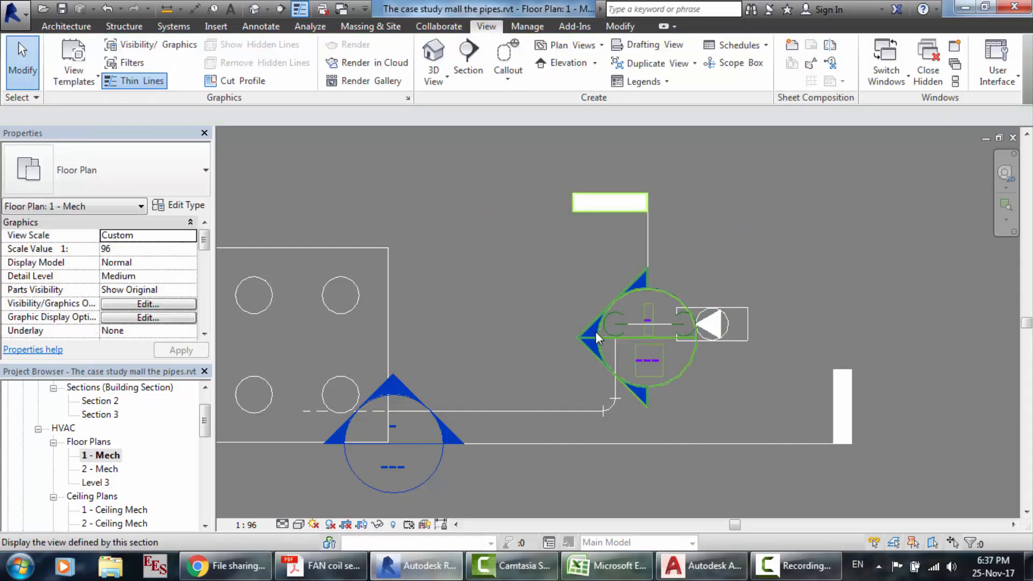
pyautogui.doubleClick(596, 332)
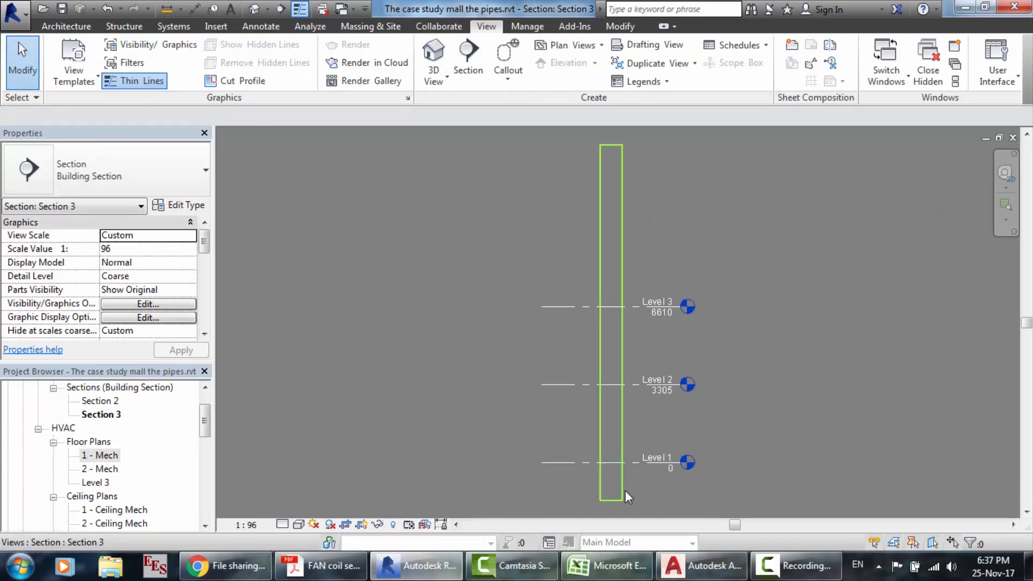
pyautogui.scroll(4, 625, 489)
pyautogui.scroll(-2, 599, 331)
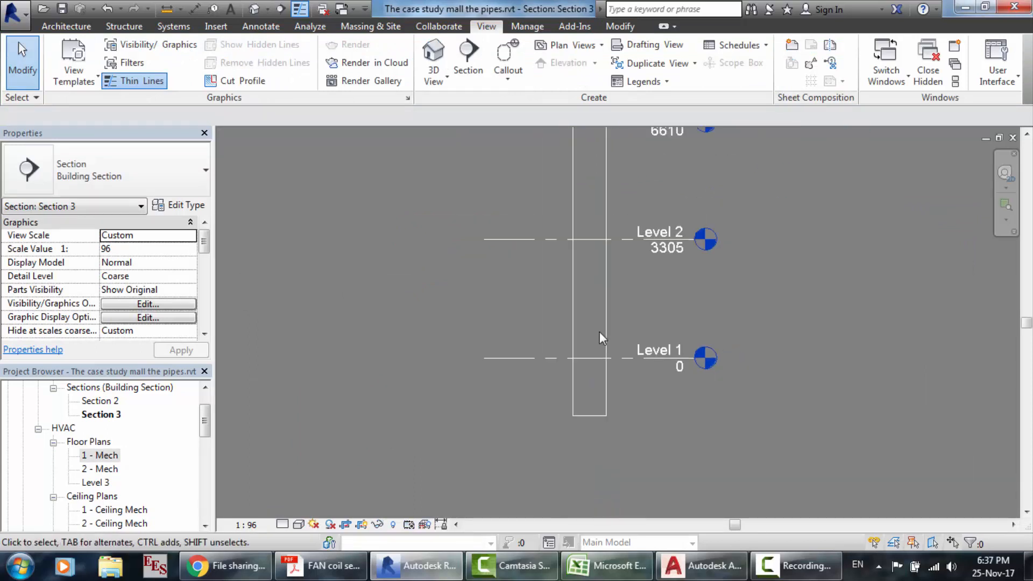
pyautogui.scroll(-4, 605, 167)
pyautogui.scroll(4, 602, 130)
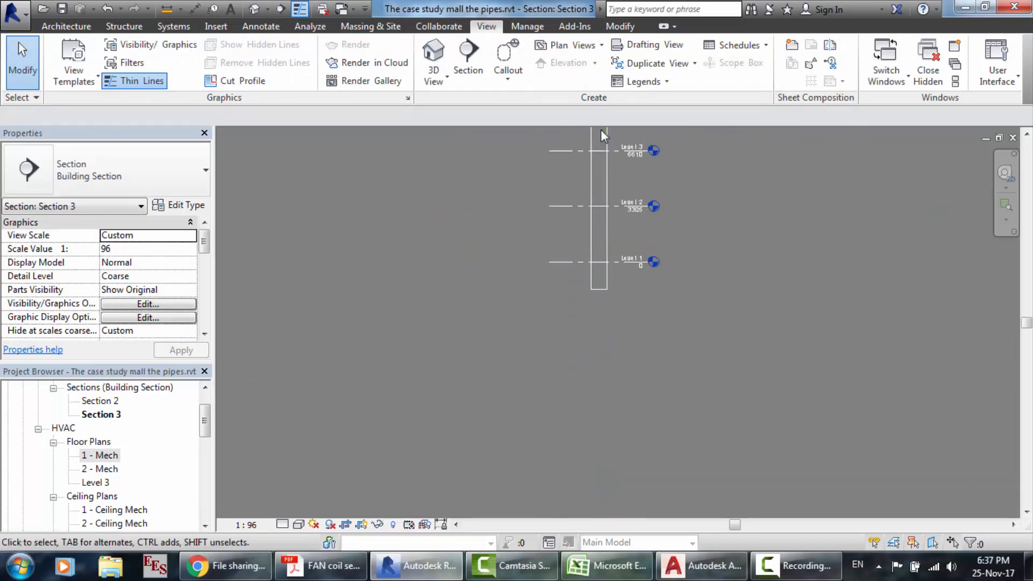
pyautogui.click(98, 415)
pyautogui.press('Delete')
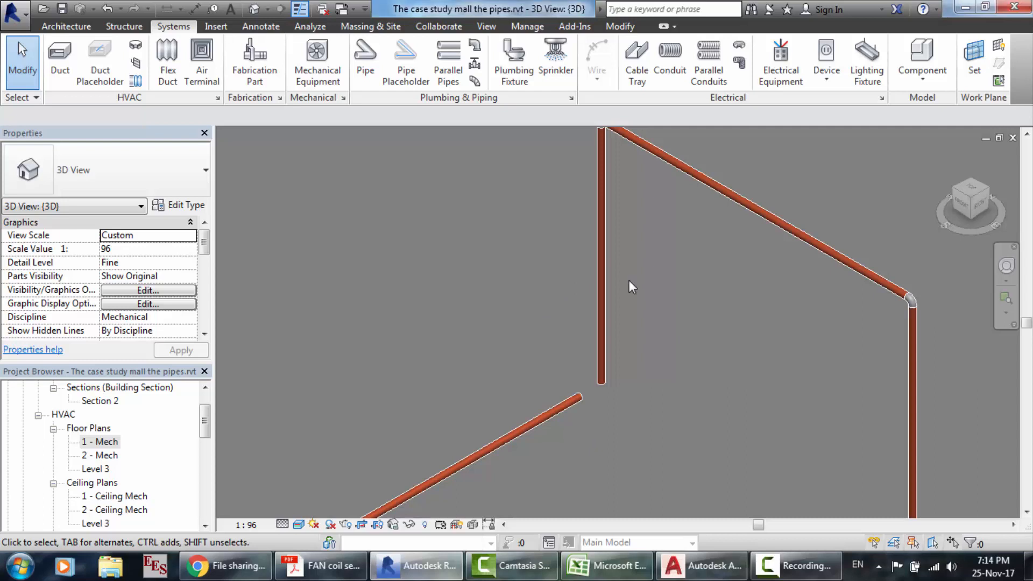
# - Inspect the gap between the pipes in 3D, and set the 1 - Mech floor plan's detail level to Fine
pyautogui.scroll(-1, 629, 280)
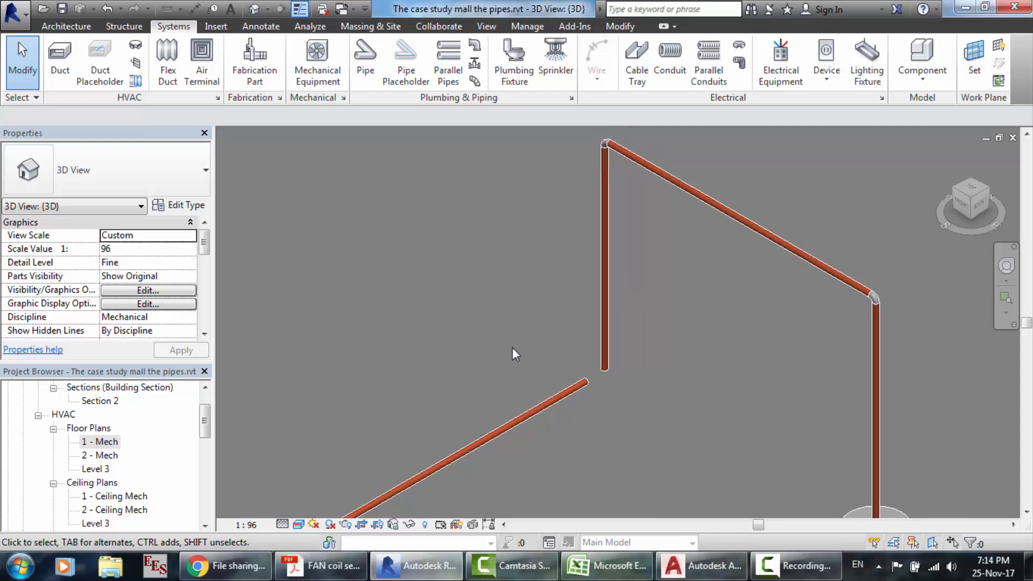
pyautogui.scroll(2, 631, 391)
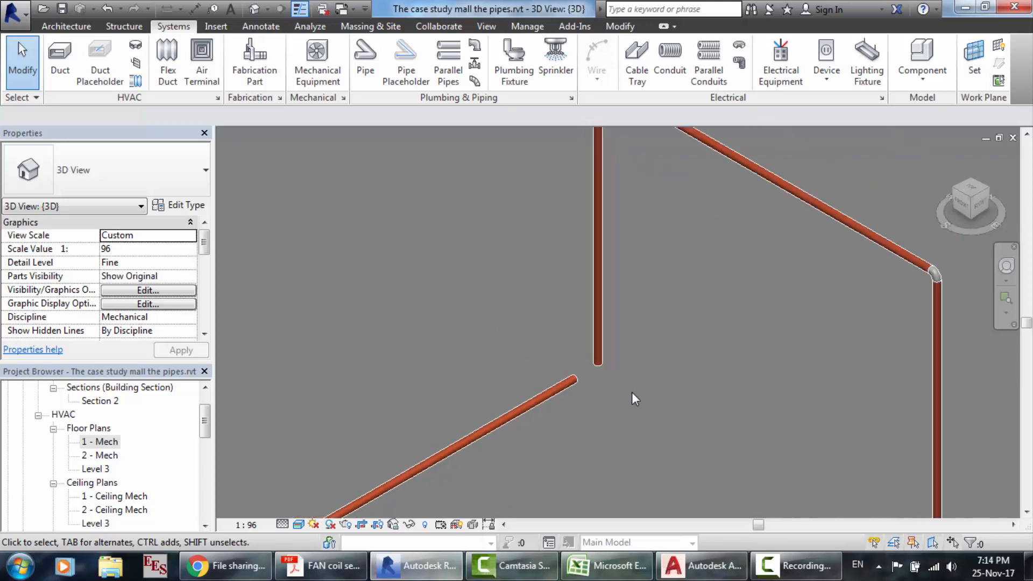
pyautogui.doubleClick(102, 444)
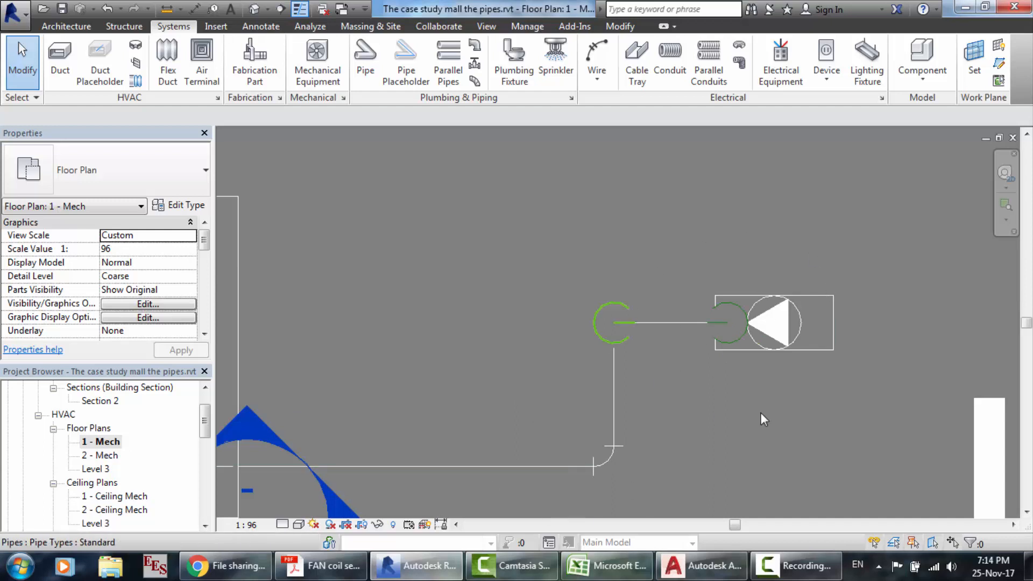
pyautogui.click(283, 525)
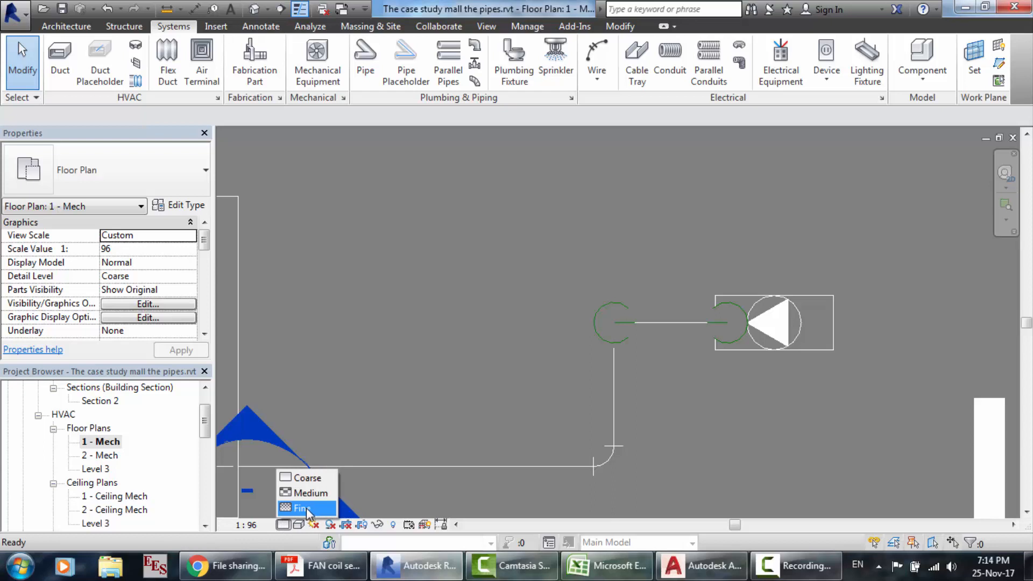
pyautogui.click(306, 509)
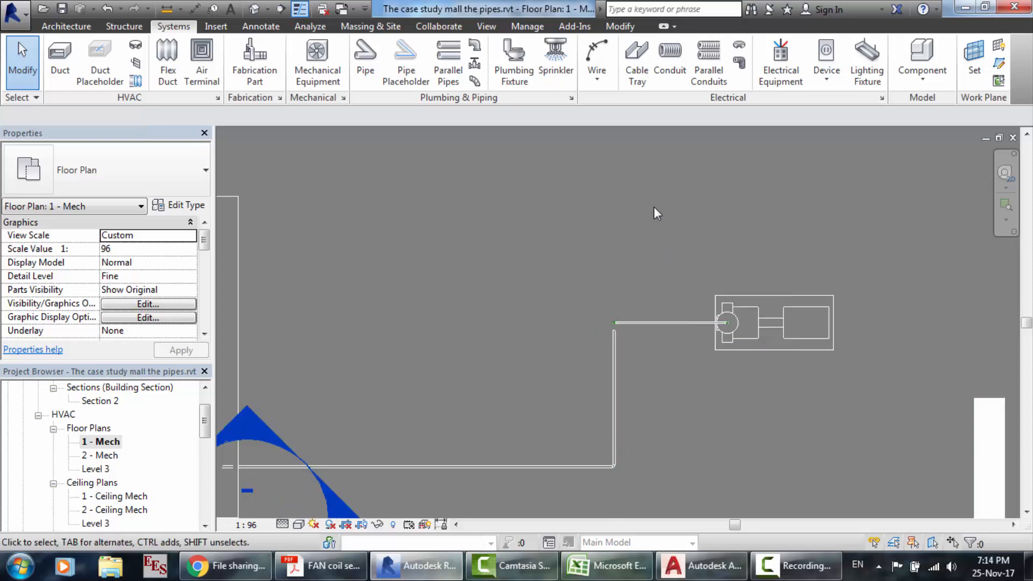
# - Delete the elbow and vertical pipe at the chiller-side end of the pump's horizontal pipe, and check the remaining pipes in 3D
pyautogui.scroll(2, 634, 295)
pyautogui.scroll(2, 628, 370)
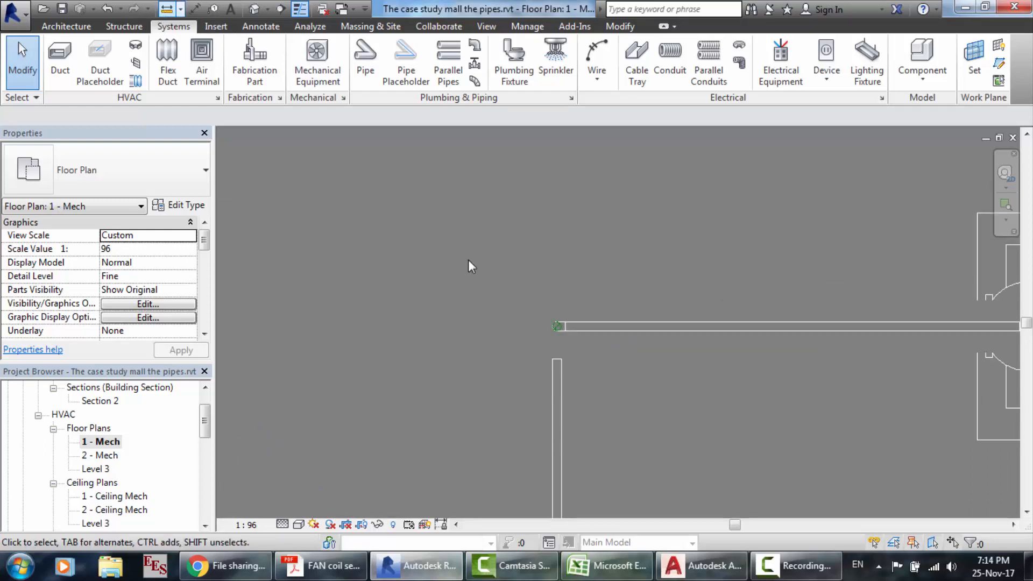
pyautogui.scroll(2, 584, 358)
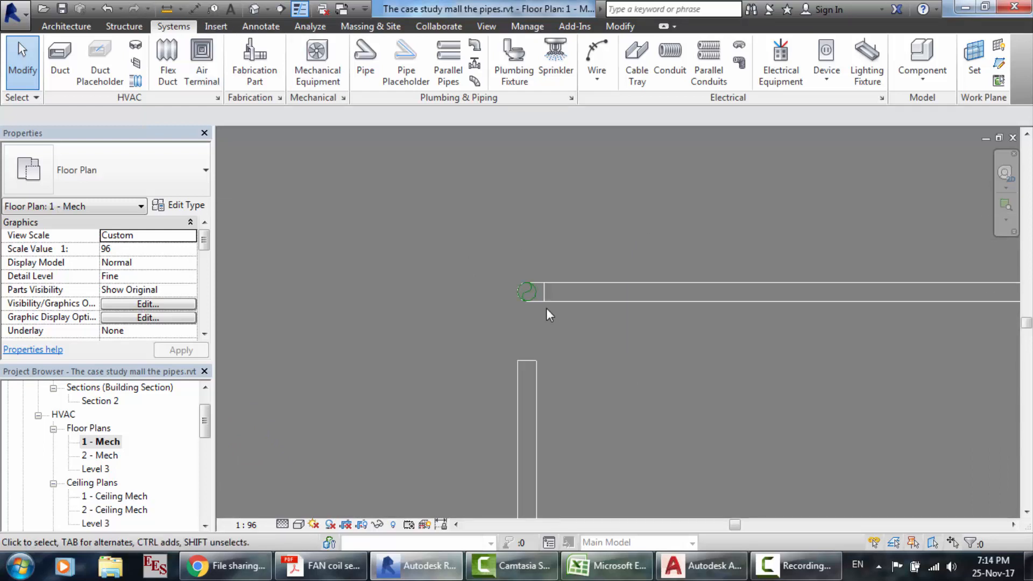
pyautogui.scroll(1, 546, 309)
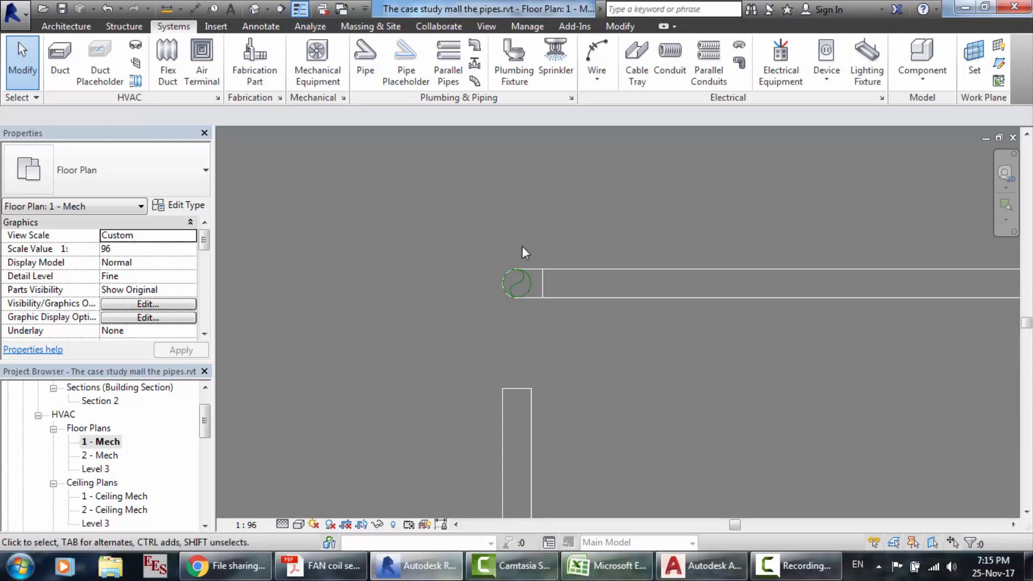
pyautogui.scroll(1, 522, 247)
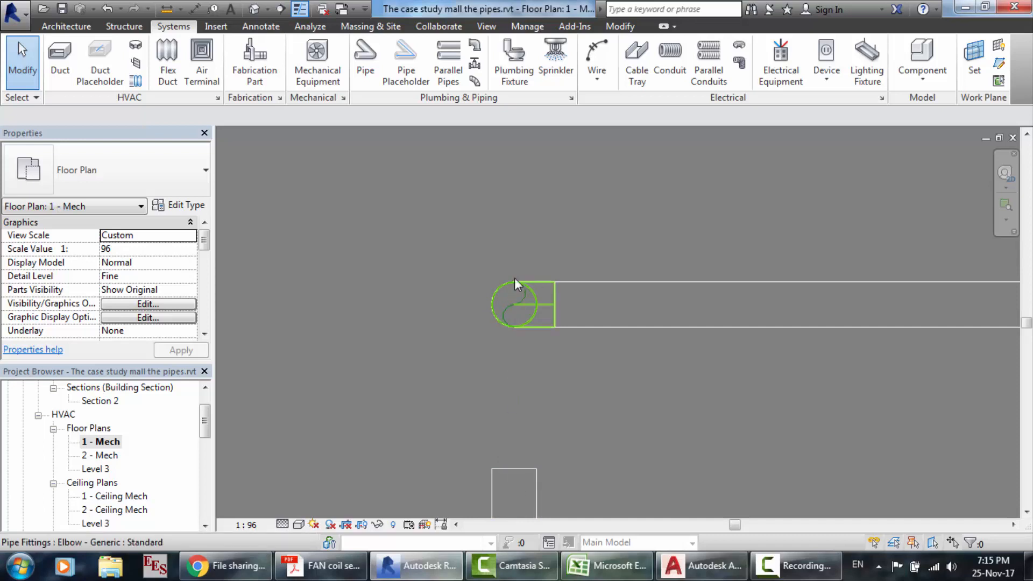
pyautogui.scroll(-1, 595, 359)
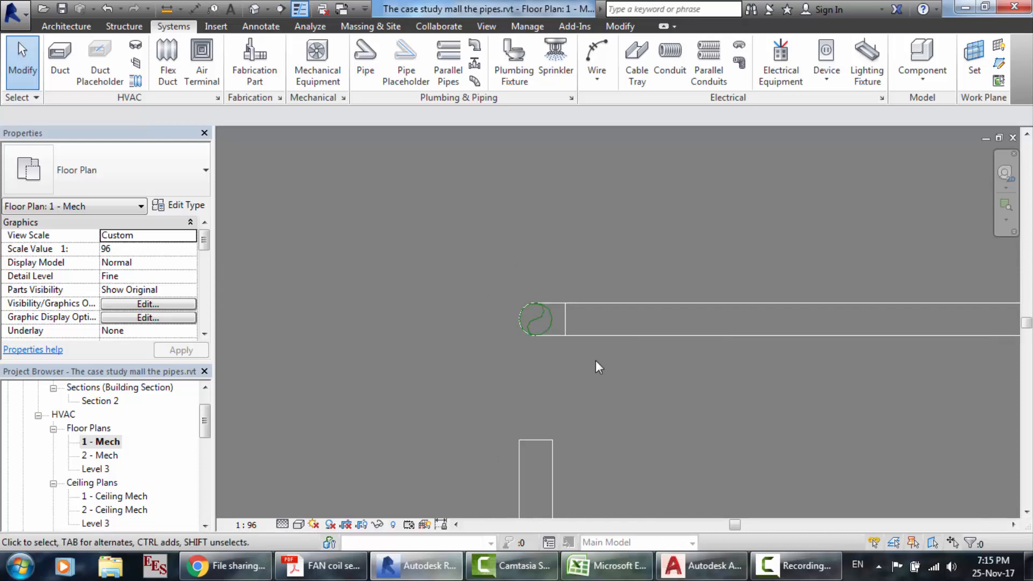
pyautogui.click(560, 327)
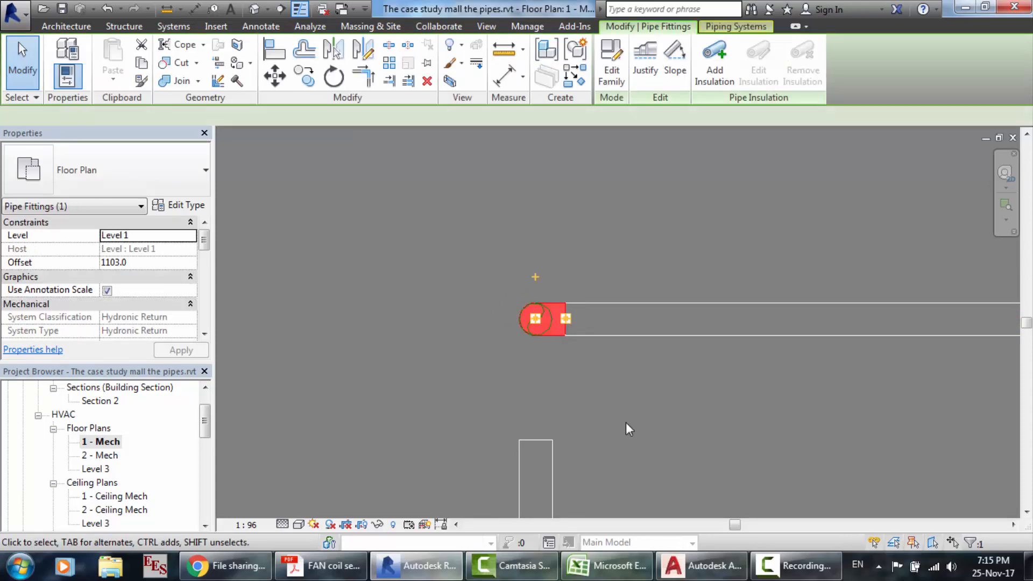
pyautogui.press('Delete')
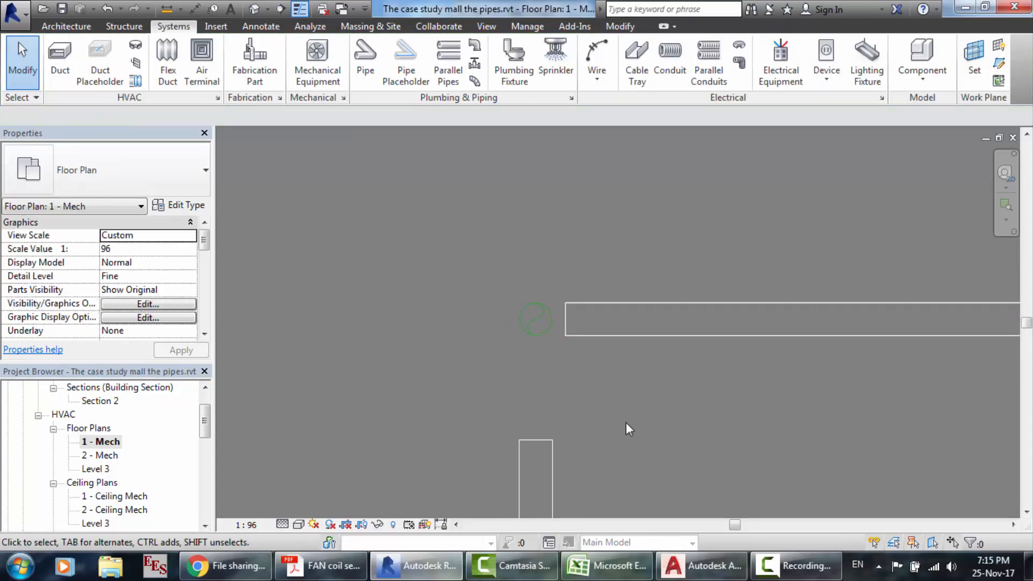
pyautogui.click(538, 318)
pyautogui.press('Delete')
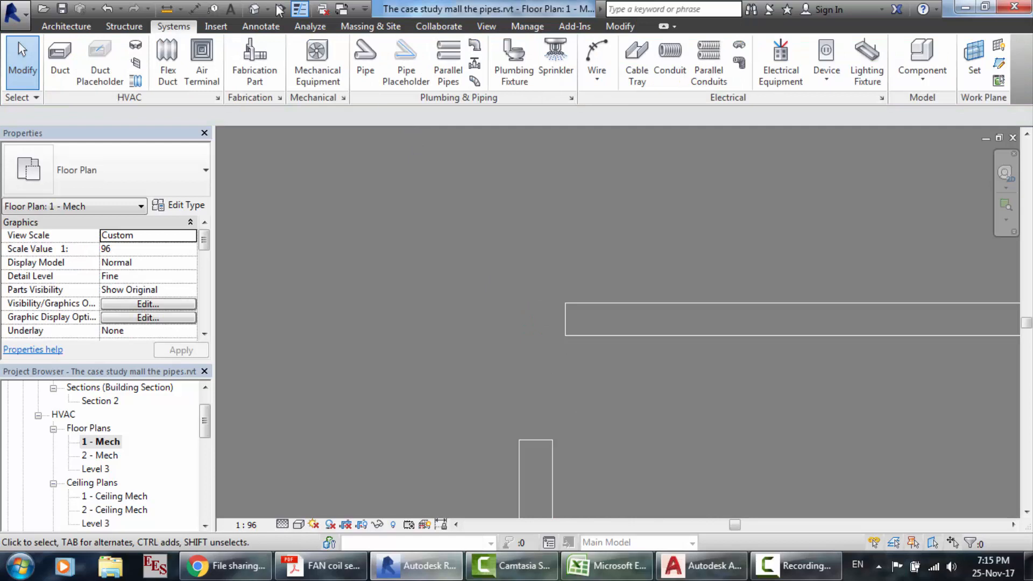
pyautogui.click(254, 9)
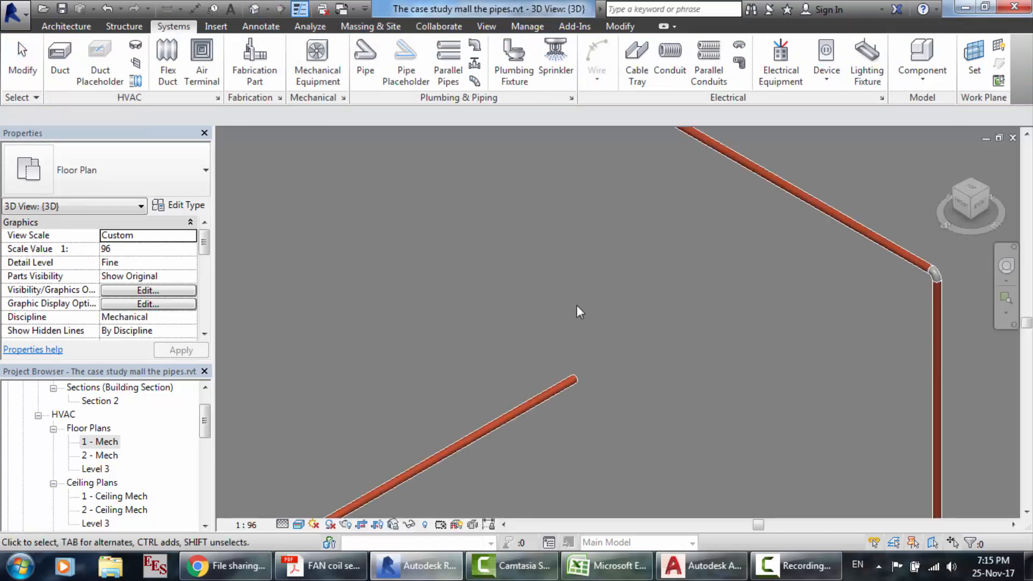
pyautogui.scroll(-3, 677, 311)
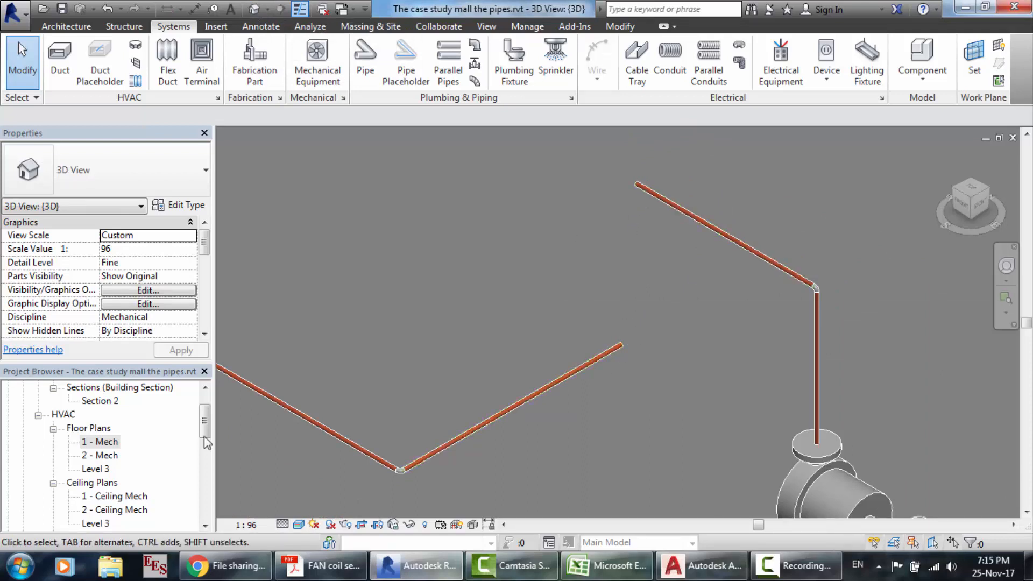
# - In the 1 - Mech floor plan, delete the lower pipe leading up to the pump's pipe and the elbow joining it to the chiller run
pyautogui.doubleClick(106, 442)
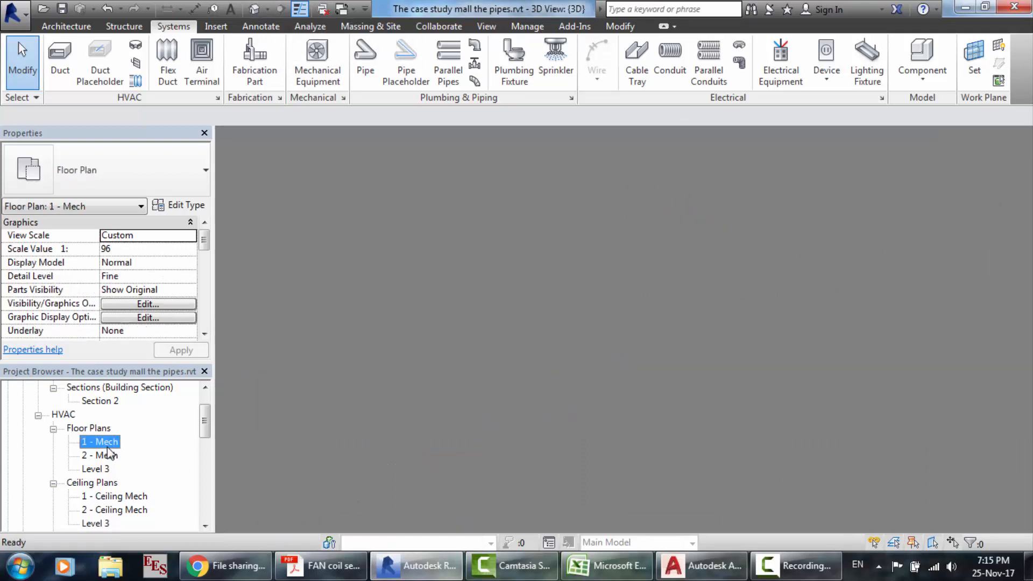
pyautogui.scroll(-4, 579, 371)
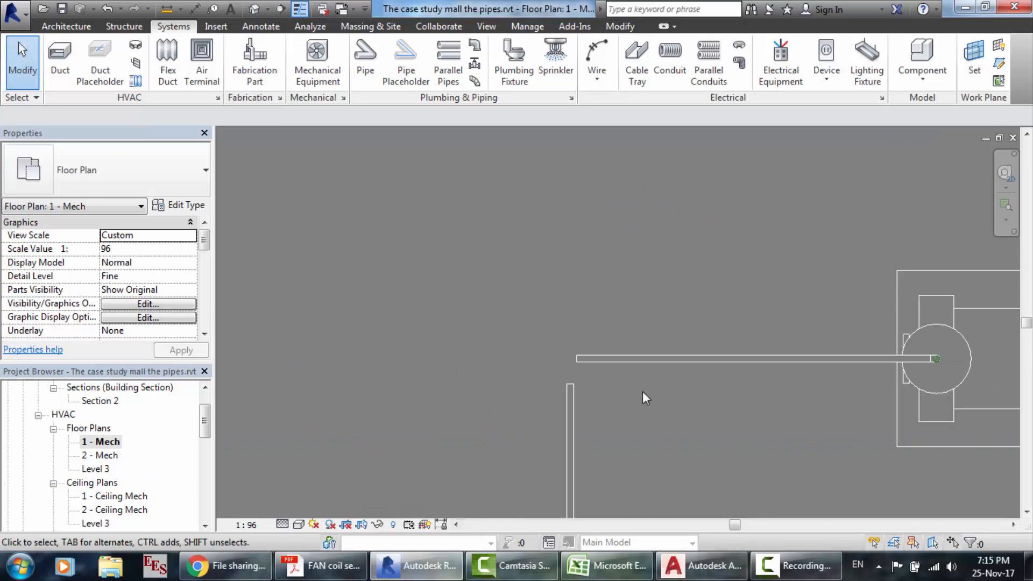
pyautogui.scroll(-2, 643, 393)
pyautogui.scroll(-2, 643, 393)
pyautogui.scroll(-2, 643, 391)
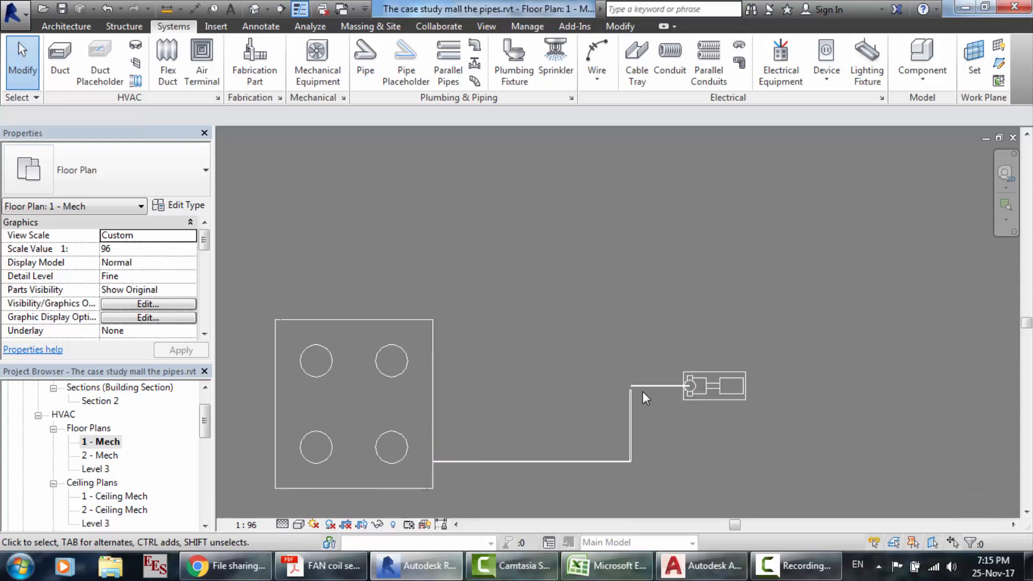
pyautogui.scroll(3, 637, 462)
pyautogui.scroll(2, 637, 462)
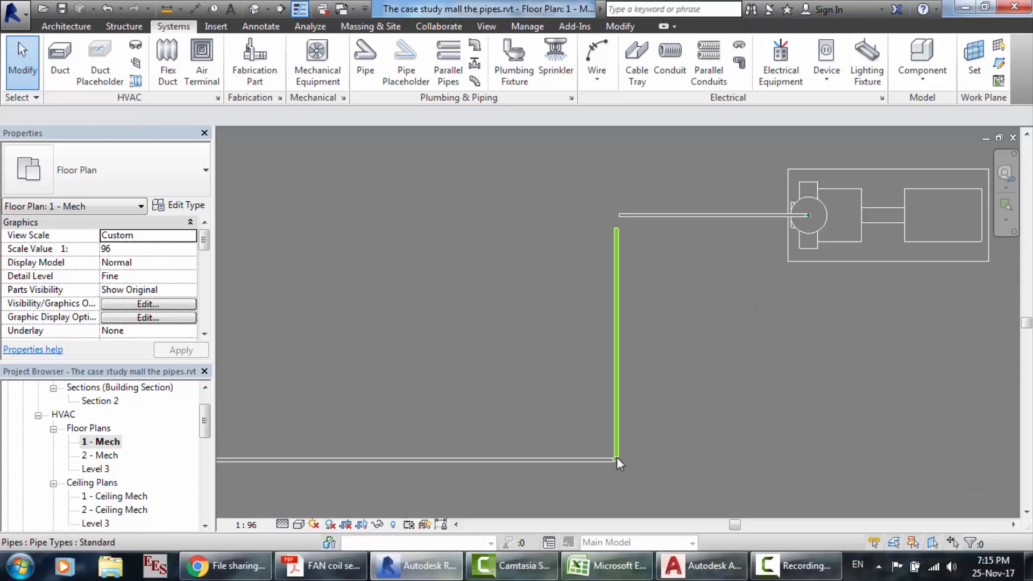
pyautogui.click(616, 455)
pyautogui.press('Delete')
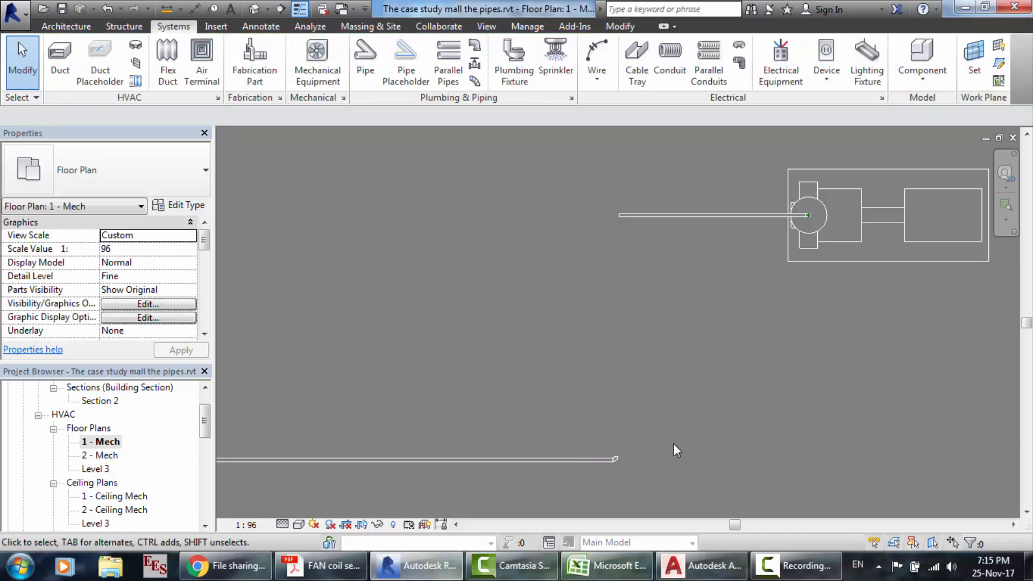
pyautogui.click(615, 458)
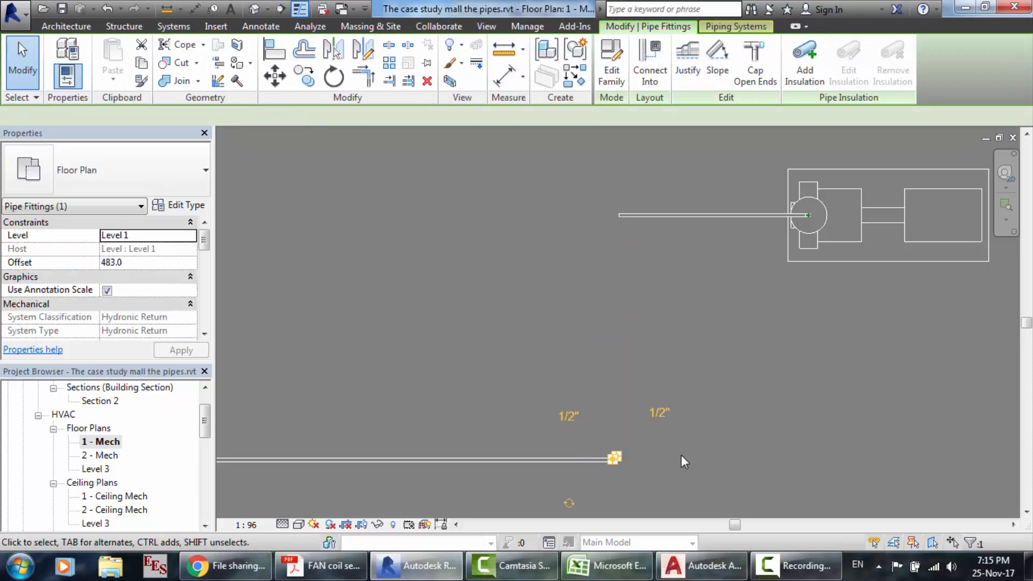
pyautogui.press('Delete')
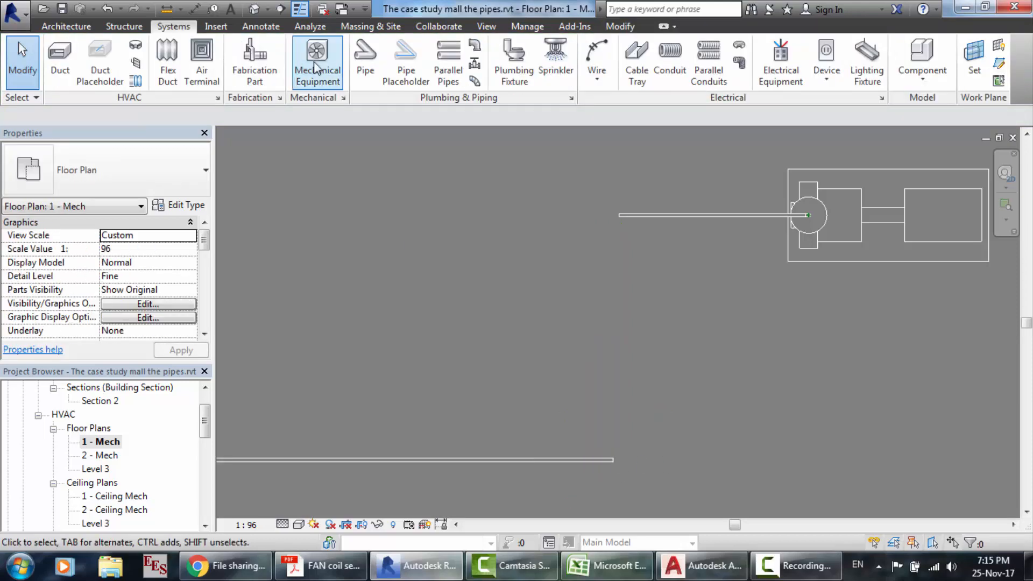
# - Draw a 1/2" pipe about 1072.5 mm long at 487.3 mm offset from the chiller run's end to the open end of the pump's horizontal pipe
pyautogui.click(375, 70)
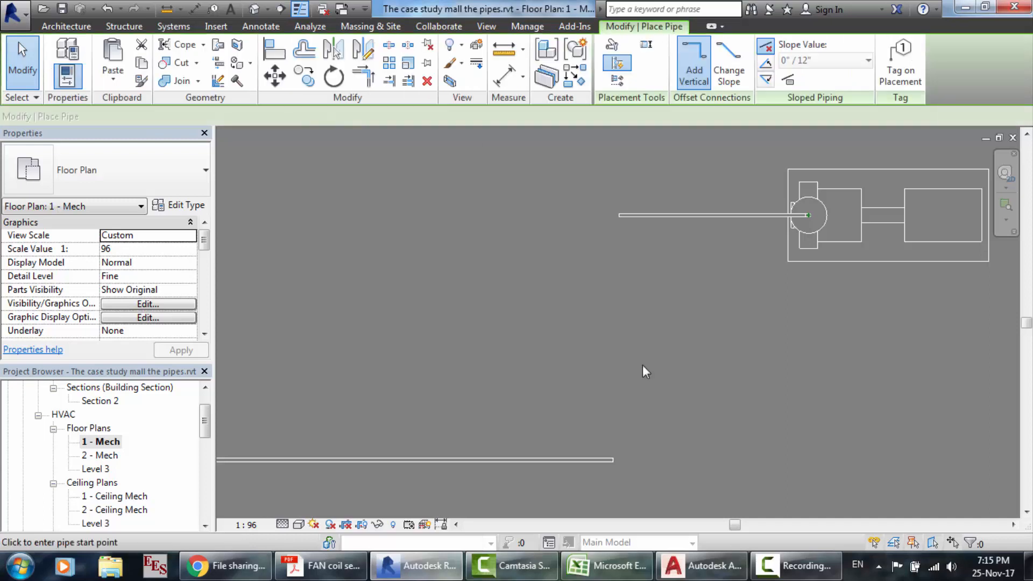
pyautogui.click(620, 460)
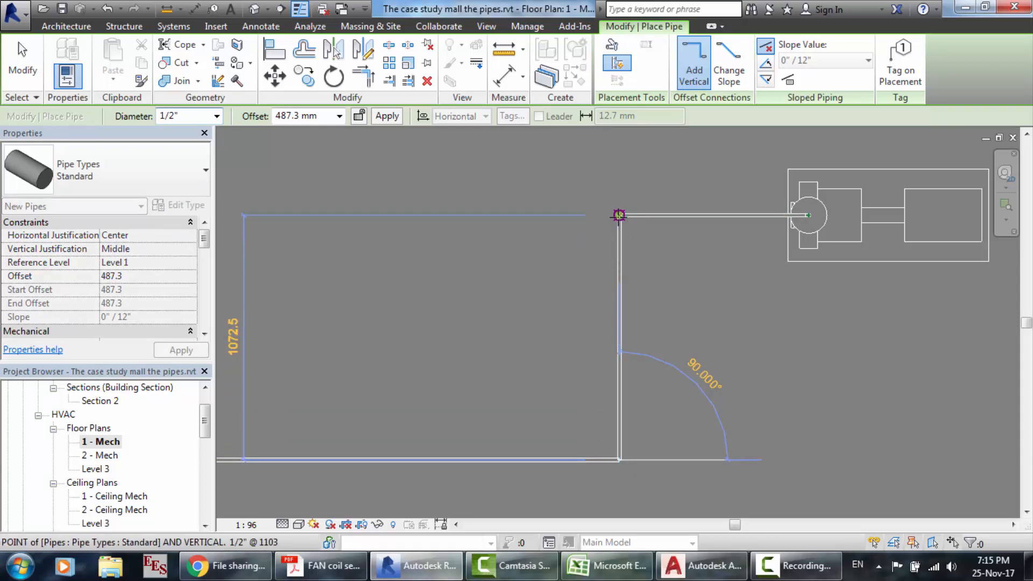
pyautogui.click(619, 215)
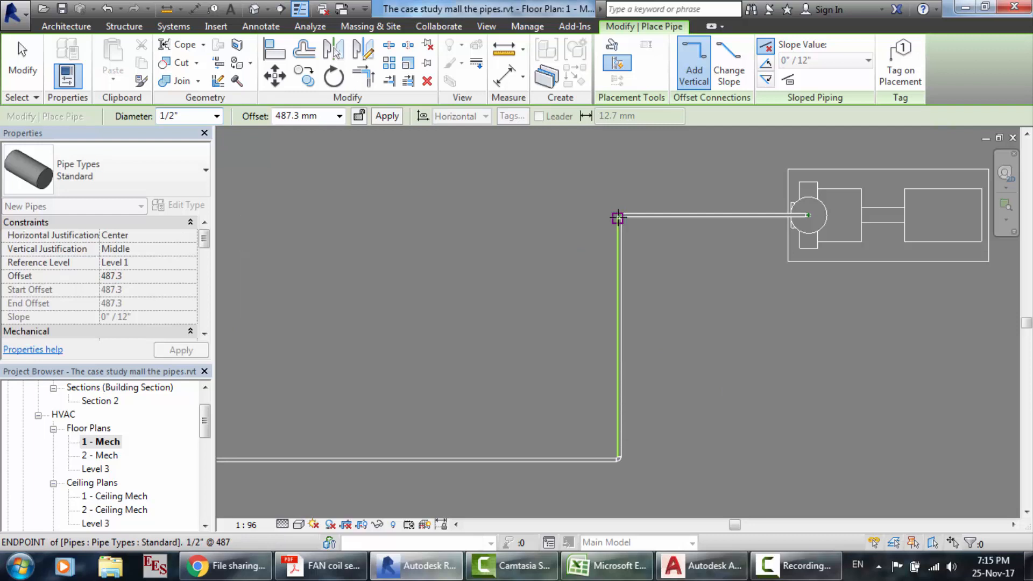
# - Leave pipe placement and examine the rebuilt vertical pipe and its upper and lower elbows in the 3D view
pyautogui.click(263, 6)
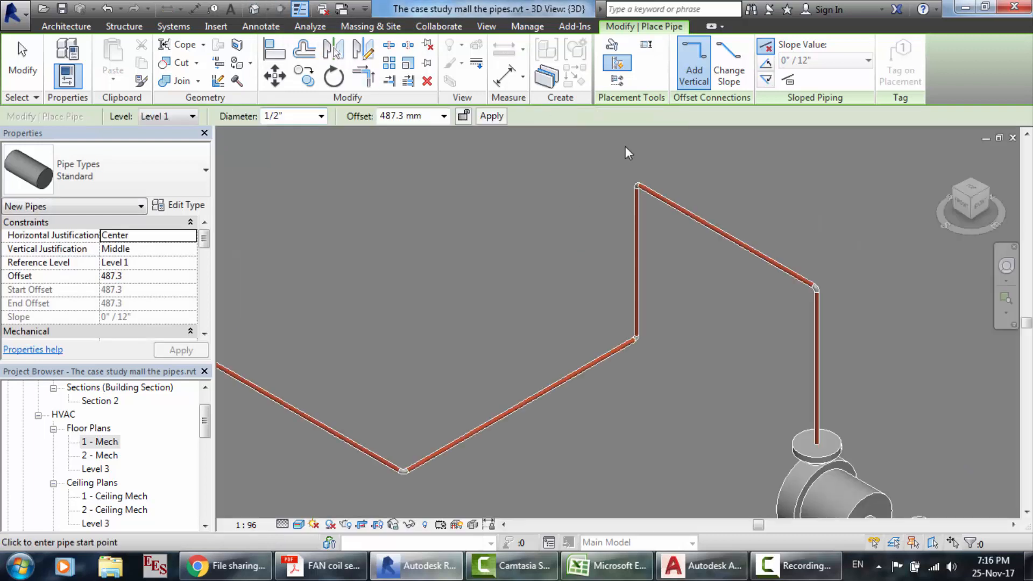
pyautogui.scroll(3, 670, 173)
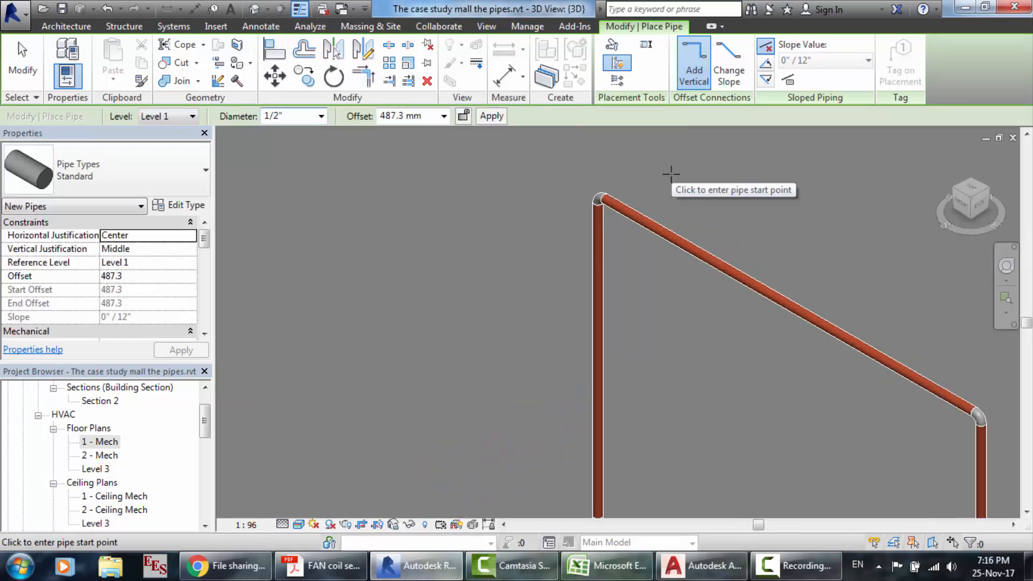
pyautogui.scroll(-2, 599, 195)
pyautogui.scroll(1, 603, 334)
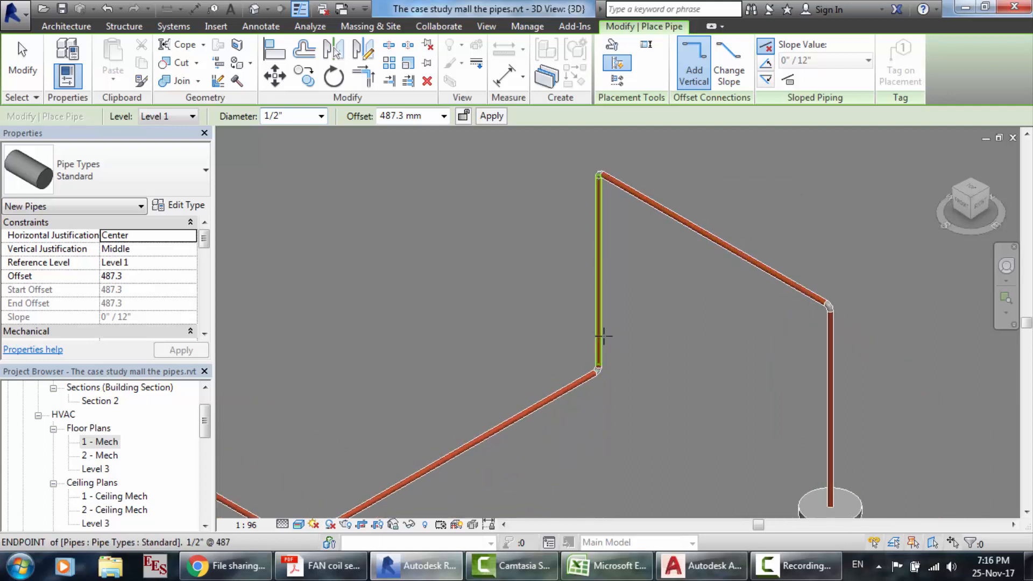
pyautogui.scroll(2, 603, 334)
pyautogui.press('Escape')
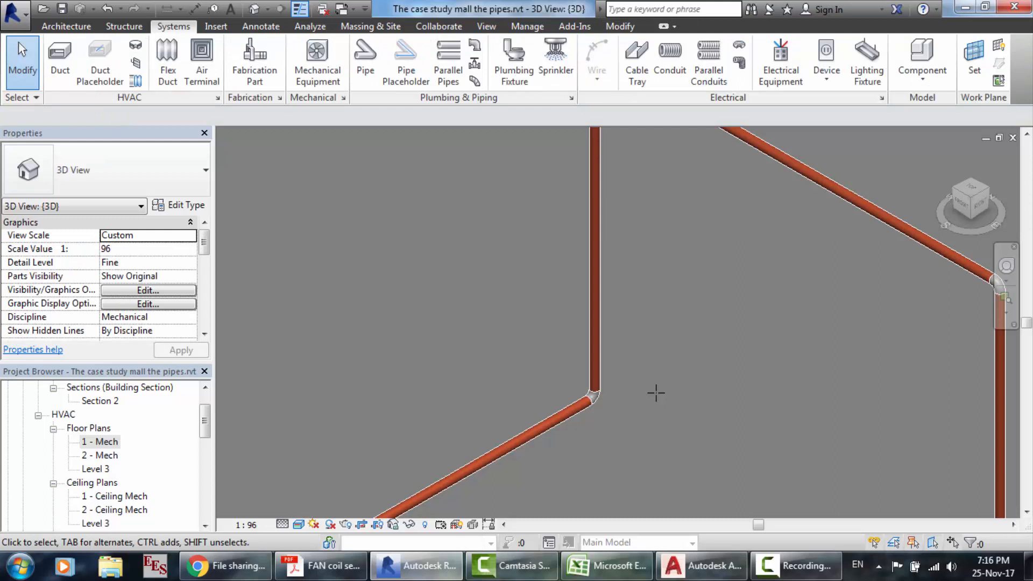
pyautogui.scroll(-2, 656, 392)
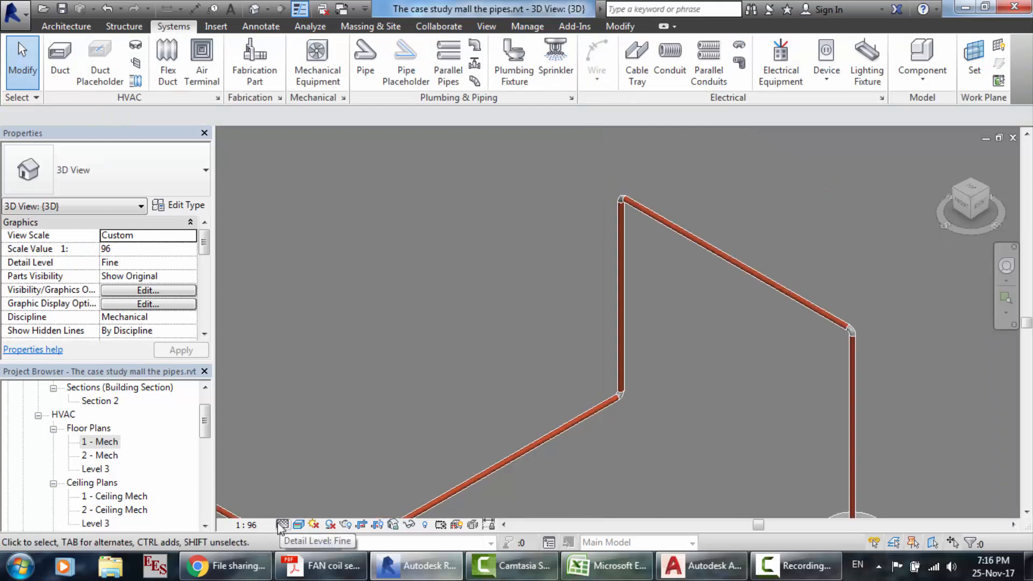
# - Return to the 1 - Mech floor plan and delete the existing Section 2 view from the project
pyautogui.scroll(-3, 622, 340)
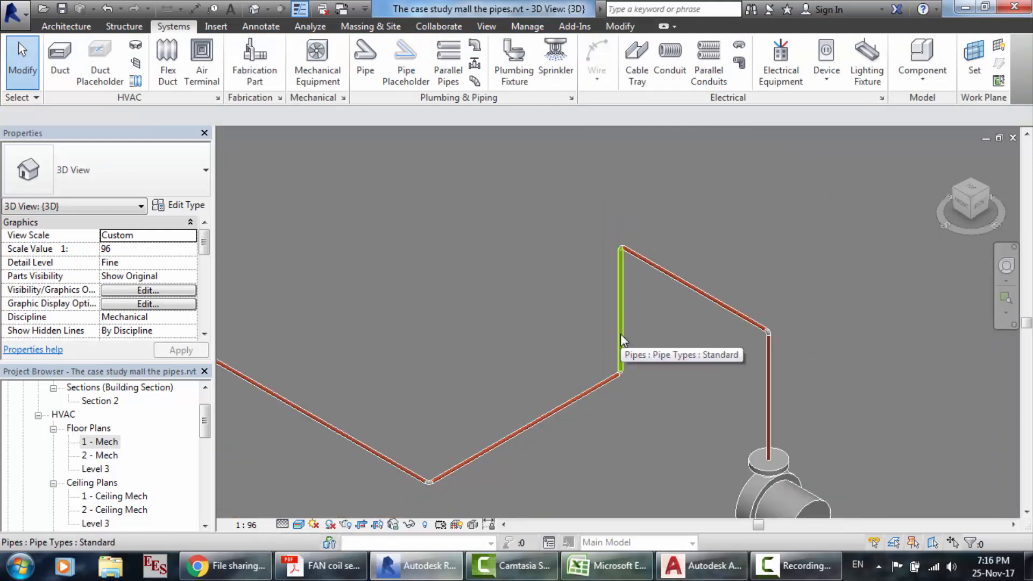
pyautogui.scroll(2, 613, 249)
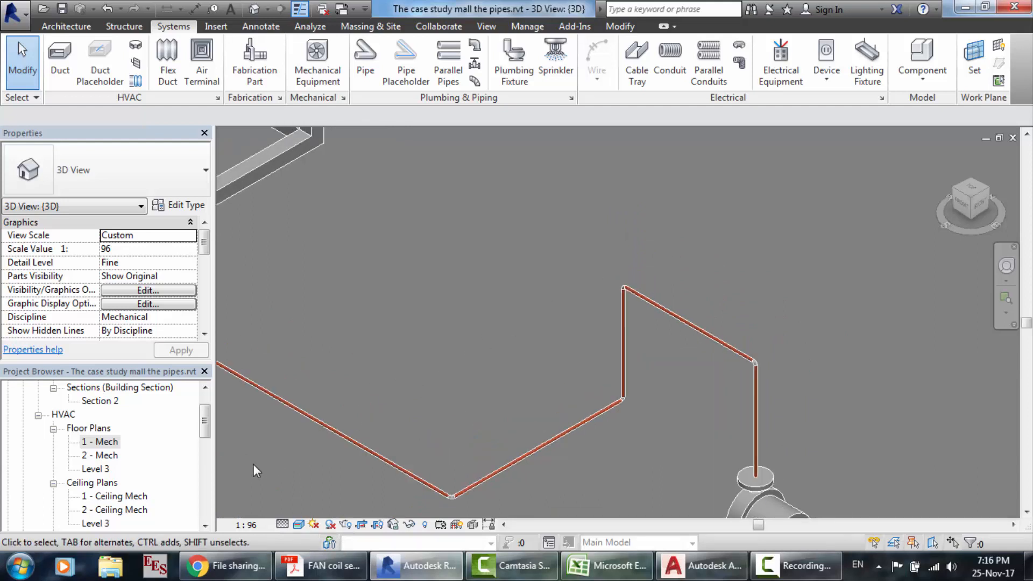
pyautogui.doubleClick(104, 444)
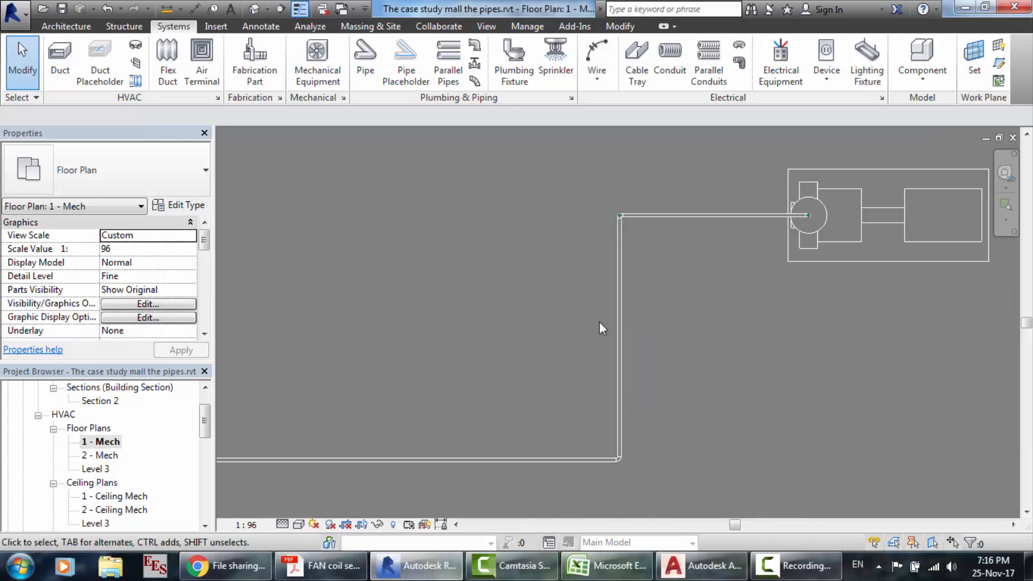
pyautogui.click(283, 526)
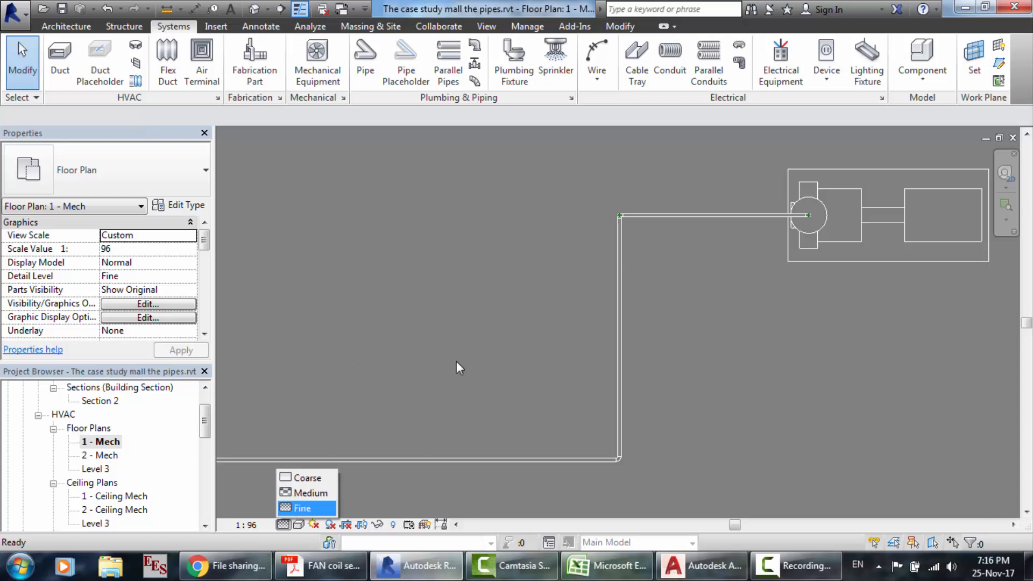
pyautogui.click(485, 321)
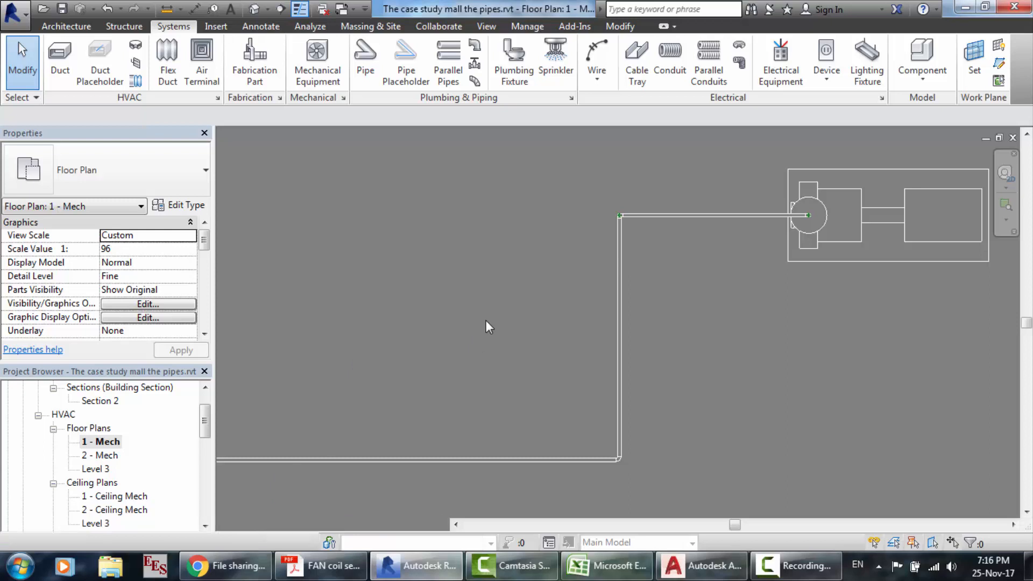
pyautogui.click(111, 400)
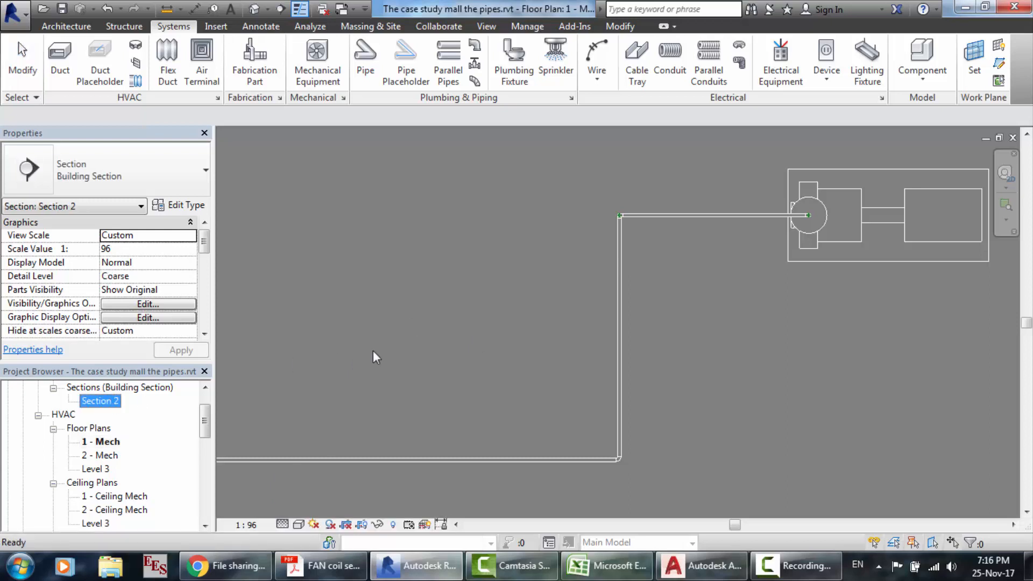
pyautogui.press('Delete')
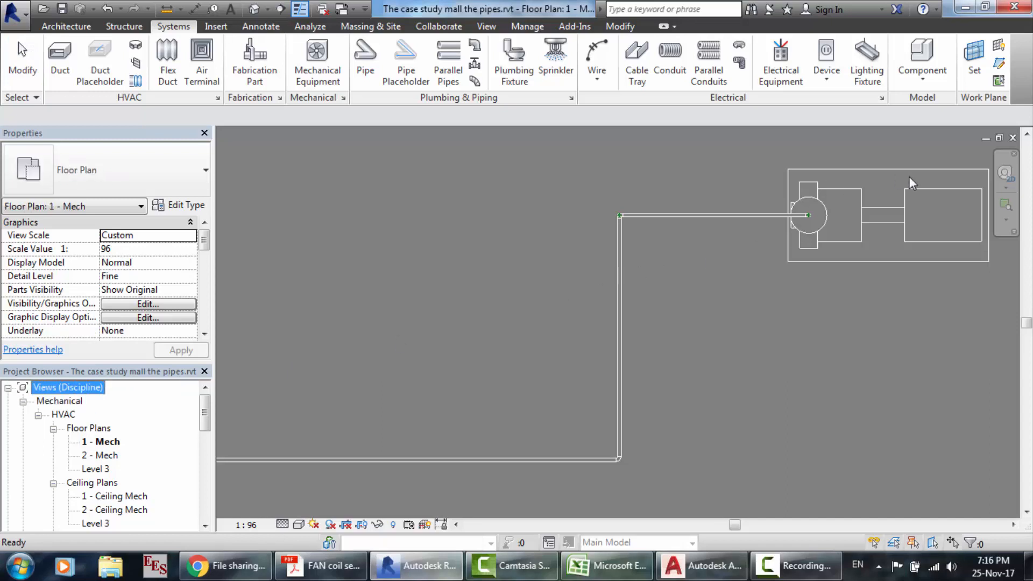
pyautogui.click(687, 203)
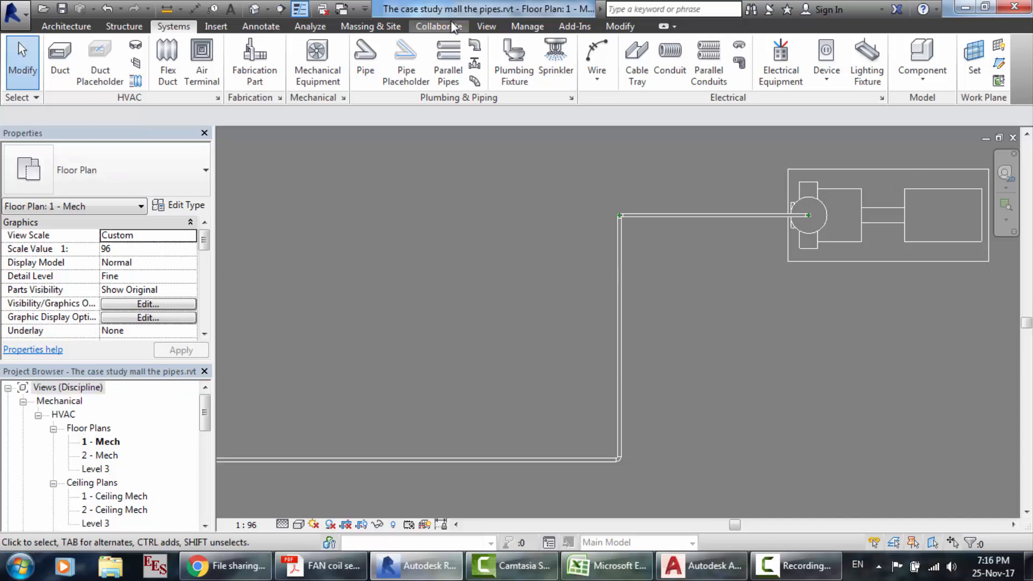
# - In the 3D view, draw a 1/2" pipe about 2120 mm long at 483 mm offset outward from the chiller's outlet connector
pyautogui.click(255, 8)
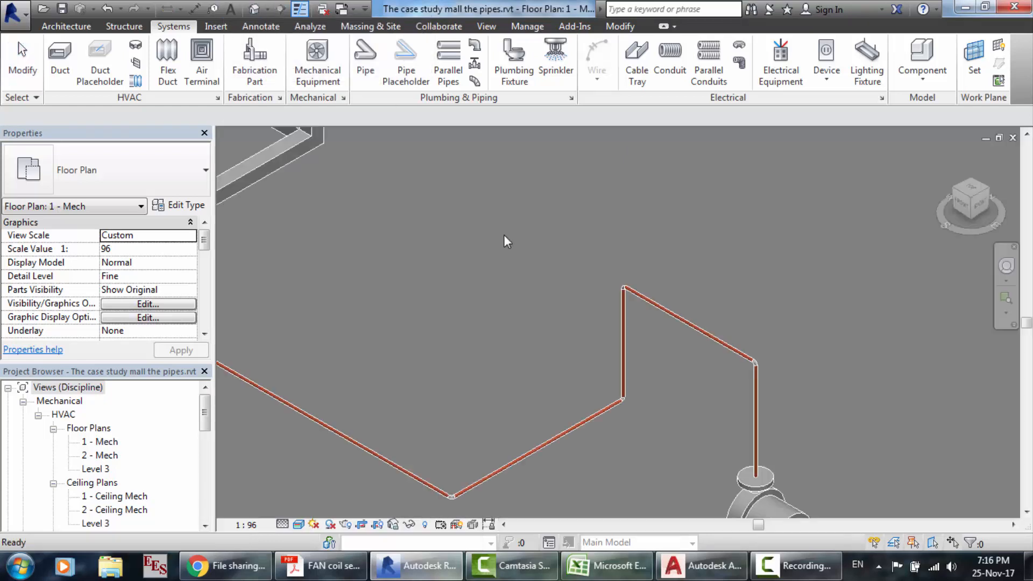
pyautogui.scroll(-2, 781, 286)
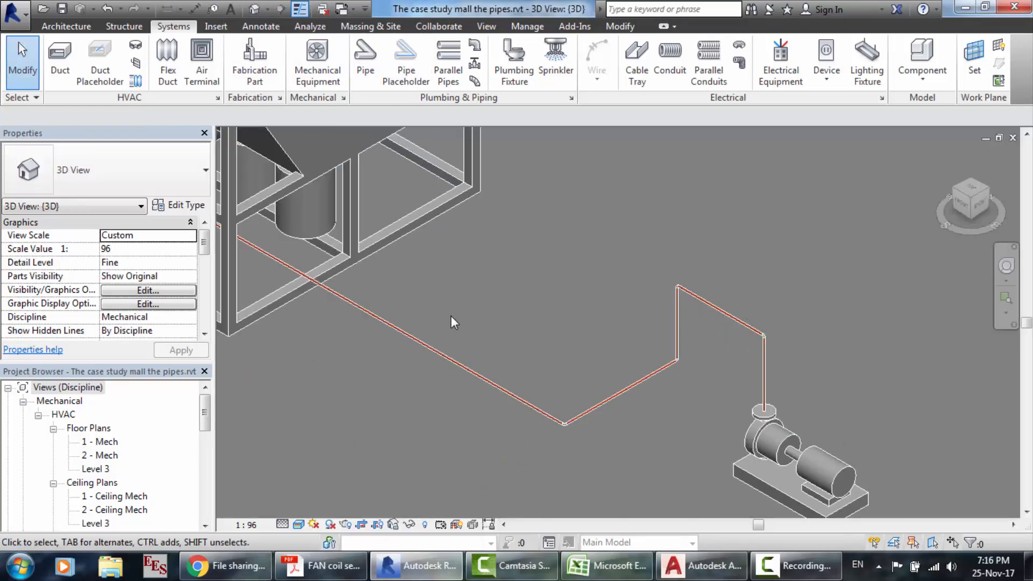
pyautogui.scroll(-5, 274, 225)
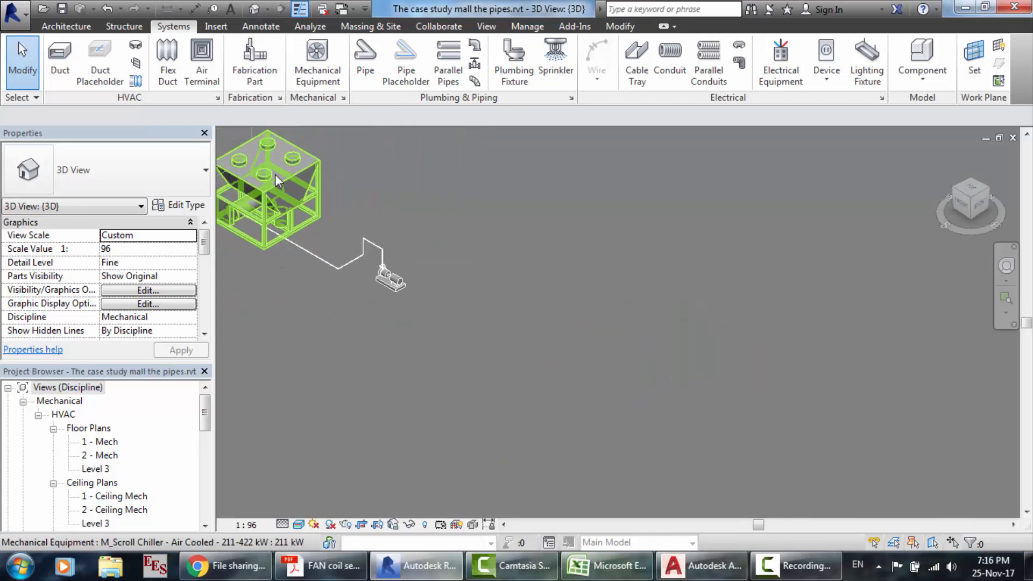
pyautogui.scroll(4, 276, 173)
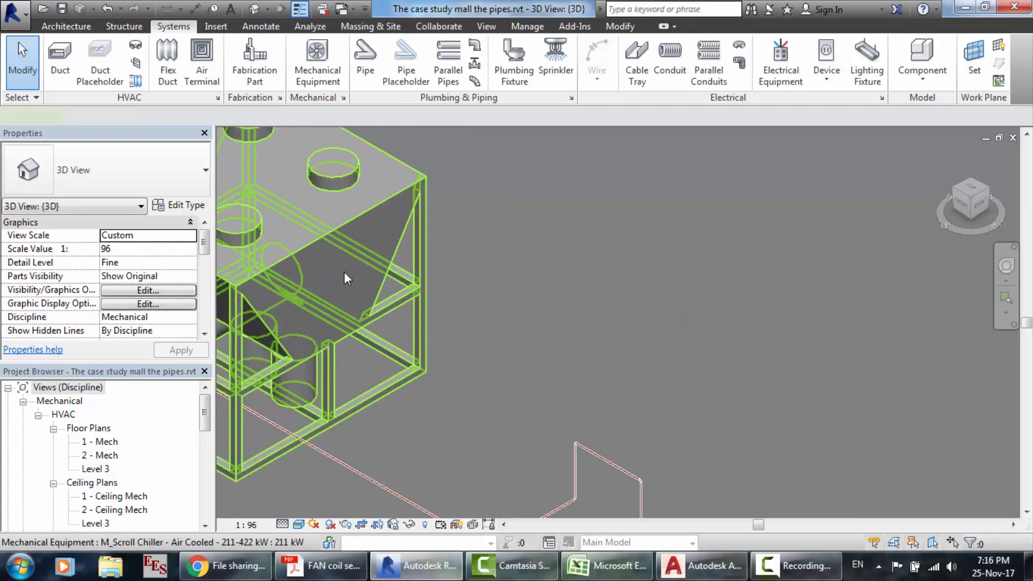
pyautogui.click(344, 272)
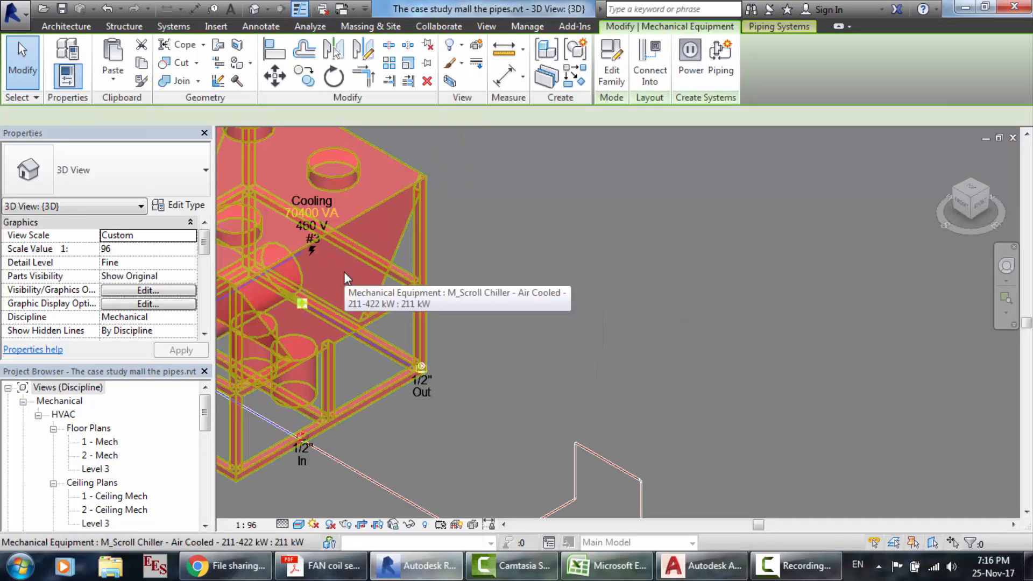
pyautogui.click(421, 367)
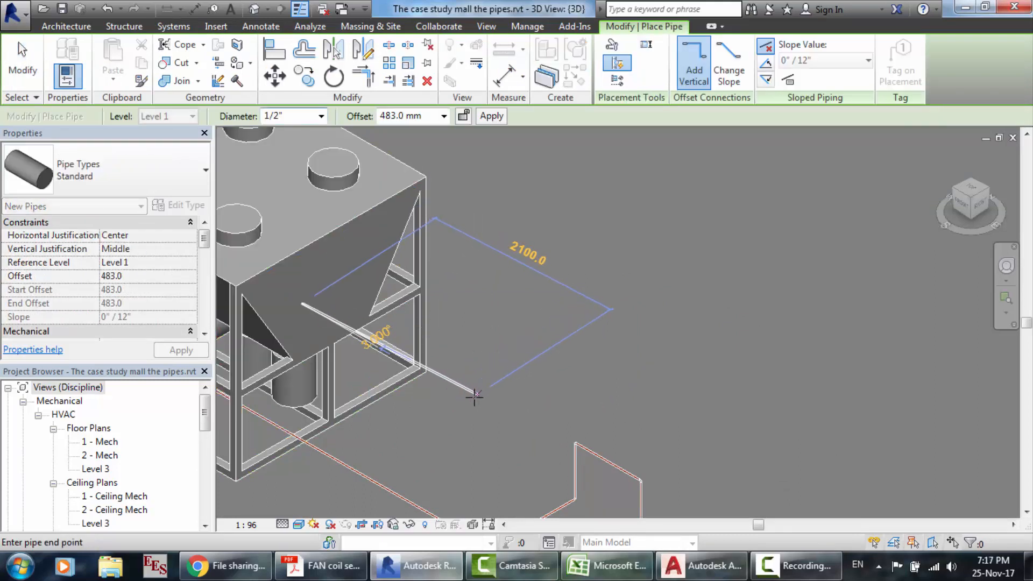
pyautogui.click(475, 398)
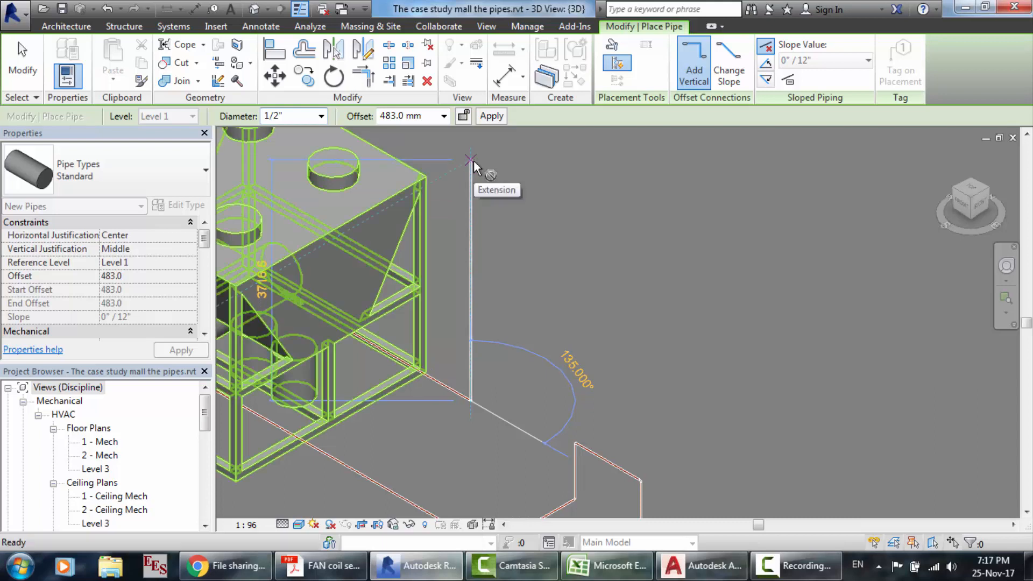
pyautogui.press('Escape')
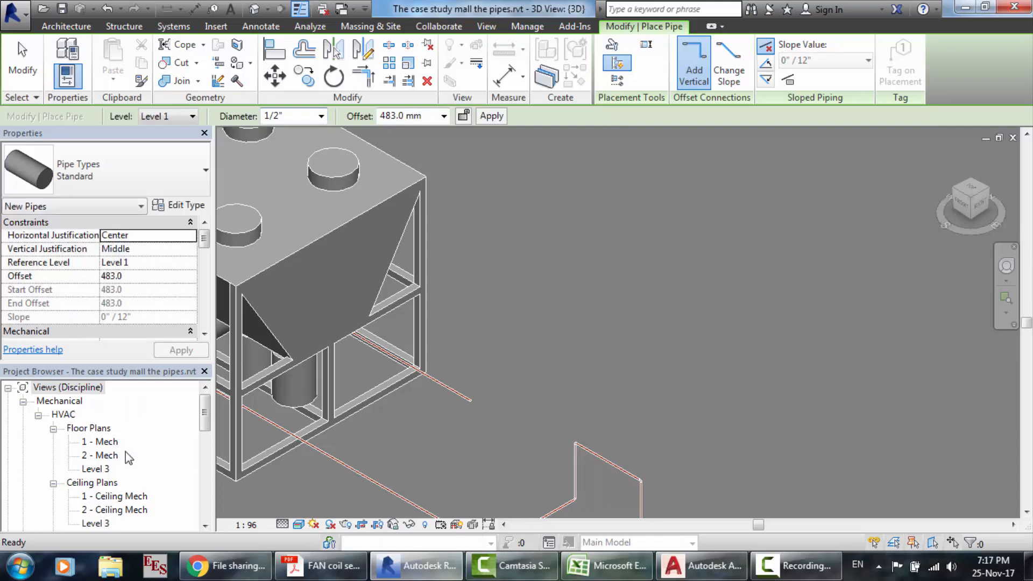
# - In the 1 - Mech floor plan, place a horizontal section just below the chiller's outlet pipe, facing the pipe, and open its view
pyautogui.doubleClick(102, 441)
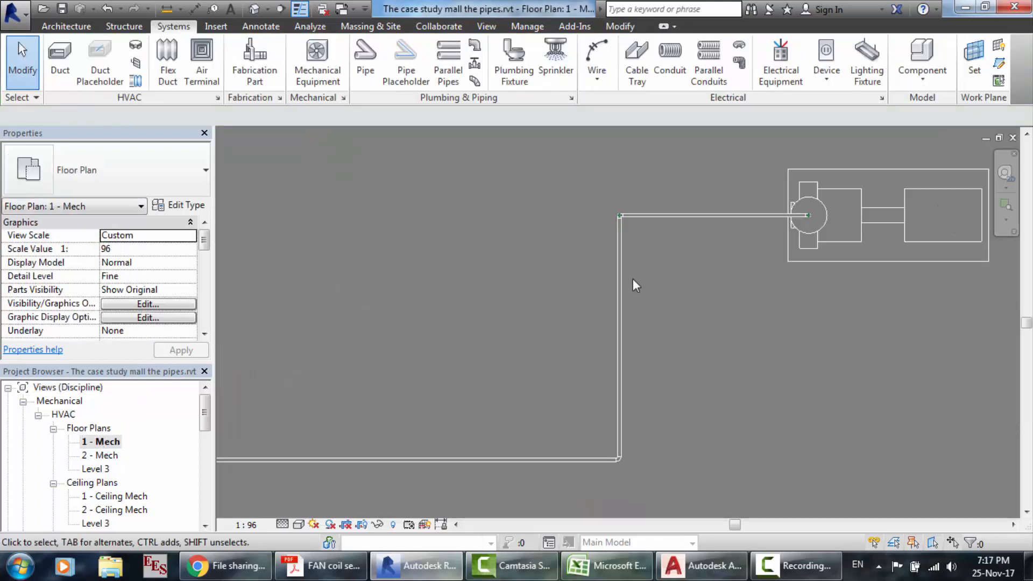
pyautogui.scroll(-5, 633, 278)
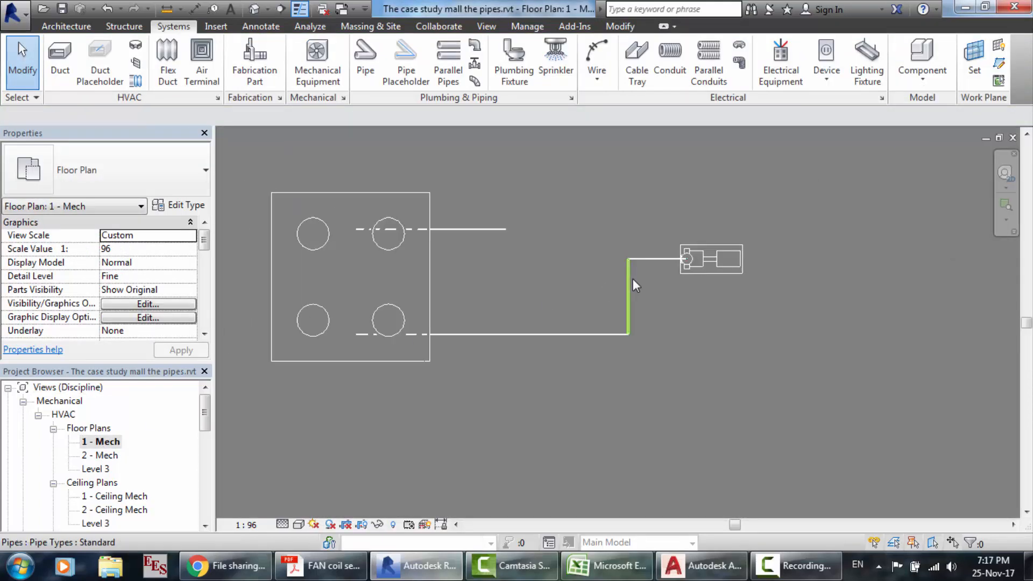
pyautogui.scroll(3, 239, 198)
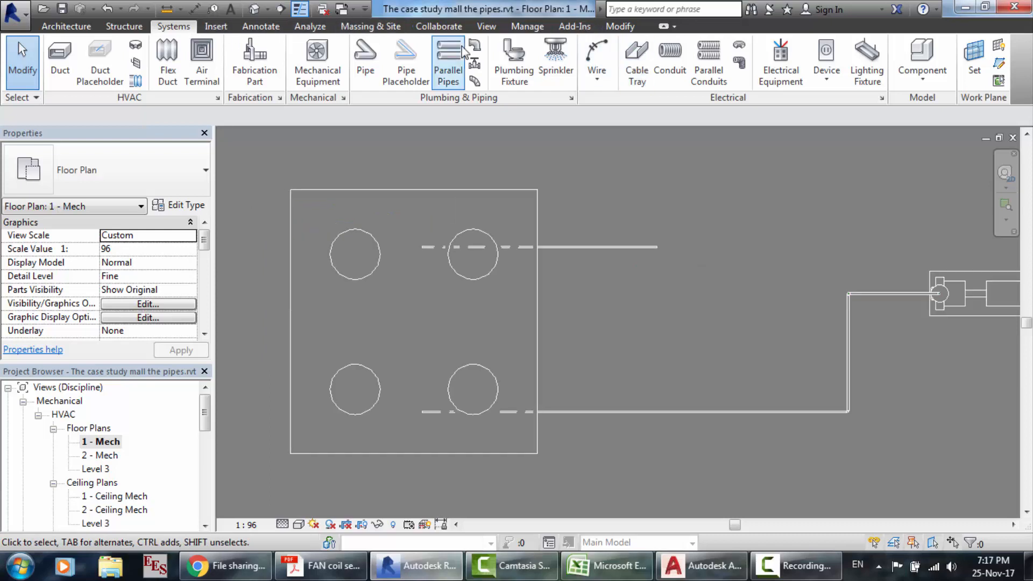
pyautogui.click(487, 26)
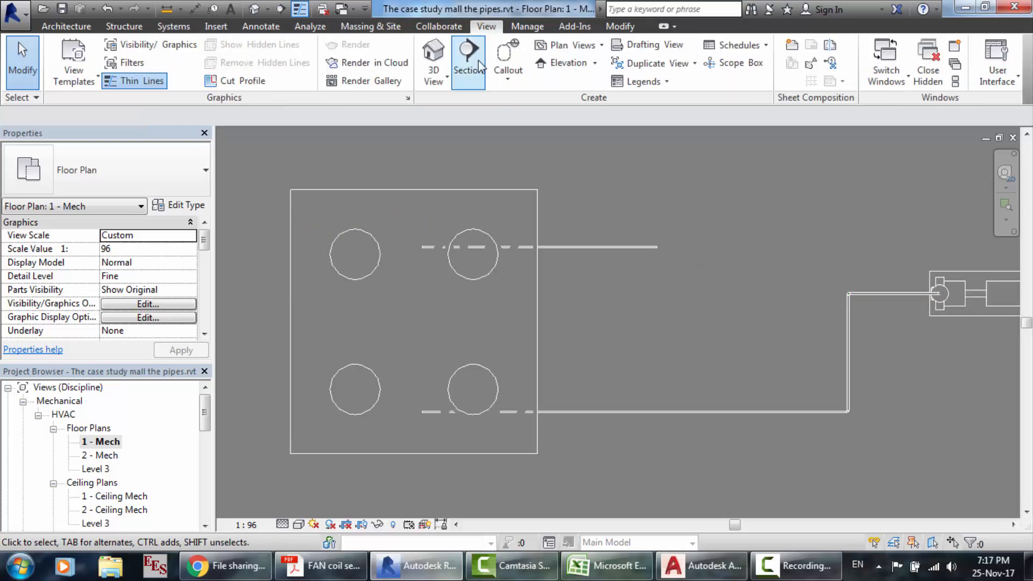
pyautogui.click(419, 267)
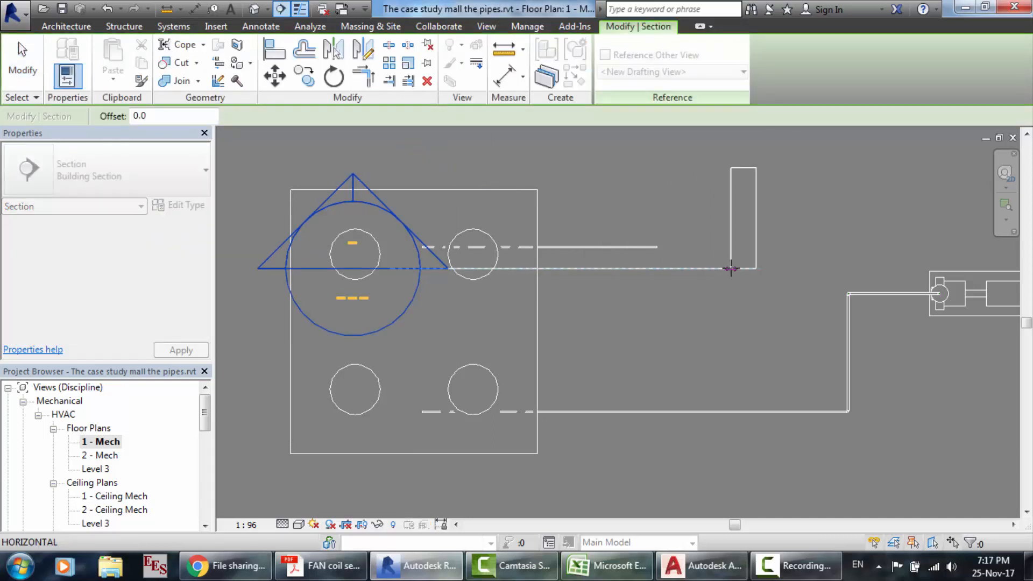
pyautogui.click(731, 268)
pyautogui.press('Escape')
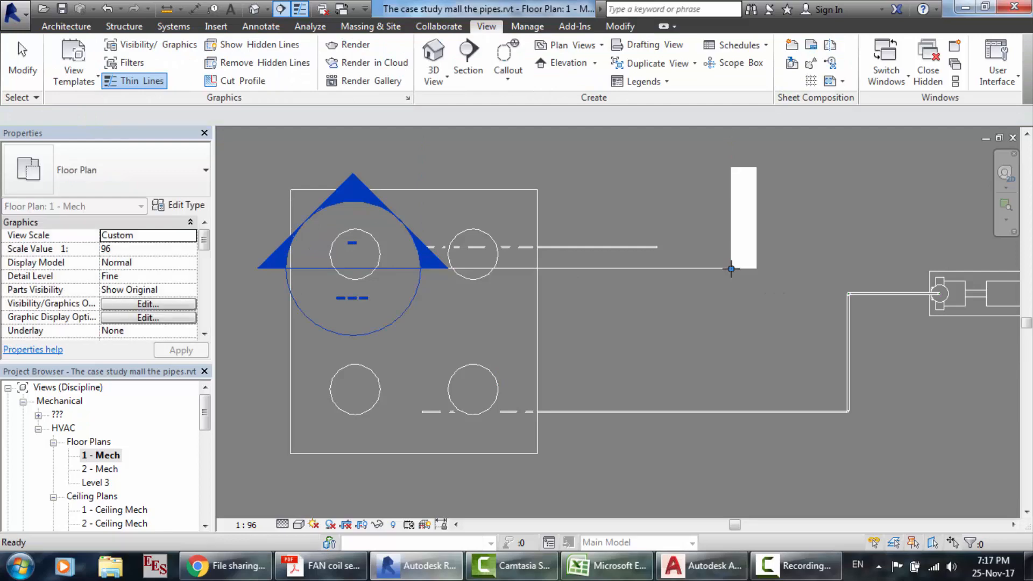
pyautogui.doubleClick(354, 192)
# - Switch to AutoCAD to examine the pipe routing around the water chiller in the Pipe layout drawing, and return to Revit
pyautogui.click(701, 565)
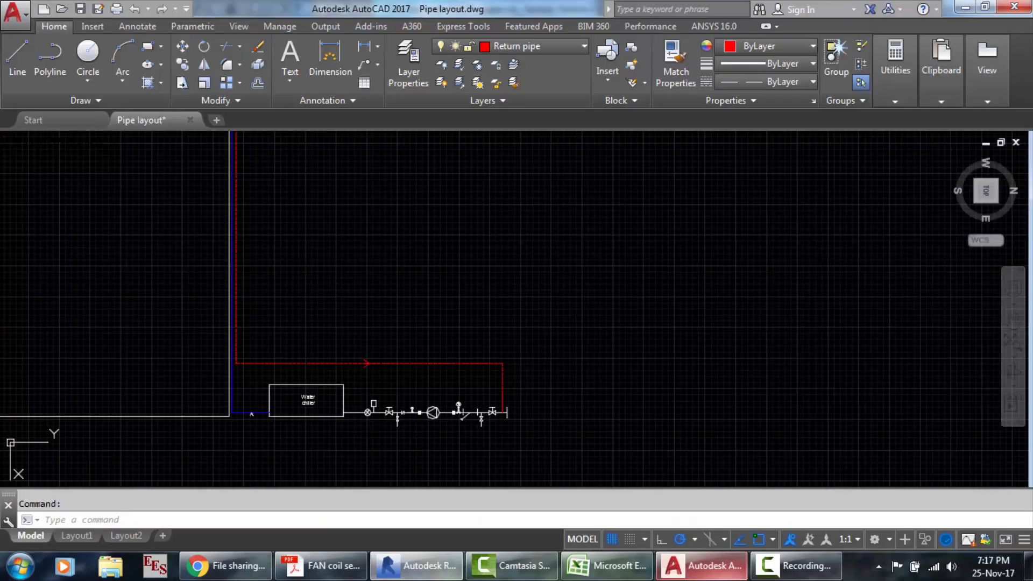
pyautogui.scroll(-4, 585, 349)
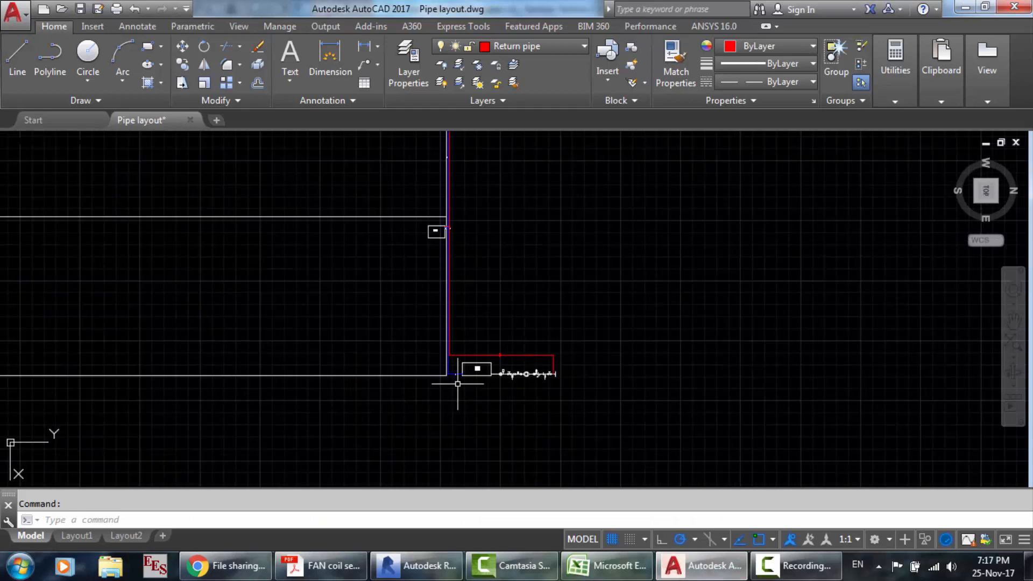
pyautogui.scroll(8, 457, 384)
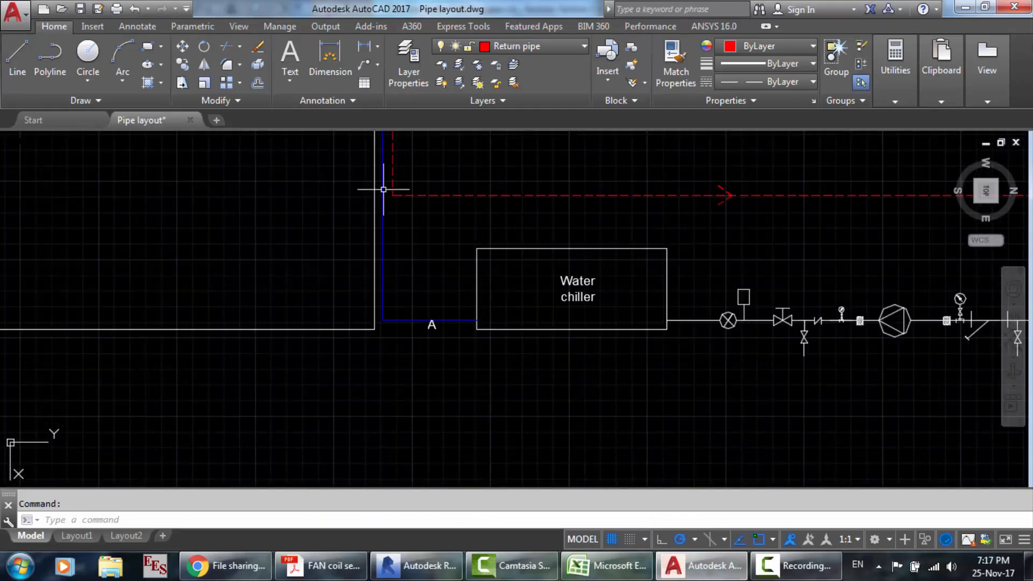
pyautogui.scroll(-12, 380, 194)
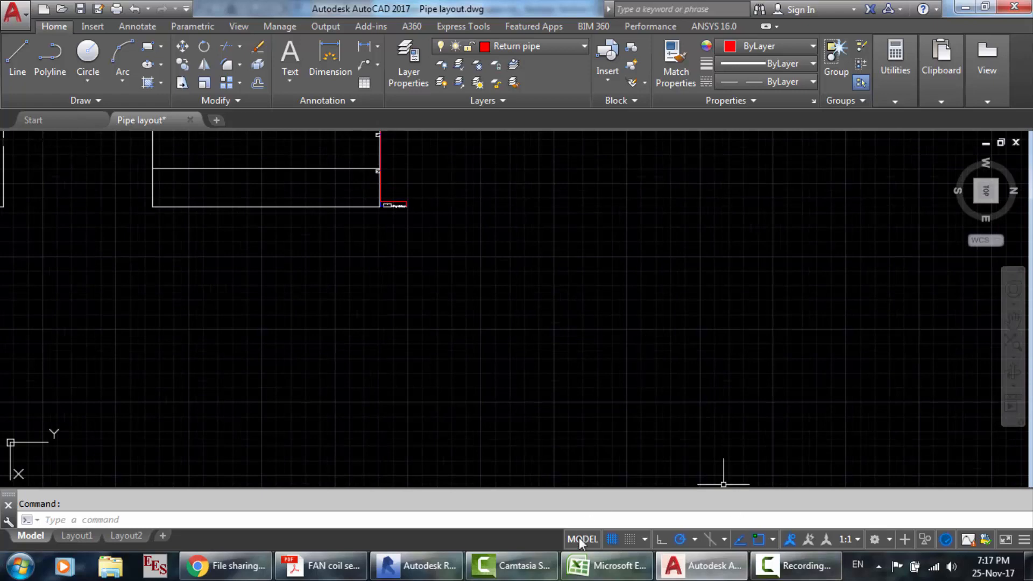
pyautogui.click(447, 556)
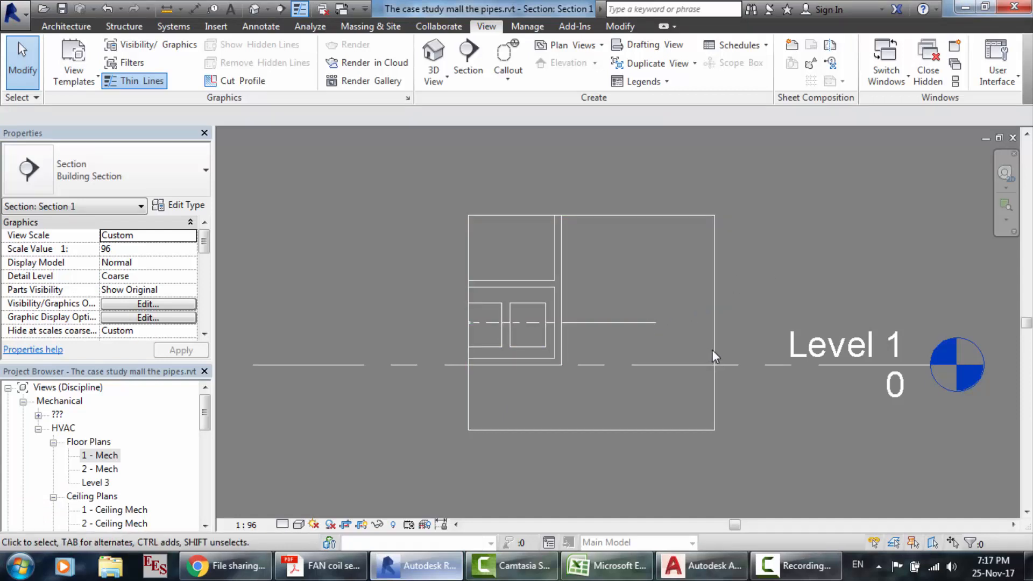
# - In Section 1, select the chiller and its outlet pipe to inspect the connectors and the pipe's open end
pyautogui.click(518, 301)
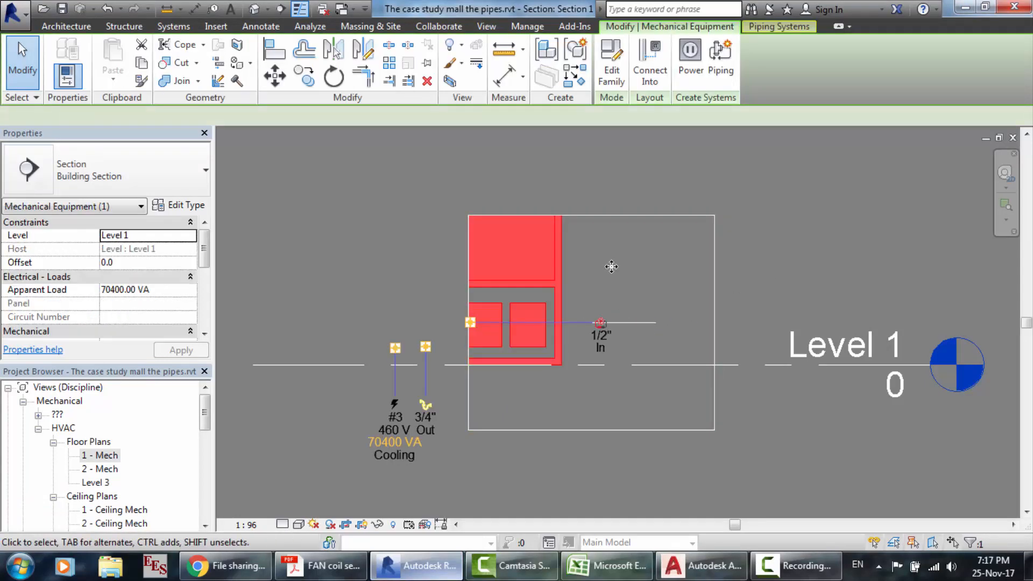
pyautogui.scroll(1, 613, 271)
pyautogui.scroll(-1, 611, 266)
pyautogui.click(611, 266)
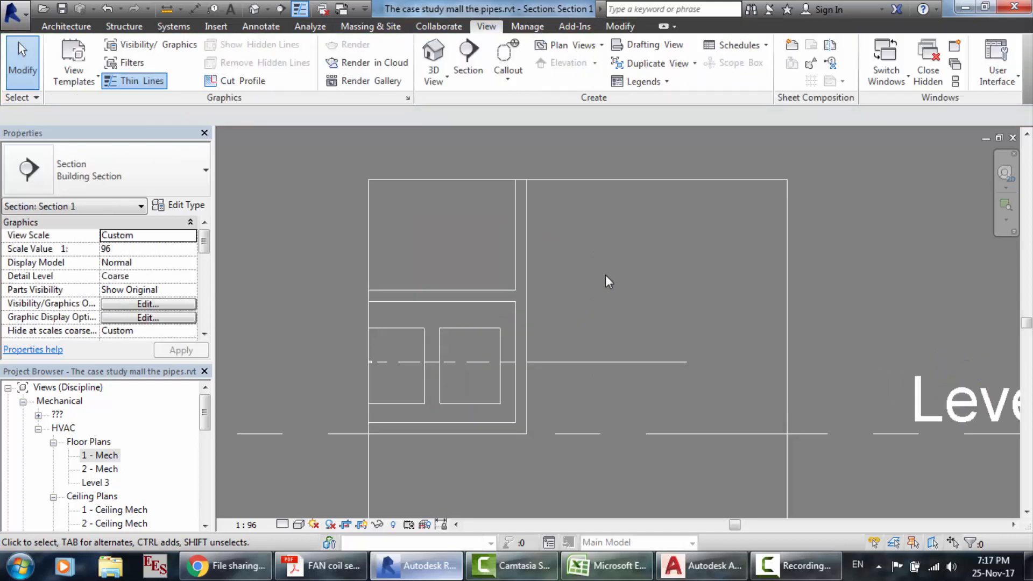
pyautogui.click(519, 361)
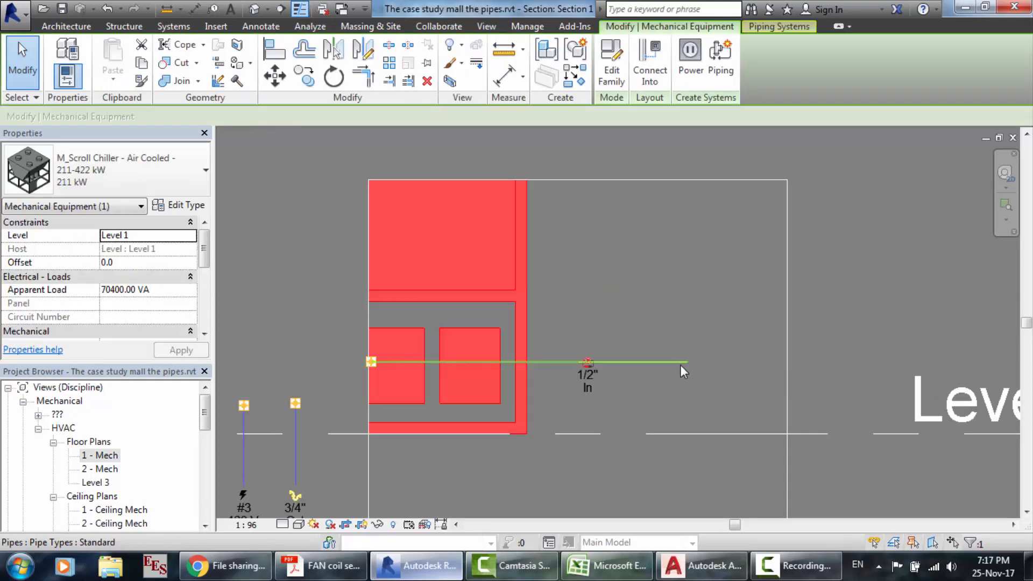
pyautogui.click(681, 364)
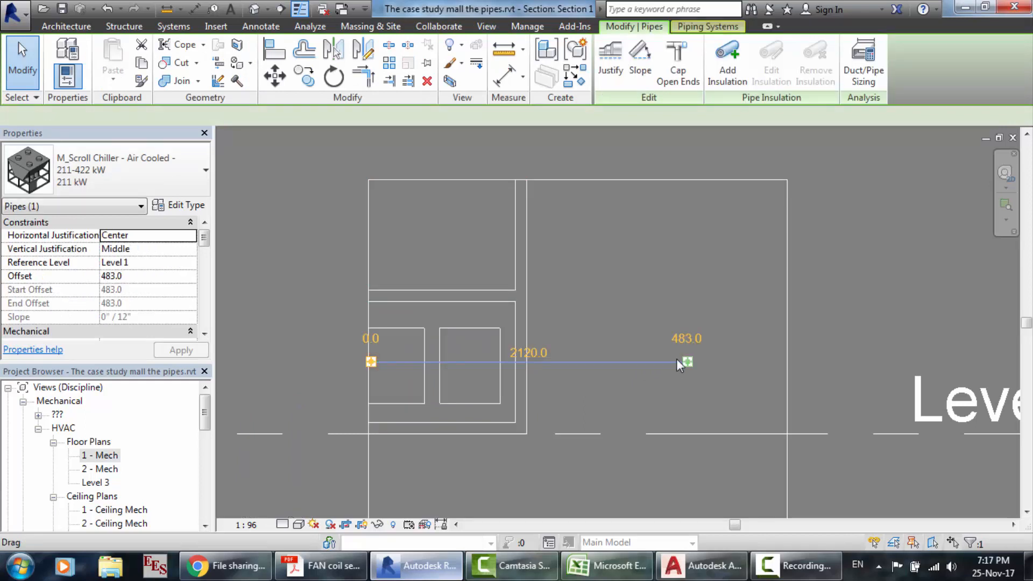
# - In Section 1, set the detail level to Fine and draw a 1/2" pipe straight up from the outlet pipe's open end to about 1823 mm offset
pyautogui.click(170, 27)
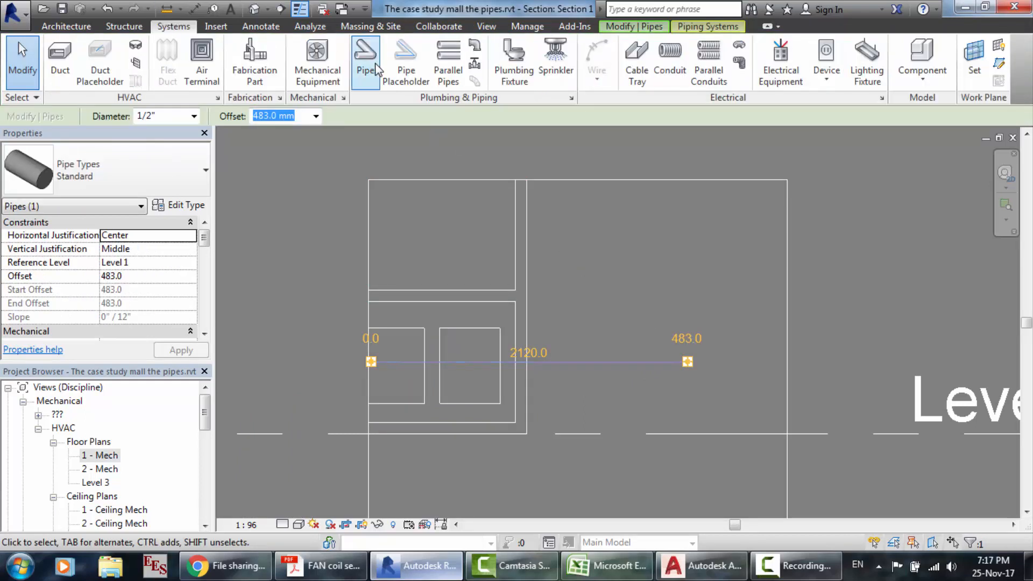
pyautogui.click(372, 70)
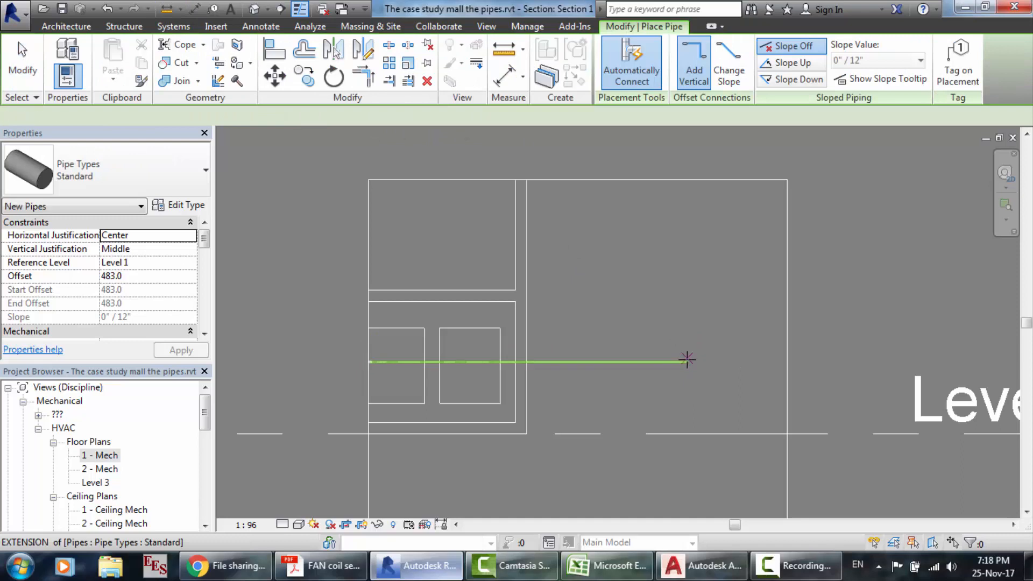
pyautogui.click(686, 362)
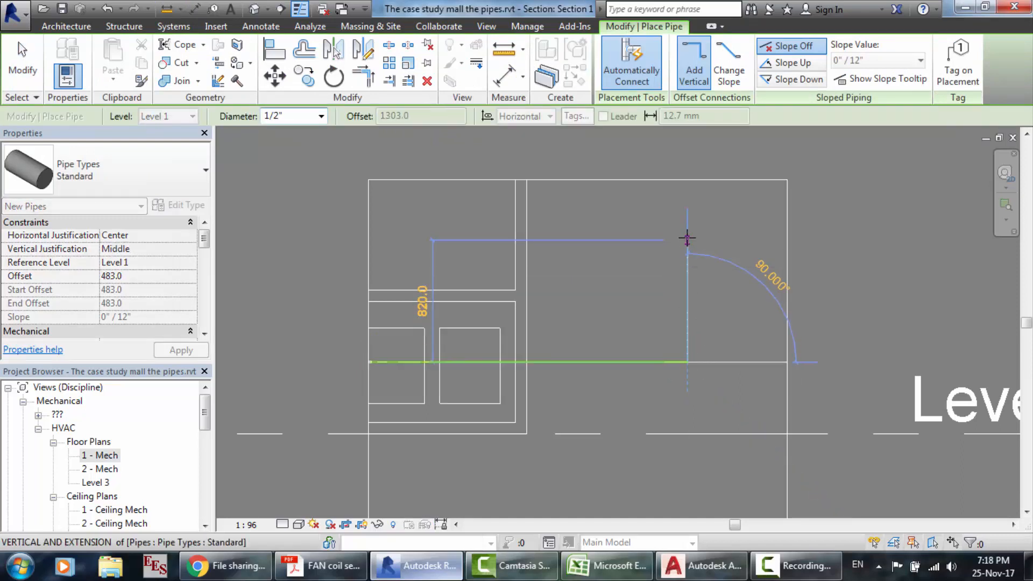
pyautogui.click(283, 525)
pyautogui.click(296, 508)
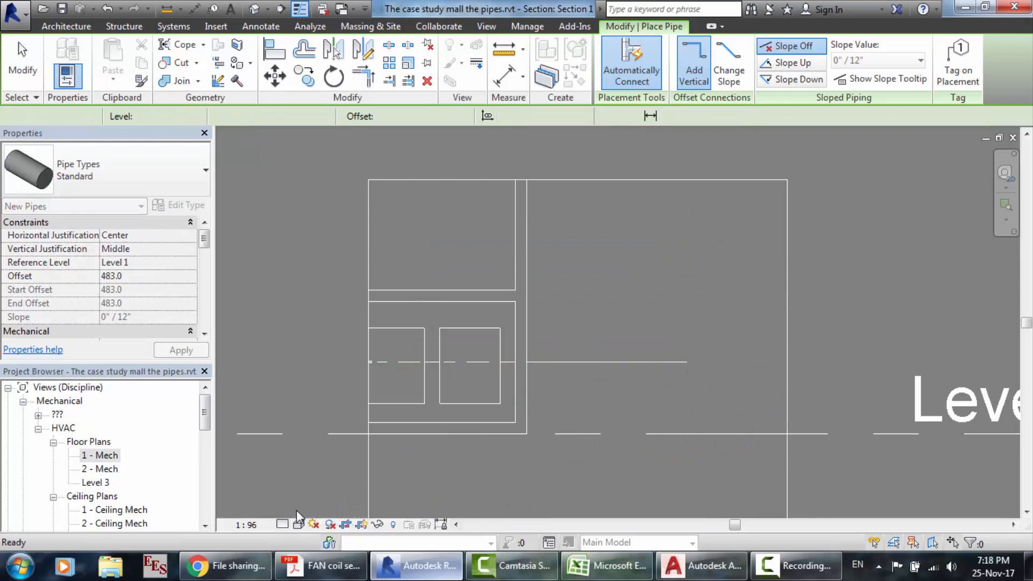
pyautogui.click(688, 362)
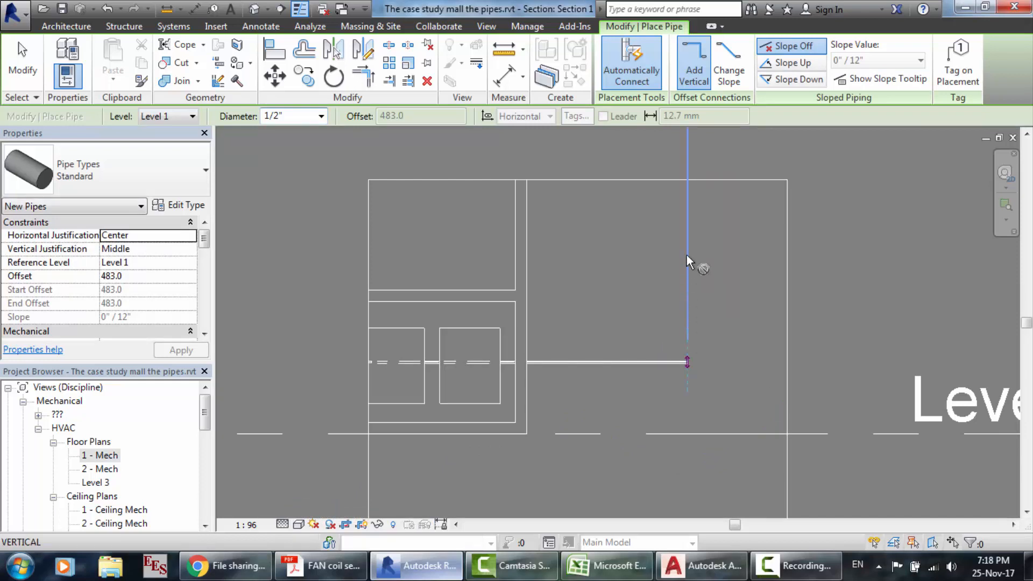
pyautogui.click(687, 163)
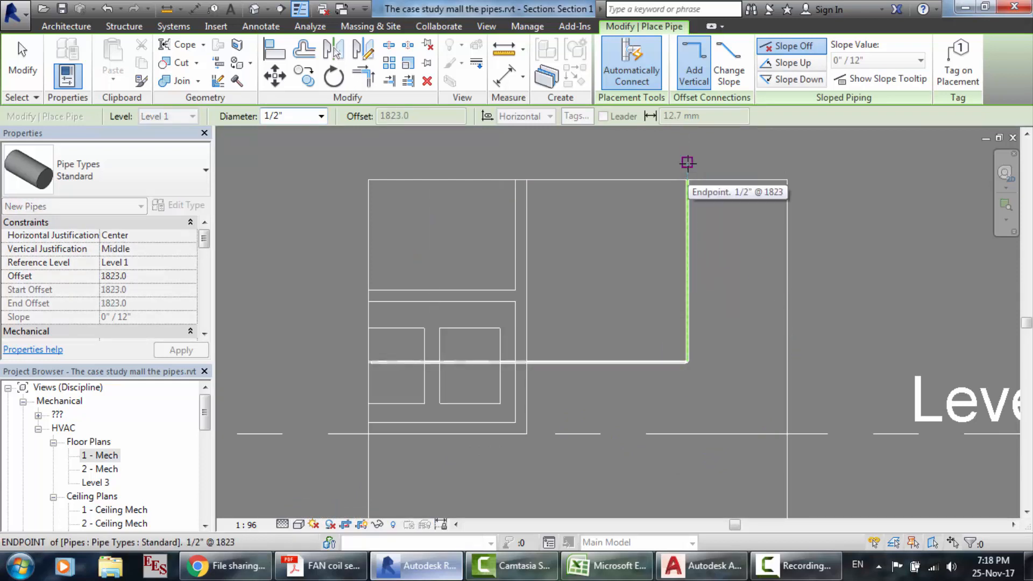
pyautogui.press('Escape')
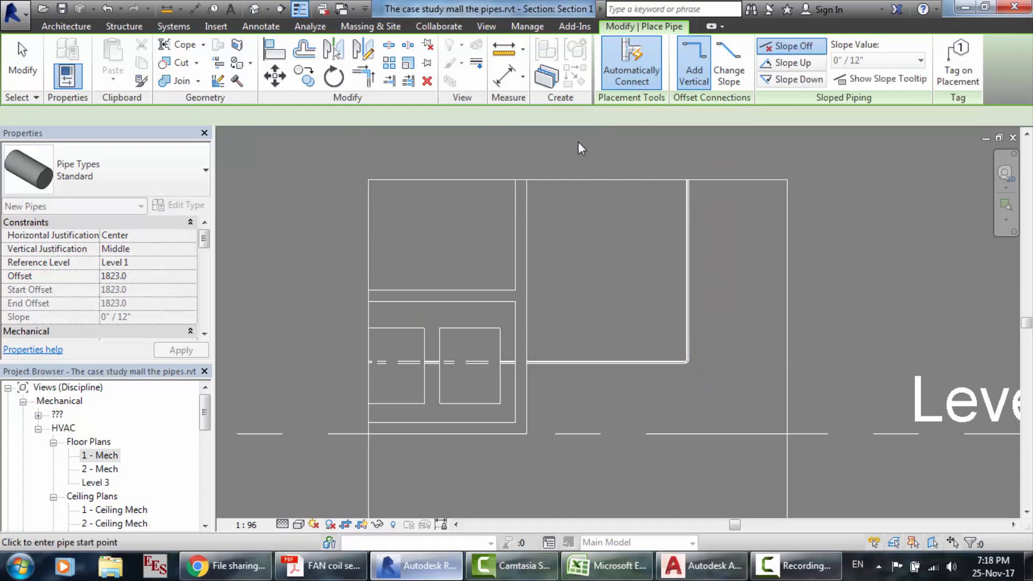
# - In the 3D view, draw a horizontal 1/2" pipe at 1823 mm offset from the riser's top end, running diagonally back behind the chiller
pyautogui.click(254, 9)
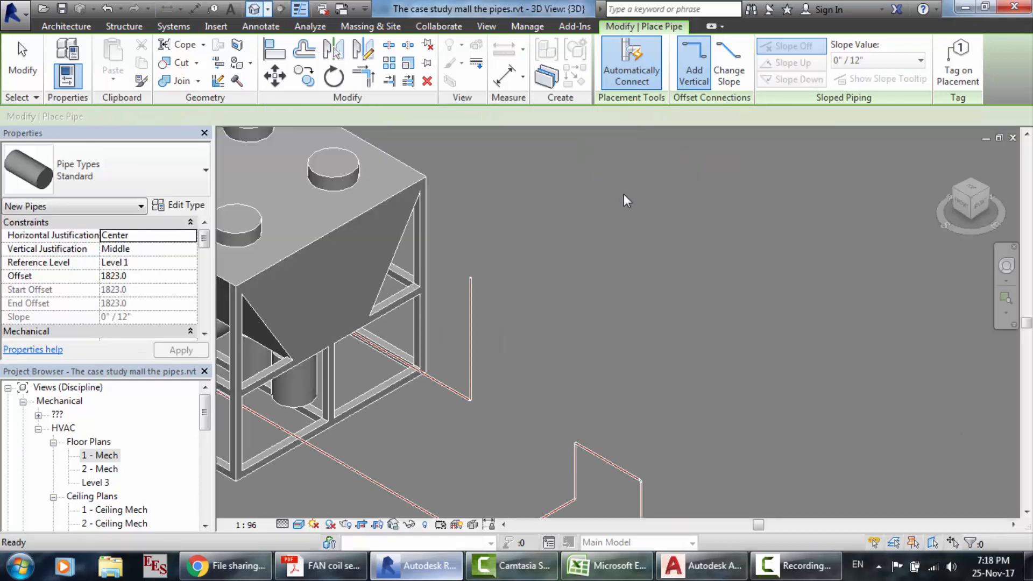
pyautogui.scroll(-2, 473, 250)
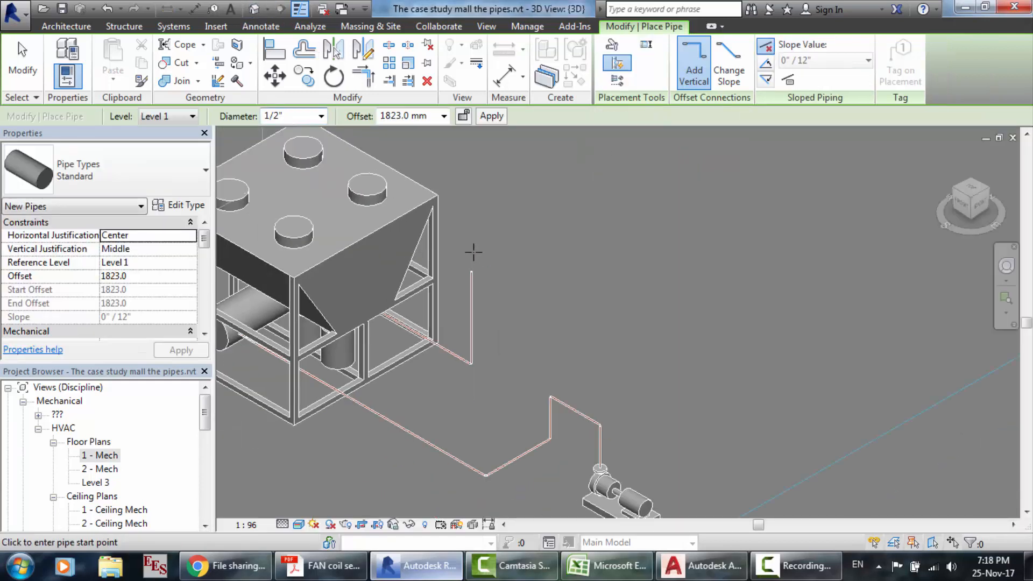
pyautogui.scroll(6, 473, 252)
pyautogui.scroll(1, 474, 252)
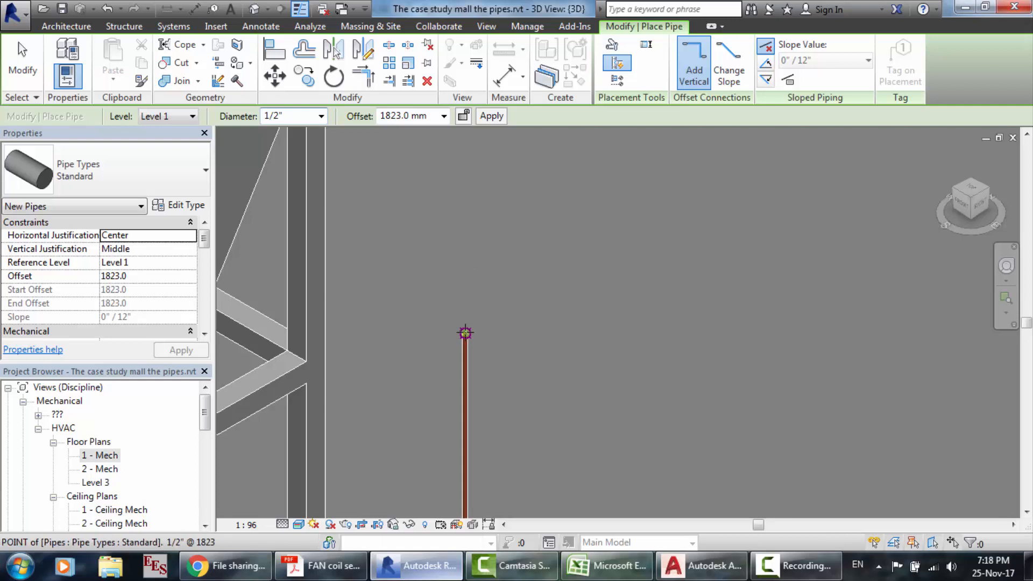
pyautogui.click(465, 333)
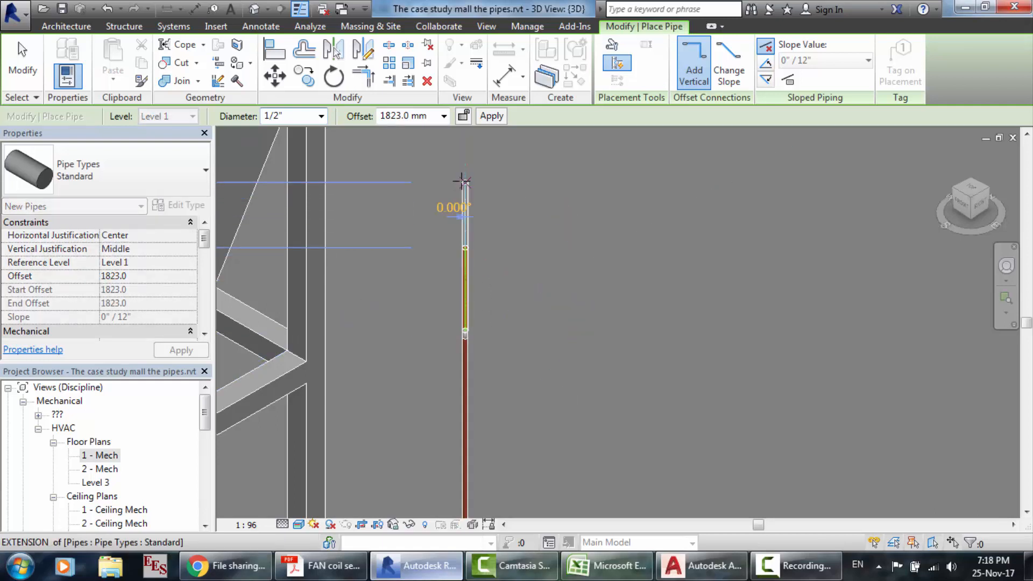
pyautogui.scroll(-10, 463, 157)
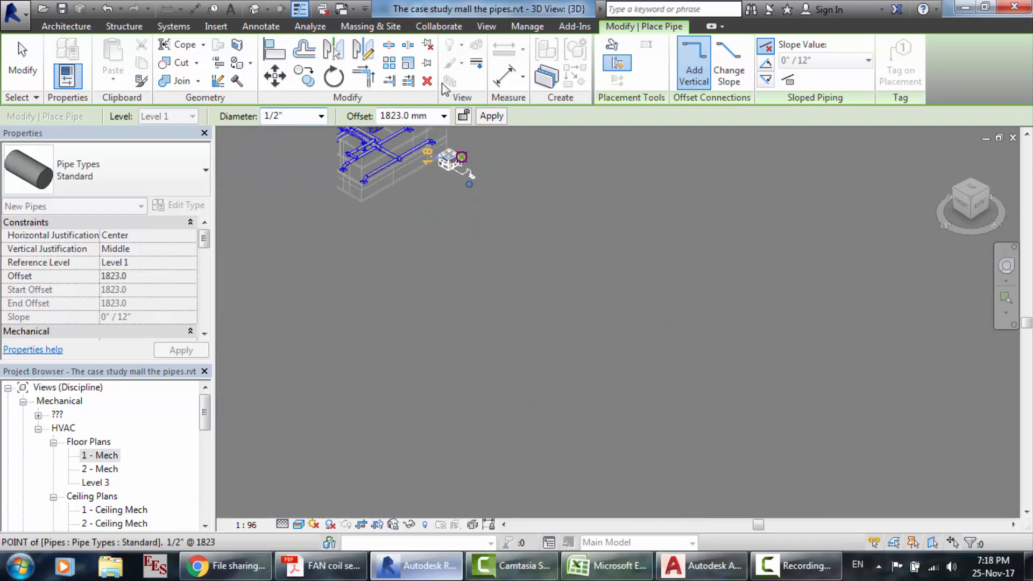
pyautogui.scroll(3, 468, 210)
pyautogui.scroll(5, 467, 236)
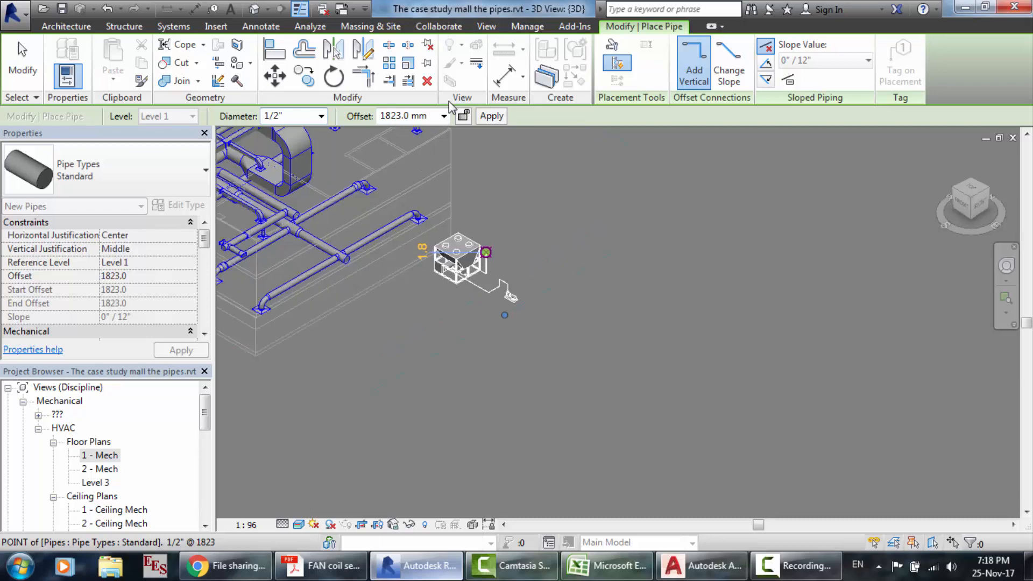
pyautogui.click(529, 332)
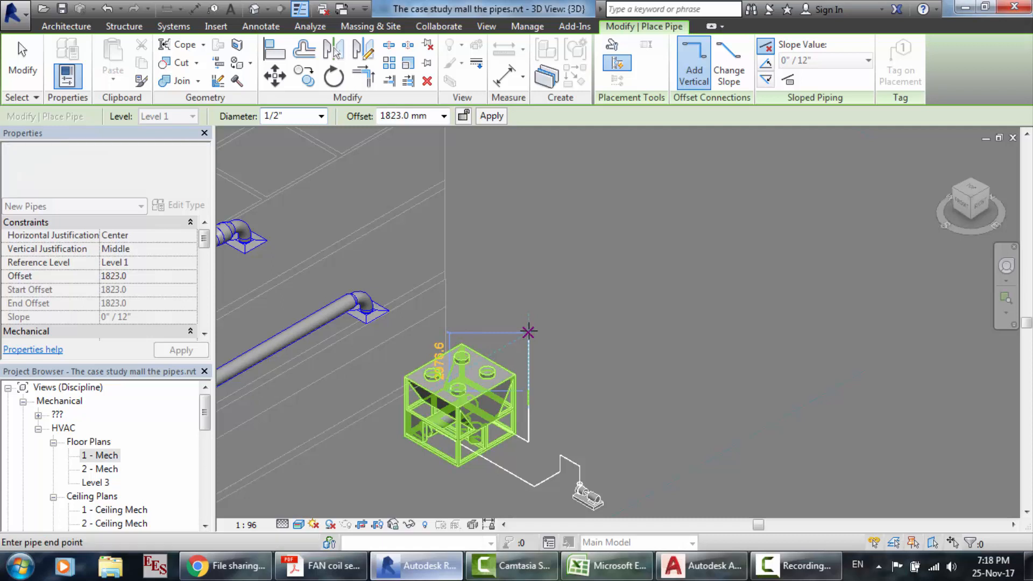
pyautogui.press('Escape')
pyautogui.press('Escape')
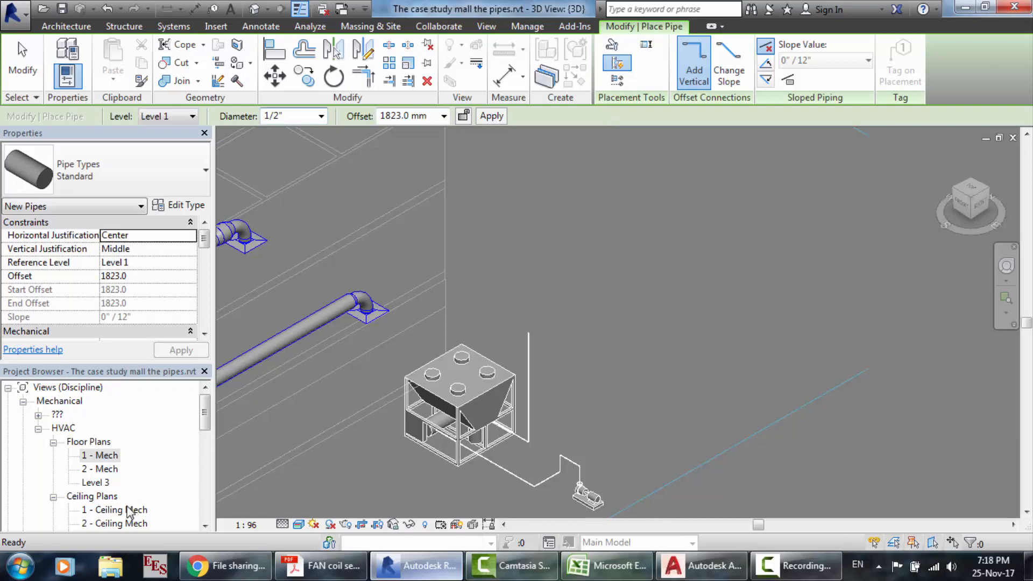
# - Open the 1 - Mech floor plan at the area between the building's upper corner and the chiller
pyautogui.doubleClick(106, 457)
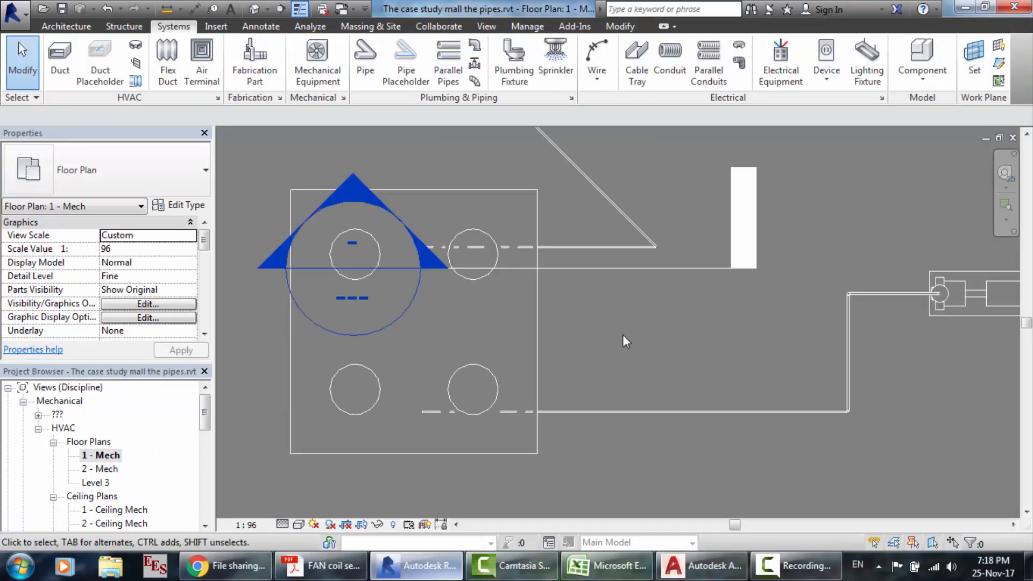
pyautogui.scroll(-10, 622, 335)
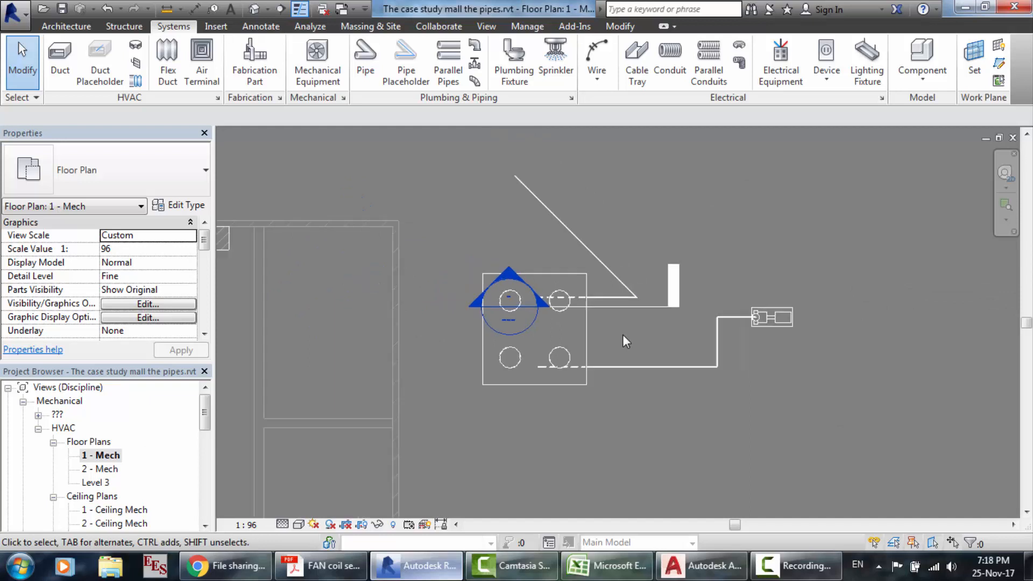
pyautogui.scroll(6, 565, 330)
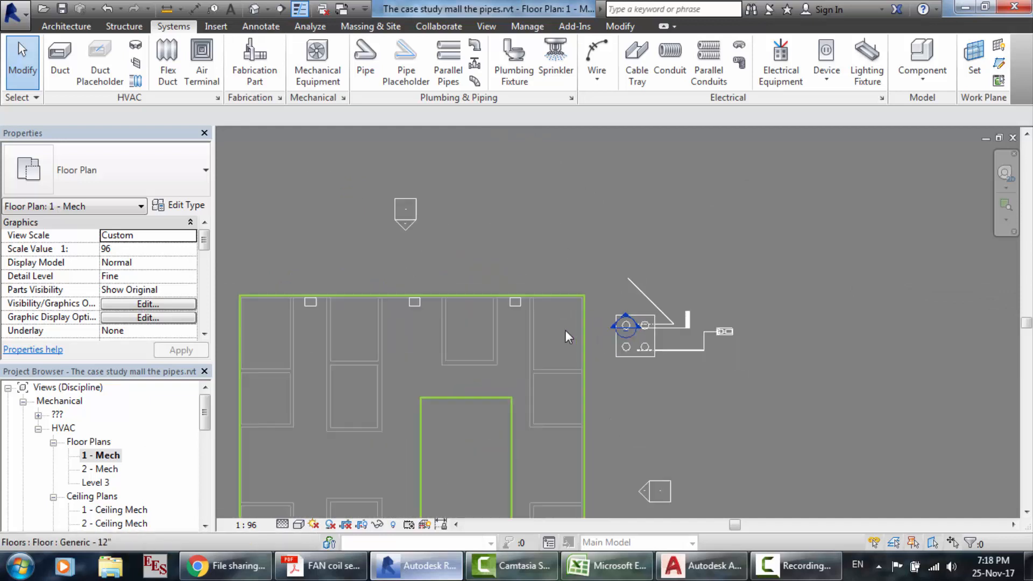
pyautogui.scroll(1, 564, 330)
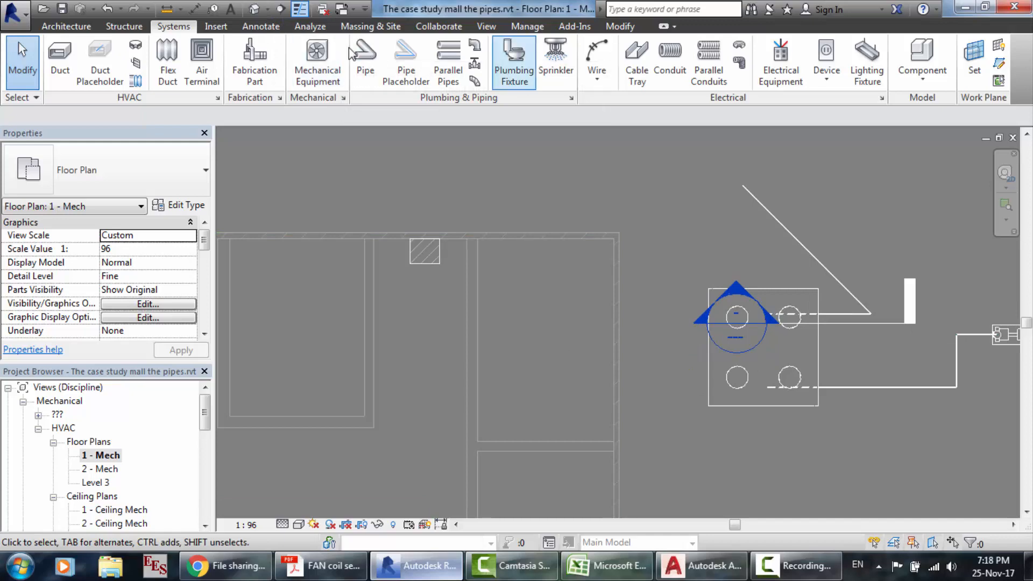
# - Start placing mechanical equipment and browse the US Metric family library to Mechanical, MEP, Air-Side Components, Terminal Units
pyautogui.click(321, 59)
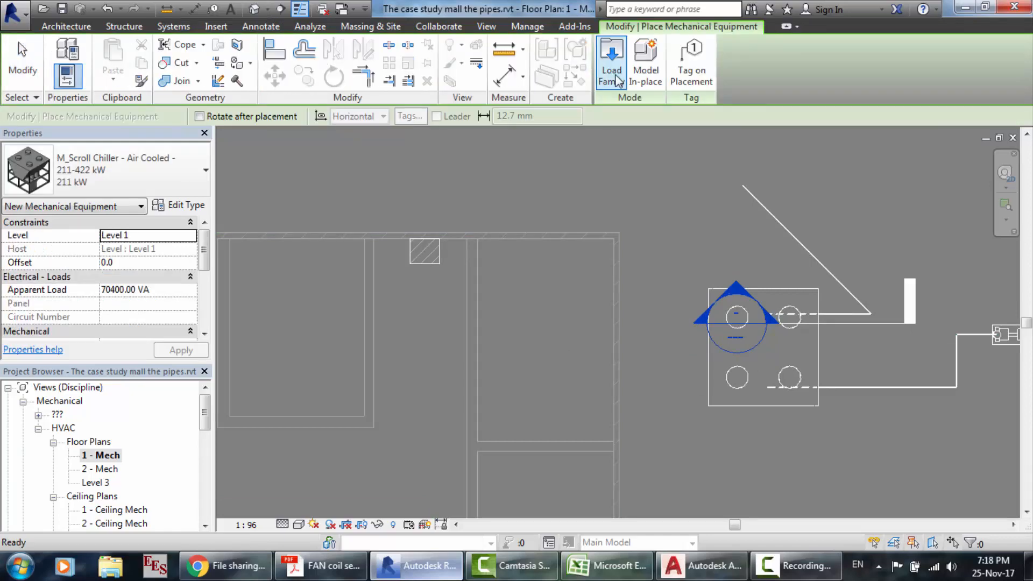
pyautogui.click(614, 80)
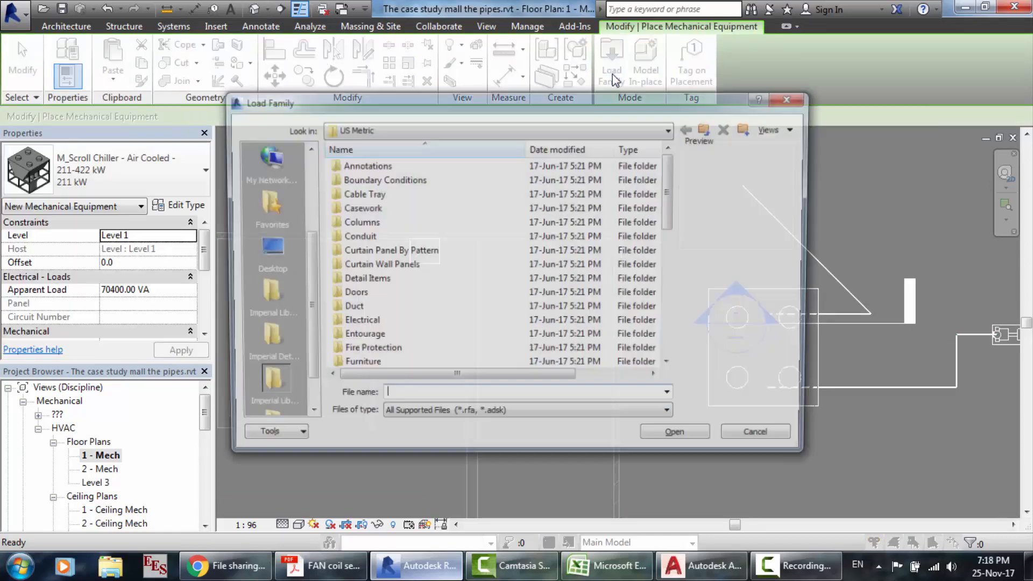
pyautogui.scroll(-6, 387, 280)
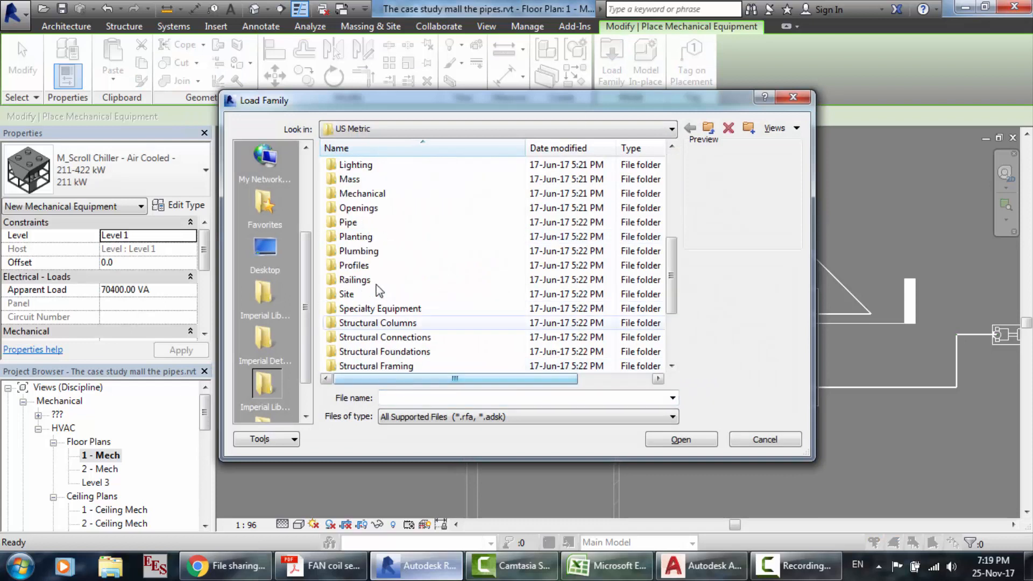
pyautogui.scroll(-3, 370, 261)
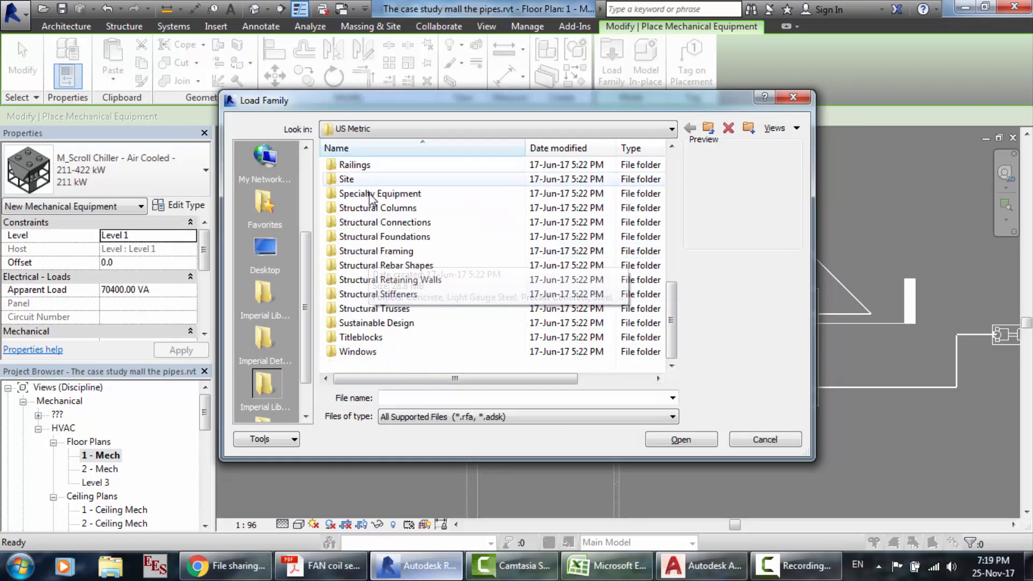
pyautogui.scroll(4, 383, 269)
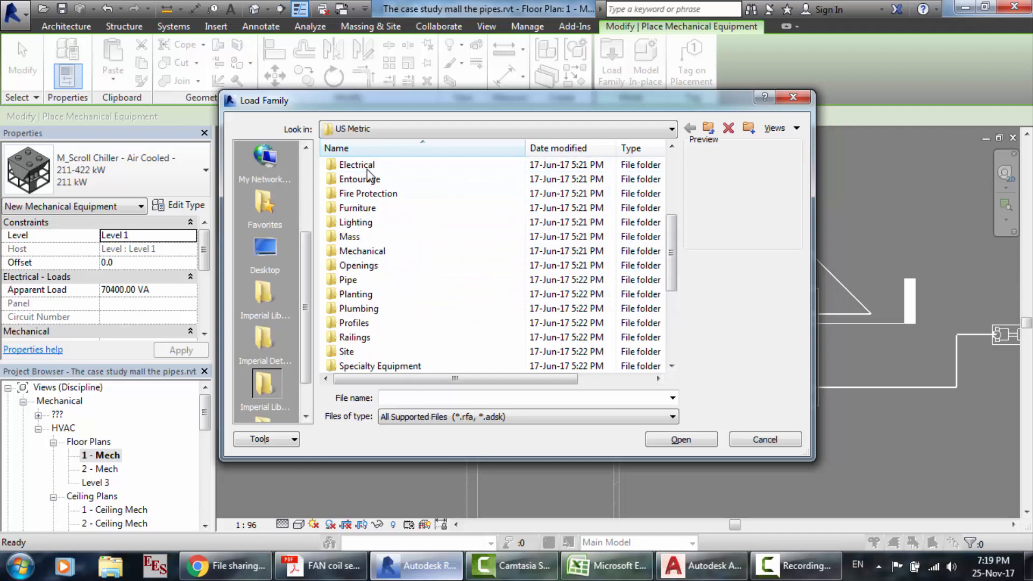
pyautogui.doubleClick(364, 251)
pyautogui.doubleClick(369, 178)
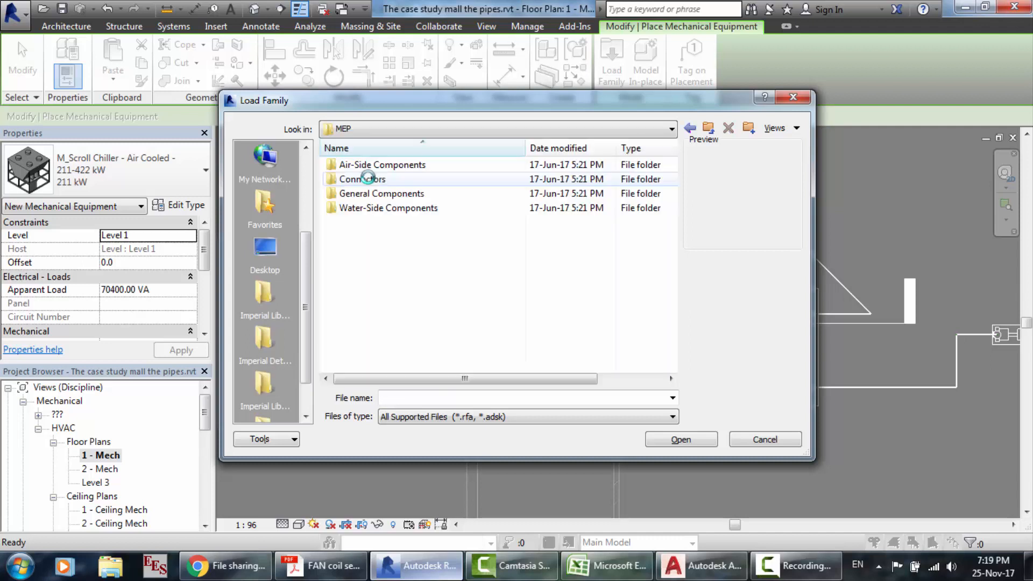
pyautogui.doubleClick(365, 164)
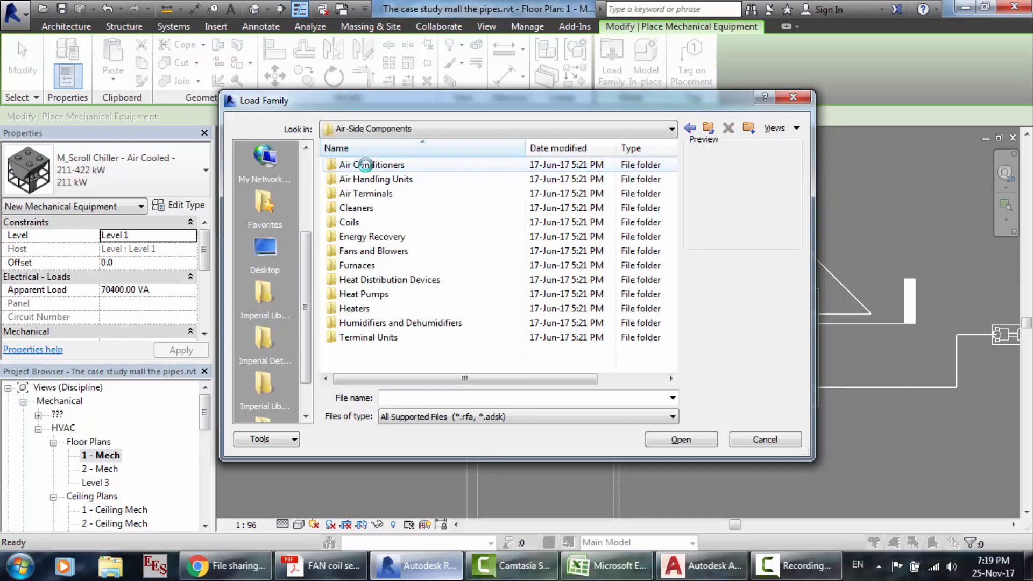
pyautogui.doubleClick(382, 338)
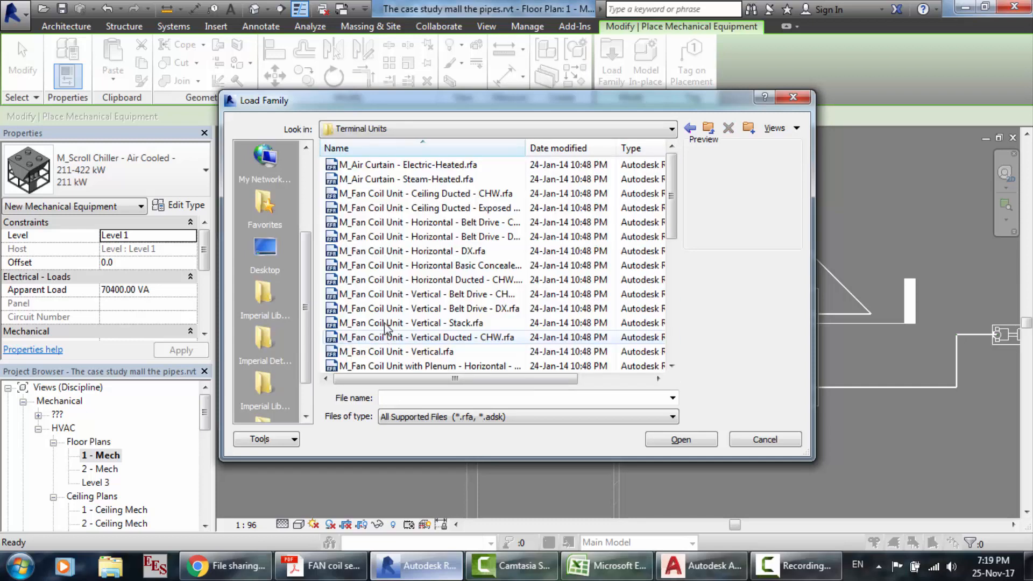
# - Preview the families in the Terminal Units folder, from the air curtains through the VAV units, and close the library without loading one
pyautogui.click(365, 179)
pyautogui.press('Up')
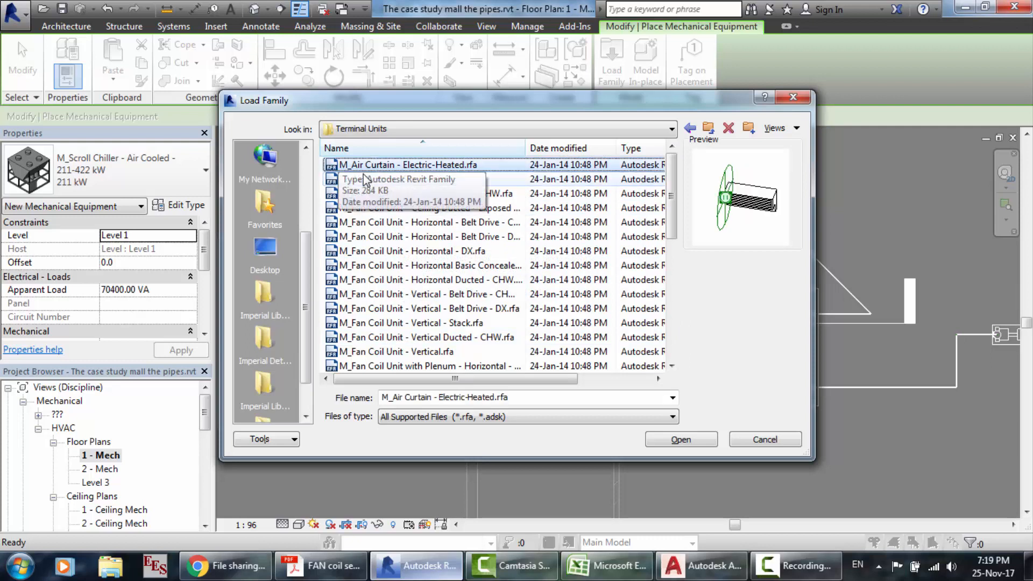
pyautogui.press('Down')
pyautogui.press('Down')
pyautogui.press('Down')
pyautogui.press('Down')
pyautogui.press('Down')
pyautogui.press('Down')
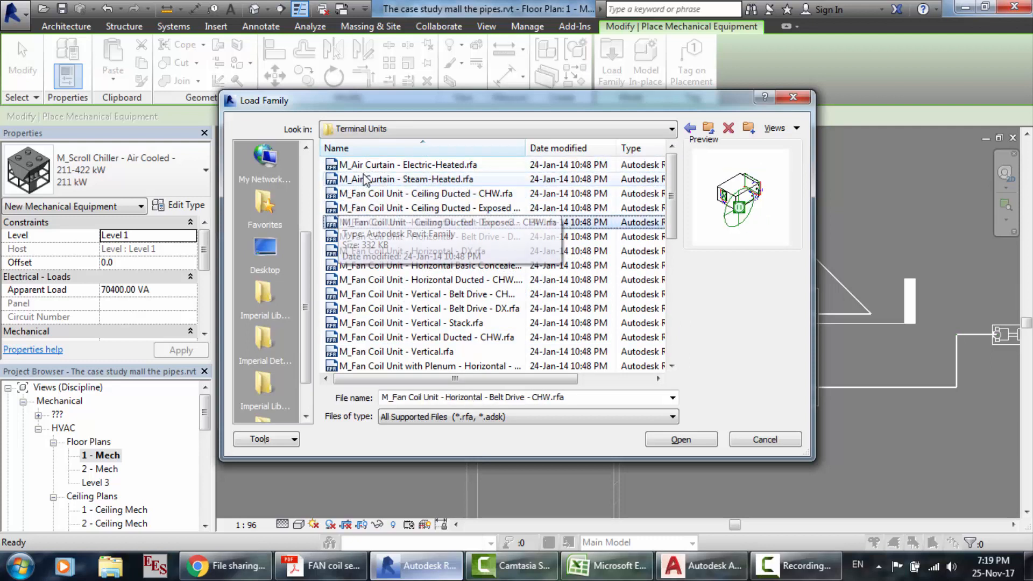
pyautogui.press('Down')
pyautogui.press('Down')
pyautogui.press('Down')
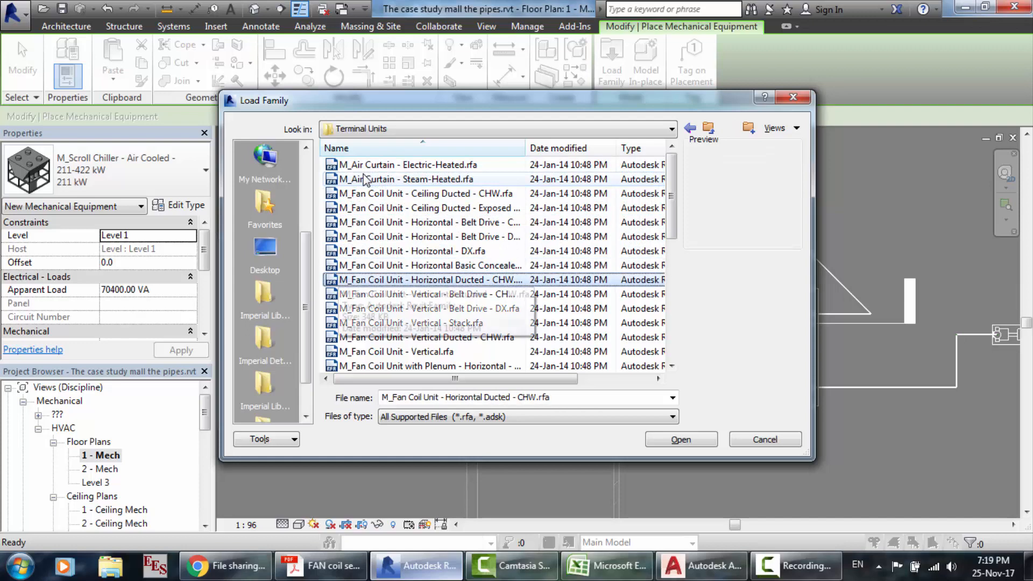
pyautogui.press('Down')
pyautogui.press('Down')
pyautogui.press('Down')
pyautogui.press('Down')
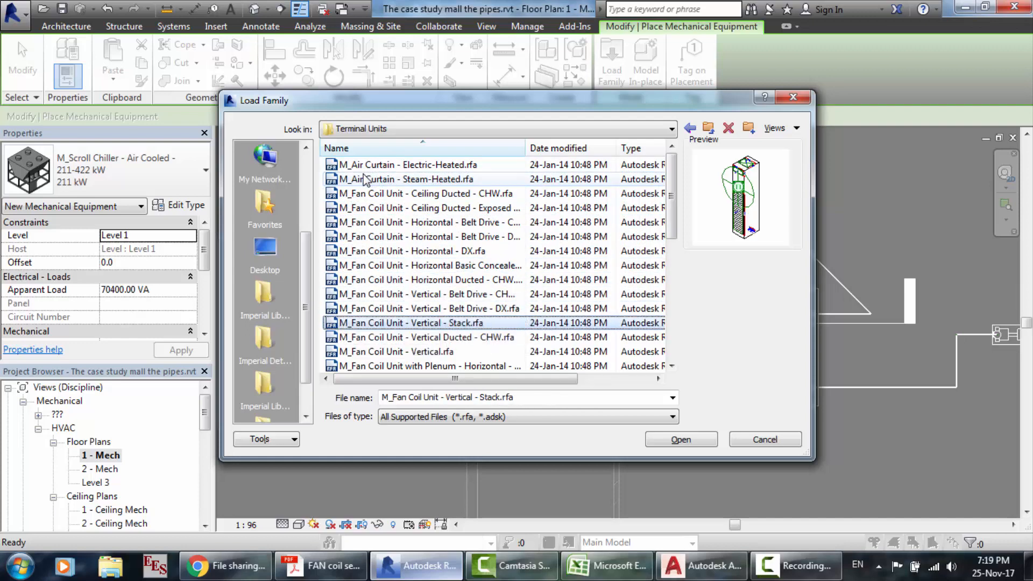
pyautogui.press('Down')
pyautogui.press('Down')
pyautogui.press('Down')
pyautogui.press('Down')
pyautogui.press('Down')
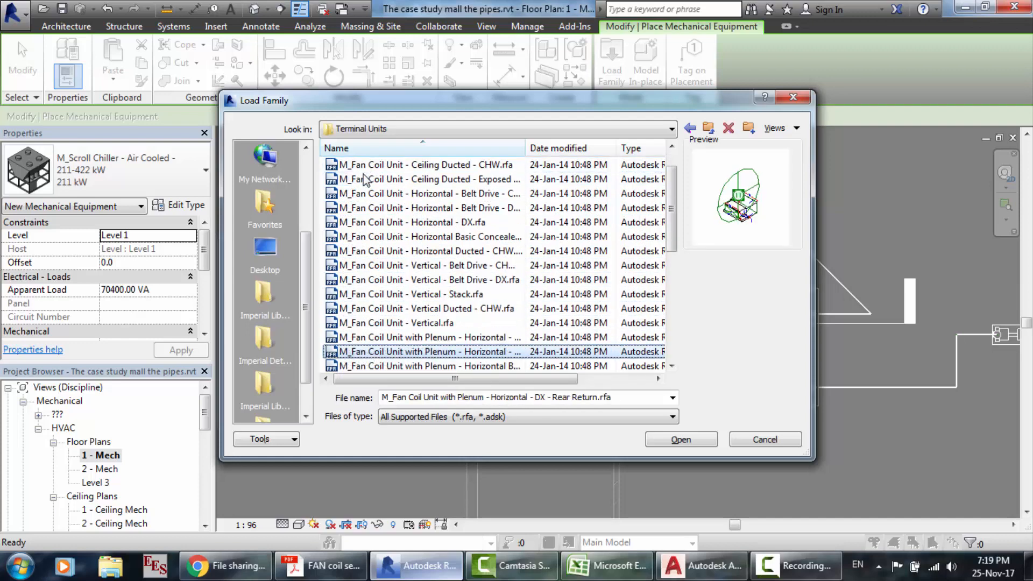
pyautogui.press('Down')
pyautogui.press('Down')
pyautogui.press('Down')
pyautogui.press('Down')
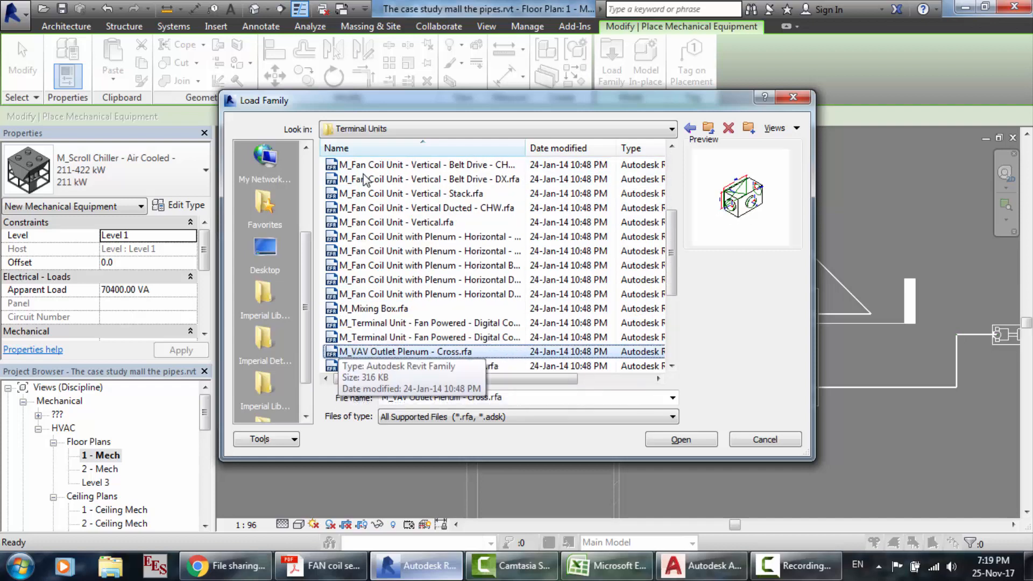
pyautogui.press('Down')
pyautogui.press('Down')
pyautogui.press('Down')
pyautogui.press('Down')
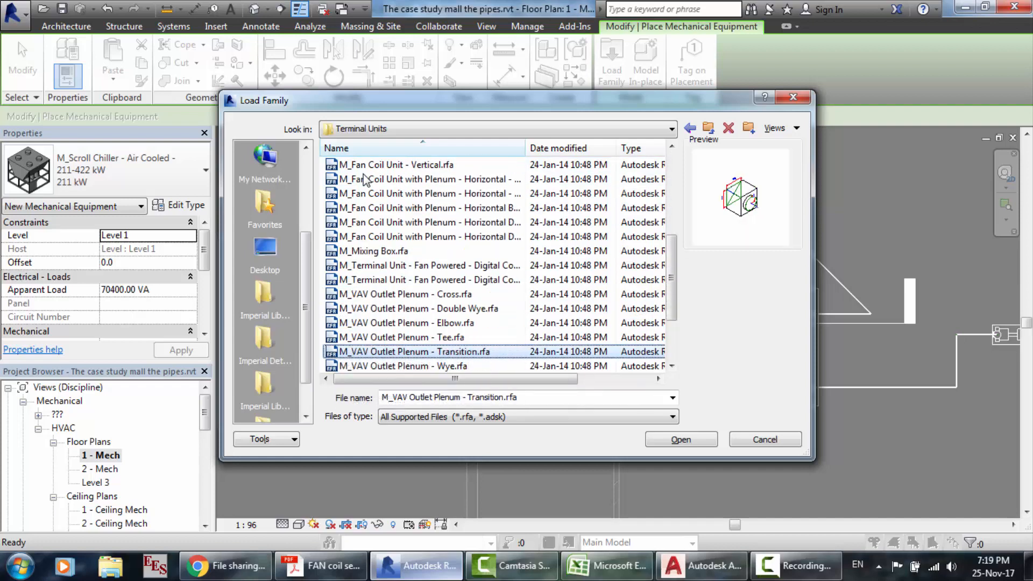
pyautogui.press('Down')
pyautogui.press('Down')
pyautogui.press('Down')
pyautogui.press('Down')
pyautogui.press('Down')
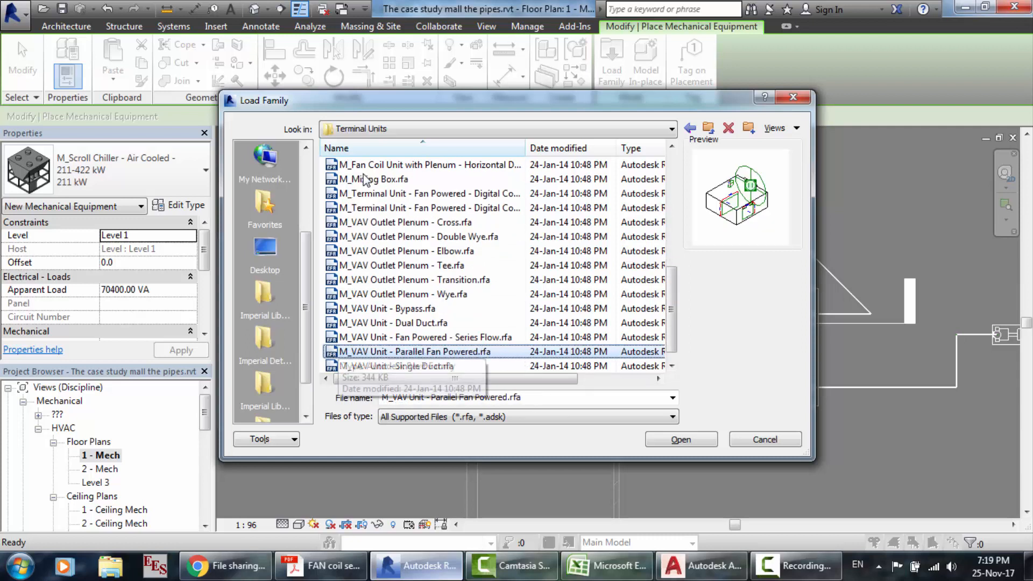
pyautogui.press('Down')
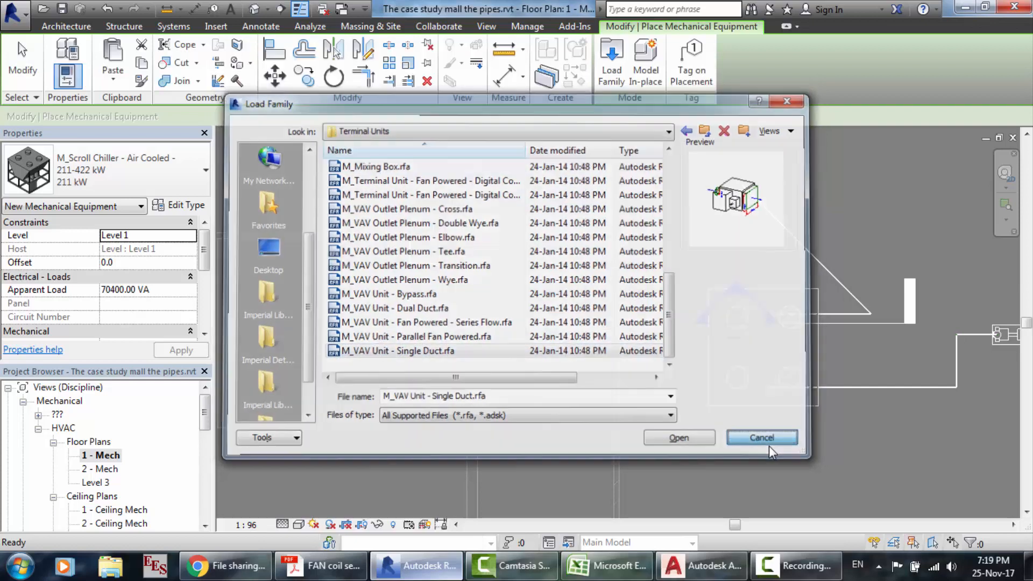
pyautogui.click(768, 444)
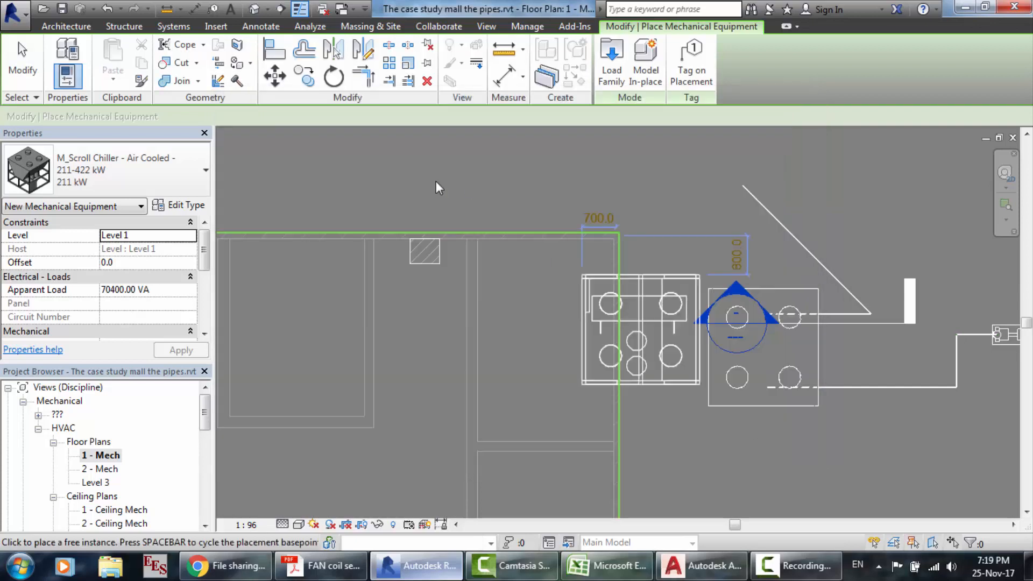
# - Place one M_Fan Coil Unit - Ceiling Ducted - Exposed - CHW, type 282 LPS, inside the building near its upper-right corner
pyautogui.click(174, 179)
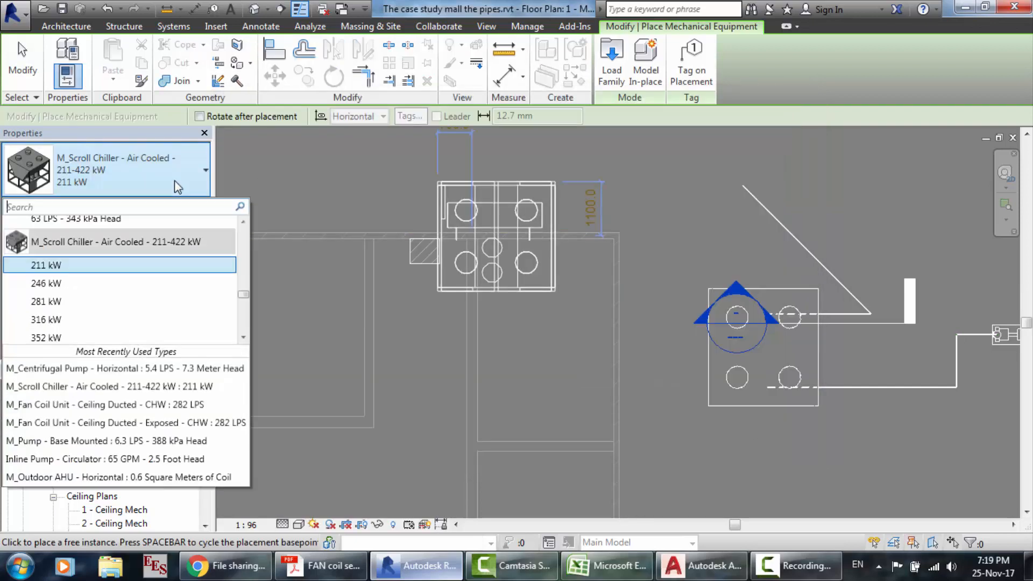
pyautogui.click(243, 282)
pyautogui.click(242, 250)
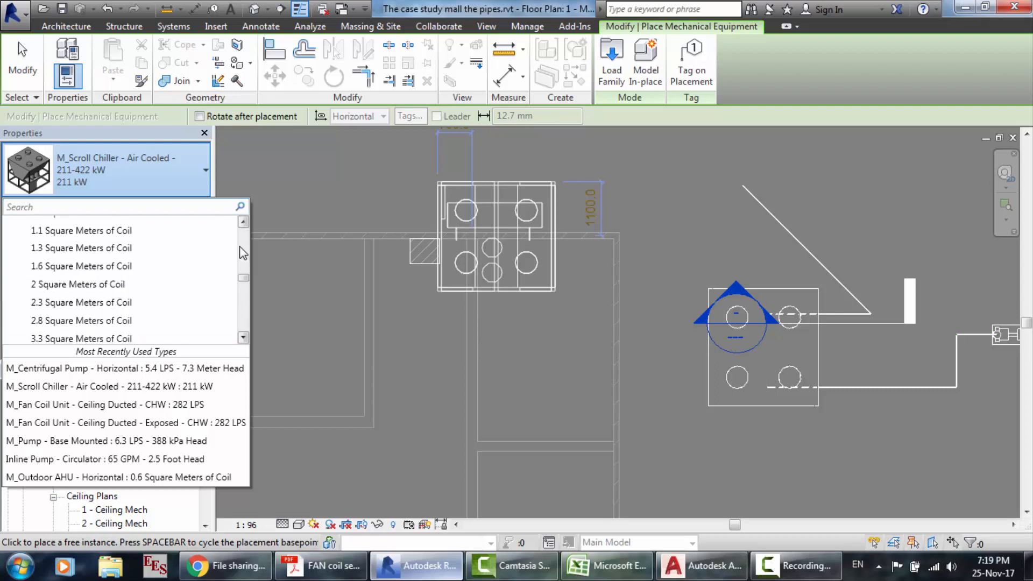
pyautogui.click(243, 239)
pyautogui.click(243, 239)
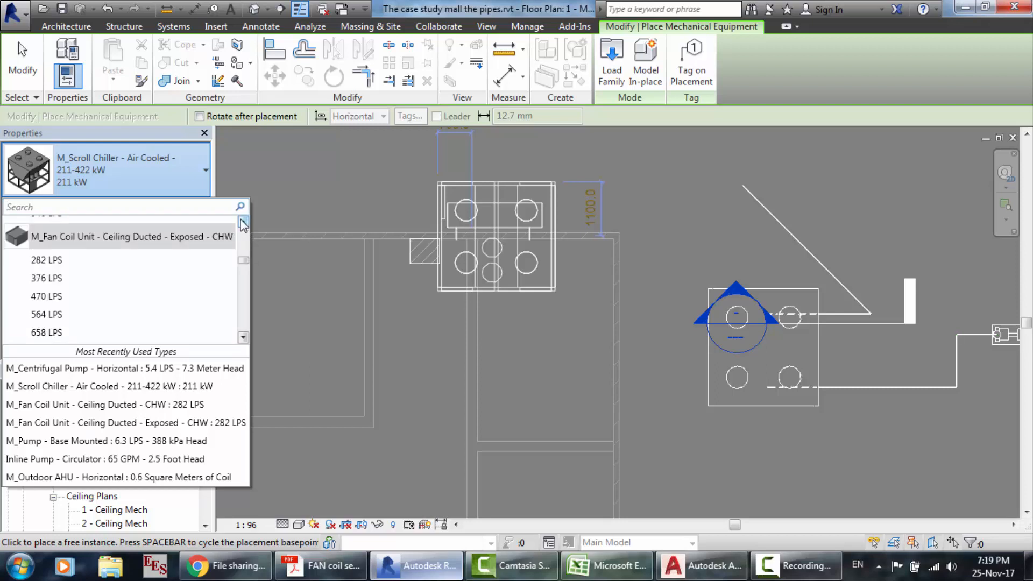
pyautogui.click(243, 221)
pyautogui.click(243, 221)
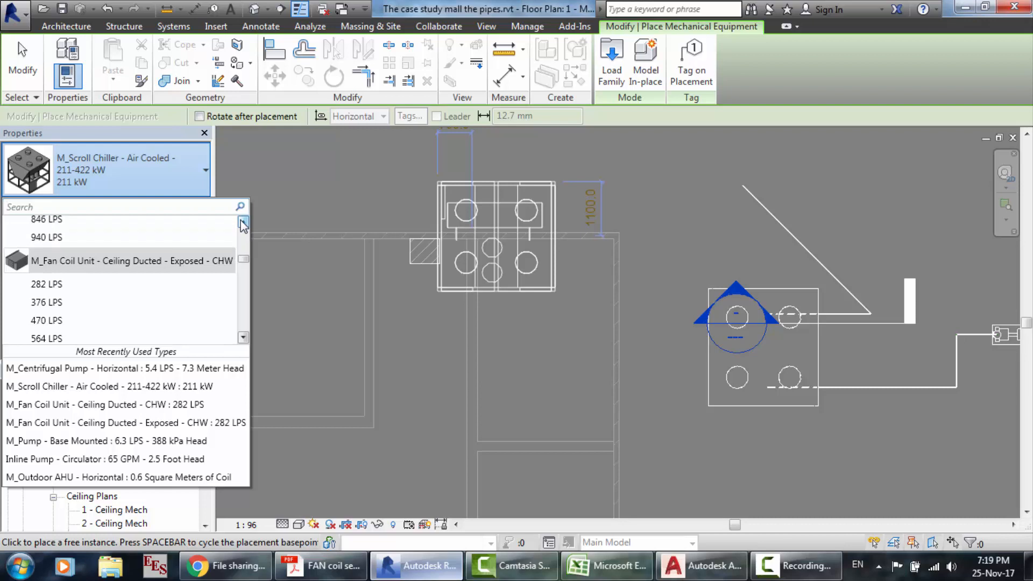
pyautogui.click(143, 284)
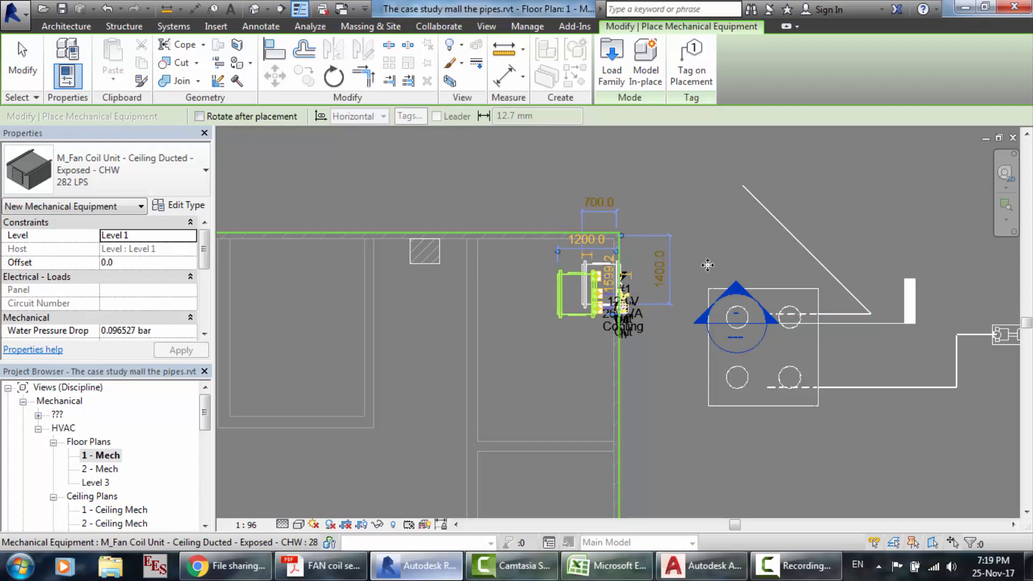
pyautogui.click(557, 312)
pyautogui.scroll(-2, 401, 338)
pyautogui.scroll(5, 707, 265)
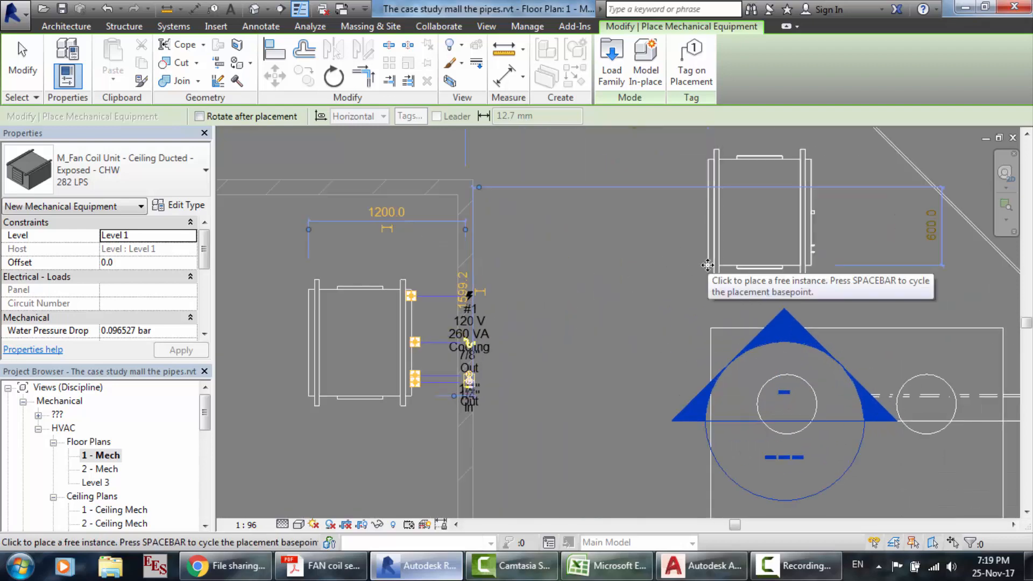
pyautogui.scroll(1, 707, 264)
pyautogui.press('Escape')
pyautogui.press('Escape')
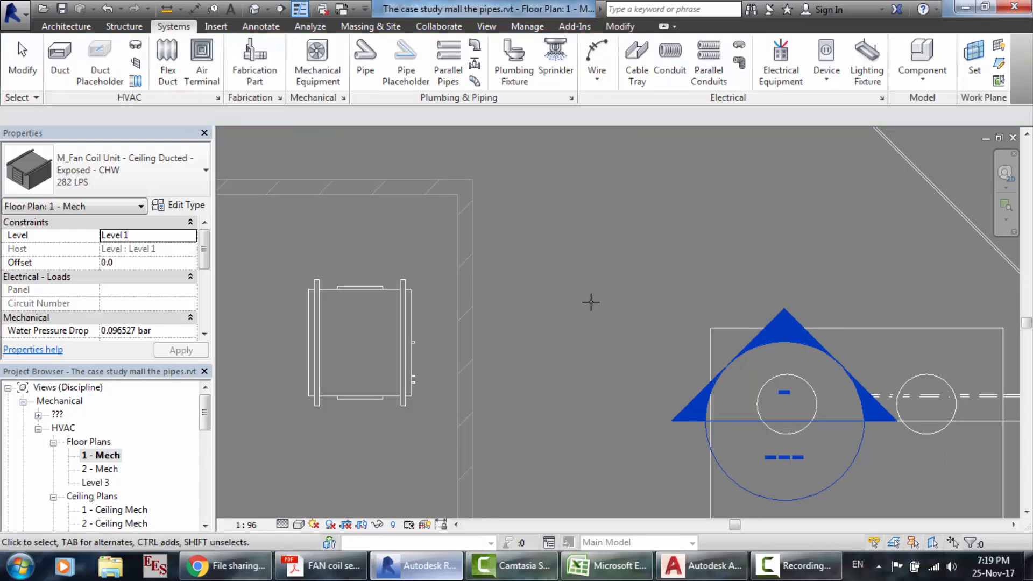
# - Move the fan coil unit closer to the building's upper-right corner, about 137 mm right and 376 mm up in the plan
pyautogui.click(401, 366)
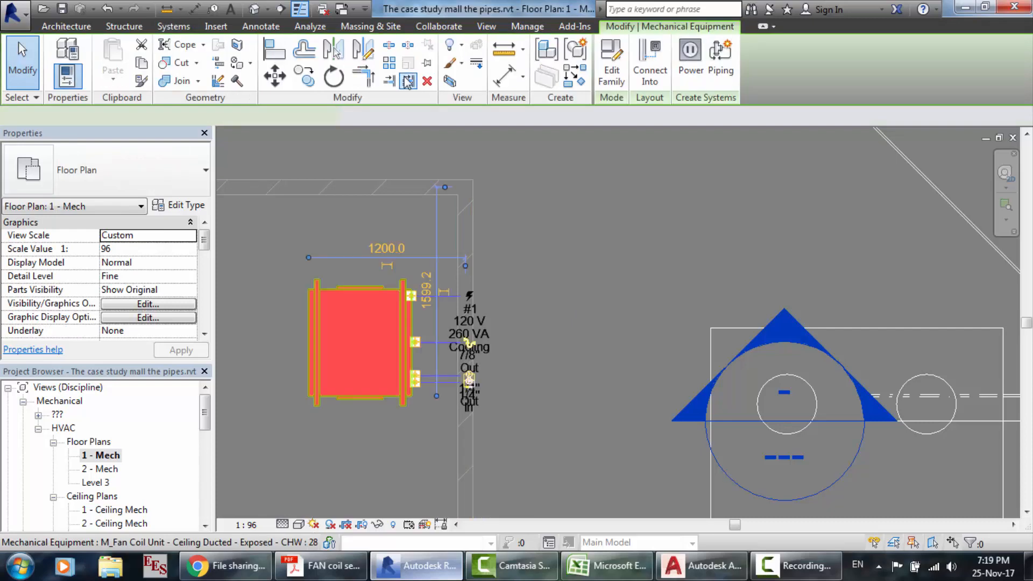
pyautogui.press('m')
pyautogui.press('v')
pyautogui.click(358, 350)
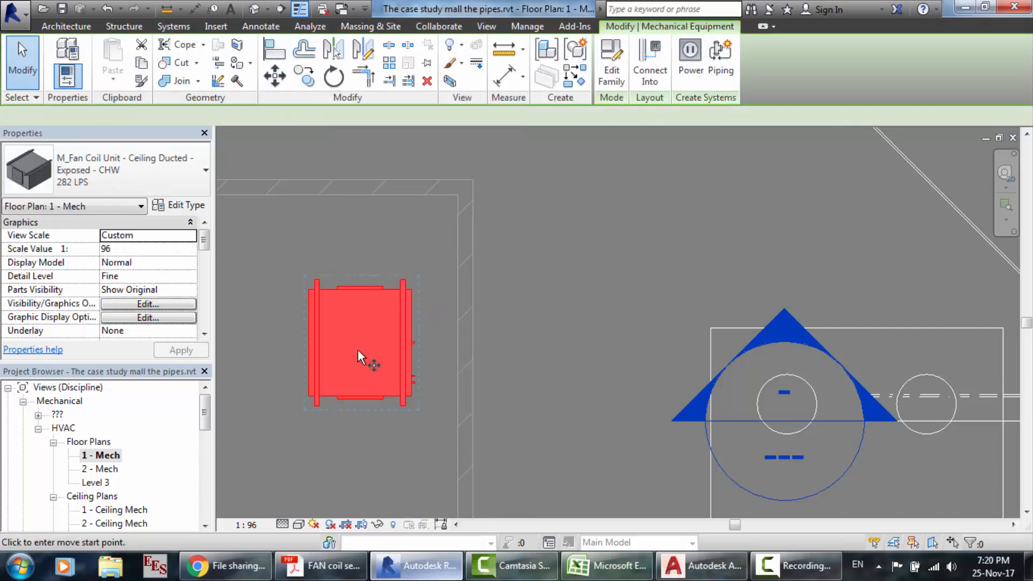
pyautogui.click(376, 299)
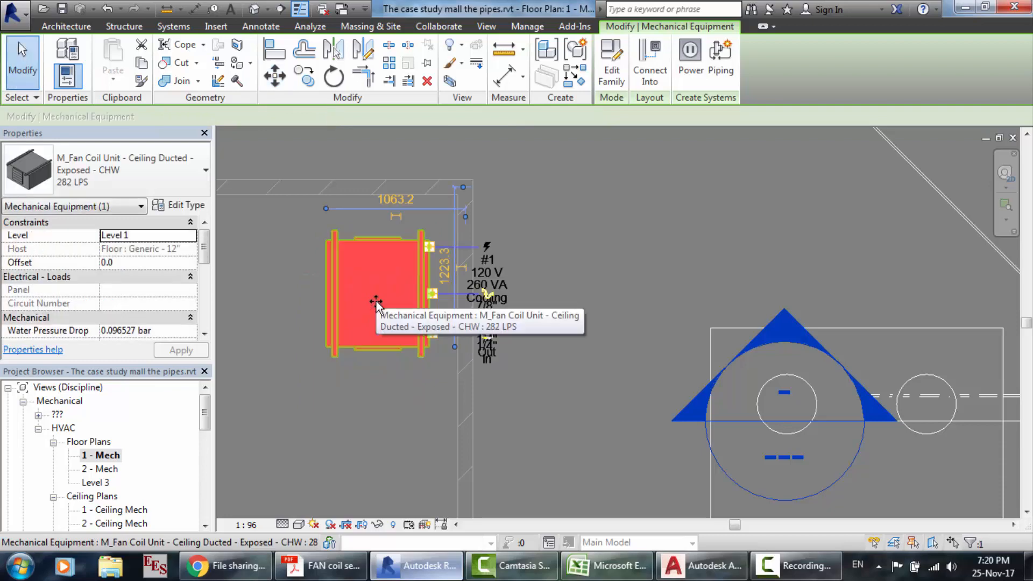
# - Switch to Acrobat Reader and examine the 3-row 42TW3 chilled water fan coil performance tables in FAN coil selection.pdf
pyautogui.click(321, 565)
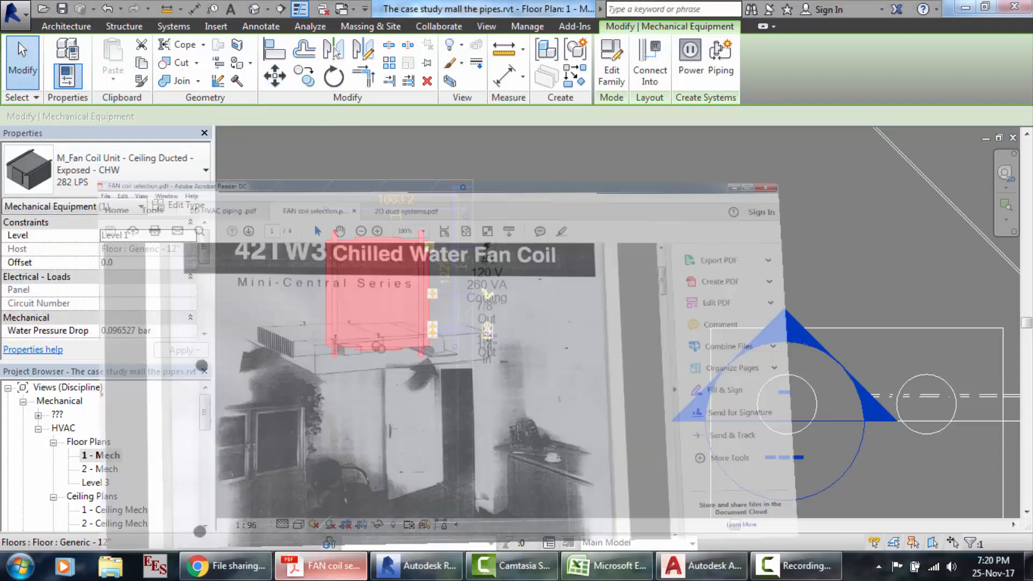
pyautogui.scroll(2, 264, 195)
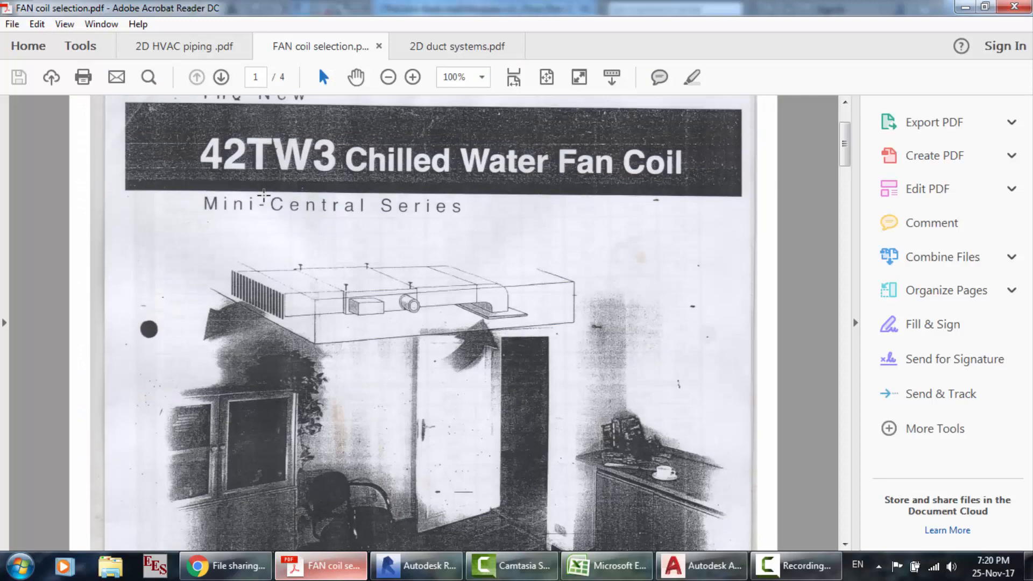
pyautogui.scroll(-1, 423, 230)
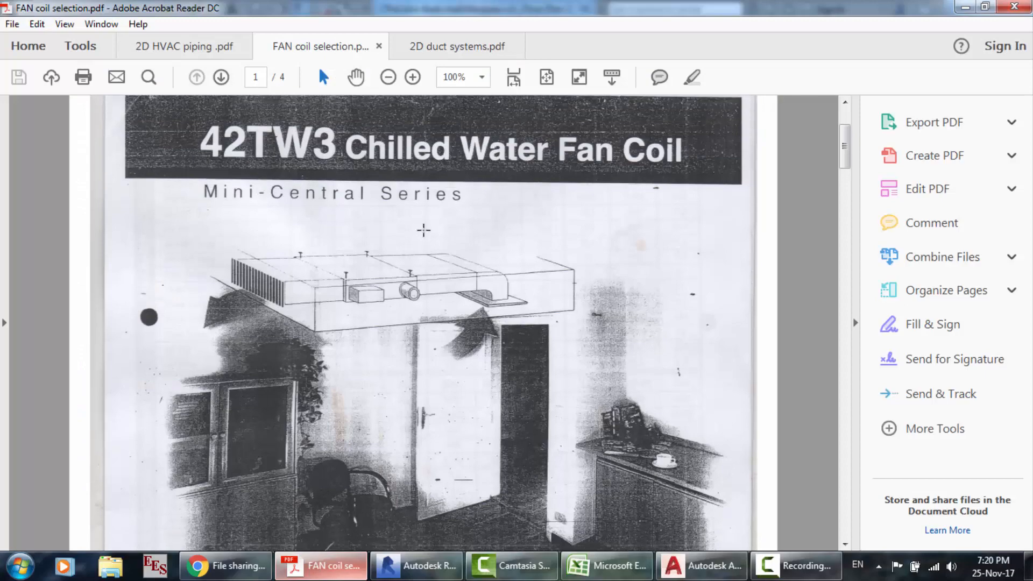
pyautogui.scroll(-15, 501, 278)
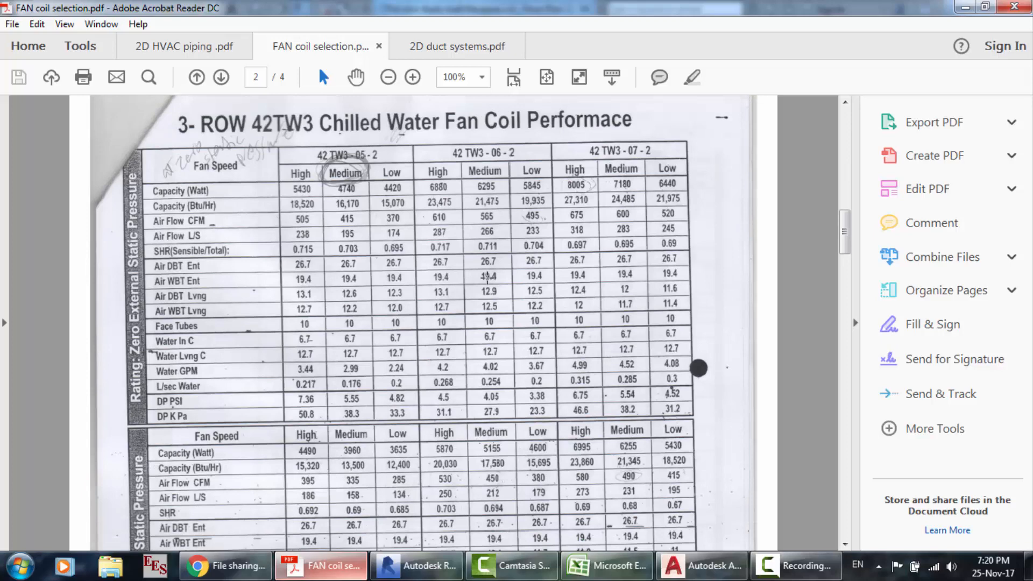
pyautogui.scroll(-1, 487, 277)
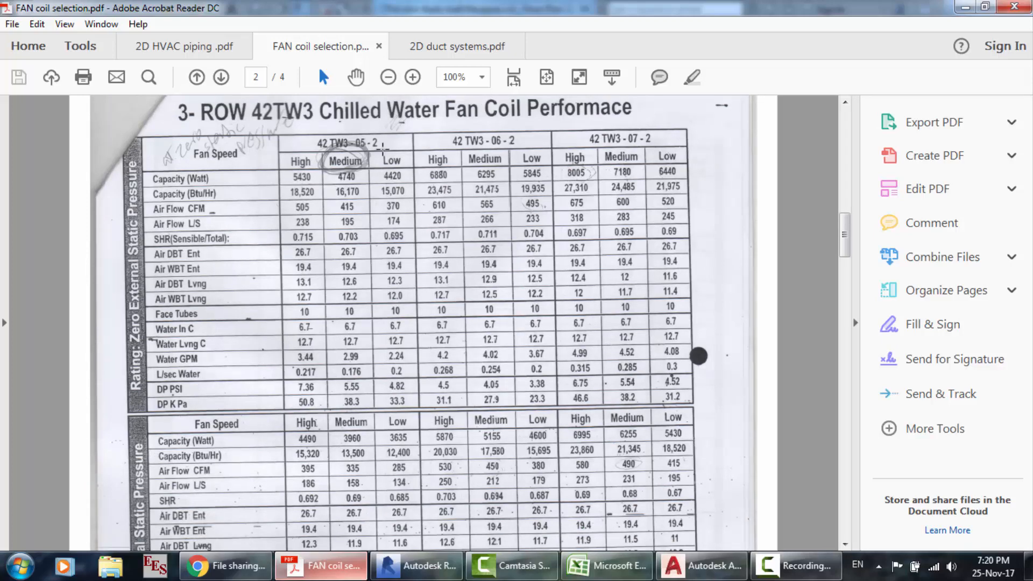
pyautogui.scroll(-3, 319, 163)
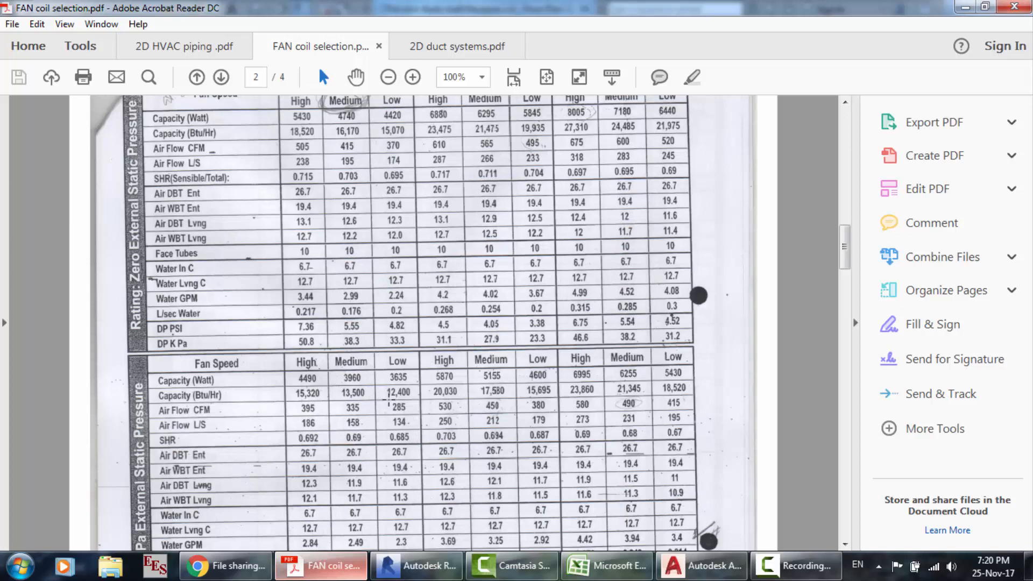
# - Examine the FCU, its grille size notes and the connected ducts on page 6 of 2D duct systems.pdf
pyautogui.click(434, 48)
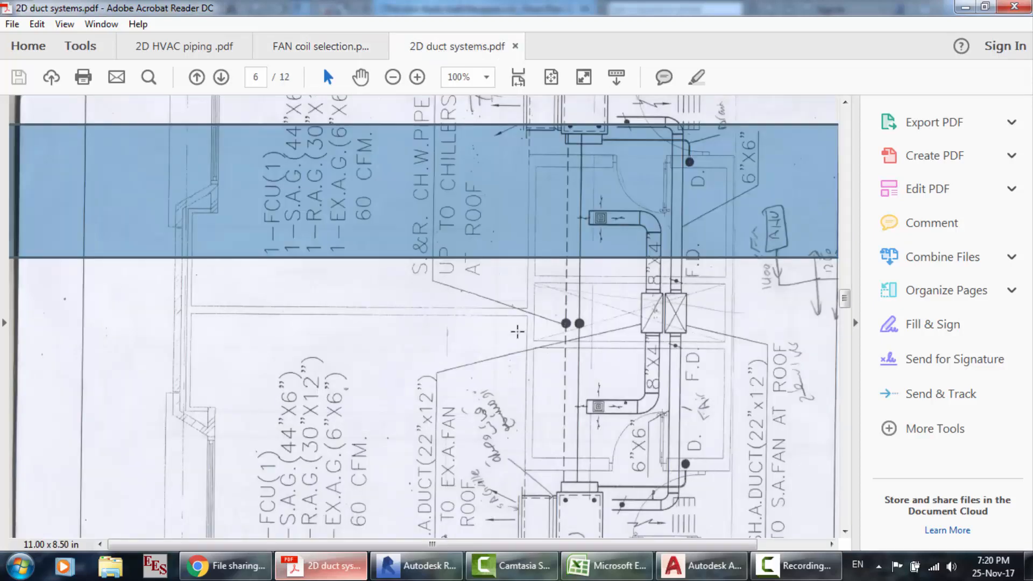
pyautogui.scroll(-3, 517, 330)
pyautogui.click(517, 329)
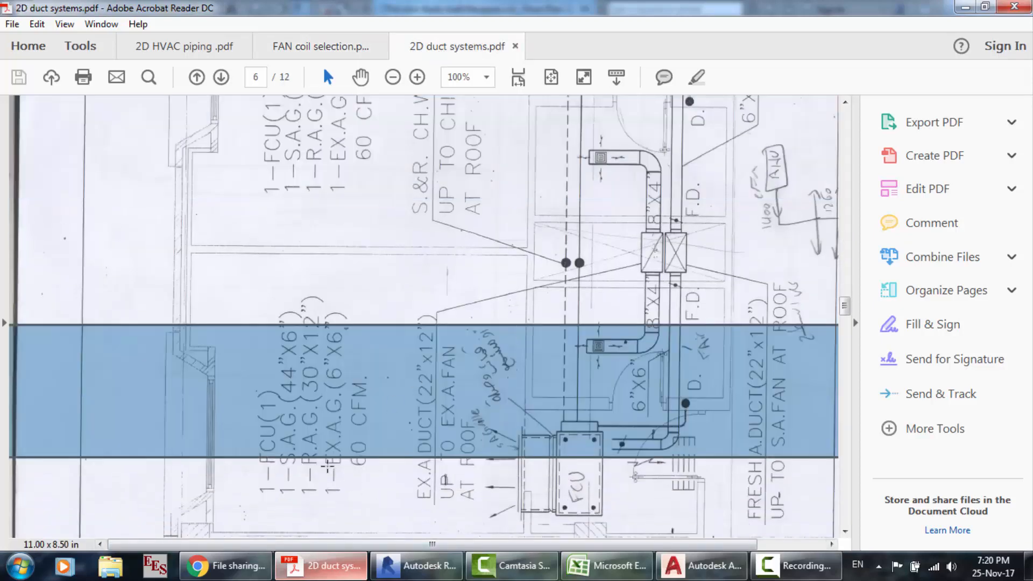
pyautogui.click(328, 466)
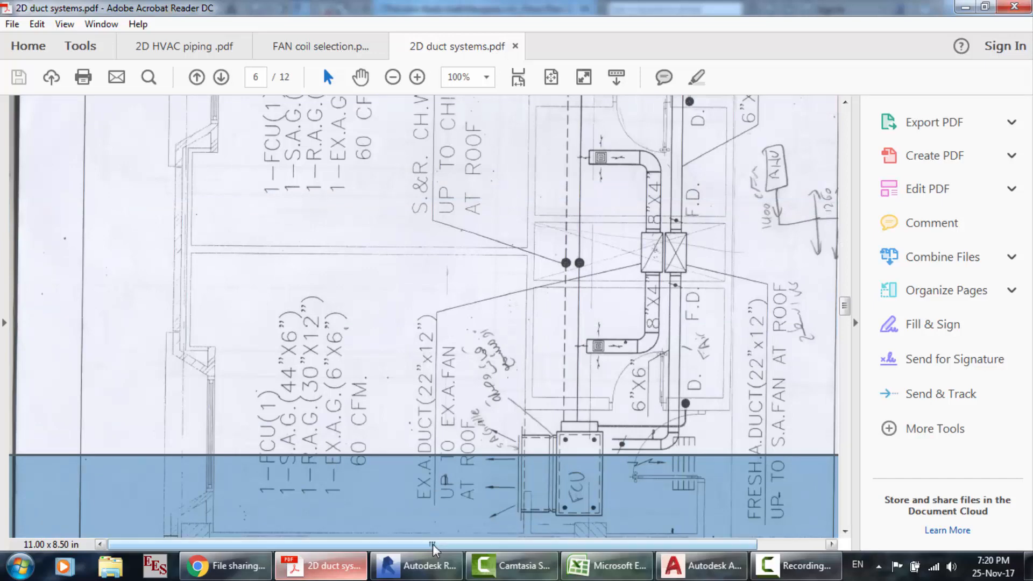
# - Return to FAN coil selection.pdf and compare the capacity, air flow and water flow ratings at zero and 25 Pa static pressure across the 42TW3 models
pyautogui.click(303, 48)
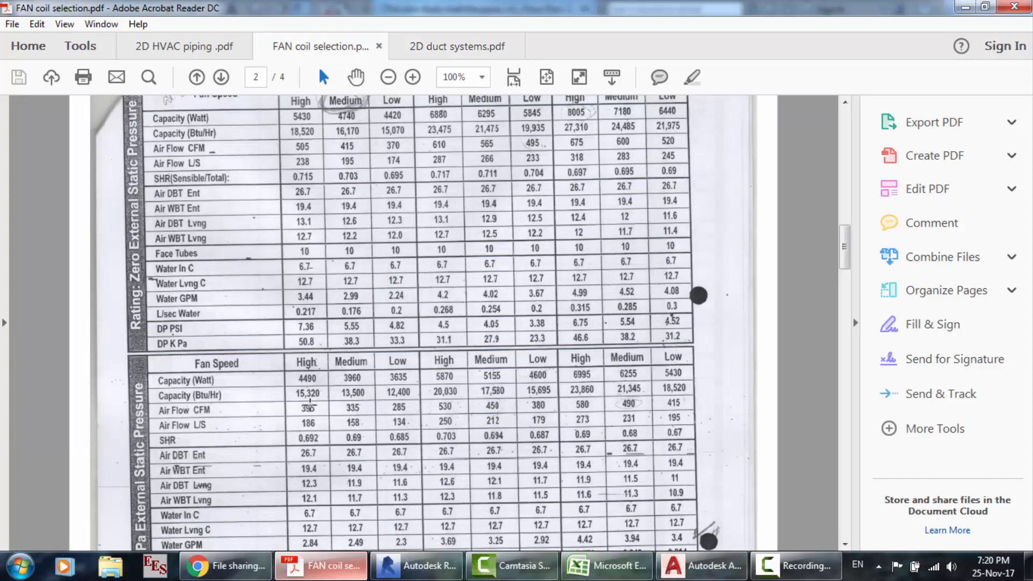
pyautogui.scroll(-2, 315, 407)
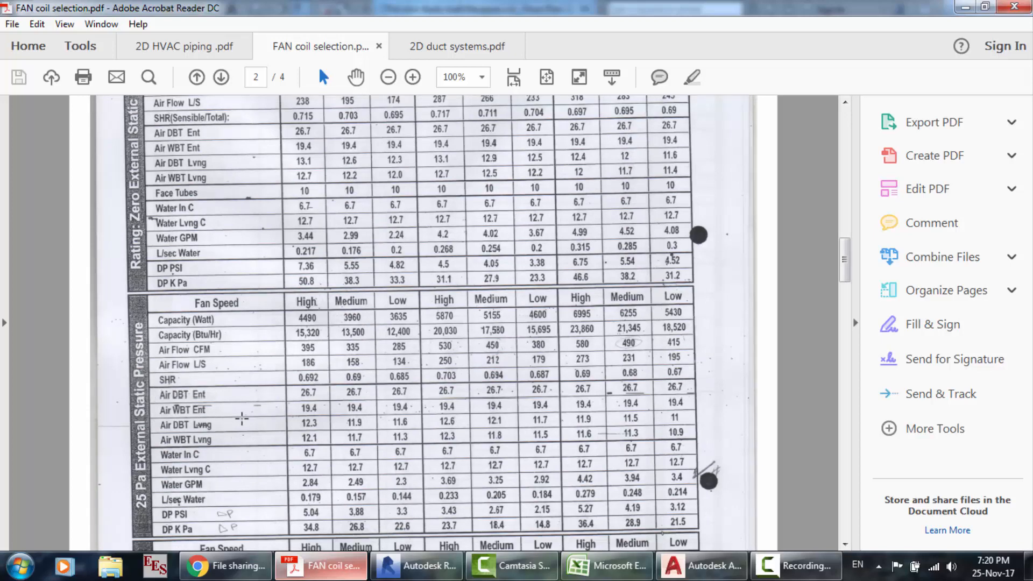
pyautogui.scroll(-2, 242, 418)
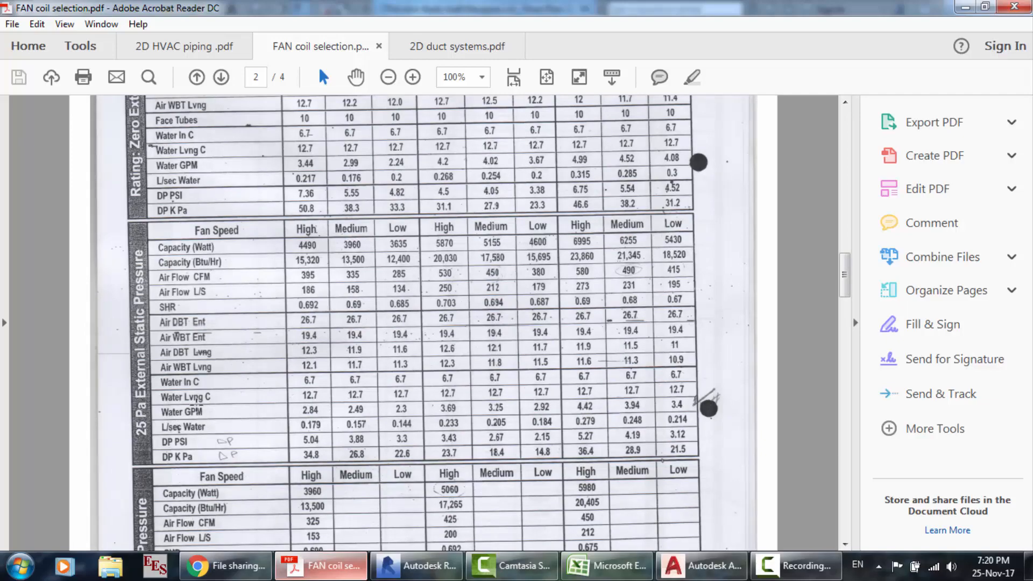
pyautogui.scroll(15, 397, 252)
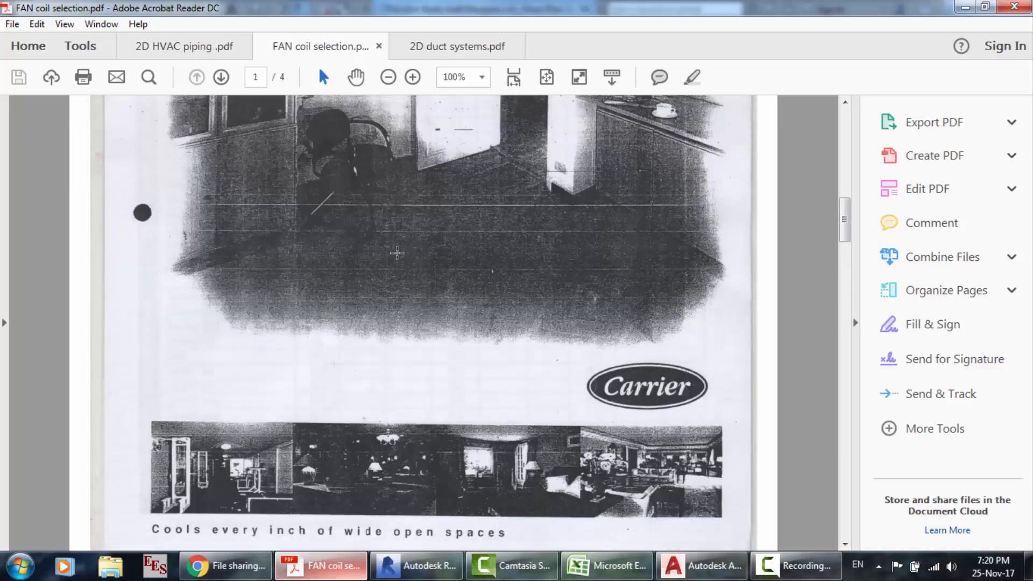
pyautogui.scroll(-15, 396, 250)
pyautogui.scroll(-10, 397, 253)
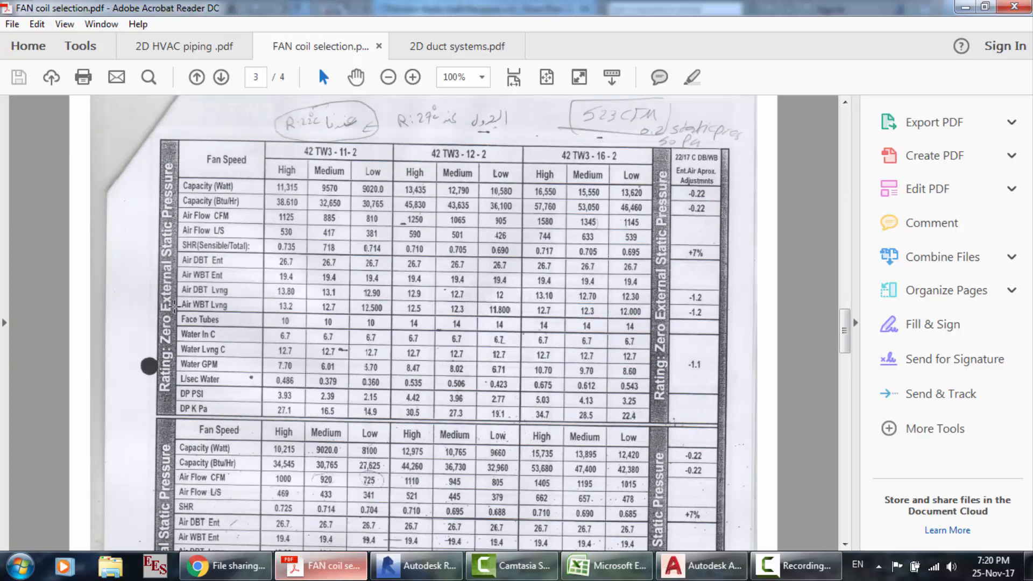
pyautogui.scroll(-3, 180, 158)
pyautogui.scroll(-4, 180, 372)
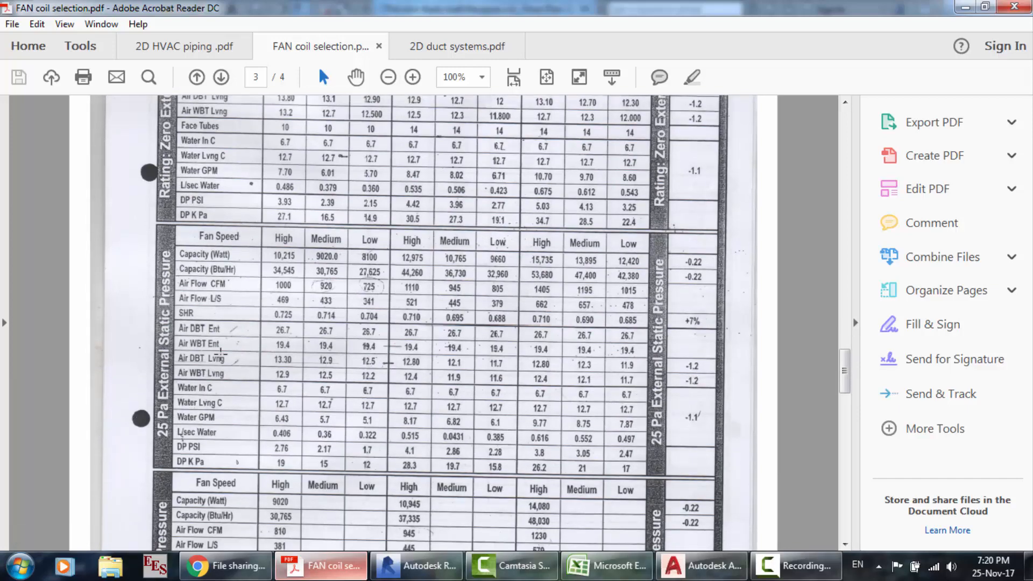
# - Compare the fan coil ratings at zero, 25 Pa and 50 Pa external static pressure on pages 2 and 3
pyautogui.scroll(-7, 220, 352)
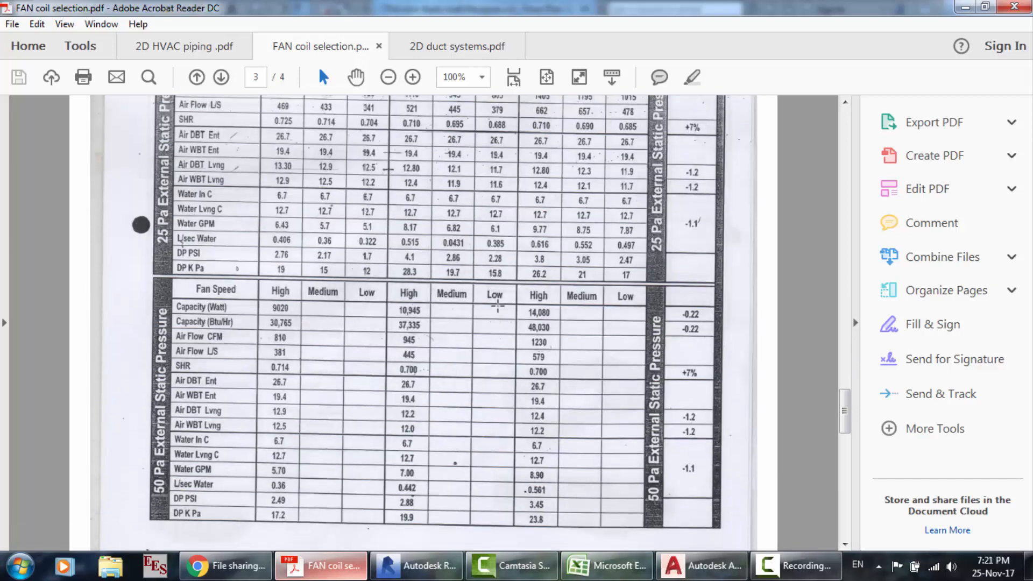
pyautogui.scroll(7, 498, 305)
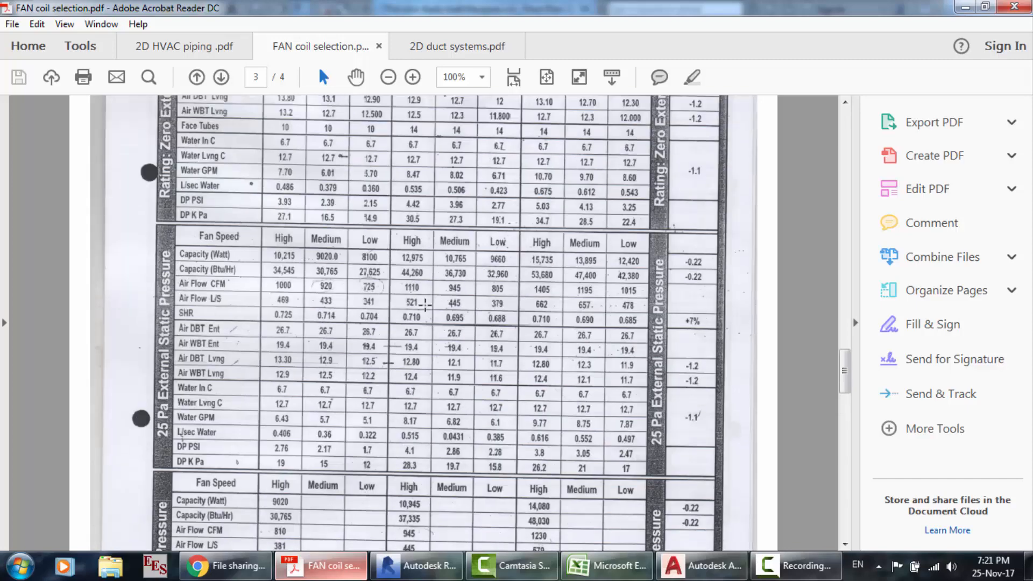
pyautogui.scroll(10, 425, 305)
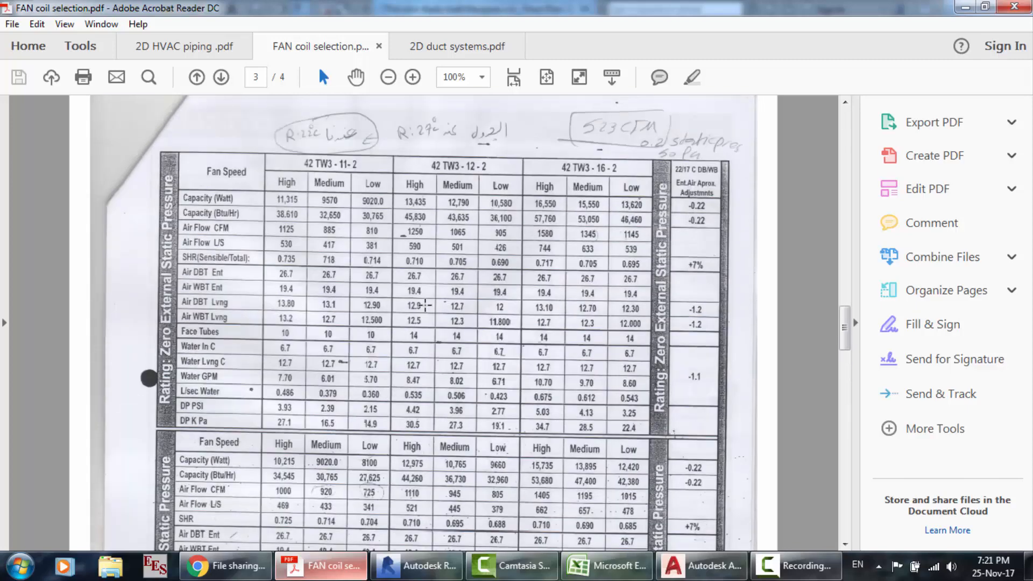
pyautogui.scroll(-10, 425, 305)
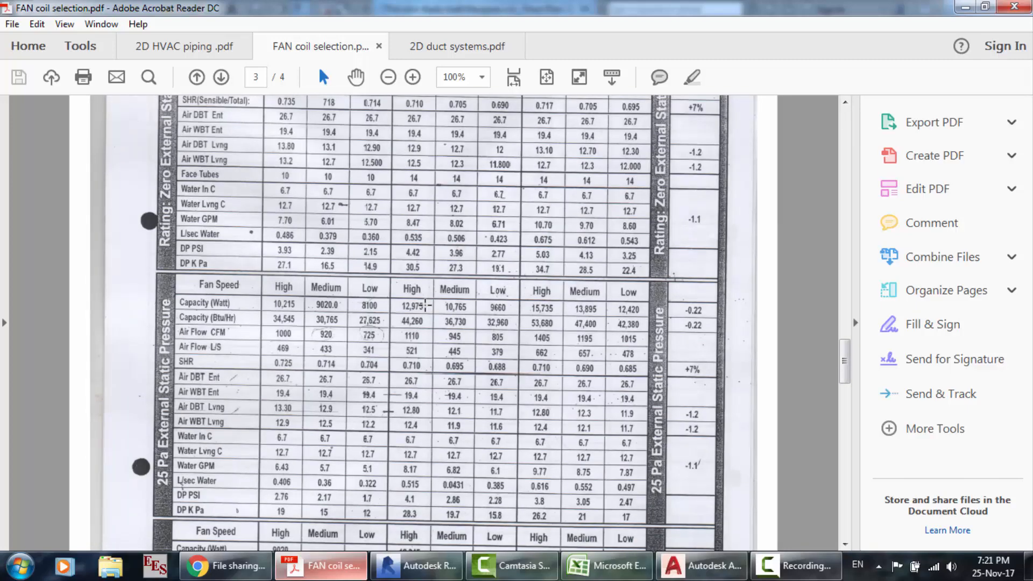
pyautogui.scroll(4, 425, 305)
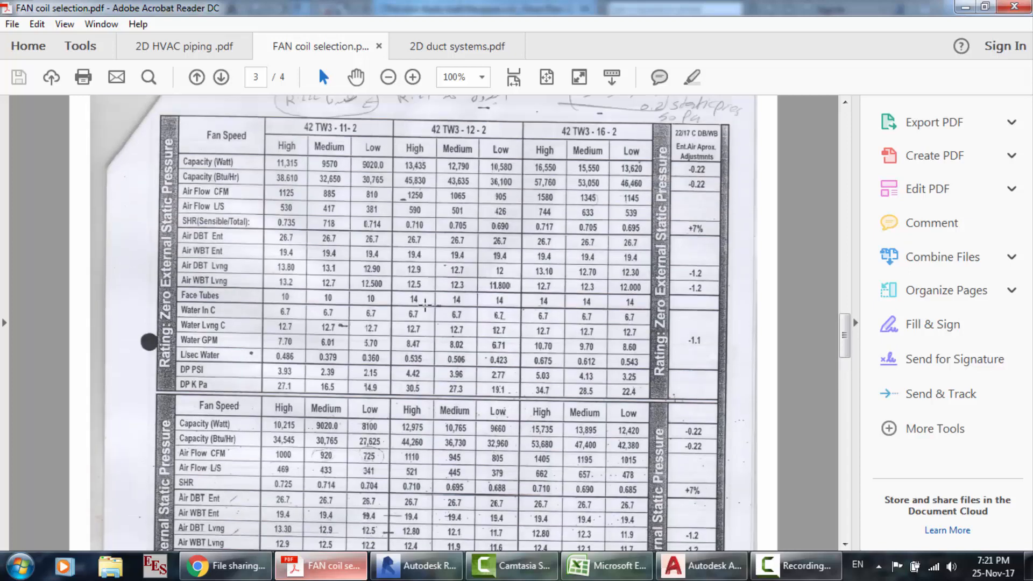
pyautogui.scroll(8, 425, 305)
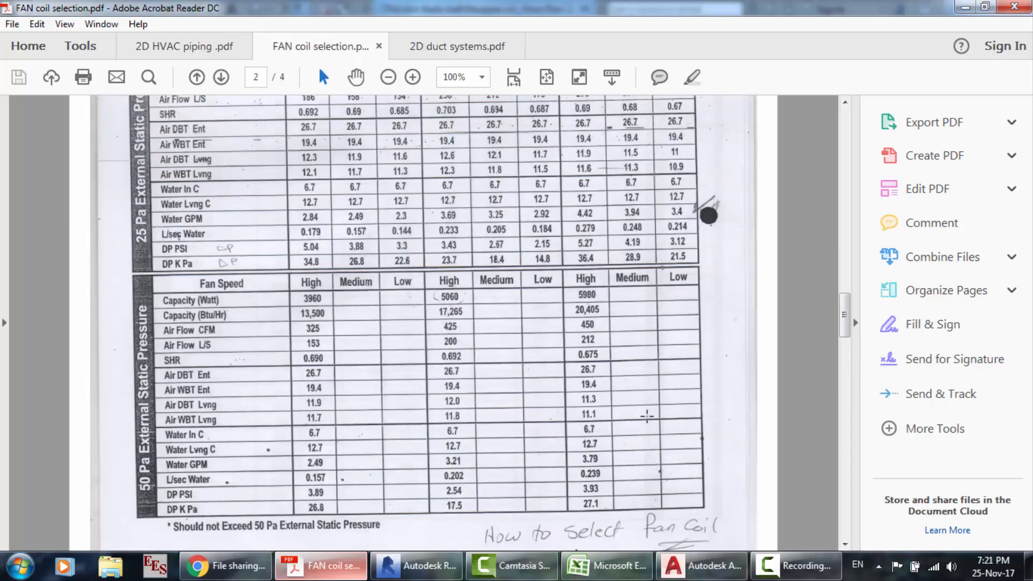
pyautogui.click(793, 565)
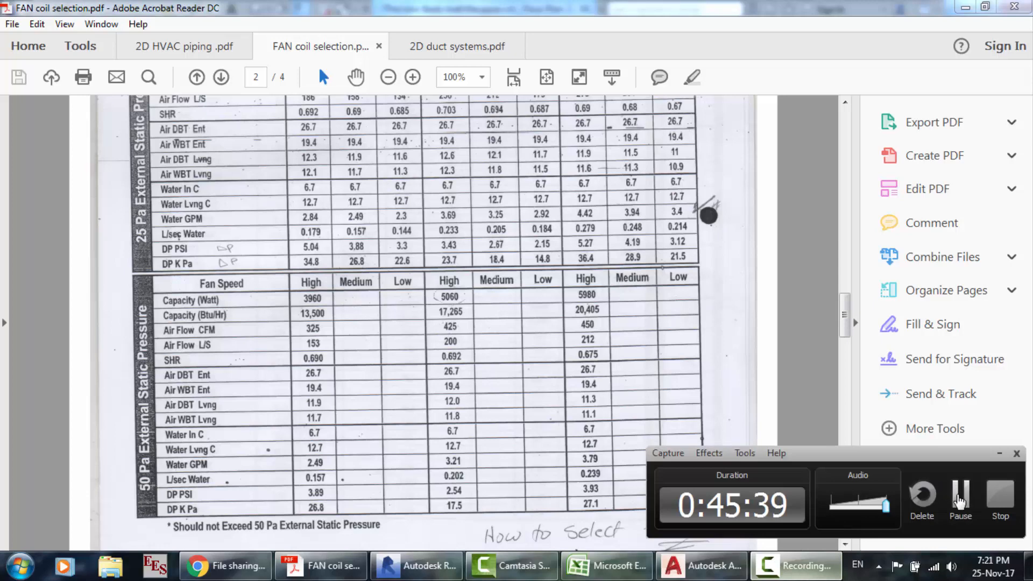
pyautogui.click(958, 494)
pyautogui.click(958, 494)
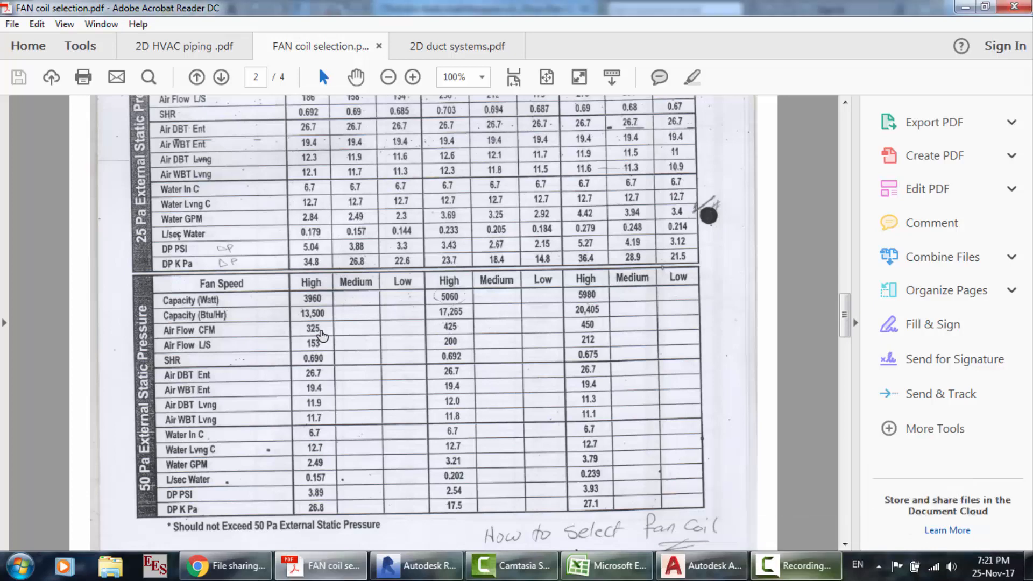
# - Examine the page 3 rating tables for the larger 42TW3 models and the unit specifications and dimensions on page 4
pyautogui.scroll(-10, 321, 337)
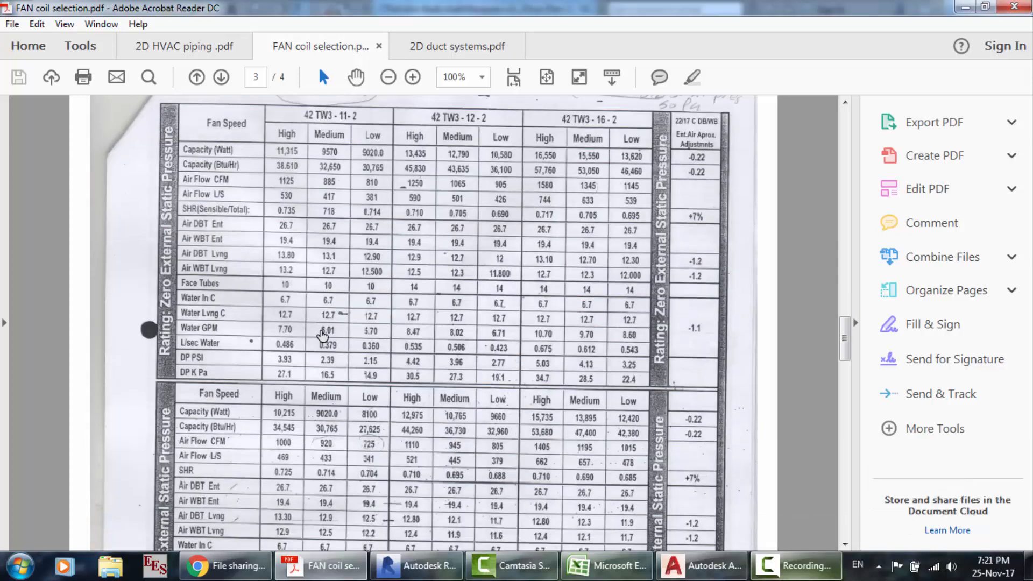
pyautogui.scroll(2, 321, 336)
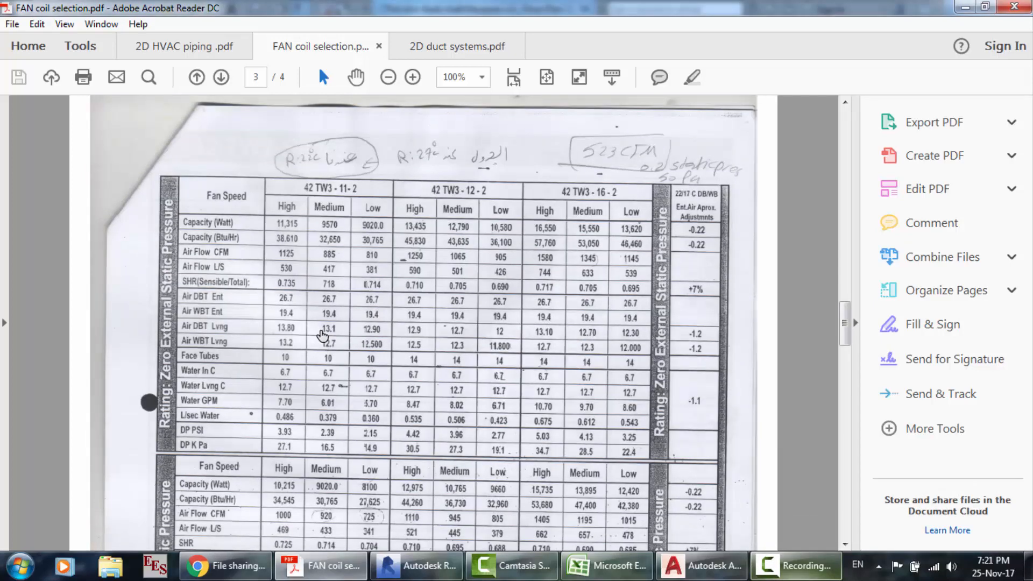
pyautogui.scroll(-3, 323, 336)
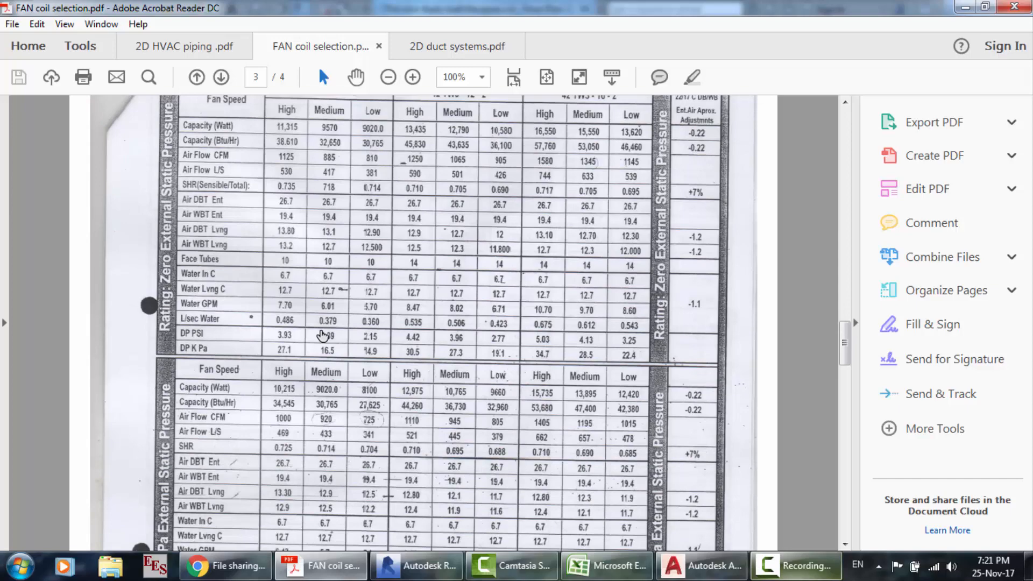
pyautogui.scroll(-3, 323, 336)
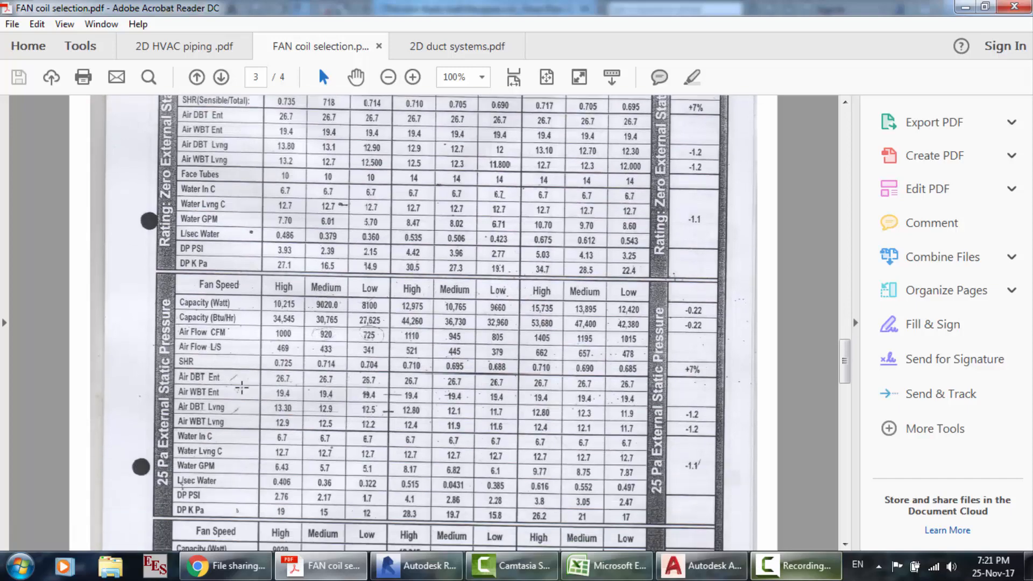
pyautogui.scroll(-15, 242, 387)
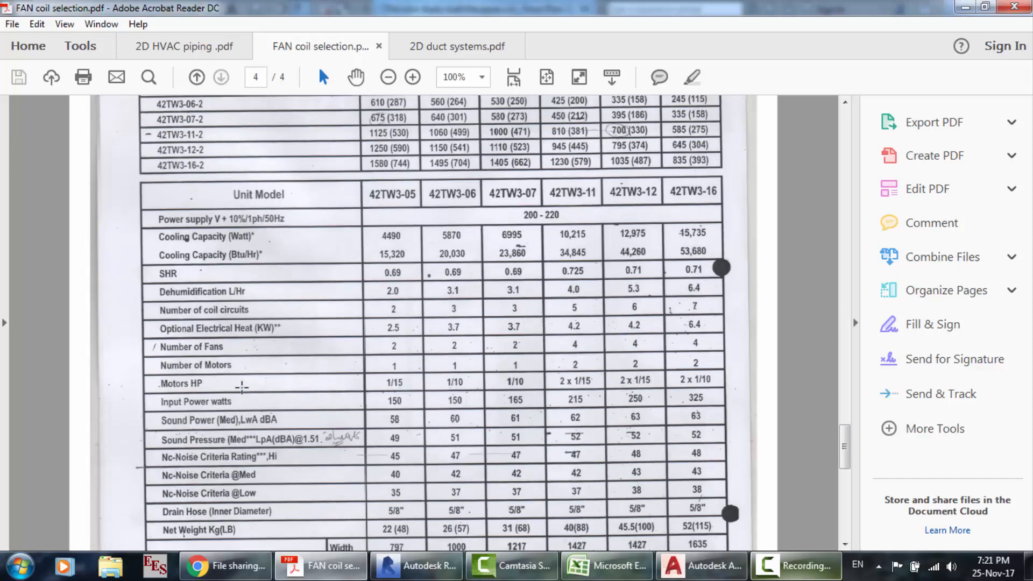
pyautogui.scroll(-3, 241, 387)
pyautogui.scroll(3, 258, 298)
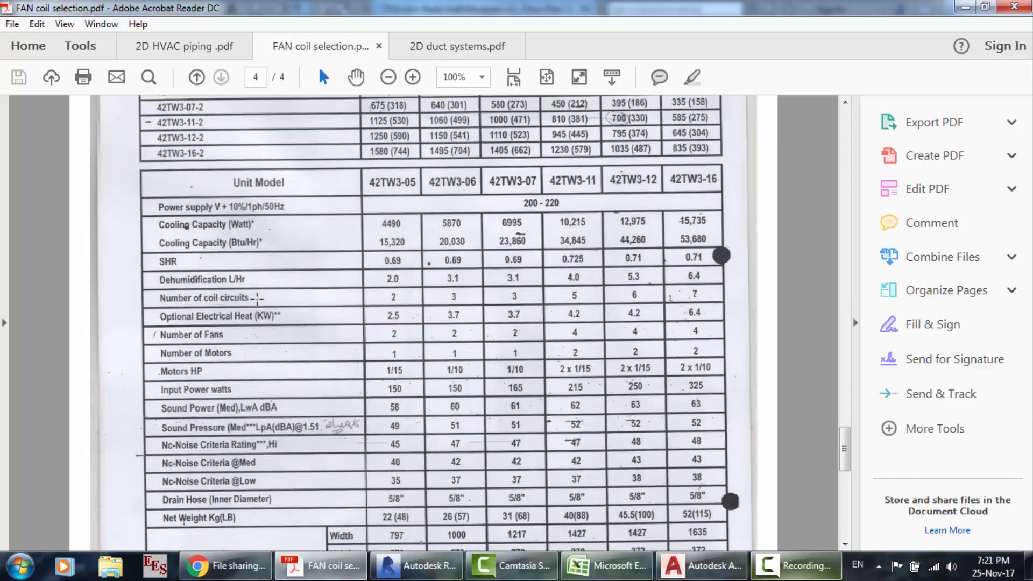
pyautogui.scroll(-10, 456, 278)
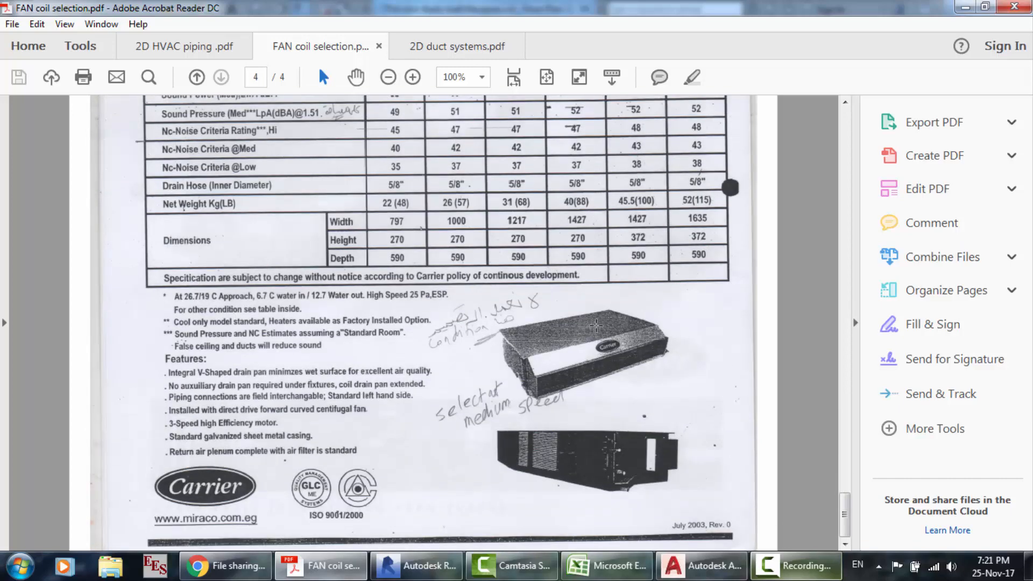
pyautogui.scroll(20, 357, 334)
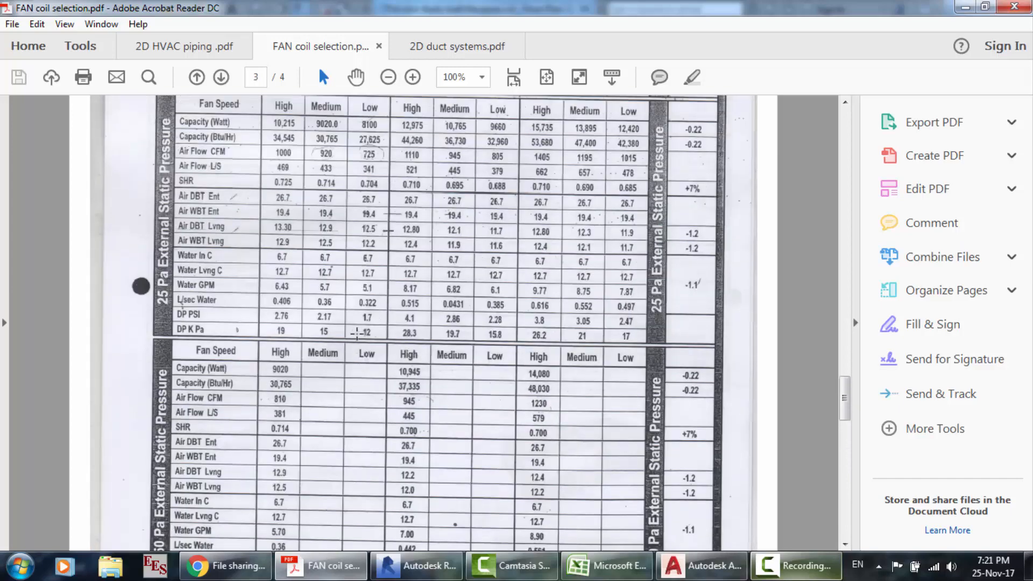
pyautogui.scroll(1, 357, 333)
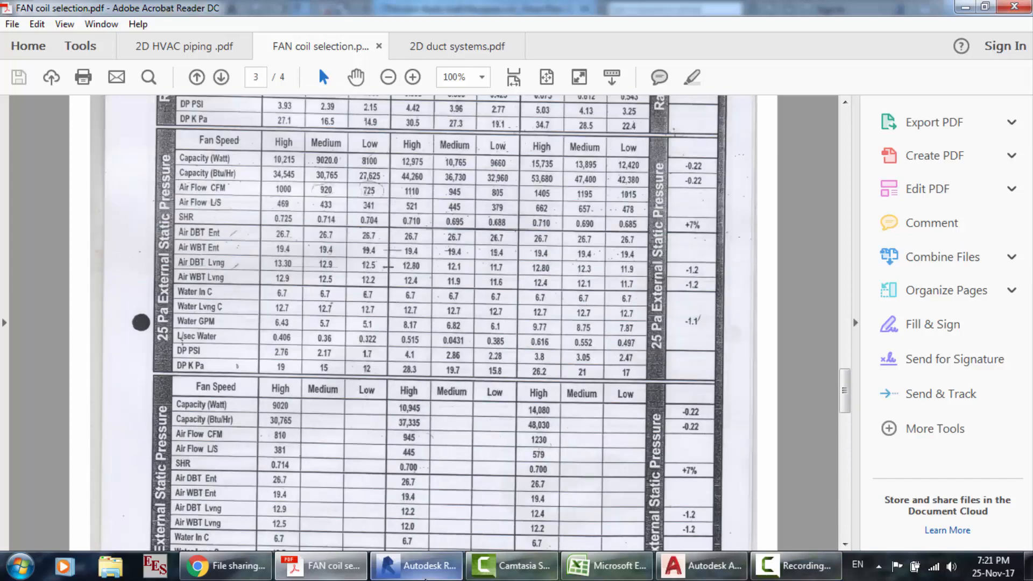
# - Switch back to Revit and open the default 3D view of the mall model
pyautogui.click(410, 571)
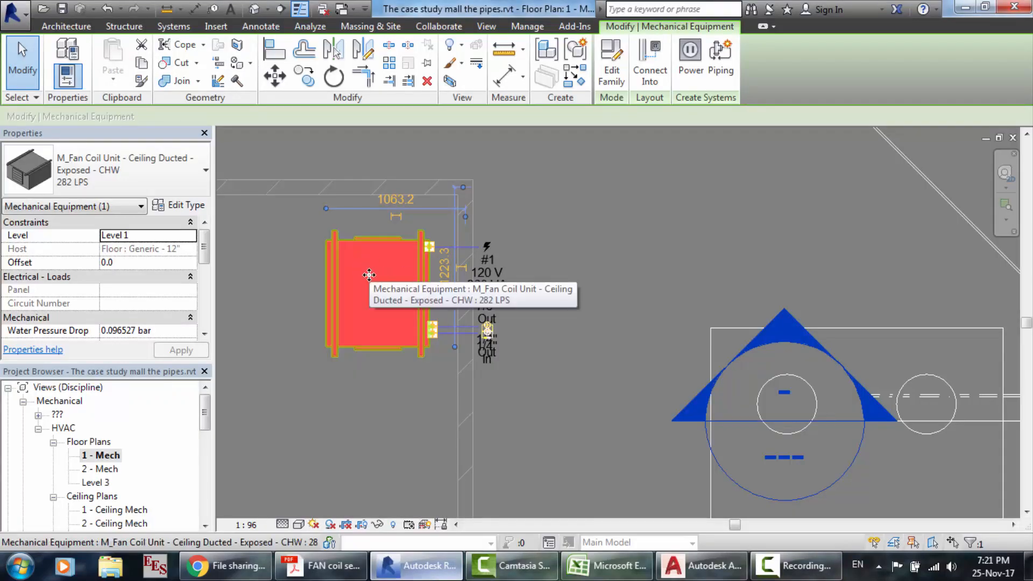
pyautogui.press('Escape')
pyautogui.click(390, 273)
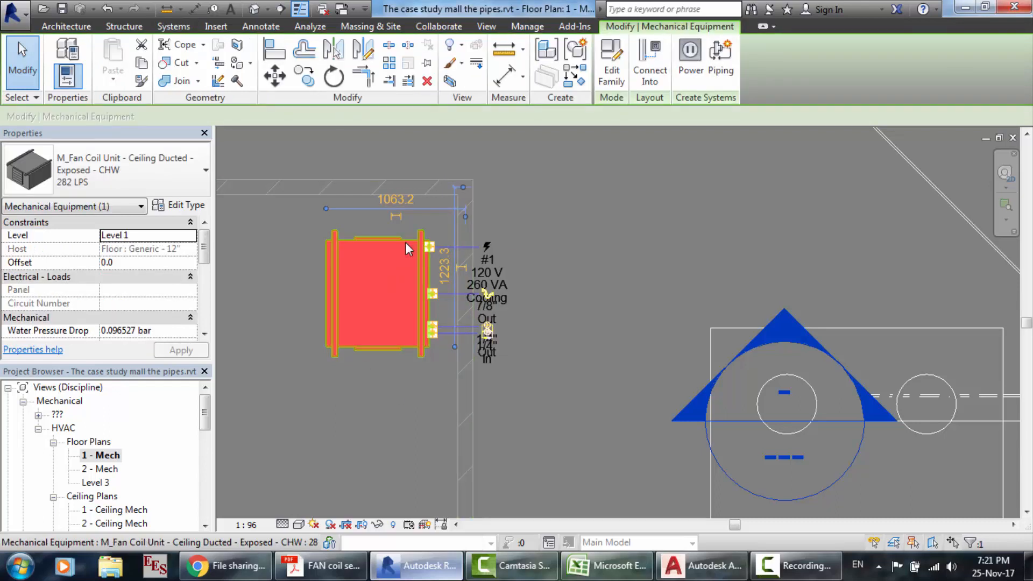
pyautogui.click(254, 9)
pyautogui.click(576, 166)
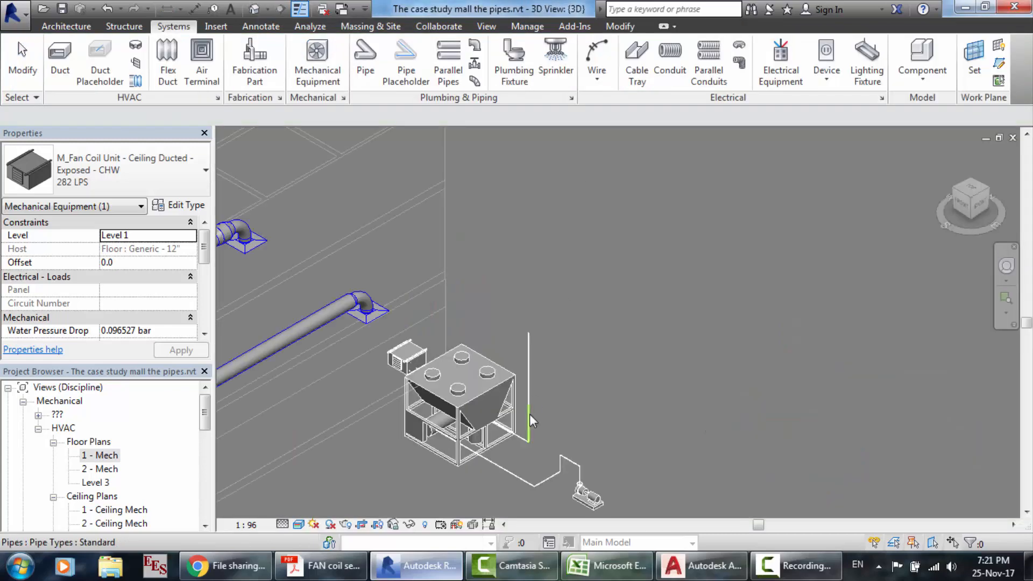
# - Set the ceiling ducted fan coil unit's offset from Level 1 to 2500 mm
pyautogui.scroll(3, 398, 367)
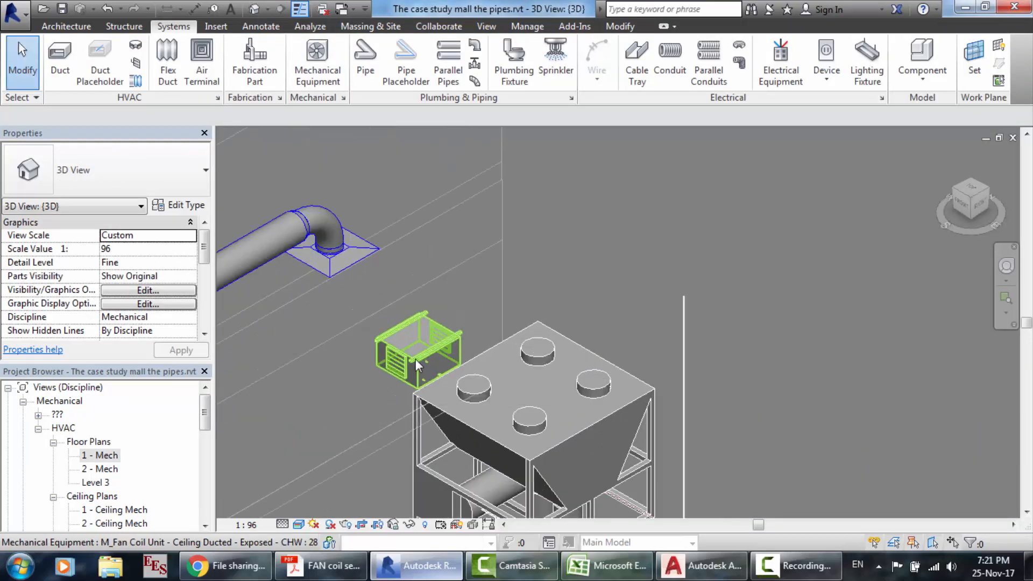
pyautogui.click(416, 360)
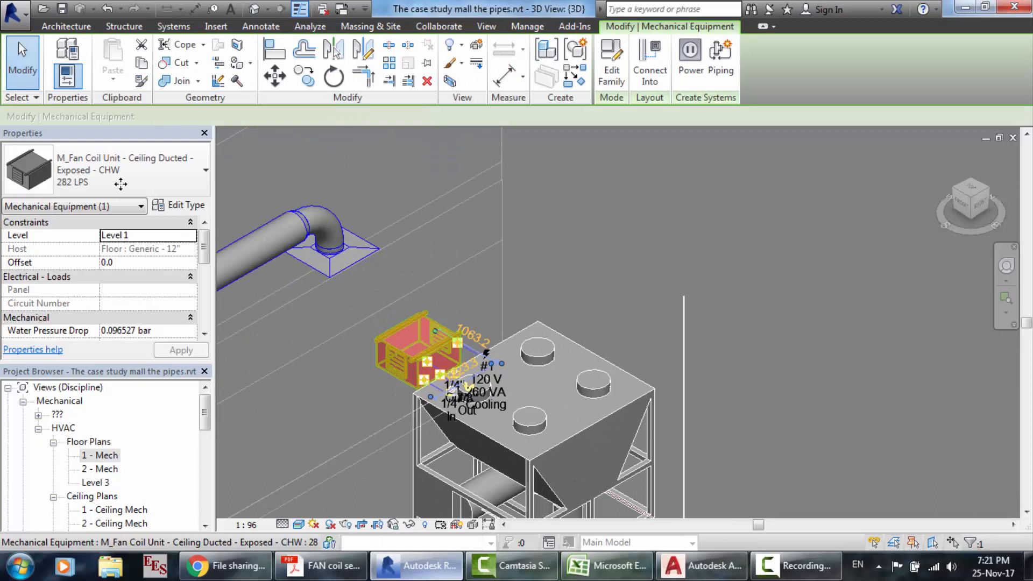
pyautogui.click(122, 263)
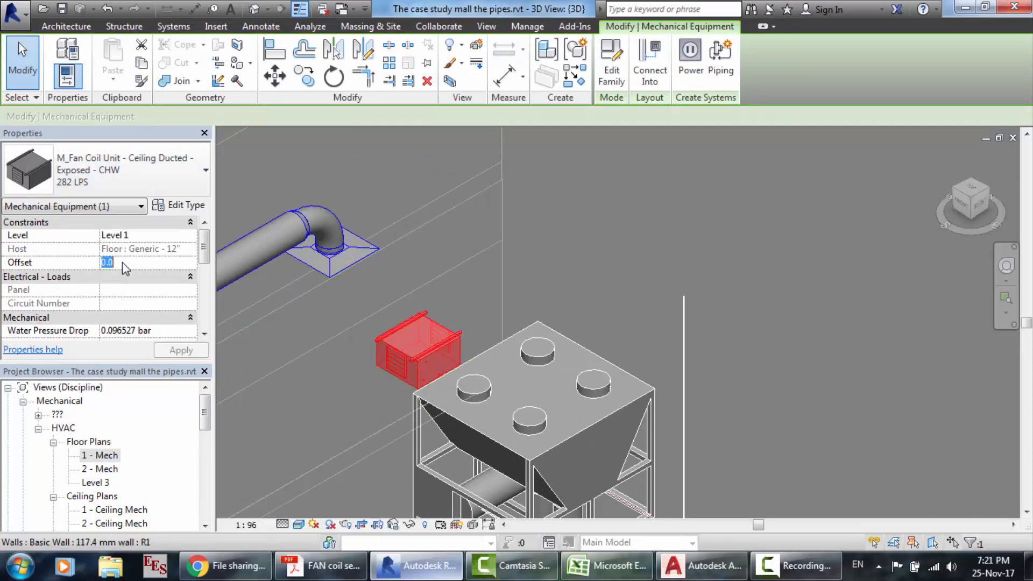
pyautogui.write('250')
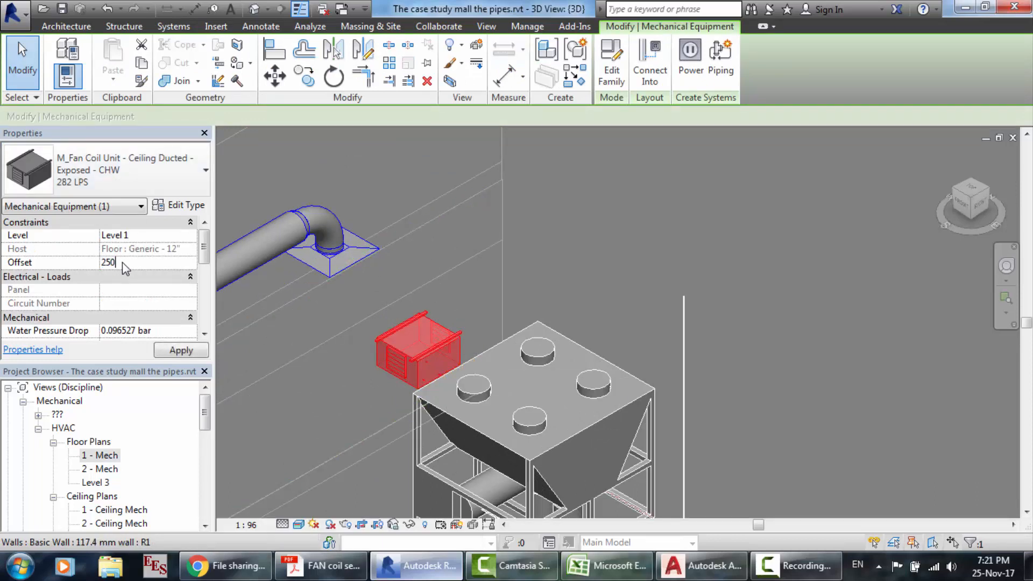
pyautogui.write('0')
pyautogui.press('Return')
pyautogui.click(180, 350)
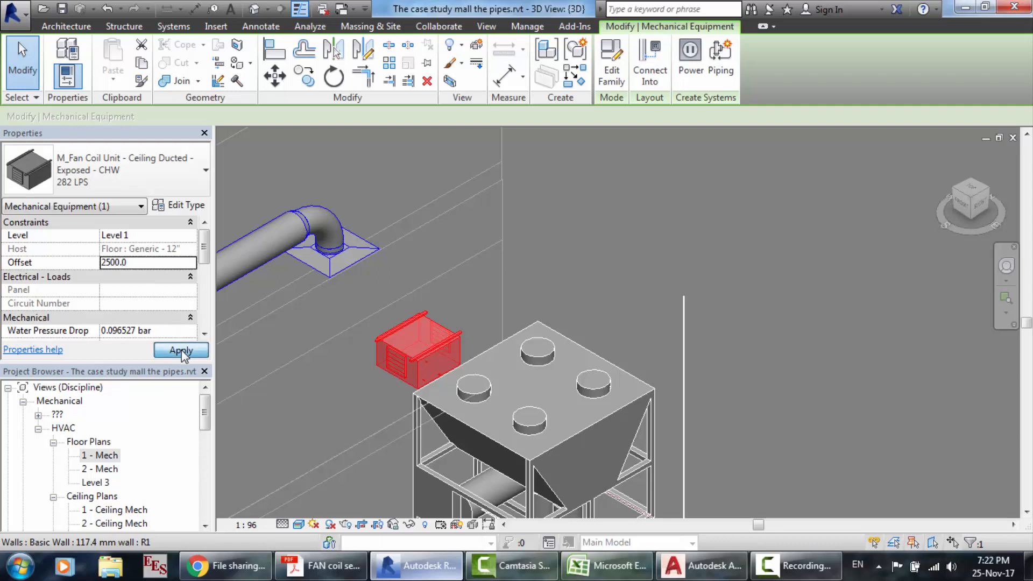
pyautogui.click(658, 147)
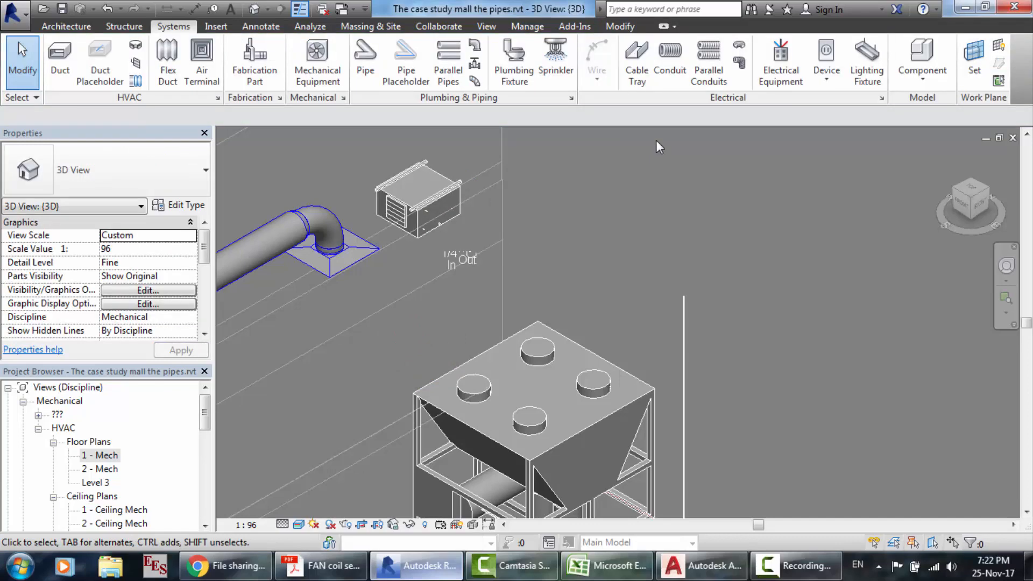
# - Start a 1/4" standard pipe from the raised fan coil unit's water inlet connector
pyautogui.click(425, 199)
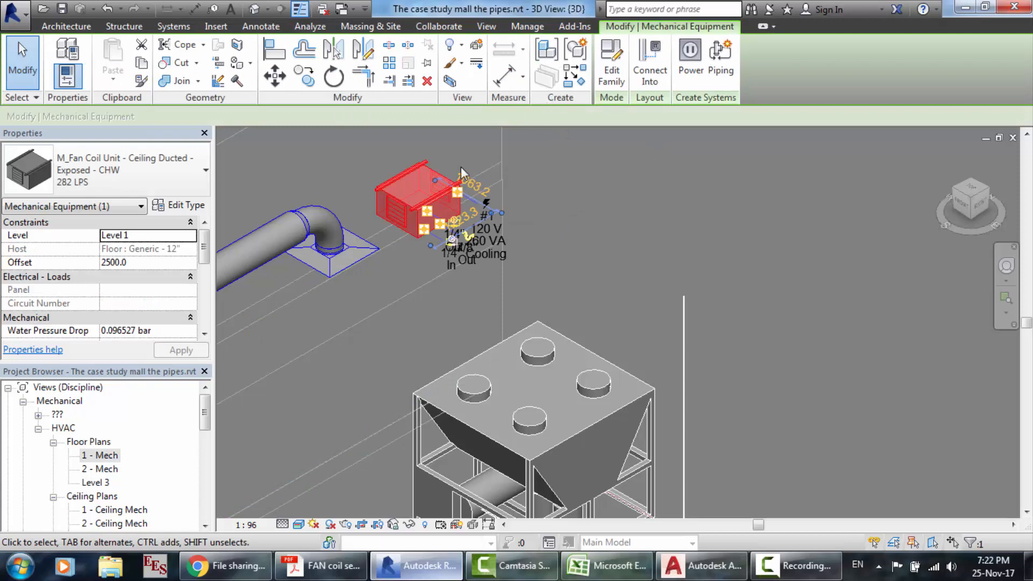
pyautogui.scroll(2, 460, 166)
pyautogui.scroll(3, 427, 253)
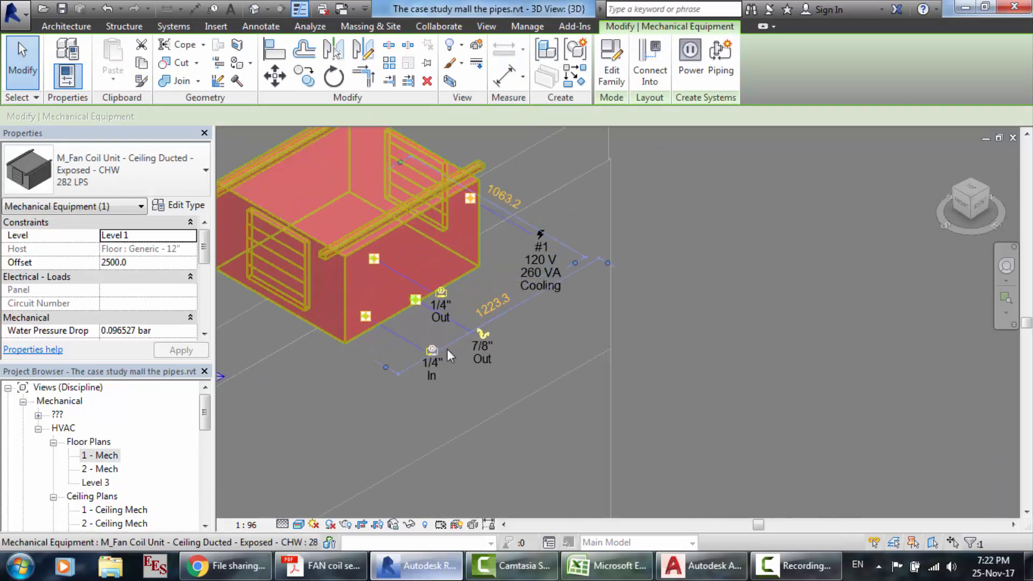
pyautogui.click(431, 354)
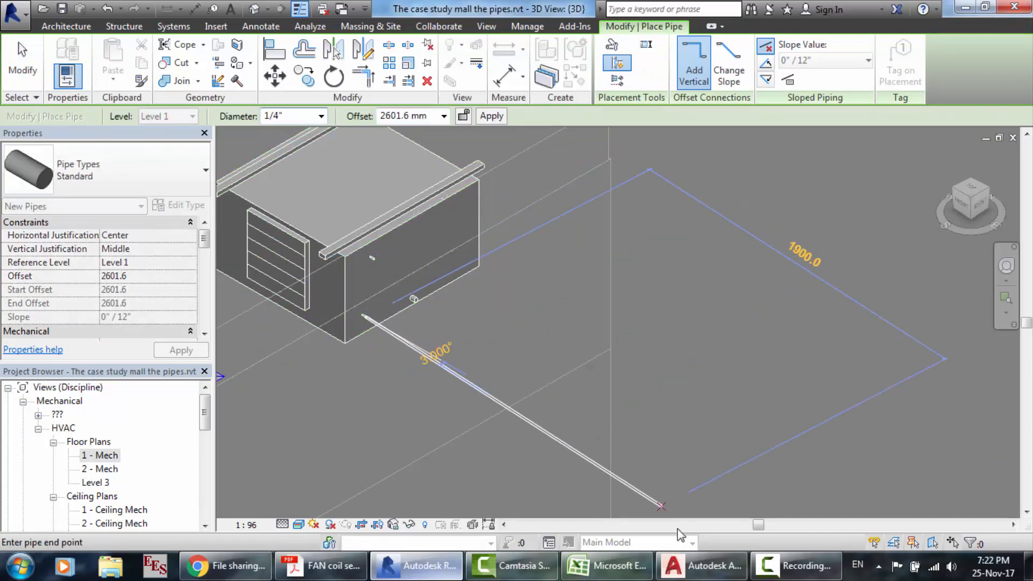
# - Check the FCU branch pipe sizes in Pipe sizing.xlsx against sections B, I and J in AutoCAD's Pipe layout.dwg, and return to Revit
pyautogui.click(607, 566)
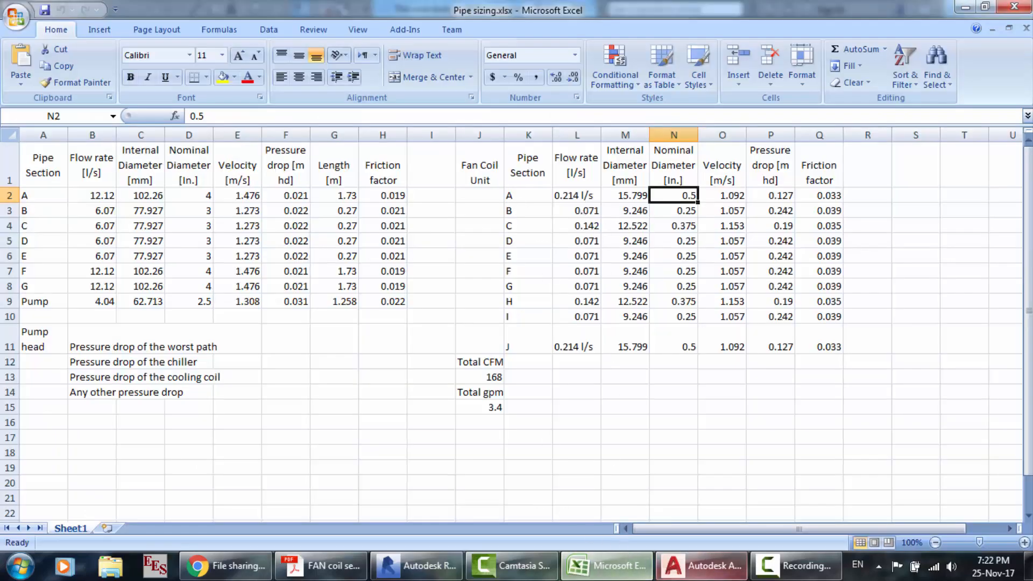
pyautogui.click(701, 566)
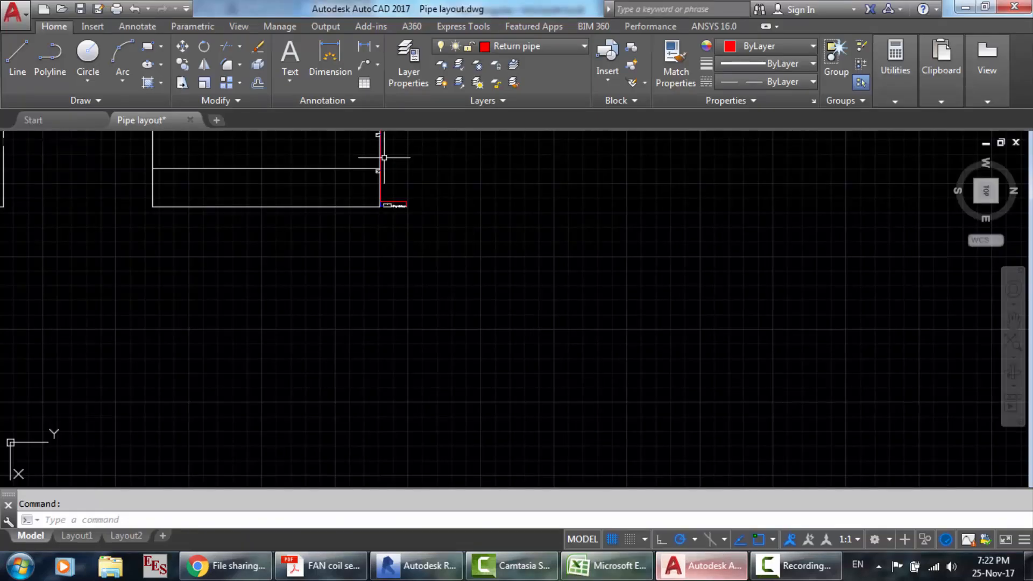
pyautogui.scroll(5, 384, 156)
pyautogui.scroll(7, 339, 251)
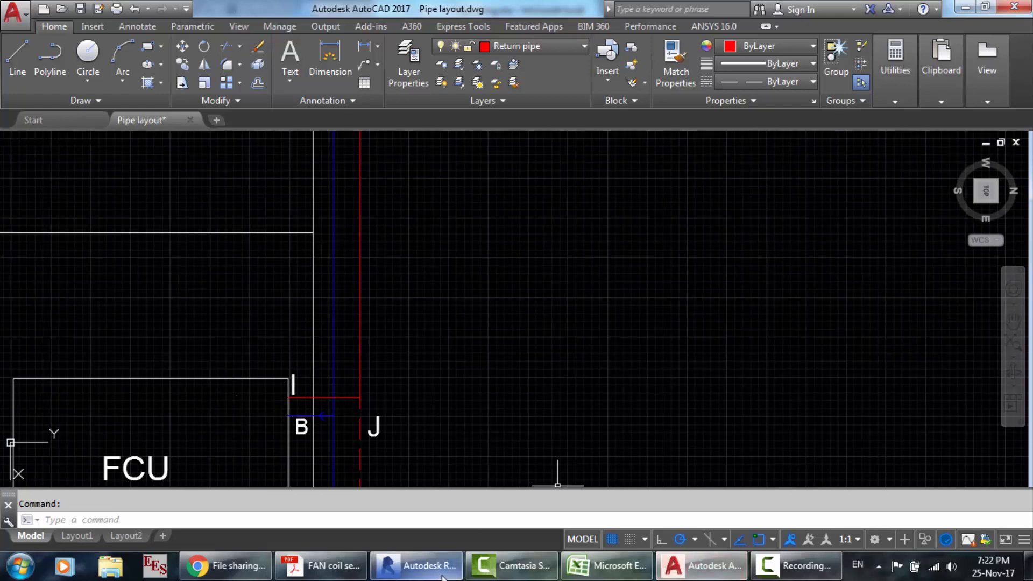
pyautogui.click(607, 565)
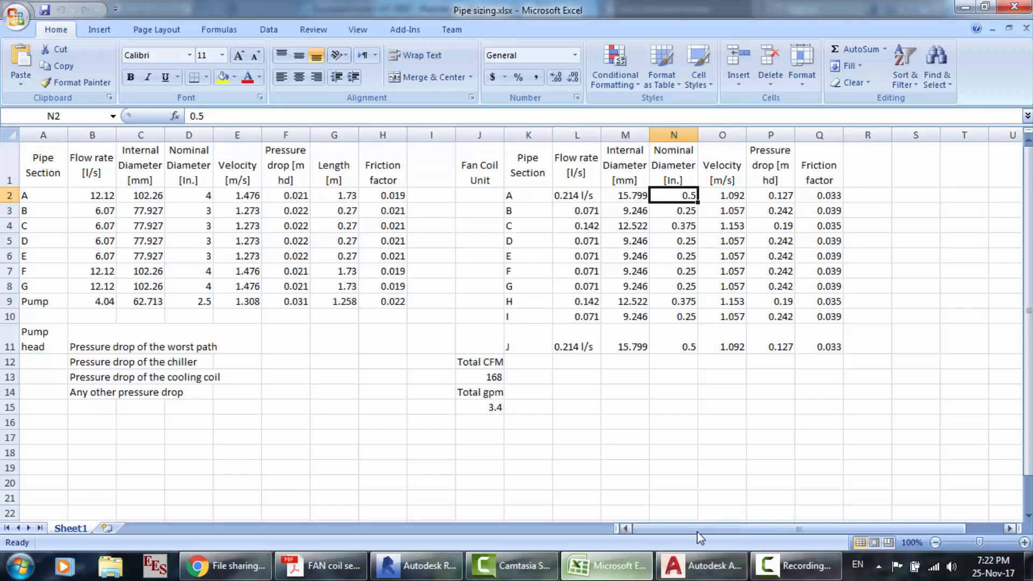
pyautogui.click(704, 579)
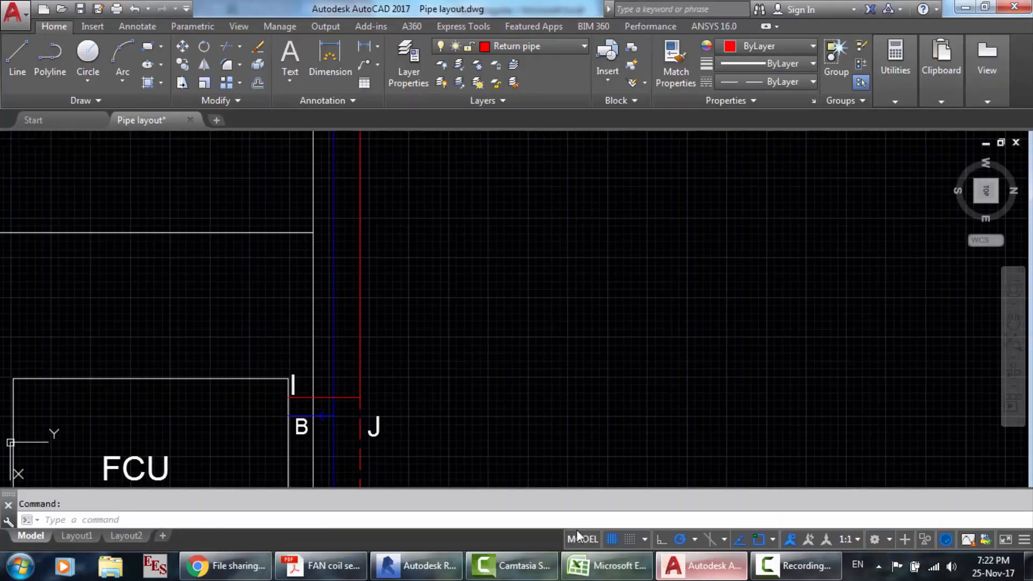
pyautogui.click(425, 565)
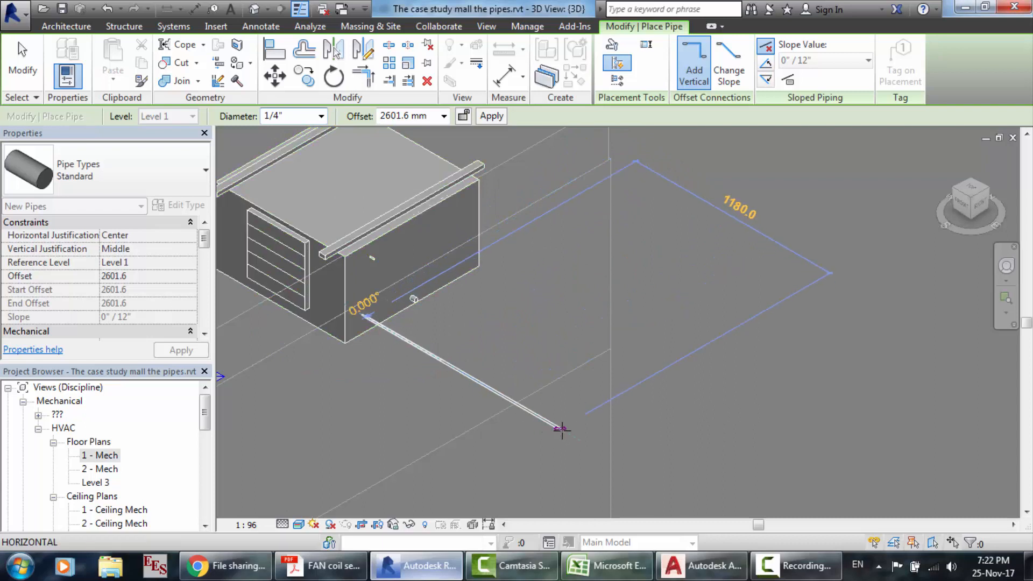
# - Draw the 1/4" branch pipe about 1200 mm straight out from the fan coil unit's water inlet and end the run
pyautogui.click(564, 431)
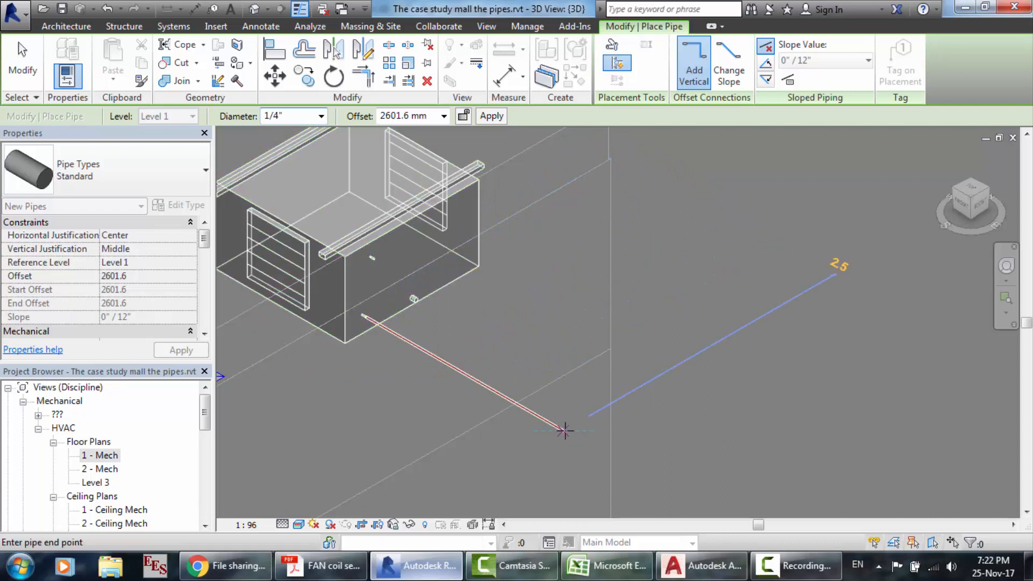
pyautogui.press('Escape')
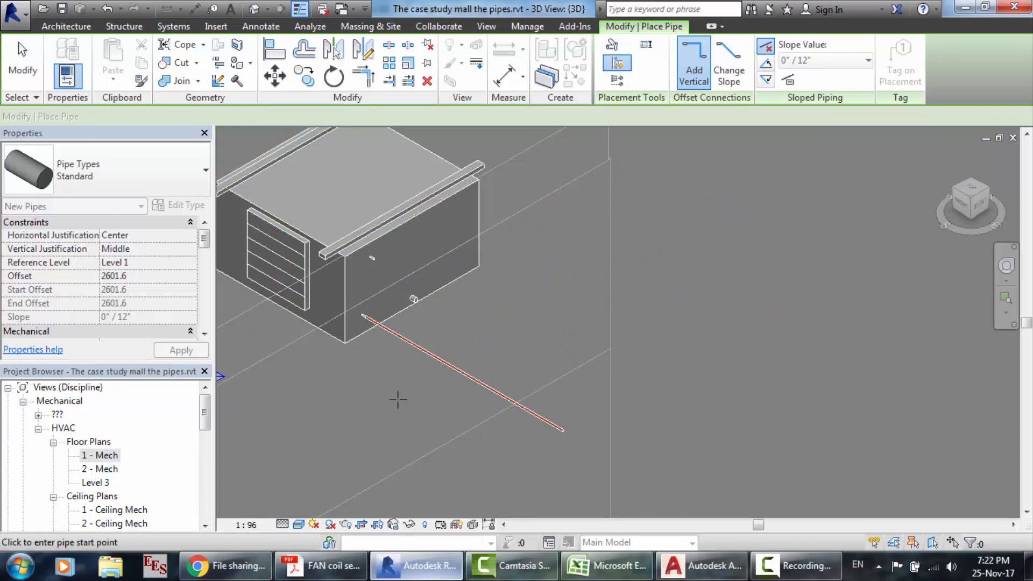
# - Check the type properties of the Standard pipe type and of the ceiling ducted fan coil unit without changing them
pyautogui.click(191, 210)
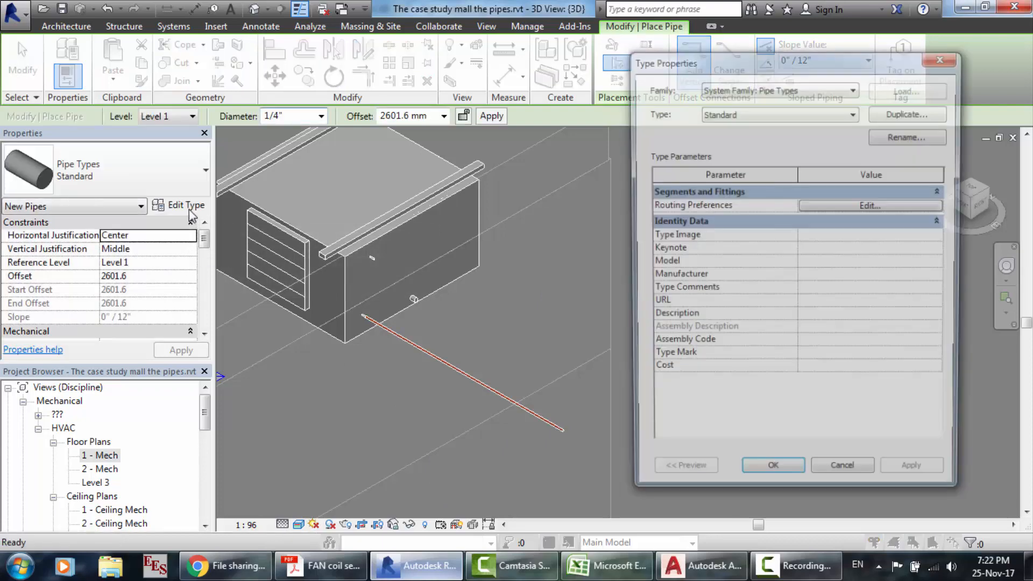
pyautogui.click(842, 477)
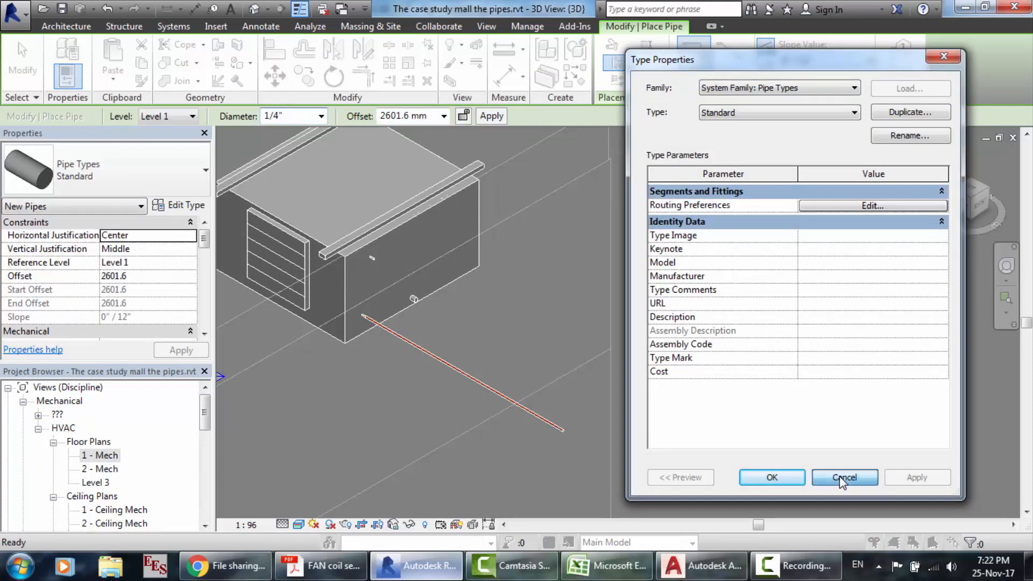
pyautogui.press('Escape')
pyautogui.press('Escape')
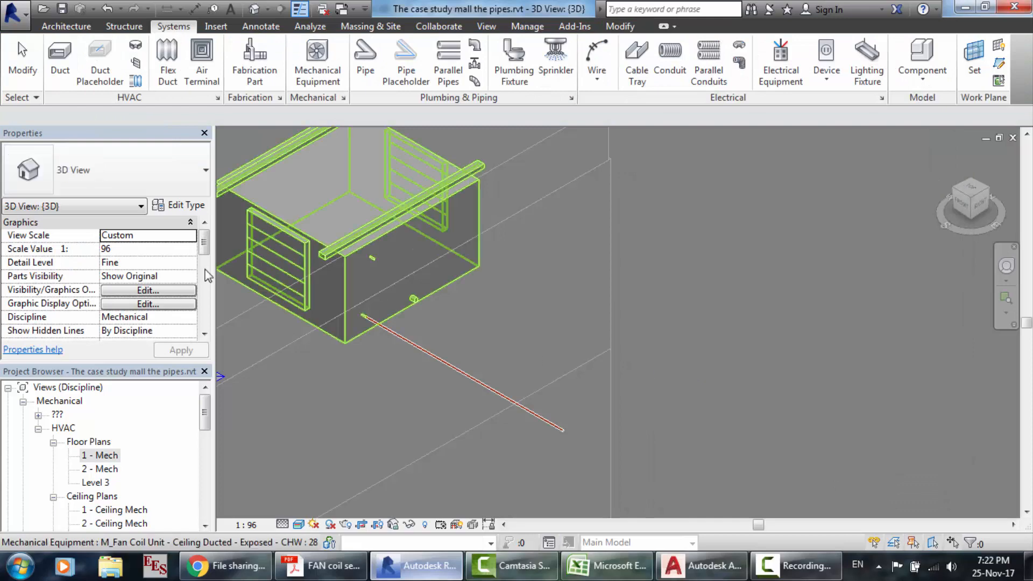
pyautogui.click(319, 226)
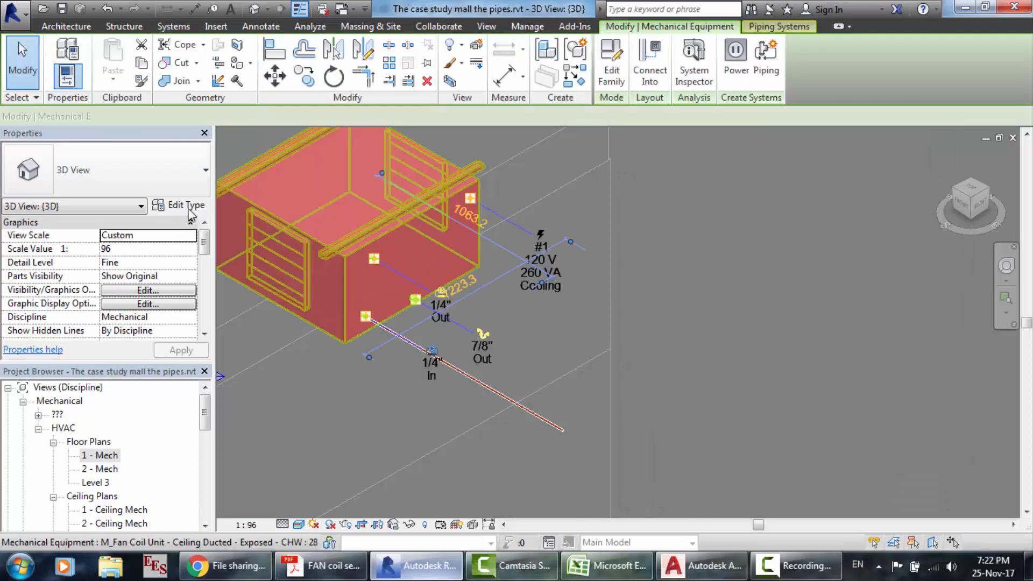
pyautogui.click(188, 207)
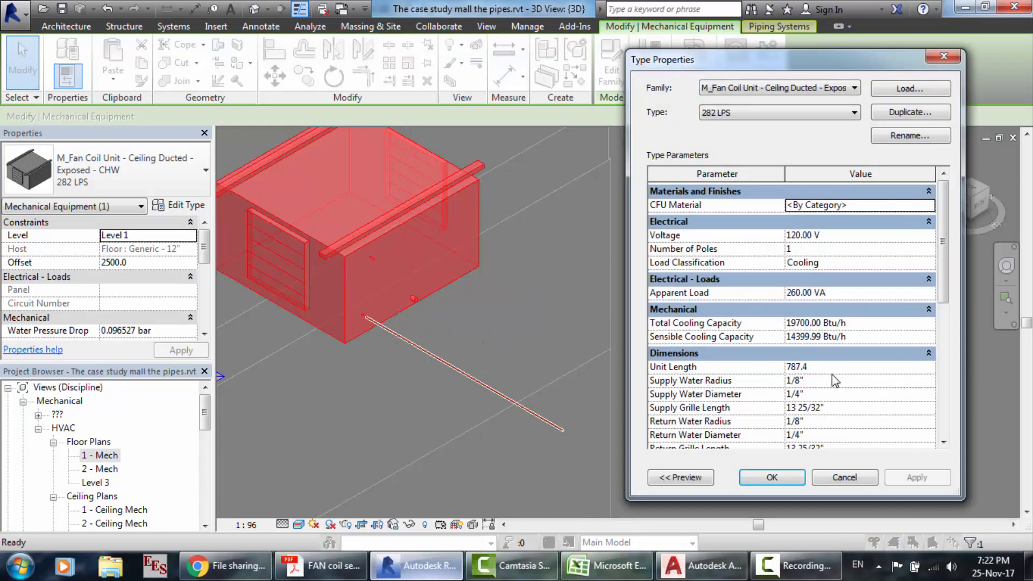
pyautogui.click(824, 475)
pyautogui.scroll(-5, 660, 370)
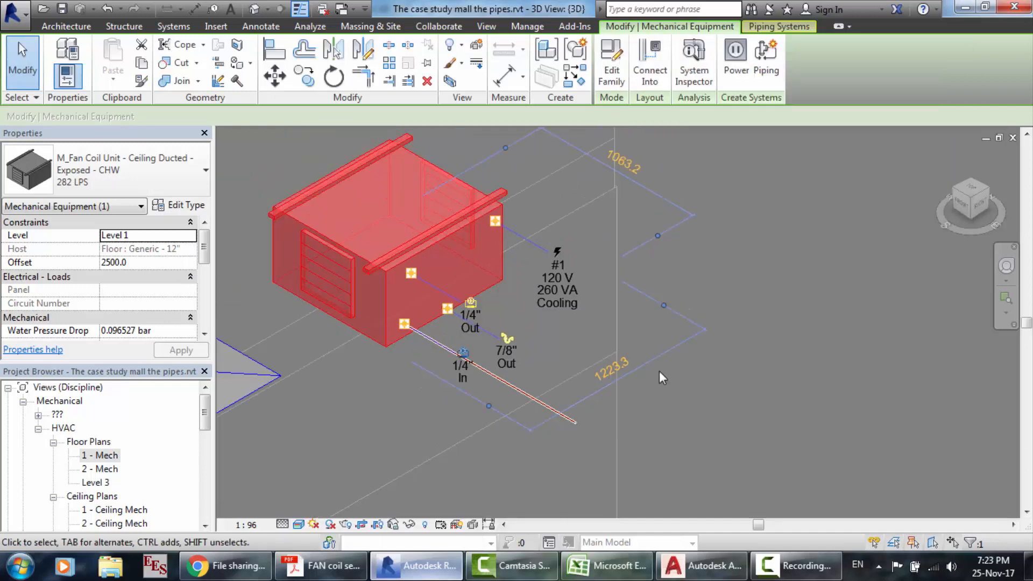
pyautogui.scroll(-2, 660, 372)
pyautogui.scroll(3, 766, 413)
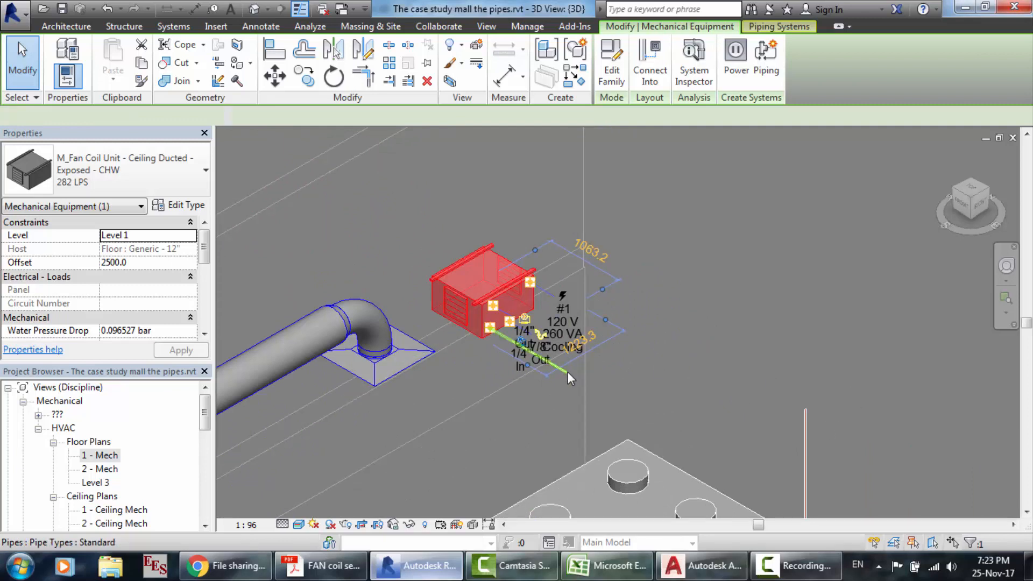
pyautogui.click(567, 372)
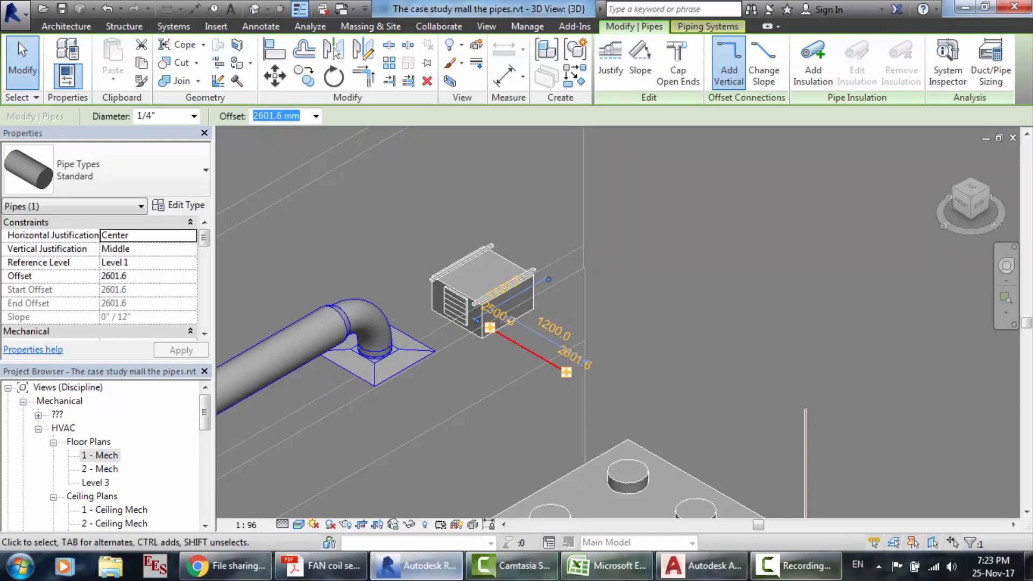
pyautogui.click(793, 579)
pyautogui.click(957, 499)
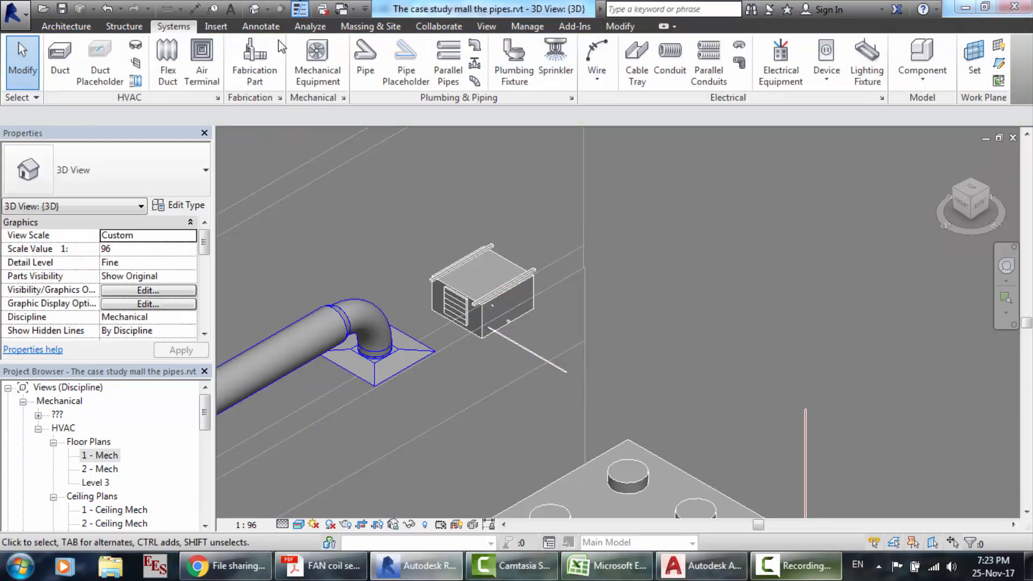
pyautogui.click(364, 59)
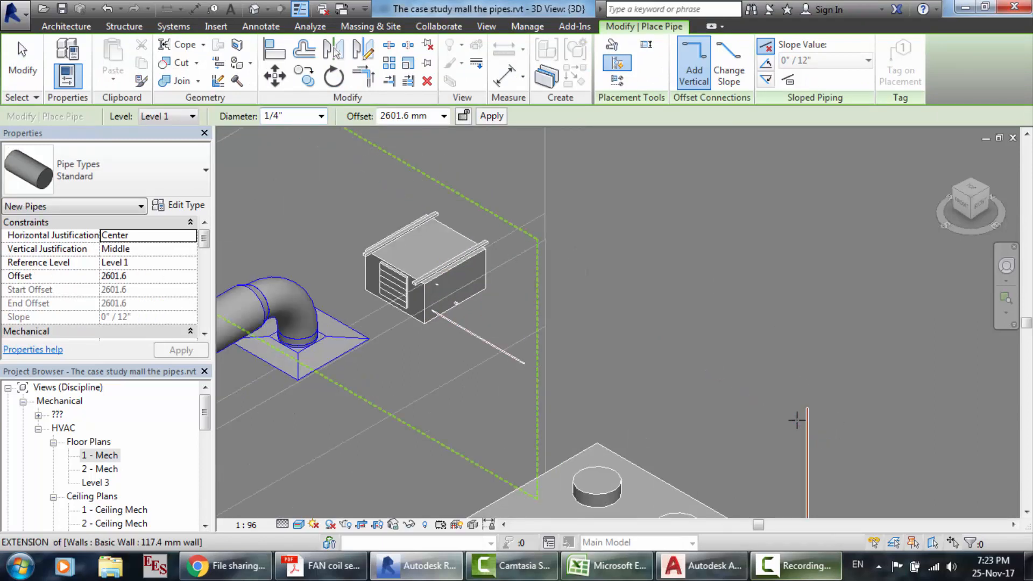
pyautogui.scroll(3, 796, 420)
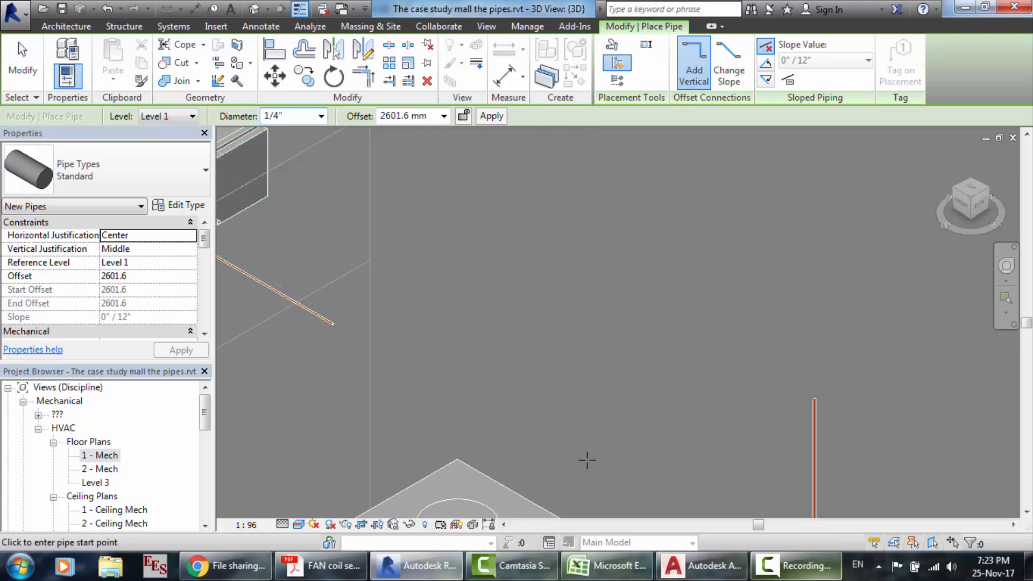
pyautogui.scroll(-3, 697, 494)
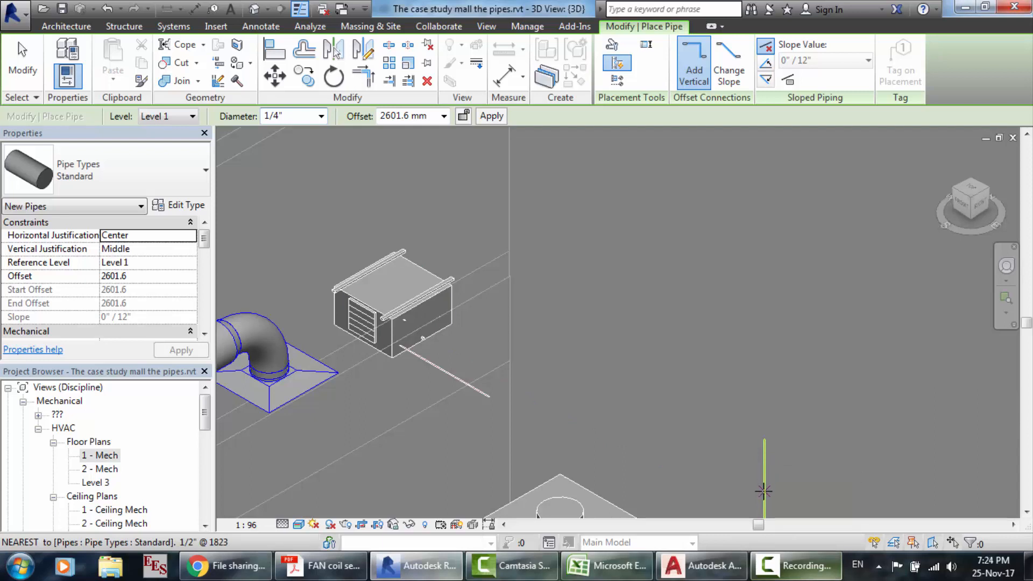
pyautogui.press('Escape')
pyautogui.press('Escape')
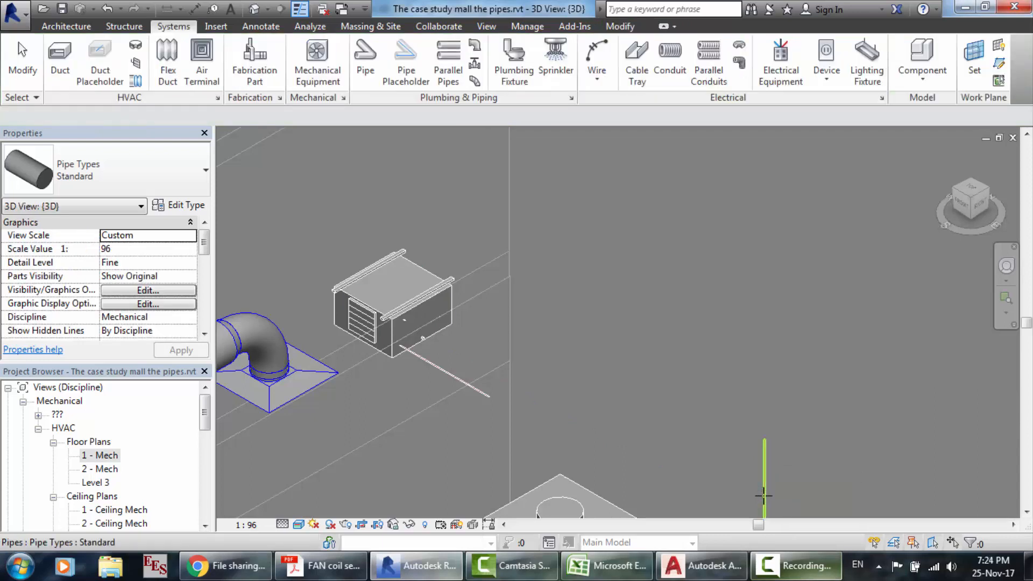
pyautogui.click(479, 389)
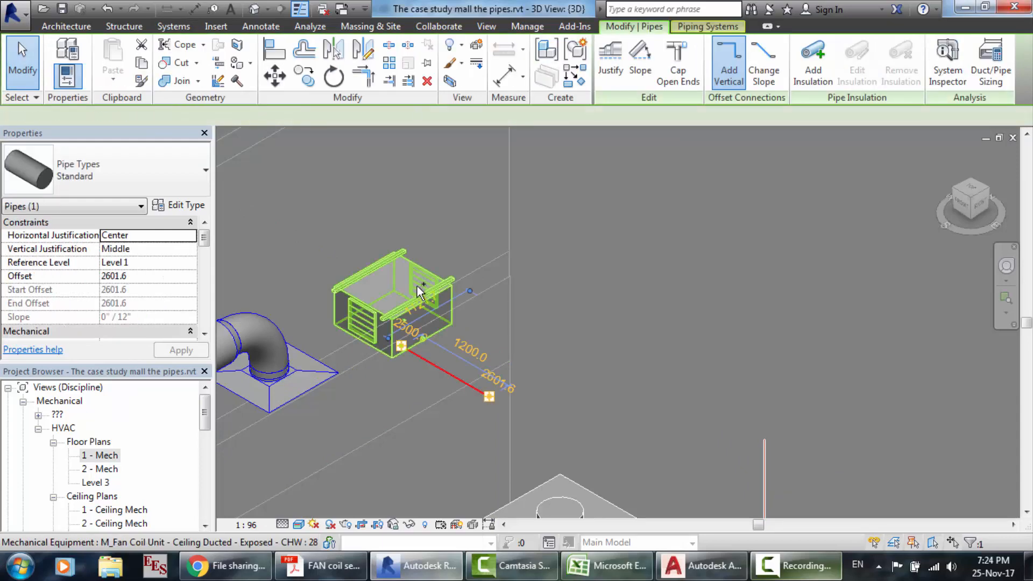
pyautogui.keyDown('ctrl'); pyautogui.click(417, 286); pyautogui.keyUp('ctrl')
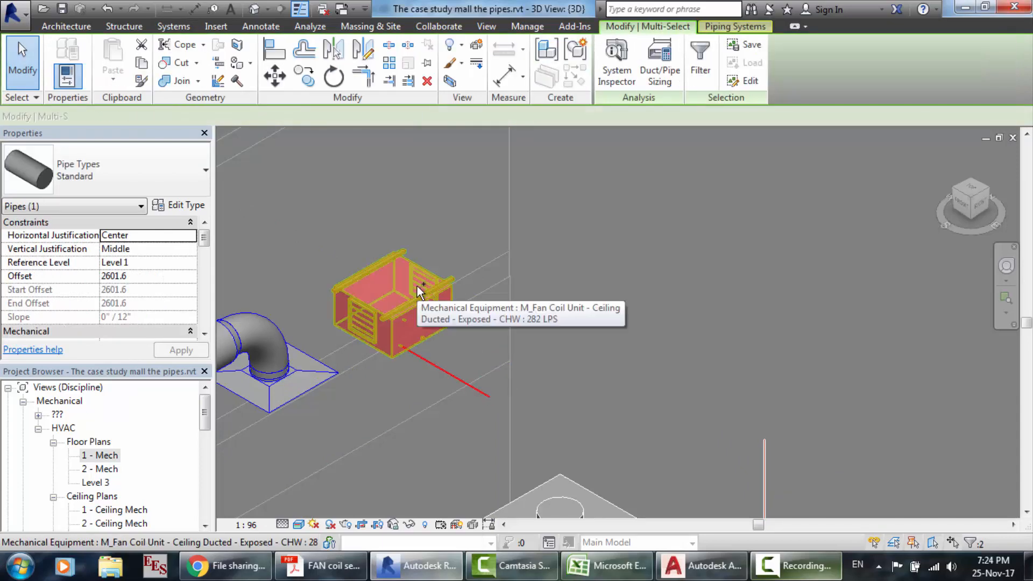
pyautogui.click(274, 80)
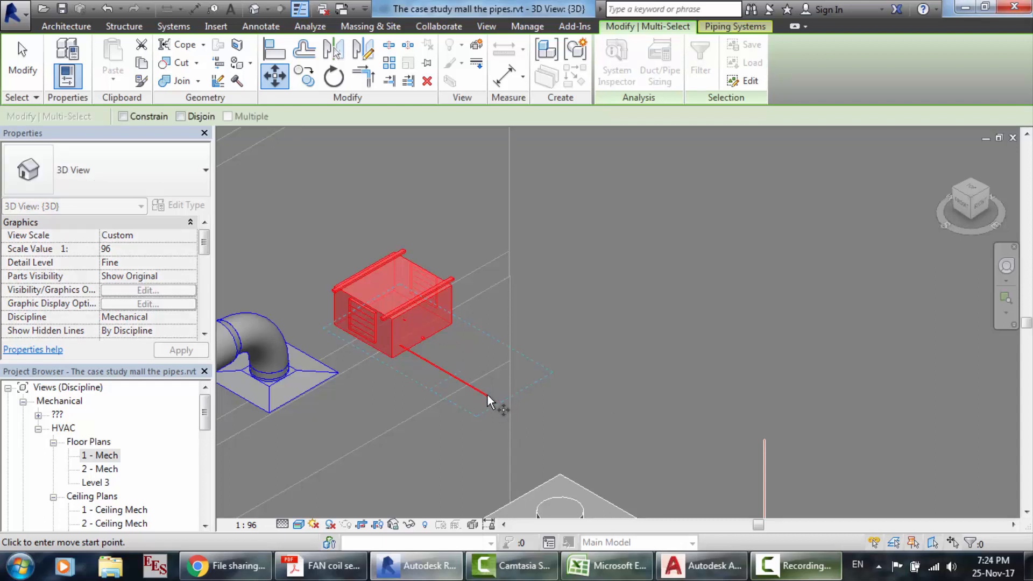
pyautogui.scroll(4, 488, 398)
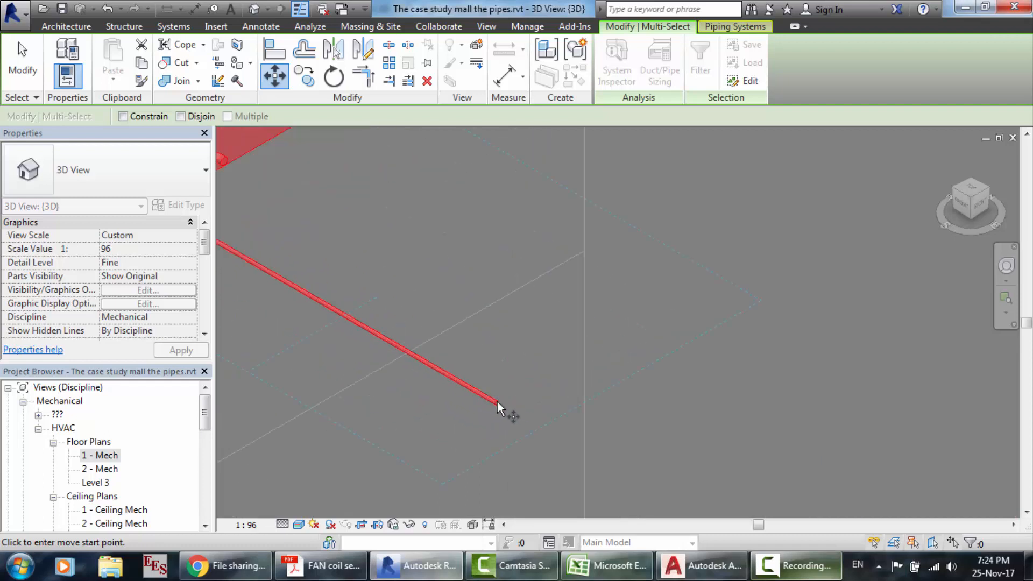
# - Open the 1 - Mech floor plan and delete the Section 1 building section from the project
pyautogui.doubleClick(107, 456)
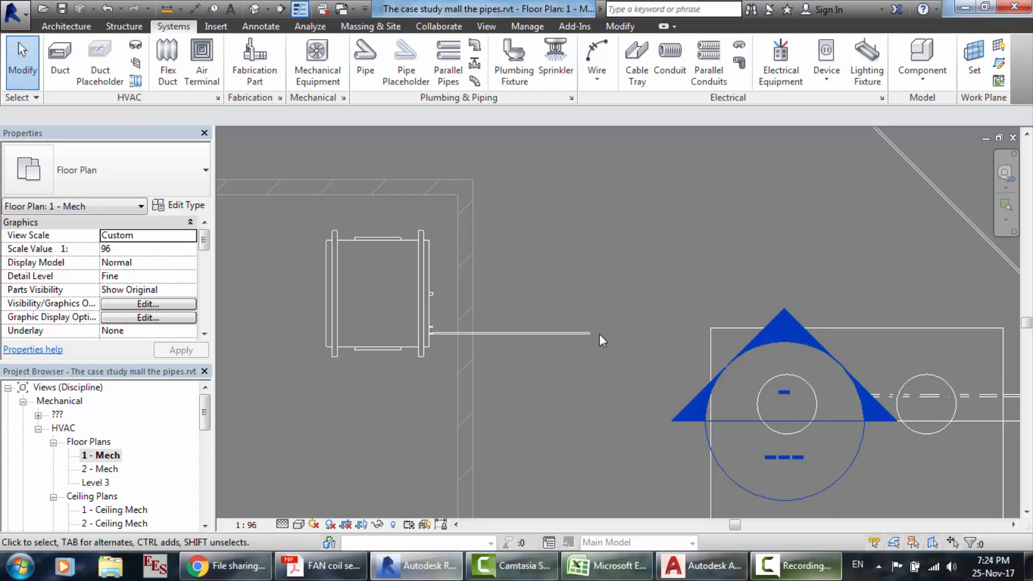
pyautogui.scroll(-3, 599, 333)
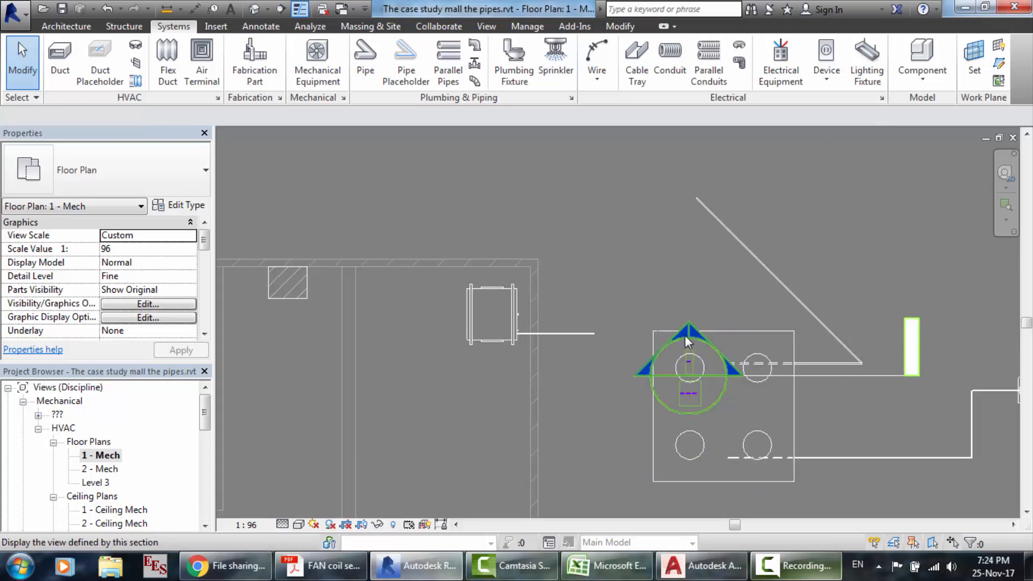
pyautogui.click(39, 415)
pyautogui.click(54, 429)
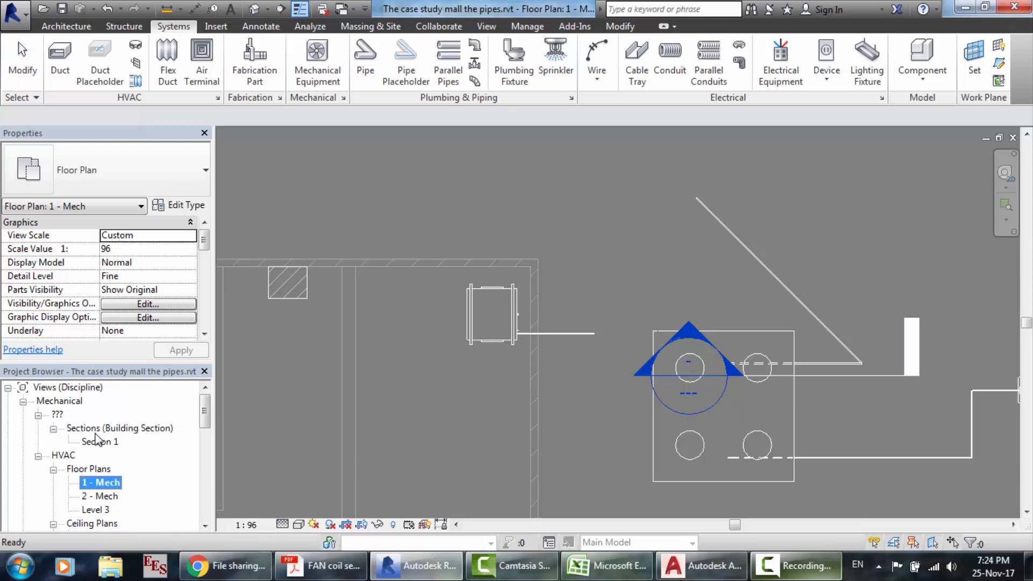
pyautogui.click(100, 442)
pyautogui.press('Delete')
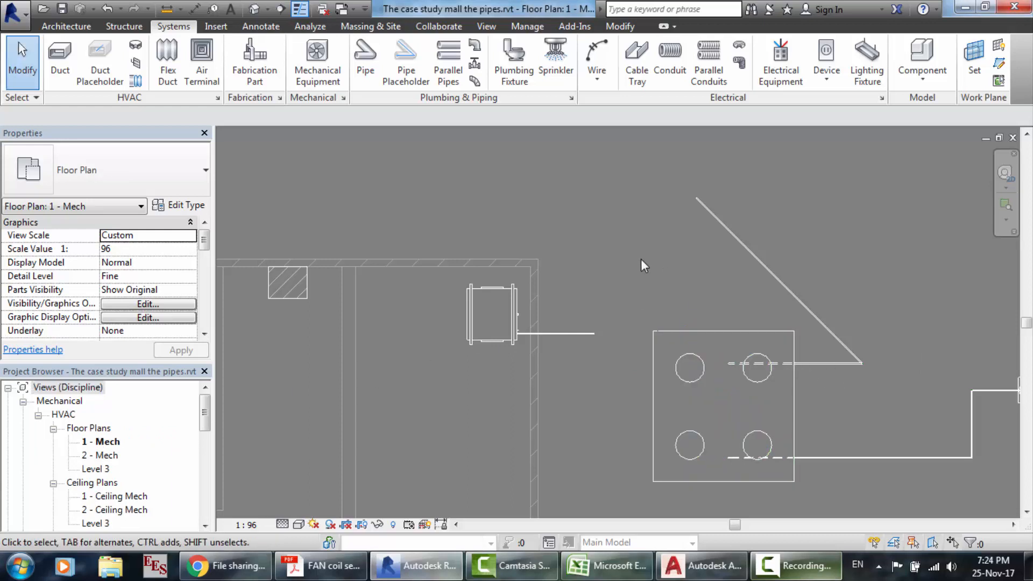
# - Return to the default 3D view and delete the slanted pipe running from the top of the chiller's vertical riser
pyautogui.click(253, 11)
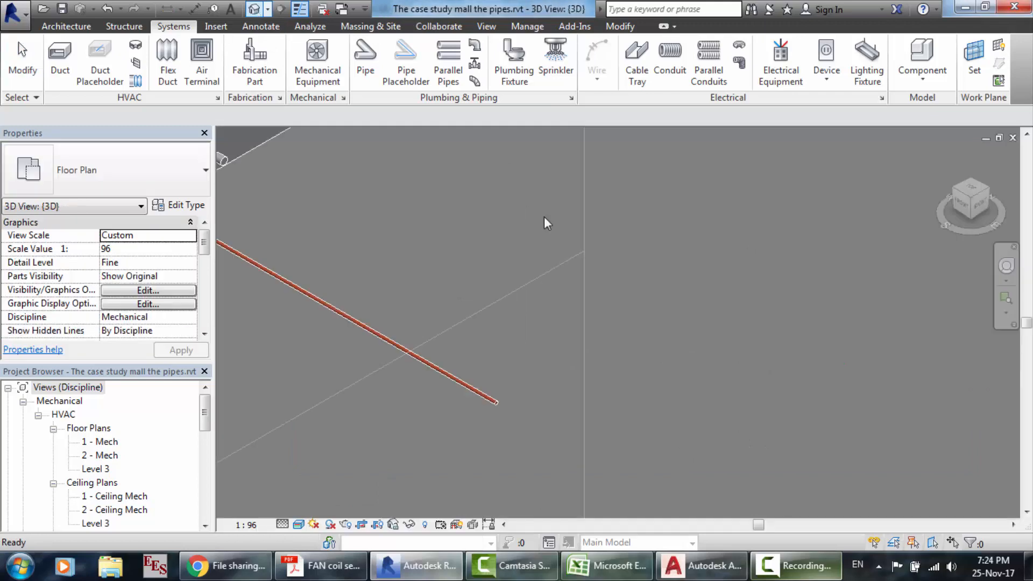
pyautogui.scroll(-3, 544, 217)
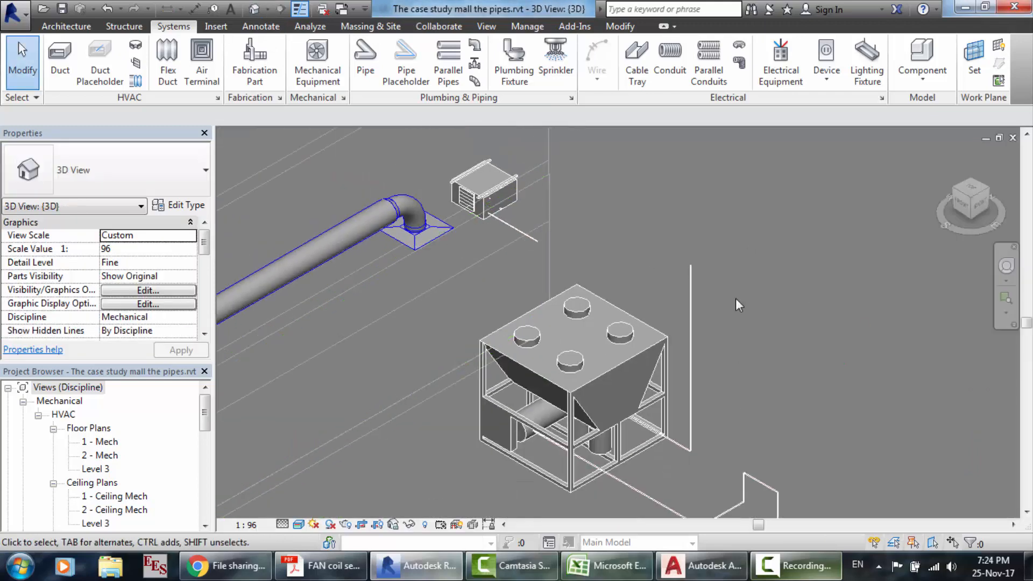
pyautogui.click(1004, 272)
pyautogui.moveTo(932, 337); pyautogui.dragTo(948, 321)
pyautogui.press('Escape')
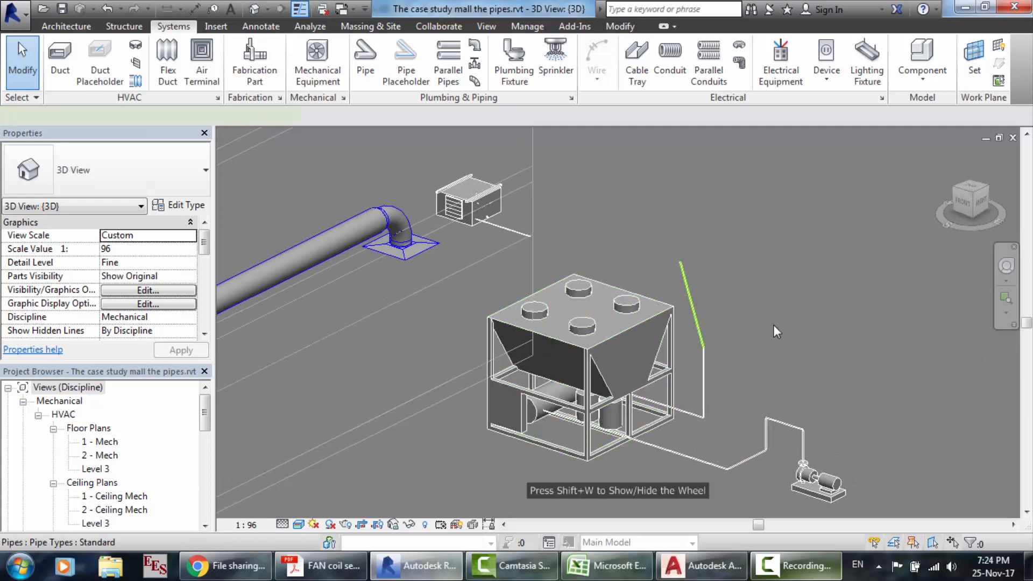
pyautogui.press('Delete')
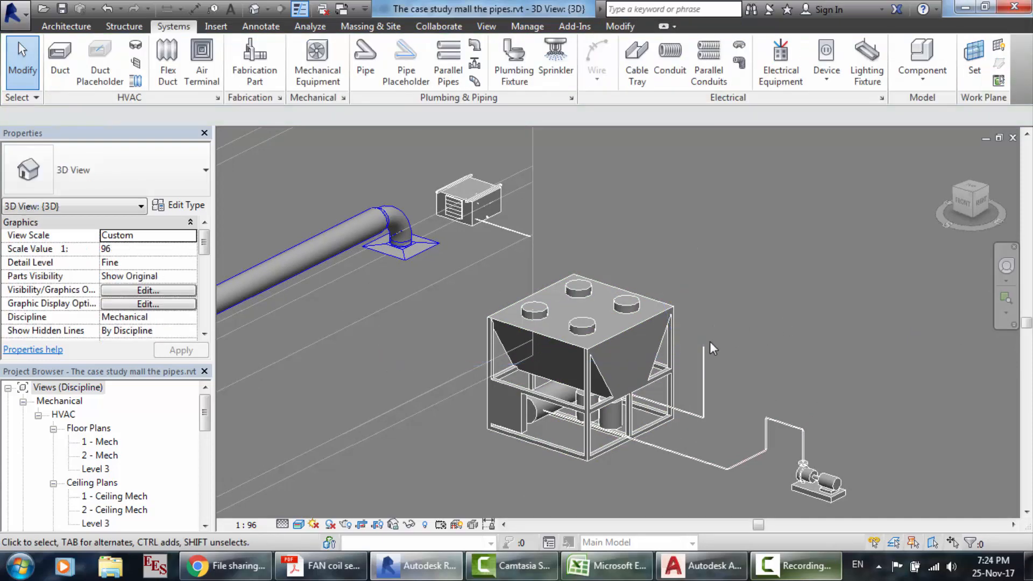
# - Delete the leftover generic elbow at the top end of the chiller's vertical riser pipe
pyautogui.scroll(3, 709, 341)
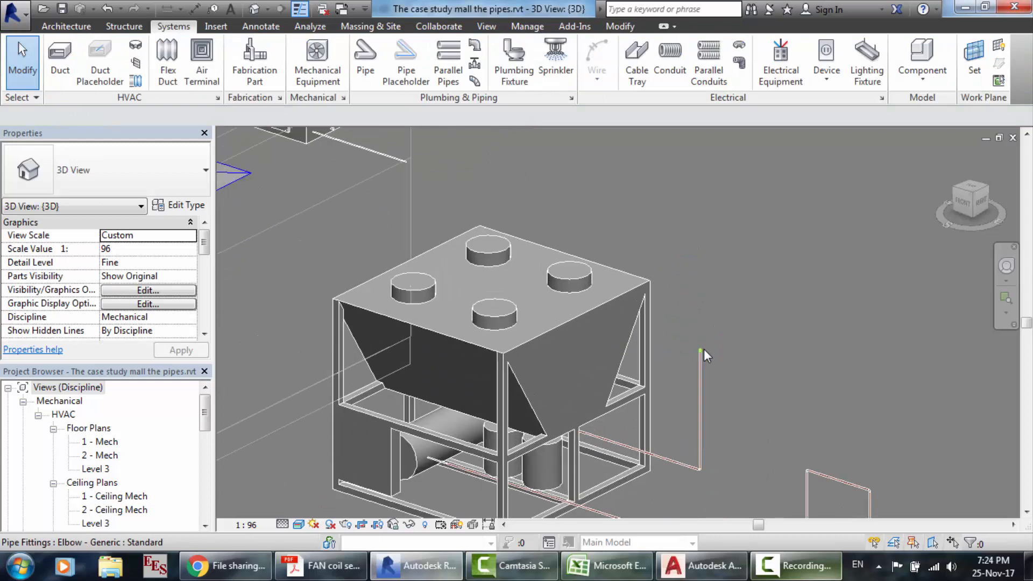
pyautogui.scroll(4, 704, 348)
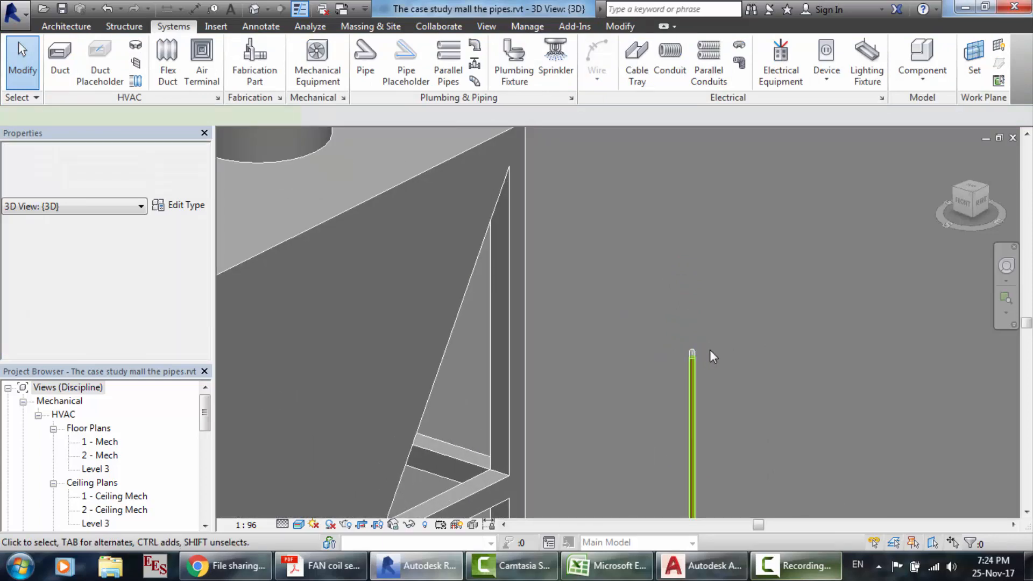
pyautogui.click(710, 350)
pyautogui.click(709, 350)
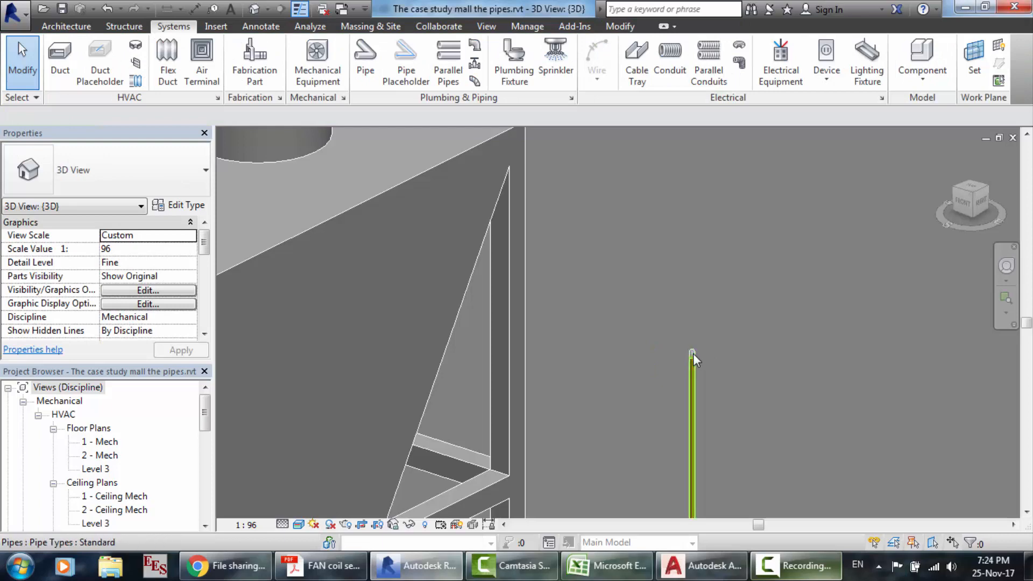
pyautogui.click(693, 355)
pyautogui.press('Escape')
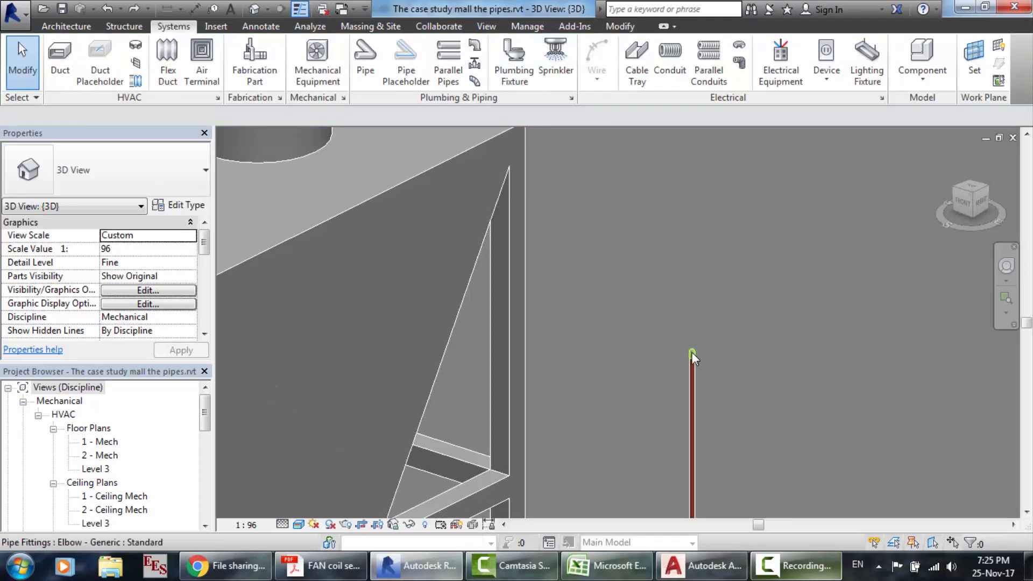
pyautogui.click(691, 352)
pyautogui.press('Escape')
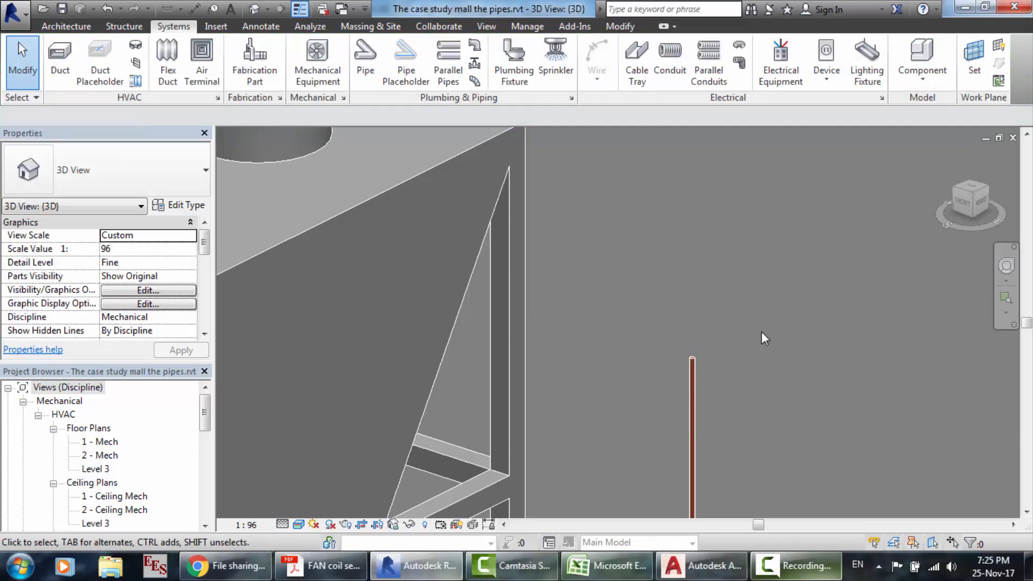
# - Try raising the upper end of the chiller's vertical riser pipe to an elevation of 3000 mm and of 4000 mm
pyautogui.click(692, 384)
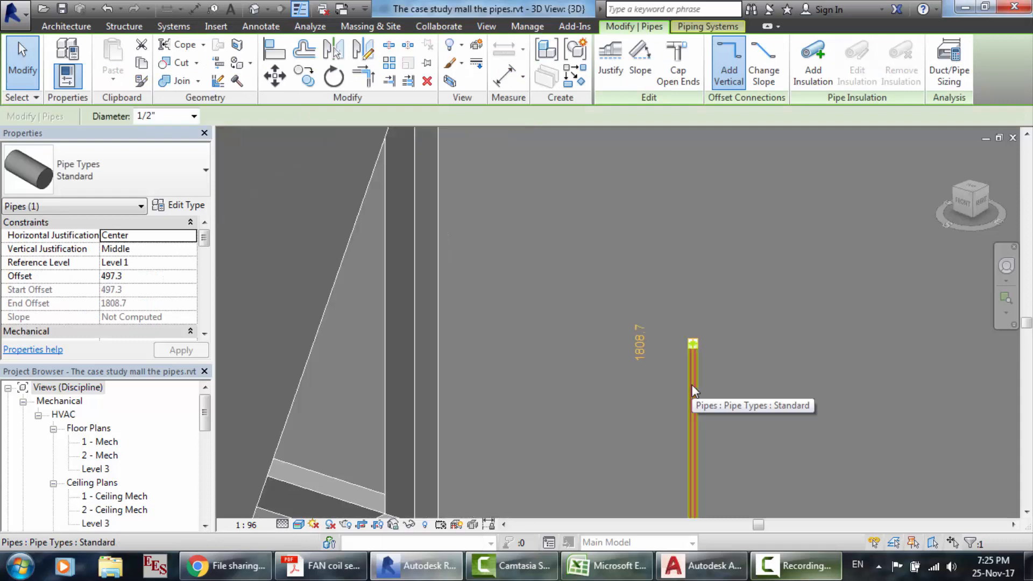
pyautogui.scroll(-3, 692, 384)
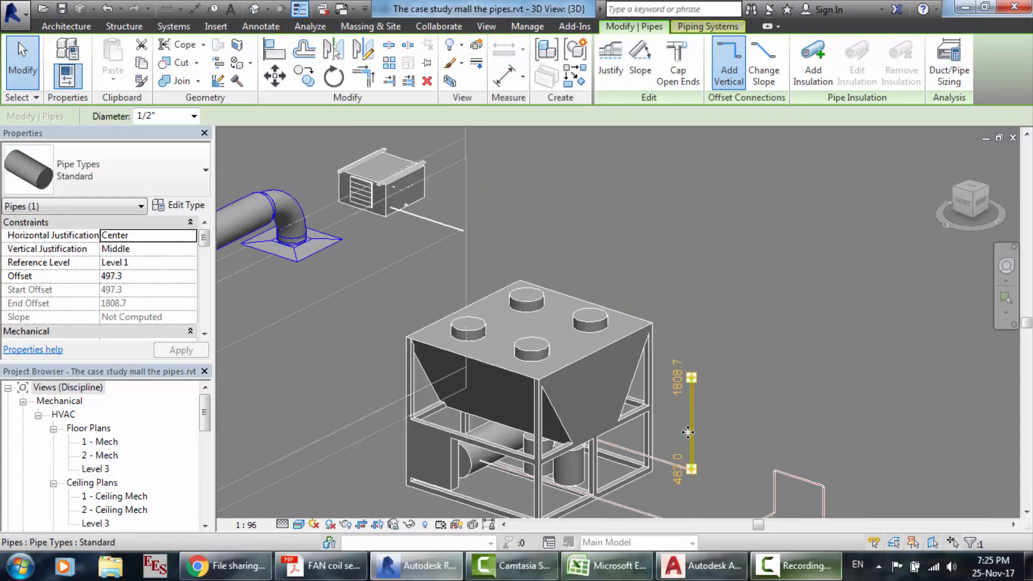
pyautogui.click(679, 383)
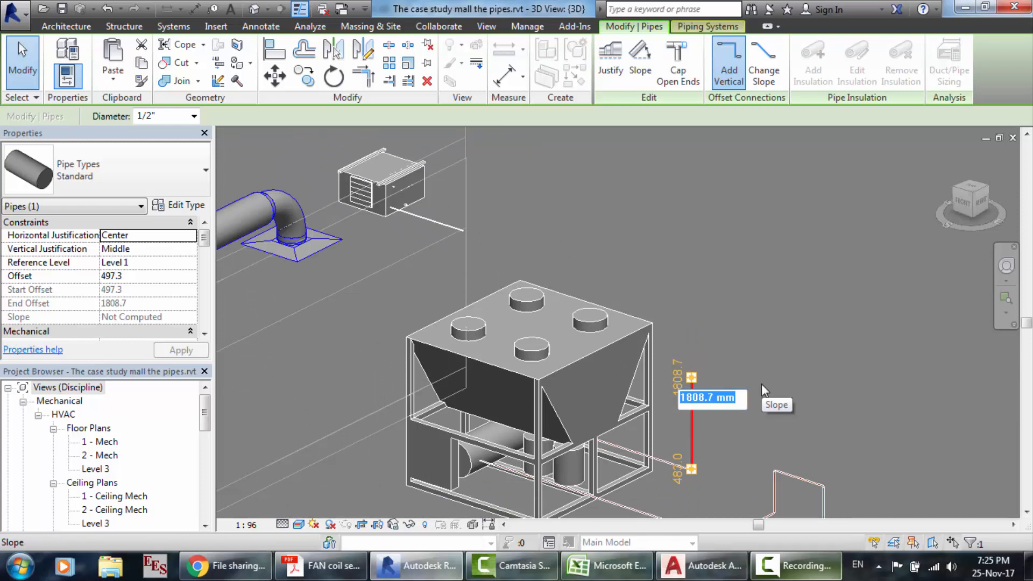
pyautogui.write('3000')
pyautogui.press('Return')
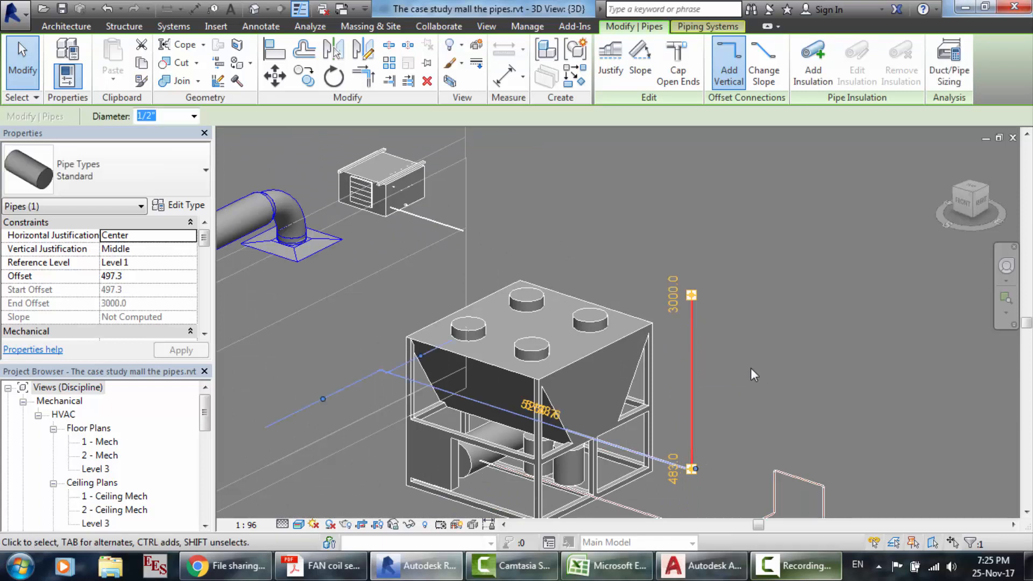
pyautogui.click(673, 296)
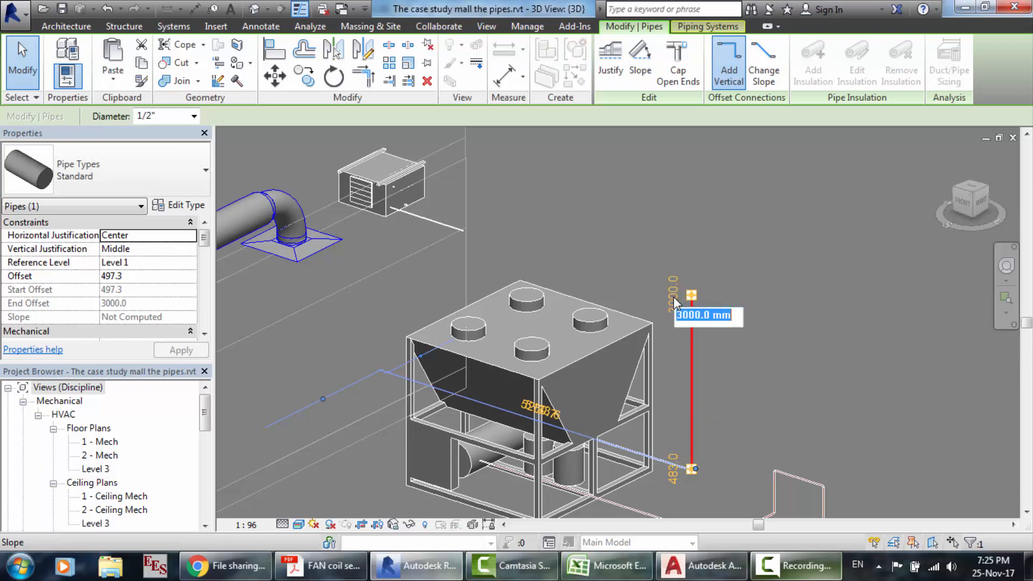
pyautogui.write('4000')
pyautogui.press('Return')
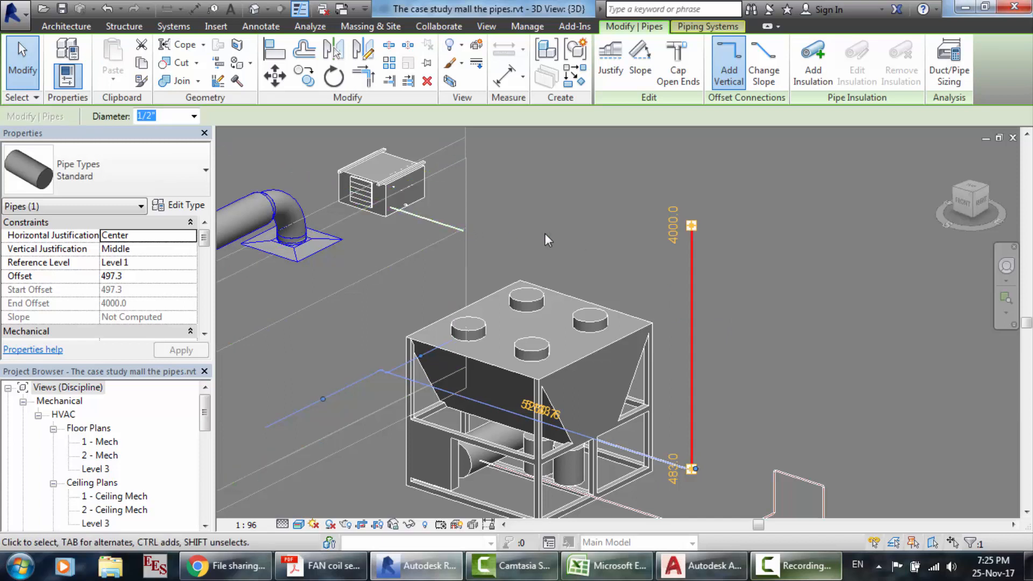
# - Set the upper end elevation of the chiller's vertical riser pipe to 3500 mm
pyautogui.scroll(2, 544, 233)
pyautogui.scroll(-1, 544, 233)
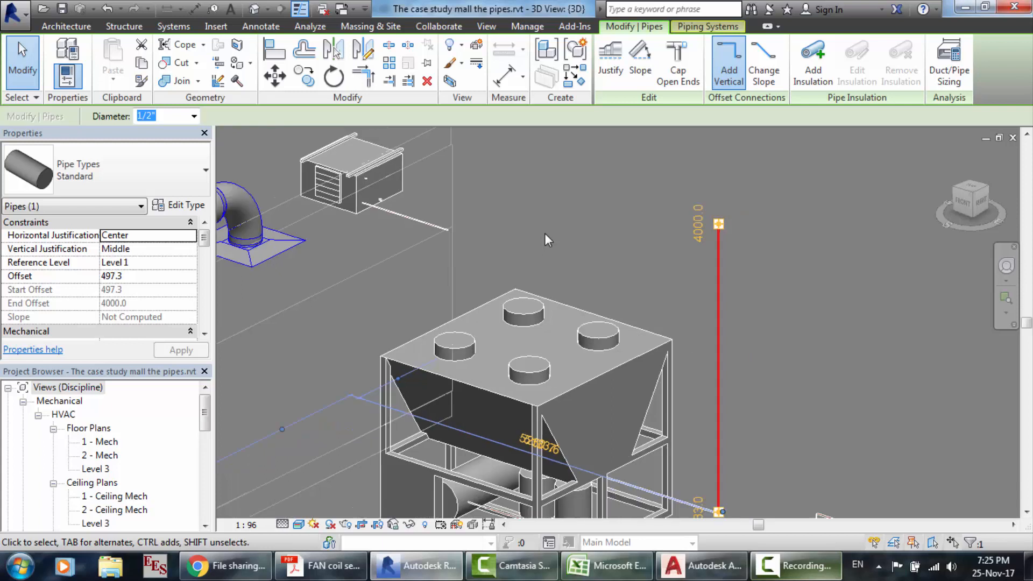
pyautogui.click(702, 225)
pyautogui.write('3')
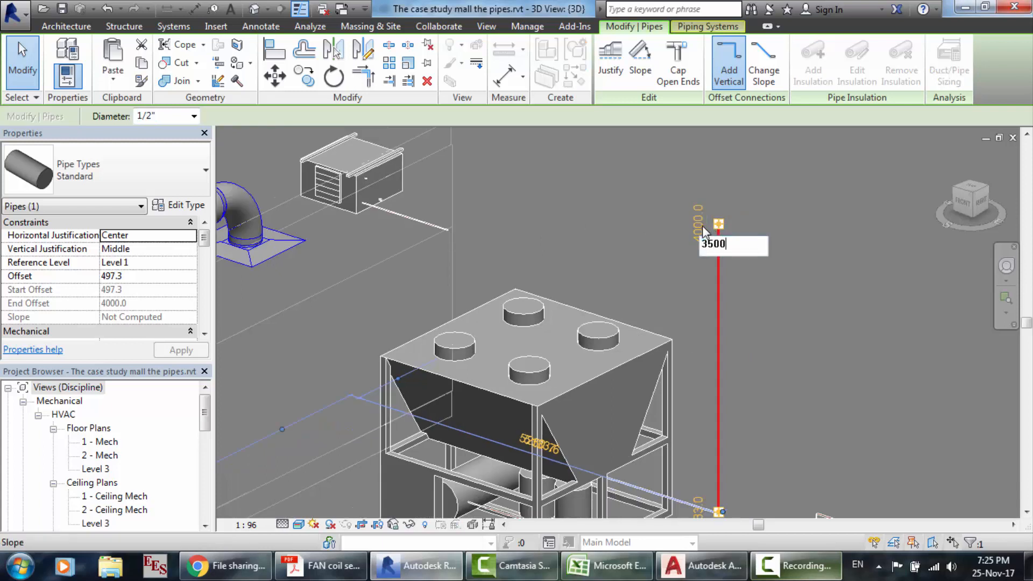
pyautogui.write('500')
pyautogui.press('Return')
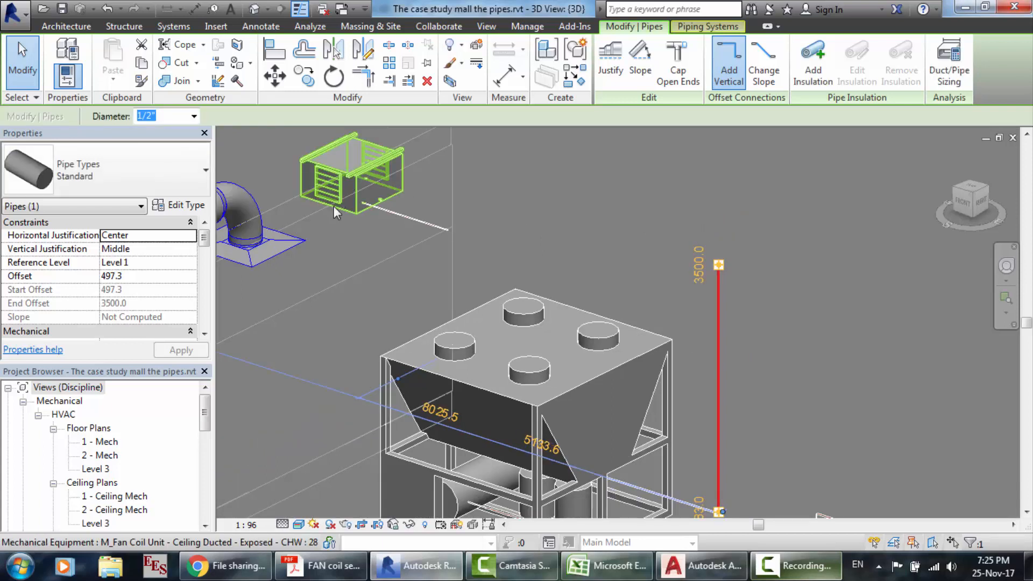
# - In the 1 - Mech floor plan, move the fan coil unit with its branch pipe so the pipe's free end meets the riser
pyautogui.doubleClick(107, 442)
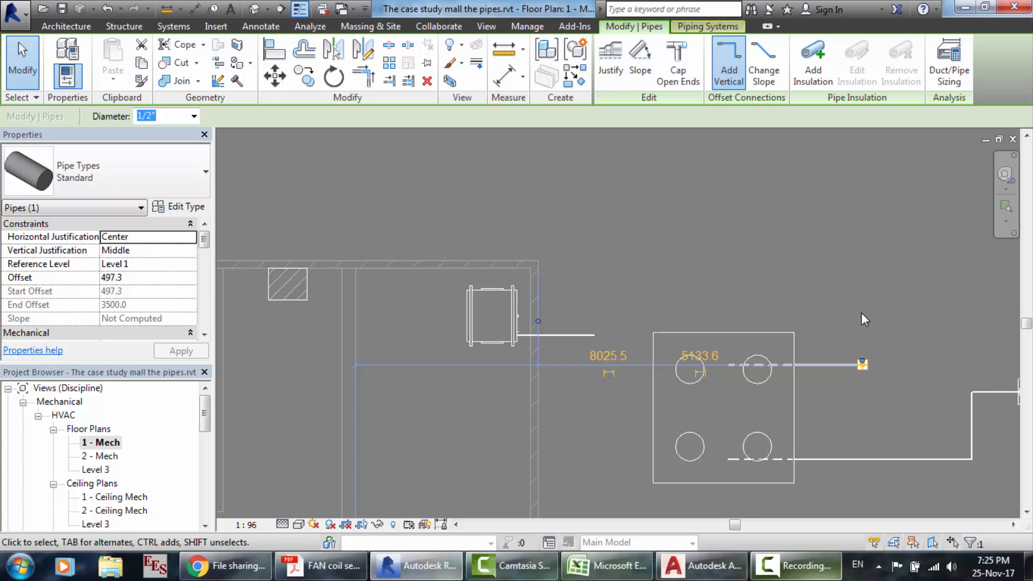
pyautogui.scroll(1, 863, 319)
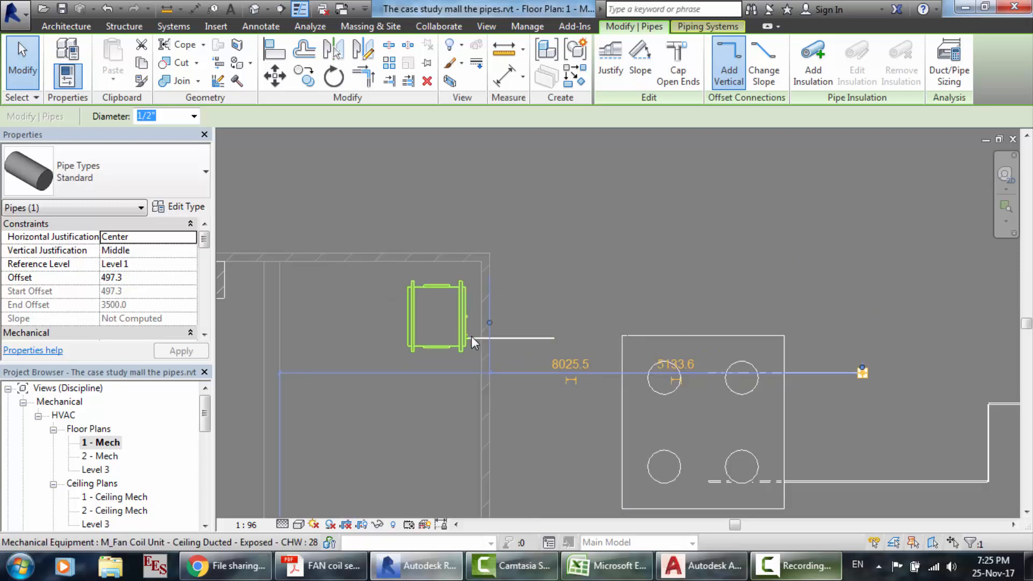
pyautogui.click(447, 340)
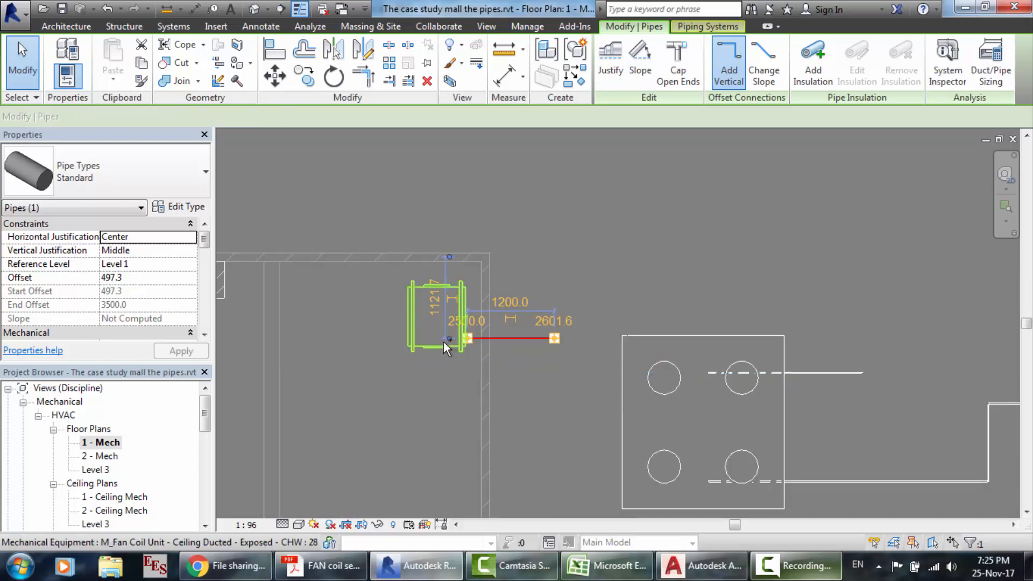
pyautogui.click(275, 78)
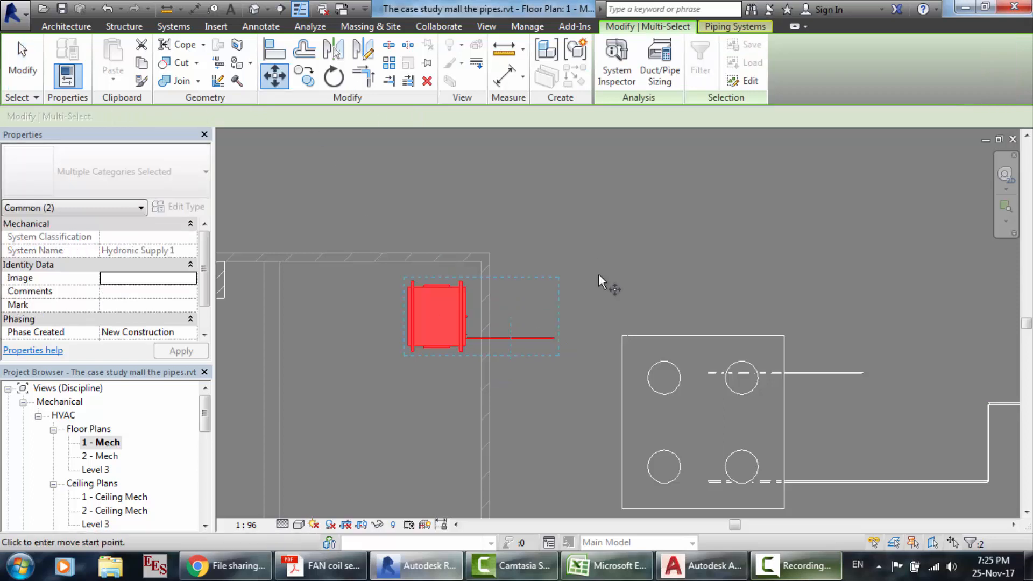
pyautogui.click(554, 339)
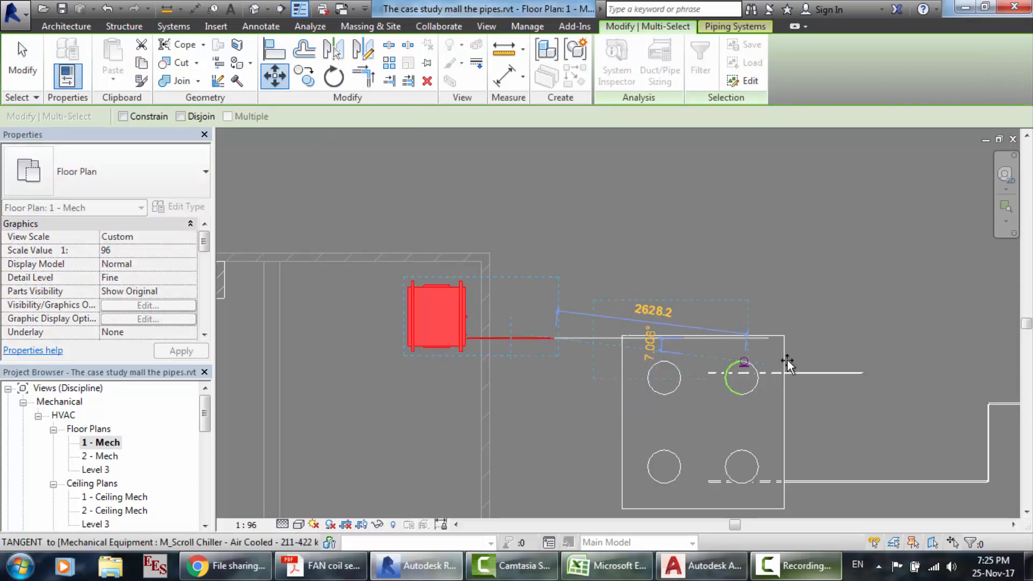
pyautogui.click(861, 371)
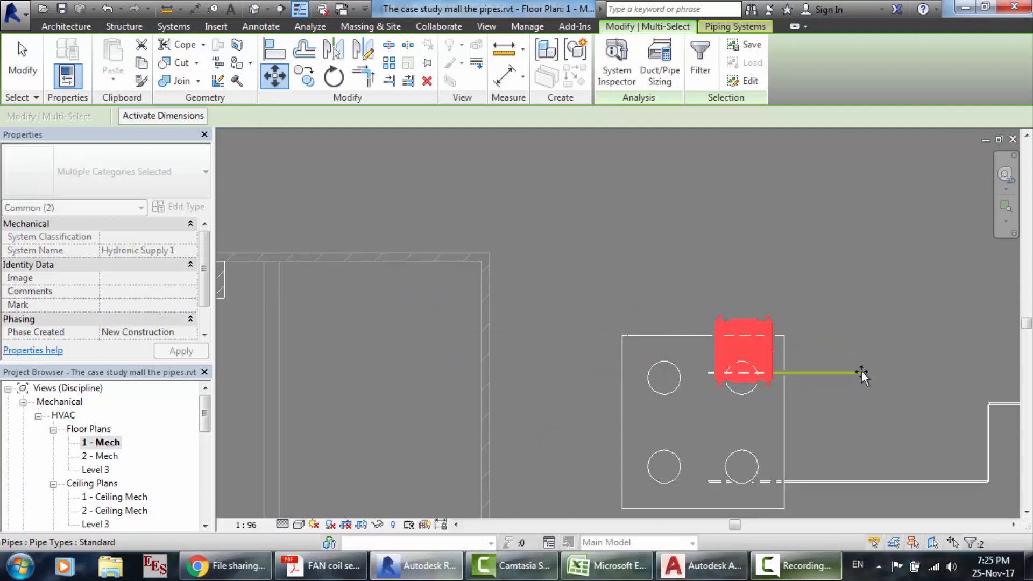
# - Move the fan coil unit and branch pipe horizontally back into the room, then shift them 700 mm toward the wall beside the chiller
pyautogui.click(275, 75)
pyautogui.click(762, 344)
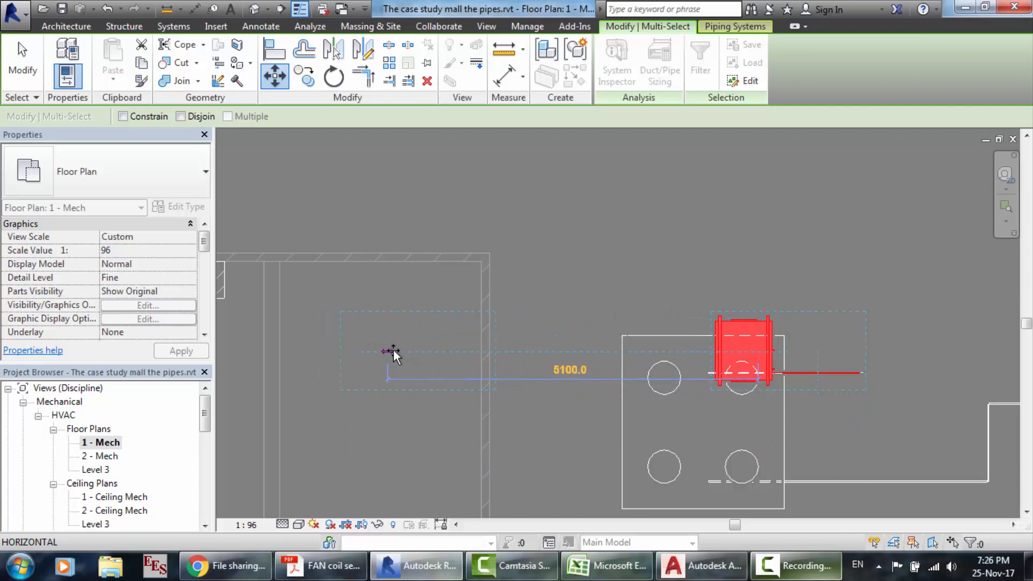
pyautogui.click(402, 350)
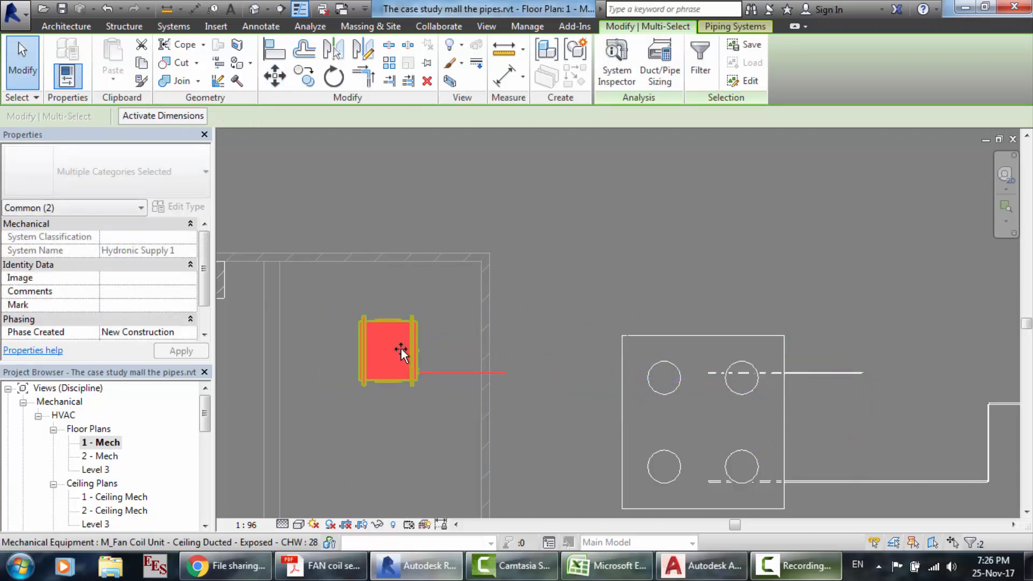
pyautogui.click(279, 79)
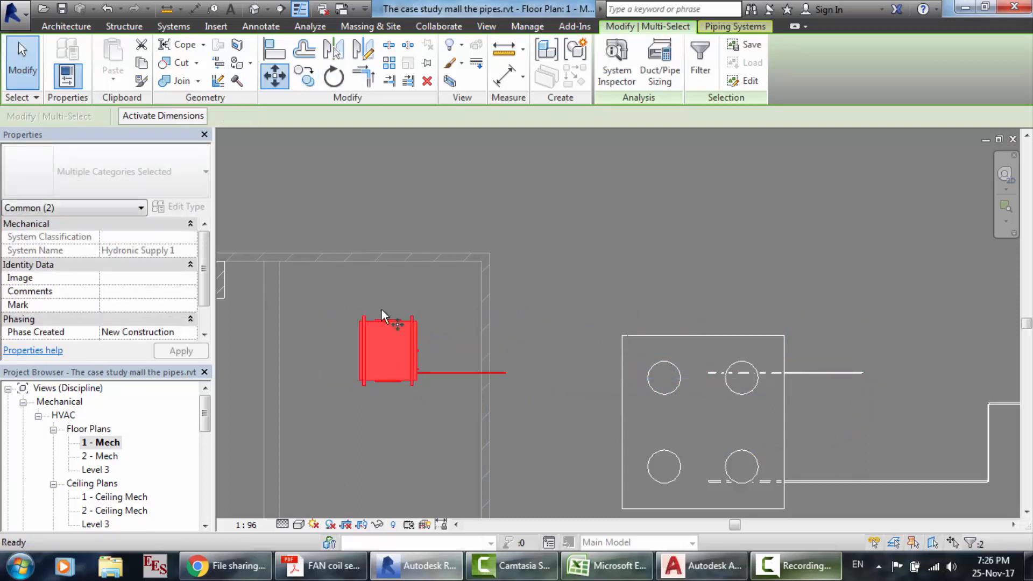
pyautogui.click(388, 341)
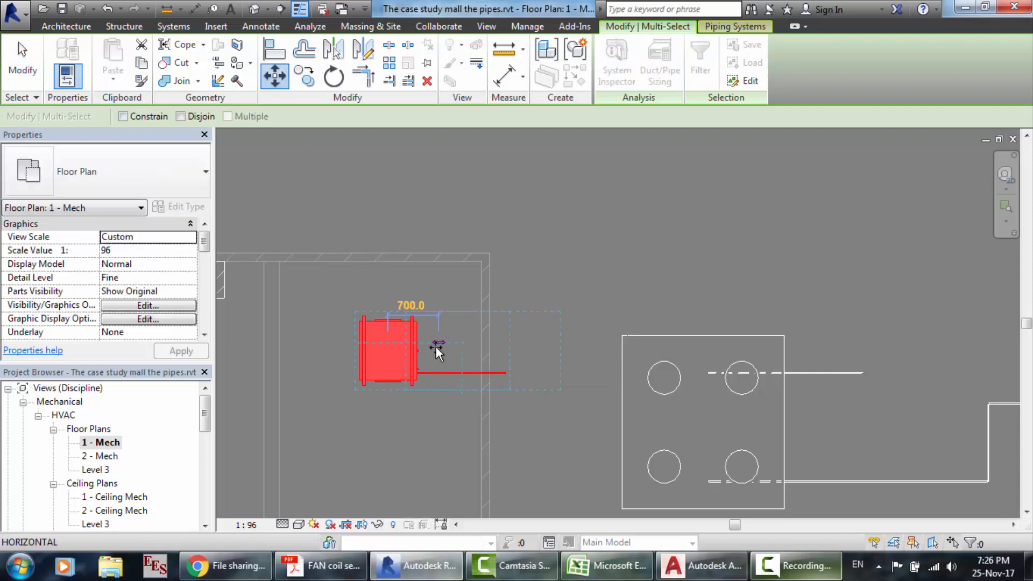
pyautogui.click(436, 346)
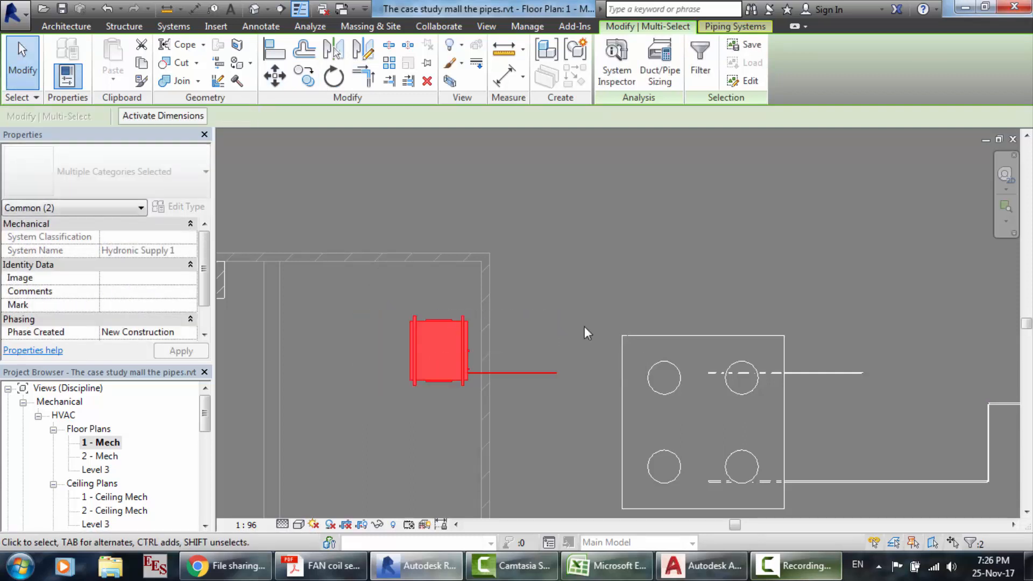
pyautogui.press('Escape')
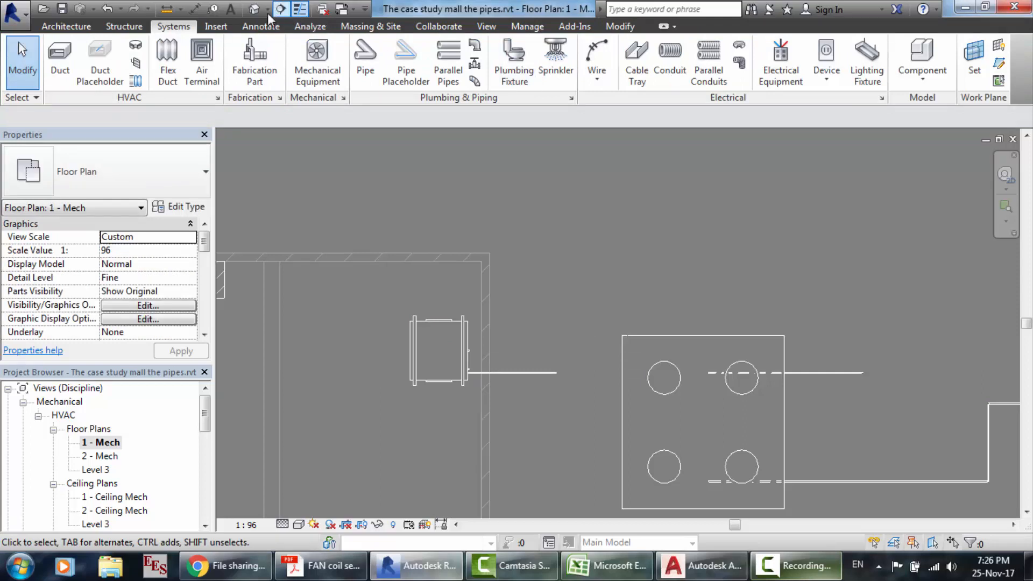
# - In the default 3D view, draw a 1/4" Standard pipe about 4207 mm long from the branch pipe's free end to the vertical riser
pyautogui.click(253, 10)
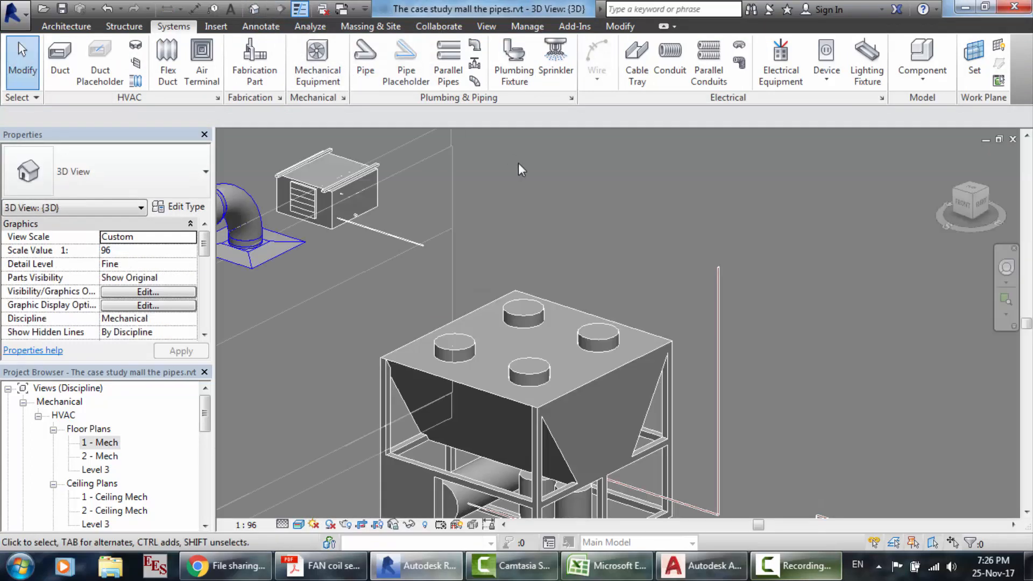
pyautogui.click(410, 239)
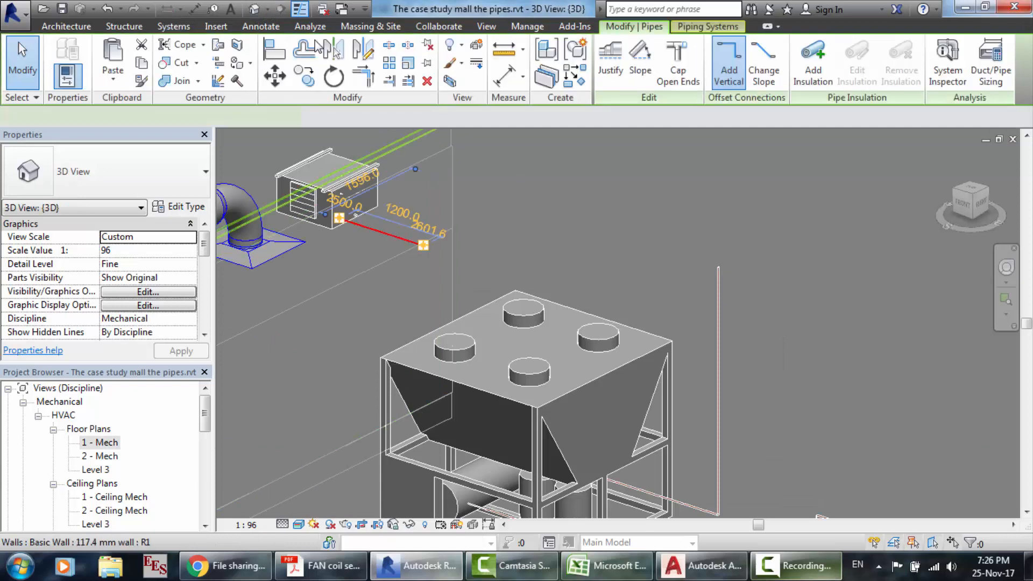
pyautogui.click(185, 27)
pyautogui.click(366, 59)
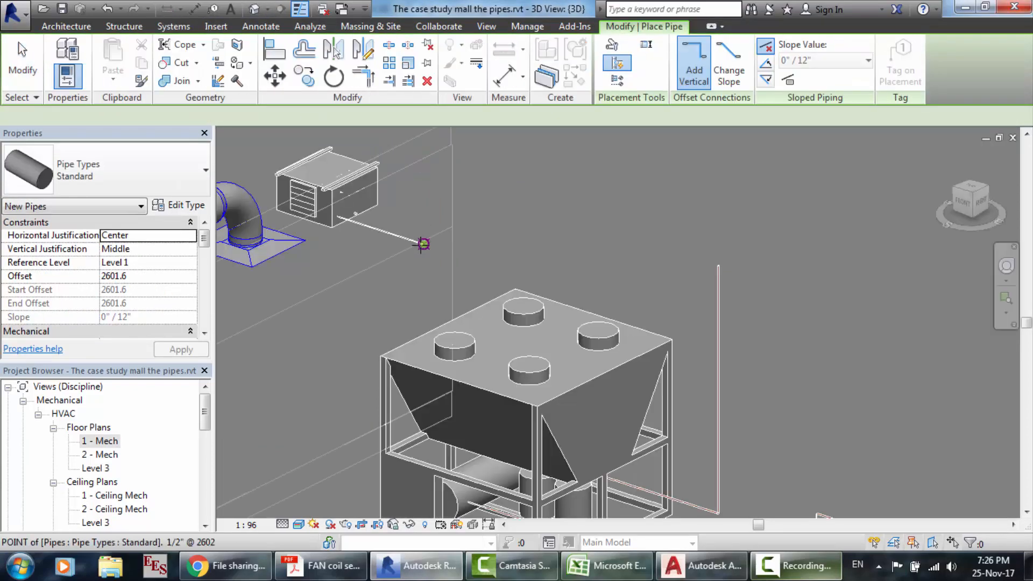
pyautogui.click(423, 244)
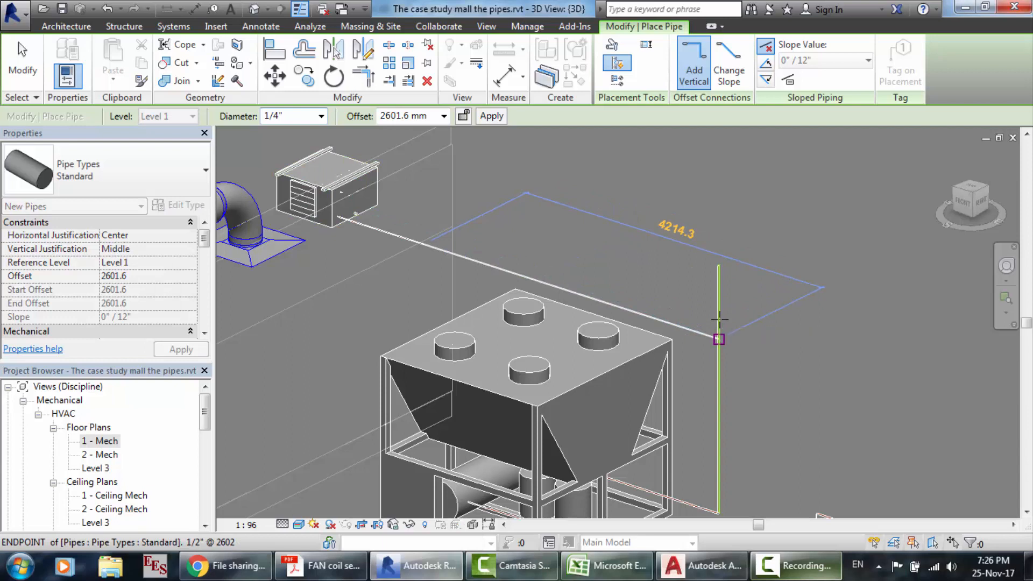
pyautogui.scroll(1, 719, 319)
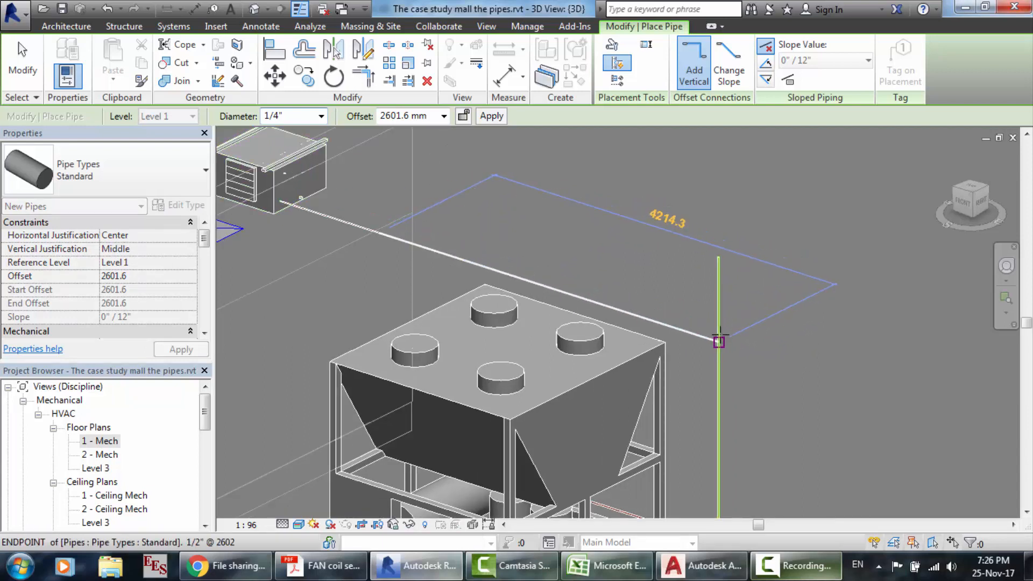
pyautogui.scroll(2, 719, 342)
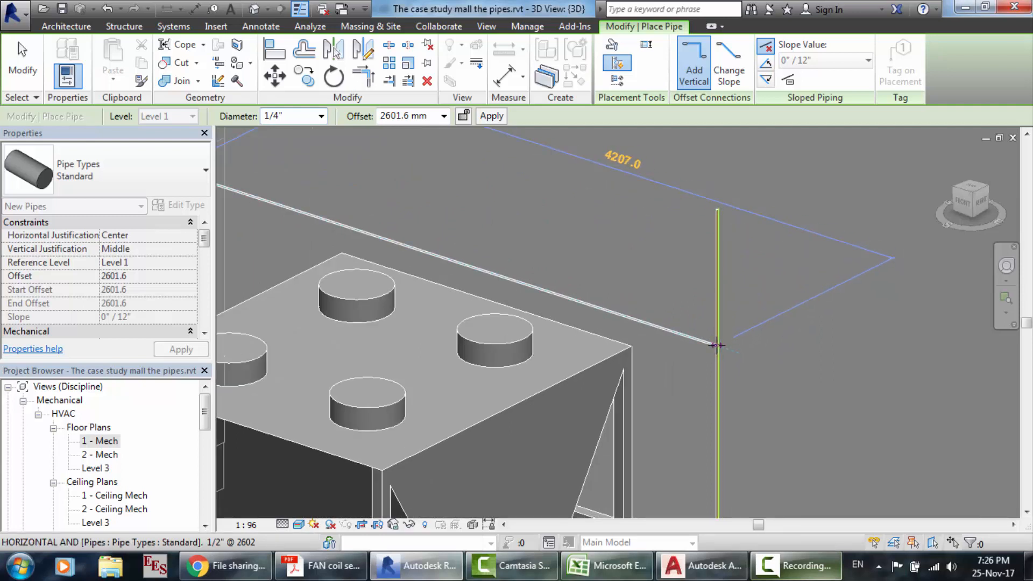
pyautogui.click(716, 345)
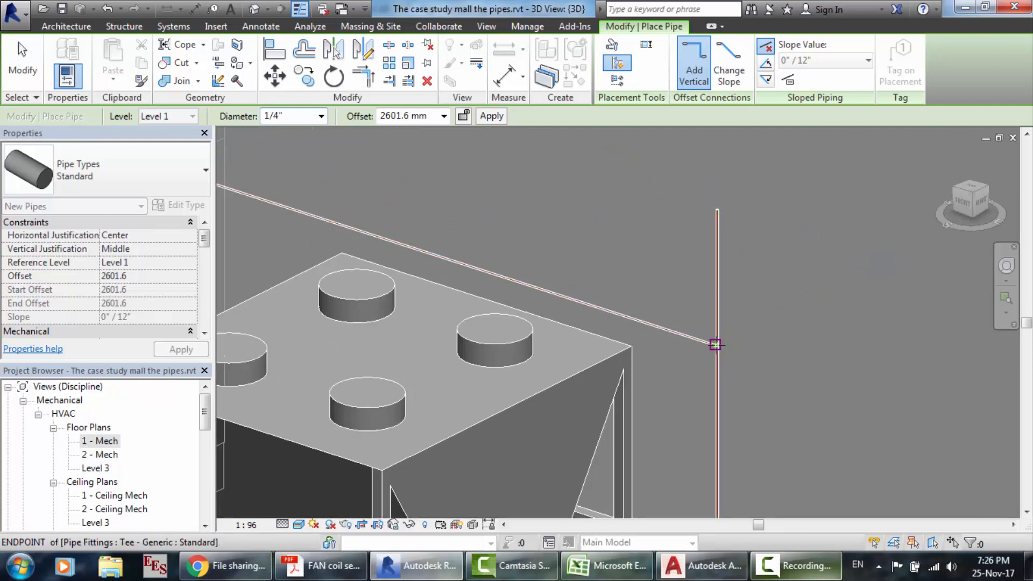
pyautogui.scroll(6, 741, 335)
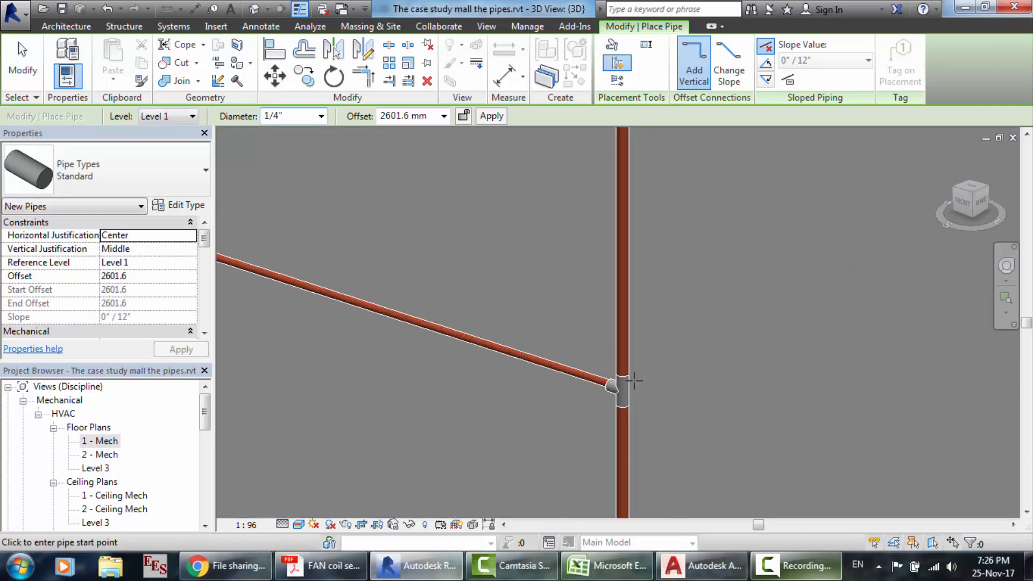
# - End pipe placement and select the vertical pipe directly above the tee
pyautogui.press('Escape')
pyautogui.press('Escape')
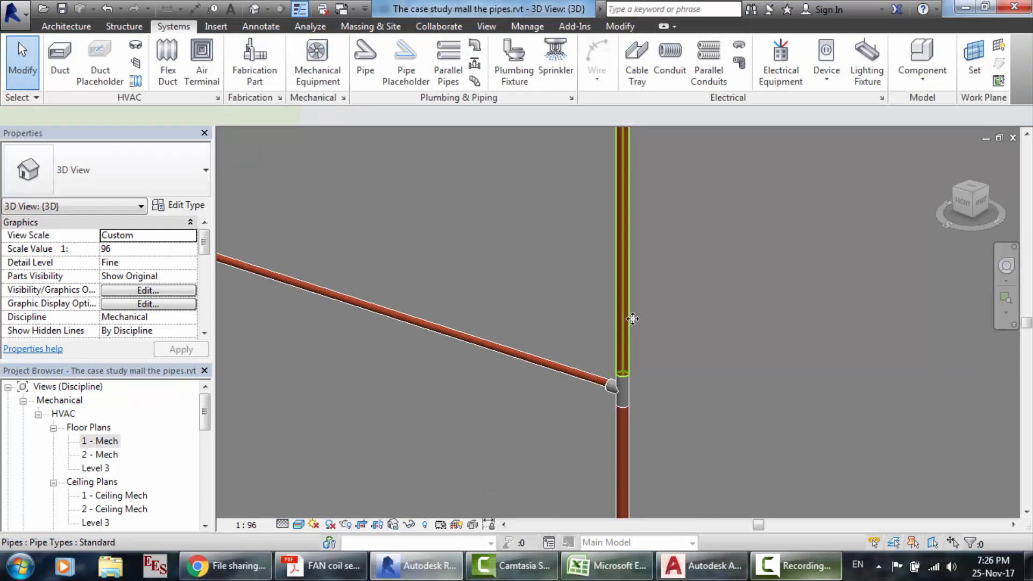
pyautogui.click(632, 319)
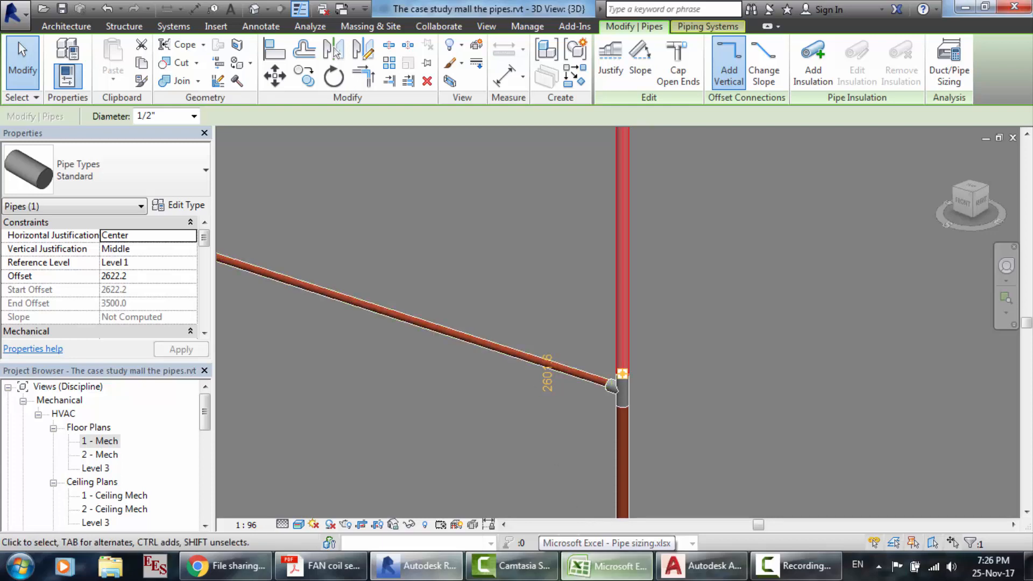
# - Check the nominal diameter of pipe section C against the Excel pipe sizing sheet and the AutoCAD pipe layout, and return to Revit
pyautogui.click(607, 565)
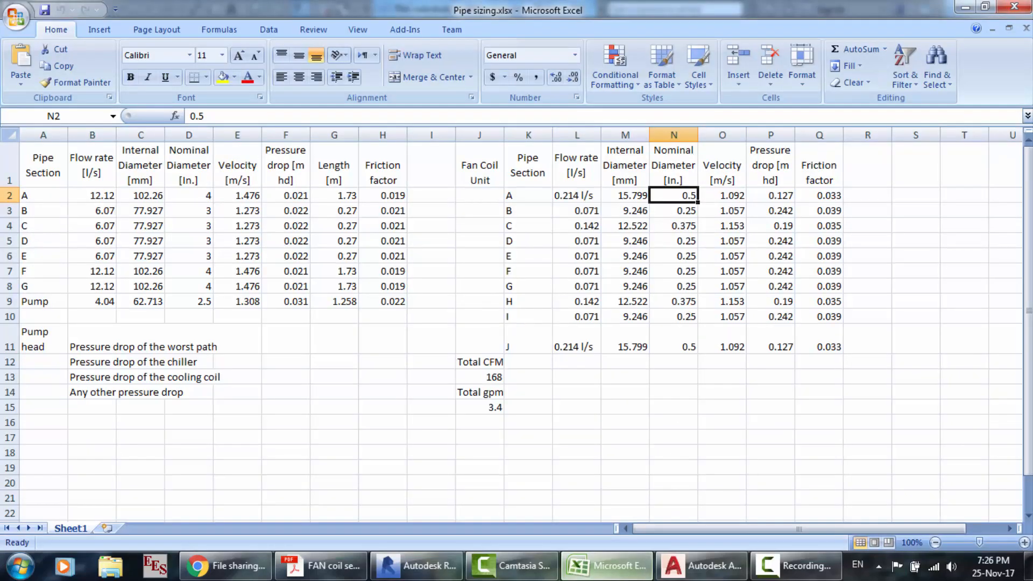
pyautogui.click(701, 565)
pyautogui.scroll(-4, 488, 288)
pyautogui.scroll(5, 488, 291)
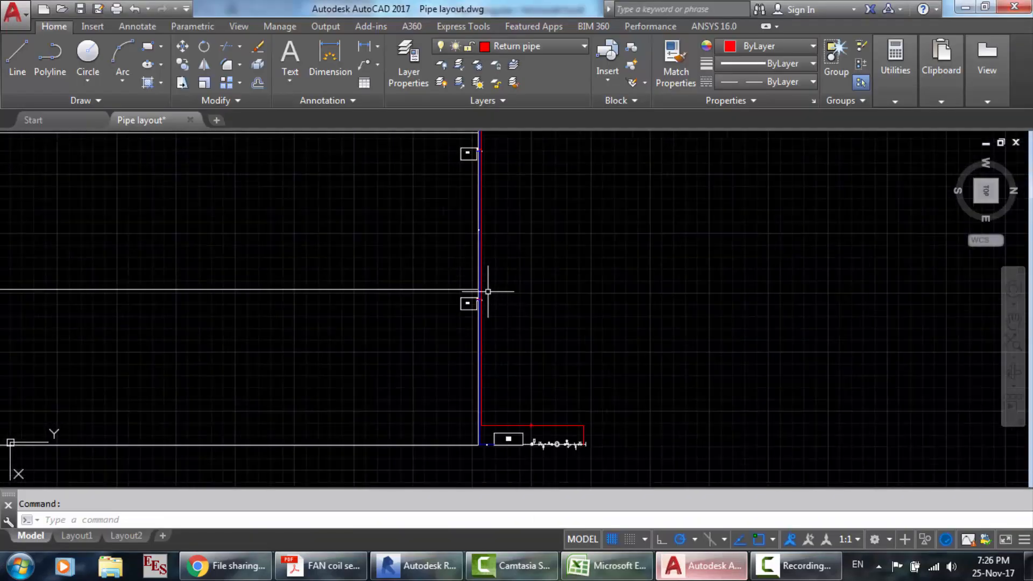
pyautogui.scroll(3, 468, 132)
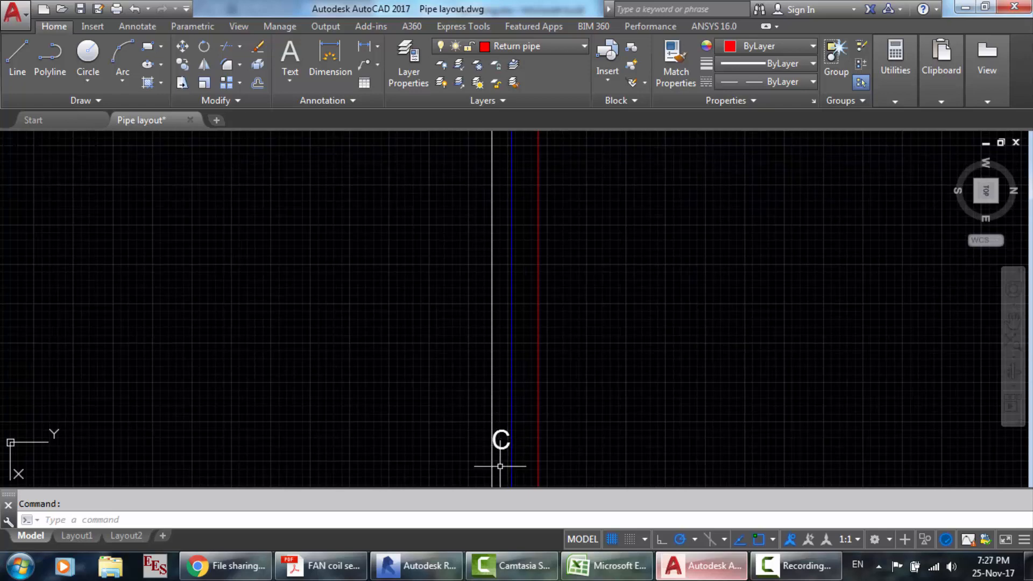
pyautogui.scroll(-8, 500, 446)
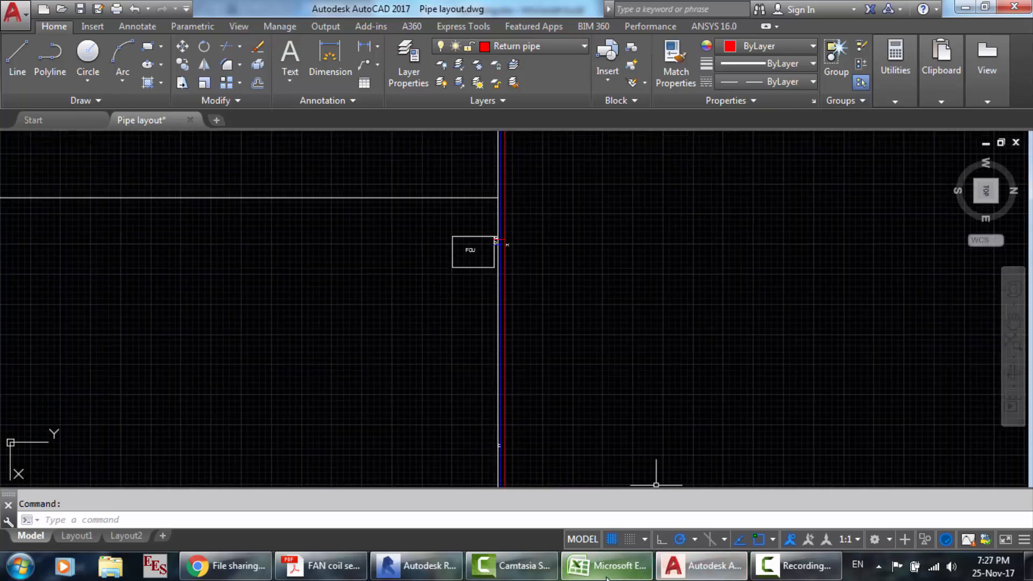
pyautogui.click(623, 566)
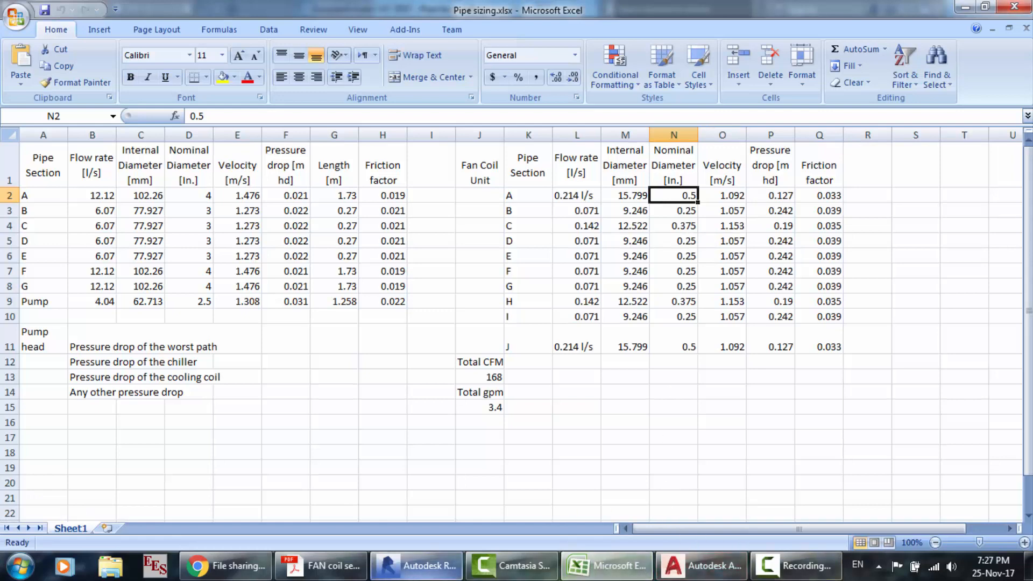
pyautogui.click(417, 565)
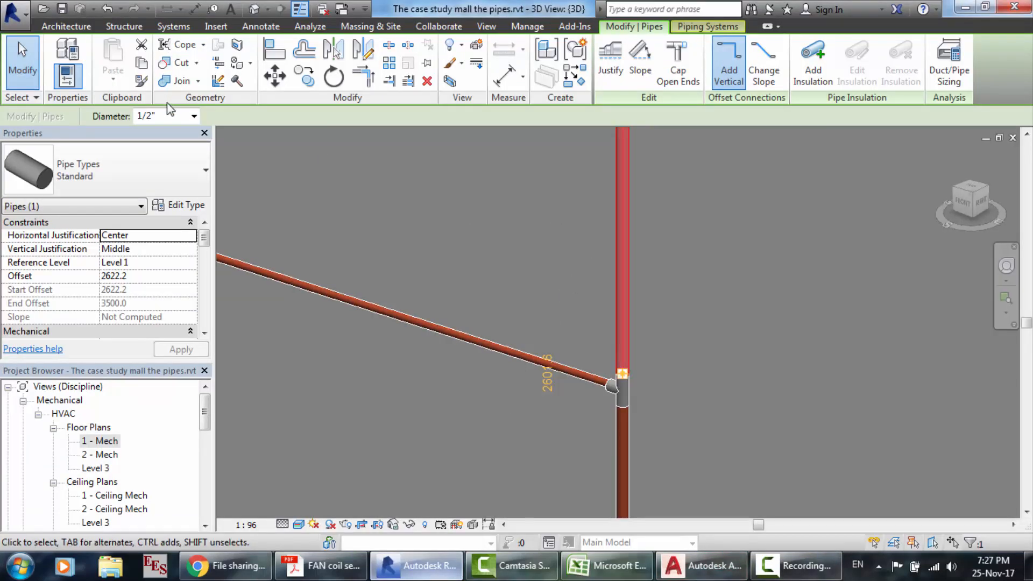
# - Try to set the diameter of the vertical pipe above the tee with the decimal value .375
pyautogui.click(160, 115)
pyautogui.write('.375')
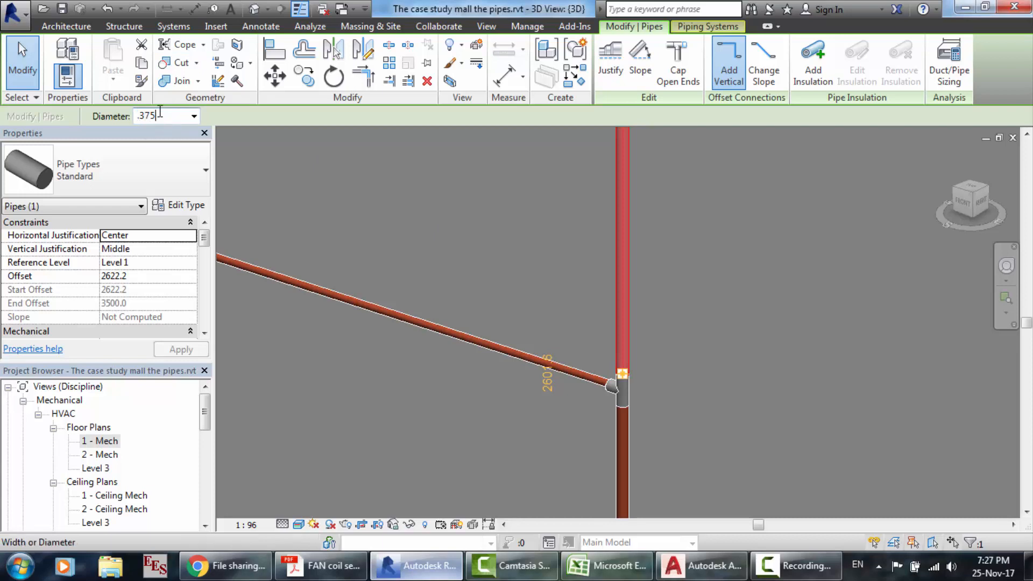
pyautogui.press('Return')
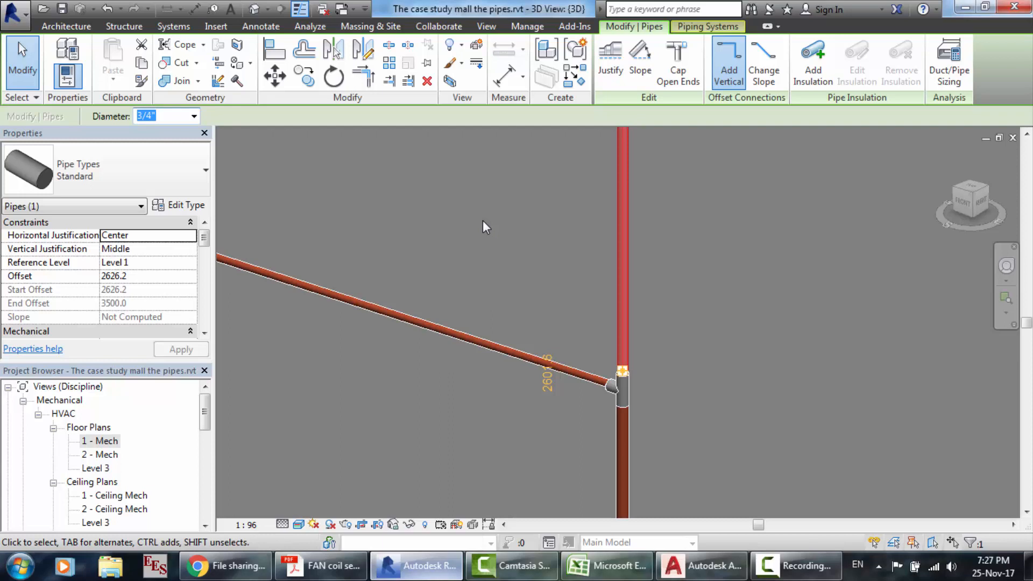
pyautogui.click(483, 226)
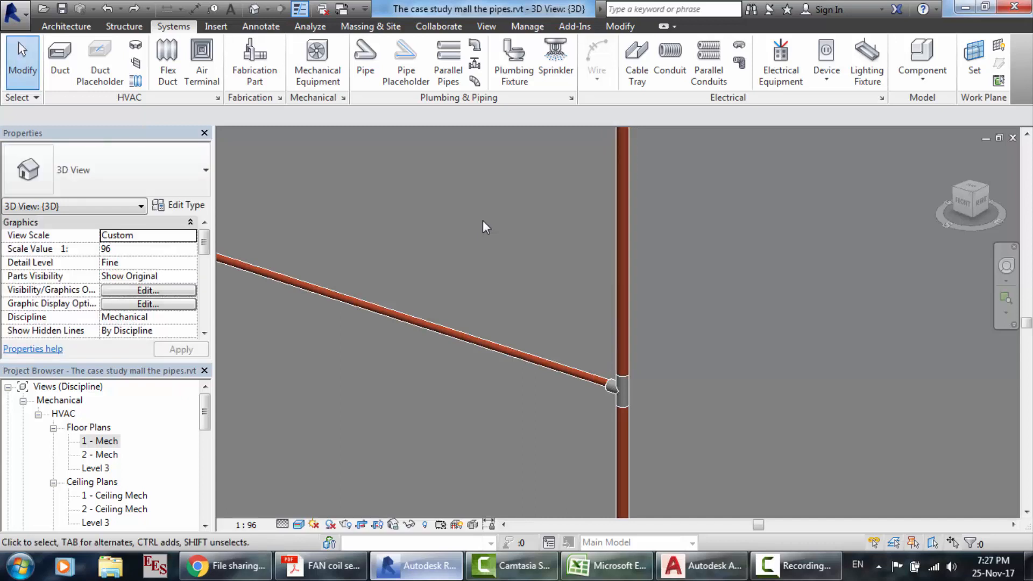
# - Set the diameter of the vertical pipe above the tee to 3/8" and clear the selection
pyautogui.click(622, 266)
pyautogui.click(166, 115)
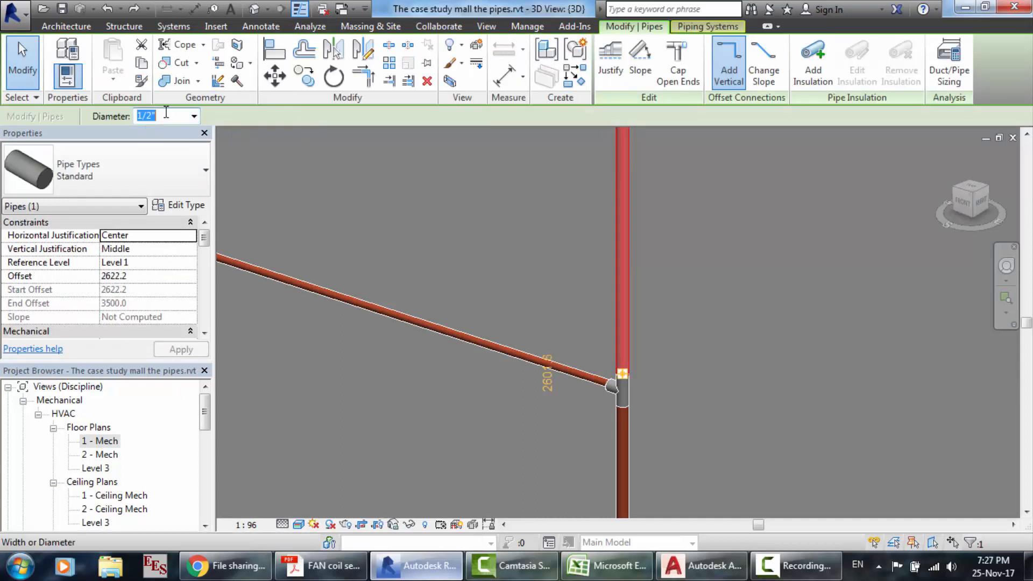
pyautogui.write('3/8')
pyautogui.press('Return')
pyautogui.click(194, 116)
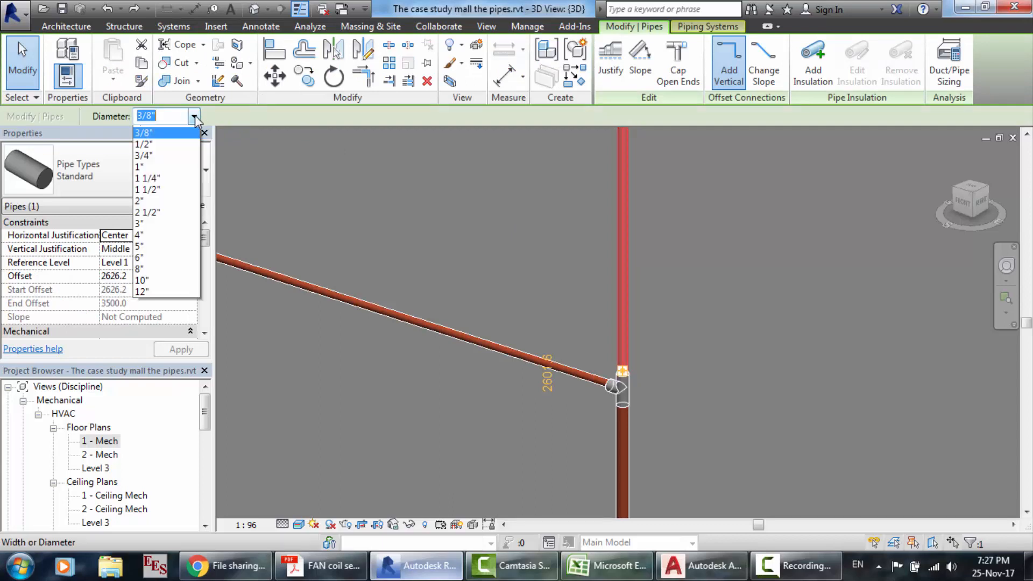
pyautogui.press('Escape')
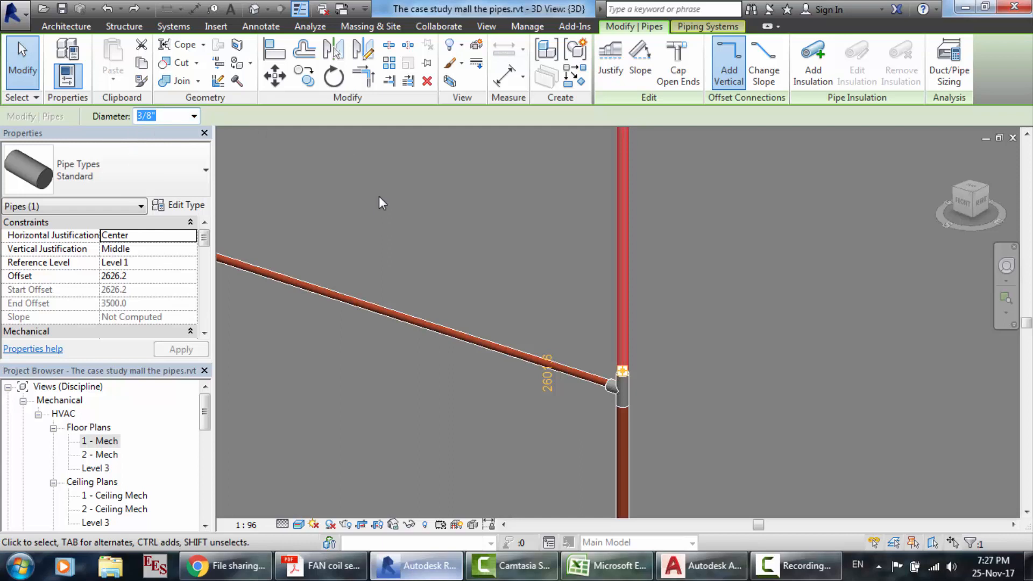
pyautogui.press('Escape')
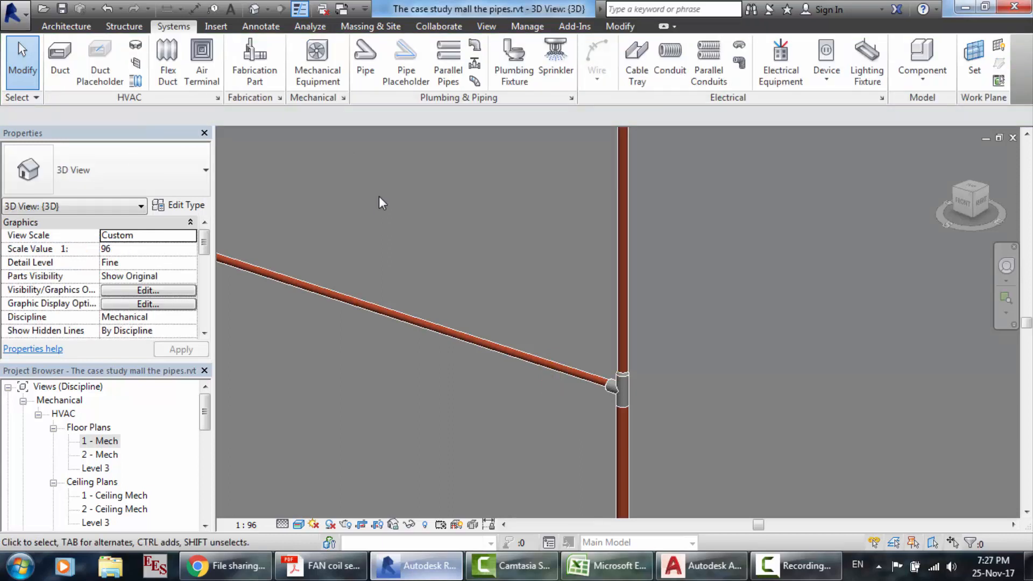
# - Examine the fan coil unit and its branch pipe in 3D and in the 2 - Mech and 1 - Mech floor plans, ending in 3D
pyautogui.scroll(-6, 379, 197)
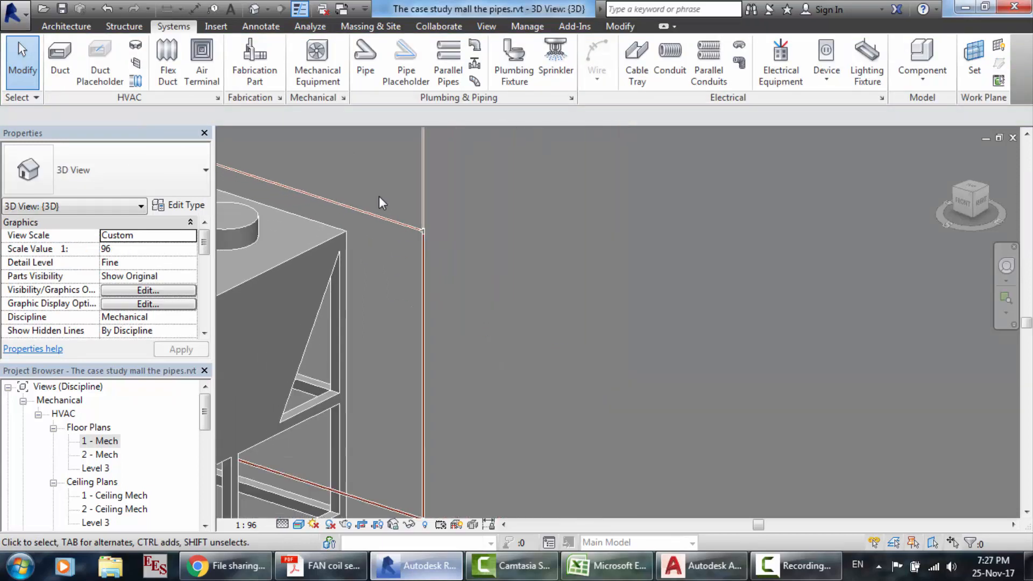
pyautogui.scroll(-6, 379, 195)
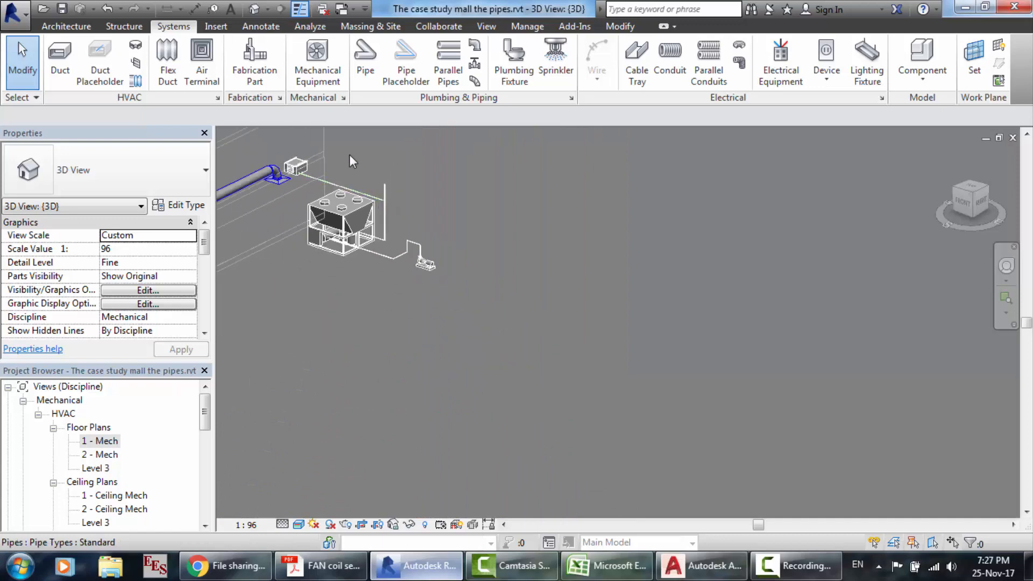
pyautogui.scroll(8, 282, 135)
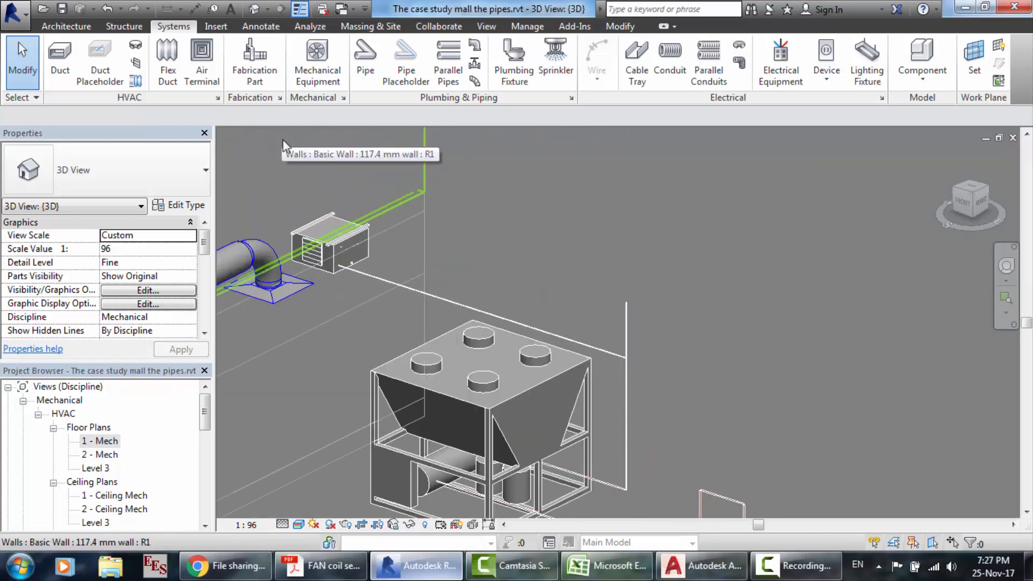
pyautogui.click(446, 298)
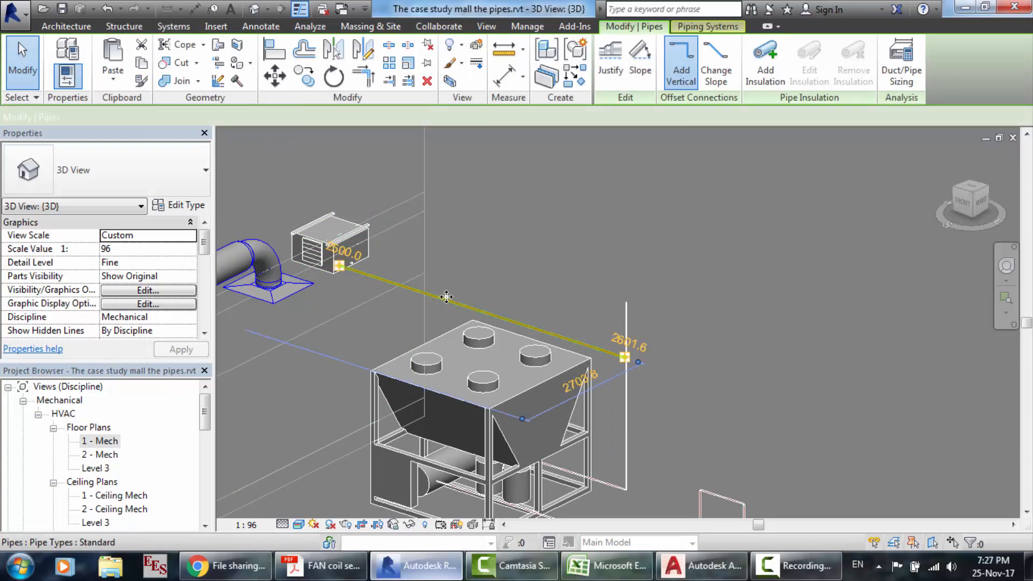
pyautogui.click(476, 171)
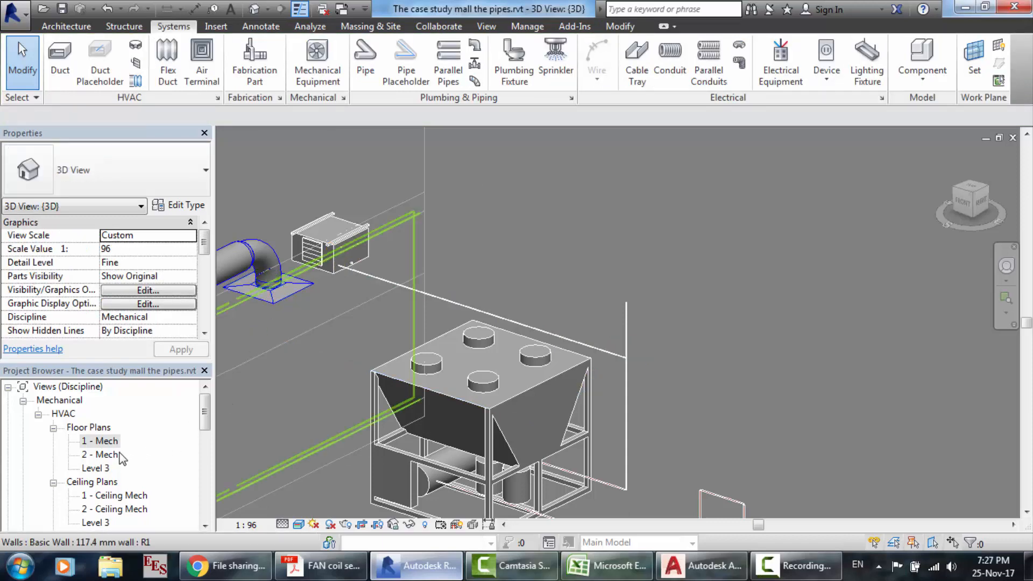
pyautogui.doubleClick(106, 454)
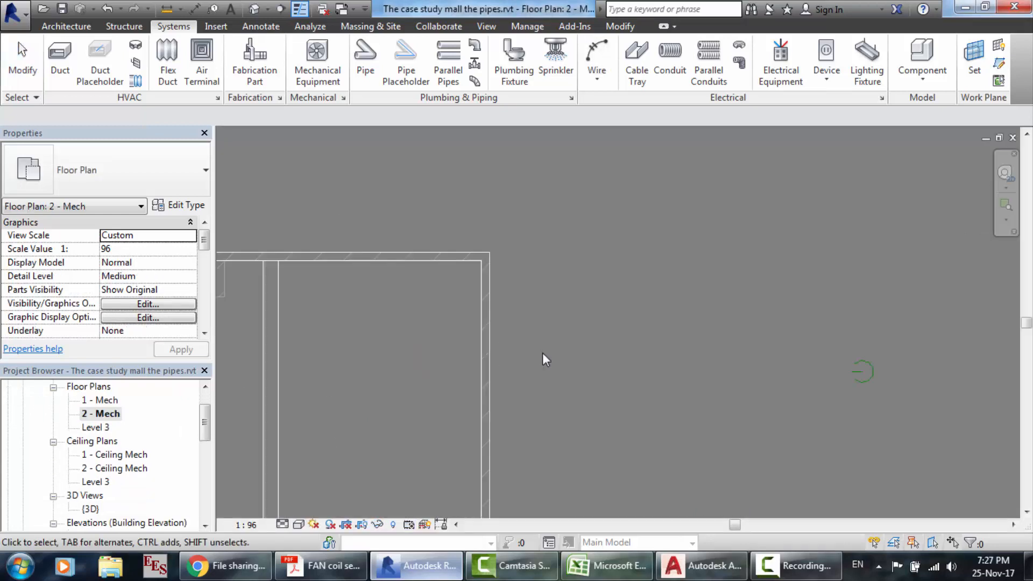
pyautogui.scroll(-2, 542, 352)
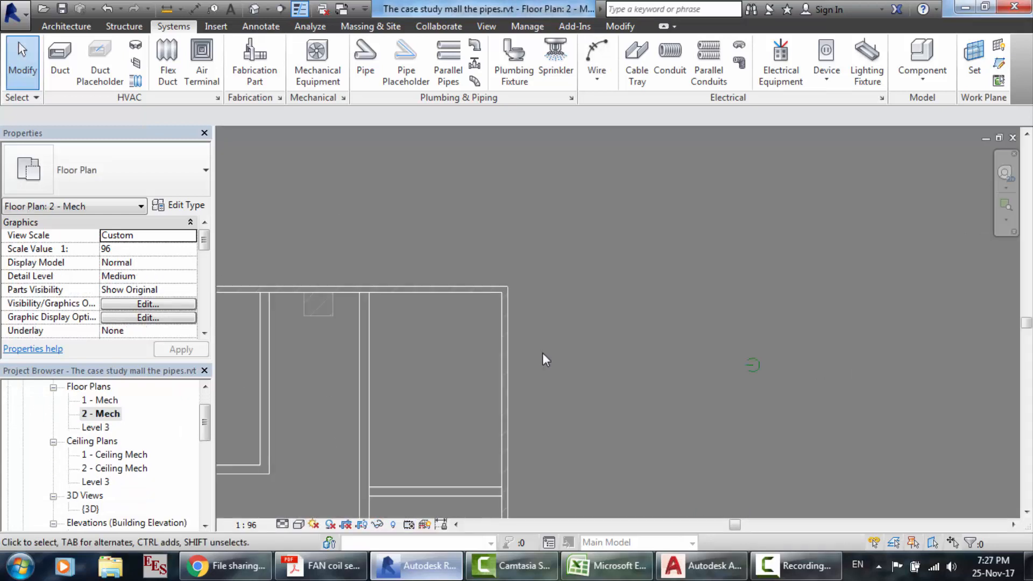
pyautogui.doubleClick(106, 399)
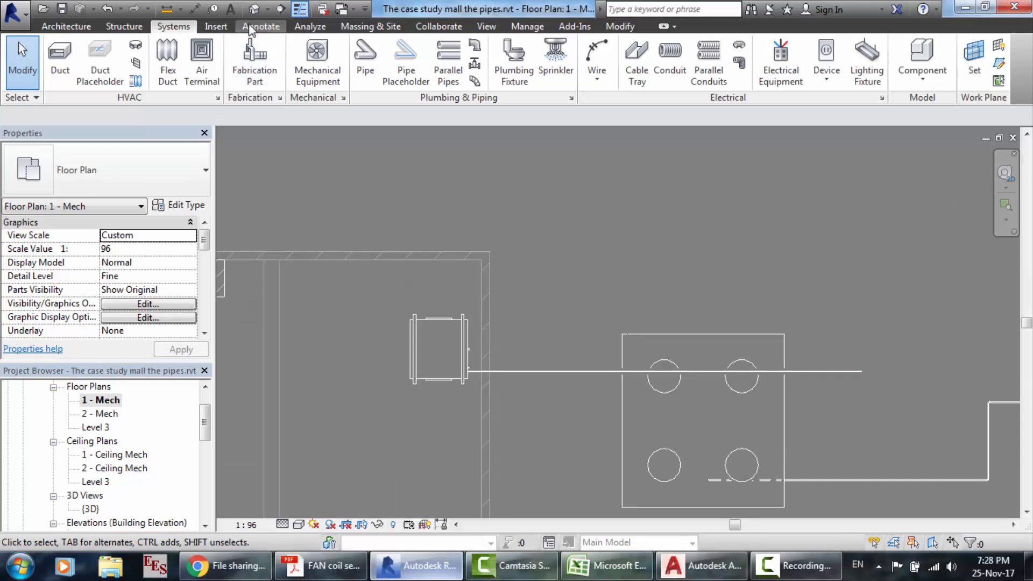
pyautogui.click(254, 8)
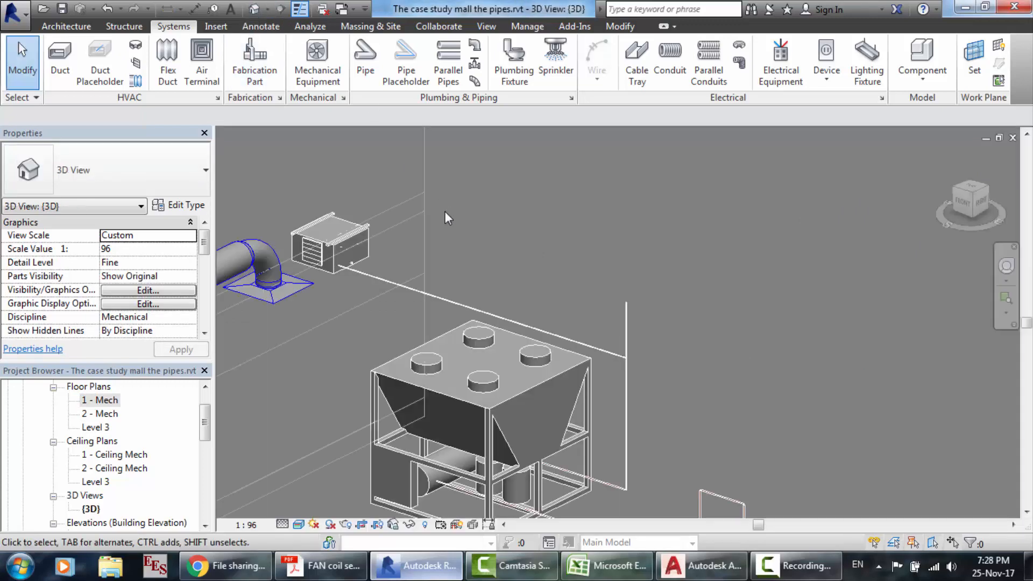
# - Copy the fan coil unit together with its branch pipe by about 4600 mm at about 128°
pyautogui.click(344, 247)
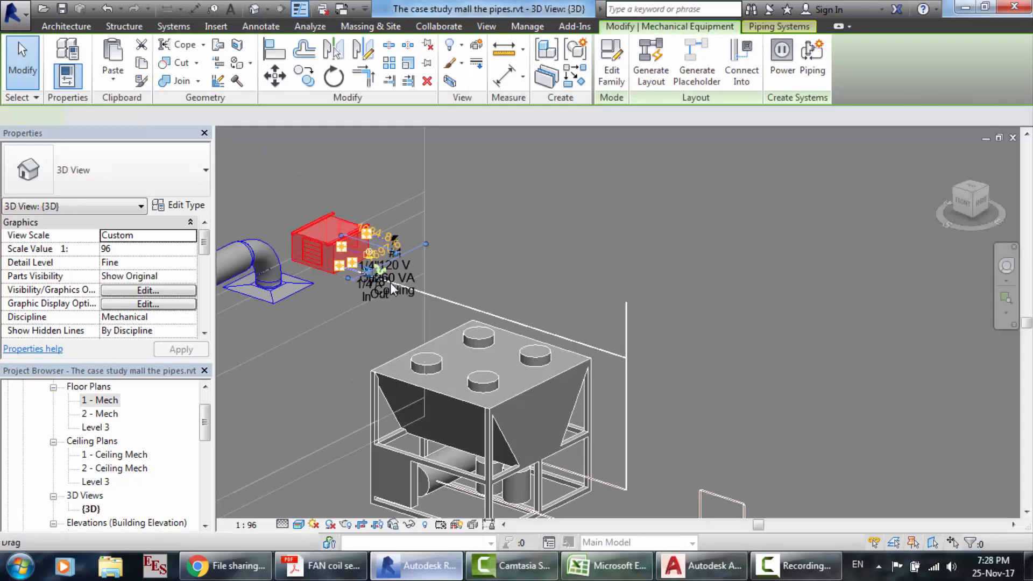
pyautogui.keyDown('ctrl'); pyautogui.click(439, 296); pyautogui.keyUp('ctrl')
pyautogui.scroll(-6, 487, 242)
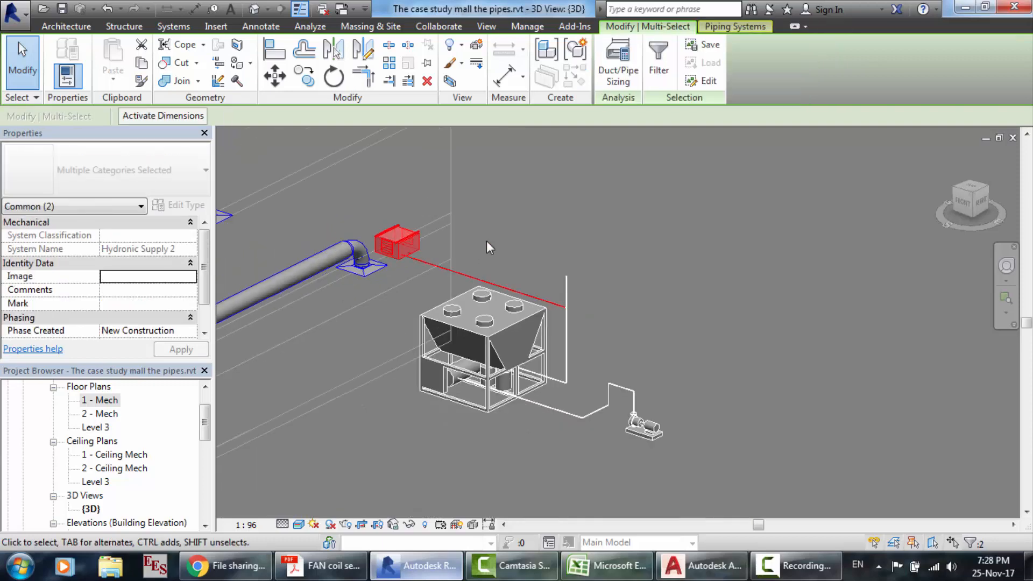
pyautogui.scroll(5, 477, 160)
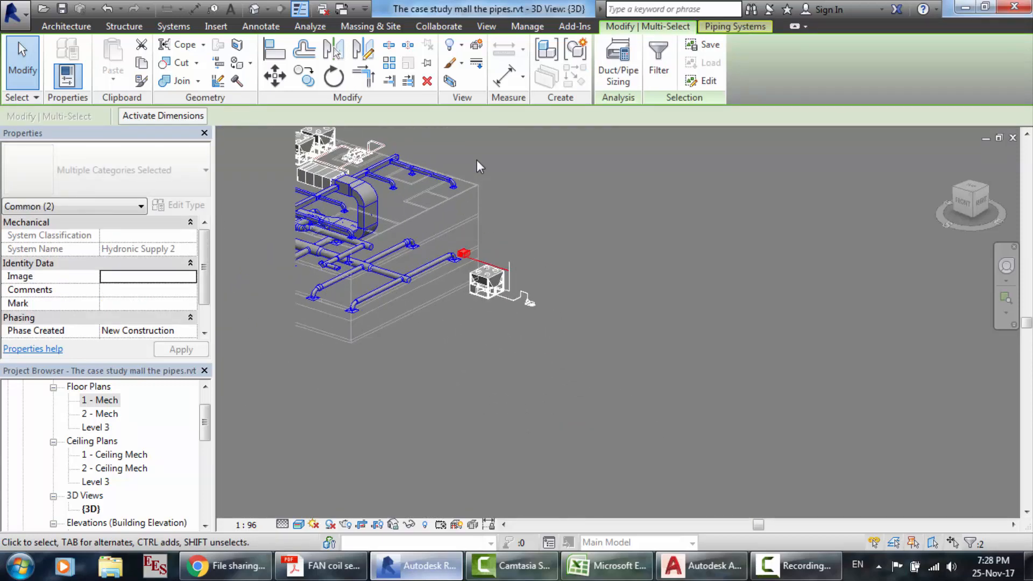
pyautogui.scroll(2, 477, 292)
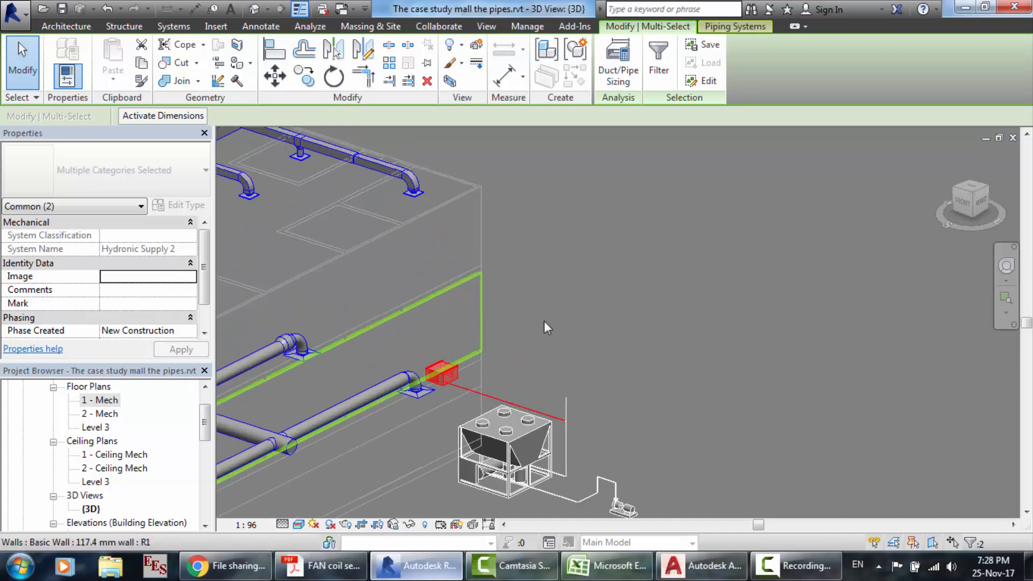
pyautogui.click(308, 80)
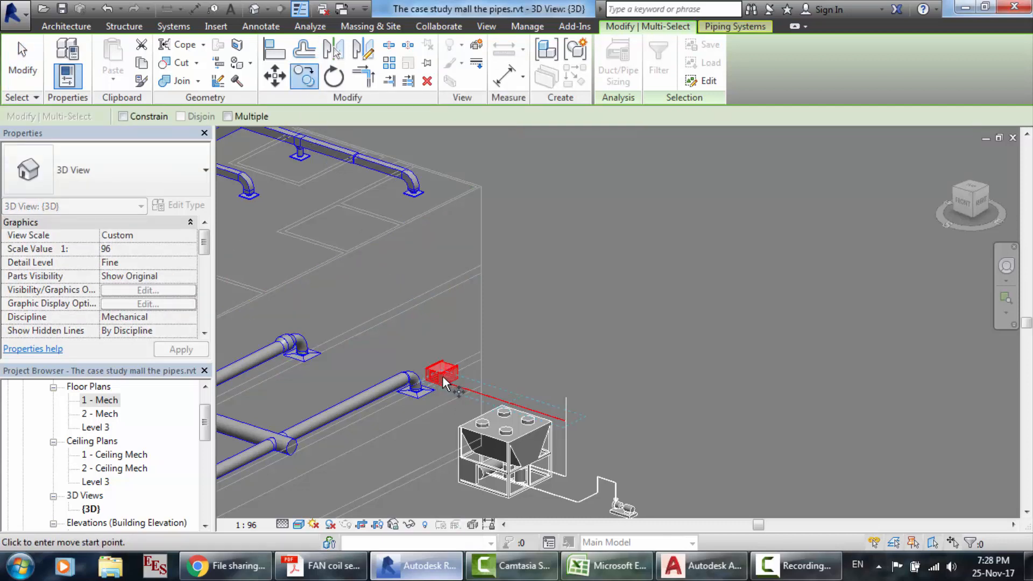
pyautogui.click(444, 382)
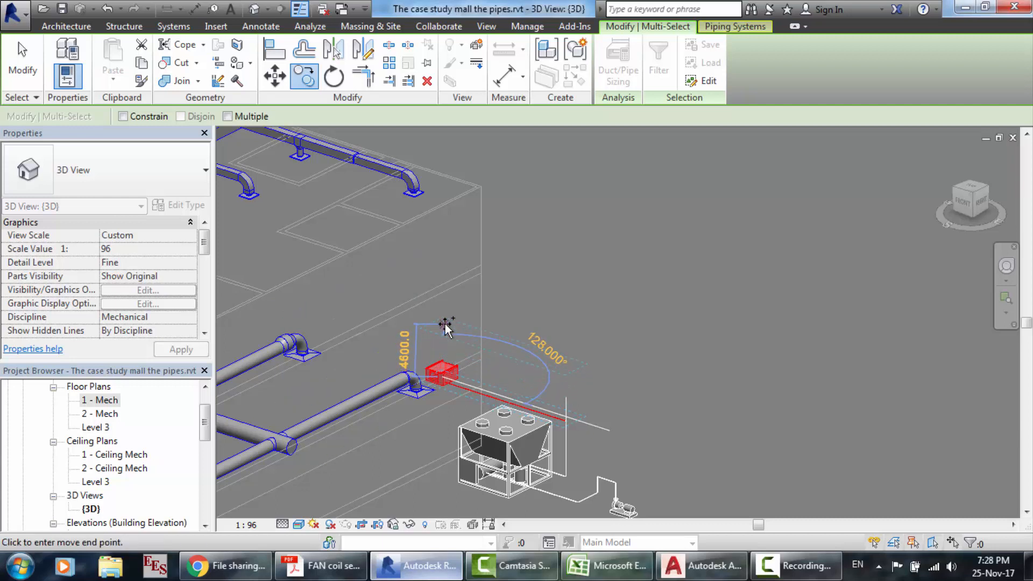
pyautogui.click(445, 326)
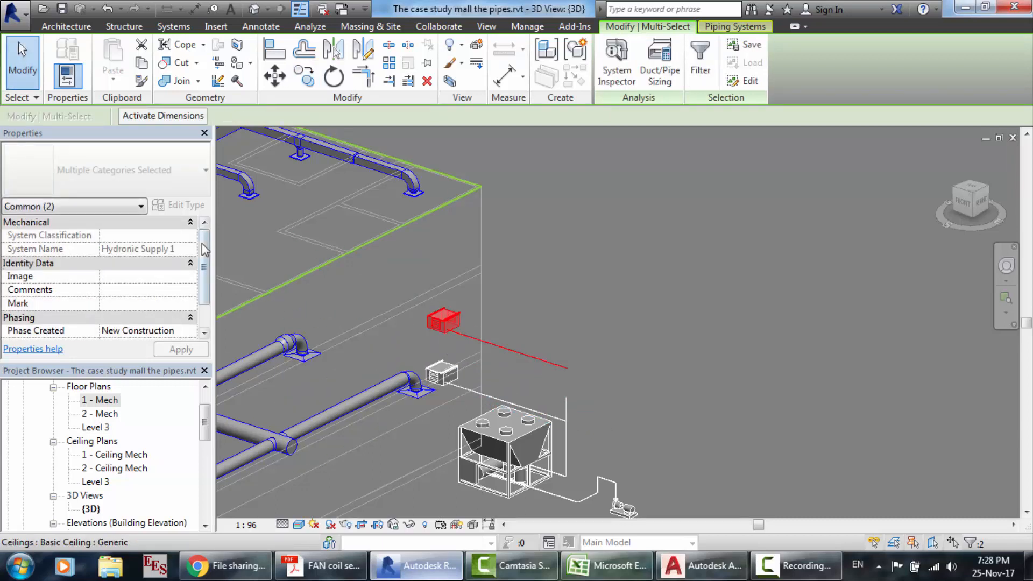
pyautogui.press('Escape')
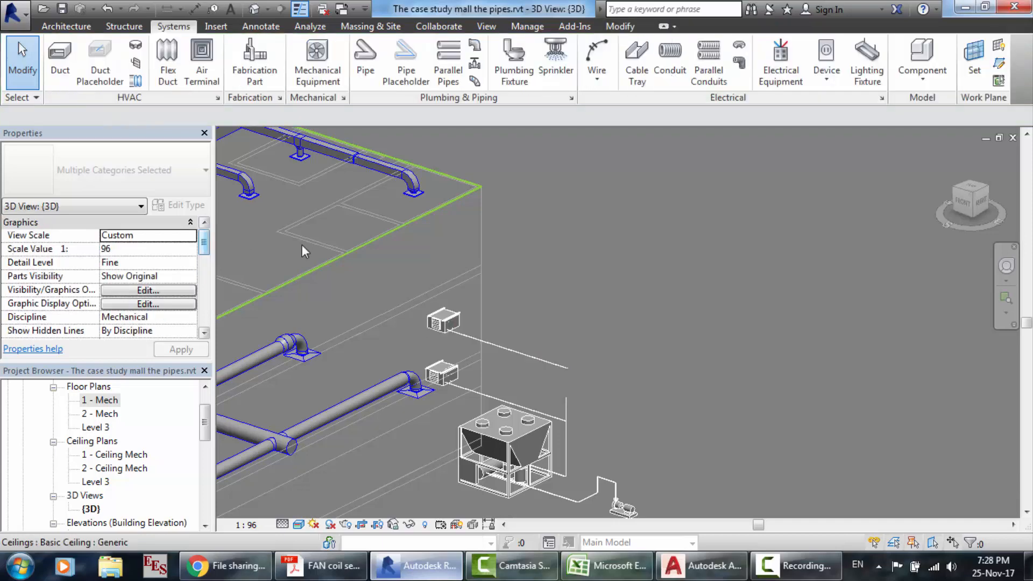
# - Assign the copied fan coil unit to Level 2 and clear the selection
pyautogui.click(442, 326)
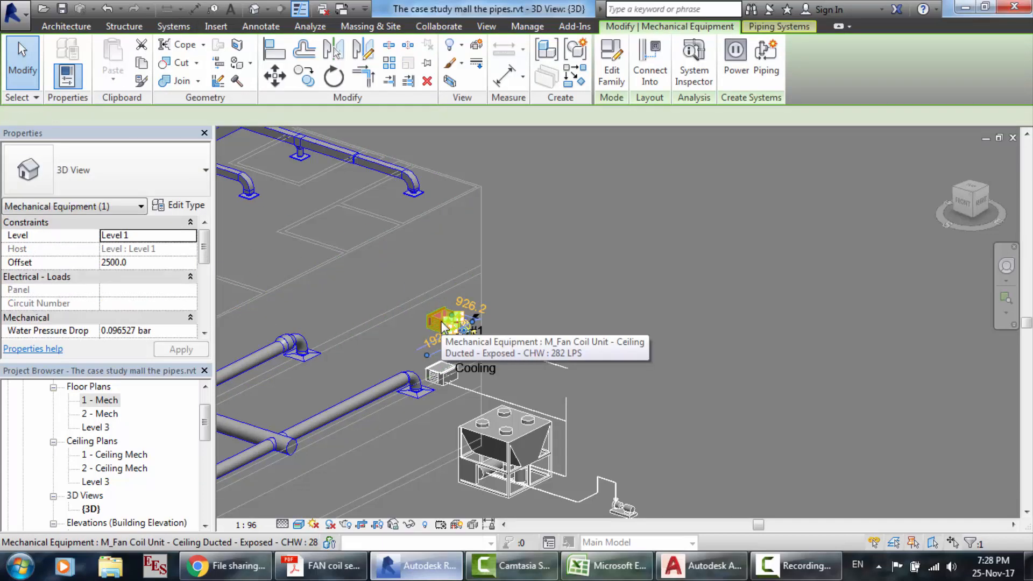
pyautogui.click(188, 235)
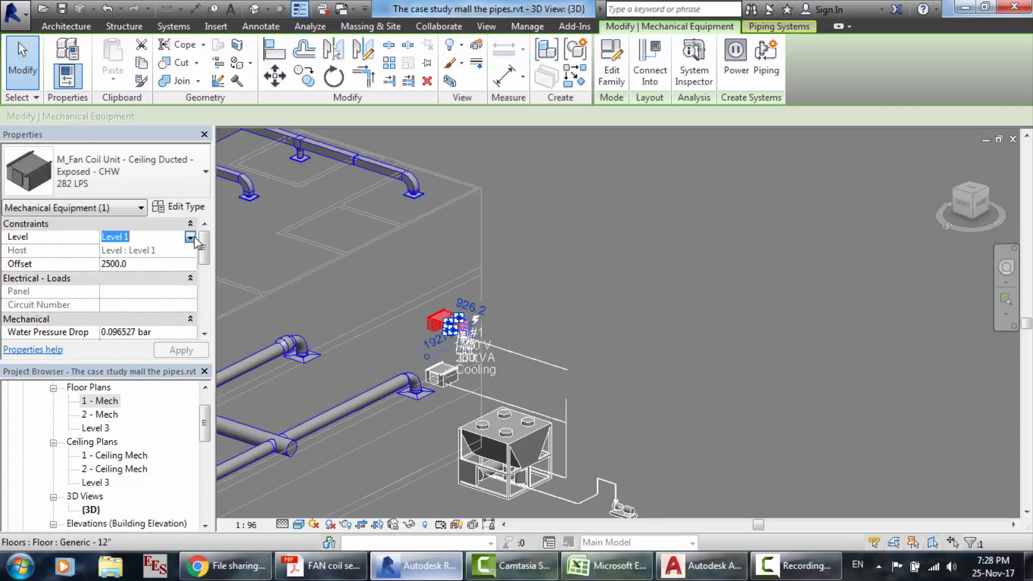
pyautogui.click(191, 237)
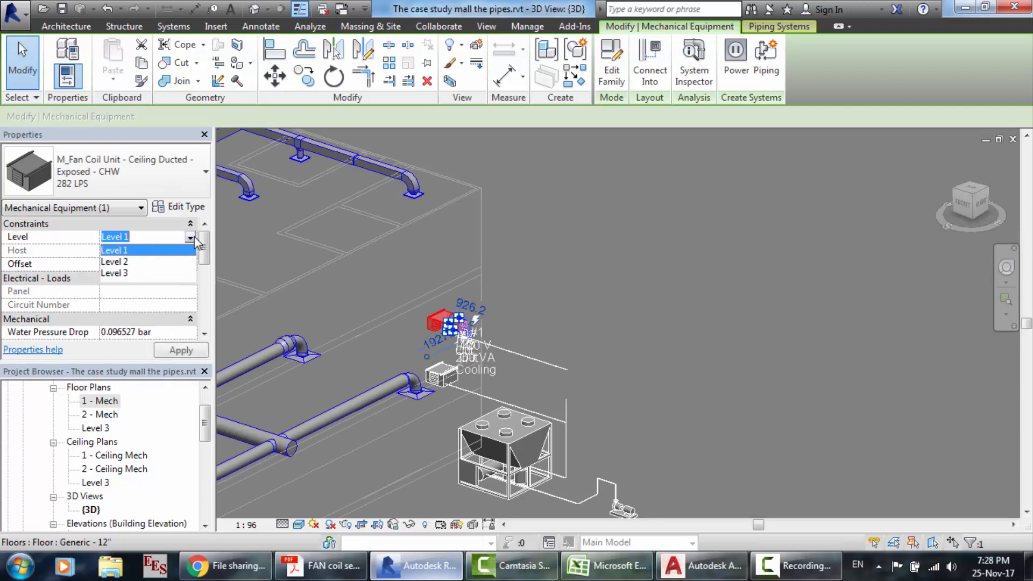
pyautogui.click(132, 262)
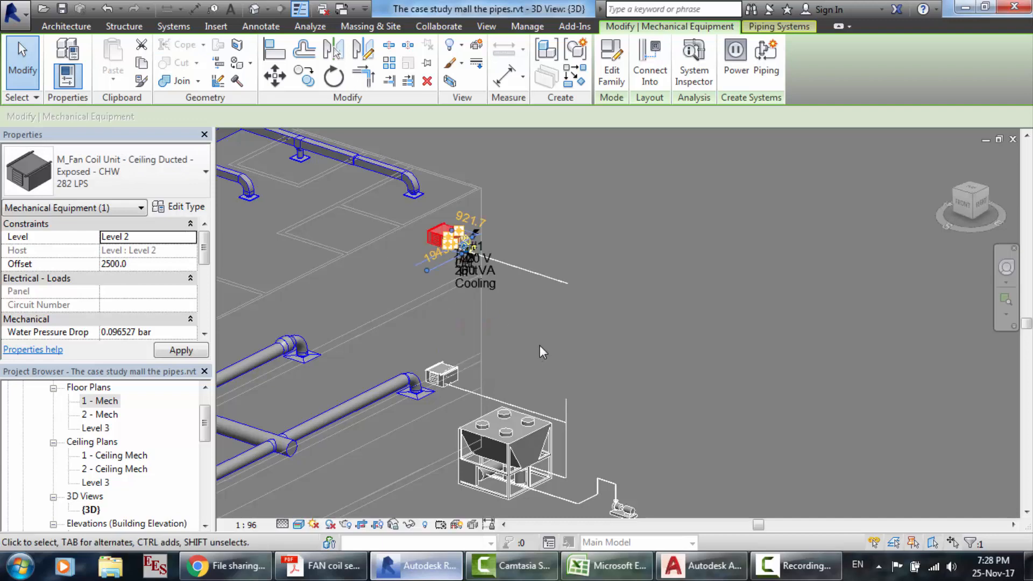
pyautogui.click(538, 318)
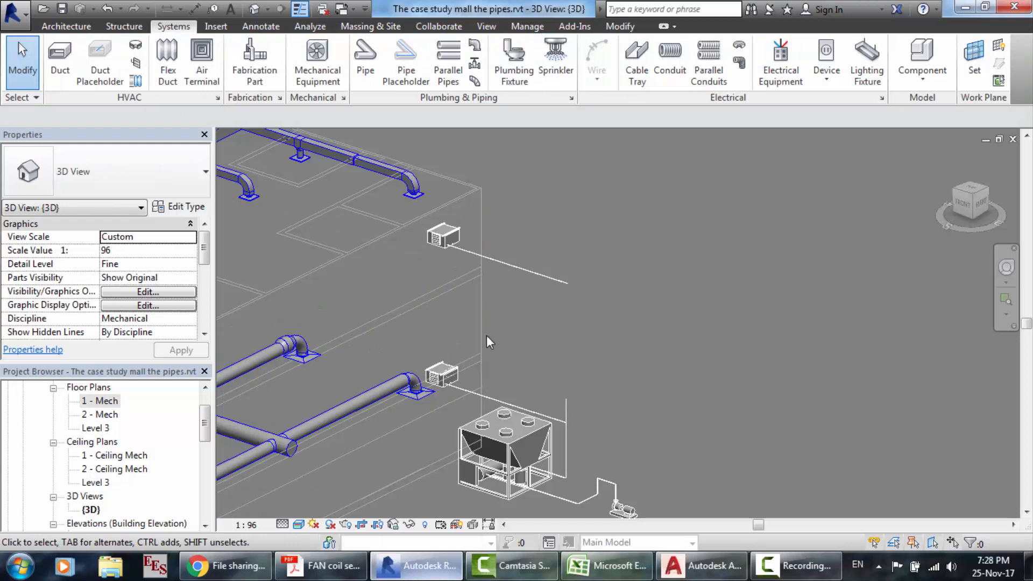
# - Assign the copied fan coil unit to Level 1 and set its offset to 5800
pyautogui.click(443, 240)
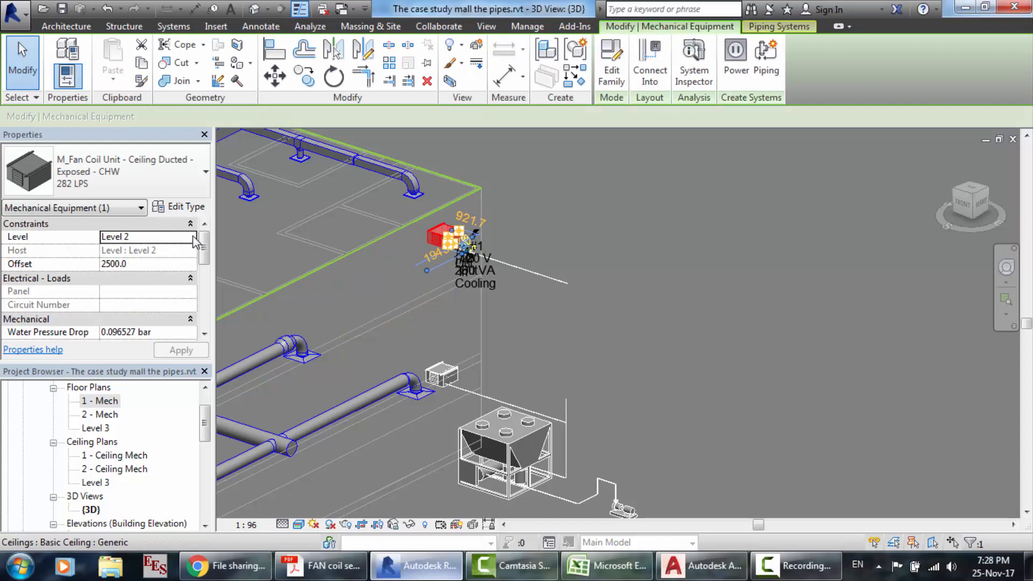
pyautogui.click(191, 239)
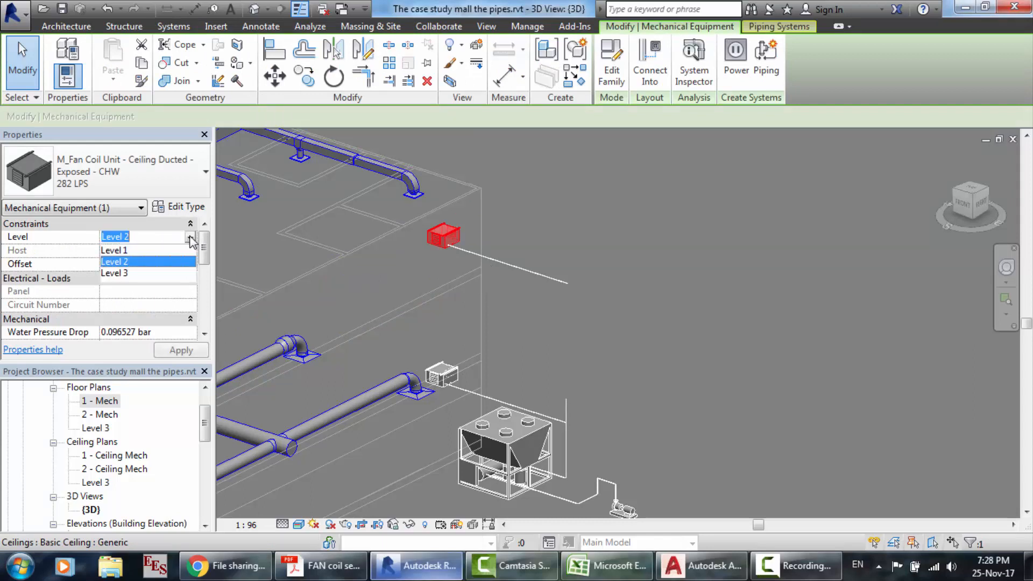
pyautogui.click(136, 251)
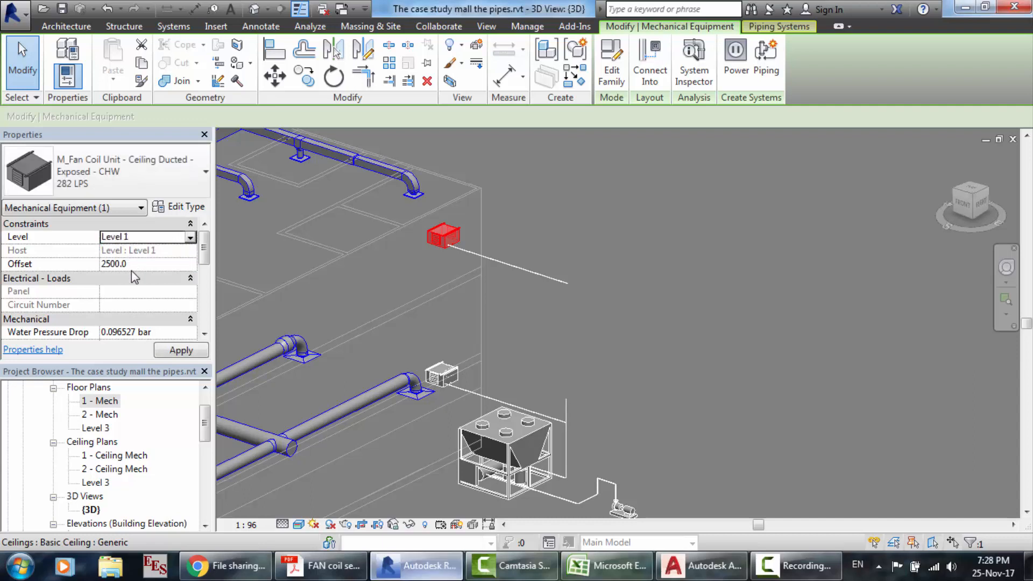
pyautogui.click(129, 268)
pyautogui.moveTo(127, 266); pyautogui.dragTo(88, 257)
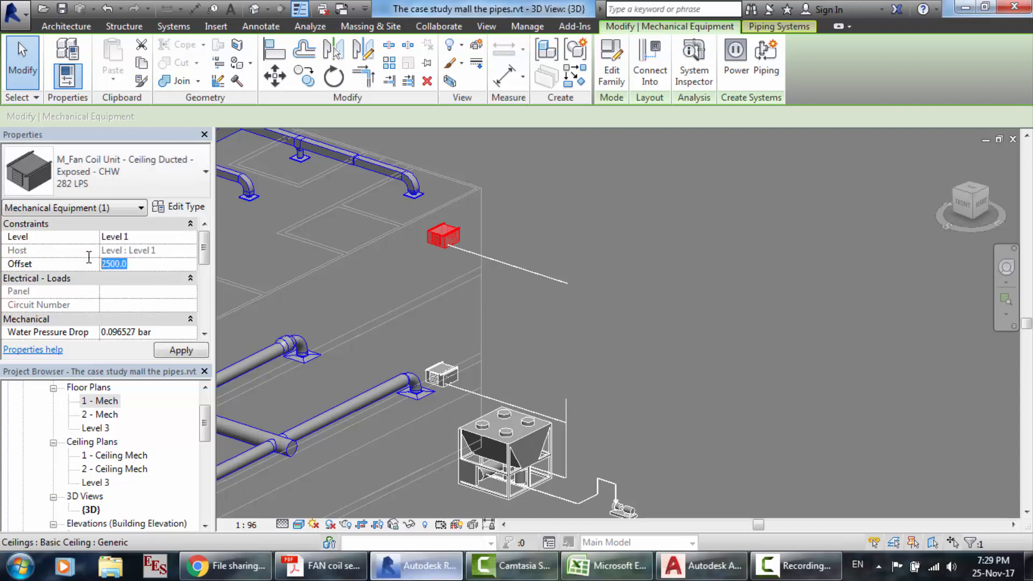
pyautogui.write('5')
pyautogui.click(181, 350)
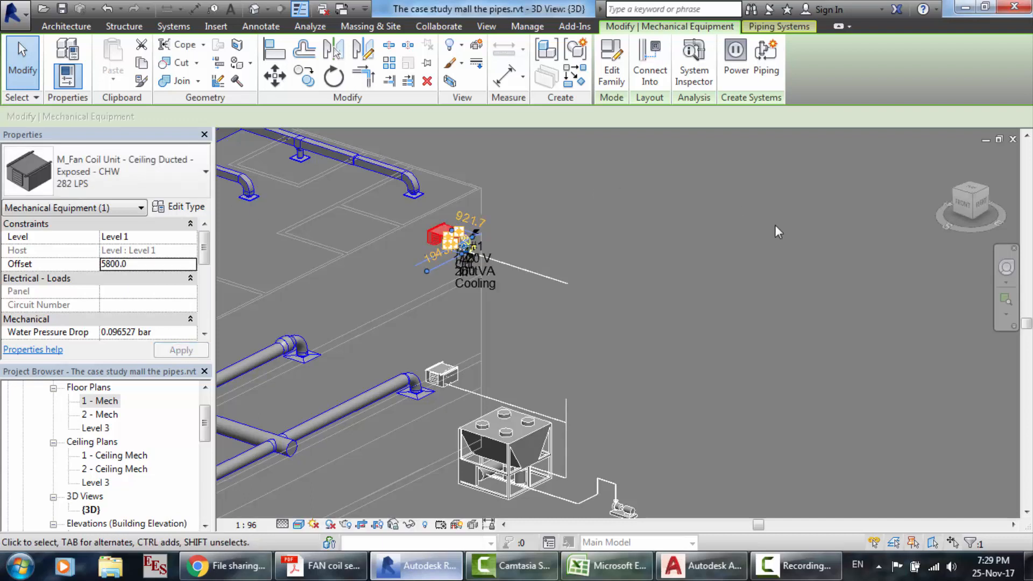
# - Check the copied fan coil unit in the 1 - Mech floor plan and return to the 3D view
pyautogui.doubleClick(103, 404)
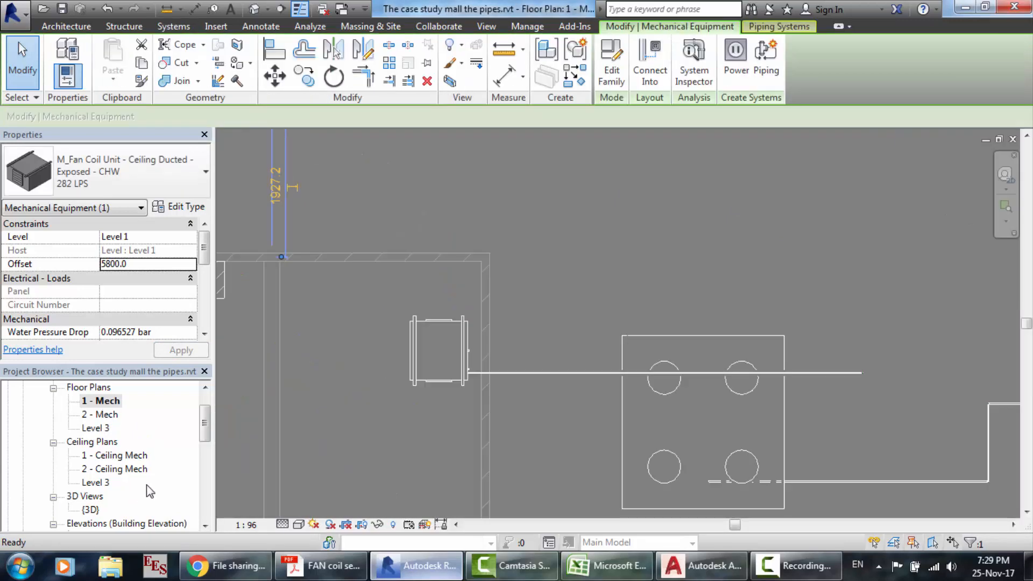
pyautogui.press('Escape')
pyautogui.scroll(-1, 147, 485)
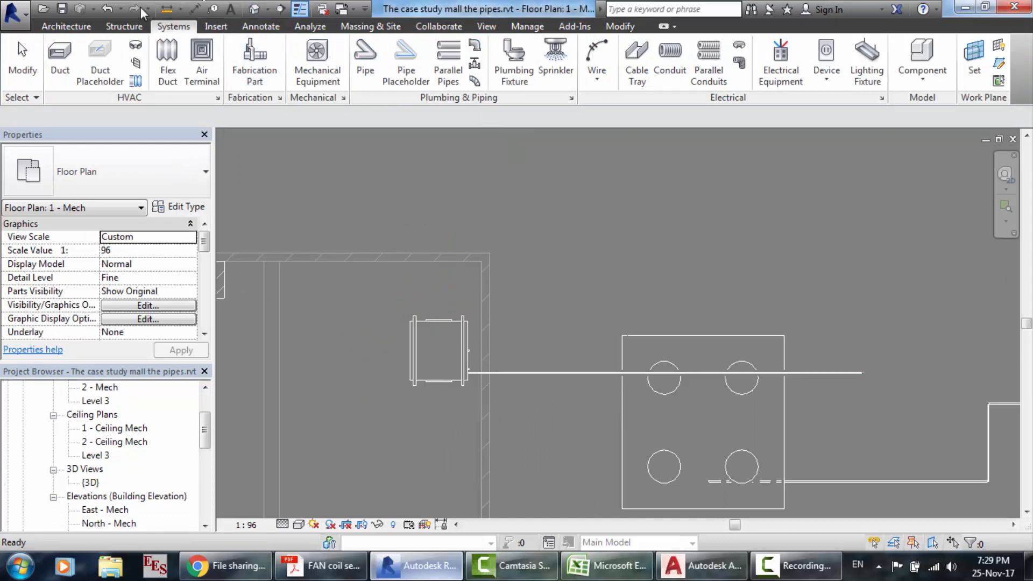
pyautogui.click(264, 7)
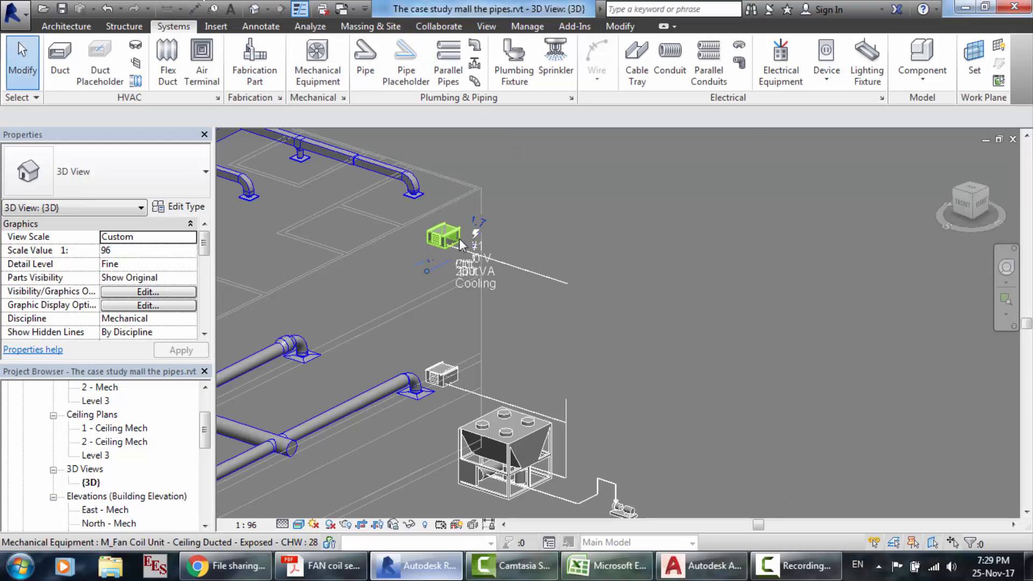
# - Measure the height between the underside of the Level 3 floor and the top of the Level 1 floor in the South - Mech elevation
pyautogui.click(206, 478)
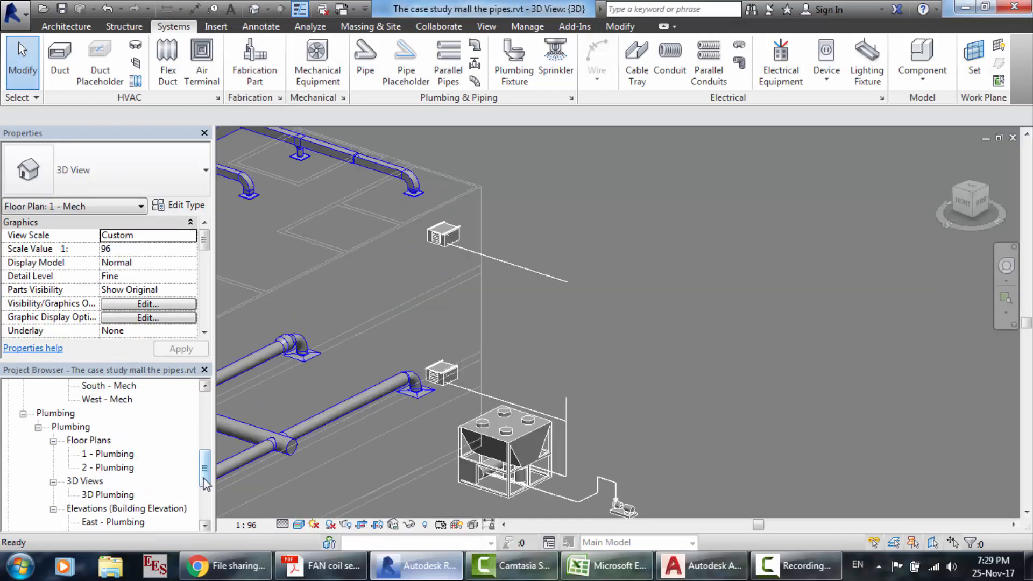
pyautogui.doubleClick(110, 389)
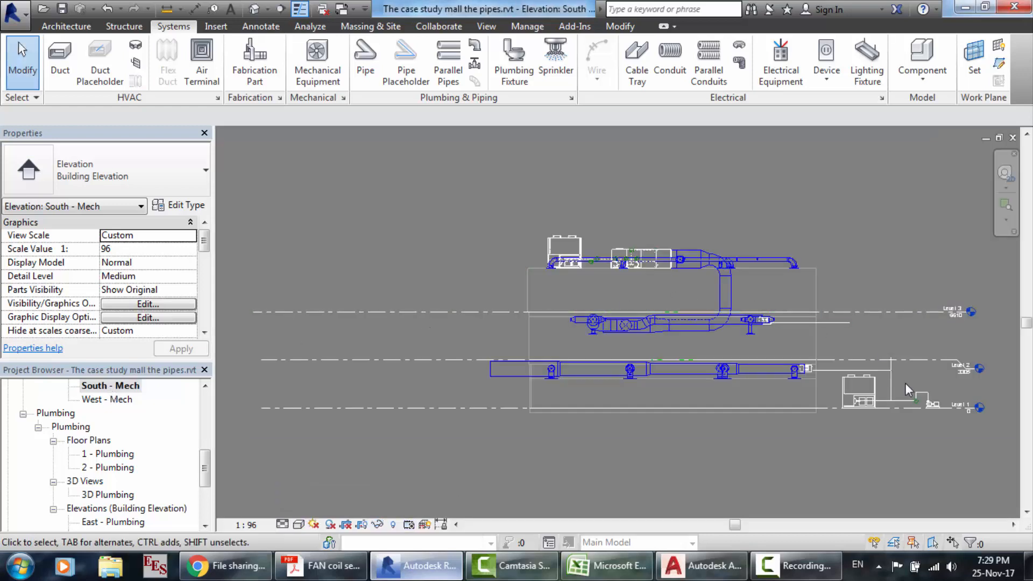
pyautogui.scroll(2, 954, 391)
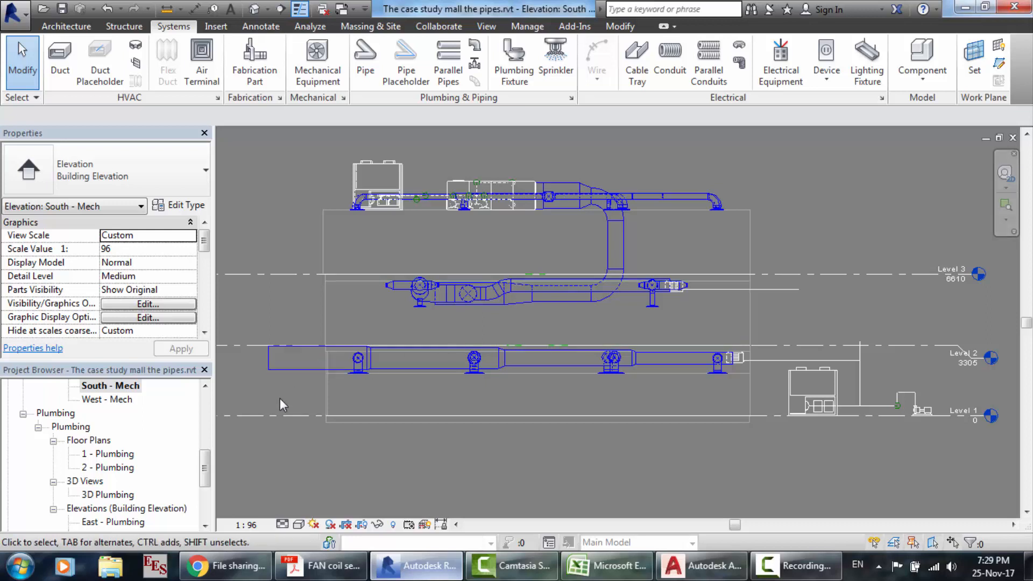
pyautogui.scroll(2, 280, 398)
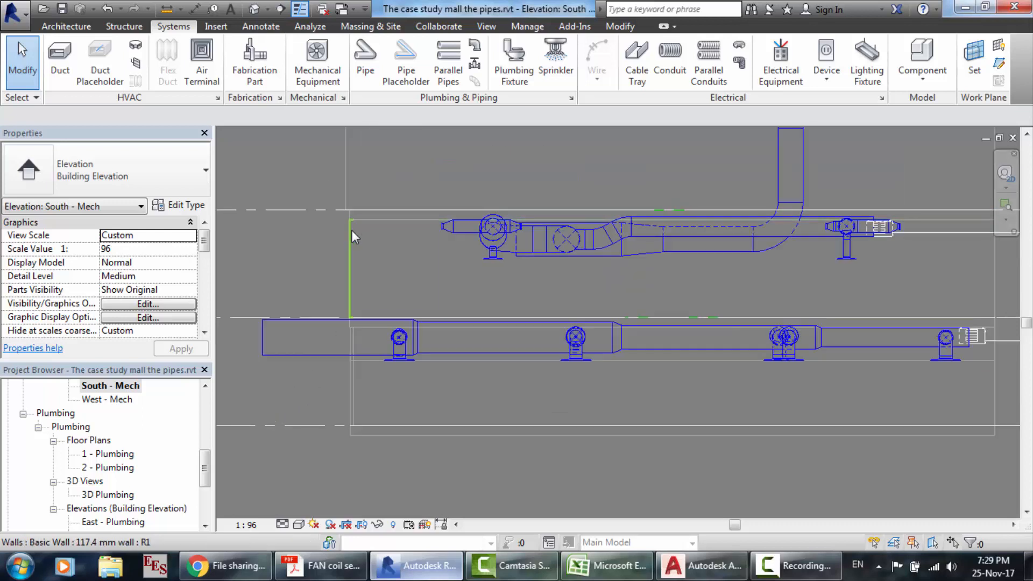
pyautogui.click(167, 9)
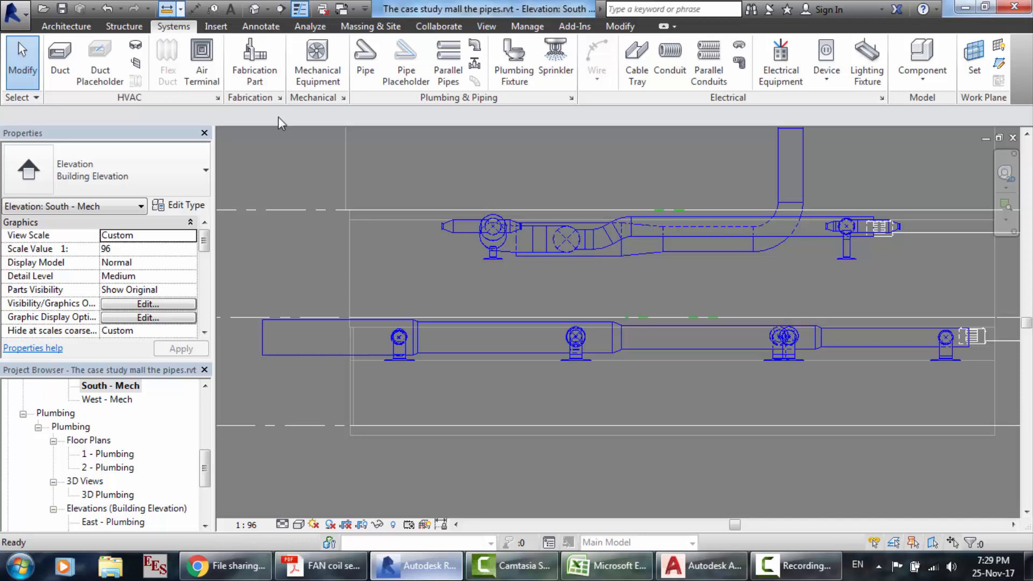
pyautogui.click(349, 218)
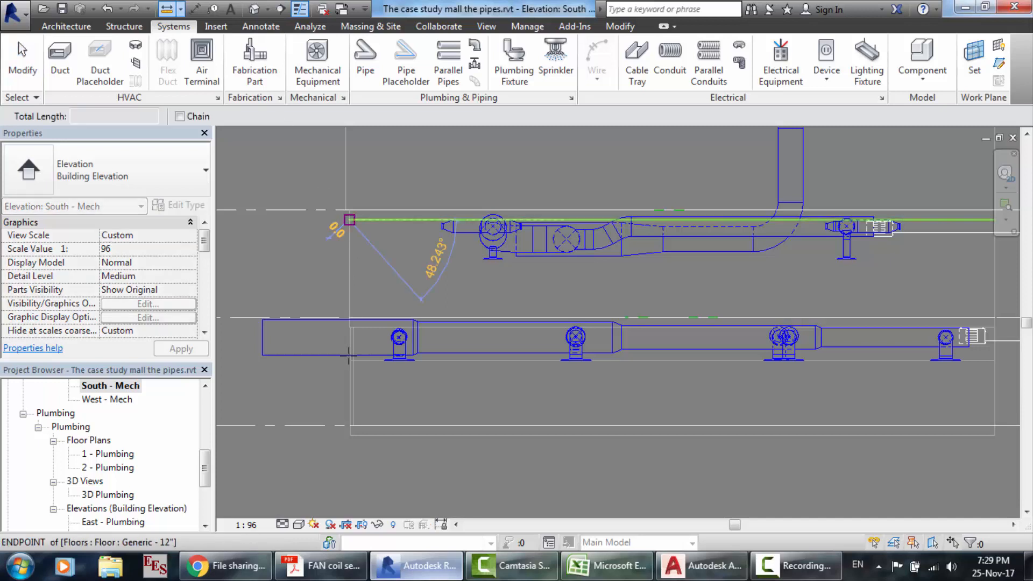
pyautogui.click(350, 425)
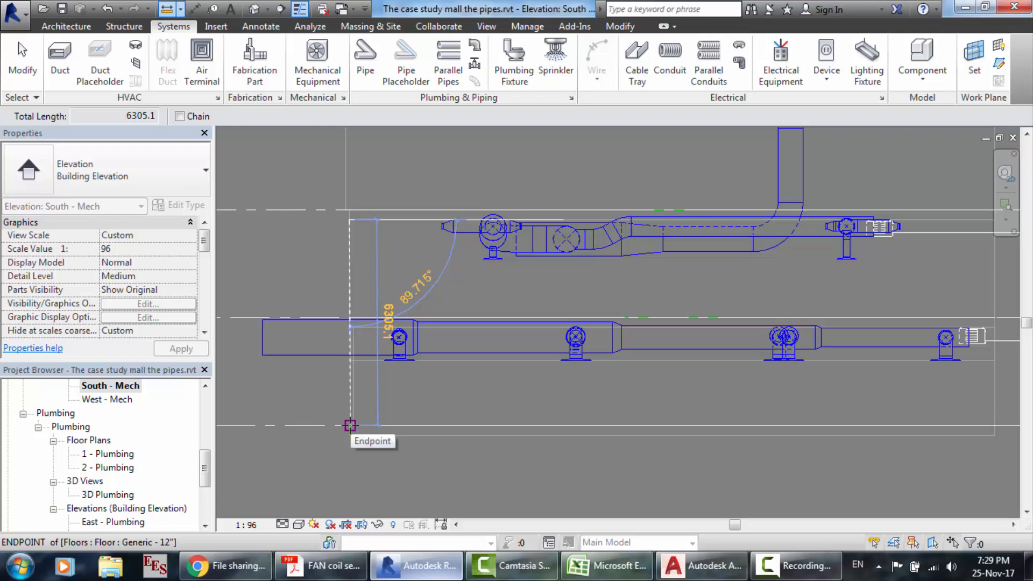
pyautogui.press('Escape')
pyautogui.press('Escape')
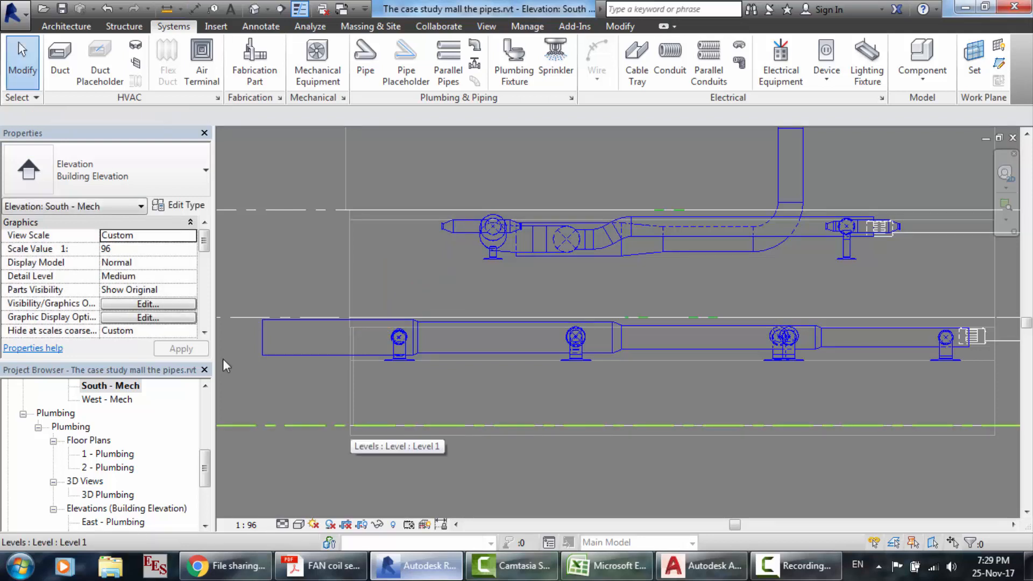
# - Check the copied fan coil unit and its branch pipe in the 2 - Mech floor plan and return to the 3D view
pyautogui.click(176, 428)
pyautogui.scroll(3, 176, 427)
pyautogui.scroll(2, 176, 427)
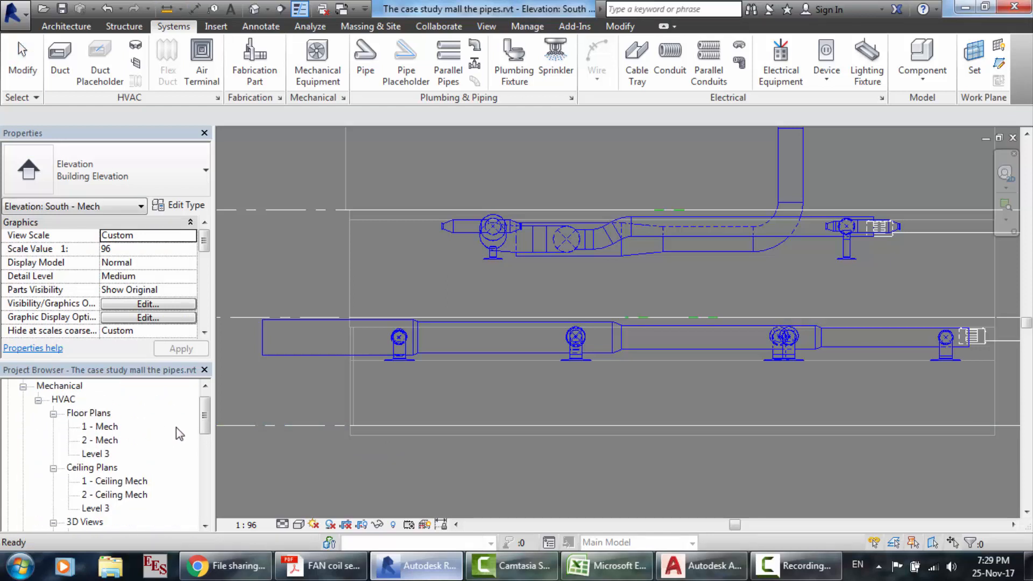
pyautogui.doubleClick(108, 439)
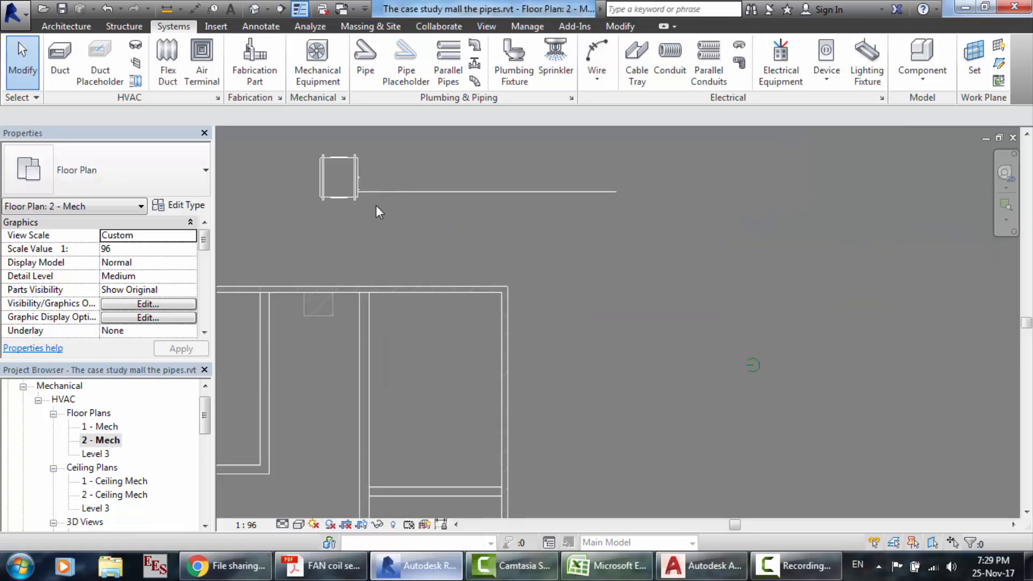
pyautogui.click(256, 9)
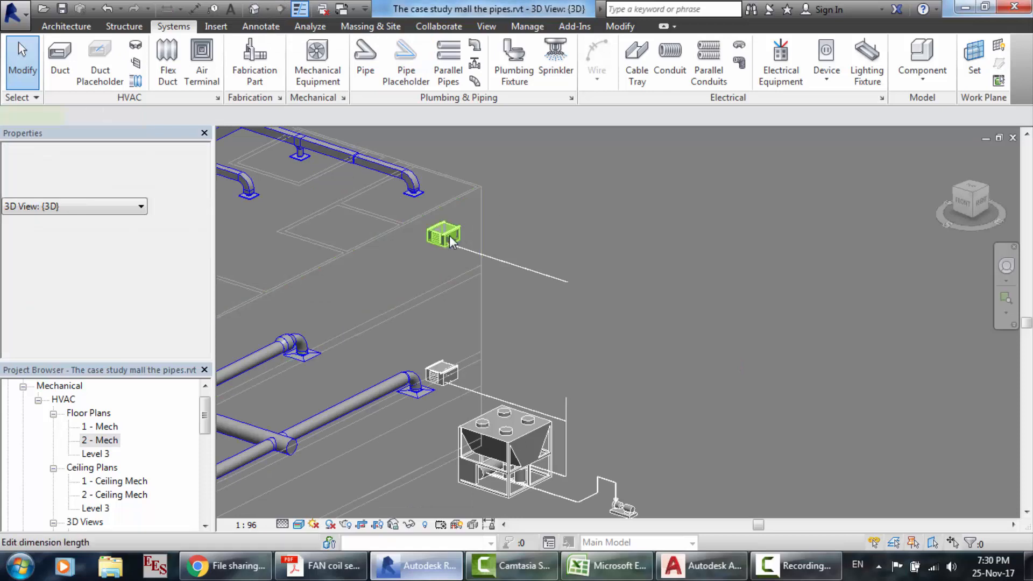
# - Set the copied fan coil unit's offset to 5000 above Level 1
pyautogui.click(451, 241)
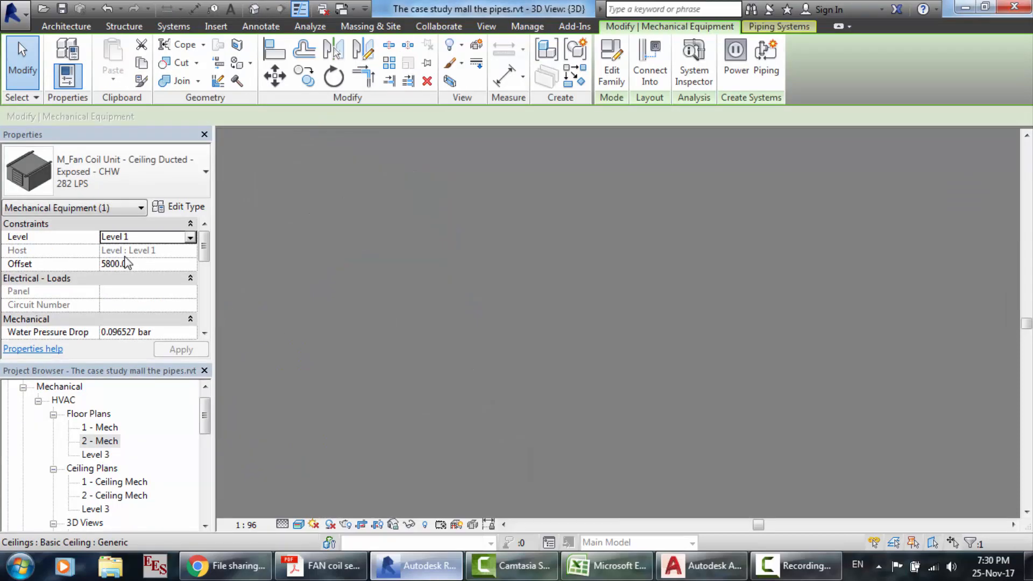
pyautogui.click(124, 268)
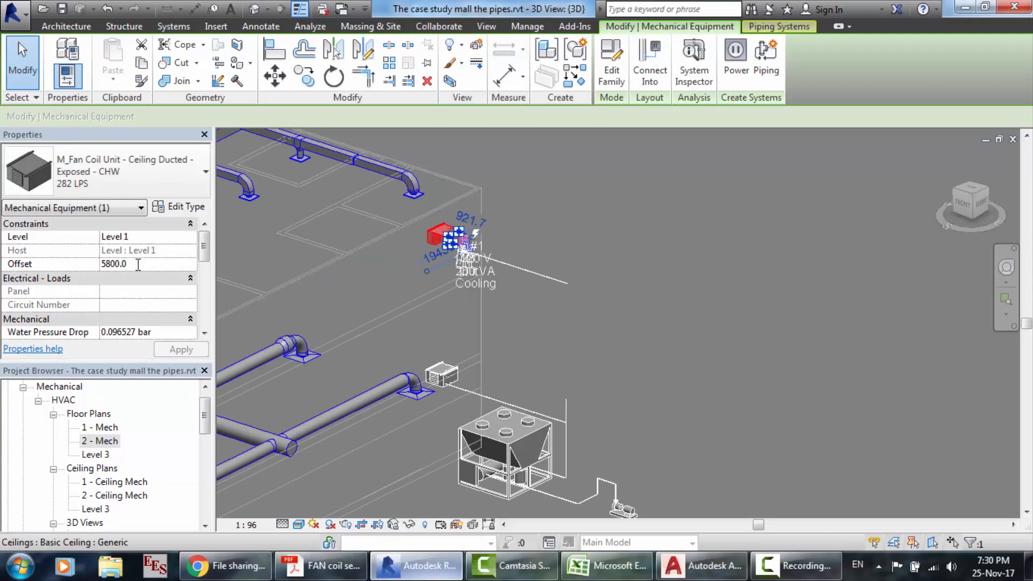
pyautogui.moveTo(128, 267); pyautogui.dragTo(99, 263)
pyautogui.write('50')
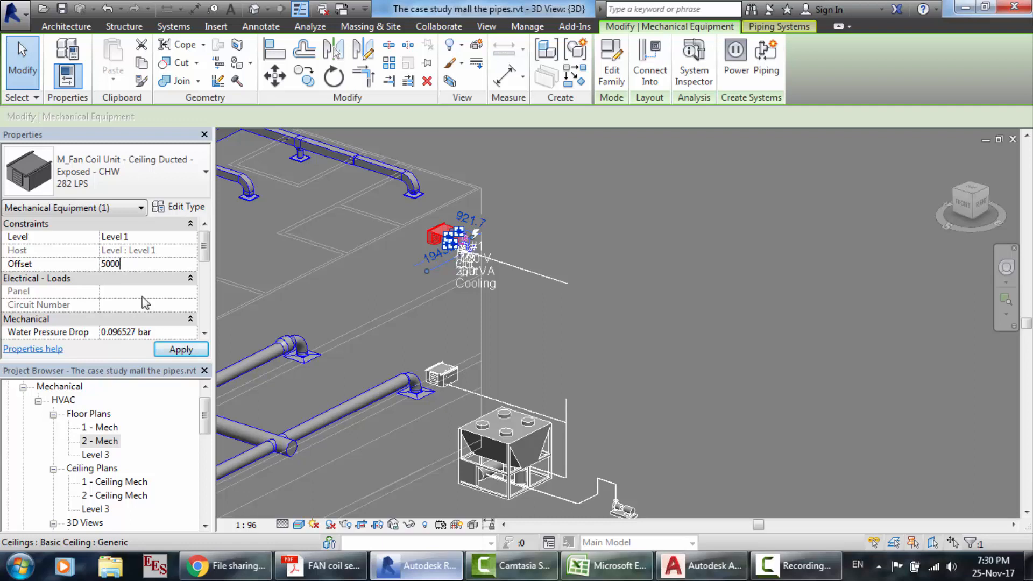
pyautogui.write('00')
pyautogui.click(181, 350)
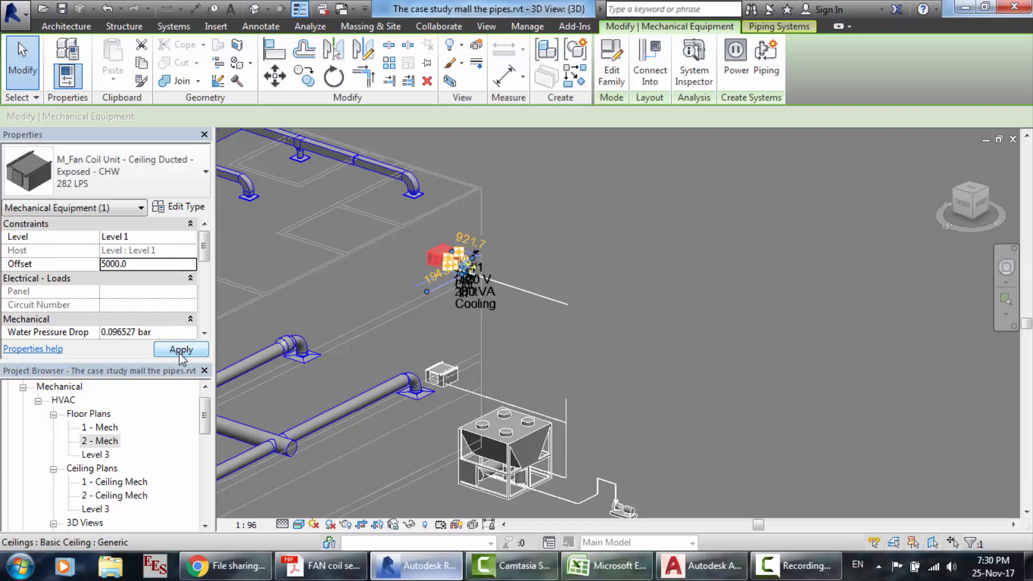
# - Inspect the copied fan coil unit's height and position relative to the building in the right-side 3D view
pyautogui.click(982, 212)
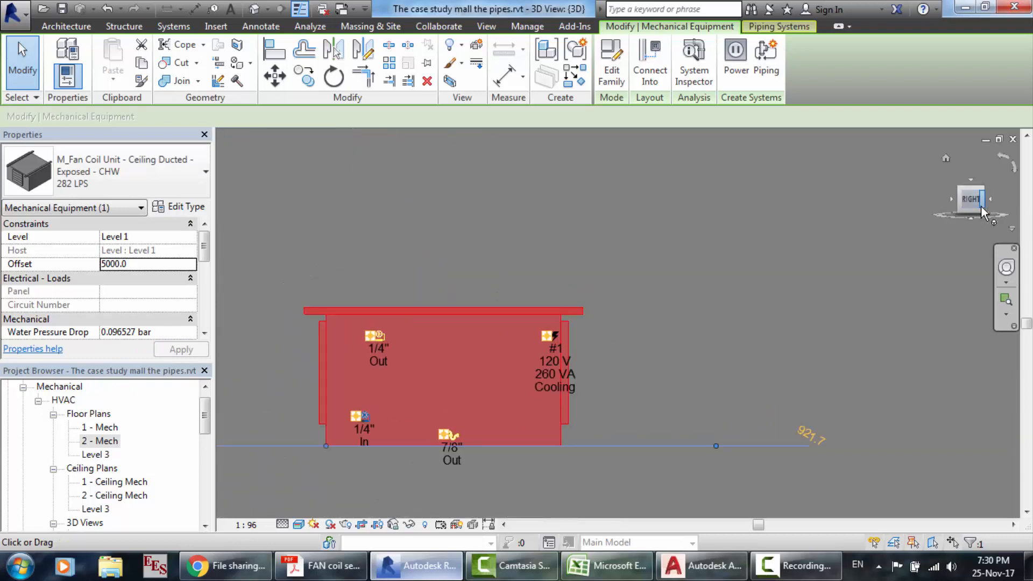
pyautogui.click(770, 268)
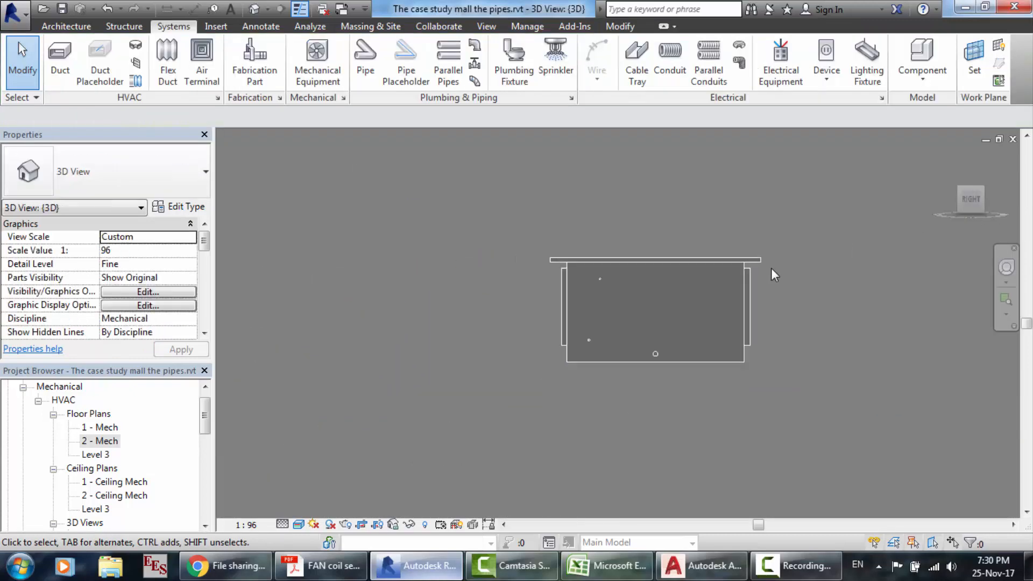
pyautogui.scroll(-5, 770, 268)
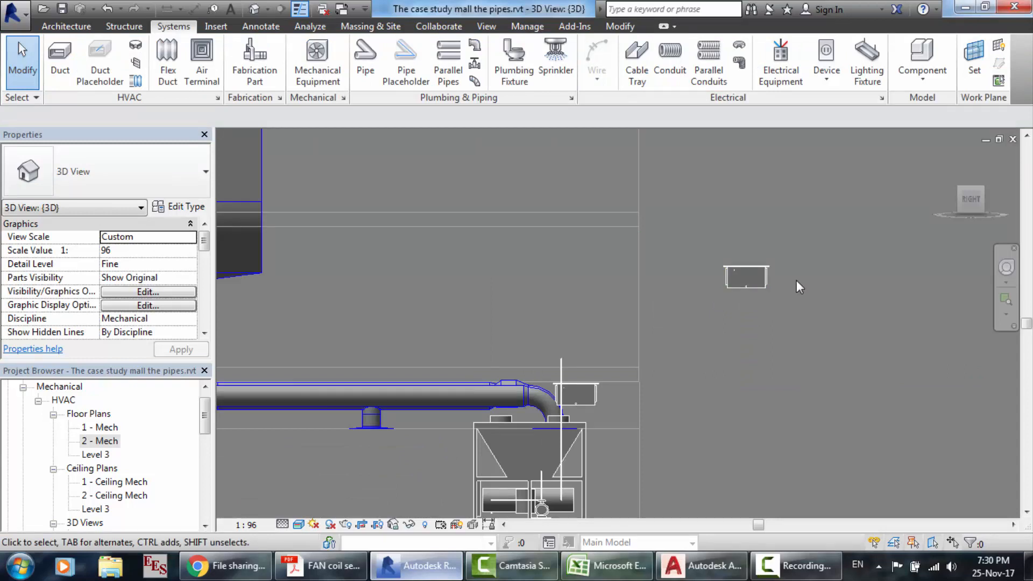
# - Move the copied fan coil unit into the building's north-east corner room in the 2 - Mech floor plan, about 1697 mm from the north wall
pyautogui.click(738, 285)
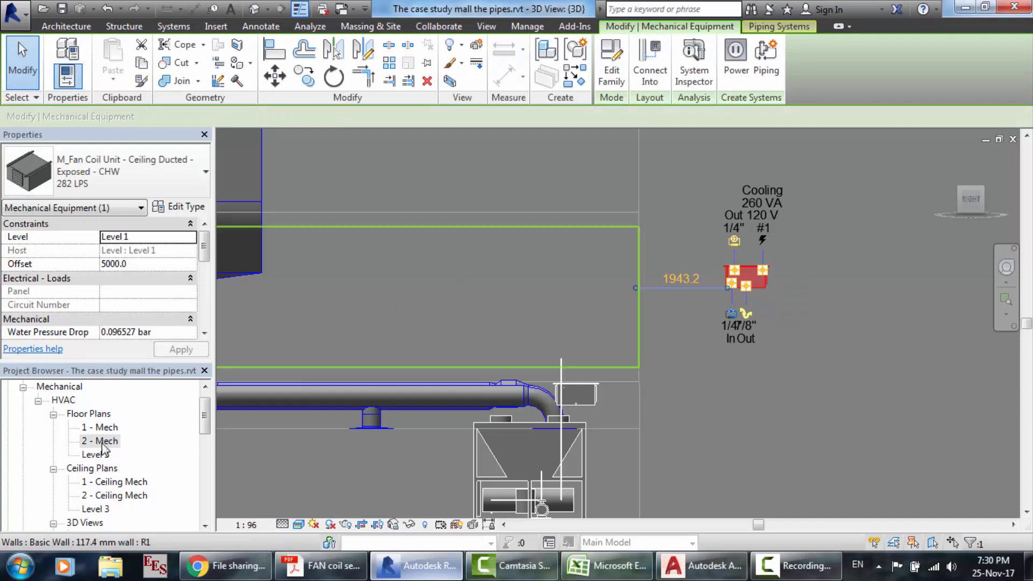
pyautogui.doubleClick(103, 441)
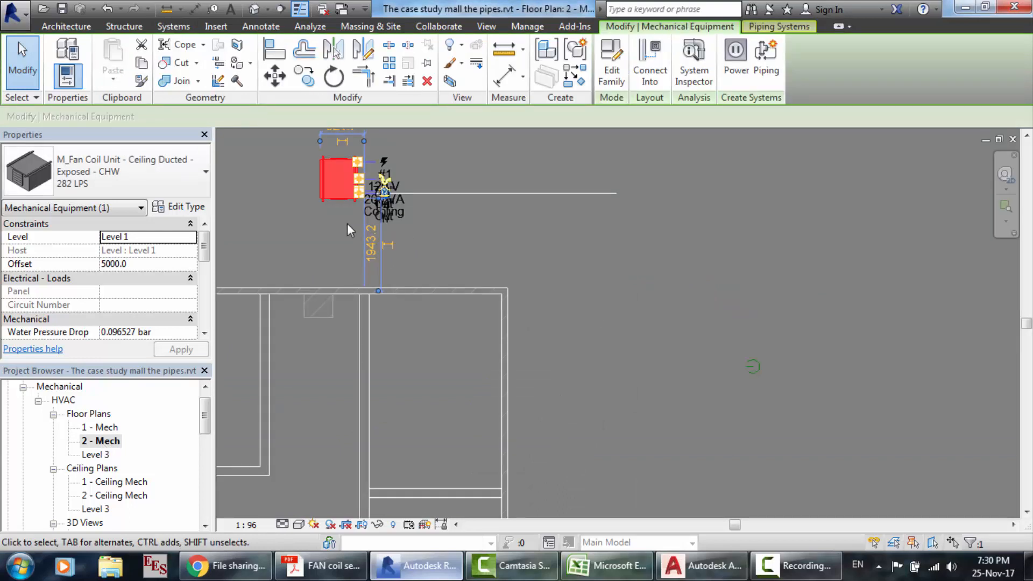
pyautogui.click(275, 76)
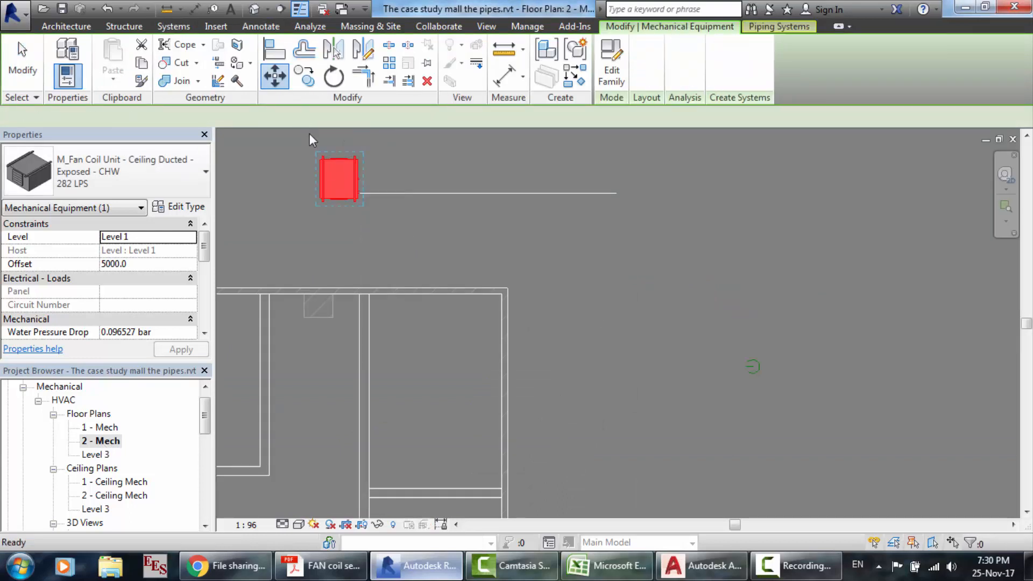
pyautogui.click(339, 177)
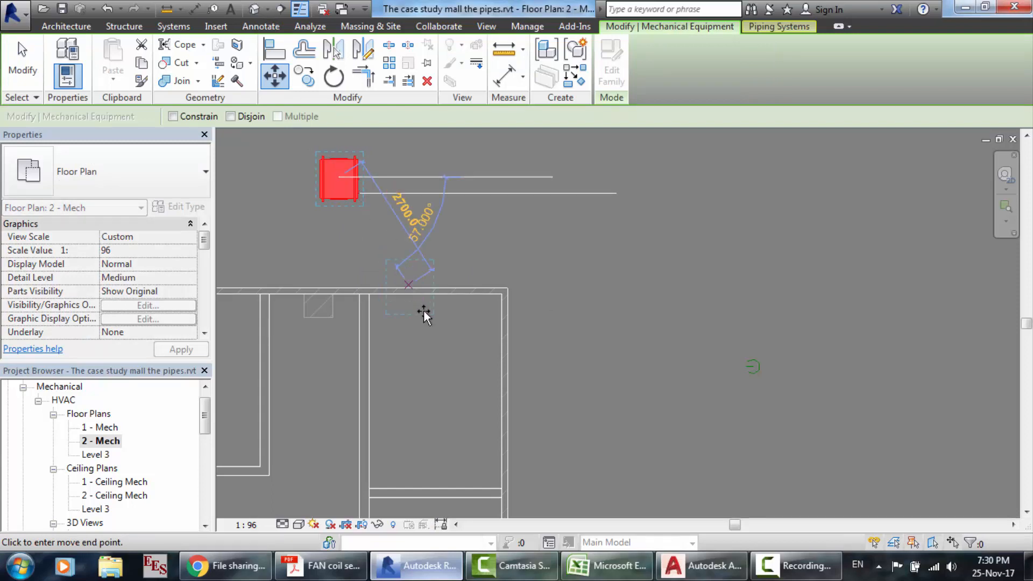
pyautogui.click(467, 352)
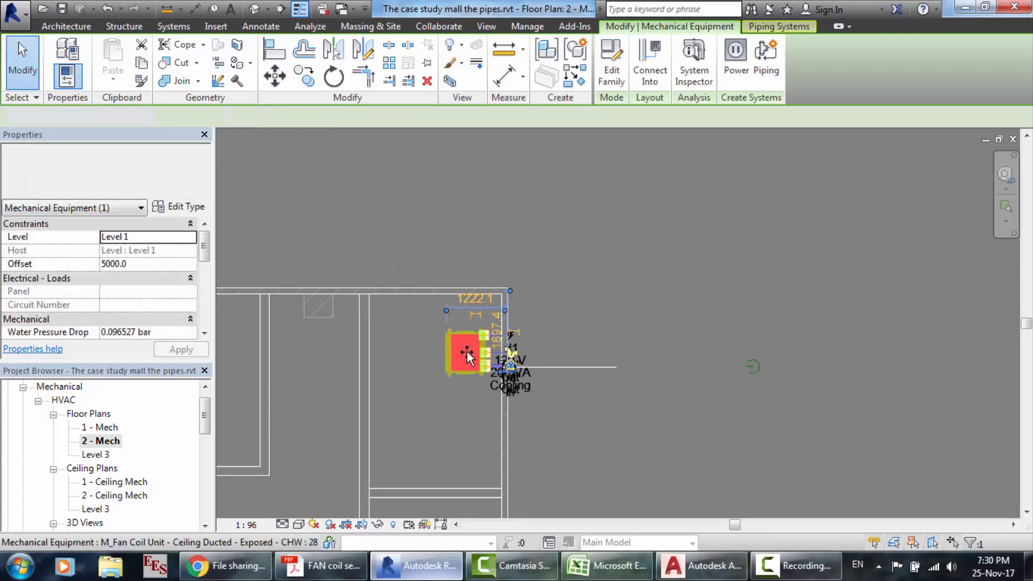
pyautogui.press('Escape')
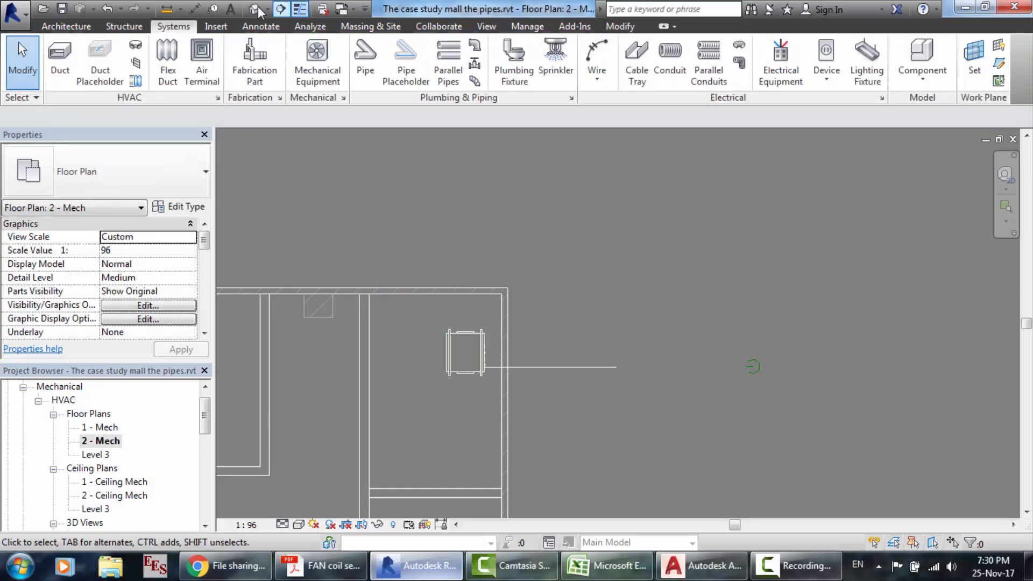
# - Adjust the moved fan coil unit's offset above Level 1 in the 3D view, trying 5300 and 5800 and settling on 5700
pyautogui.click(254, 8)
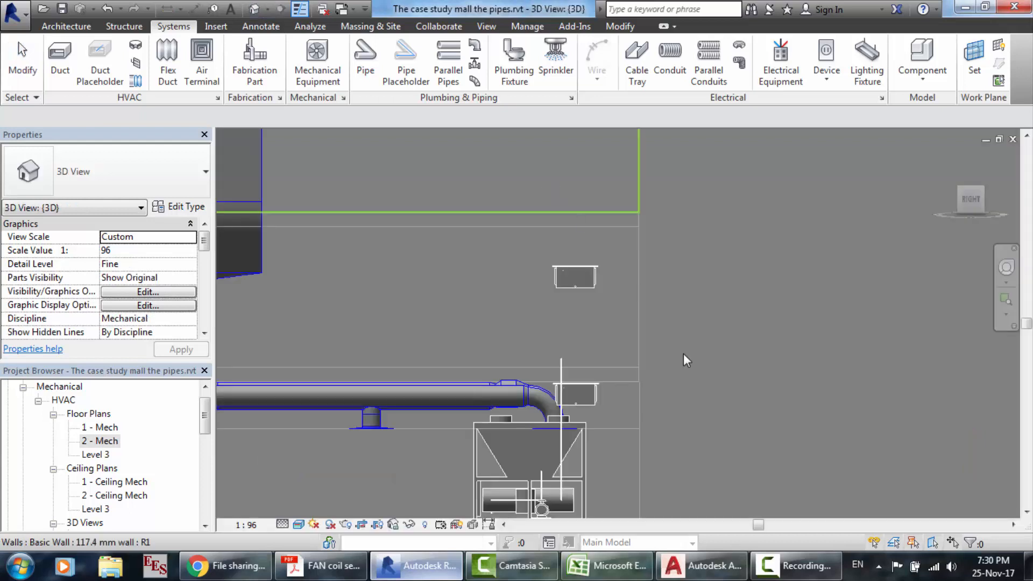
pyautogui.click(583, 285)
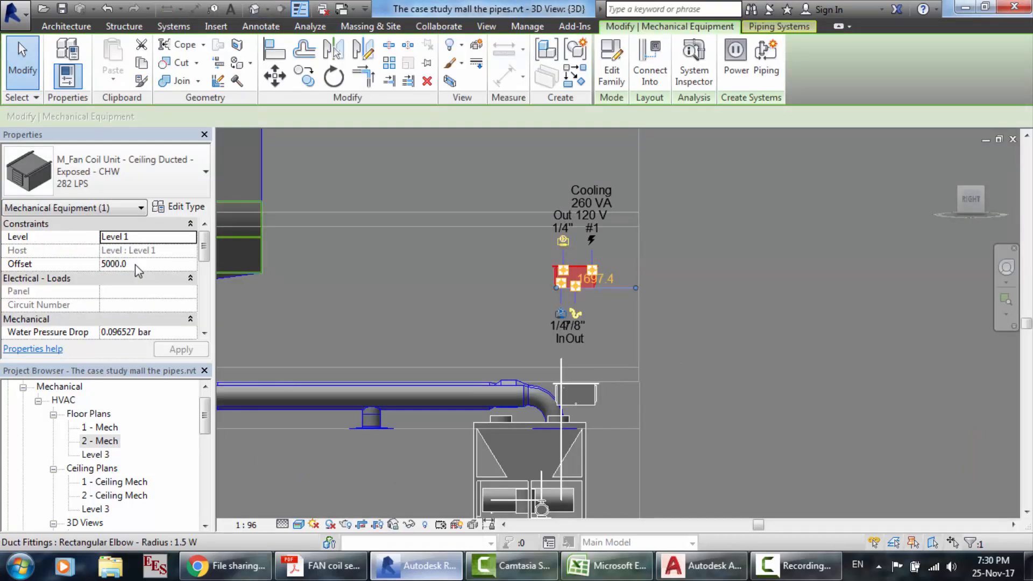
pyautogui.click(135, 264)
pyautogui.write('5300')
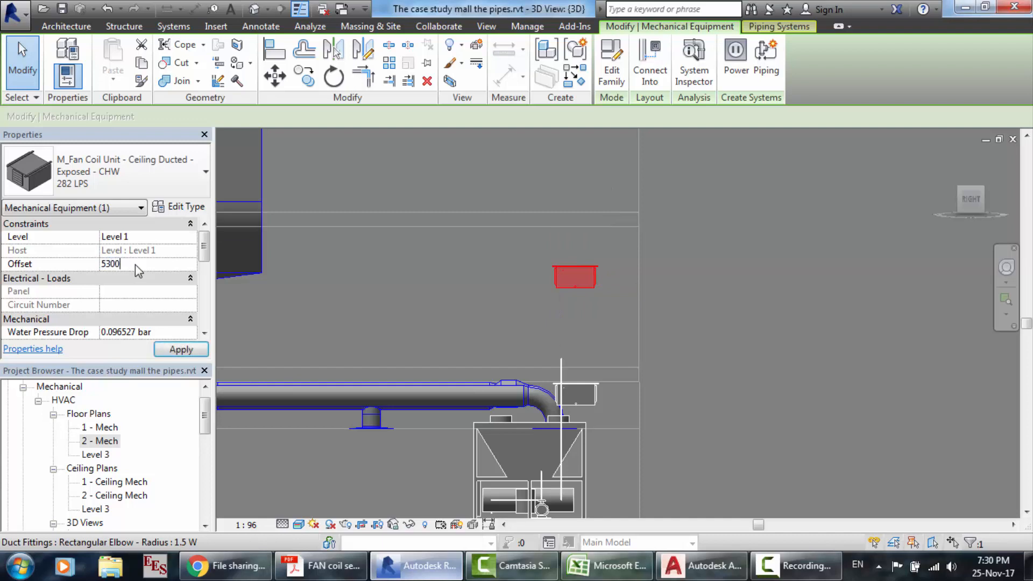
pyautogui.press('Return')
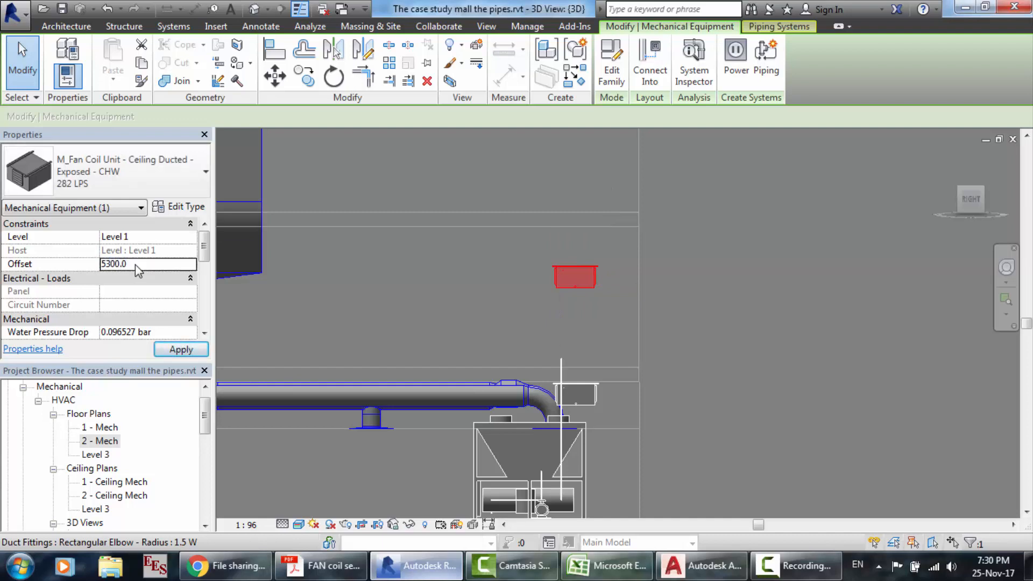
pyautogui.click(184, 351)
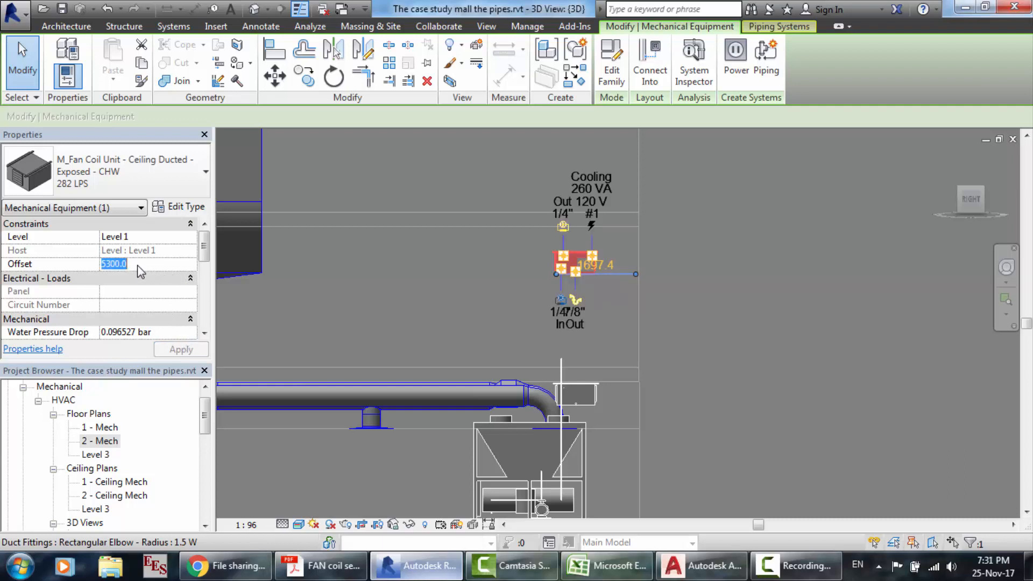
pyautogui.write('5800')
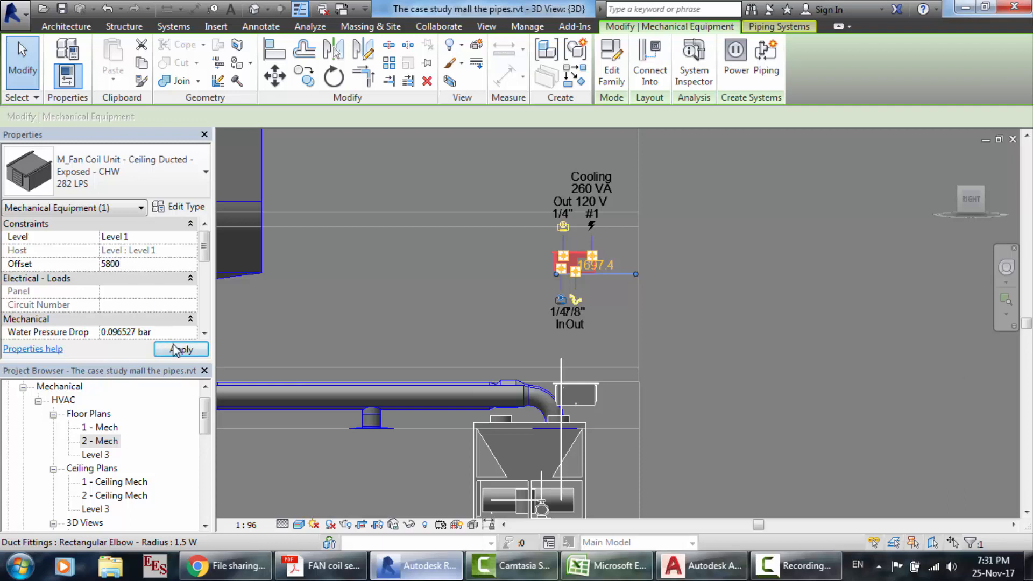
pyautogui.click(176, 350)
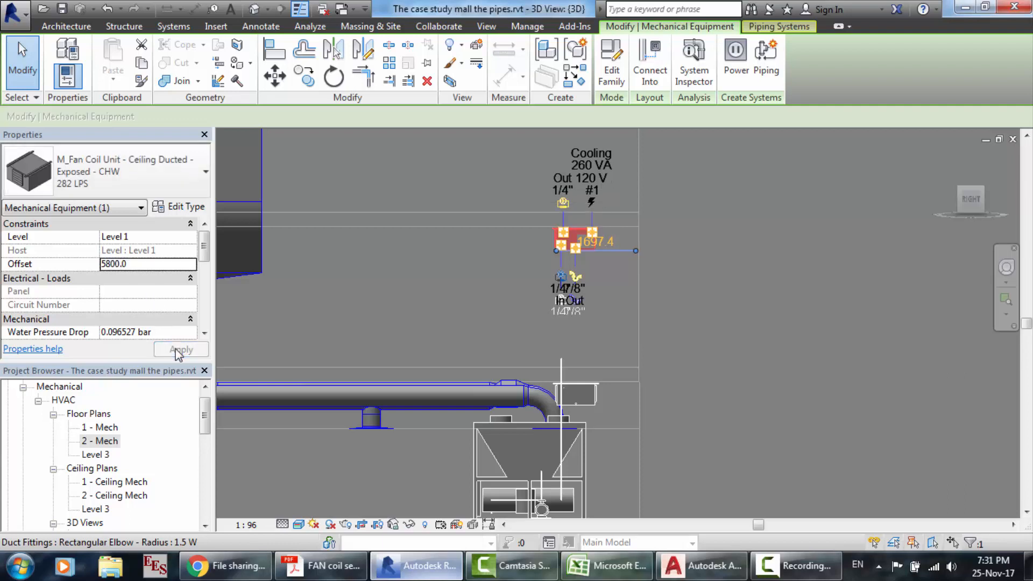
pyautogui.write('5700')
pyautogui.click(176, 350)
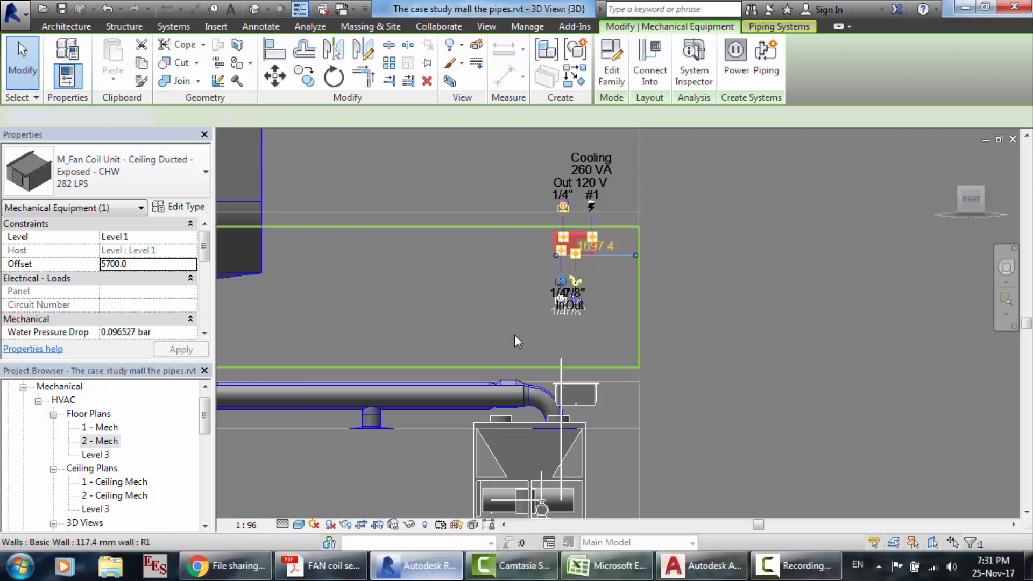
pyautogui.press('Escape')
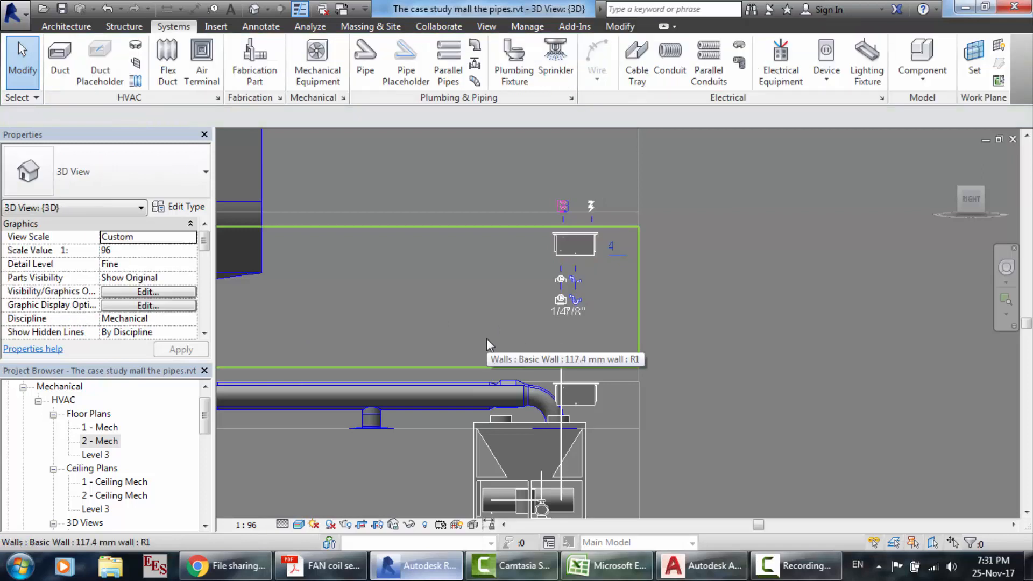
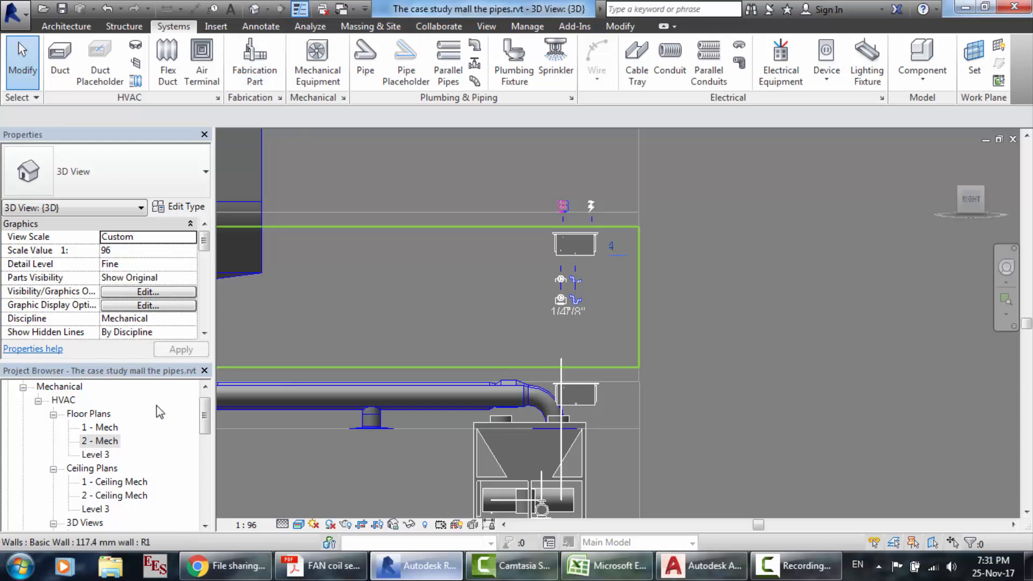
# - Set the detail level of the 2 - Mech floor plan to Fine
pyautogui.doubleClick(110, 441)
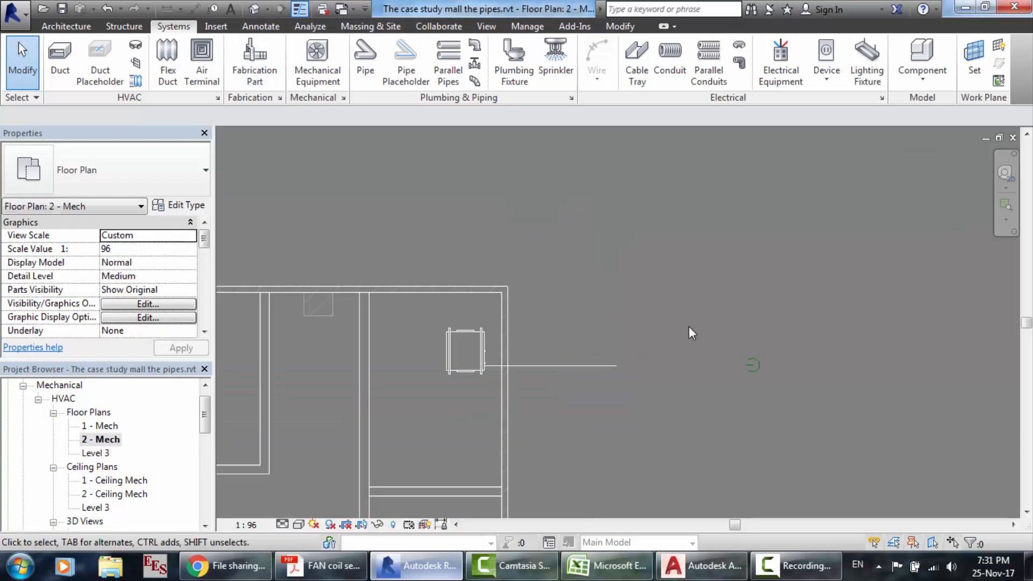
pyautogui.click(283, 524)
pyautogui.click(302, 508)
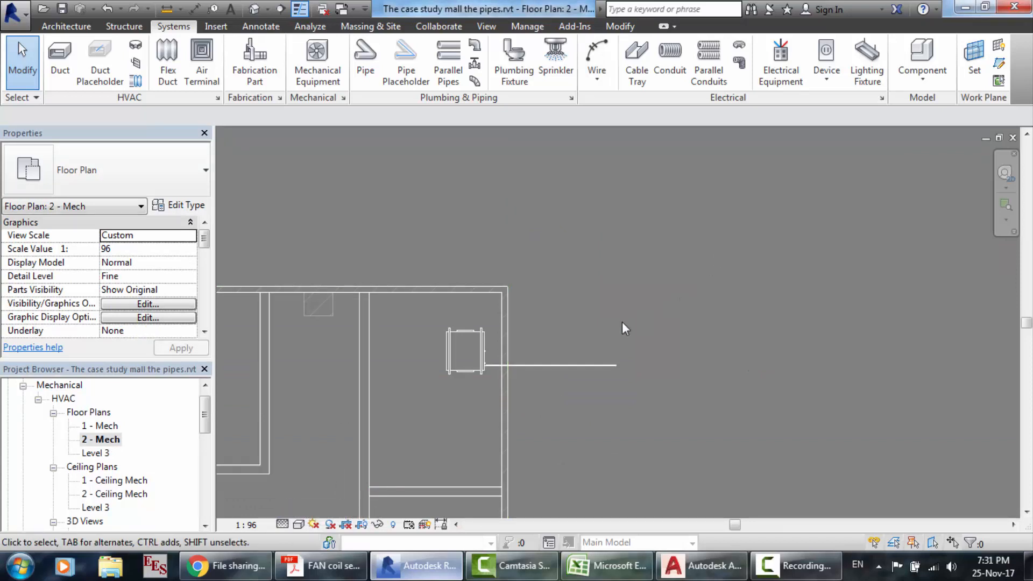
pyautogui.scroll(-5, 622, 323)
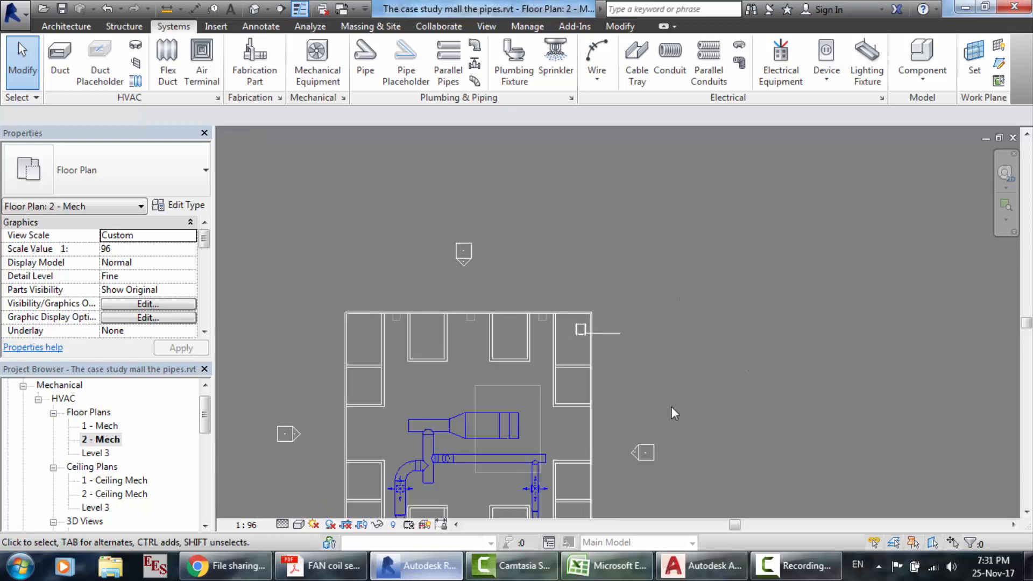
pyautogui.scroll(-3, 671, 407)
pyautogui.scroll(4, 685, 356)
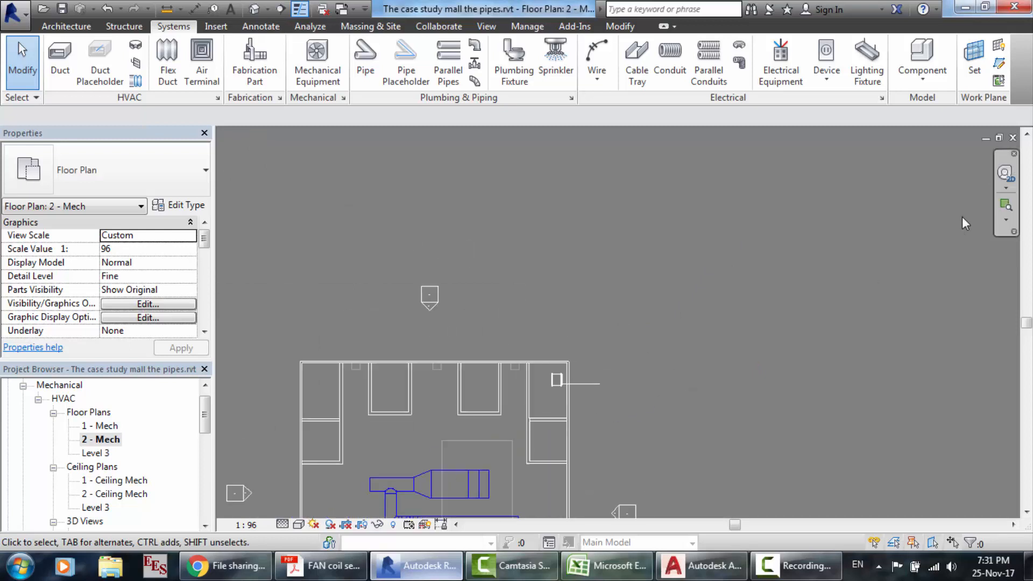
pyautogui.click(1004, 174)
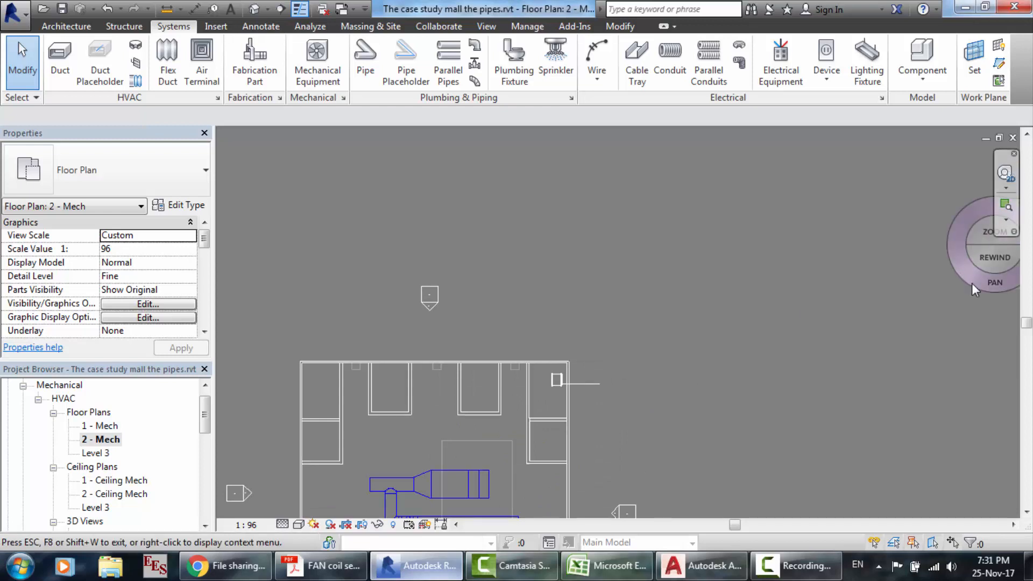
pyautogui.moveTo(972, 283); pyautogui.dragTo(902, 196)
pyautogui.press('Escape')
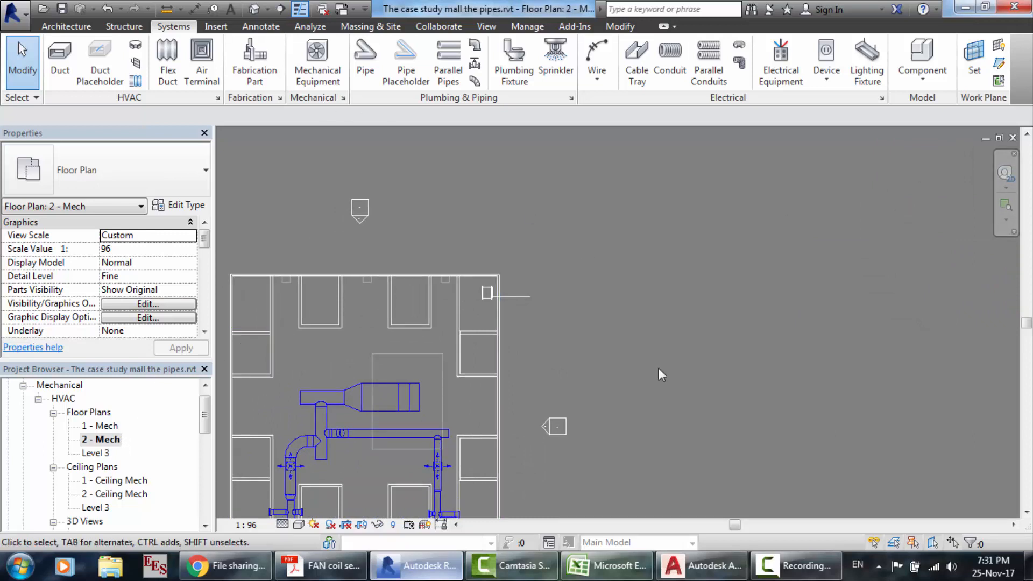
pyautogui.click(780, 568)
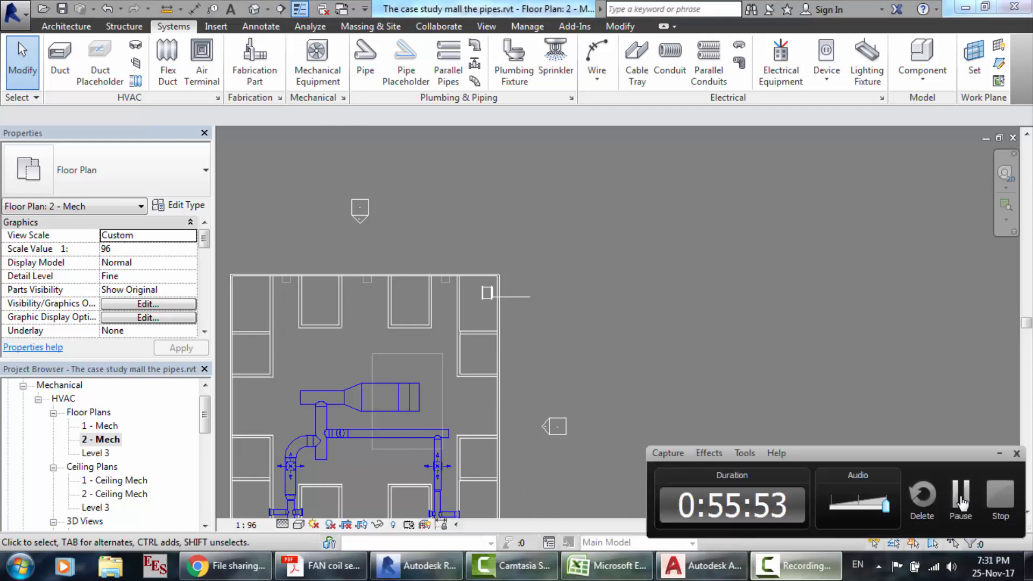
pyautogui.click(960, 501)
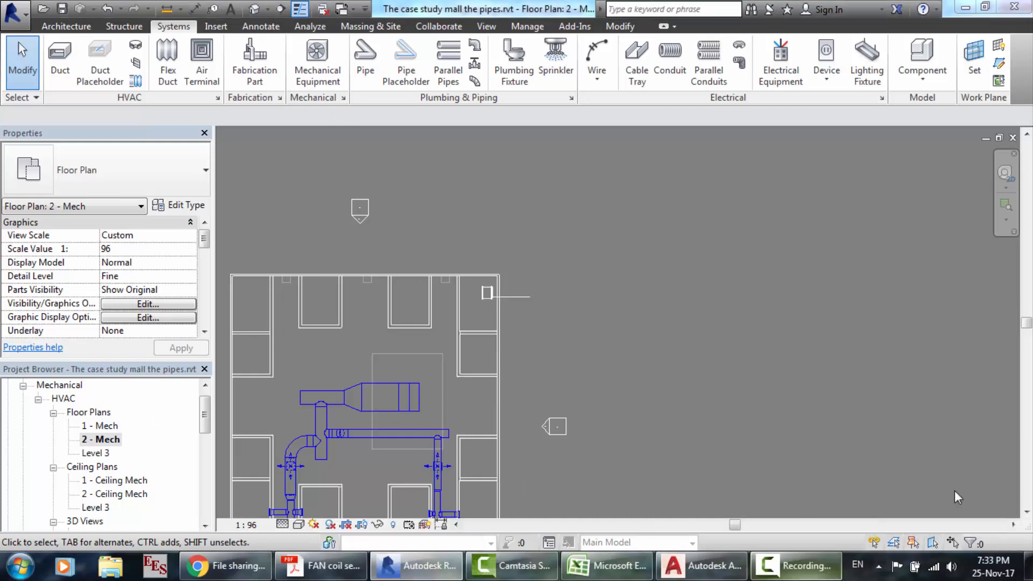
# - Check the diameter and offsets of the short vertical riser pipe beside the chiller in the 3D view
pyautogui.click(254, 9)
pyautogui.scroll(3, 904, 365)
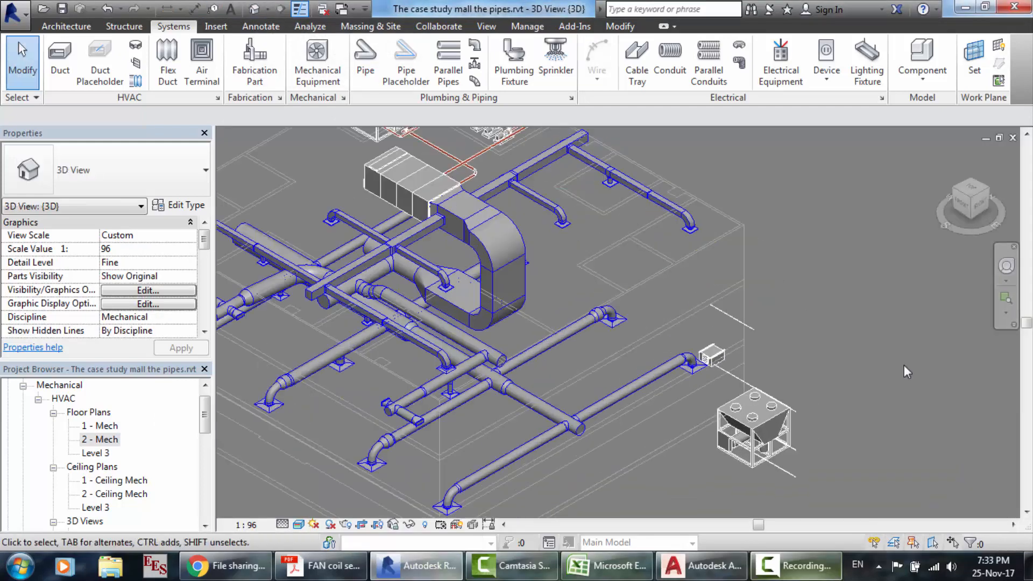
pyautogui.click(1006, 267)
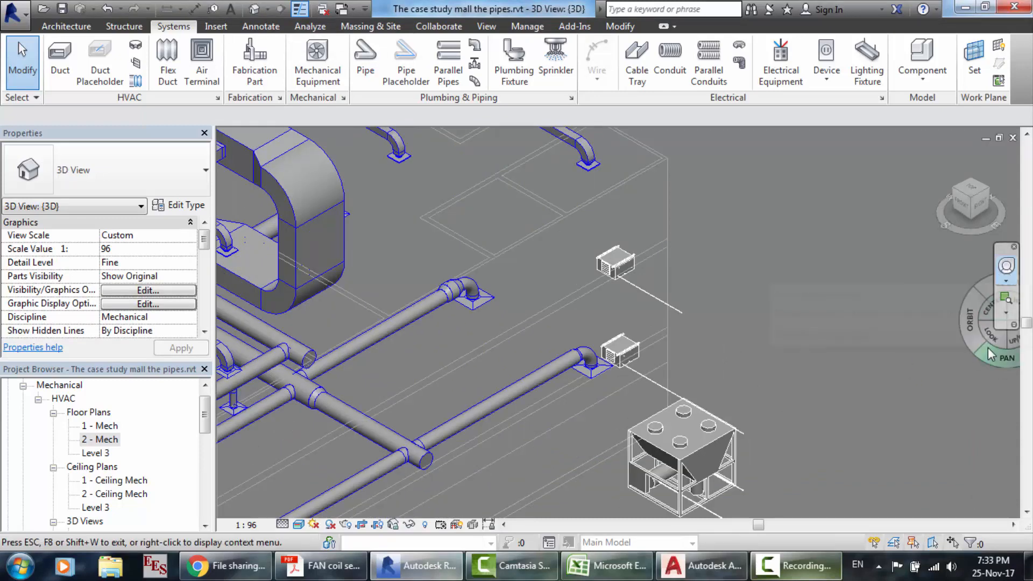
pyautogui.moveTo(988, 357); pyautogui.dragTo(732, 317)
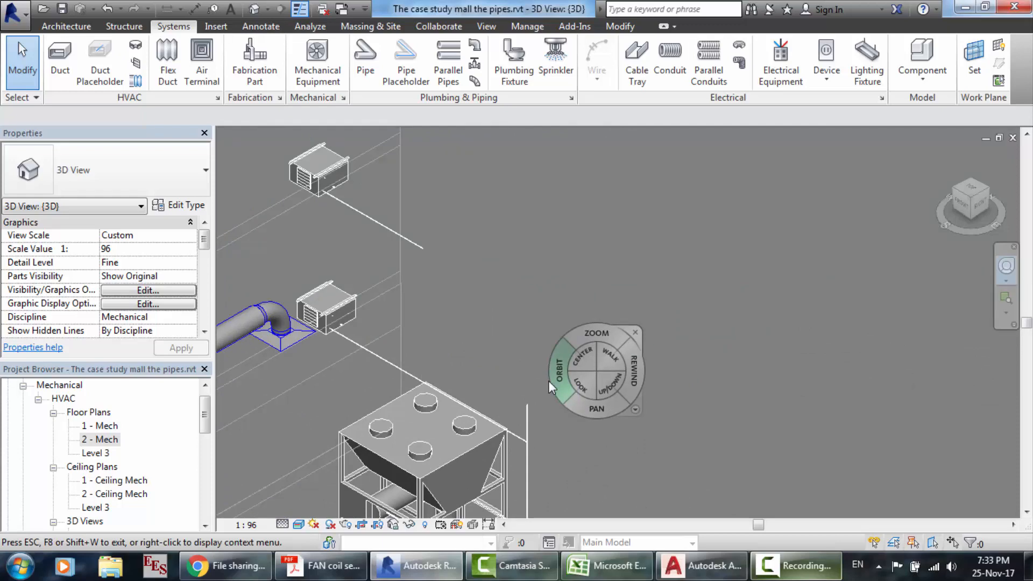
pyautogui.press('Escape')
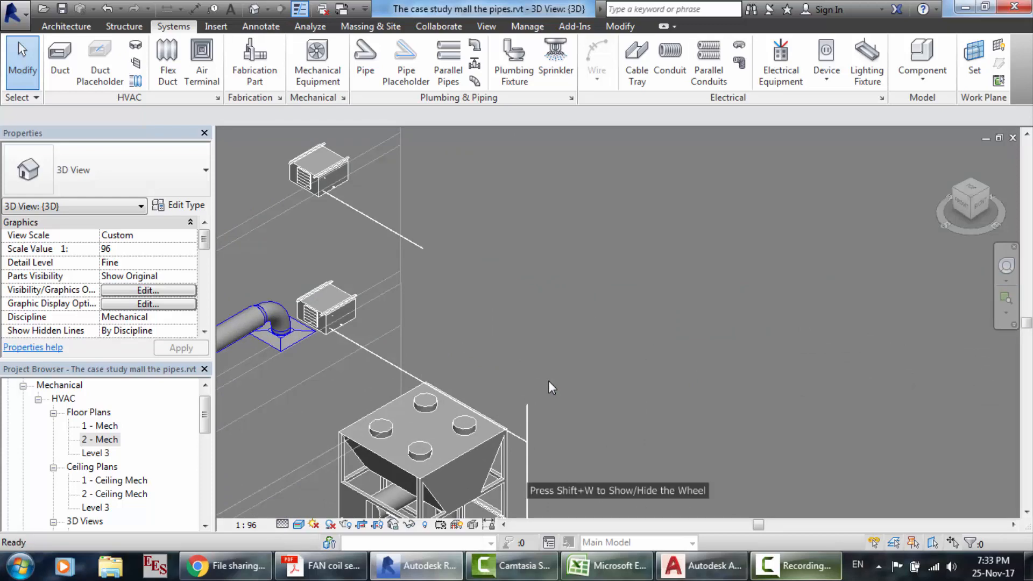
pyautogui.click(524, 417)
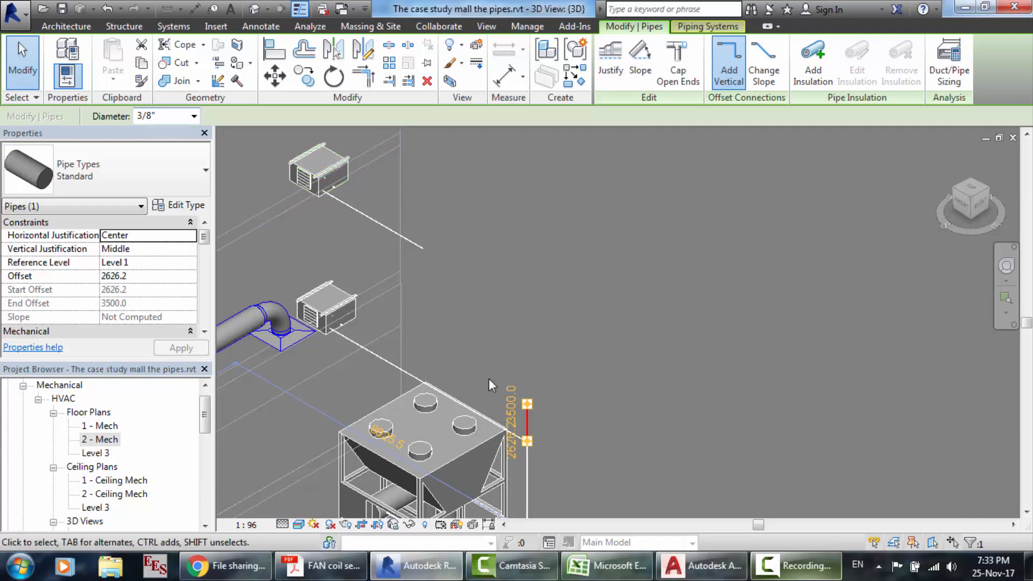
pyautogui.scroll(1, 488, 378)
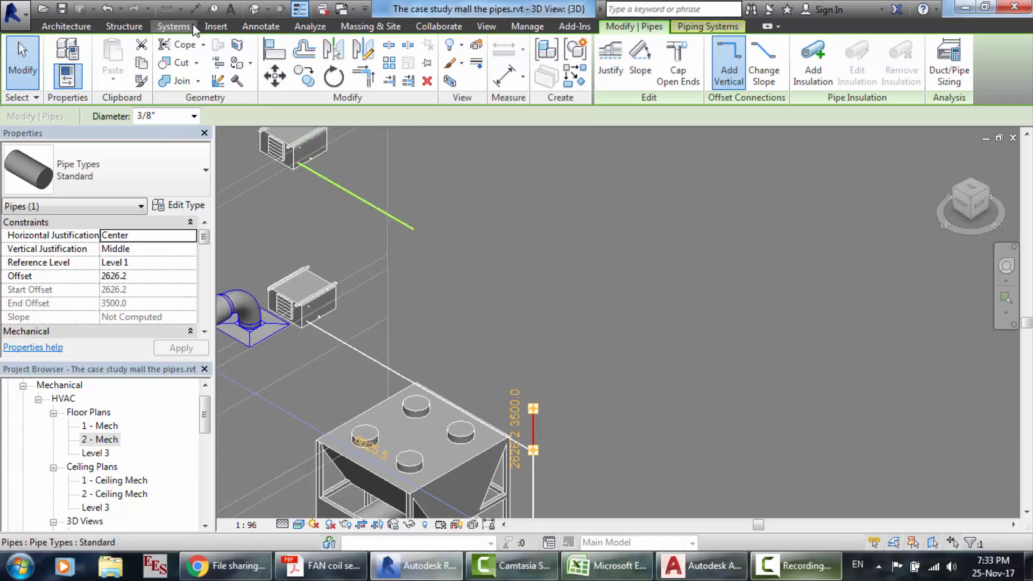
# - Try to extend the riser beside the chiller by drawing a 3/8" pipe straight up from its open upper end
pyautogui.click(173, 26)
pyautogui.click(362, 70)
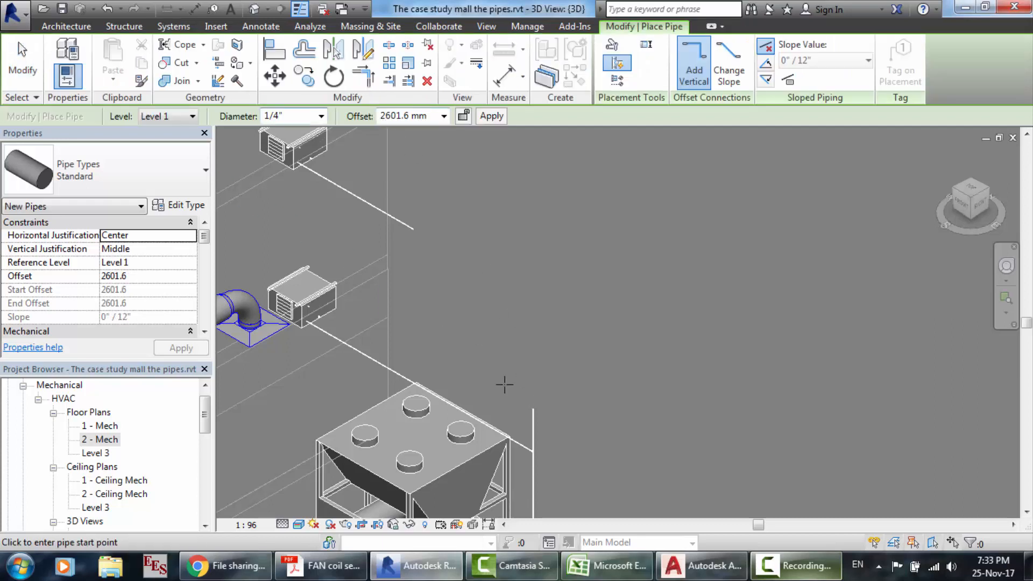
pyautogui.click(281, 116)
pyautogui.click(532, 408)
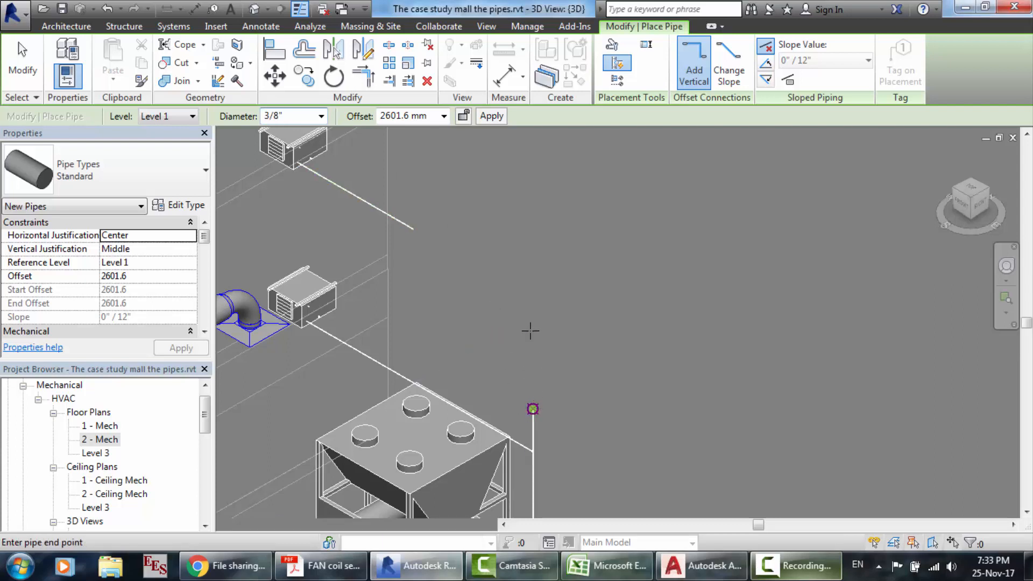
pyautogui.click(532, 240)
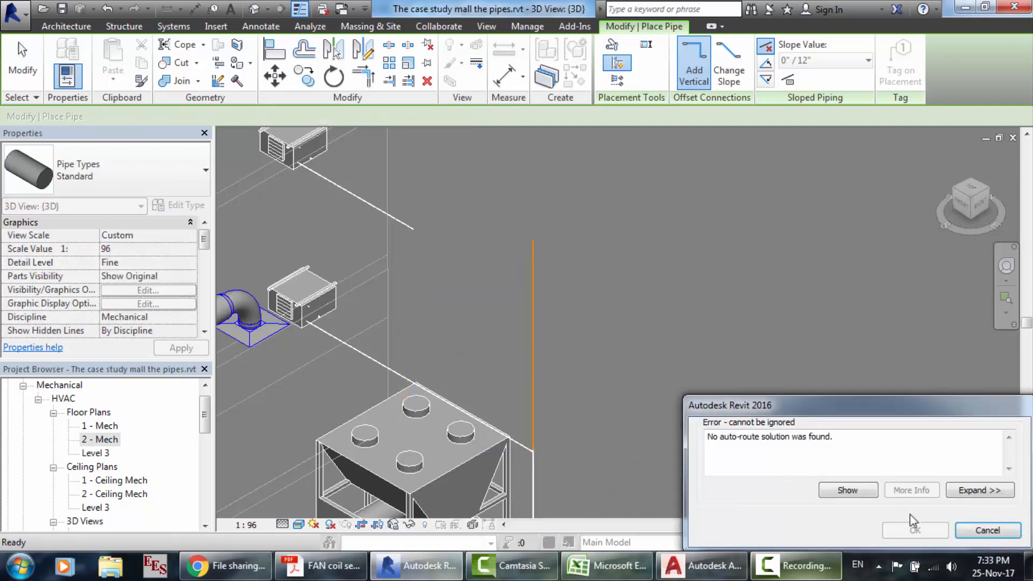
pyautogui.click(975, 532)
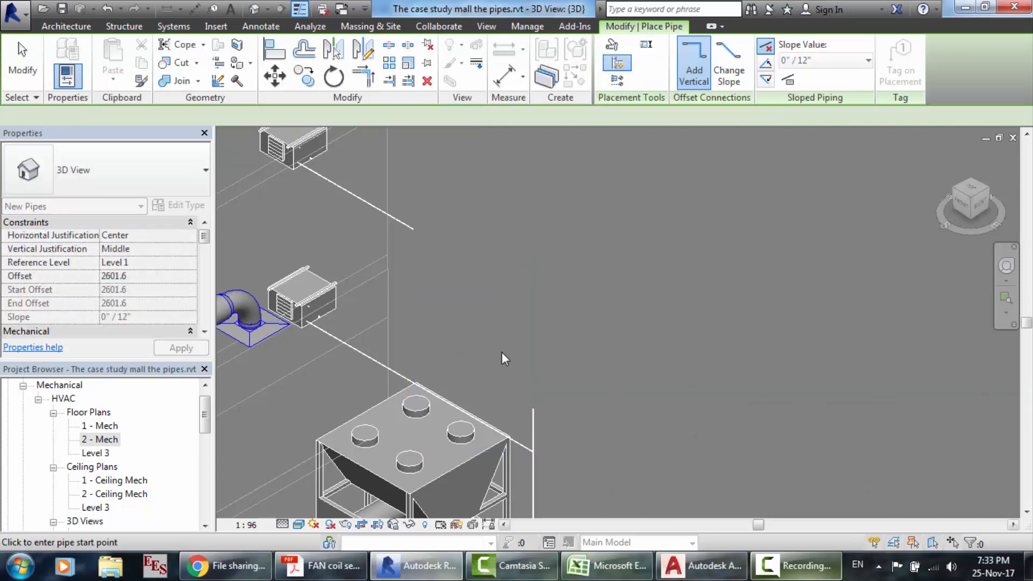
pyautogui.press('Escape')
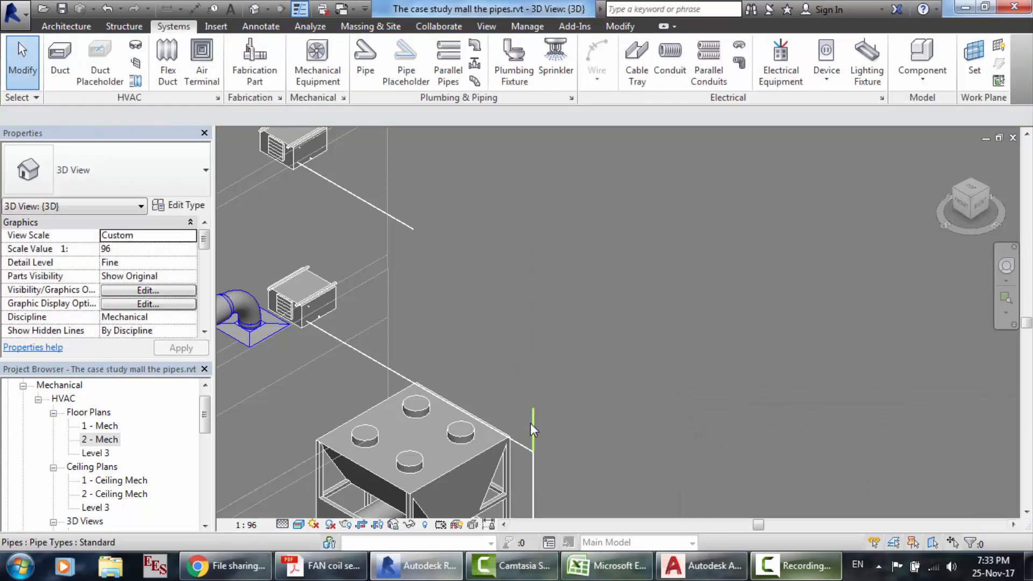
# - Set the upper end offset of the vertical riser beside the chiller to 8000 mm
pyautogui.click(532, 425)
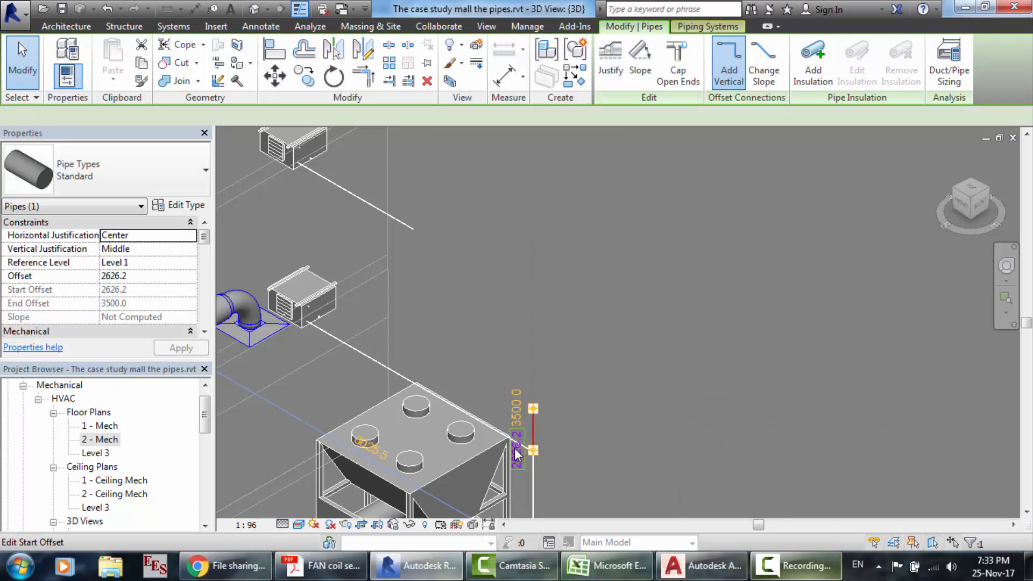
pyautogui.click(515, 414)
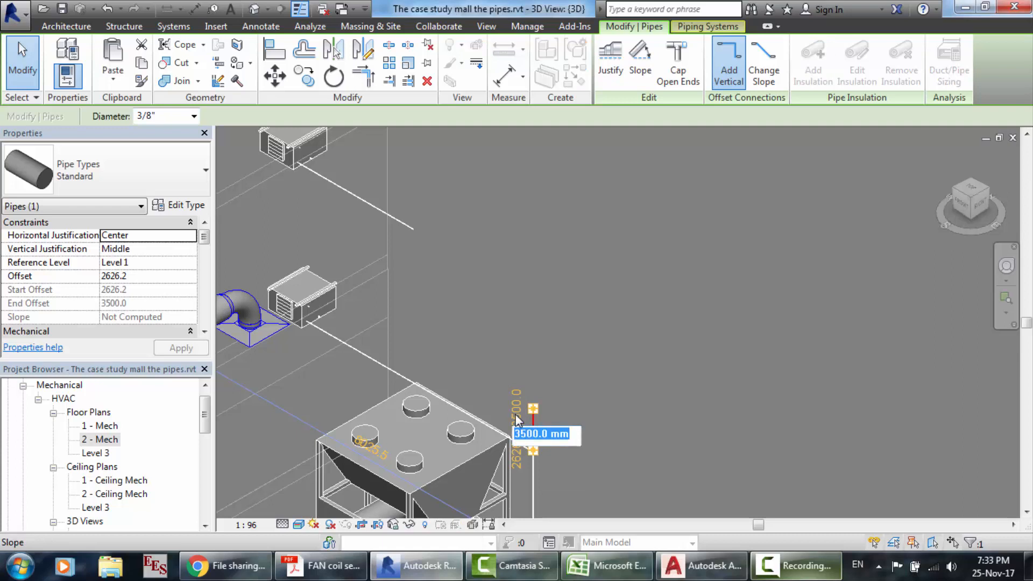
pyautogui.write('8000')
pyautogui.press('Return')
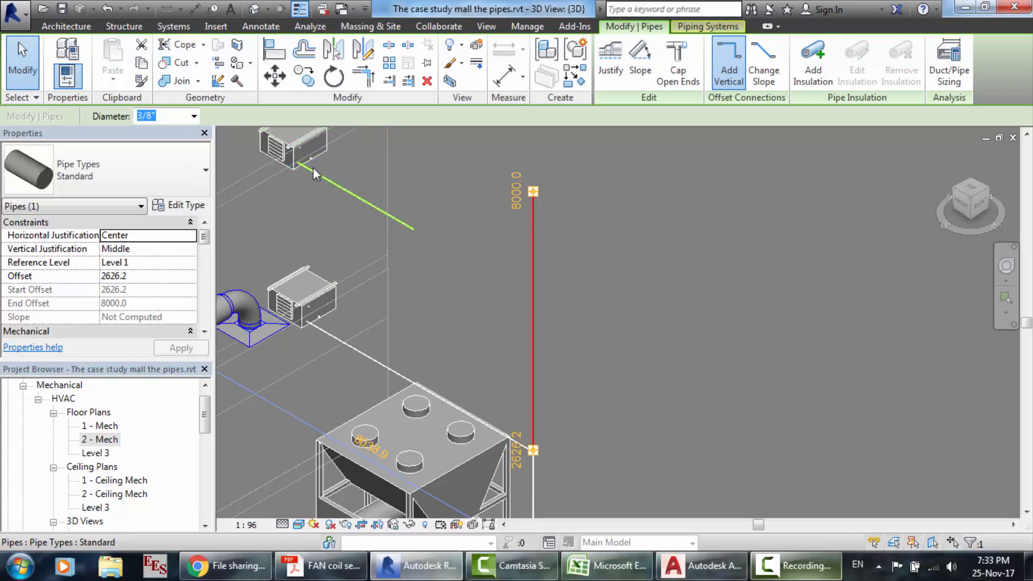
pyautogui.click(326, 184)
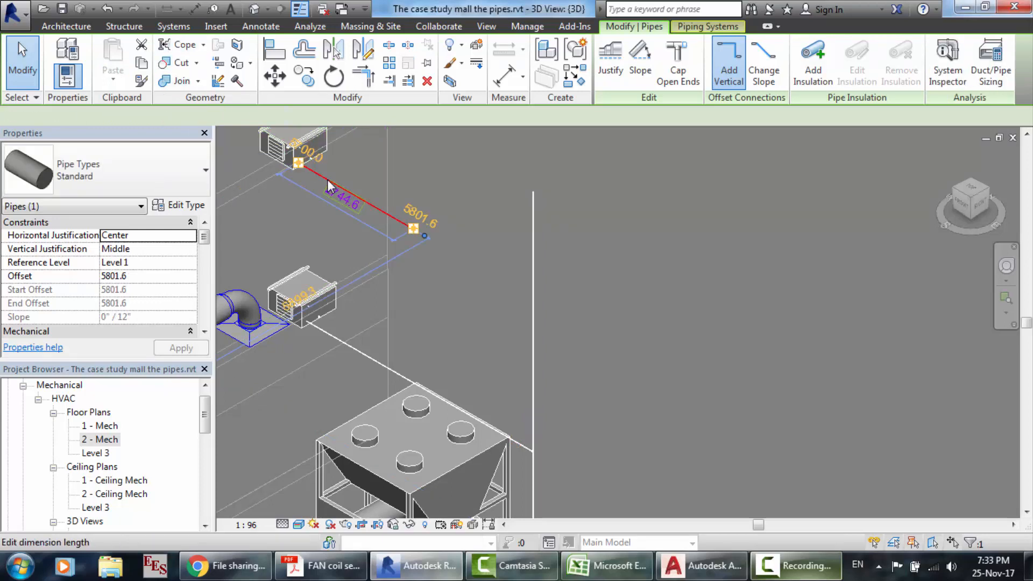
pyautogui.click(173, 26)
pyautogui.click(361, 66)
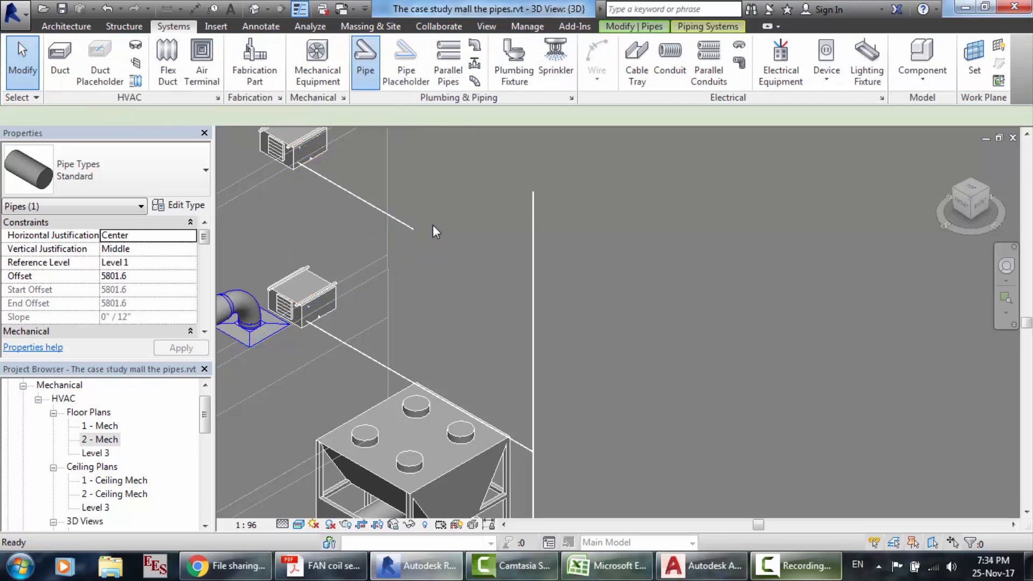
pyautogui.click(413, 229)
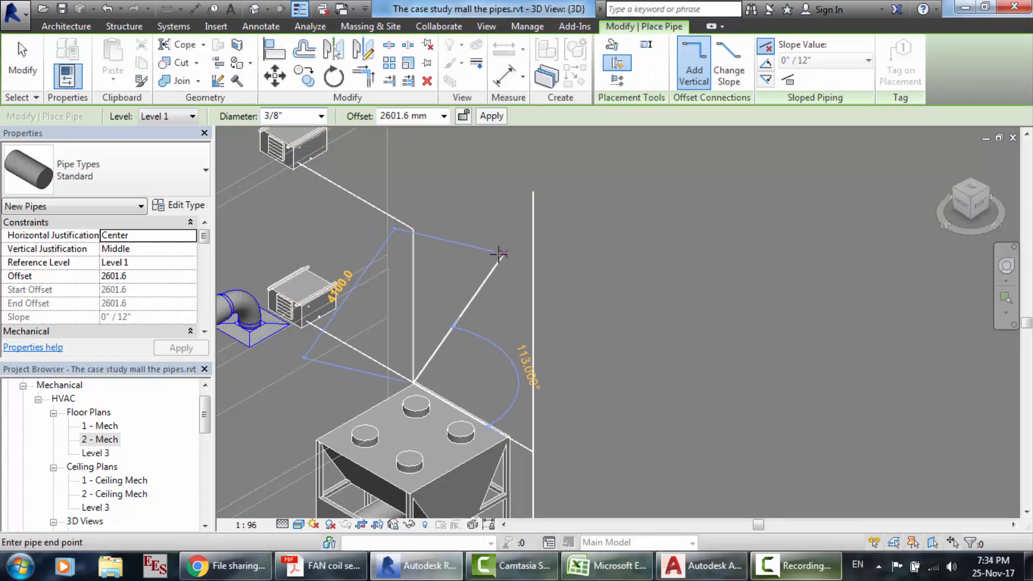
pyautogui.press('Escape')
pyautogui.press('Escape')
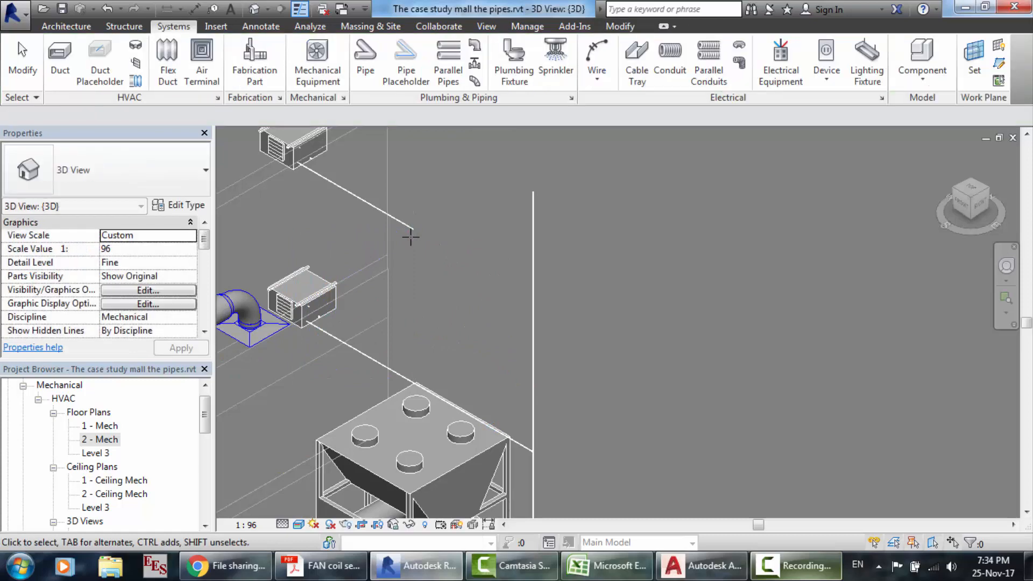
pyautogui.scroll(3, 411, 226)
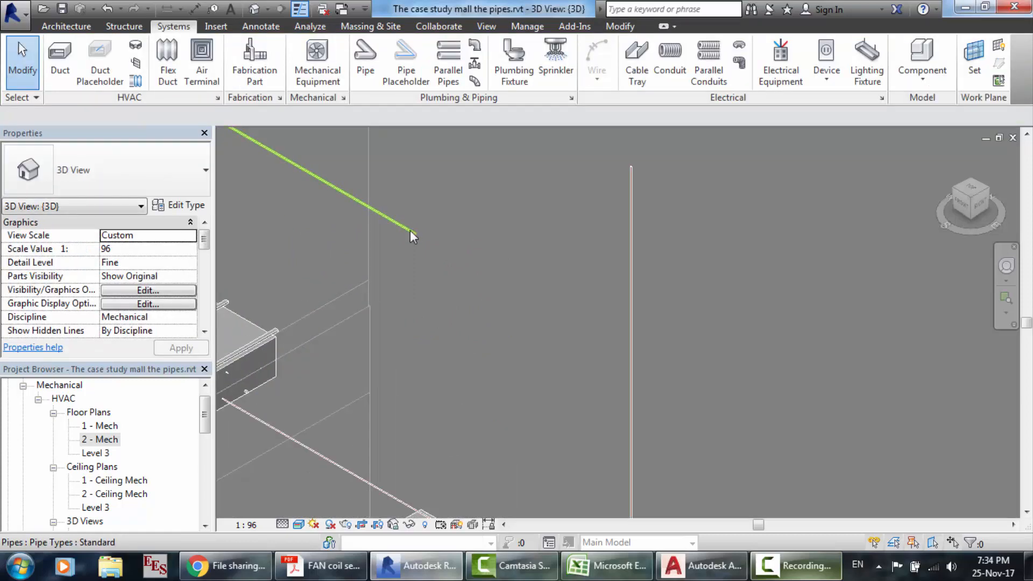
pyautogui.click(410, 230)
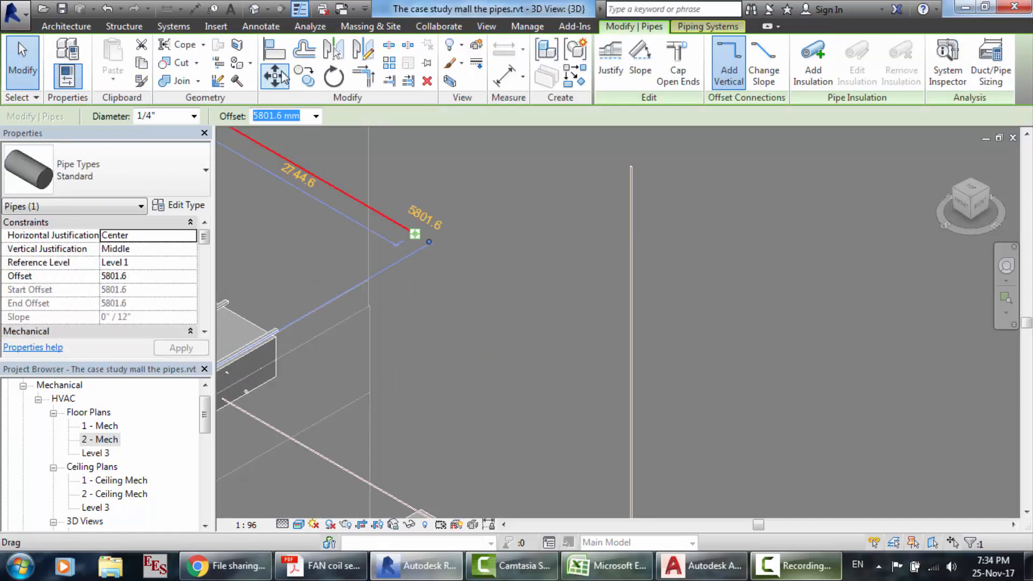
pyautogui.click(171, 27)
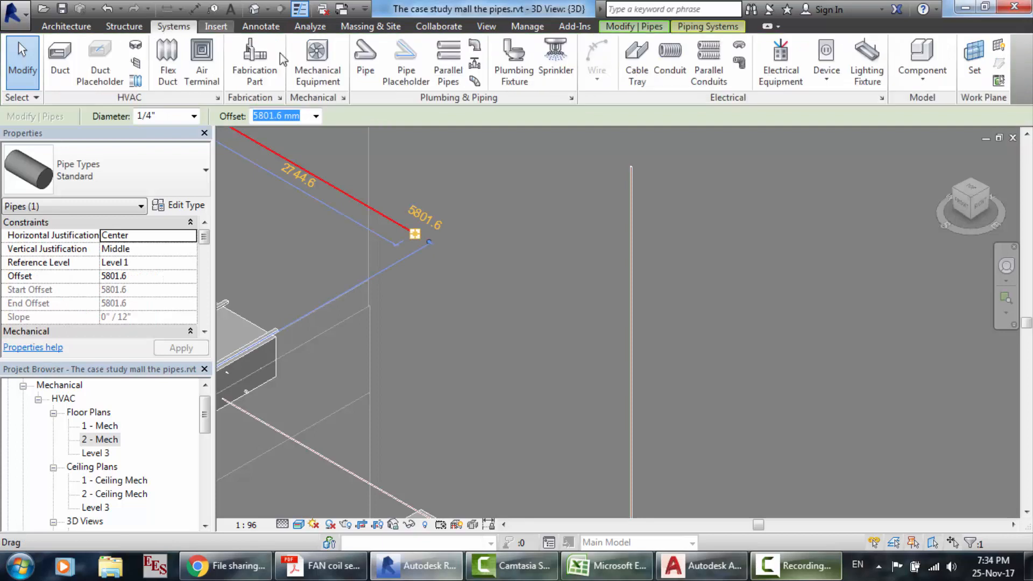
pyautogui.click(364, 75)
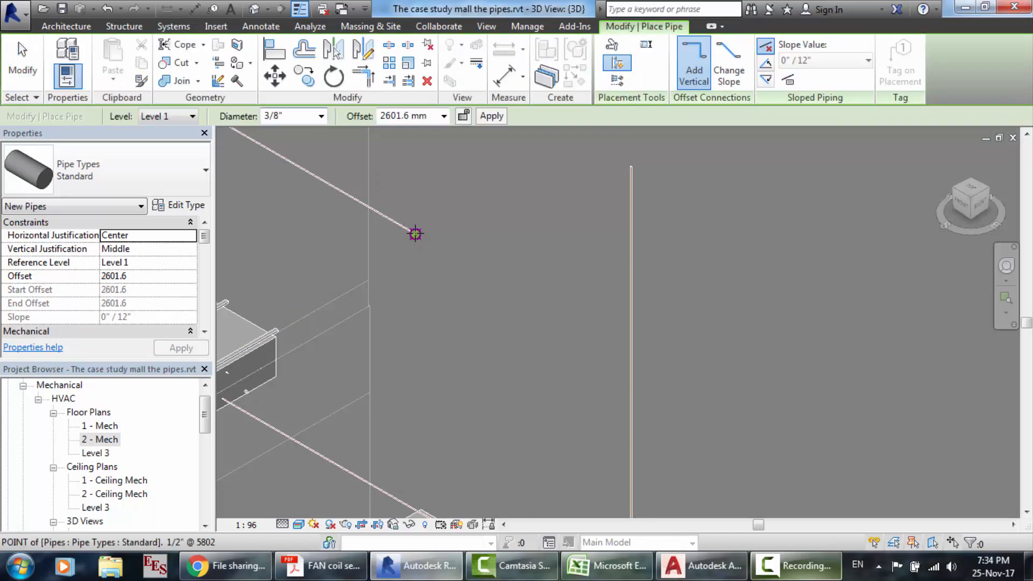
pyautogui.click(416, 235)
pyautogui.press('Escape')
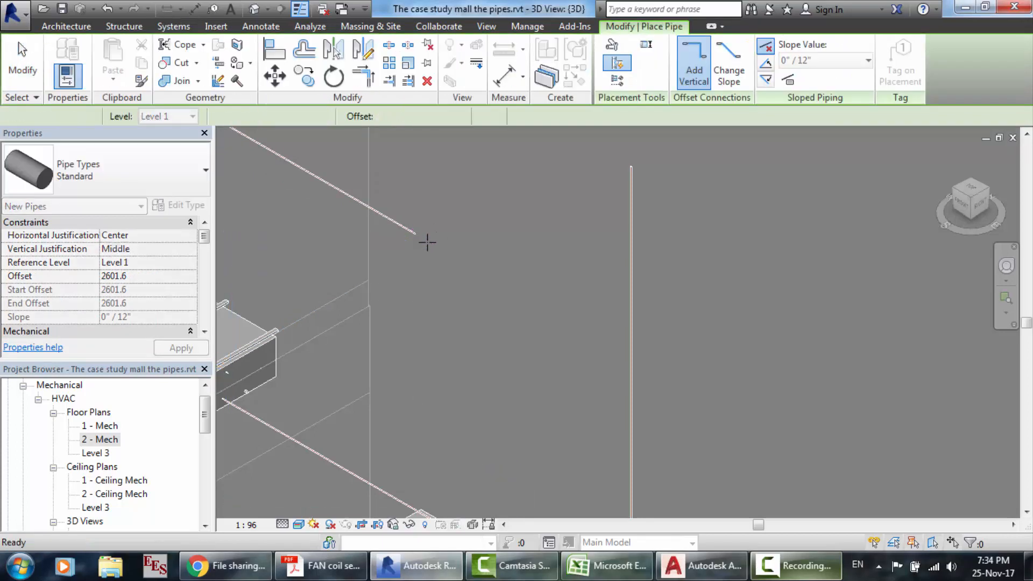
pyautogui.press('Escape')
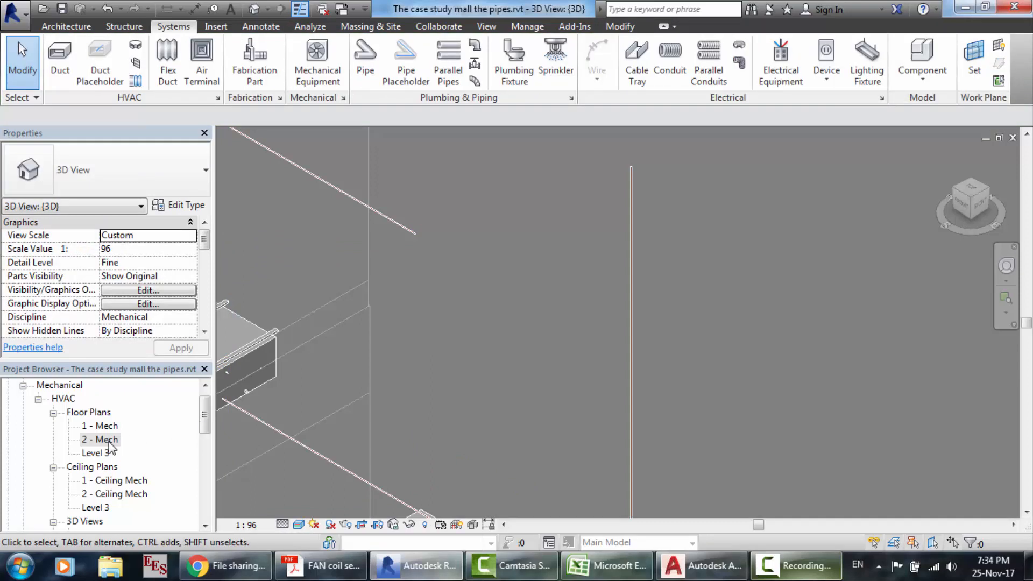
# - Cut a section in the 2 - Mech floor plan alongside the fan coil unit and its pipe, looking toward them, and open the section view
pyautogui.doubleClick(108, 441)
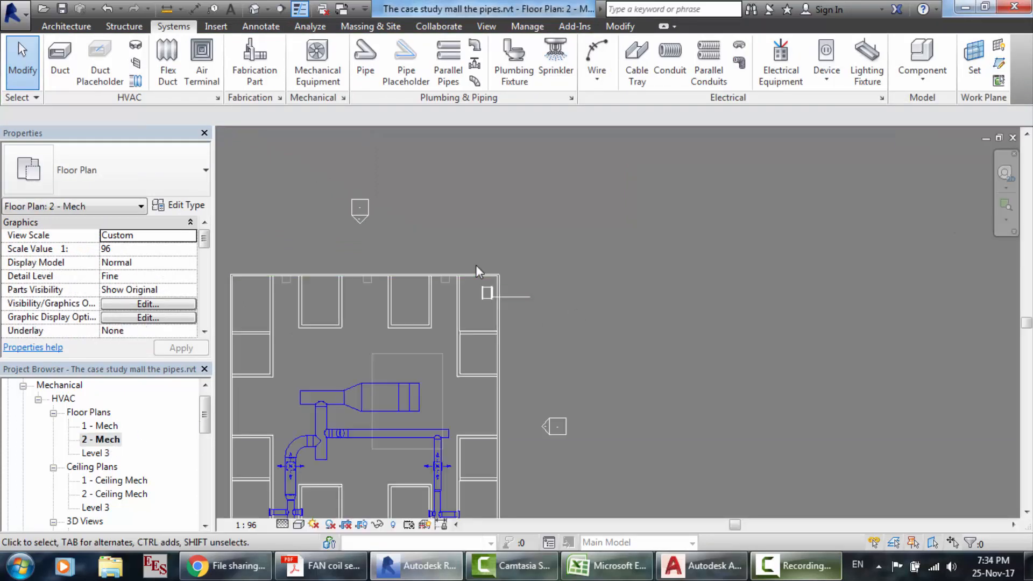
pyautogui.scroll(5, 476, 265)
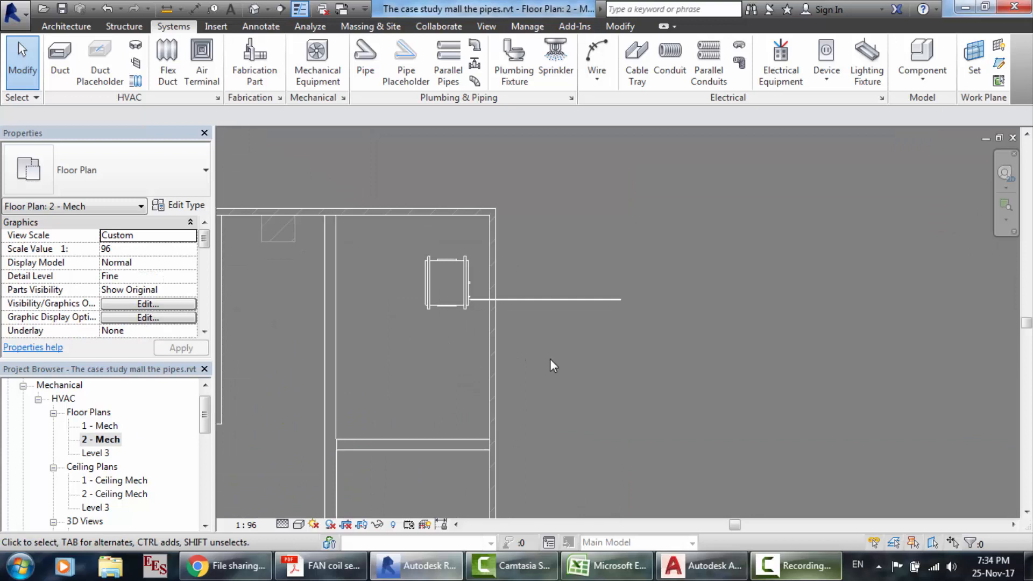
pyautogui.click(486, 27)
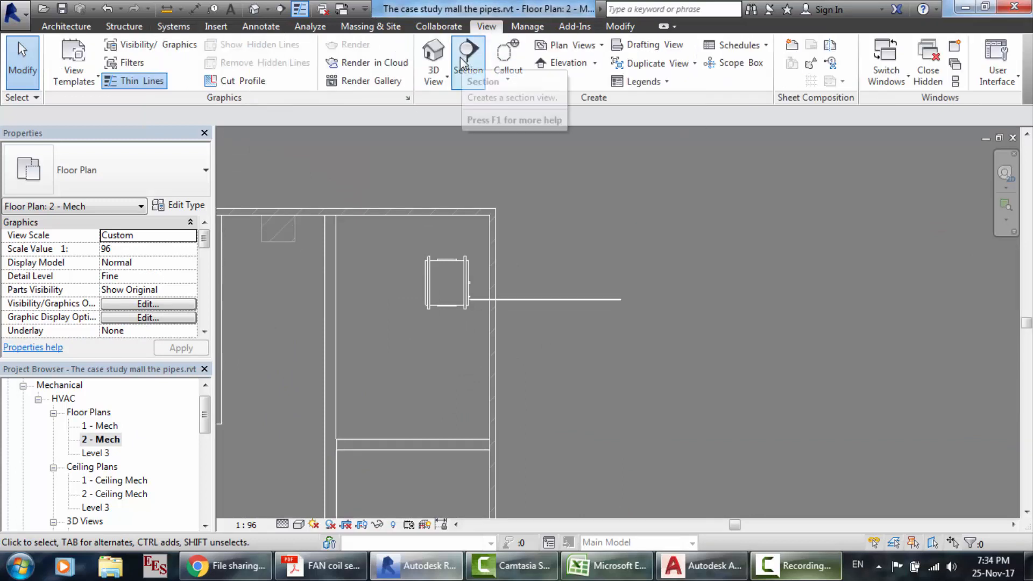
pyautogui.click(475, 63)
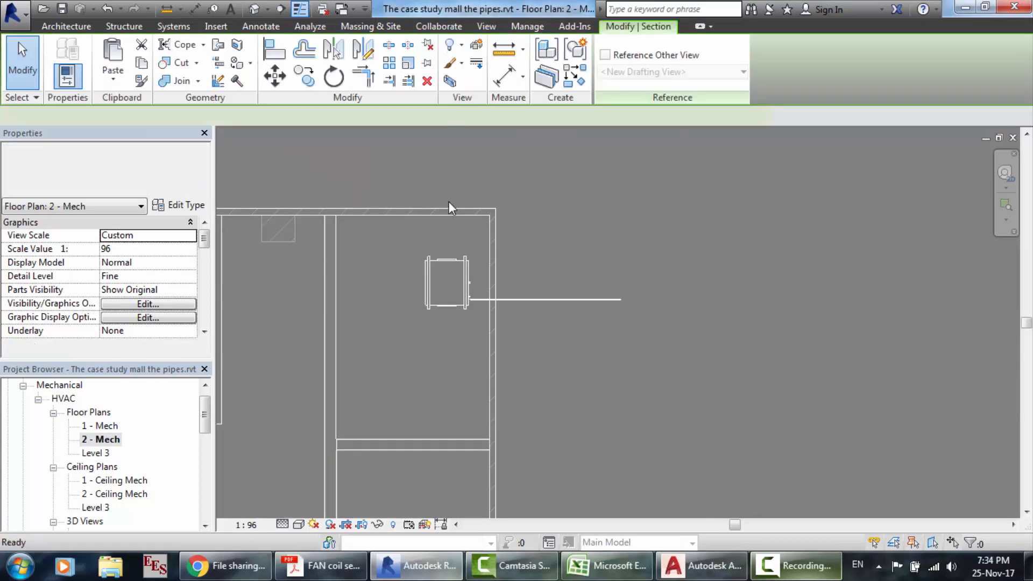
pyautogui.click(398, 316)
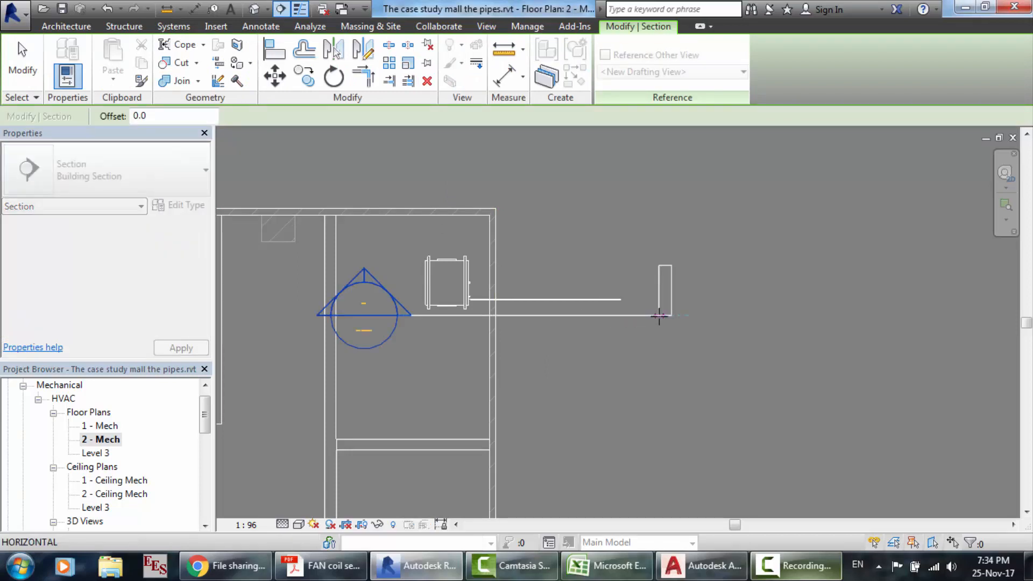
pyautogui.click(659, 316)
pyautogui.press('Escape')
pyautogui.press('Escape')
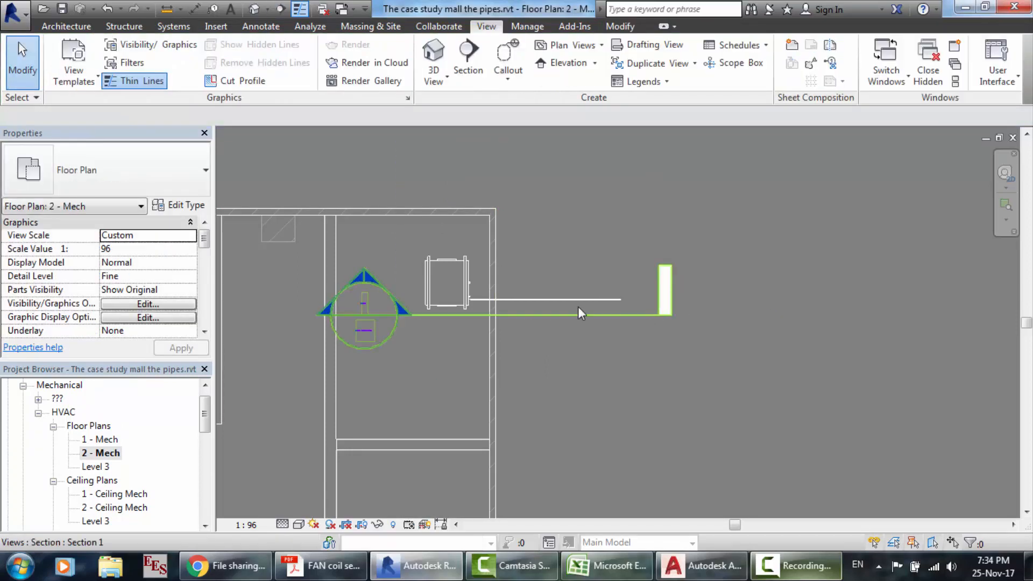
pyautogui.doubleClick(362, 279)
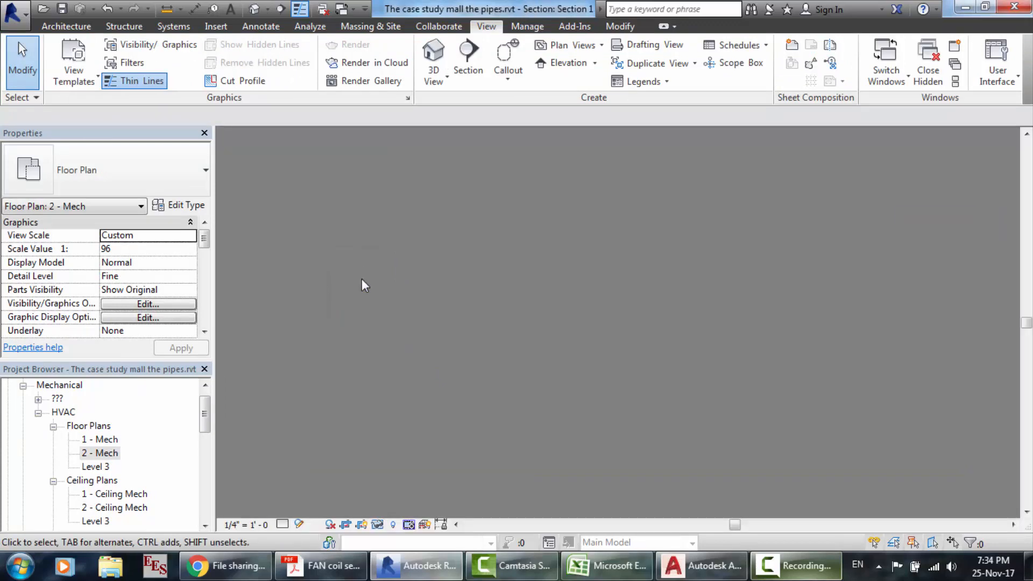
# - Extend the upper fan coil unit's branch in the section with a 1/4" horizontal pipe from its open end, running past the crop boundary
pyautogui.scroll(3, 686, 291)
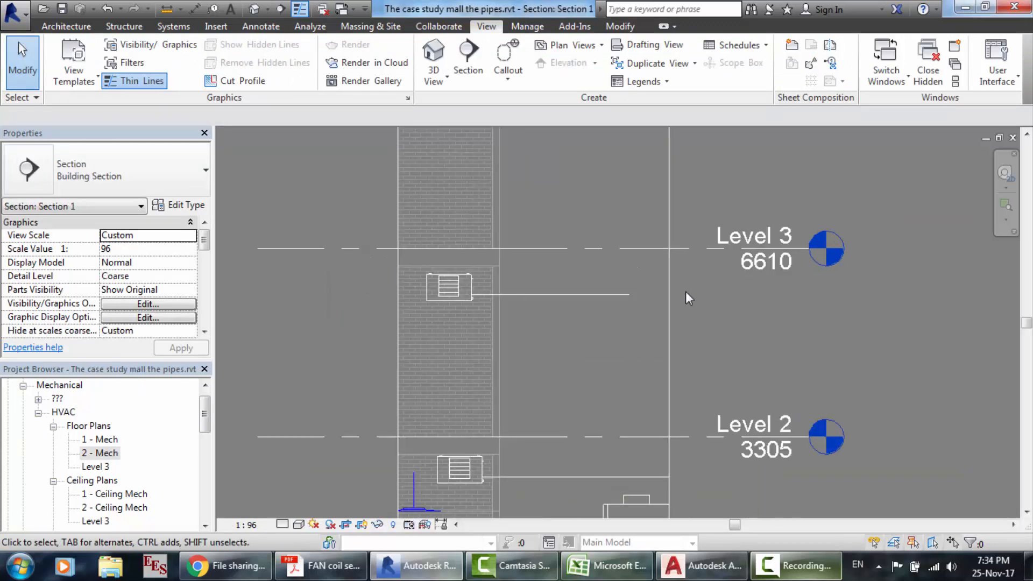
pyautogui.scroll(2, 685, 292)
pyautogui.scroll(-2, 685, 291)
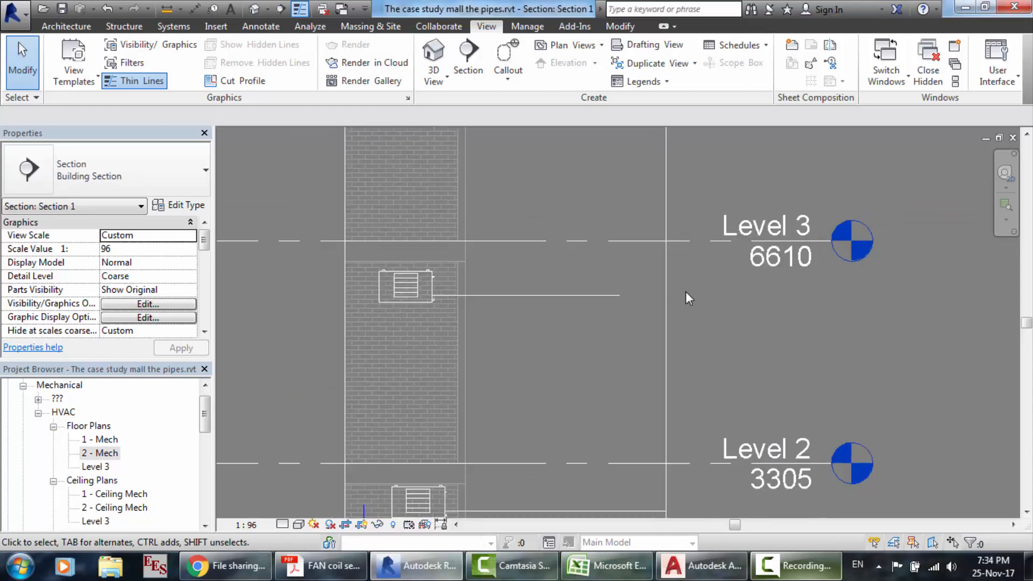
pyautogui.click(592, 294)
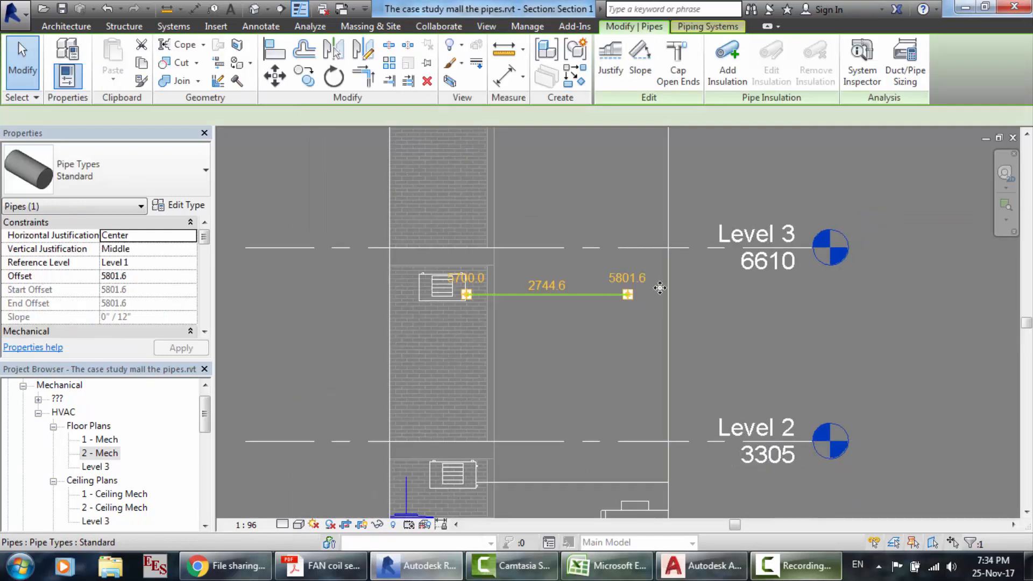
pyautogui.scroll(-2, 678, 291)
pyautogui.scroll(-2, 678, 292)
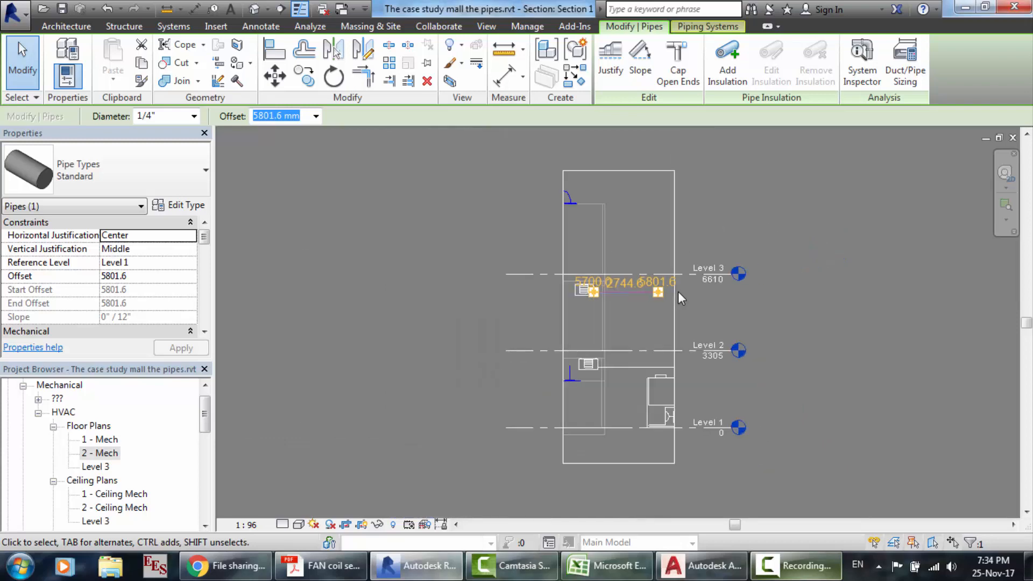
pyautogui.scroll(3, 678, 291)
pyautogui.scroll(2, 678, 292)
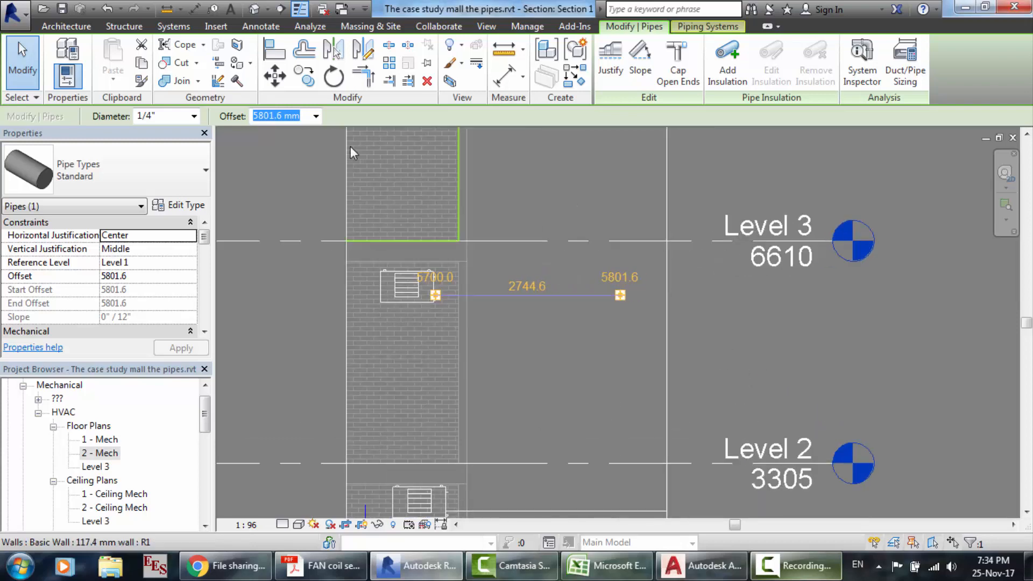
pyautogui.click(181, 30)
pyautogui.click(366, 62)
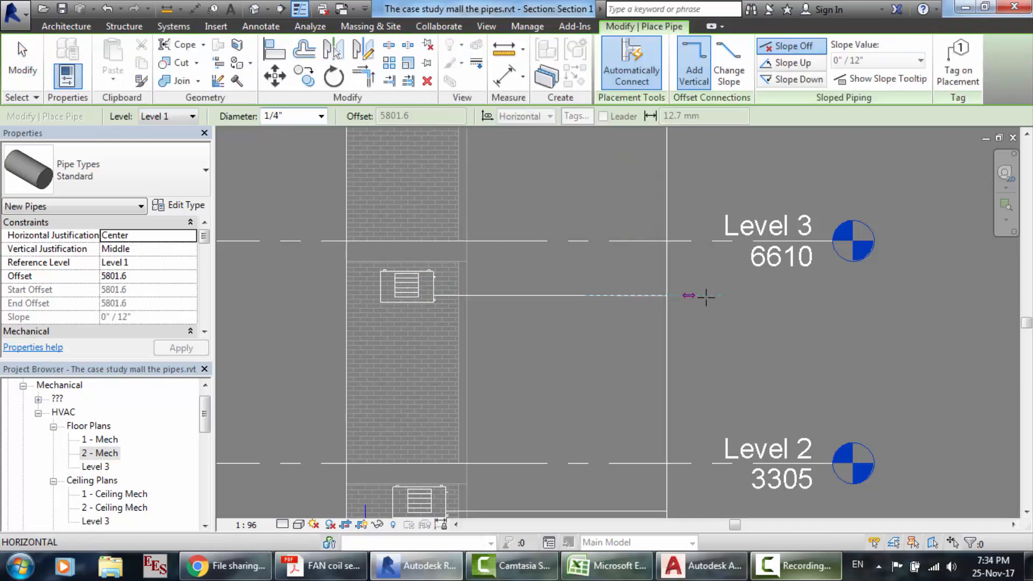
pyautogui.click(832, 296)
pyautogui.click(833, 295)
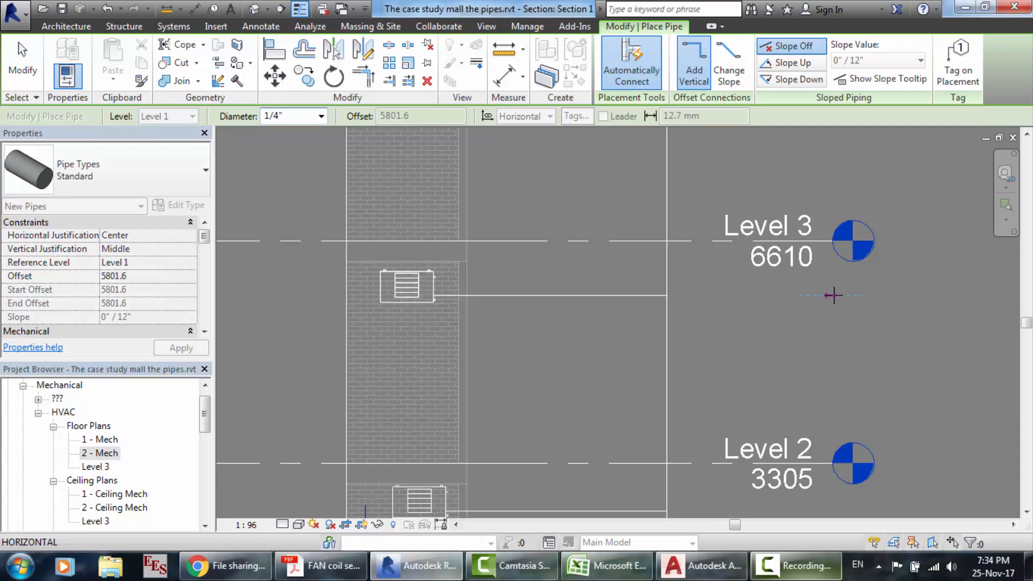
pyautogui.press('Escape')
pyautogui.press('Escape')
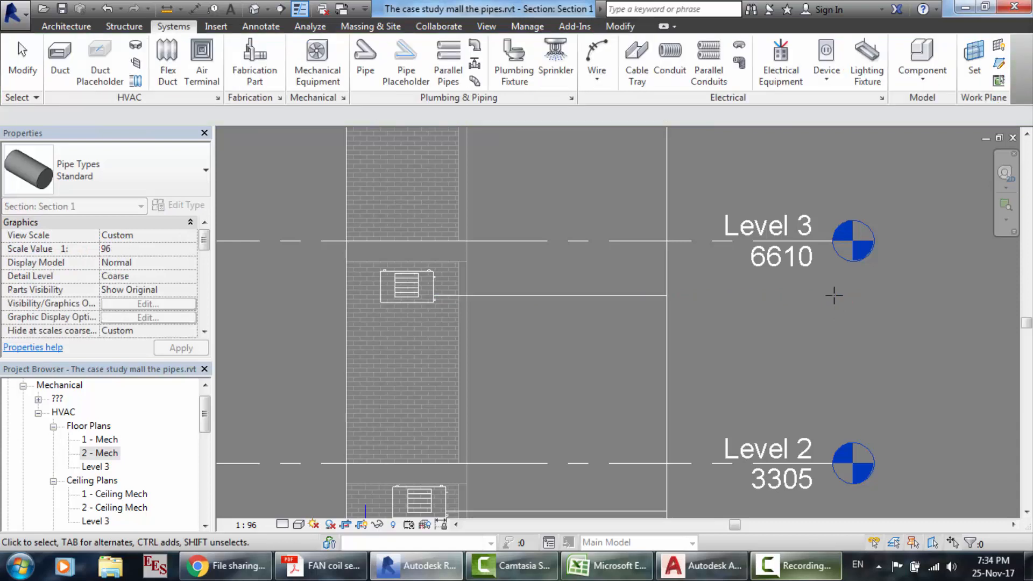
# - Set the outer end offset of the extended branch pipe to 5600 mm in the 3D view
pyautogui.click(254, 9)
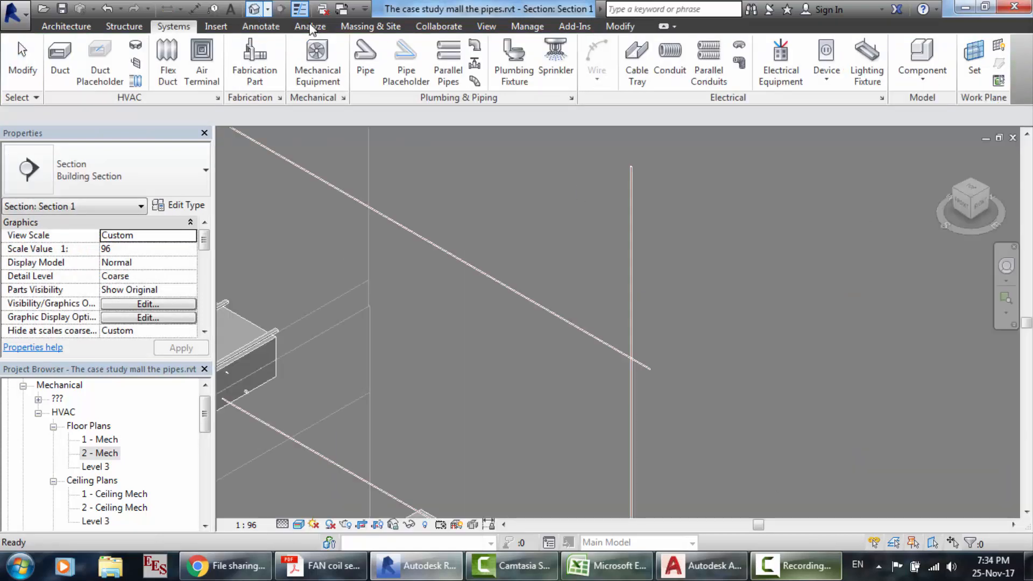
pyautogui.scroll(5, 653, 371)
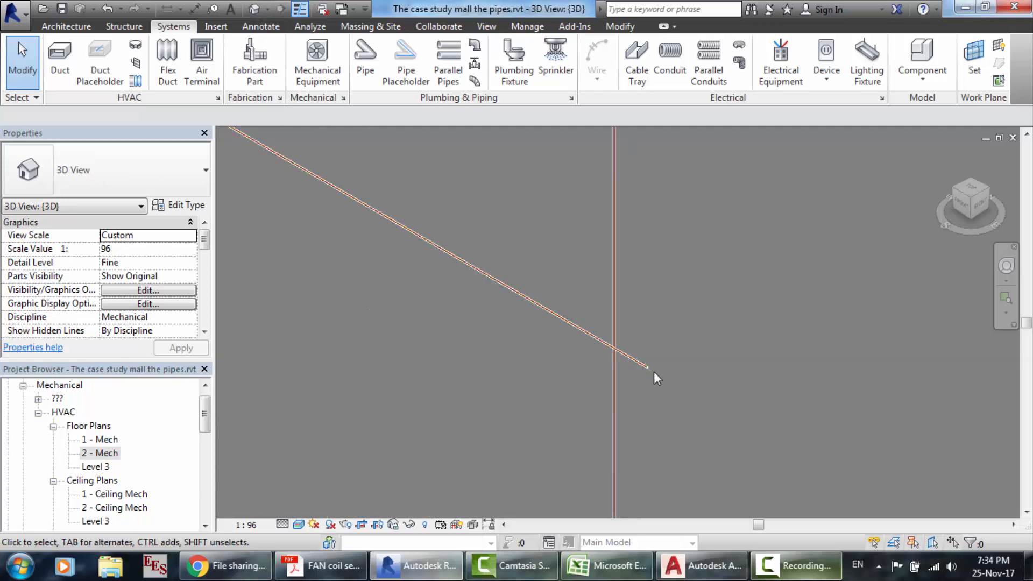
pyautogui.scroll(3, 653, 371)
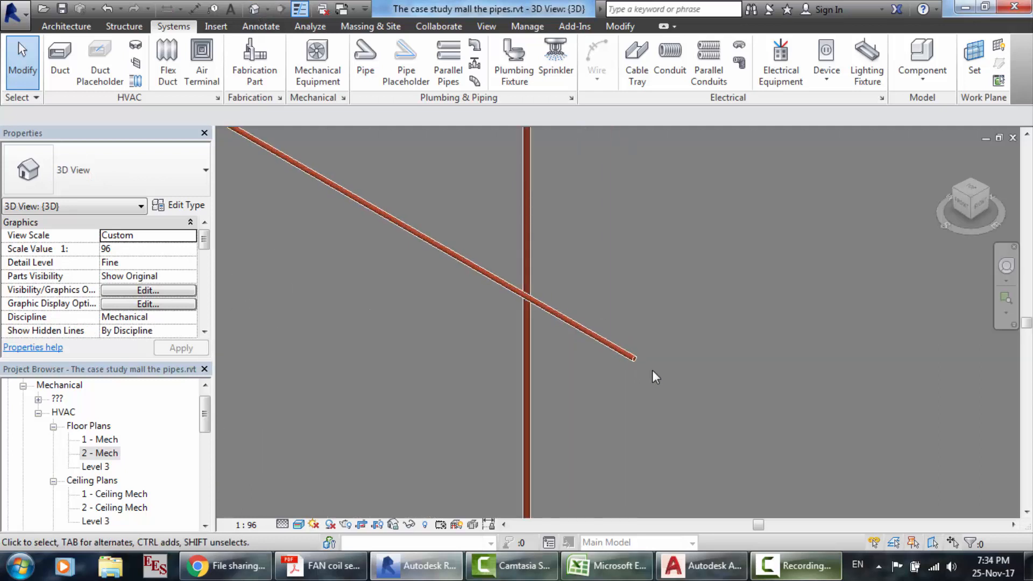
pyautogui.click(561, 310)
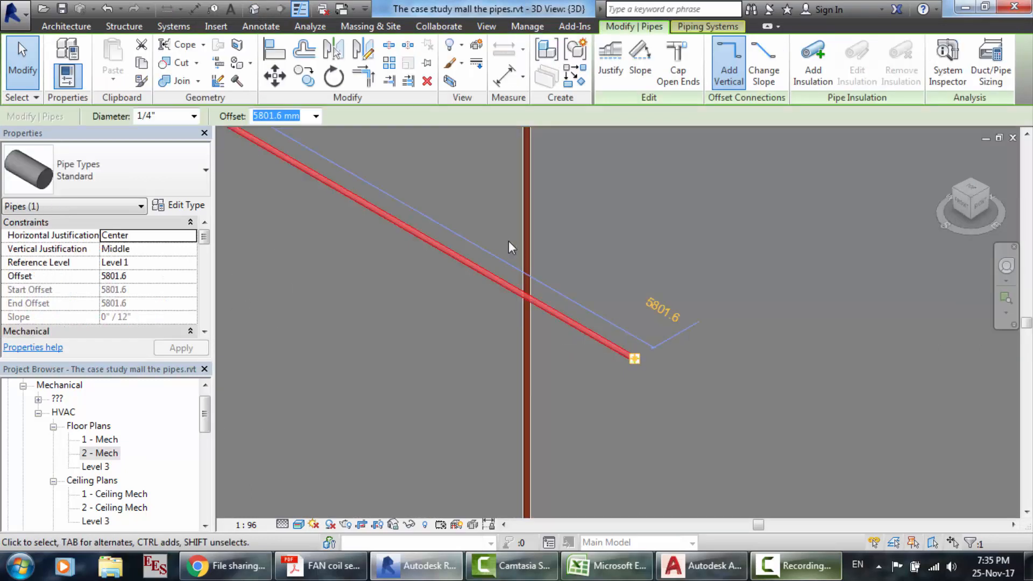
pyautogui.click(674, 313)
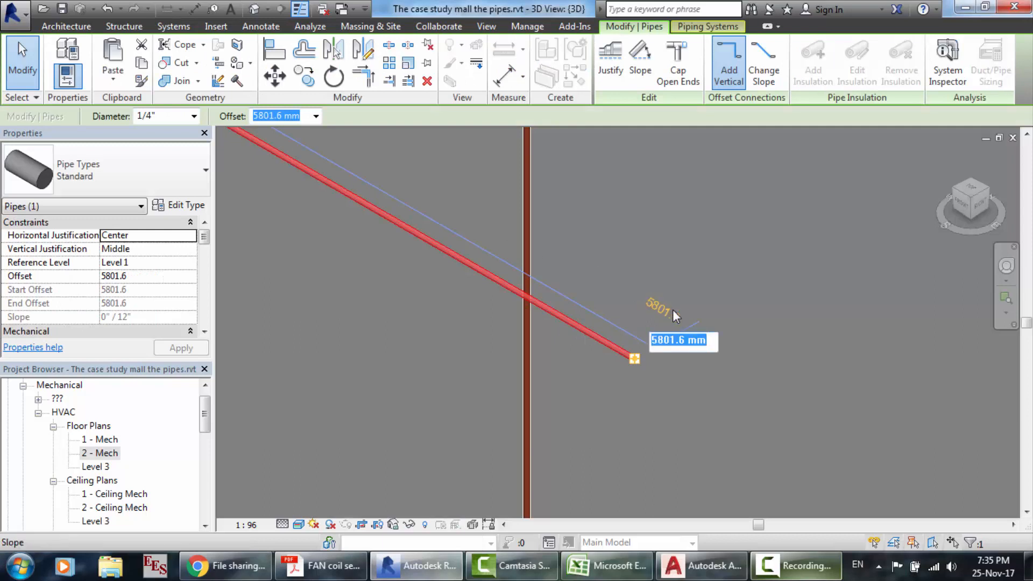
pyautogui.write('5600')
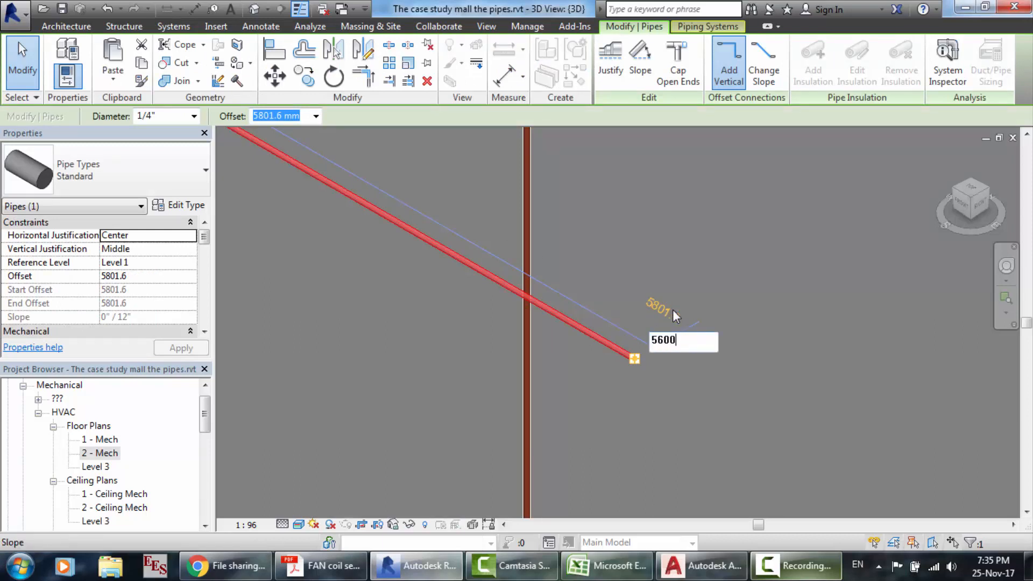
pyautogui.press('Return')
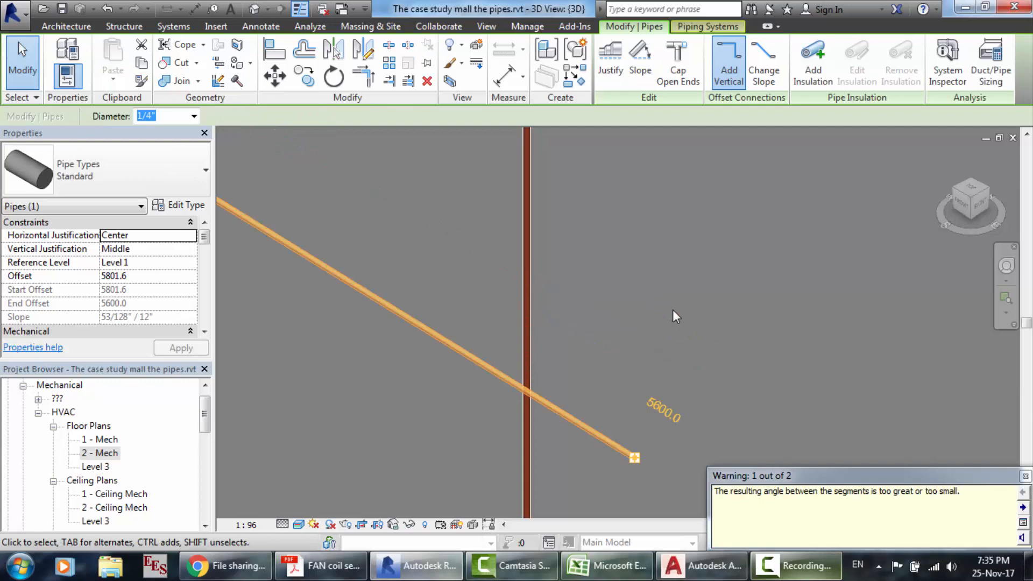
# - Set the length of the upper fan coil unit's branch pipe to 5600 mm and check its end against the riser
pyautogui.click(672, 309)
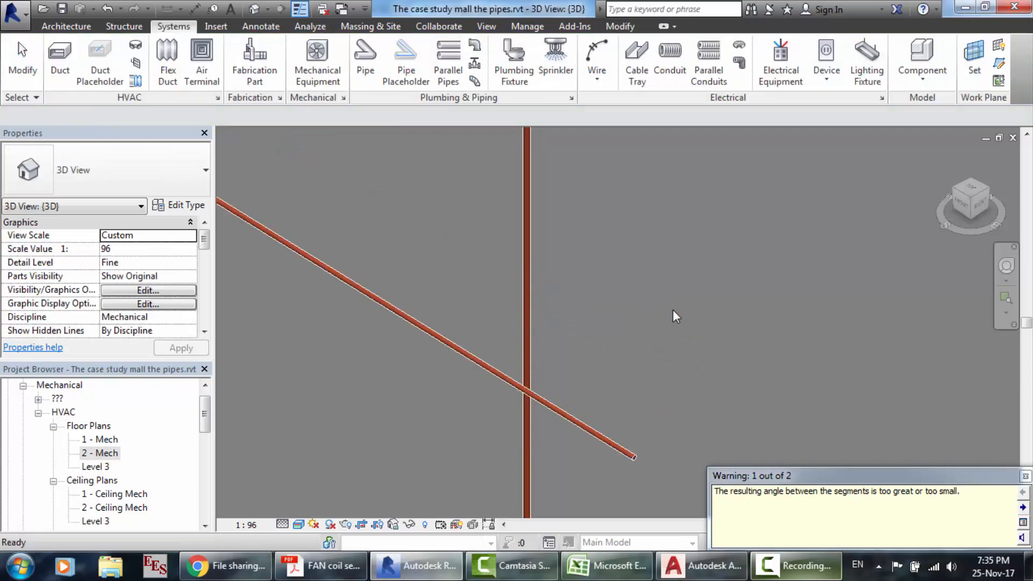
pyautogui.scroll(-8, 669, 331)
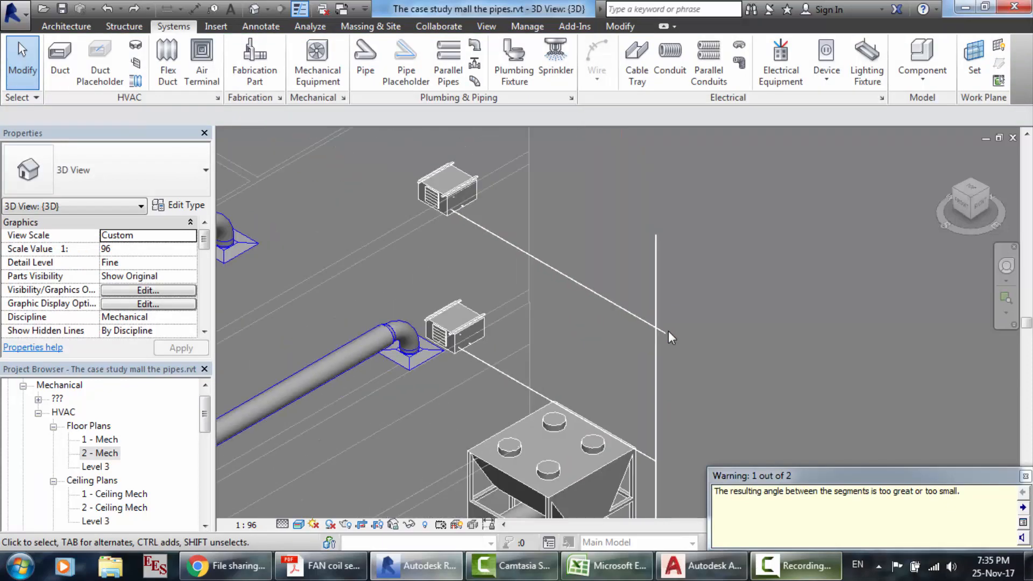
pyautogui.click(559, 270)
pyautogui.scroll(3, 628, 268)
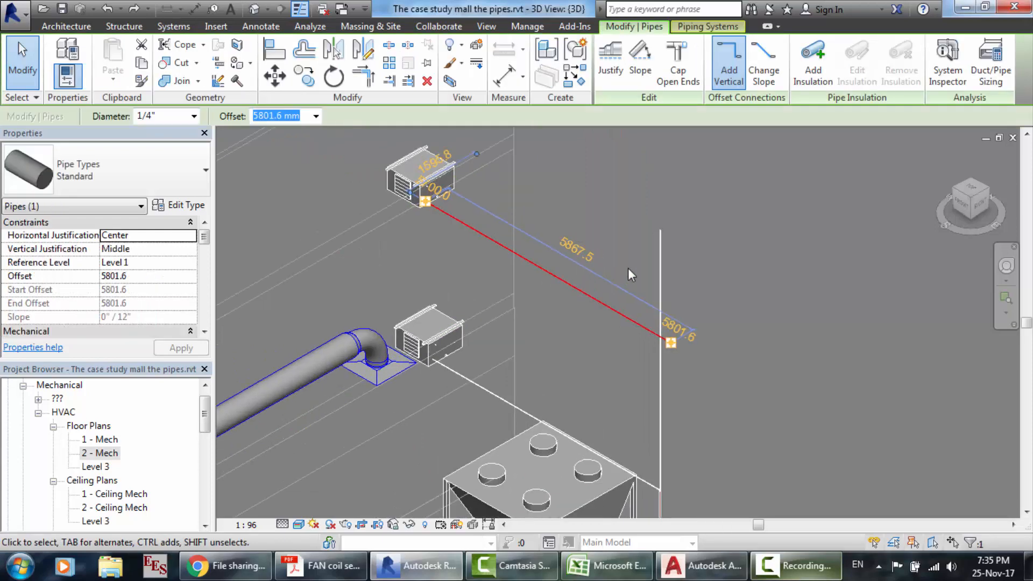
pyautogui.click(555, 253)
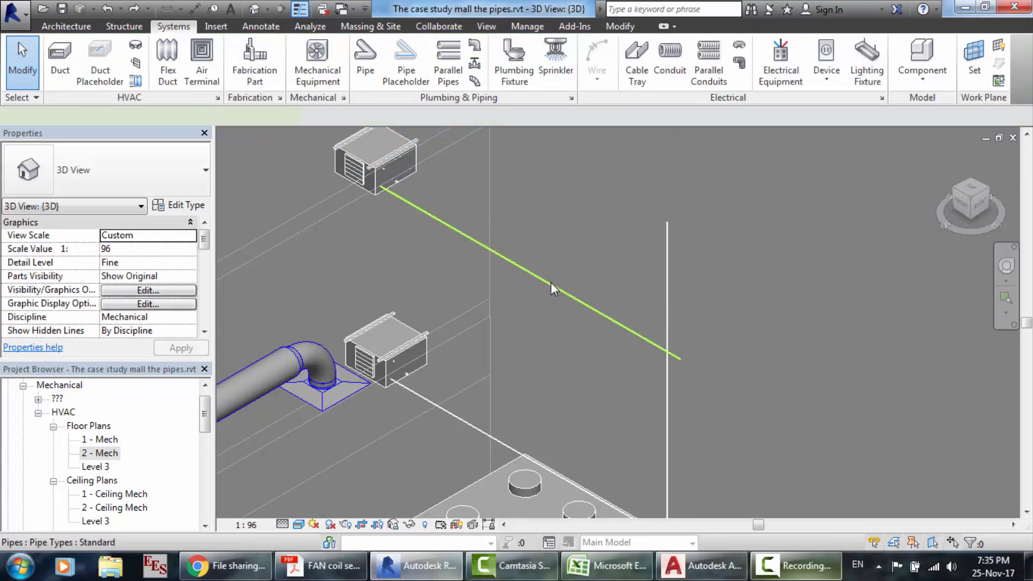
pyautogui.click(550, 282)
pyautogui.click(549, 251)
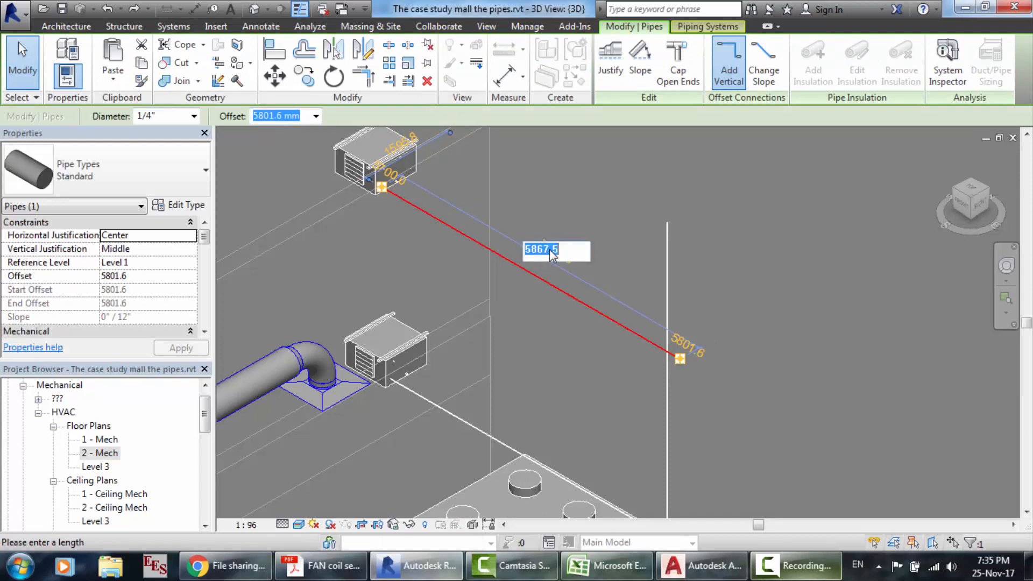
pyautogui.write('5600')
pyautogui.press('Return')
pyautogui.scroll(6, 735, 387)
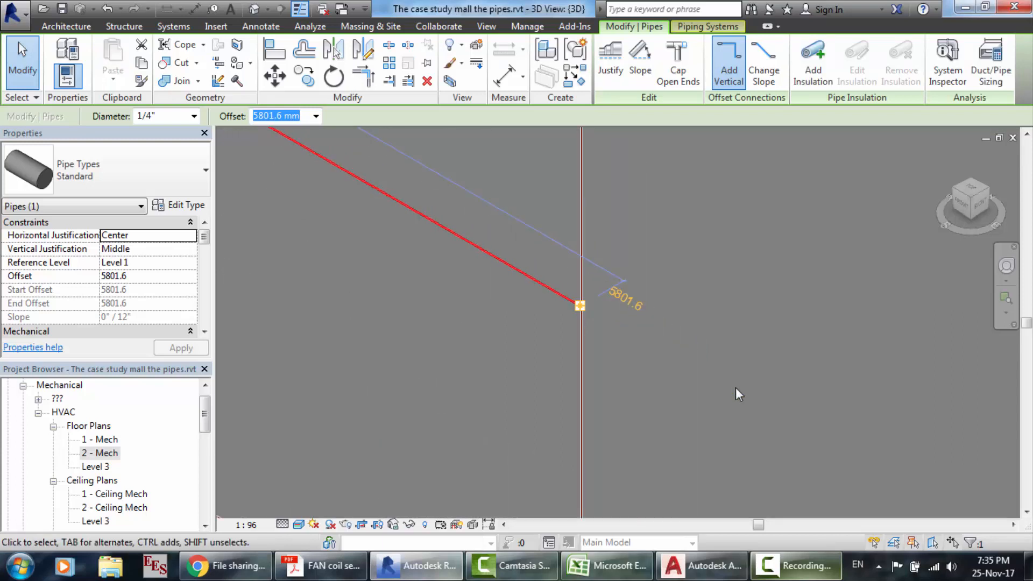
pyautogui.scroll(5, 373, 190)
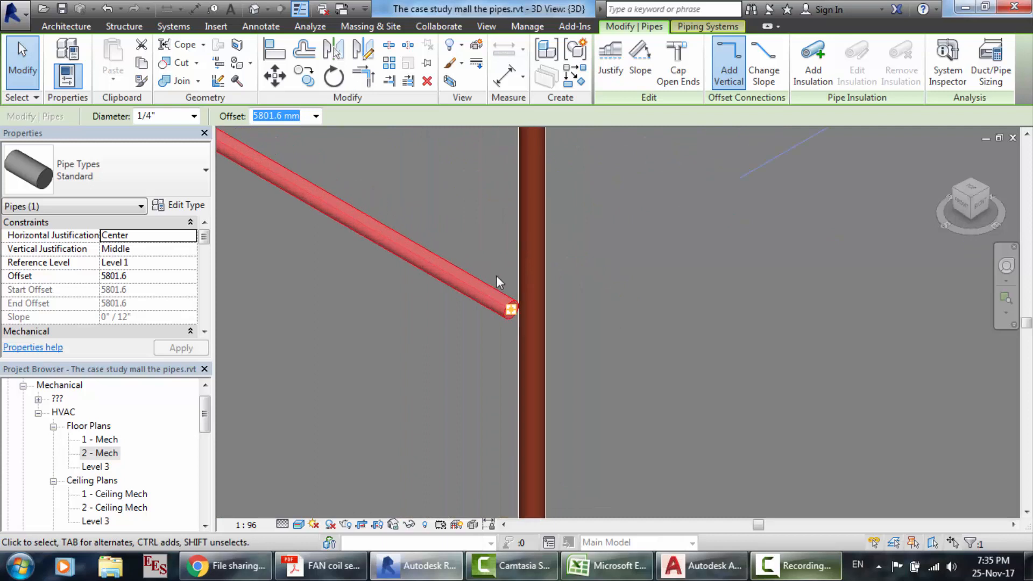
# - Set the length of the upper fan coil unit's branch pipe to 5500 mm
pyautogui.scroll(-15, 496, 276)
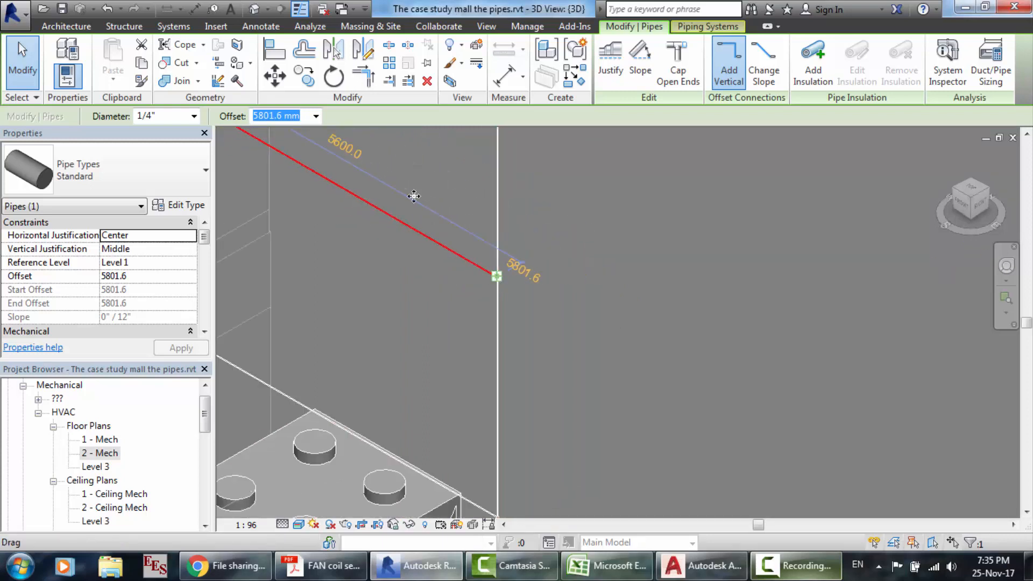
pyautogui.click(346, 148)
pyautogui.write('5')
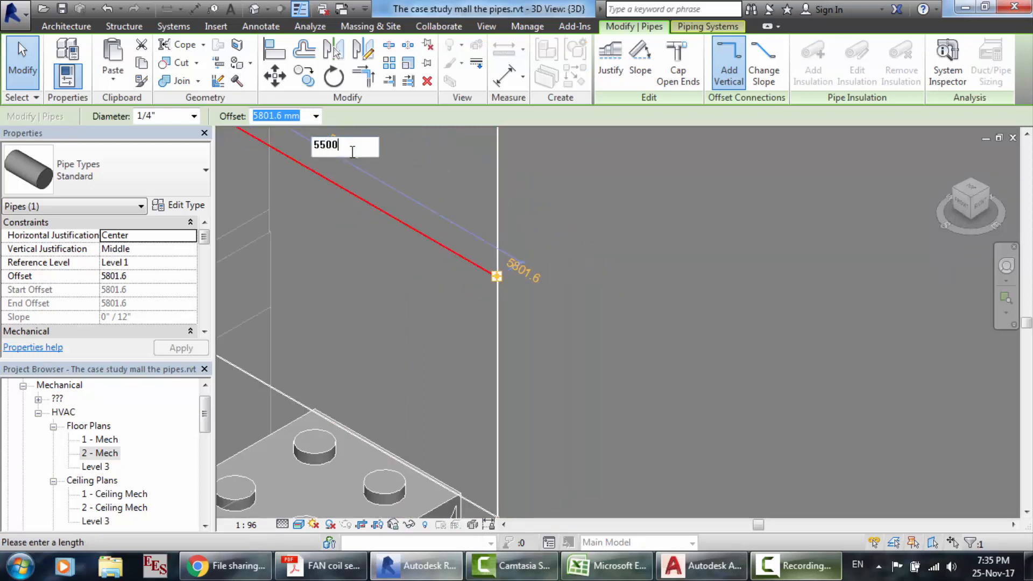
pyautogui.write('500')
pyautogui.press('Return')
pyautogui.scroll(2, 440, 259)
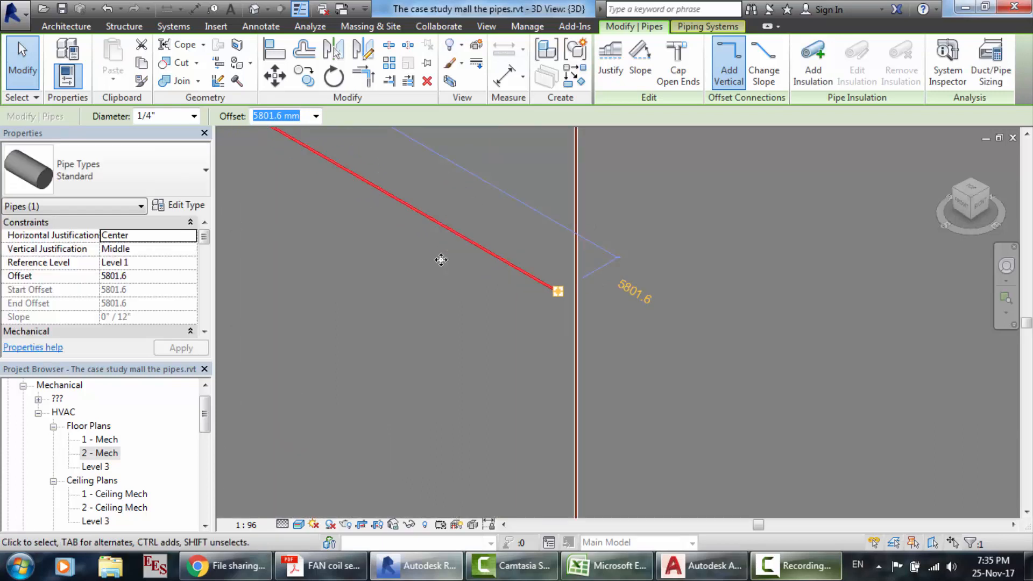
pyautogui.scroll(2, 440, 260)
pyautogui.press('Escape')
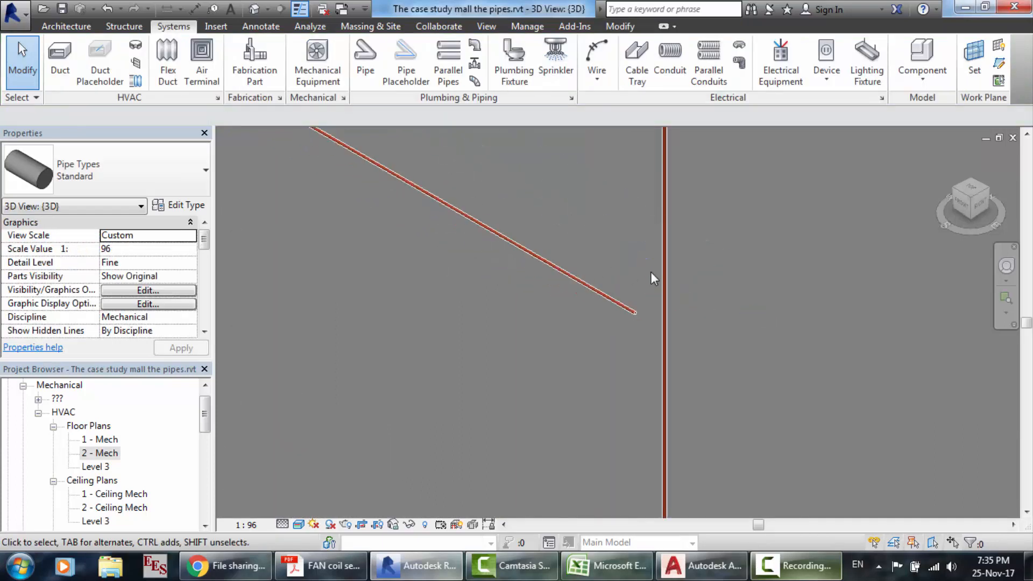
# - Examine from above how the upper fan coil unit's branch pipe lines up with the lower branch and the riser
pyautogui.click(969, 185)
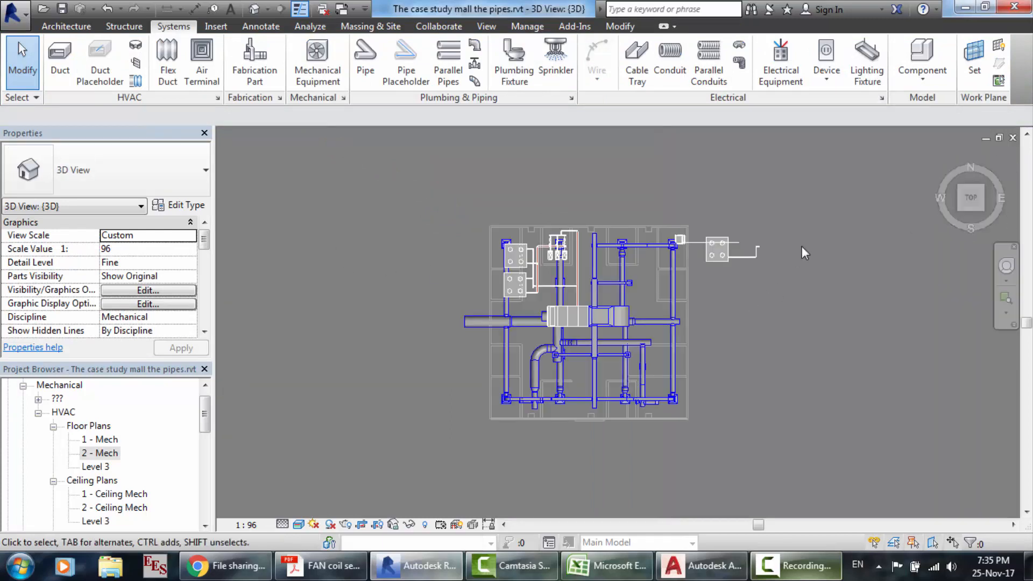
pyautogui.scroll(6, 804, 253)
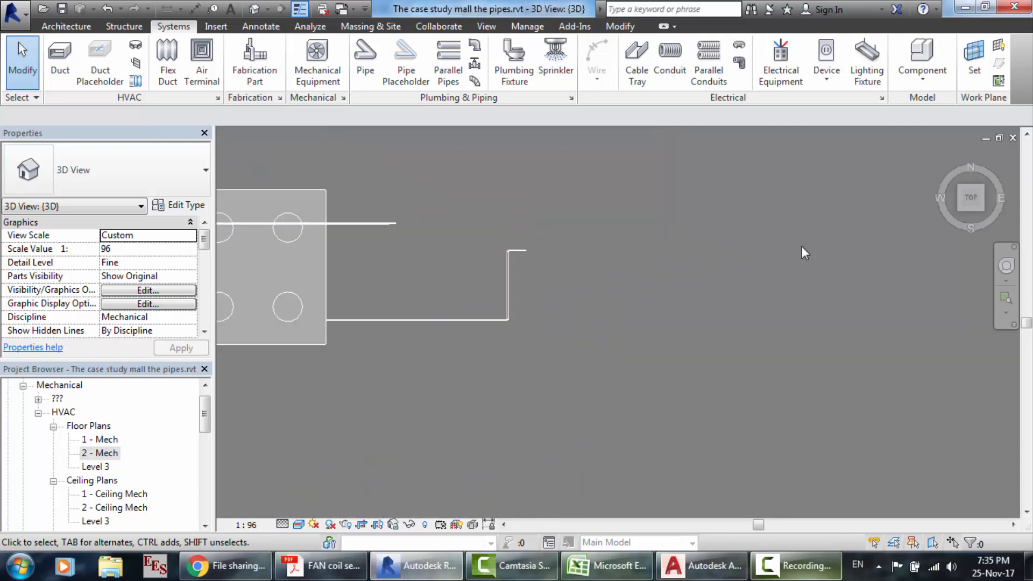
pyautogui.scroll(-4, 801, 246)
pyautogui.scroll(3, 564, 191)
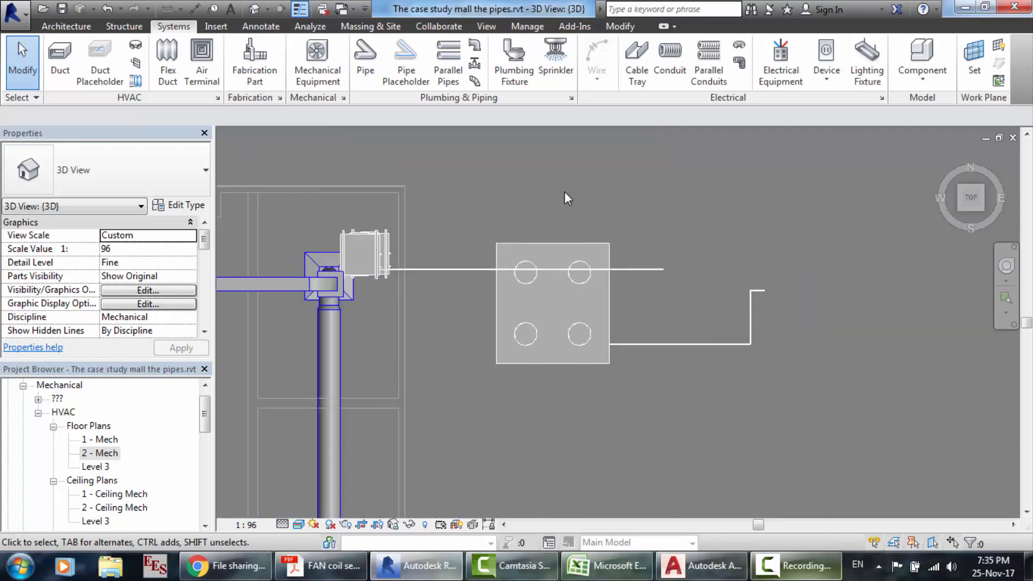
pyautogui.scroll(4, 646, 306)
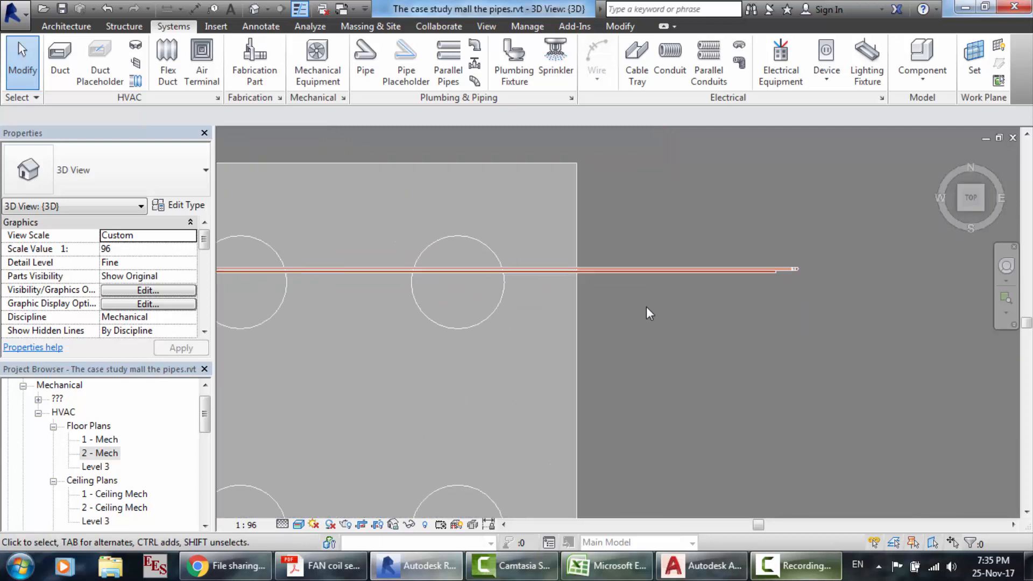
pyautogui.scroll(5, 804, 211)
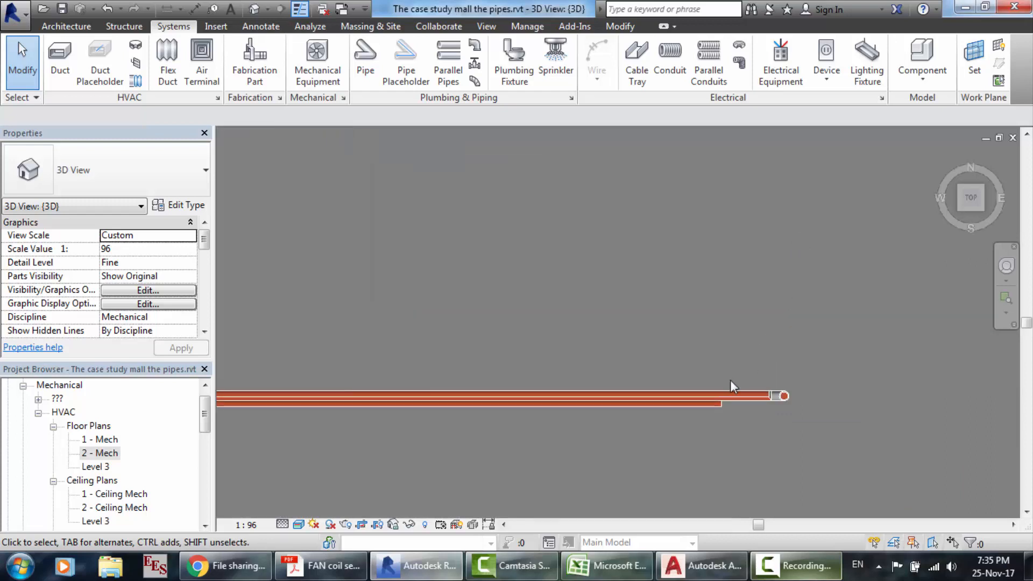
pyautogui.scroll(2, 703, 412)
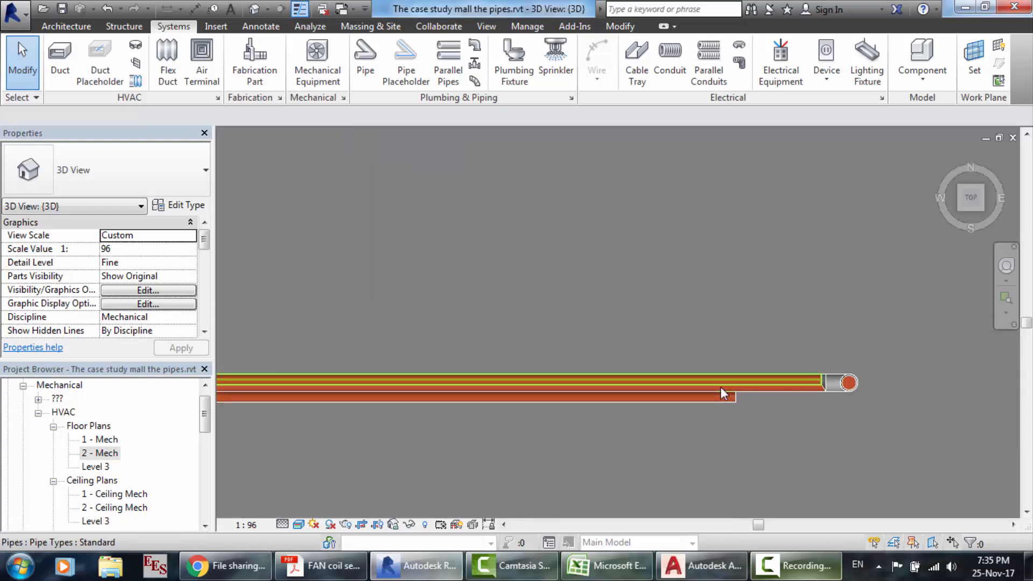
pyautogui.scroll(-5, 721, 386)
pyautogui.scroll(-2, 448, 341)
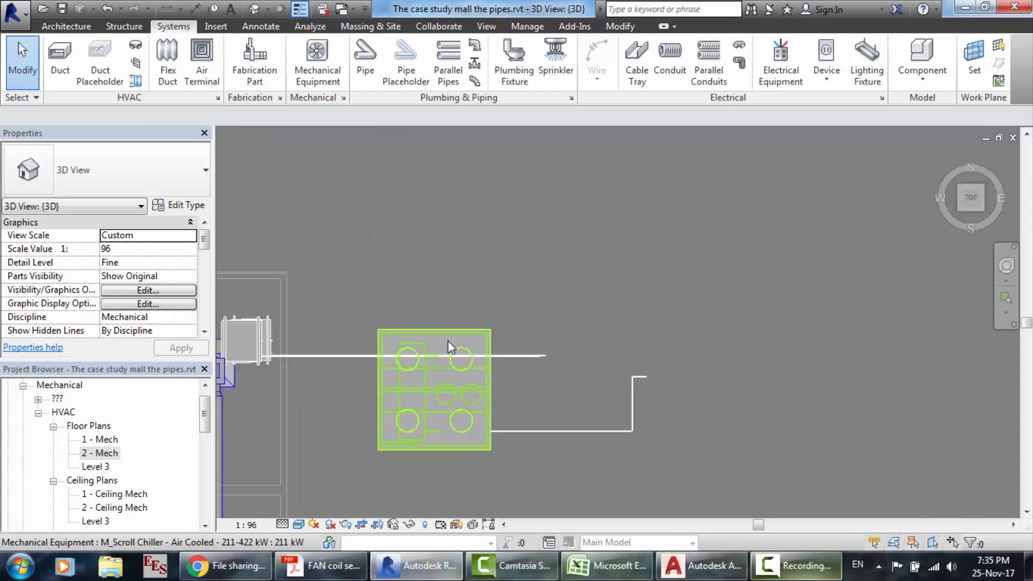
pyautogui.scroll(-1, 448, 340)
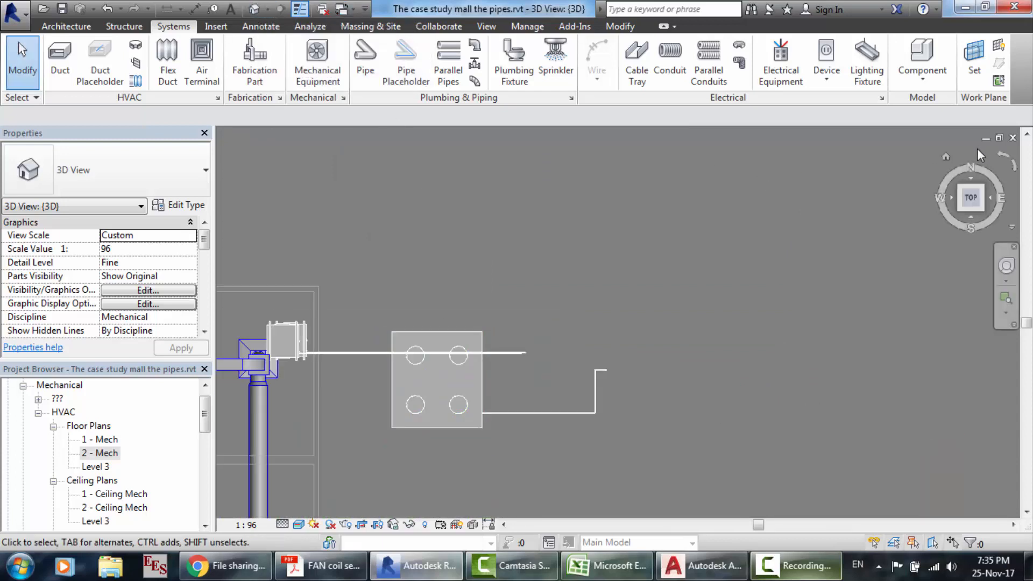
# - Try to move the upper fan coil unit together with its branch pipe in the isometric 3D view
pyautogui.click(946, 157)
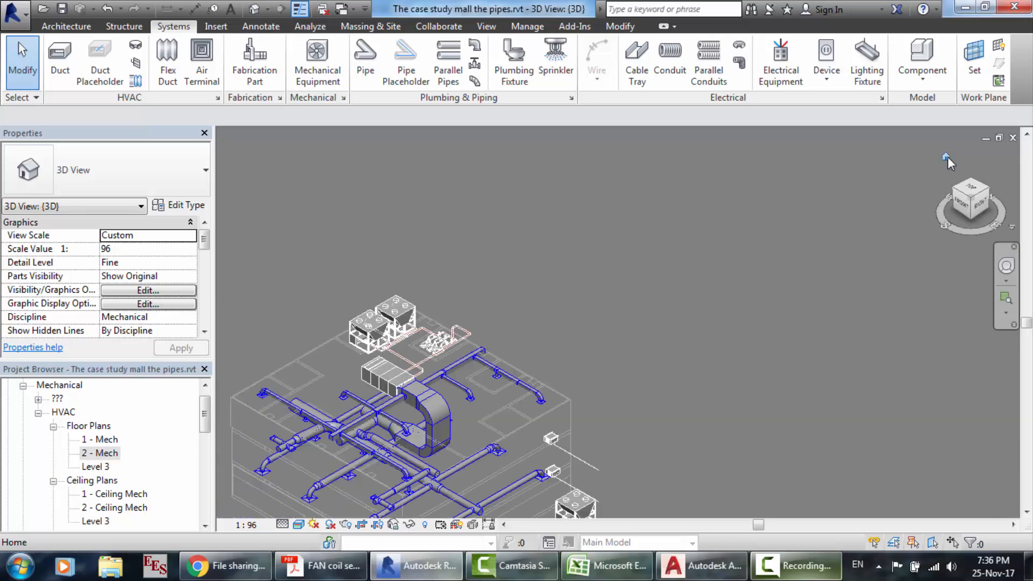
pyautogui.scroll(4, 843, 328)
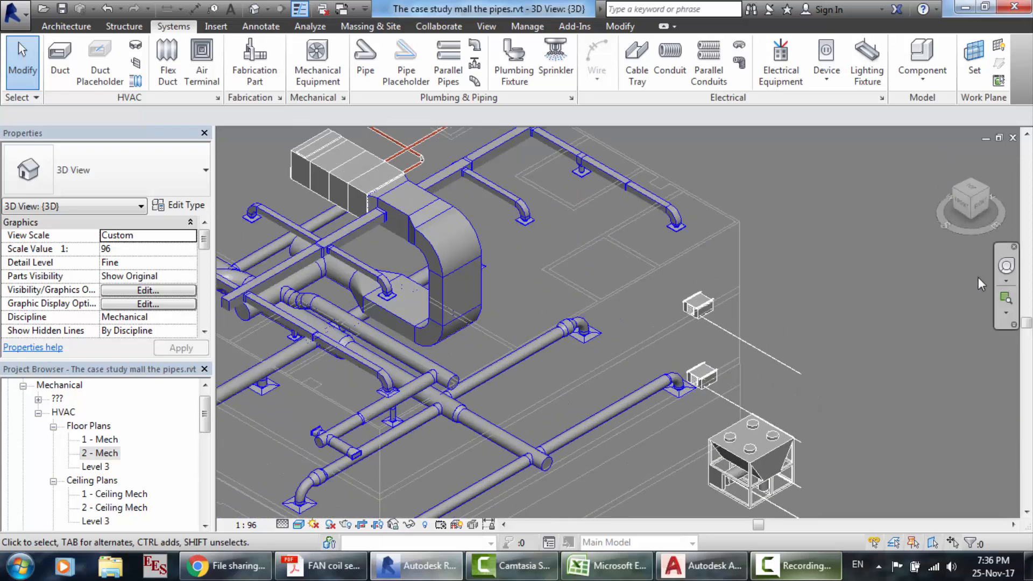
pyautogui.click(1005, 265)
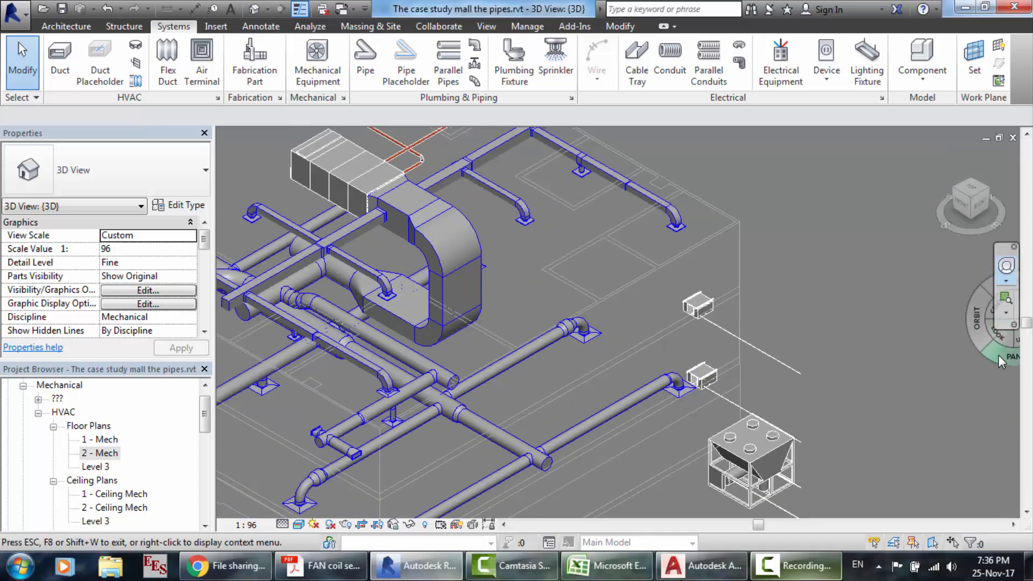
pyautogui.moveTo(998, 355); pyautogui.dragTo(857, 308)
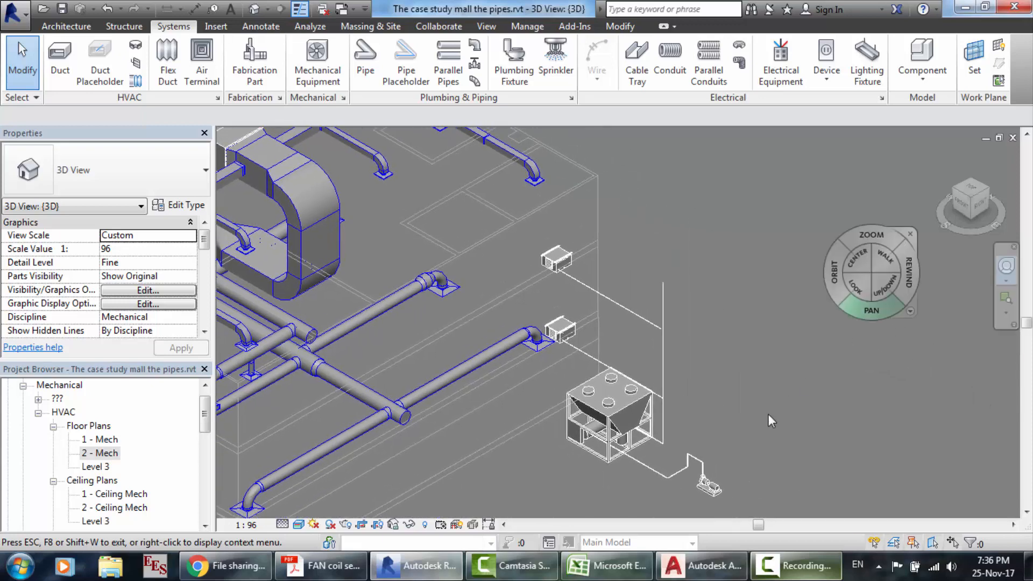
pyautogui.scroll(2, 768, 415)
pyautogui.scroll(2, 596, 258)
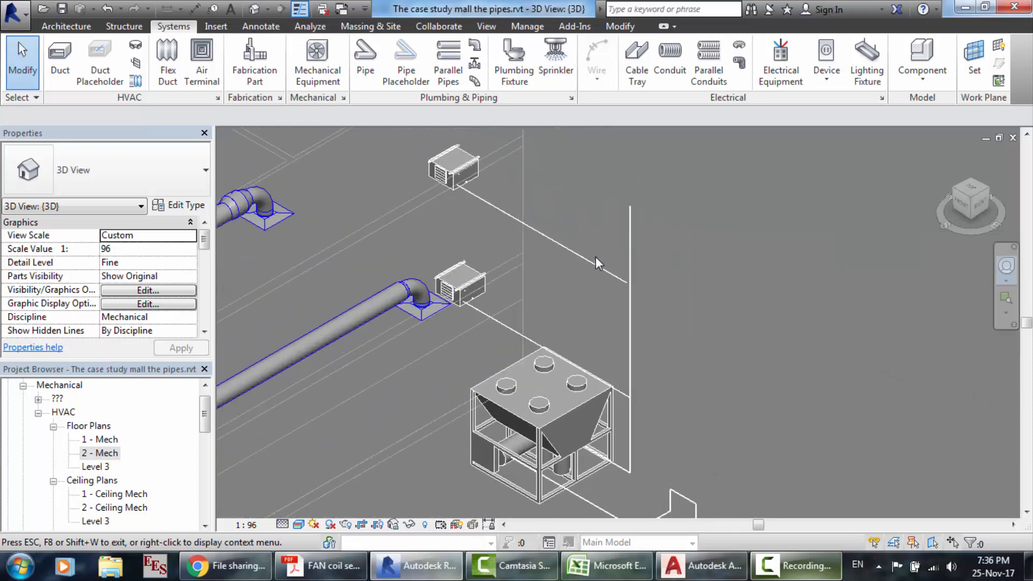
pyautogui.press('Escape')
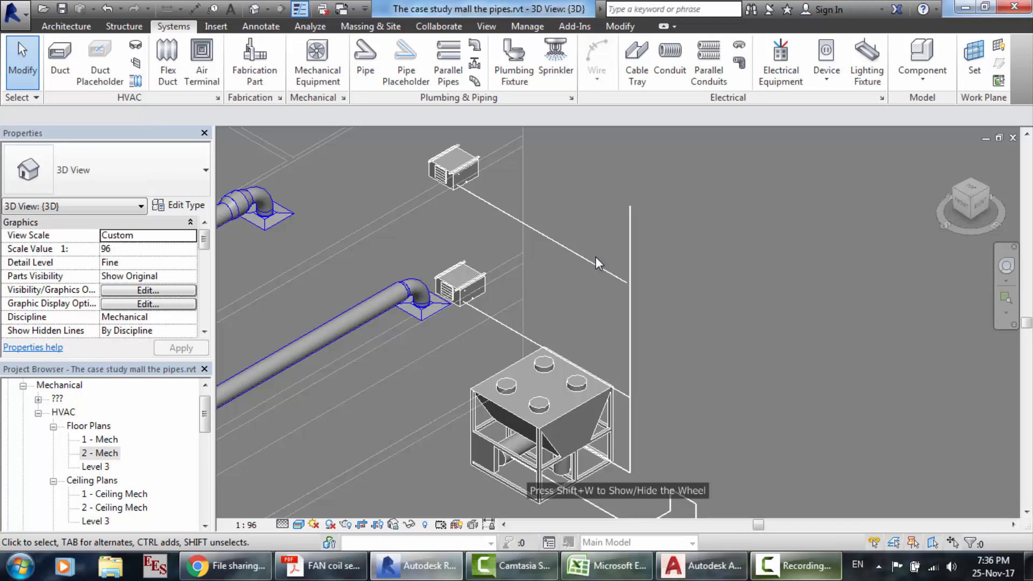
pyautogui.click(606, 270)
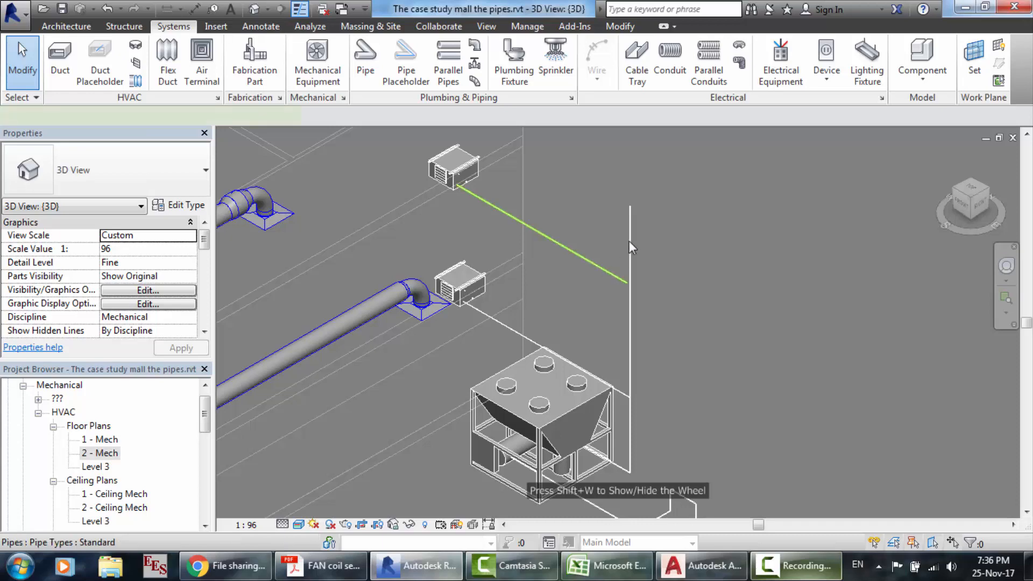
pyautogui.scroll(2, 687, 167)
pyautogui.scroll(1, 686, 168)
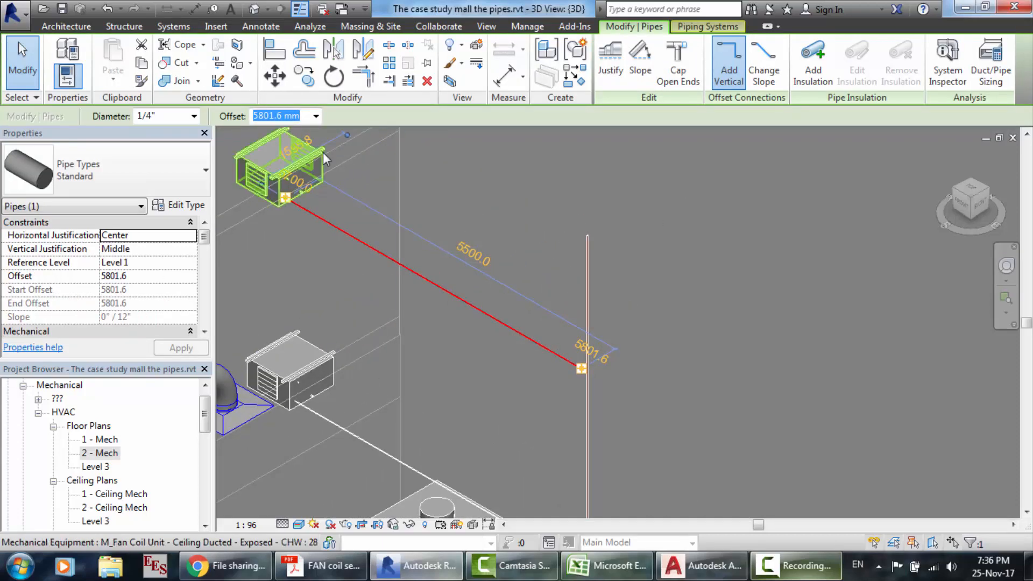
pyautogui.keyDown('ctrl'); pyautogui.click(286, 162); pyautogui.keyUp('ctrl')
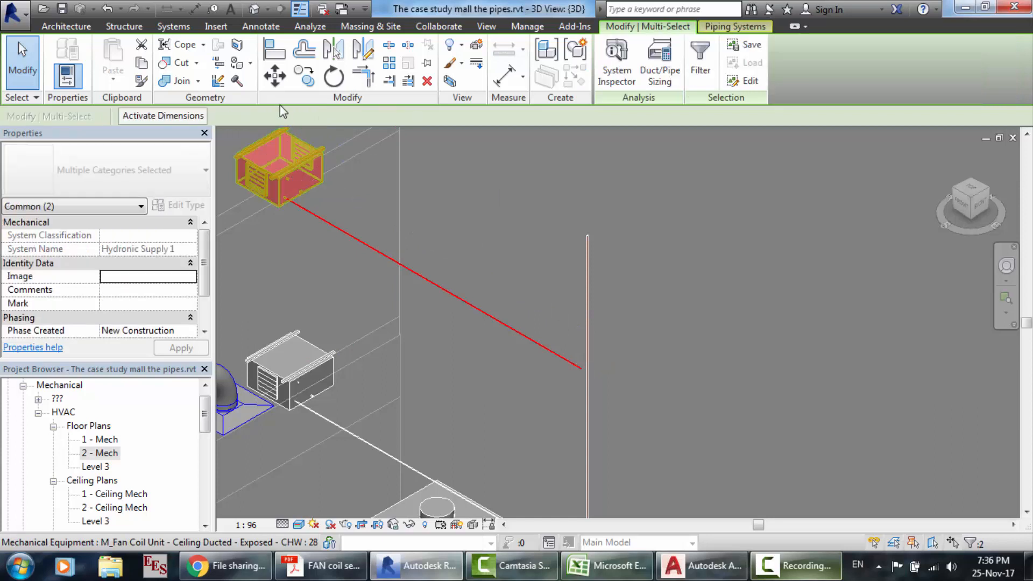
pyautogui.click(275, 77)
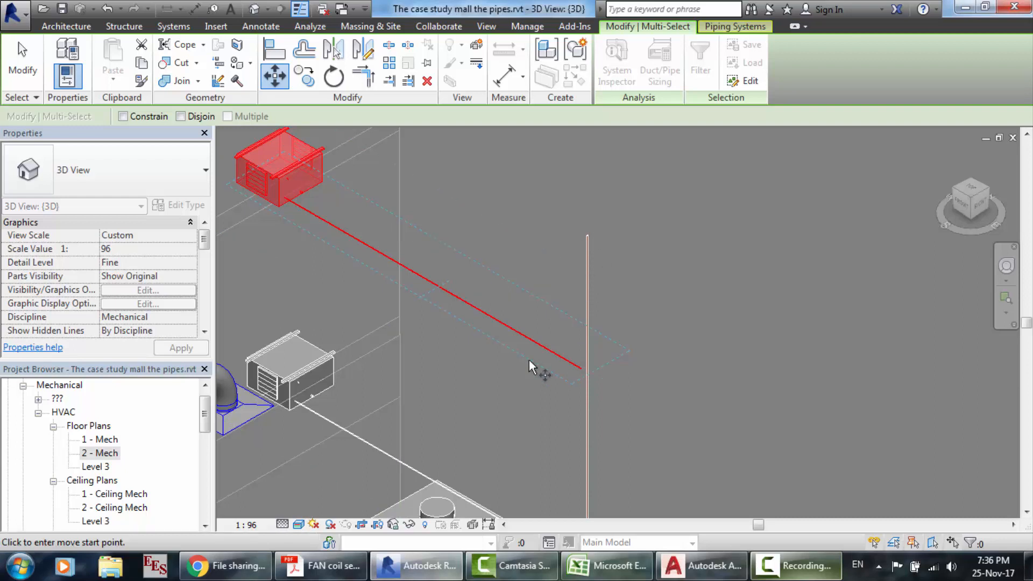
pyautogui.scroll(-3, 528, 359)
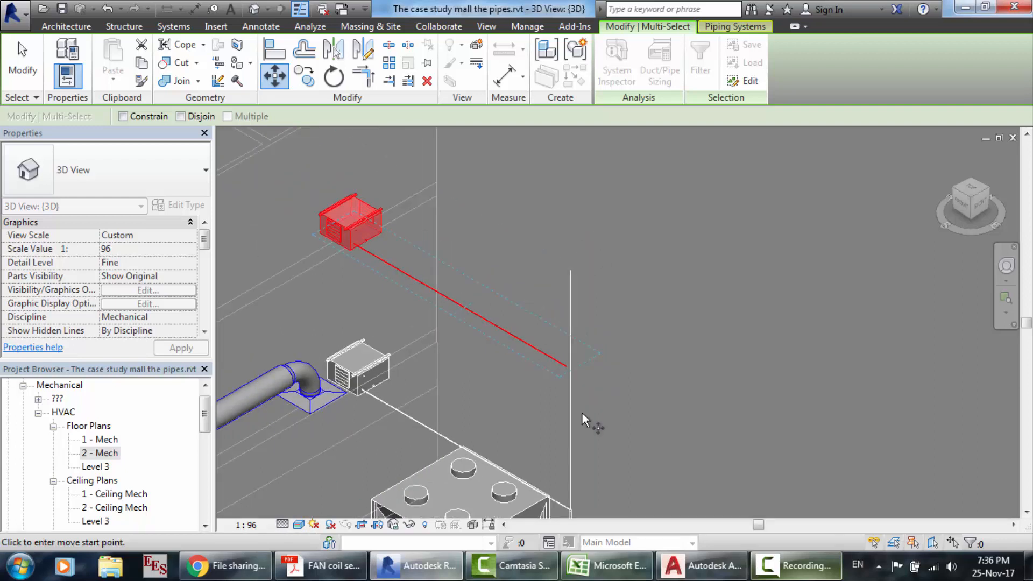
pyautogui.scroll(2, 582, 413)
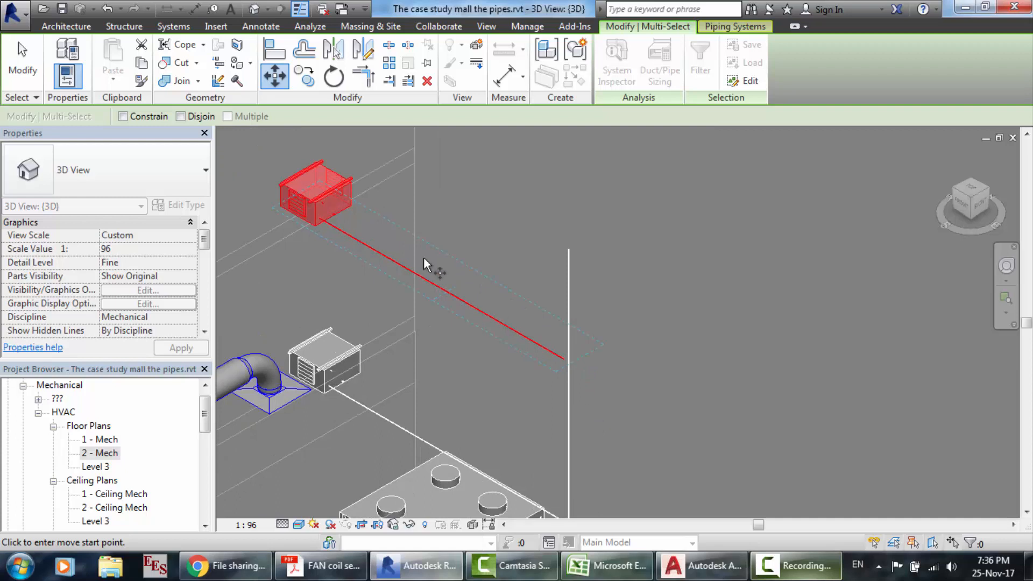
# - Open the 2 - Mech floor plan and set its view range to Unlimited top with bottom and view depth at Level Below (Level 1)
pyautogui.doubleClick(99, 453)
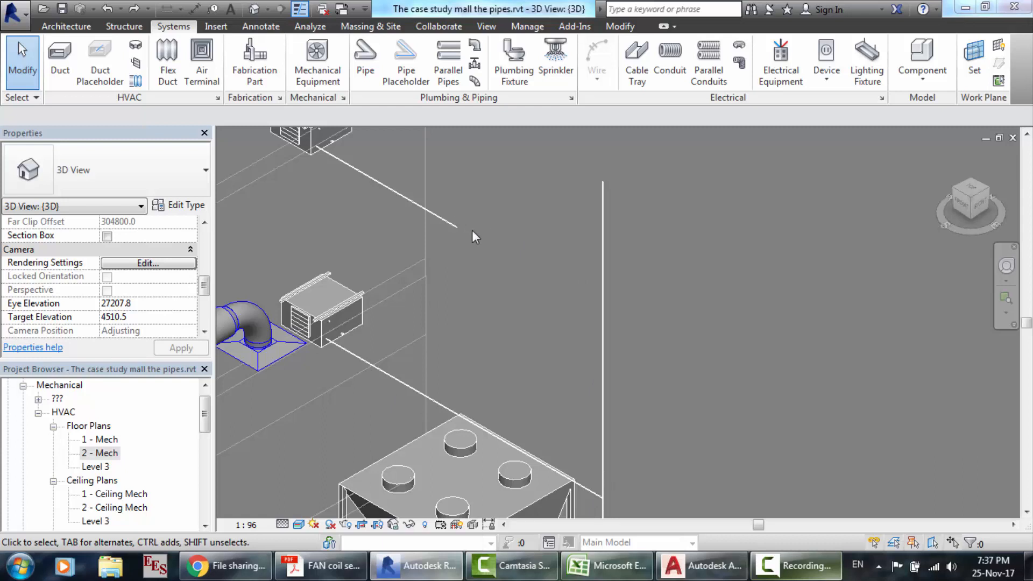
pyautogui.doubleClick(102, 454)
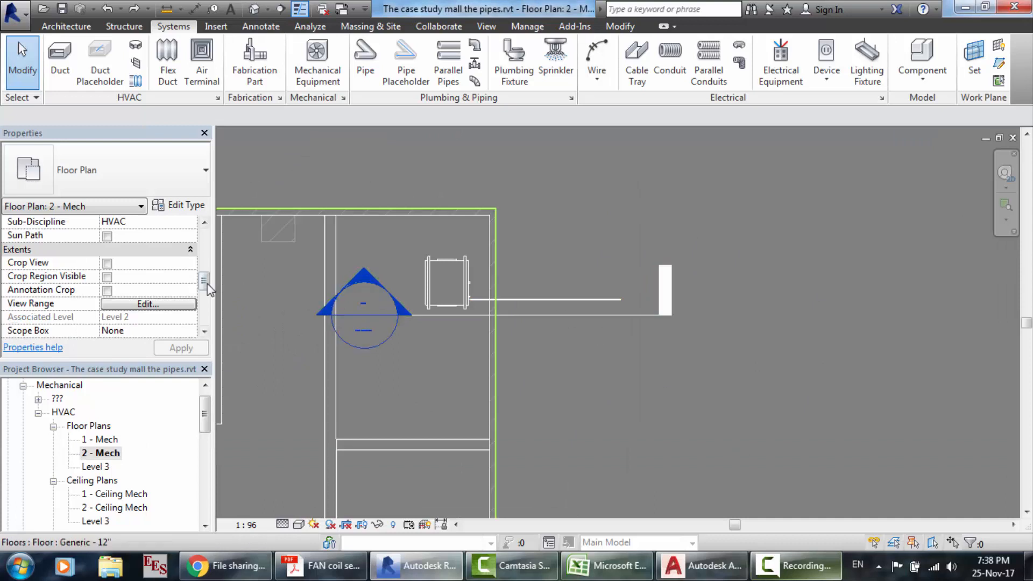
pyautogui.click(147, 304)
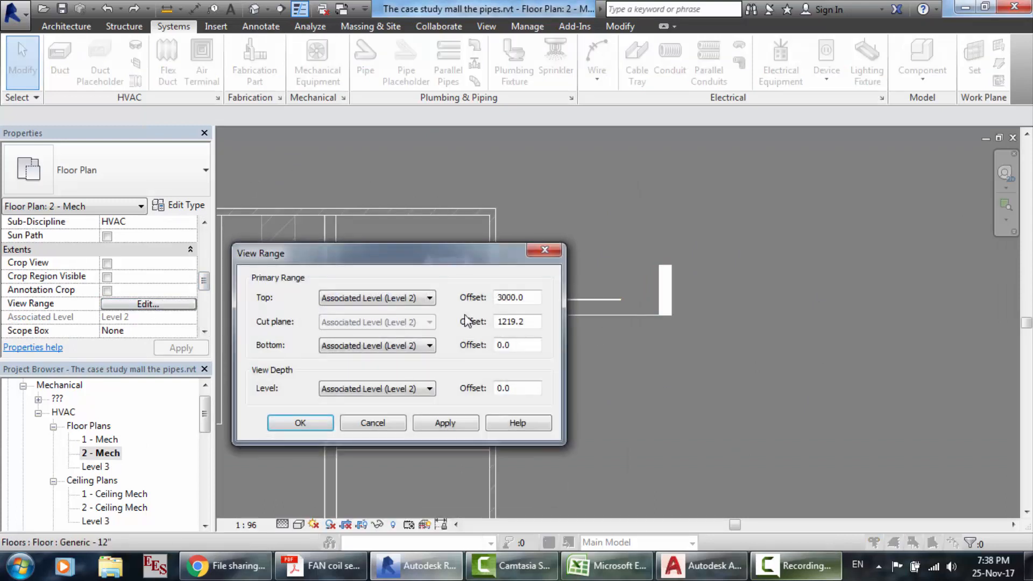
pyautogui.click(398, 301)
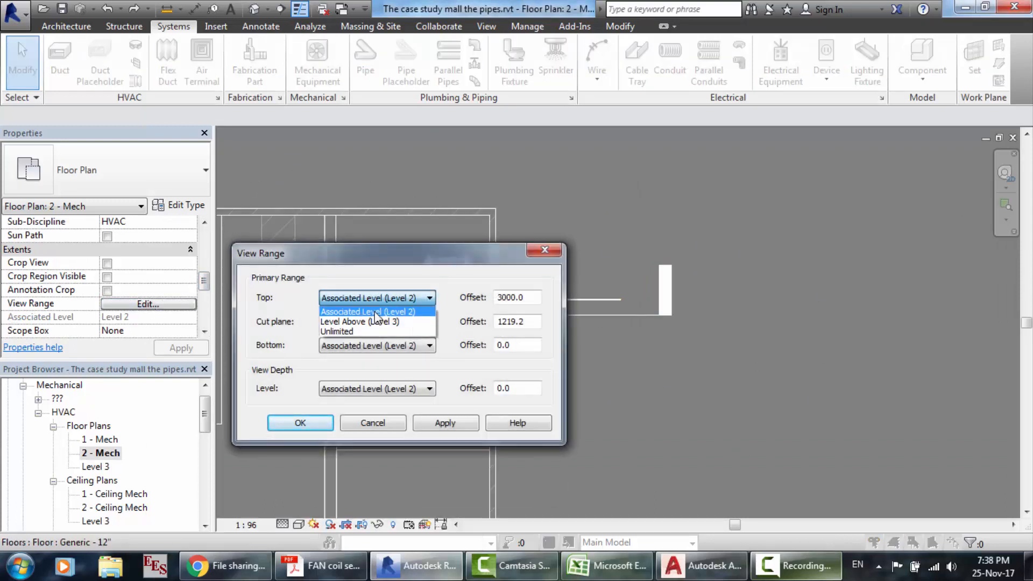
pyautogui.click(359, 331)
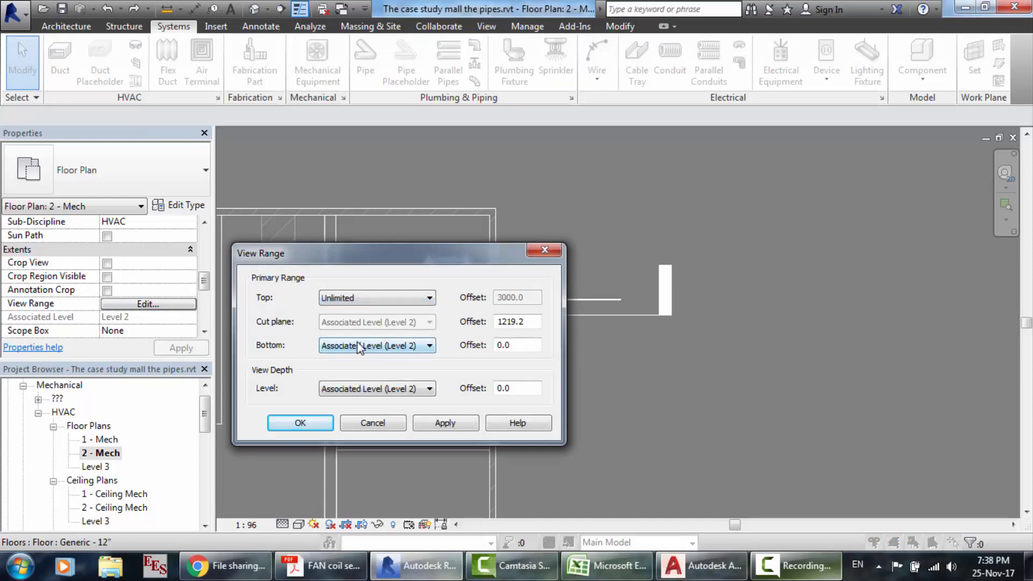
pyautogui.click(359, 346)
pyautogui.click(356, 371)
pyautogui.click(360, 389)
pyautogui.click(362, 408)
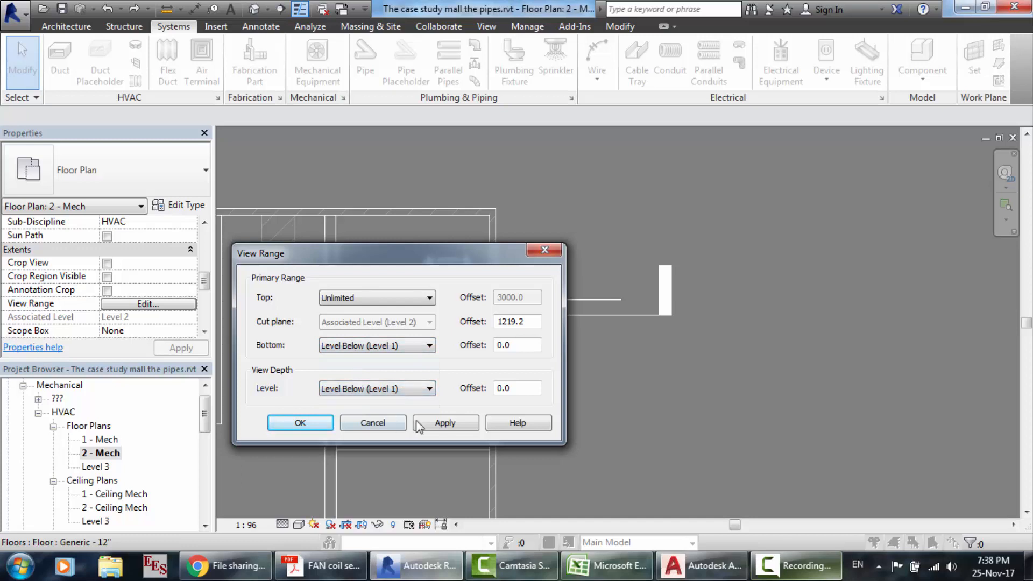
pyautogui.click(437, 423)
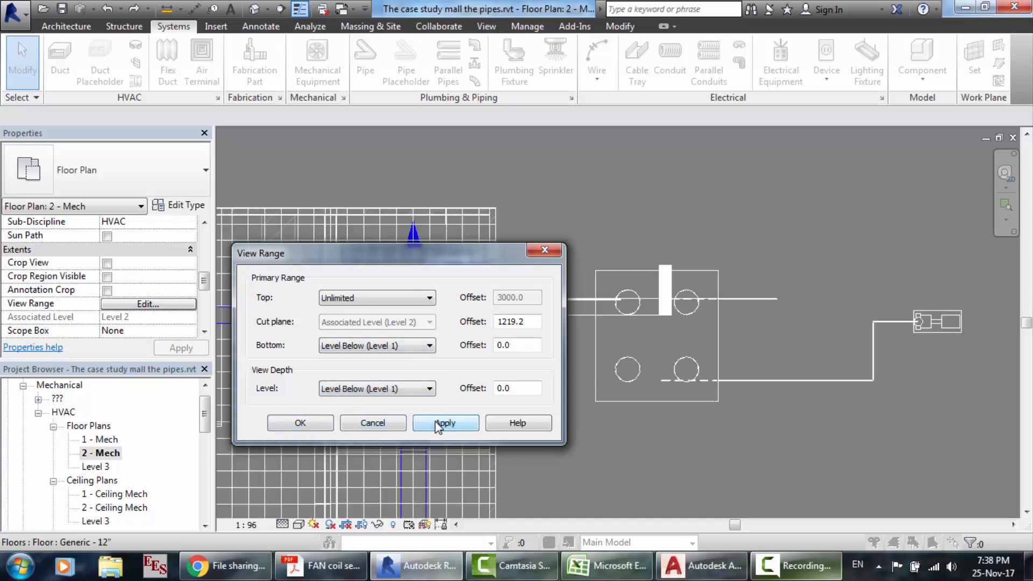
pyautogui.click(331, 427)
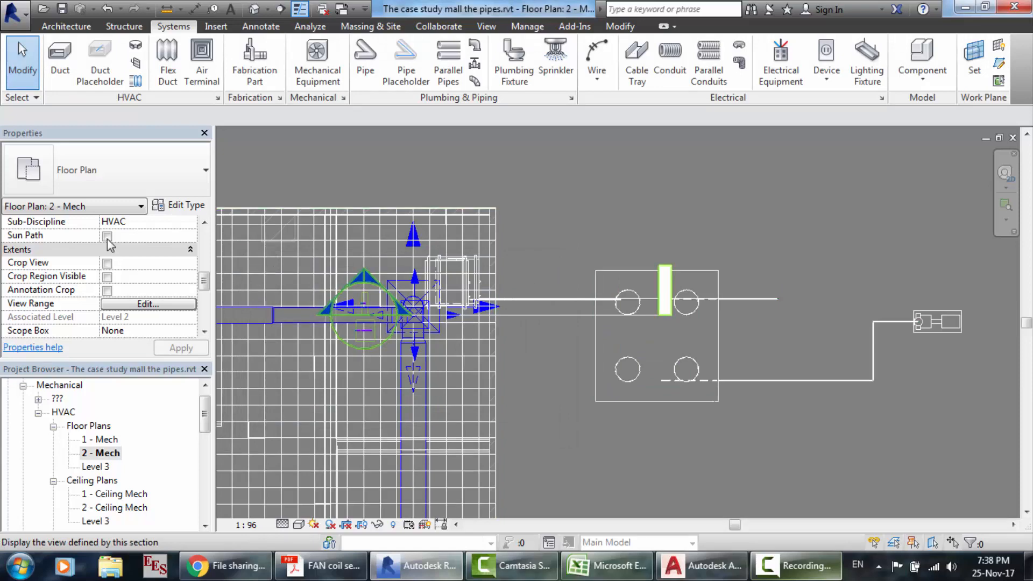
# - Examine in plan how the upper fan coil unit's branch pipe lines up with the lower branch pipe at the chiller
pyautogui.scroll(1, 522, 231)
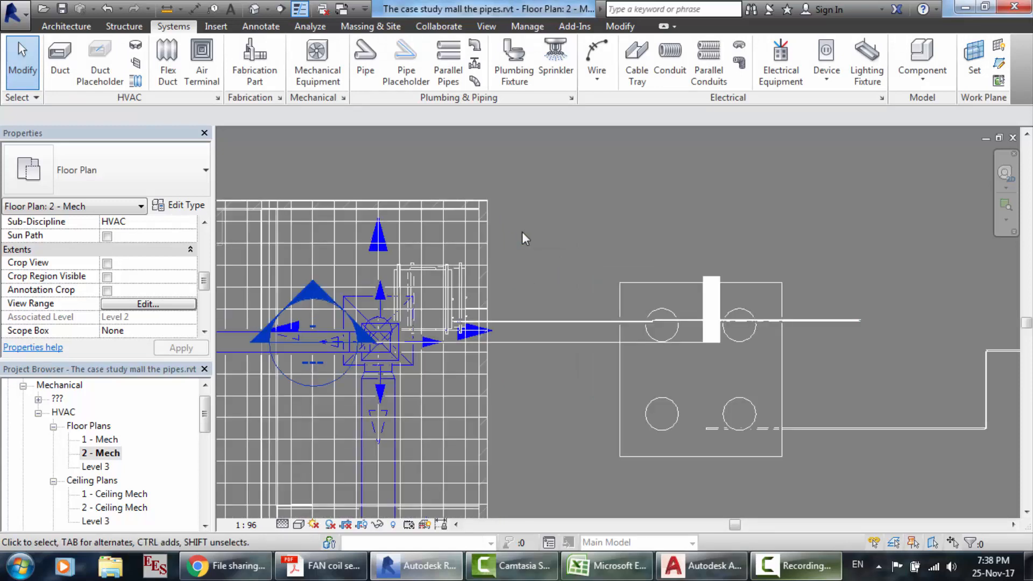
pyautogui.scroll(1, 529, 328)
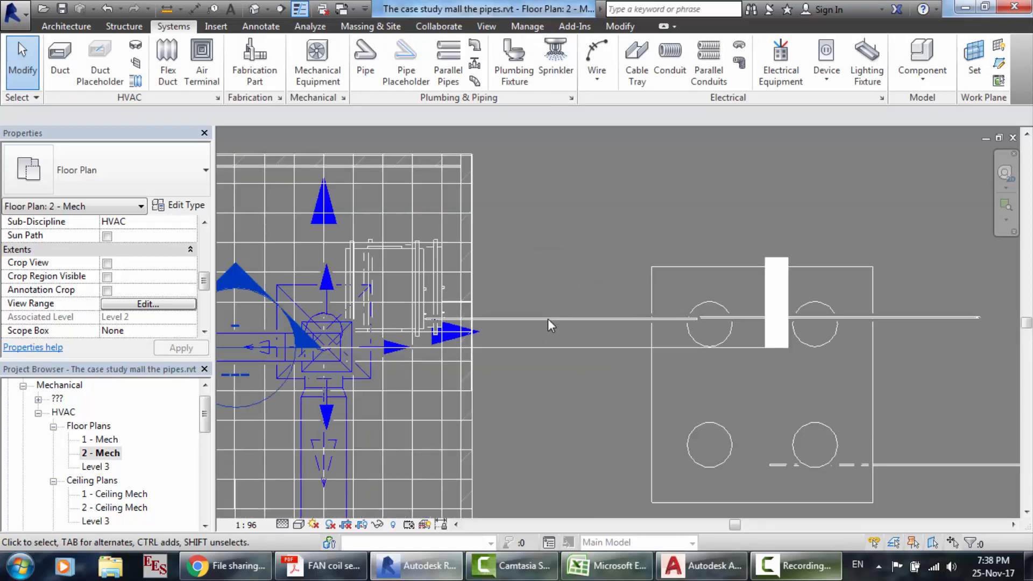
pyautogui.click(548, 318)
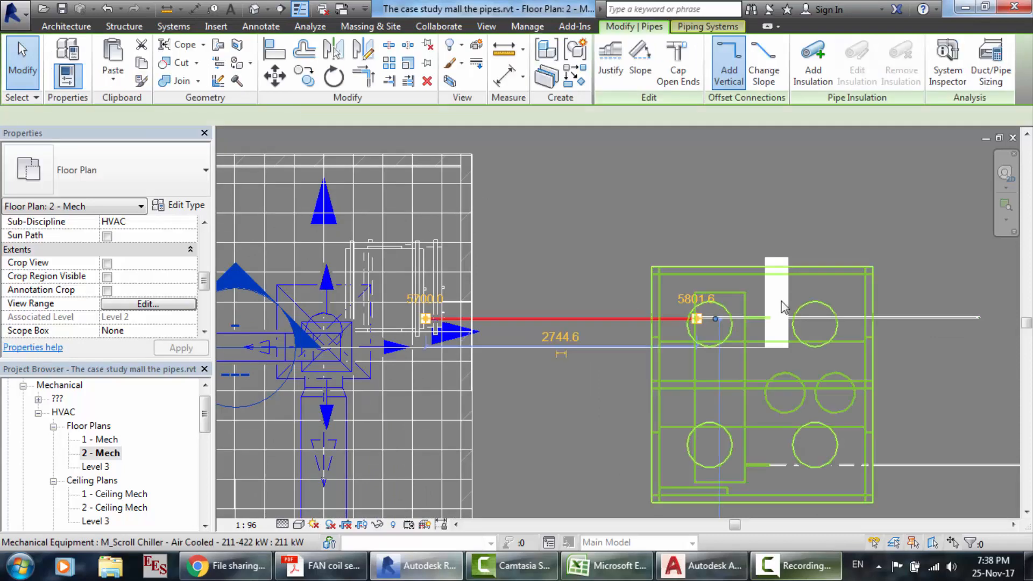
pyautogui.scroll(1, 783, 307)
pyautogui.scroll(1, 784, 308)
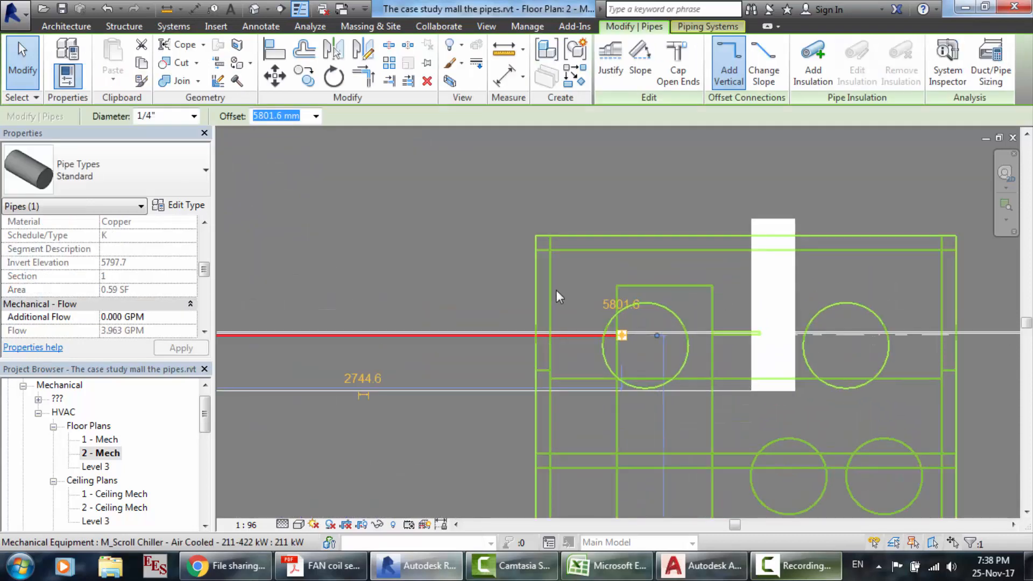
pyautogui.scroll(2, 556, 289)
pyautogui.scroll(2, 718, 390)
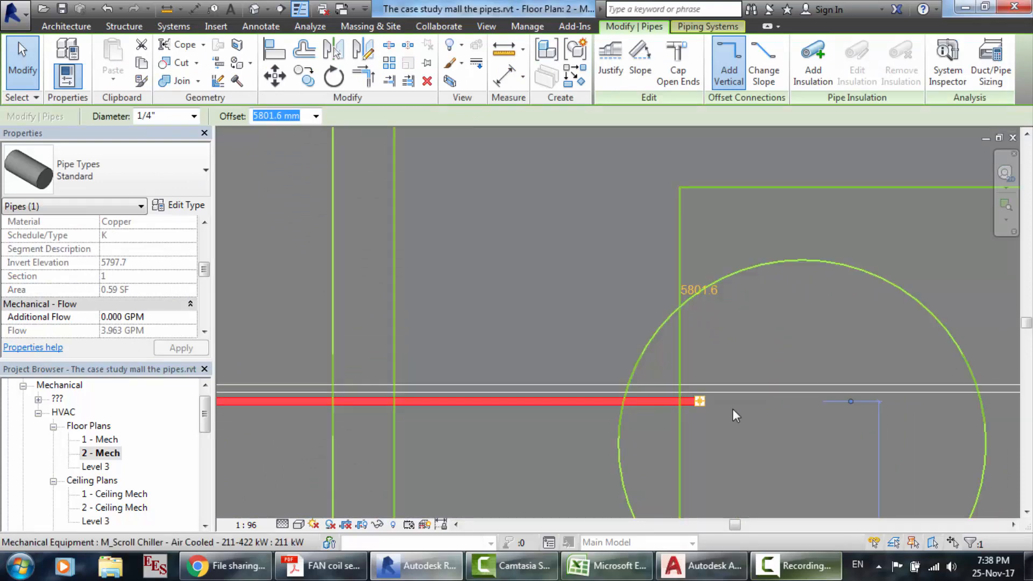
pyautogui.scroll(-6, 721, 348)
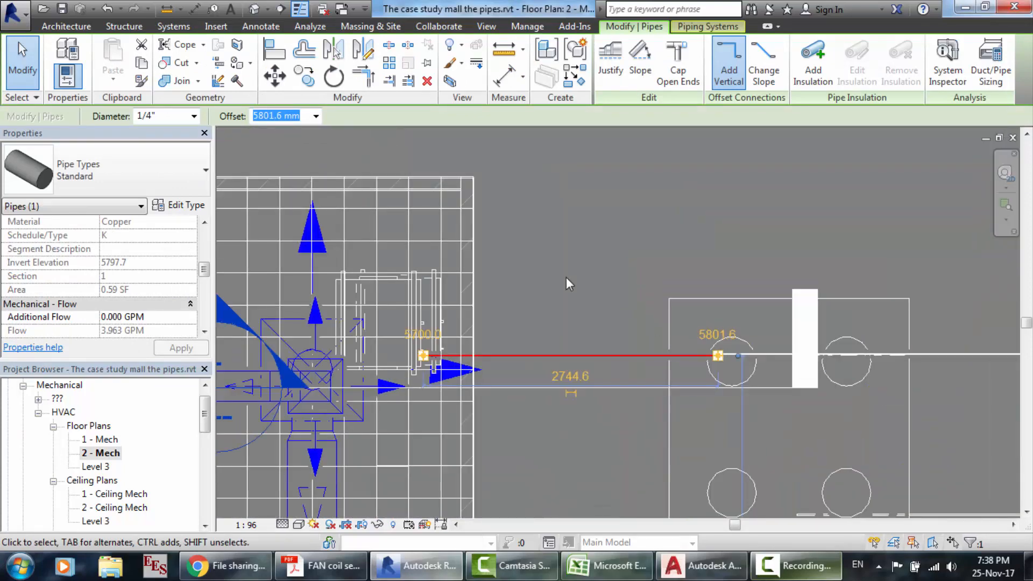
pyautogui.scroll(-2, 565, 277)
pyautogui.scroll(1, 847, 276)
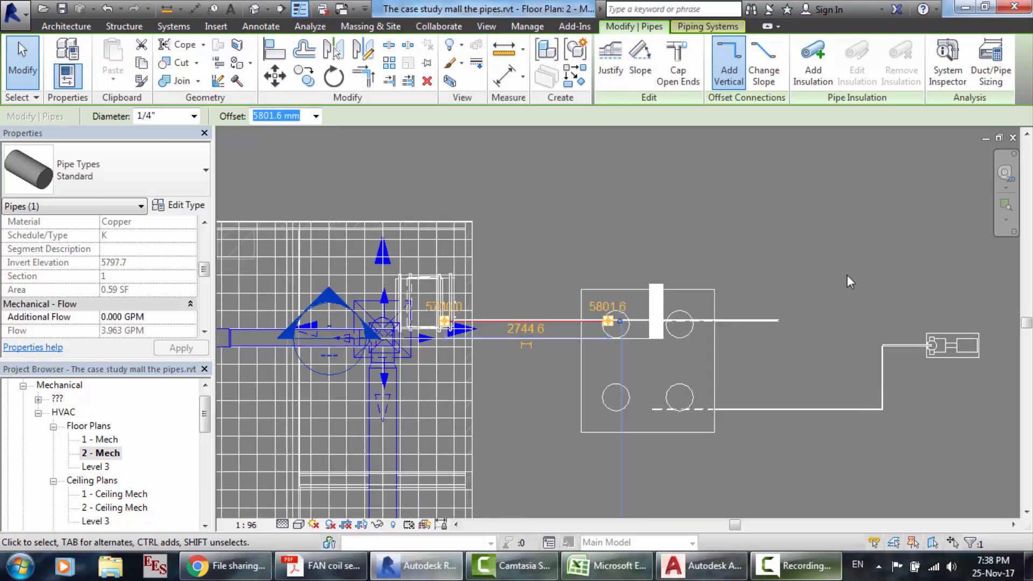
pyautogui.scroll(3, 689, 318)
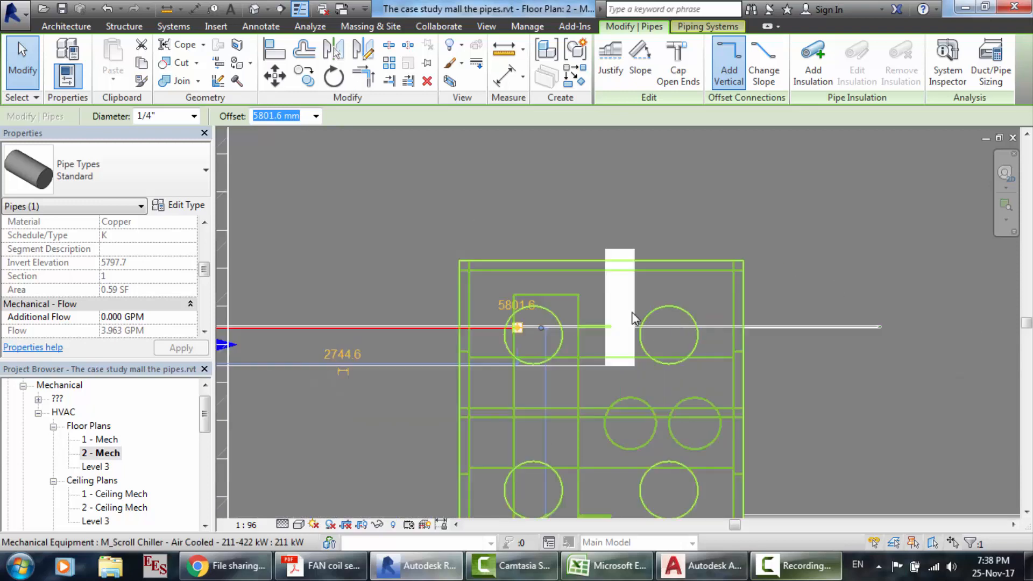
pyautogui.scroll(-2, 527, 319)
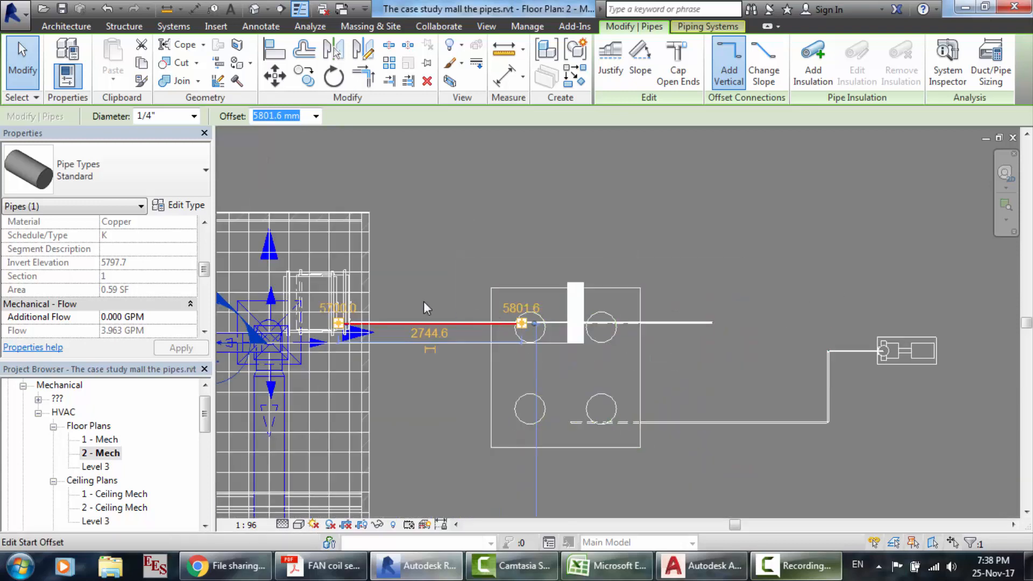
# - Inspect the upper fan coil unit and the gap between its branch pipe's end and the lower branch pipe
pyautogui.keyDown('ctrl'); pyautogui.click(347, 299); pyautogui.keyUp('ctrl')
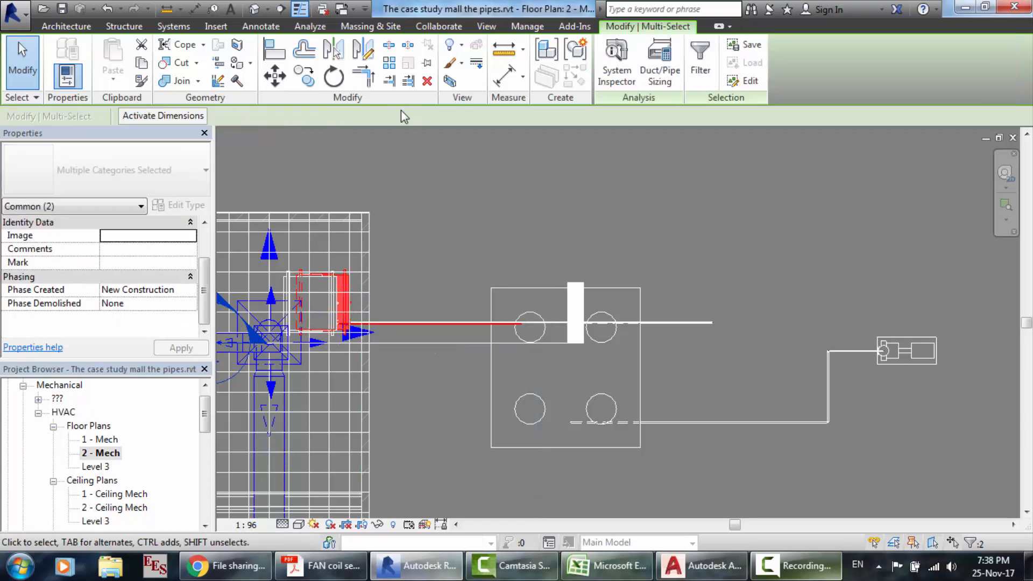
pyautogui.press('Escape')
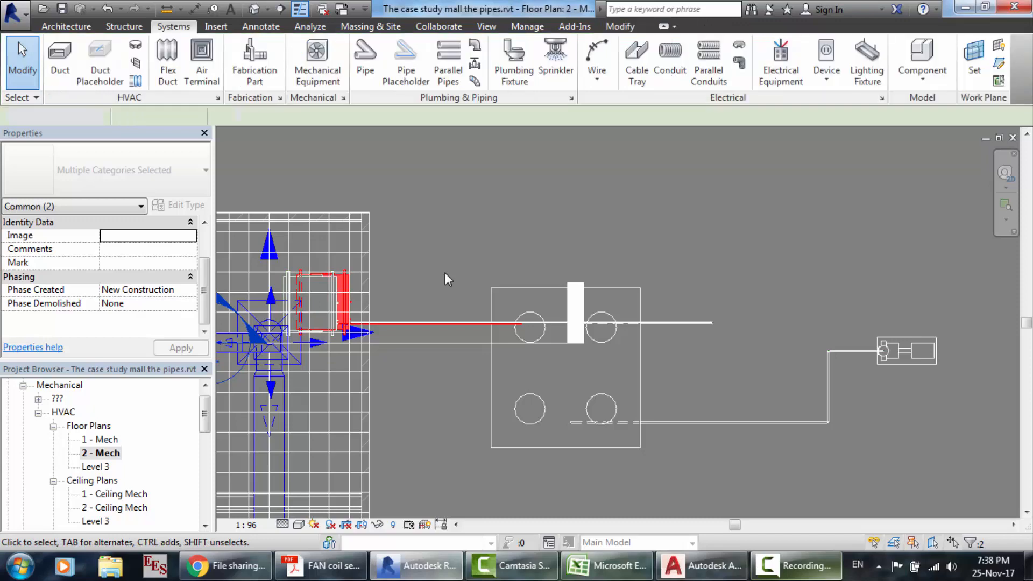
pyautogui.click(334, 322)
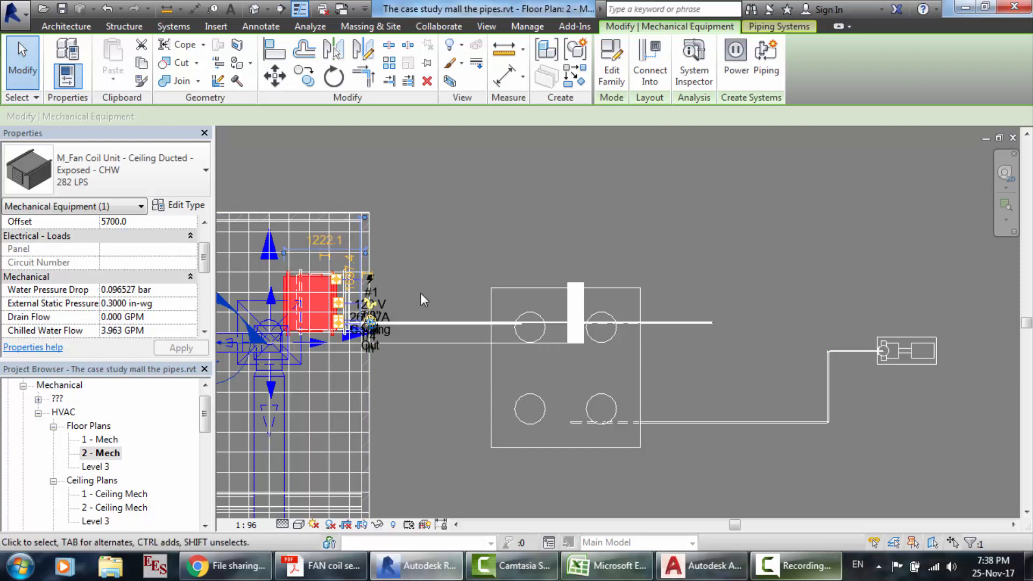
pyautogui.scroll(2, 421, 292)
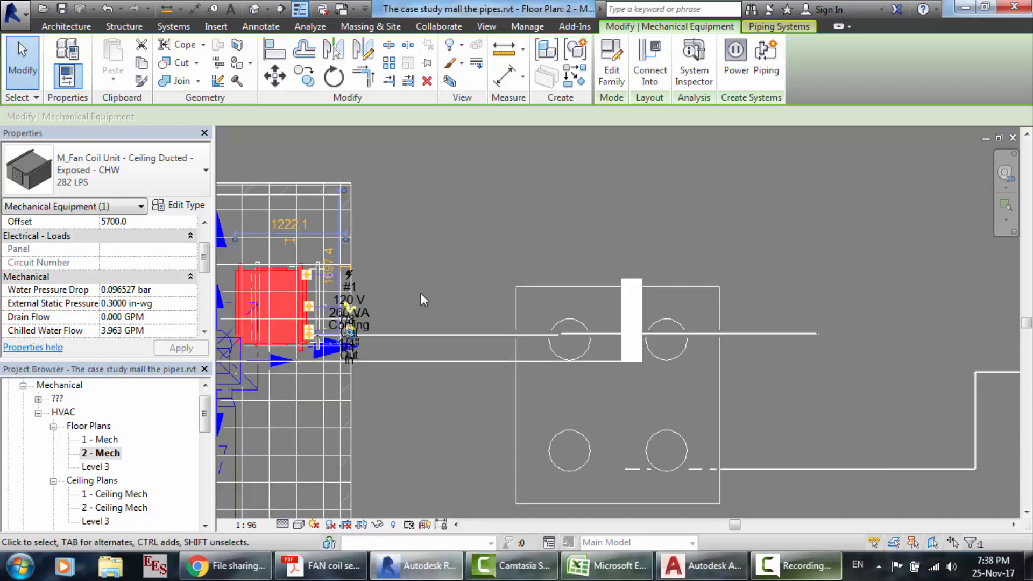
pyautogui.scroll(1, 421, 292)
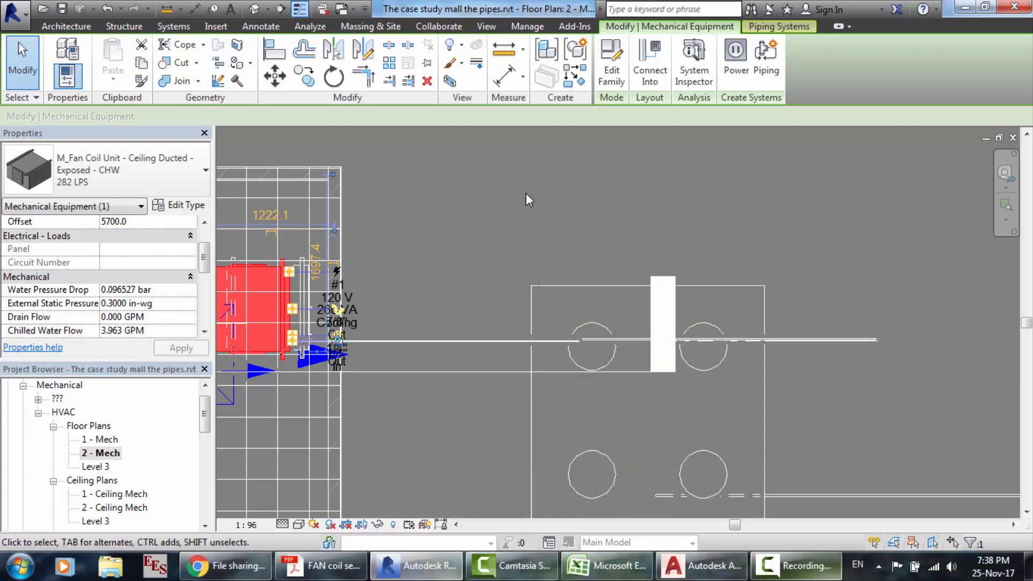
pyautogui.scroll(2, 591, 381)
pyautogui.scroll(2, 590, 379)
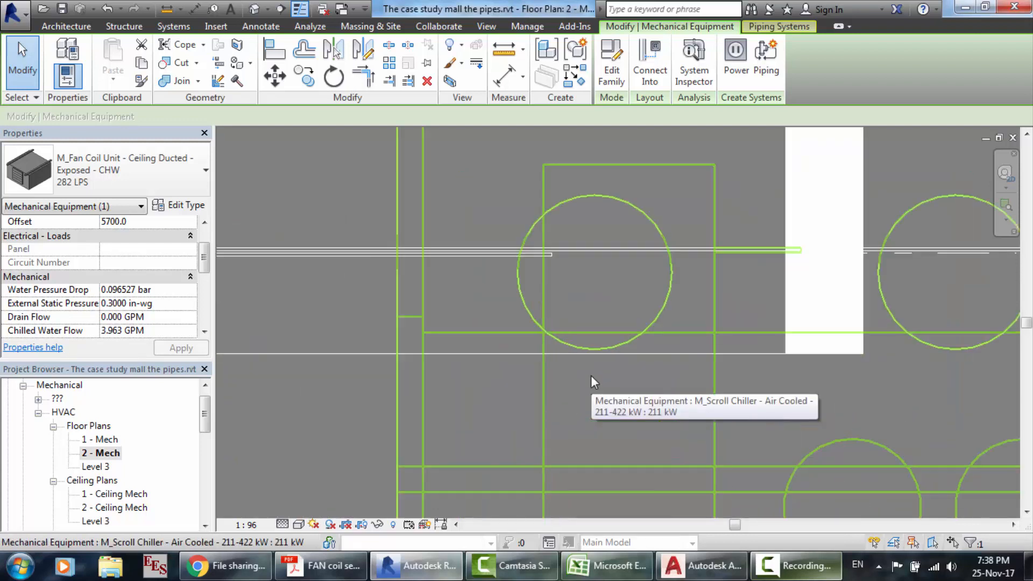
pyautogui.scroll(1, 574, 170)
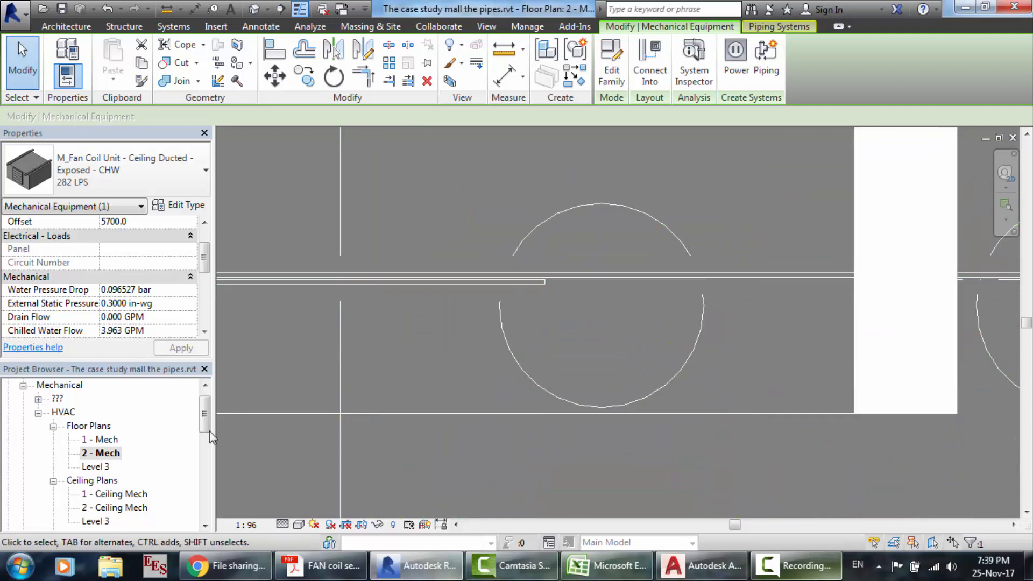
# - Delete the Section 1 building section from the project
pyautogui.click(37, 400)
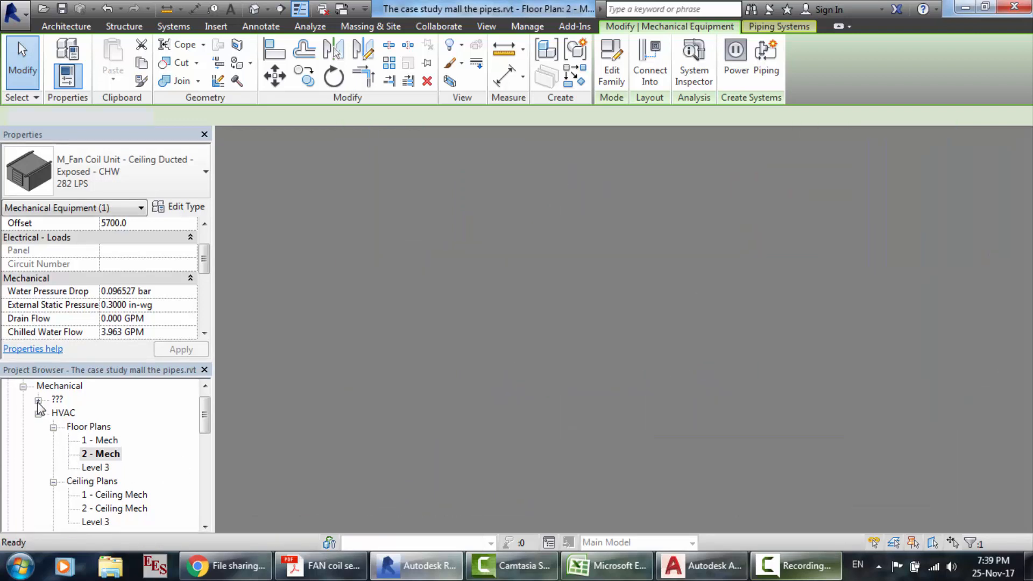
pyautogui.click(135, 414)
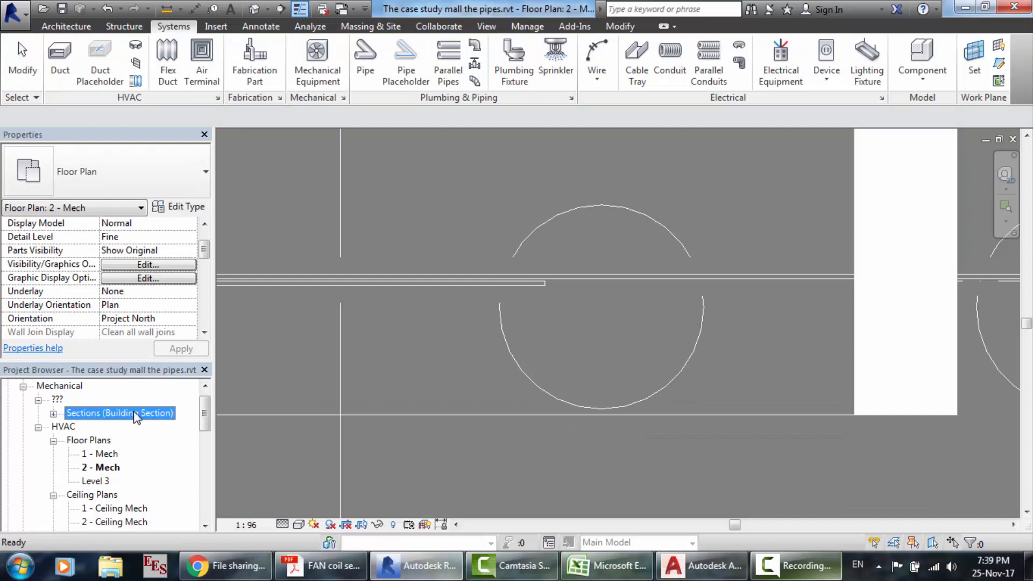
pyautogui.click(53, 414)
pyautogui.click(111, 429)
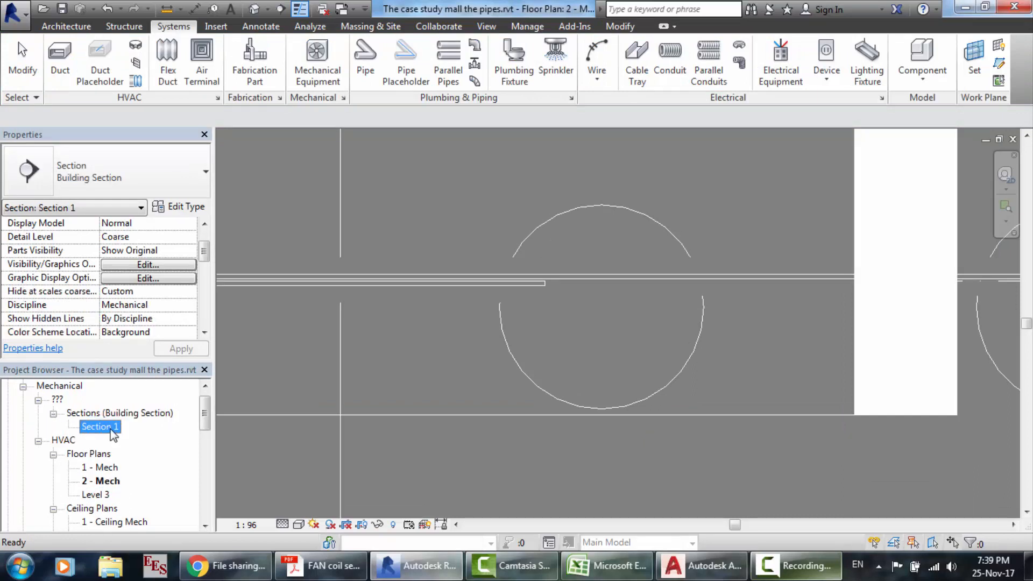
pyautogui.press('Delete')
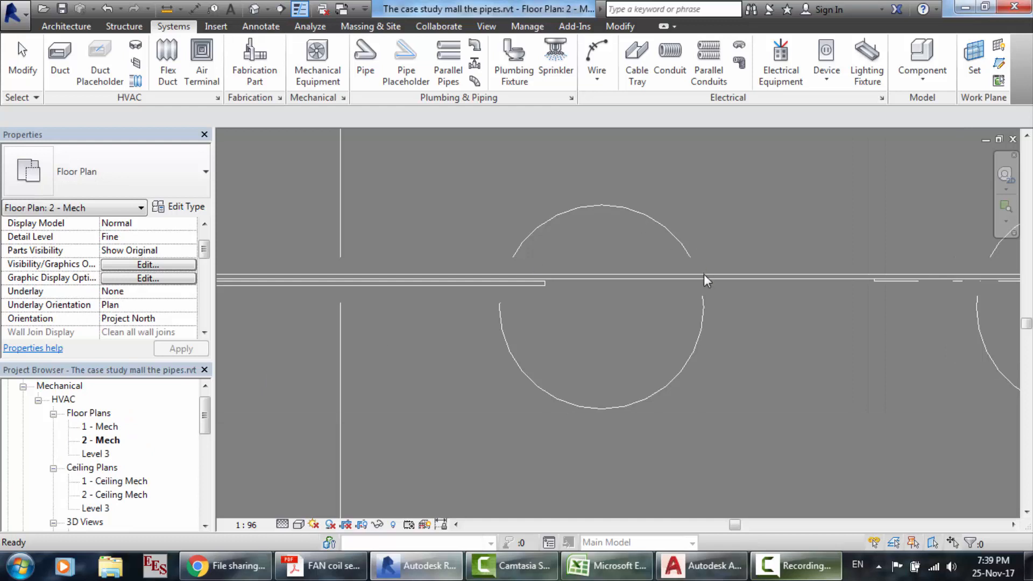
# - Compare the lower branch pipe's line with the upper one across the chiller in plan, and select the upper branch pipe
pyautogui.click(566, 274)
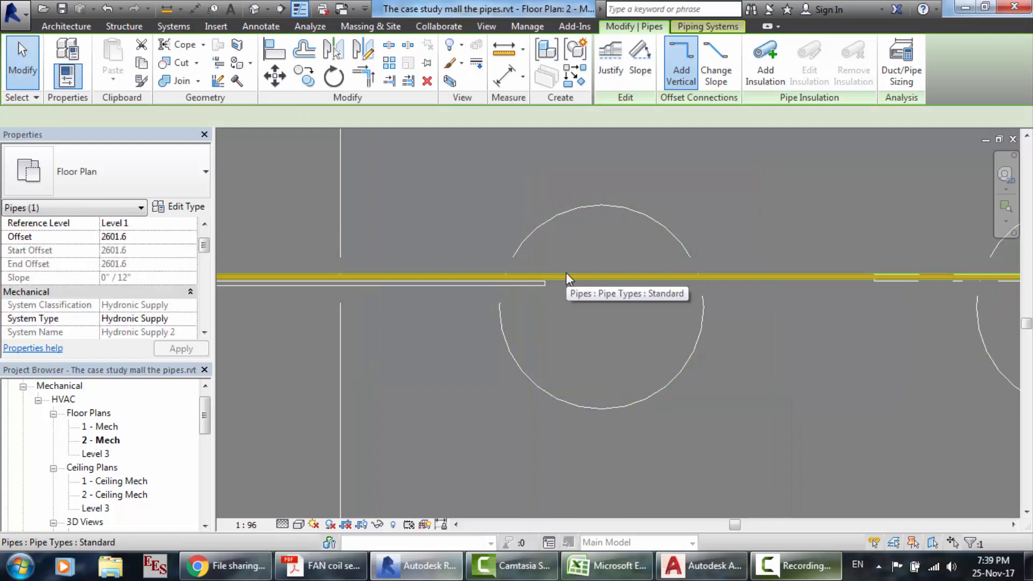
pyautogui.scroll(-3, 566, 274)
pyautogui.scroll(1, 445, 221)
pyautogui.scroll(-3, 445, 220)
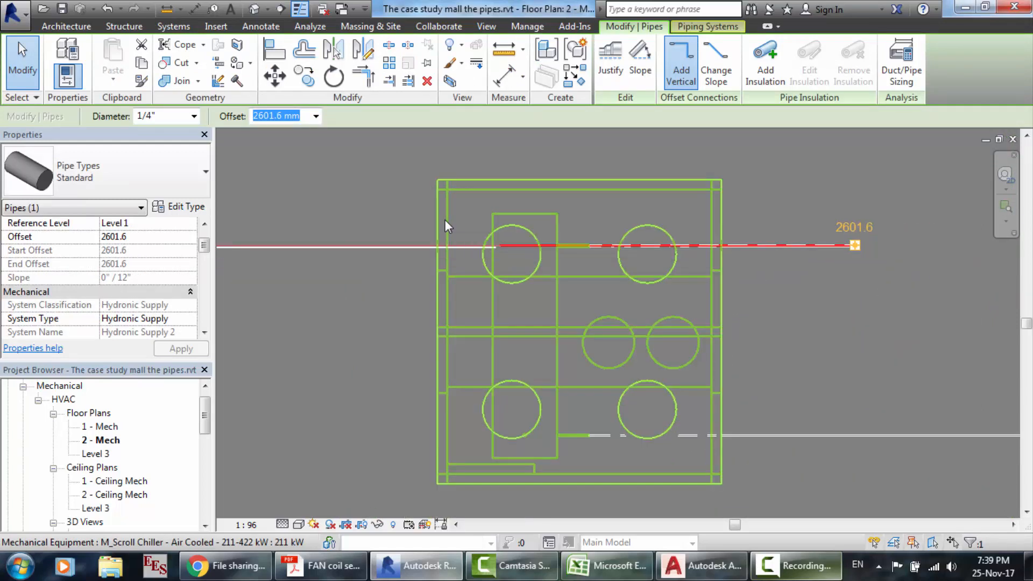
pyautogui.scroll(-3, 444, 219)
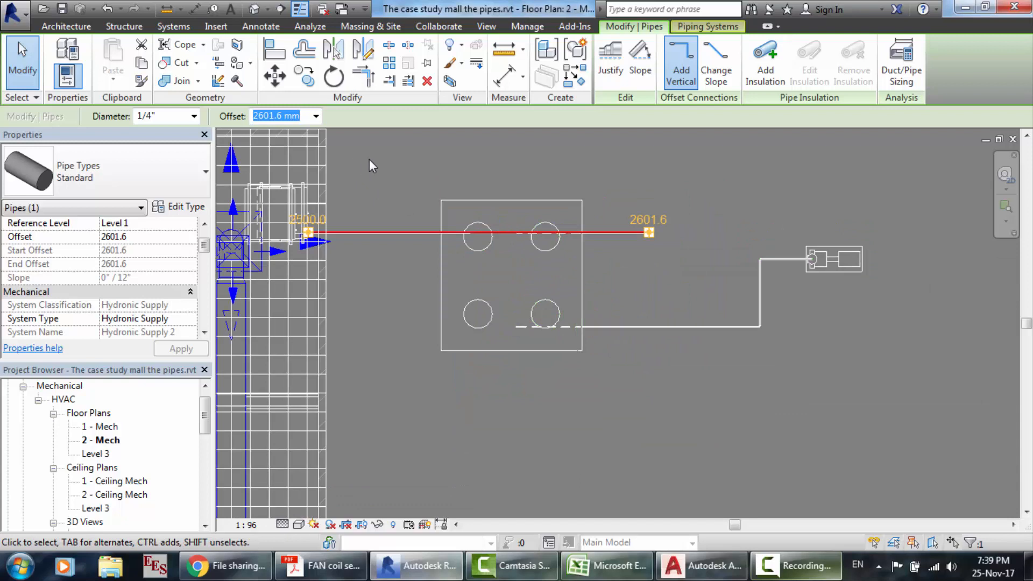
pyautogui.scroll(1, 285, 157)
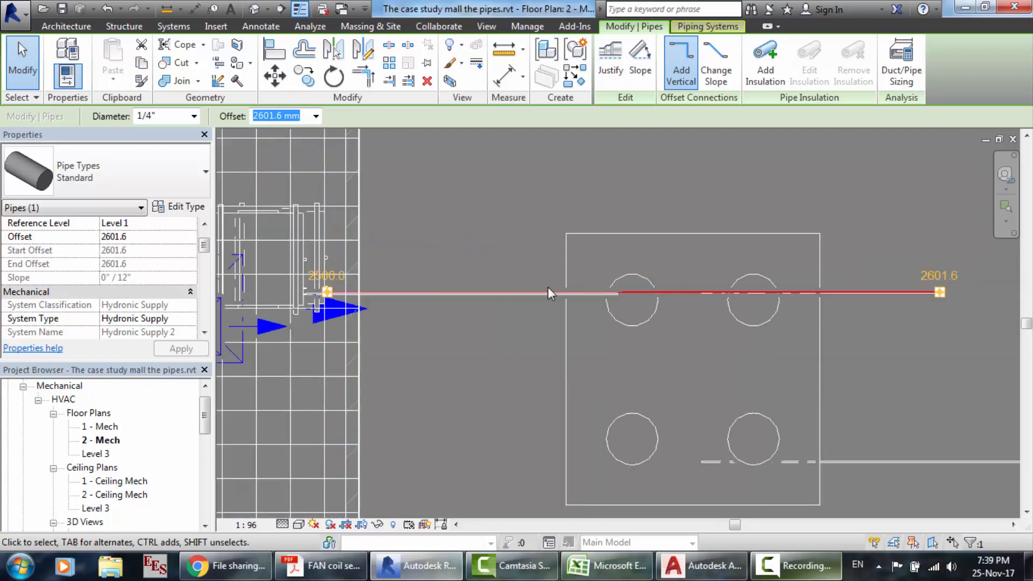
pyautogui.scroll(3, 547, 286)
pyautogui.scroll(2, 699, 277)
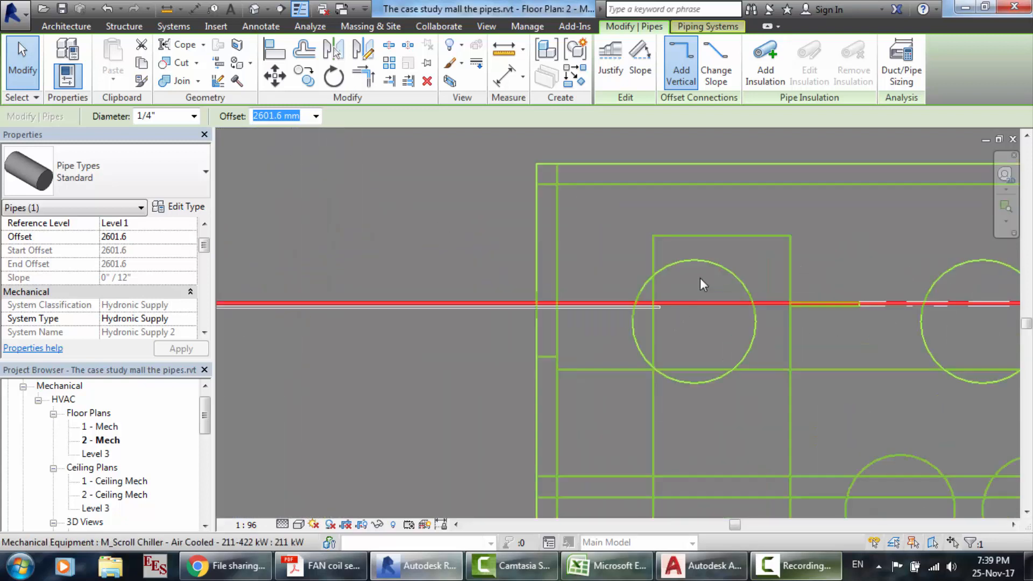
pyautogui.scroll(4, 699, 277)
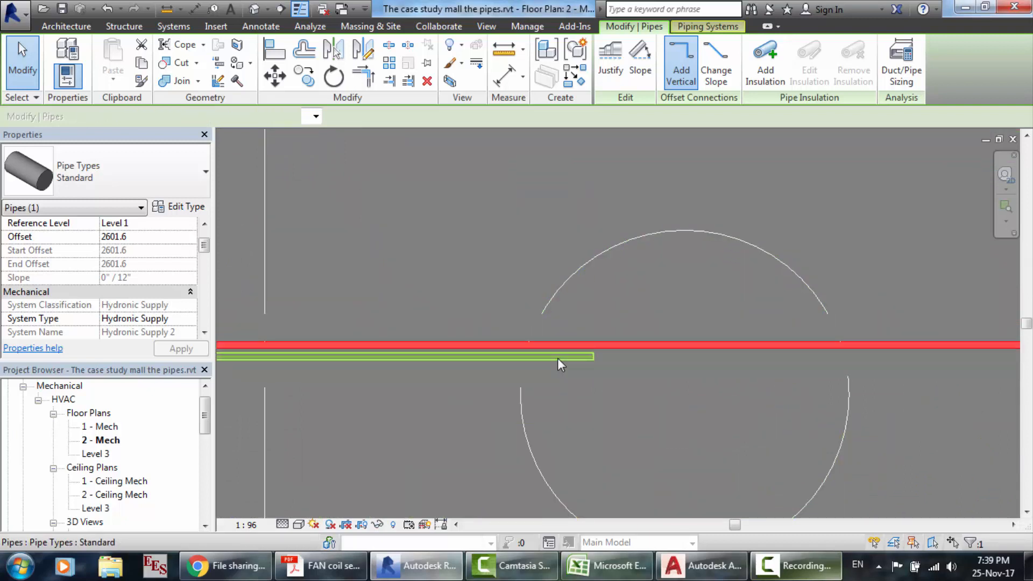
pyautogui.click(557, 357)
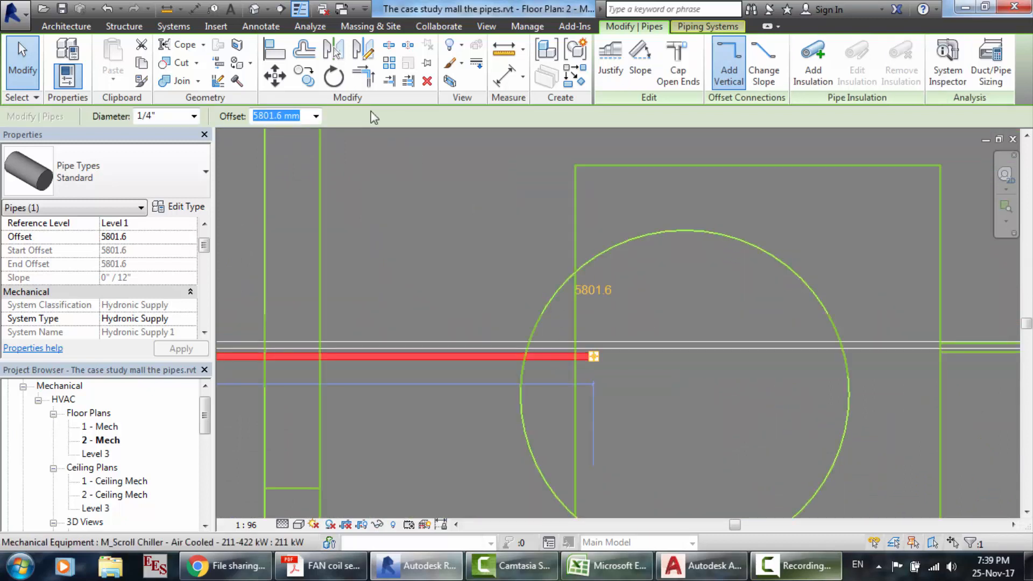
# - Move the upper branch pipe from its open end perpendicularly onto the lower branch pipe's centreline in plan
pyautogui.click(276, 77)
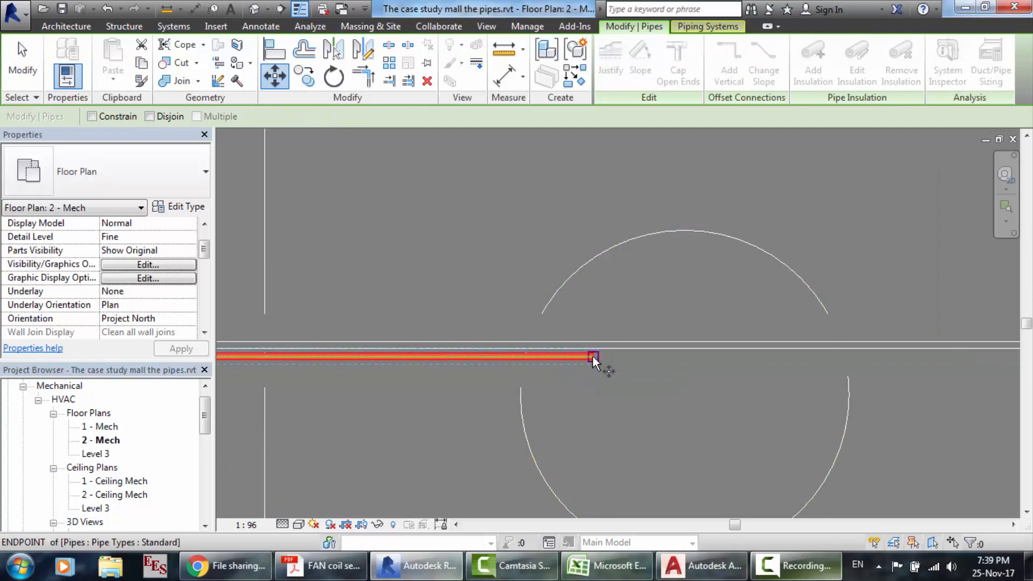
pyautogui.click(593, 356)
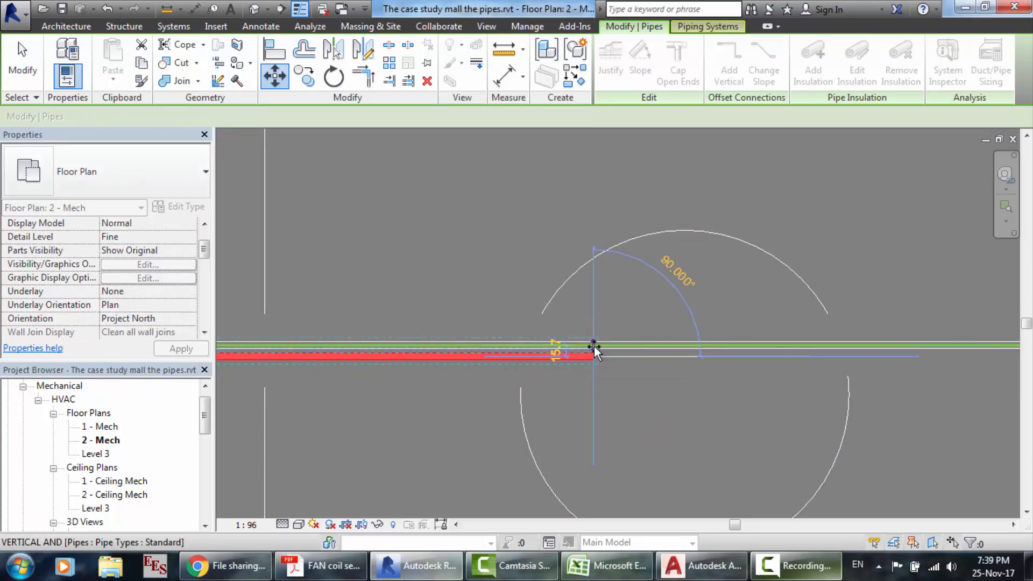
pyautogui.click(594, 345)
pyautogui.scroll(-5, 519, 256)
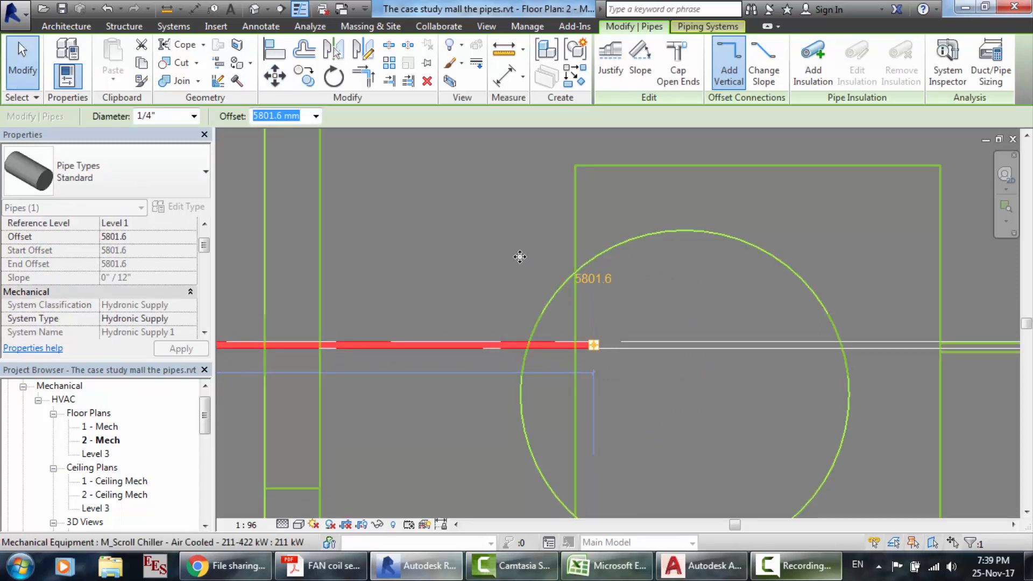
pyautogui.scroll(-2, 520, 256)
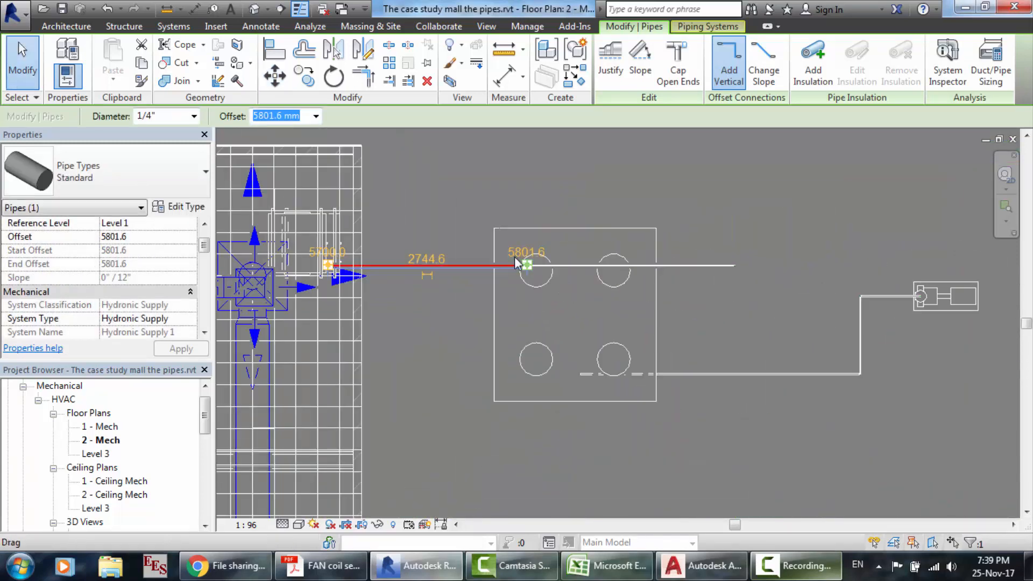
pyautogui.click(267, 9)
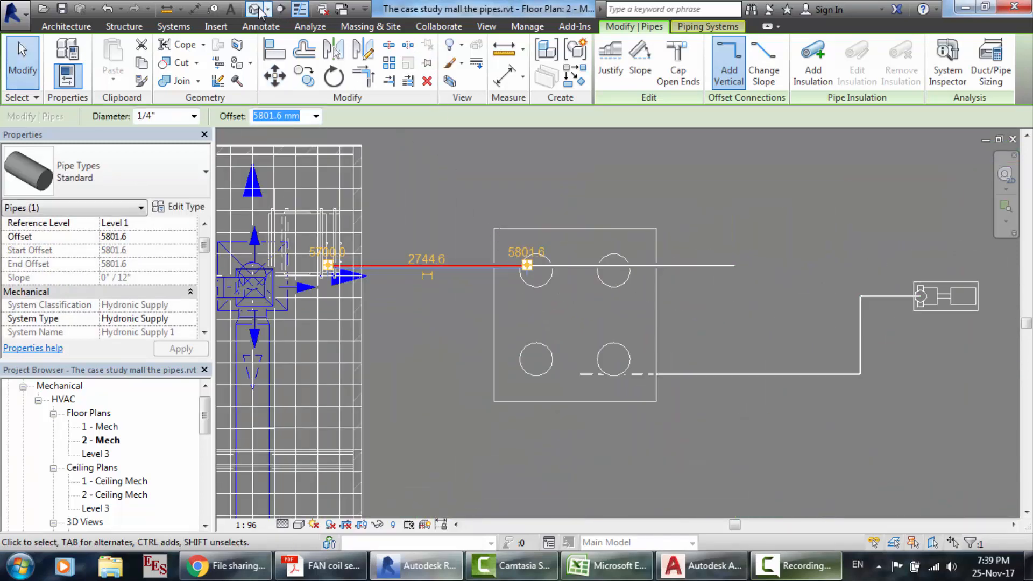
pyautogui.click(301, 30)
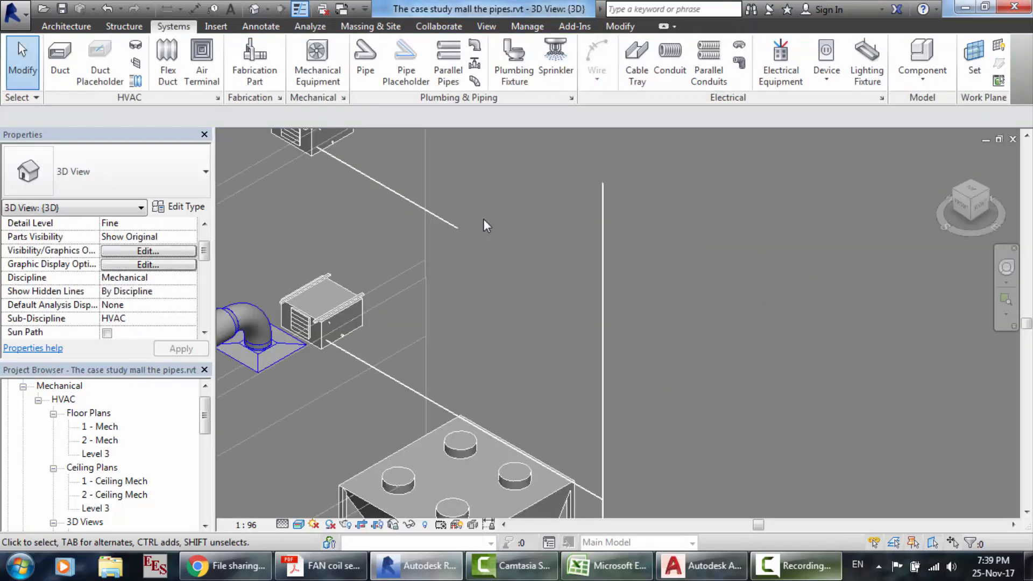
pyautogui.scroll(2, 460, 199)
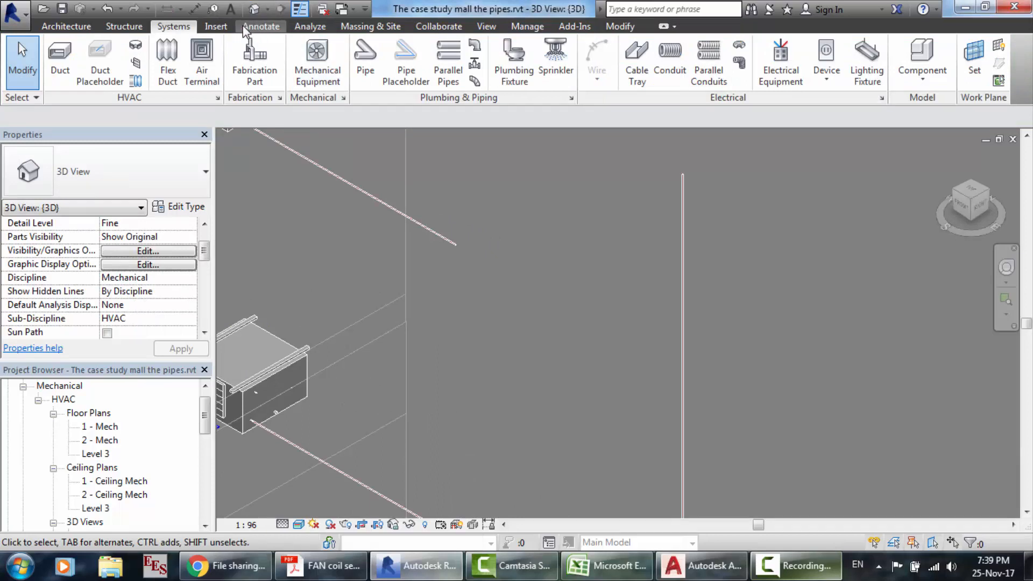
pyautogui.click(366, 59)
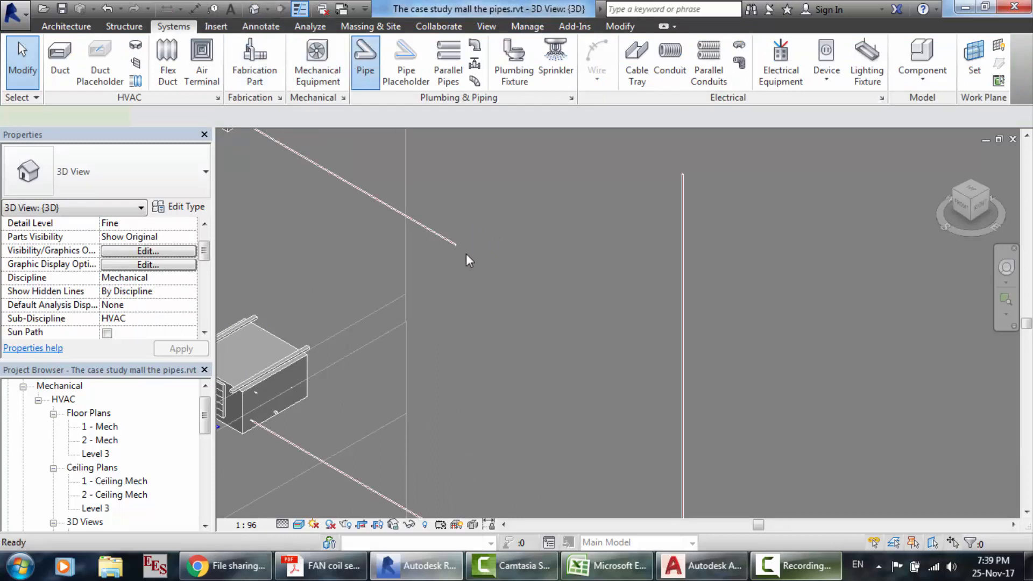
pyautogui.click(455, 244)
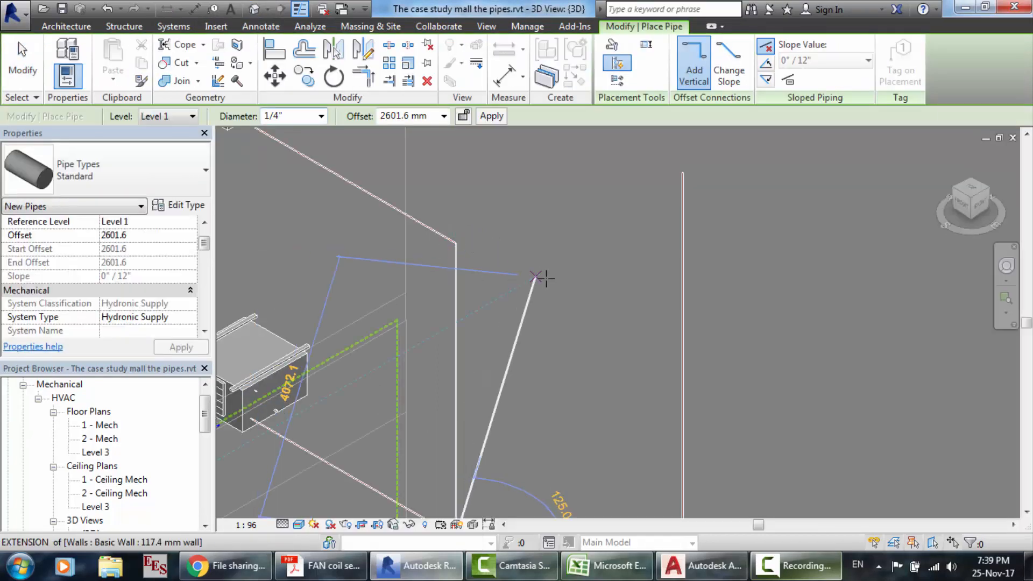
pyautogui.press('Escape')
pyautogui.press('Escape')
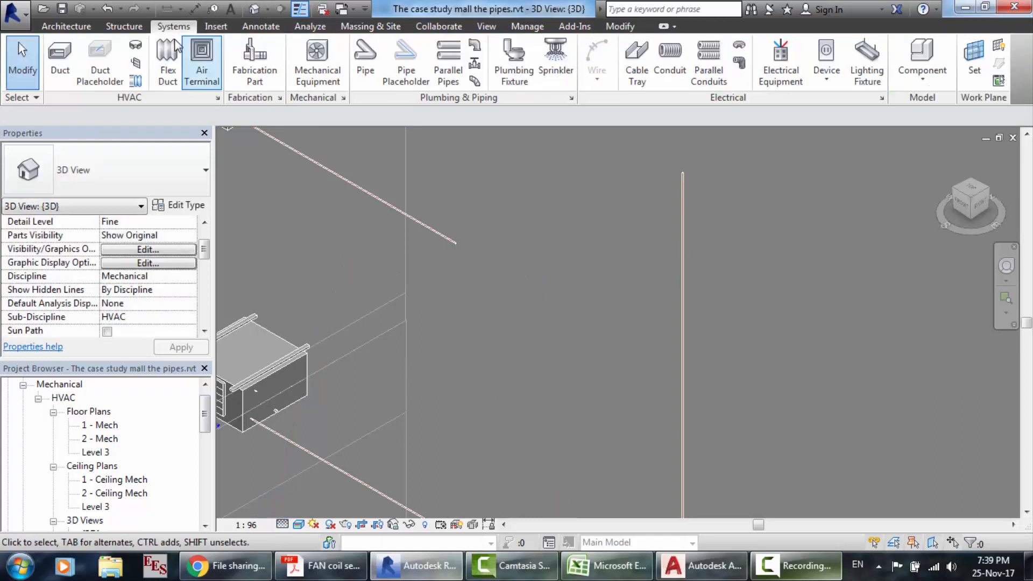
pyautogui.click(366, 58)
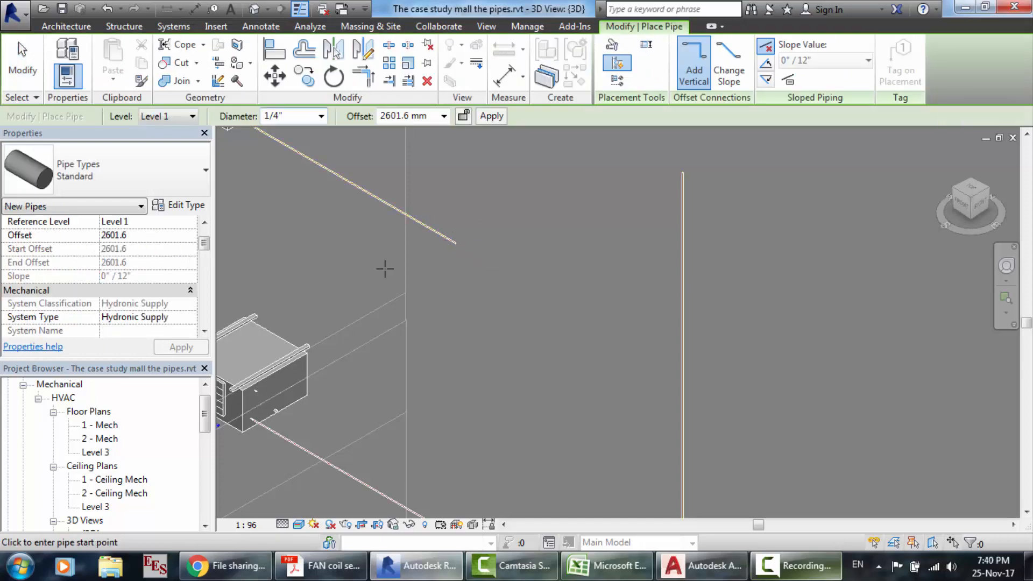
pyautogui.press('Escape')
pyautogui.press('Escape')
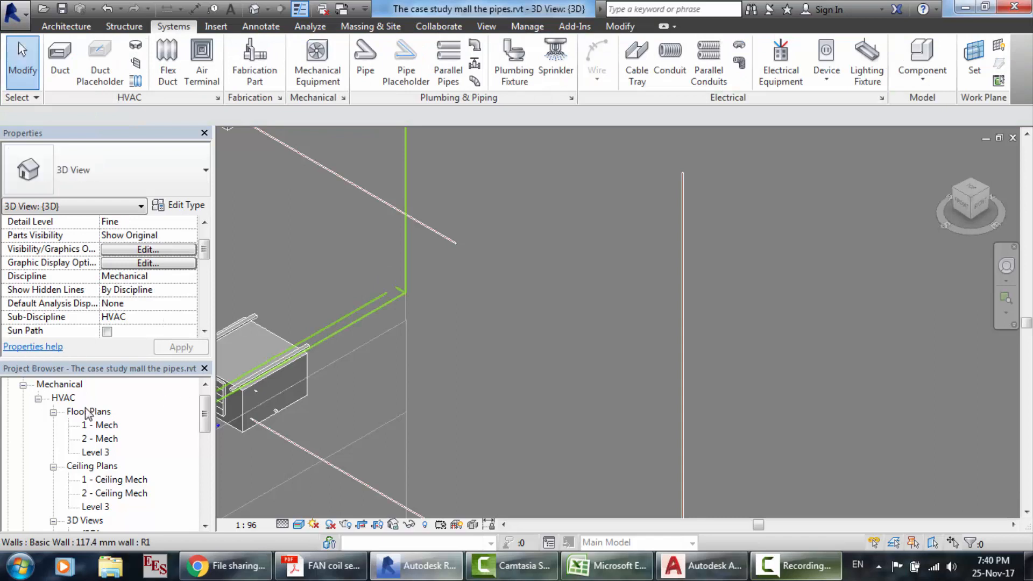
# - In the 2 - Mech floor plan, draw a horizontal building section just below the branch pipes, from the fan coil unit past the chiller
pyautogui.doubleClick(108, 438)
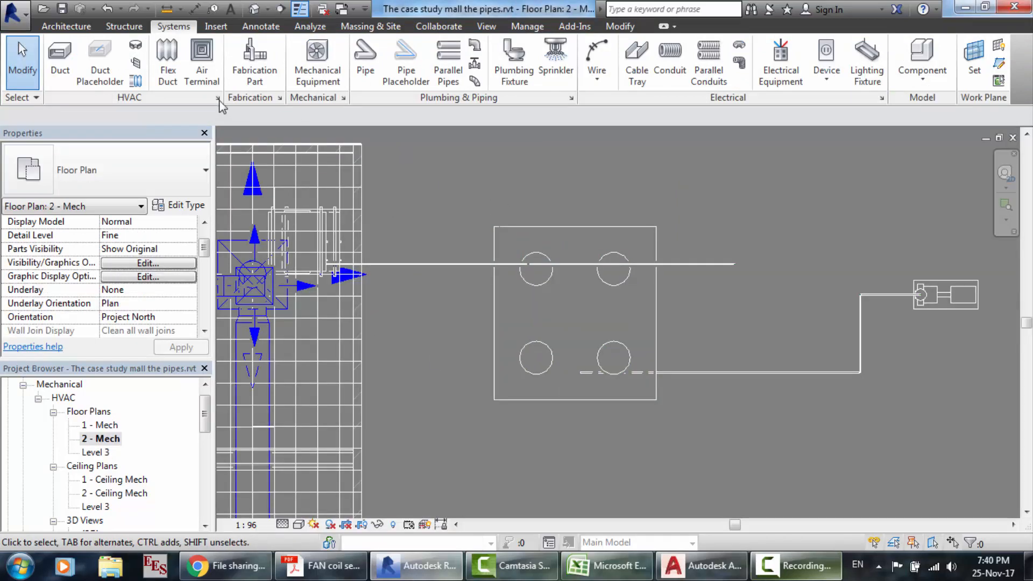
pyautogui.click(487, 26)
pyautogui.click(478, 69)
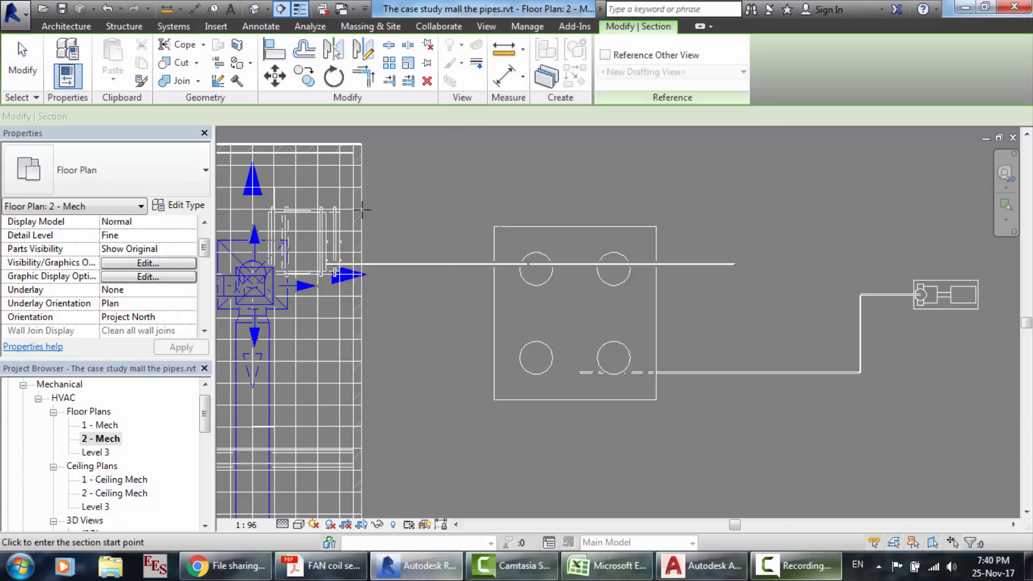
pyautogui.click(280, 288)
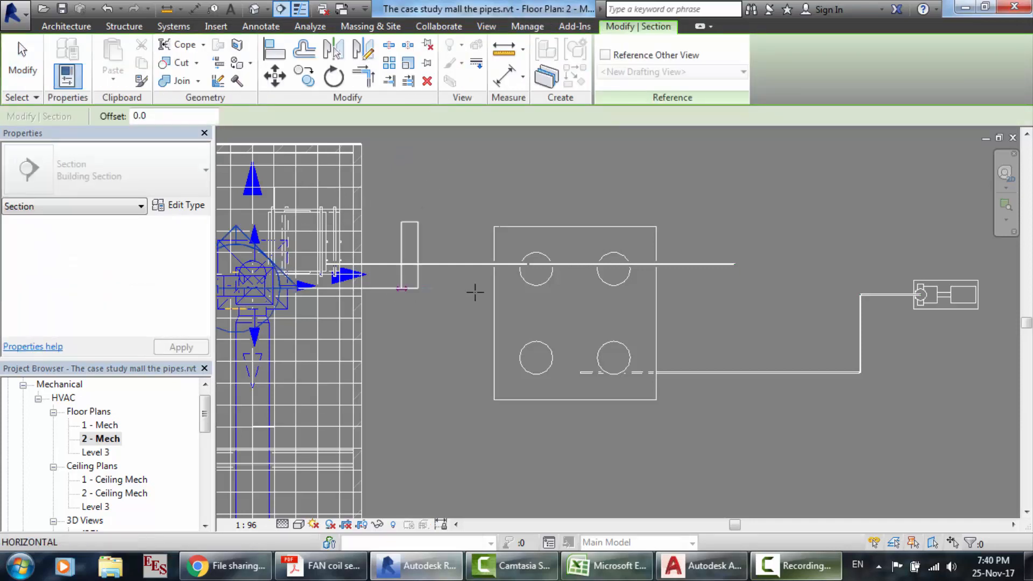
pyautogui.click(774, 288)
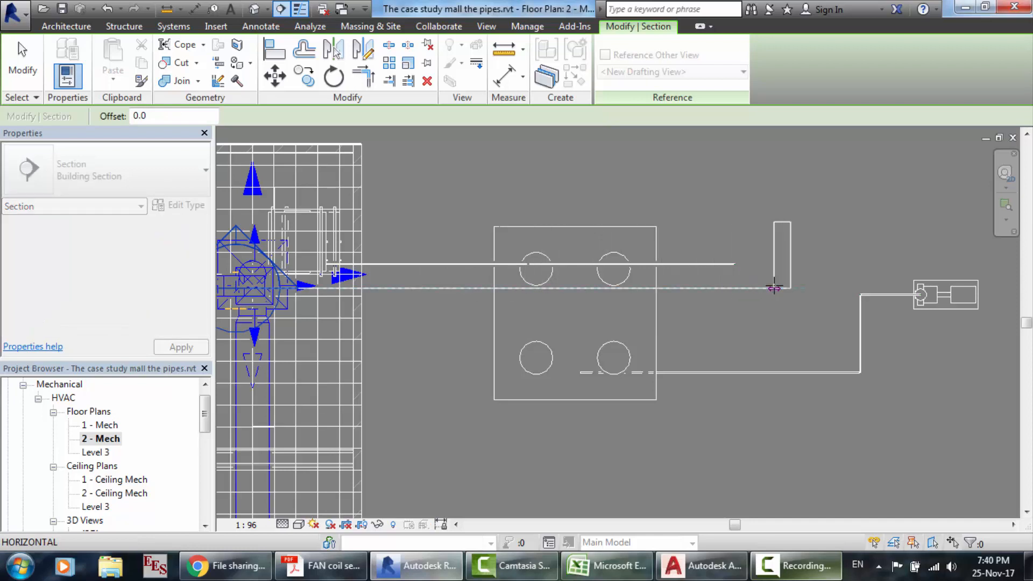
pyautogui.press('Escape')
pyautogui.press('Escape')
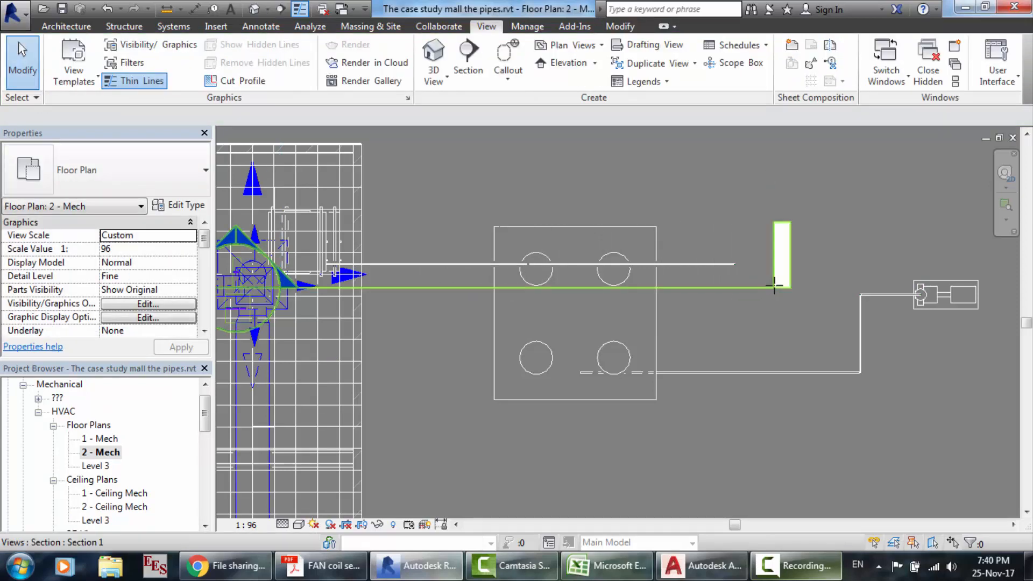
# - Open the new Section 1 building section view
pyautogui.click(38, 398)
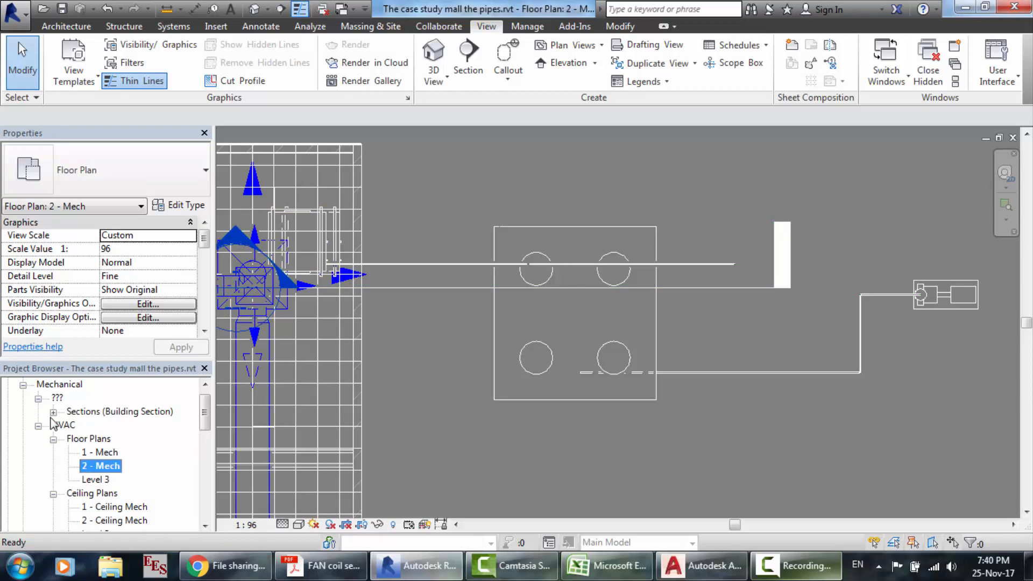
pyautogui.click(53, 411)
pyautogui.doubleClick(106, 425)
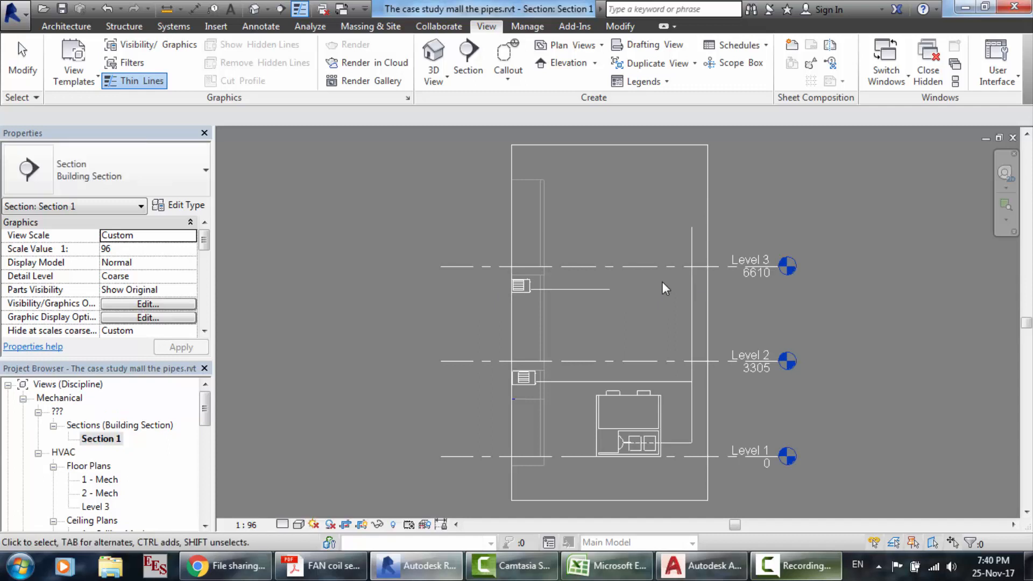
# - Draw a 1/4" pipe at 5801.6 mm offset from the upper branch pipe's open end horizontally to the riser, 2856.6 mm away
pyautogui.scroll(2, 662, 282)
pyautogui.scroll(2, 611, 288)
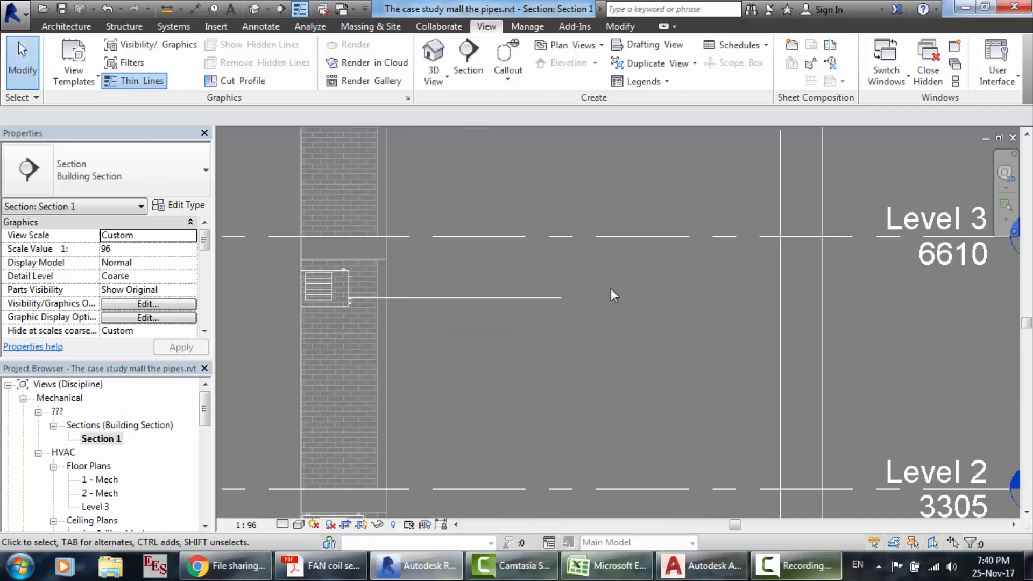
pyautogui.click(554, 297)
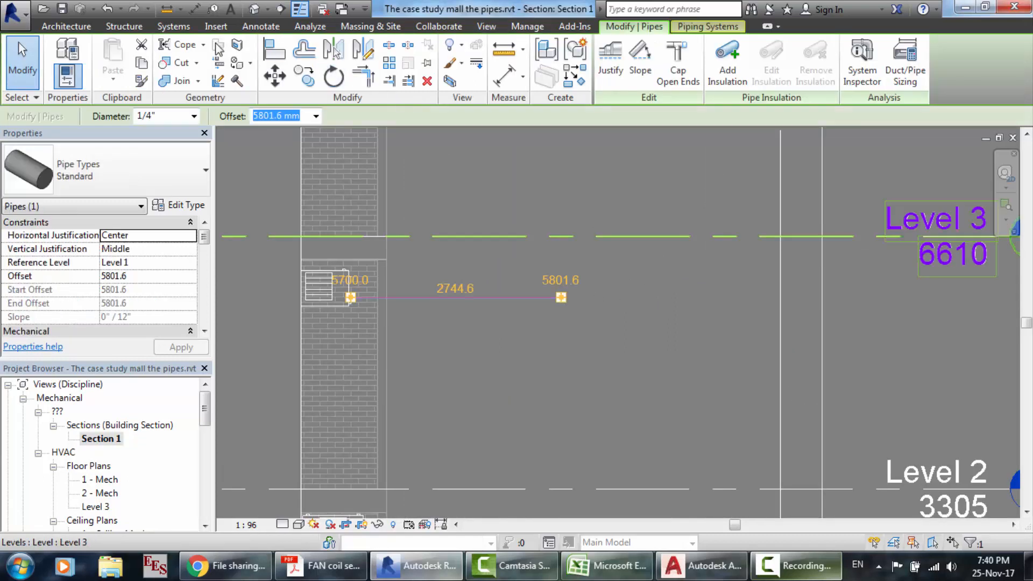
pyautogui.click(180, 27)
pyautogui.click(364, 70)
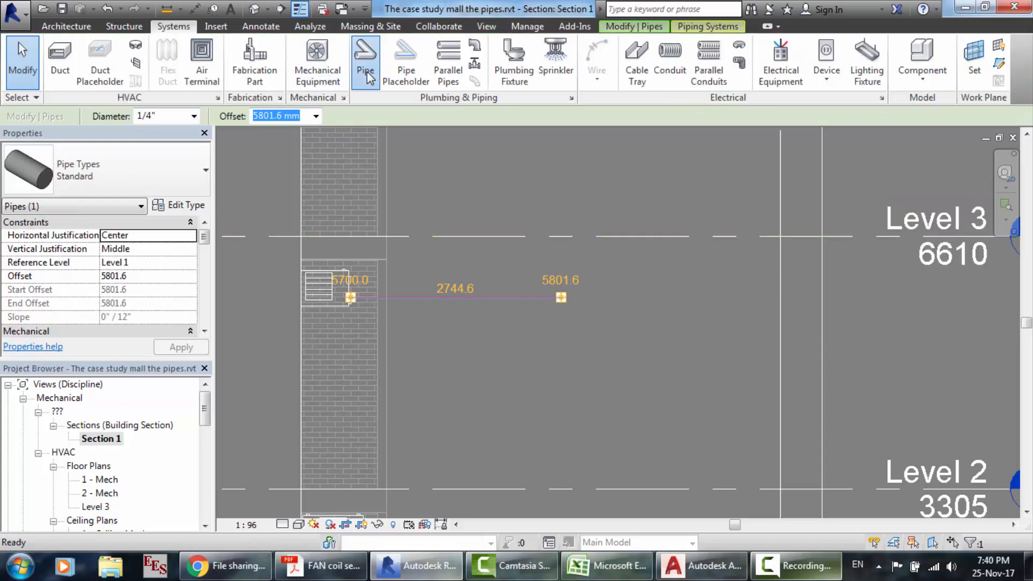
pyautogui.click(560, 296)
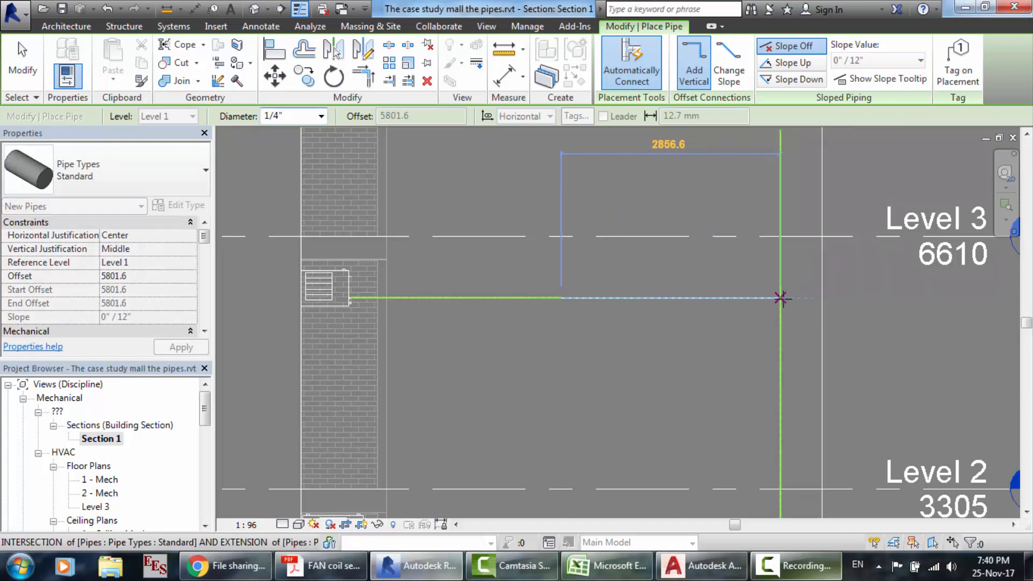
pyautogui.click(781, 297)
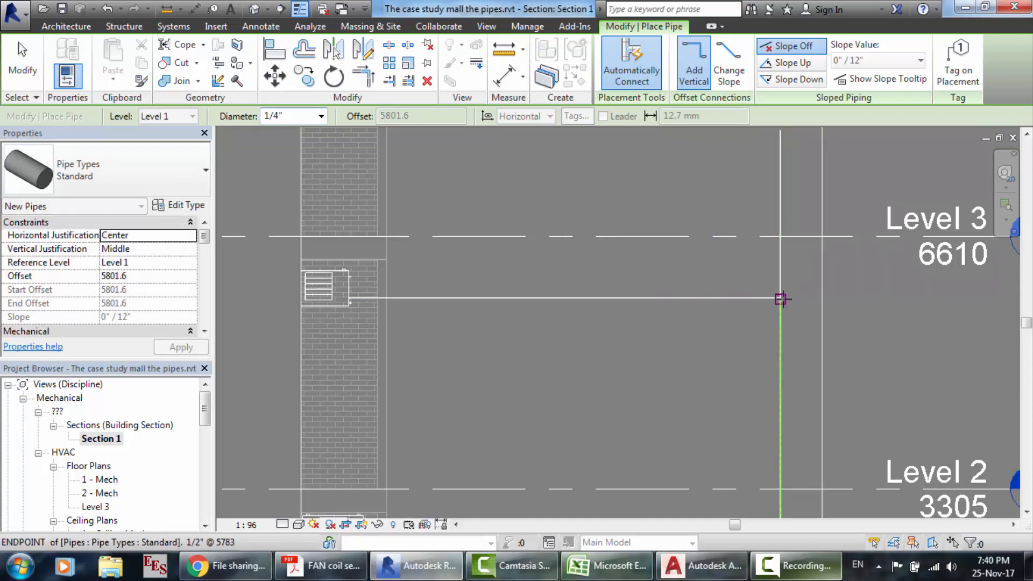
pyautogui.press('Escape')
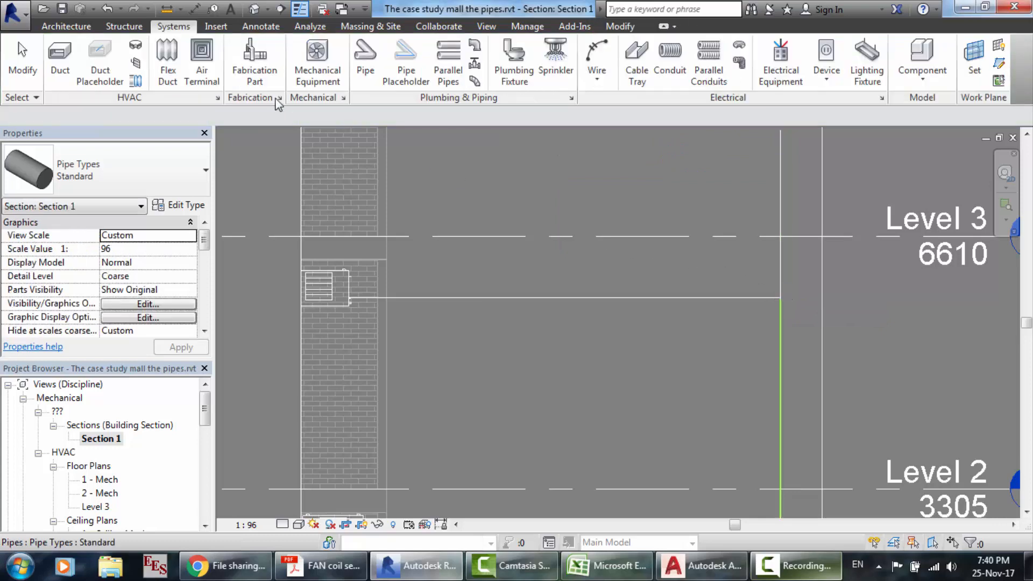
# - Inspect the connection between the upper branch pipe and the riser in the 3D view
pyautogui.click(256, 10)
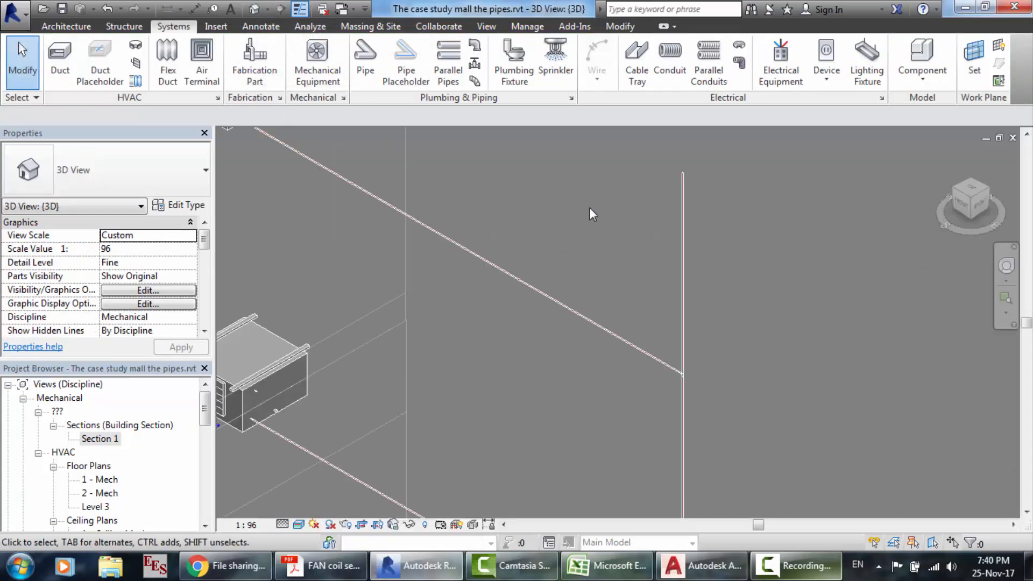
pyautogui.scroll(-3, 748, 256)
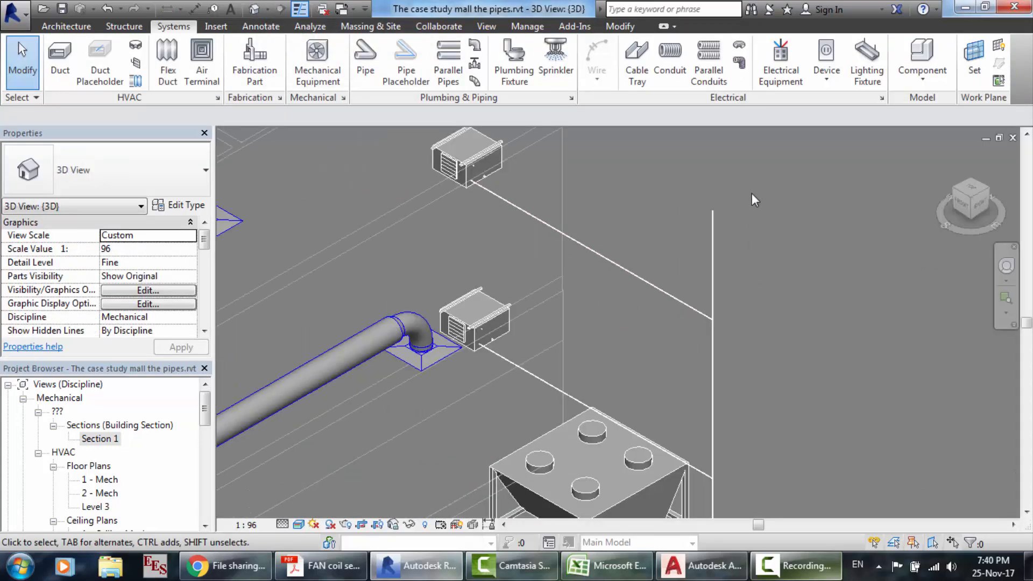
pyautogui.scroll(2, 751, 192)
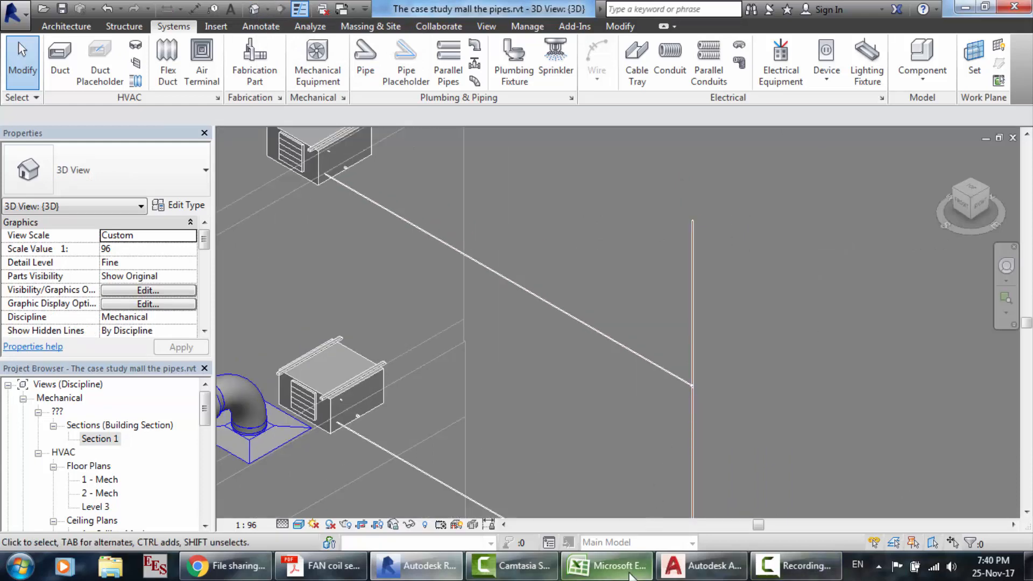
# - Check the fan coil unit's pipe section letters in the AutoCAD pipe layout, and look up section E's nominal diameter in the Excel pipe sizing sheet
pyautogui.click(631, 571)
pyautogui.click(701, 565)
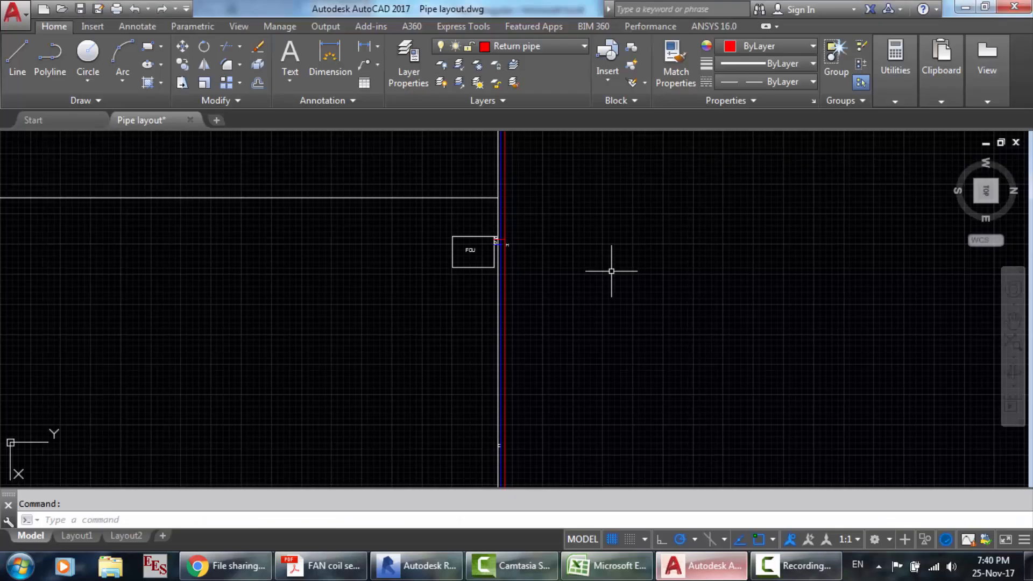
pyautogui.scroll(-3, 611, 271)
pyautogui.scroll(3, 591, 198)
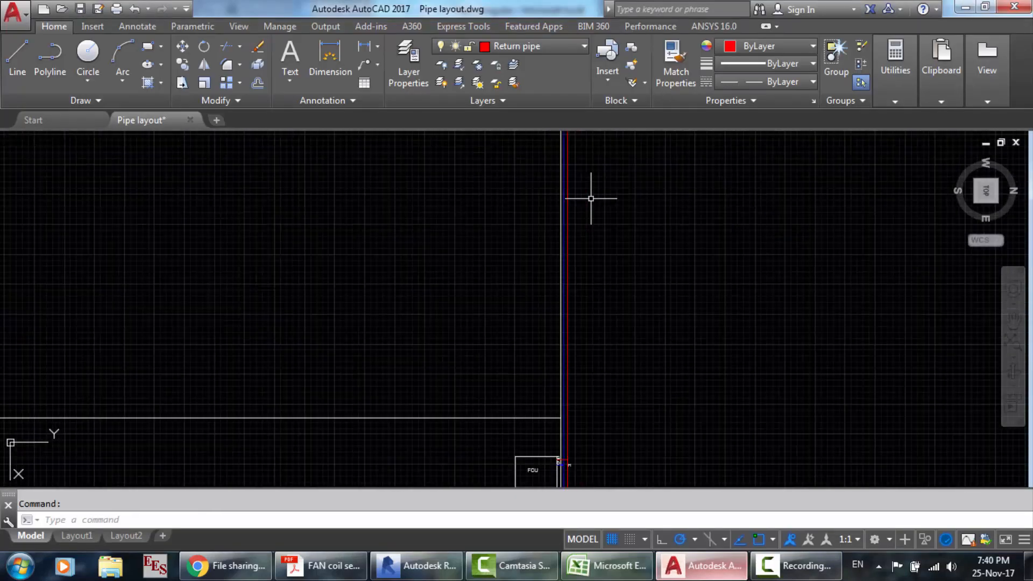
pyautogui.scroll(-3, 591, 198)
pyautogui.scroll(5, 591, 168)
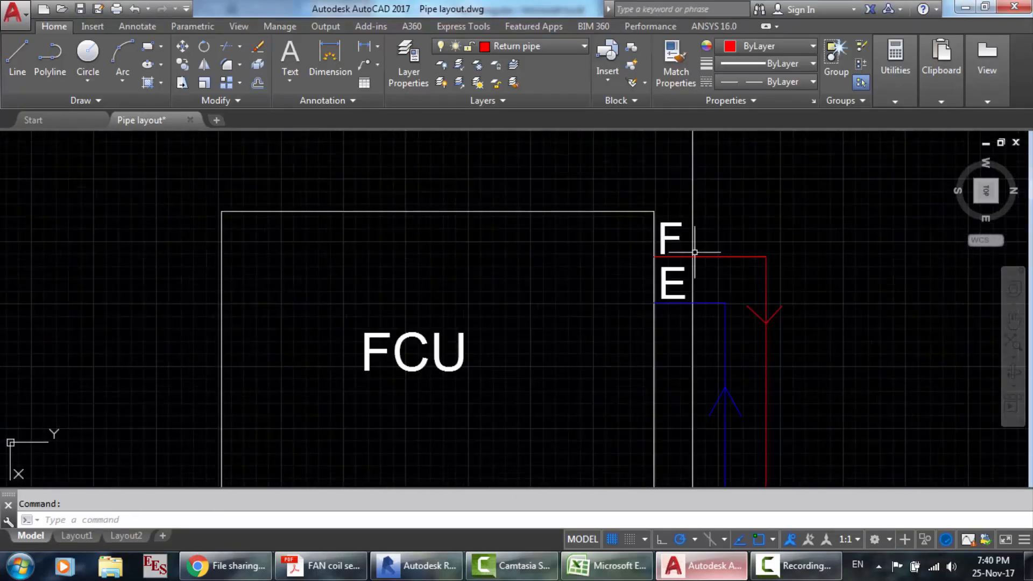
pyautogui.hotkey('alt', 'Tab')
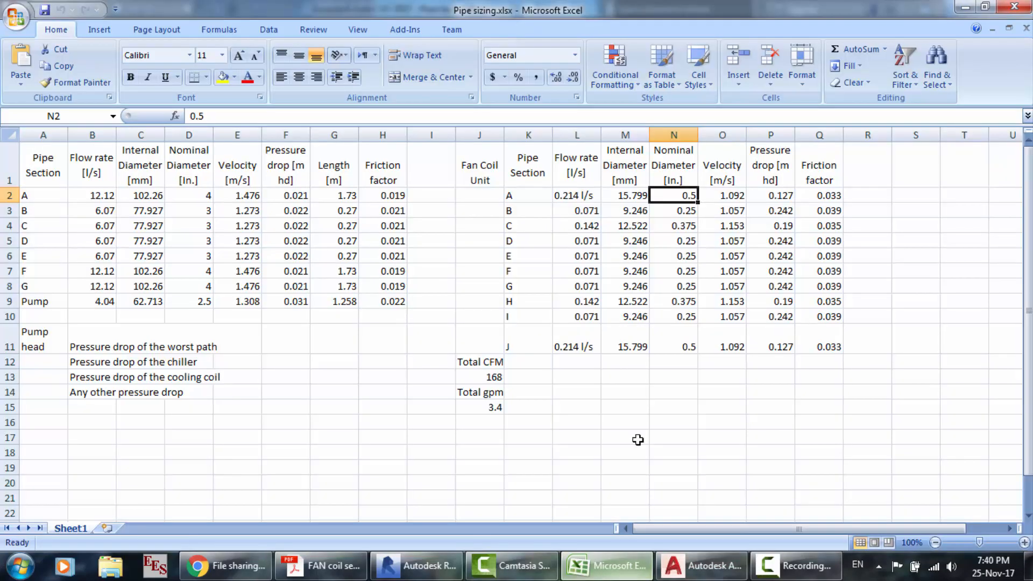
pyautogui.click(678, 261)
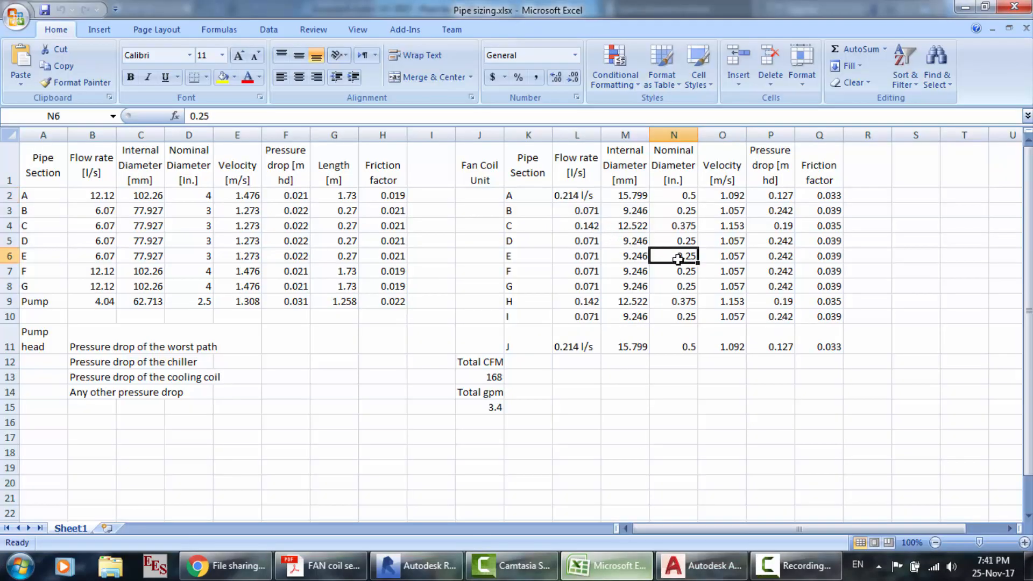
# - Switch back to Revit and set the diameter of the riser pipe above the upper branch connection to 1/4"
pyautogui.click(417, 565)
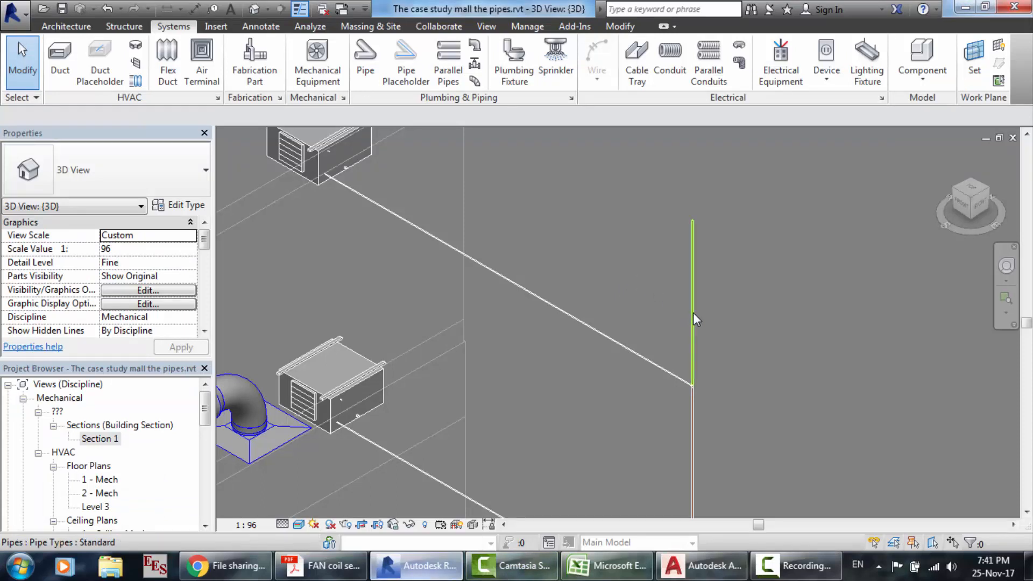
pyautogui.click(692, 312)
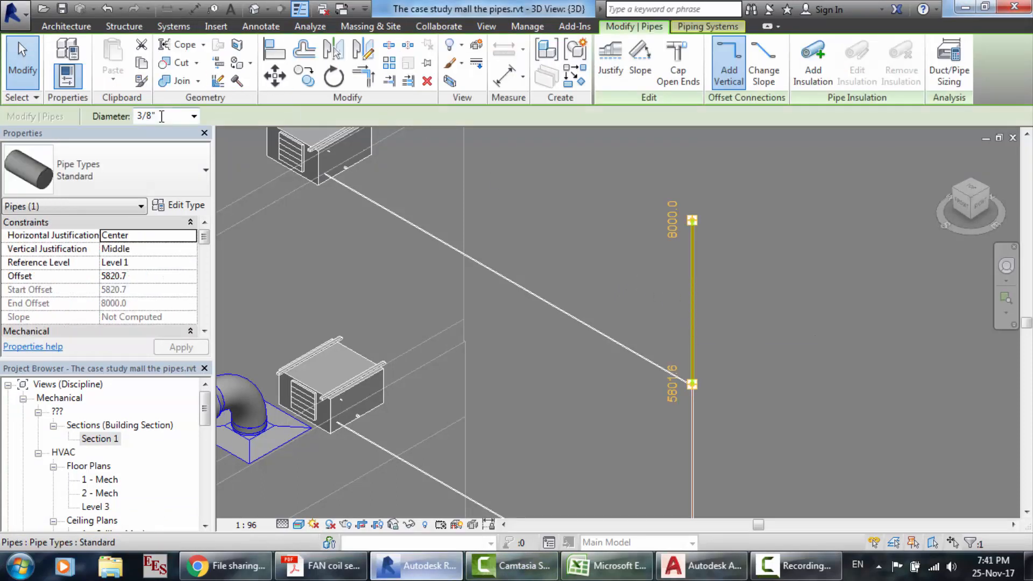
pyautogui.click(162, 116)
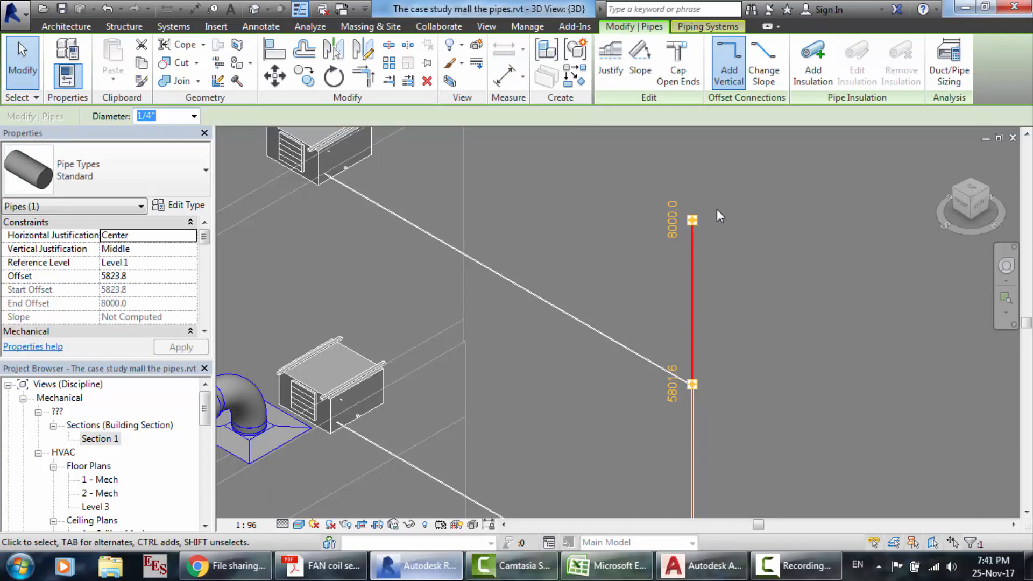
pyautogui.click(518, 168)
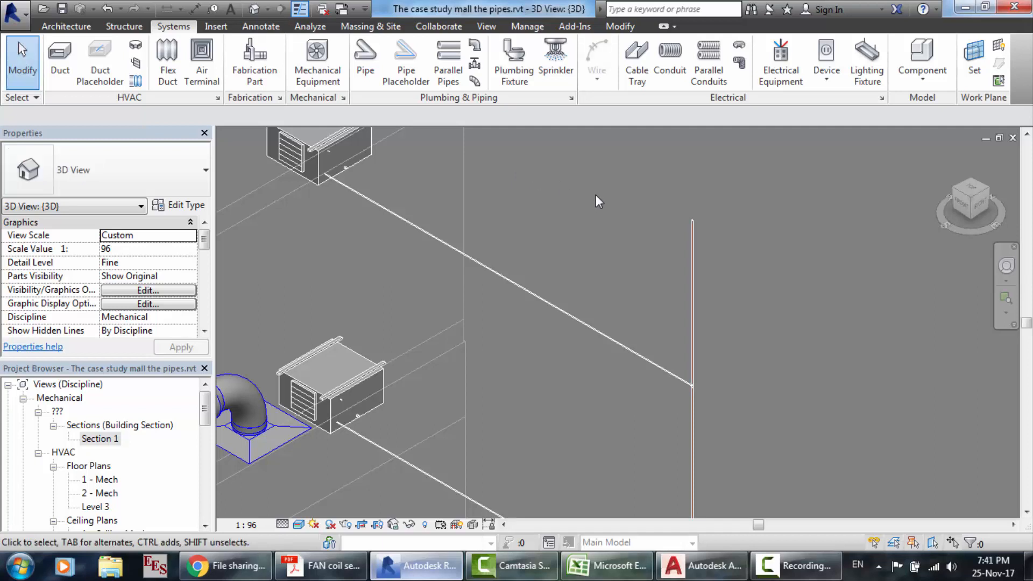
# - Copy the upper fan coil unit and its branch pipe 3600 mm straight up
pyautogui.click(592, 325)
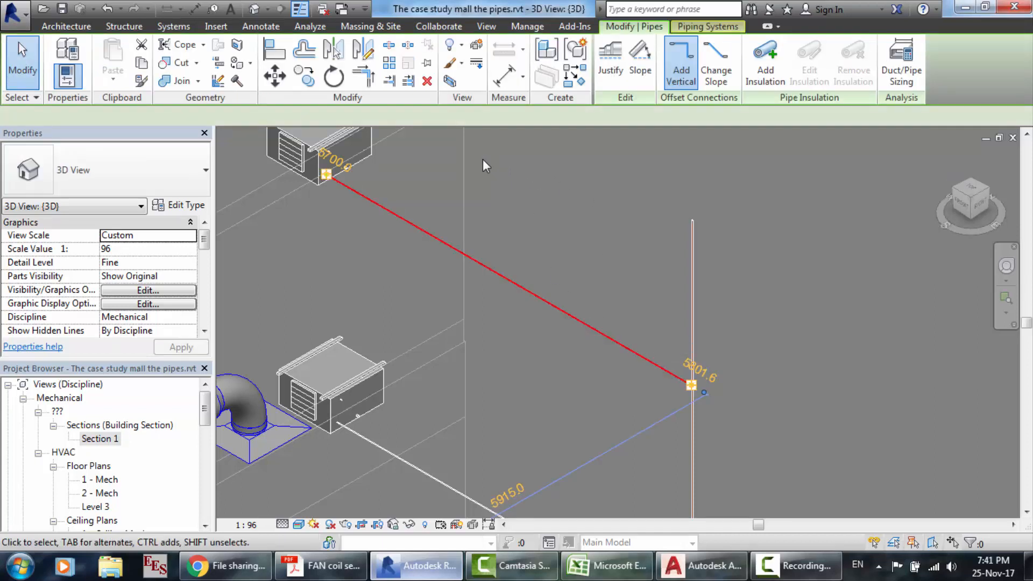
pyautogui.keyDown('ctrl'); pyautogui.click(359, 143); pyautogui.keyUp('ctrl')
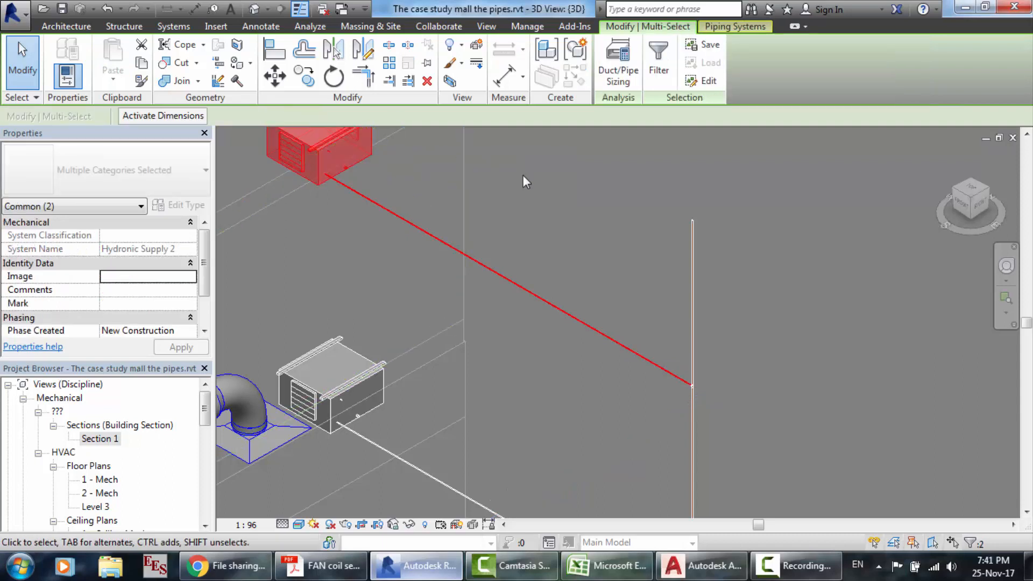
pyautogui.click(304, 75)
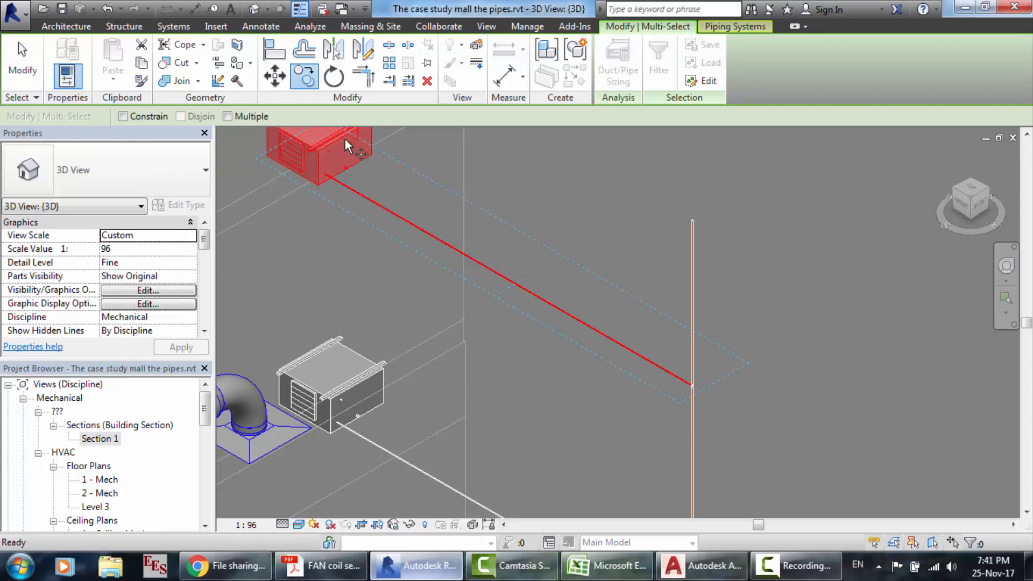
pyautogui.click(394, 161)
pyautogui.scroll(-5, 394, 162)
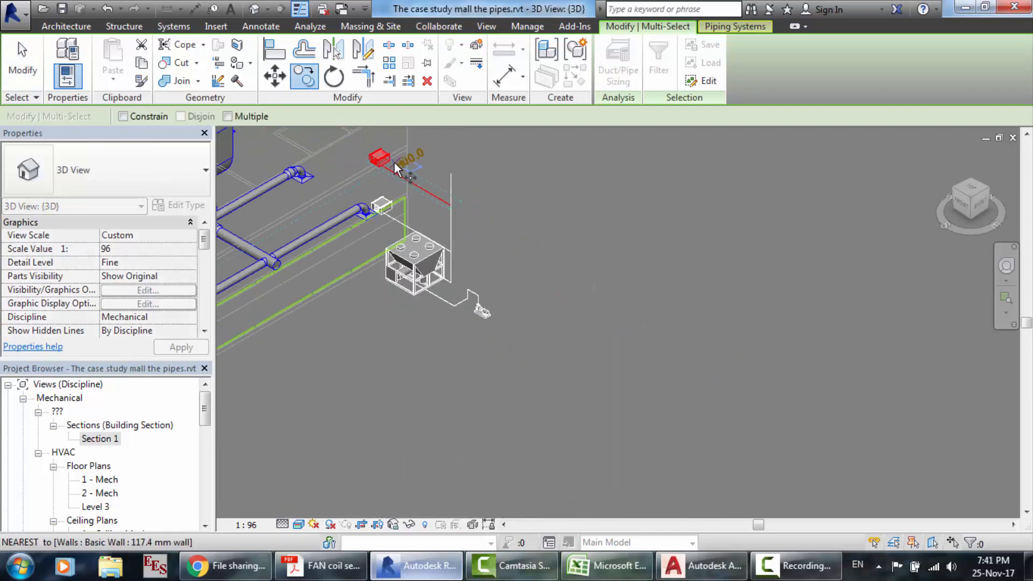
pyautogui.scroll(5, 378, 134)
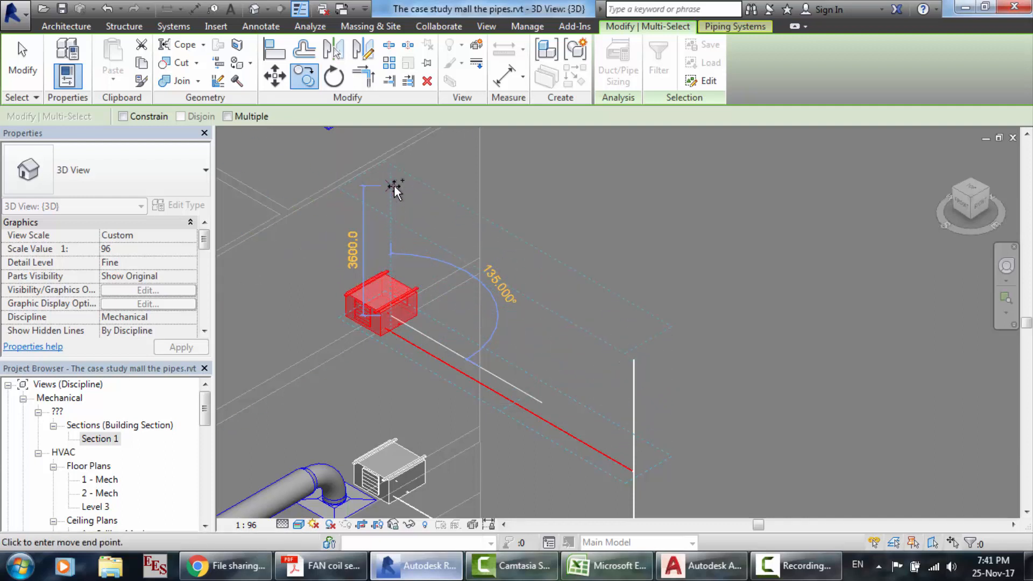
pyautogui.click(393, 185)
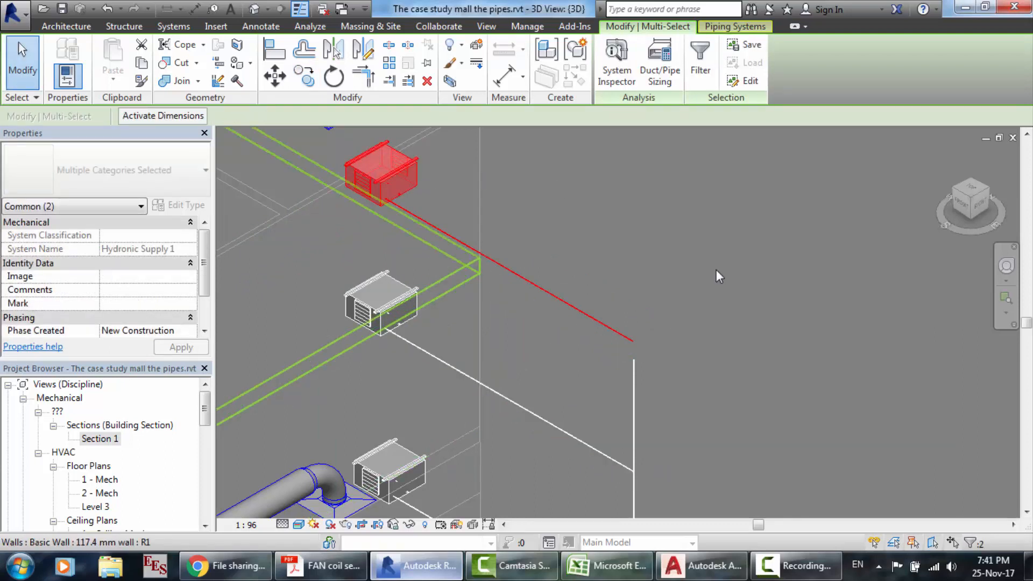
# - Orient the 3D view to the front and examine the copied fan coil unit's position relative to the other units and riser
pyautogui.click(961, 205)
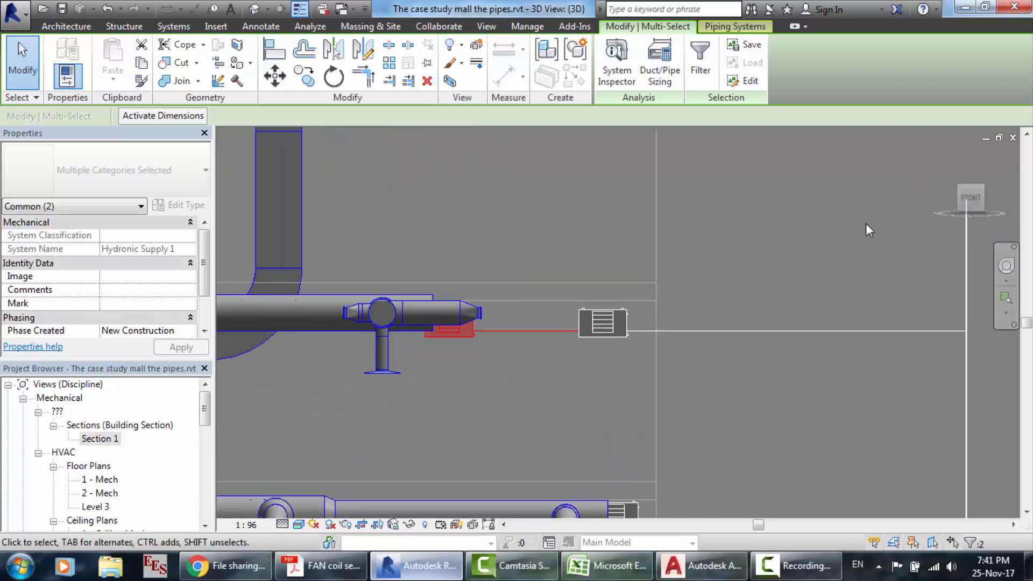
pyautogui.scroll(-3, 866, 230)
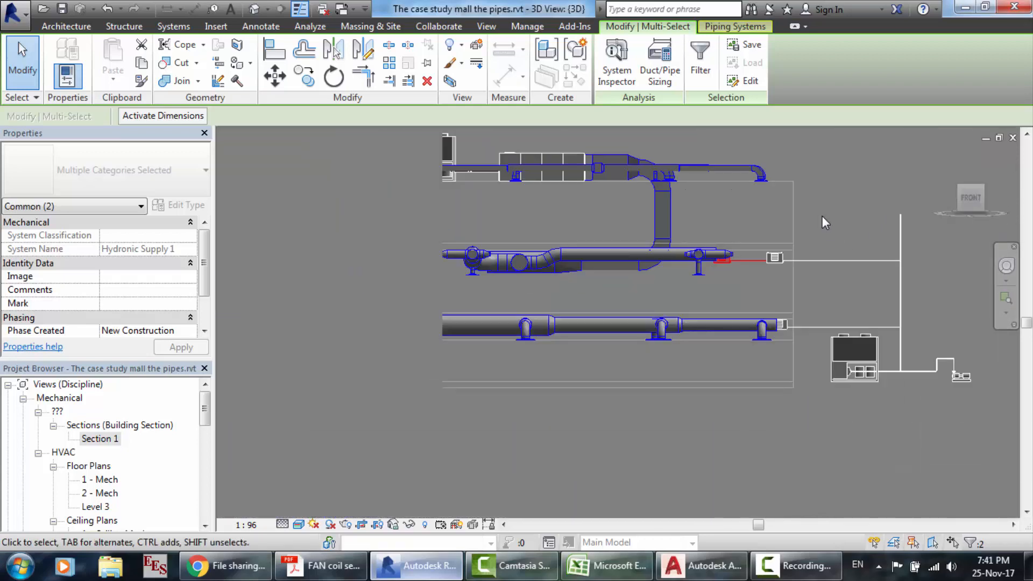
pyautogui.scroll(5, 822, 216)
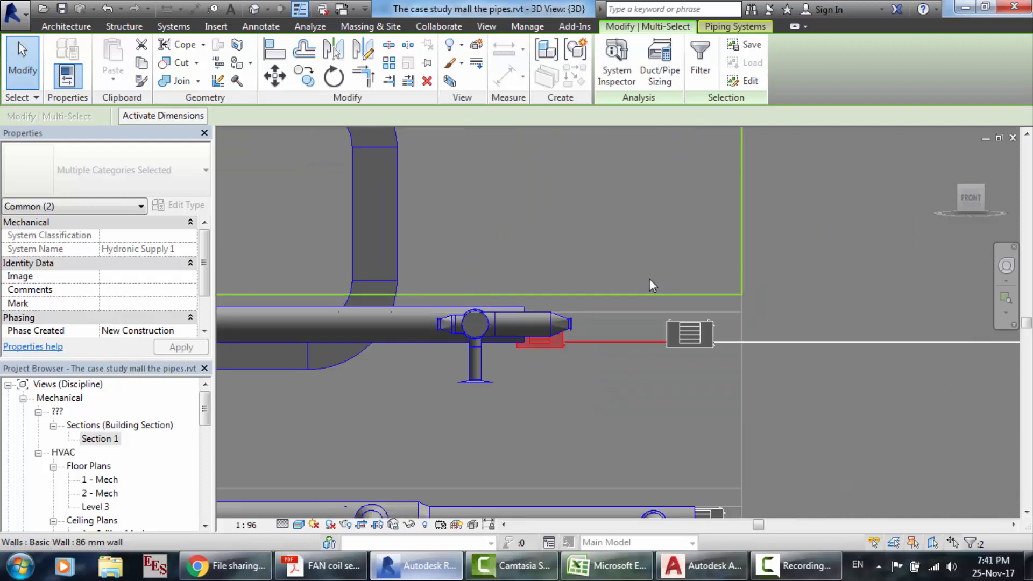
pyautogui.click(796, 566)
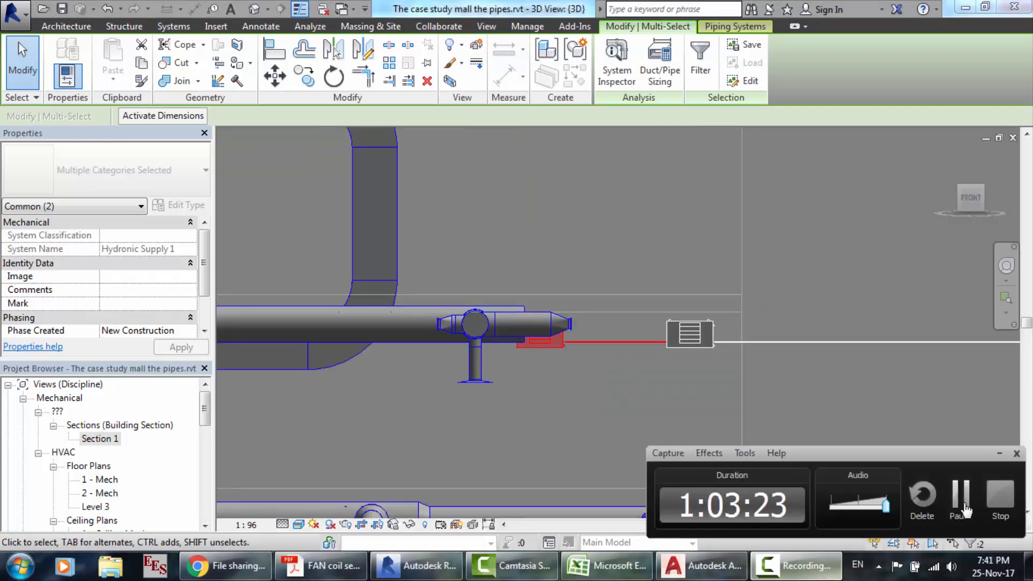
pyautogui.click(961, 505)
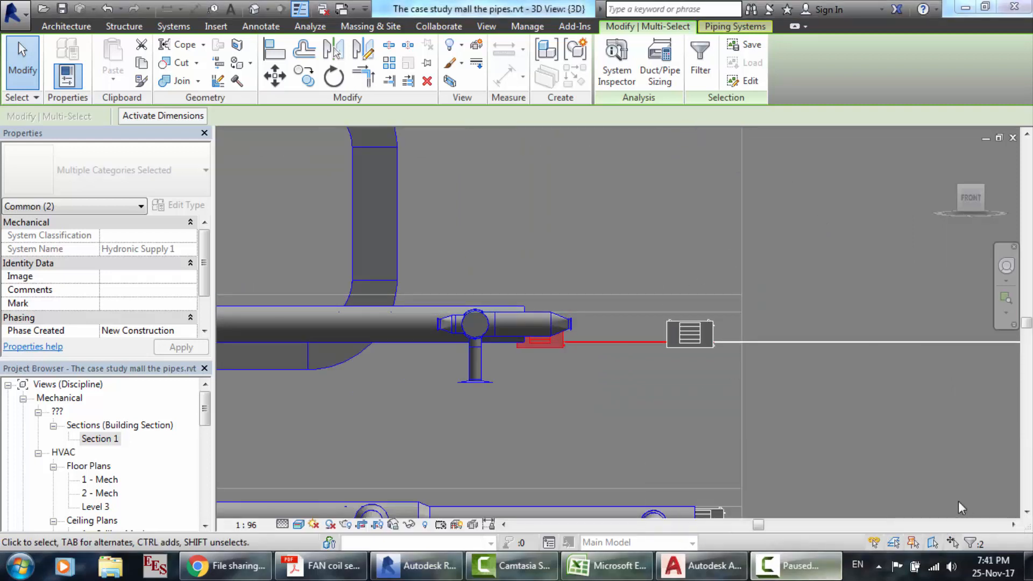
# - Set the copied fan coil unit's offset to 7000 mm
pyautogui.click(543, 341)
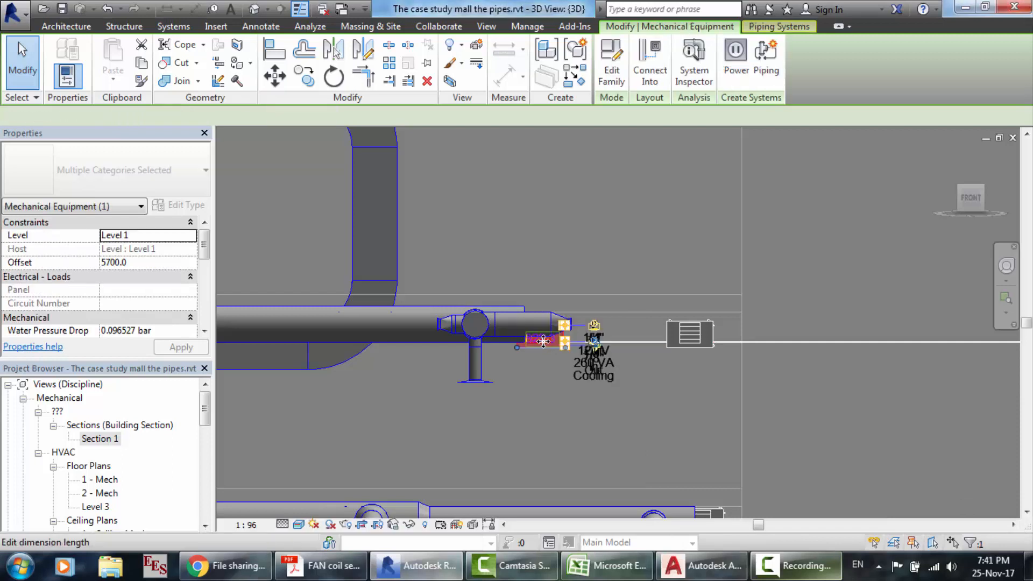
pyautogui.click(138, 264)
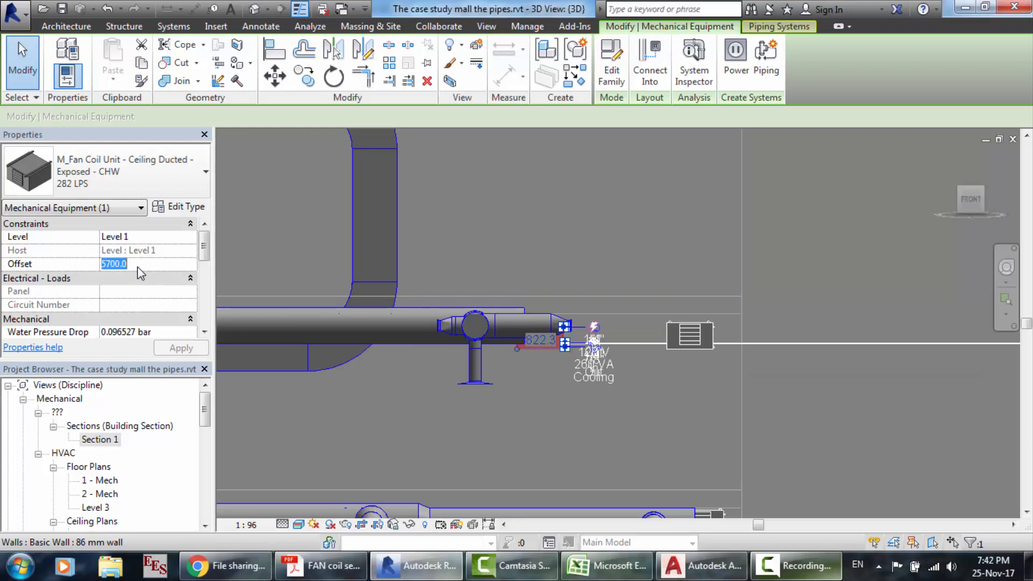
pyautogui.write('700')
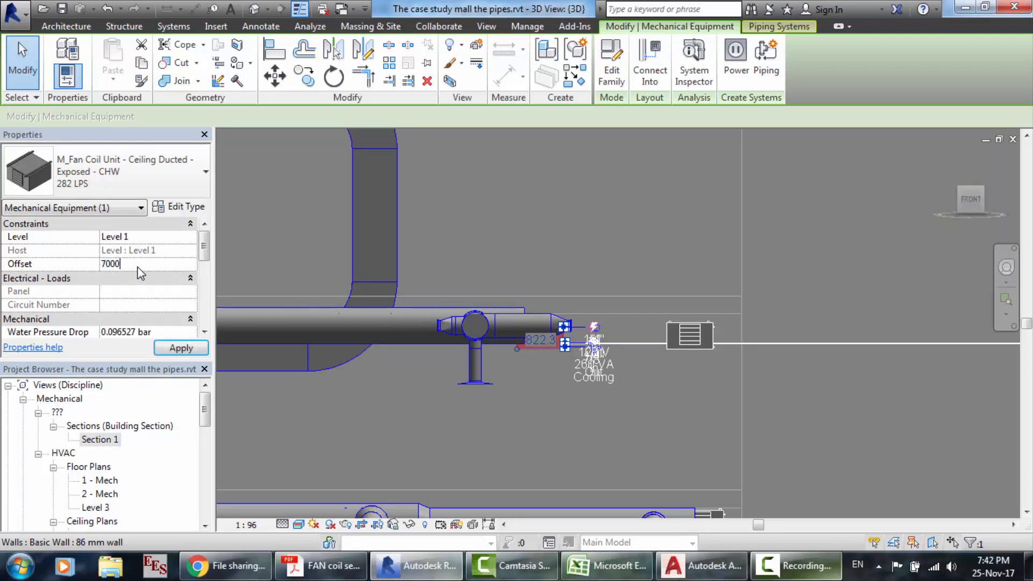
pyautogui.press('Return')
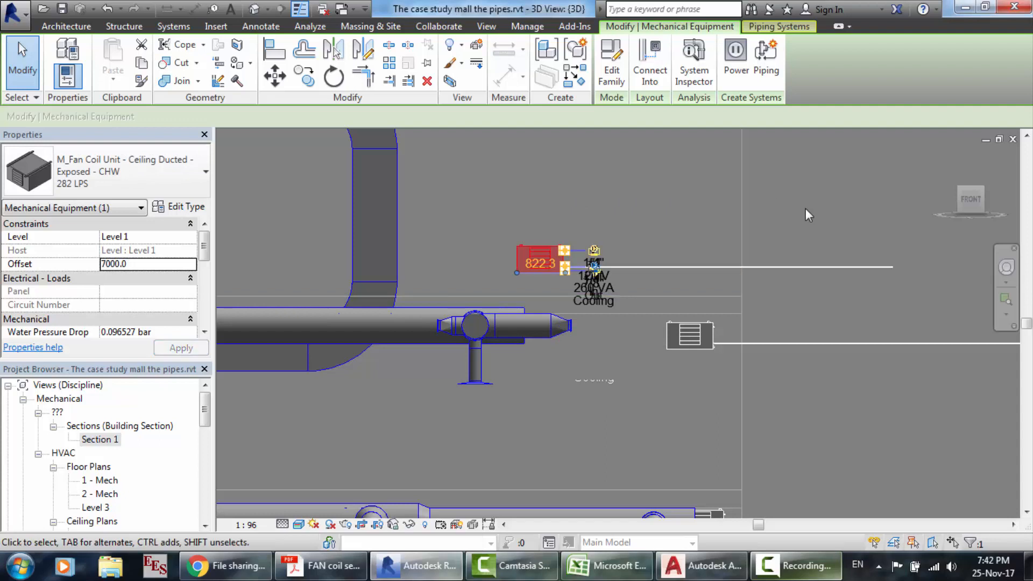
pyautogui.press('Escape')
pyautogui.scroll(-2, 806, 209)
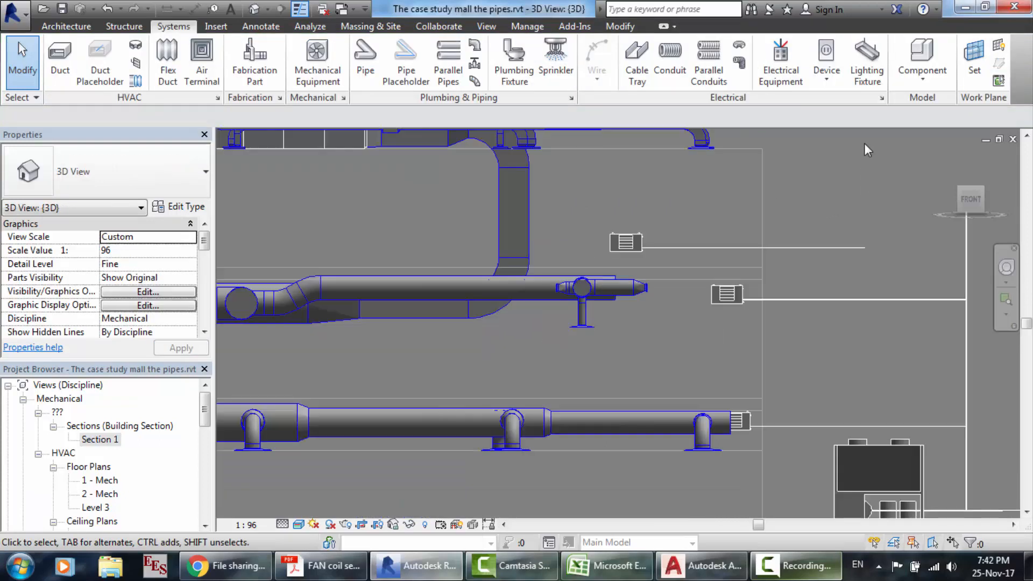
pyautogui.scroll(1, 864, 143)
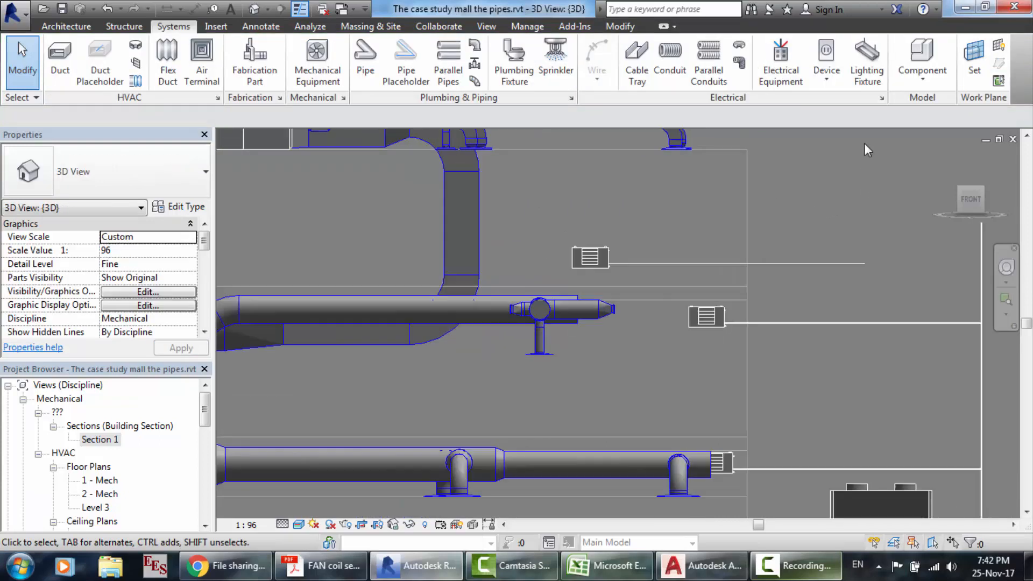
# - Set the copied fan coil unit's offset first to 8500 mm and finally to 9000 mm
pyautogui.click(583, 257)
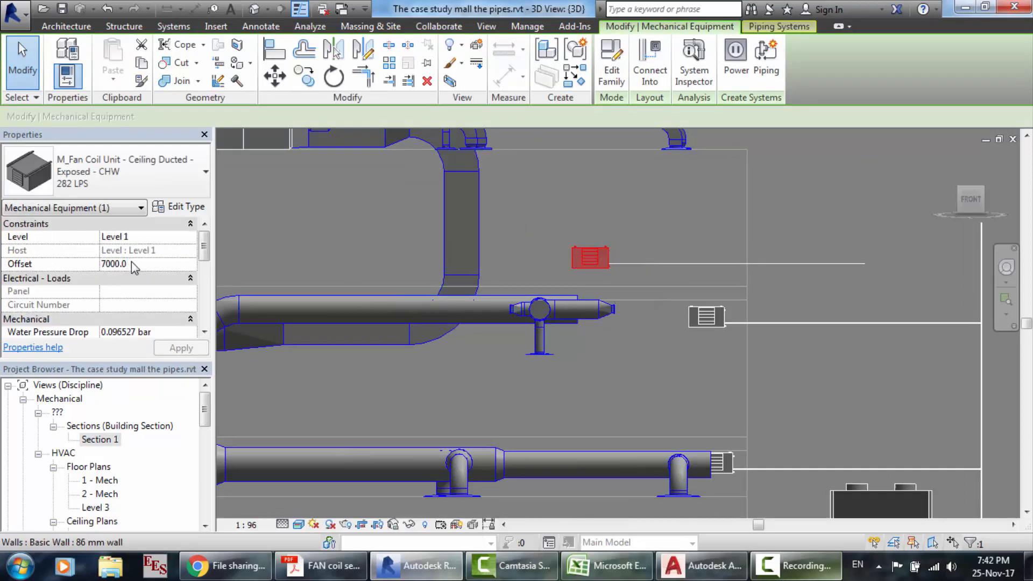
pyautogui.click(107, 263)
pyautogui.write('8500')
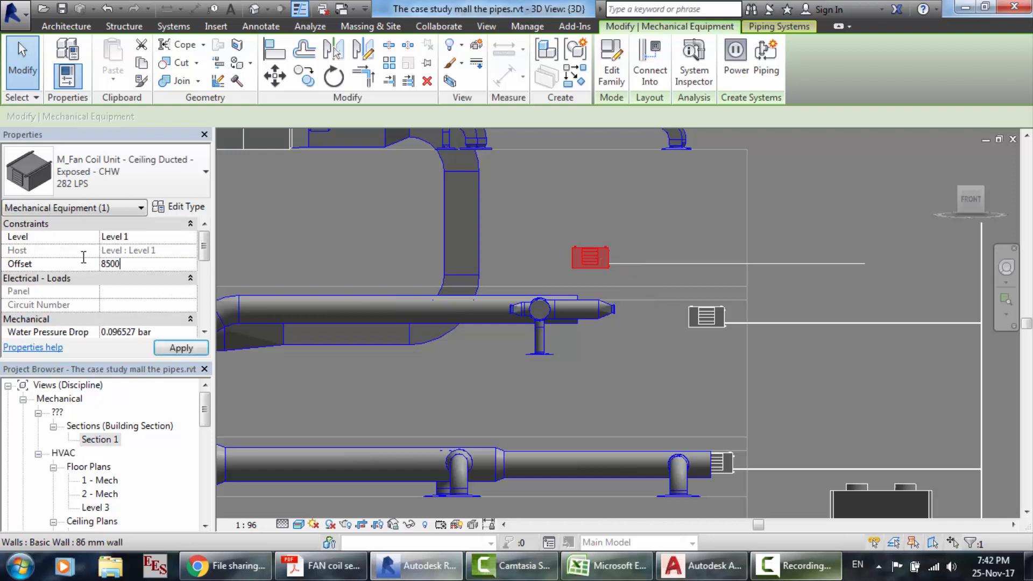
pyautogui.press('Return')
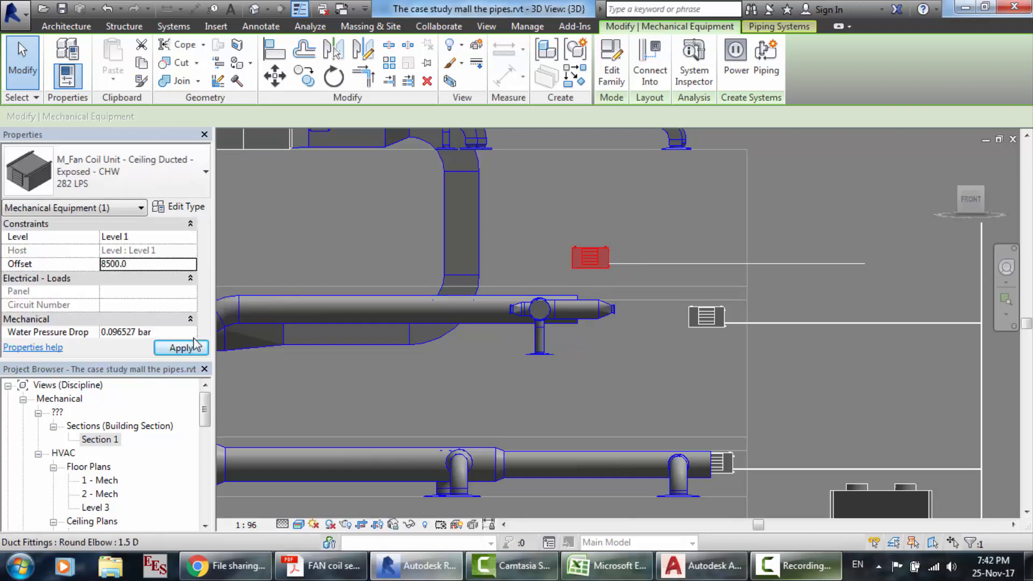
pyautogui.click(183, 348)
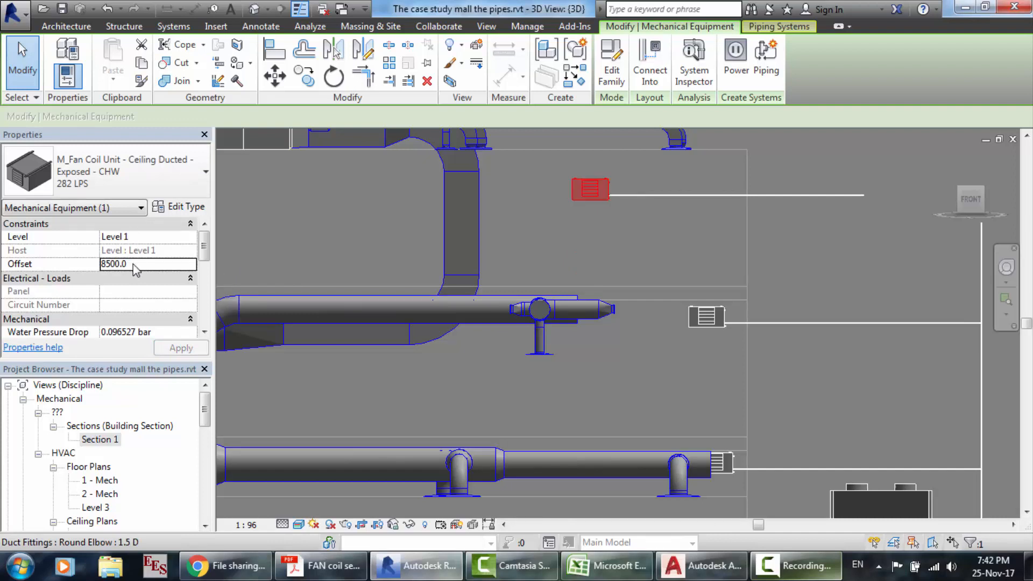
pyautogui.write('9000')
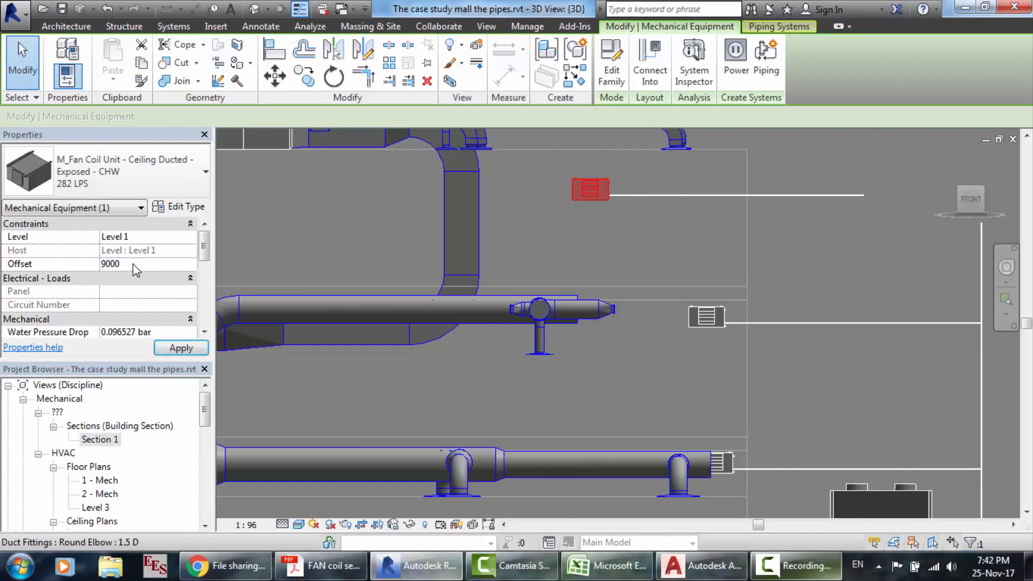
pyautogui.click(173, 348)
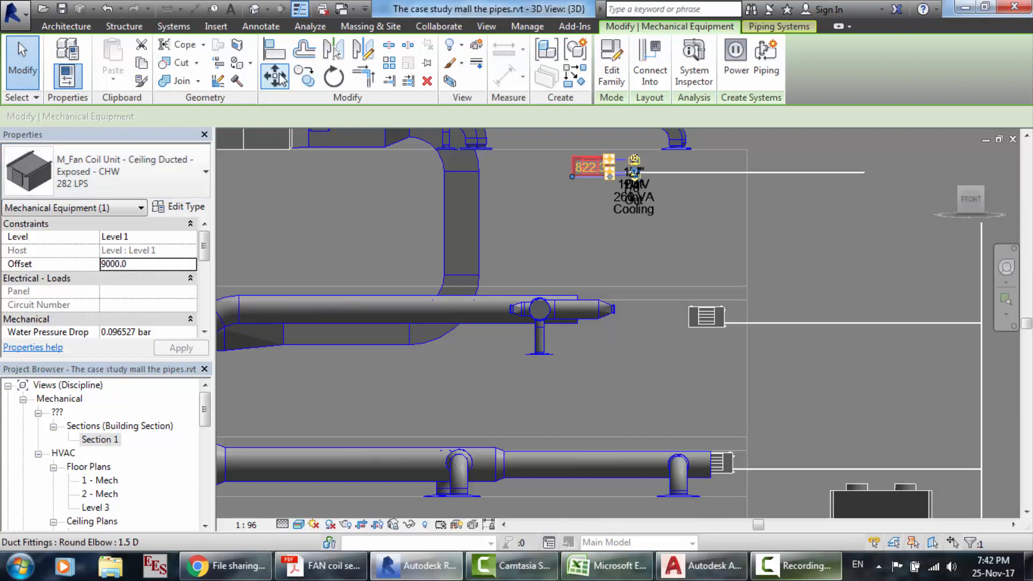
# - Move the copied fan coil unit about 2500 mm horizontally towards the riser, above the unit on the floor below
pyautogui.press('m')
pyautogui.press('v')
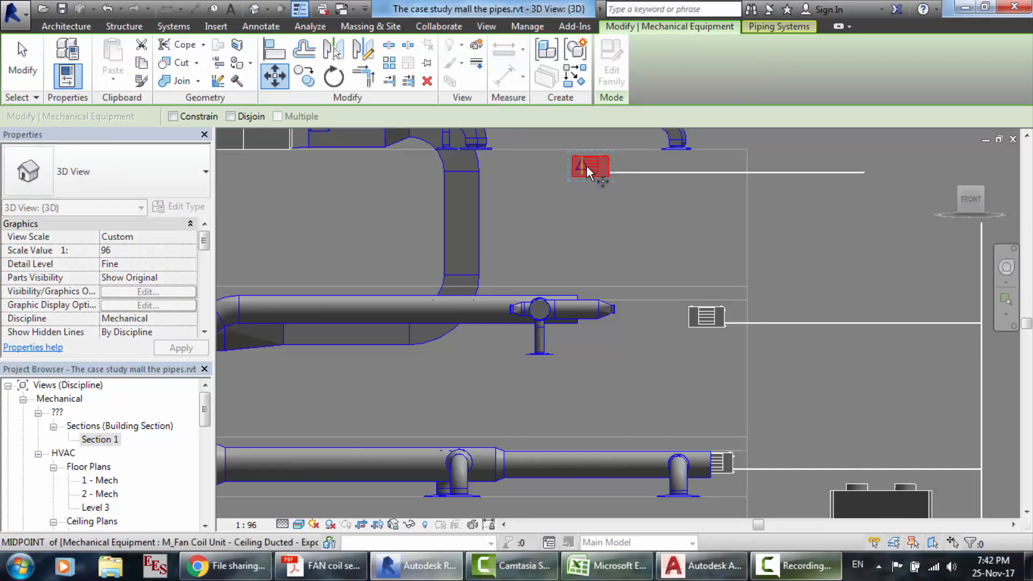
pyautogui.click(586, 166)
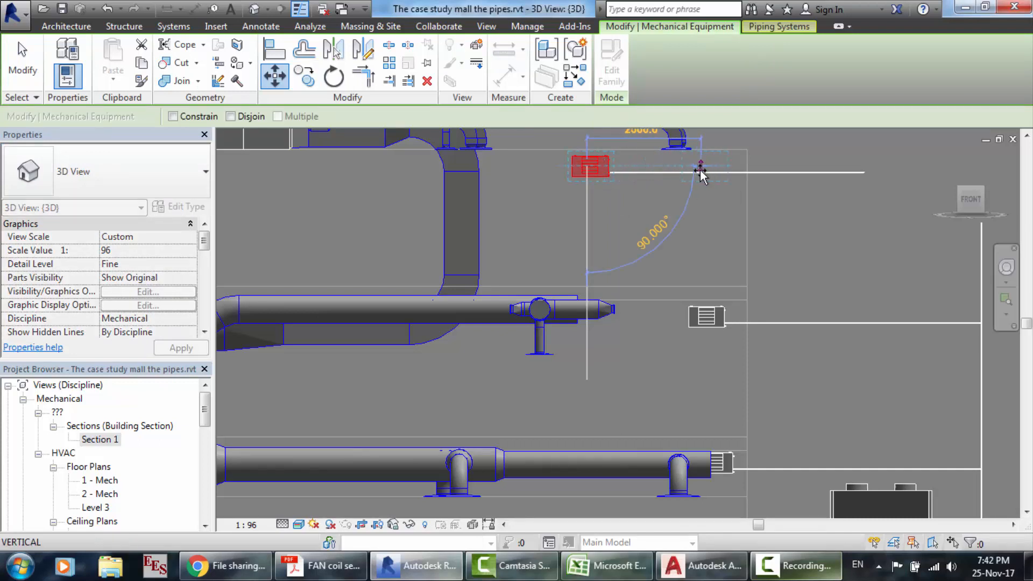
pyautogui.click(700, 172)
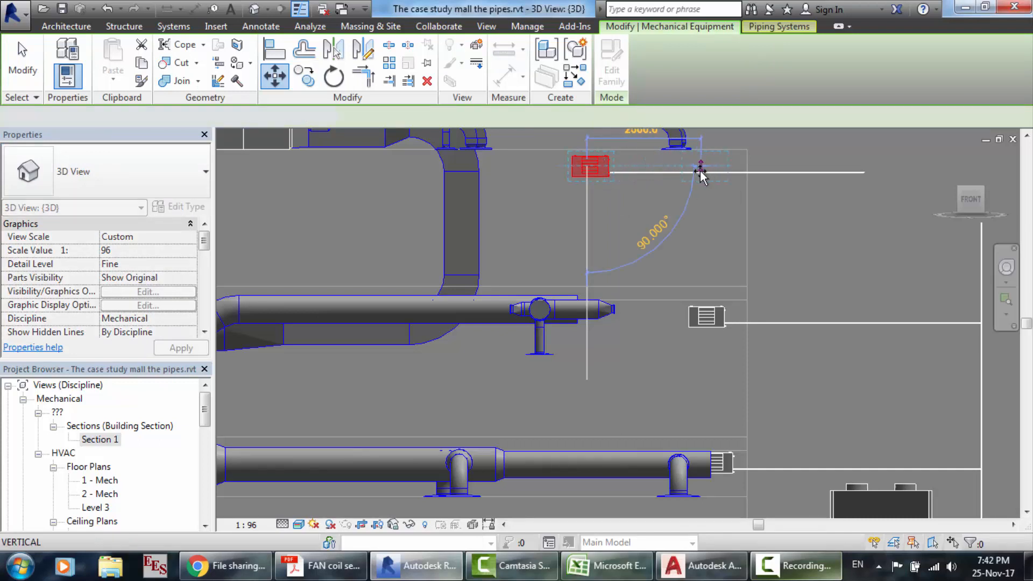
pyautogui.click(876, 205)
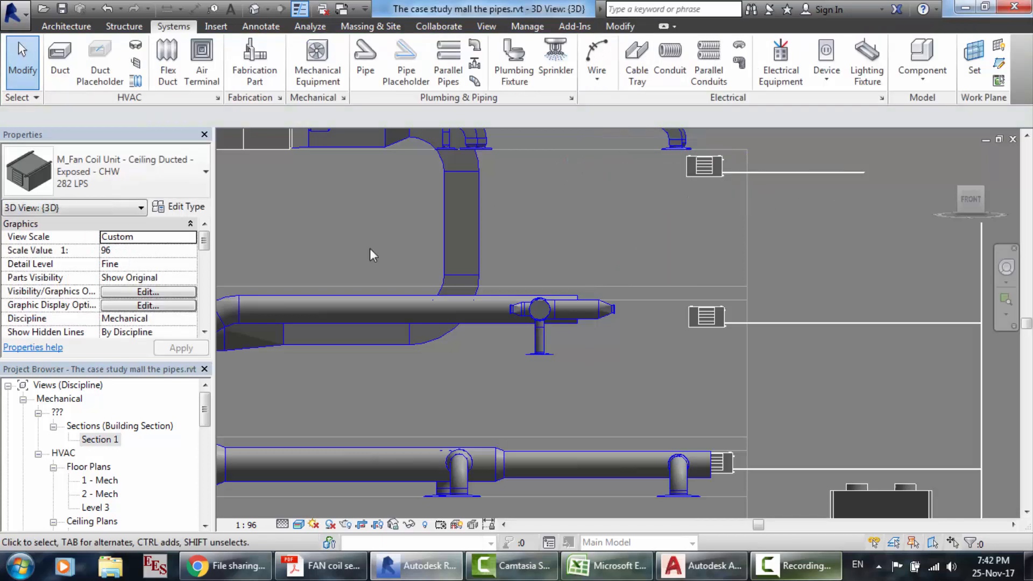
# - Check the branch pipe and riser in the Level 3 floor plan, and return to the 3D view
pyautogui.click(147, 474)
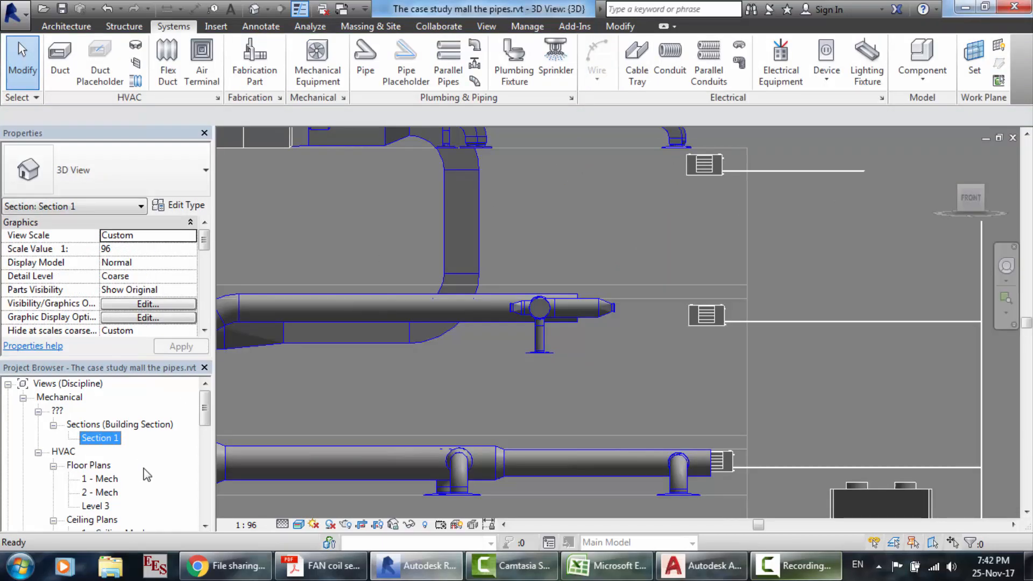
pyautogui.scroll(-1, 146, 474)
pyautogui.doubleClick(103, 493)
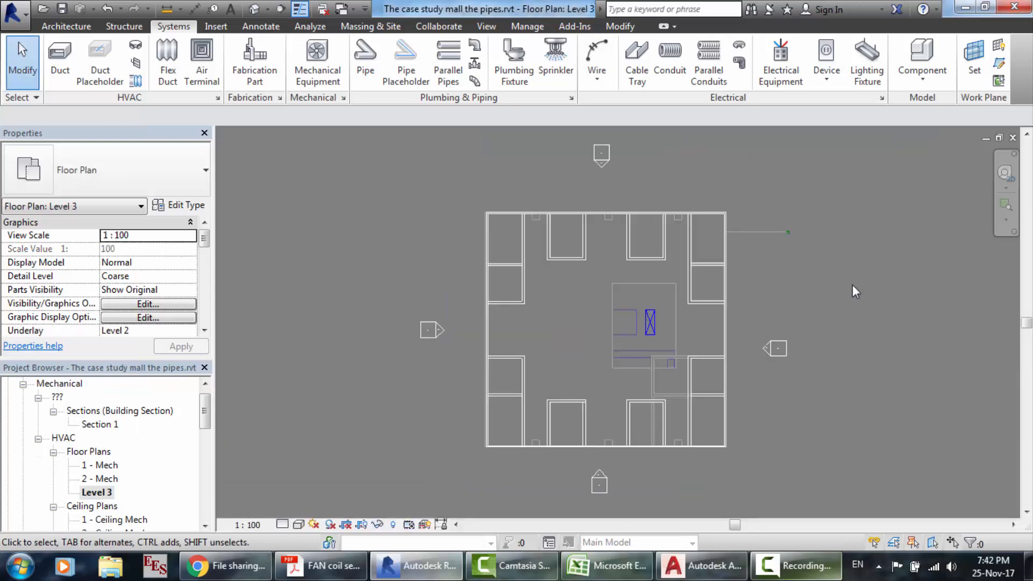
pyautogui.scroll(2, 852, 285)
pyautogui.scroll(5, 728, 189)
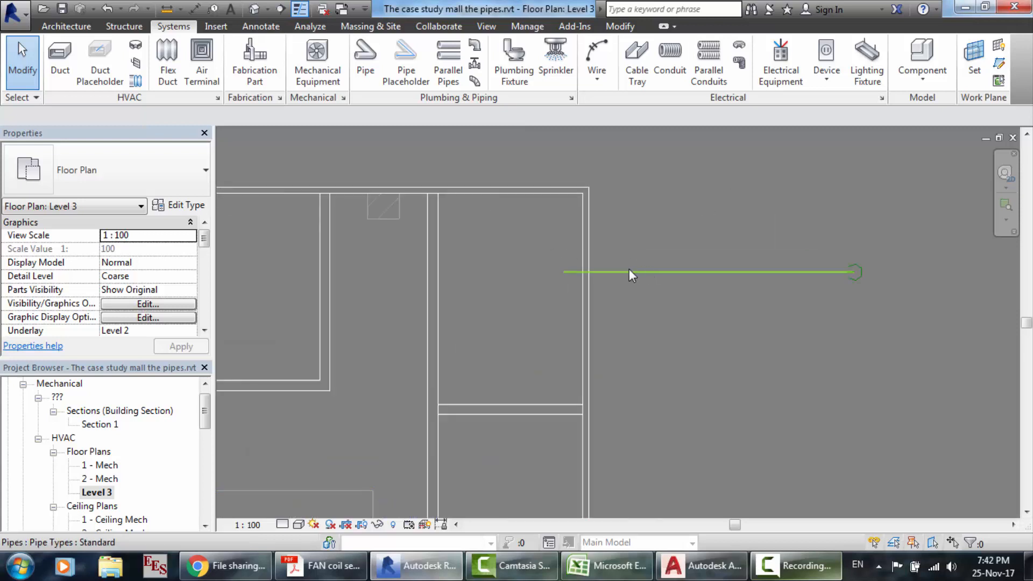
pyautogui.click(255, 9)
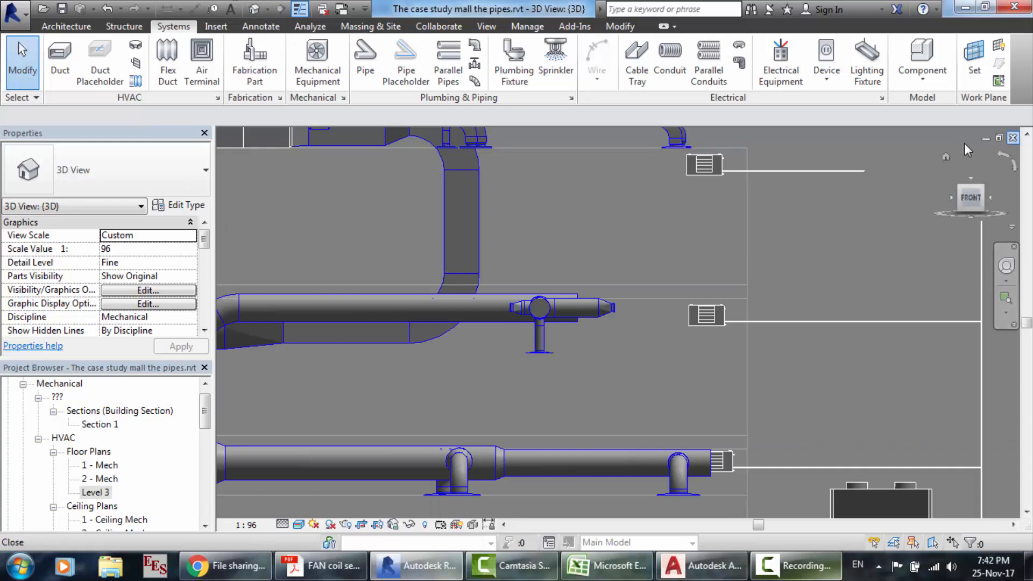
# - Move the fan coil unit with the 9000 mm offset horizontally in the right-side 3D view to line up with the riser
pyautogui.click(947, 158)
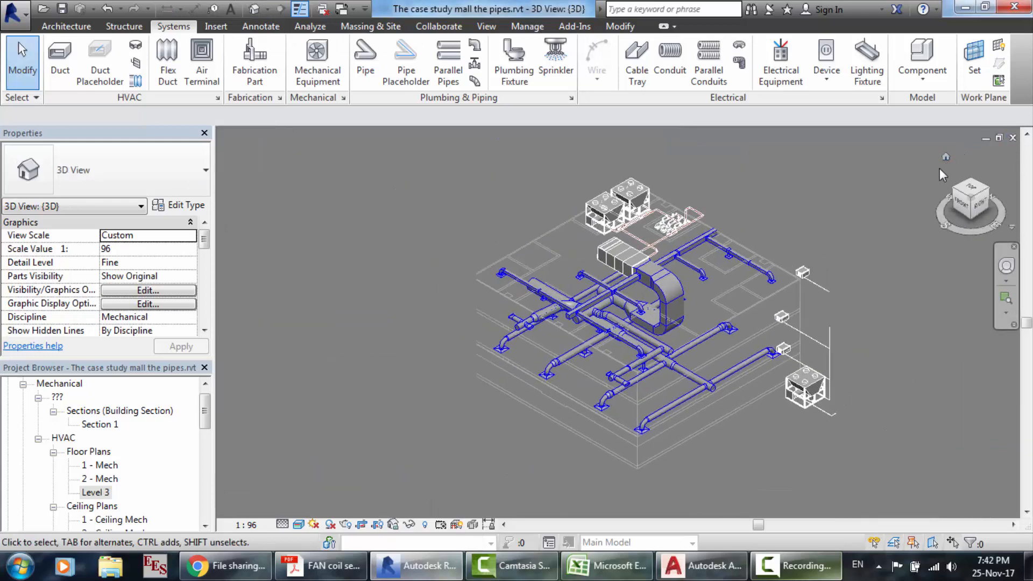
pyautogui.scroll(2, 823, 277)
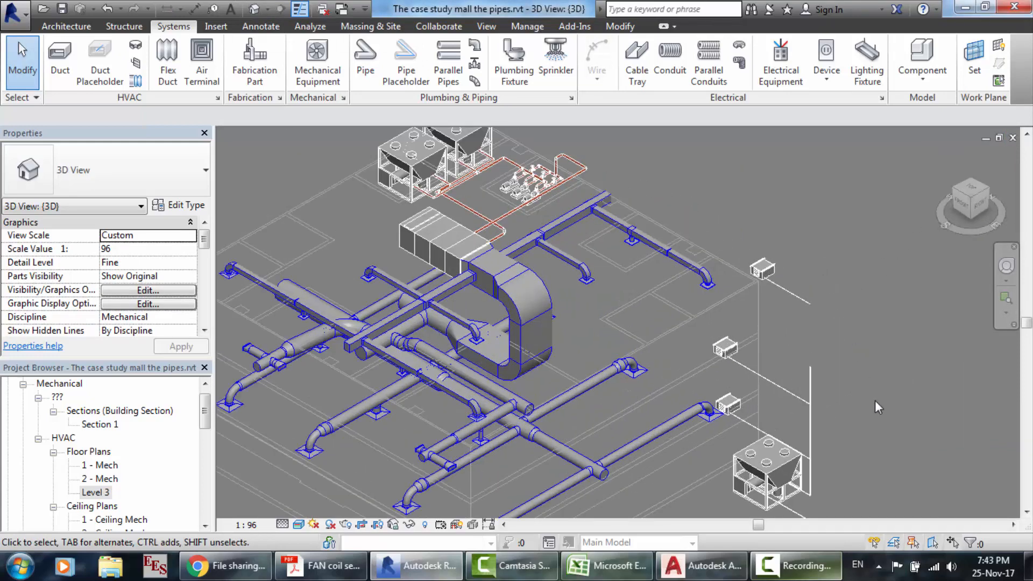
pyautogui.scroll(2, 875, 400)
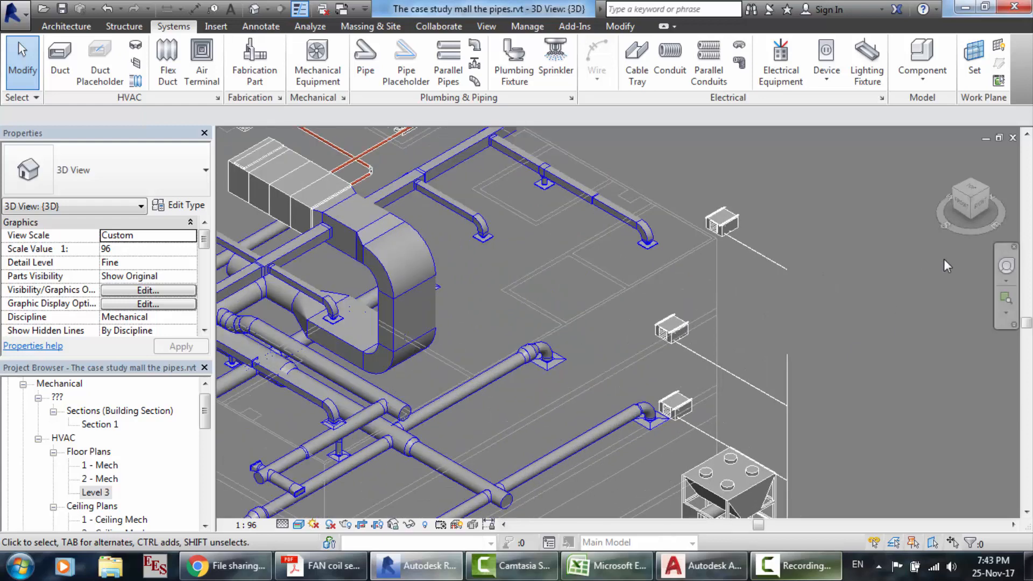
pyautogui.click(982, 203)
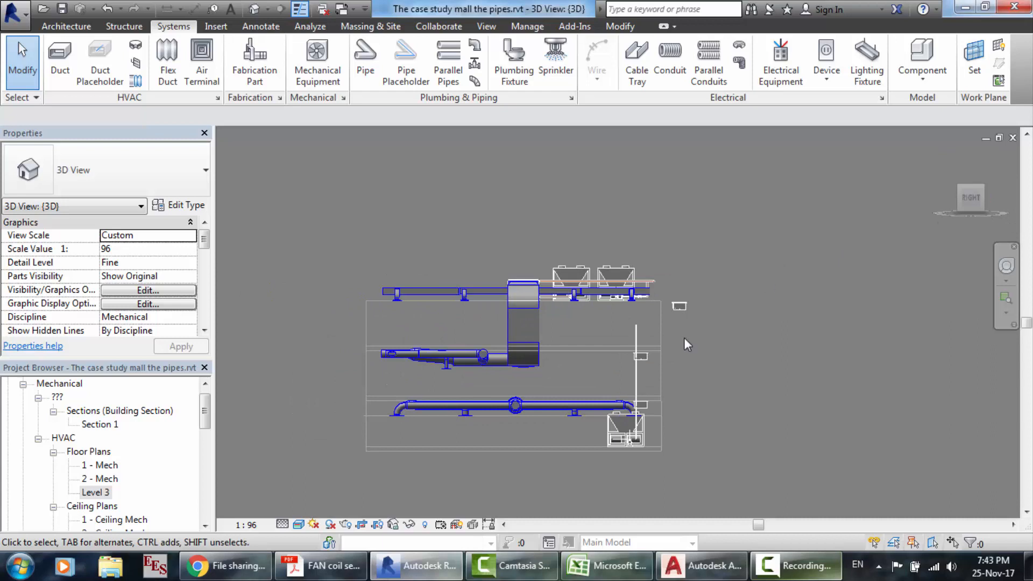
pyautogui.scroll(2, 683, 337)
pyautogui.scroll(3, 671, 273)
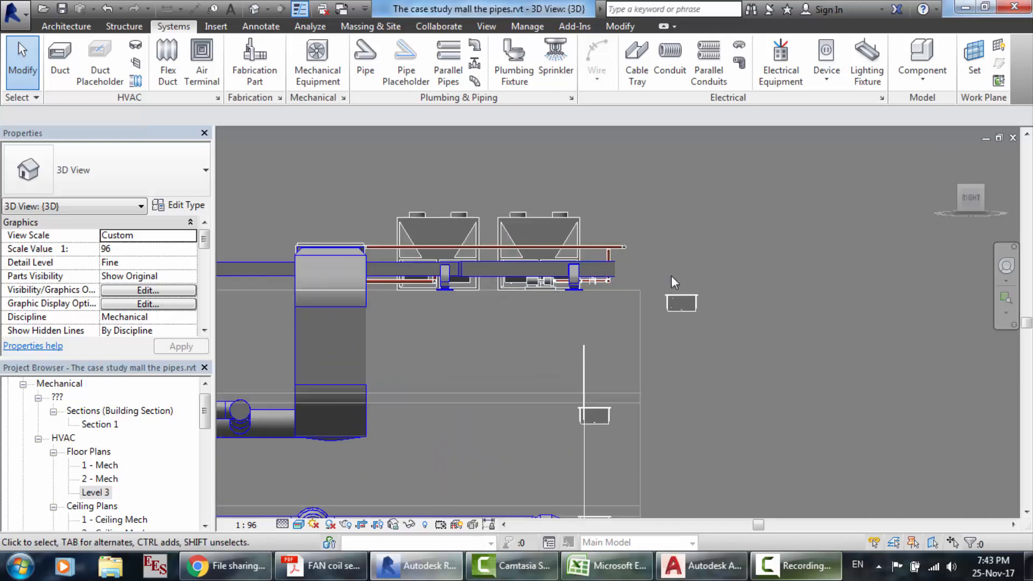
pyautogui.click(678, 306)
pyautogui.press('m')
pyautogui.press('v')
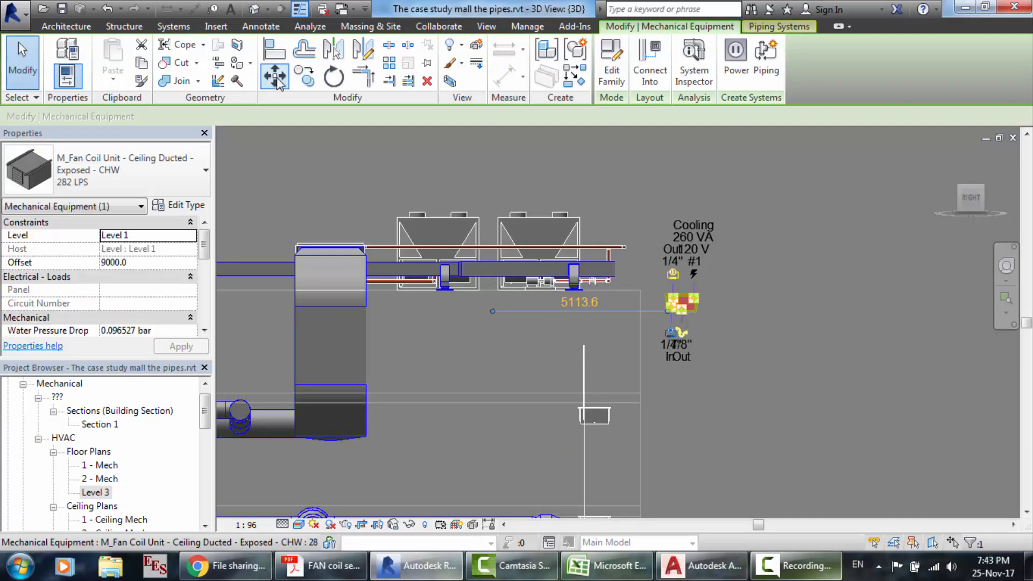
pyautogui.click(680, 301)
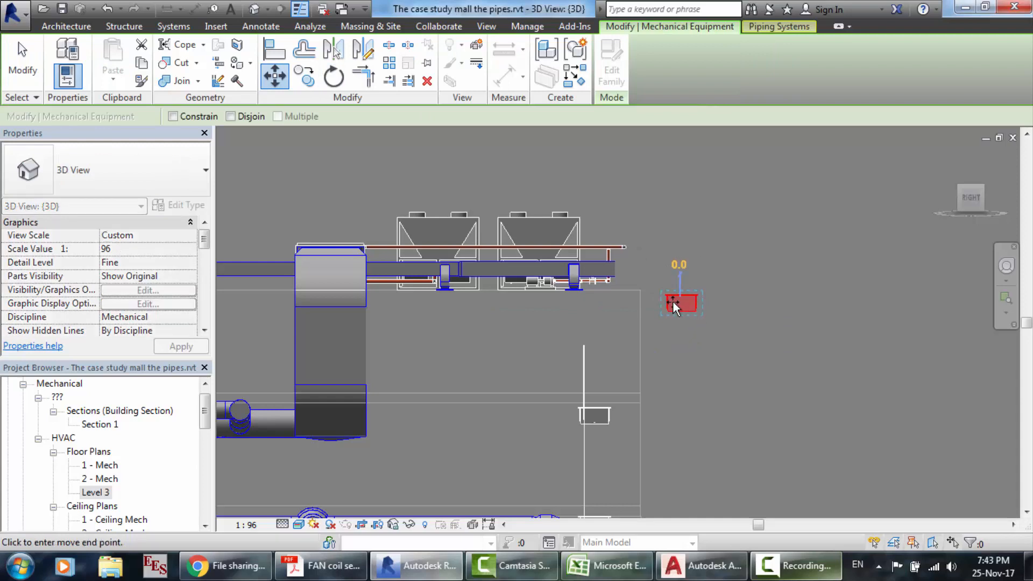
pyautogui.click(585, 305)
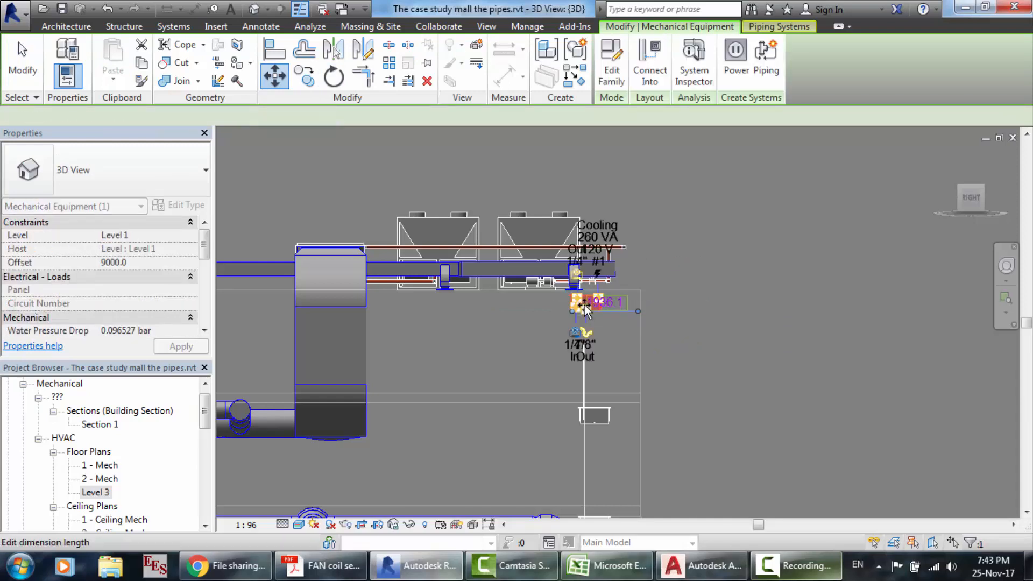
pyautogui.press('Escape')
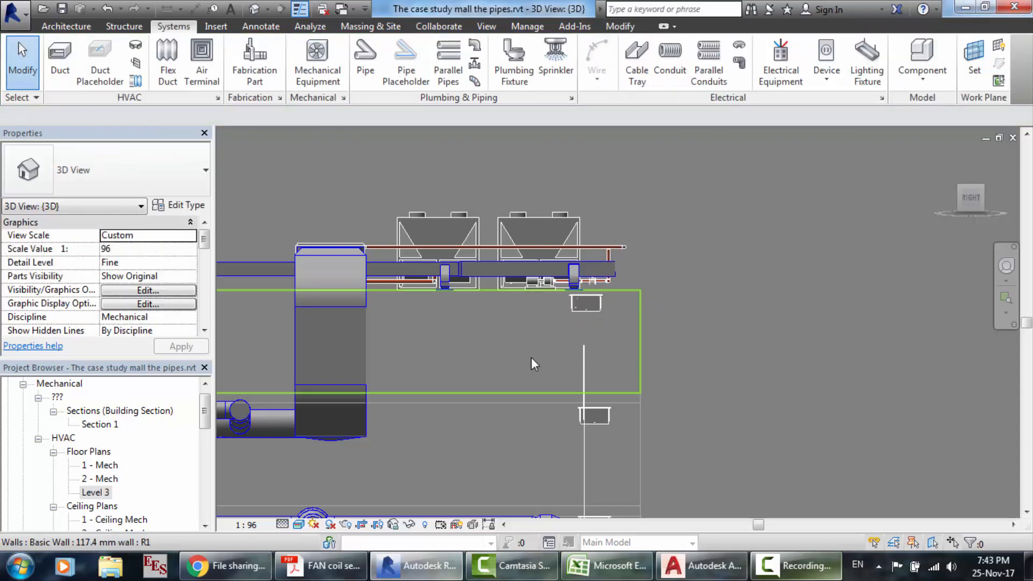
# - Add Piping to the category filter in the Level 3 floor plan's visibility overrides and review the pipe and equipment categories
pyautogui.doubleClick(100, 492)
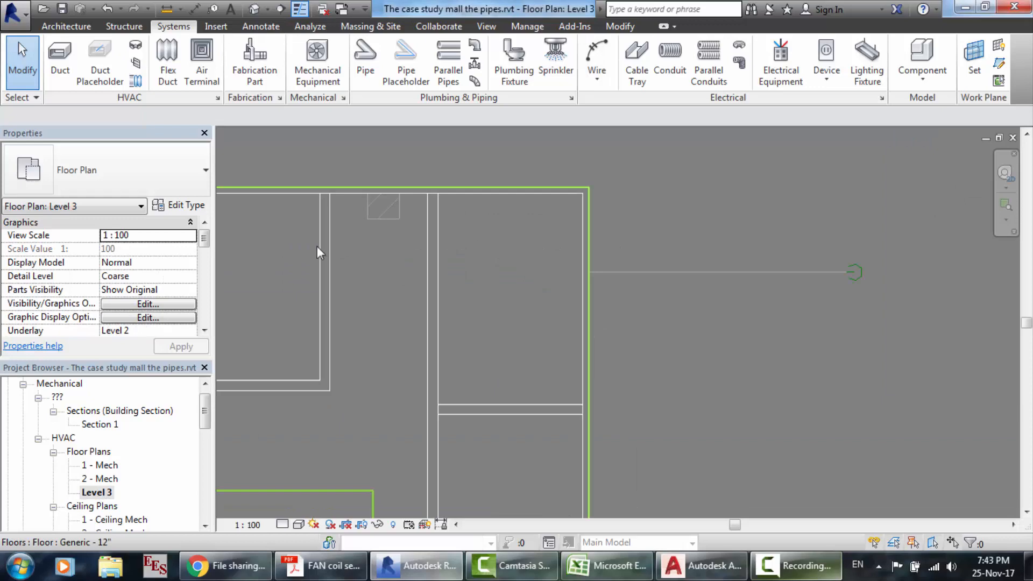
pyautogui.click(159, 302)
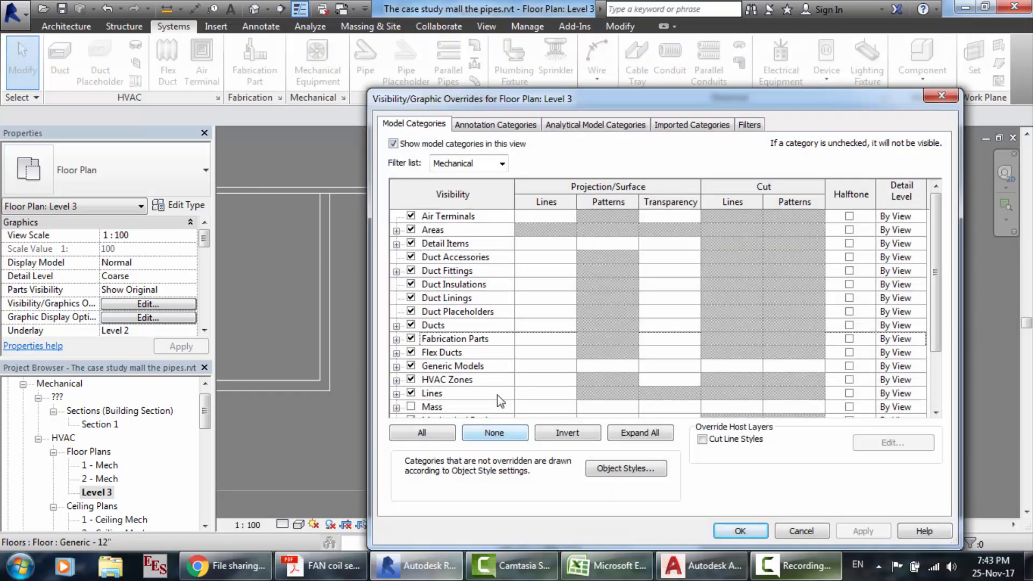
pyautogui.click(501, 164)
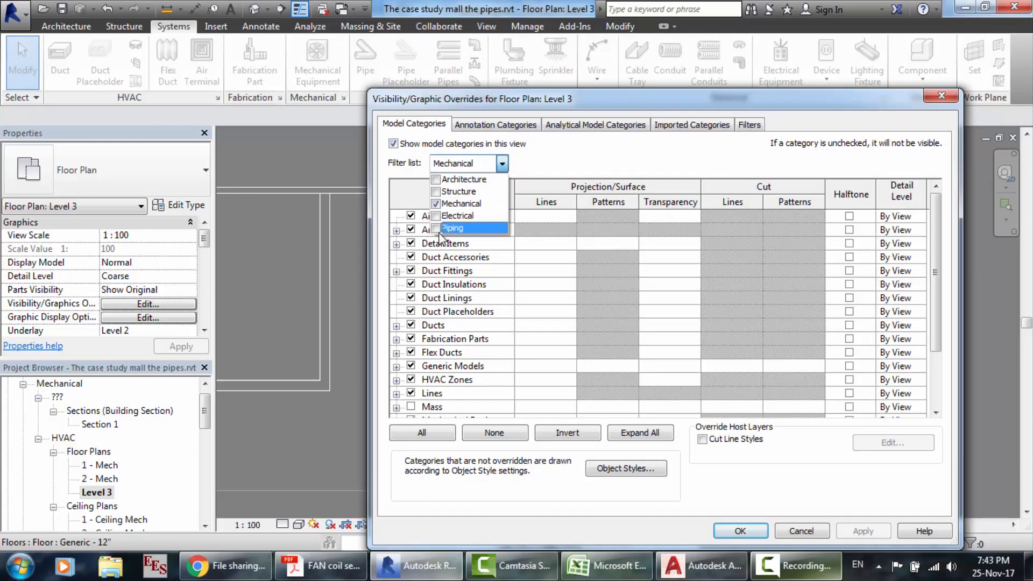
pyautogui.click(440, 230)
pyautogui.click(490, 352)
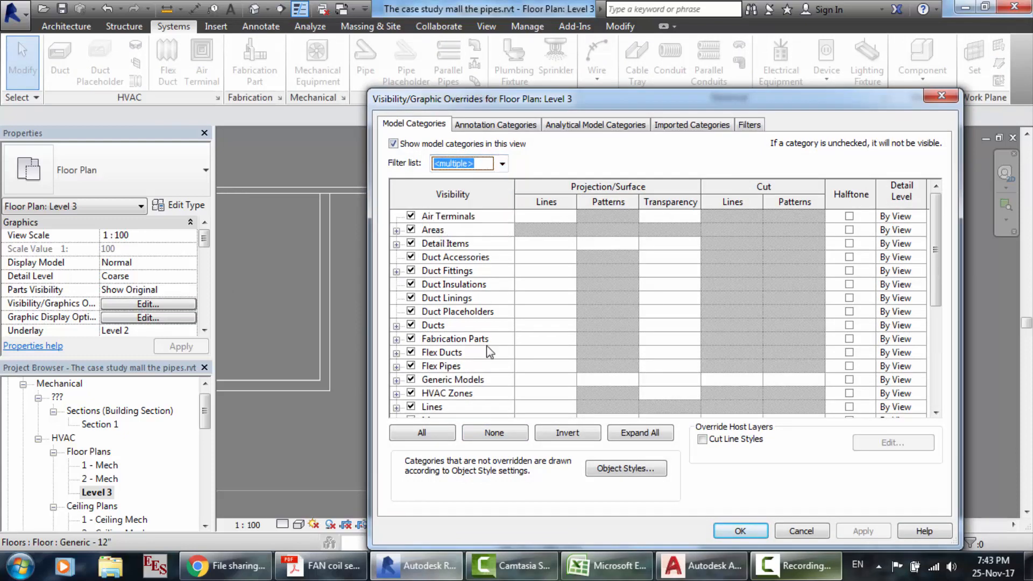
pyautogui.click(487, 347)
pyautogui.scroll(-3, 487, 347)
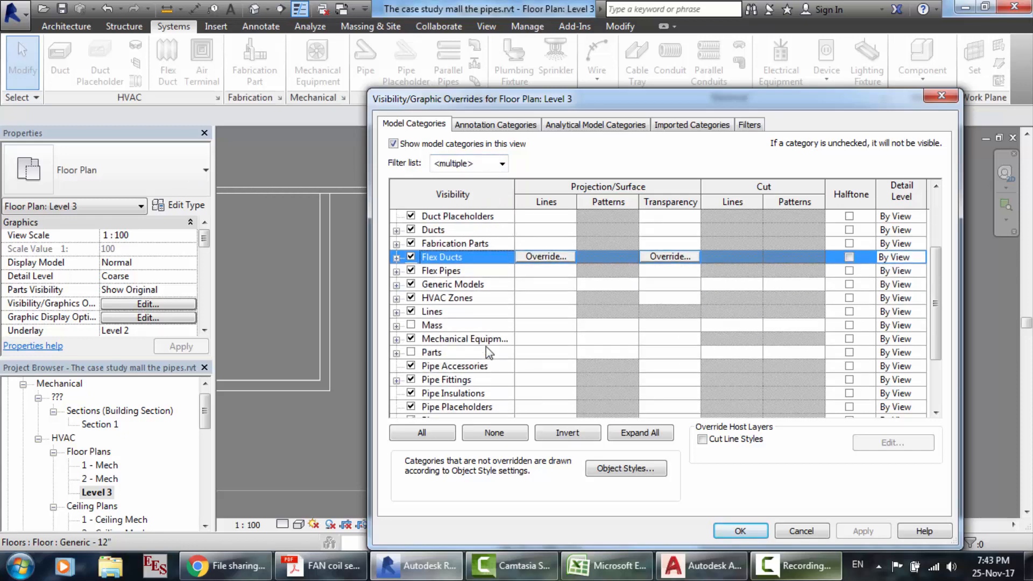
pyautogui.scroll(-2, 485, 347)
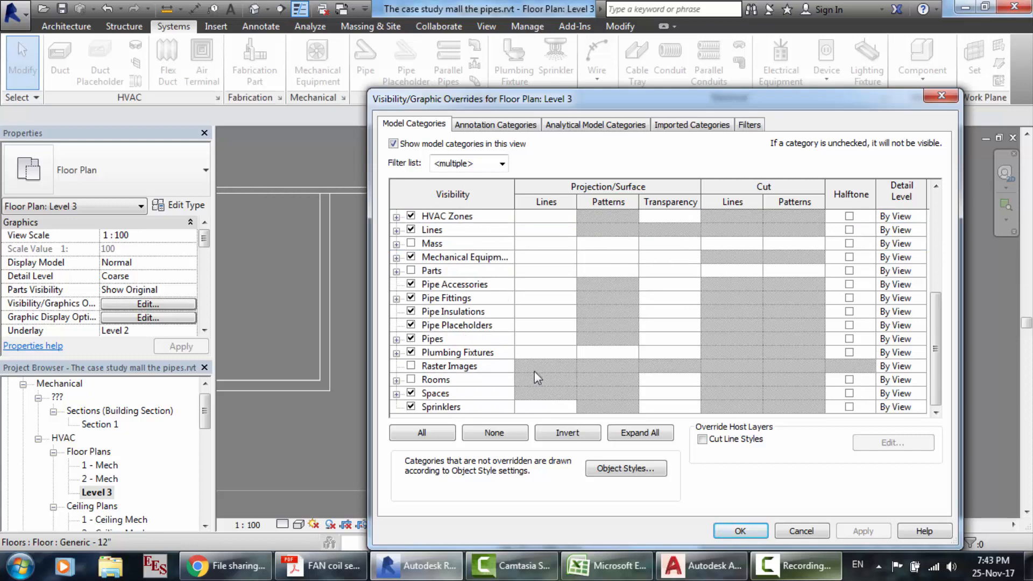
pyautogui.click(740, 530)
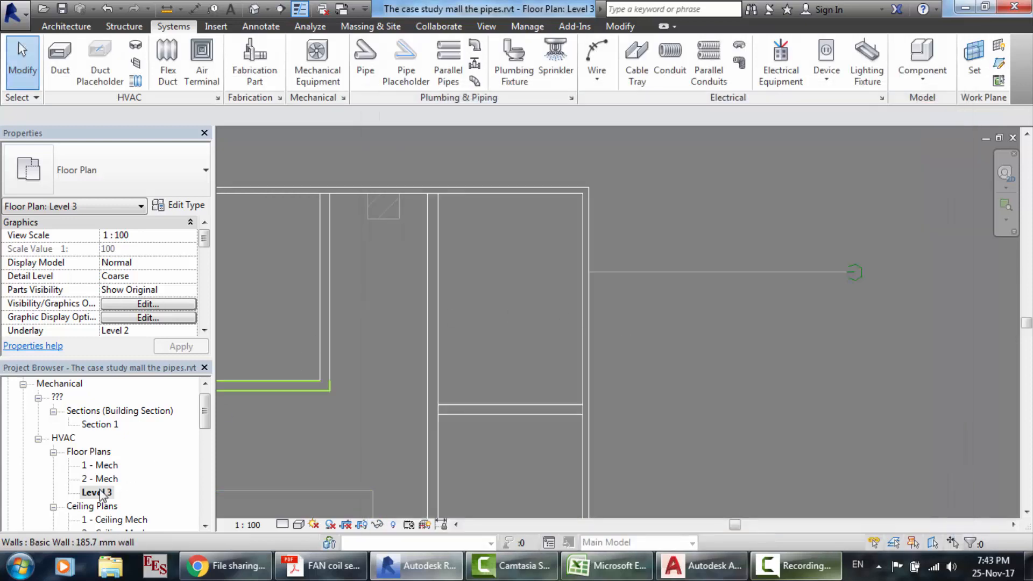
# - Open the Level 3 ceiling plan and examine the fan coil unit's connectors against the branch pipe
pyautogui.click(158, 490)
pyautogui.scroll(-1, 157, 491)
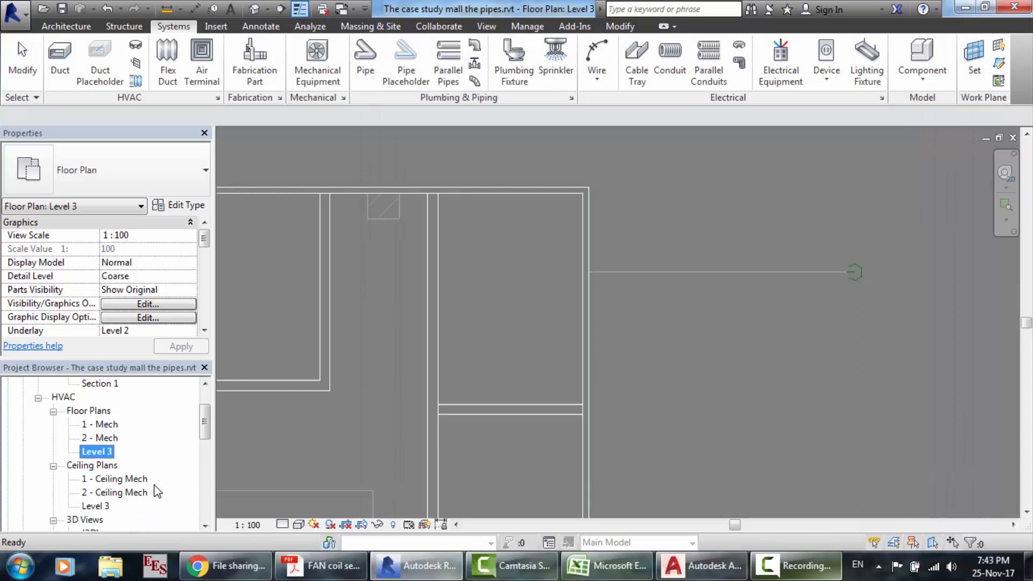
pyautogui.doubleClick(107, 504)
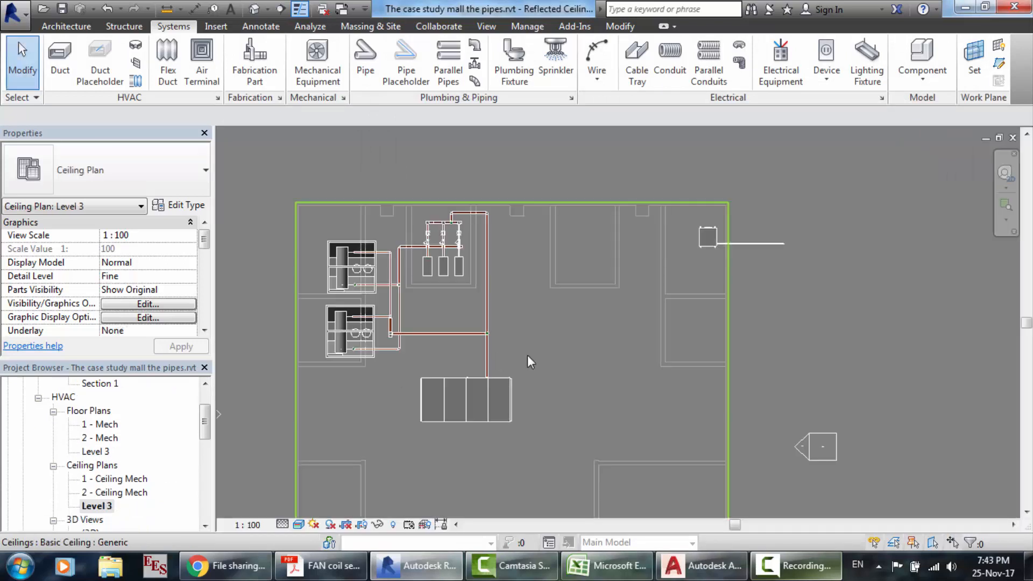
pyautogui.scroll(3, 771, 222)
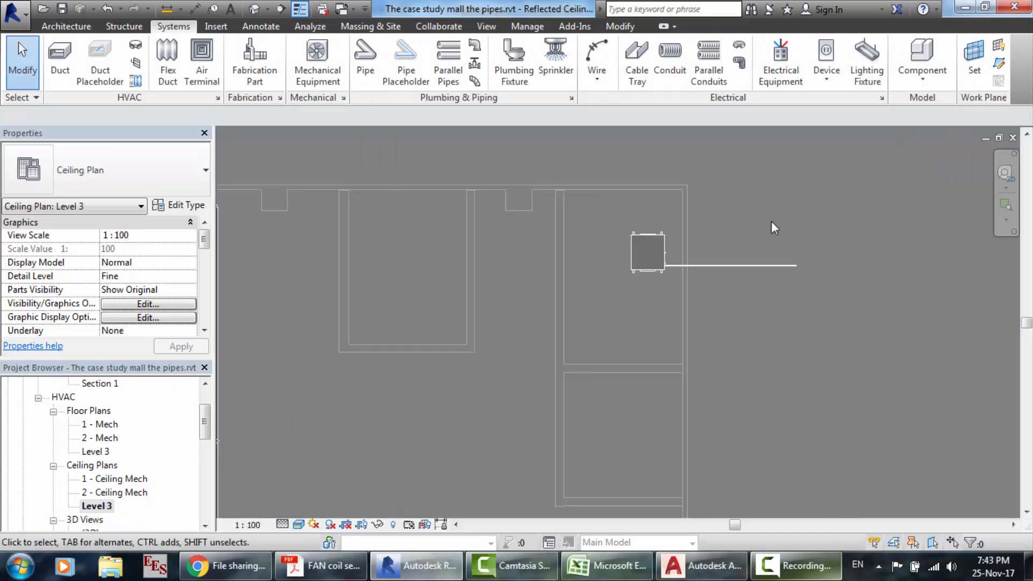
pyautogui.scroll(2, 770, 221)
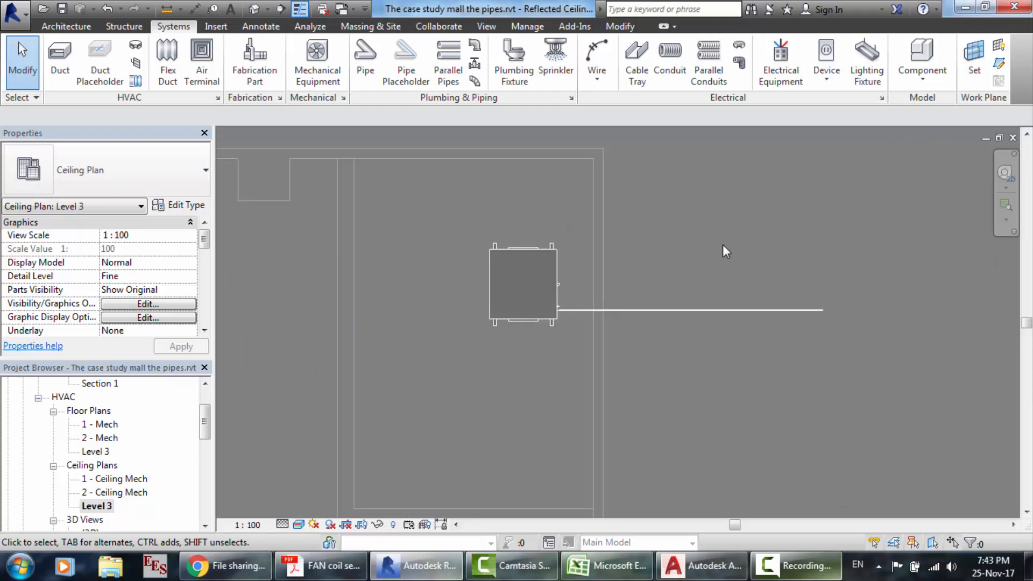
pyautogui.click(540, 292)
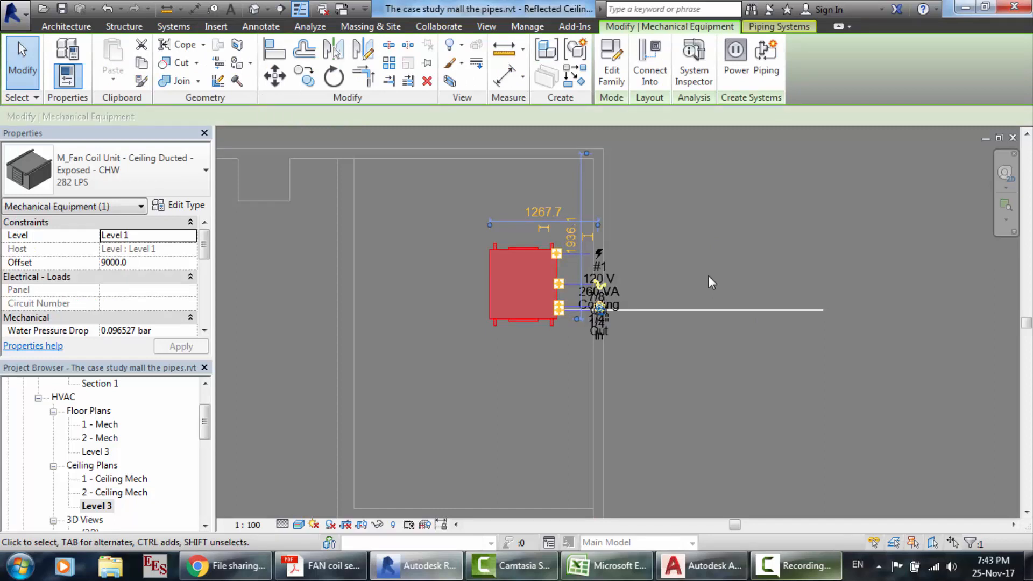
pyautogui.scroll(2, 766, 313)
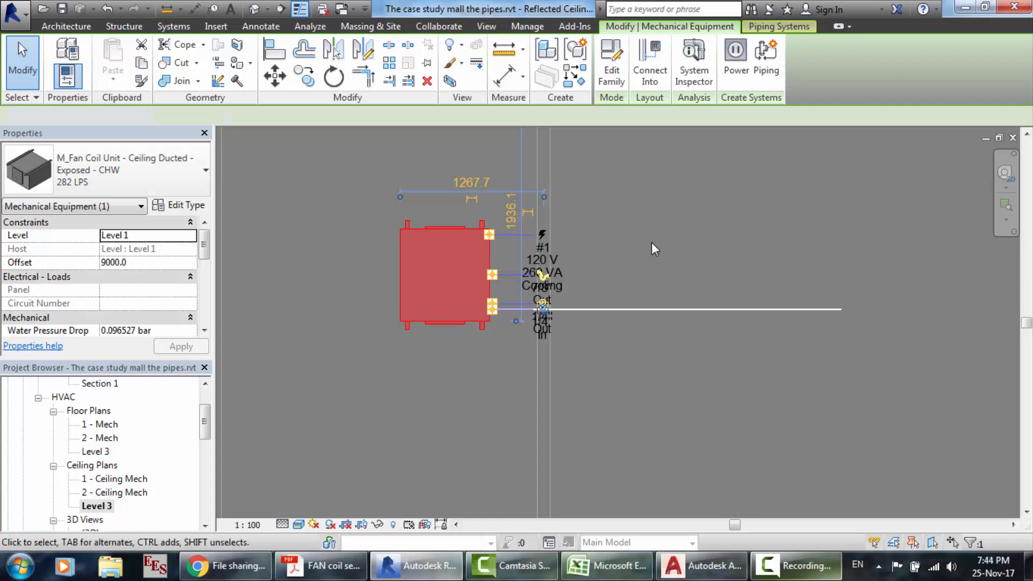
pyautogui.press('Escape')
pyautogui.scroll(-3, 652, 244)
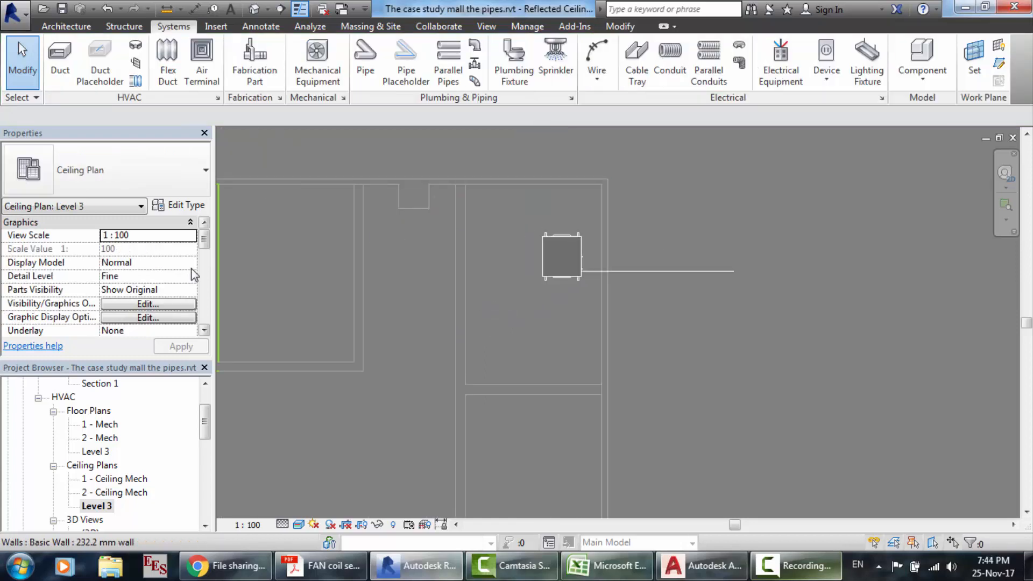
pyautogui.click(206, 295)
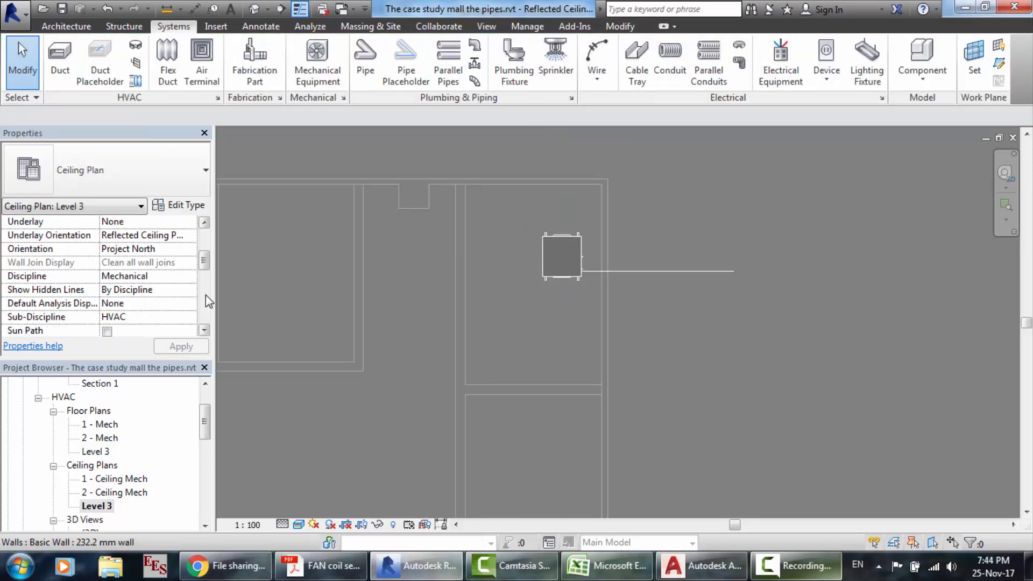
pyautogui.click(205, 295)
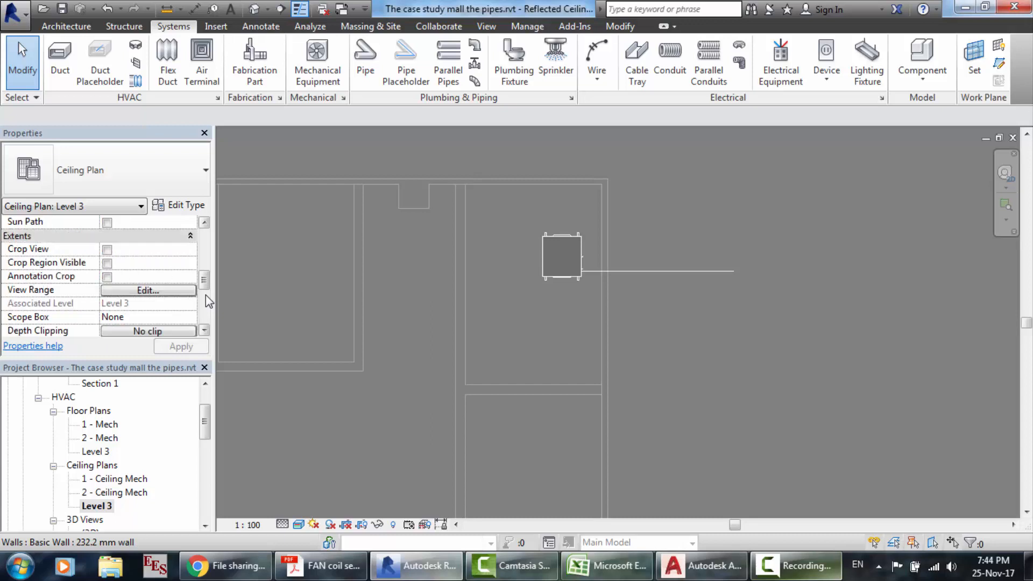
pyautogui.click(156, 294)
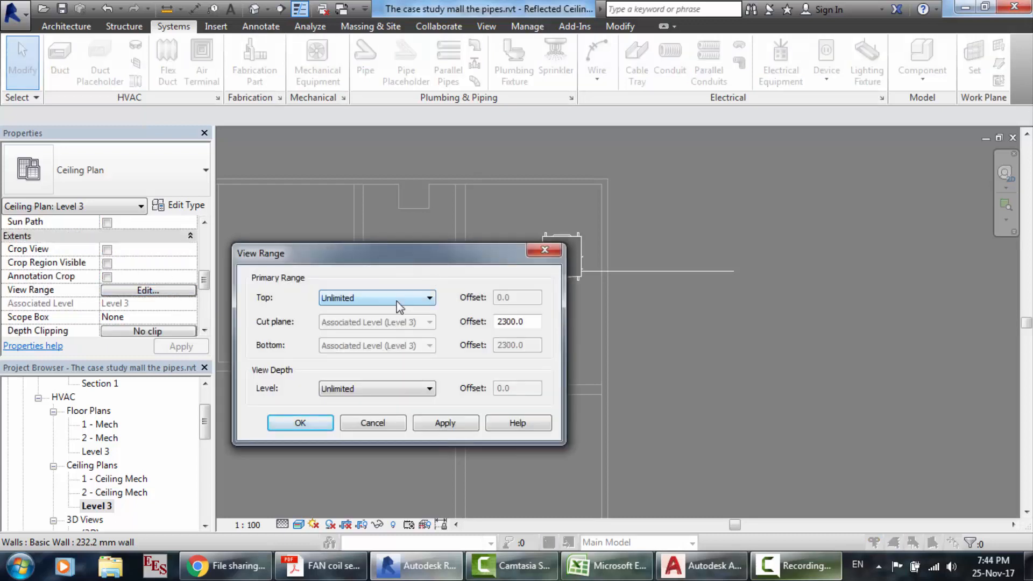
pyautogui.click(398, 299)
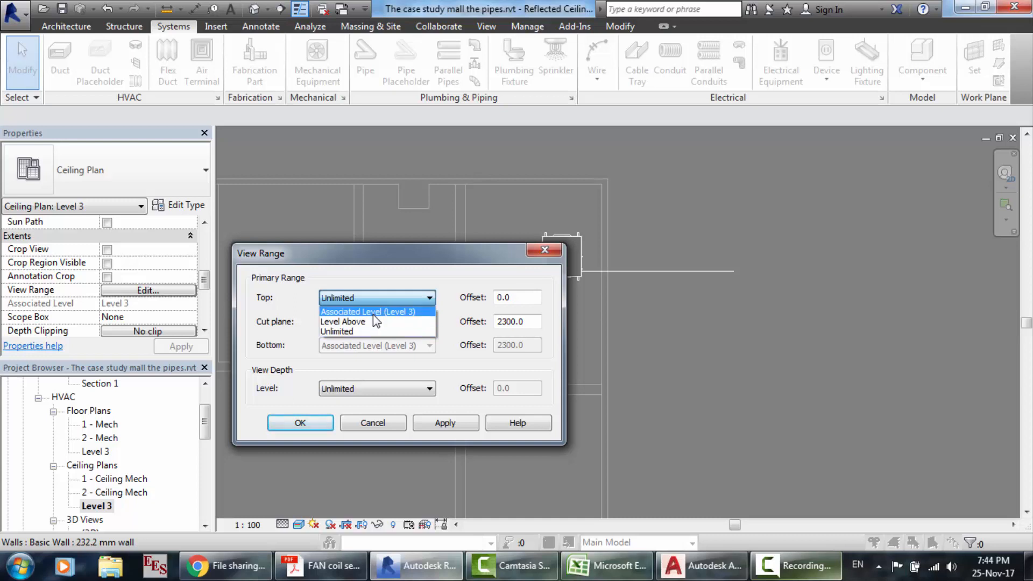
pyautogui.click(360, 330)
pyautogui.click(358, 389)
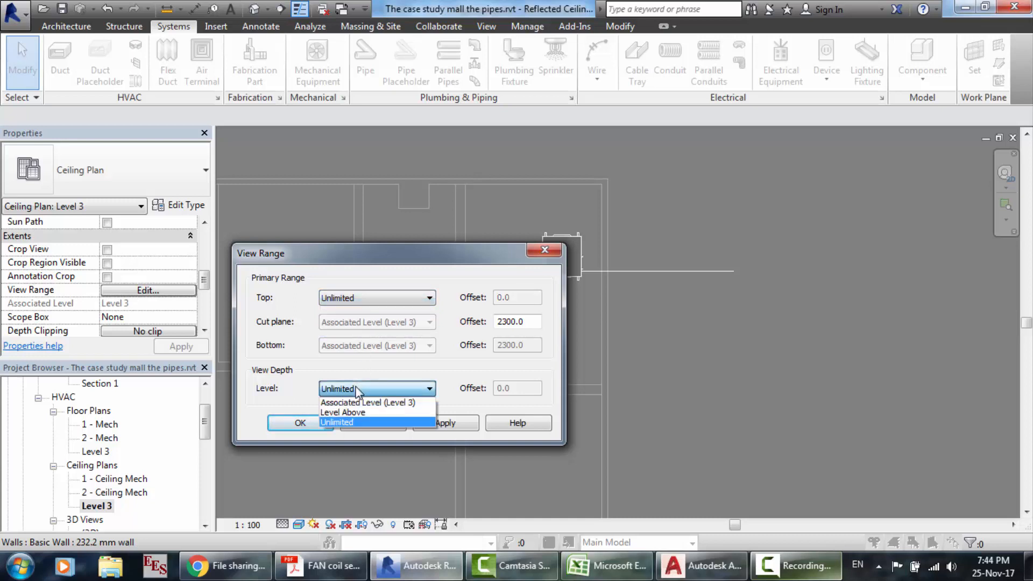
pyautogui.click(353, 411)
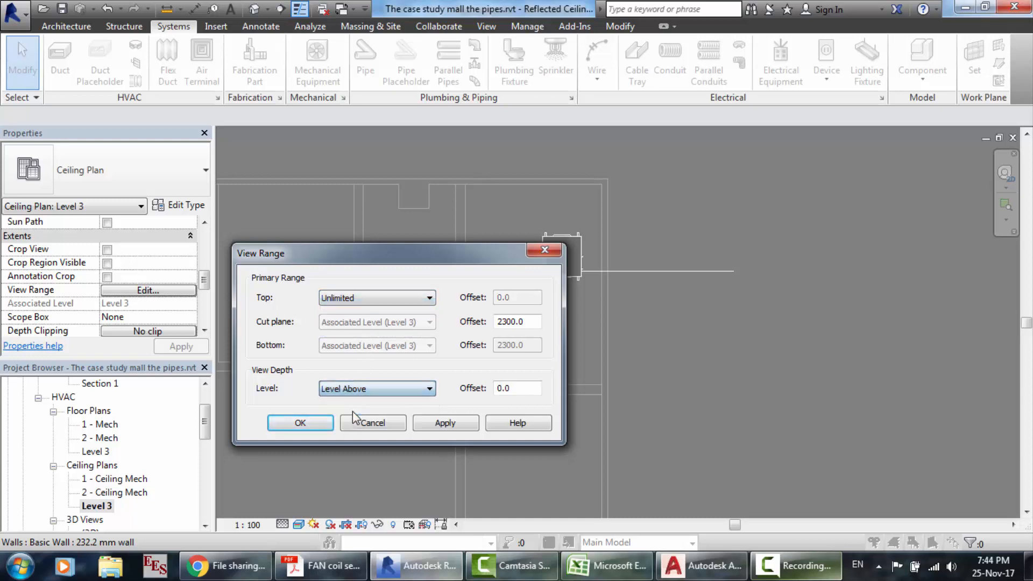
pyautogui.click(366, 296)
pyautogui.click(358, 322)
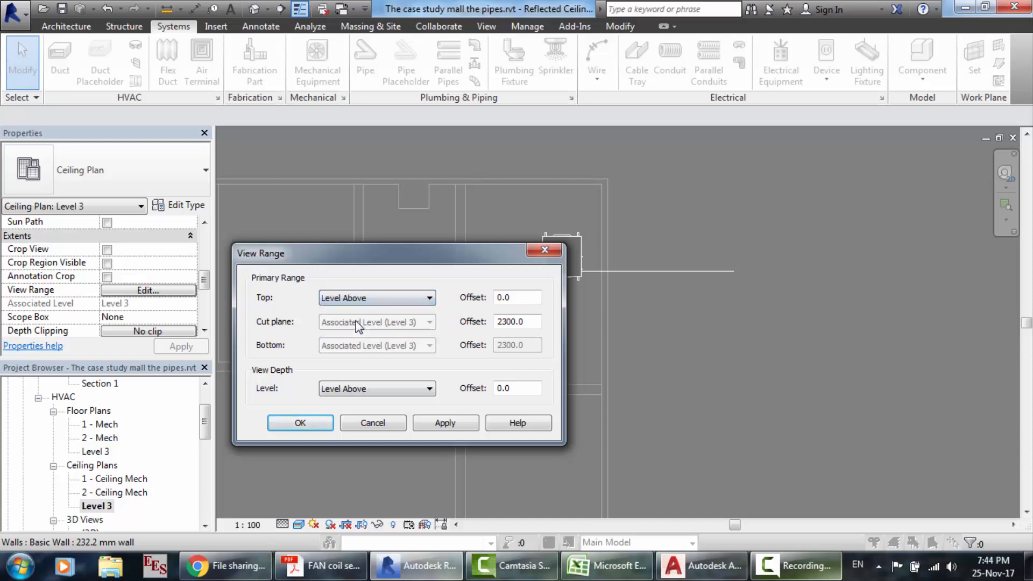
pyautogui.click(361, 301)
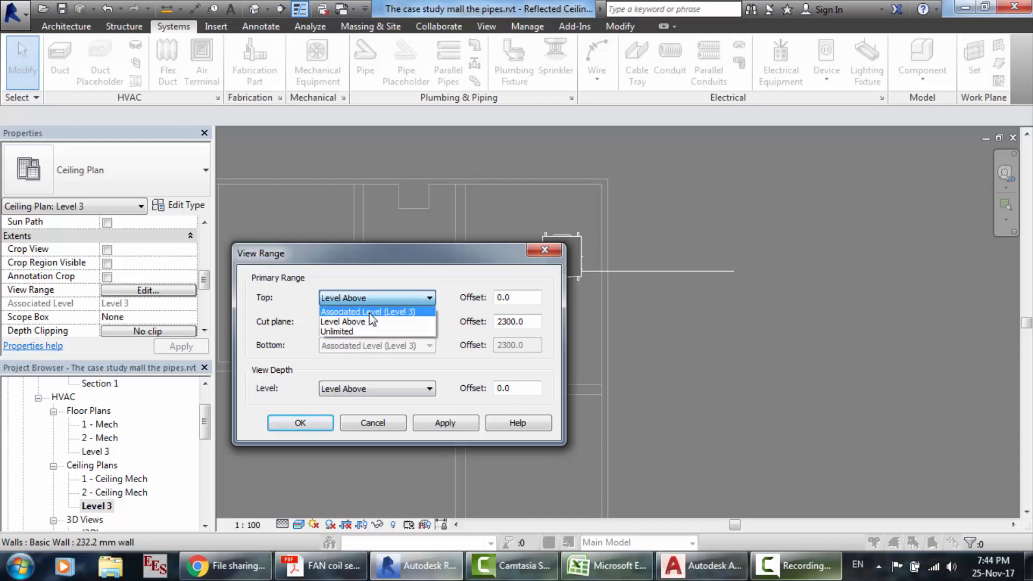
pyautogui.click(369, 313)
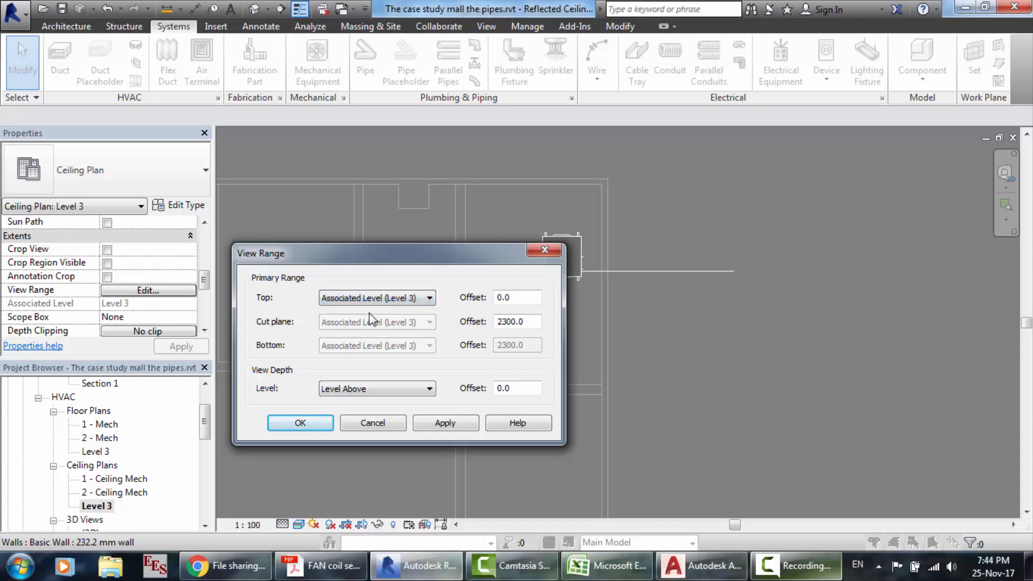
pyautogui.click(384, 428)
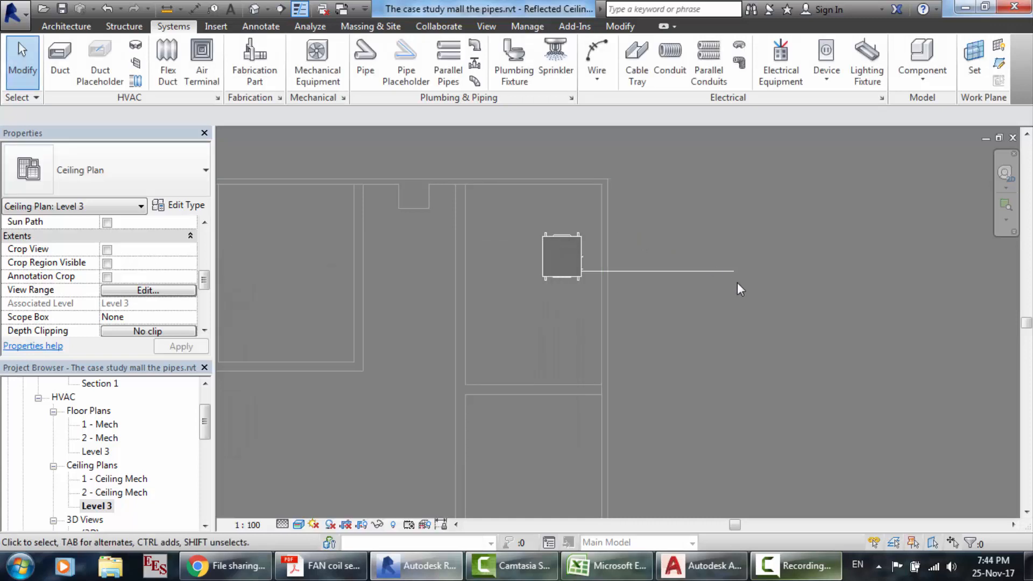
# - Save the project without changing the reminder intervals
pyautogui.scroll(3, 749, 216)
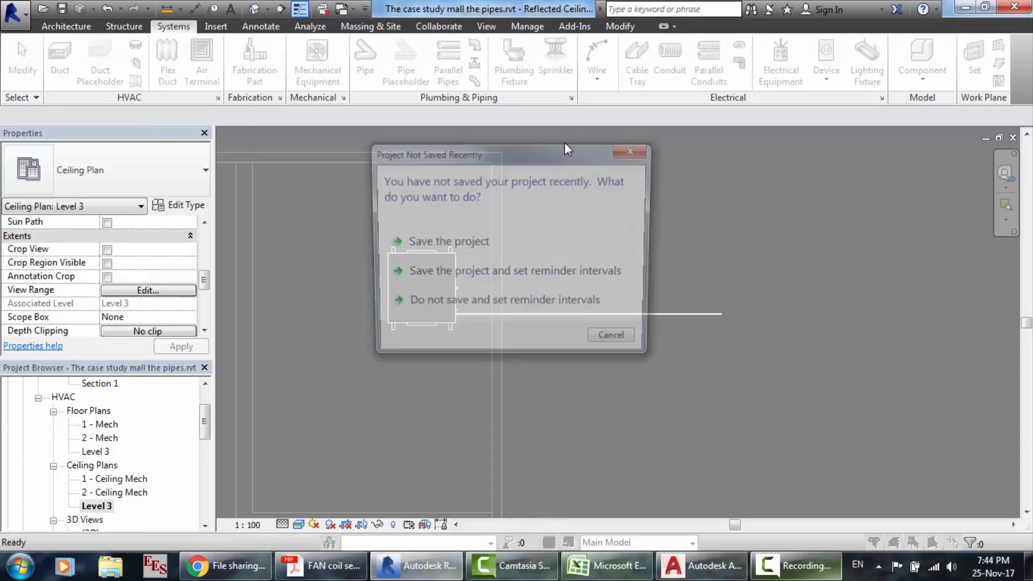
pyautogui.click(508, 240)
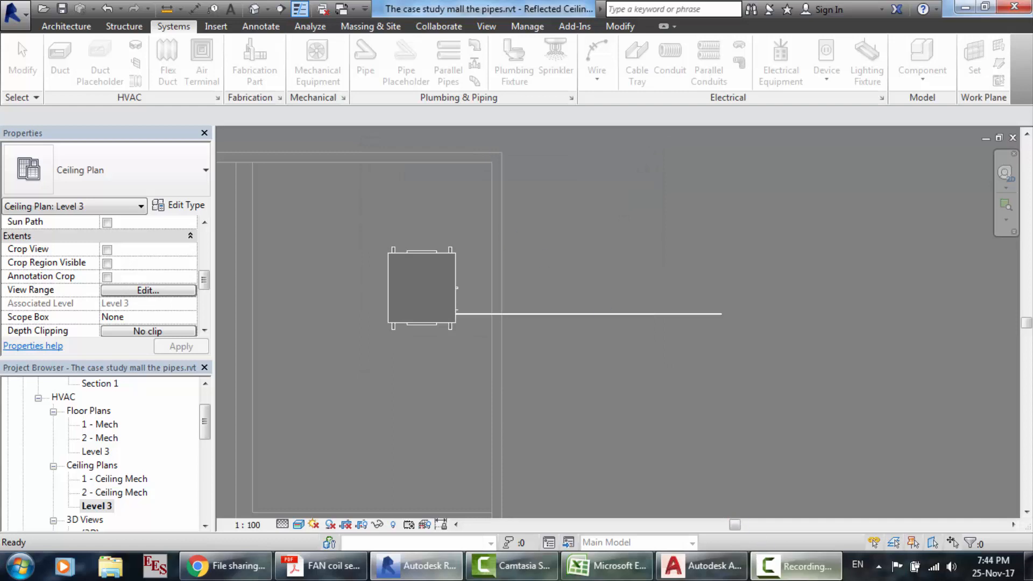
# - Move the topmost fan coil unit in the right-side 3D view onto the unit one floor below, matching their lower corners
pyautogui.click(795, 565)
pyautogui.click(960, 491)
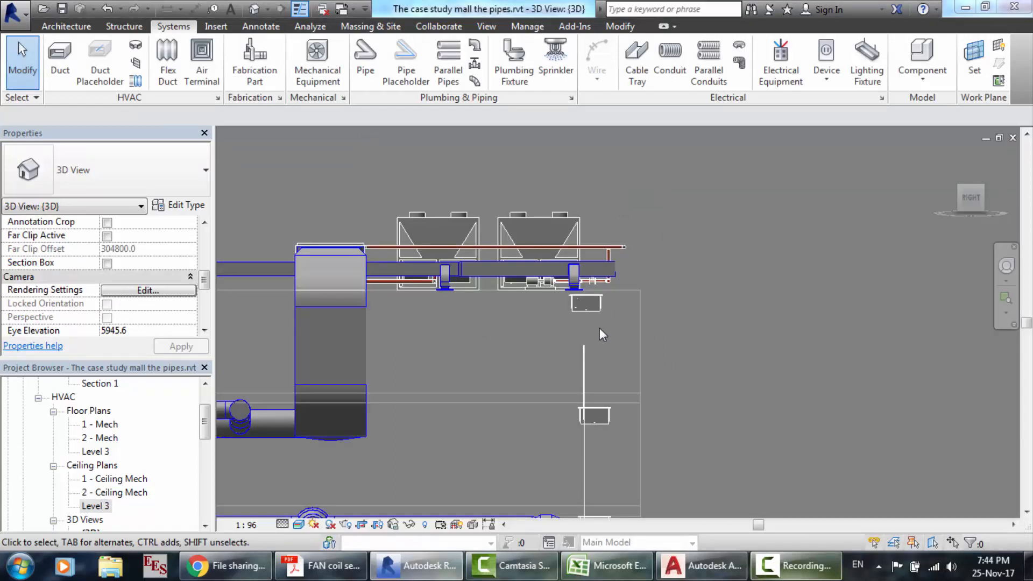
pyautogui.scroll(2, 698, 368)
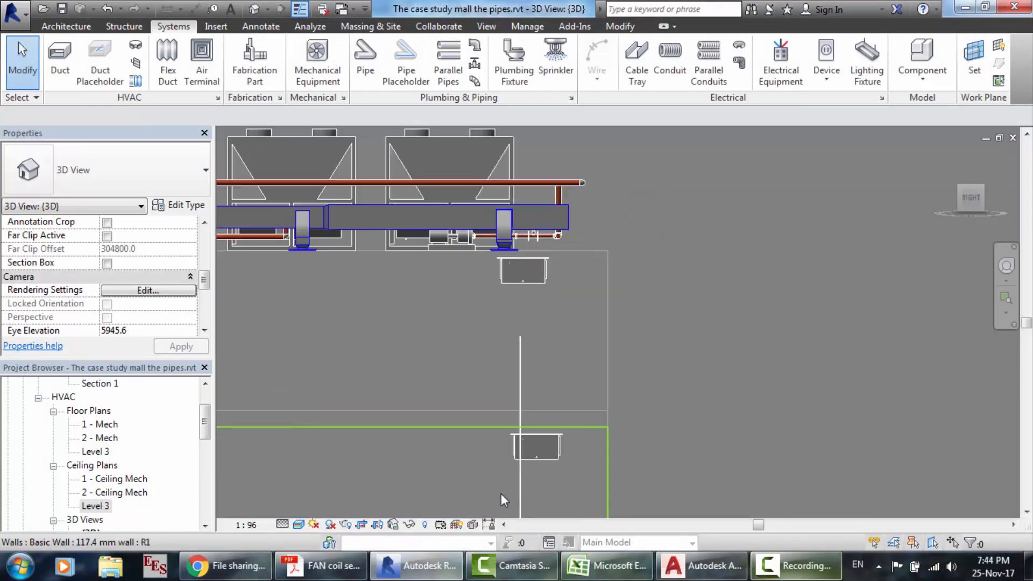
pyautogui.scroll(3, 501, 493)
pyautogui.click(519, 202)
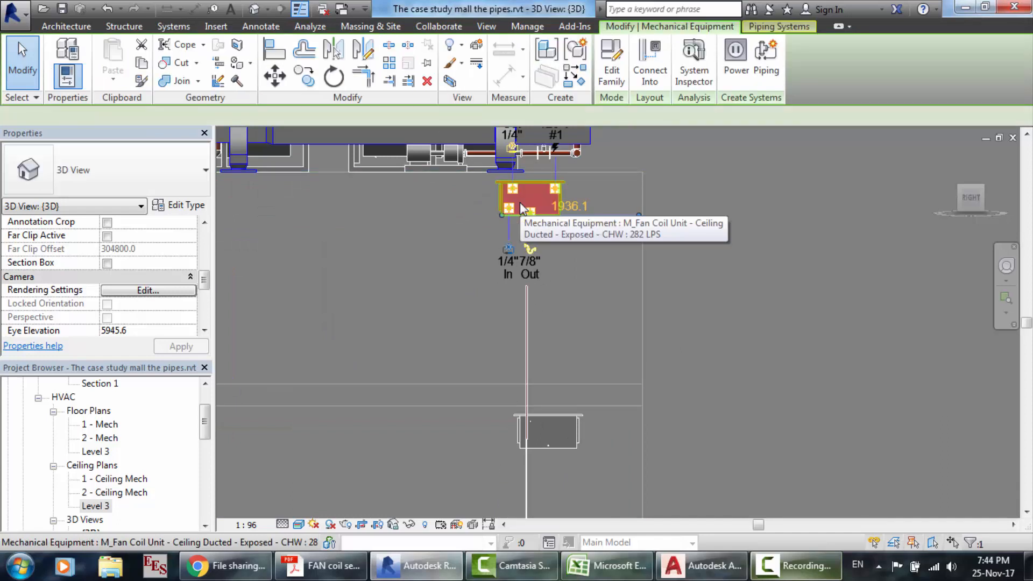
pyautogui.click(275, 80)
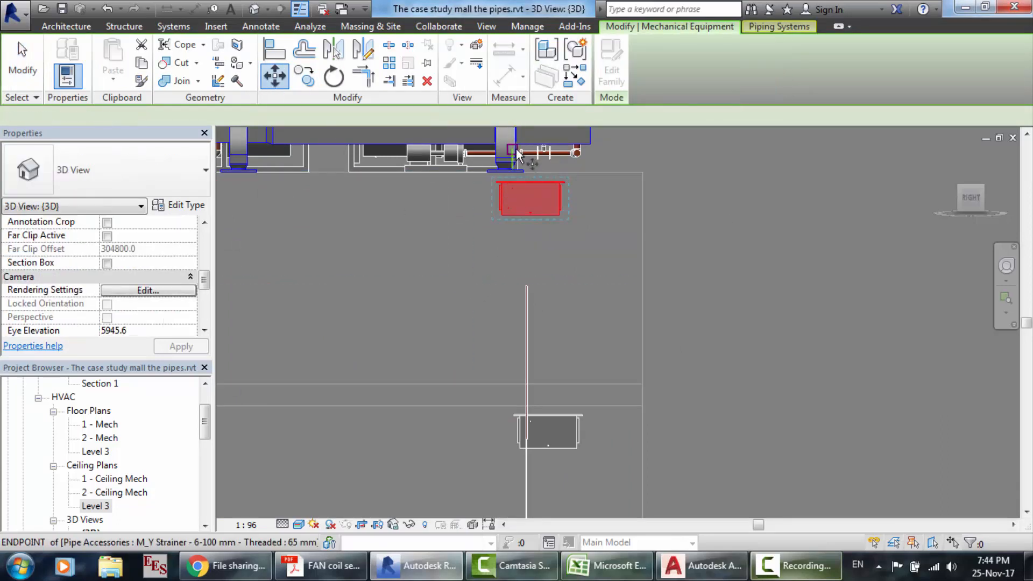
pyautogui.scroll(2, 506, 214)
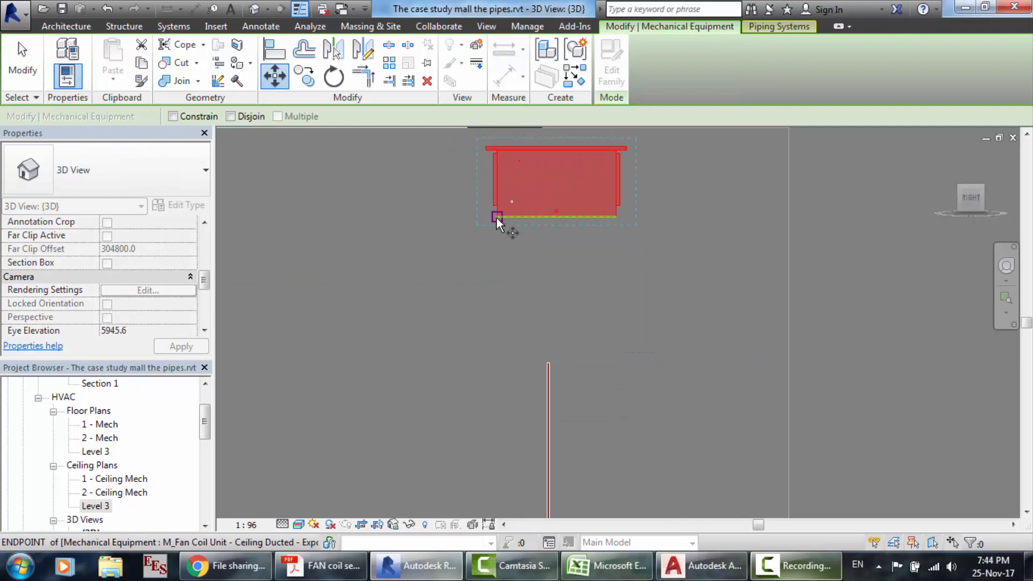
pyautogui.click(496, 216)
pyautogui.scroll(-2, 512, 301)
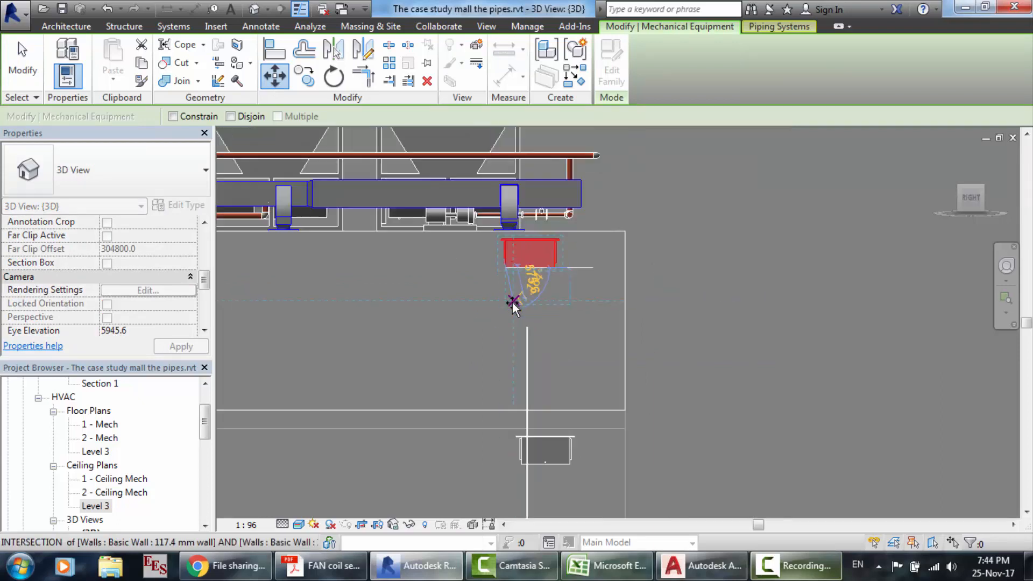
pyautogui.scroll(3, 531, 483)
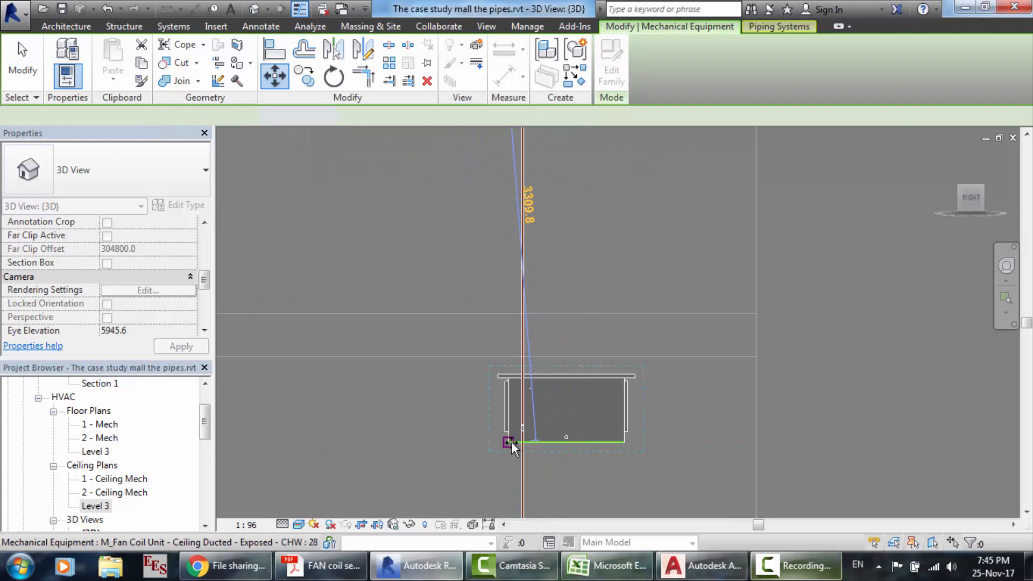
pyautogui.click(511, 443)
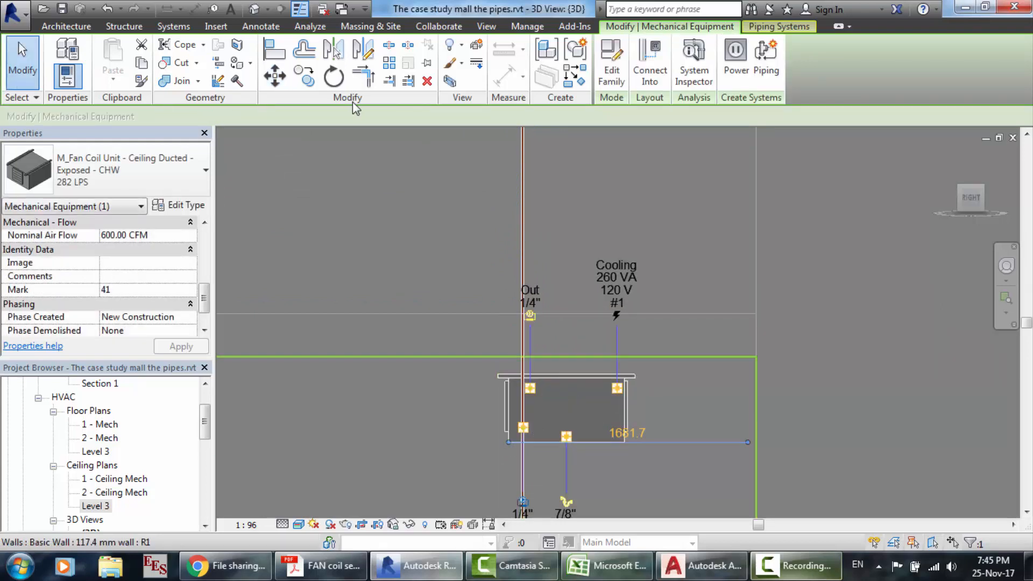
# - Move the selected fan coil unit vertically up about 3170 mm to just below the roof, in line with the unit below
pyautogui.click(275, 75)
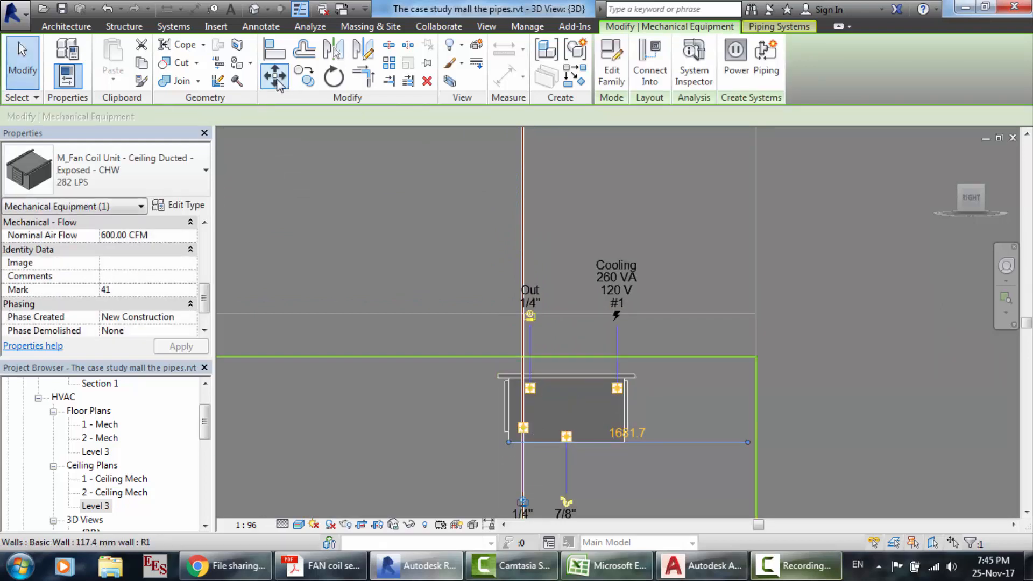
pyautogui.click(565, 397)
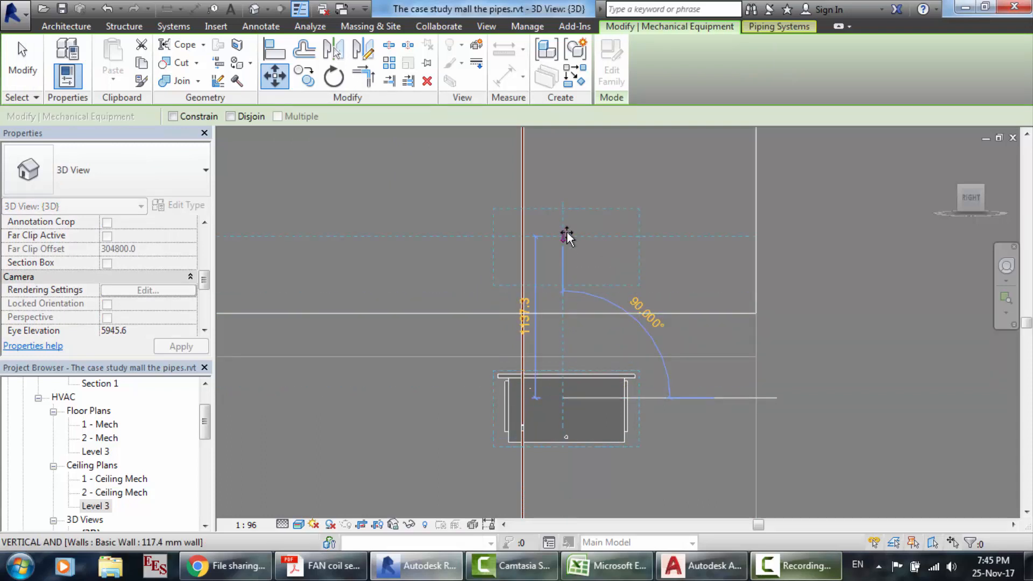
pyautogui.scroll(-4, 565, 234)
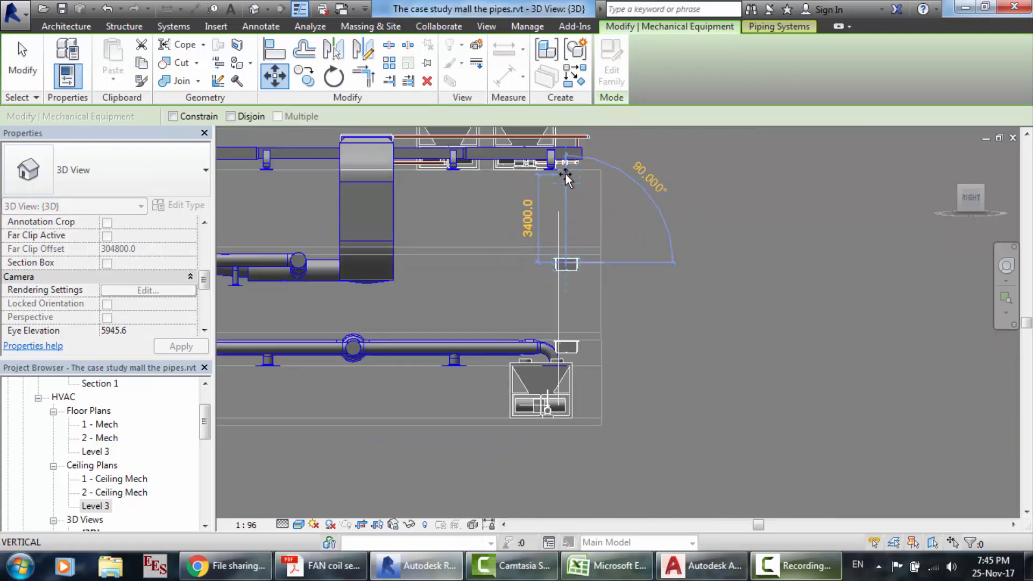
pyautogui.scroll(4, 565, 167)
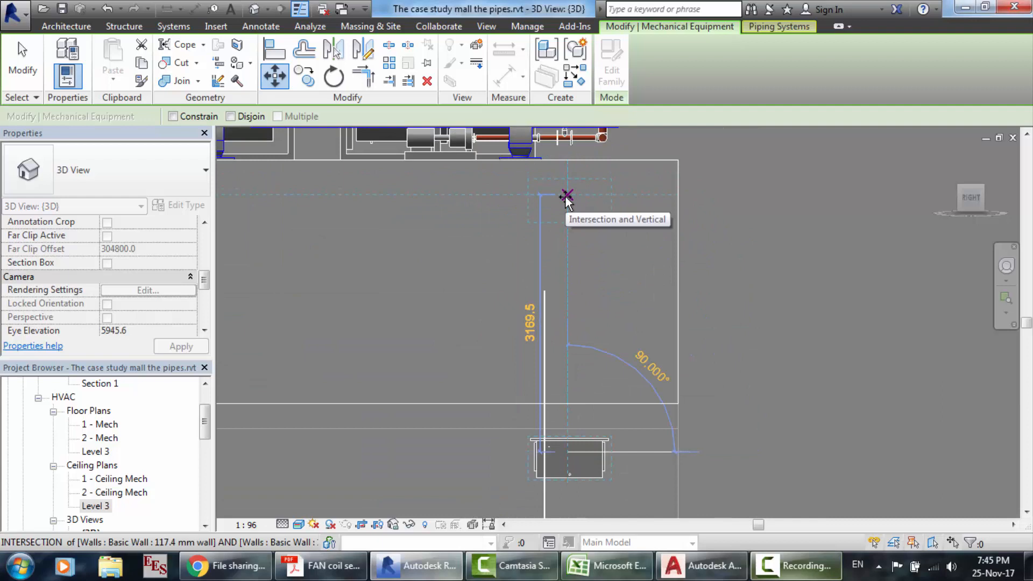
pyautogui.click(565, 198)
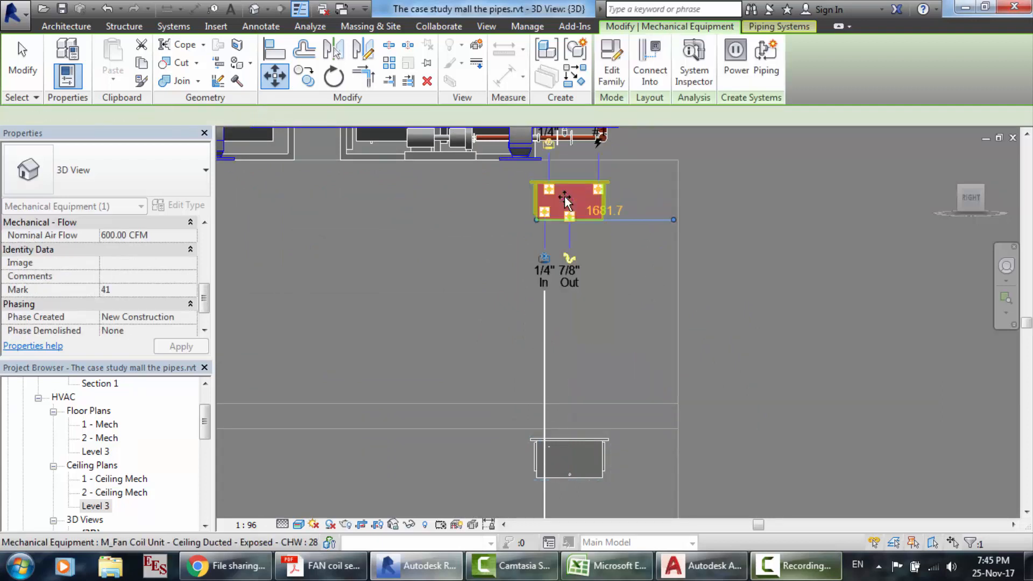
pyautogui.press('Escape')
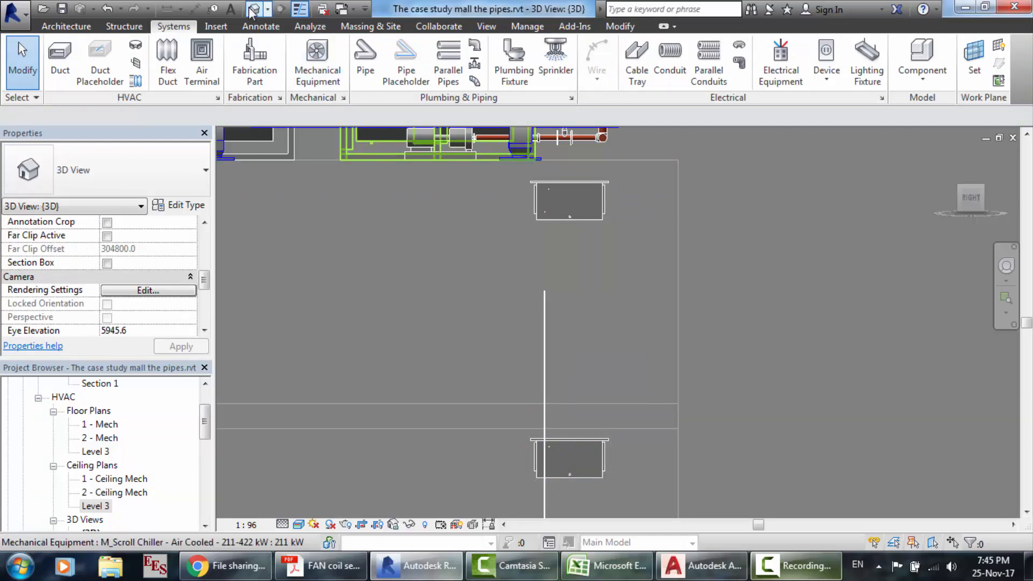
# - In the isometric 3D view, set the end offset of the vertical riser pipe's upper end to 10000 mm
pyautogui.click(945, 156)
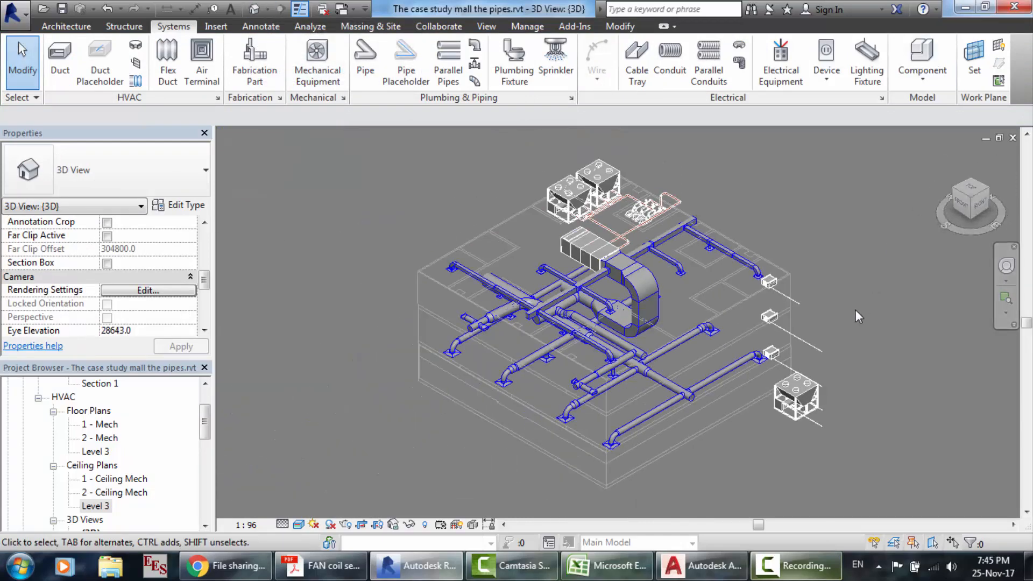
pyautogui.scroll(2, 855, 309)
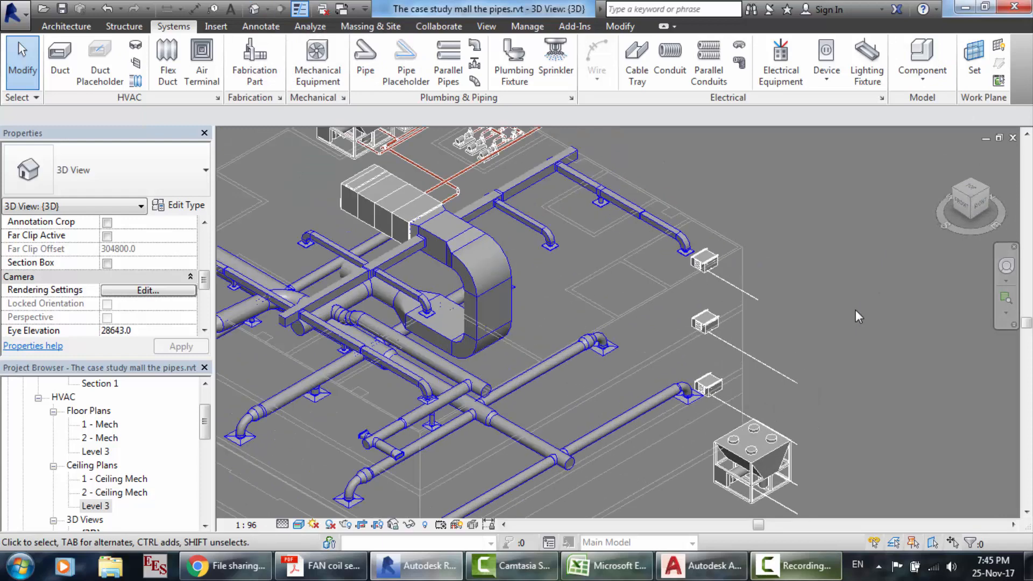
pyautogui.click(1006, 265)
pyautogui.moveTo(997, 357); pyautogui.dragTo(688, 260)
pyautogui.scroll(2, 687, 260)
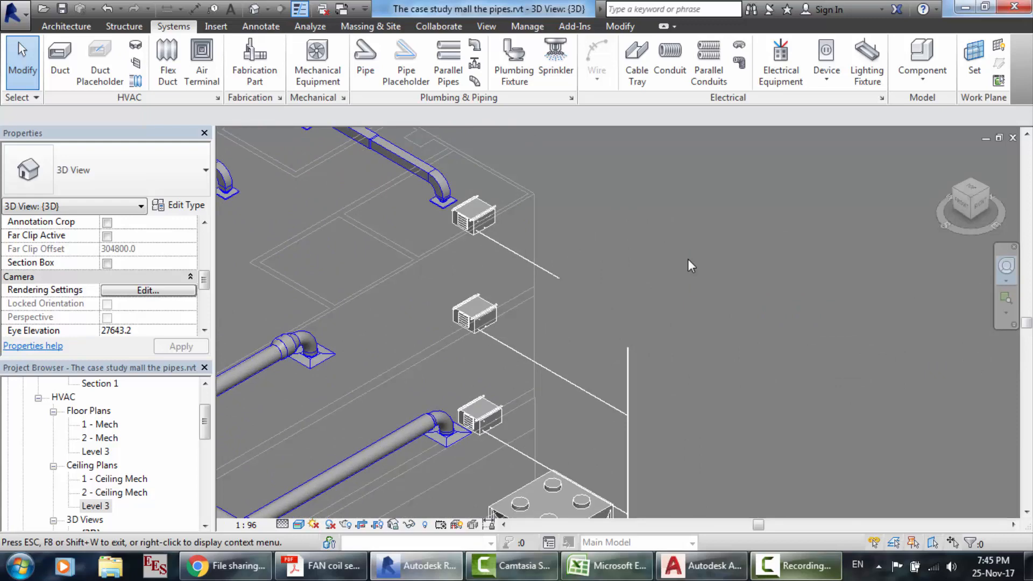
pyautogui.scroll(2, 682, 334)
pyautogui.scroll(1, 682, 333)
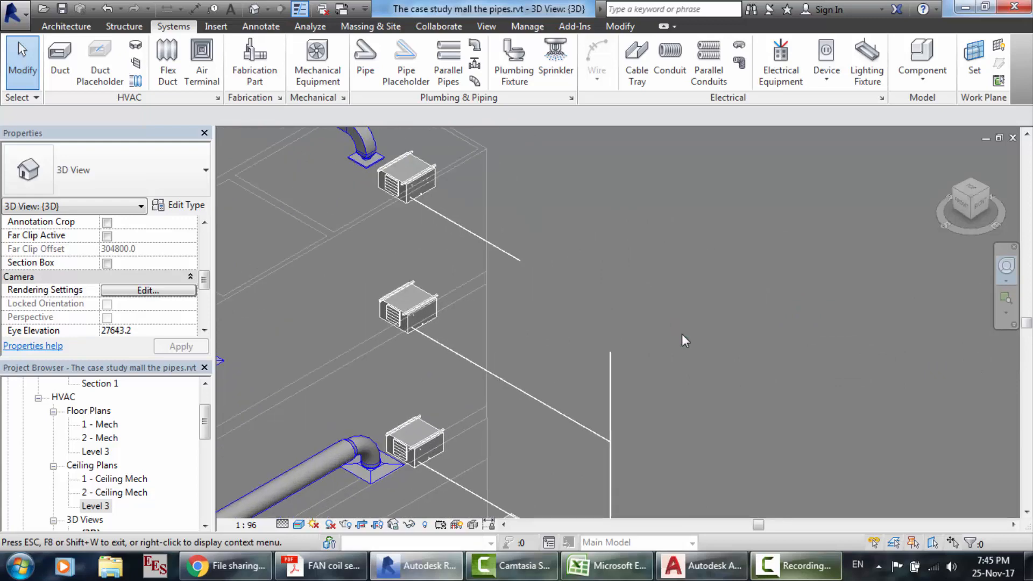
pyautogui.click(611, 369)
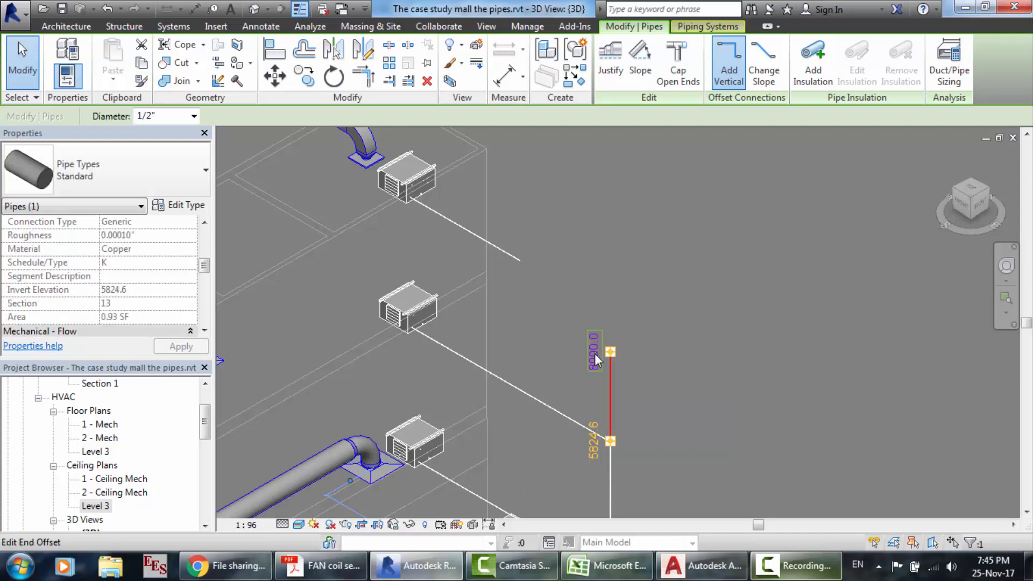
pyautogui.click(594, 352)
pyautogui.write('10000')
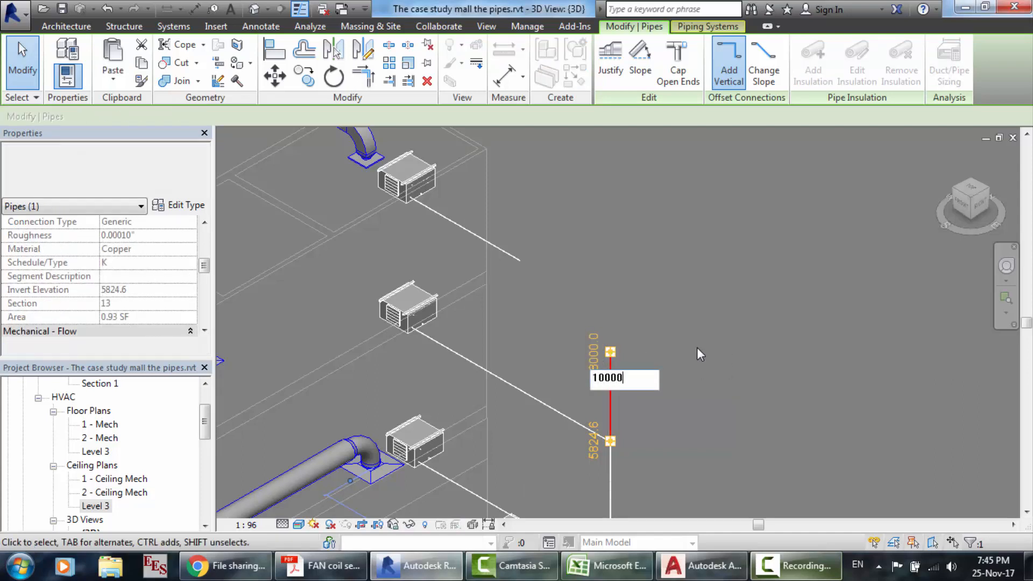
pyautogui.press('Return')
pyautogui.scroll(3, 583, 219)
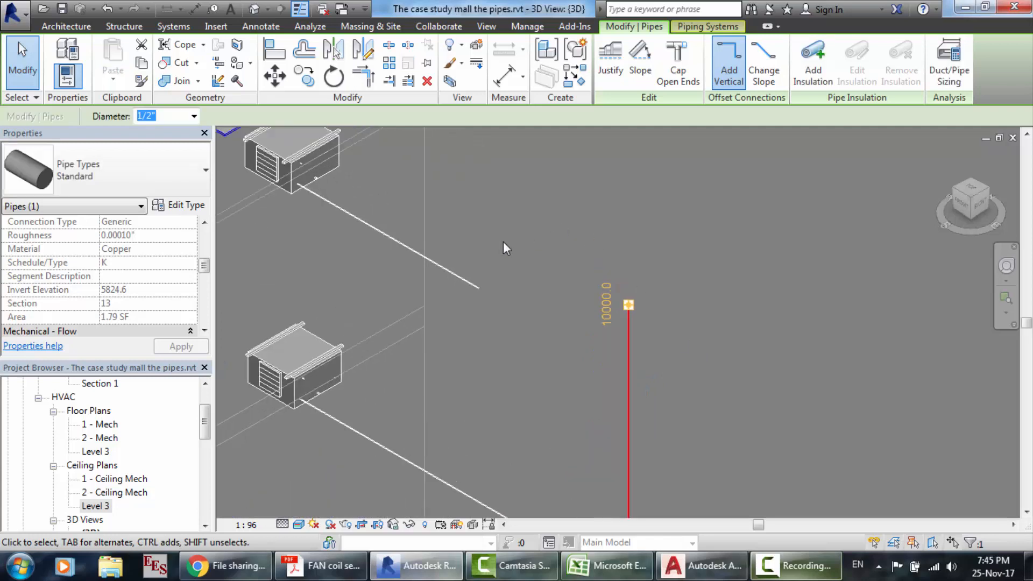
# - Open the North - Mech elevation and bring the riser and its upper branch pipes into view with nothing selected
pyautogui.scroll(-2, 502, 241)
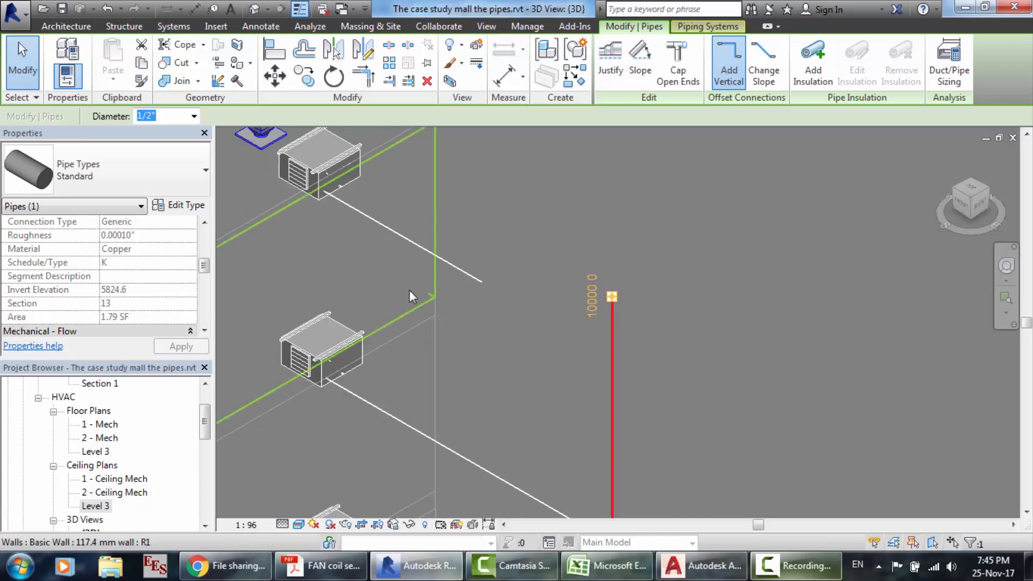
pyautogui.click(205, 473)
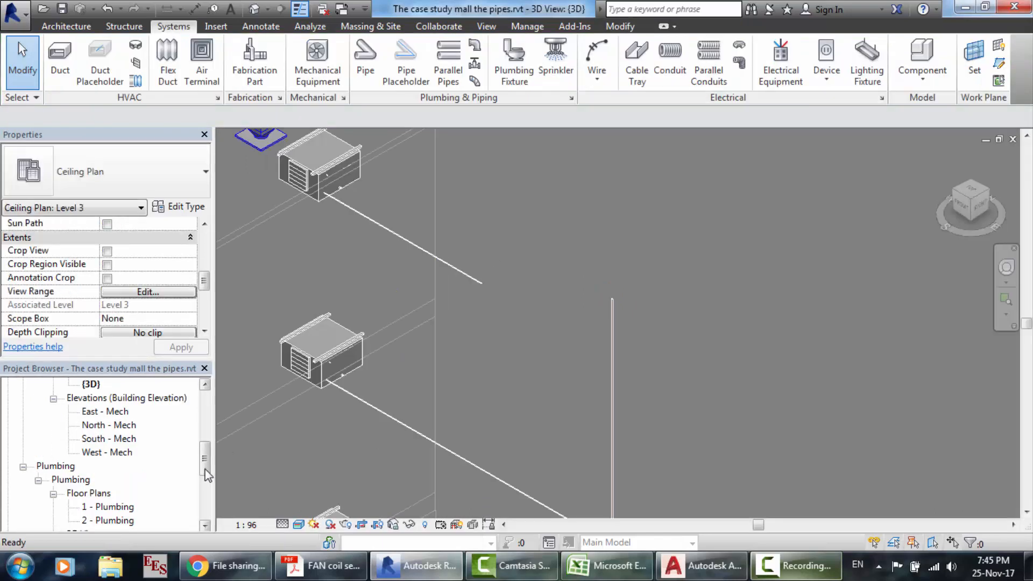
pyautogui.doubleClick(107, 411)
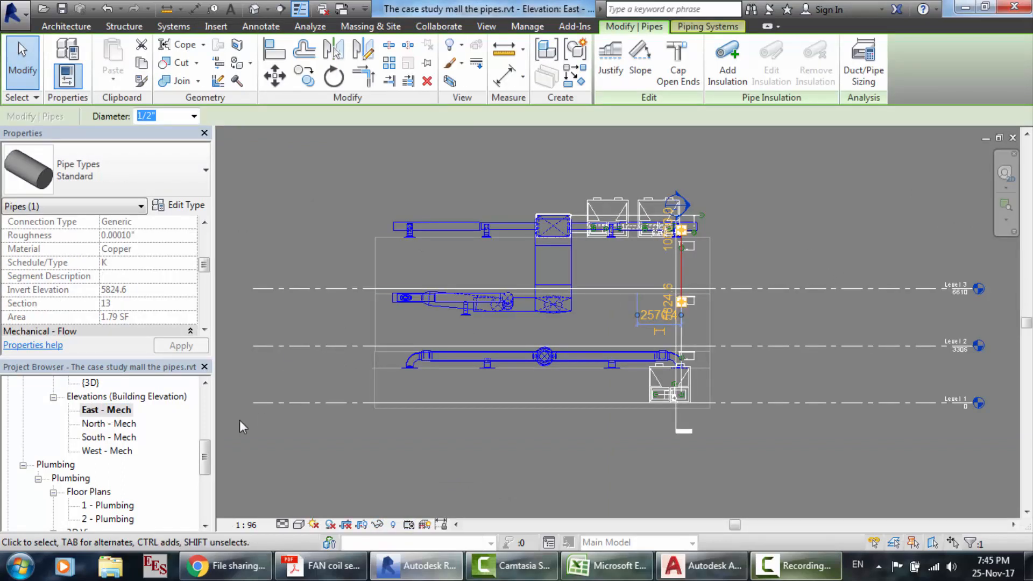
pyautogui.doubleClick(111, 424)
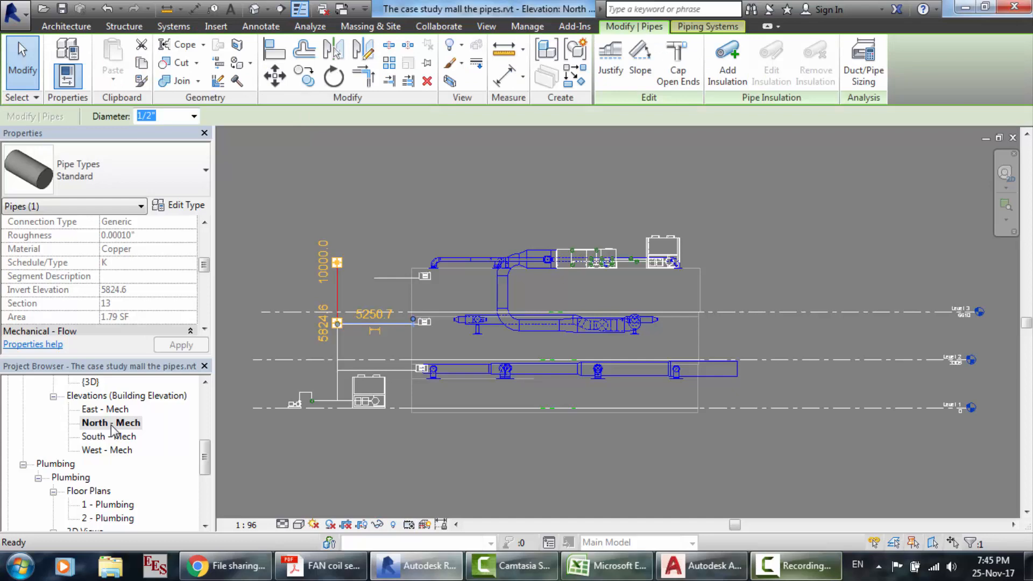
pyautogui.click(274, 284)
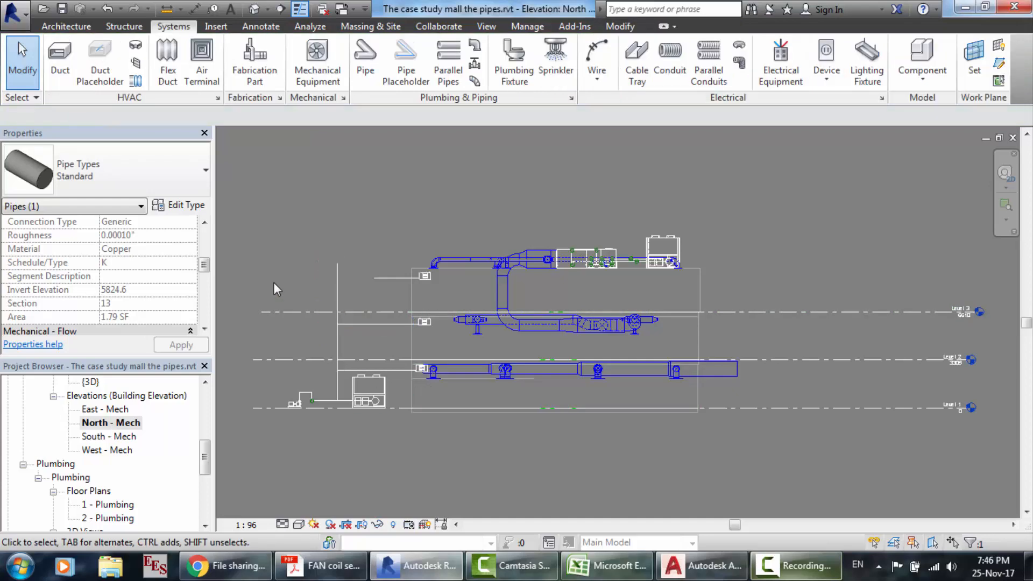
pyautogui.scroll(5, 296, 280)
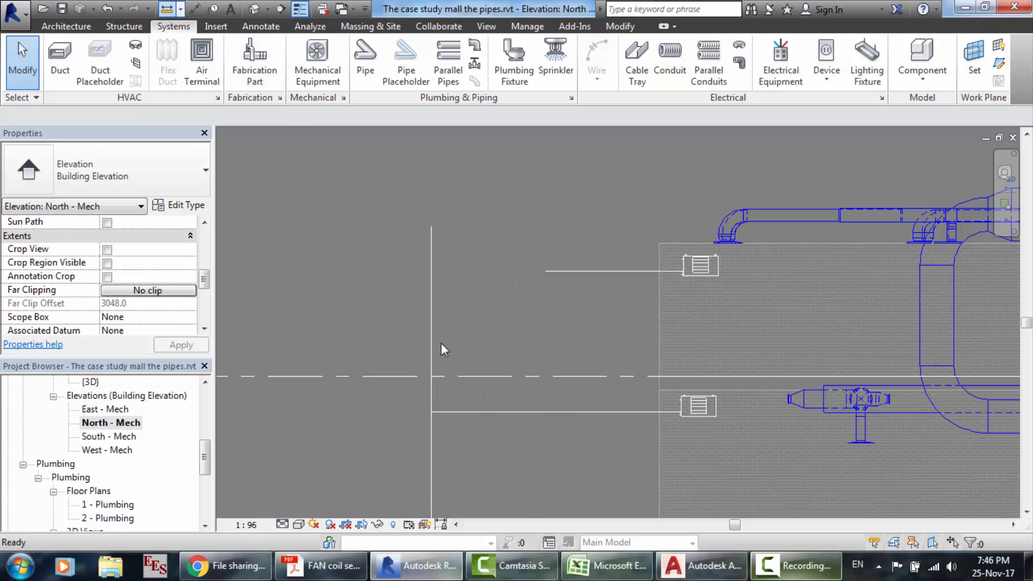
pyautogui.press('p')
pyautogui.press('i')
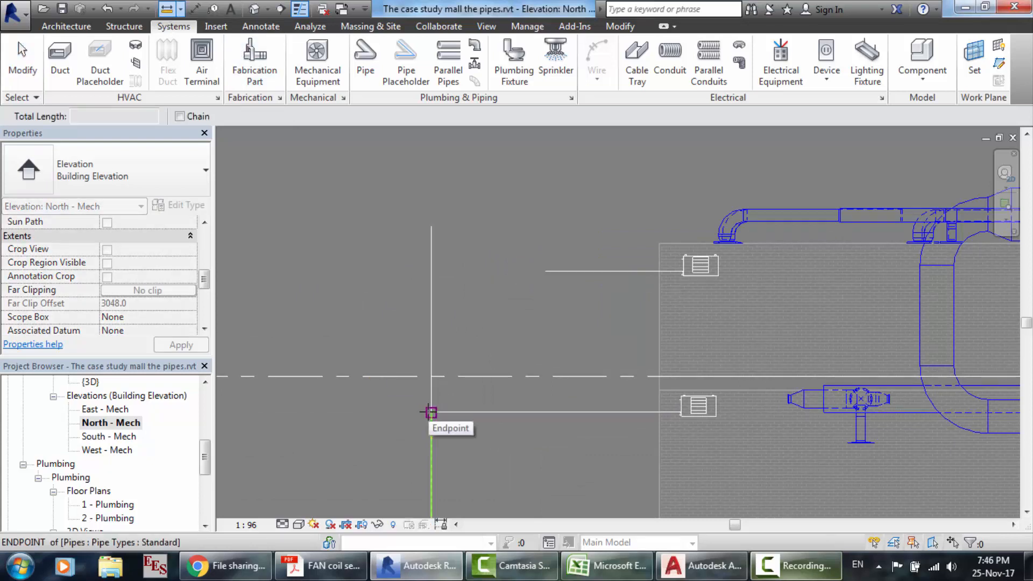
pyautogui.click(430, 412)
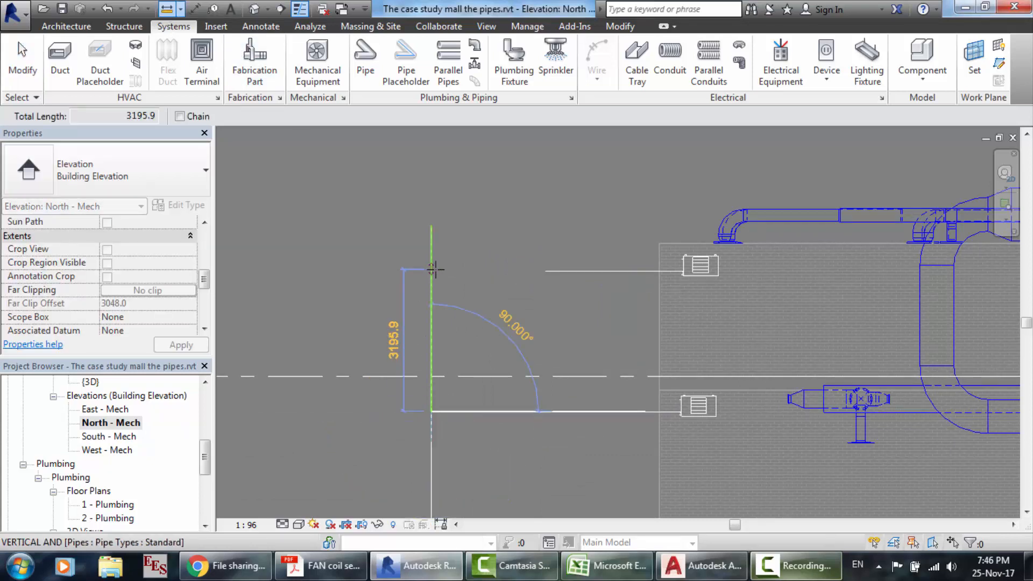
pyautogui.press('Escape')
pyautogui.press('Escape')
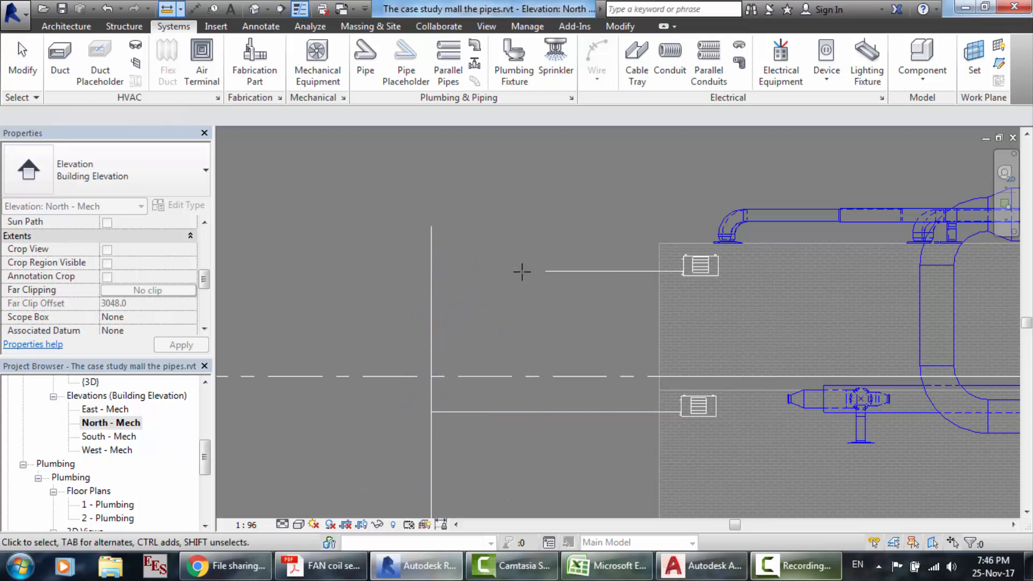
# - Measure the vertical distance from the free end of the top branch pipe down to the branch pipe below it
pyautogui.click(167, 9)
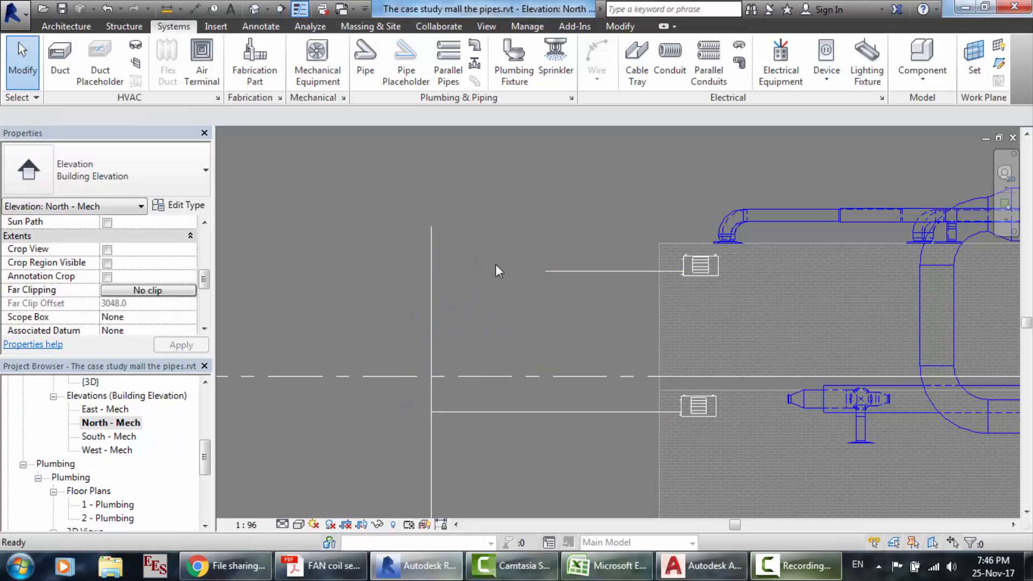
pyautogui.click(546, 271)
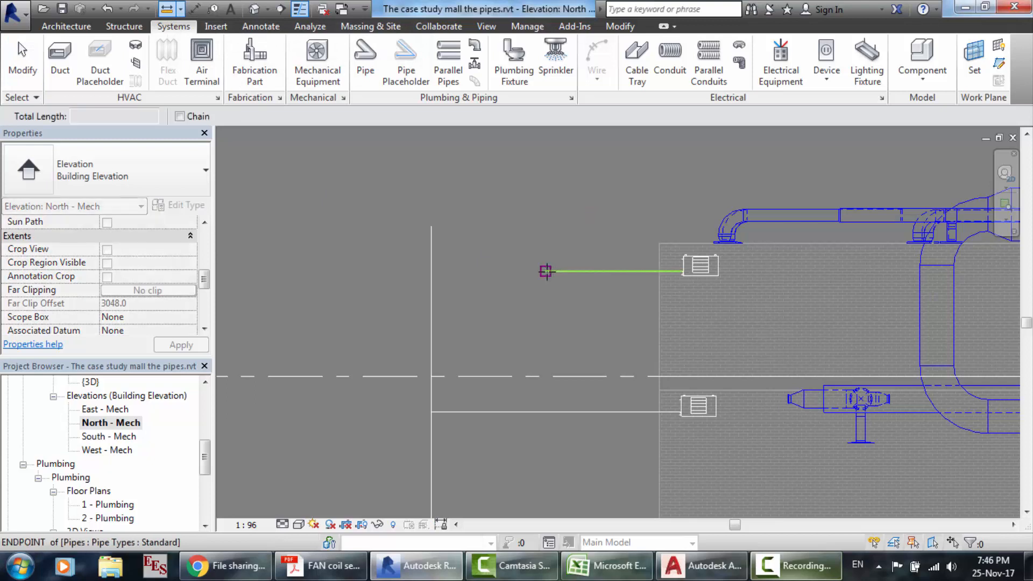
pyautogui.click(546, 411)
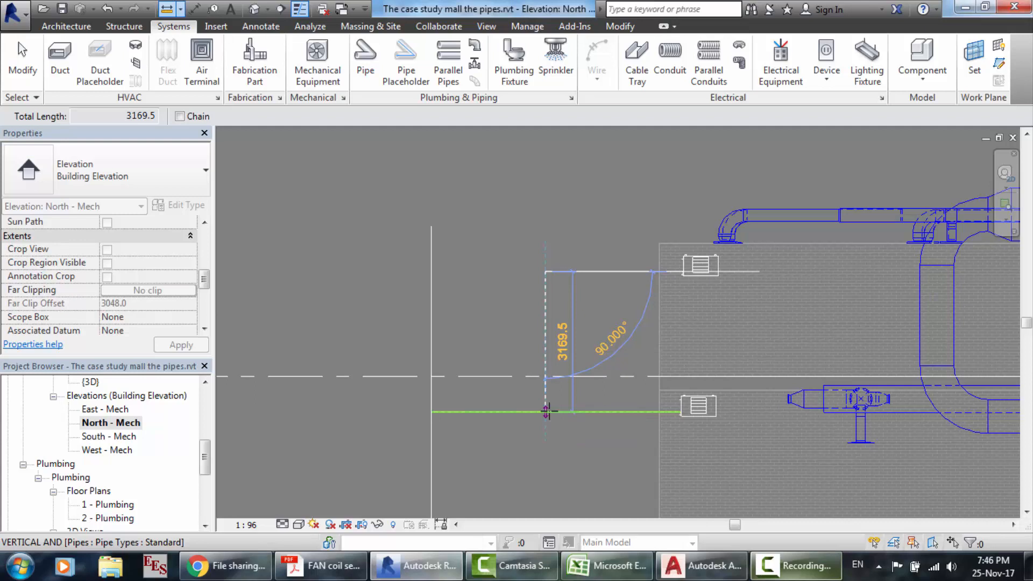
pyautogui.press('Escape')
pyautogui.press('Escape')
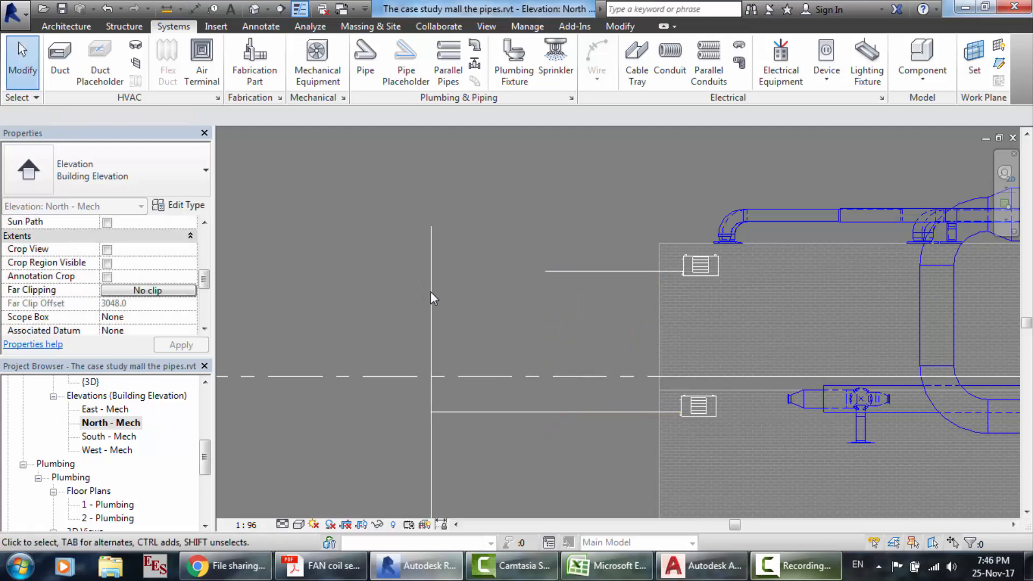
# - Inspect the end elevations of the riser's uppermost pipe segment in the elevation
pyautogui.click(430, 291)
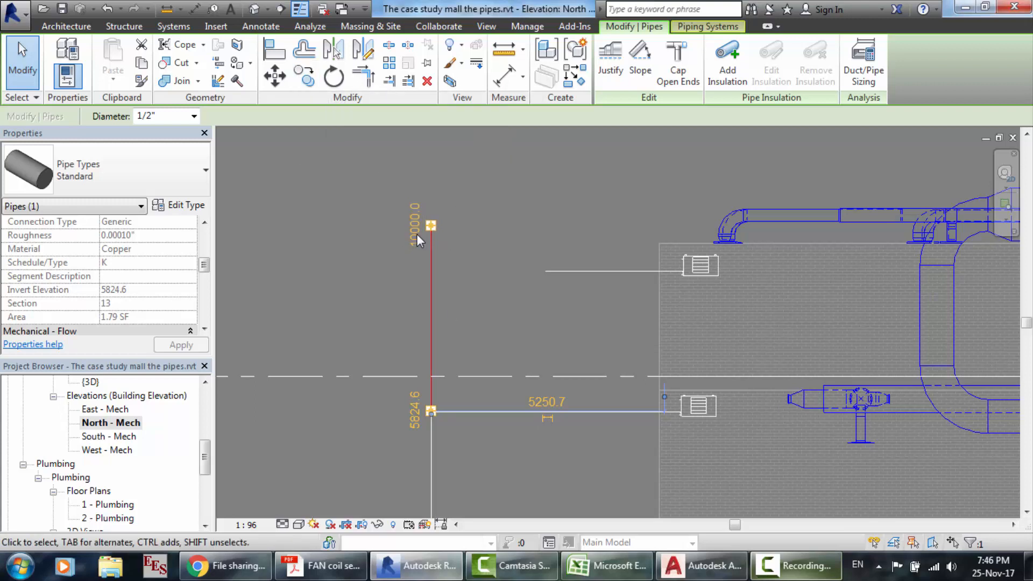
pyautogui.press('Escape')
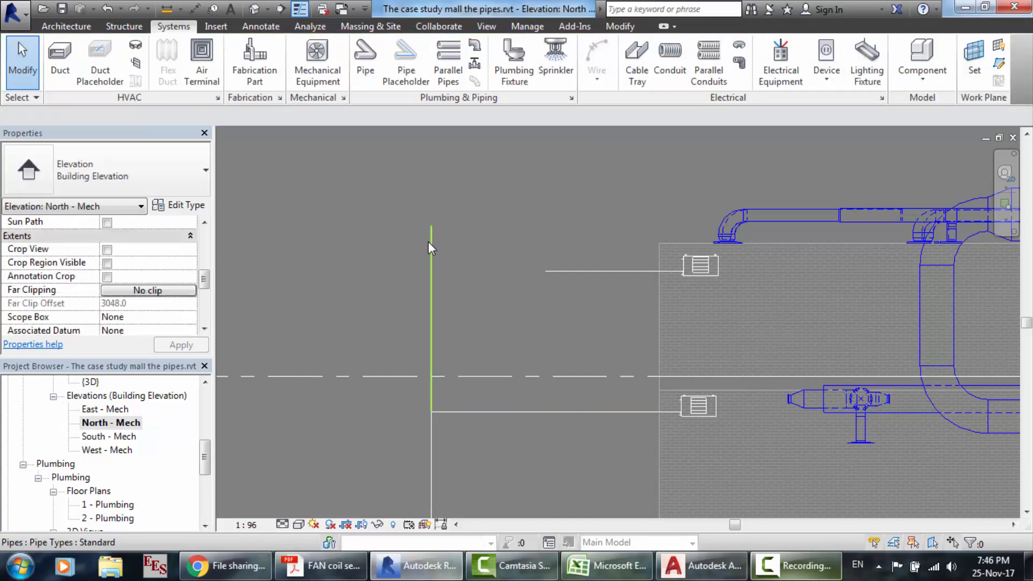
pyautogui.click(430, 242)
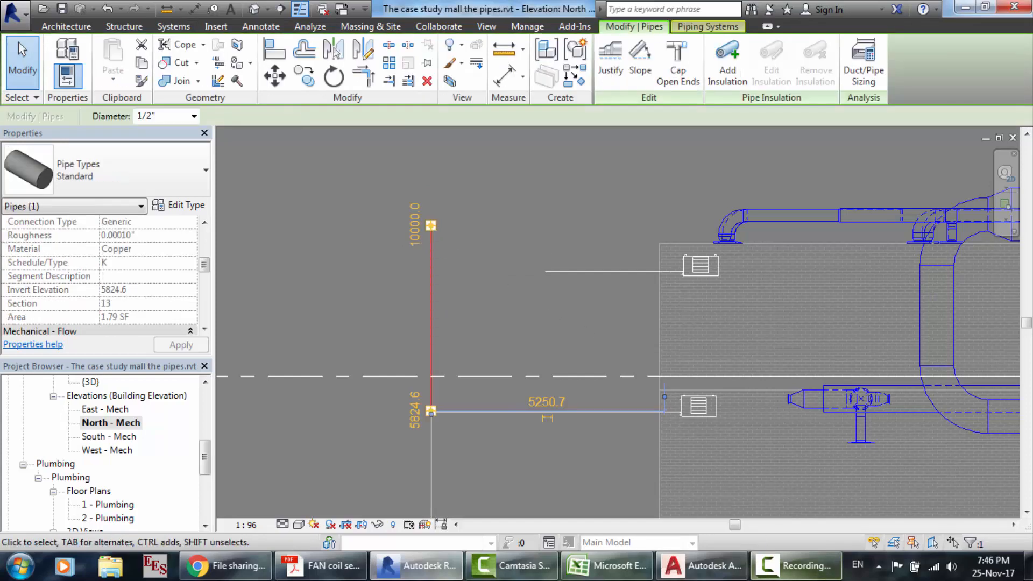
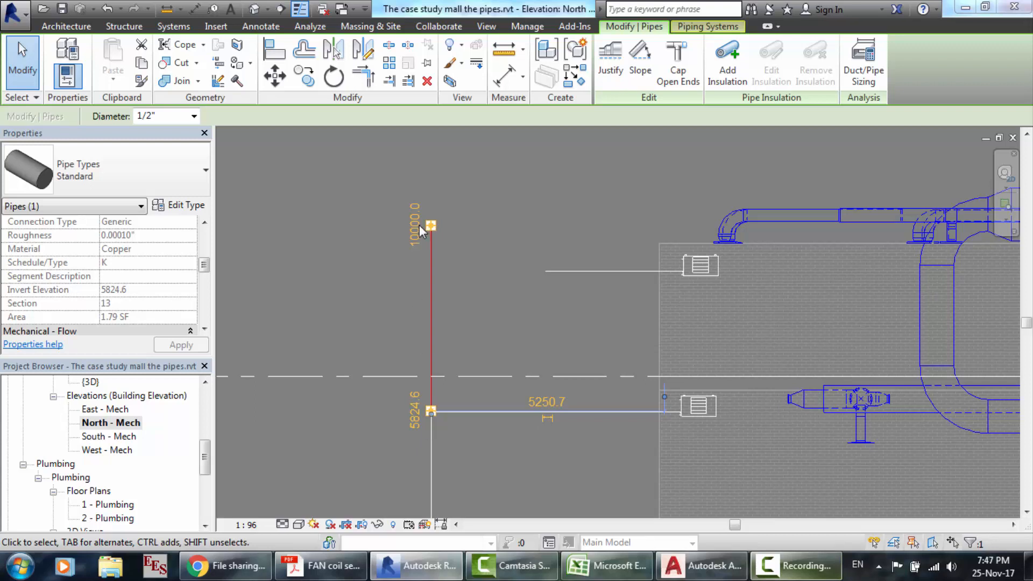
pyautogui.press('Escape')
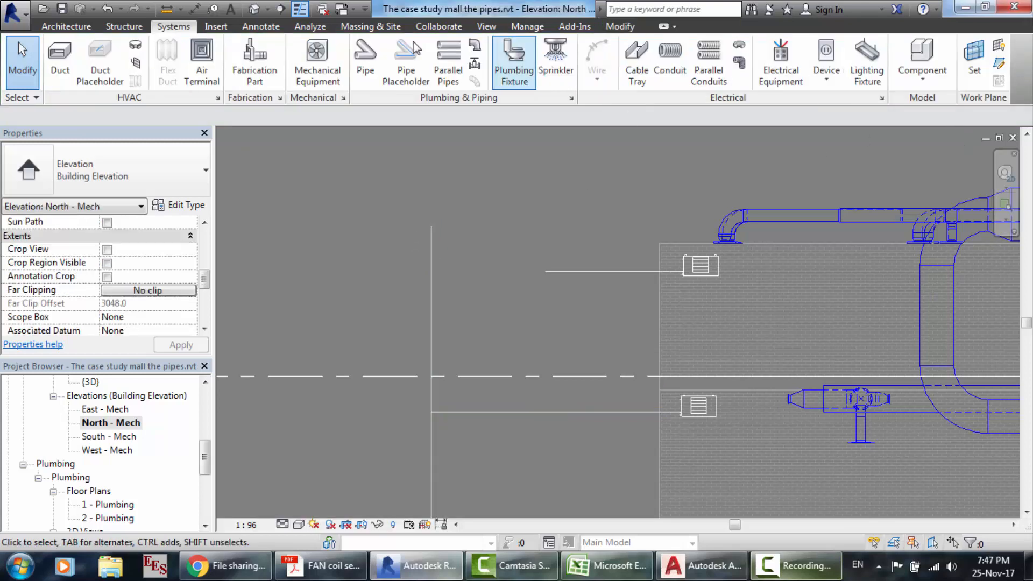
# - In the 3D view, set the elevation of the riser pipe's upper end to 8994.1 mm
pyautogui.click(254, 9)
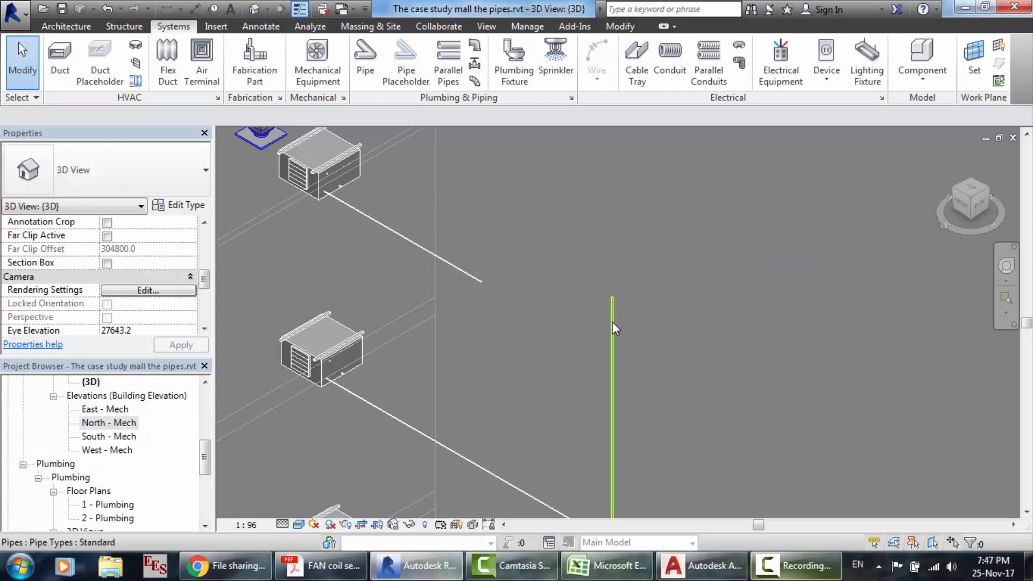
pyautogui.click(613, 328)
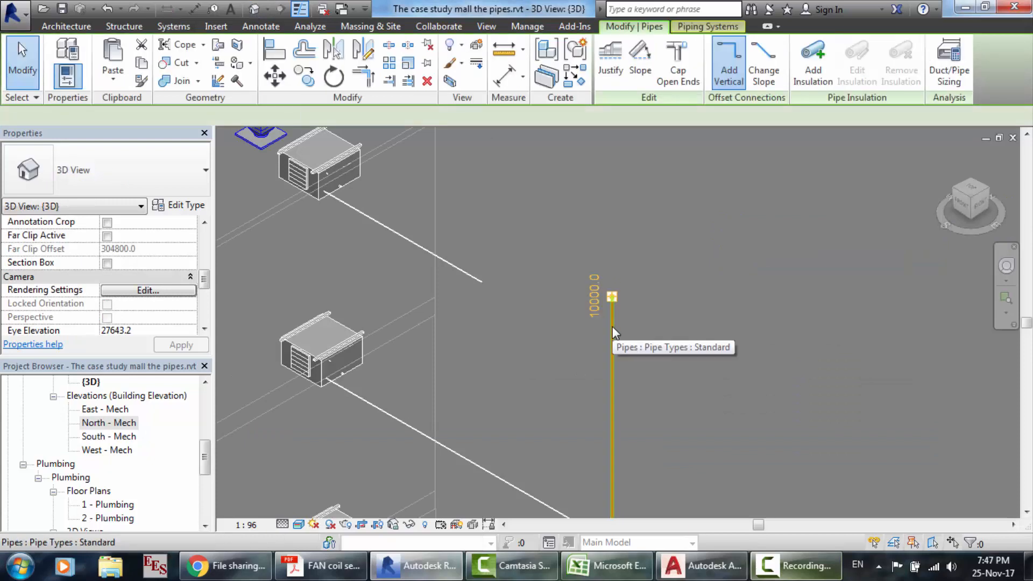
pyautogui.click(595, 304)
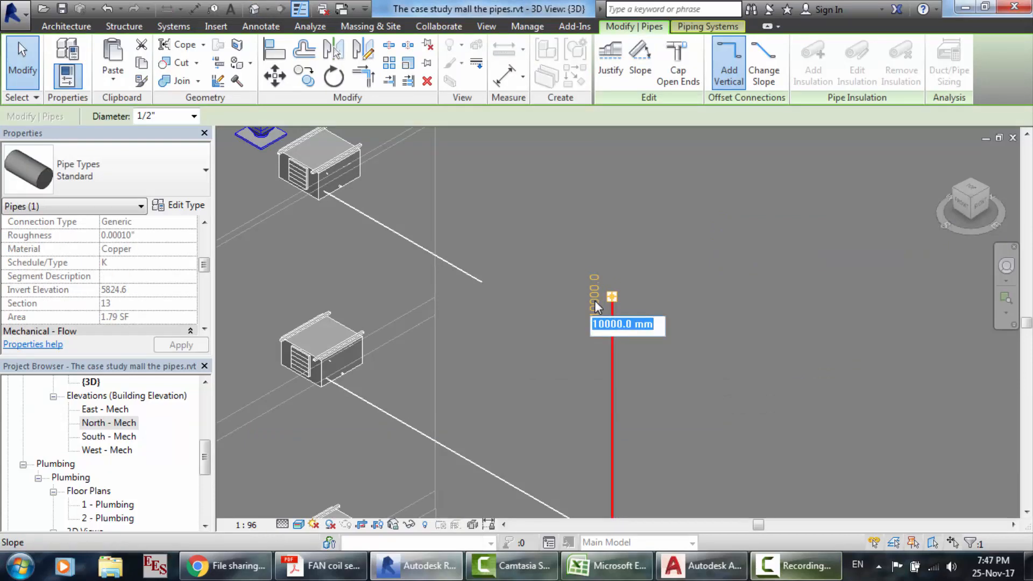
pyautogui.write('8994.1')
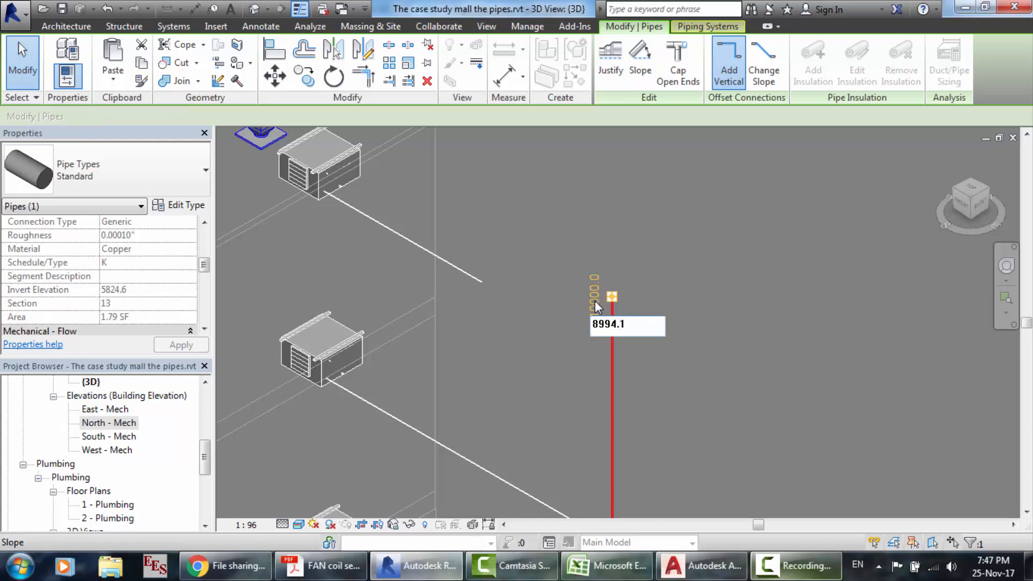
pyautogui.press('Return')
pyautogui.press('Escape')
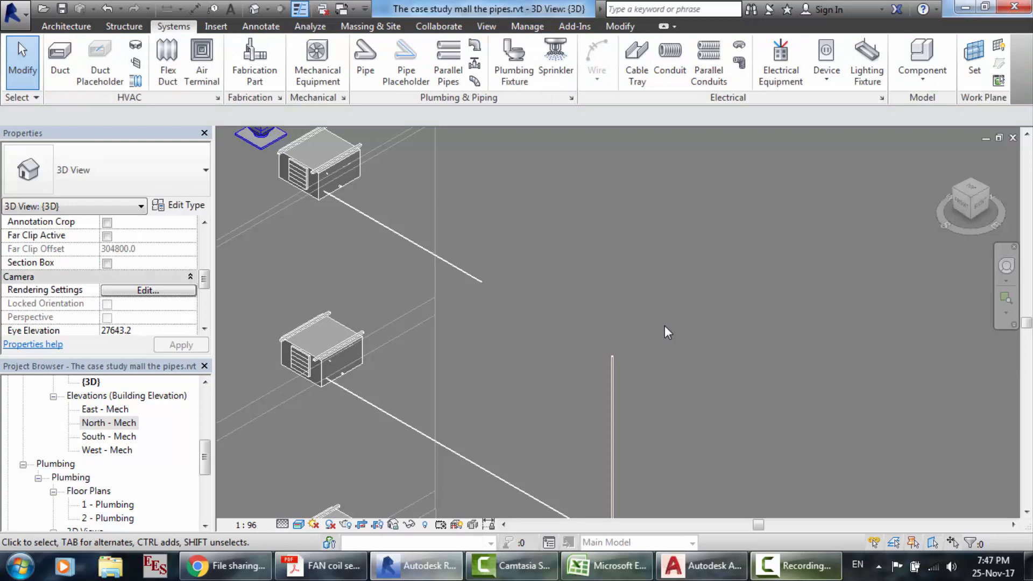
# - Check the end elevations of the top unit's branch pipe in the 3D view
pyautogui.click(471, 276)
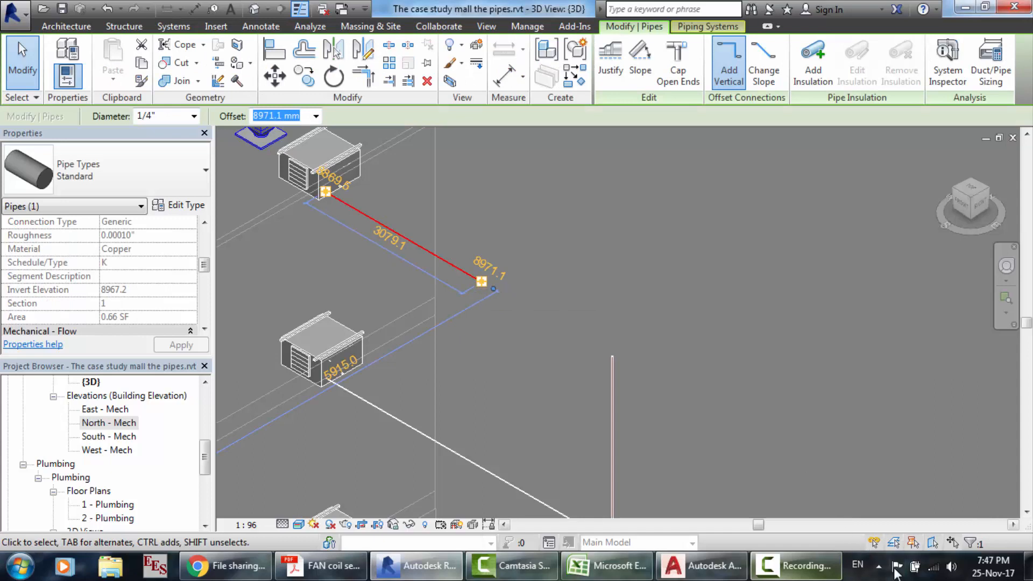
pyautogui.click(784, 568)
pyautogui.click(962, 483)
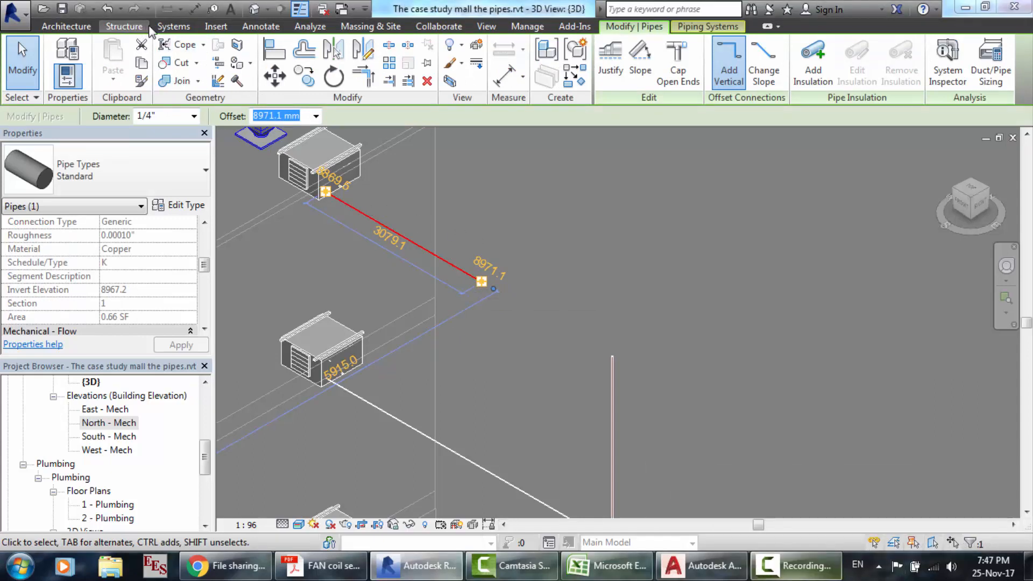
pyautogui.click(174, 26)
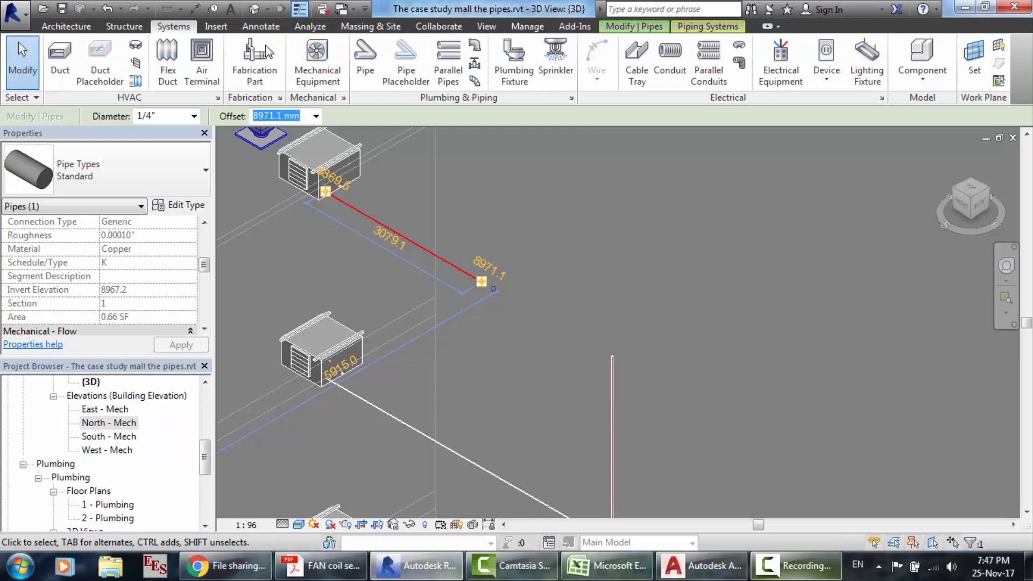
pyautogui.click(365, 59)
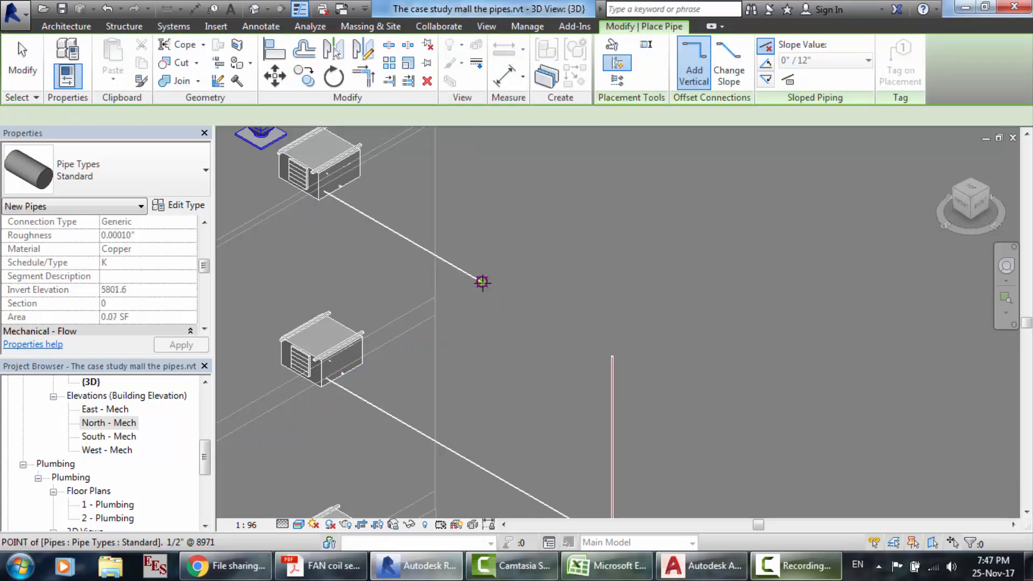
pyautogui.click(484, 280)
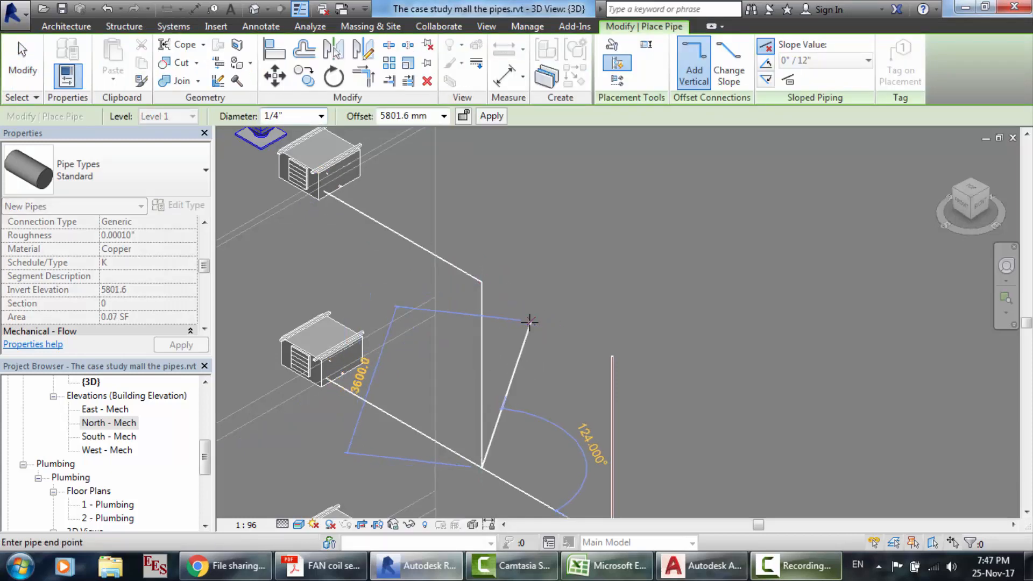
pyautogui.press('Escape')
pyautogui.press('Escape')
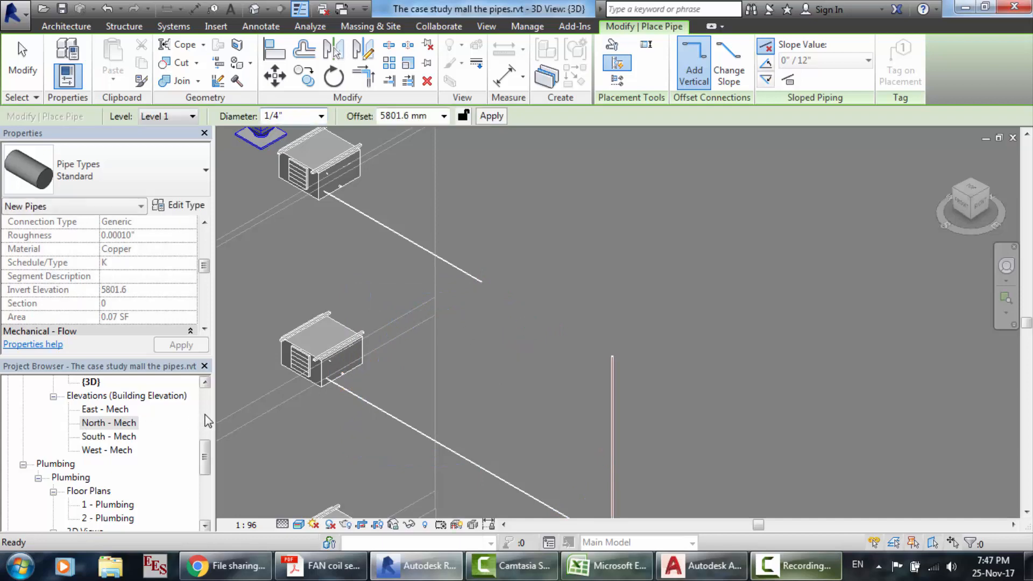
# - In the Level 3 ceiling plan, draw a horizontal building section just below the unit and its branch pipe, looking towards them
pyautogui.click(205, 417)
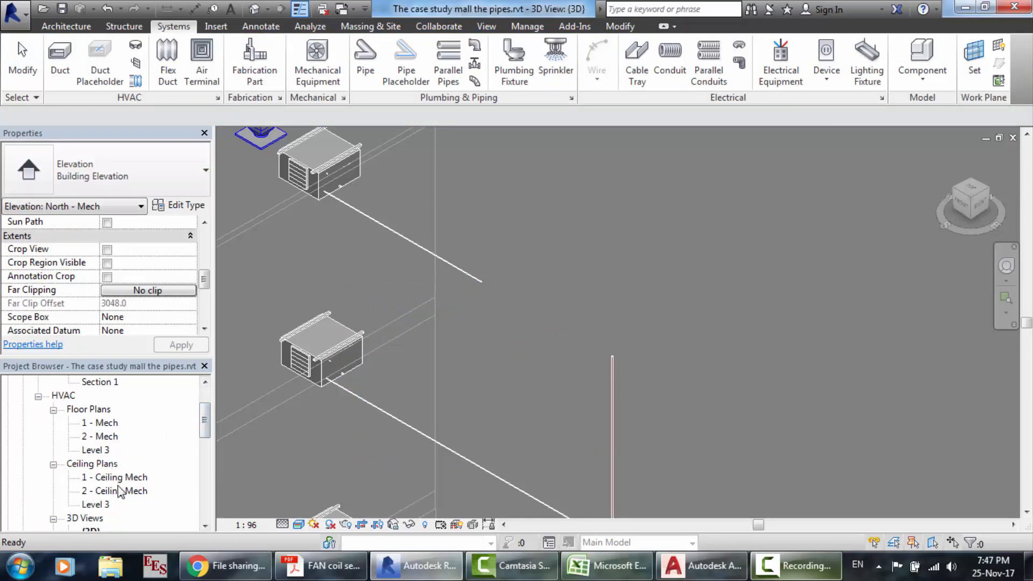
pyautogui.doubleClick(95, 504)
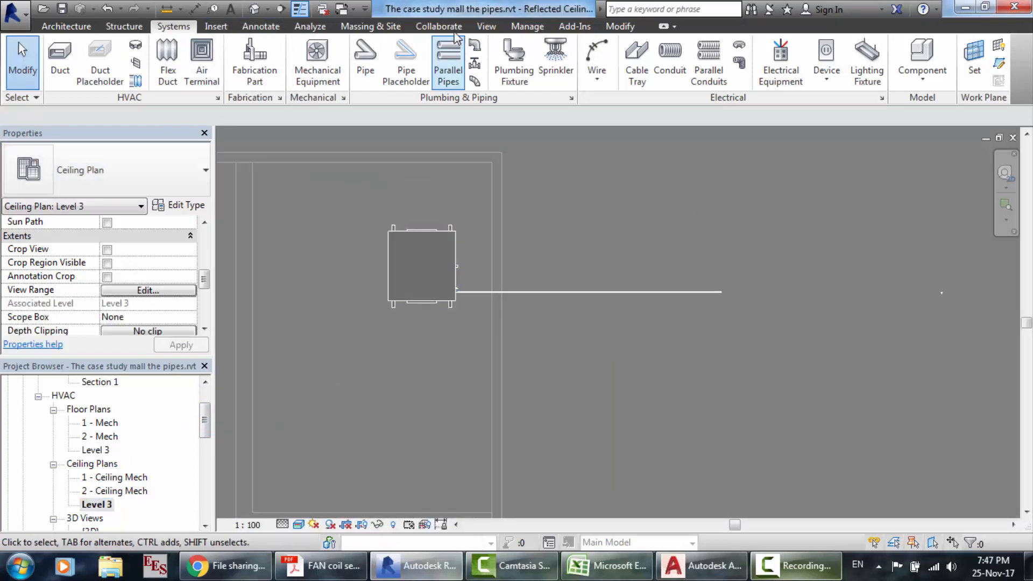
pyautogui.click(485, 27)
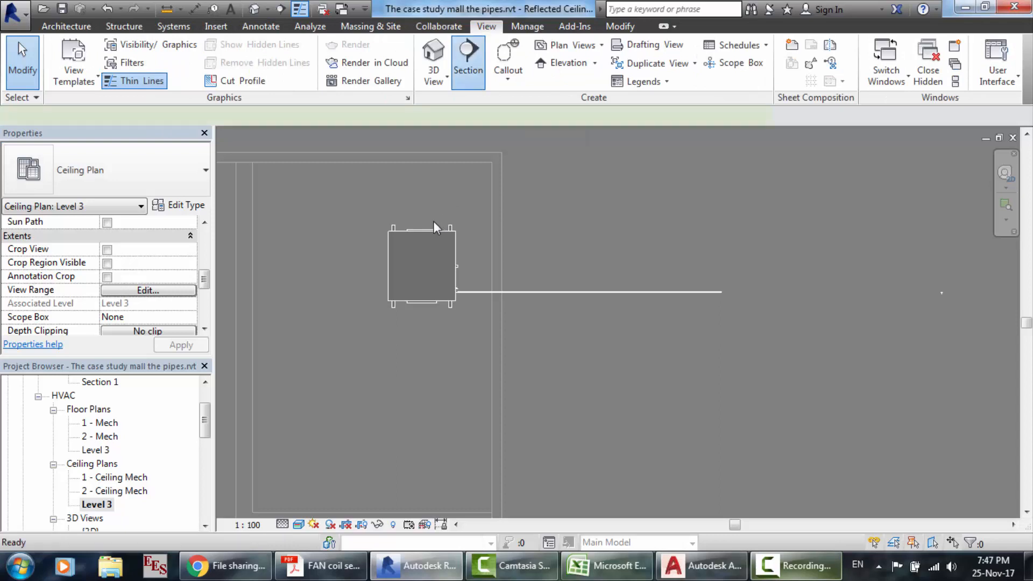
pyautogui.click(468, 60)
pyautogui.click(366, 315)
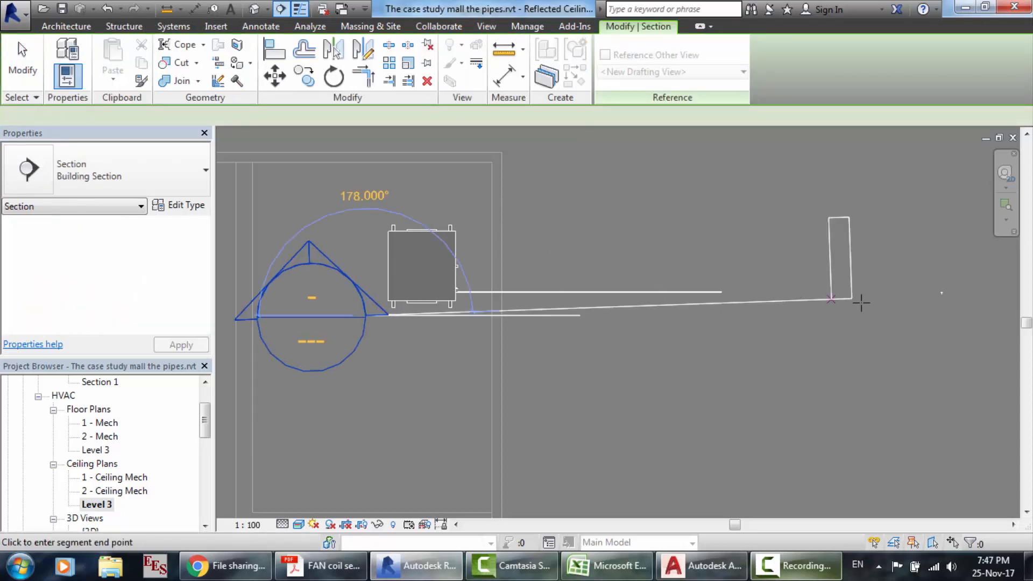
pyautogui.click(873, 315)
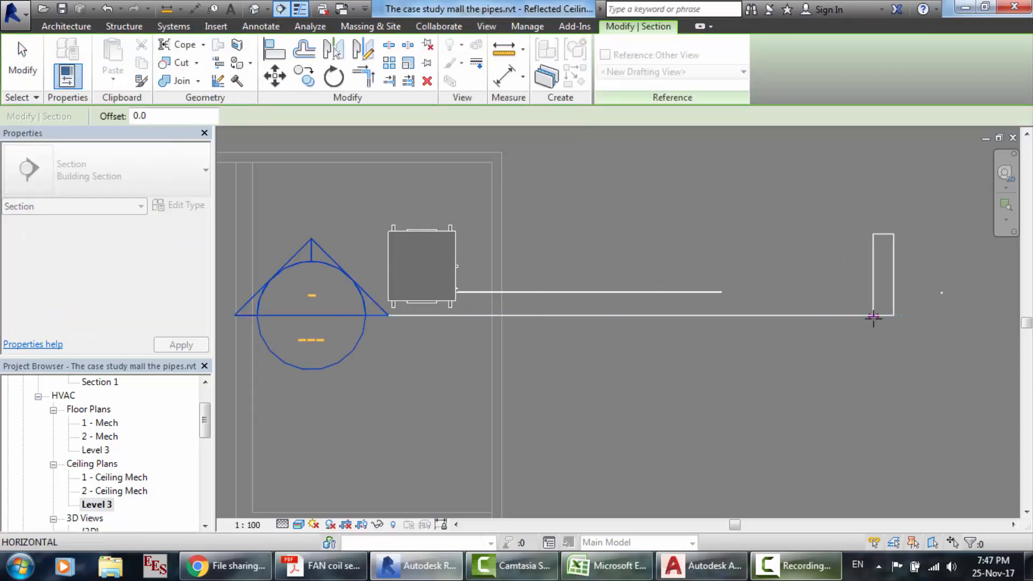
pyautogui.press('Escape')
pyautogui.press('Escape')
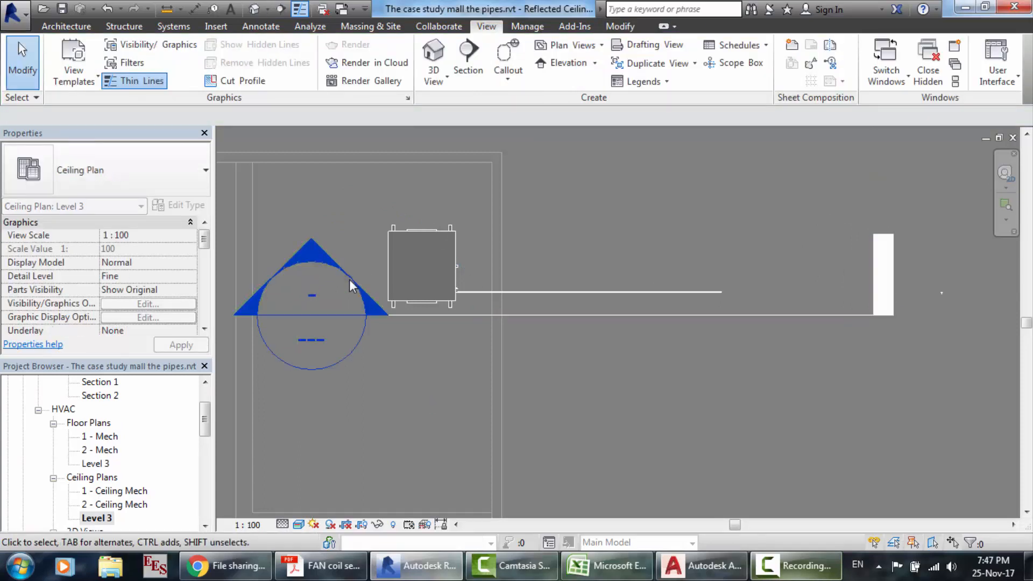
# - Open the new section view and extend the top unit's branch pipe horizontally to the section's crop boundary with a 1/4" pipe
pyautogui.doubleClick(315, 256)
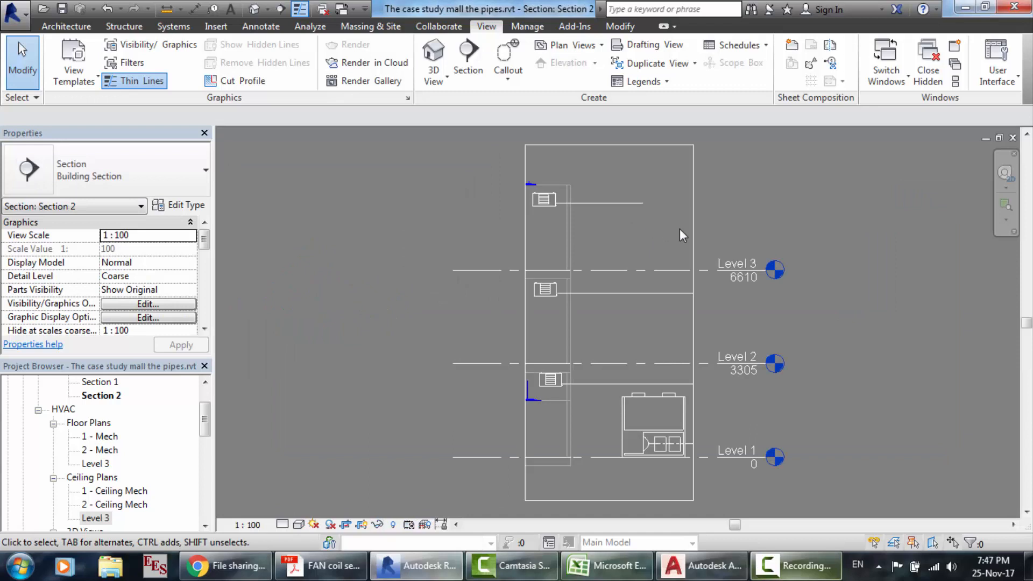
pyautogui.scroll(2, 680, 228)
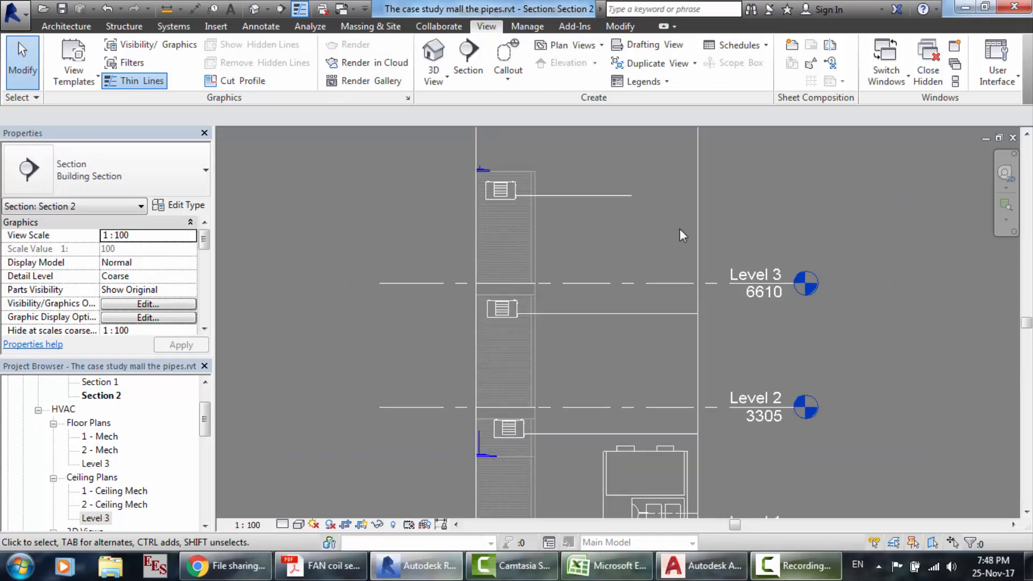
pyautogui.scroll(1, 680, 228)
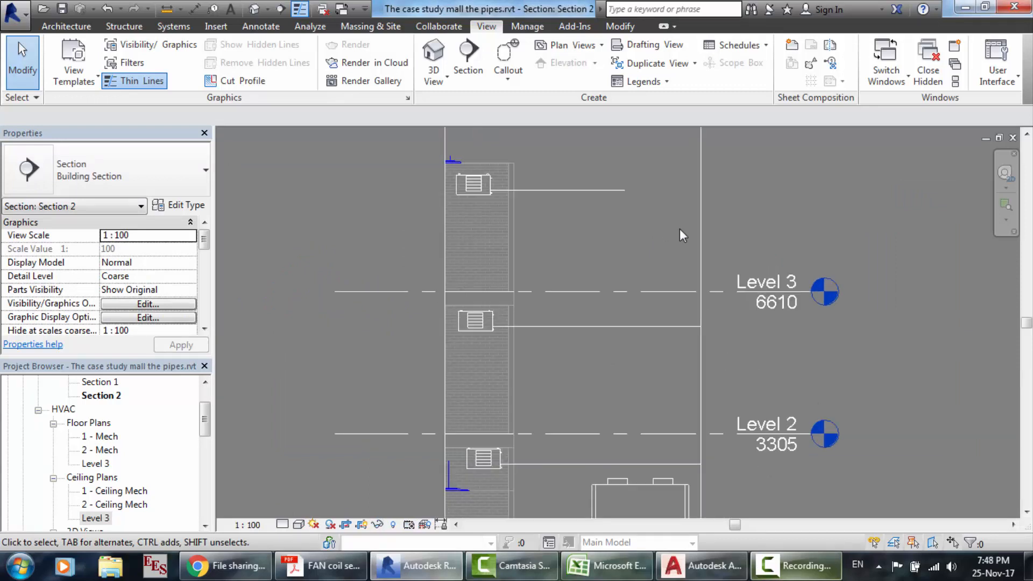
pyautogui.scroll(2, 551, 157)
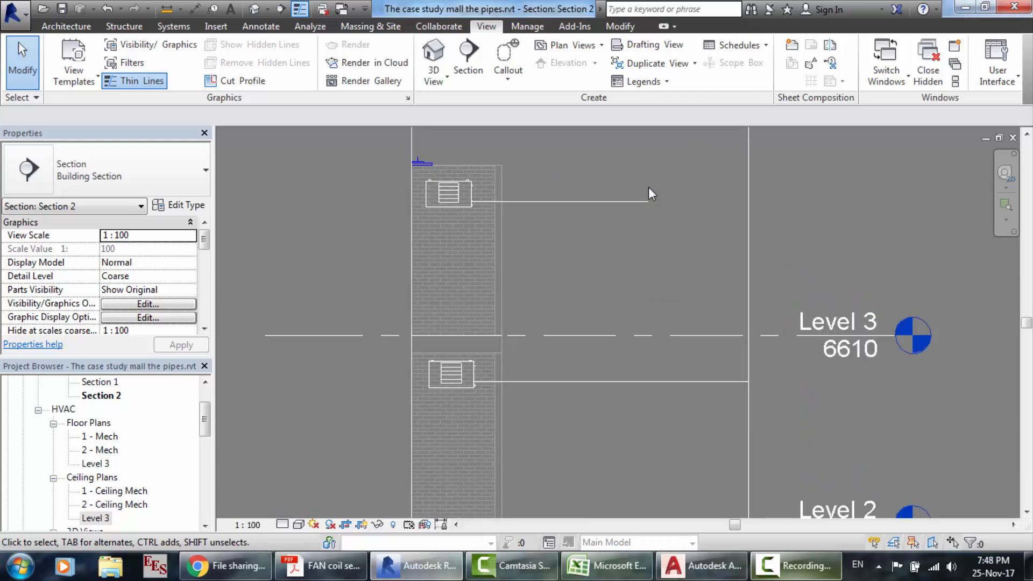
pyautogui.scroll(1, 649, 189)
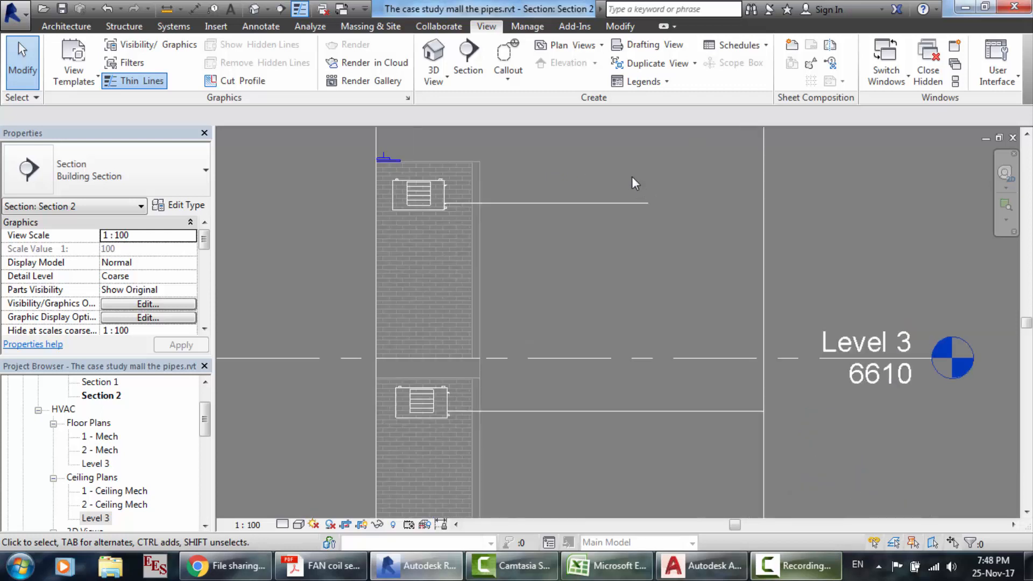
pyautogui.click(173, 26)
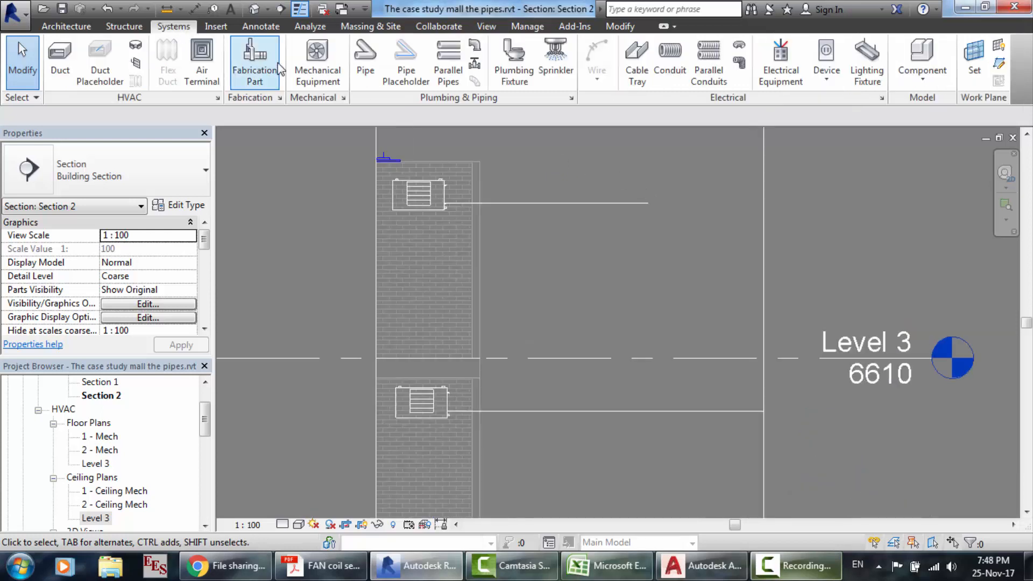
pyautogui.click(375, 73)
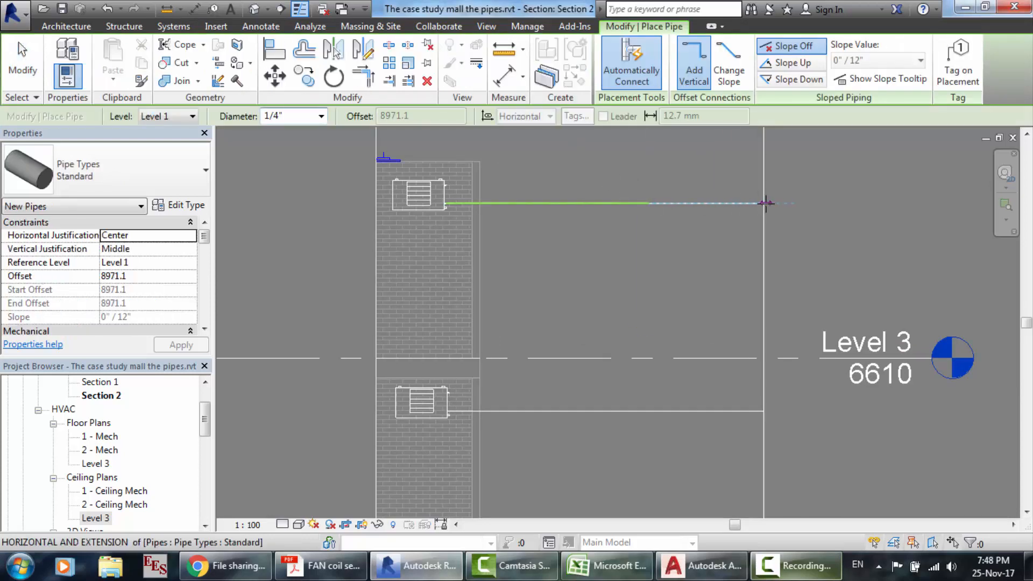
pyautogui.click(762, 203)
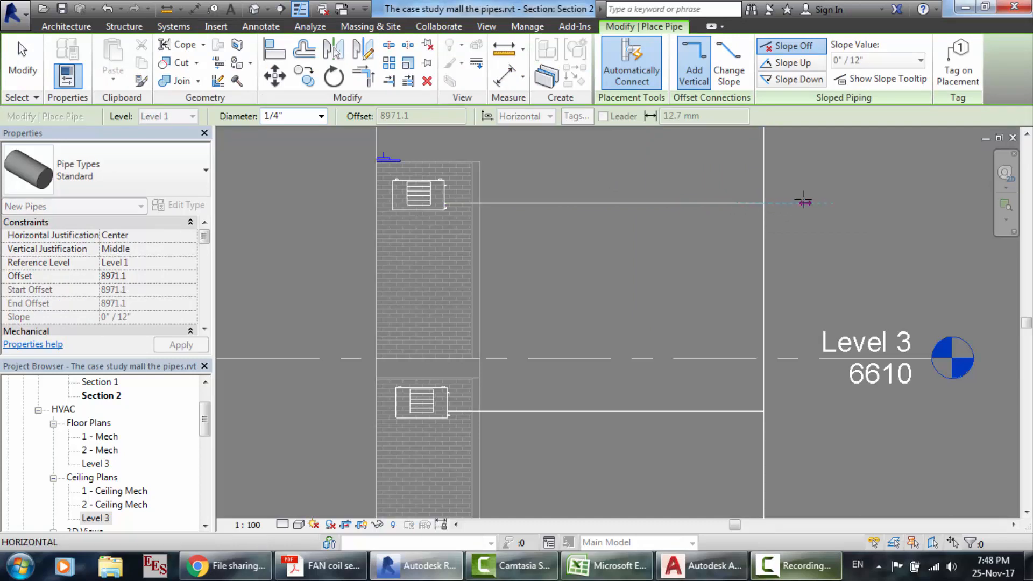
pyautogui.press('Escape')
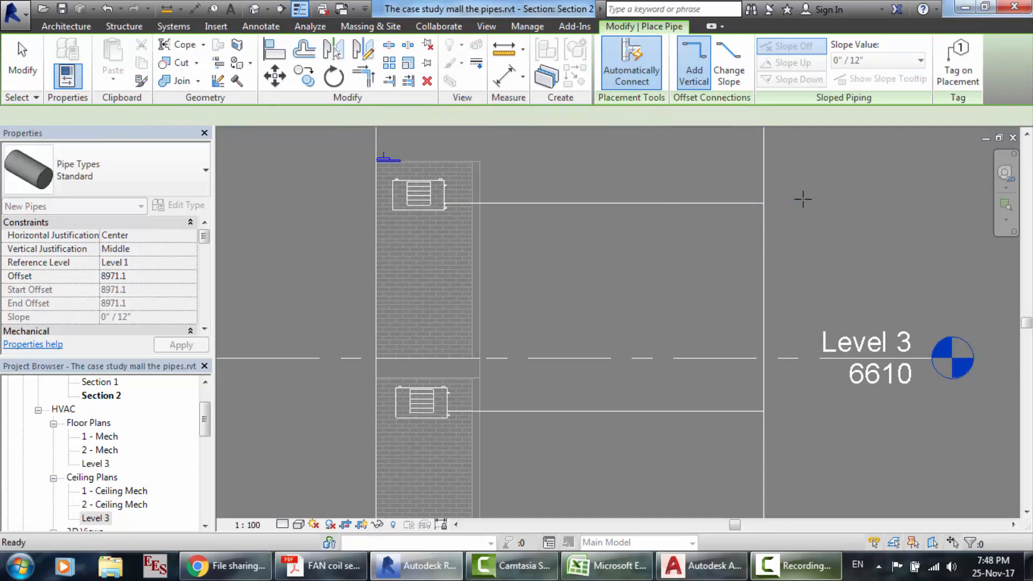
# - In the 3D view, try to draw a 1/4" pipe from the top branch pipe's end to the riser's upper end
pyautogui.click(256, 10)
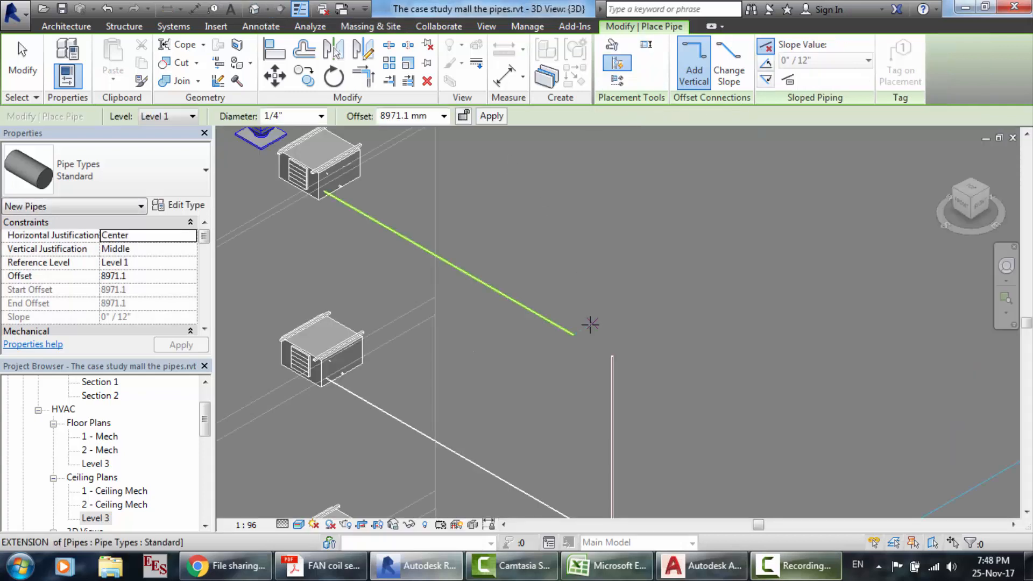
pyautogui.click(574, 334)
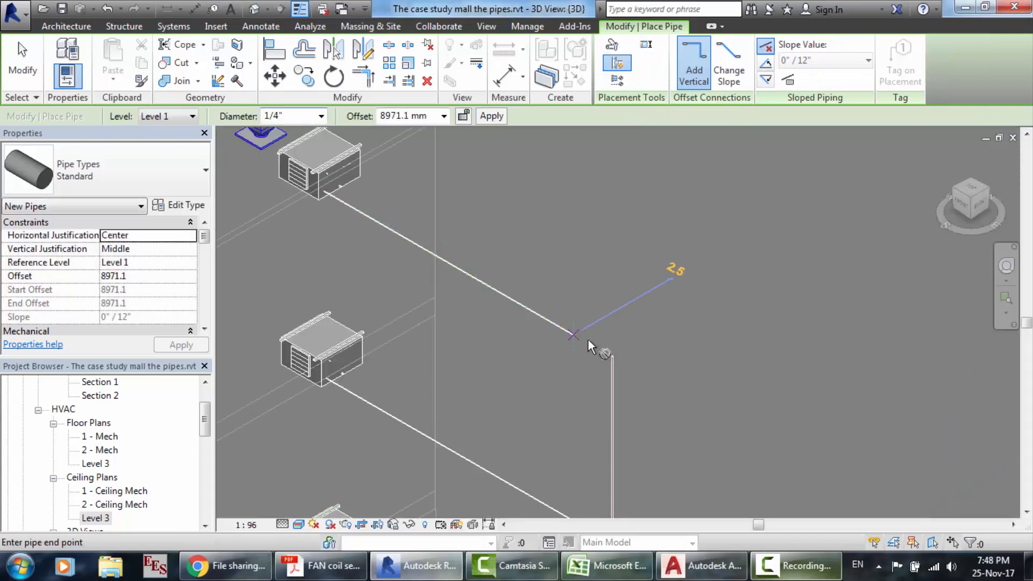
pyautogui.click(612, 355)
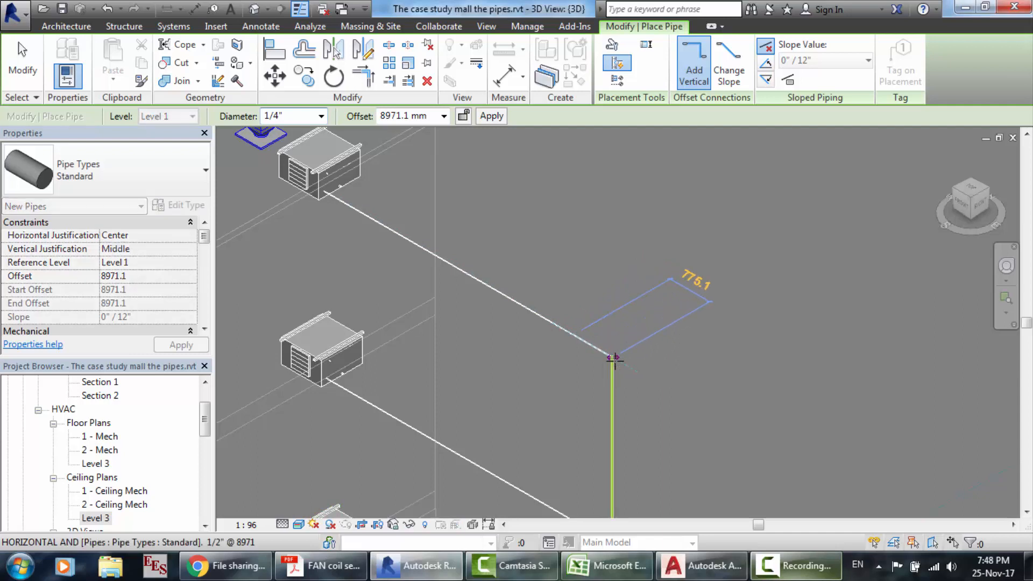
pyautogui.scroll(3, 610, 350)
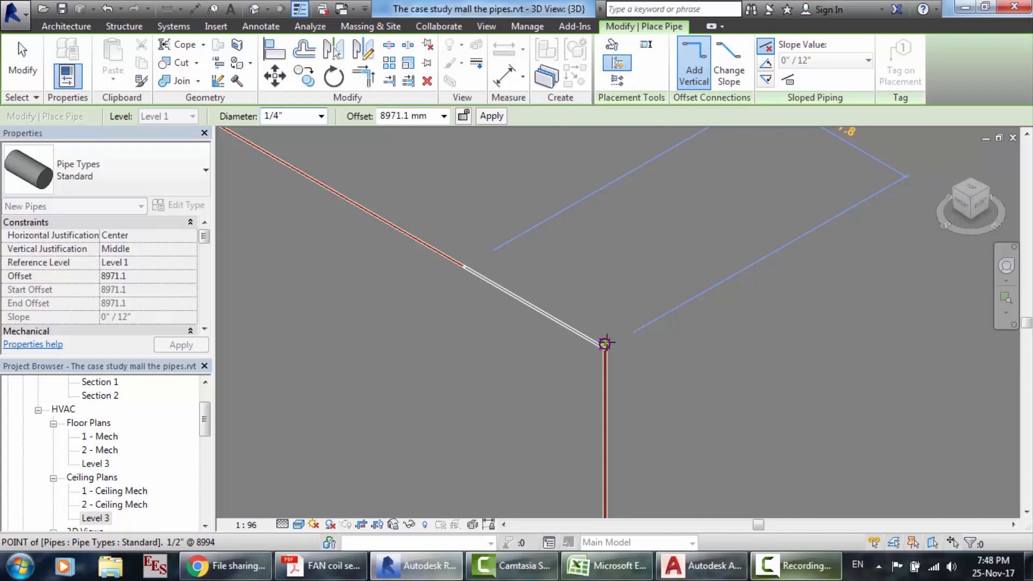
pyautogui.click(605, 342)
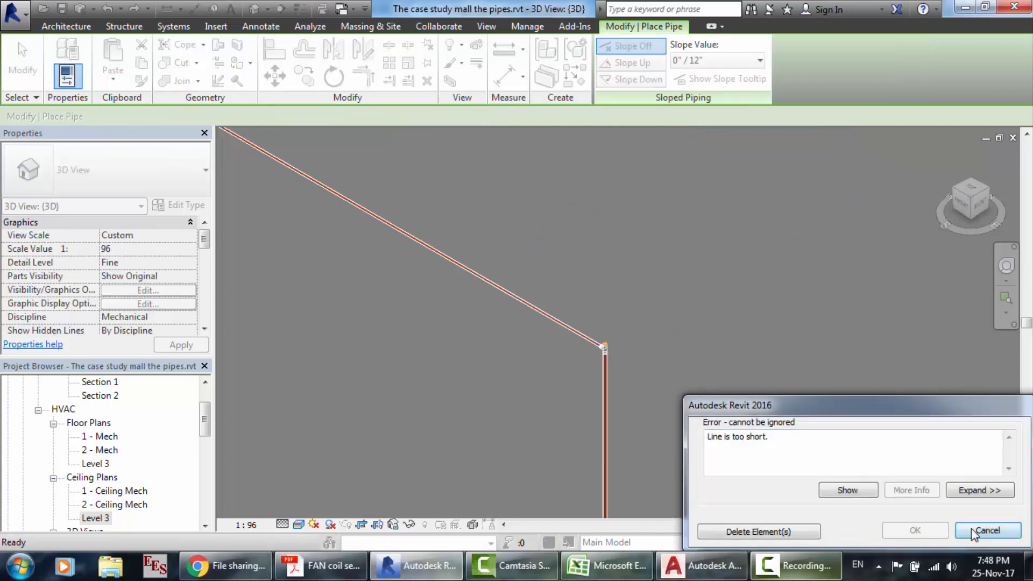
pyautogui.click(984, 530)
pyautogui.press('Escape')
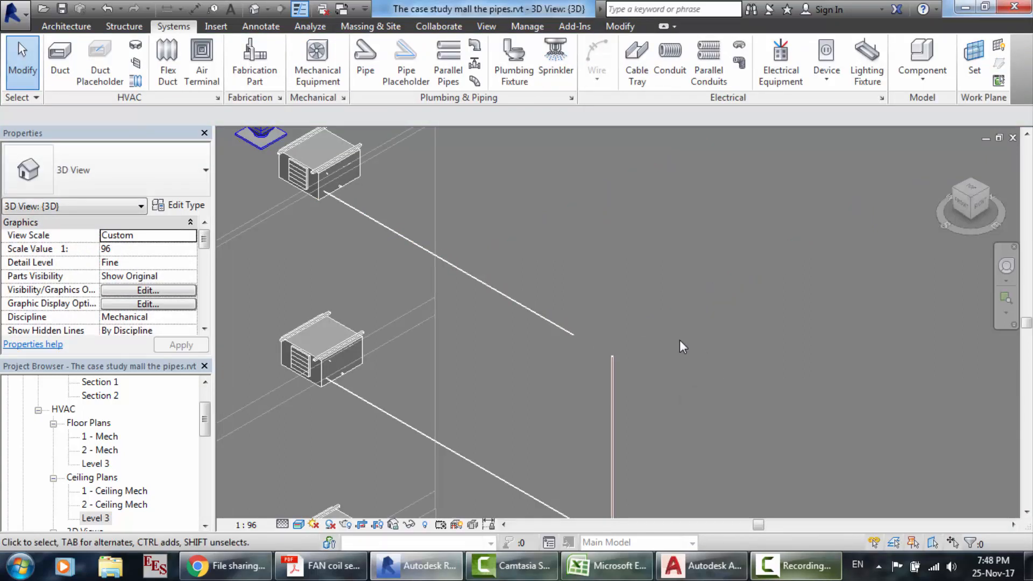
# - Examine the top branch pipe and the riser in the 3D view, including from above, to check their alignment
pyautogui.scroll(2, 673, 379)
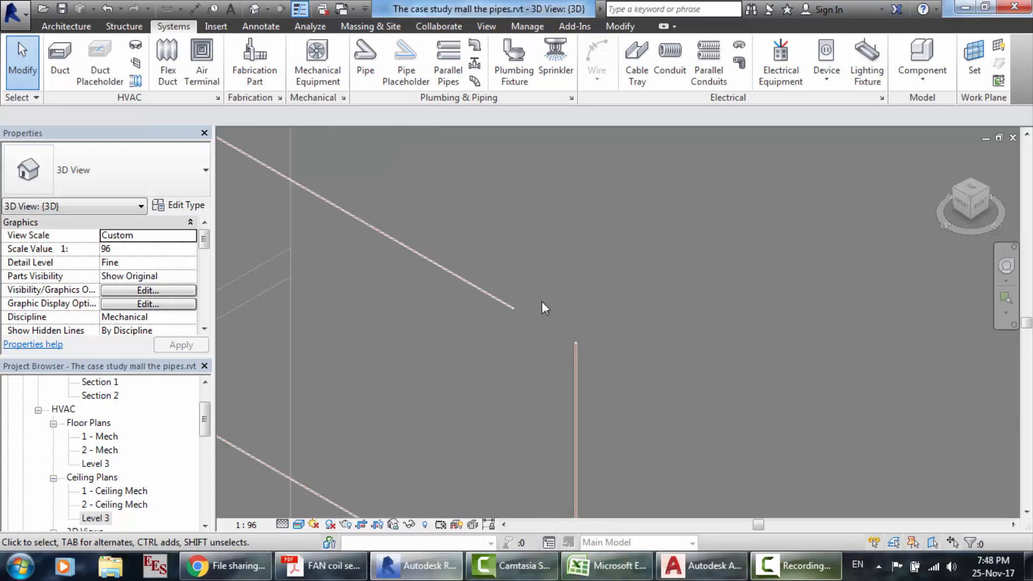
pyautogui.scroll(2, 542, 303)
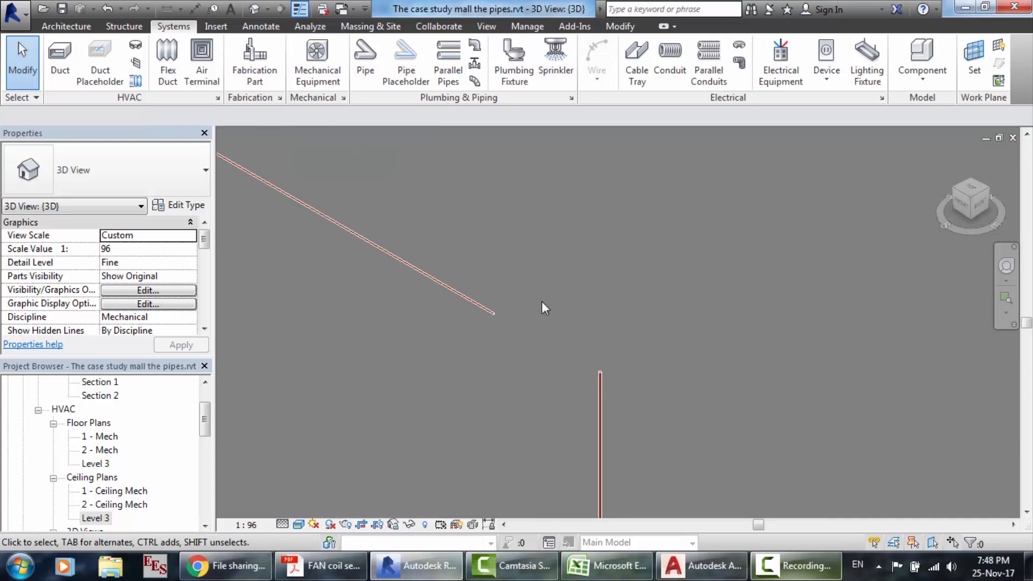
pyautogui.click(974, 188)
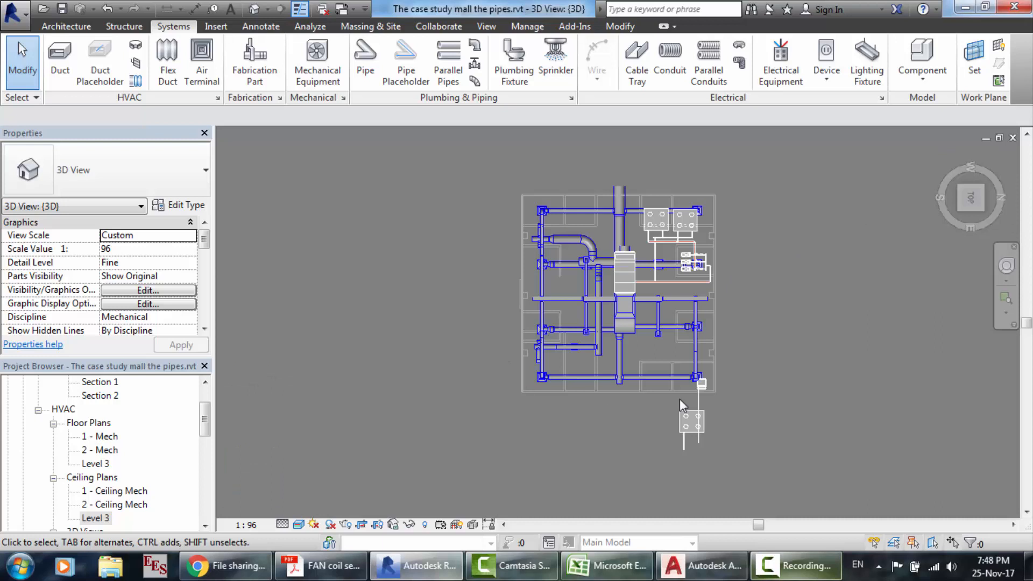
pyautogui.scroll(5, 750, 422)
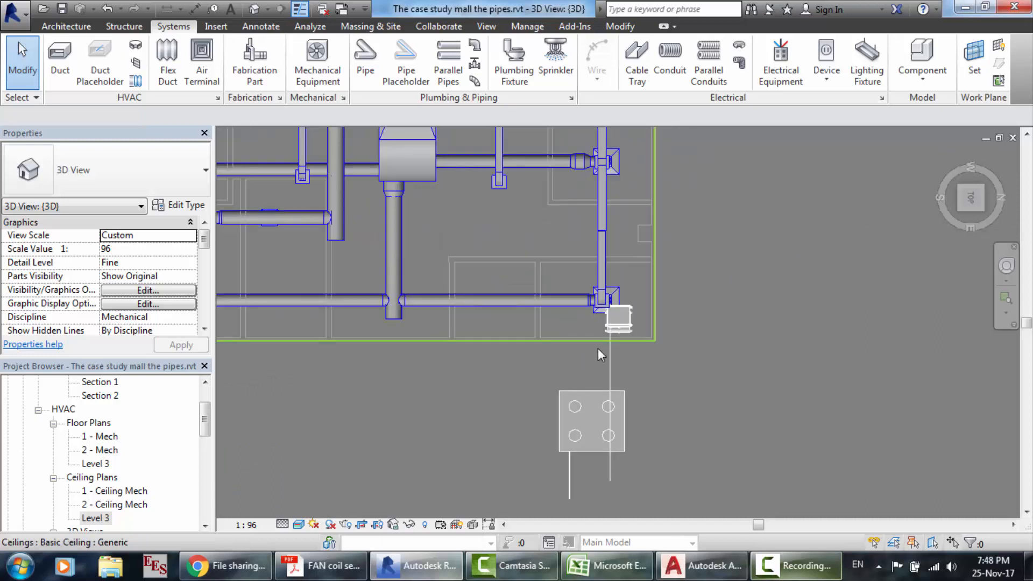
pyautogui.scroll(5, 598, 347)
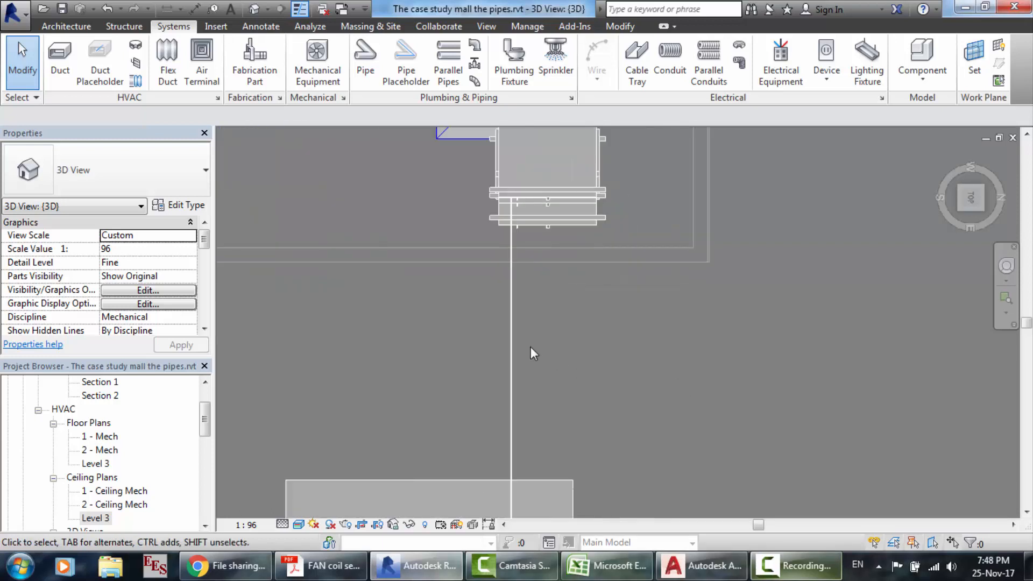
pyautogui.scroll(-3, 531, 348)
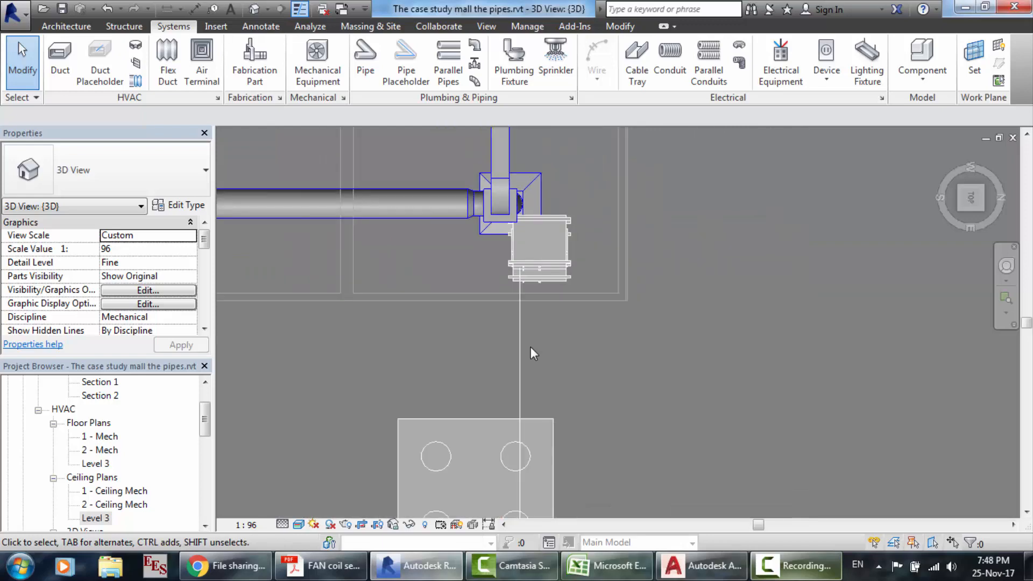
pyautogui.click(946, 156)
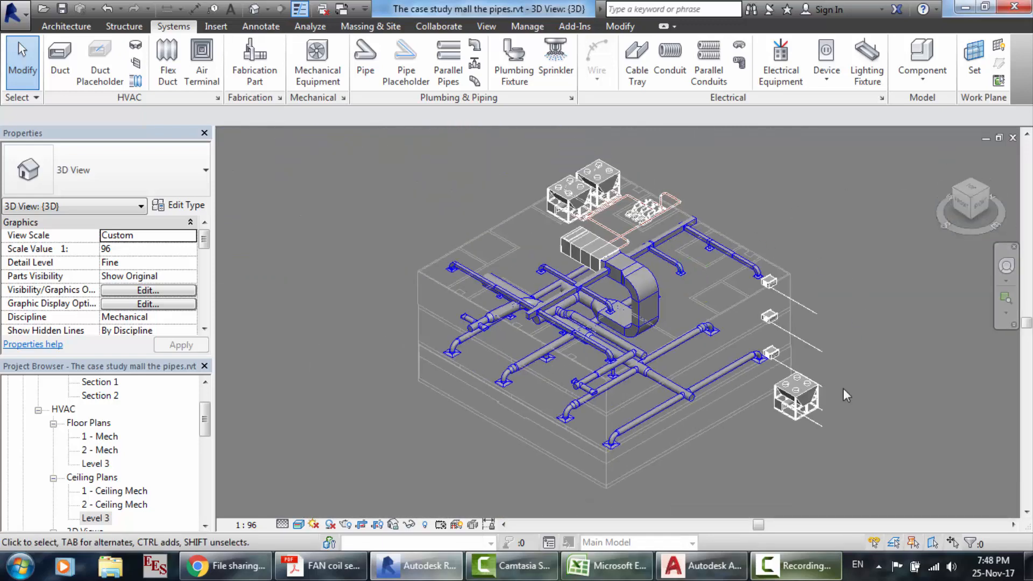
# - Return to the Level 3 ceiling plan and delete the Section 2 view
pyautogui.click(149, 416)
pyautogui.scroll(1, 149, 417)
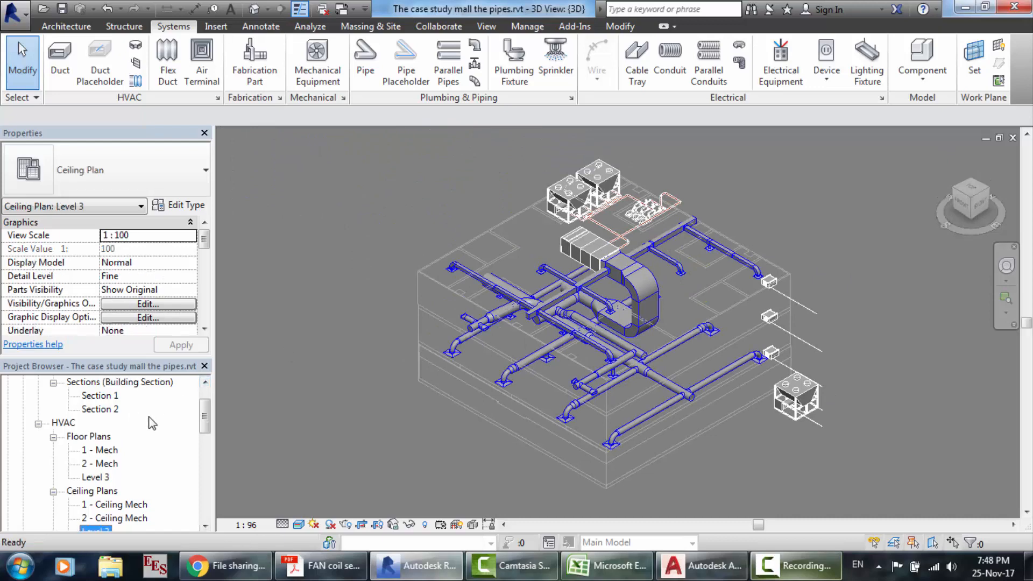
pyautogui.scroll(1, 130, 417)
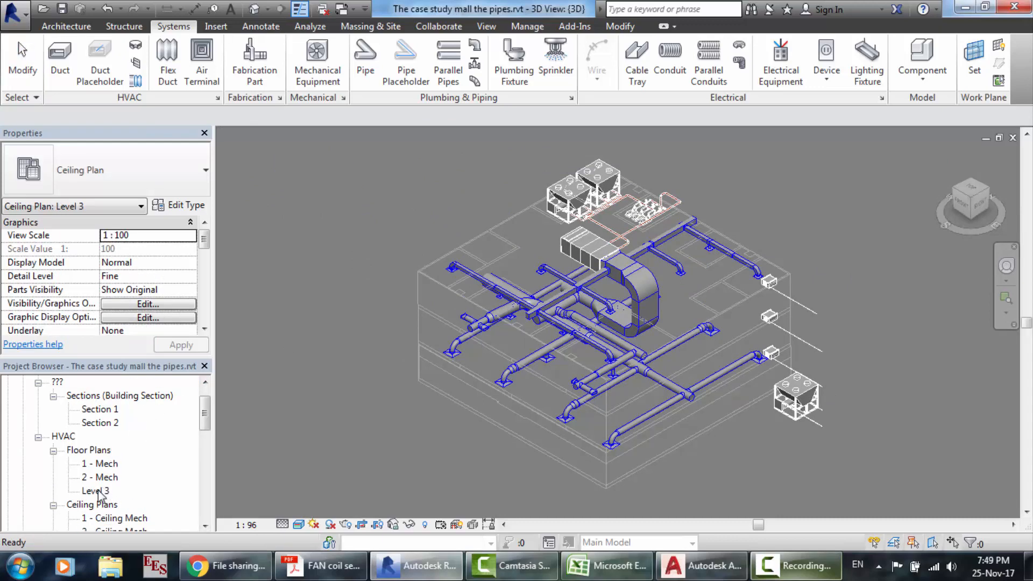
pyautogui.scroll(-2, 99, 496)
pyautogui.doubleClick(96, 519)
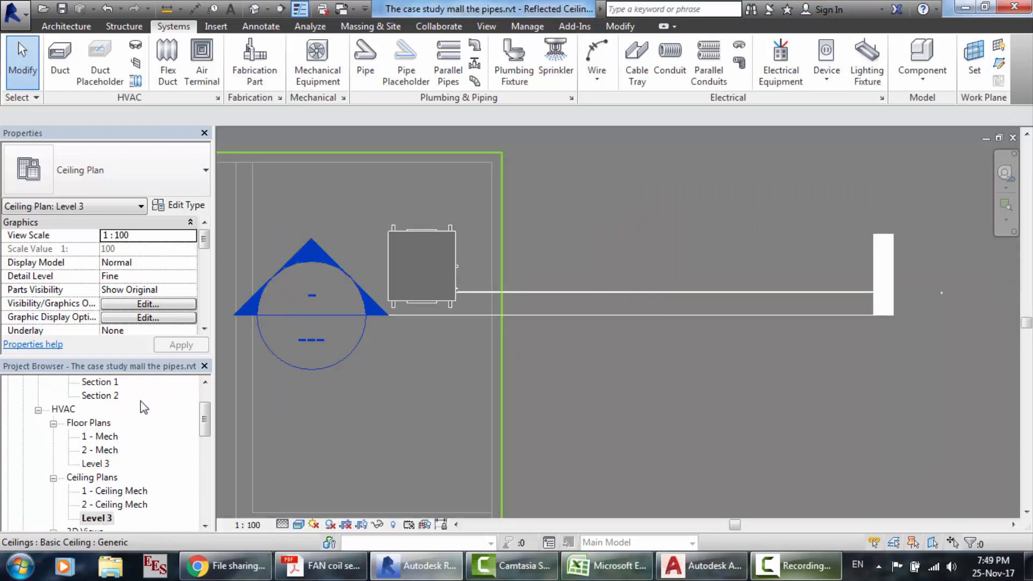
pyautogui.click(107, 396)
pyautogui.press('Delete')
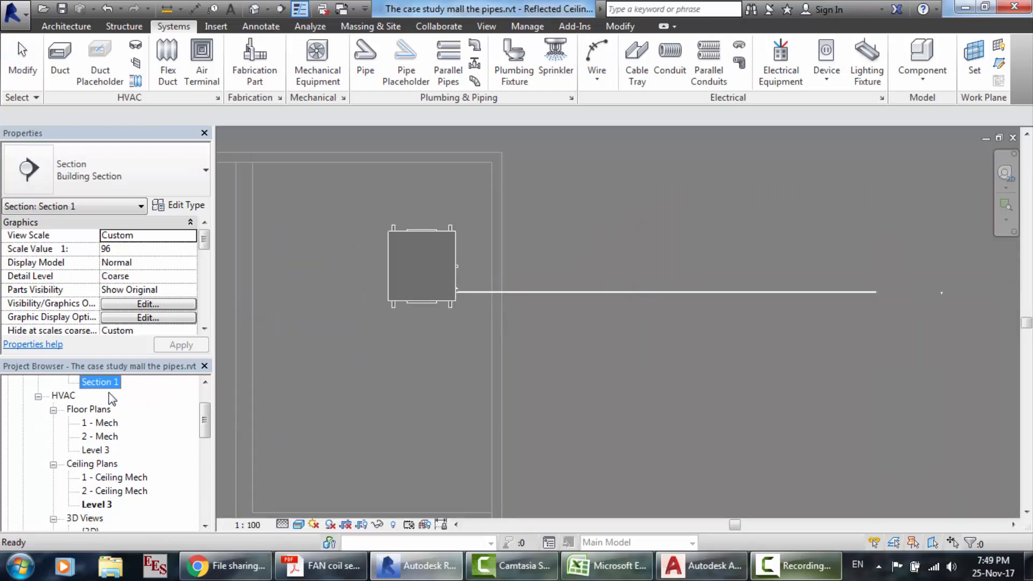
pyautogui.press('Escape')
pyautogui.scroll(-4, 638, 389)
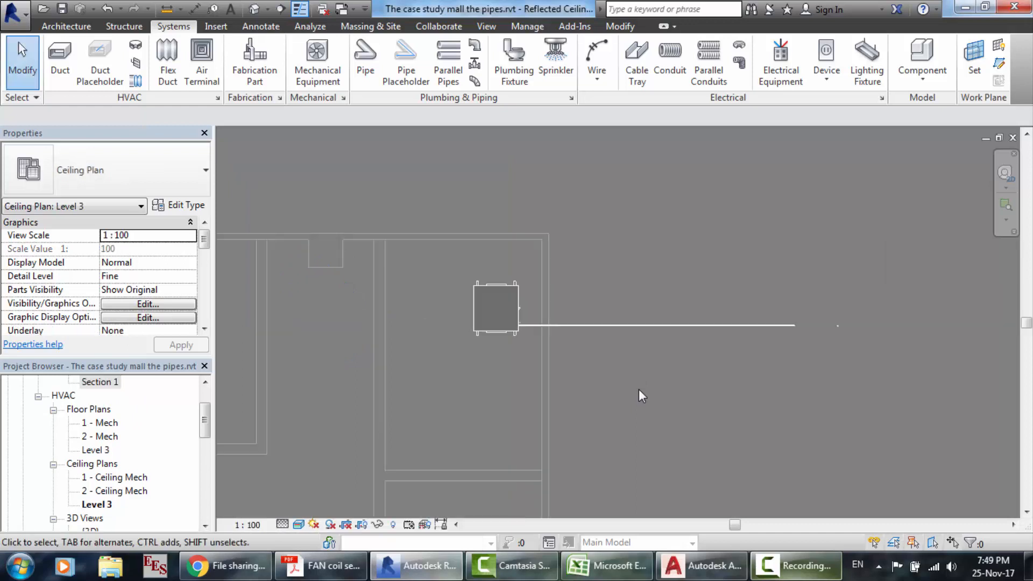
# - Draw a longer horizontal building section just below the unit, extending well past the riser and looking towards the branch pipe
pyautogui.click(486, 28)
pyautogui.click(476, 48)
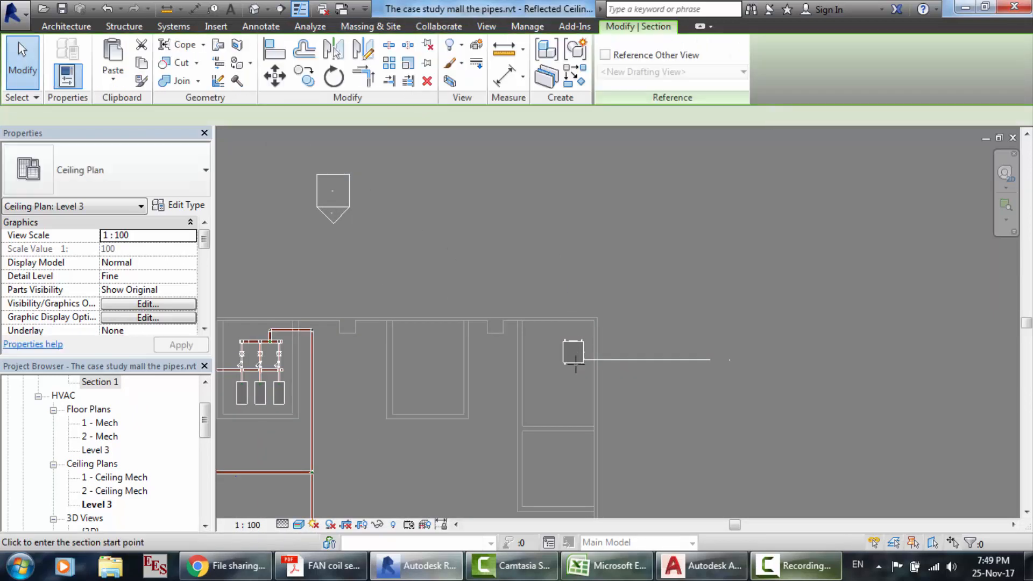
pyautogui.click(598, 384)
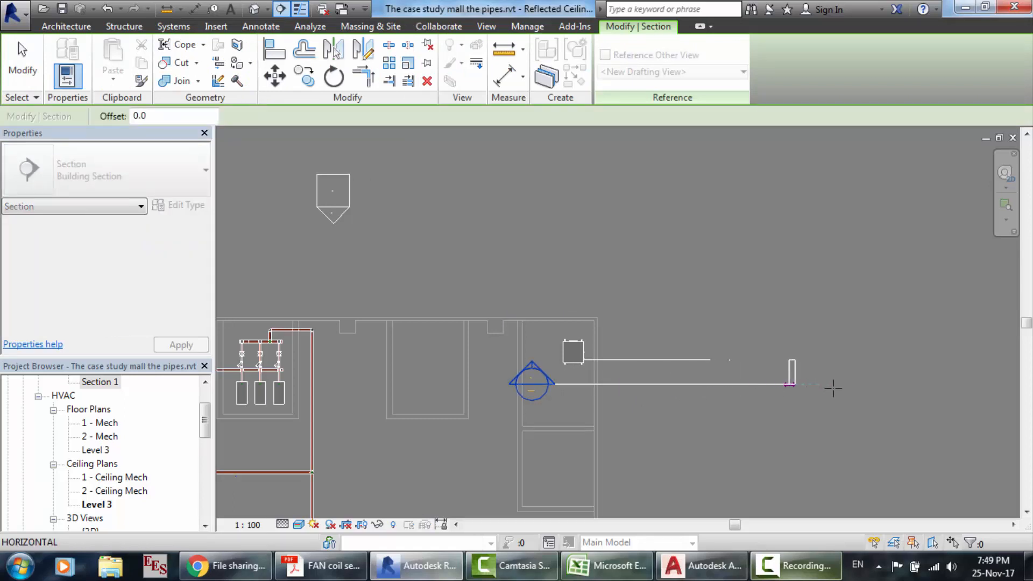
pyautogui.click(877, 390)
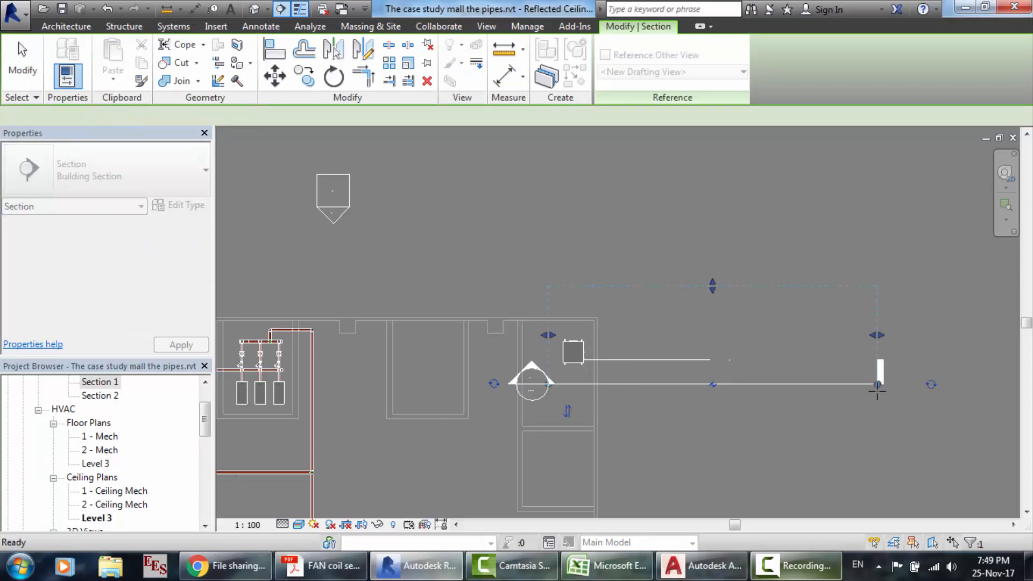
pyautogui.press('Escape')
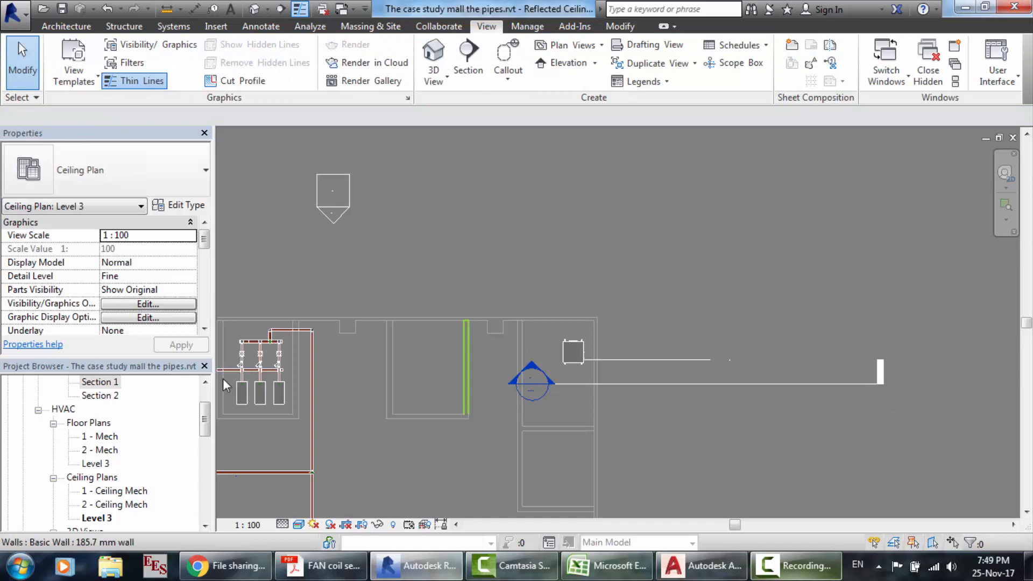
# - Open the new section view and inspect the gap between the top branch pipe's end and the riser's upper end
pyautogui.doubleClick(109, 395)
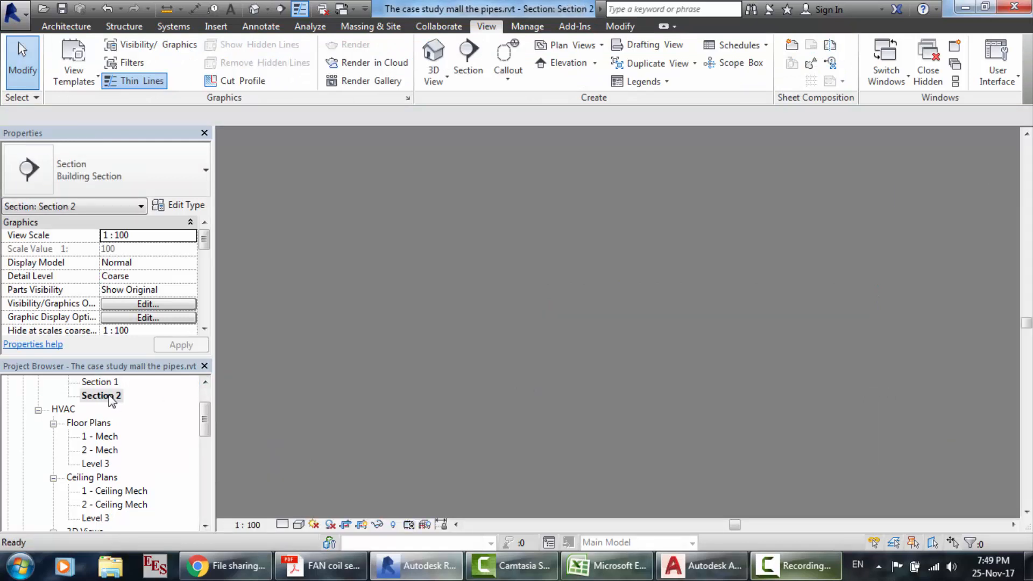
pyautogui.scroll(4, 695, 206)
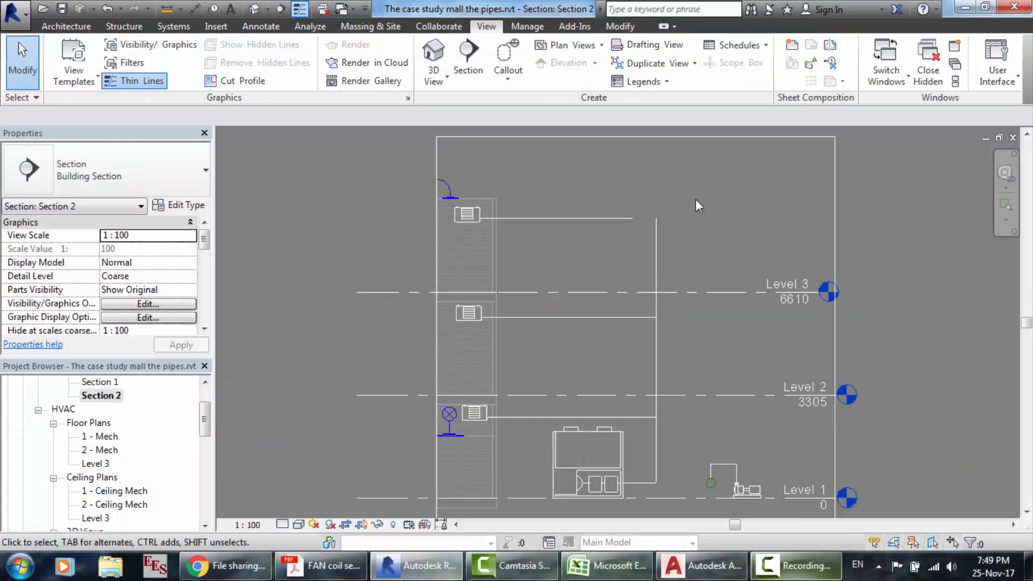
pyautogui.scroll(2, 695, 200)
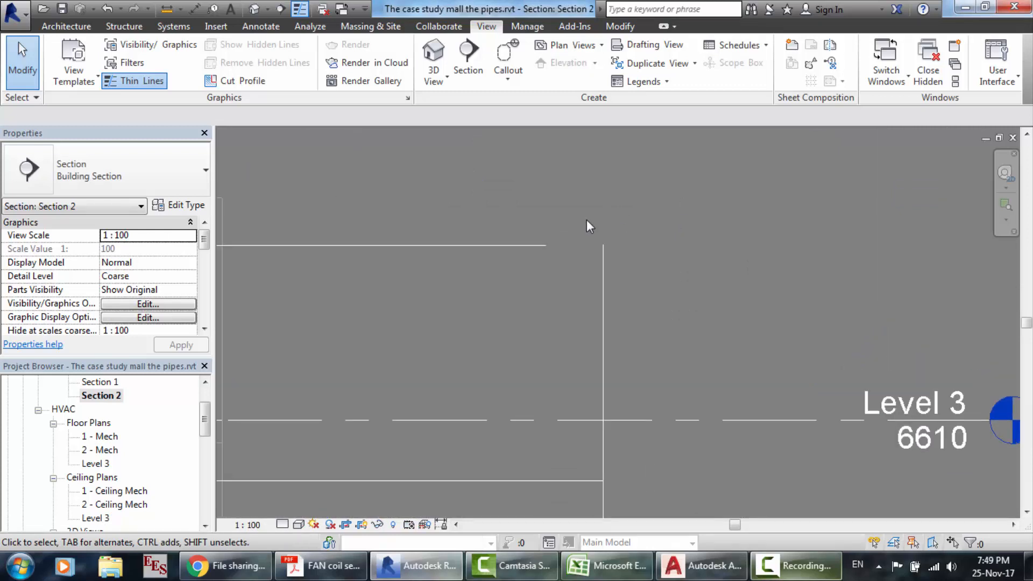
pyautogui.scroll(3, 588, 221)
pyautogui.scroll(3, 586, 219)
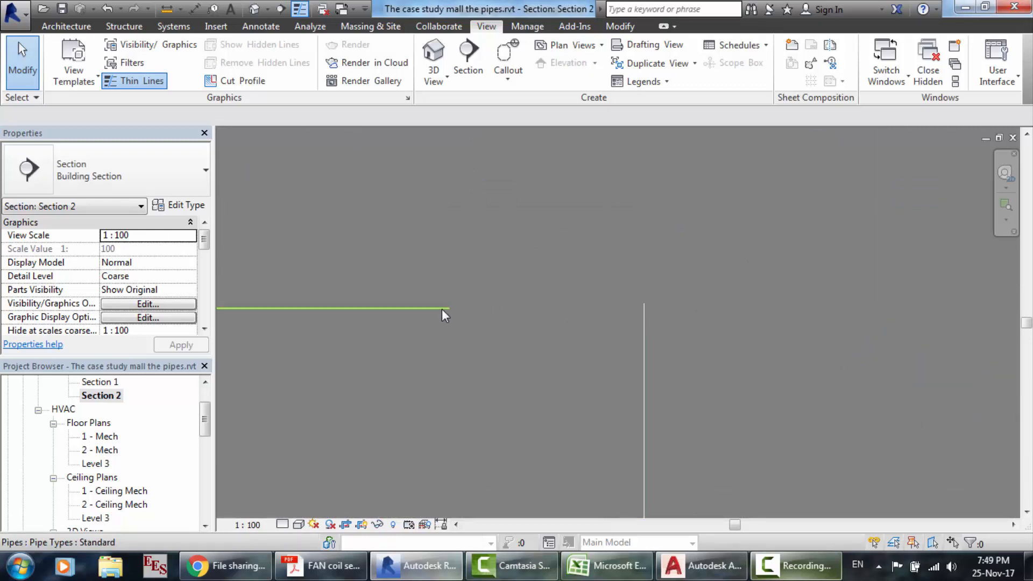
# - Measure the distance between the top branch pipe's open end and the riser's upper end in the section view
pyautogui.click(441, 309)
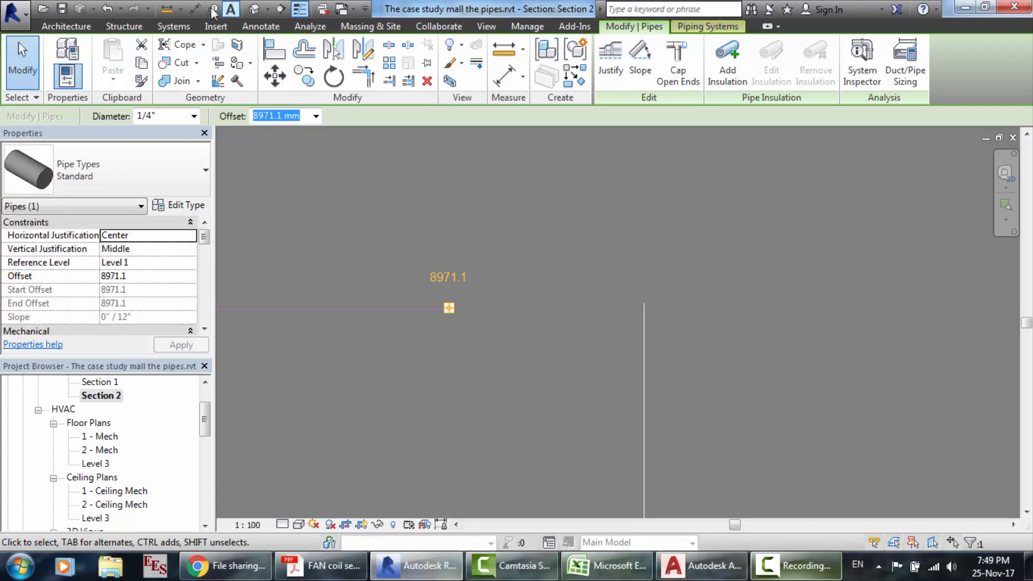
pyautogui.click(172, 6)
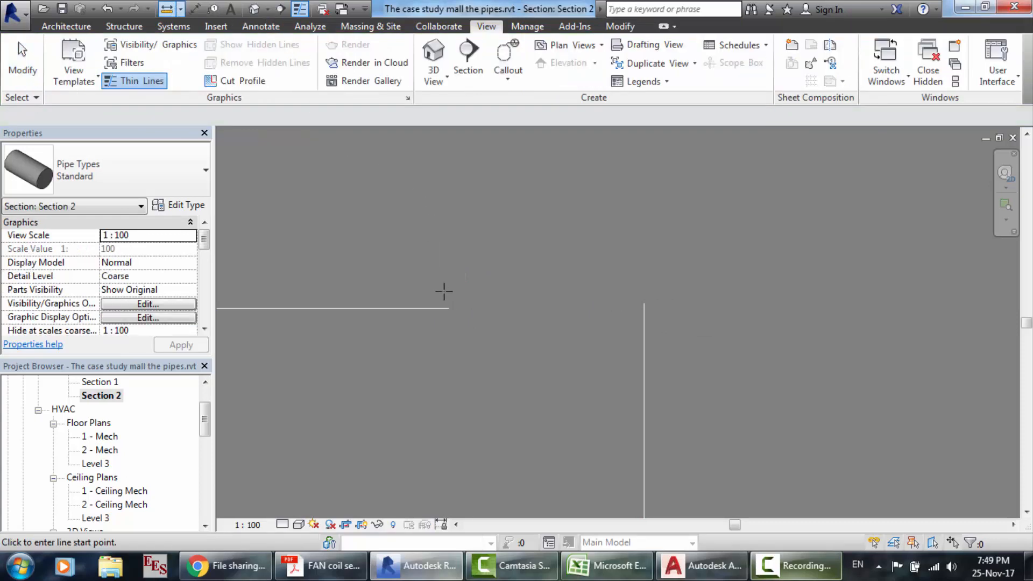
pyautogui.click(449, 308)
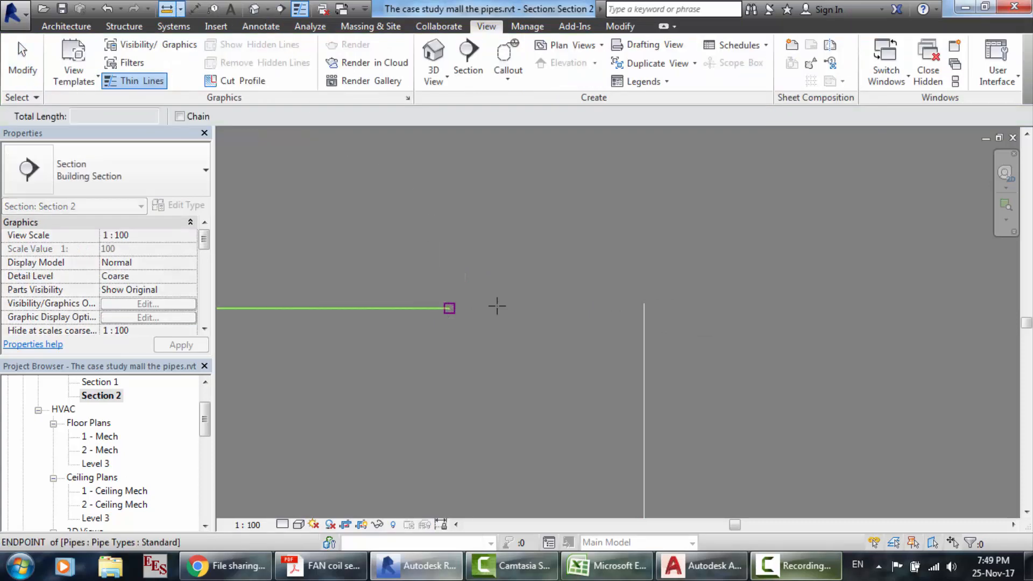
pyautogui.click(643, 303)
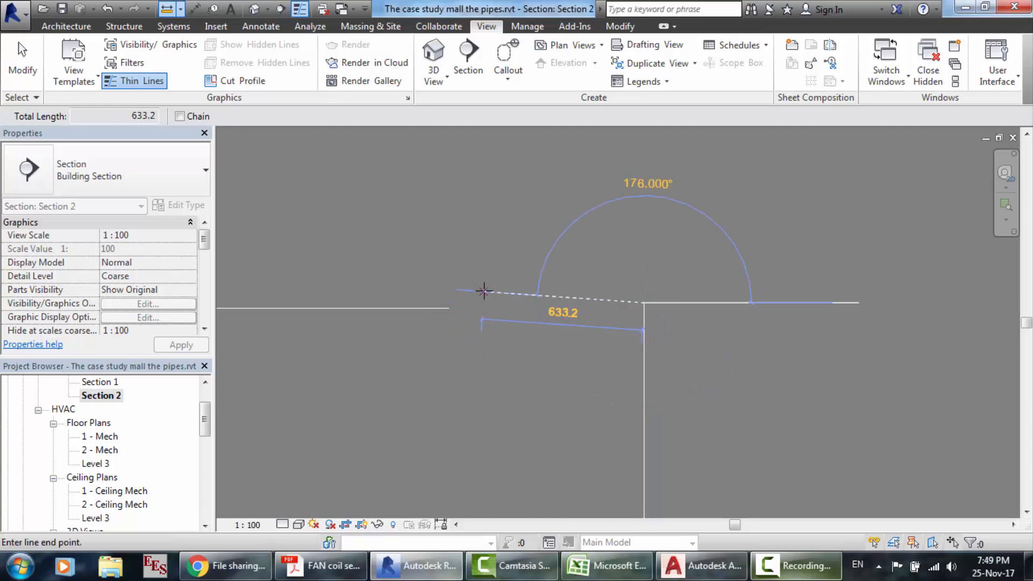
pyautogui.press('Escape')
pyautogui.press('Escape')
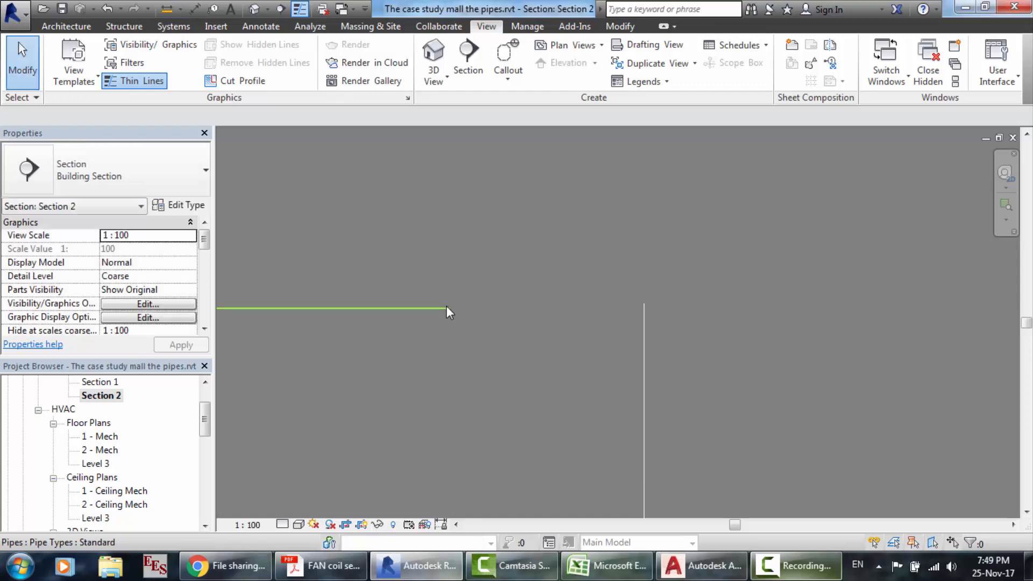
# - Try to extend the top branch pipe with a horizontal pipe running from its open end past the riser
pyautogui.scroll(2, 446, 306)
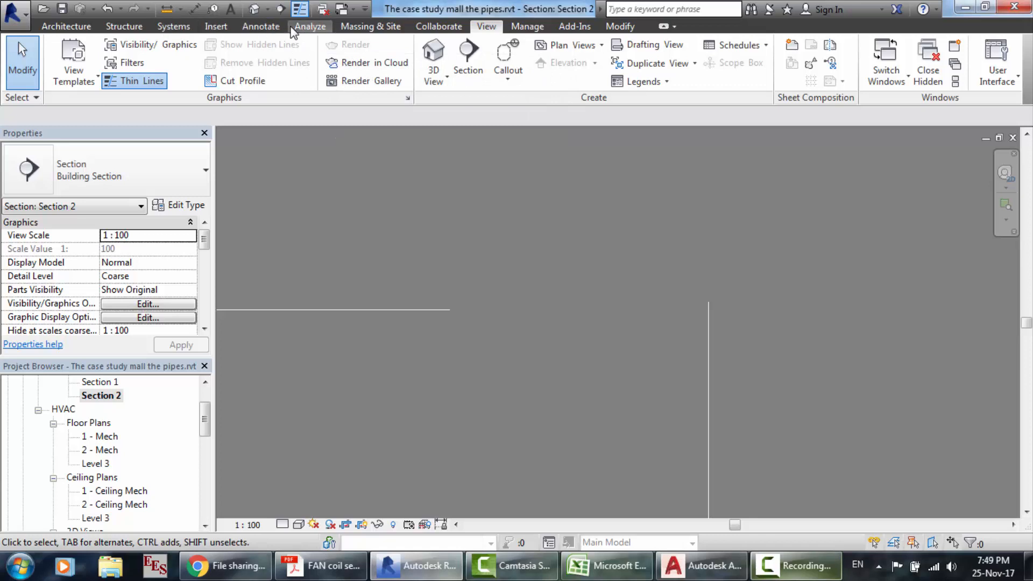
pyautogui.click(171, 26)
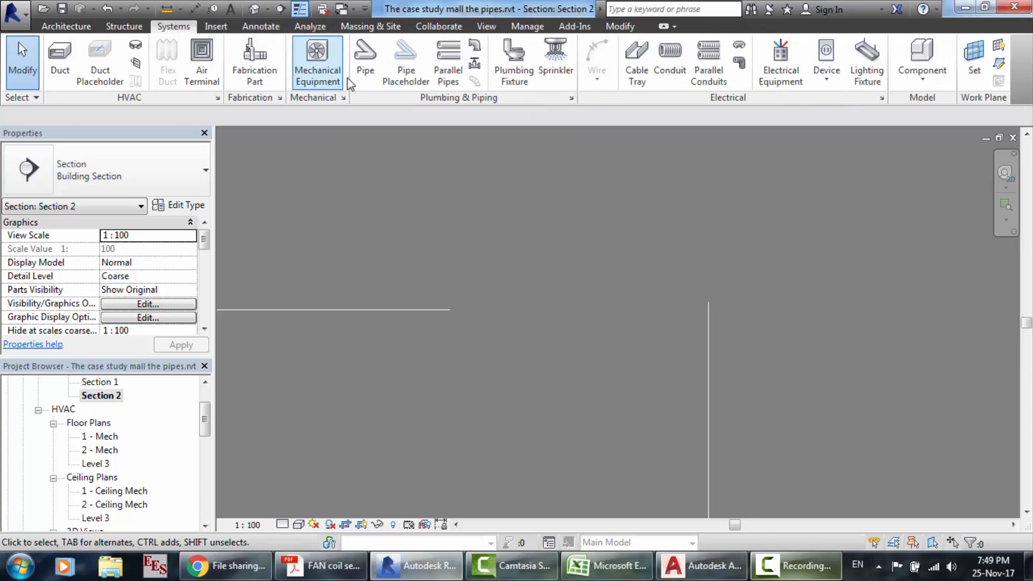
pyautogui.click(363, 63)
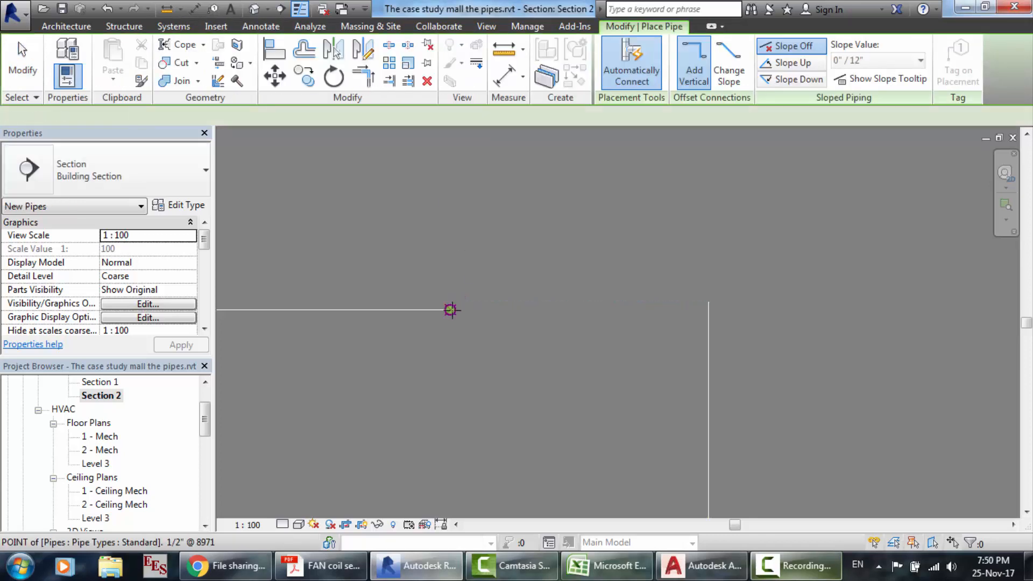
pyautogui.click(452, 309)
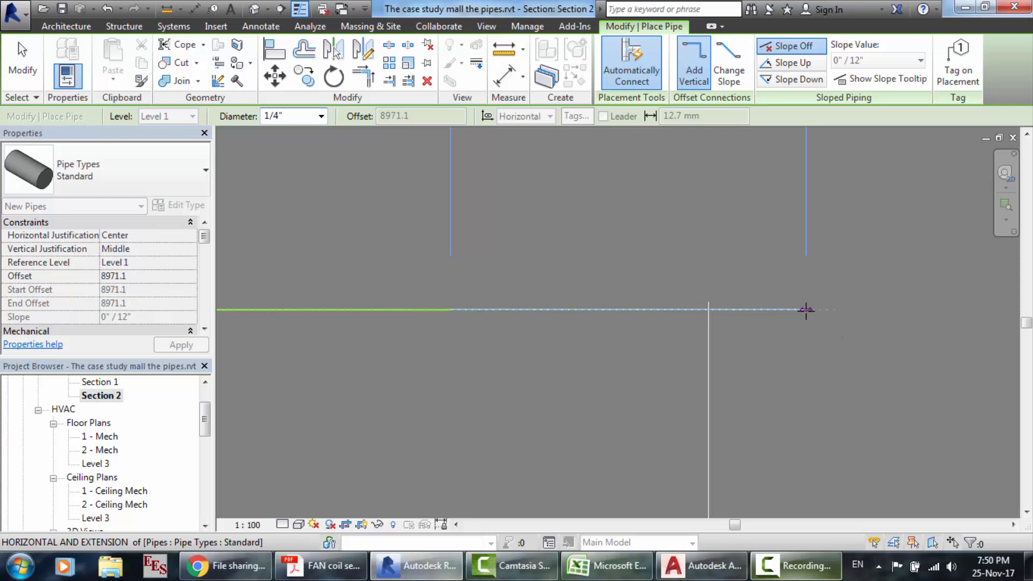
pyautogui.click(806, 309)
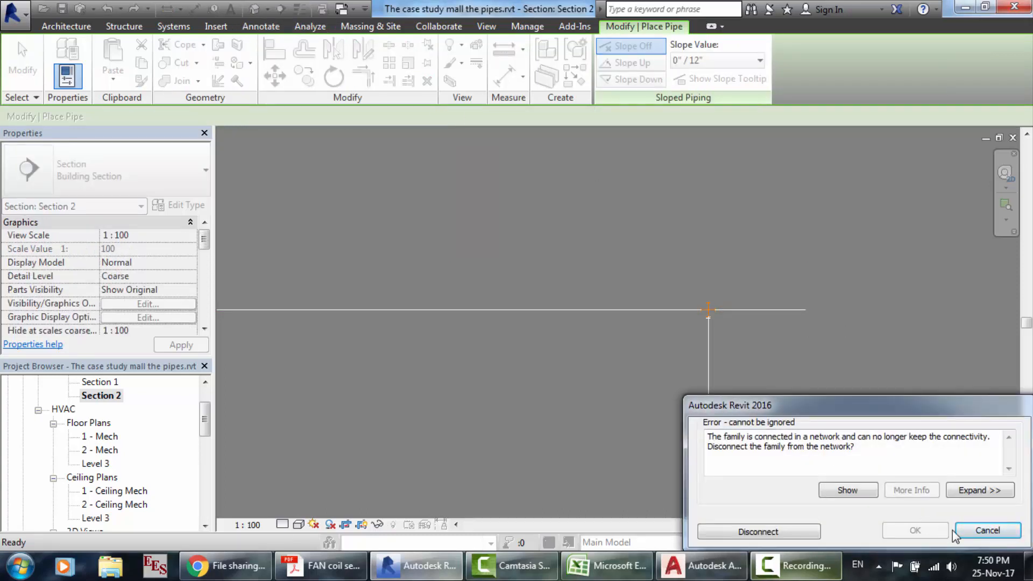
pyautogui.click(971, 532)
pyautogui.press('Escape')
pyautogui.press('Escape')
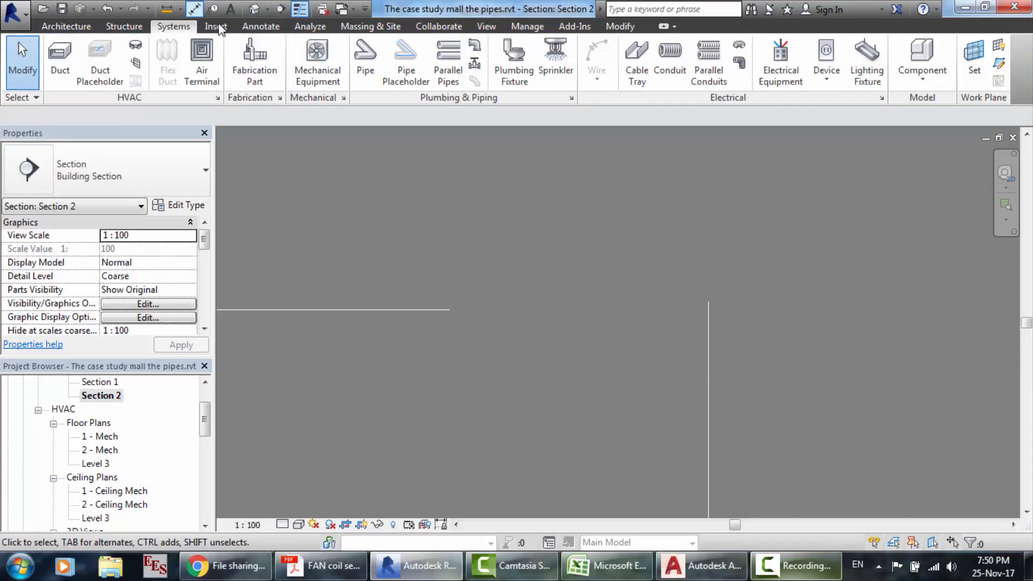
# - Draw a separate horizontal pipe about 280 mm long across the riser's upper end, in line with the top branch pipe
pyautogui.click(364, 54)
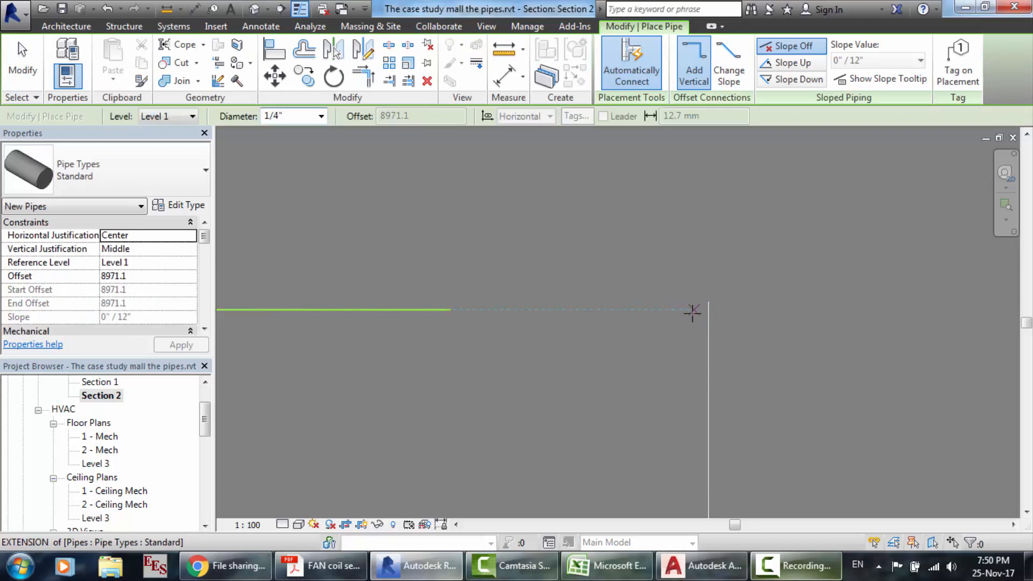
pyautogui.click(692, 311)
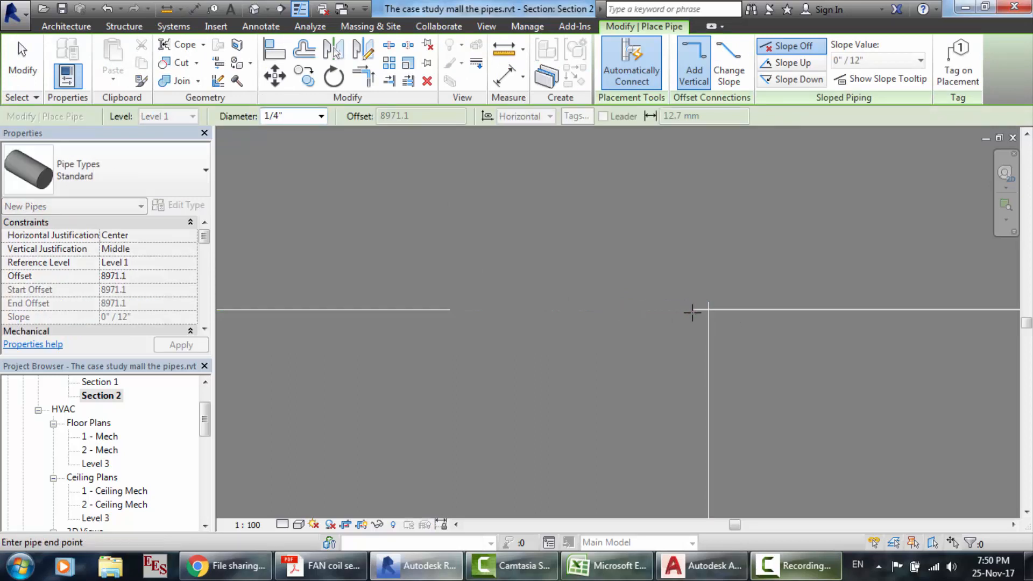
pyautogui.click(788, 307)
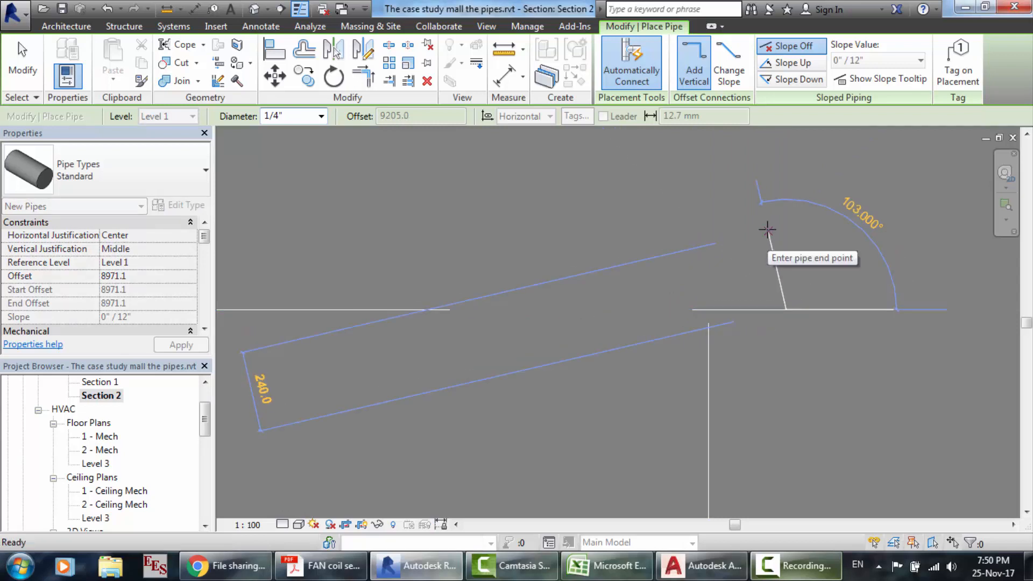
pyautogui.press('Escape')
pyautogui.press('Escape')
pyautogui.press('p')
pyautogui.press('i')
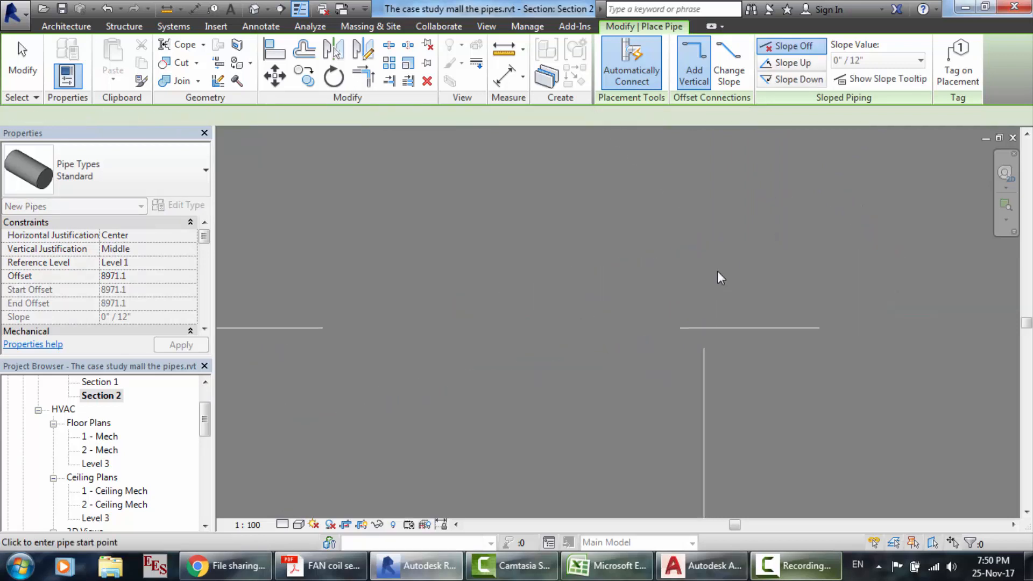
pyautogui.press('Escape')
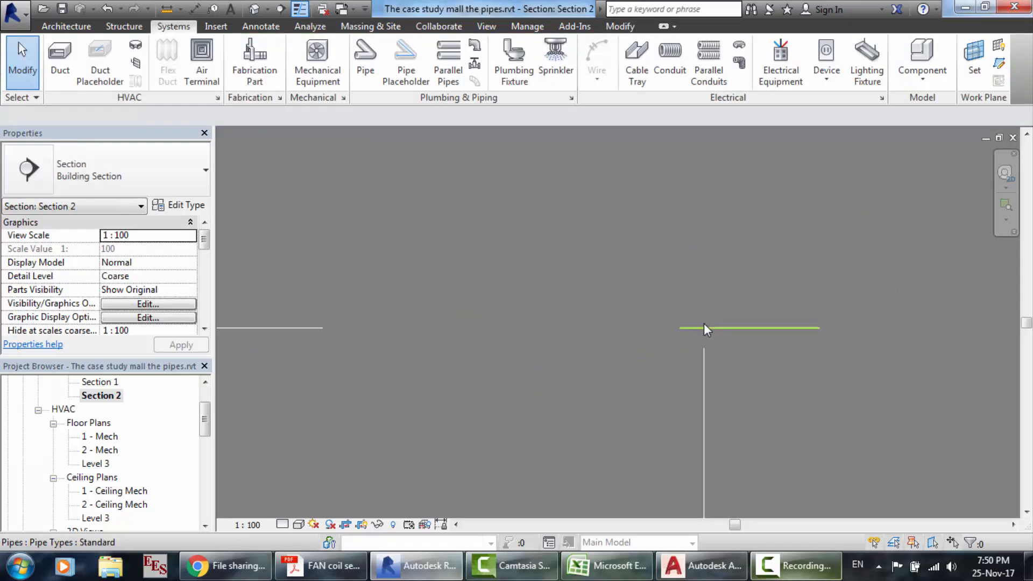
# - Measure the vertical distance from the riser's upper end to the short horizontal pipe
pyautogui.click(167, 9)
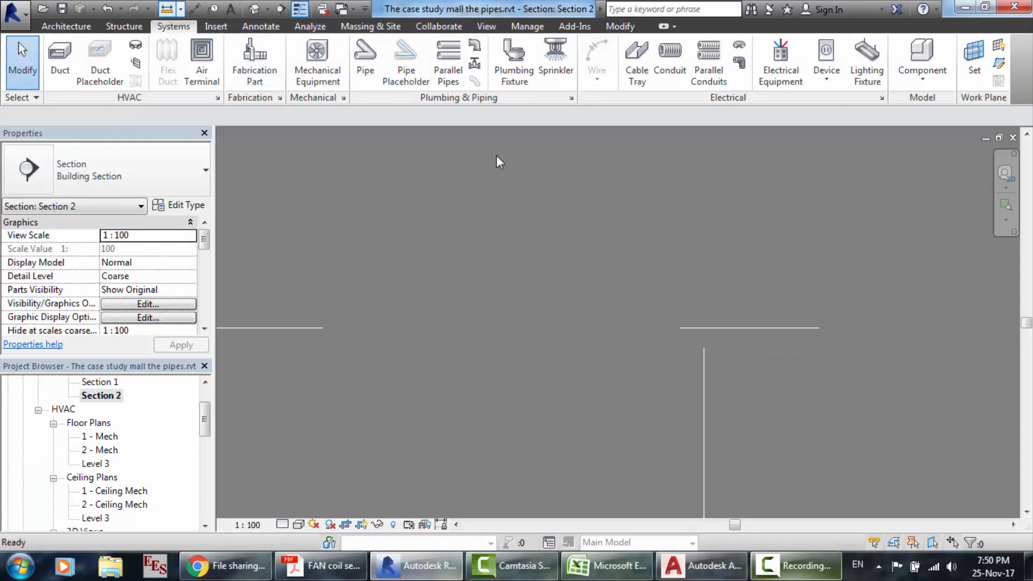
pyautogui.click(703, 316)
pyautogui.click(703, 327)
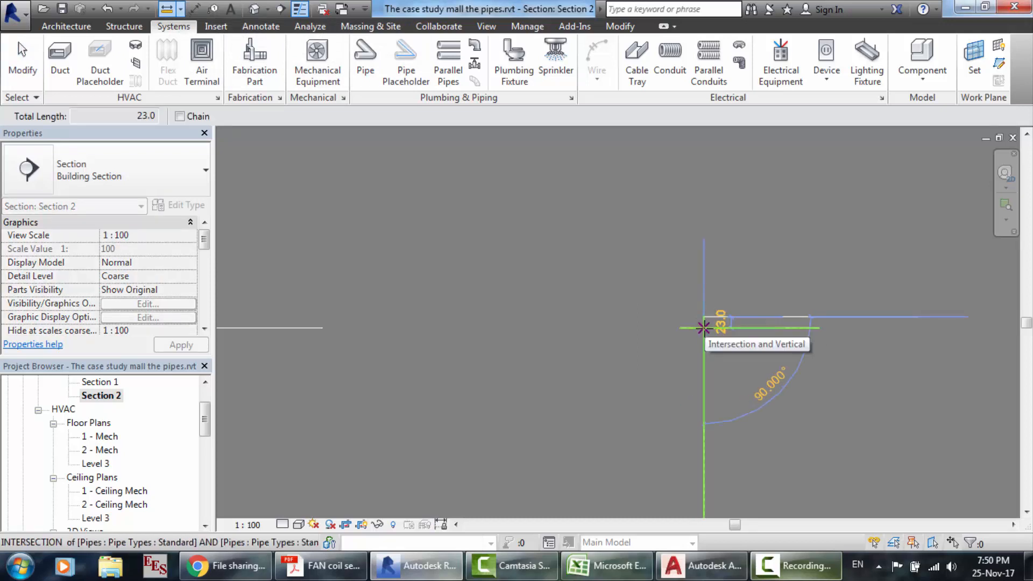
pyautogui.press('Escape')
pyautogui.press('Escape')
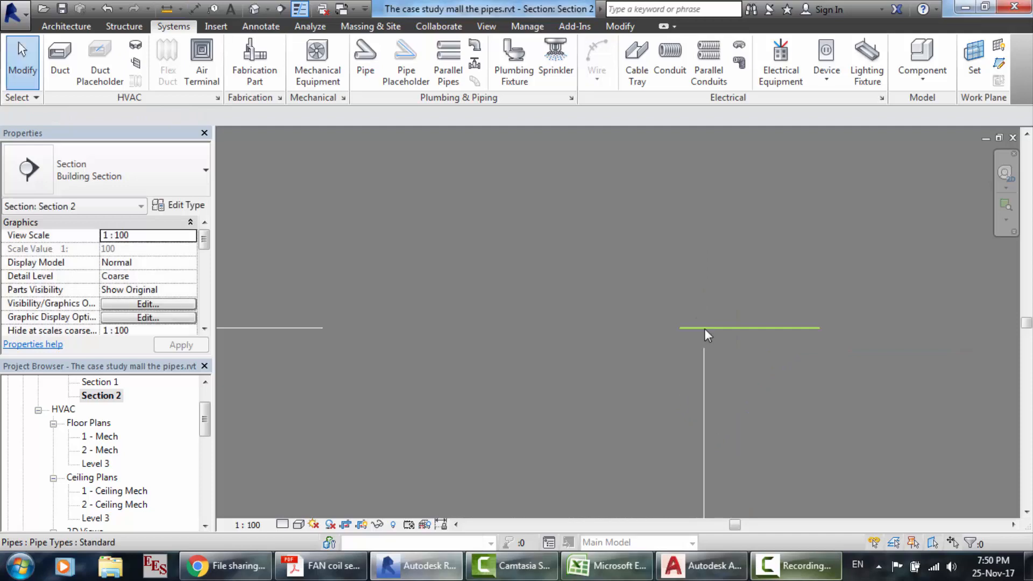
# - Delete the short horizontal pipe crossing the riser
pyautogui.click(704, 327)
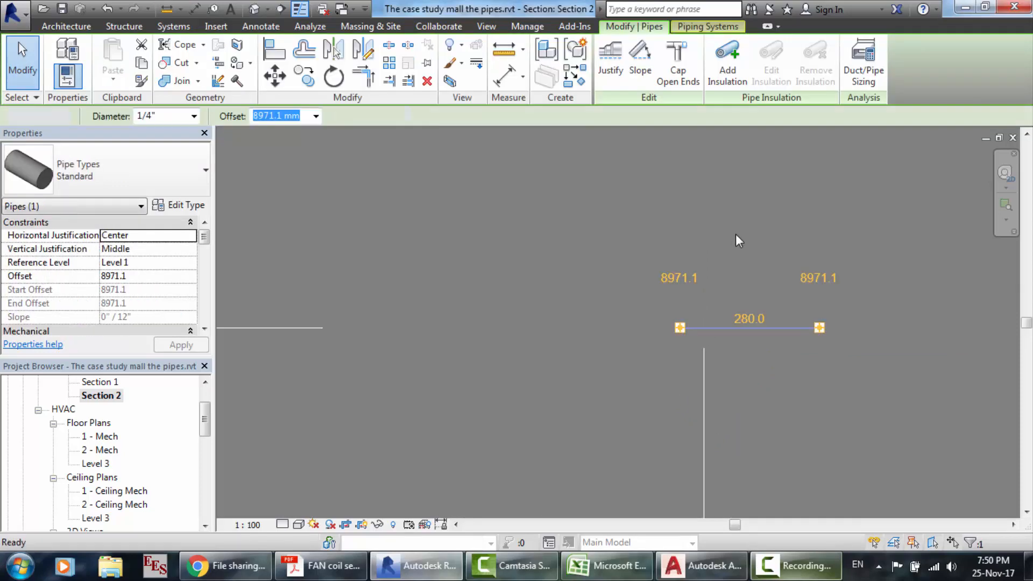
pyautogui.press('Delete')
# - In the 3D view, set the riser's upper end offset to 8971.1 mm to match the top branch pipe's level
pyautogui.click(257, 9)
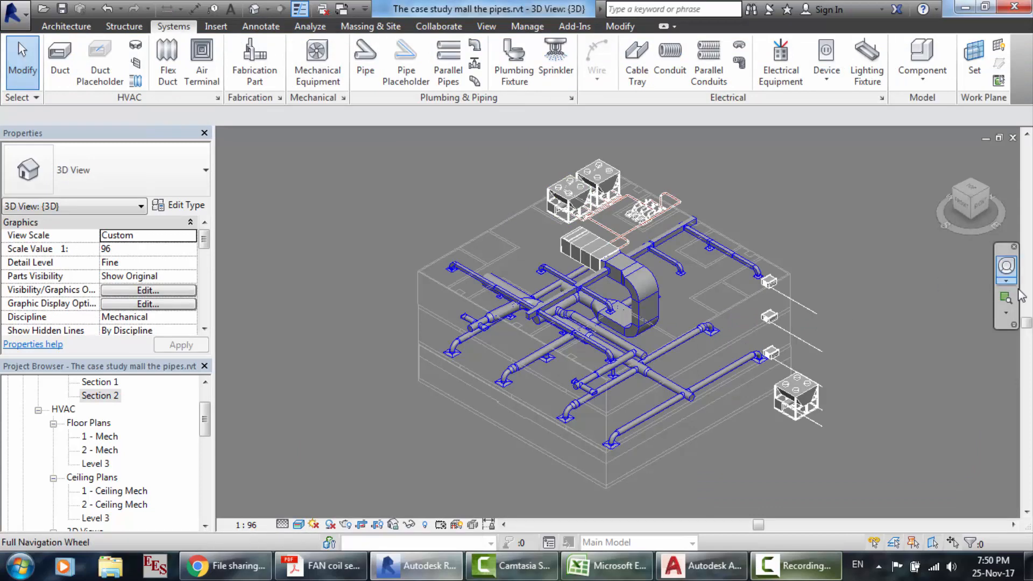
pyautogui.click(1007, 271)
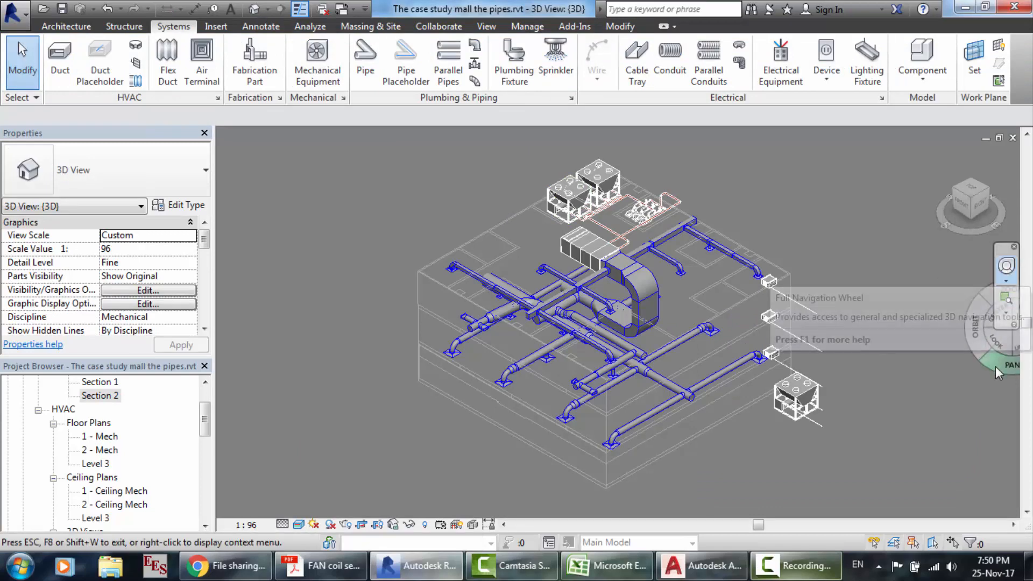
pyautogui.moveTo(995, 366); pyautogui.dragTo(867, 346)
pyautogui.scroll(3, 693, 242)
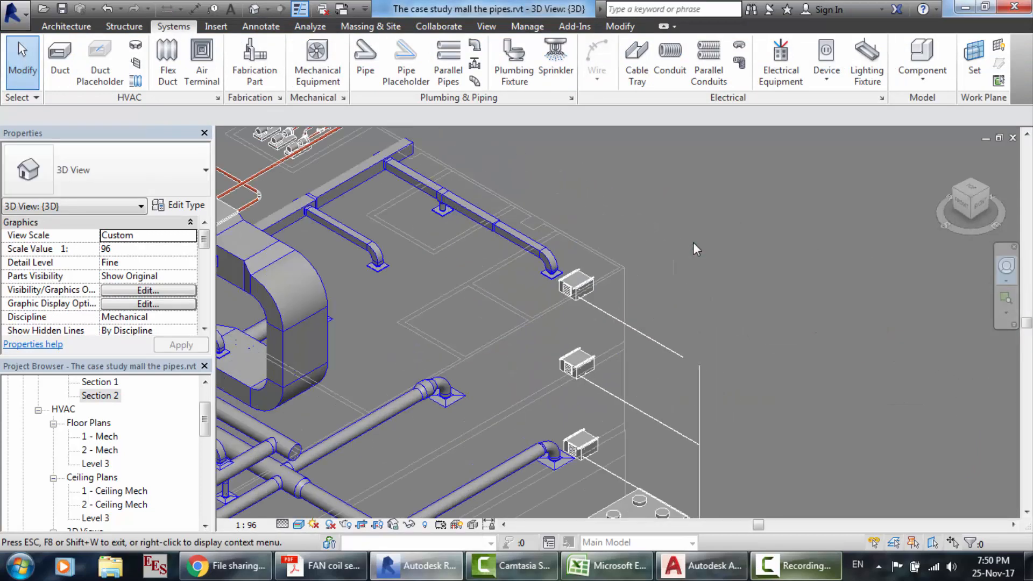
pyautogui.scroll(1, 759, 403)
pyautogui.scroll(2, 759, 403)
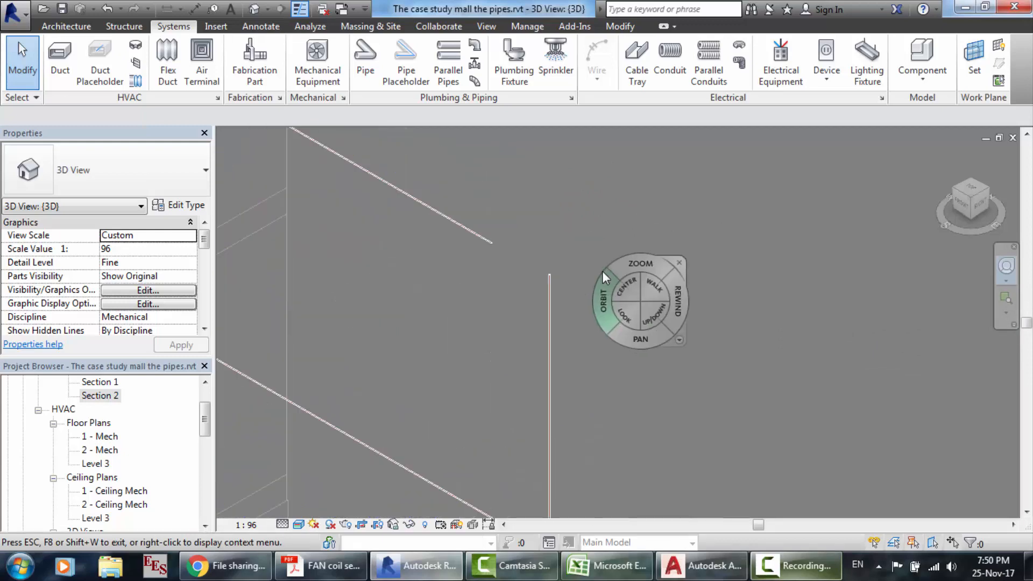
pyautogui.click(602, 270)
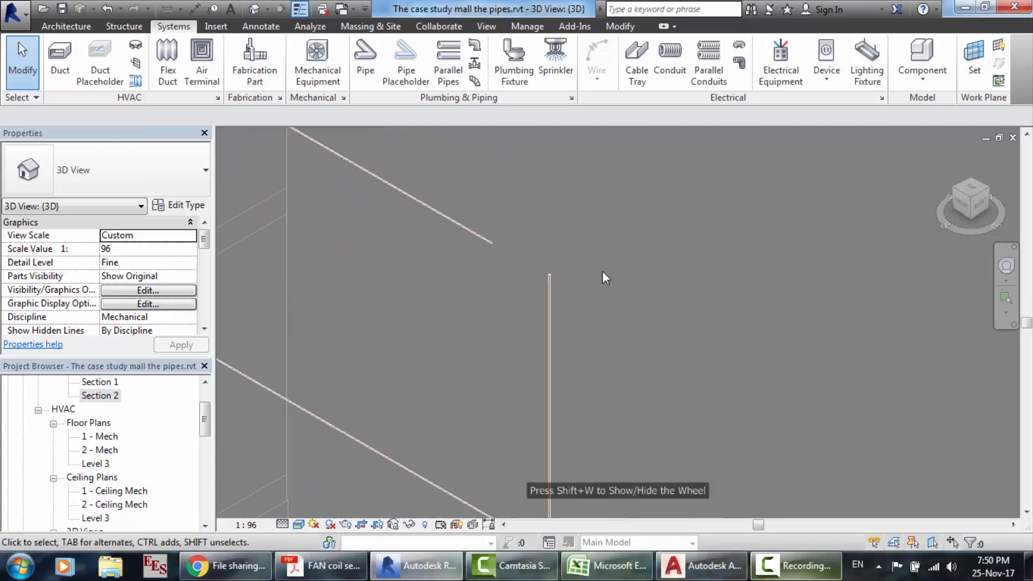
pyautogui.click(550, 287)
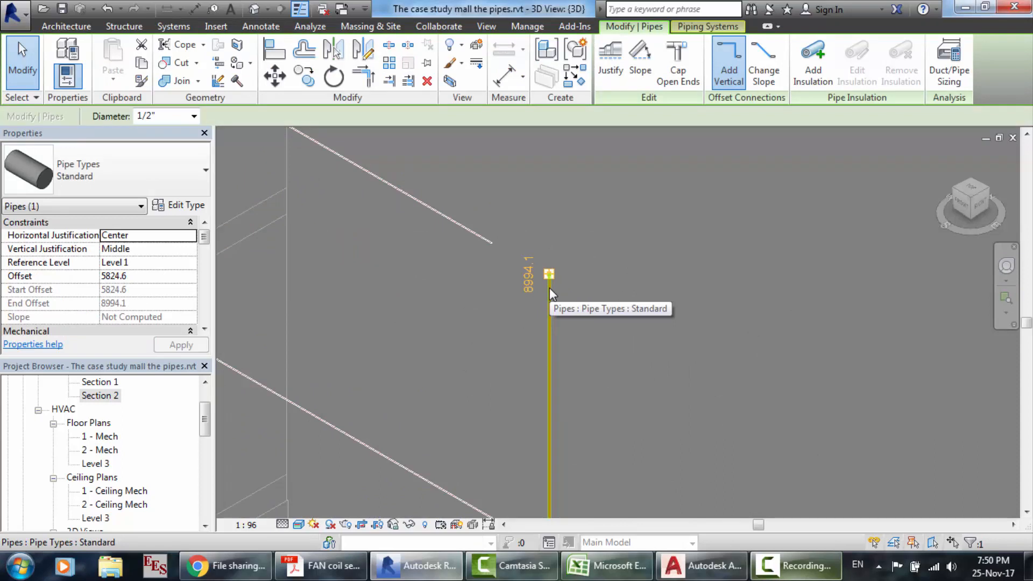
pyautogui.click(528, 281)
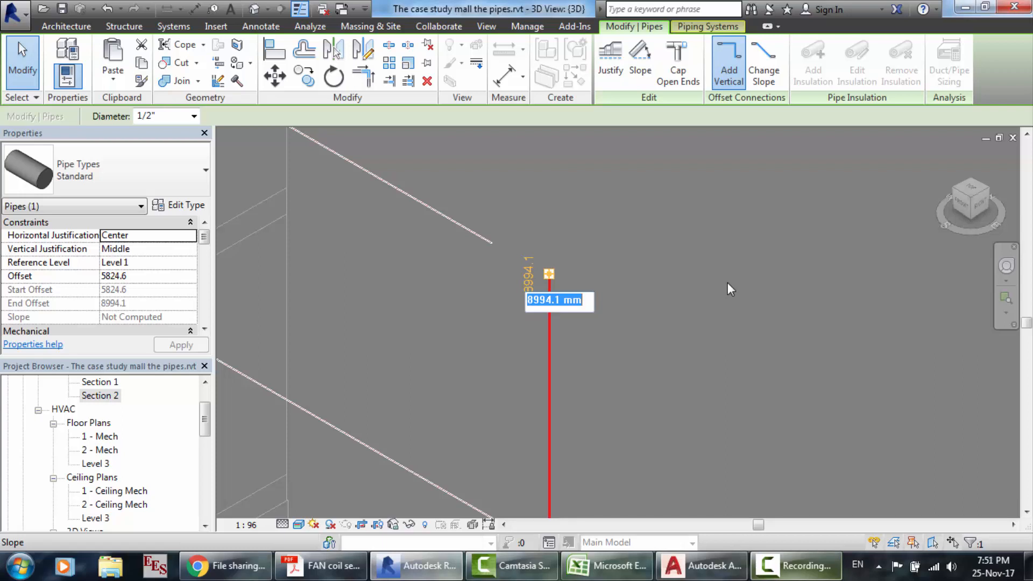
pyautogui.write('8971.1')
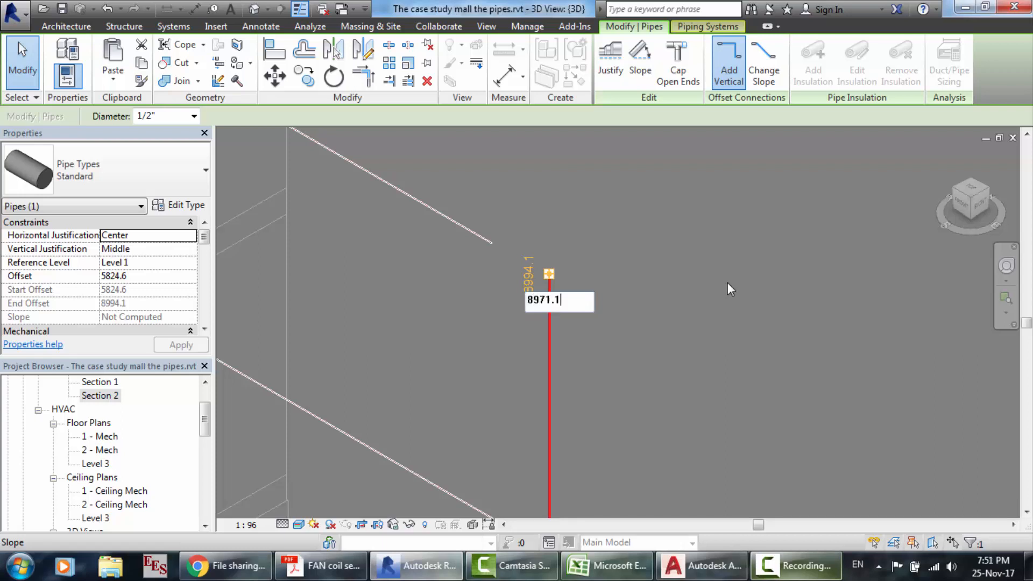
pyautogui.press('Return')
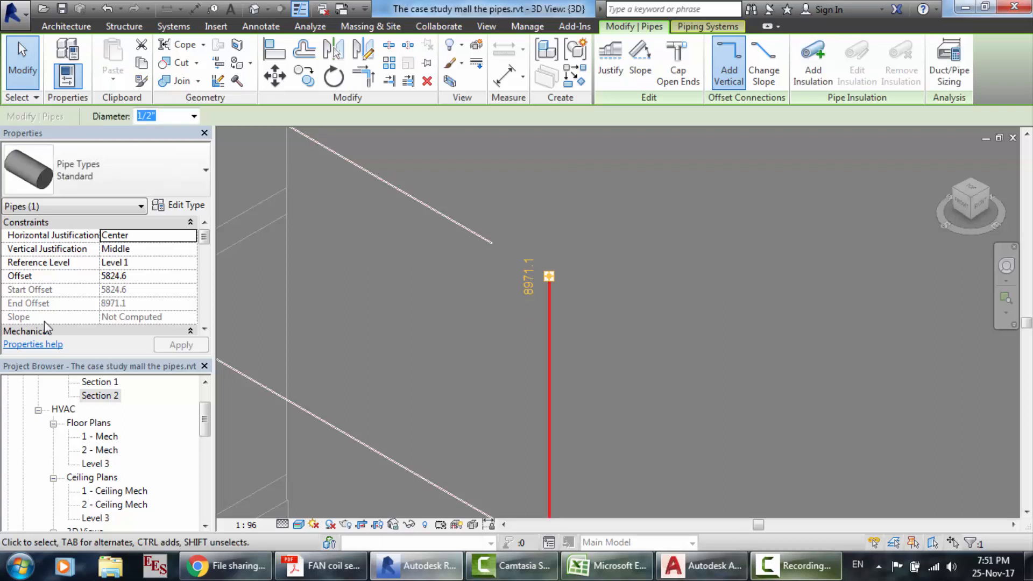
# - In Section 2, draw a horizontal pipe from the top branch pipe's end to the riser's upper end, and inspect the joint in 3D
pyautogui.doubleClick(98, 397)
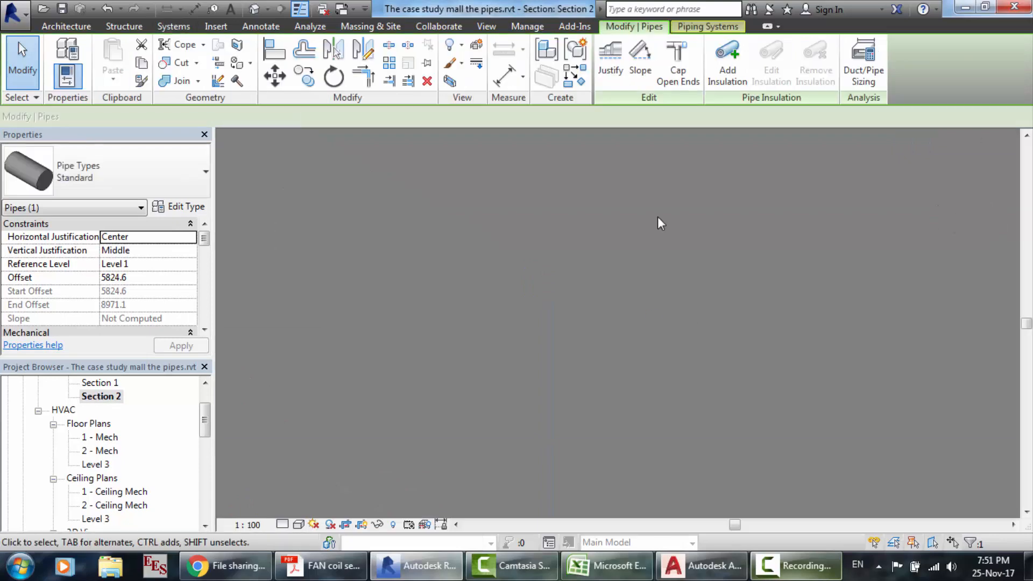
pyautogui.click(173, 27)
pyautogui.click(365, 59)
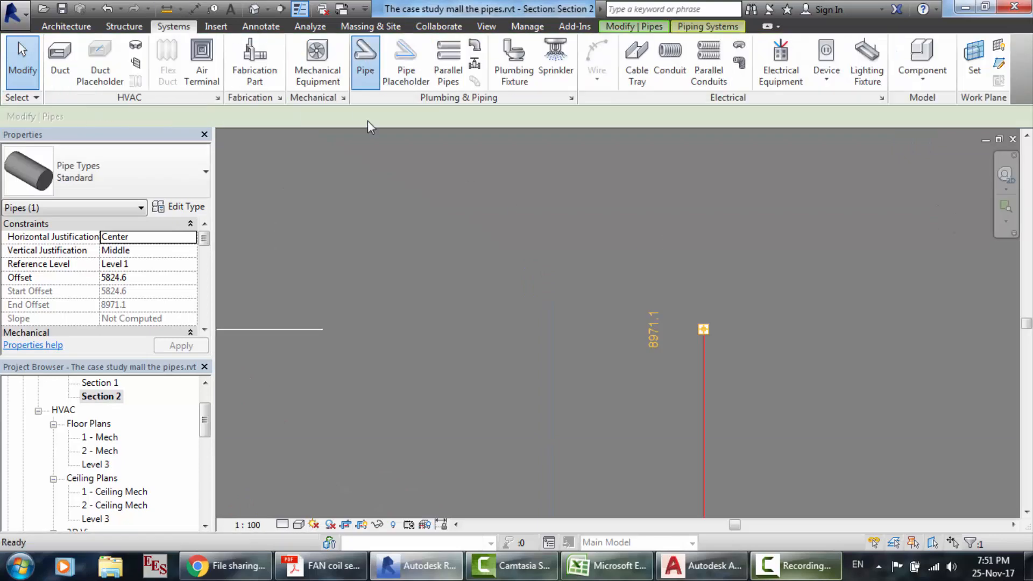
pyautogui.click(323, 329)
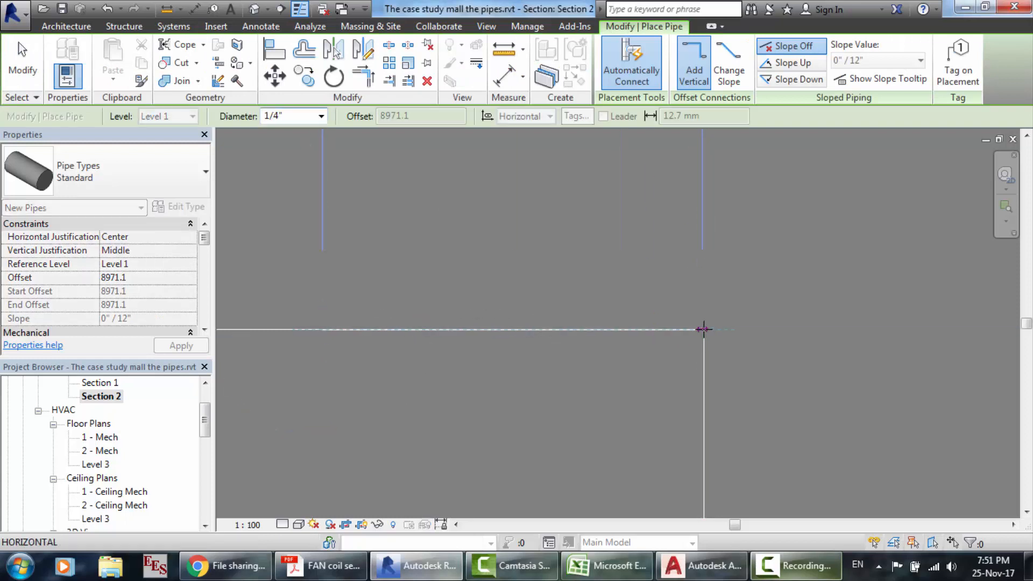
pyautogui.click(703, 329)
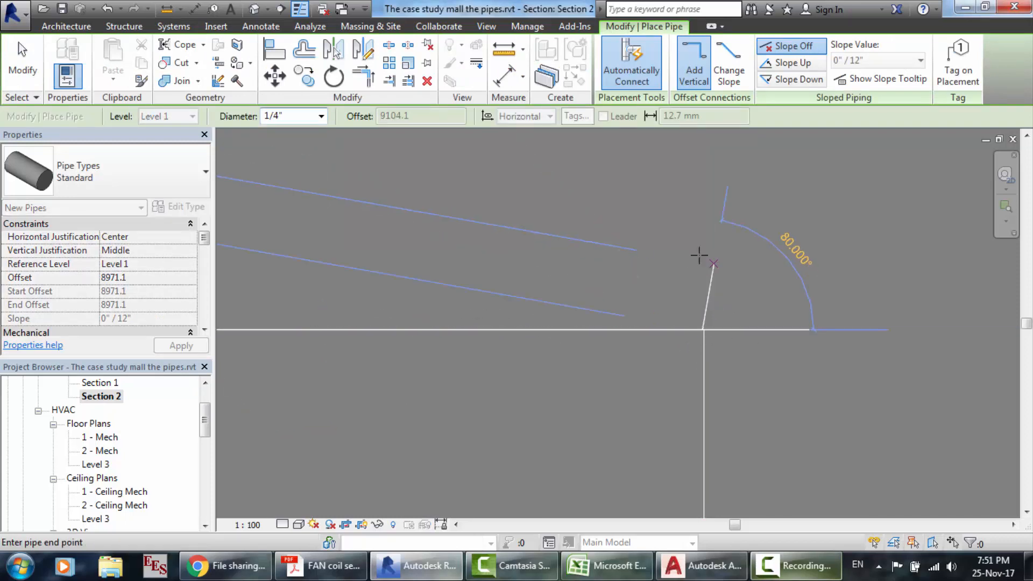
pyautogui.click(254, 9)
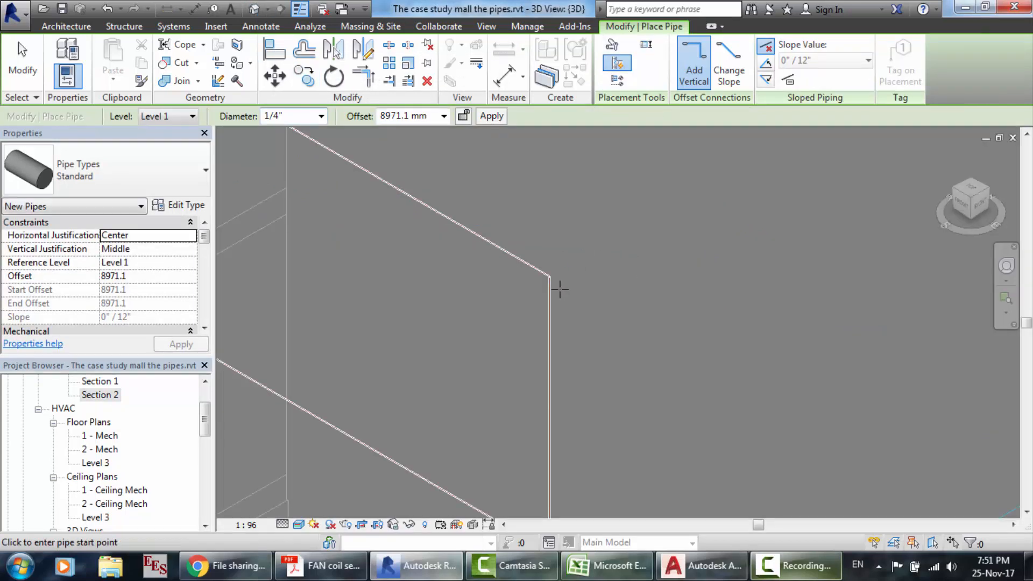
pyautogui.scroll(4, 538, 206)
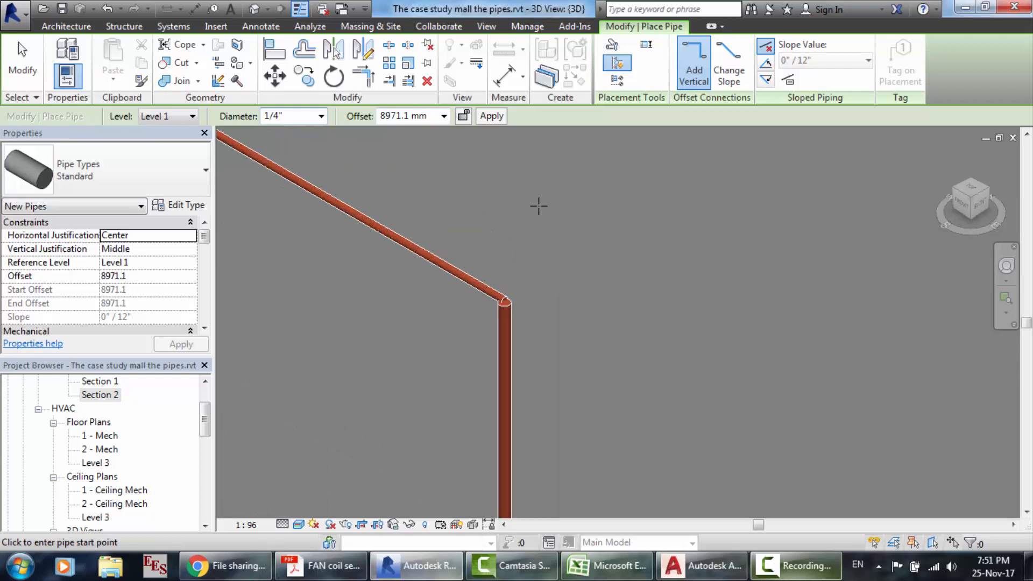
# - Inspect the joint at the riser's upper end in 3D, and delete the horizontal pipe meeting it in Section 2
pyautogui.press('Escape')
pyautogui.press('Escape')
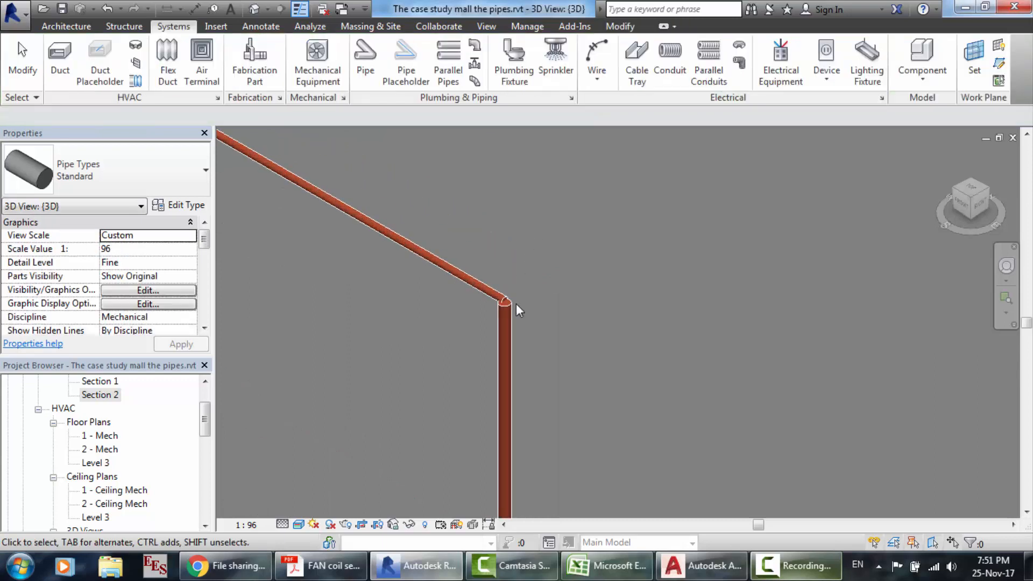
pyautogui.scroll(8, 516, 303)
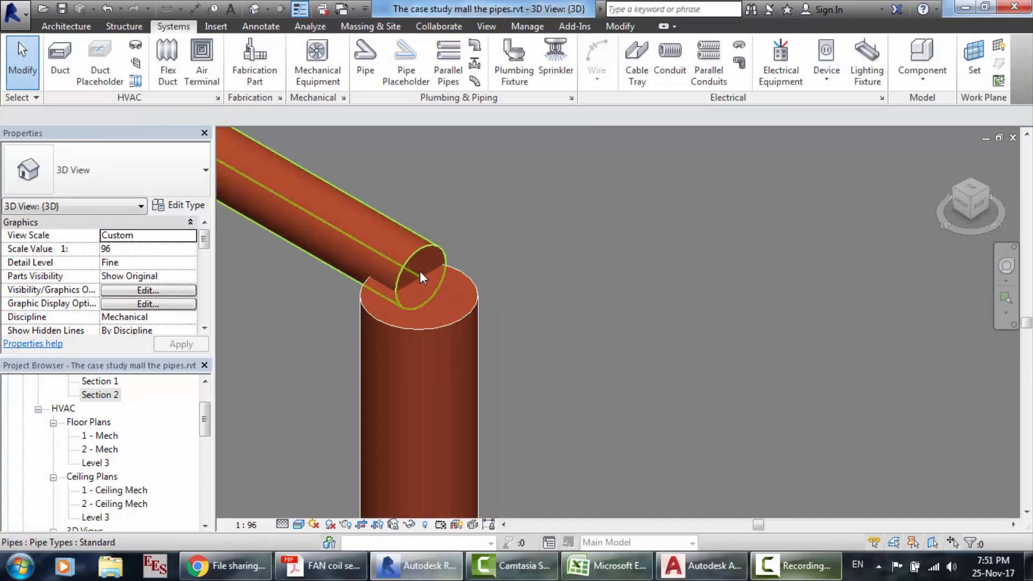
pyautogui.doubleClick(102, 395)
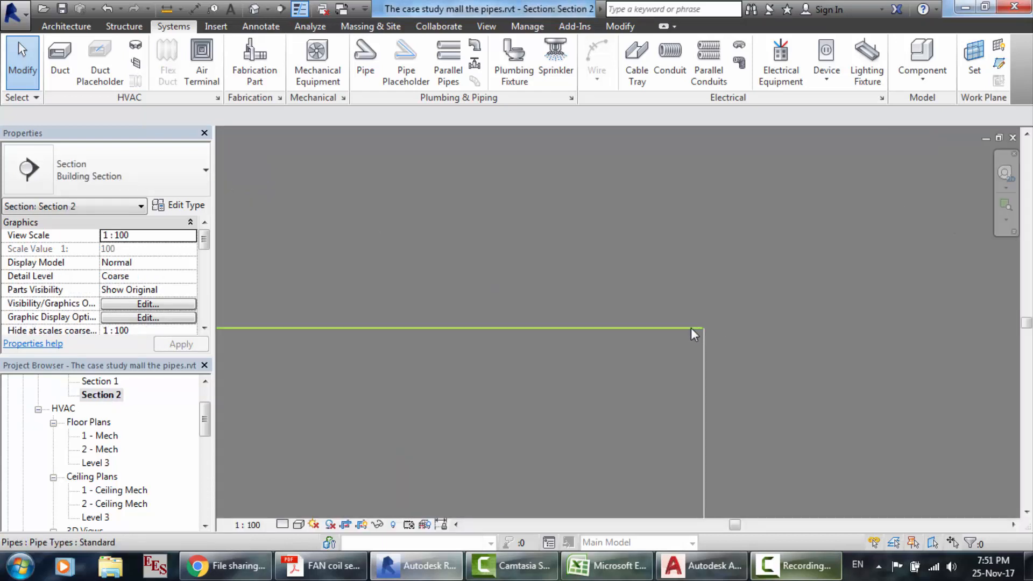
pyautogui.scroll(4, 761, 338)
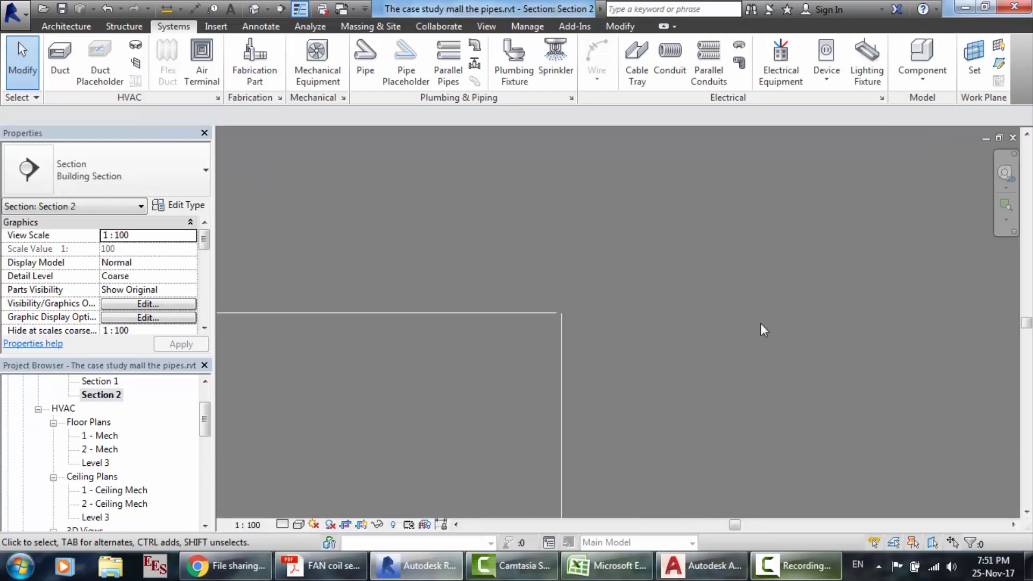
pyautogui.click(519, 315)
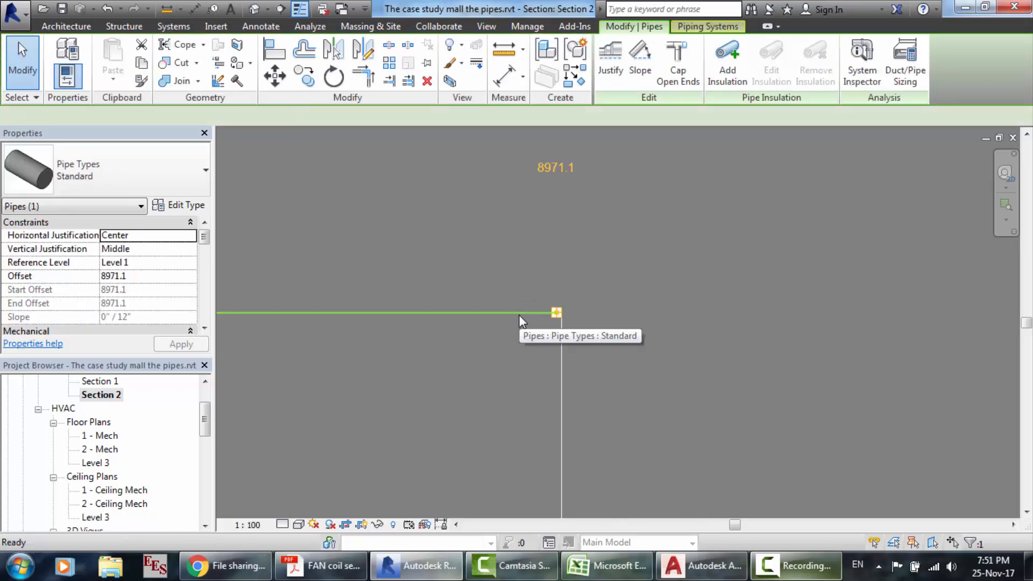
pyautogui.press('Delete')
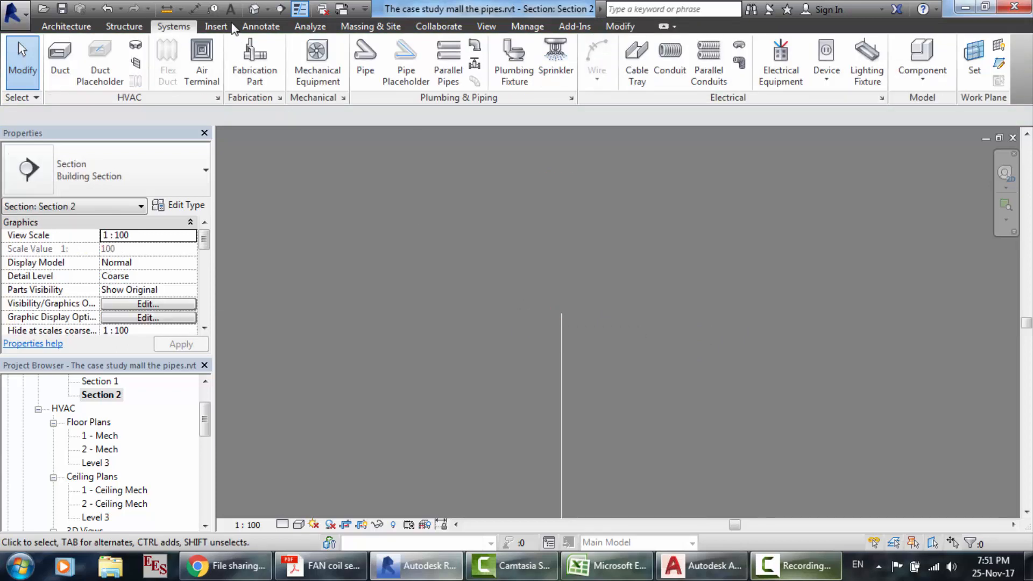
# - Try to draw a short 1/2" horizontal pipe from the riser's upper end towards the fan coil unit, and undo it
pyautogui.click(365, 56)
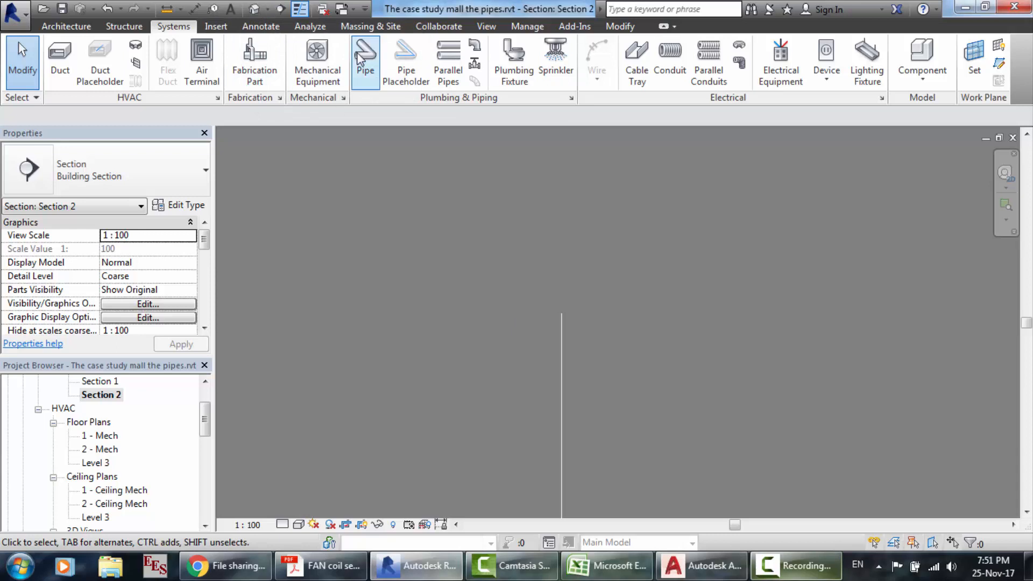
pyautogui.click(561, 312)
pyautogui.click(498, 308)
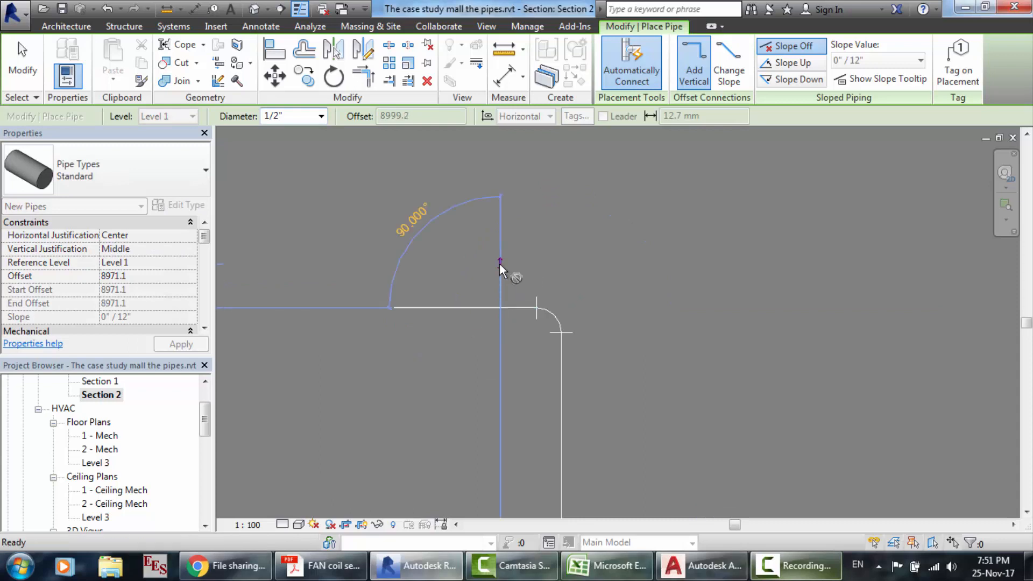
pyautogui.press('Escape')
pyautogui.press('Escape')
pyautogui.hotkey('ctrl', 'z')
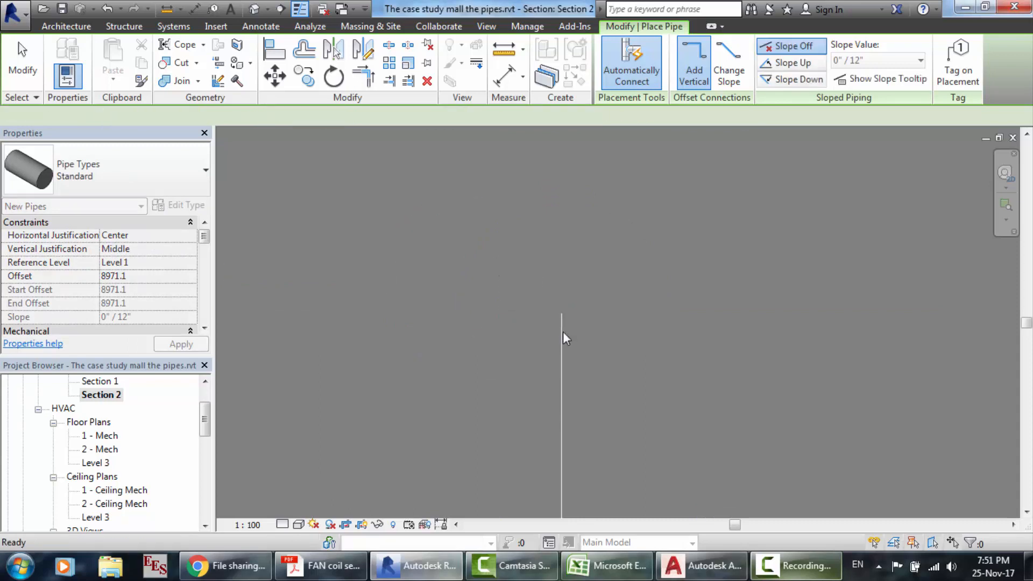
pyautogui.press('p')
pyautogui.press('i')
pyautogui.scroll(-5, 364, 247)
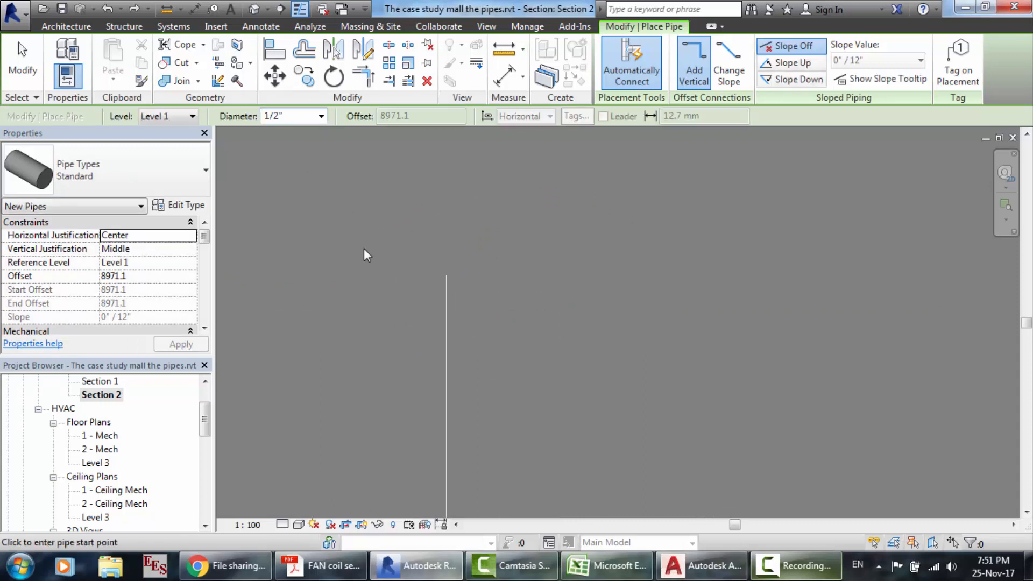
pyautogui.scroll(-8, 364, 247)
pyautogui.scroll(5, 181, 257)
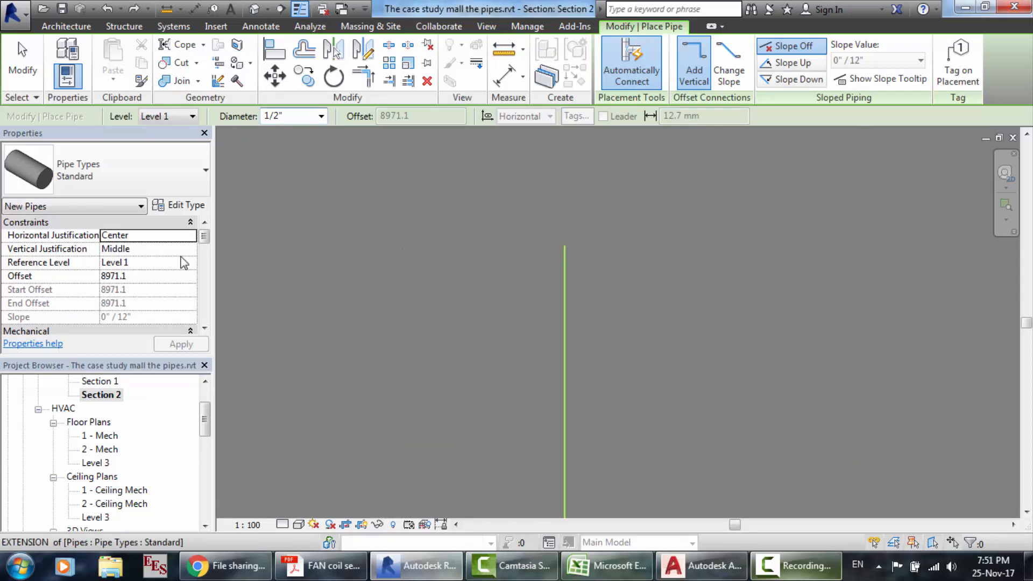
pyautogui.scroll(-1, 180, 257)
pyautogui.scroll(-3, 183, 262)
pyautogui.scroll(-2, 377, 254)
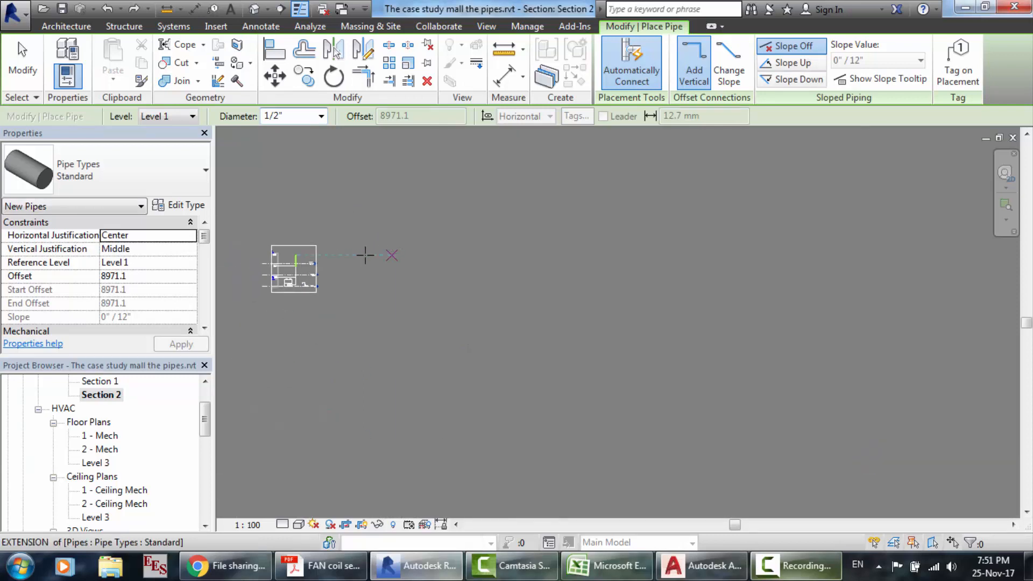
pyautogui.scroll(6, 276, 250)
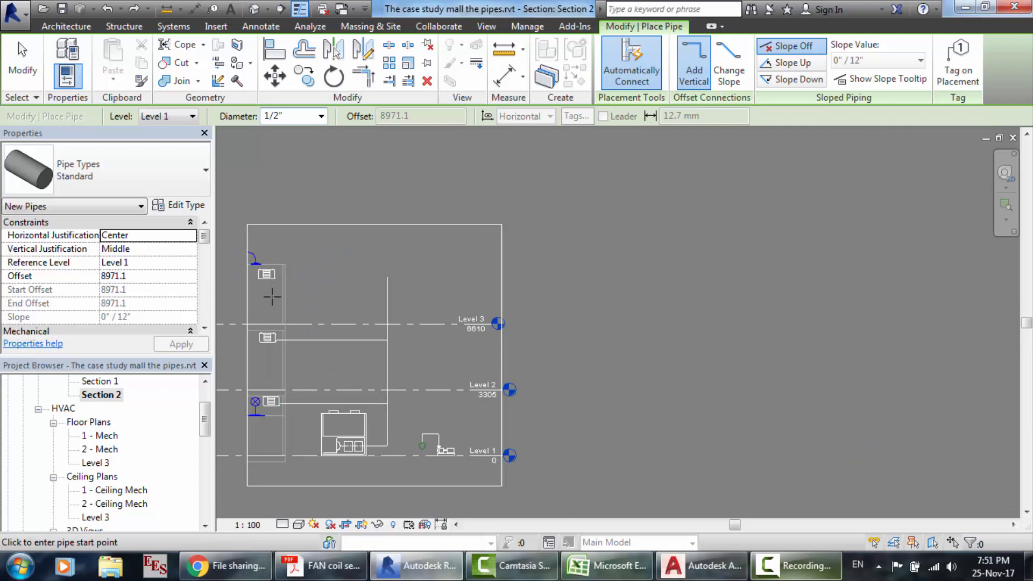
pyautogui.scroll(5, 272, 296)
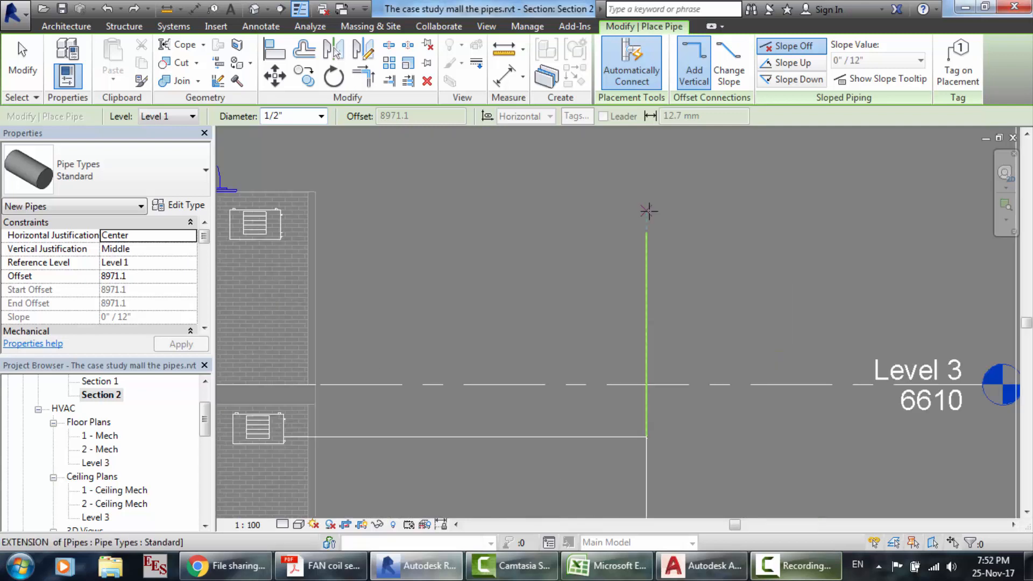
pyautogui.press('Escape')
pyautogui.press('Escape')
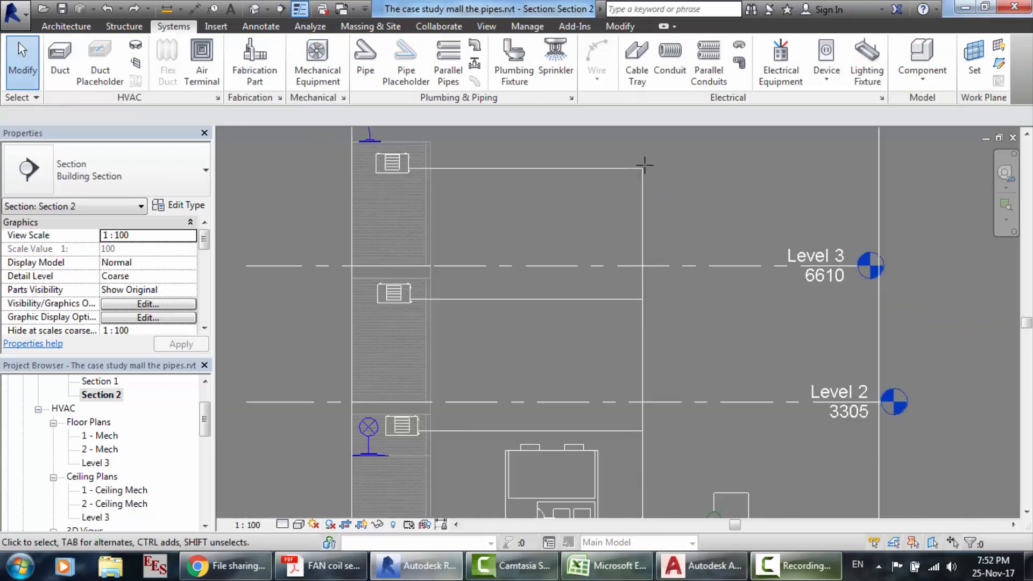
# - Delete the top fan coil unit's branch pipe running to the riser
pyautogui.scroll(4, 607, 144)
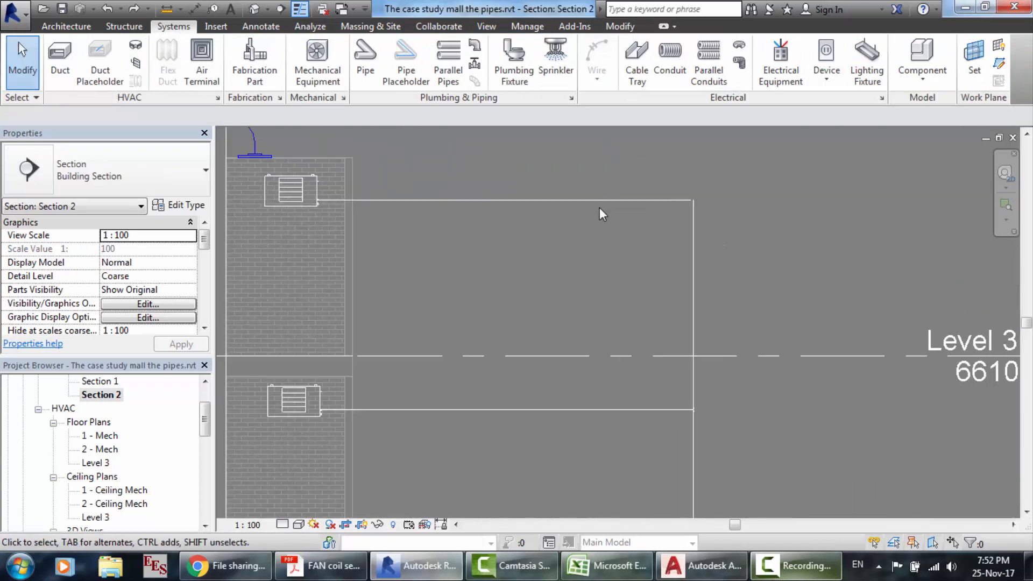
pyautogui.click(597, 200)
pyautogui.press('Delete')
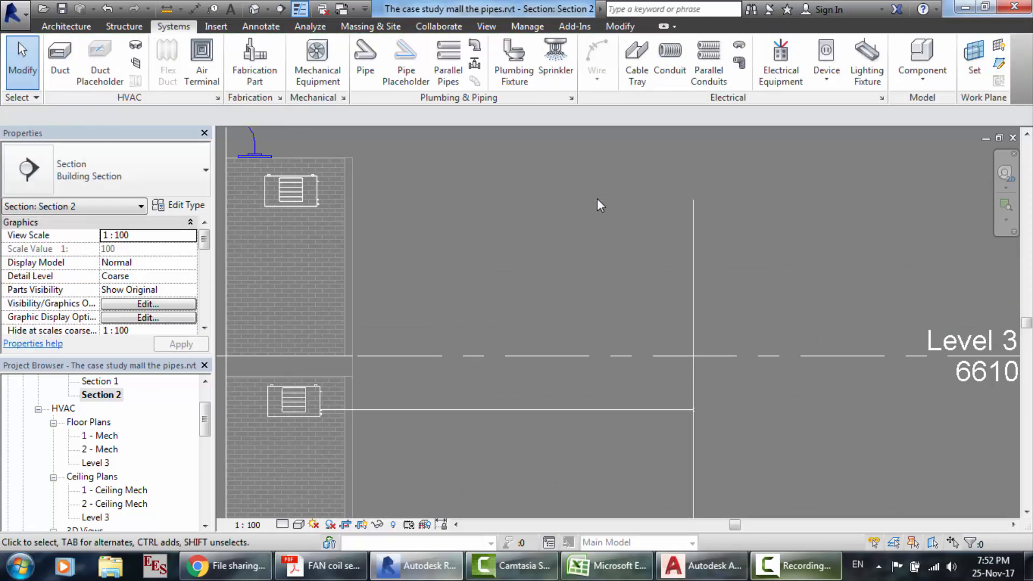
# - Try to draw a horizontal pipe at 8907.6 mm offset from the top fan coil unit to the riser's upper end
pyautogui.click(301, 208)
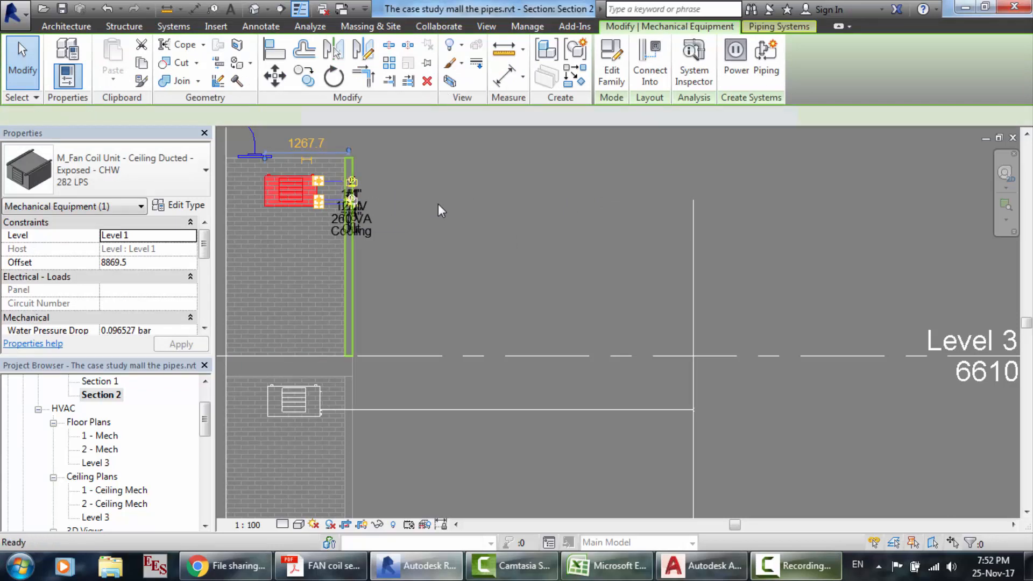
pyautogui.press('p')
pyautogui.press('i')
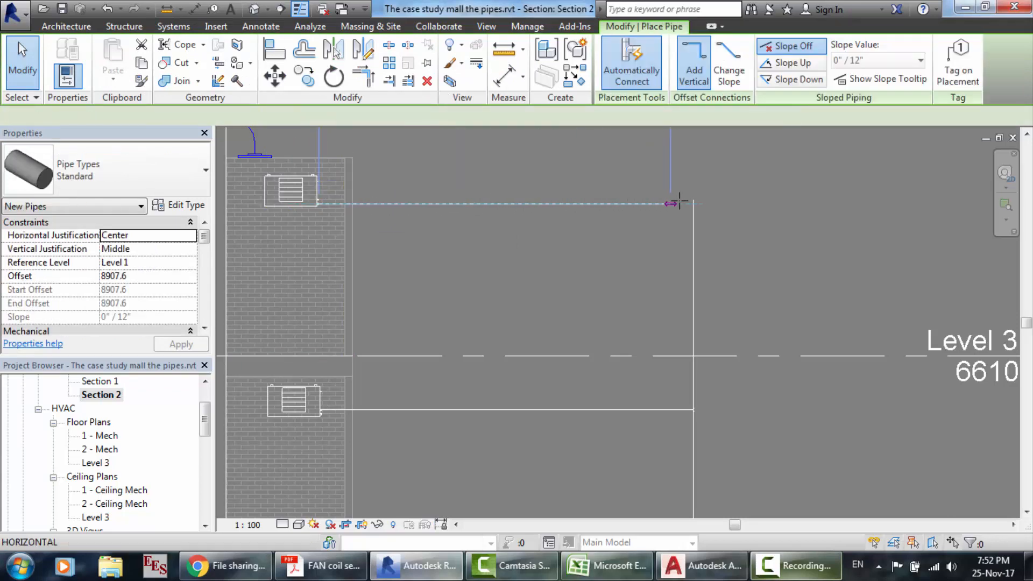
pyautogui.click(689, 202)
pyautogui.press('Escape')
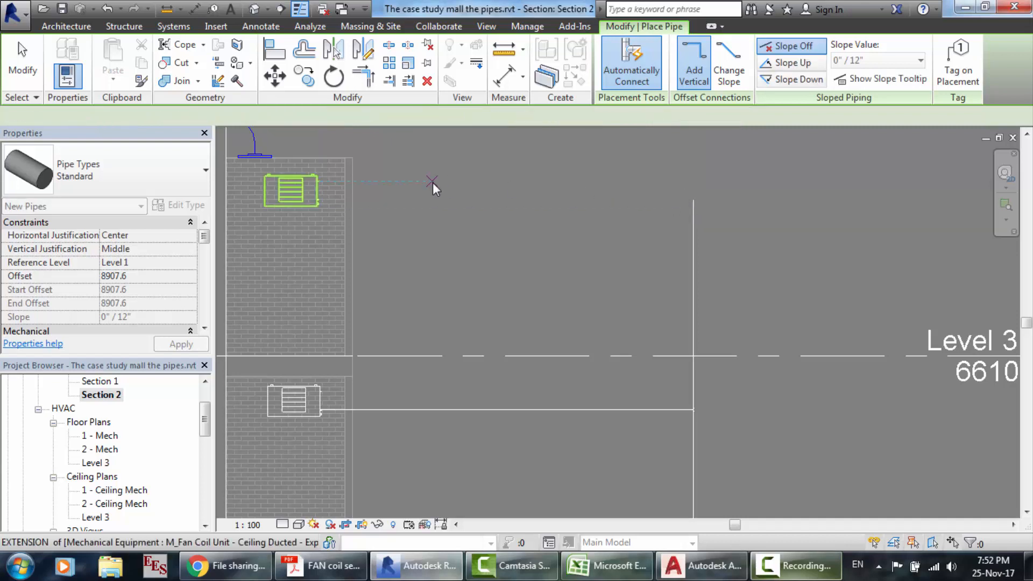
pyautogui.press('Escape')
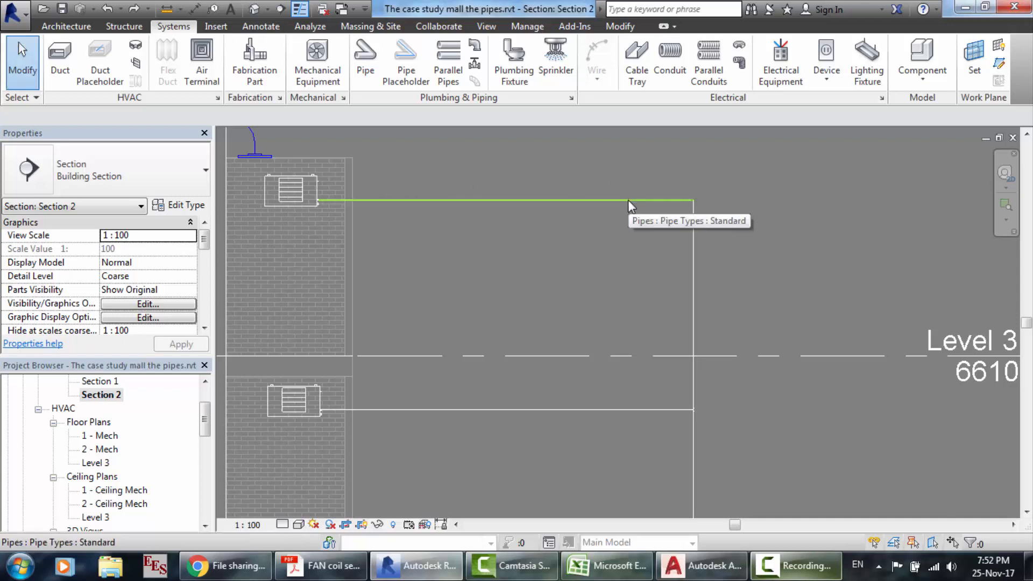
# - Try to bridge the small gap between the top branch pipe's end and the riser's upper end with a 1/4" pipe
pyautogui.scroll(4, 721, 196)
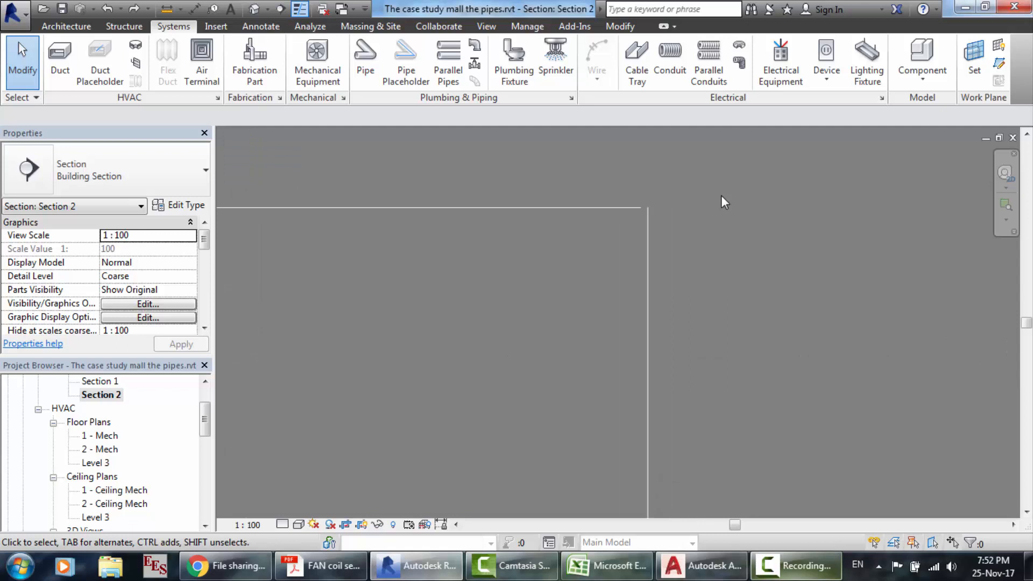
pyautogui.scroll(1, 721, 195)
pyautogui.scroll(1, 635, 195)
pyautogui.scroll(2, 589, 231)
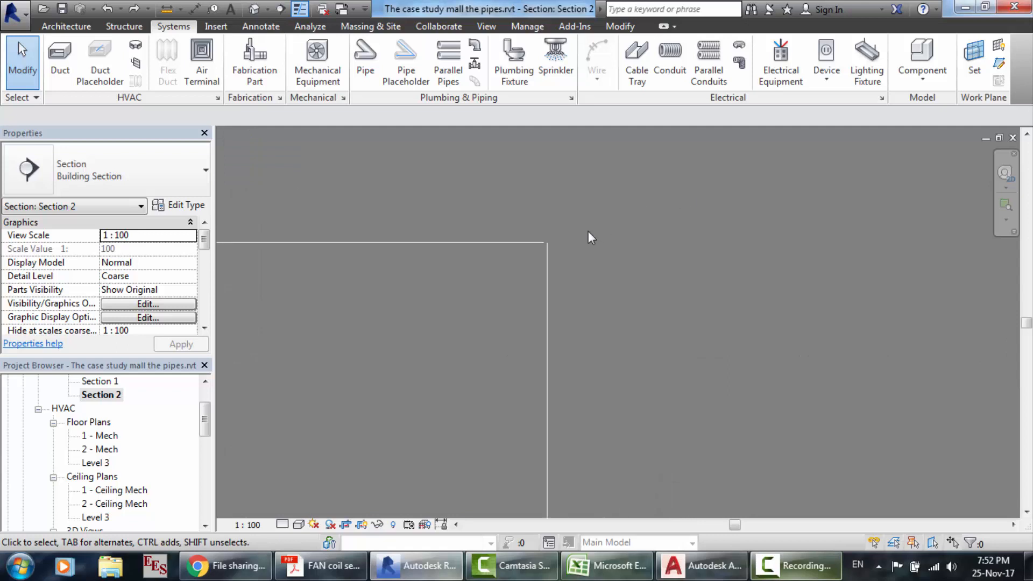
pyautogui.scroll(1, 589, 230)
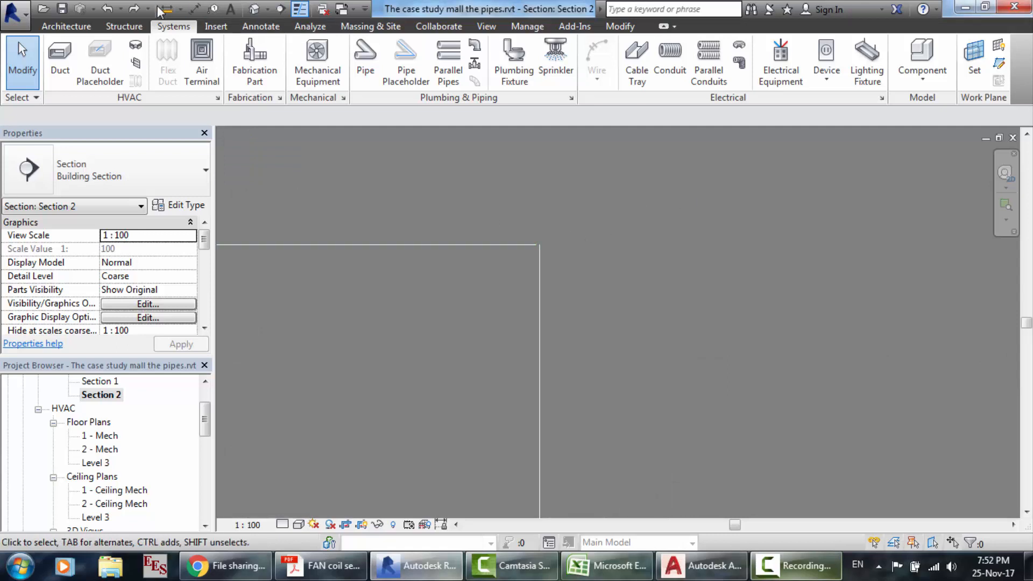
pyautogui.click(366, 60)
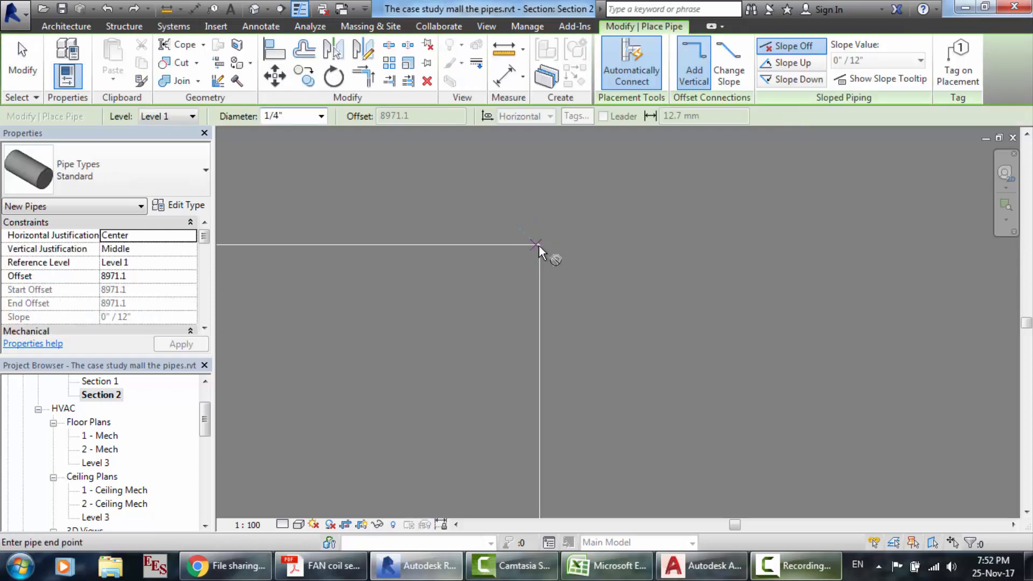
pyautogui.click(539, 244)
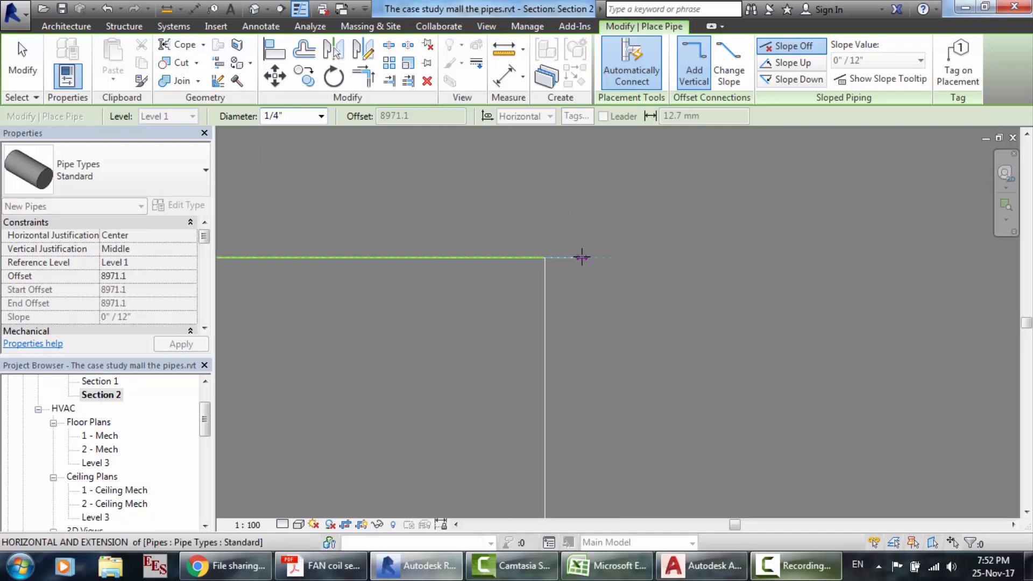
pyautogui.press('Escape')
pyautogui.press('Escape')
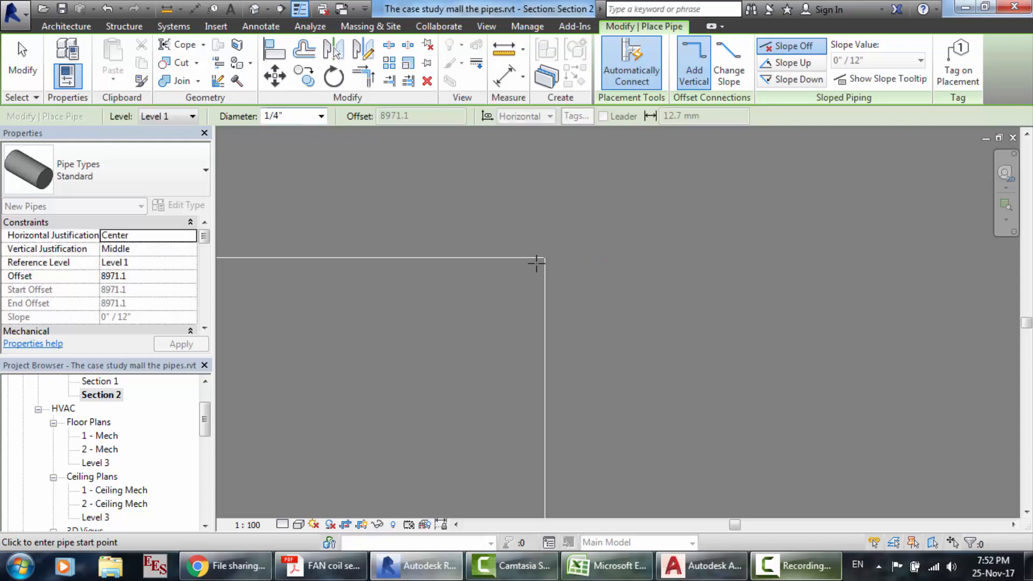
# - Undo the pipes joining the top branch to the riser, back to the shorter branch pipe
pyautogui.hotkey('ctrl', 'z')
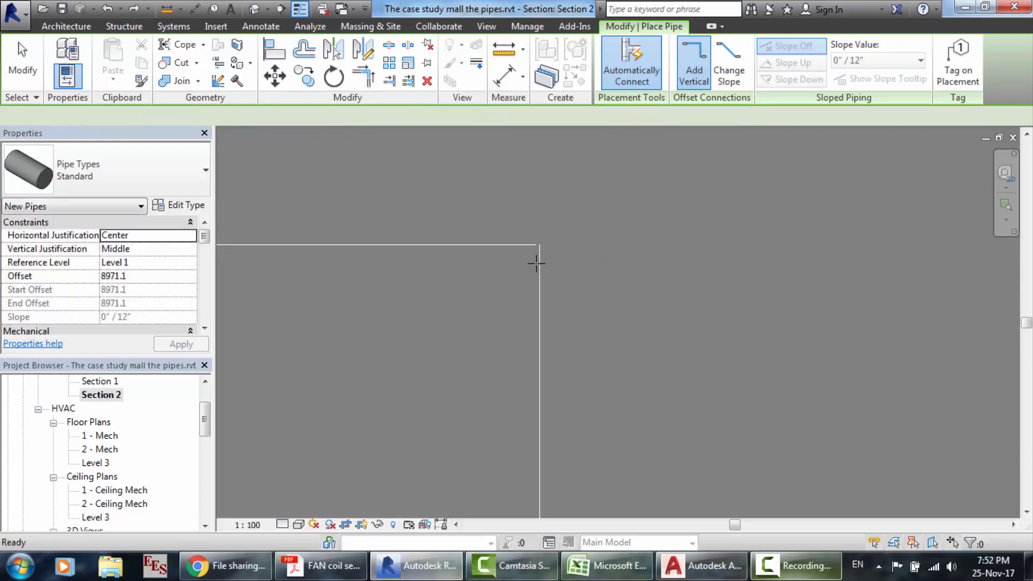
pyautogui.press('Escape')
pyautogui.press('Escape')
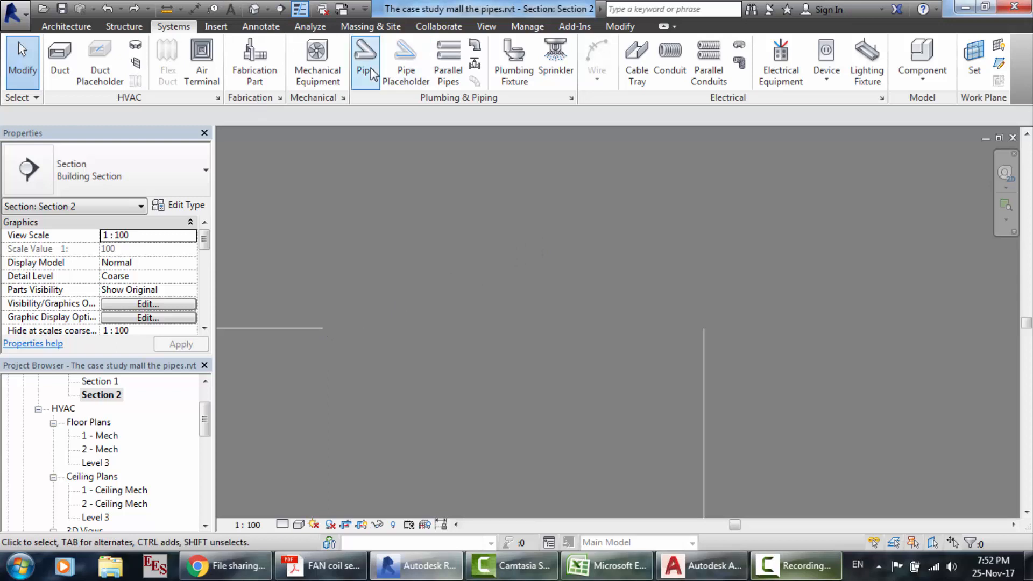
# - Draw a 1/2" horizontal pipe at 8971.1 mm offset from the riser's upper end to the top branch pipe's end, and show it in 3D
pyautogui.press('p')
pyautogui.press('i')
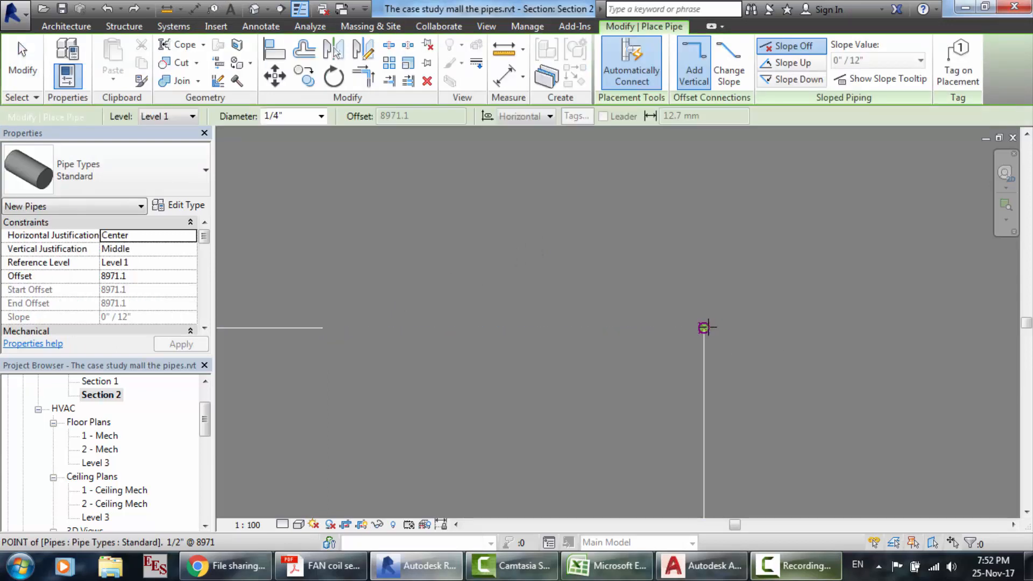
pyautogui.click(708, 327)
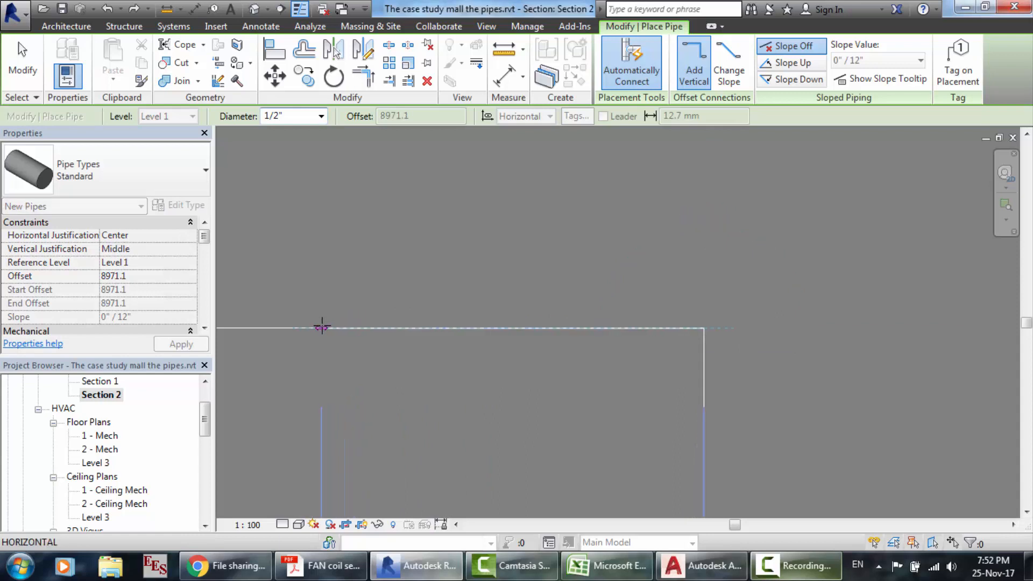
pyautogui.click(322, 327)
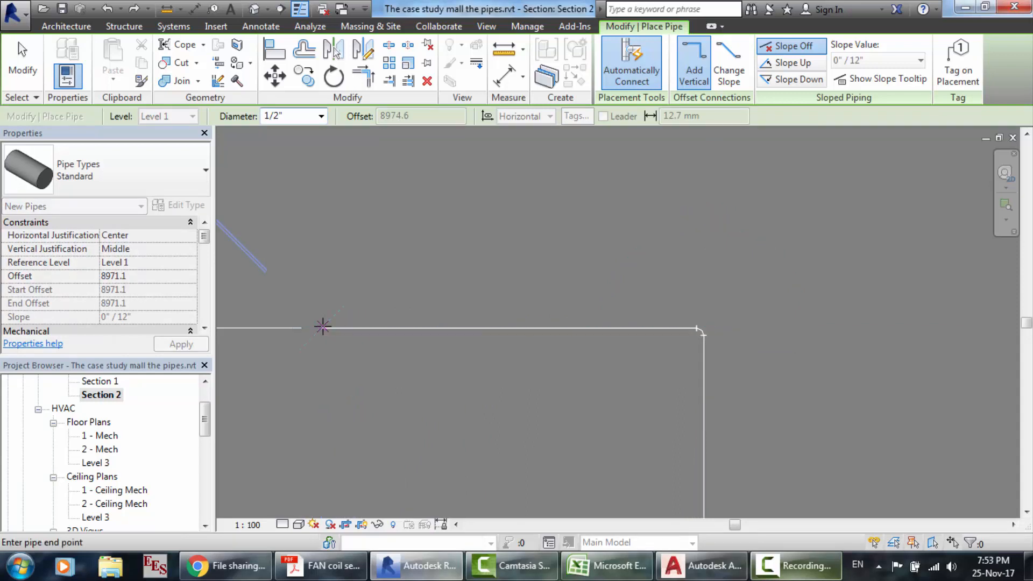
pyautogui.click(418, 222)
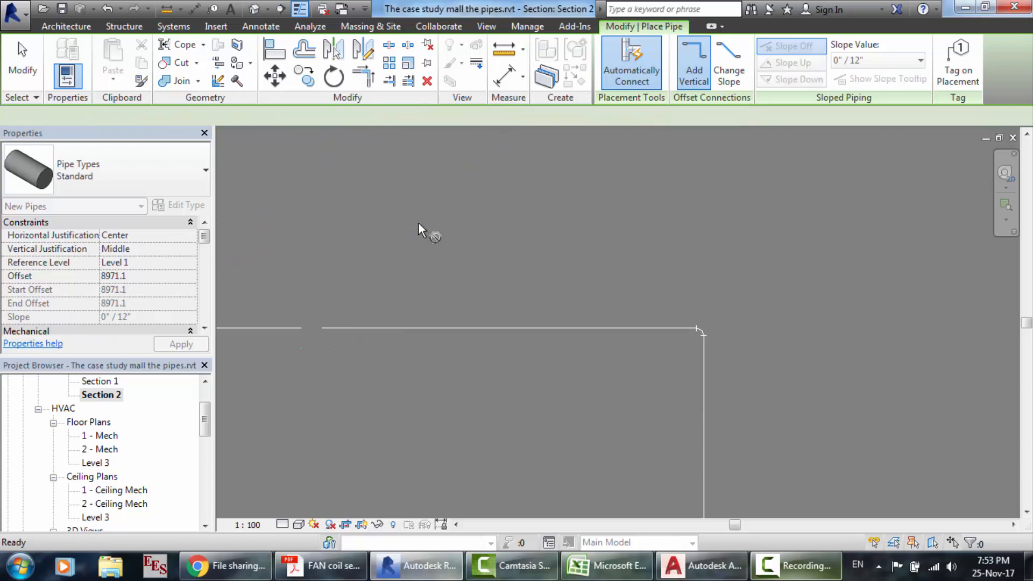
pyautogui.press('Escape')
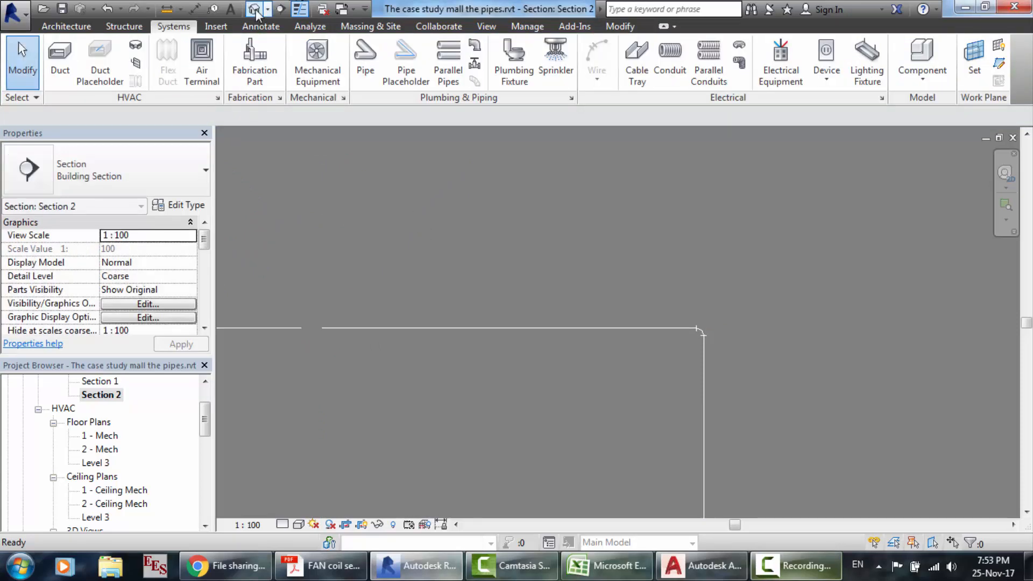
pyautogui.click(256, 10)
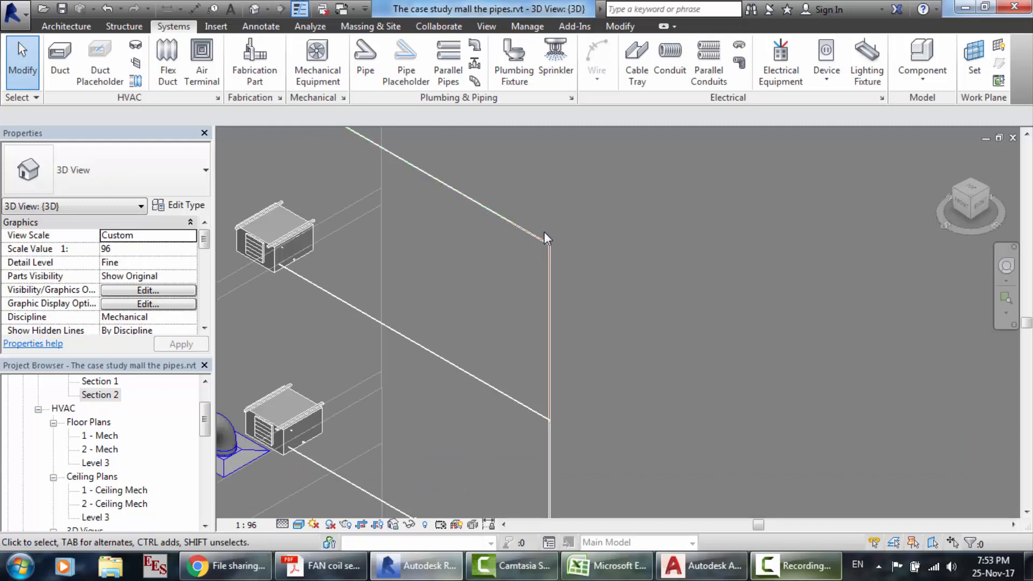
# - Set the diameter of the short horizontal pipe between the top branch and the riser's elbow to 1/4"
pyautogui.scroll(-3, 486, 151)
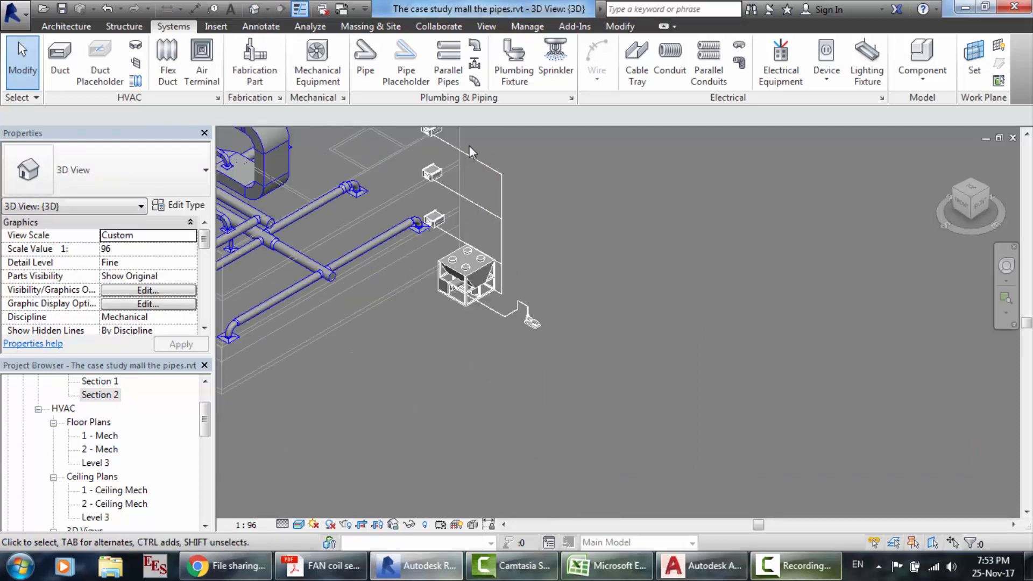
pyautogui.scroll(5, 613, 218)
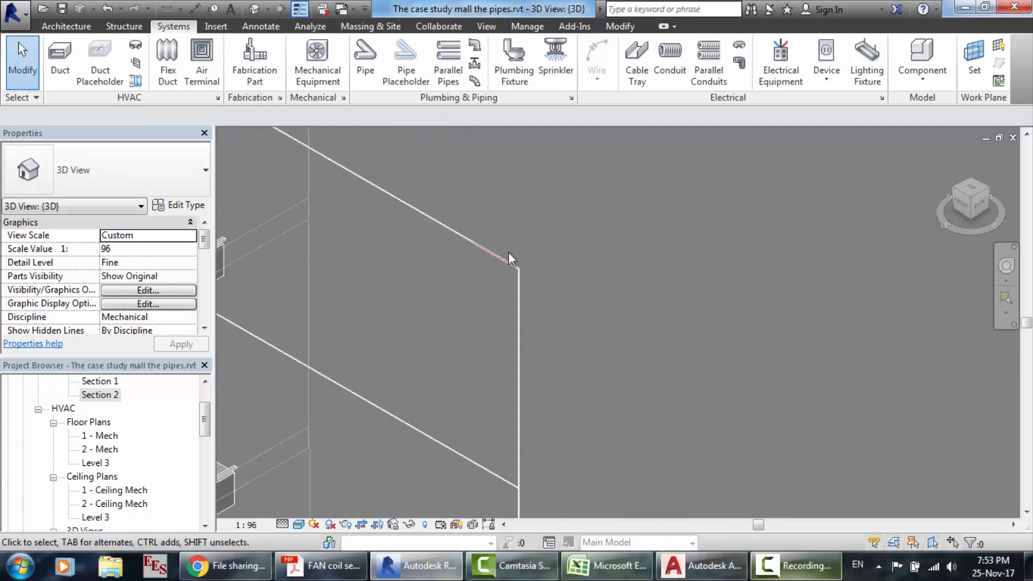
pyautogui.scroll(4, 508, 259)
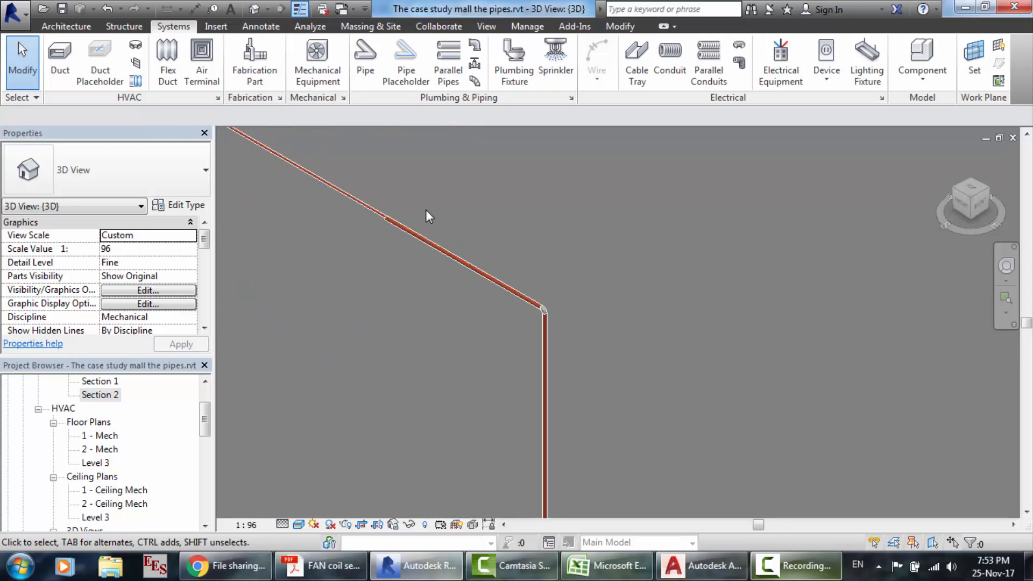
pyautogui.scroll(-2, 425, 208)
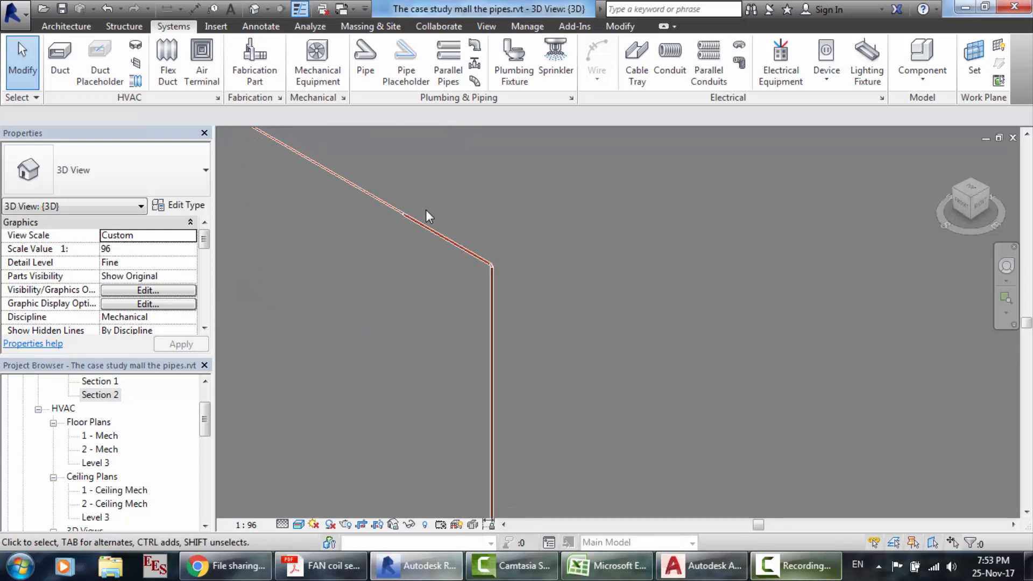
pyautogui.click(392, 207)
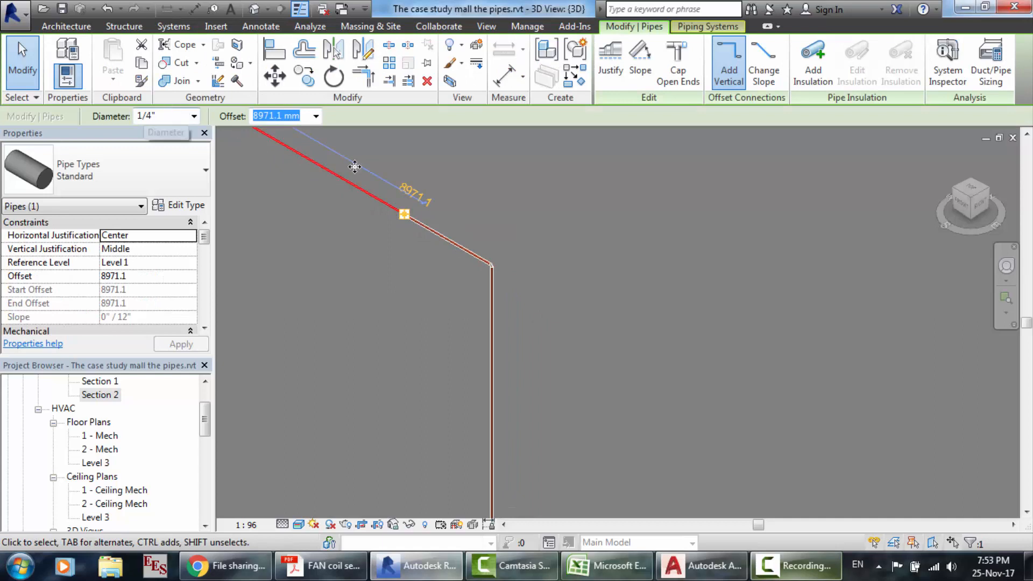
pyautogui.click(432, 229)
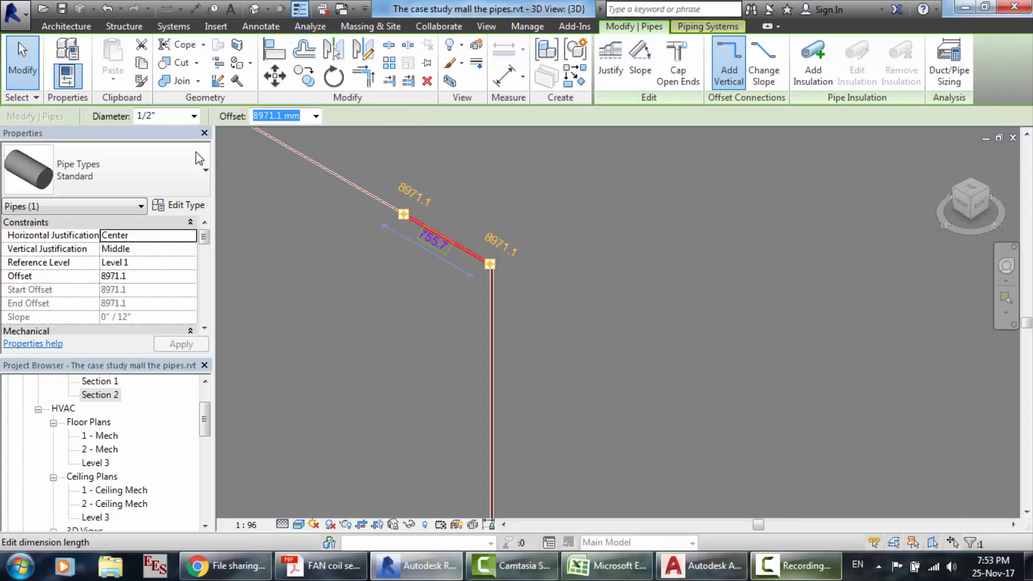
pyautogui.click(178, 119)
pyautogui.write('.2')
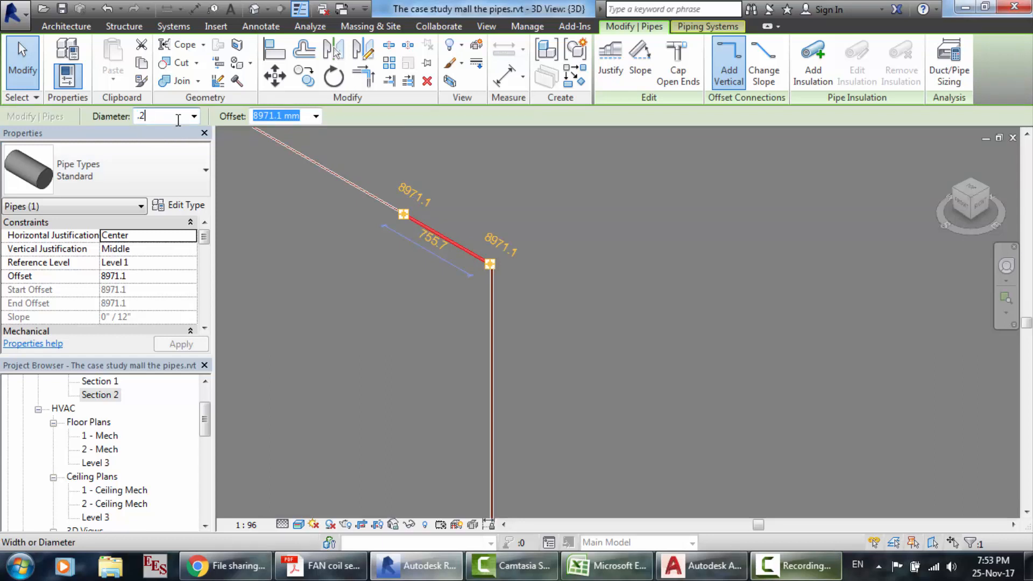
pyautogui.press('Return')
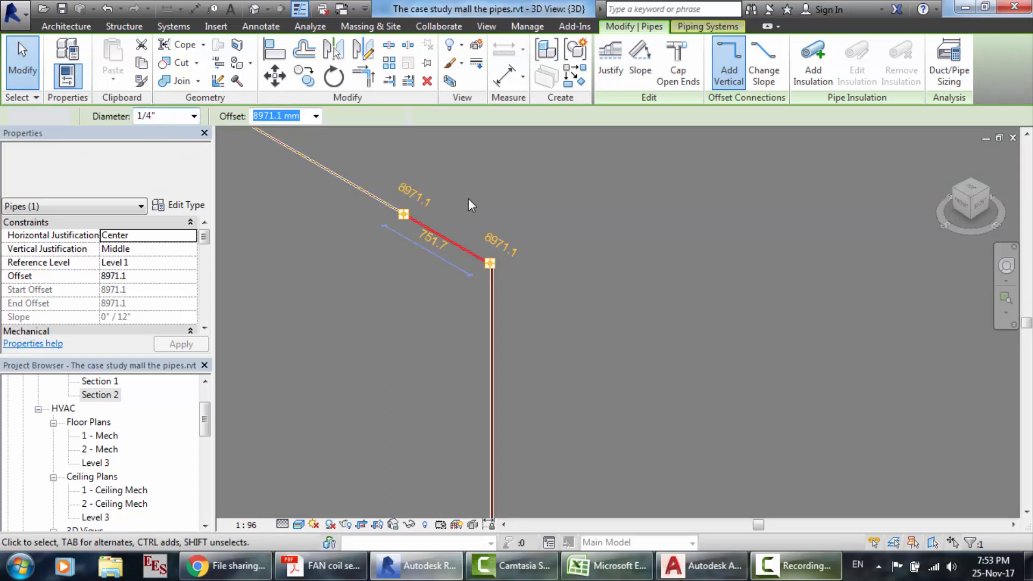
pyautogui.press('Escape')
# - Examine the riser's upper elbow and the joint between the short pipe and the top branch pipe for alignment
pyautogui.scroll(3, 518, 237)
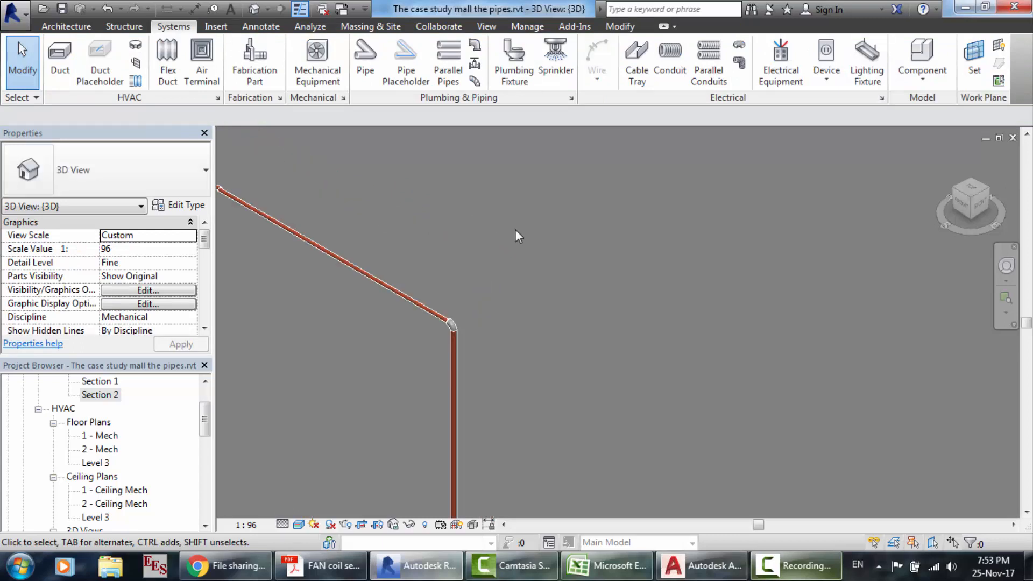
pyautogui.scroll(2, 486, 326)
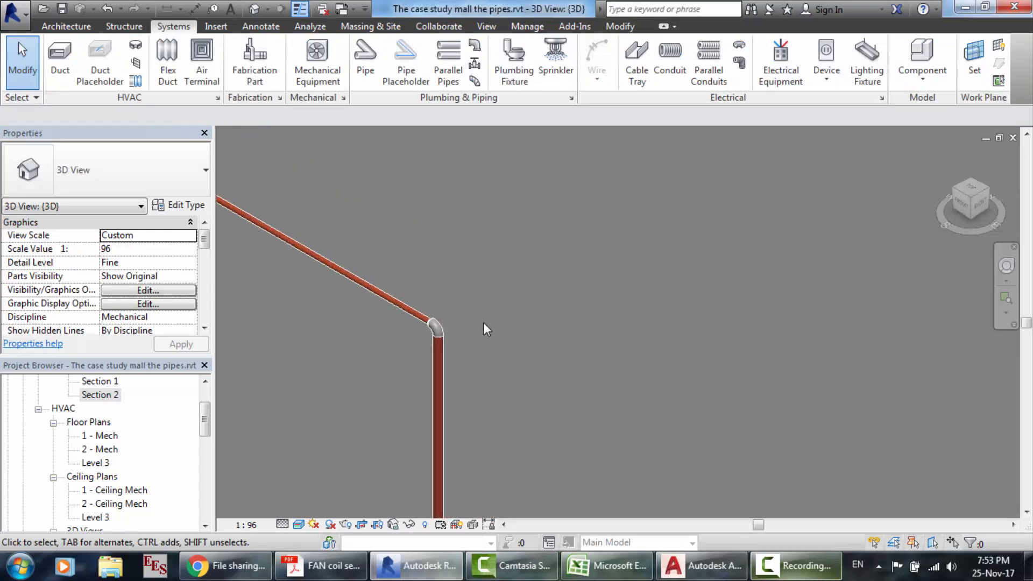
pyautogui.scroll(-4, 491, 511)
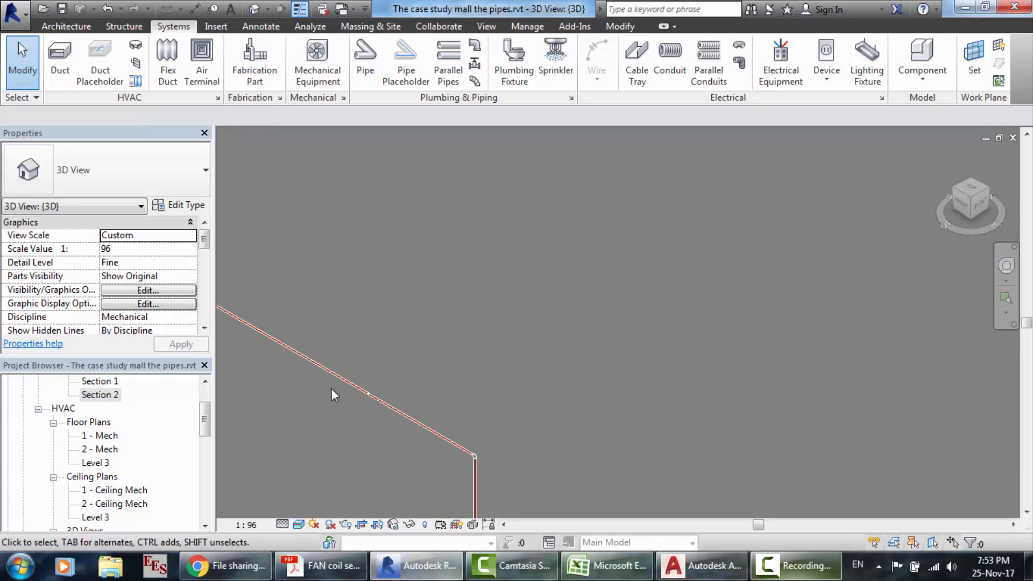
pyautogui.scroll(4, 331, 388)
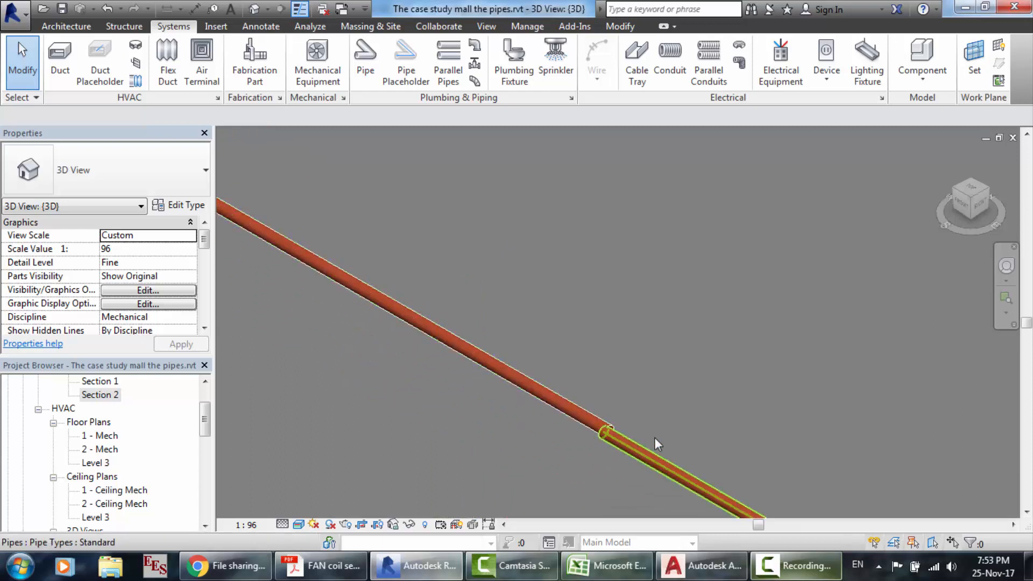
pyautogui.scroll(2, 656, 437)
pyautogui.scroll(2, 547, 418)
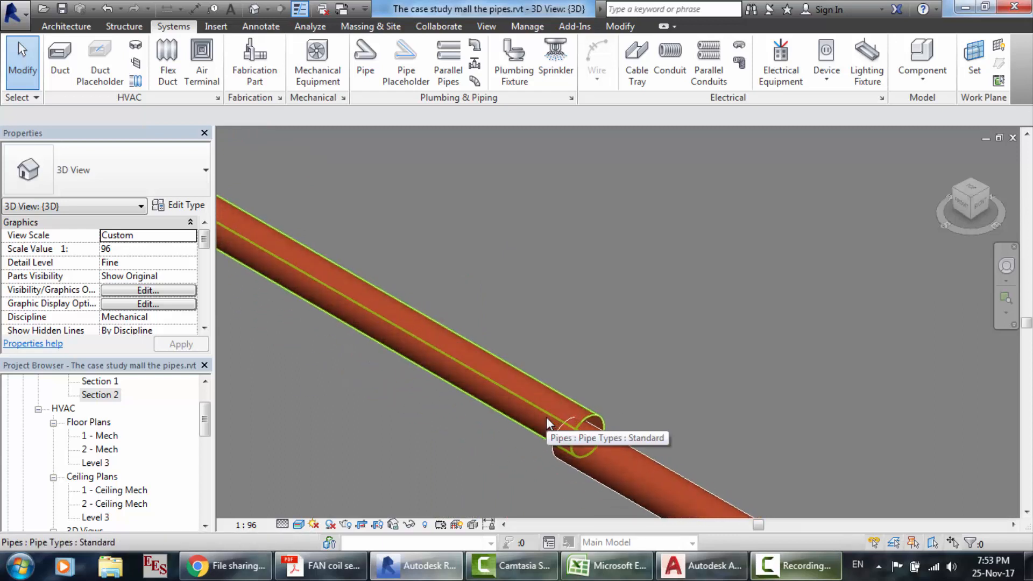
pyautogui.scroll(-6, 628, 379)
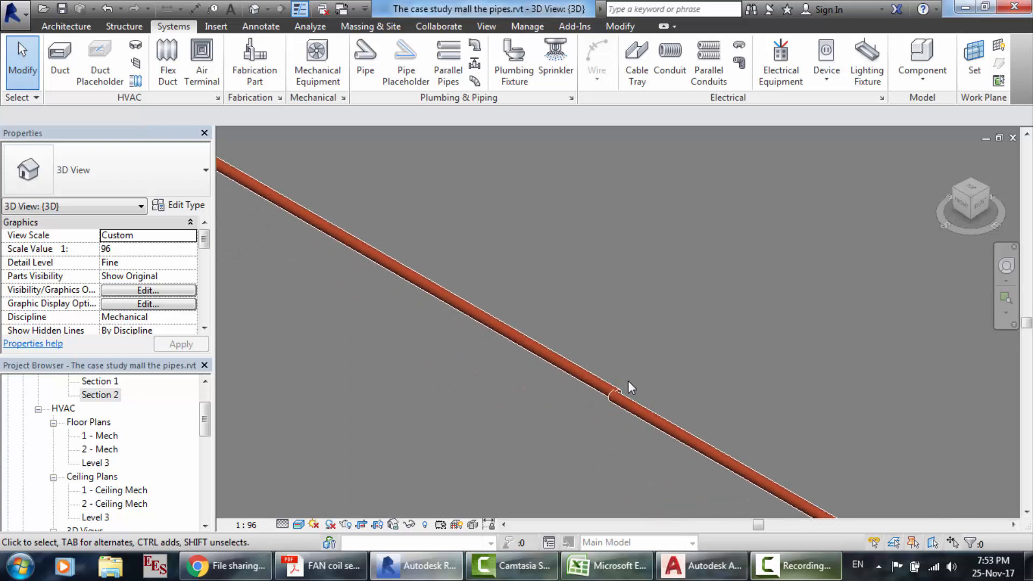
pyautogui.scroll(-4, 627, 380)
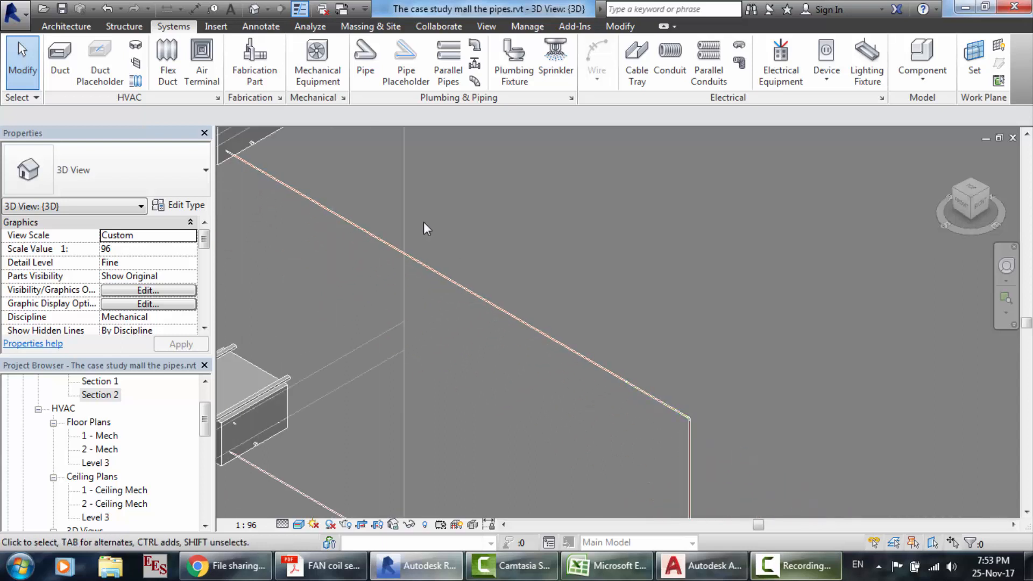
pyautogui.scroll(3, 423, 222)
pyautogui.scroll(4, 487, 273)
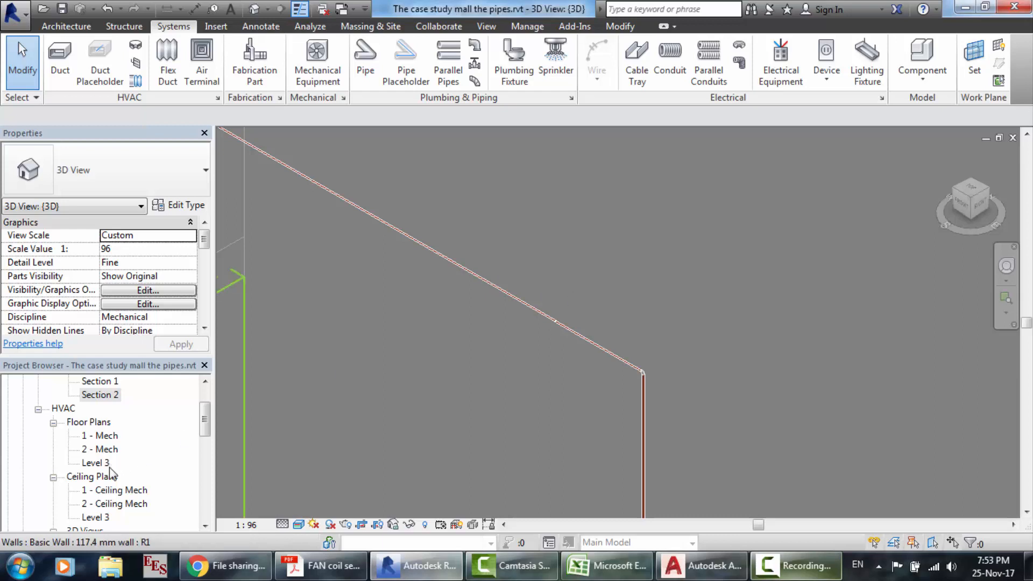
# - In the Level 3 ceiling plan, move the top branch pipe onto the short riser pipe's centreline
pyautogui.click(102, 518)
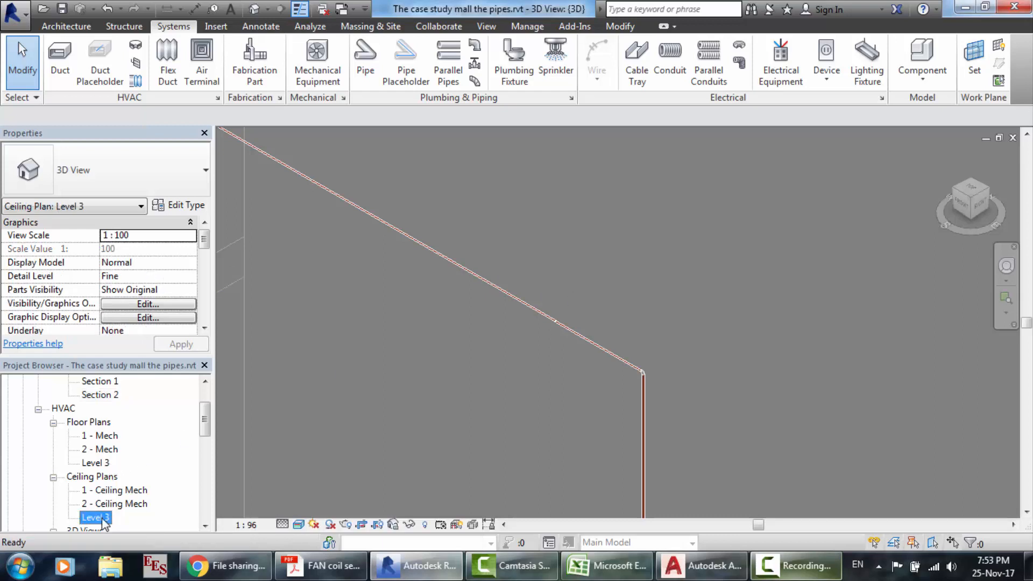
pyautogui.doubleClick(103, 517)
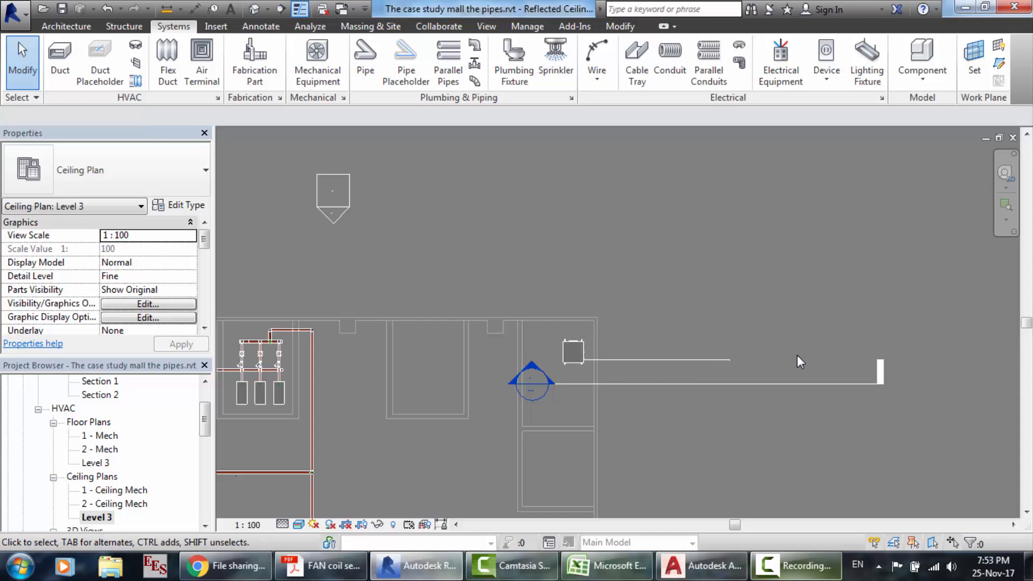
pyautogui.scroll(3, 796, 362)
pyautogui.scroll(5, 675, 363)
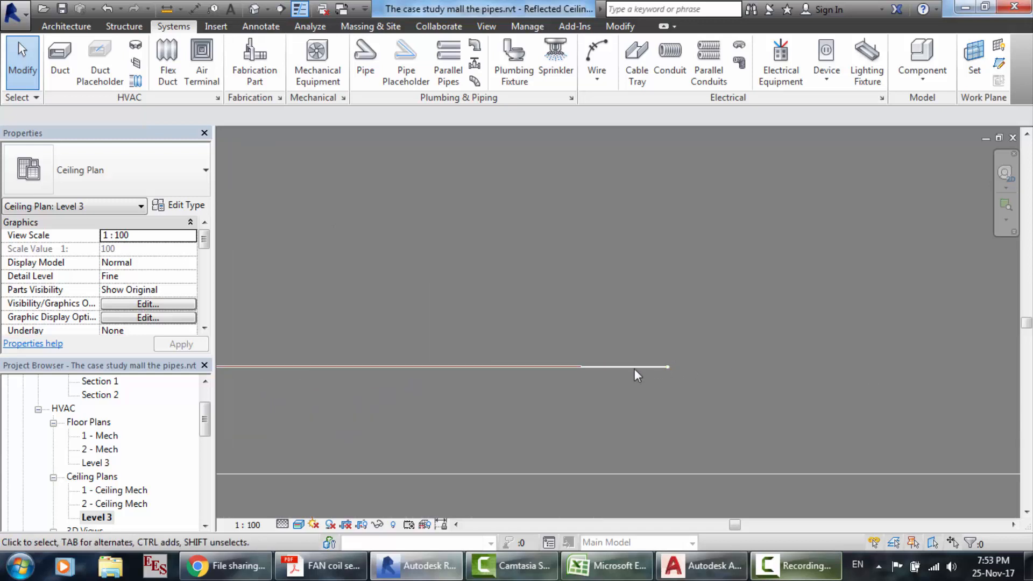
pyautogui.scroll(3, 582, 370)
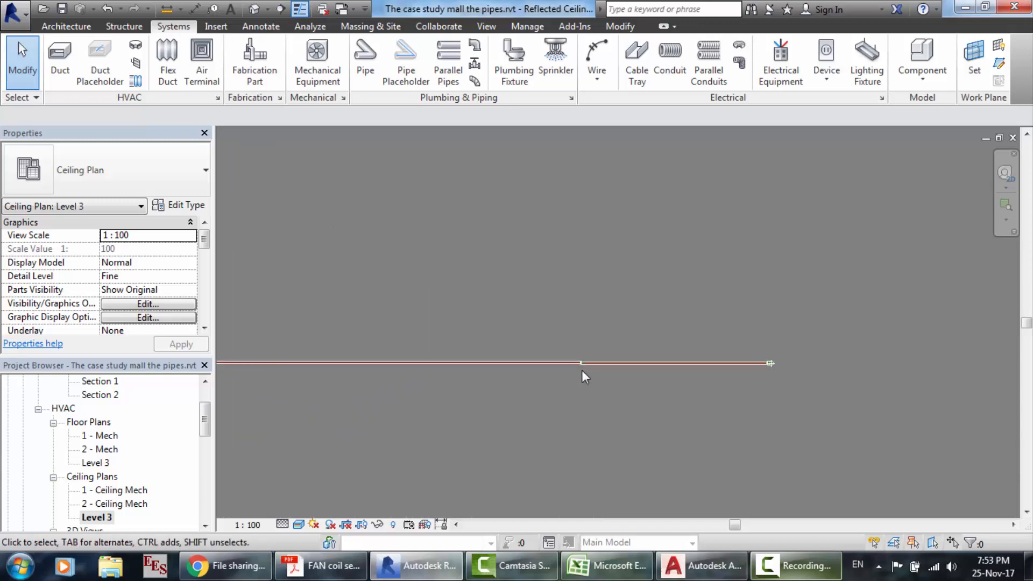
pyautogui.click(543, 356)
pyautogui.scroll(4, 596, 376)
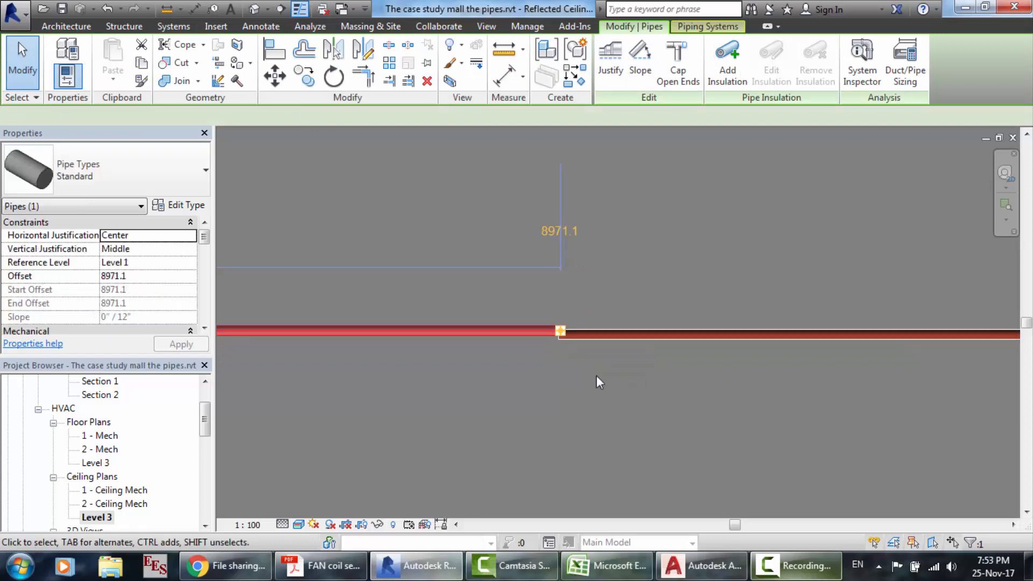
pyautogui.click(275, 76)
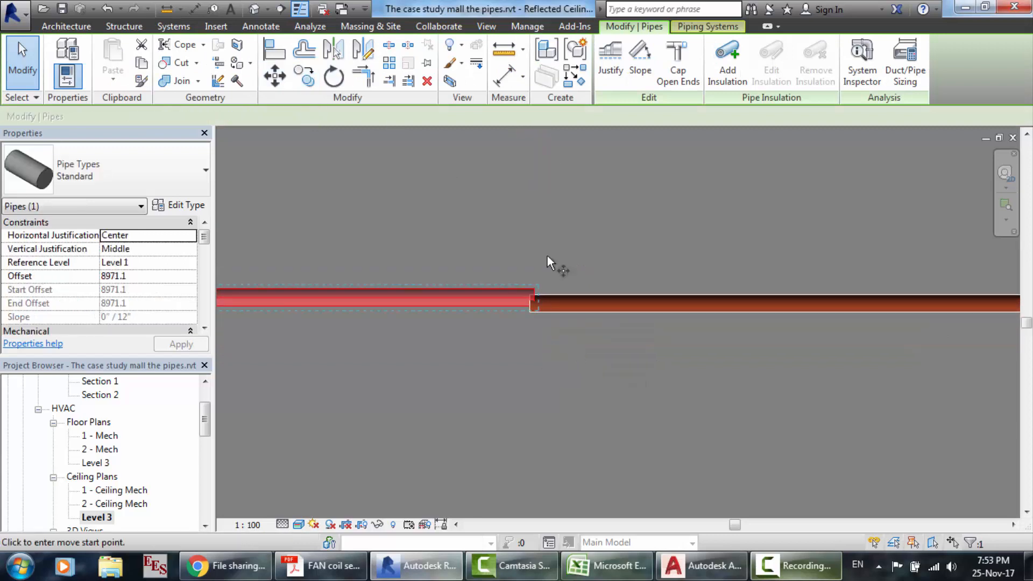
pyautogui.click(531, 299)
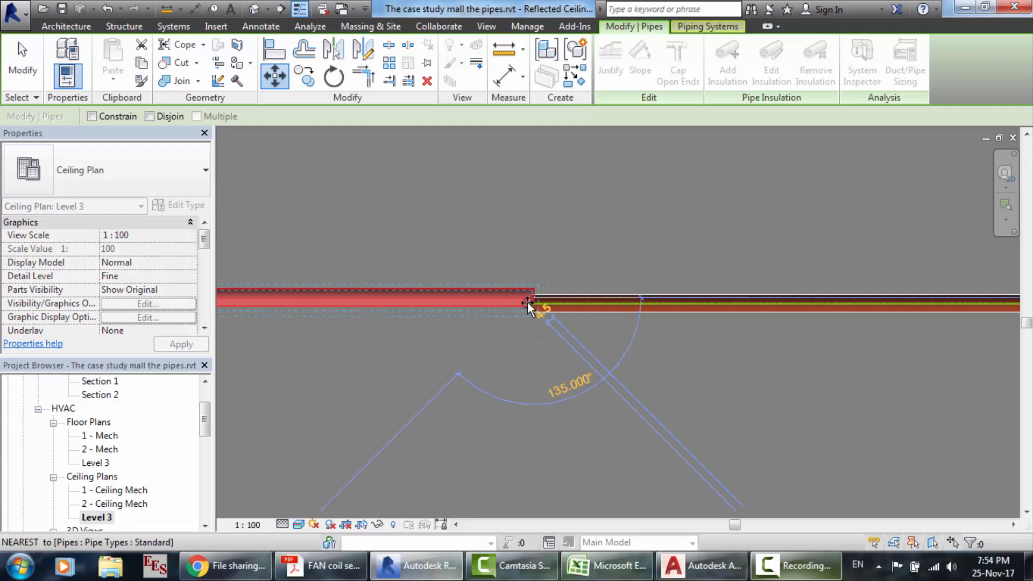
pyautogui.click(528, 302)
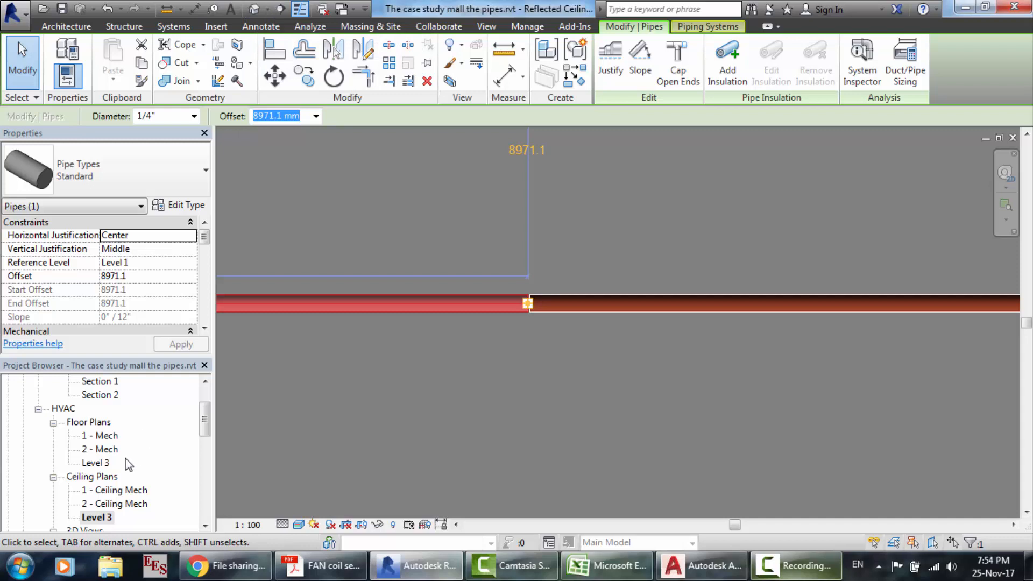
# - In Section 2, delete the short horizontal pipe and its transition and elbow fittings at the riser's upper end
pyautogui.doubleClick(107, 395)
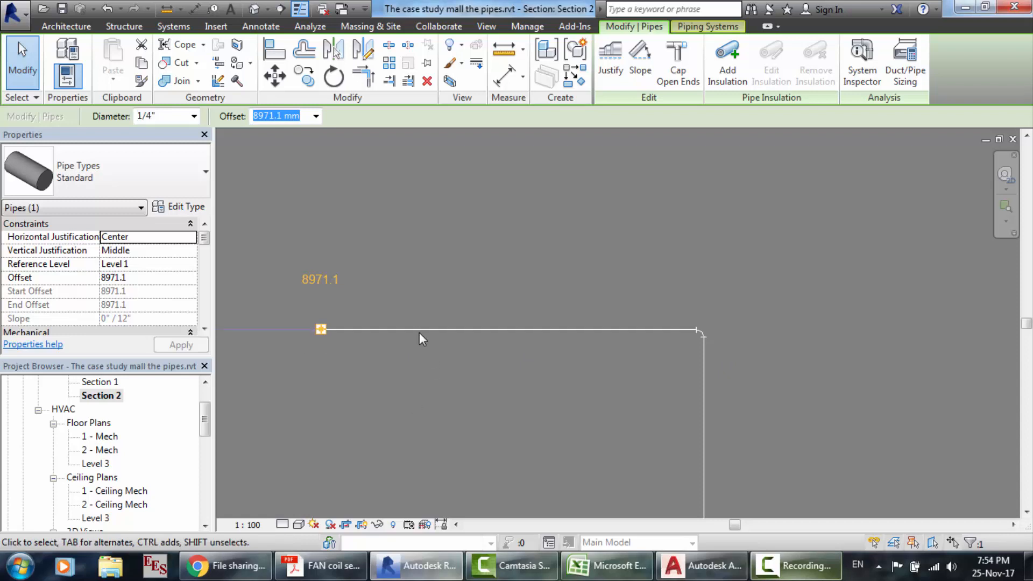
pyautogui.press('Delete')
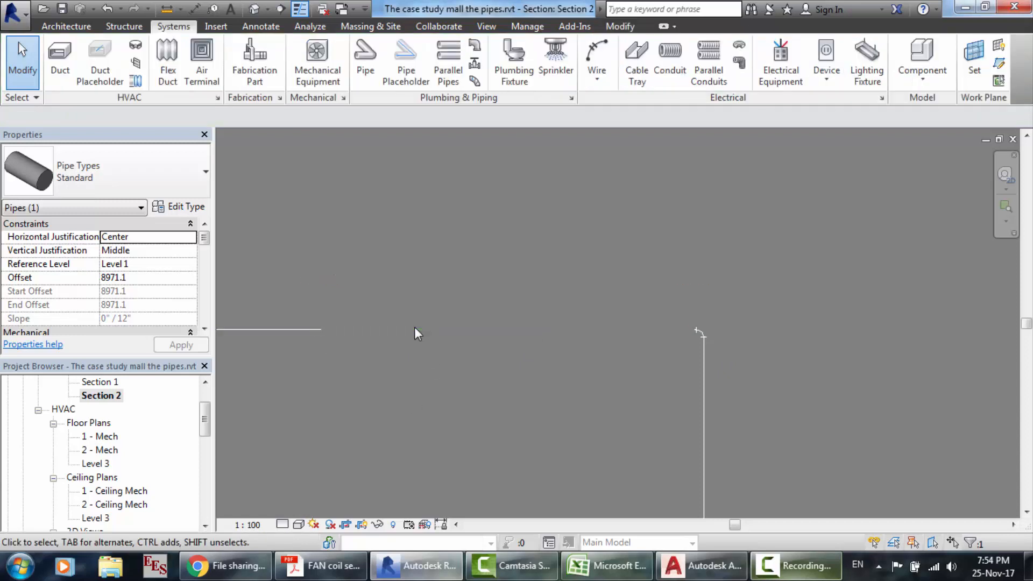
pyautogui.click(699, 332)
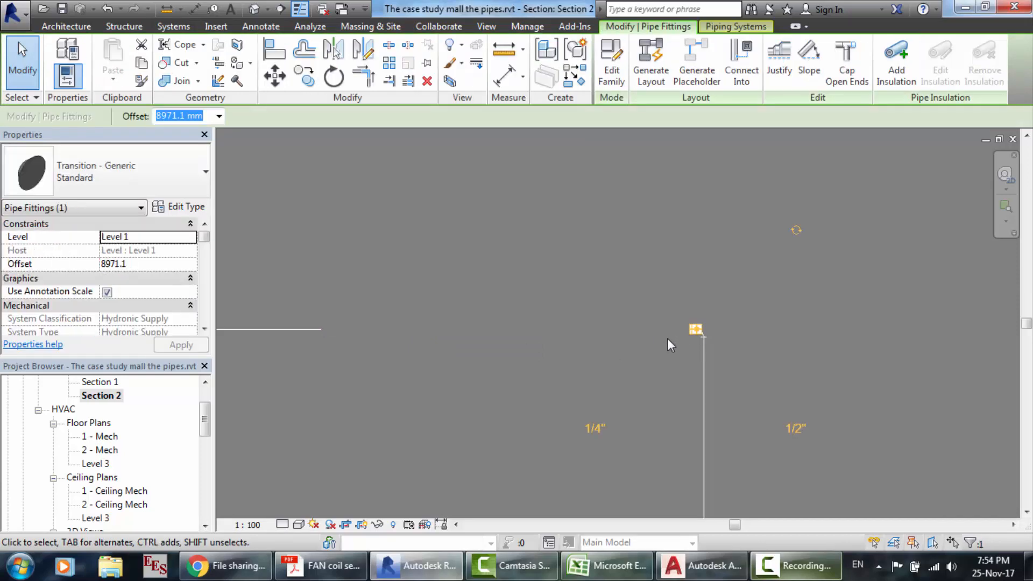
pyautogui.press('Delete')
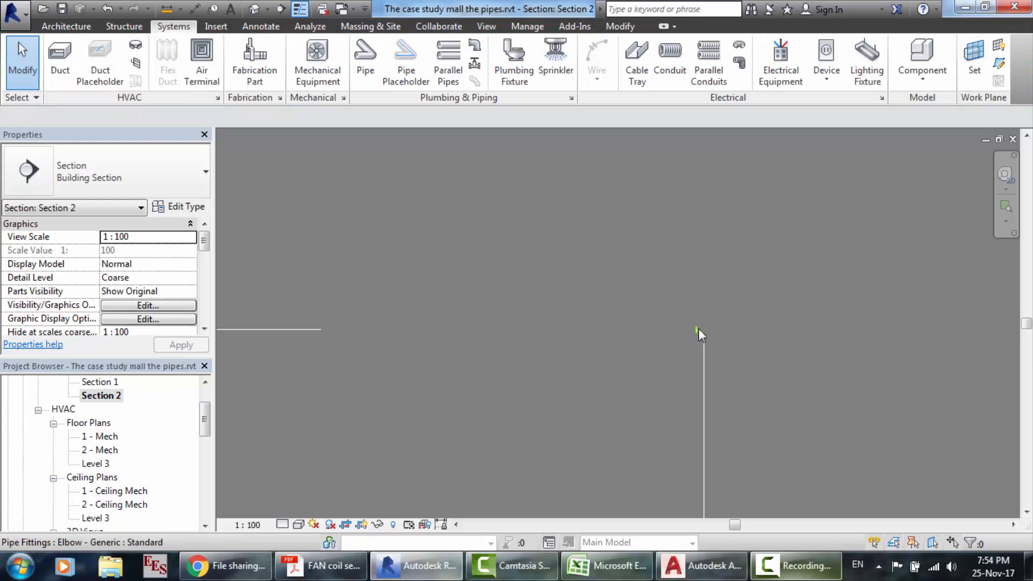
# - Draw a 1/4" horizontal pipe at 8971.1 mm offset from the top branch pipe's end to the riser's axis, and show it in 3D
pyautogui.click(366, 58)
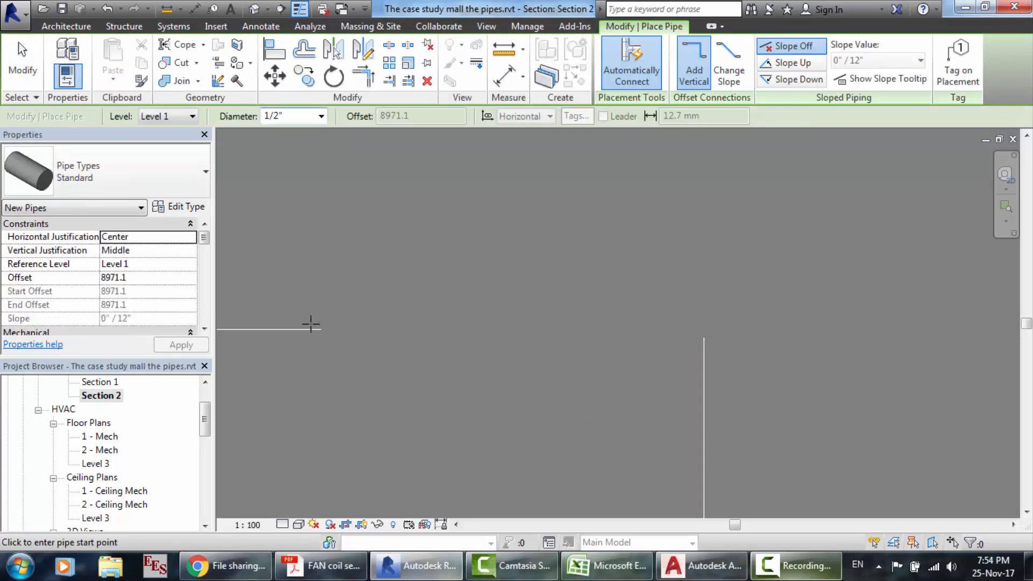
pyautogui.click(284, 116)
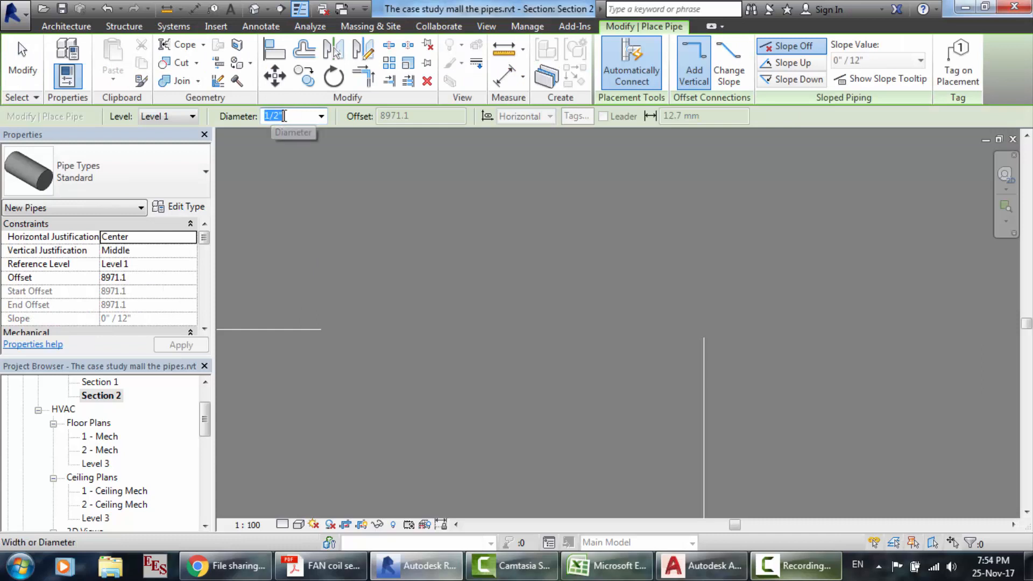
pyautogui.write('.25')
pyautogui.press('Return')
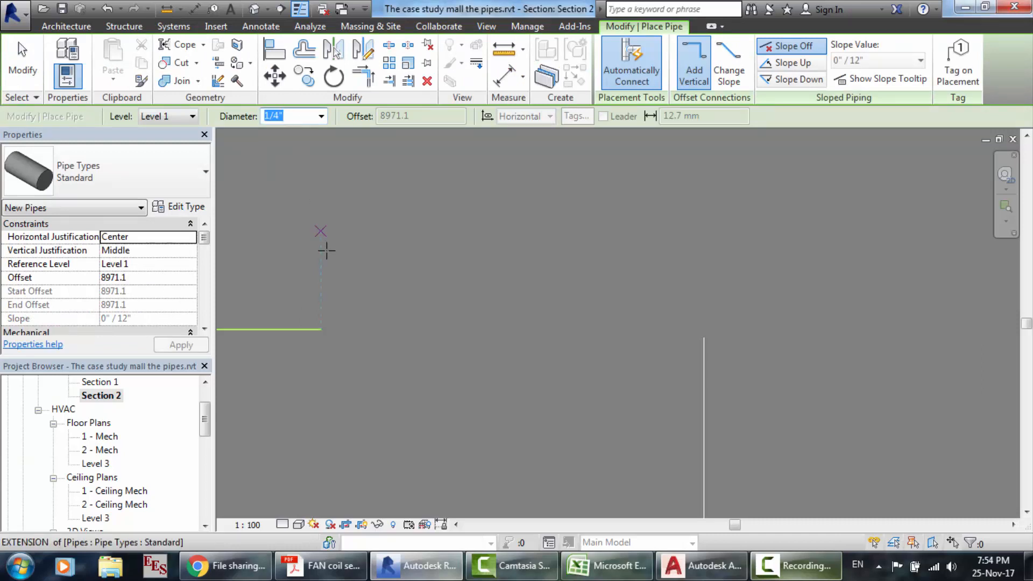
pyautogui.click(320, 329)
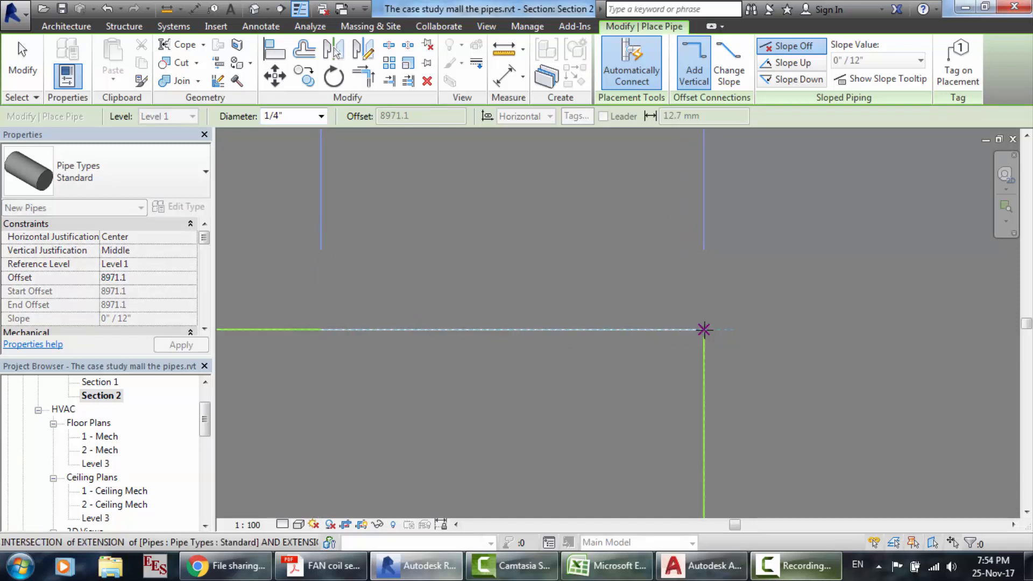
pyautogui.click(703, 329)
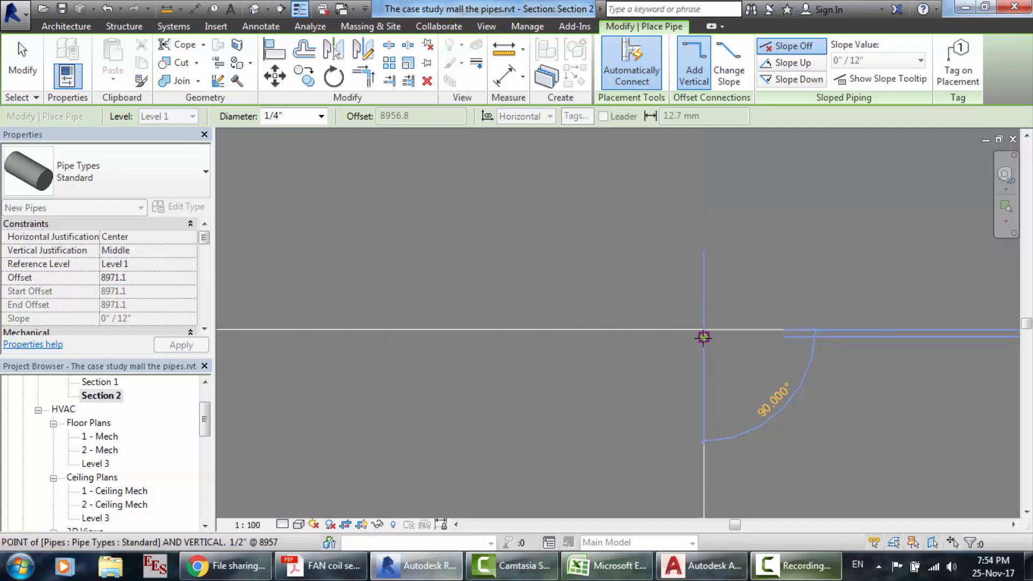
pyautogui.click(703, 337)
pyautogui.click(985, 530)
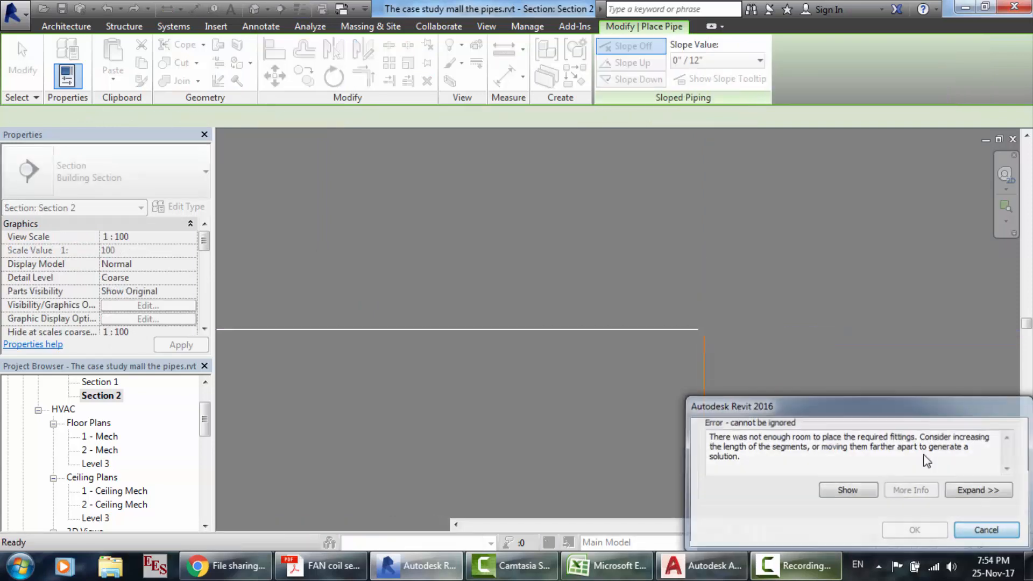
pyautogui.click(255, 9)
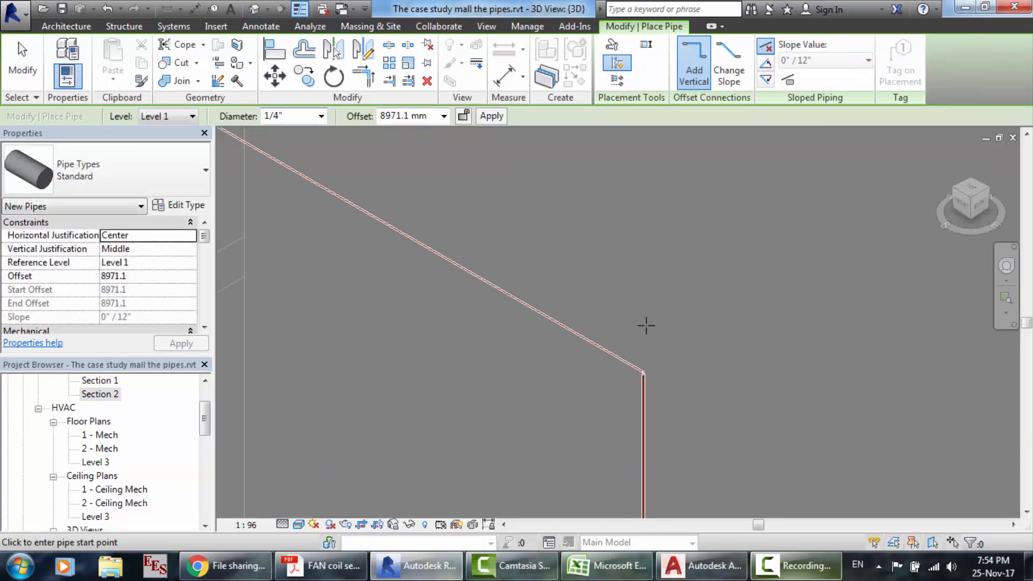
# - Try to raise the riser's upper end to an offset of 89941.1 mm in the 3D view
pyautogui.press('Escape')
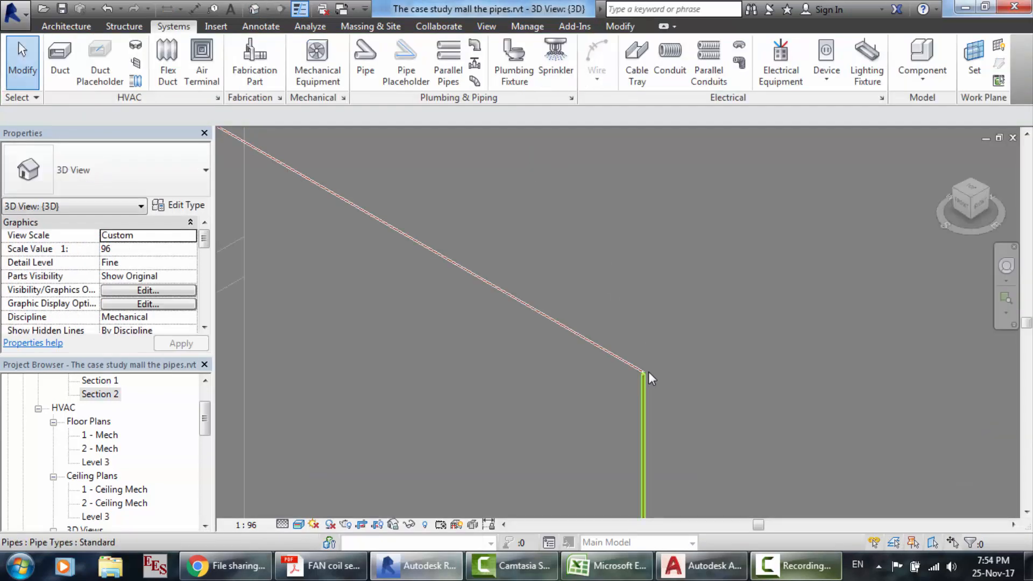
pyautogui.scroll(5, 648, 371)
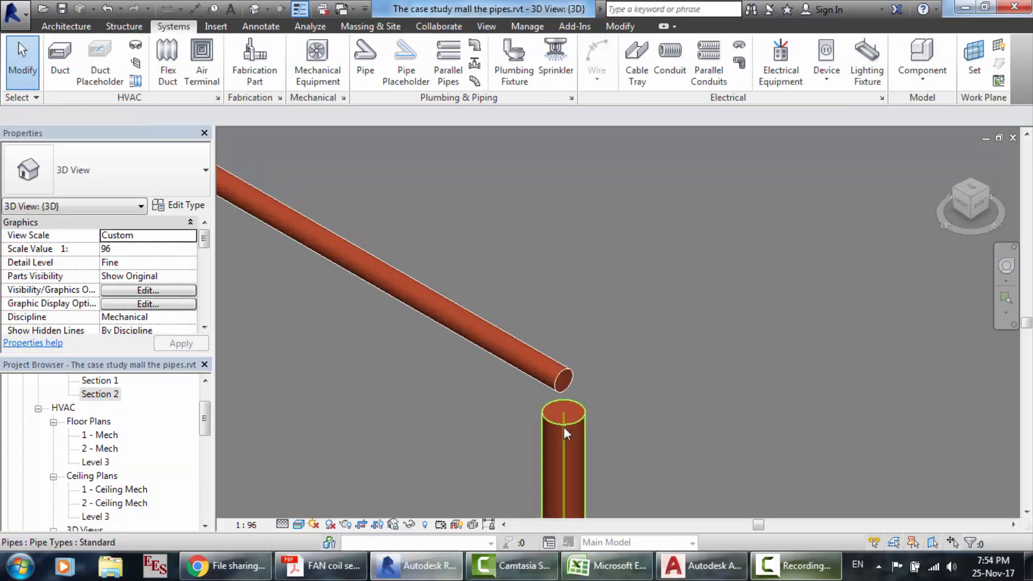
pyautogui.click(564, 427)
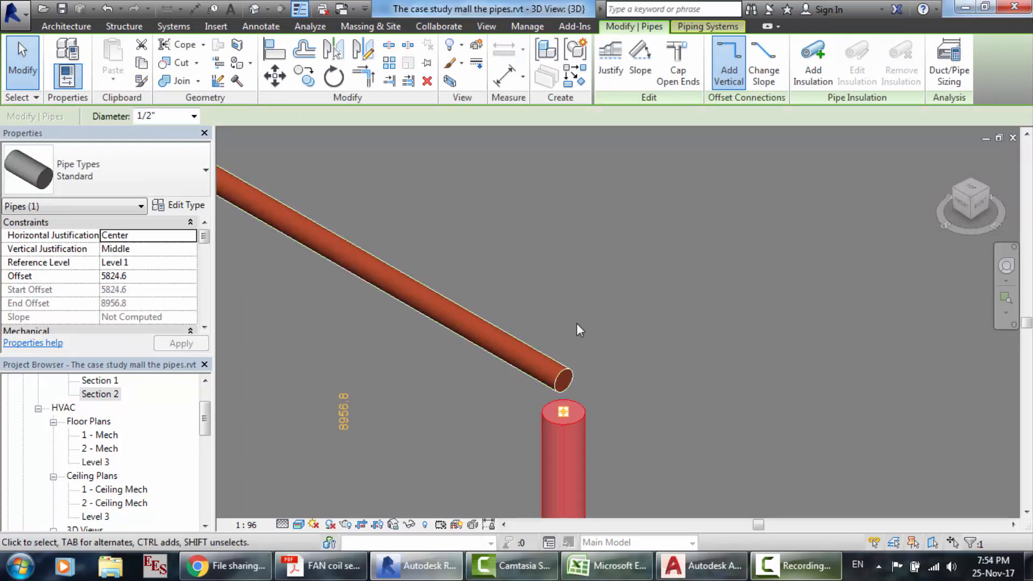
pyautogui.click(343, 414)
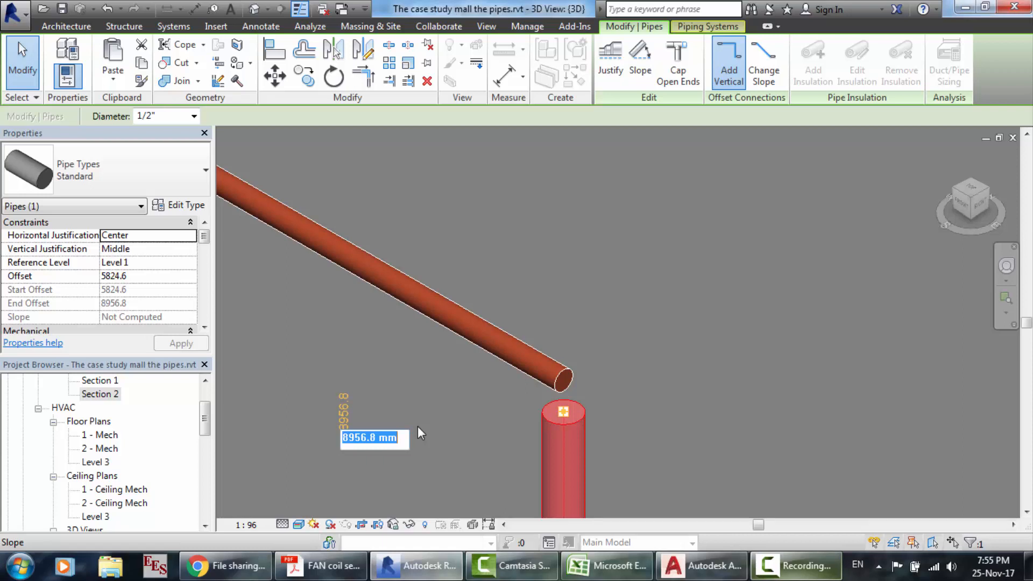
pyautogui.write('4')
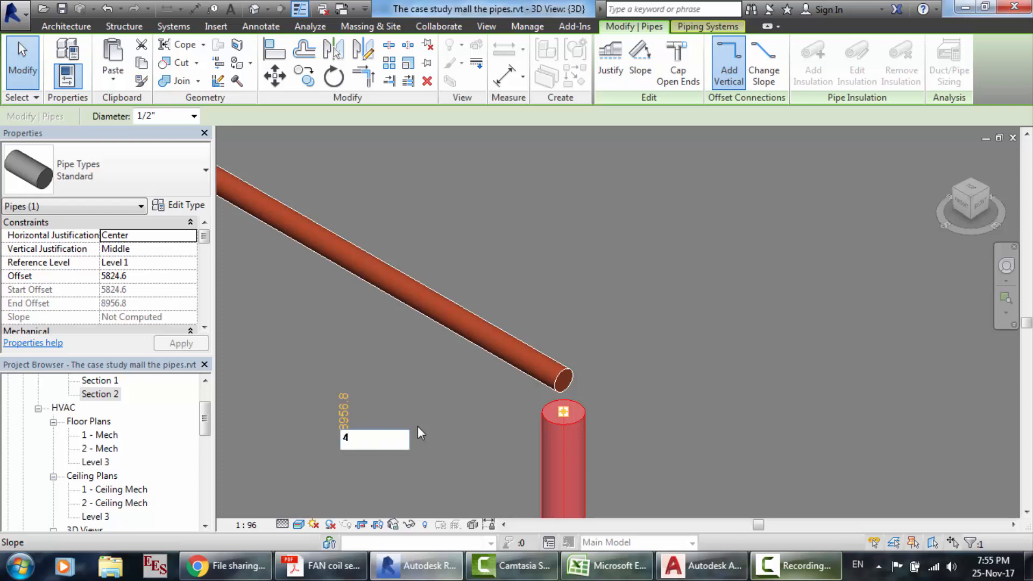
pyautogui.press('BackSpace')
pyautogui.write('89941.1')
pyautogui.press('Return')
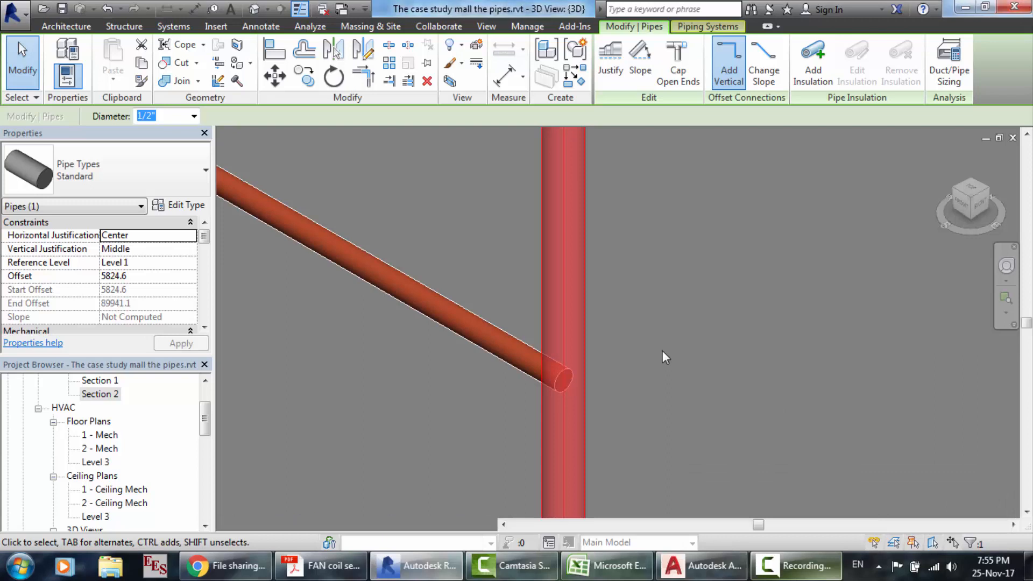
pyautogui.click(660, 366)
pyautogui.scroll(-4, 661, 366)
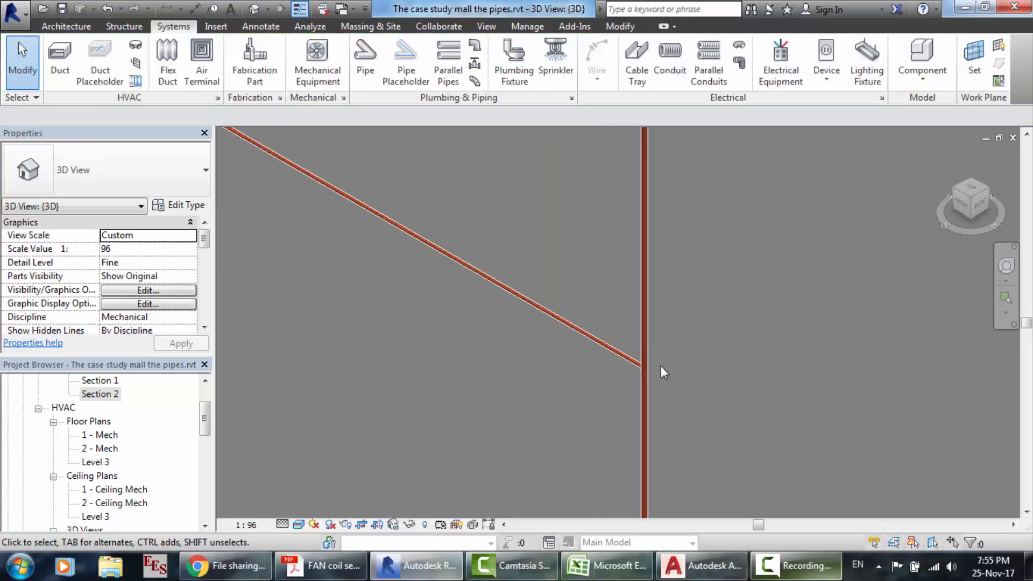
pyautogui.scroll(4, 661, 366)
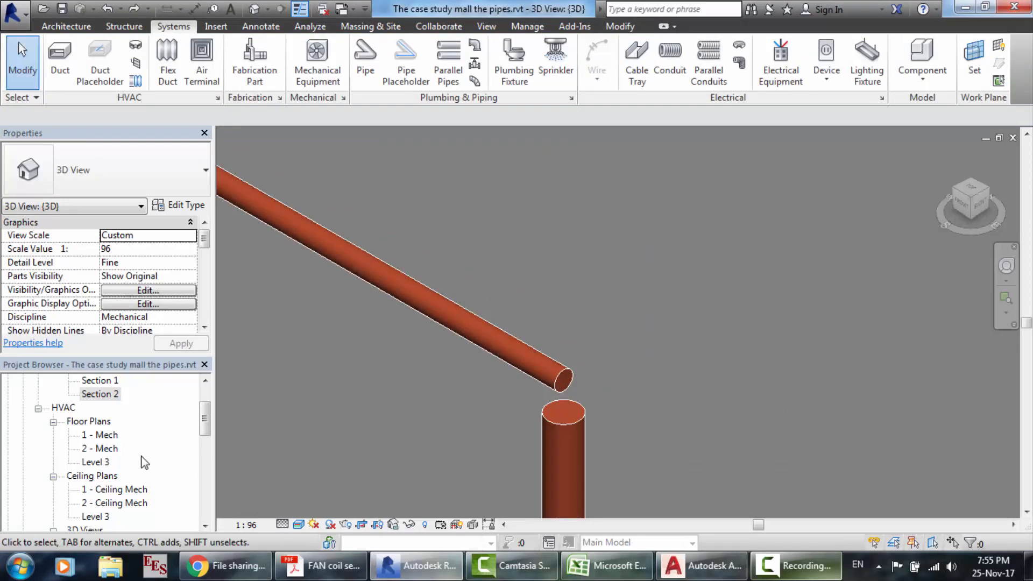
# - Check the North, South and West mechanical elevations and examine the gap between the riser and the top branch pipe in South - Mech
pyautogui.scroll(-3, 153, 467)
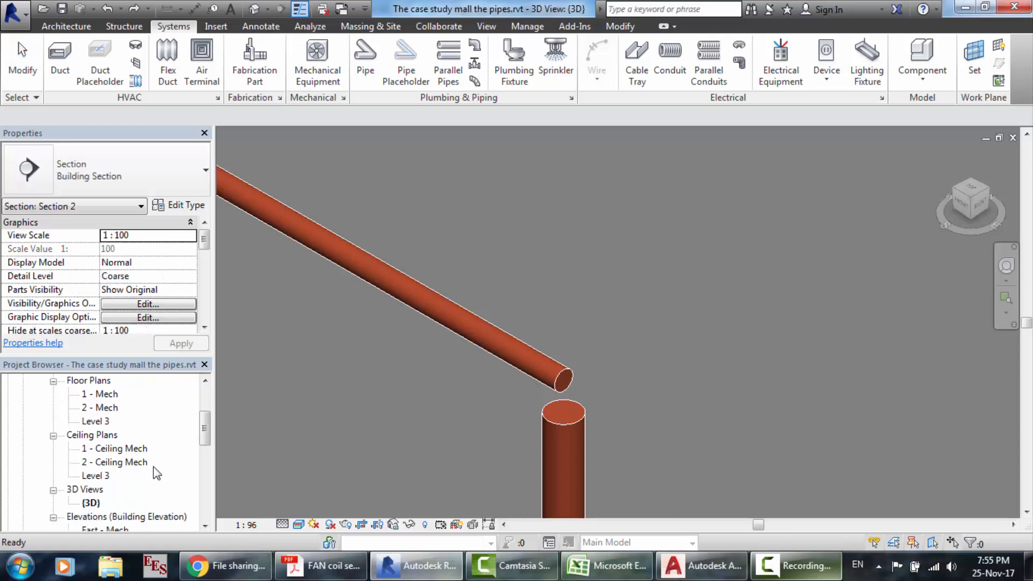
pyautogui.scroll(-1, 127, 440)
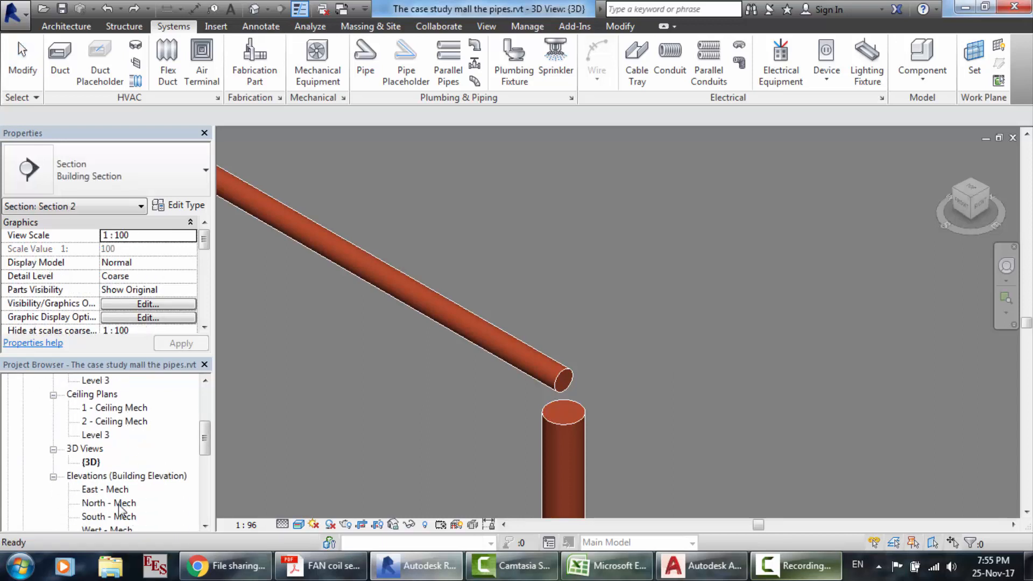
pyautogui.doubleClick(119, 505)
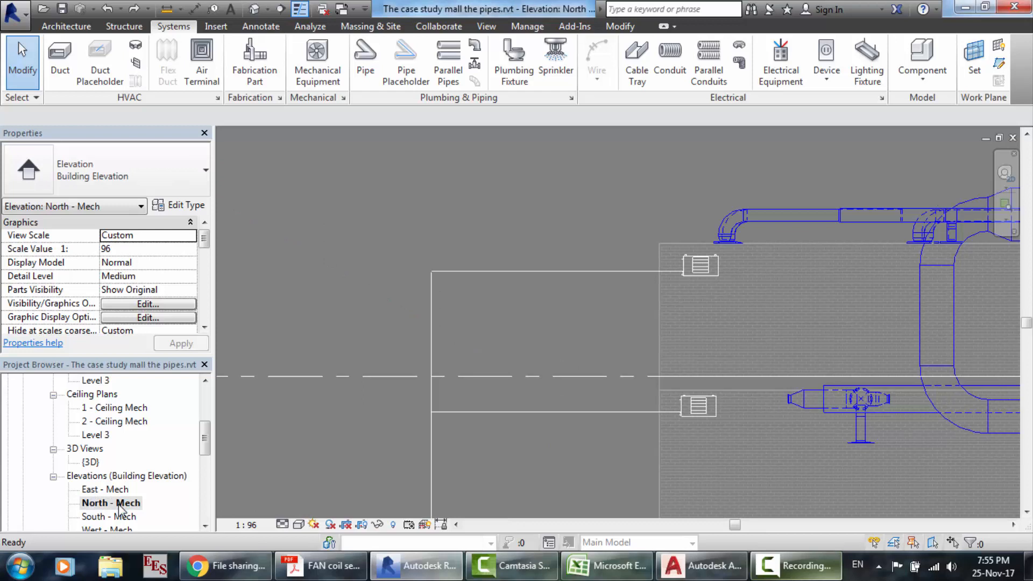
pyautogui.doubleClick(119, 520)
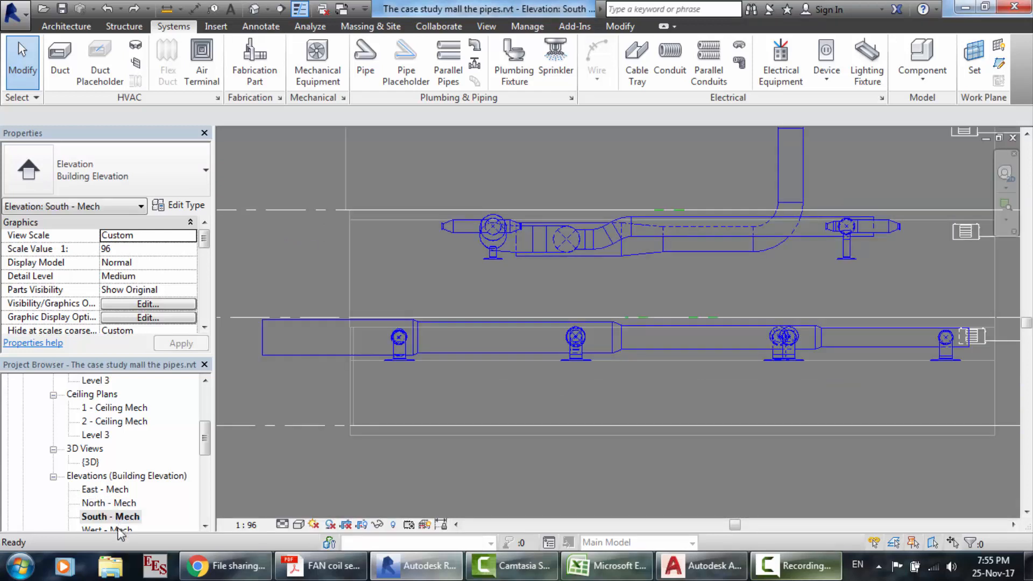
pyautogui.doubleClick(119, 528)
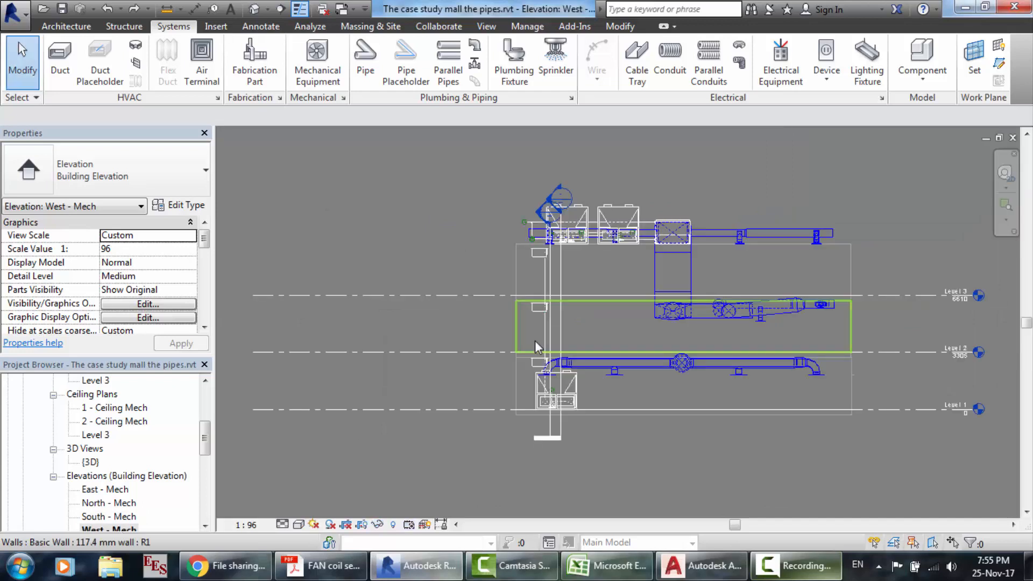
pyautogui.scroll(-1, 535, 341)
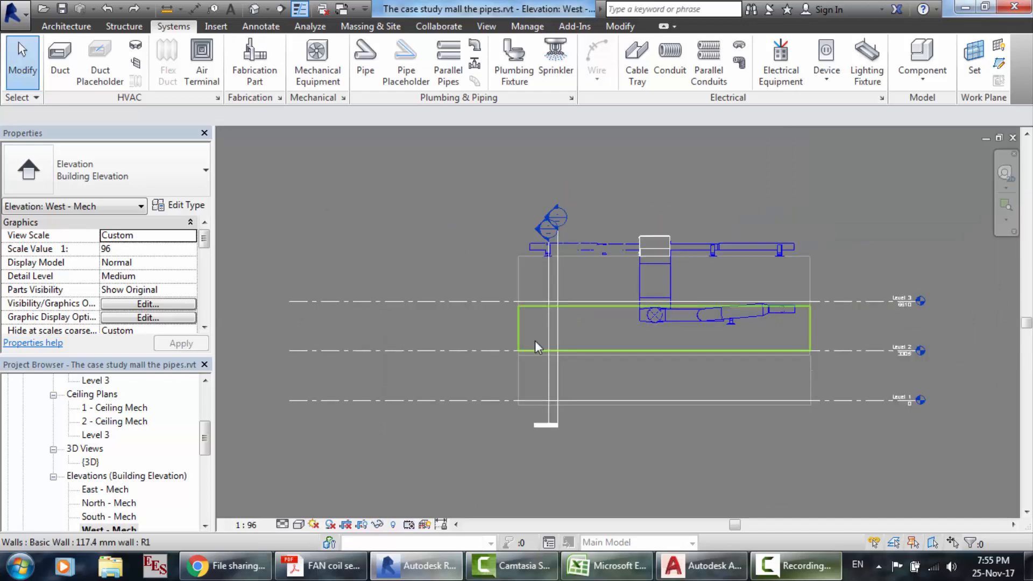
pyautogui.doubleClick(119, 517)
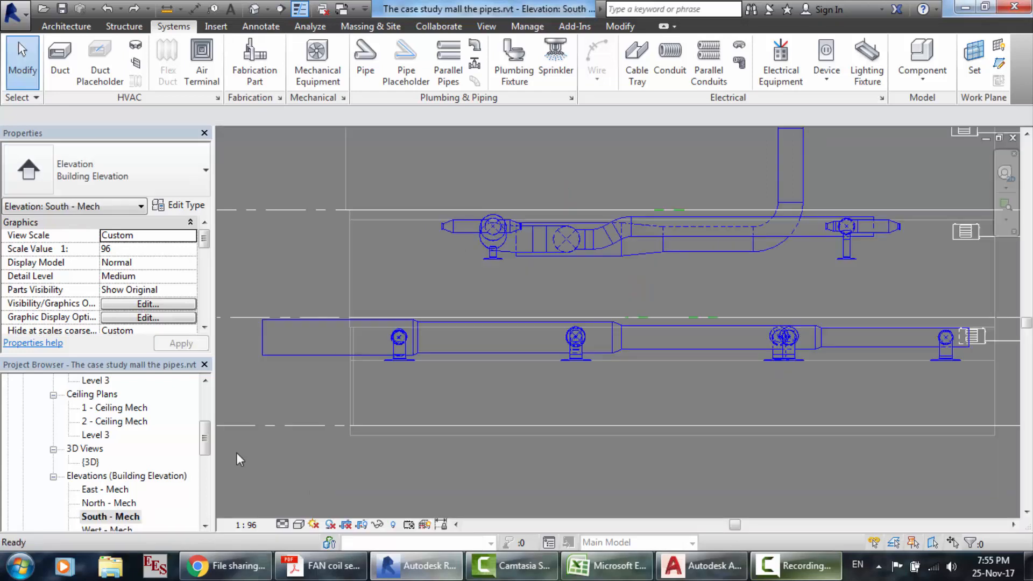
pyautogui.scroll(-2, 587, 362)
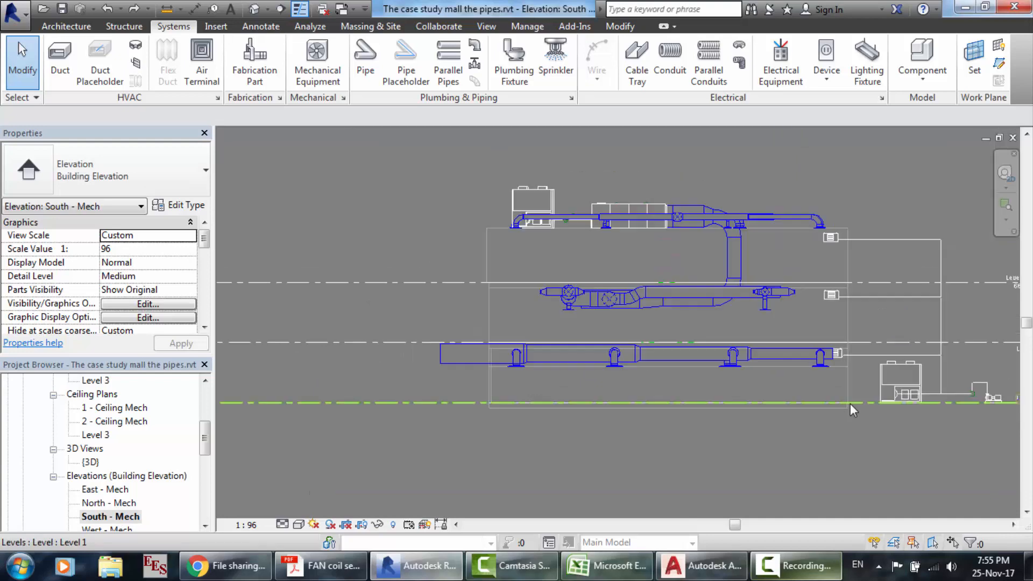
pyautogui.scroll(-1, 850, 404)
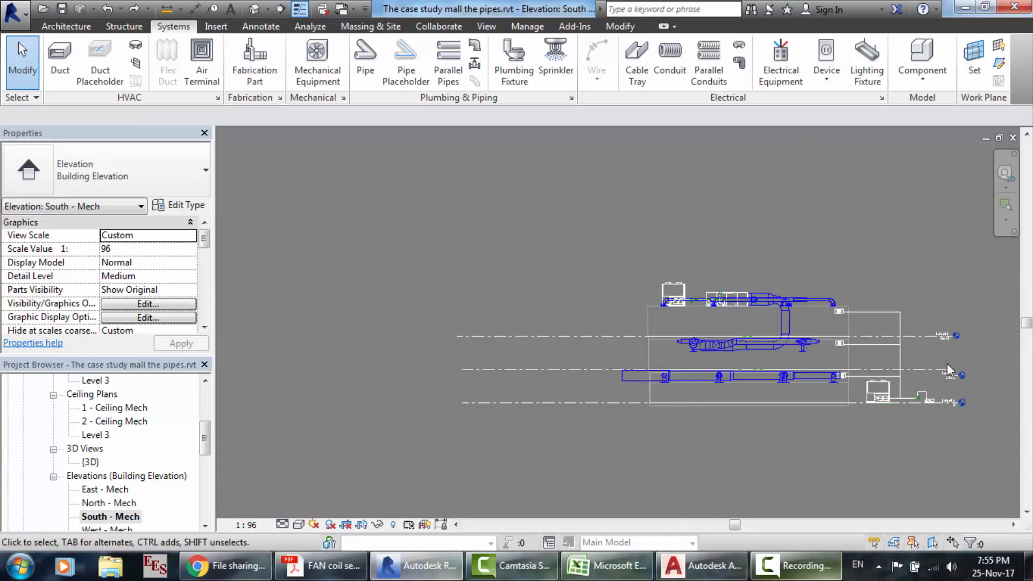
pyautogui.scroll(3, 947, 363)
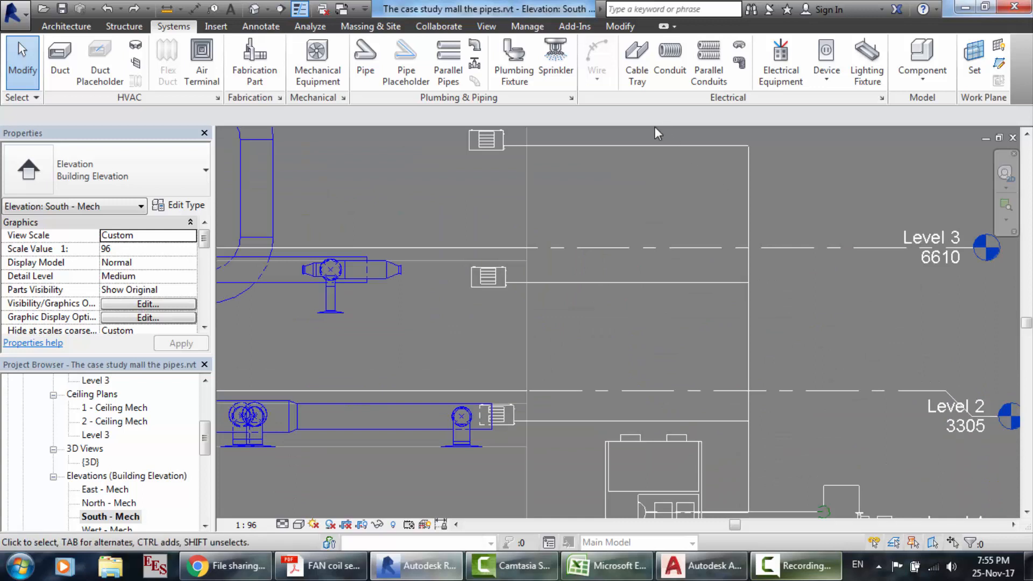
pyautogui.scroll(3, 655, 127)
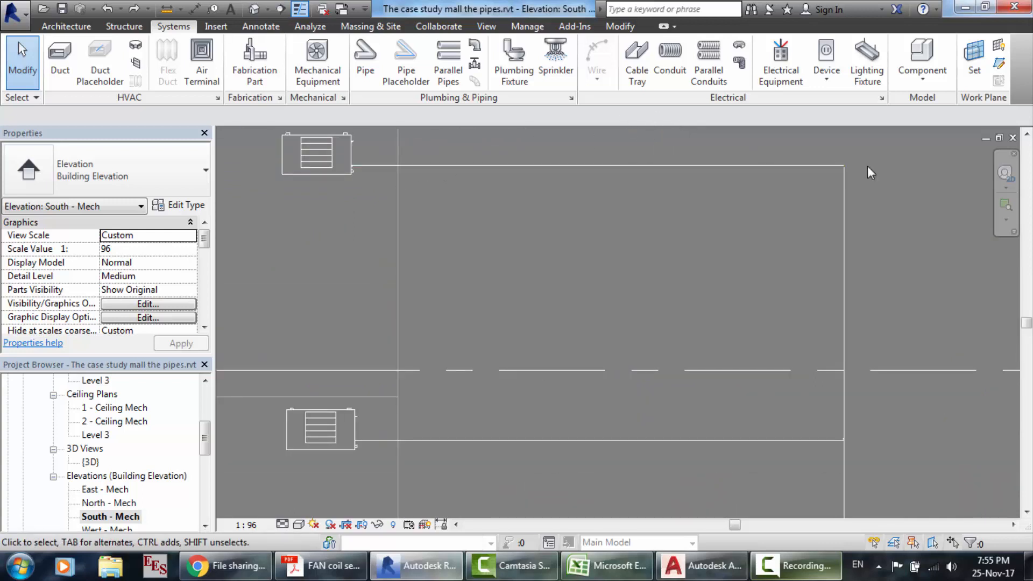
pyautogui.scroll(3, 867, 165)
pyautogui.scroll(2, 830, 139)
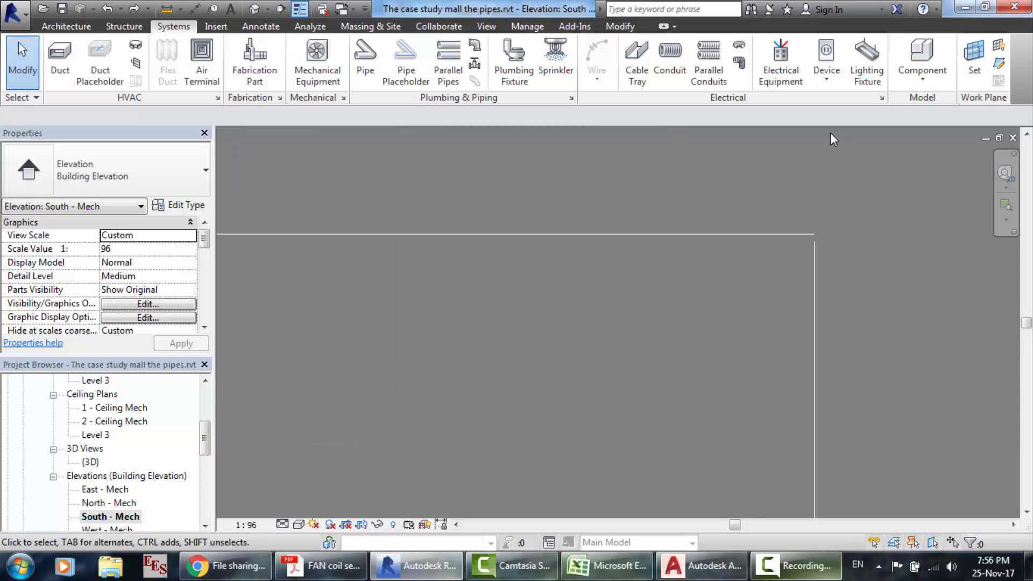
pyautogui.scroll(2, 806, 207)
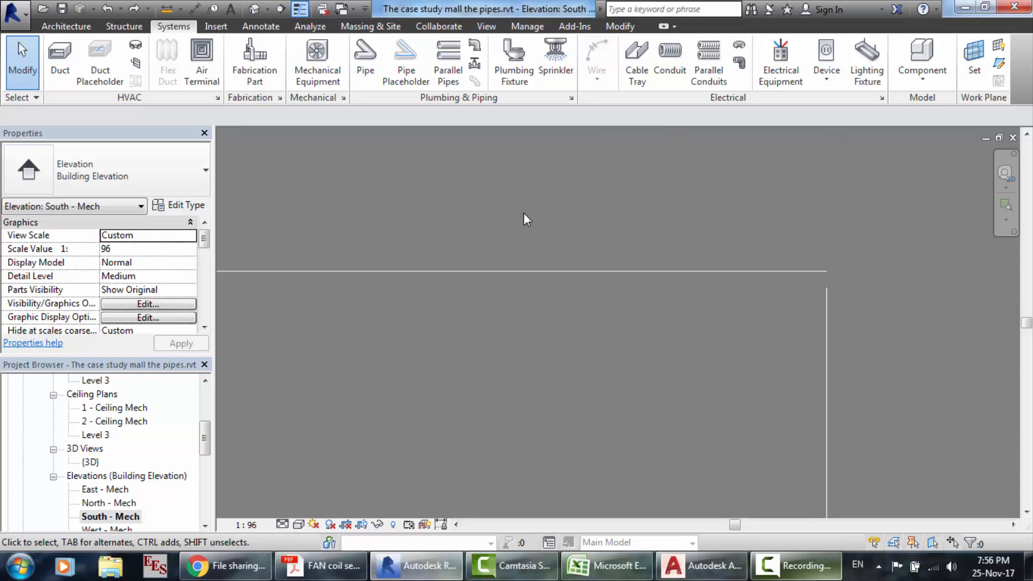
# - Measure the vertical distance between the top and middle fan coil branch pipes in the South - Mech elevation
pyautogui.scroll(-3, 524, 212)
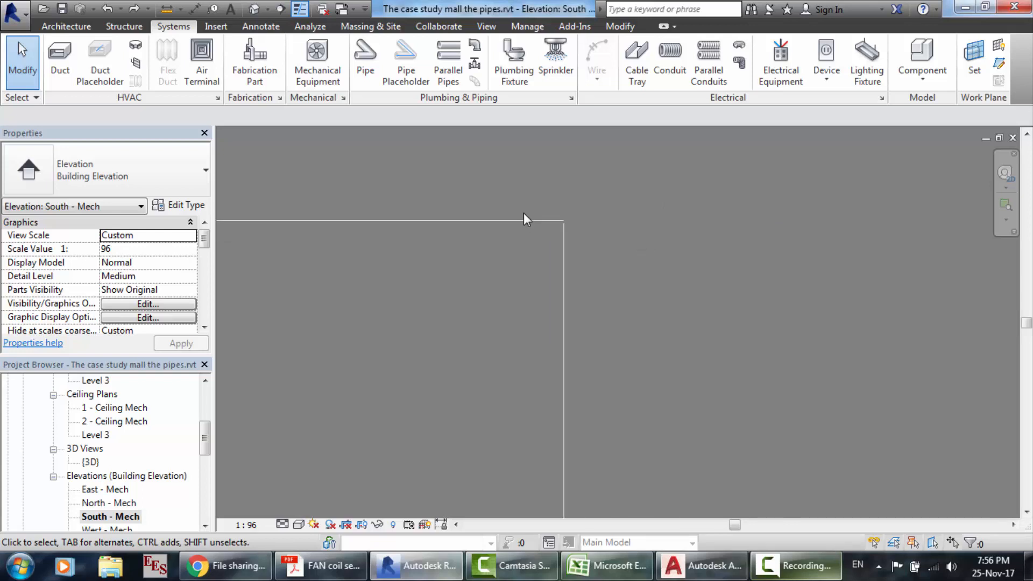
pyautogui.scroll(-3, 523, 212)
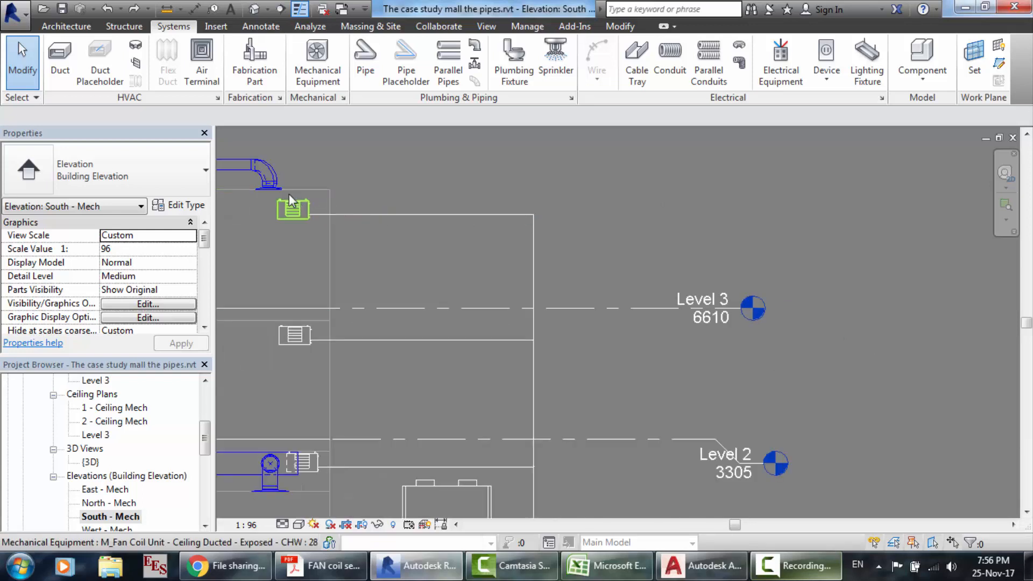
pyautogui.press('Tab')
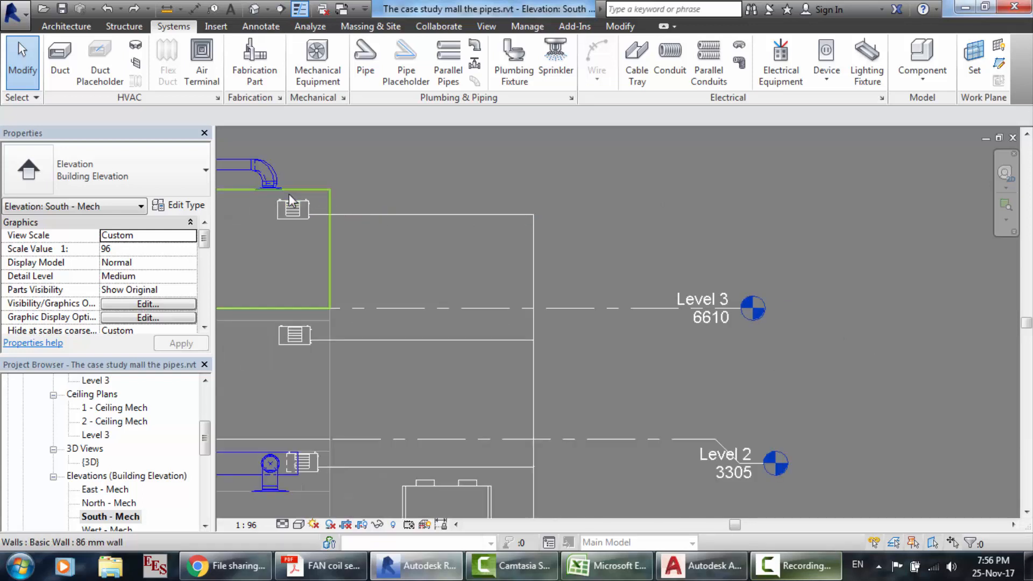
pyautogui.click(166, 11)
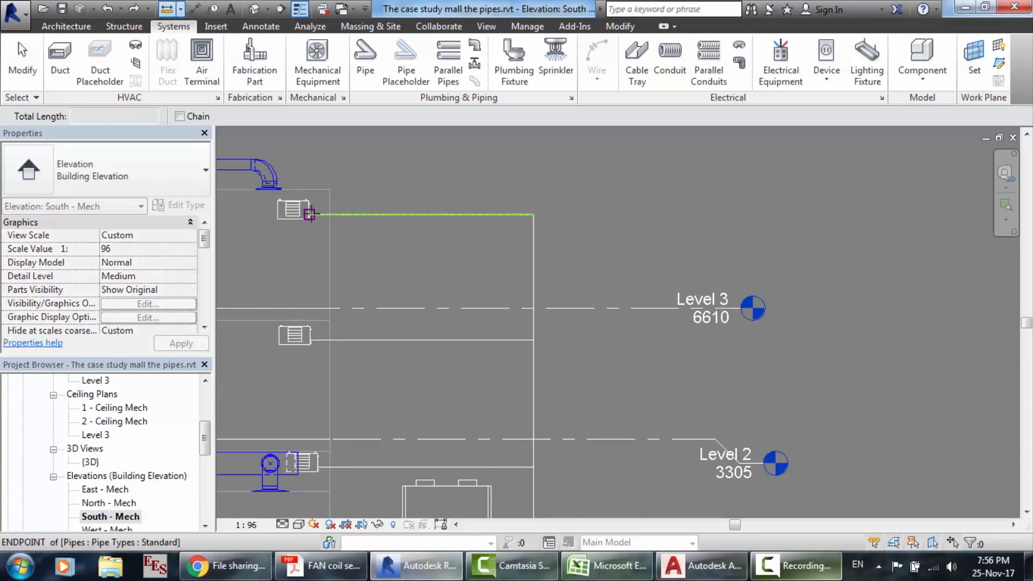
pyautogui.click(380, 214)
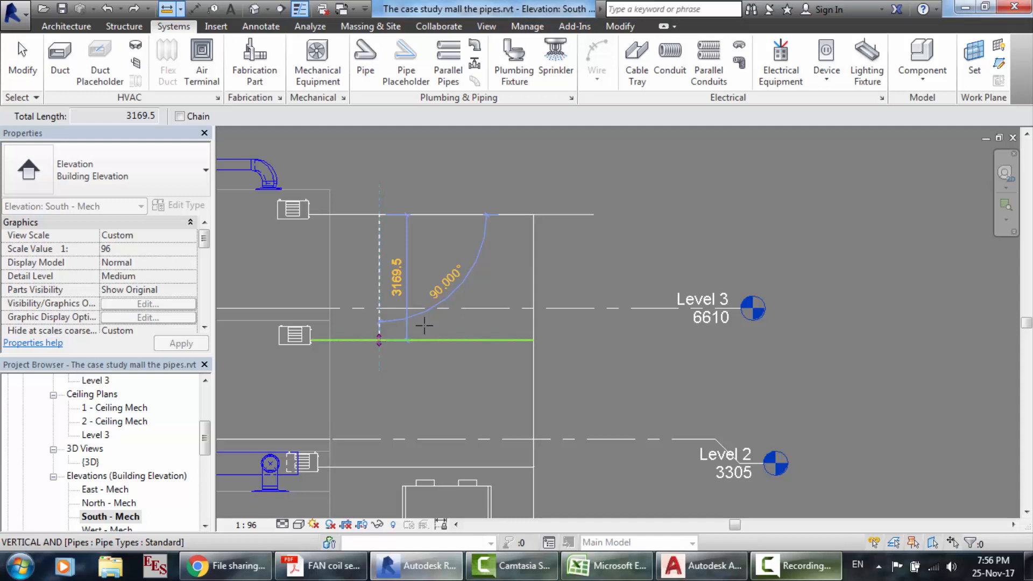
pyautogui.press('Escape')
pyautogui.press('Escape')
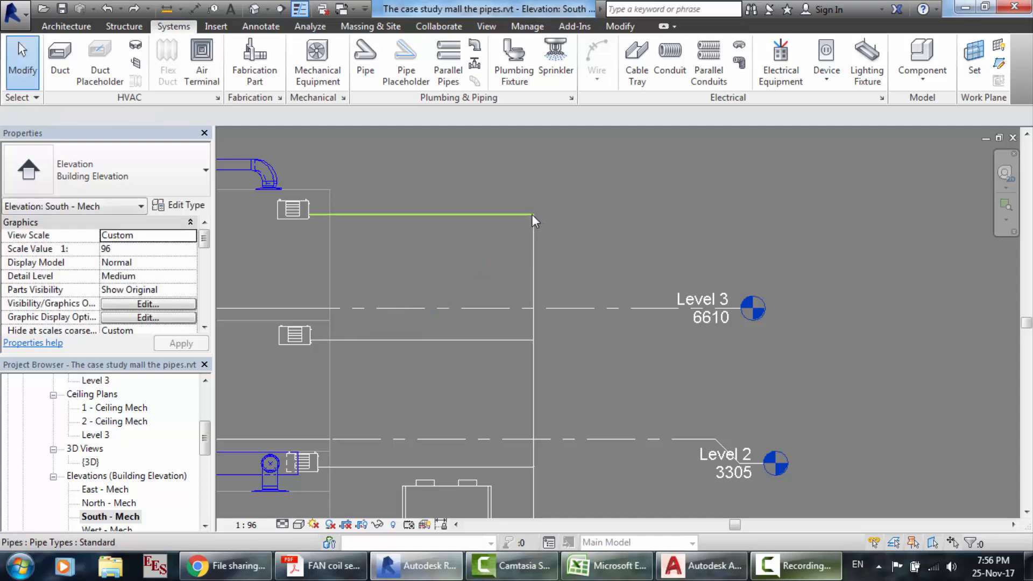
# - In the 3D view, try to pull the upper riser pipe's top end onto the end of the top branch pipe
pyautogui.click(255, 9)
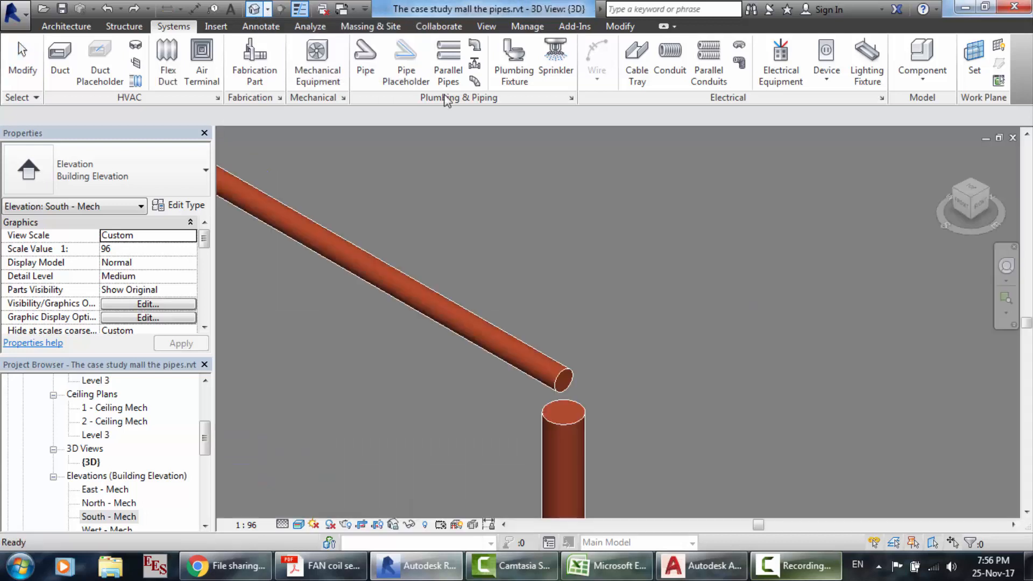
pyautogui.click(571, 459)
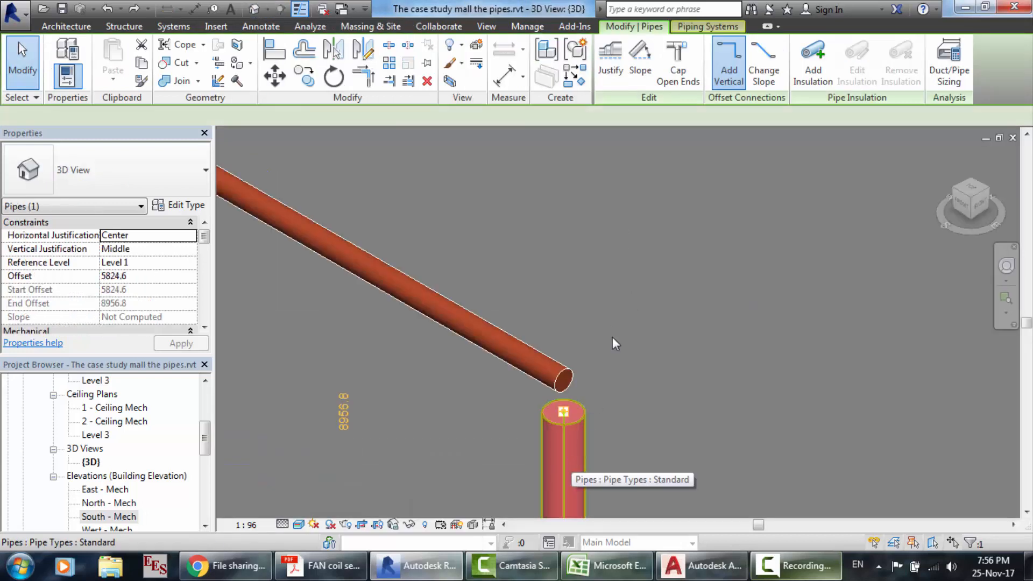
pyautogui.scroll(-5, 631, 294)
pyautogui.scroll(-4, 631, 293)
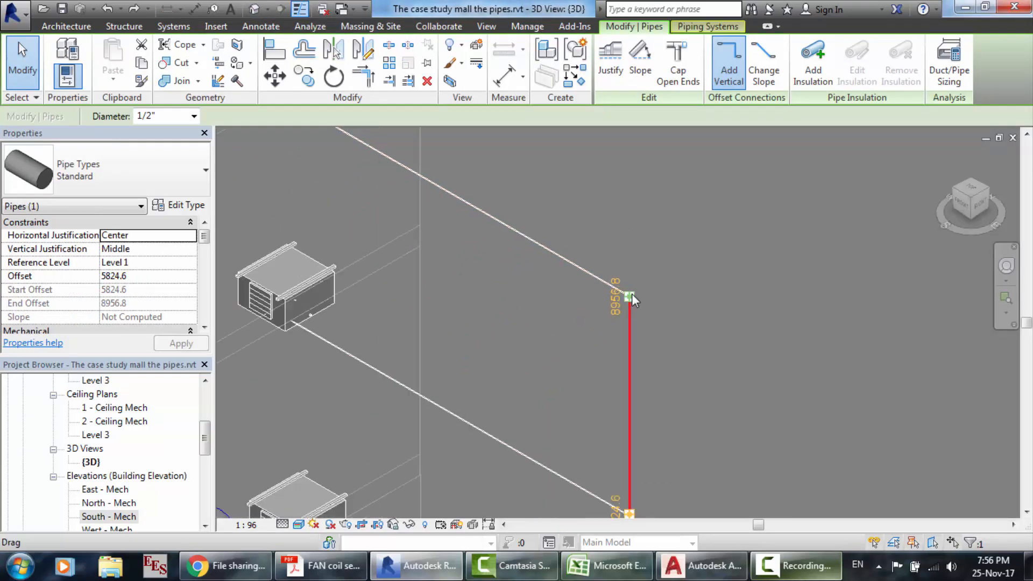
pyautogui.scroll(4, 634, 423)
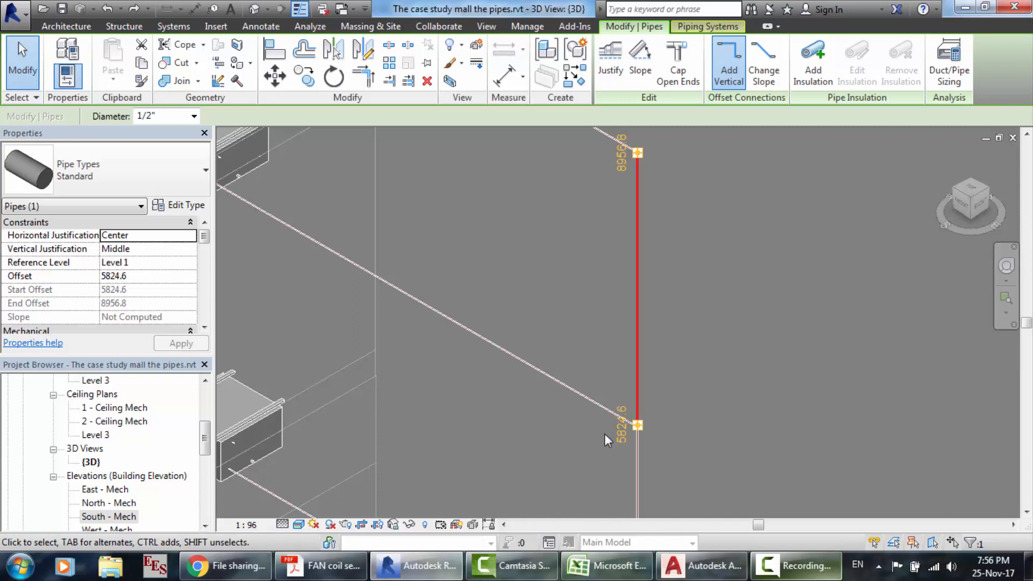
pyautogui.scroll(3, 605, 433)
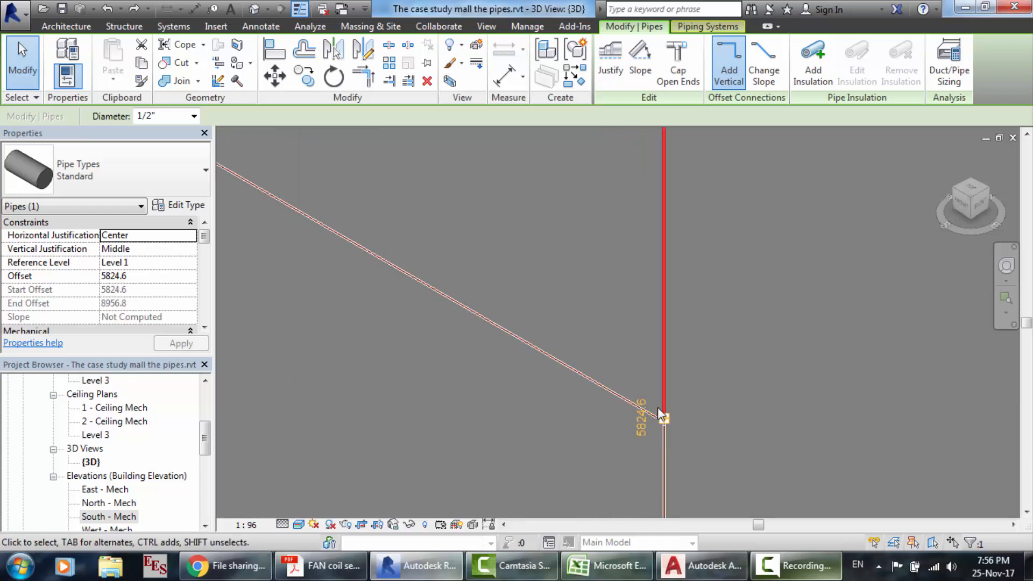
pyautogui.scroll(-5, 662, 417)
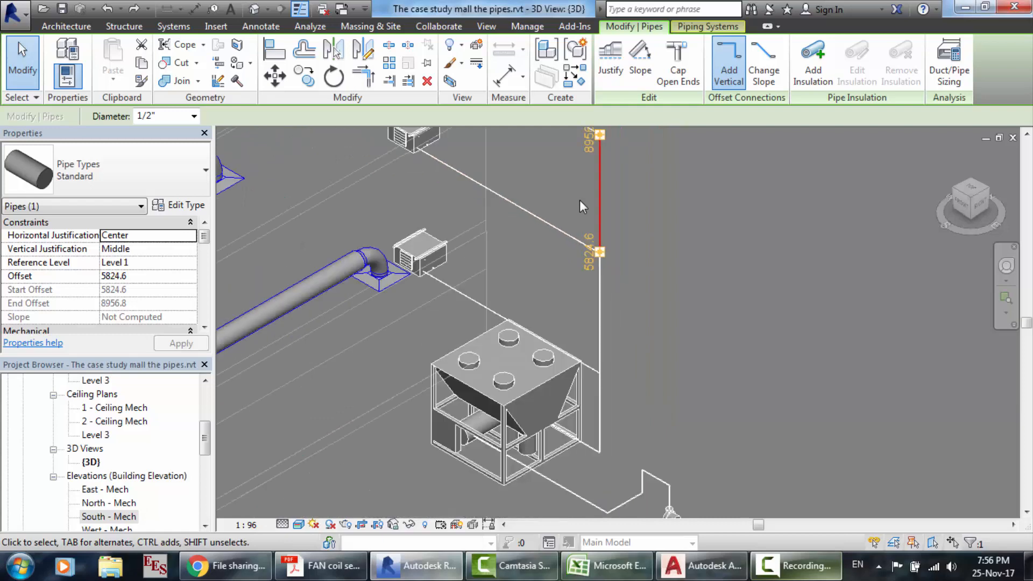
pyautogui.scroll(2, 591, 116)
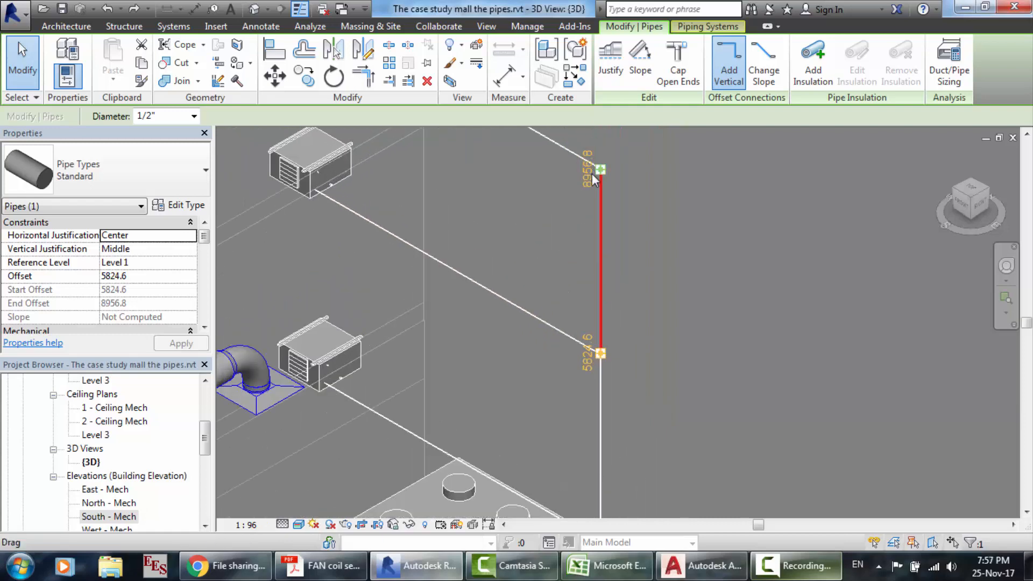
pyautogui.moveTo(592, 174); pyautogui.dragTo(589, 171)
pyautogui.press('Escape')
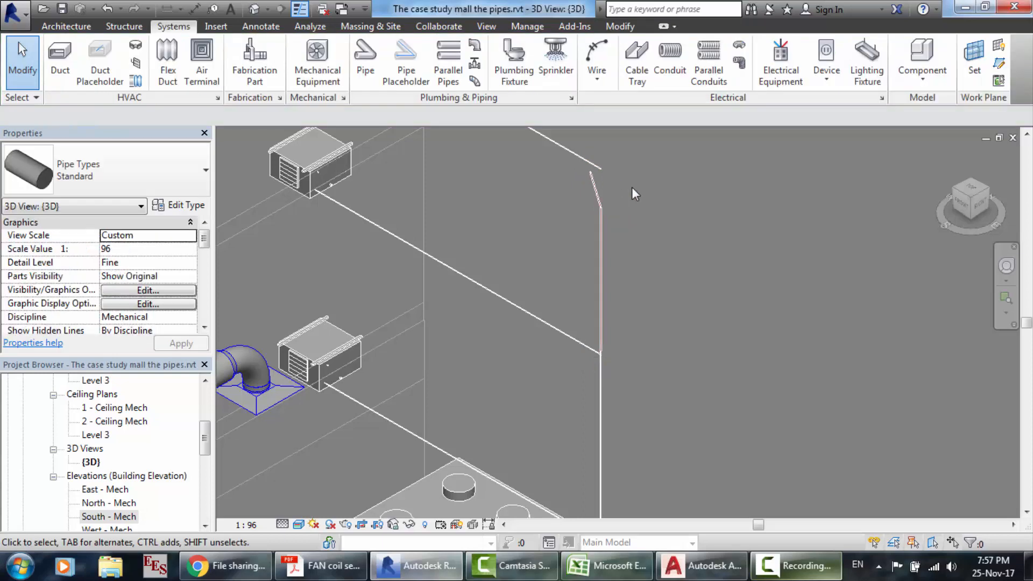
# - Set the offset of the upper riser pipe's top end to 8994.1 mm in the 3D view
pyautogui.click(601, 219)
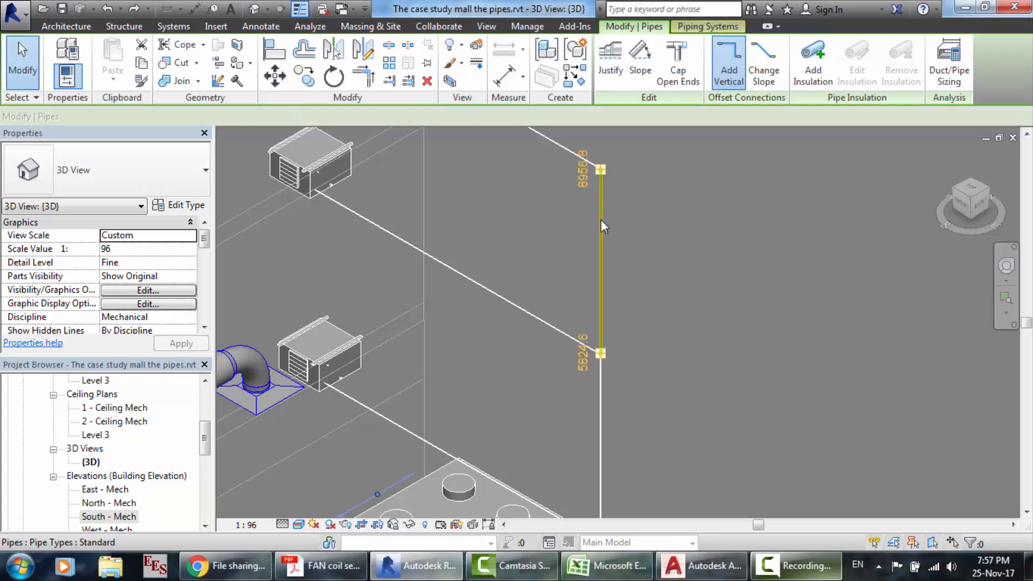
pyautogui.click(582, 170)
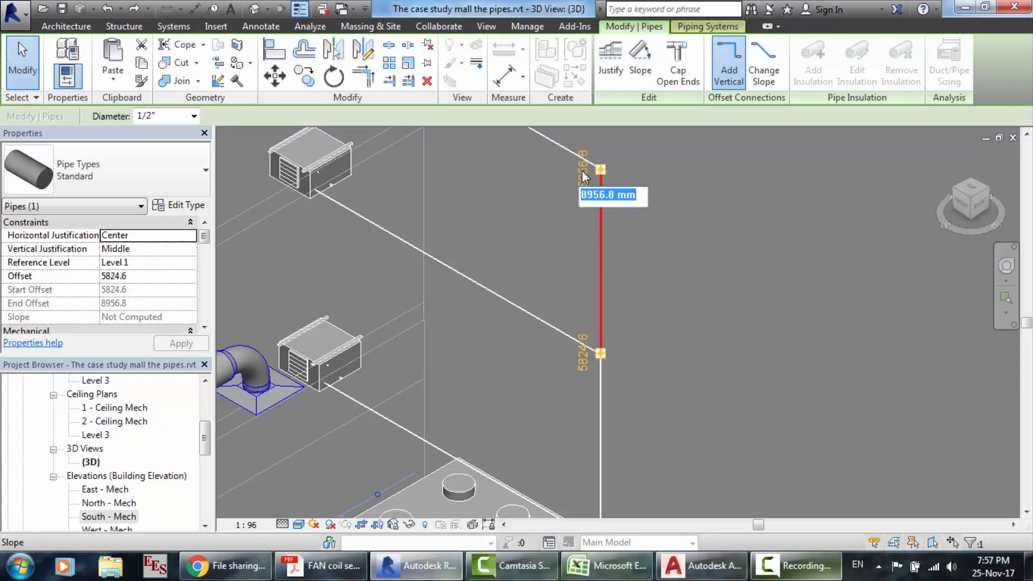
pyautogui.write('899')
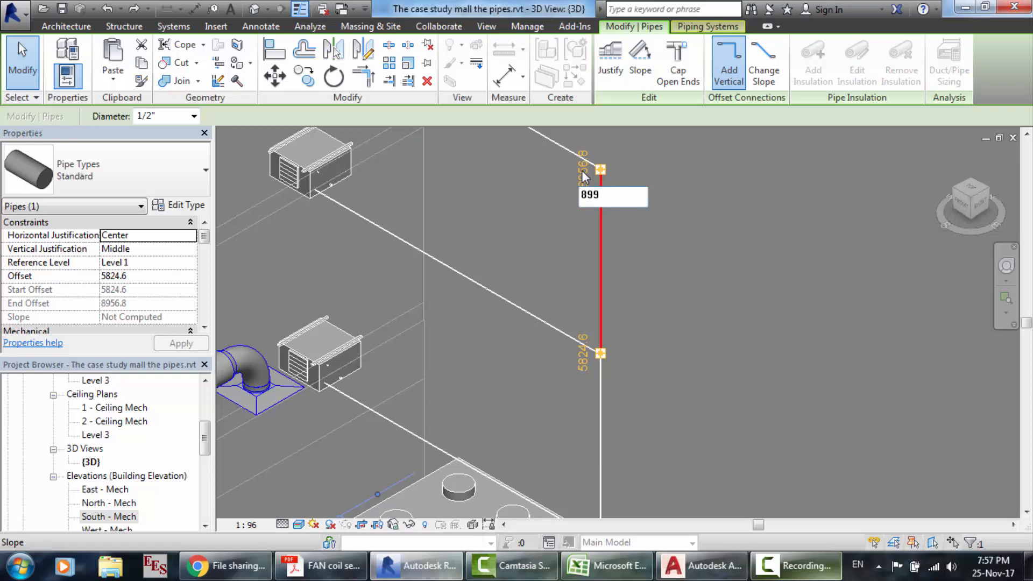
pyautogui.write('4.1')
pyautogui.press('Return')
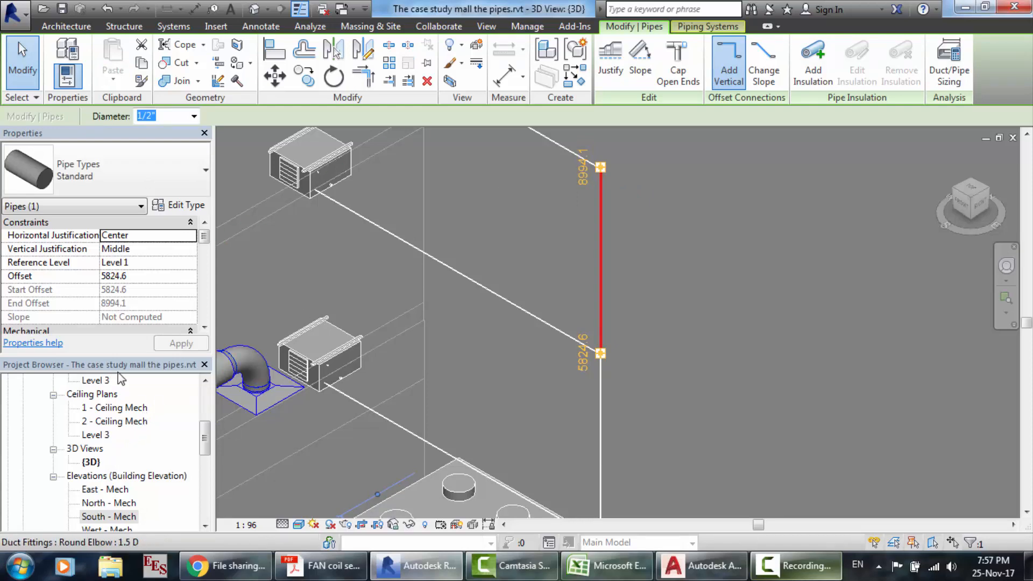
# - In Section 2, delete the top fan coil unit's horizontal branch pipe
pyautogui.click(159, 411)
pyautogui.scroll(2, 159, 411)
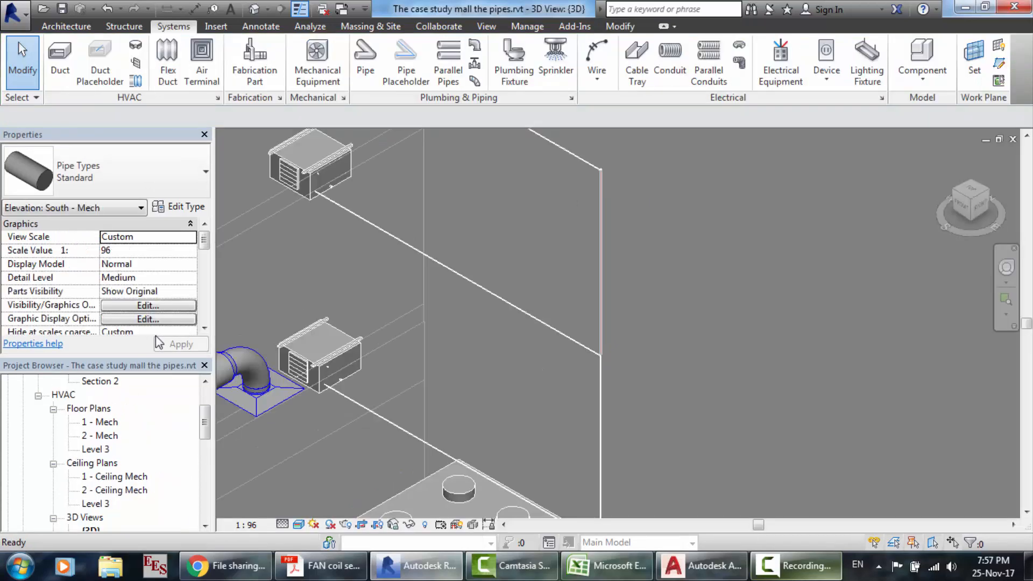
pyautogui.doubleClick(107, 382)
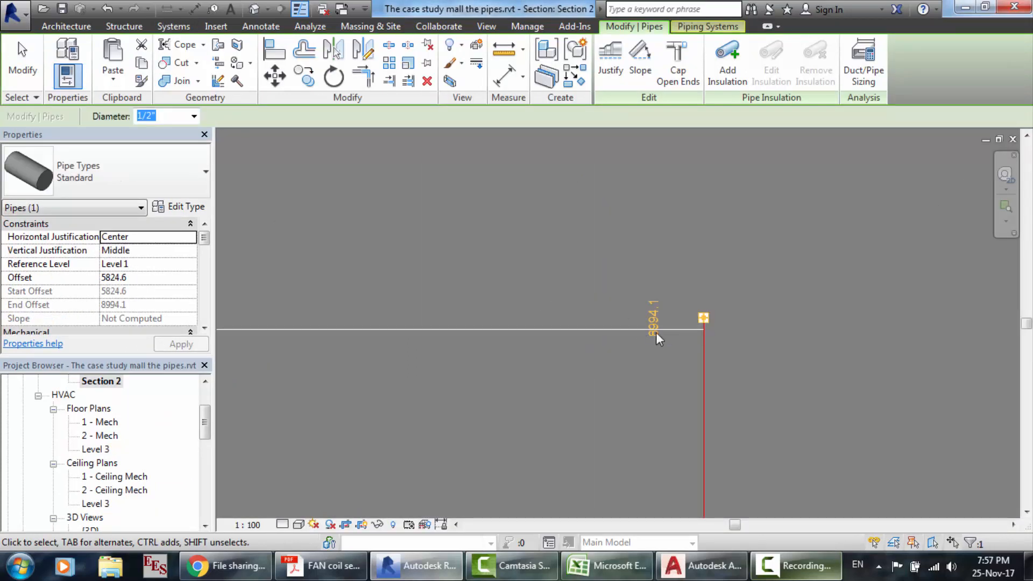
pyautogui.click(684, 329)
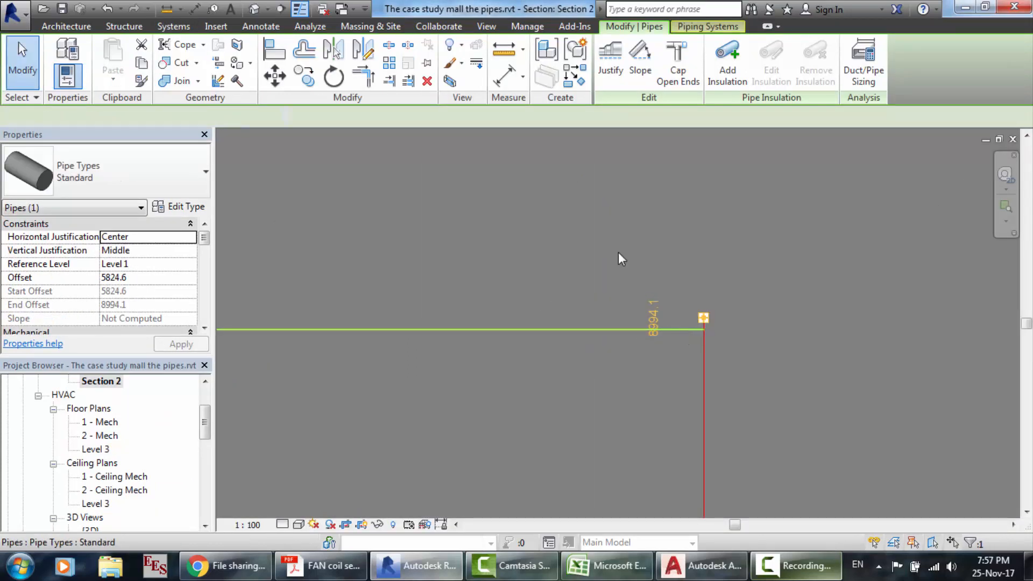
pyautogui.click(596, 218)
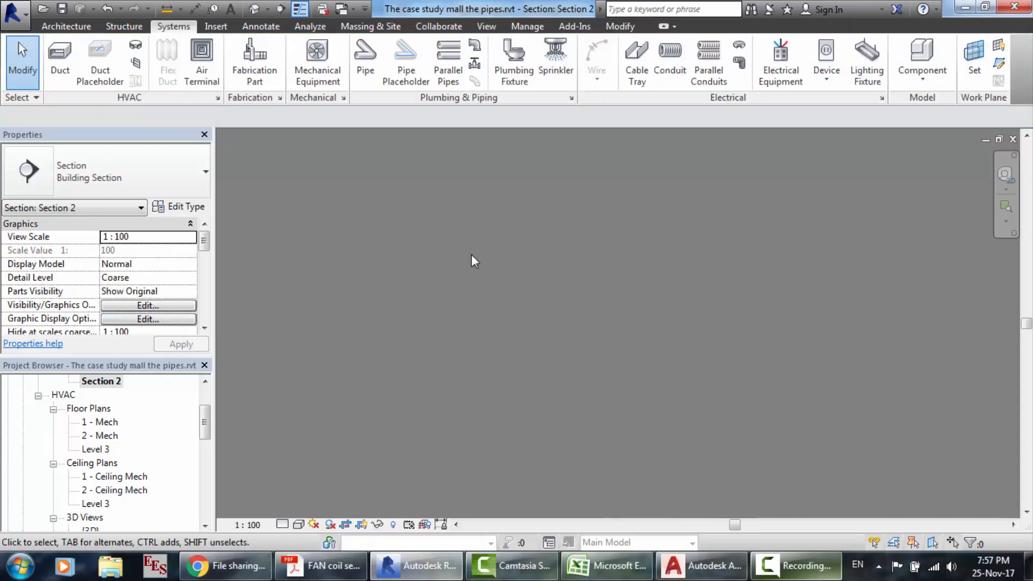
# - Try to draw a 1/4" horizontal pipe from the top fan coil unit's inlet connector to the riser's upper end in Section 2
pyautogui.scroll(-8, 471, 254)
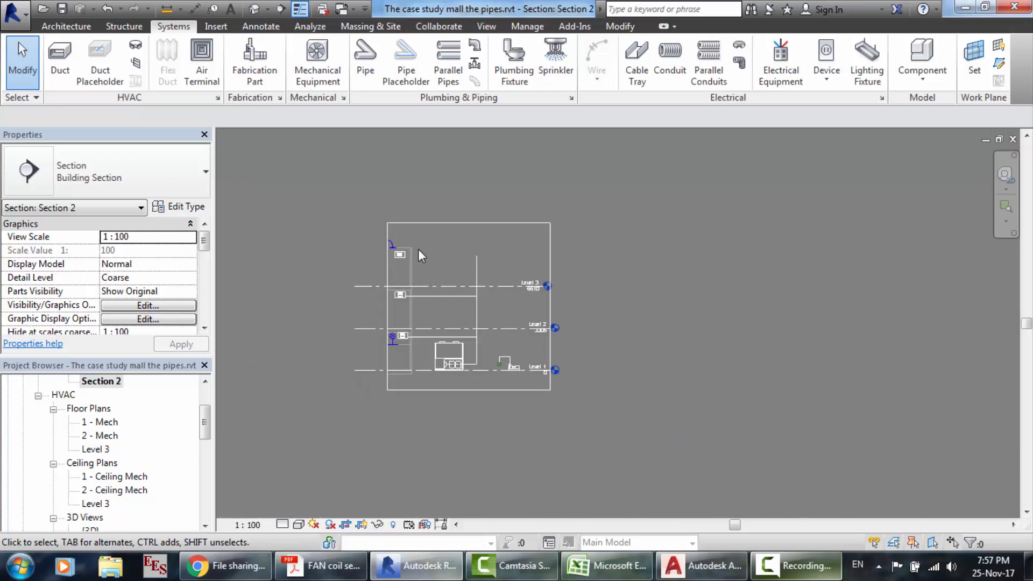
pyautogui.scroll(8, 418, 249)
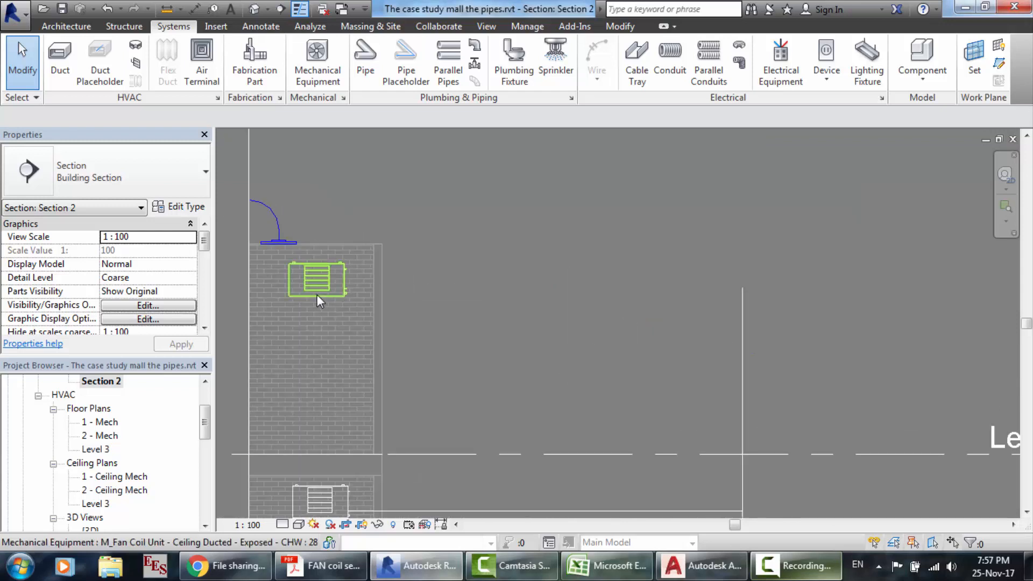
pyautogui.click(317, 294)
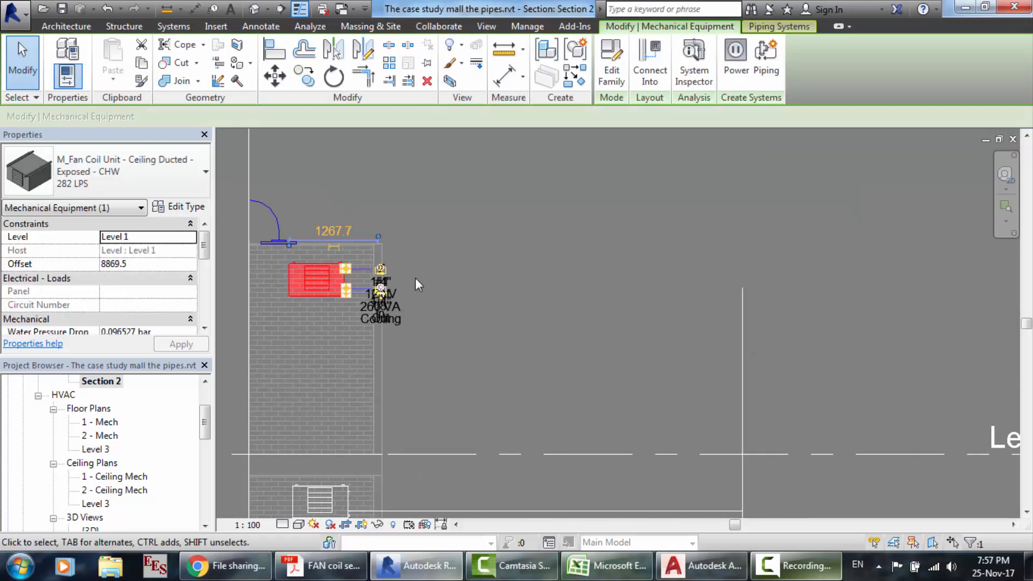
pyautogui.scroll(5, 403, 279)
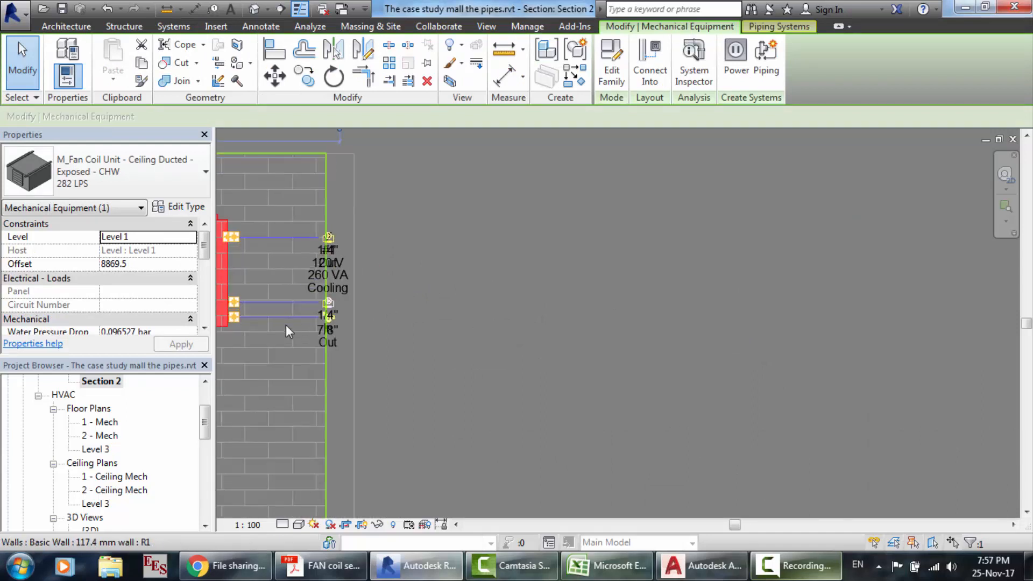
pyautogui.scroll(2, 296, 263)
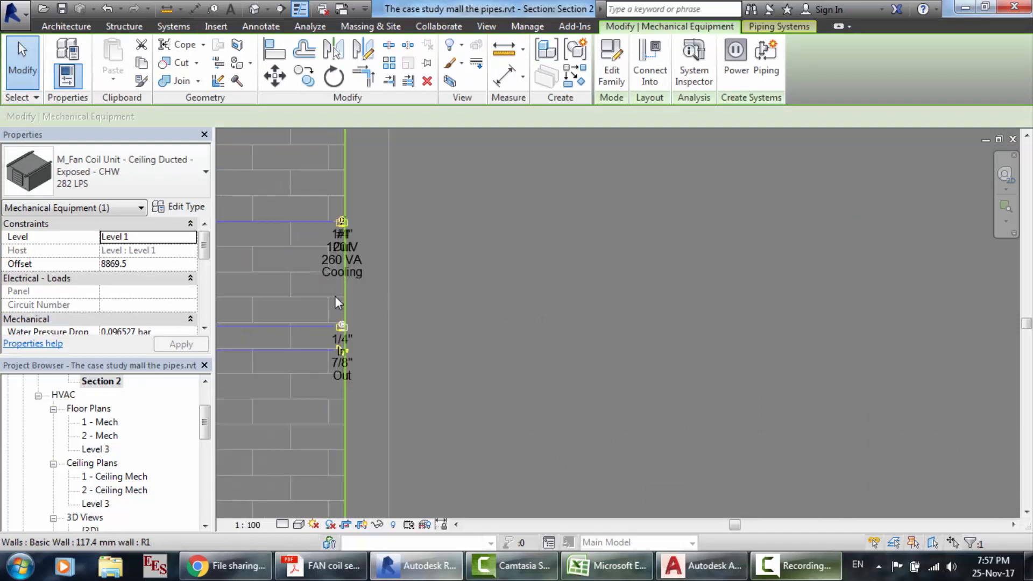
pyautogui.click(342, 327)
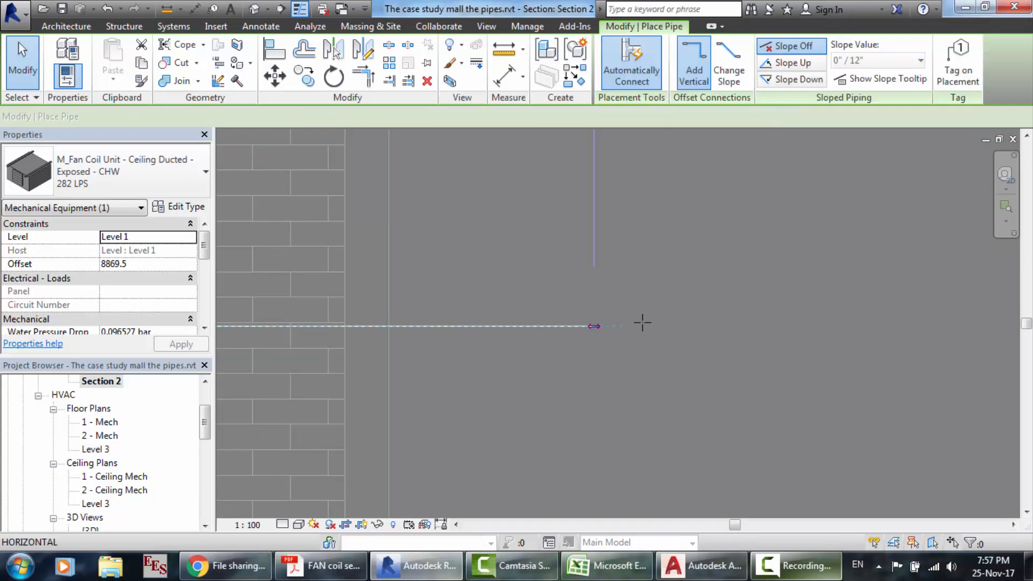
pyautogui.scroll(-8, 684, 326)
pyautogui.scroll(4, 685, 327)
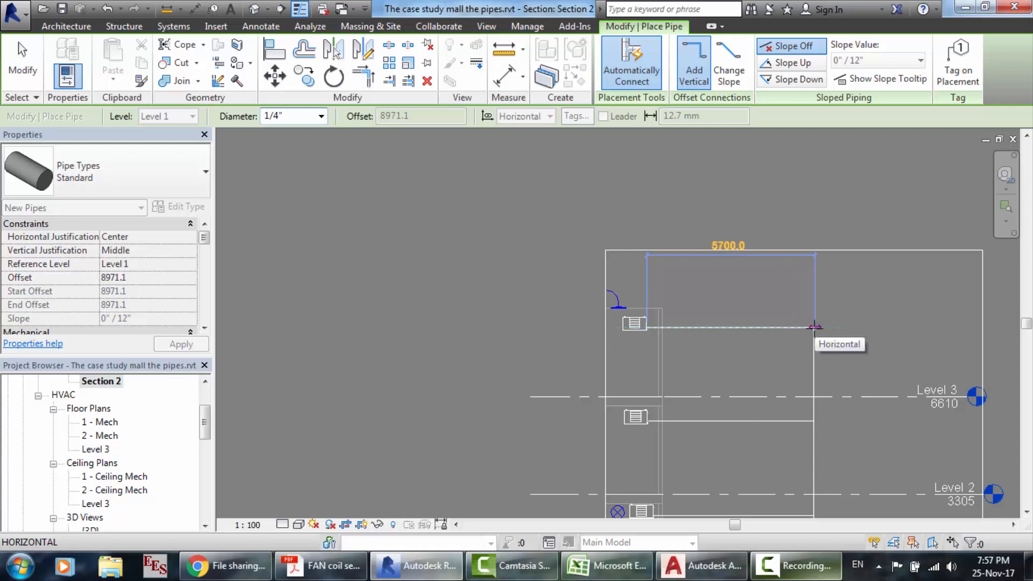
pyautogui.scroll(5, 813, 327)
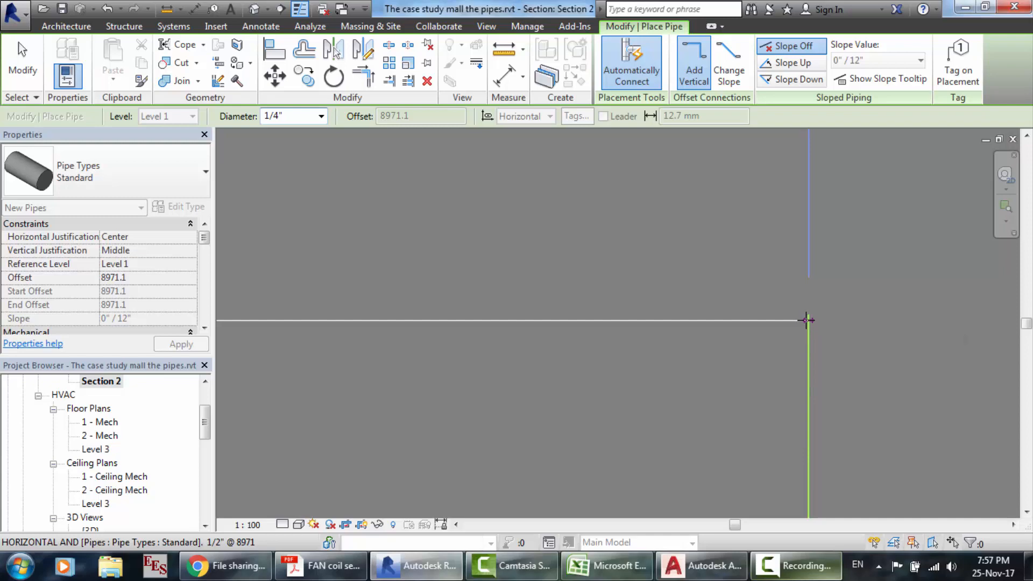
pyautogui.click(806, 320)
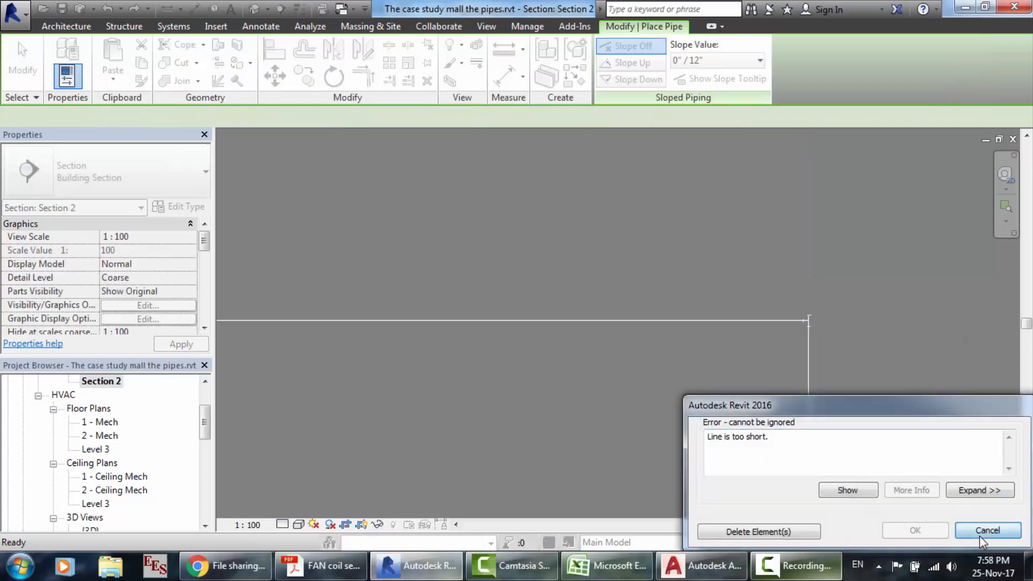
pyautogui.click(980, 537)
pyautogui.press('Escape')
pyautogui.press('Escape')
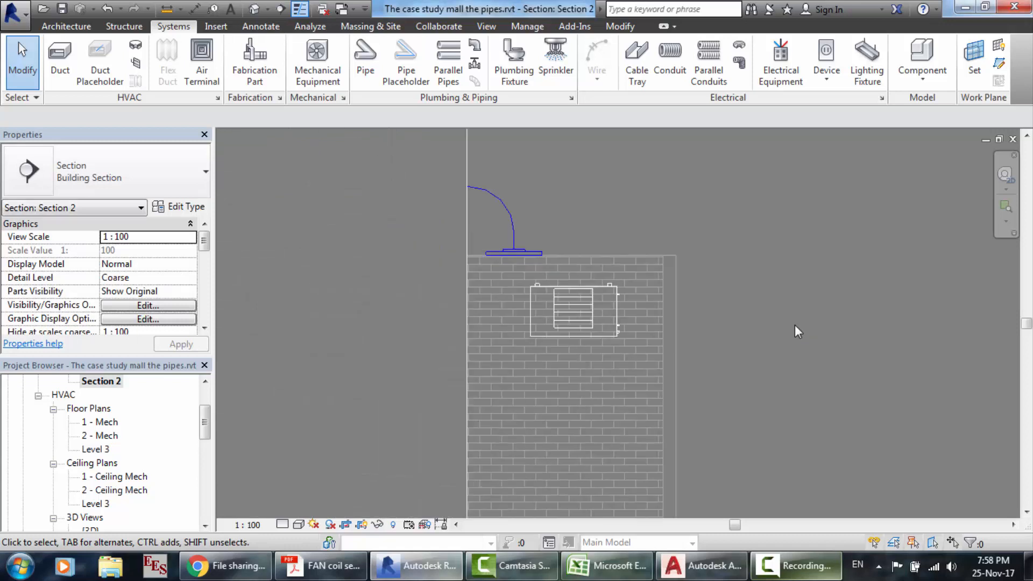
# - Set the top fan coil unit's offset from Level 1 to 8994.1 mm
pyautogui.scroll(-2, 795, 325)
pyautogui.scroll(-3, 885, 342)
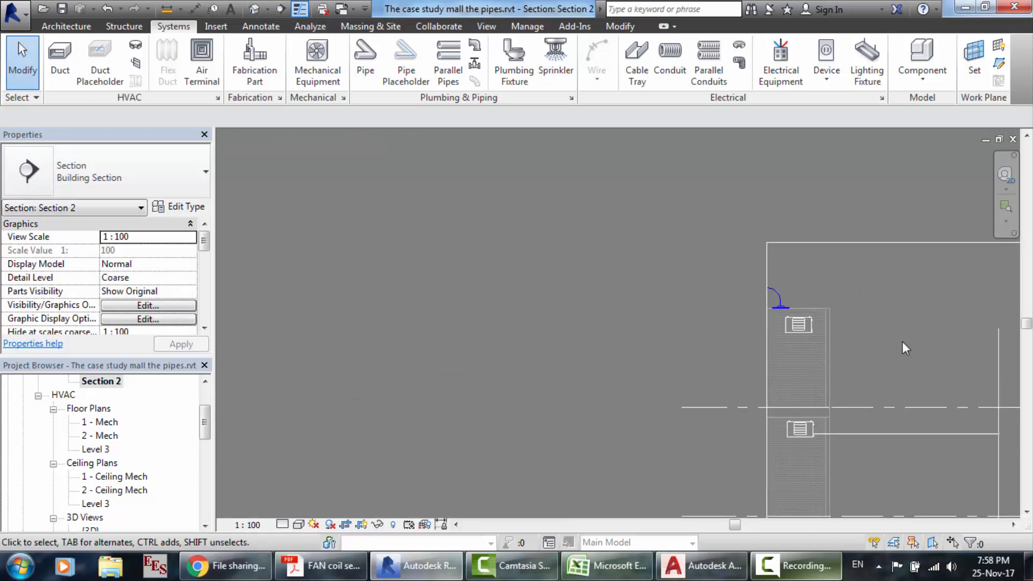
pyautogui.scroll(3, 902, 341)
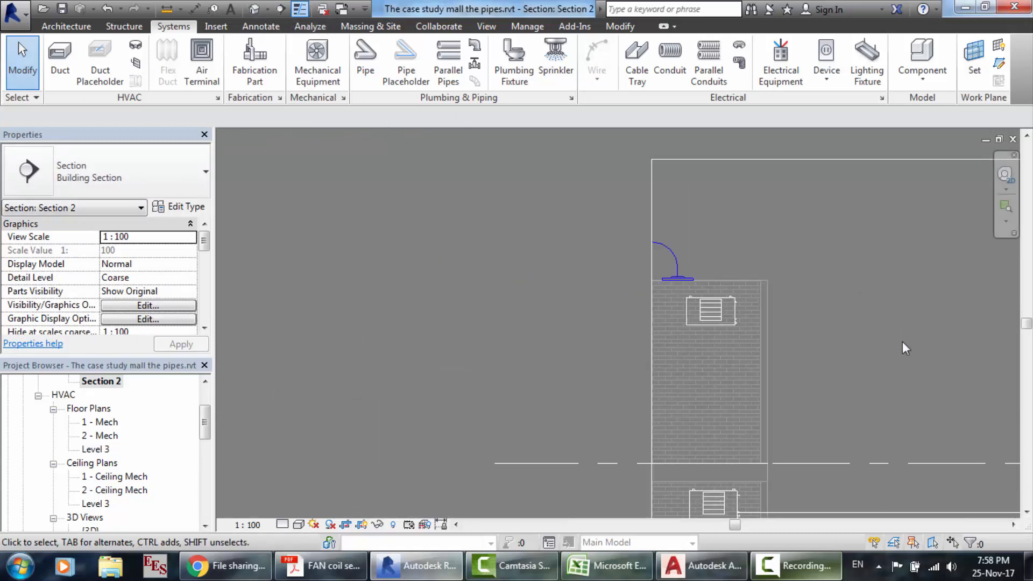
pyautogui.click(702, 313)
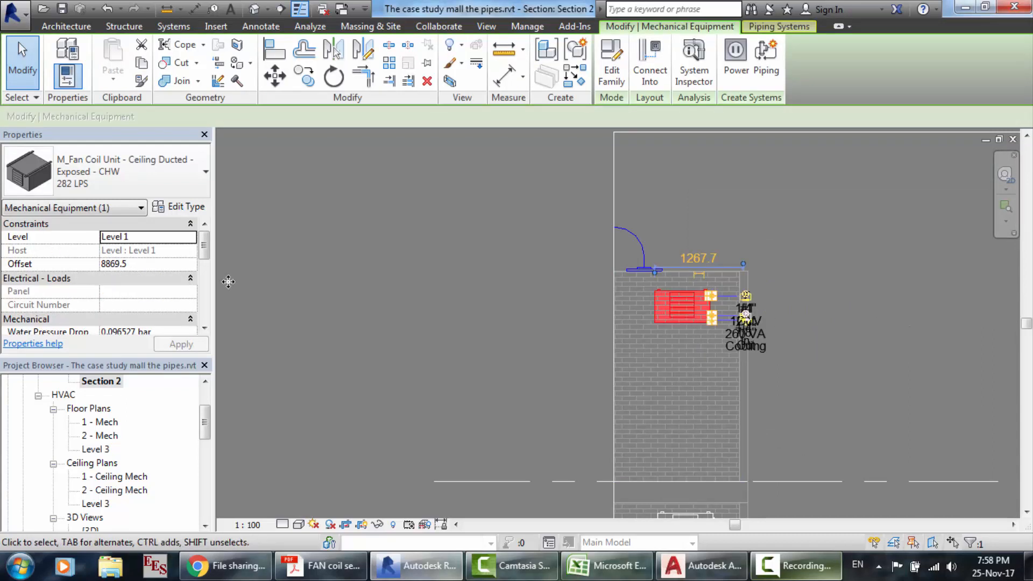
pyautogui.click(135, 264)
pyautogui.doubleClick(135, 264)
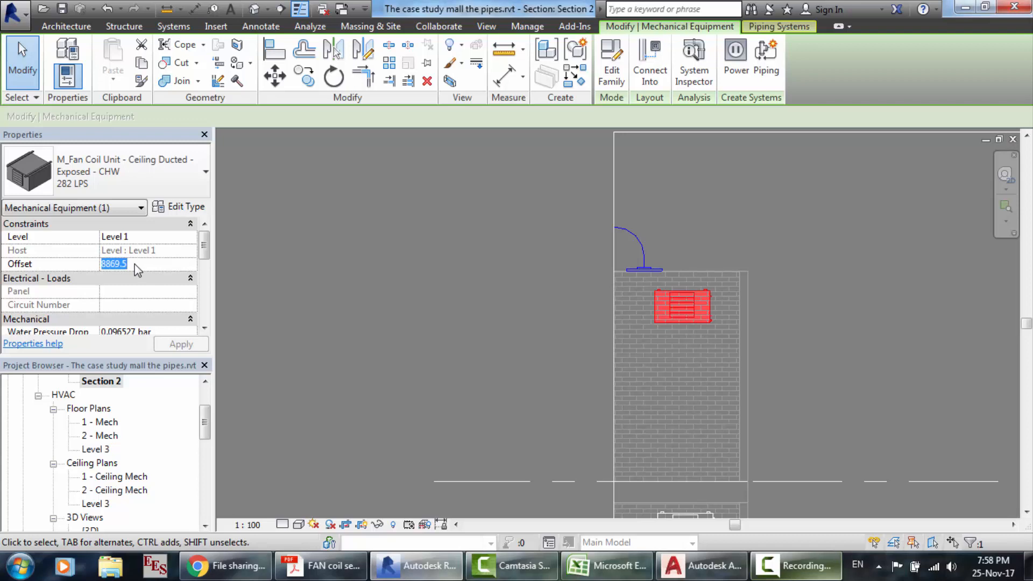
pyautogui.write('899')
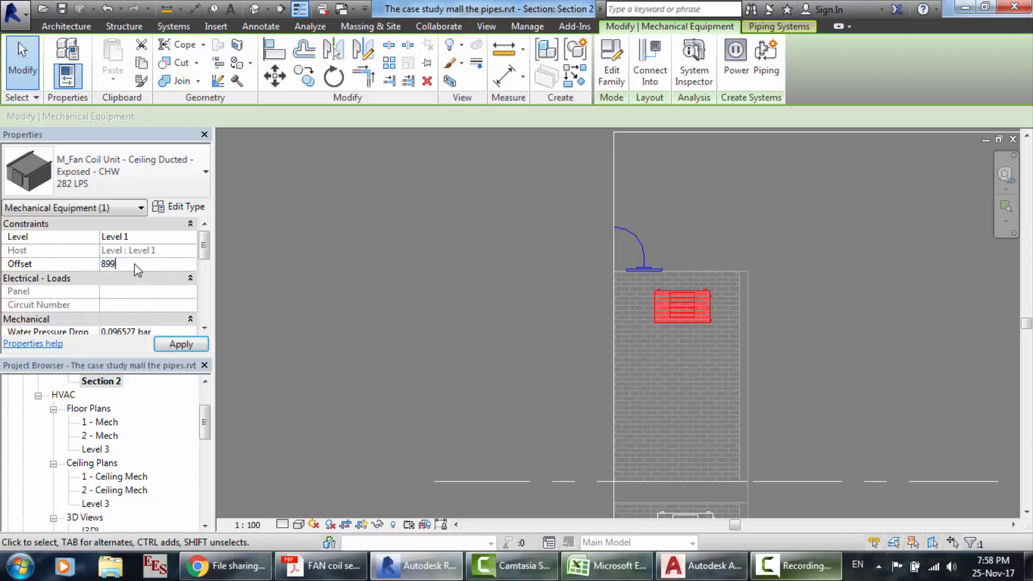
pyautogui.write('4.1')
pyautogui.click(845, 292)
# - Draw a 1/4" pipe from the top fan coil unit's inlet connector horizontally to above the riser, then down onto the riser's upper end
pyautogui.scroll(-4, 844, 292)
pyautogui.scroll(2, 948, 295)
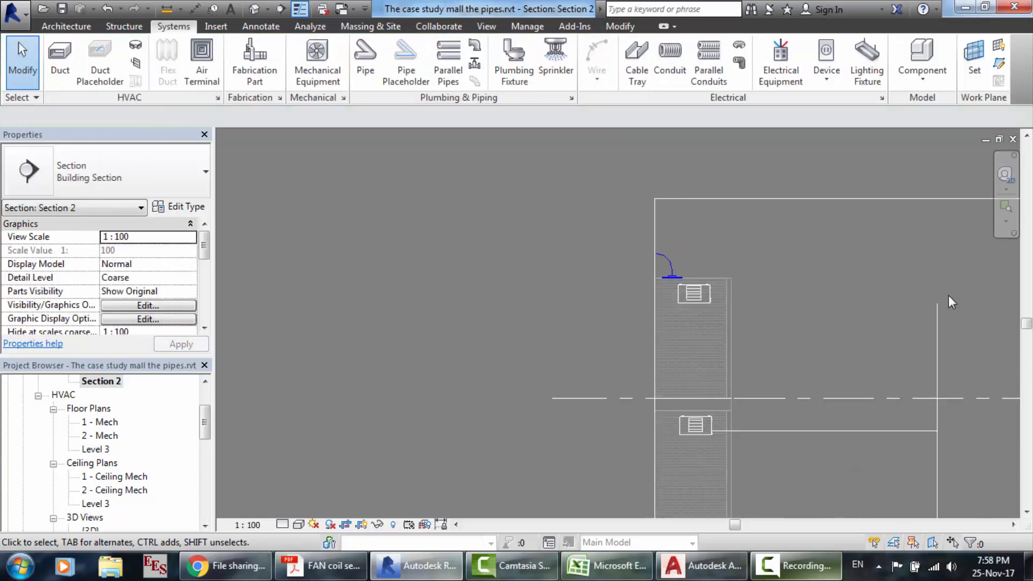
pyautogui.scroll(3, 948, 296)
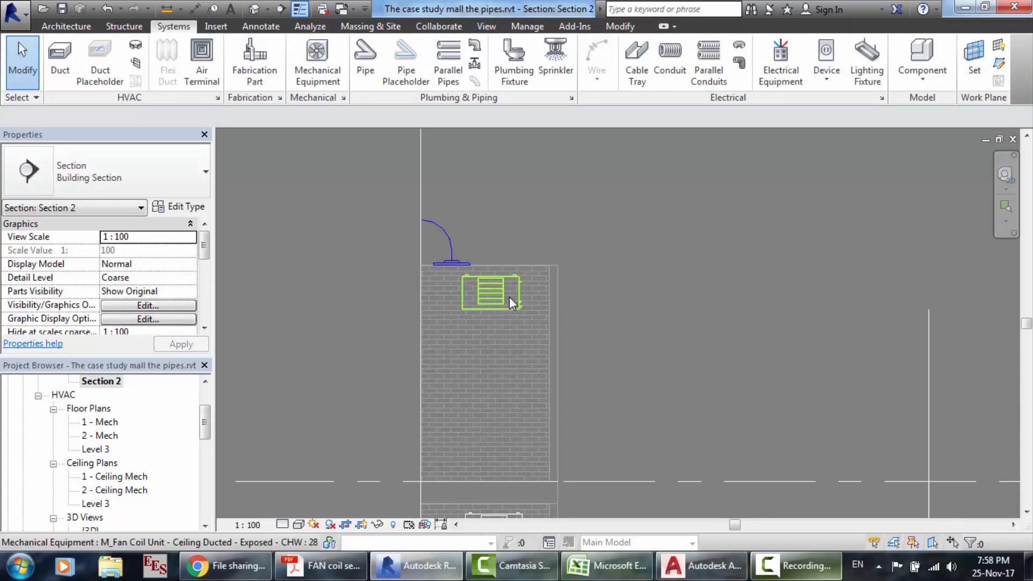
pyautogui.click(509, 296)
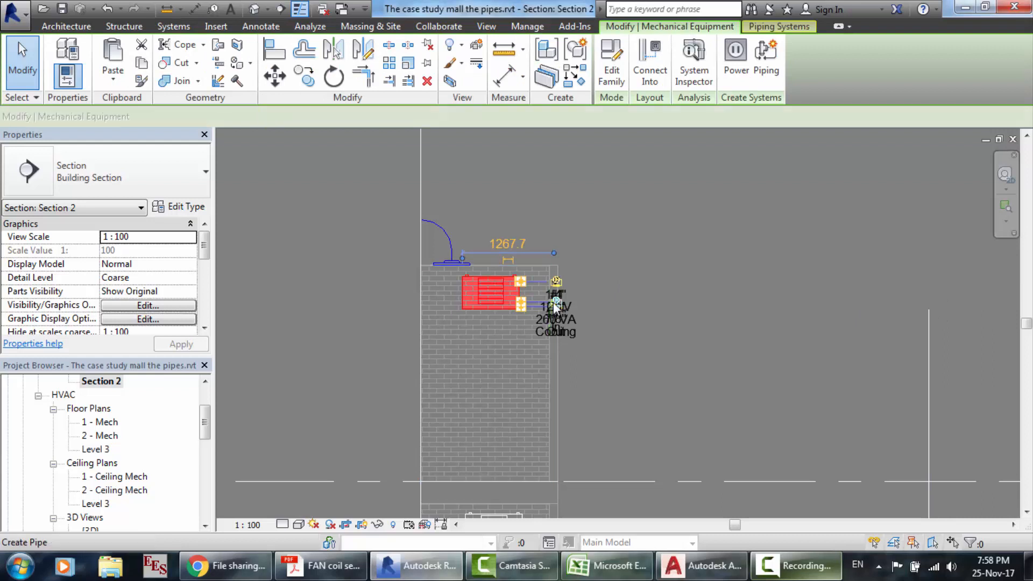
pyautogui.click(556, 303)
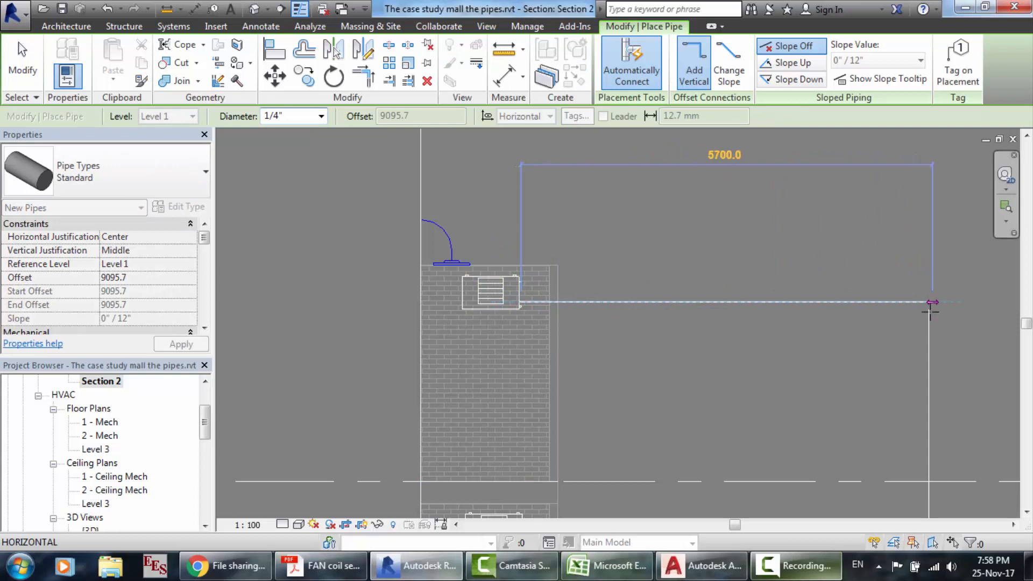
pyautogui.scroll(3, 929, 309)
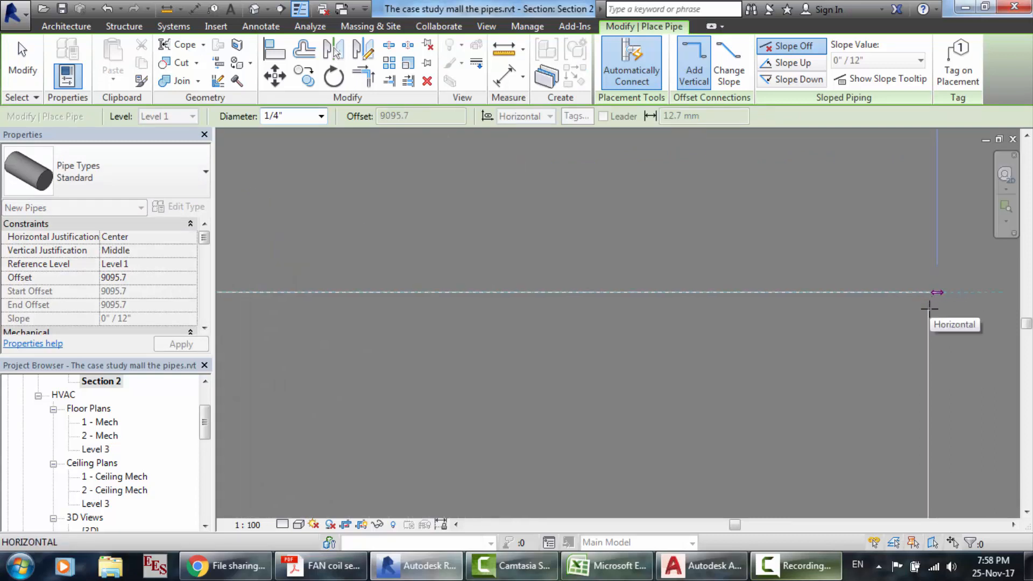
pyautogui.click(927, 280)
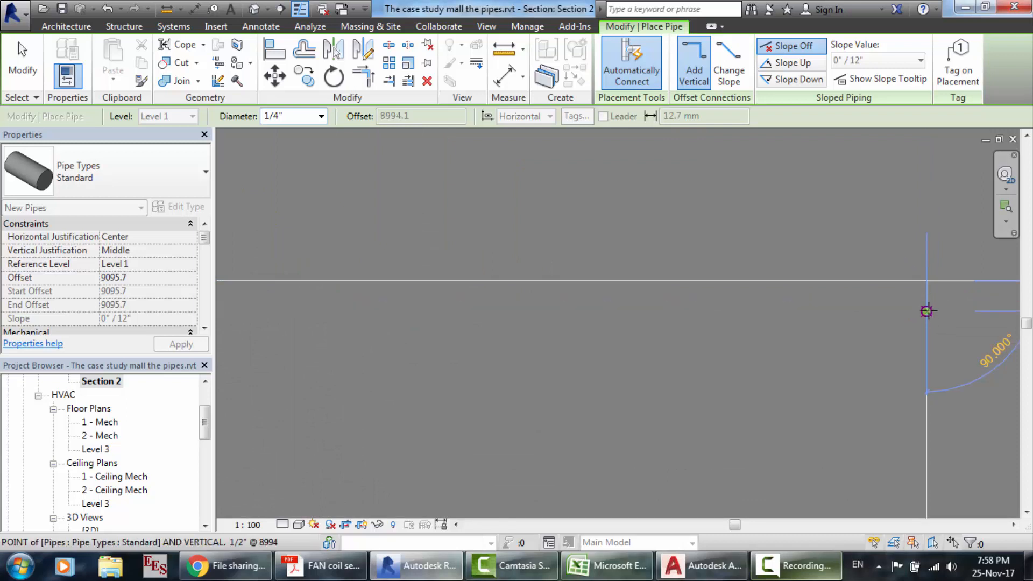
pyautogui.click(927, 311)
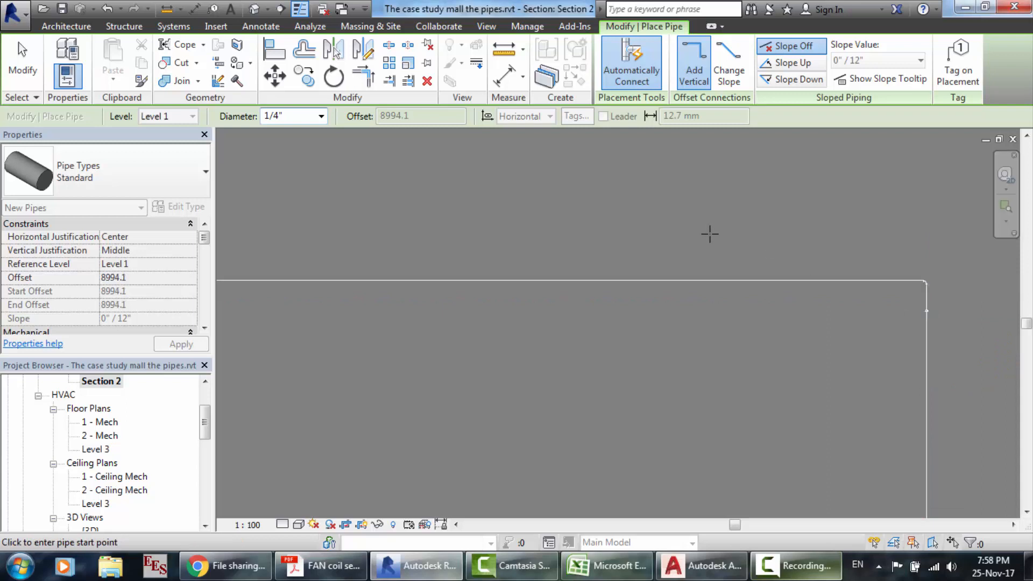
pyautogui.press('Escape')
pyautogui.press('Escape')
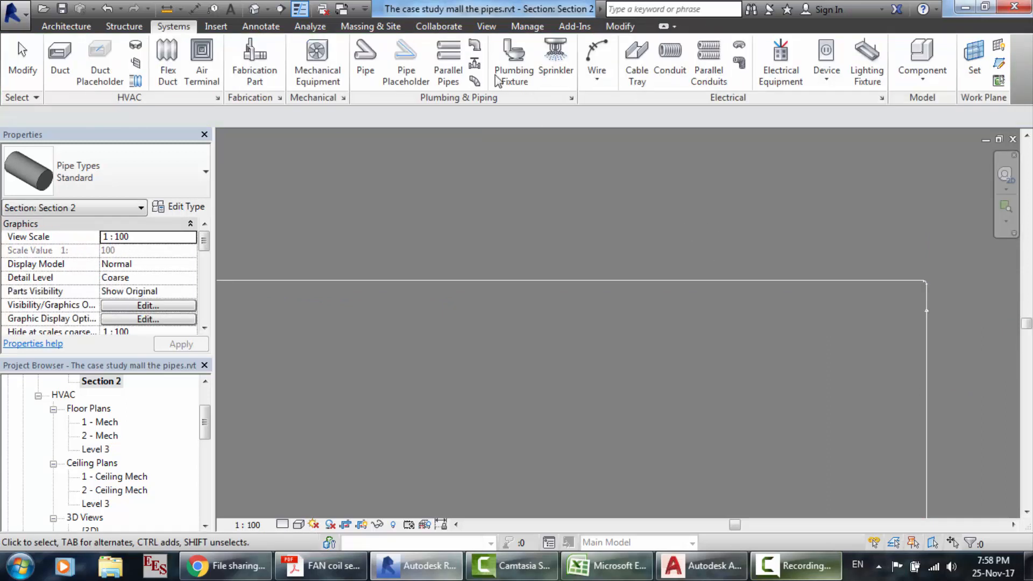
# - Examine the joint between the top branch pipe and the riser's upper end in the 3D view
pyautogui.click(257, 7)
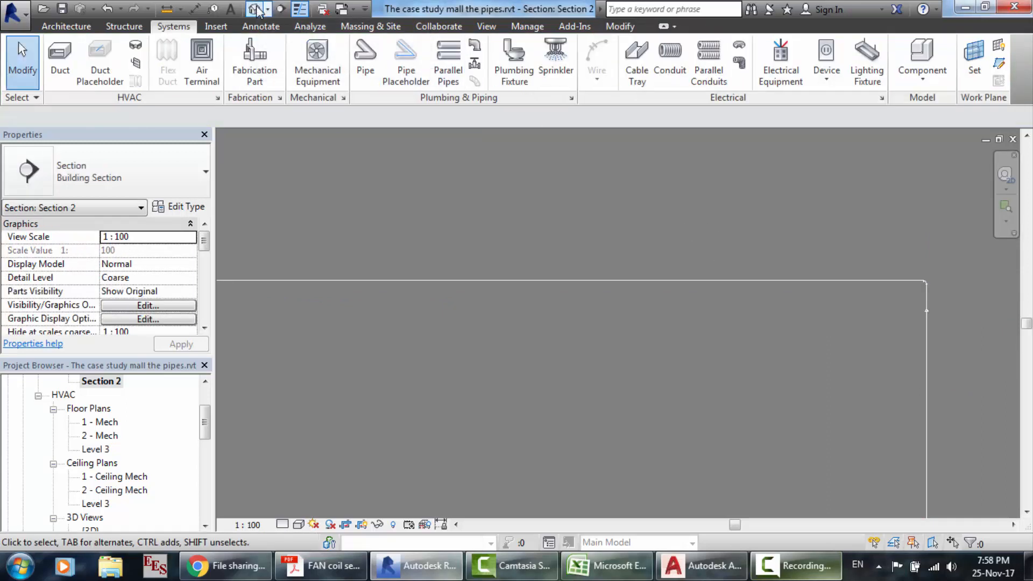
pyautogui.scroll(6, 602, 135)
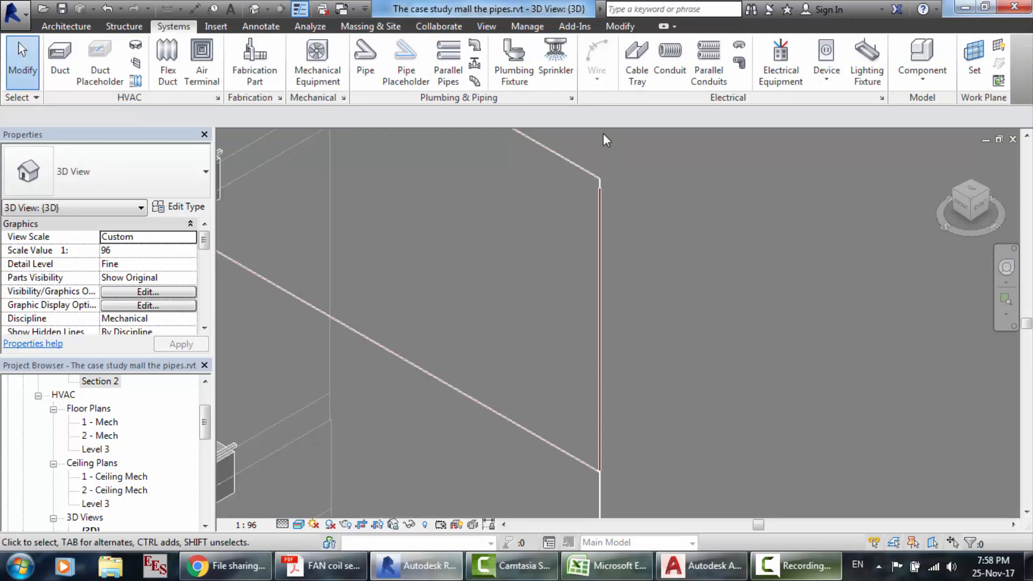
pyautogui.scroll(3, 604, 270)
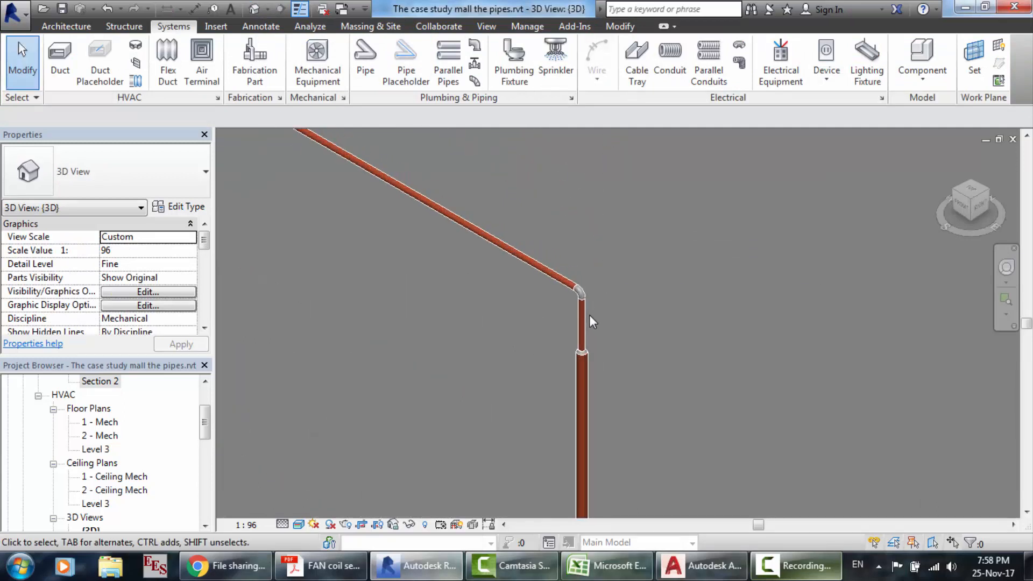
pyautogui.scroll(-5, 582, 364)
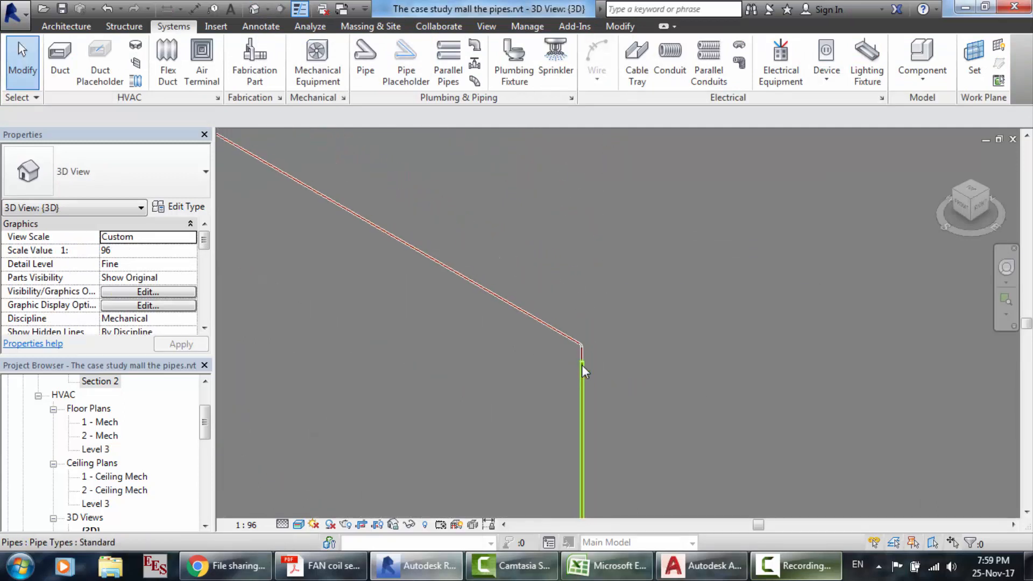
# - Set the diameter of the uppermost vertical riser segment to 1/4" and inspect the elbow at its upper end
pyautogui.click(583, 475)
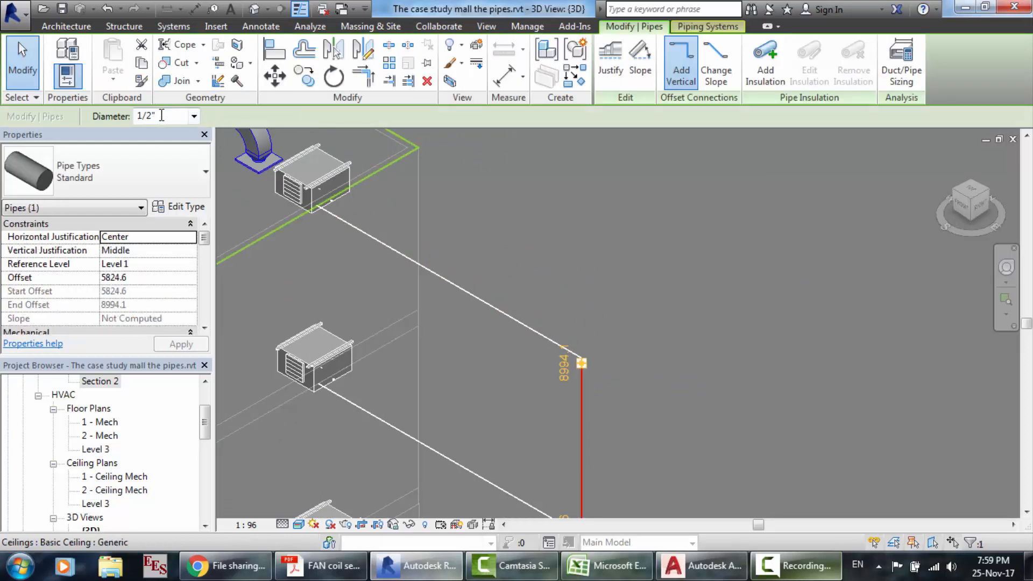
pyautogui.click(159, 116)
pyautogui.write('1/4"')
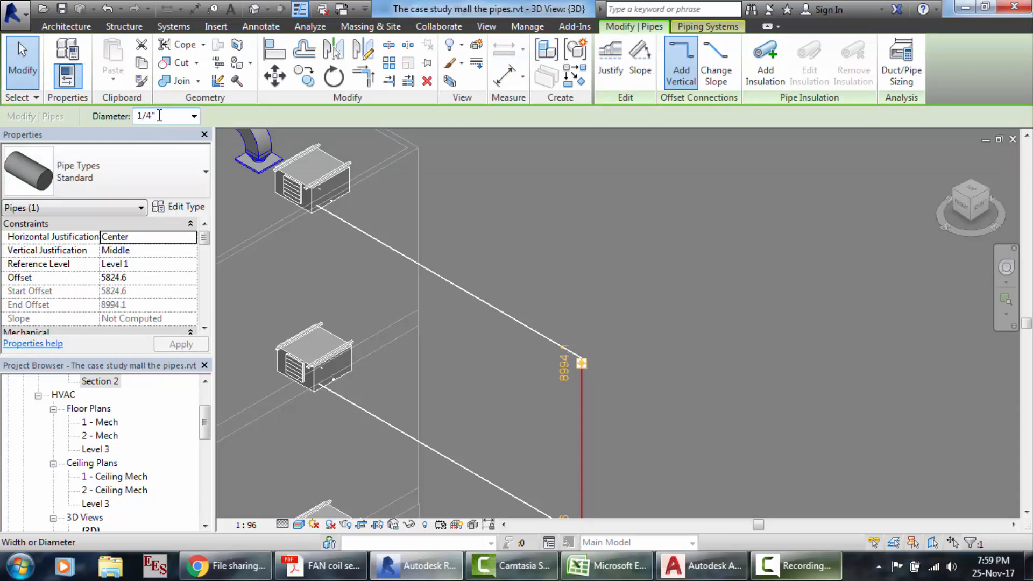
pyautogui.press('Return')
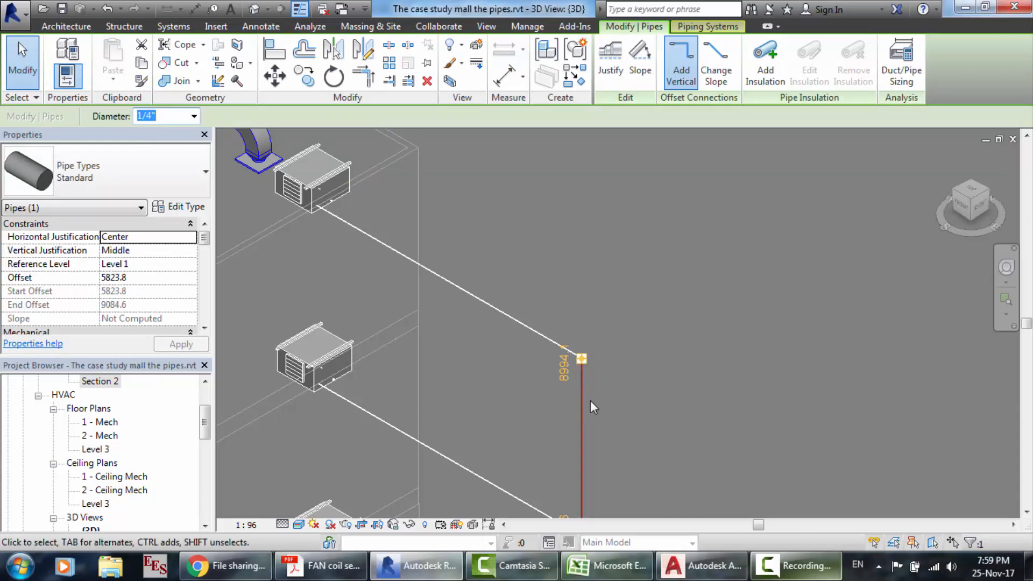
pyautogui.press('Escape')
pyautogui.press('Escape')
pyautogui.scroll(2, 582, 340)
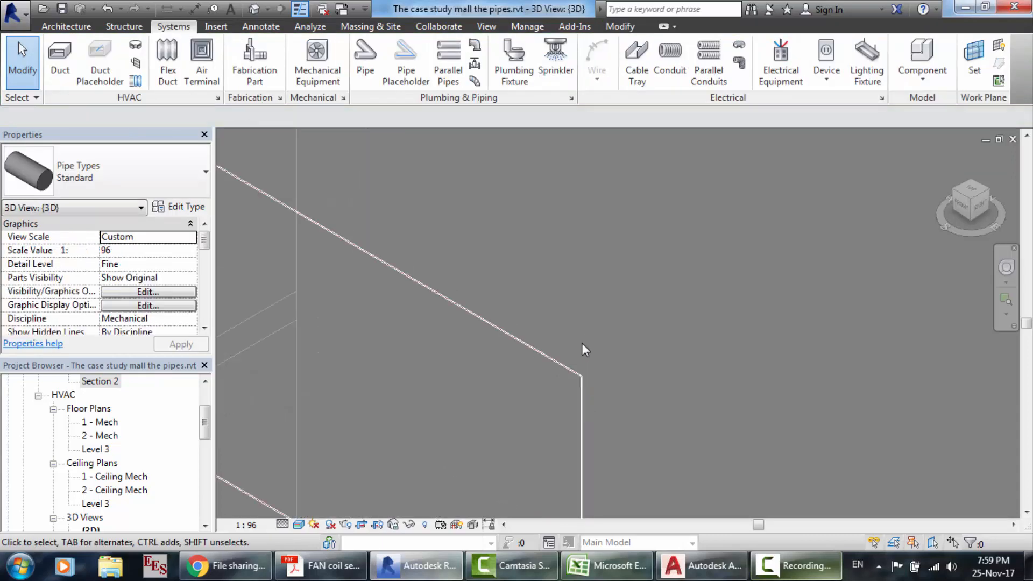
pyautogui.scroll(4, 587, 392)
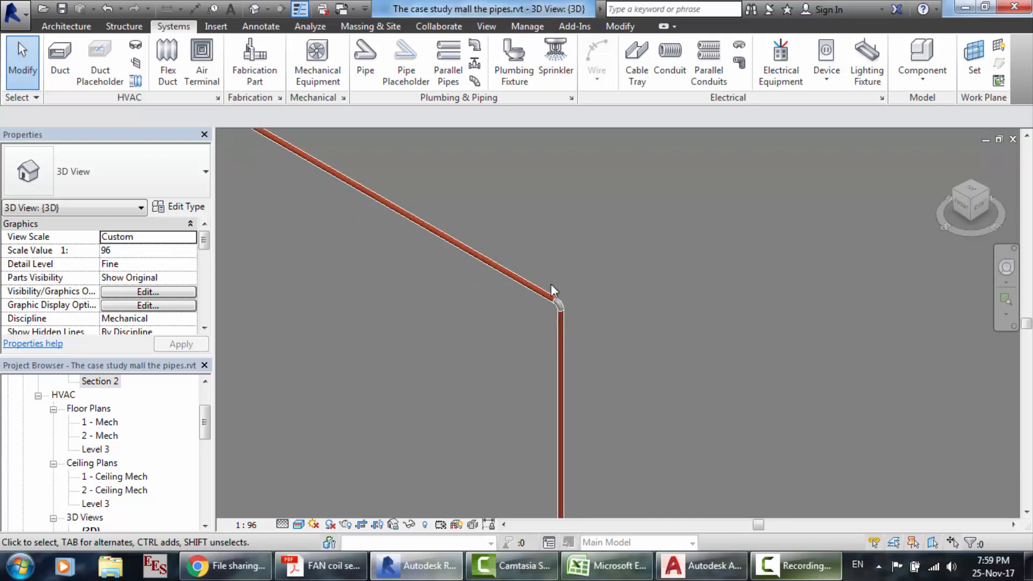
# - Examine the piping run from the three fan coil units down the riser to the chiller and pump in the 3D view
pyautogui.scroll(-4, 551, 283)
pyautogui.scroll(-5, 343, 170)
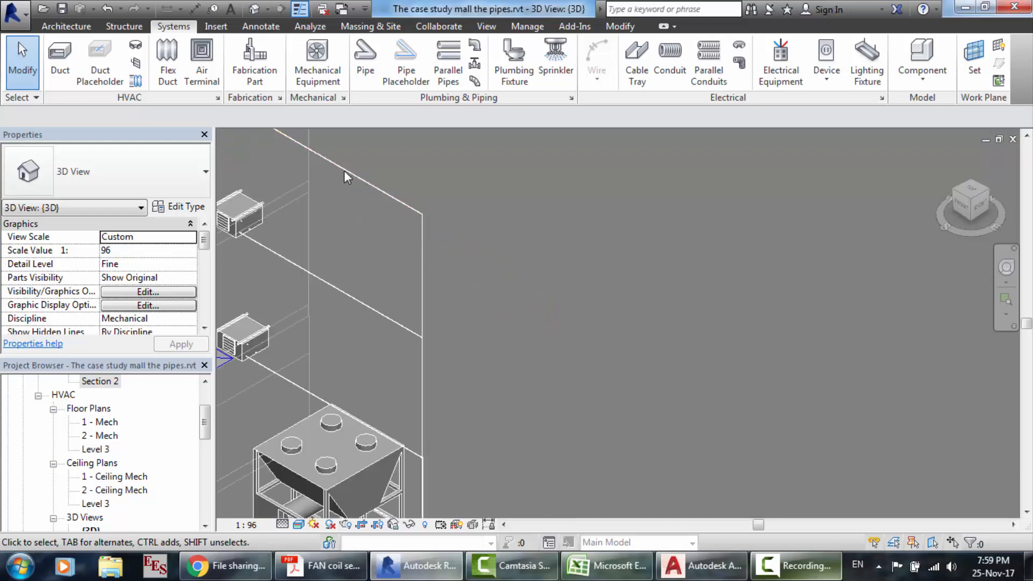
pyautogui.scroll(-3, 261, 124)
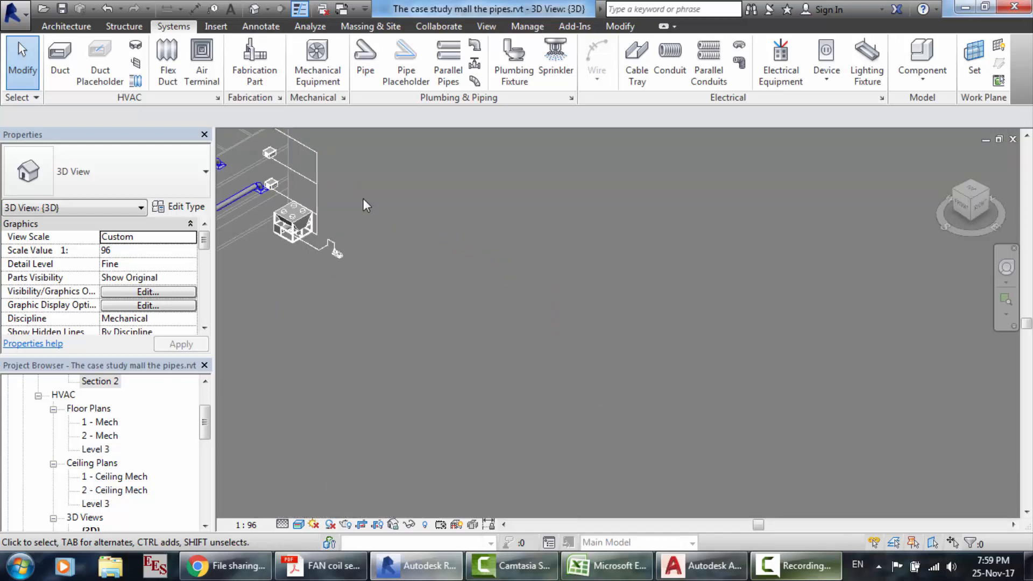
pyautogui.scroll(-5, 363, 199)
pyautogui.scroll(7, 314, 153)
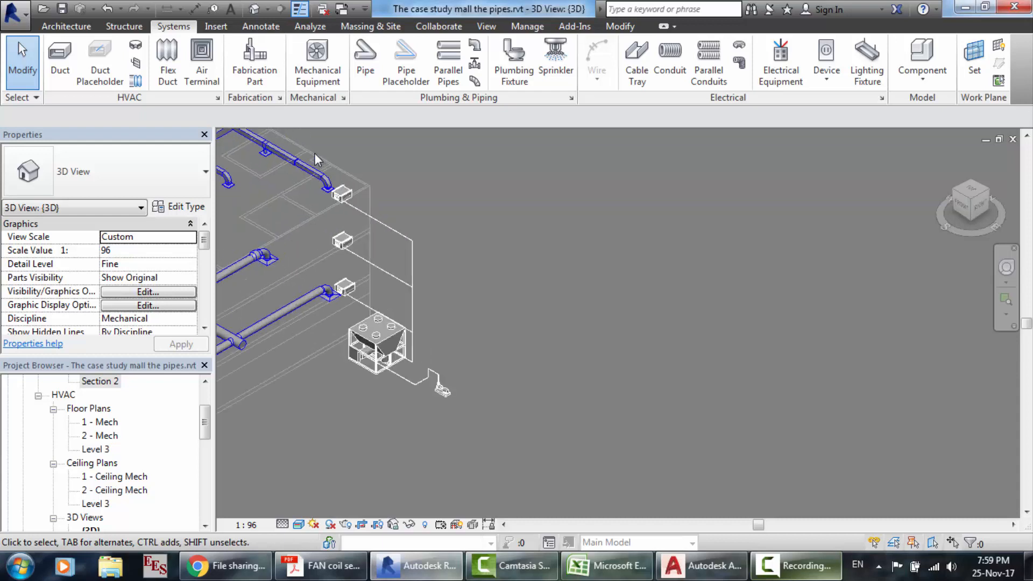
pyautogui.scroll(3, 316, 157)
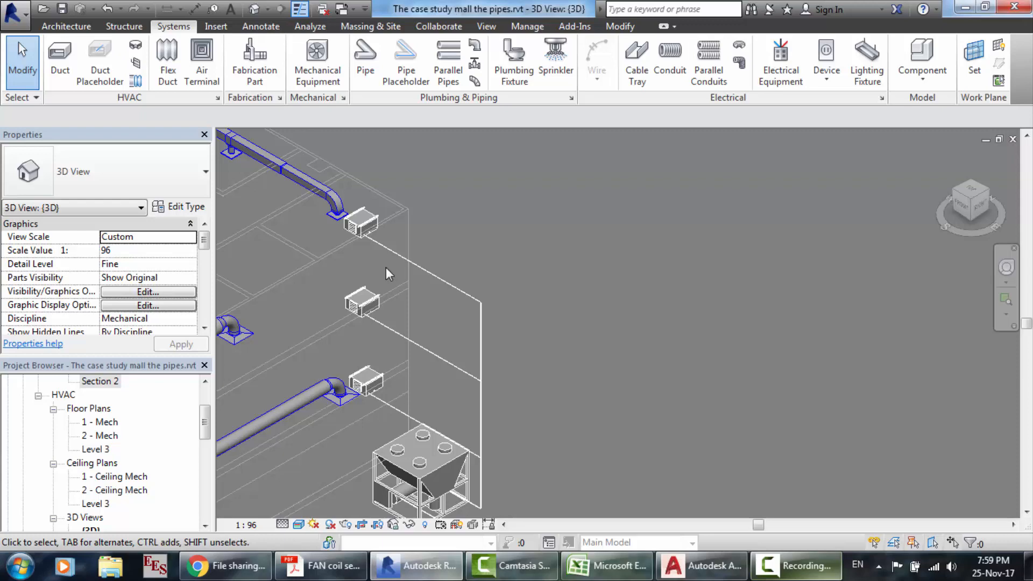
pyautogui.scroll(2, 460, 246)
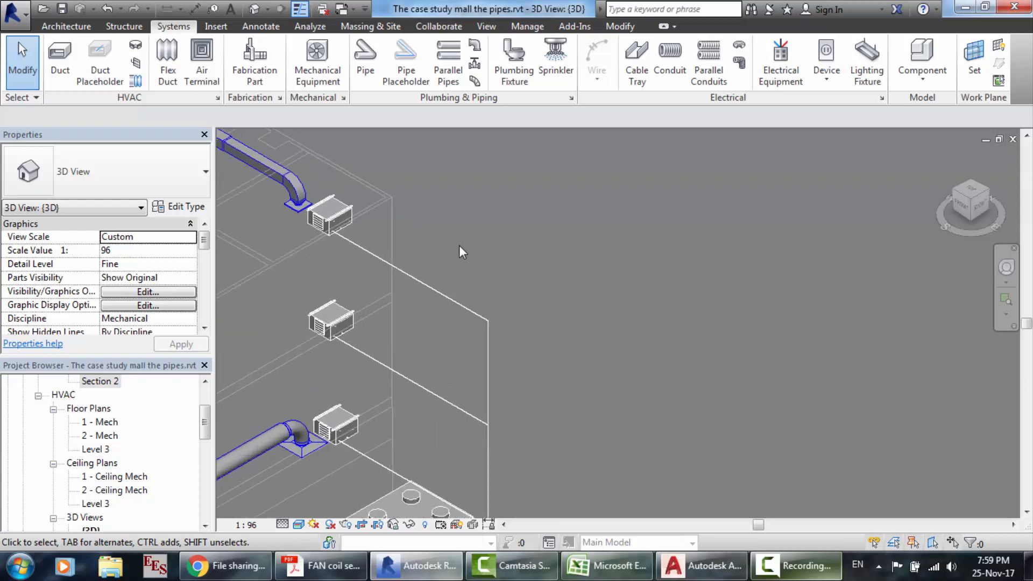
pyautogui.scroll(-3, 391, 293)
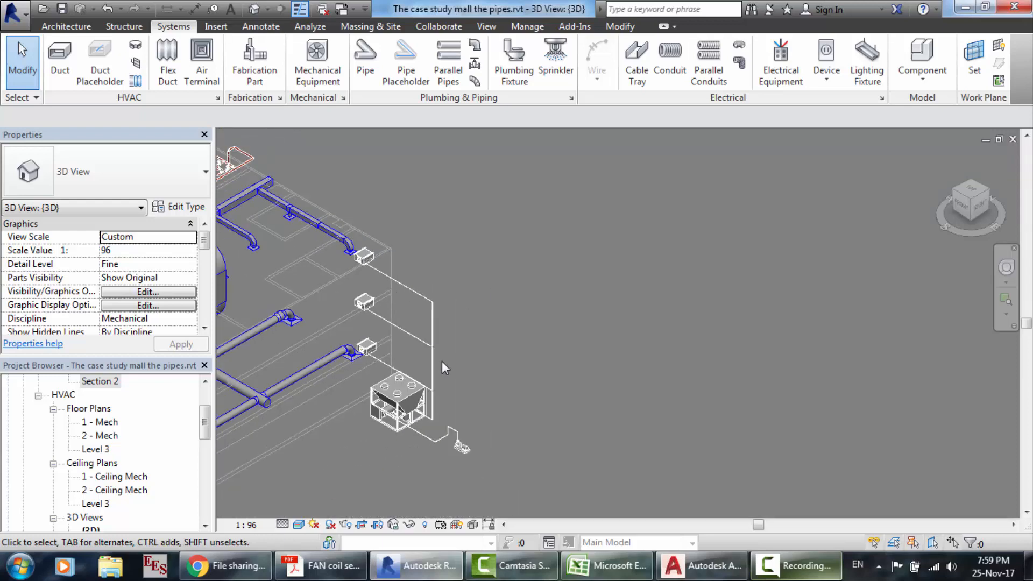
pyautogui.scroll(3, 442, 371)
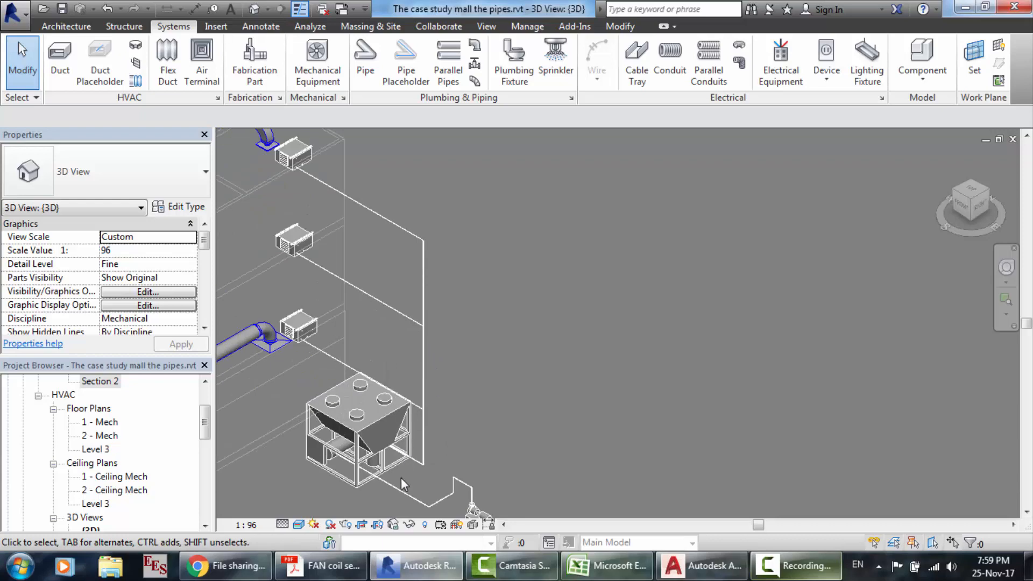
pyautogui.scroll(-3, 519, 278)
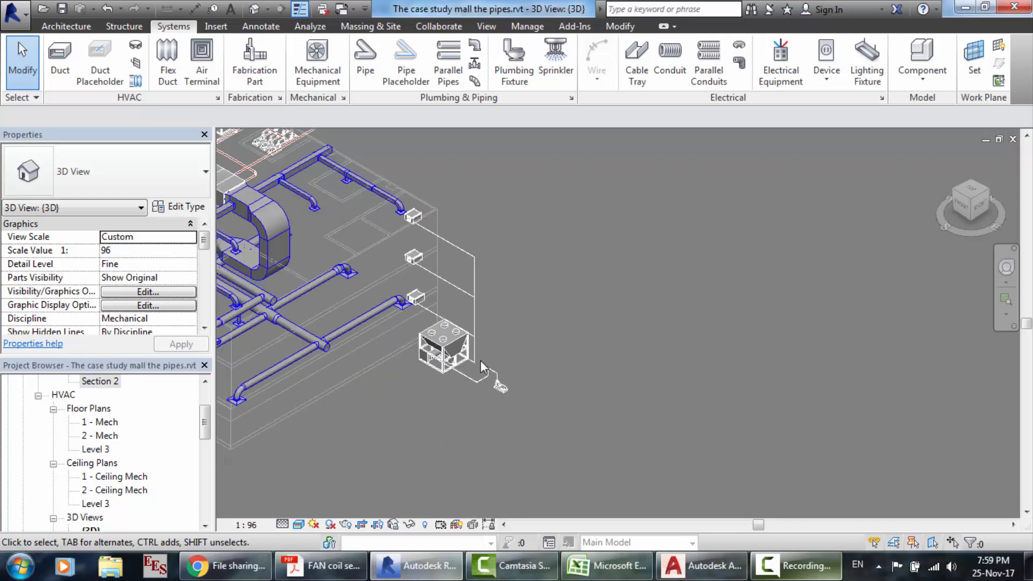
pyautogui.scroll(2, 480, 360)
pyautogui.scroll(2, 506, 409)
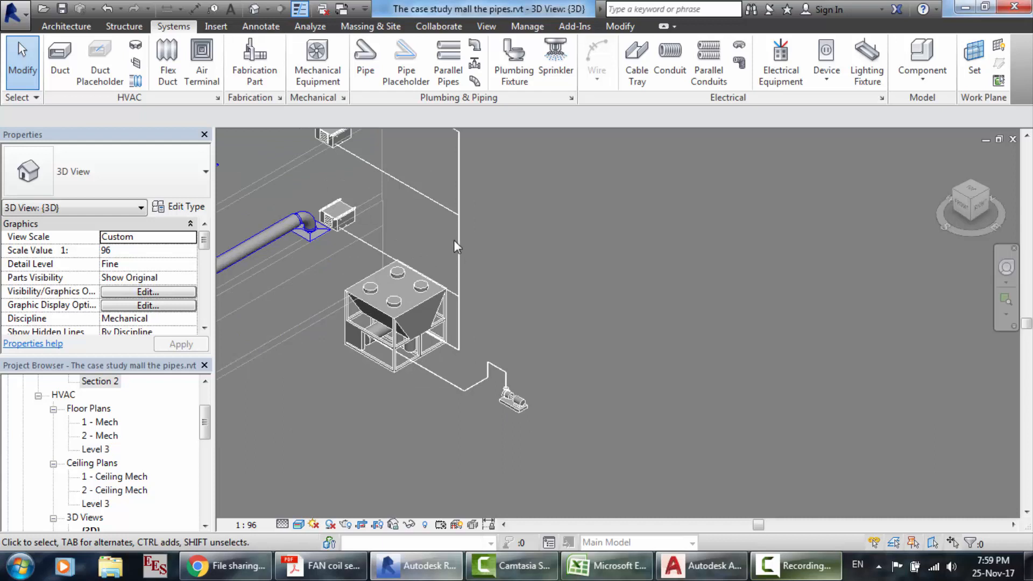
# - Inspect the lowest branch's joint with the riser and the pipe connections at the three fan coil units
pyautogui.click(486, 26)
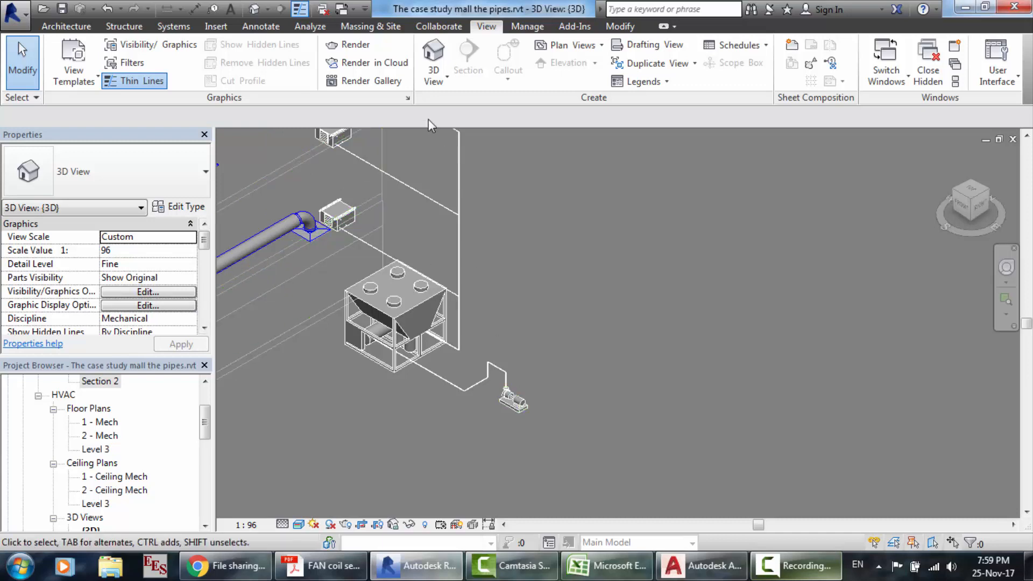
pyautogui.scroll(-2, 440, 138)
pyautogui.scroll(2, 511, 209)
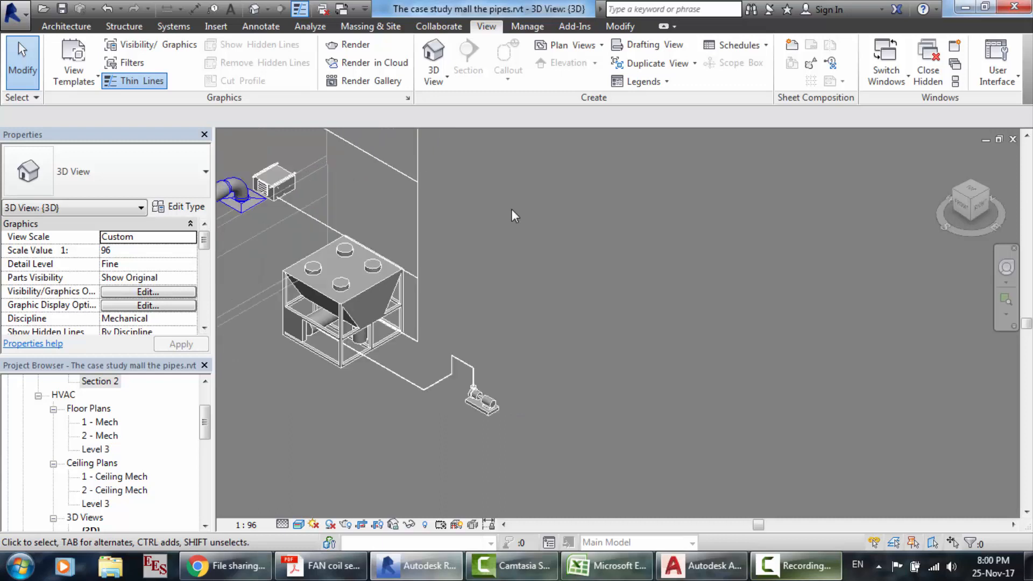
pyautogui.scroll(3, 270, 166)
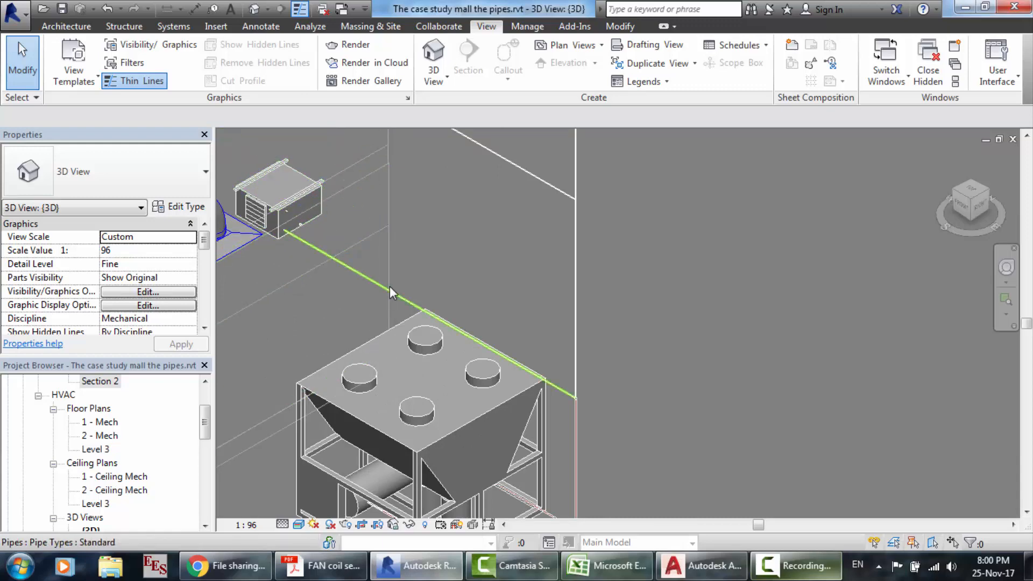
pyautogui.scroll(-3, 540, 299)
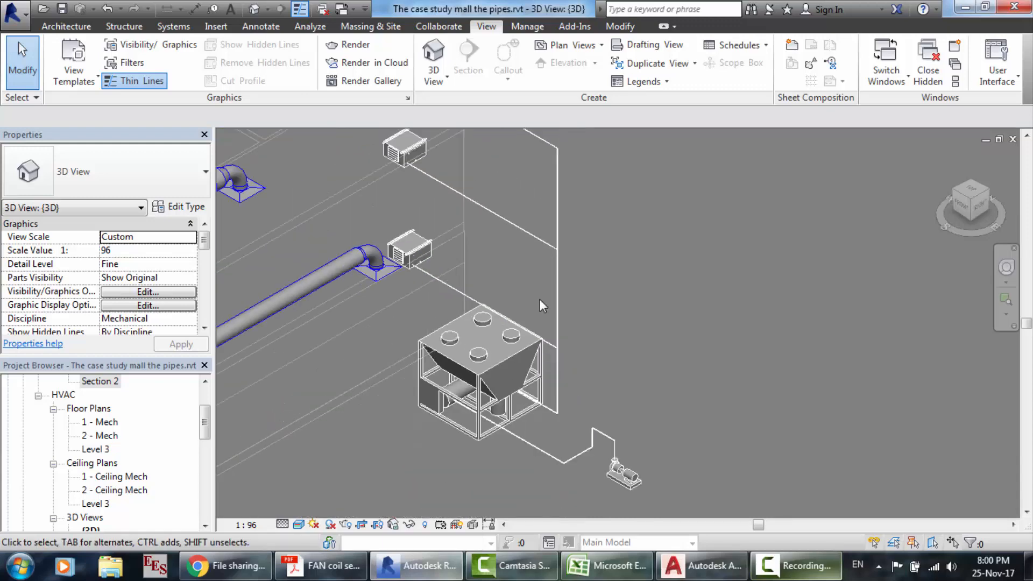
pyautogui.scroll(5, 569, 339)
pyautogui.scroll(4, 538, 355)
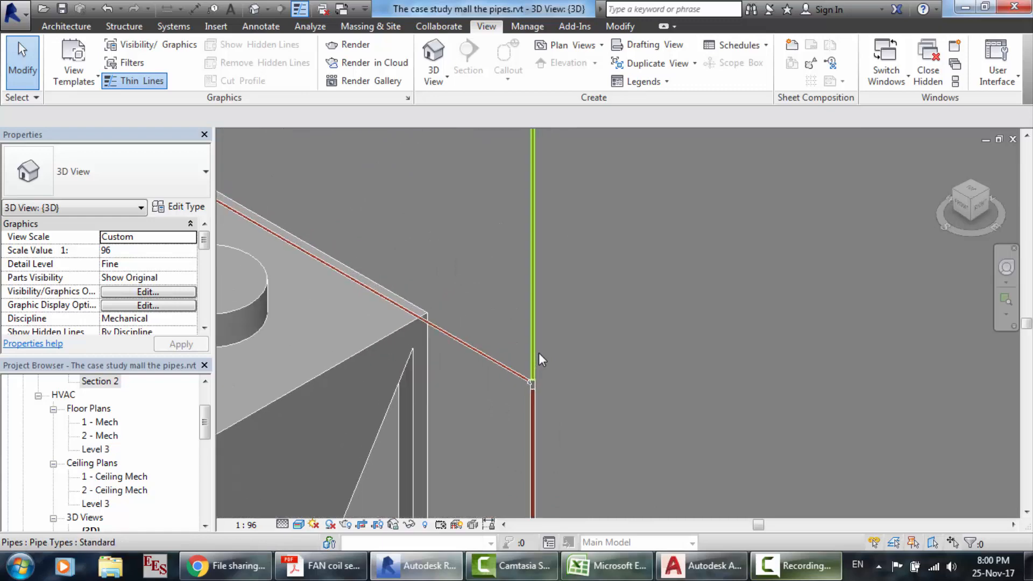
pyautogui.scroll(-5, 529, 383)
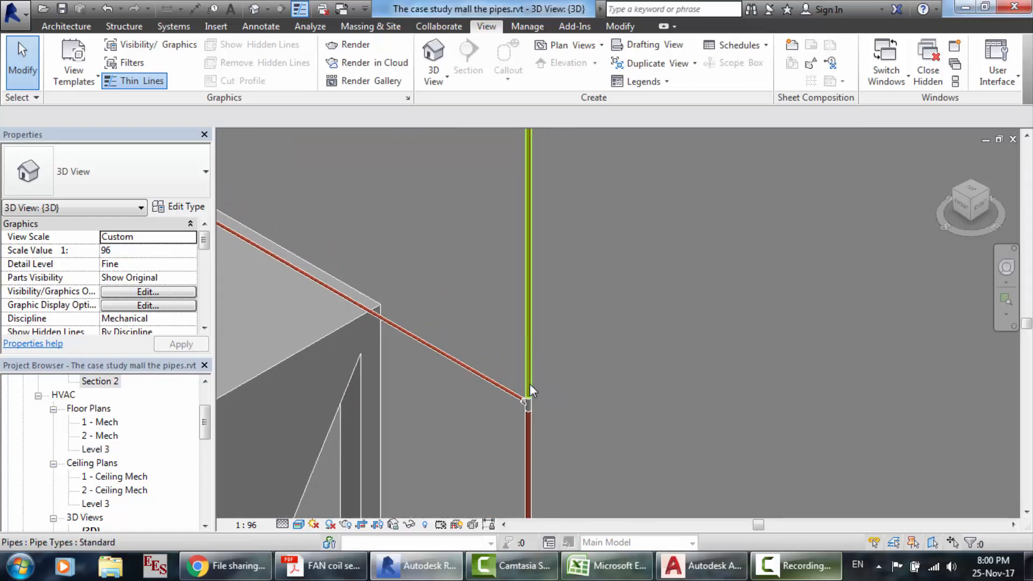
pyautogui.scroll(-3, 529, 383)
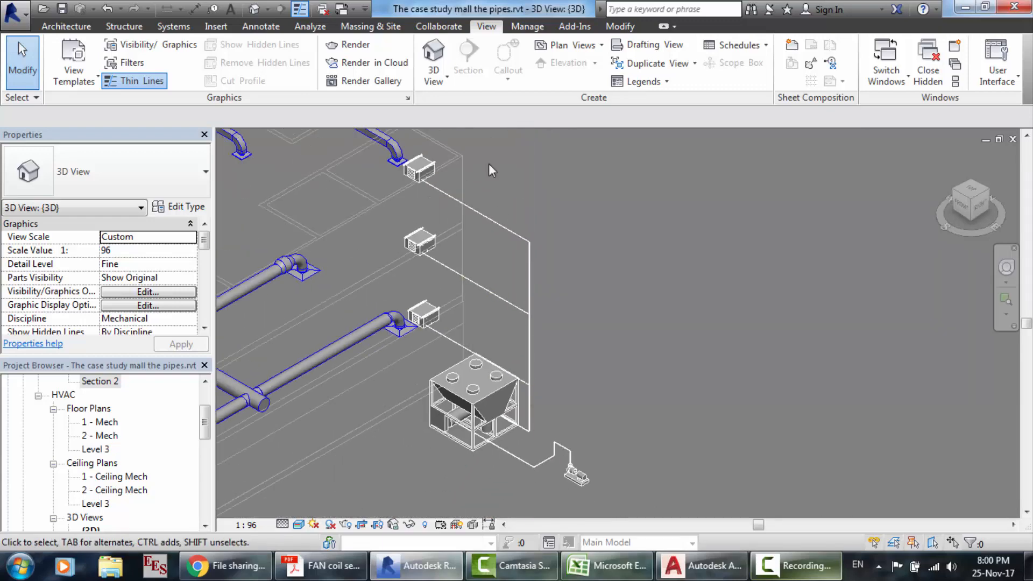
pyautogui.scroll(4, 411, 160)
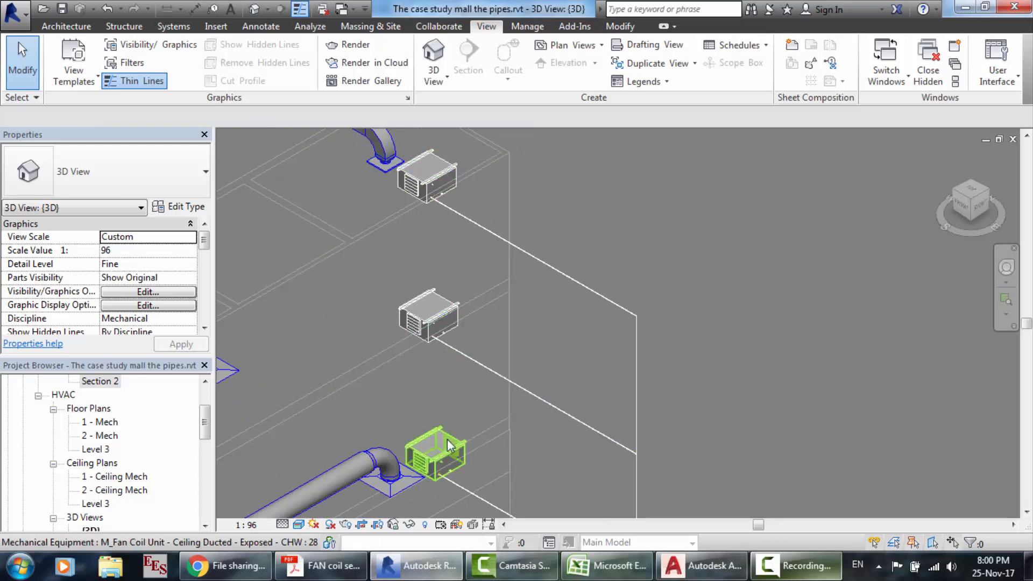
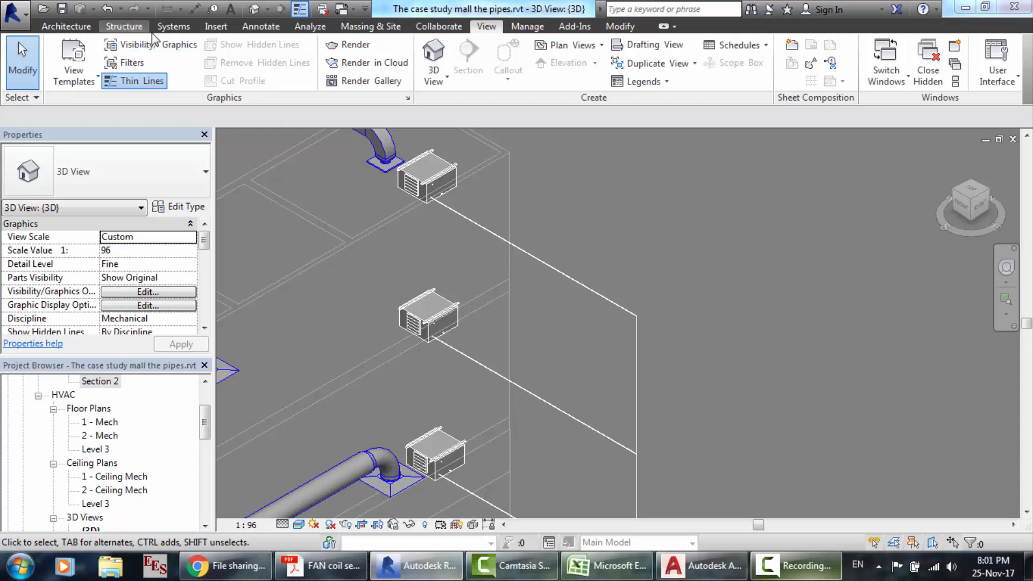
# - Check the top fan coil unit's level and offset properties, and look over the chiller and pump piping
pyautogui.click(173, 26)
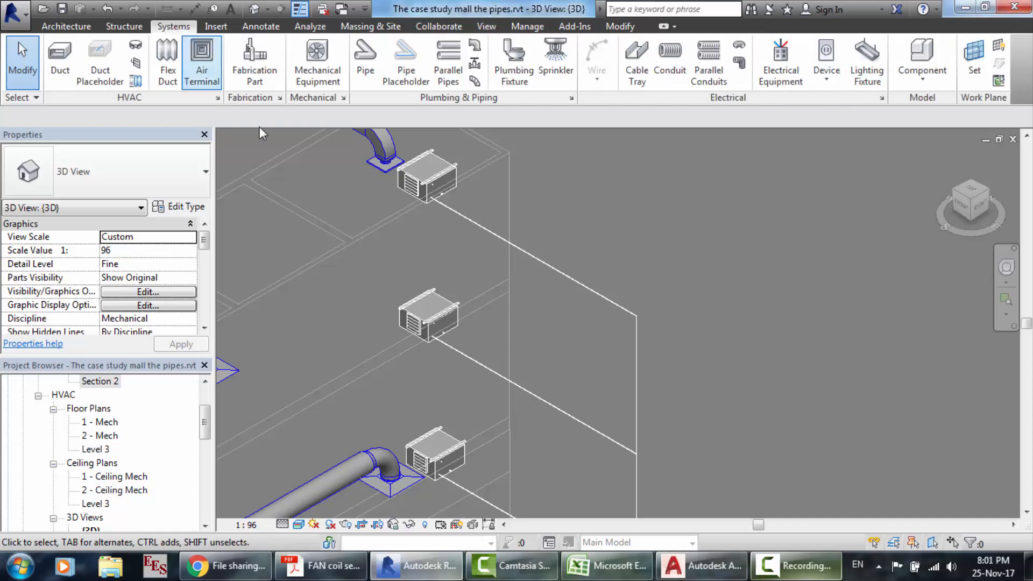
pyautogui.click(449, 179)
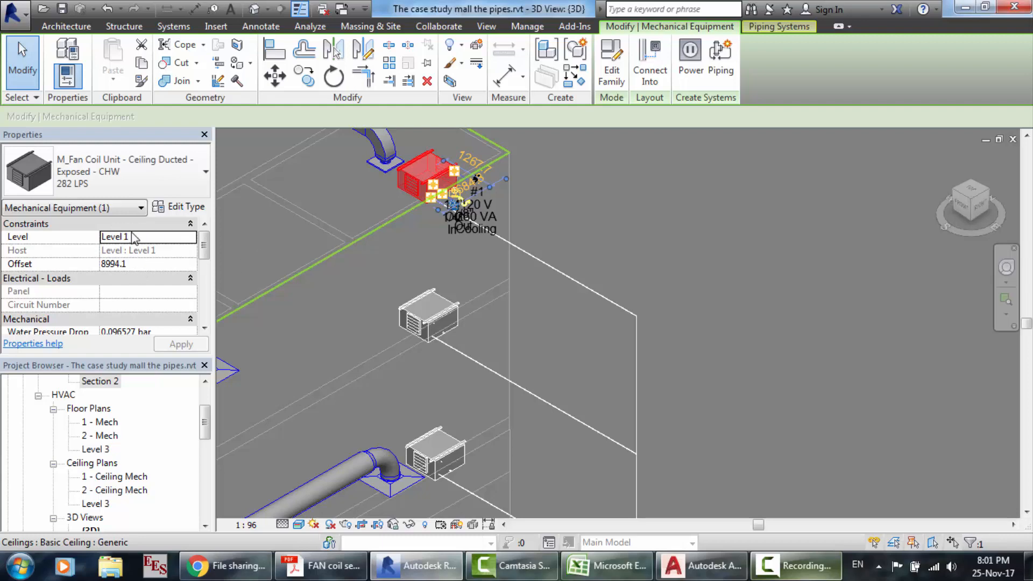
pyautogui.click(618, 257)
pyautogui.scroll(-1, 619, 257)
pyautogui.scroll(-1, 619, 258)
pyautogui.scroll(-4, 660, 452)
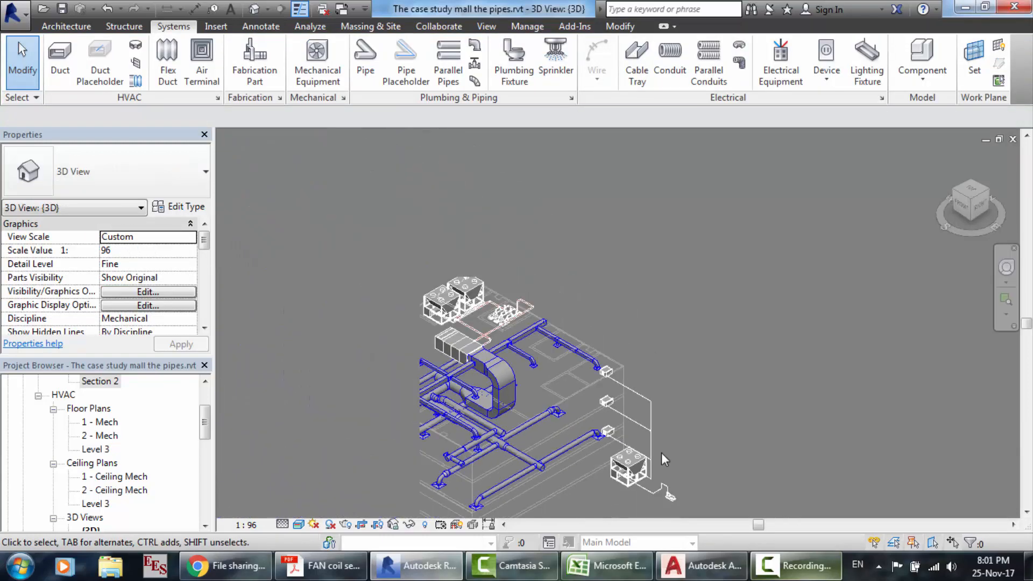
pyautogui.scroll(5, 669, 503)
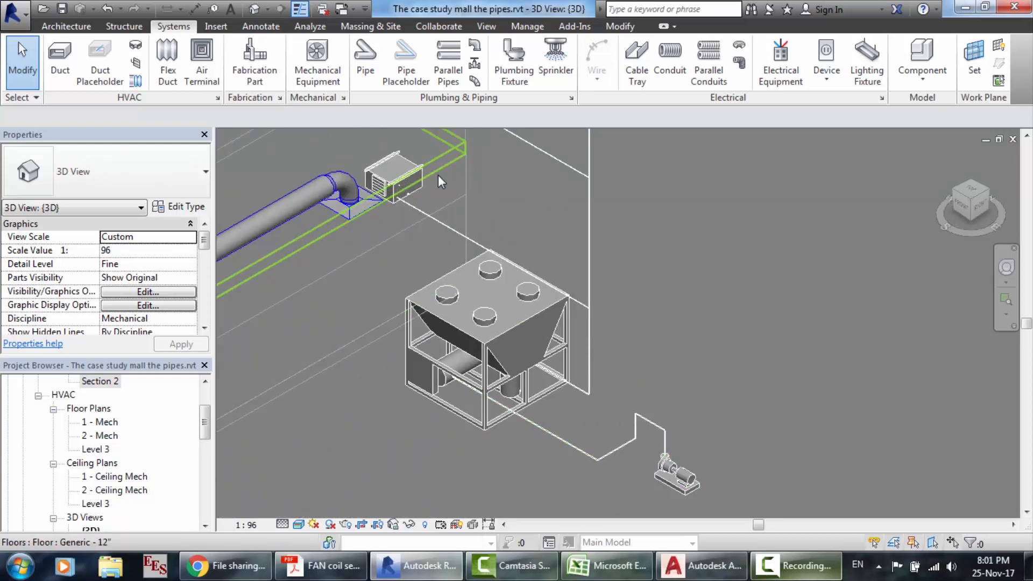
pyautogui.scroll(-1, 438, 175)
# - Switch to AutoCAD and review the fan coil unit's supply and return pipe routes in Pipe layout.dwg
pyautogui.click(699, 565)
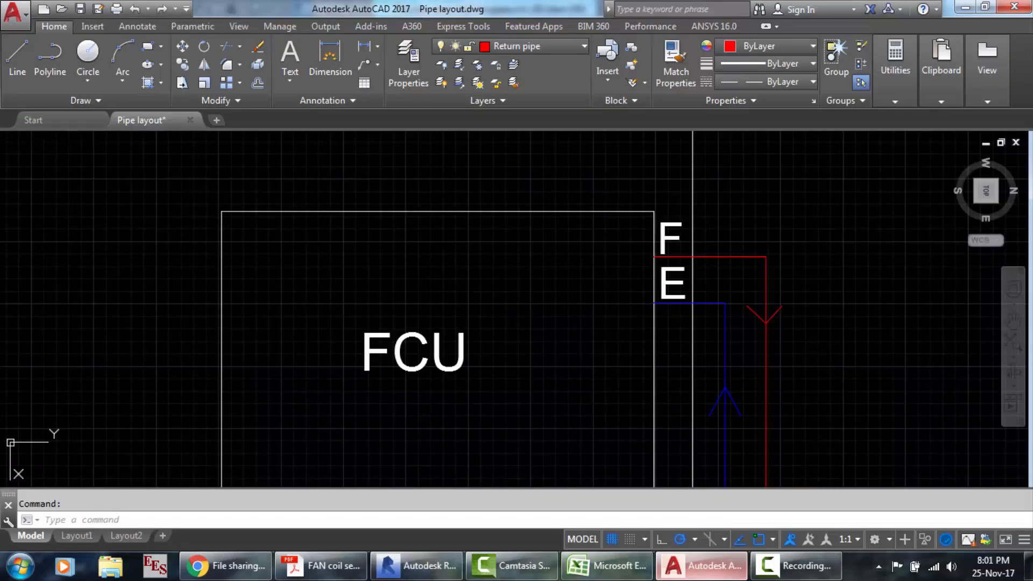
pyautogui.scroll(-6, 612, 251)
pyautogui.scroll(-5, 678, 436)
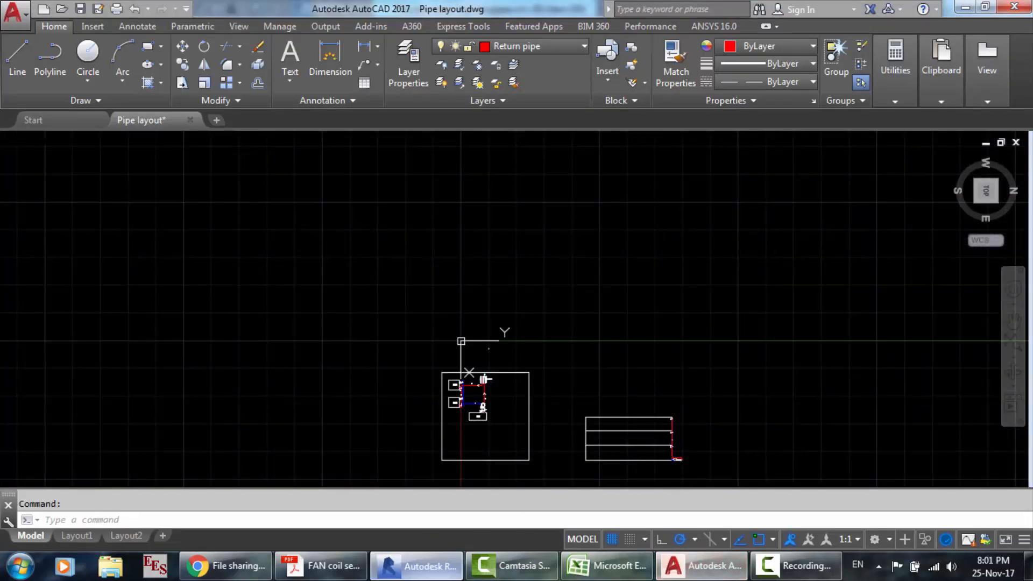
# - Switch back to Revit and inspect the In and Out connectors of the centrifugal pump beside the chiller
pyautogui.click(417, 565)
pyautogui.scroll(5, 660, 417)
pyautogui.scroll(2, 659, 417)
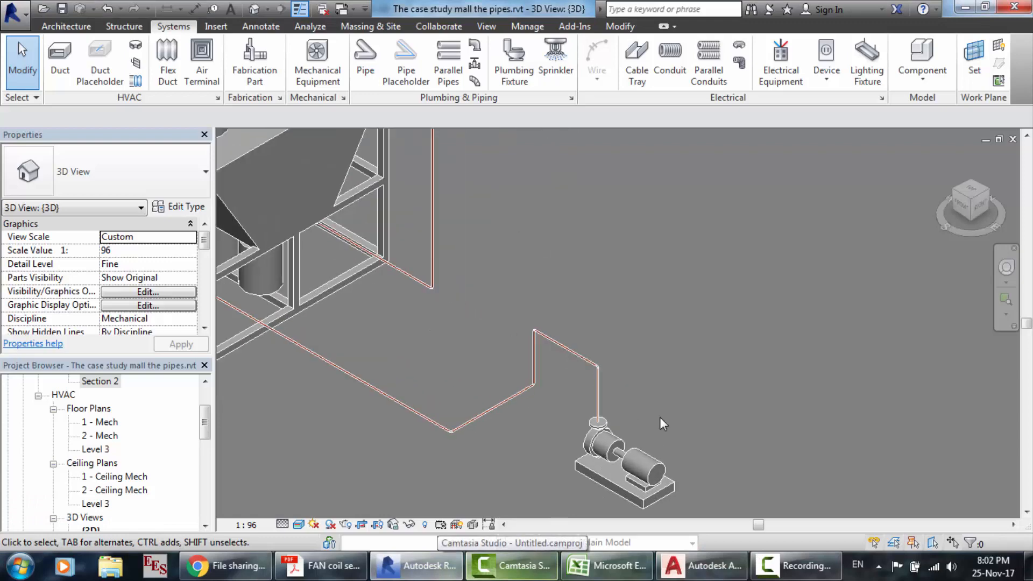
pyautogui.click(602, 482)
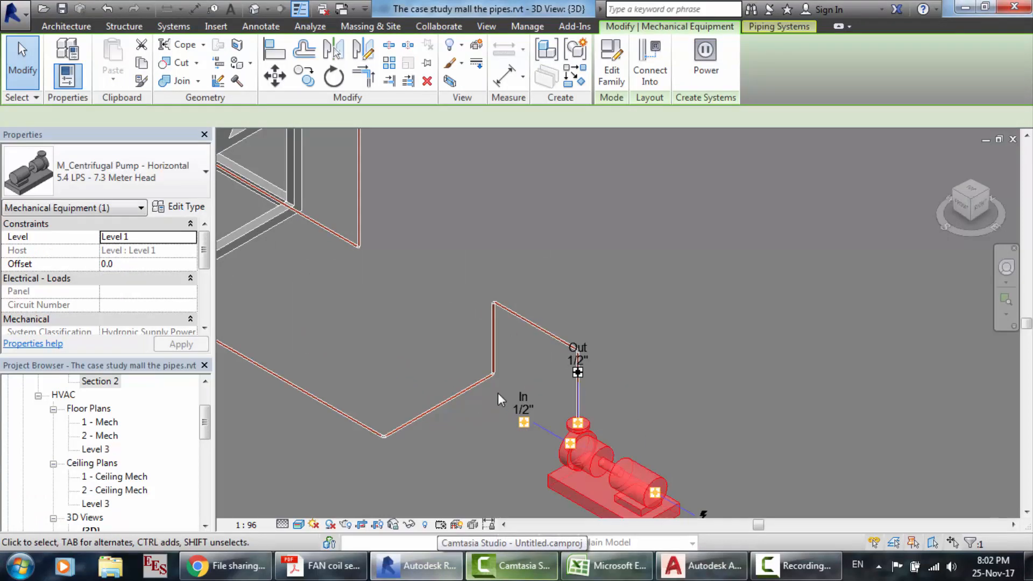
pyautogui.scroll(-5, 528, 314)
pyautogui.scroll(-5, 528, 314)
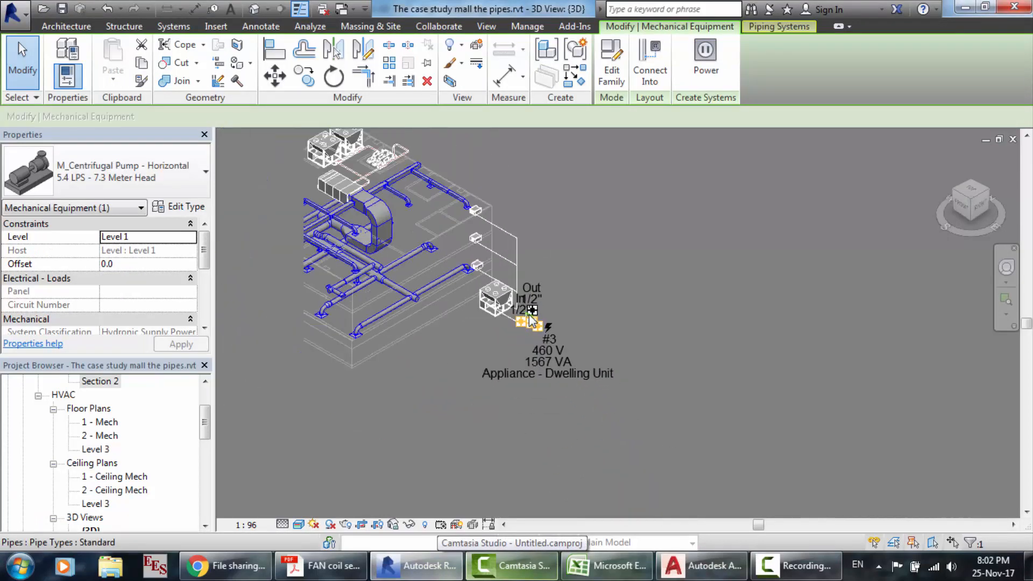
# - Select the top fan coil unit and inspect its In and Out pipe connectors at the supply branch
pyautogui.scroll(5, 498, 218)
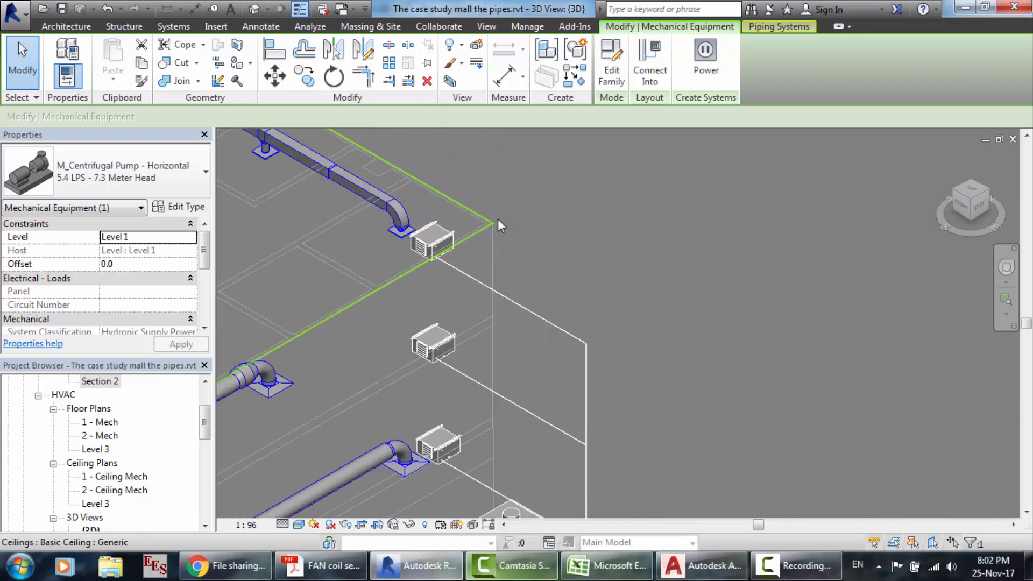
pyautogui.click(379, 257)
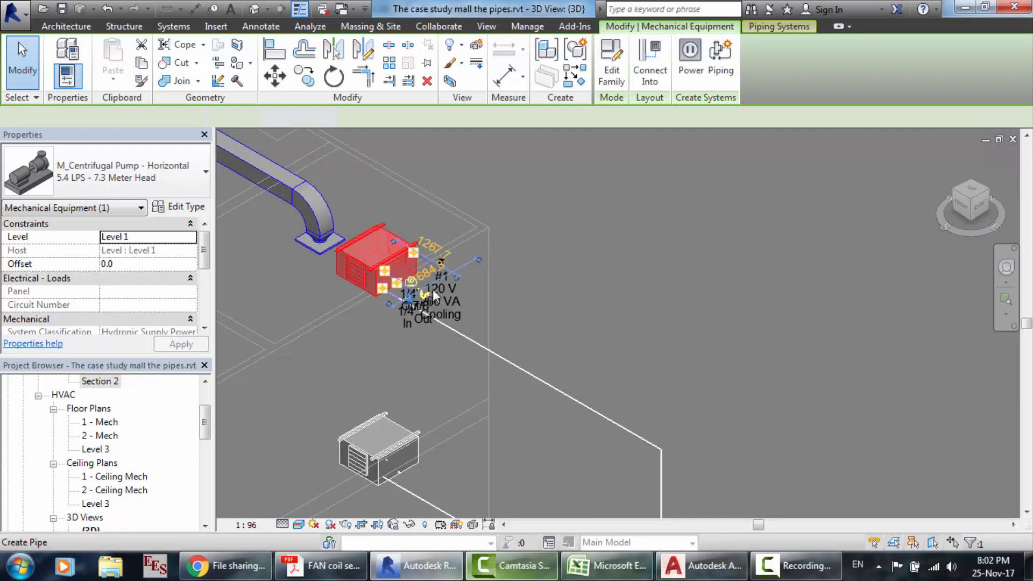
pyautogui.scroll(2, 418, 281)
pyautogui.scroll(1, 417, 281)
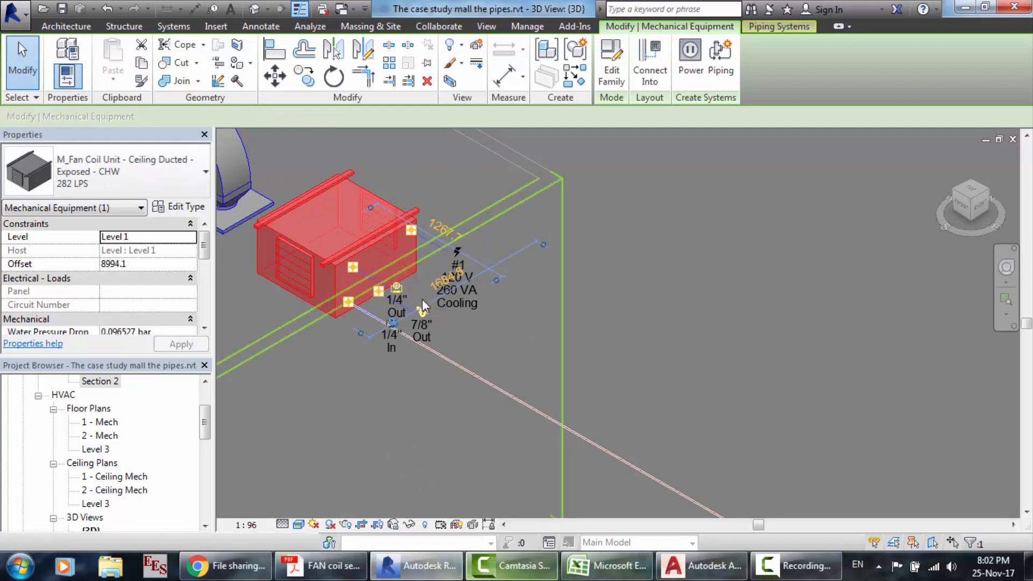
pyautogui.scroll(-6, 680, 399)
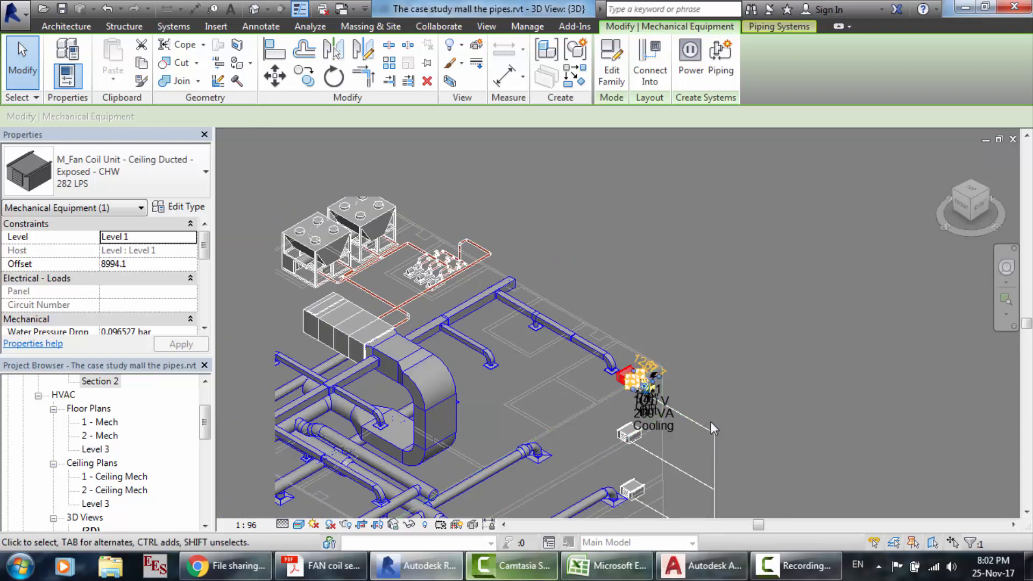
# - Examine the supply riser's lower end at the chiller and the pipe run from the chiller to the pump
pyautogui.scroll(-8, 716, 501)
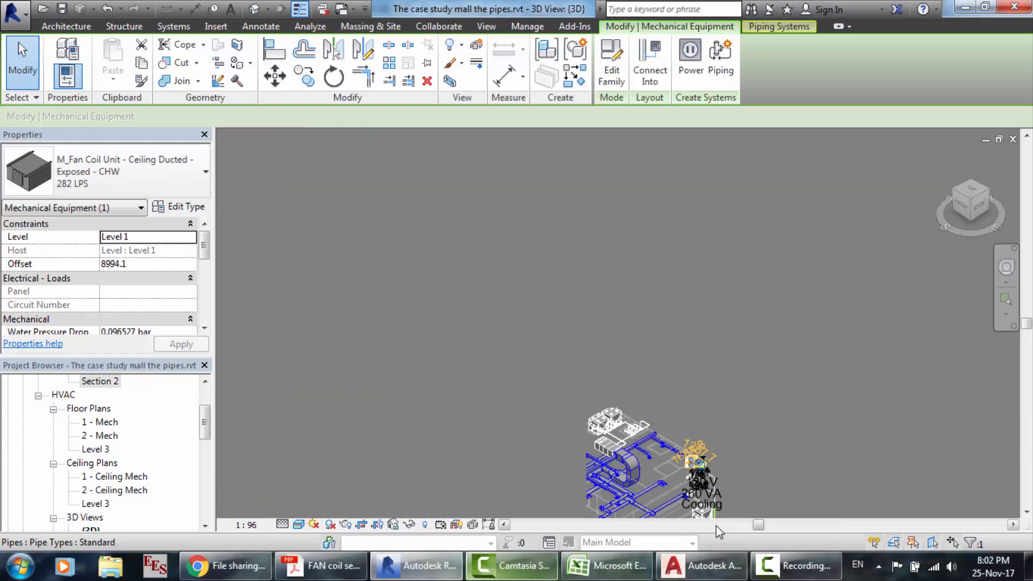
pyautogui.scroll(10, 717, 521)
pyautogui.scroll(3, 716, 523)
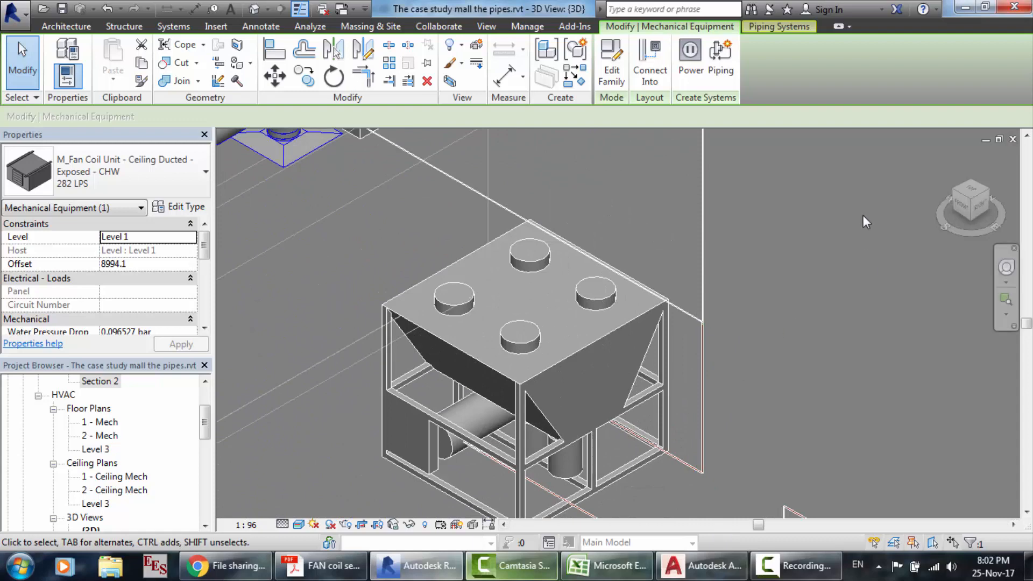
pyautogui.scroll(-3, 744, 290)
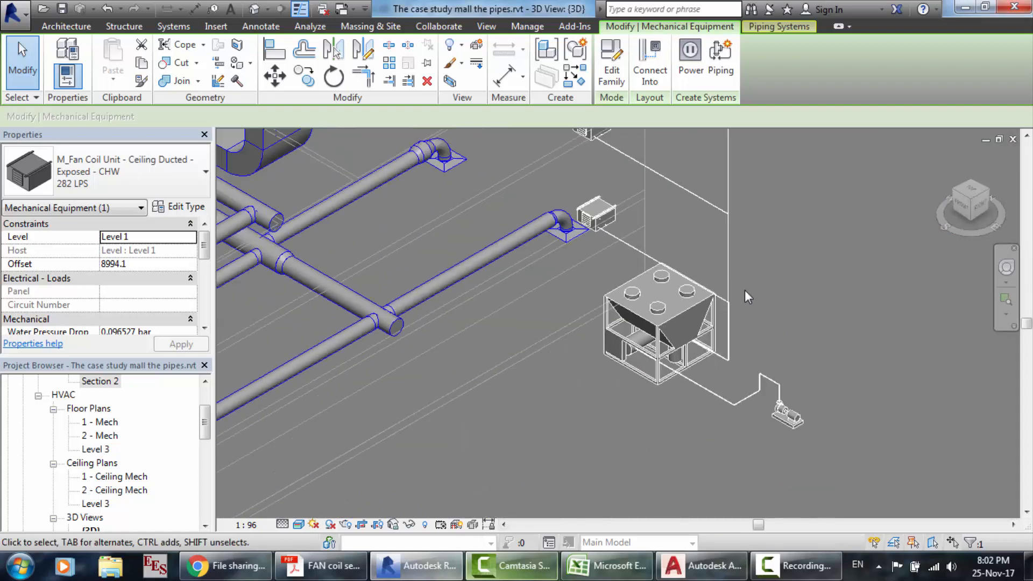
pyautogui.scroll(2, 833, 402)
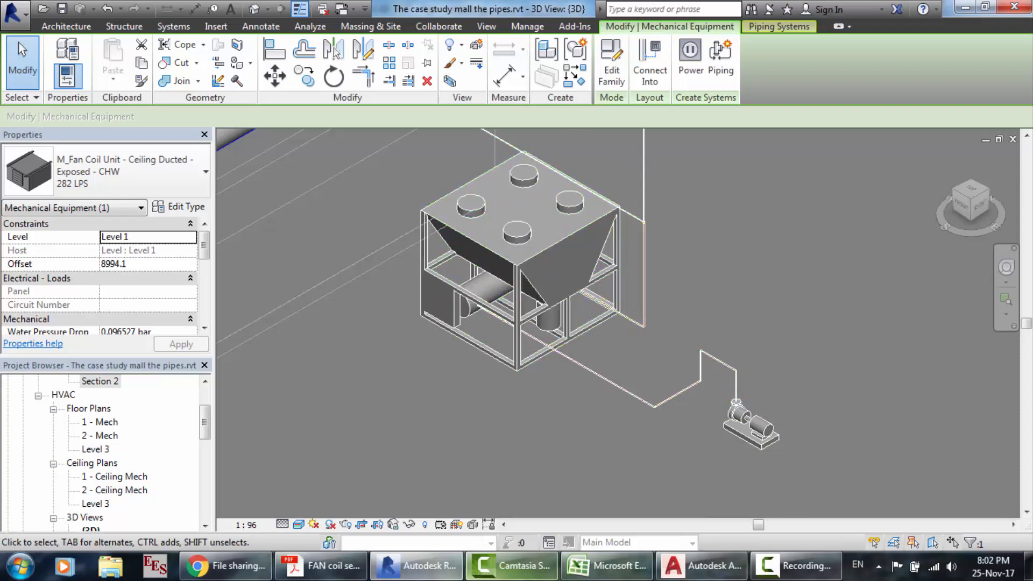
# - Switch to AutoCAD and trace the red return pipe from the fan coil units down to the water chiller's pump line
pyautogui.click(702, 565)
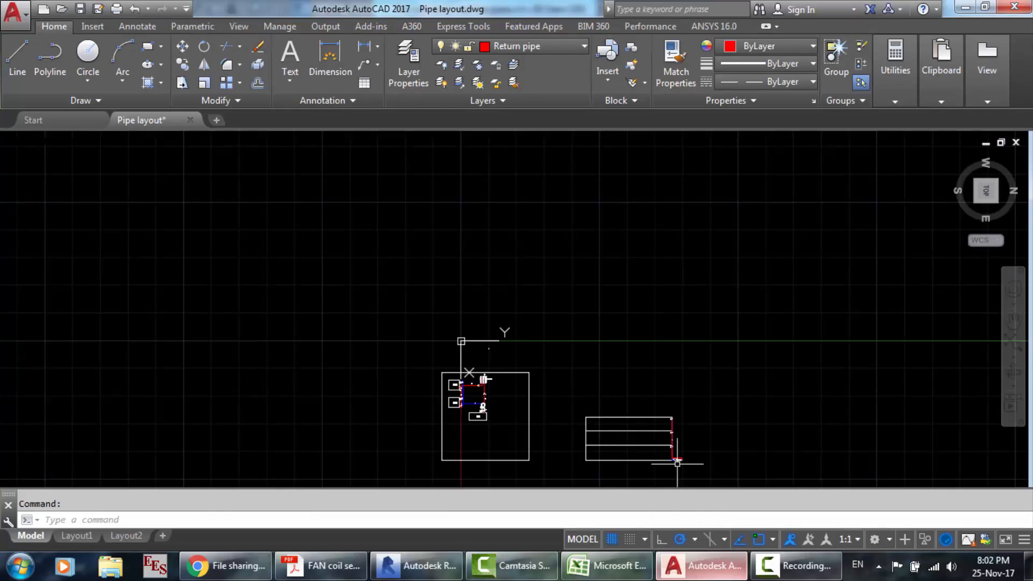
pyautogui.scroll(5, 672, 459)
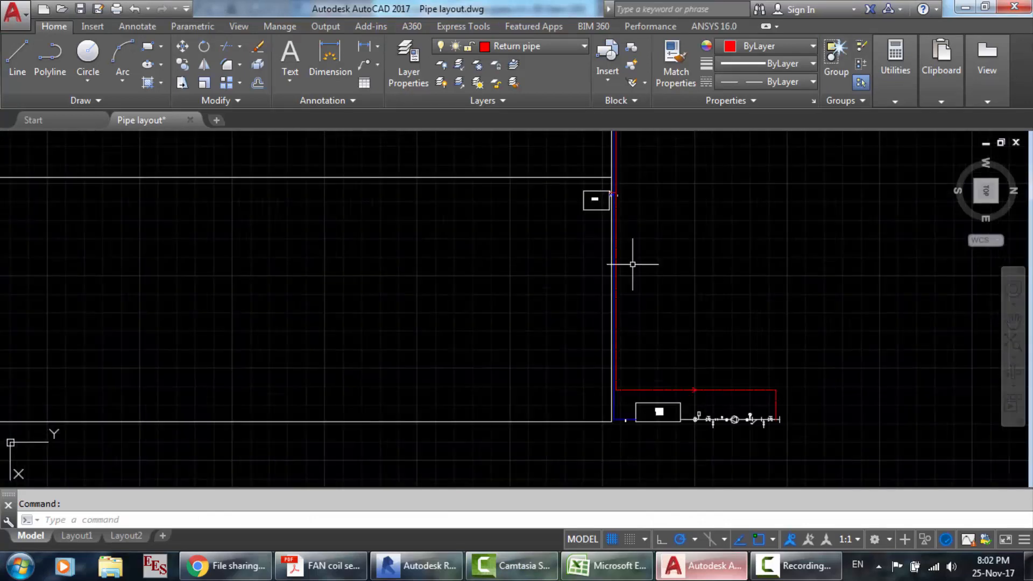
pyautogui.scroll(-5, 613, 225)
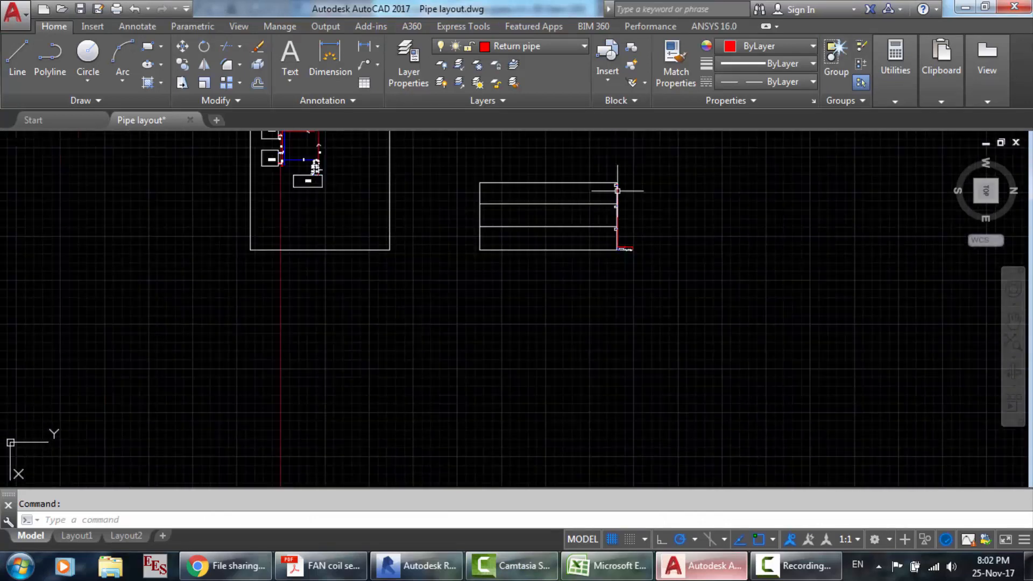
pyautogui.scroll(4, 618, 184)
pyautogui.scroll(-3, 621, 152)
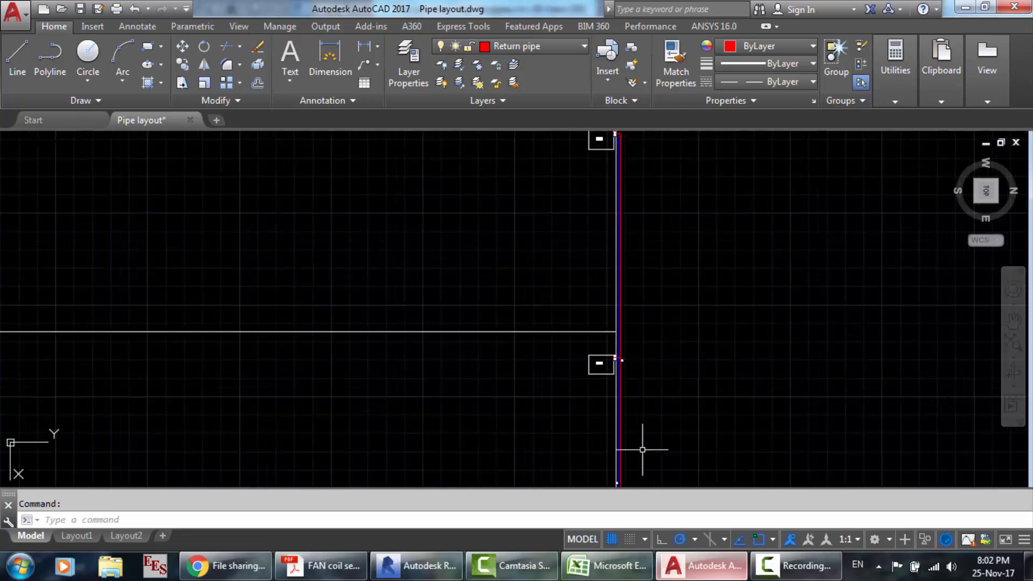
pyautogui.scroll(-6, 643, 454)
pyautogui.scroll(10, 648, 480)
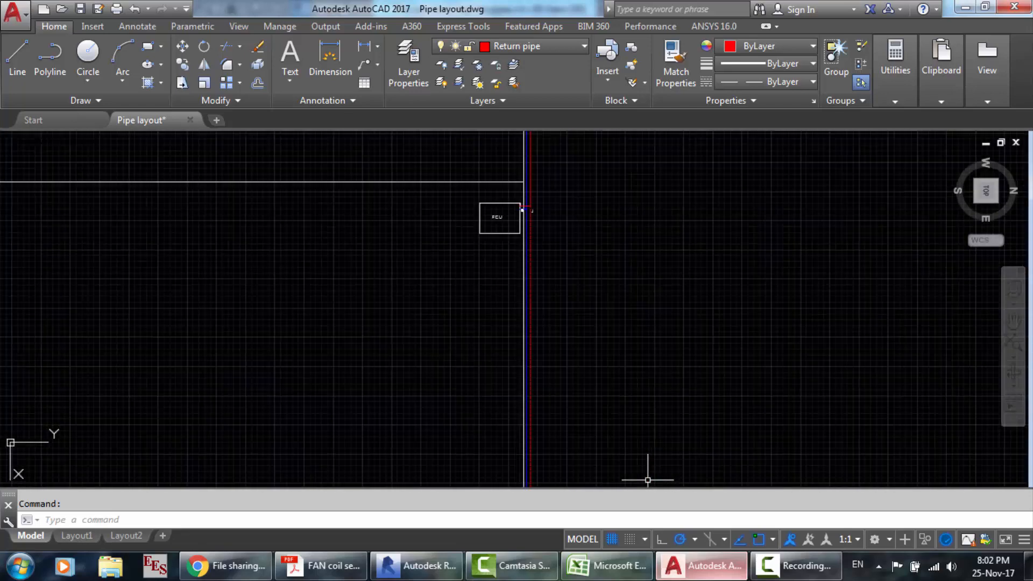
pyautogui.scroll(-7, 530, 327)
pyautogui.scroll(-2, 556, 344)
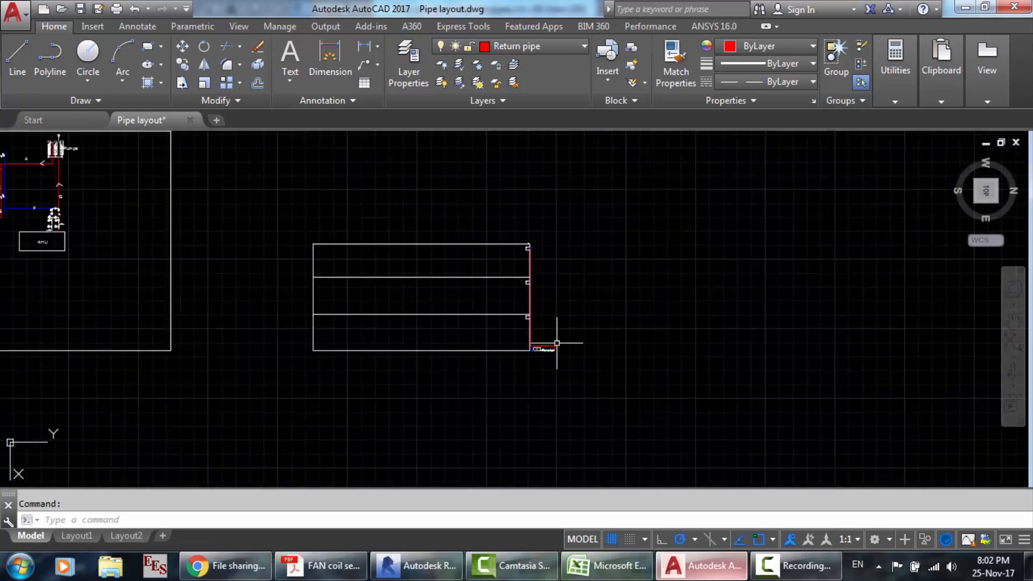
pyautogui.scroll(8, 563, 345)
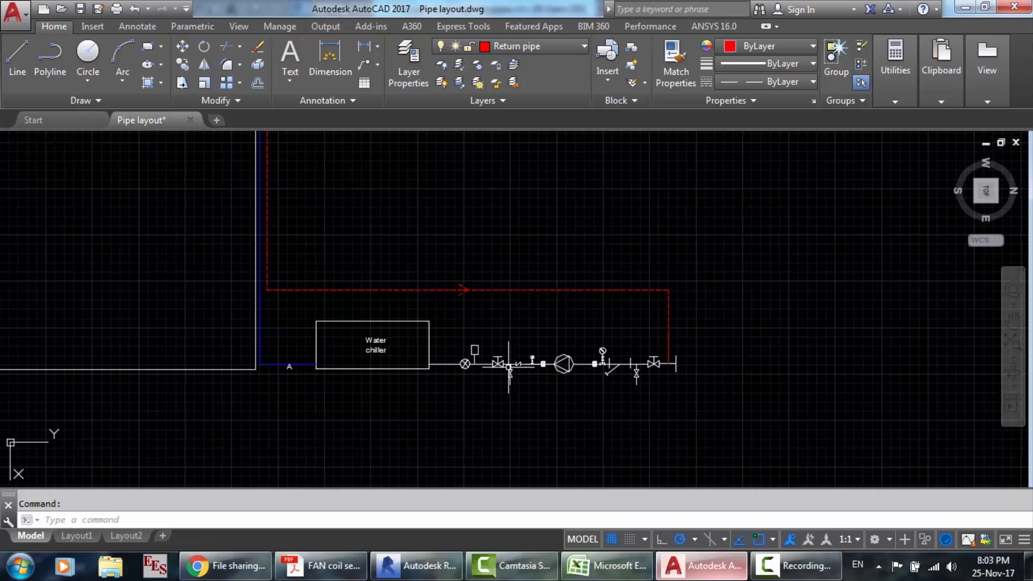
# - Switch back to Revit, clear the fan coil unit selection, and look over the fan coil units and supply riser
pyautogui.click(417, 565)
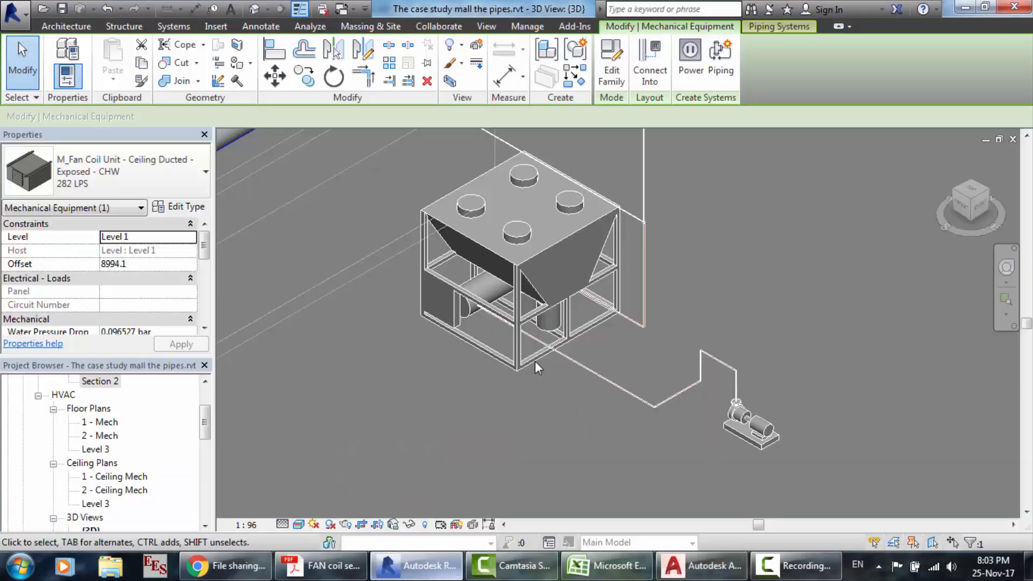
pyautogui.scroll(-4, 679, 390)
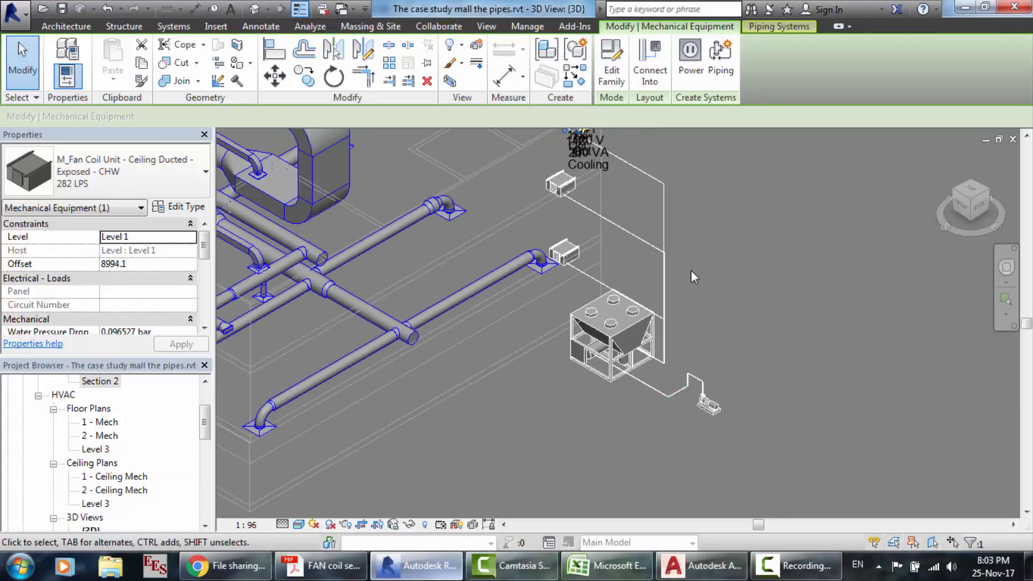
pyautogui.scroll(-1, 686, 242)
pyautogui.click(654, 157)
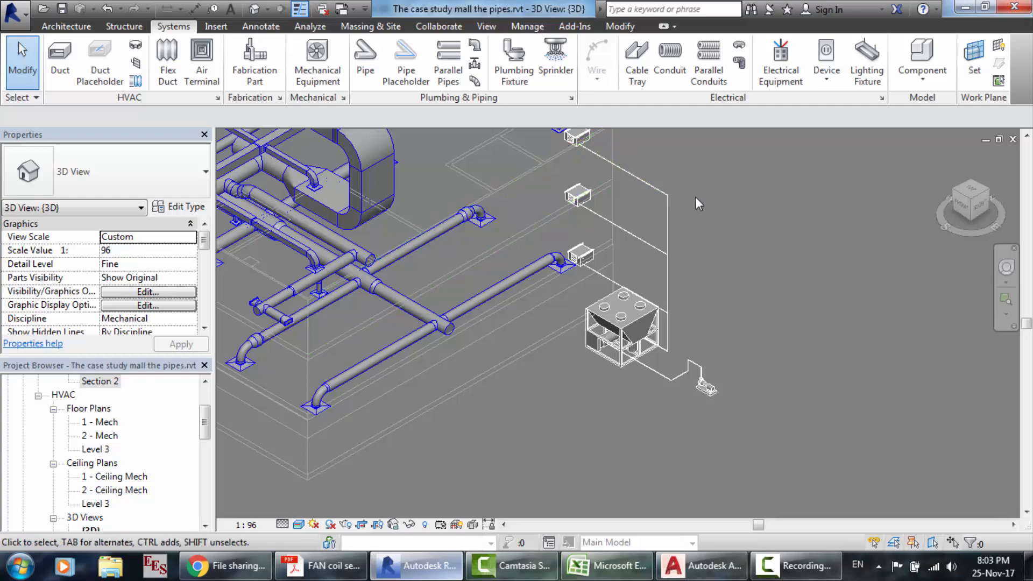
pyautogui.scroll(2, 699, 307)
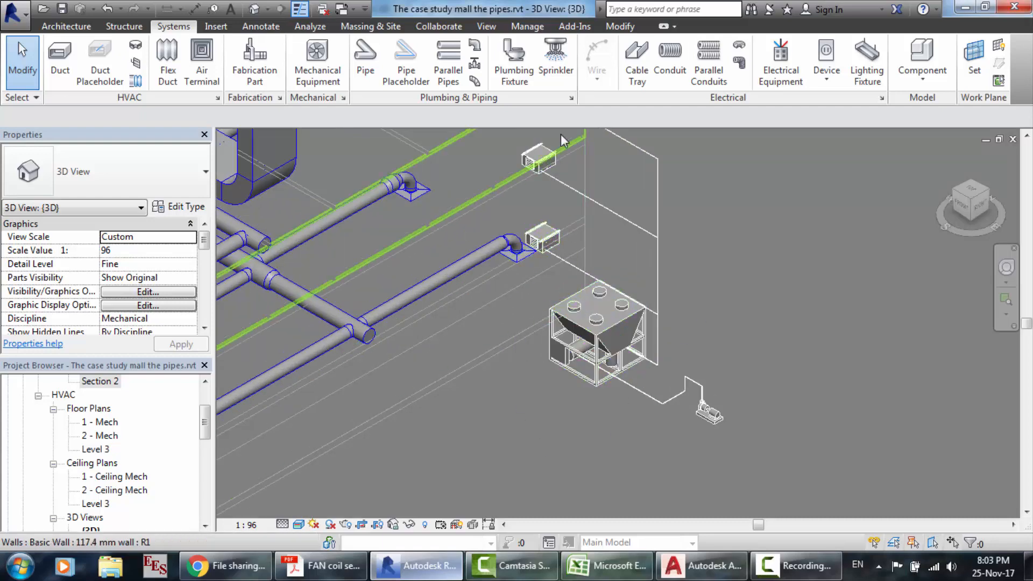
# - Switch to Acrobat Reader and study the fan coil unit hook-up diagram in 2D HVAC piping .pdf
pyautogui.click(315, 578)
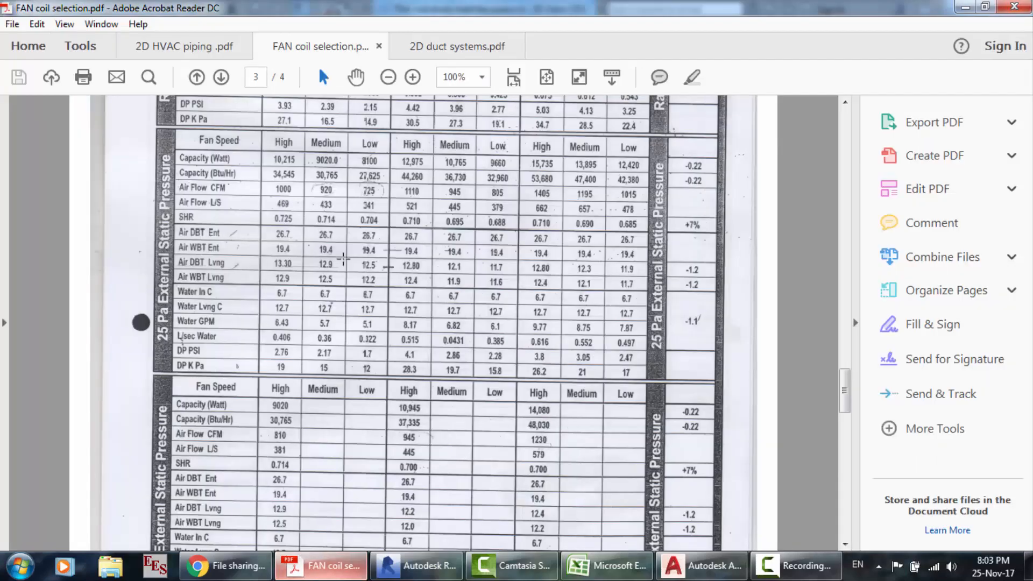
pyautogui.click(182, 48)
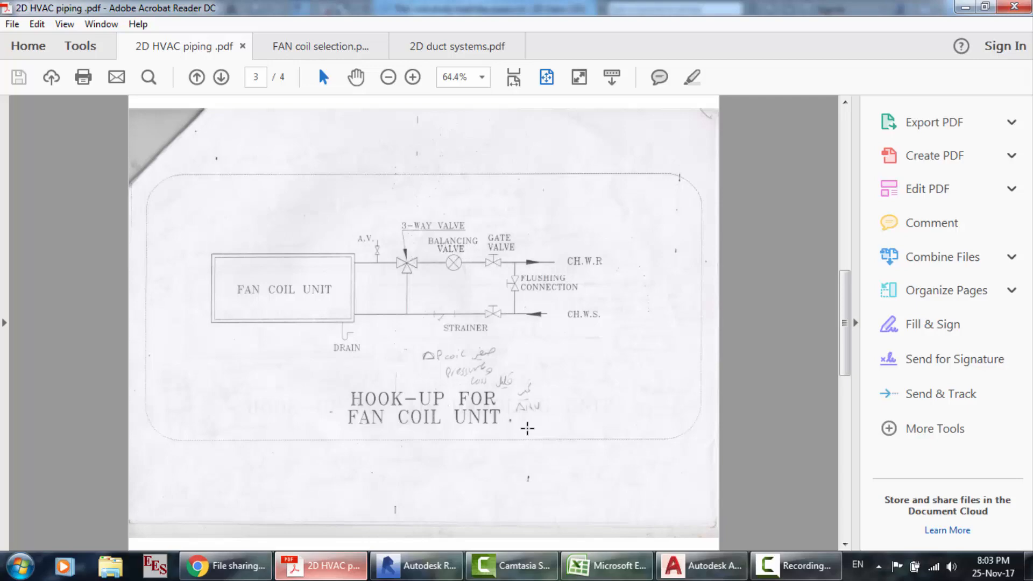
# - Return to Revit and examine the fan coil branches, the riser, the chiller and the pipe bends leading to the pump
pyautogui.click(417, 566)
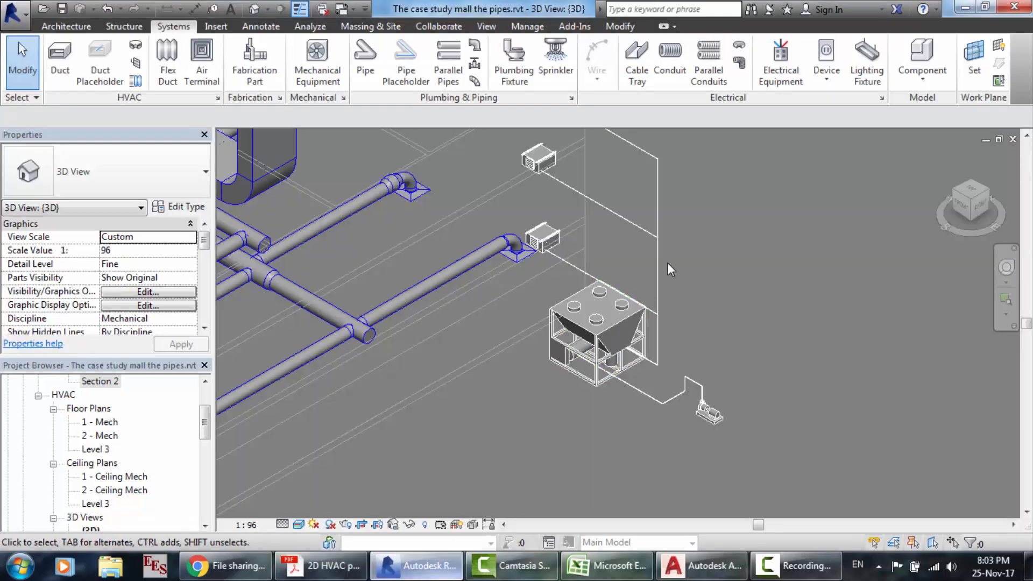
pyautogui.scroll(-3, 667, 262)
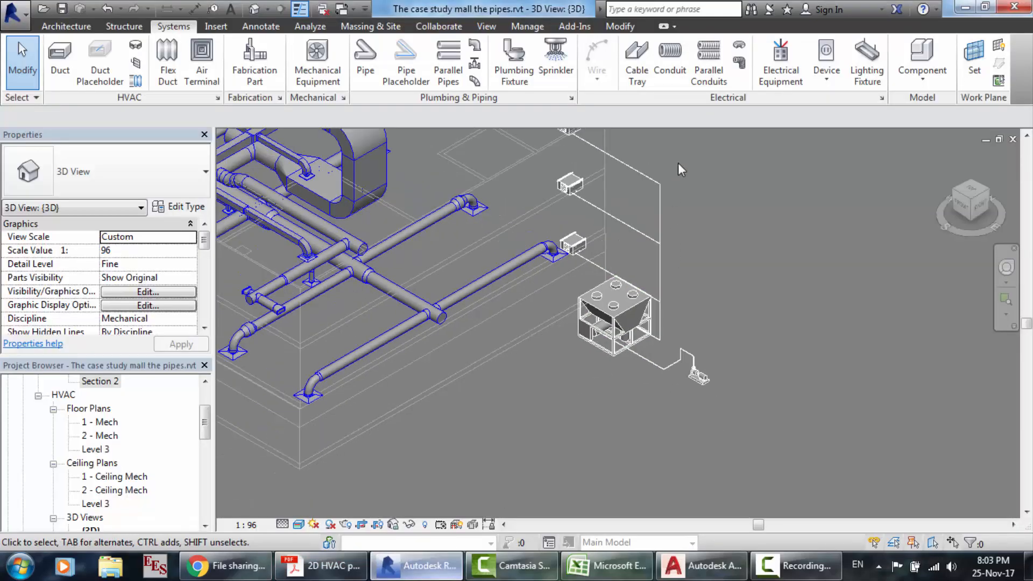
pyautogui.scroll(-2, 678, 163)
pyautogui.scroll(1, 644, 119)
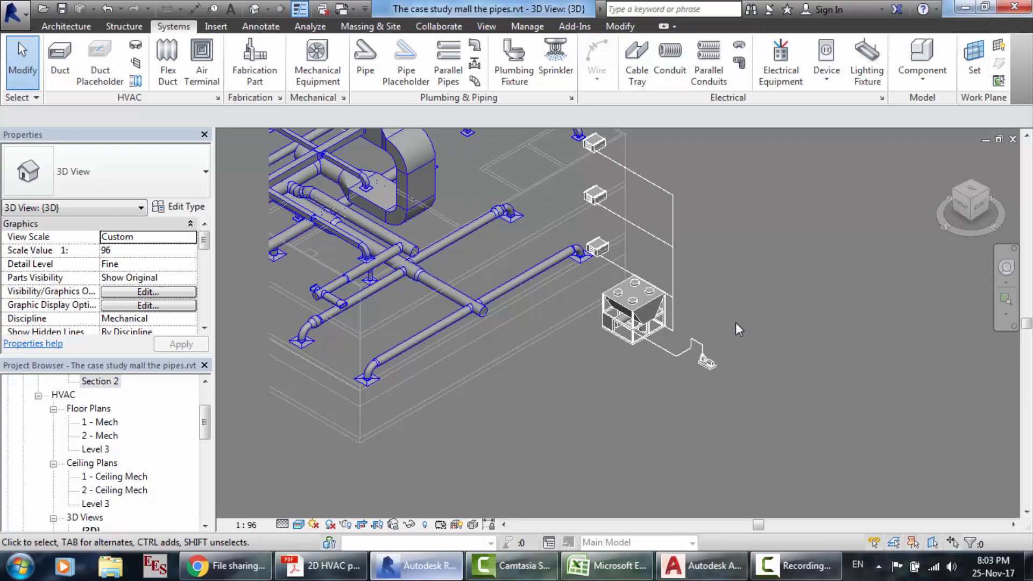
pyautogui.scroll(3, 612, 140)
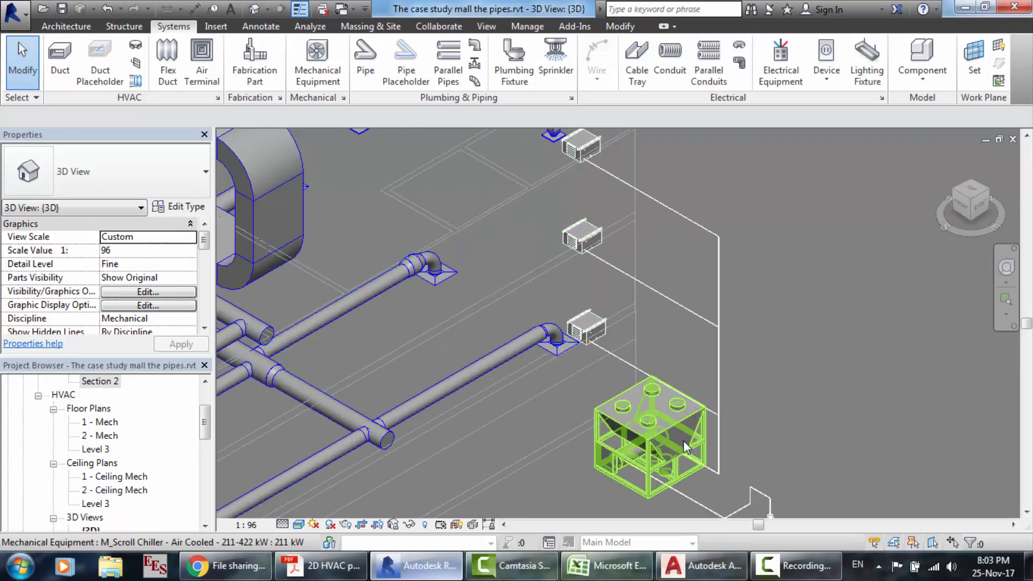
pyautogui.scroll(-1, 663, 430)
pyautogui.scroll(-3, 663, 430)
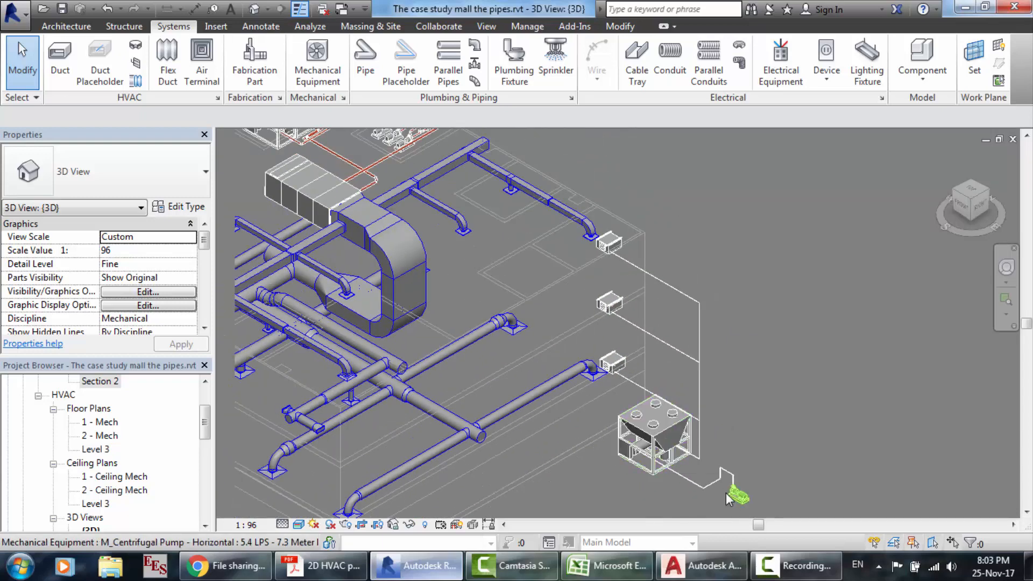
pyautogui.scroll(4, 725, 492)
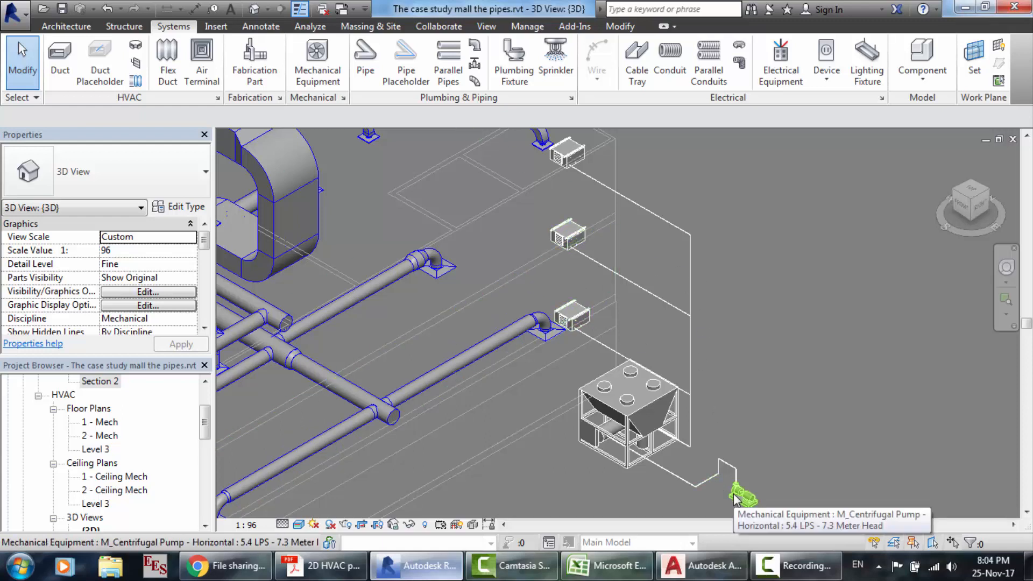
pyautogui.scroll(6, 735, 497)
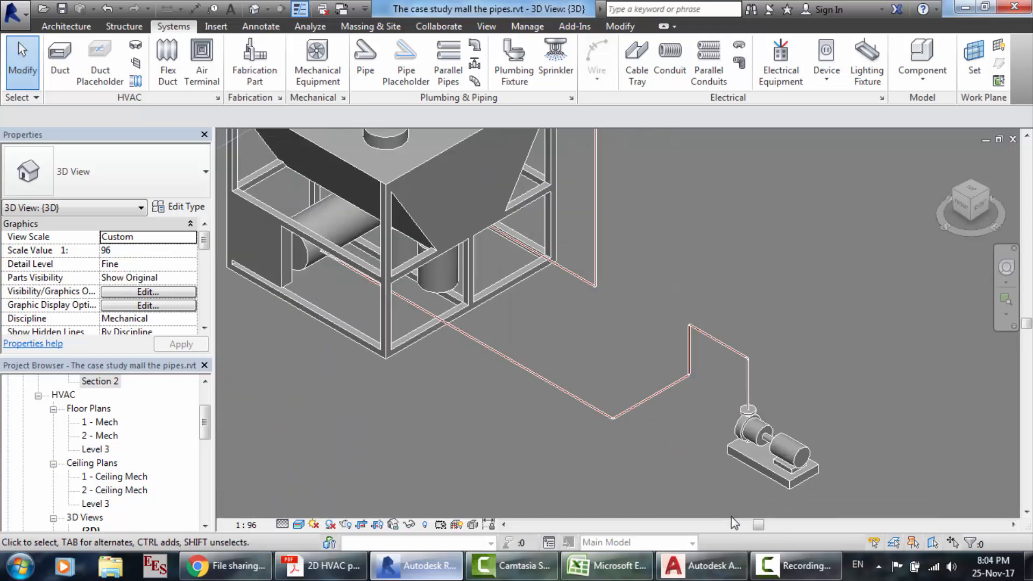
pyautogui.scroll(3, 769, 286)
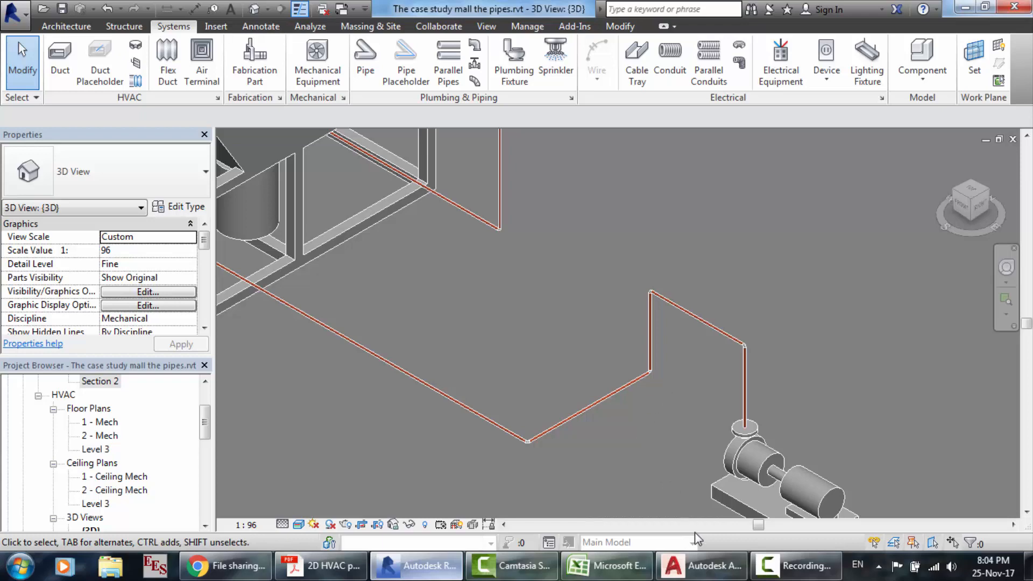
# - Switch to Excel and check the sizing values of fan coil pipe sections F to J in Pipe sizing.xlsx
pyautogui.click(607, 565)
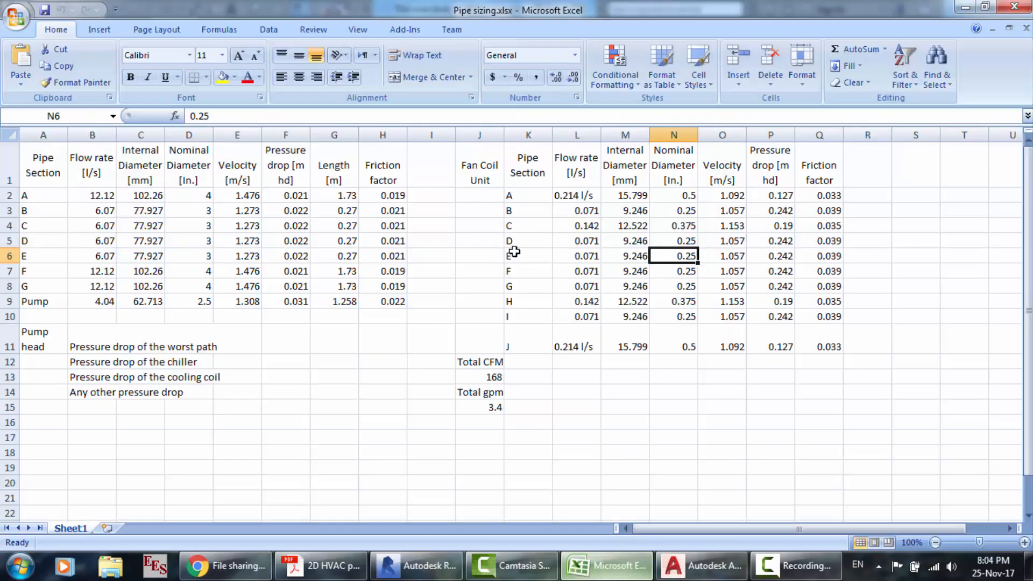
pyautogui.moveTo(515, 253); pyautogui.dragTo(595, 297)
pyautogui.moveTo(534, 271); pyautogui.dragTo(826, 337)
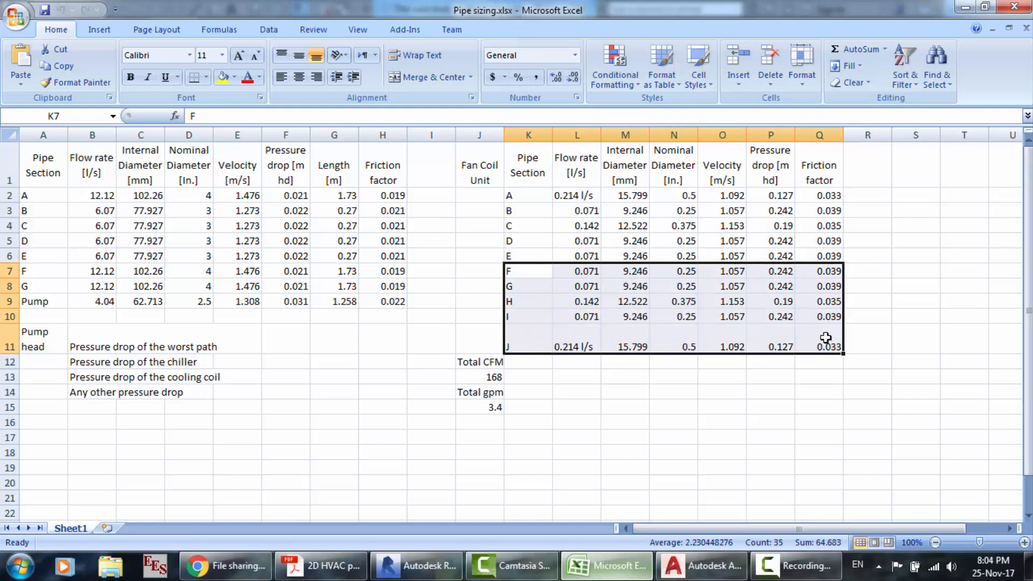
pyautogui.click(640, 435)
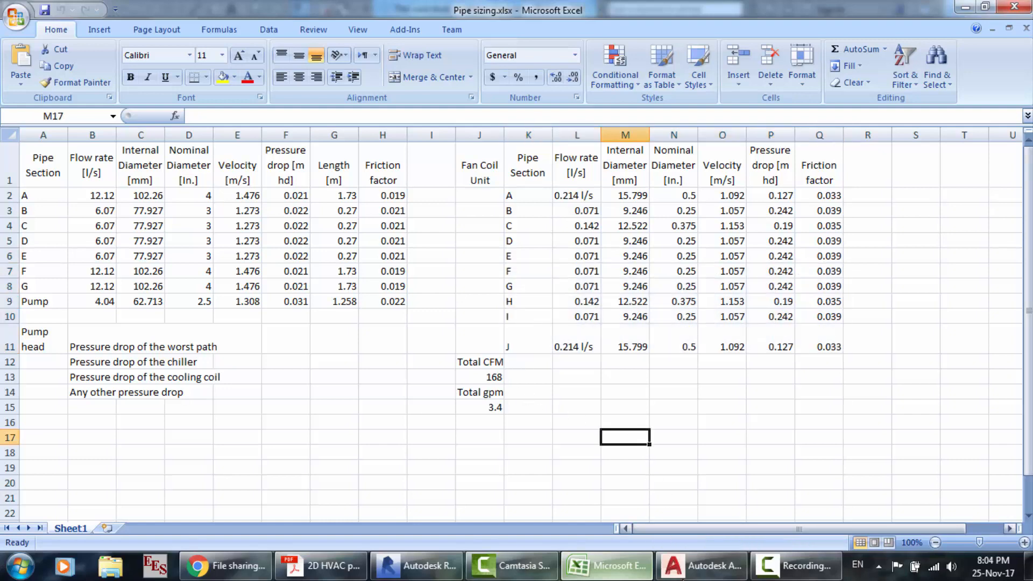
# - Check the return pipe's connection at the pump in AutoCAD, and switch back to Revit to view the whole piping model
pyautogui.click(701, 565)
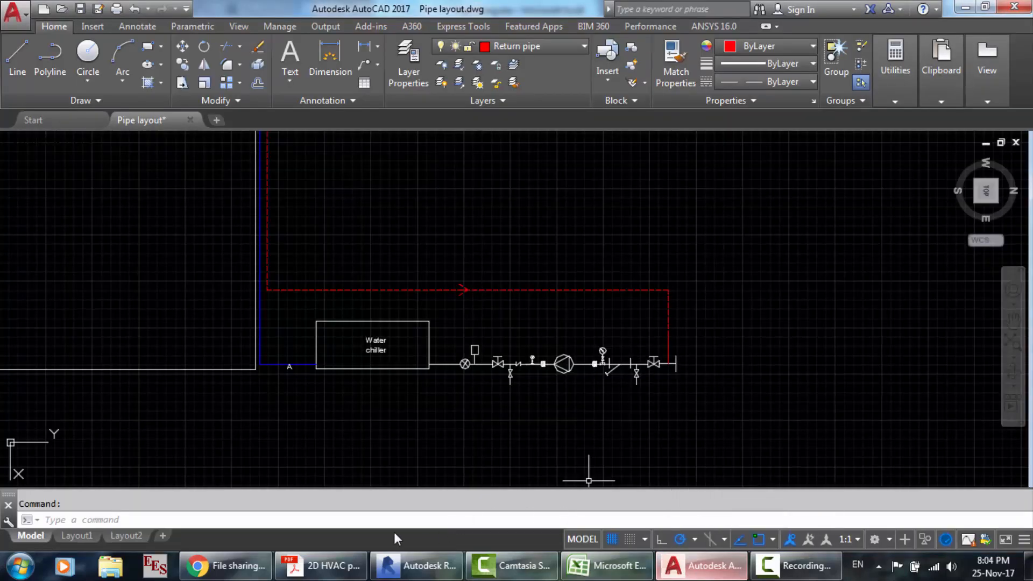
pyautogui.click(415, 566)
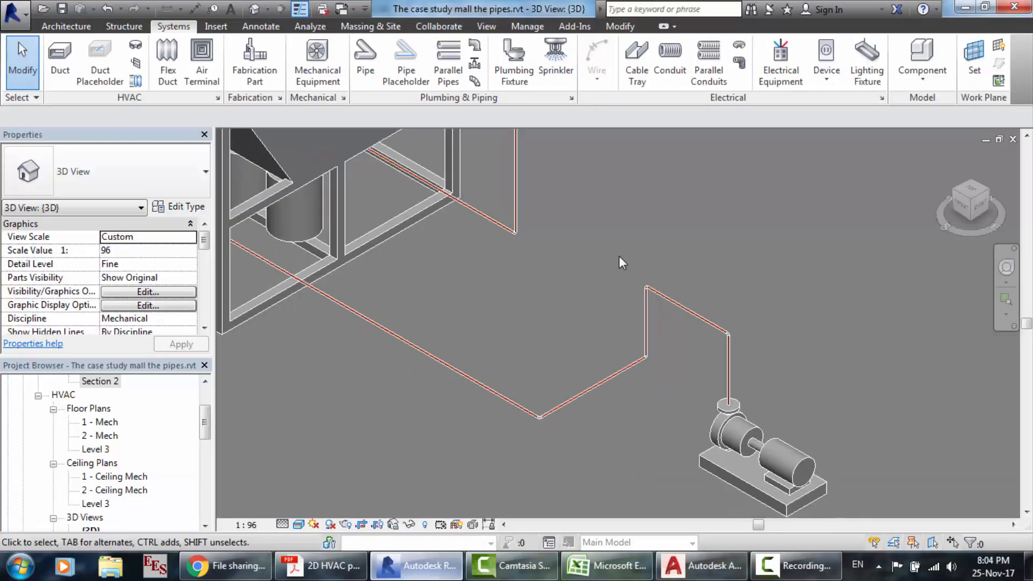
pyautogui.scroll(-10, 618, 256)
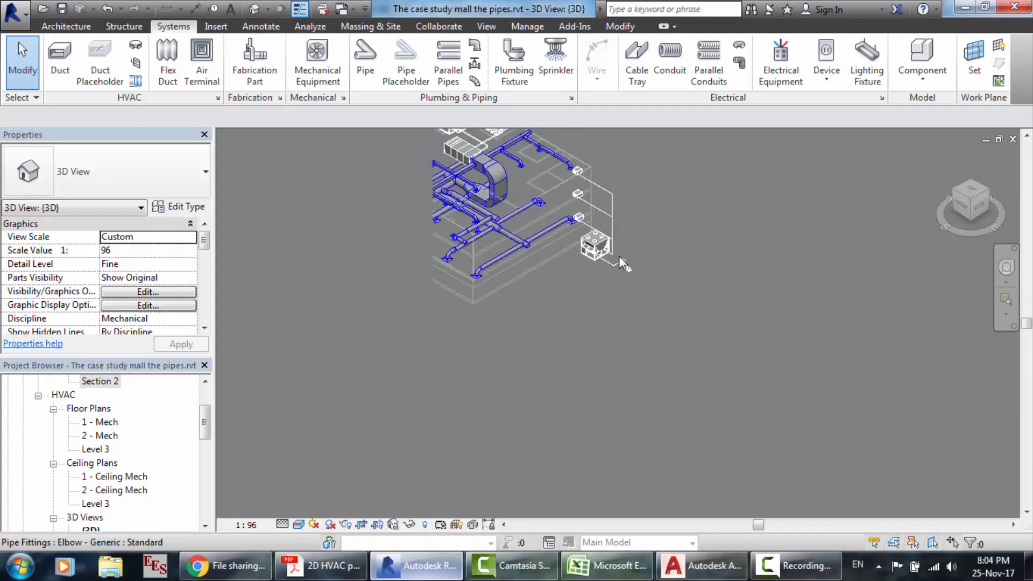
# - Return the 3D view to its home orientation and examine the three fan coil units, their branch pipes and the chiller below
pyautogui.scroll(5, 609, 189)
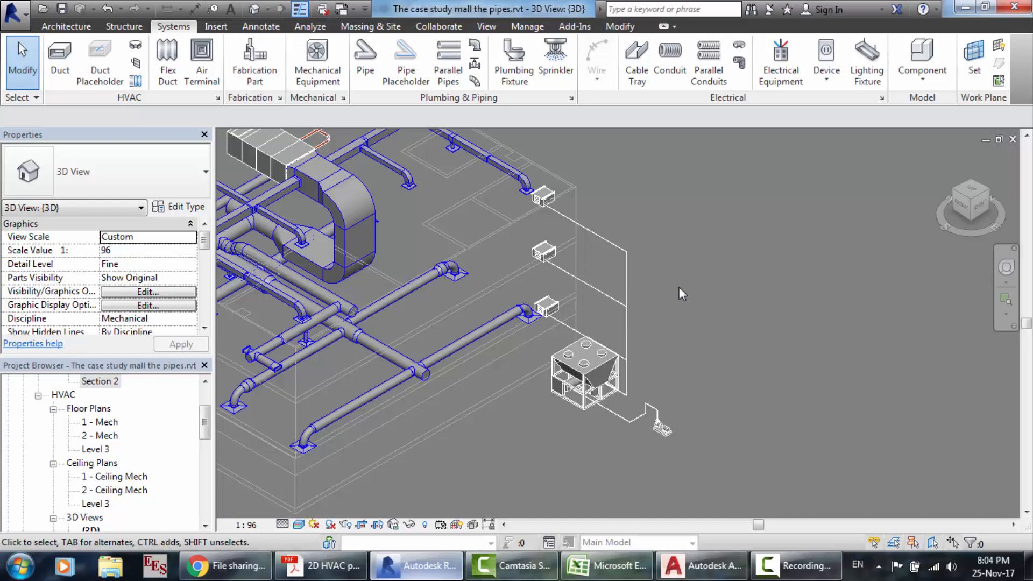
pyautogui.scroll(-2, 679, 286)
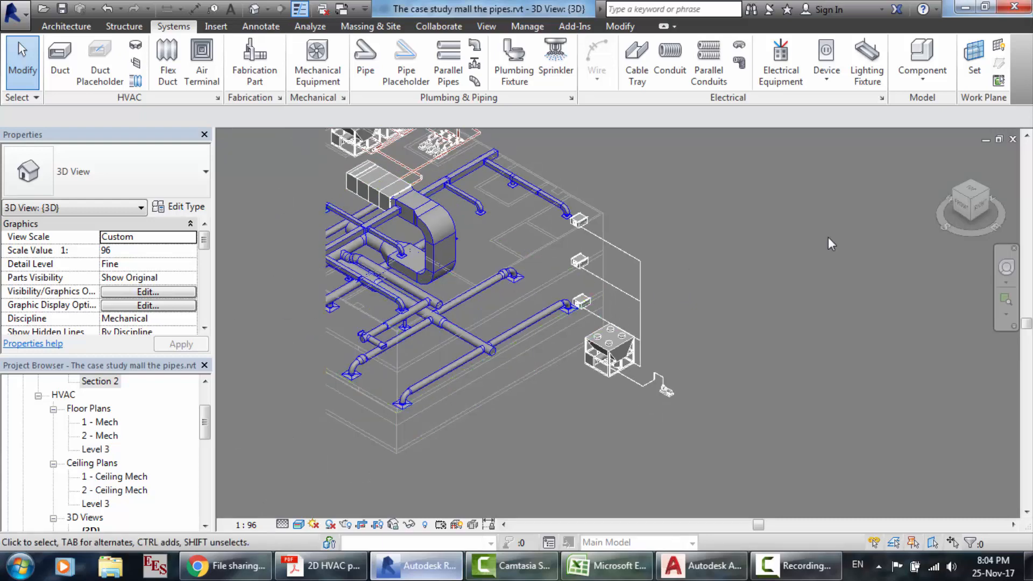
pyautogui.click(945, 158)
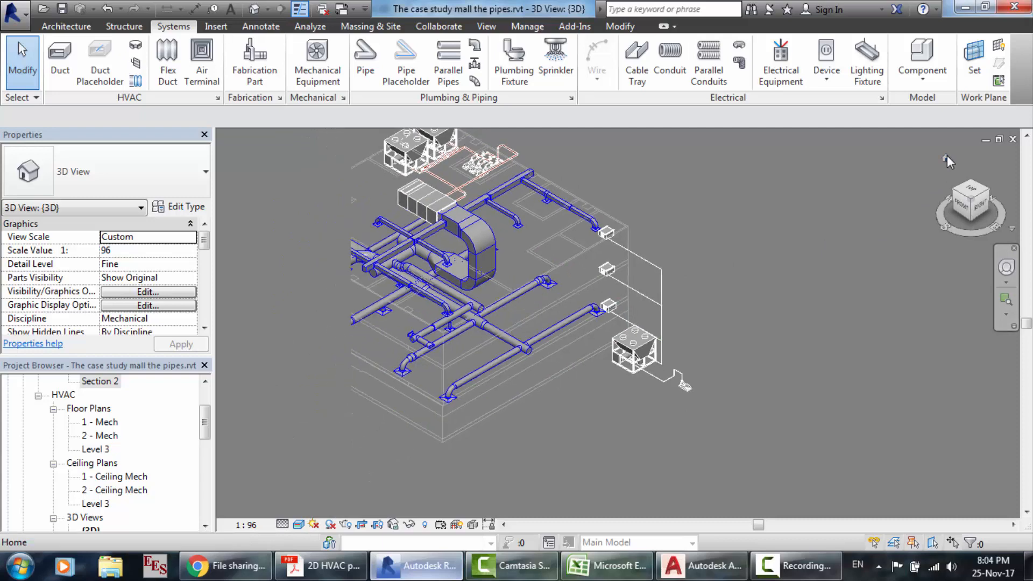
pyautogui.scroll(3, 922, 317)
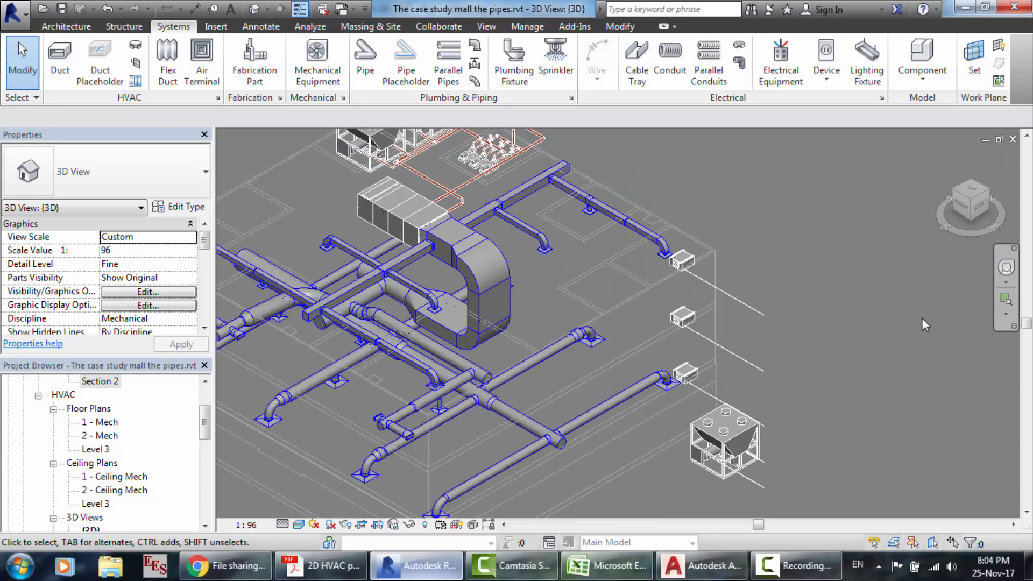
pyautogui.scroll(3, 899, 399)
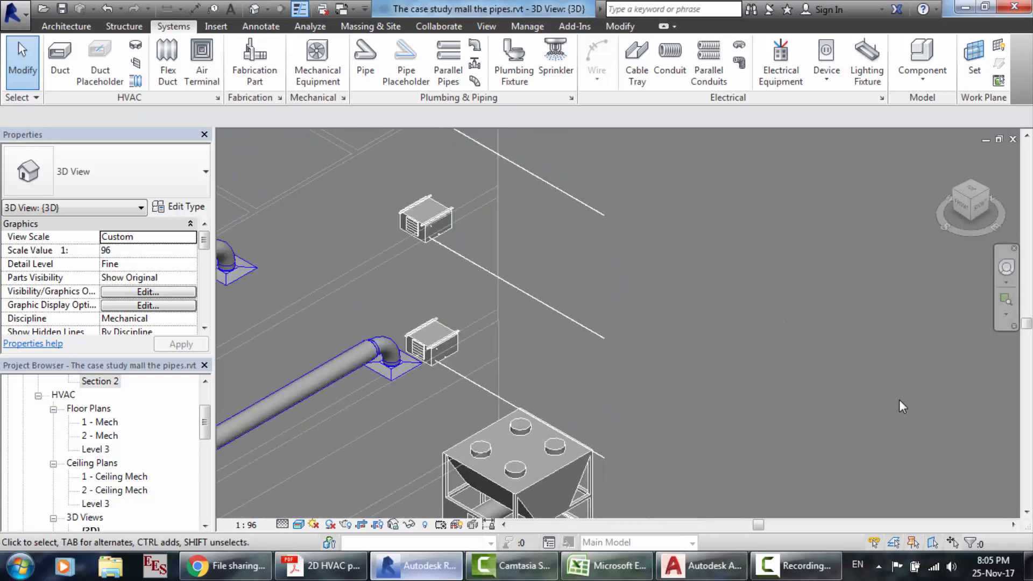
pyautogui.scroll(-3, 553, 350)
pyautogui.scroll(3, 556, 486)
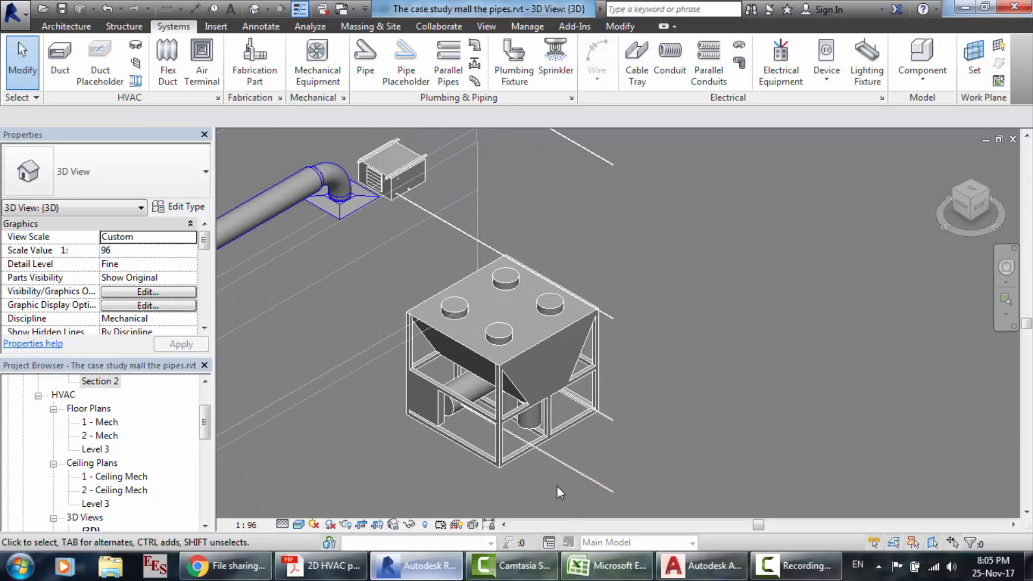
pyautogui.scroll(-4, 557, 486)
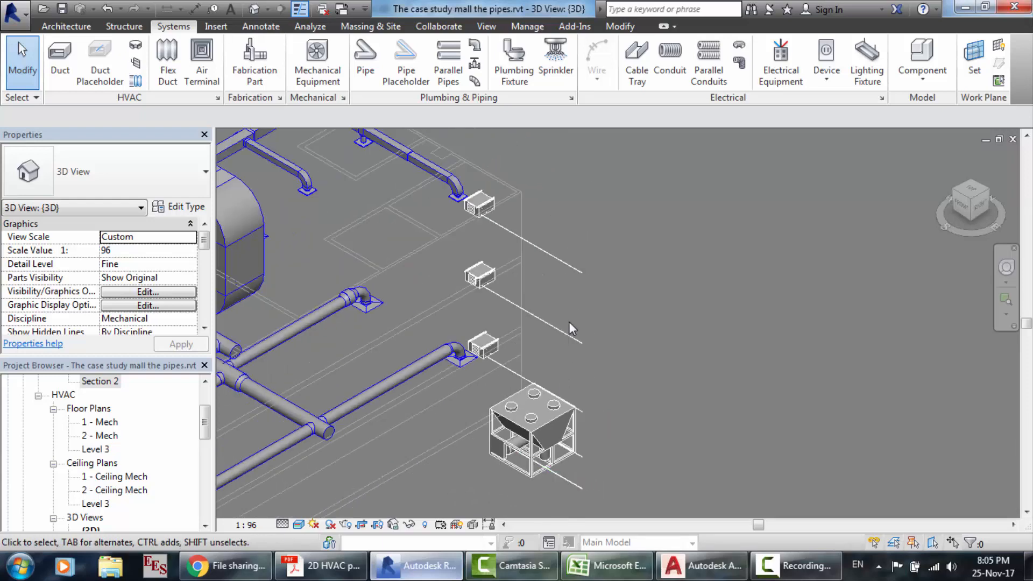
pyautogui.scroll(5, 527, 206)
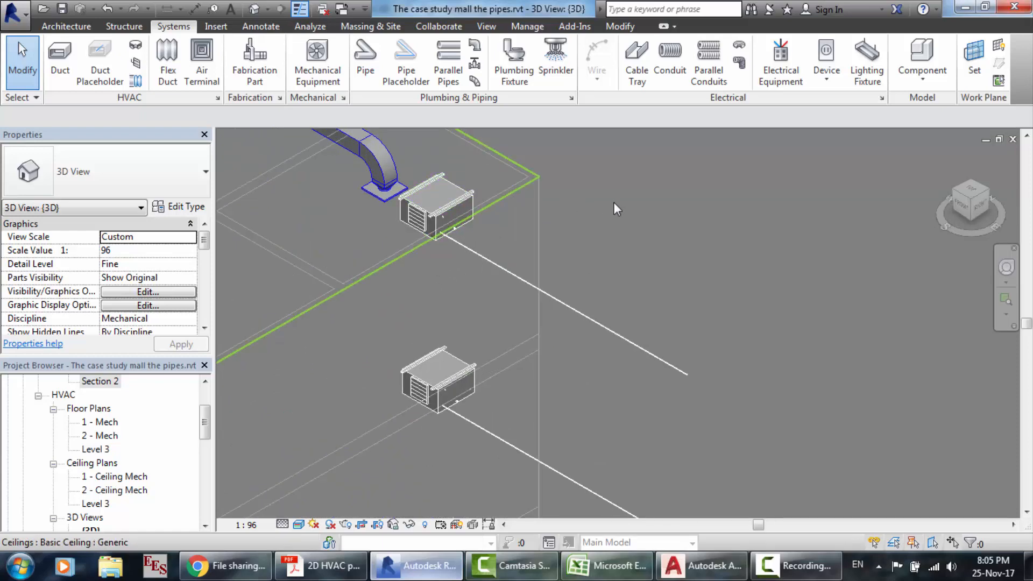
pyautogui.scroll(-5, 613, 202)
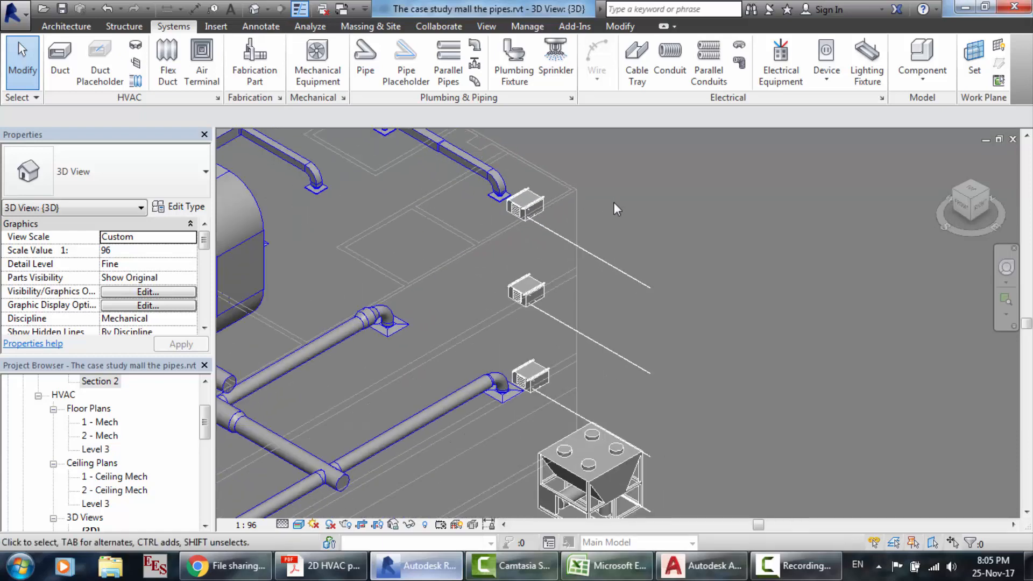
pyautogui.scroll(2, 613, 201)
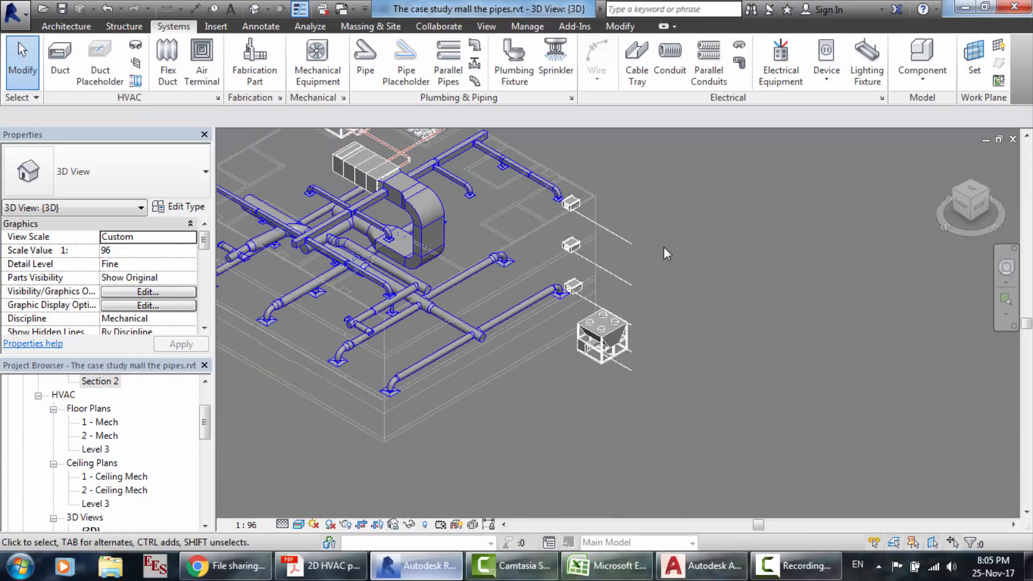